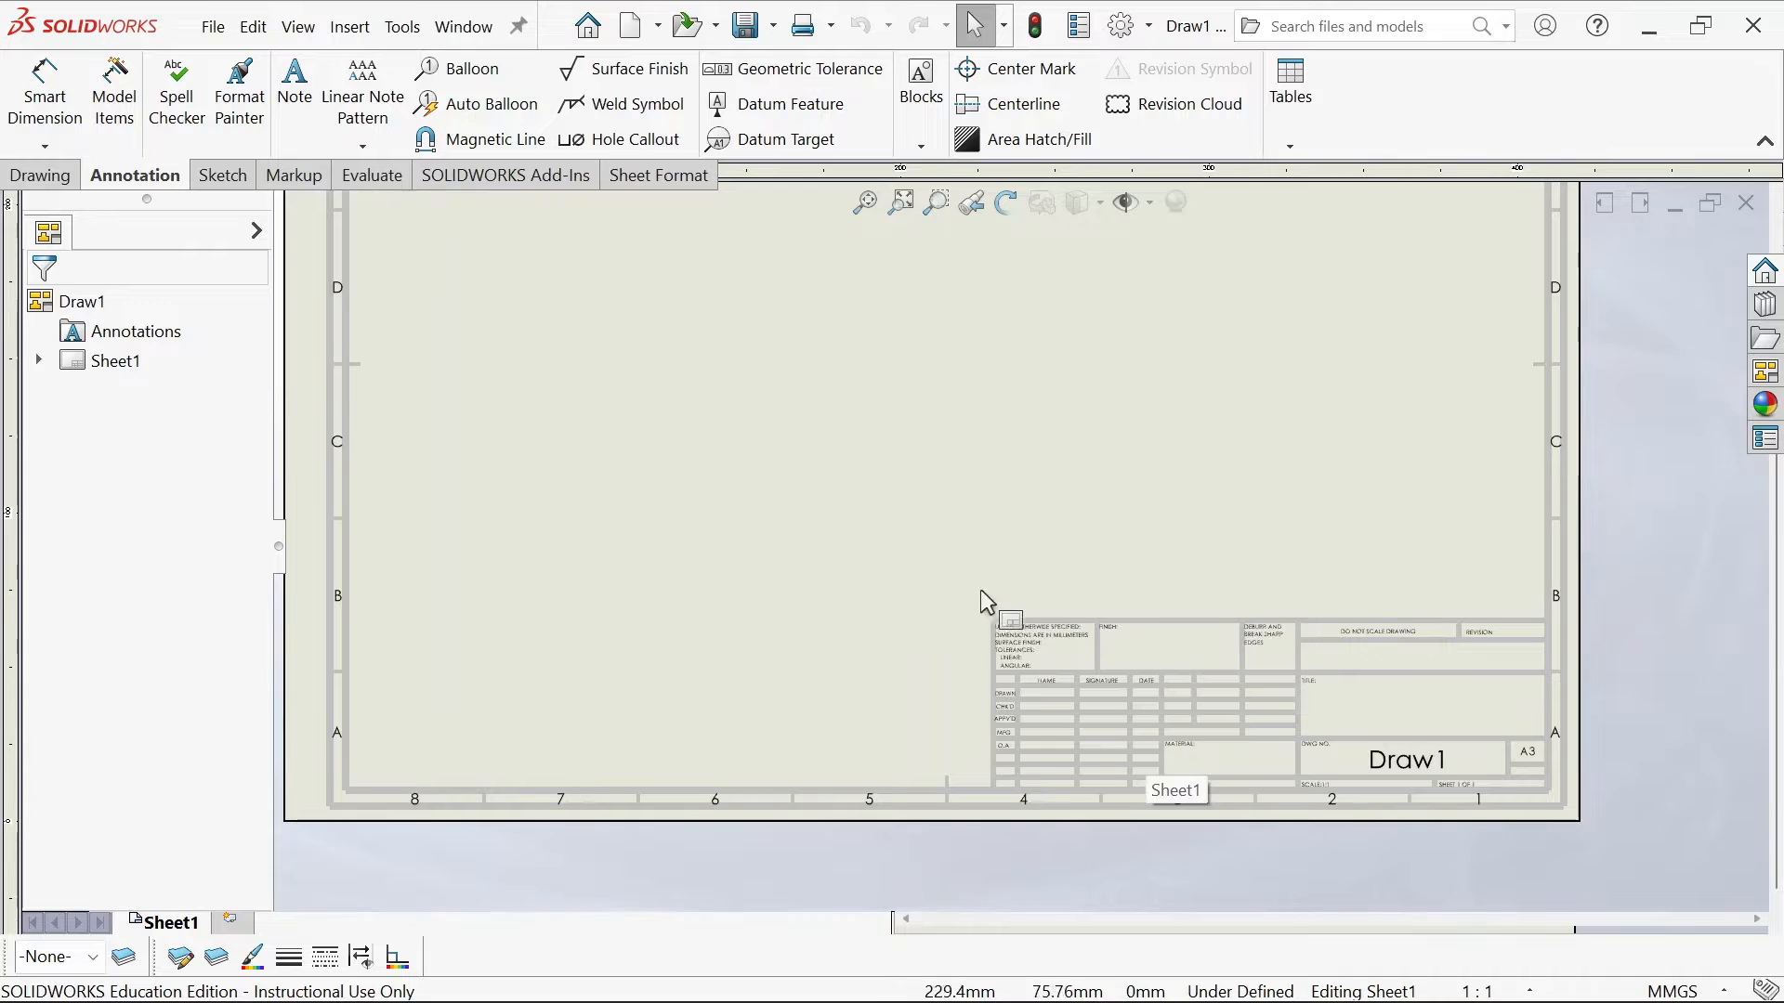
Examine the default title block in the corner of the A3 drawing sheet
{"action": "scroll", "coordinate": [1006, 593], "scroll_direction": "up", "scroll_amount": 3}
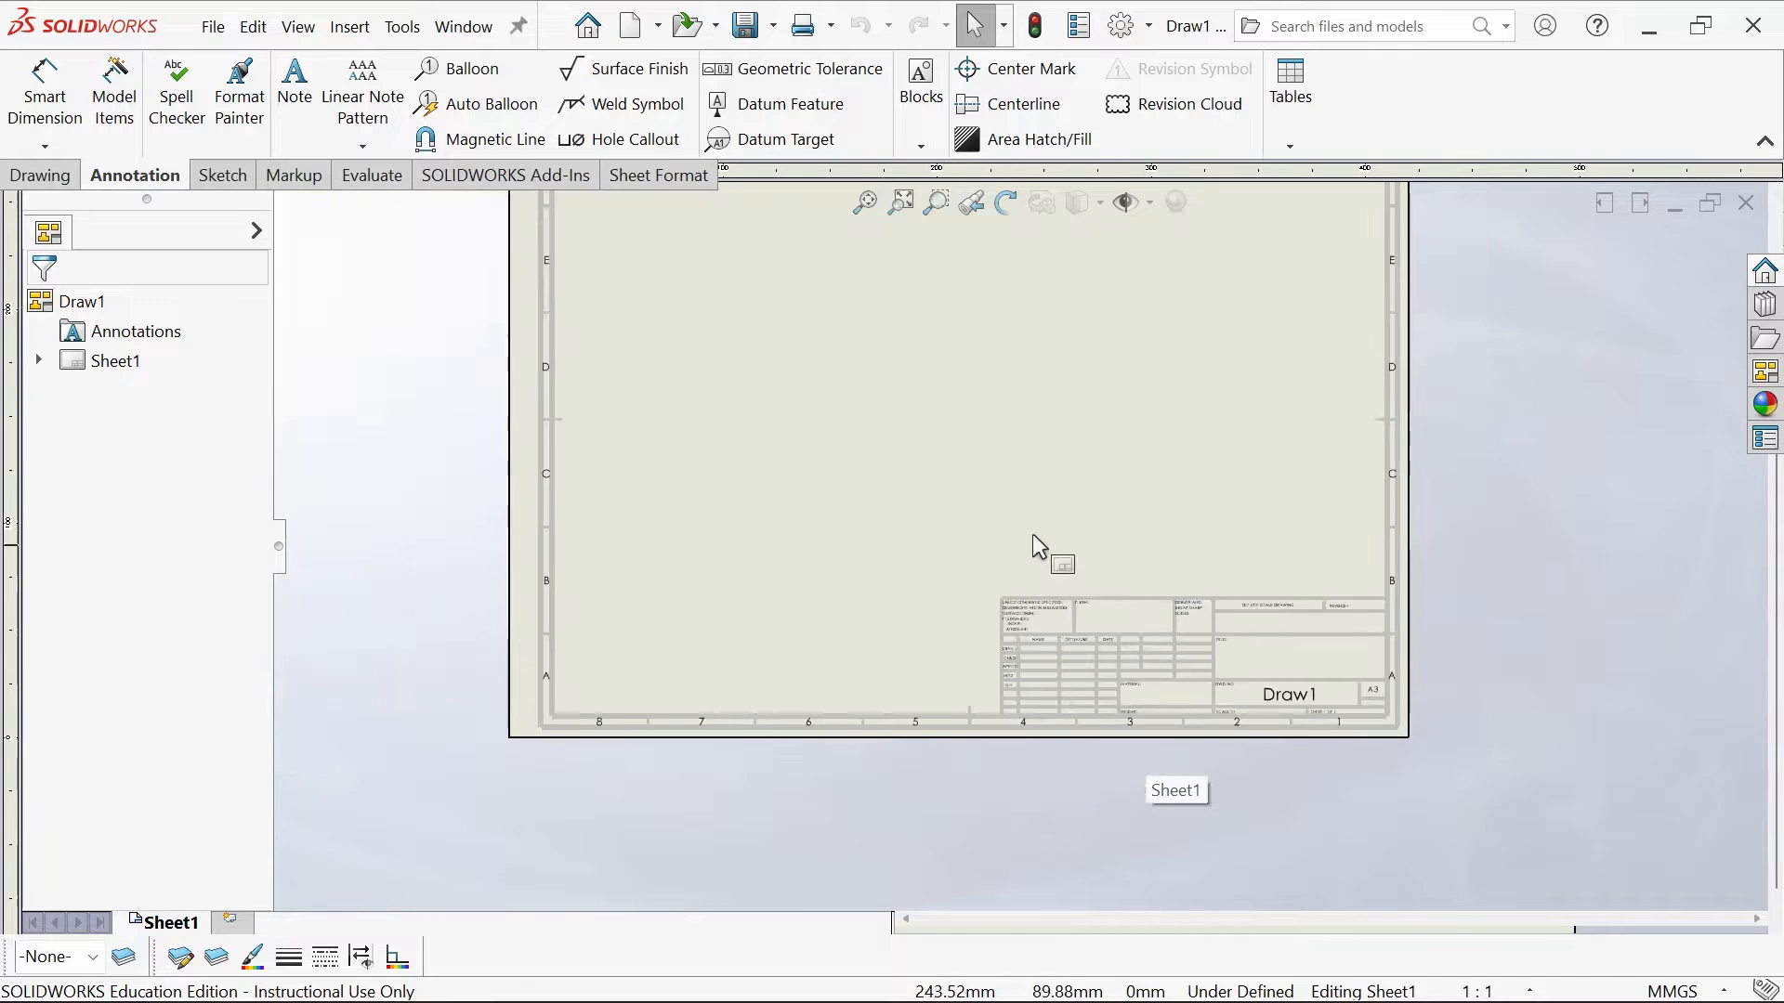
{"action": "scroll", "coordinate": [1039, 372], "scroll_direction": "down", "scroll_amount": 3}
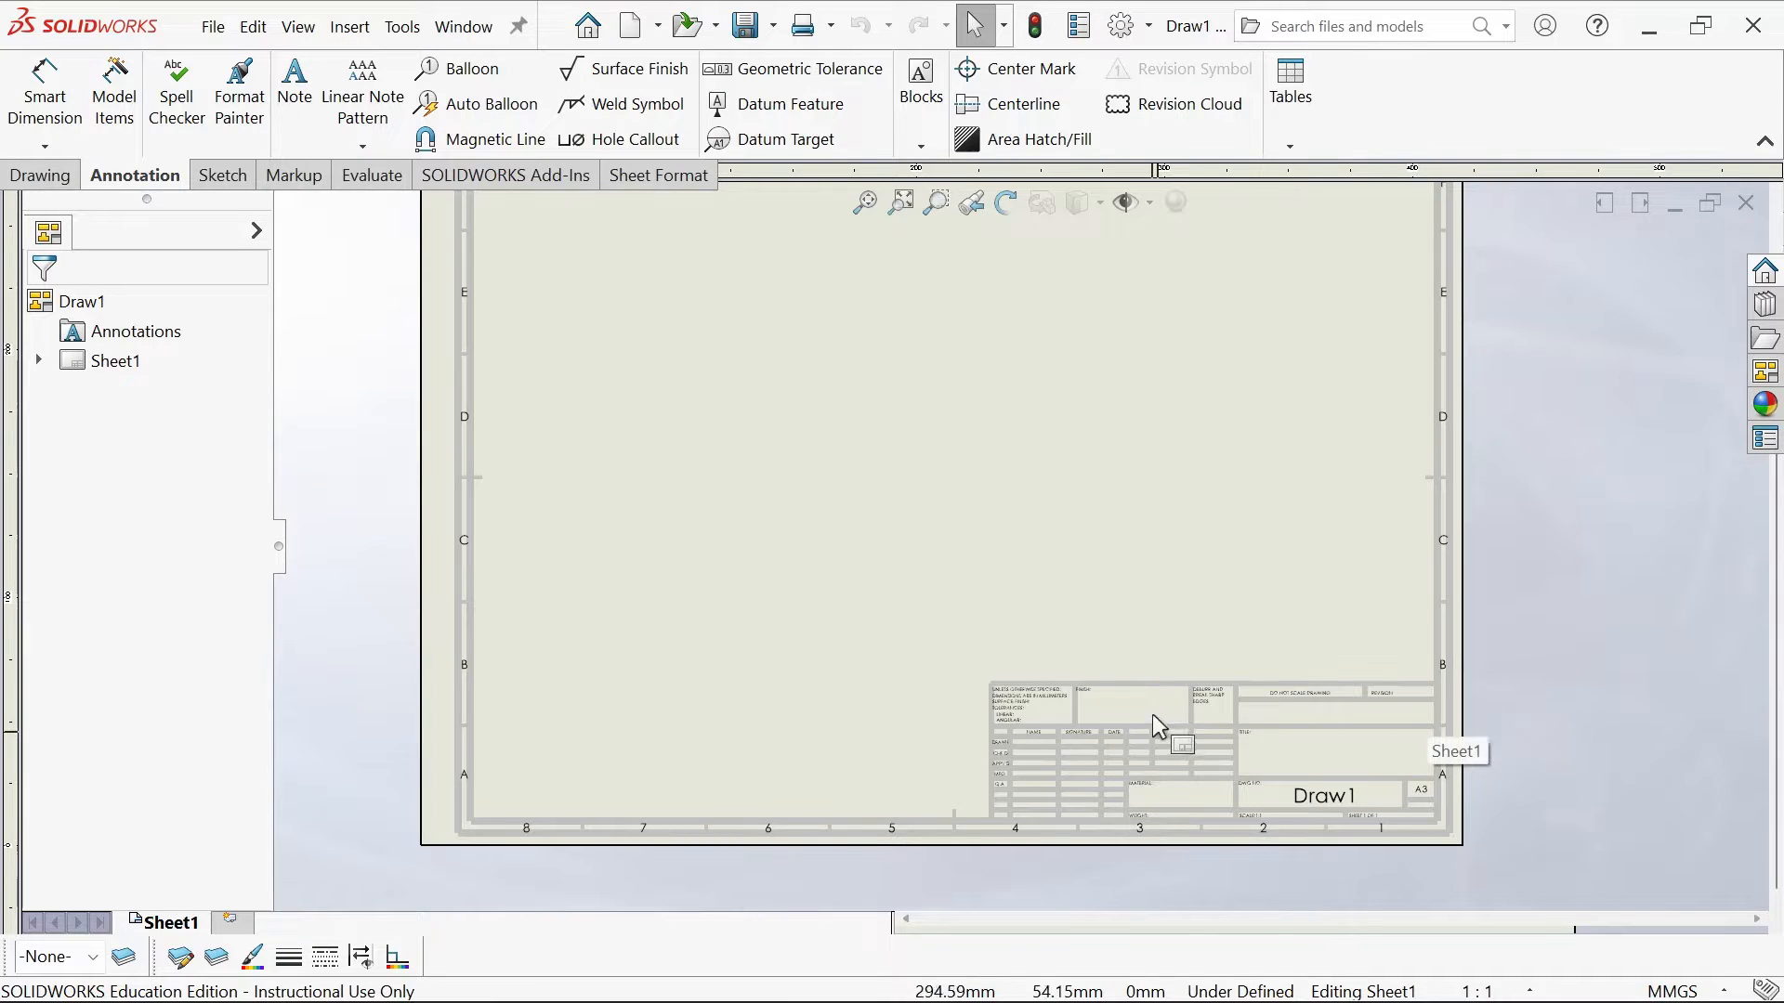
{"action": "scroll", "coordinate": [1212, 730], "scroll_direction": "down", "scroll_amount": 3}
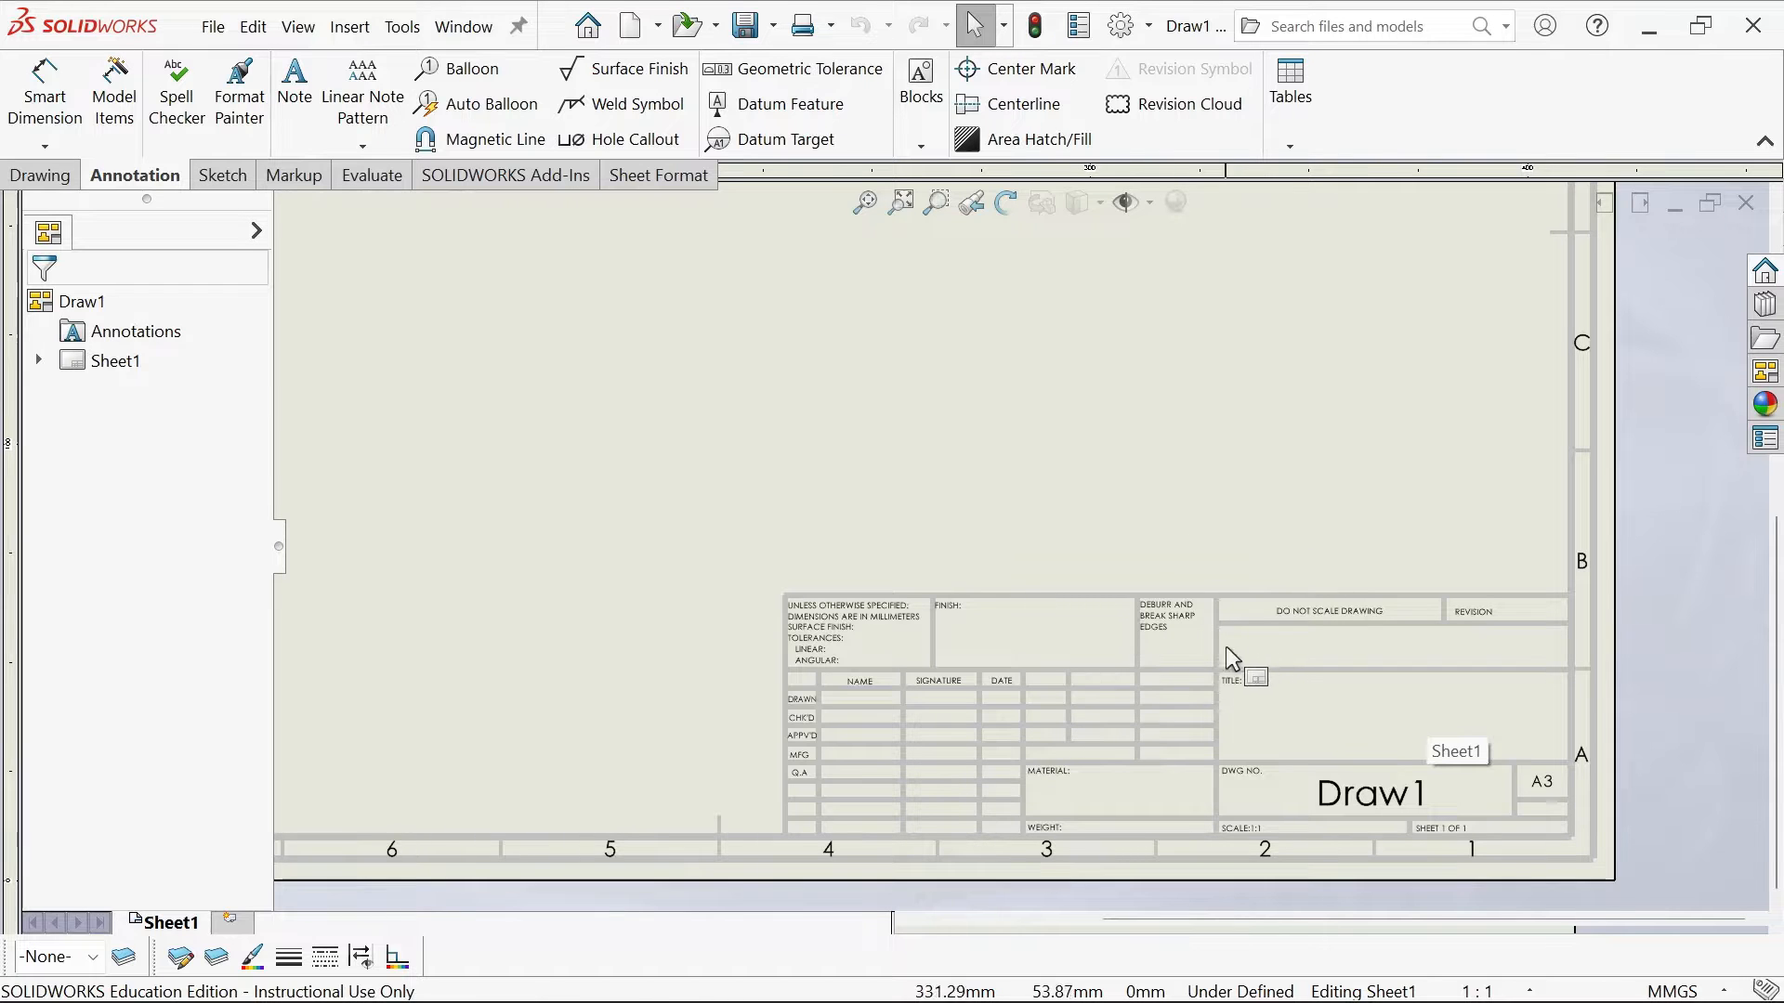
Switch to Nitro Pro and go to page 18 of the Textbook of Engineering Drawing to view its example title blocks
{"action": "left_click", "coordinate": [987, 977]}
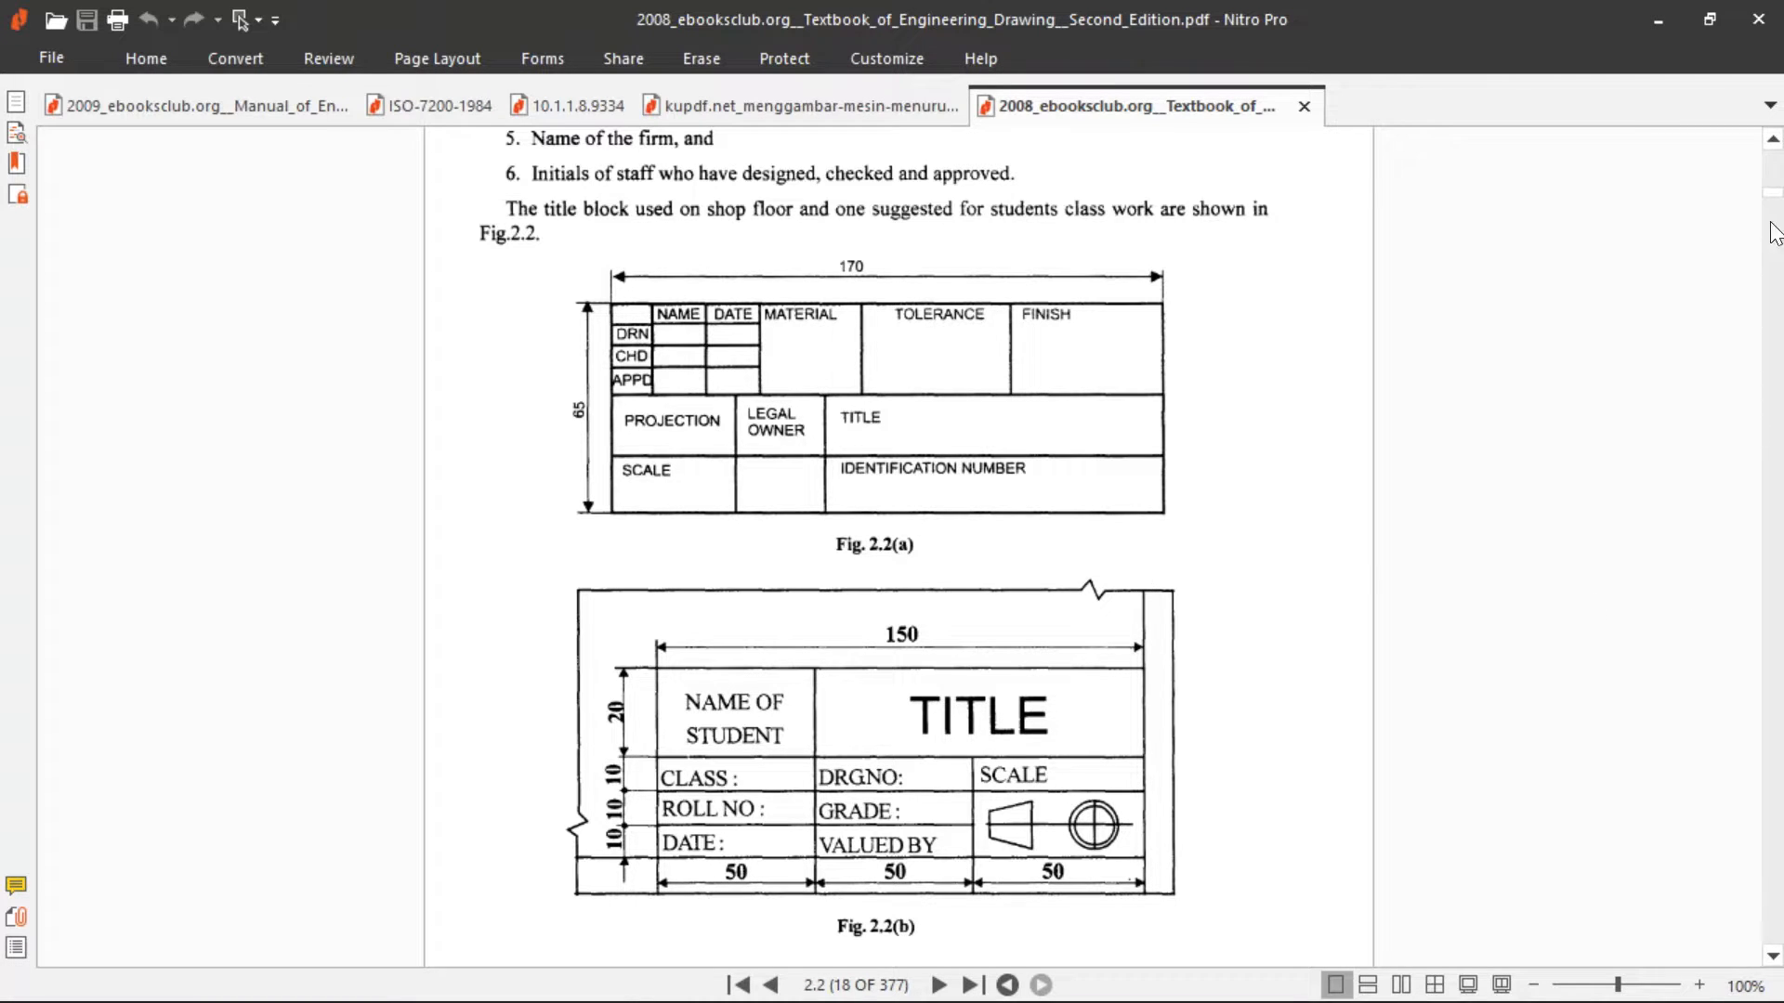
{"action": "left_click_drag", "start_coordinate": [1774, 200], "coordinate": [1772, 147]}
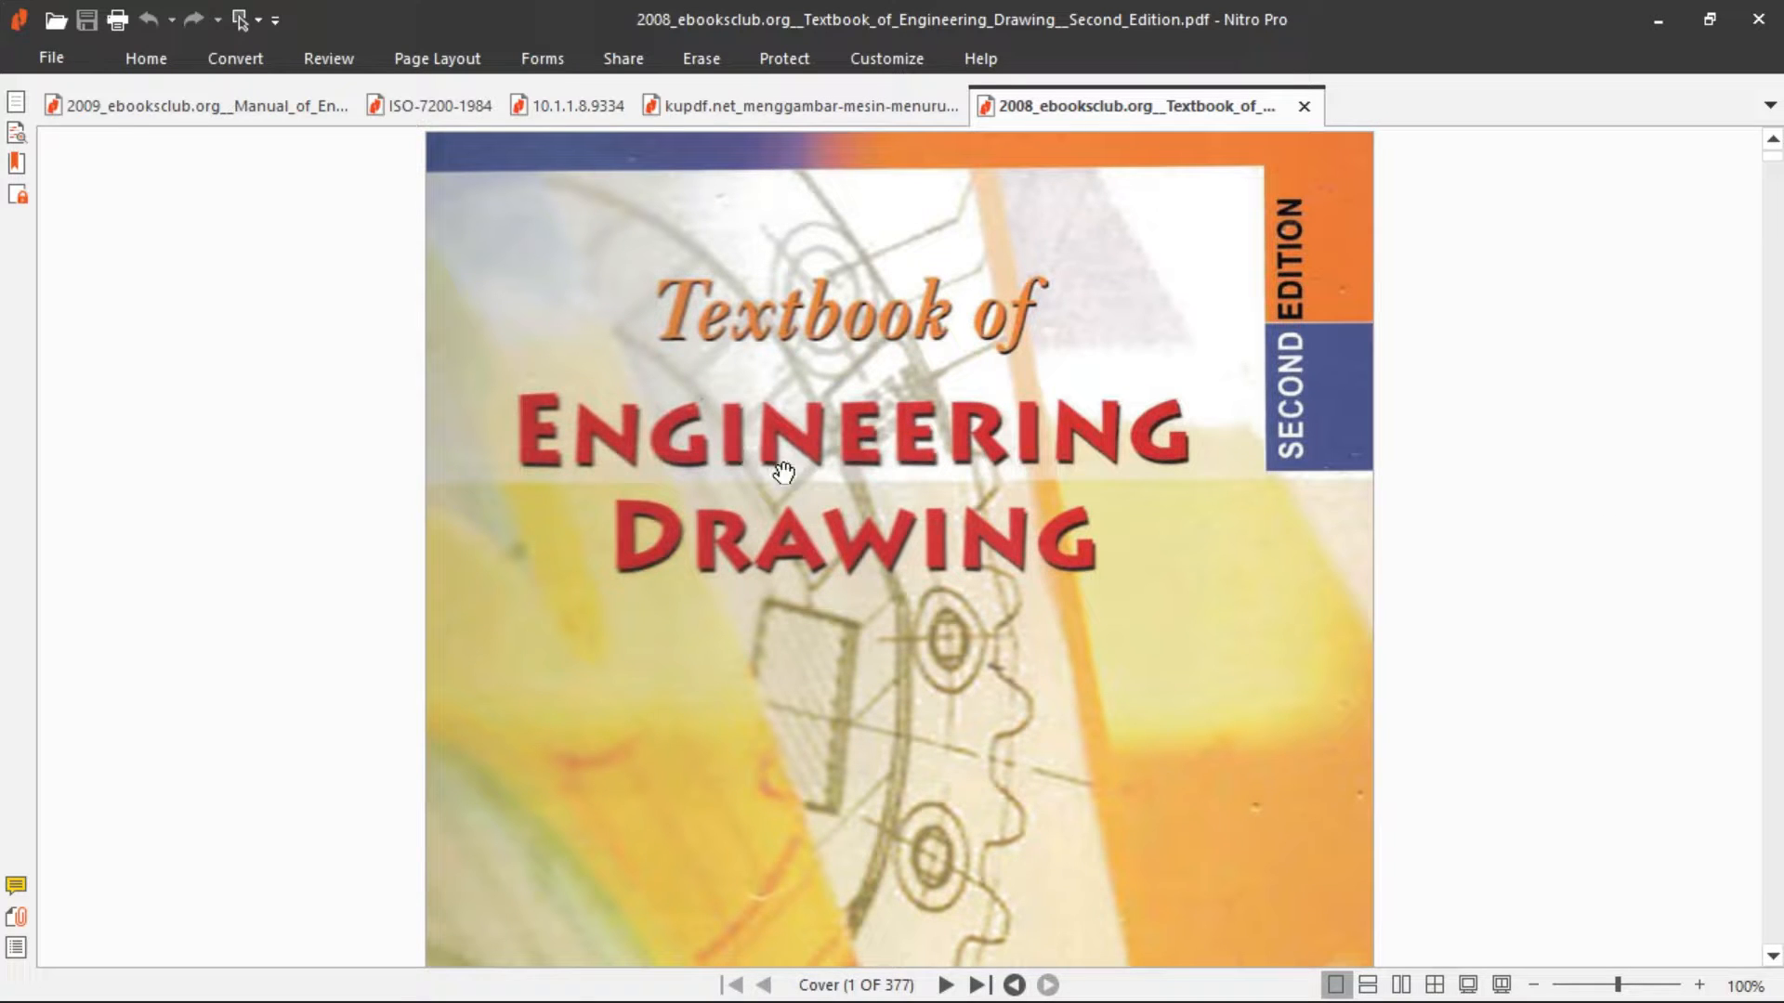
{"action": "scroll", "coordinate": [896, 498], "scroll_direction": "down", "scroll_amount": 3}
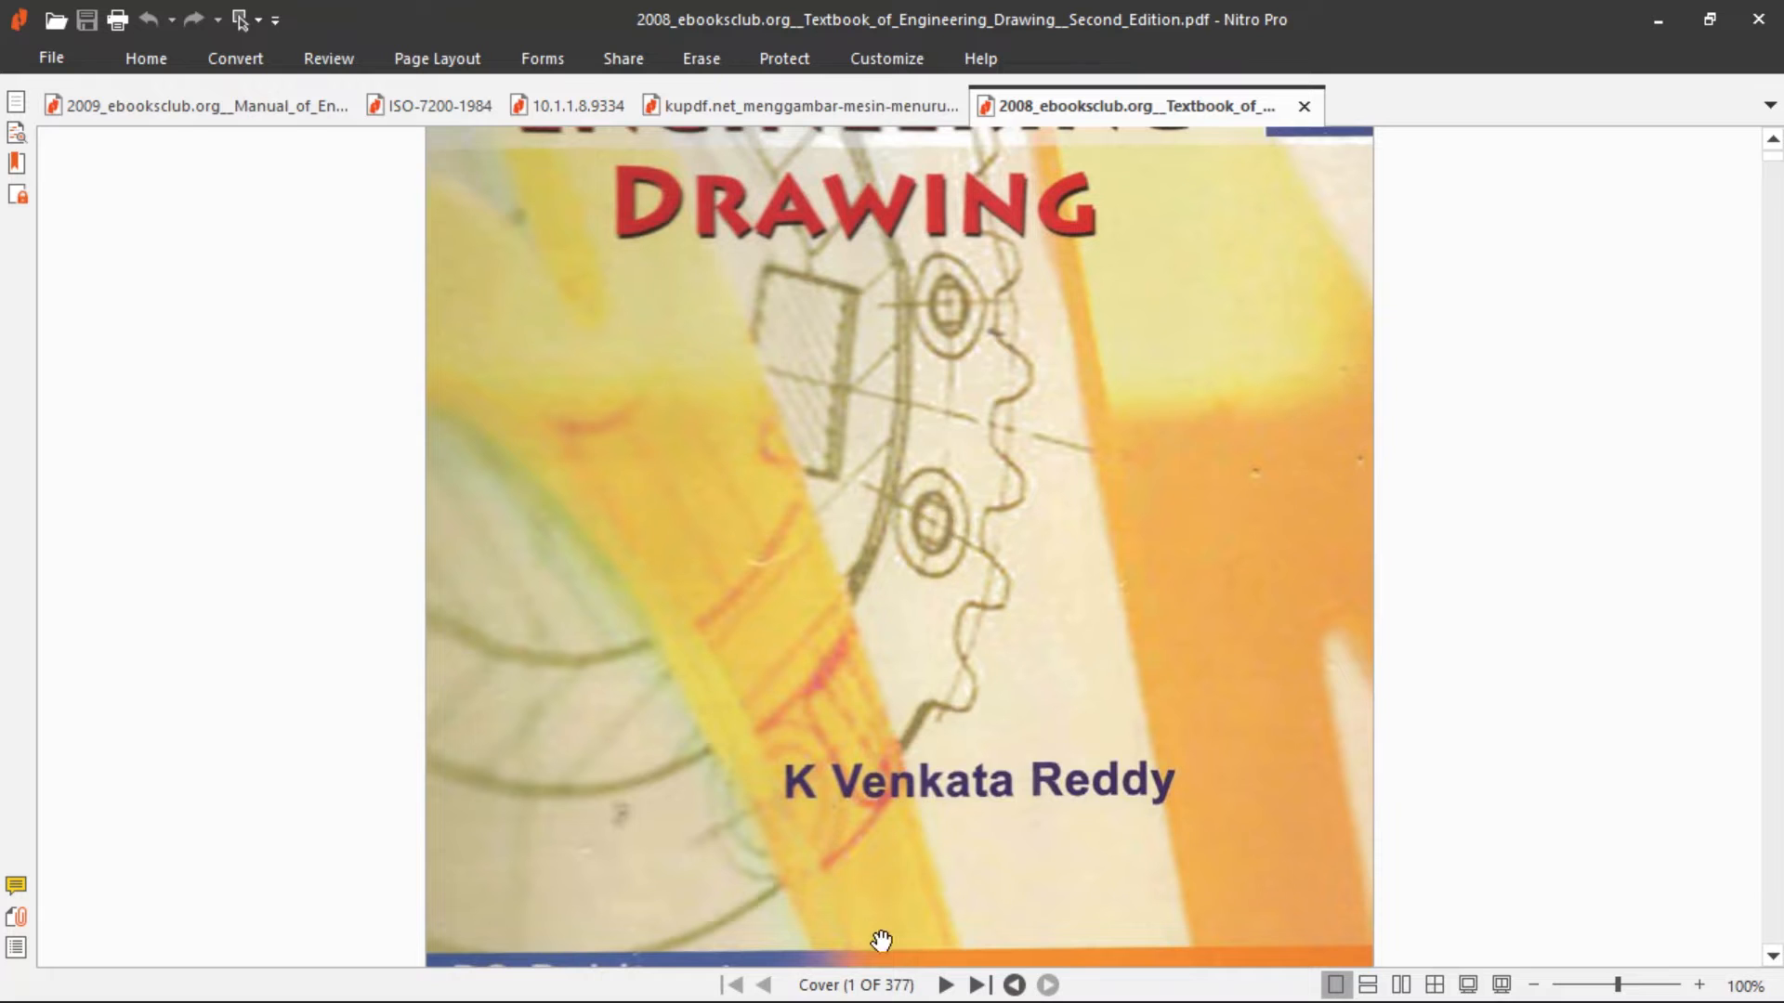
{"action": "left_click", "coordinate": [850, 983]}
{"action": "type", "text": "1"}
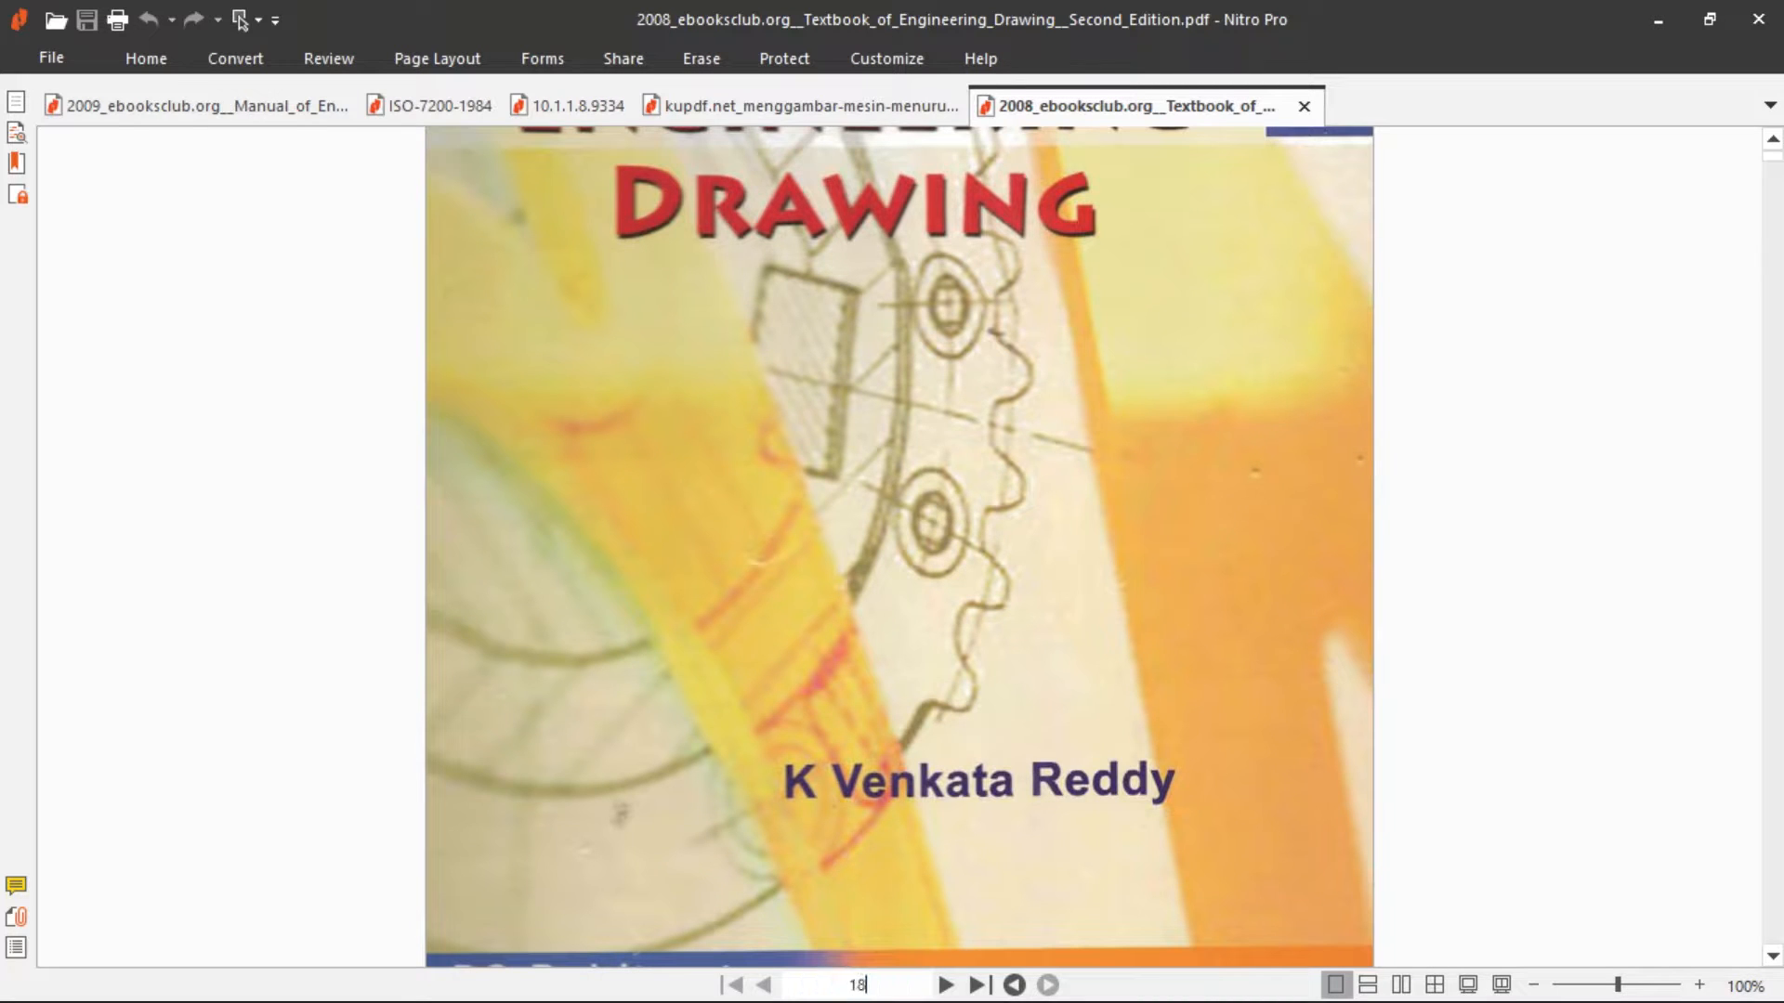
{"action": "type", "text": "8"}
{"action": "key", "text": "Return"}
{"action": "scroll", "coordinate": [878, 734], "scroll_direction": "down", "scroll_amount": 4}
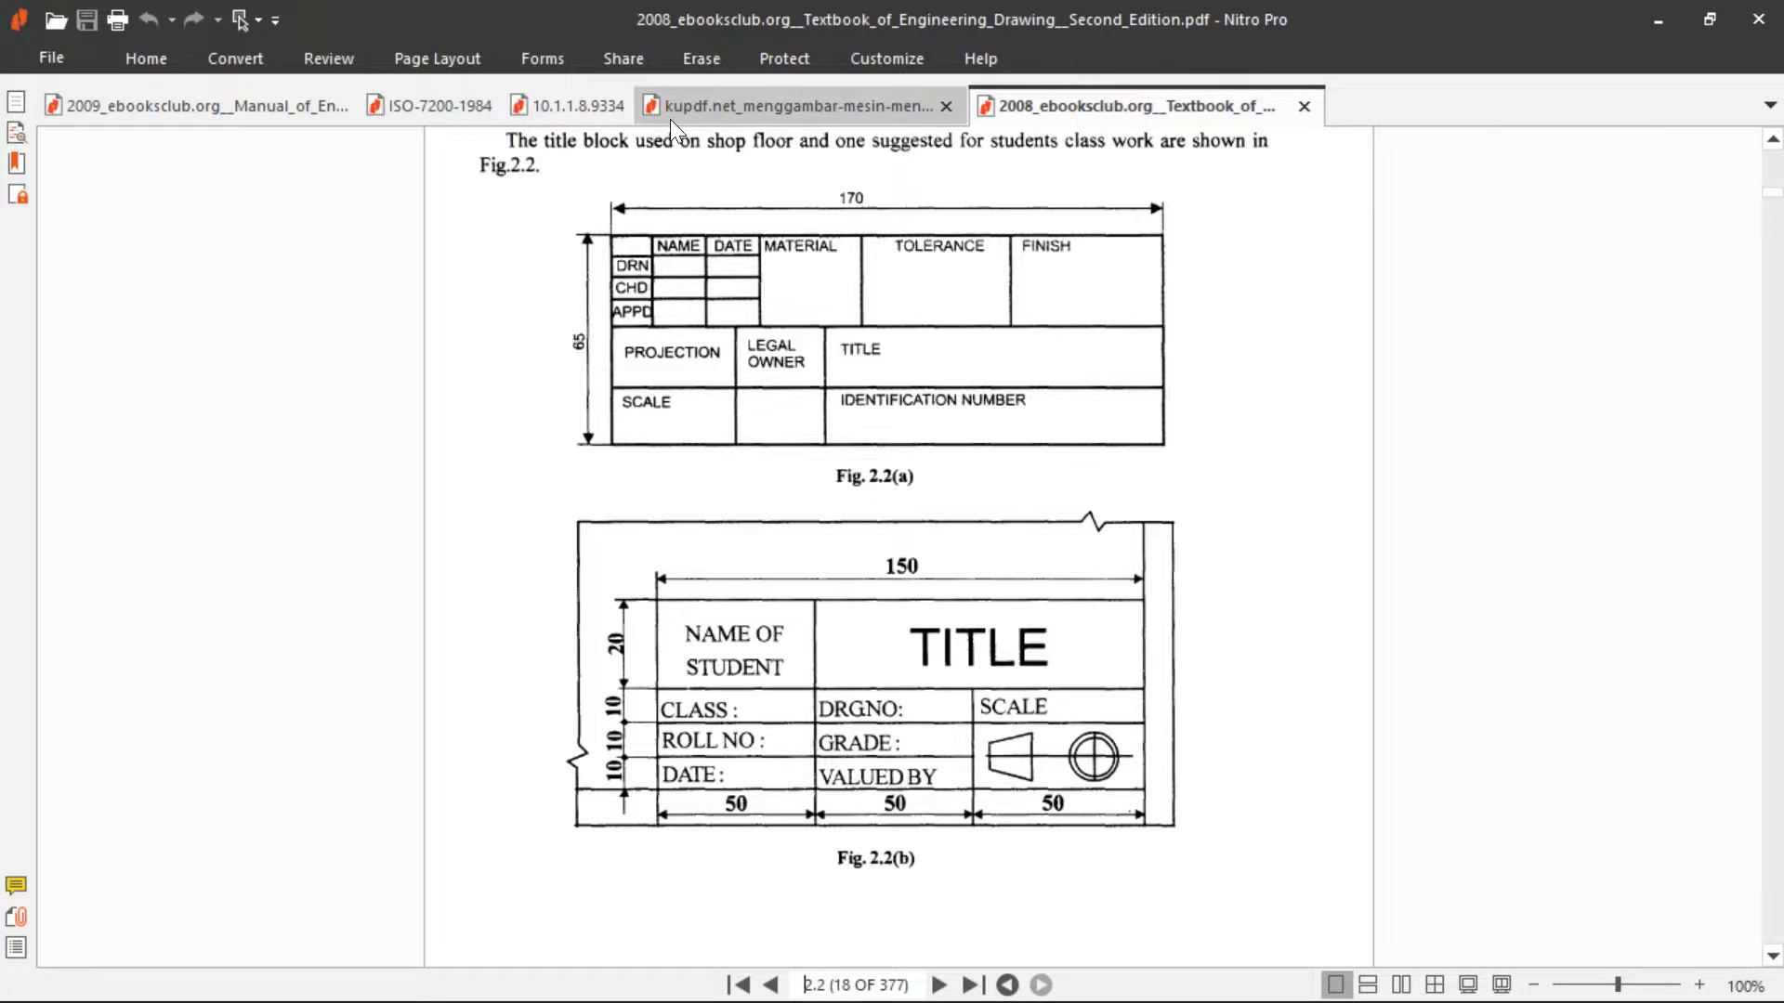
Compare the sample title blocks in the kupdf.net_menggambar-mesin, 10.1.1.8.9334 and Manual of Engineering Drawing PDFs
{"action": "left_click", "coordinate": [711, 112]}
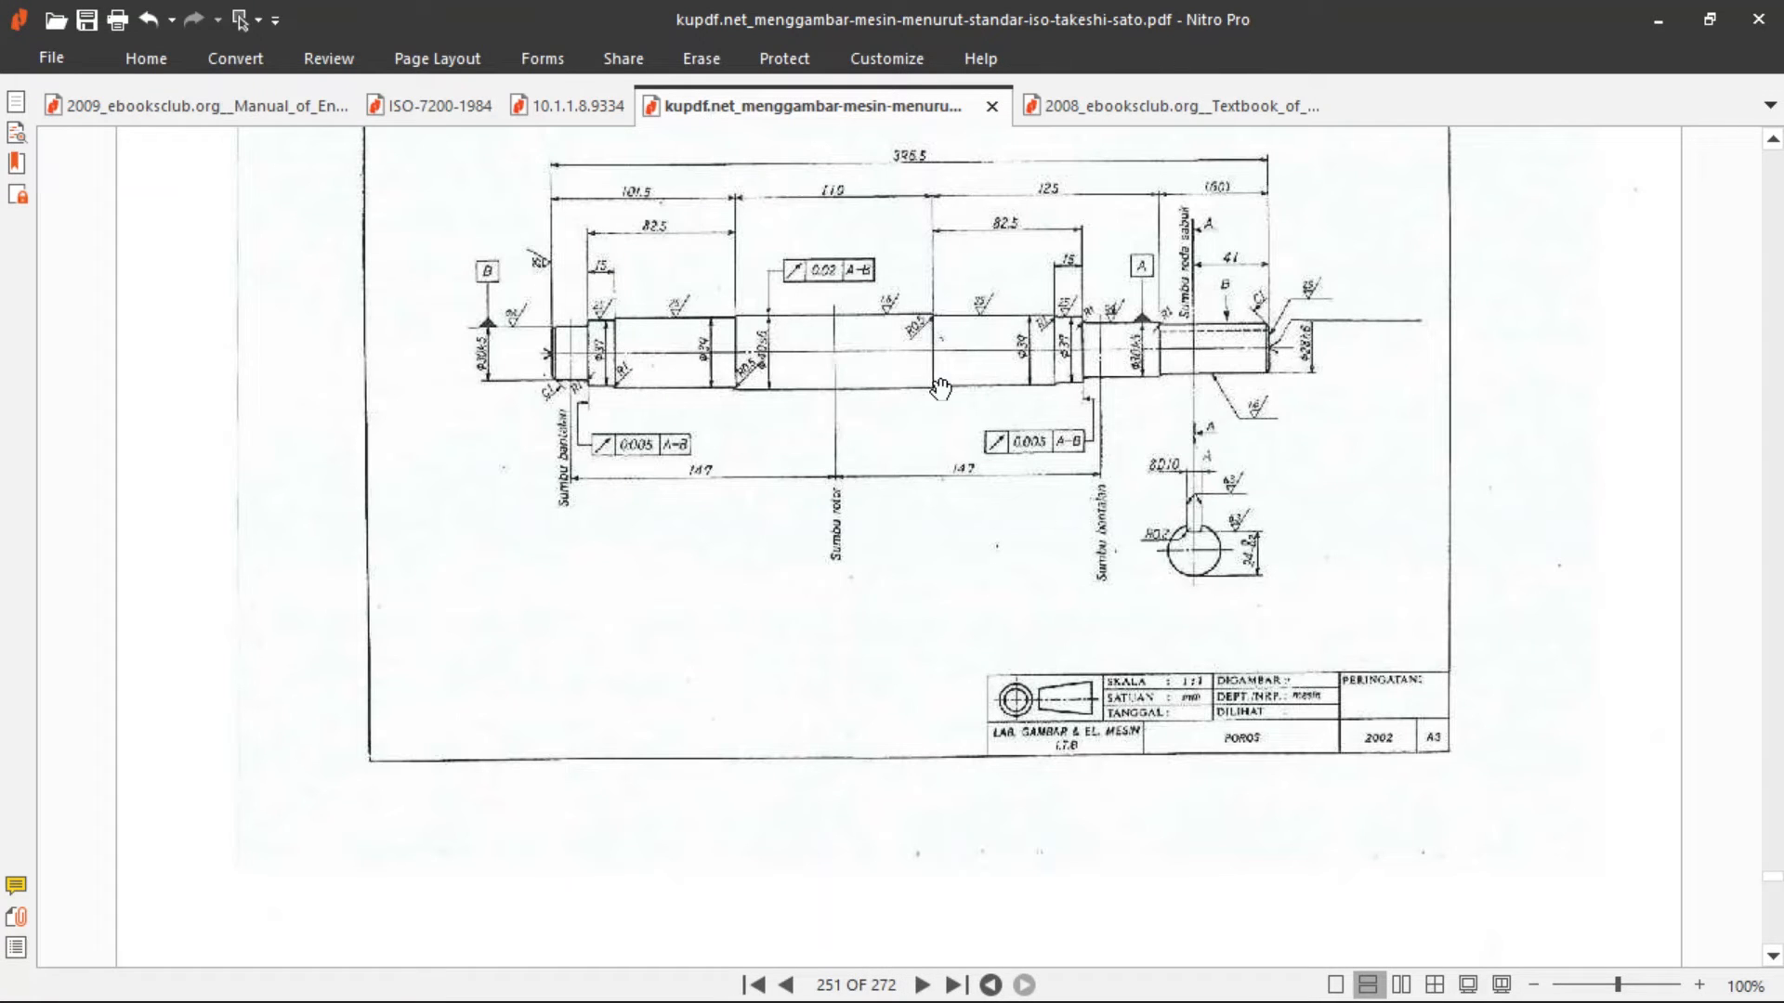
{"action": "scroll", "coordinate": [940, 389], "scroll_direction": "up", "scroll_amount": 1}
{"action": "scroll", "coordinate": [1182, 791], "scroll_direction": "down", "scroll_amount": 1}
{"action": "left_click", "coordinate": [572, 93]}
{"action": "scroll", "coordinate": [864, 501], "scroll_direction": "down", "scroll_amount": 2}
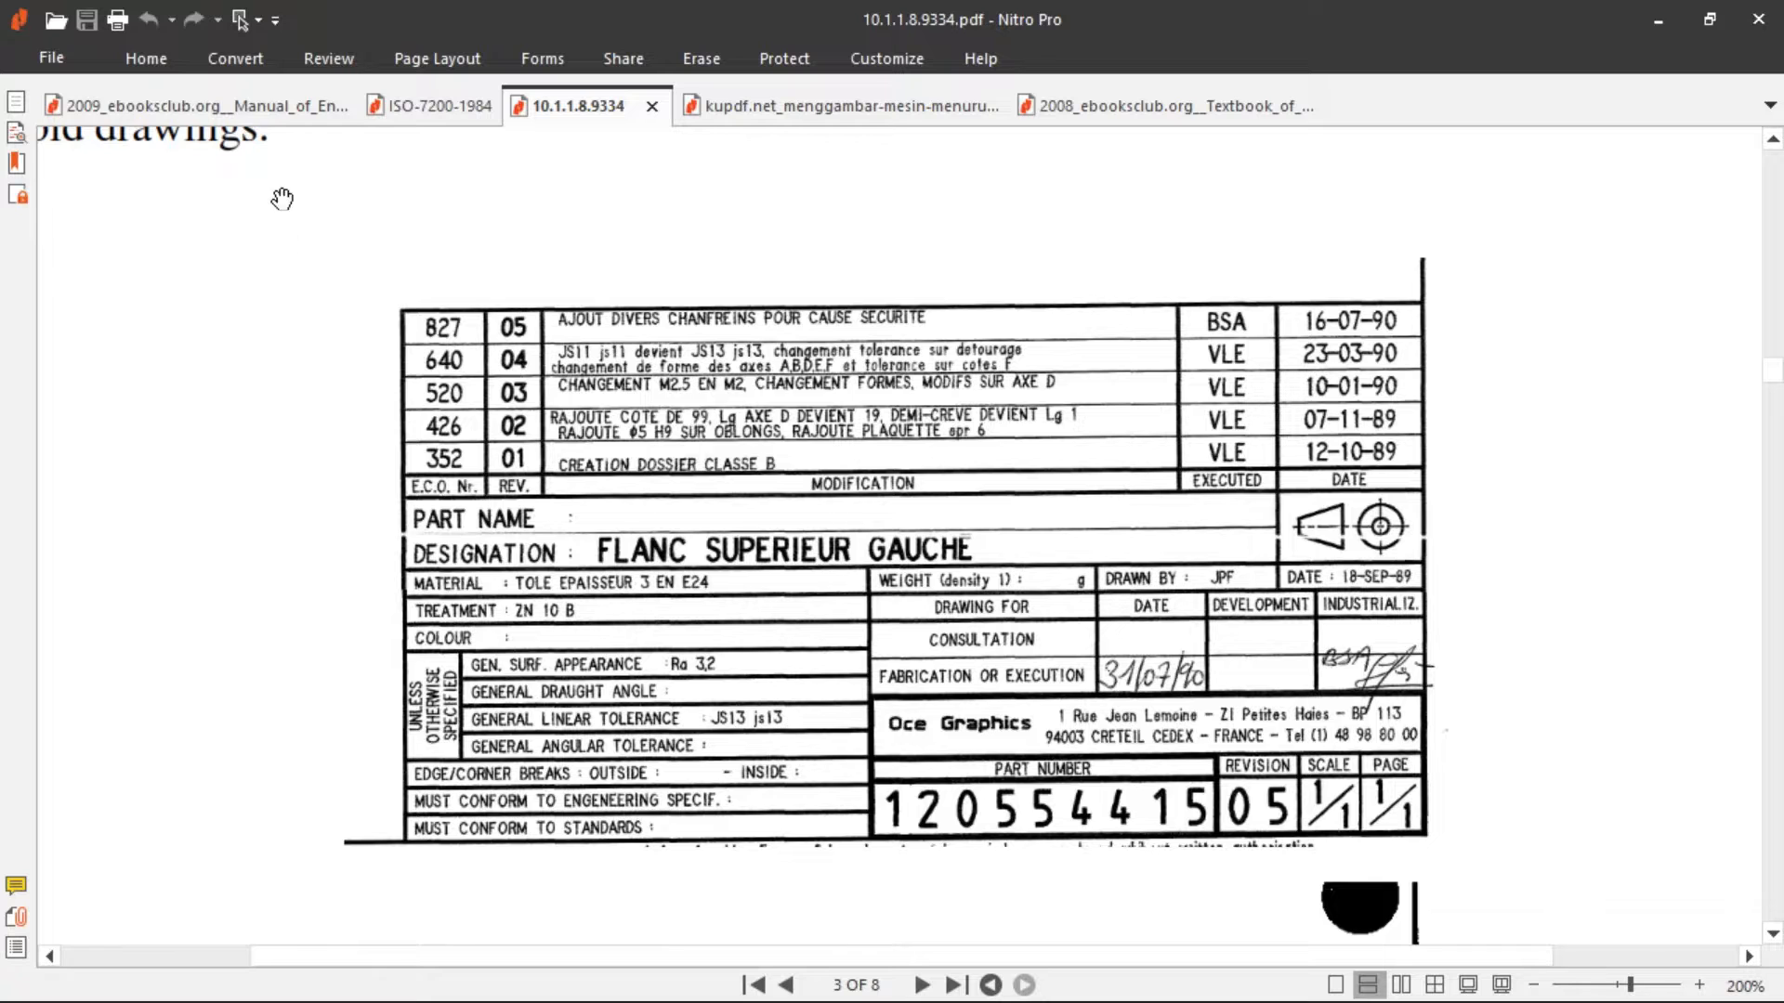
{"action": "left_click", "coordinate": [245, 103]}
{"action": "scroll", "coordinate": [995, 499], "scroll_direction": "down", "scroll_amount": 1}
{"action": "scroll", "coordinate": [995, 499], "scroll_direction": "down", "scroll_amount": 1}
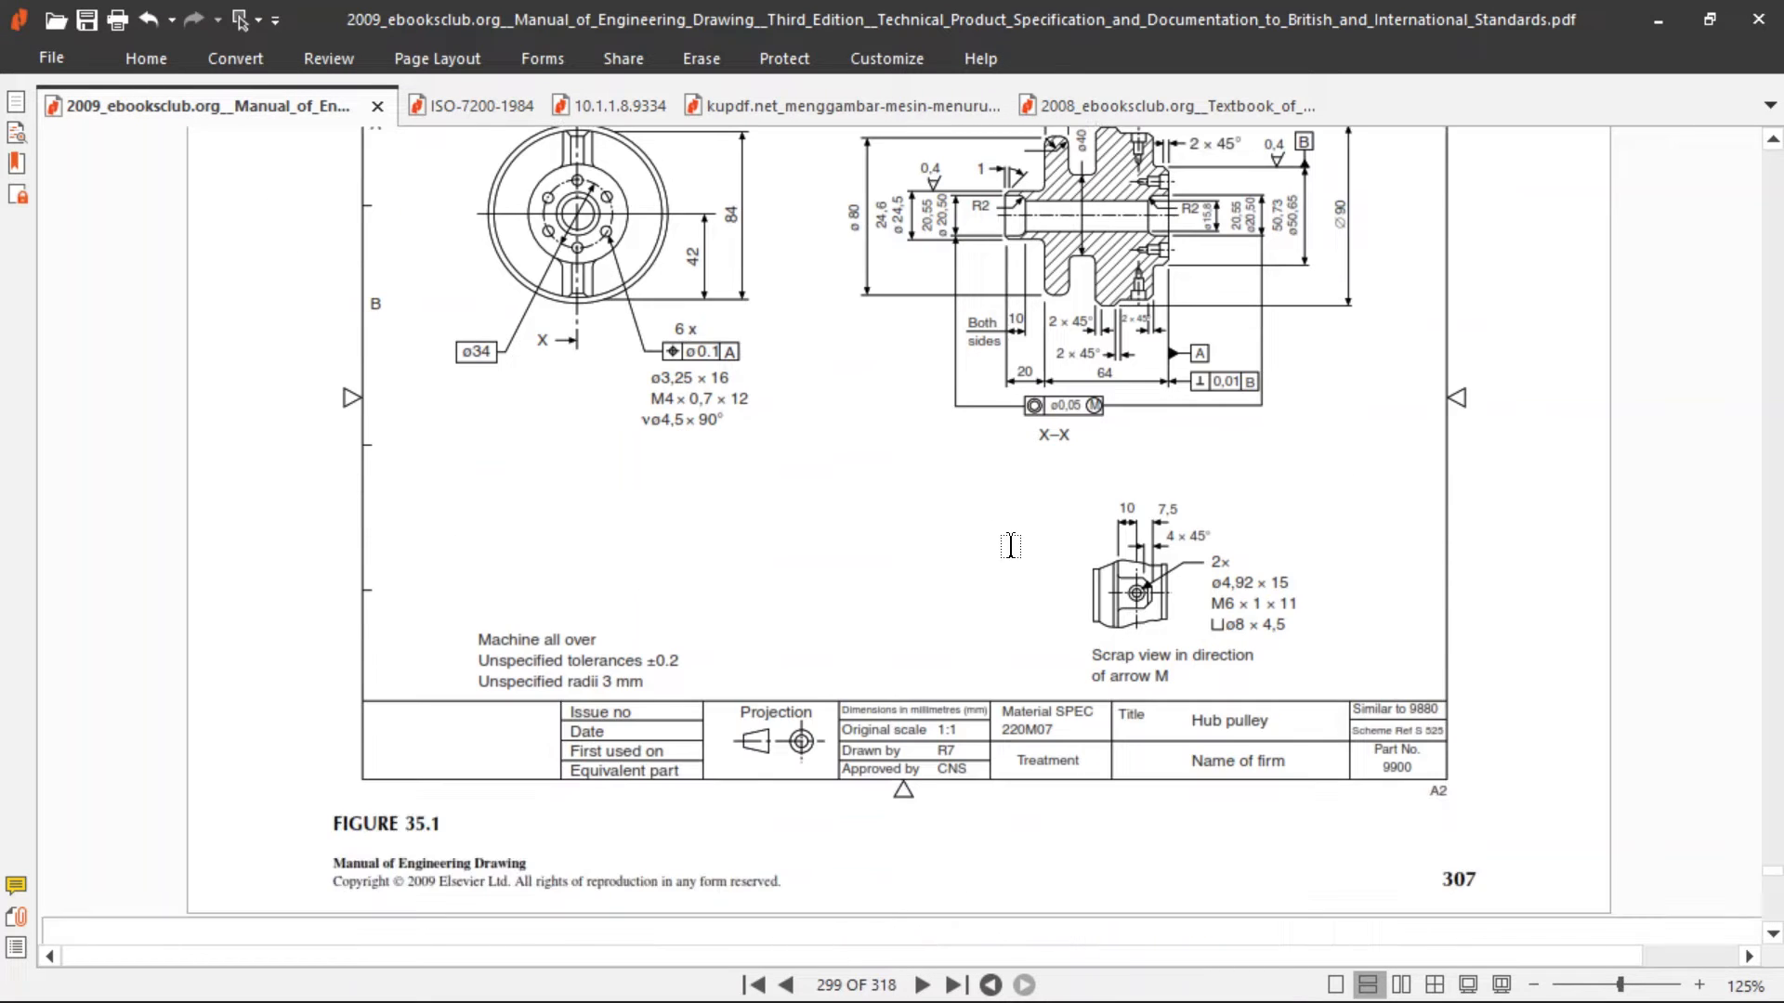
{"action": "scroll", "coordinate": [1010, 532], "scroll_direction": "up", "scroll_amount": 1}
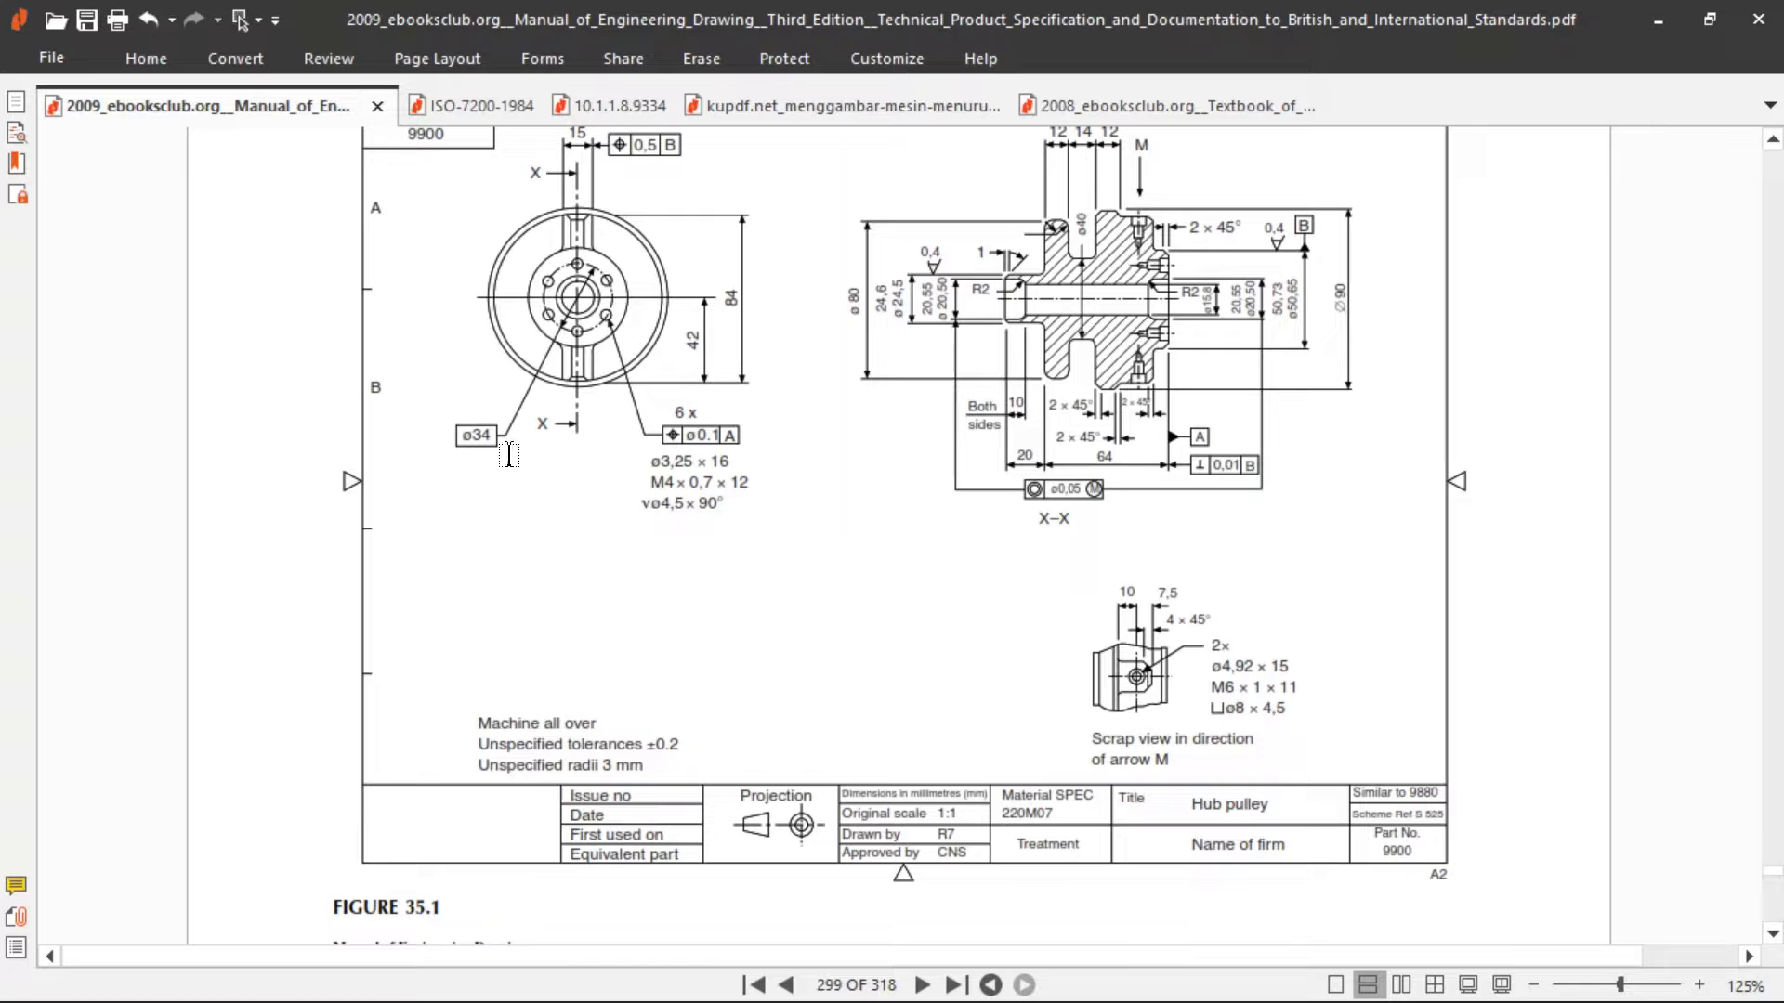
Read through the ISO-7200-1984 title block standard from its cover to the identification zone items a, b and c in section 5.1
{"action": "left_click", "coordinate": [465, 106]}
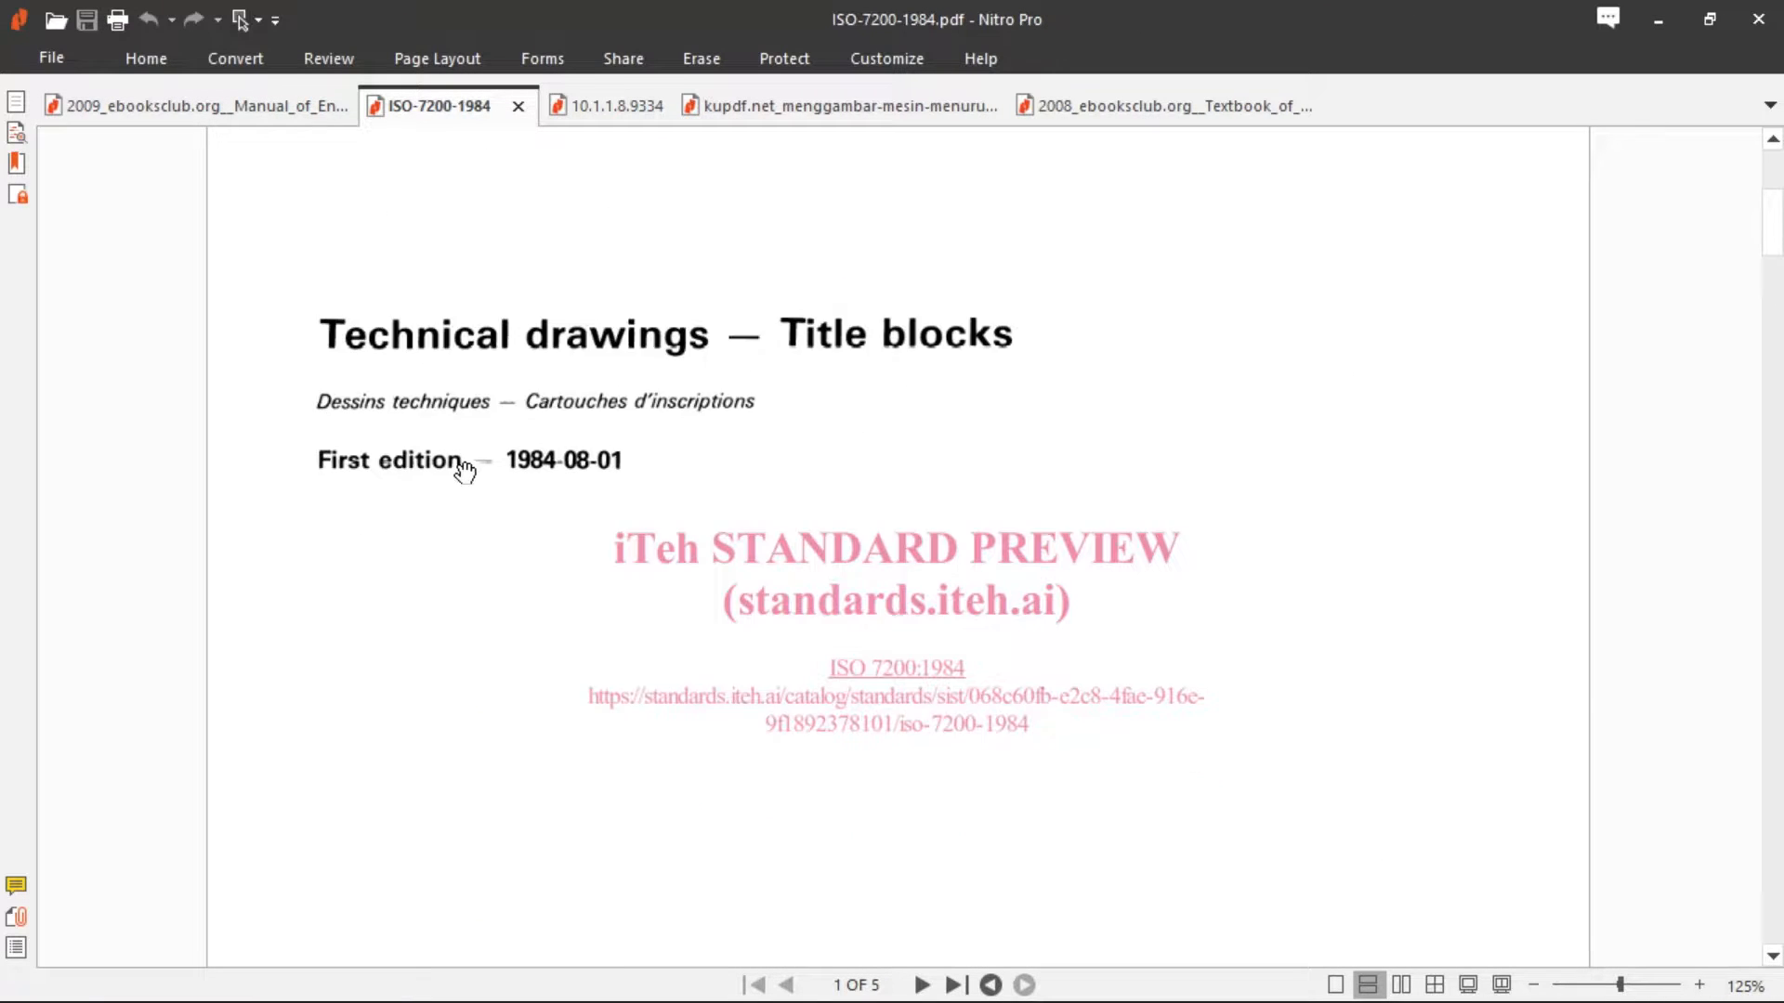
{"action": "scroll", "coordinate": [410, 510], "scroll_direction": "up", "scroll_amount": 4}
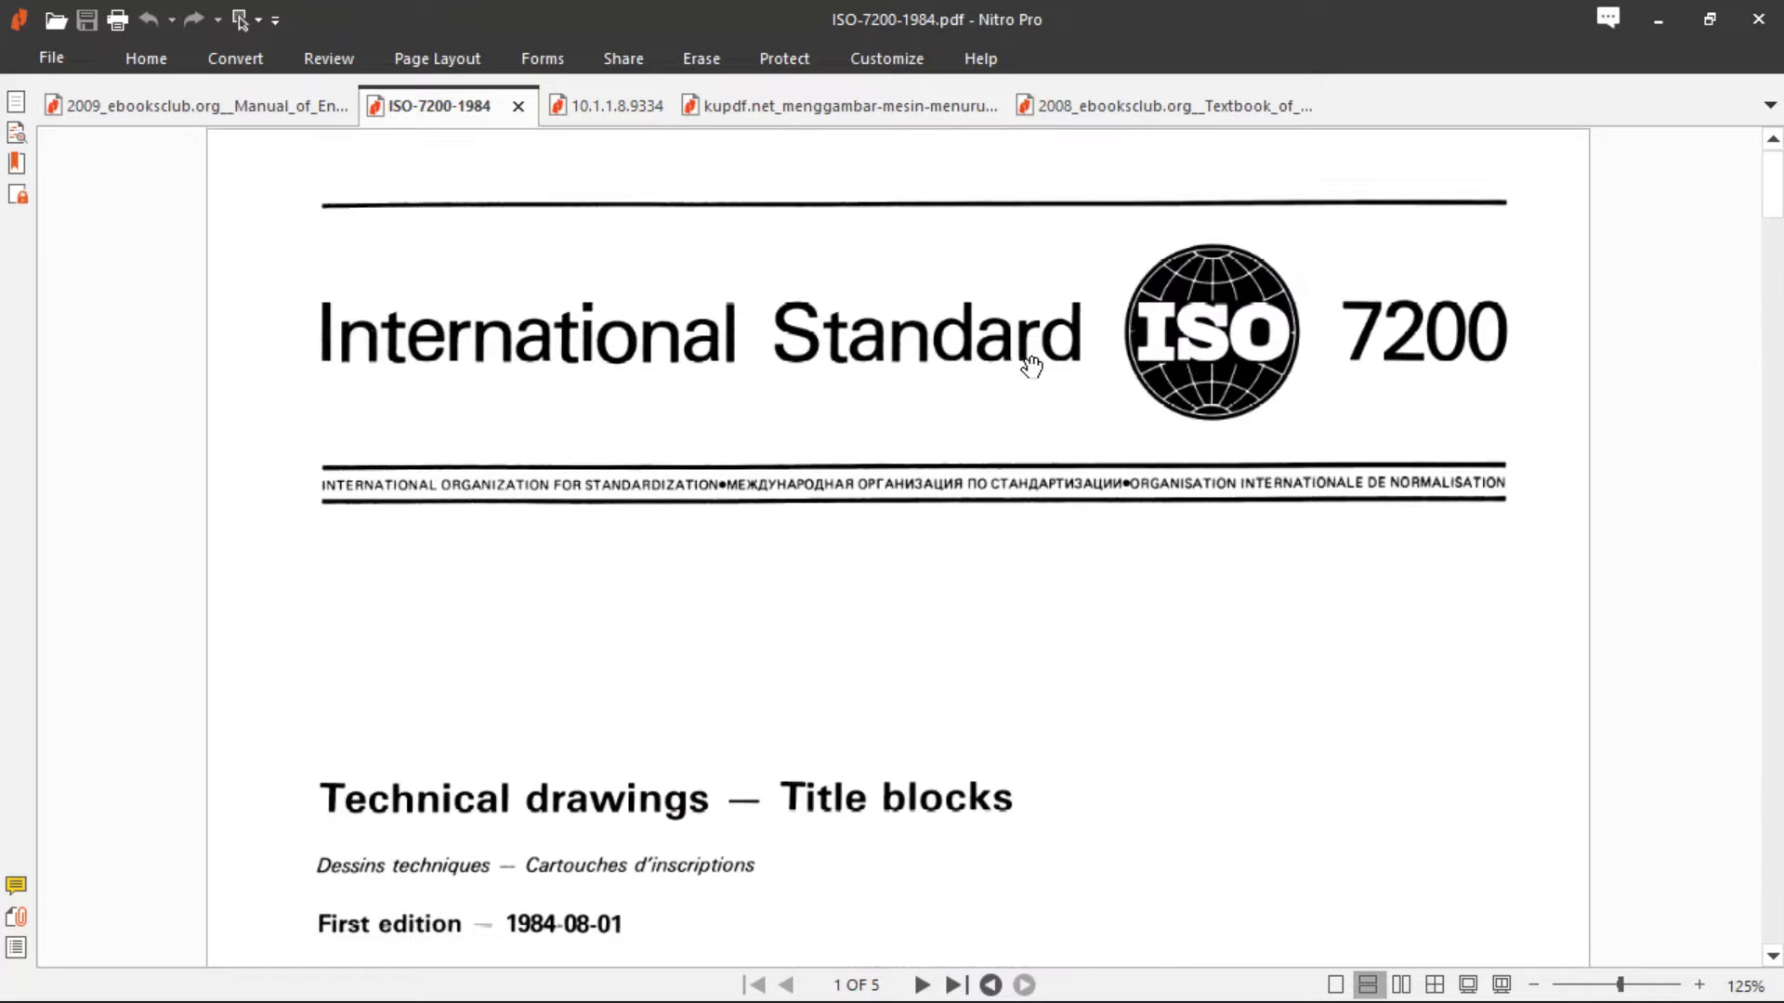
{"action": "scroll", "coordinate": [760, 396], "scroll_direction": "down", "scroll_amount": 3}
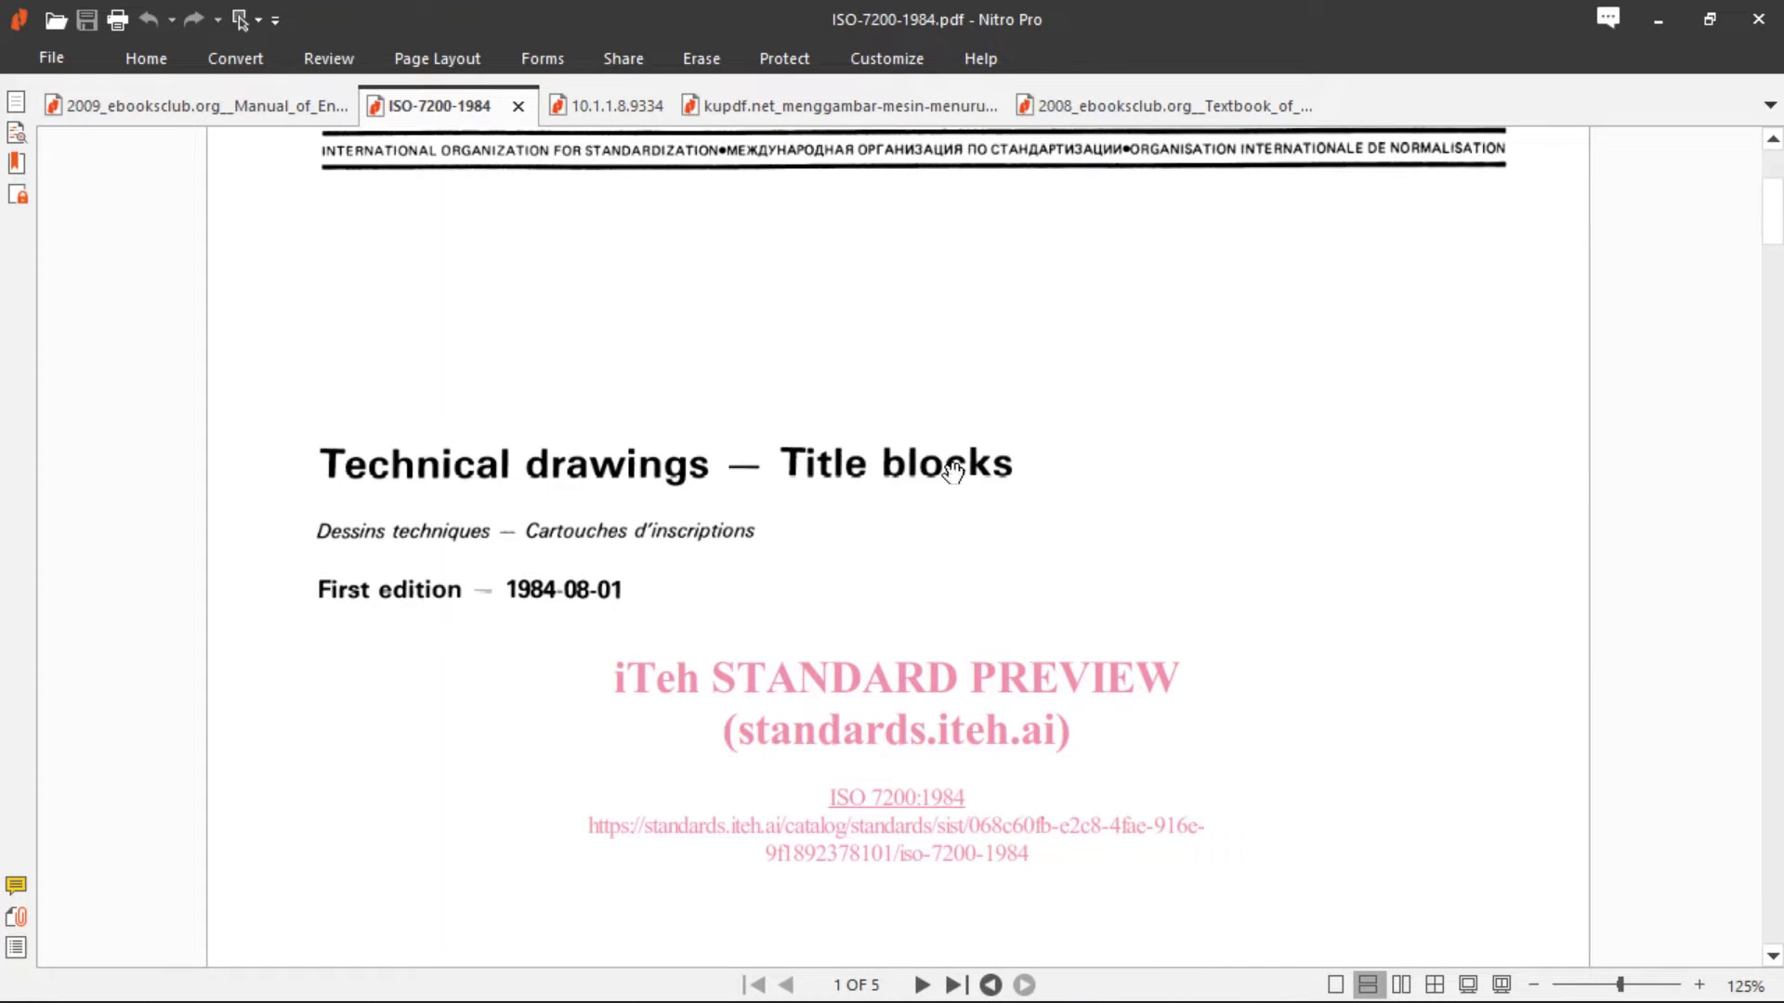
{"action": "scroll", "coordinate": [945, 538], "scroll_direction": "down", "scroll_amount": 15}
{"action": "scroll", "coordinate": [945, 539], "scroll_direction": "down", "scroll_amount": 20}
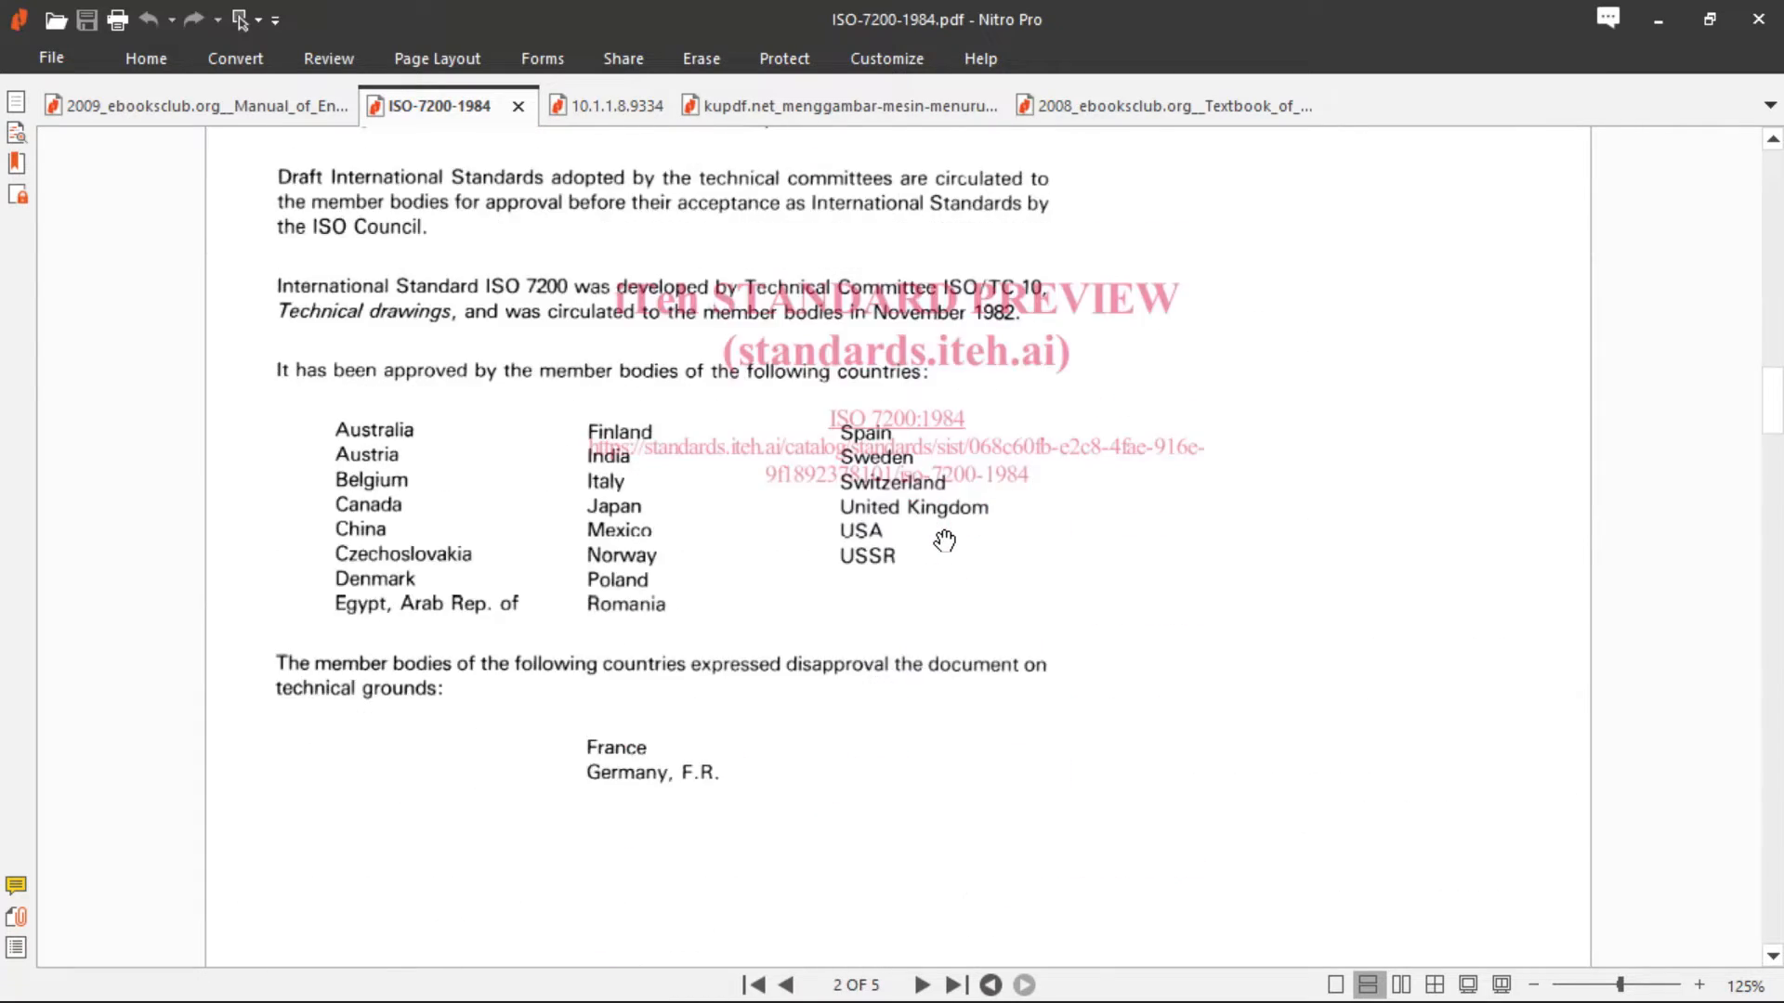
{"action": "scroll", "coordinate": [944, 539], "scroll_direction": "down", "scroll_amount": 8}
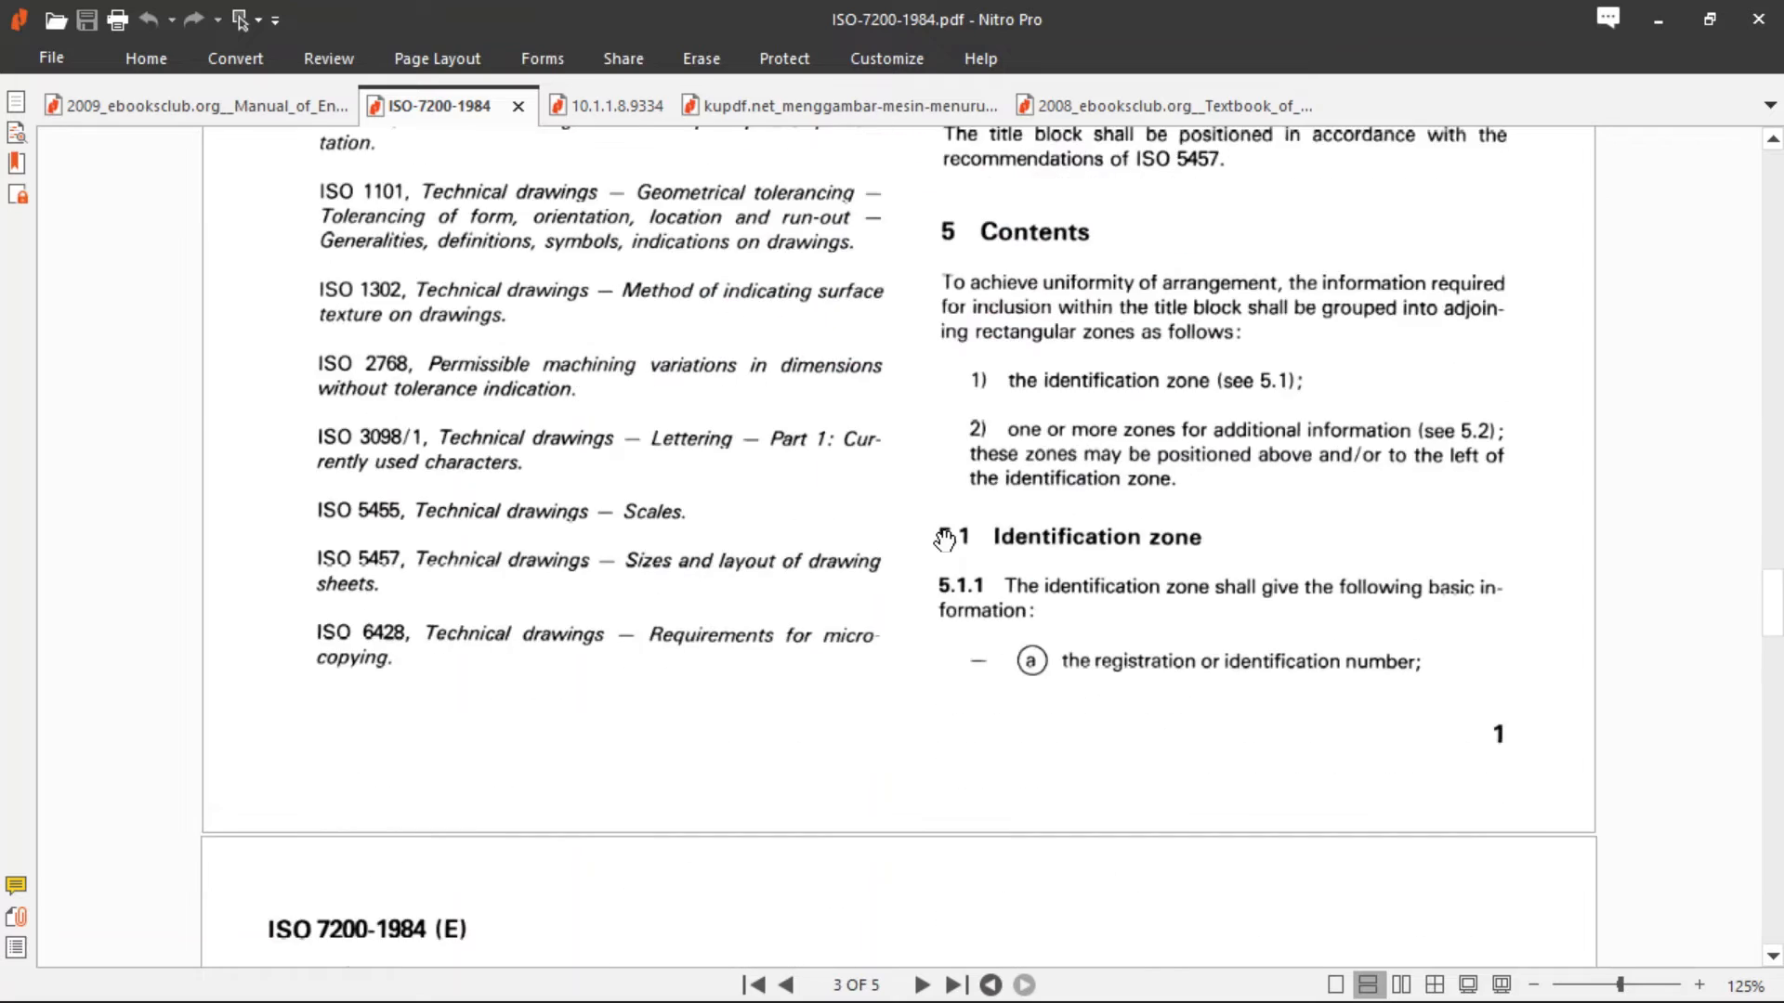
{"action": "scroll", "coordinate": [944, 538], "scroll_direction": "up", "scroll_amount": 1}
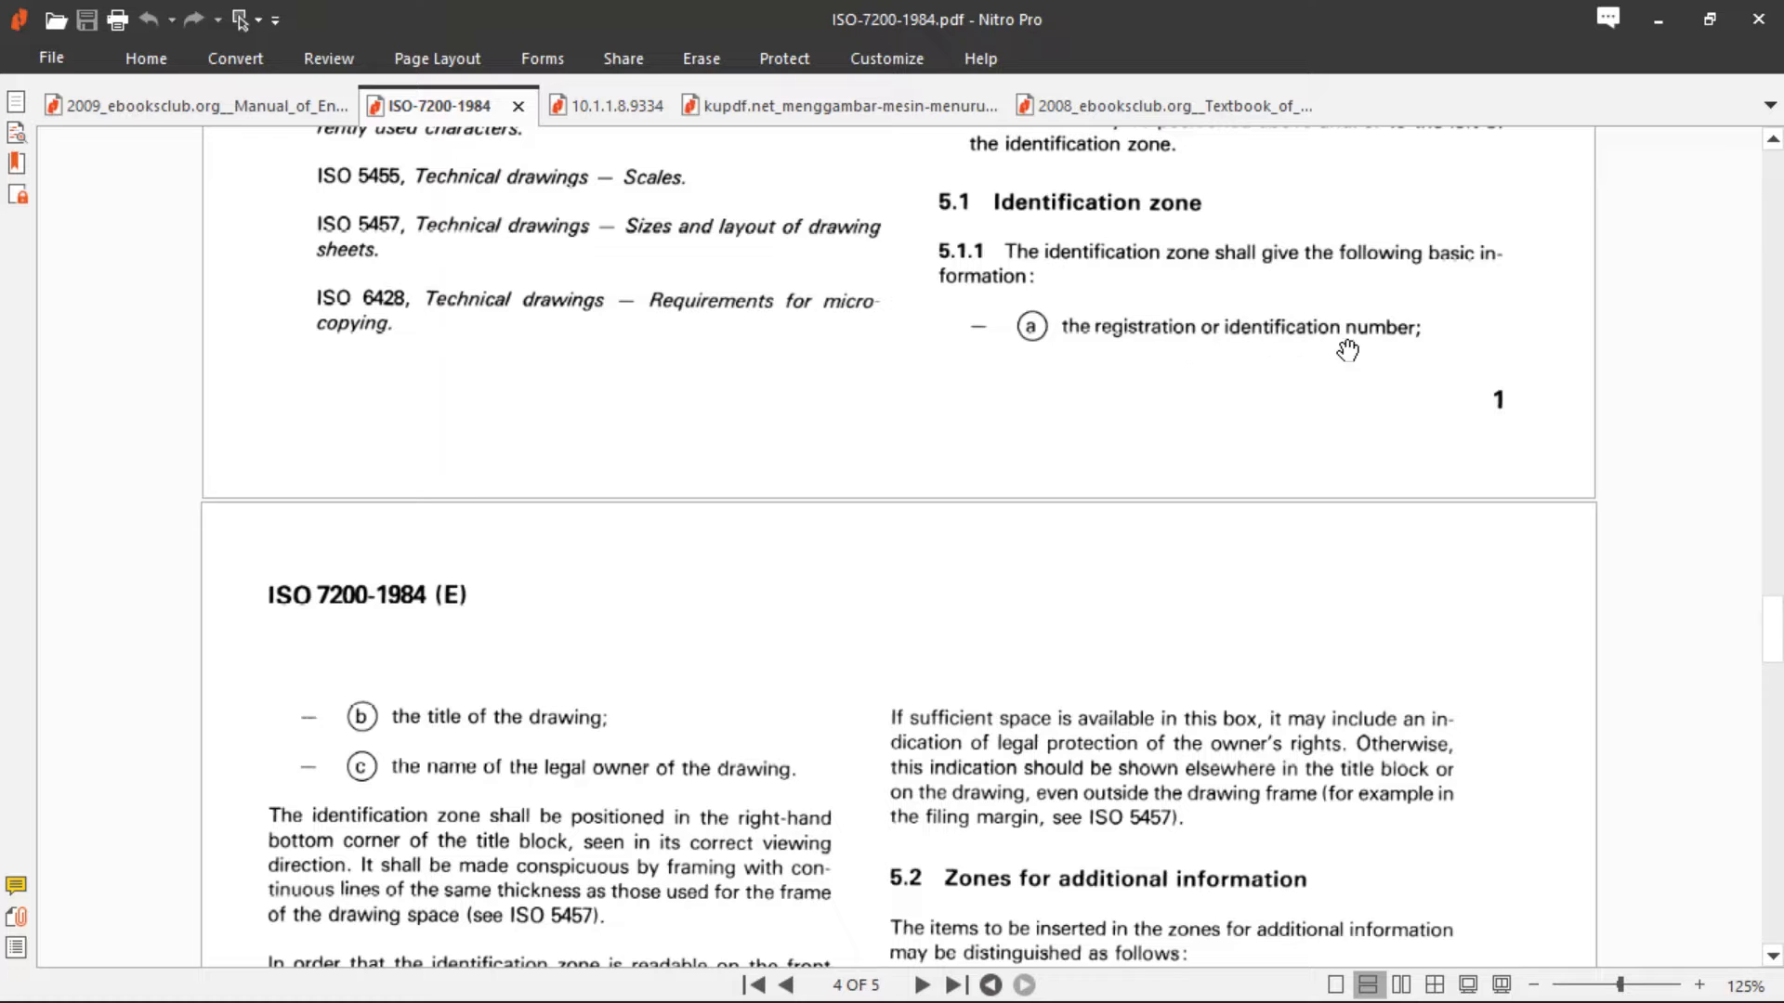
{"action": "scroll", "coordinate": [529, 604], "scroll_direction": "down", "scroll_amount": 2}
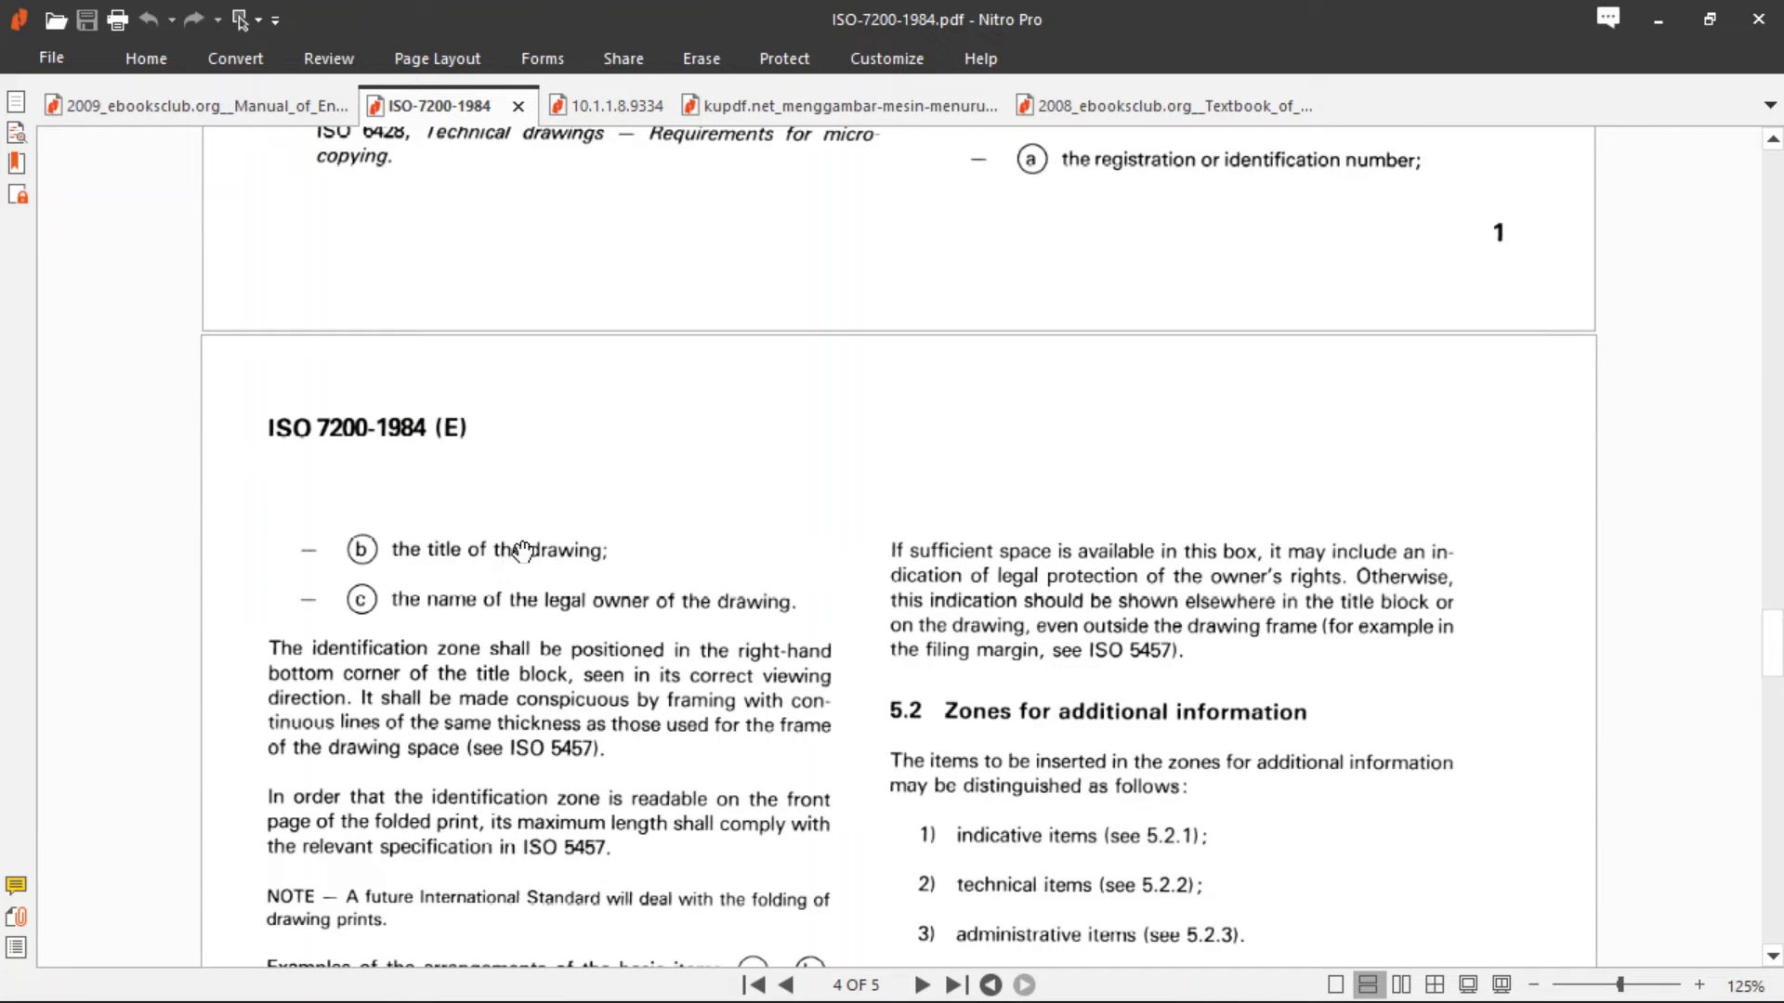
{"action": "scroll", "coordinate": [471, 573], "scroll_direction": "down", "scroll_amount": 2}
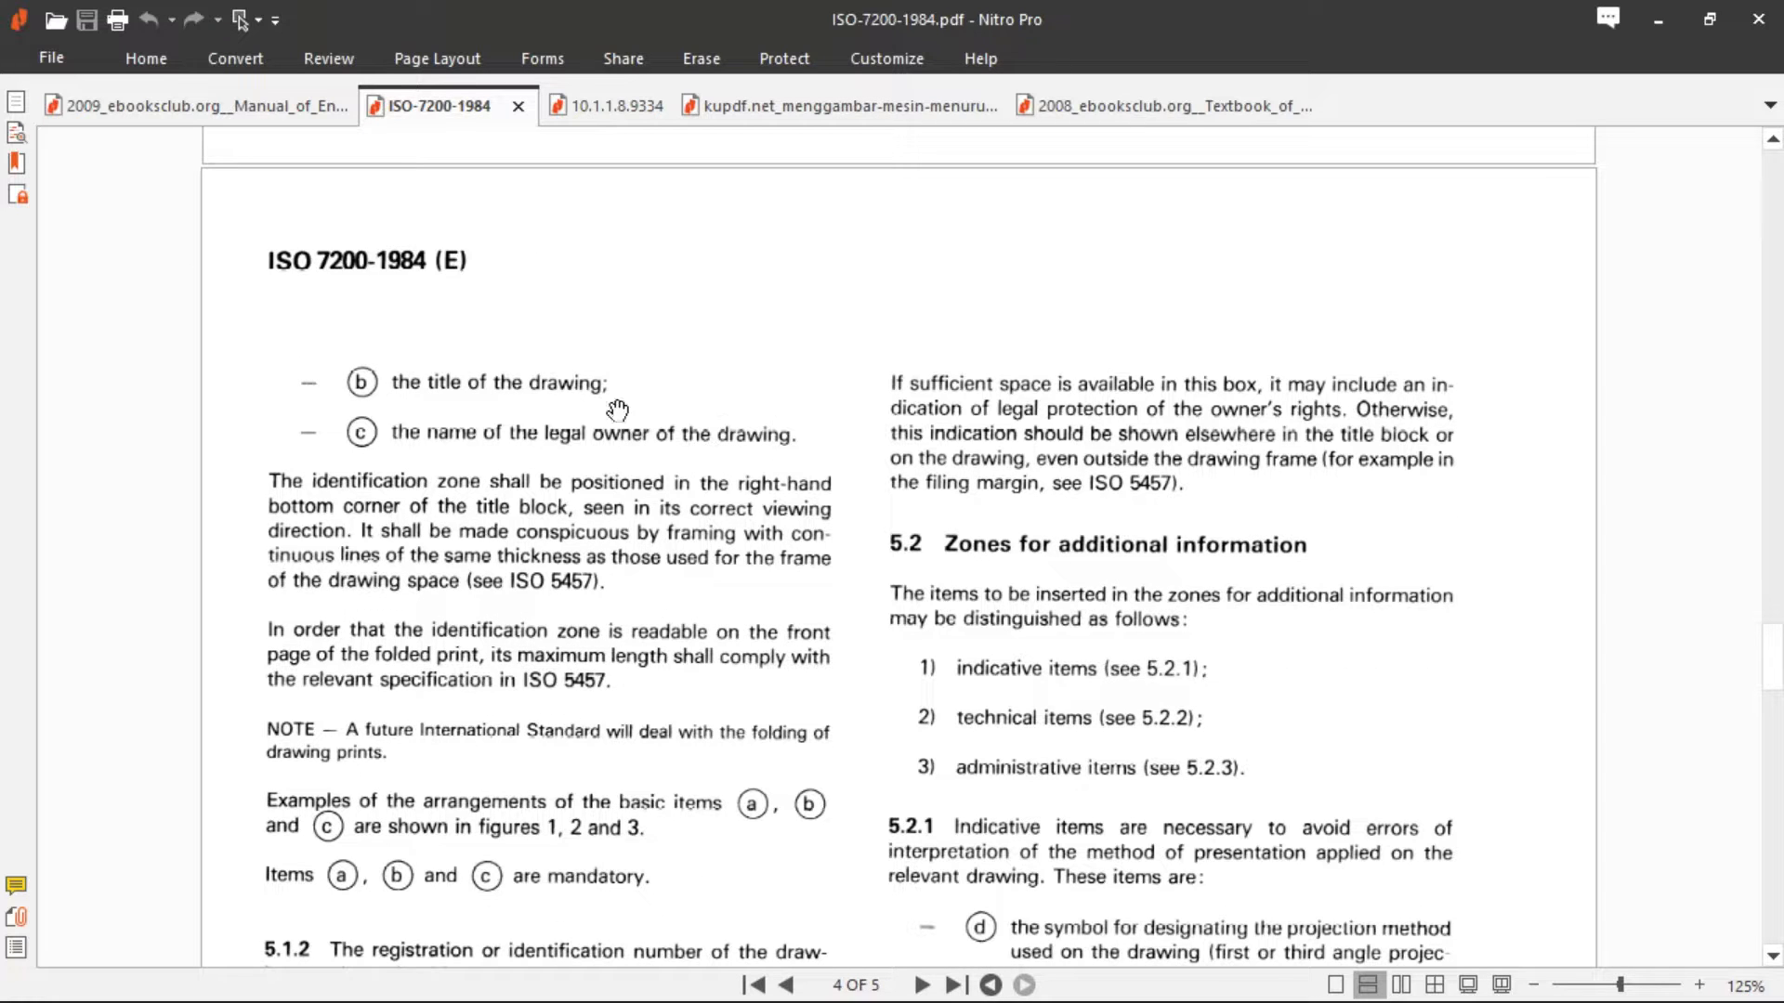
{"action": "scroll", "coordinate": [689, 499], "scroll_direction": "up", "scroll_amount": 4}
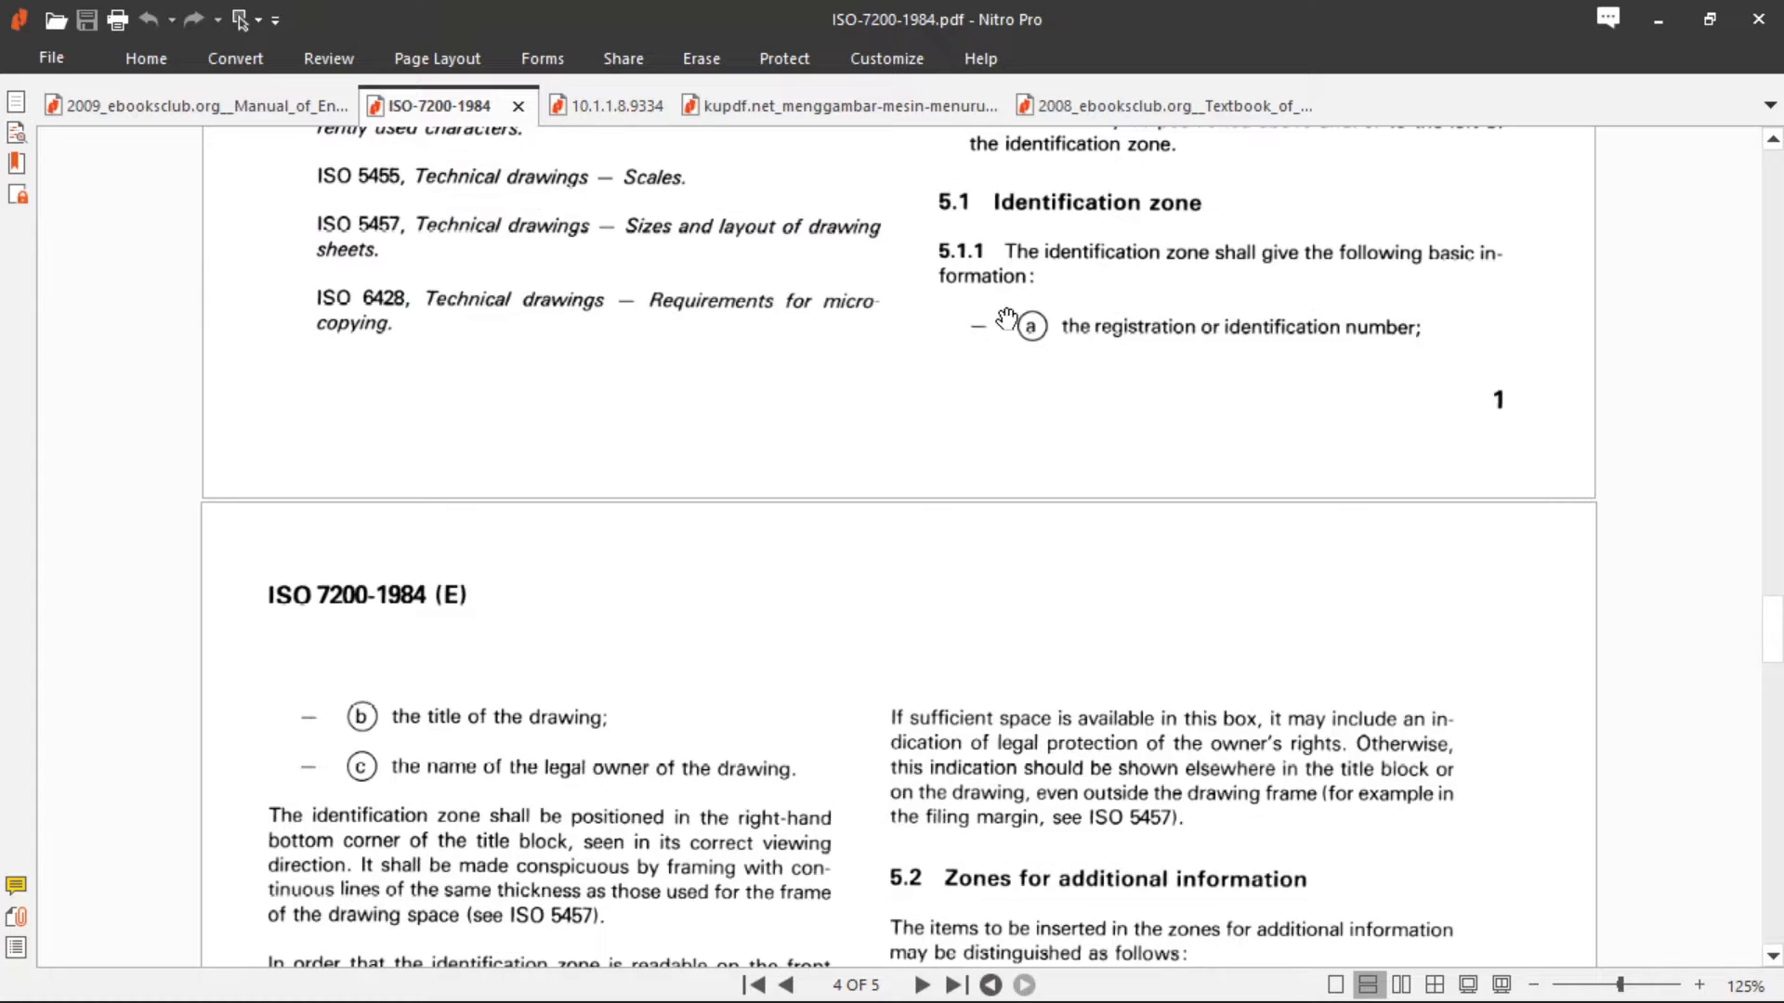
Compare the arrangements of items a, b and c in Figures 1 to 3 with their descriptions in section 5.1
{"action": "scroll", "coordinate": [833, 655], "scroll_direction": "down", "scroll_amount": 12}
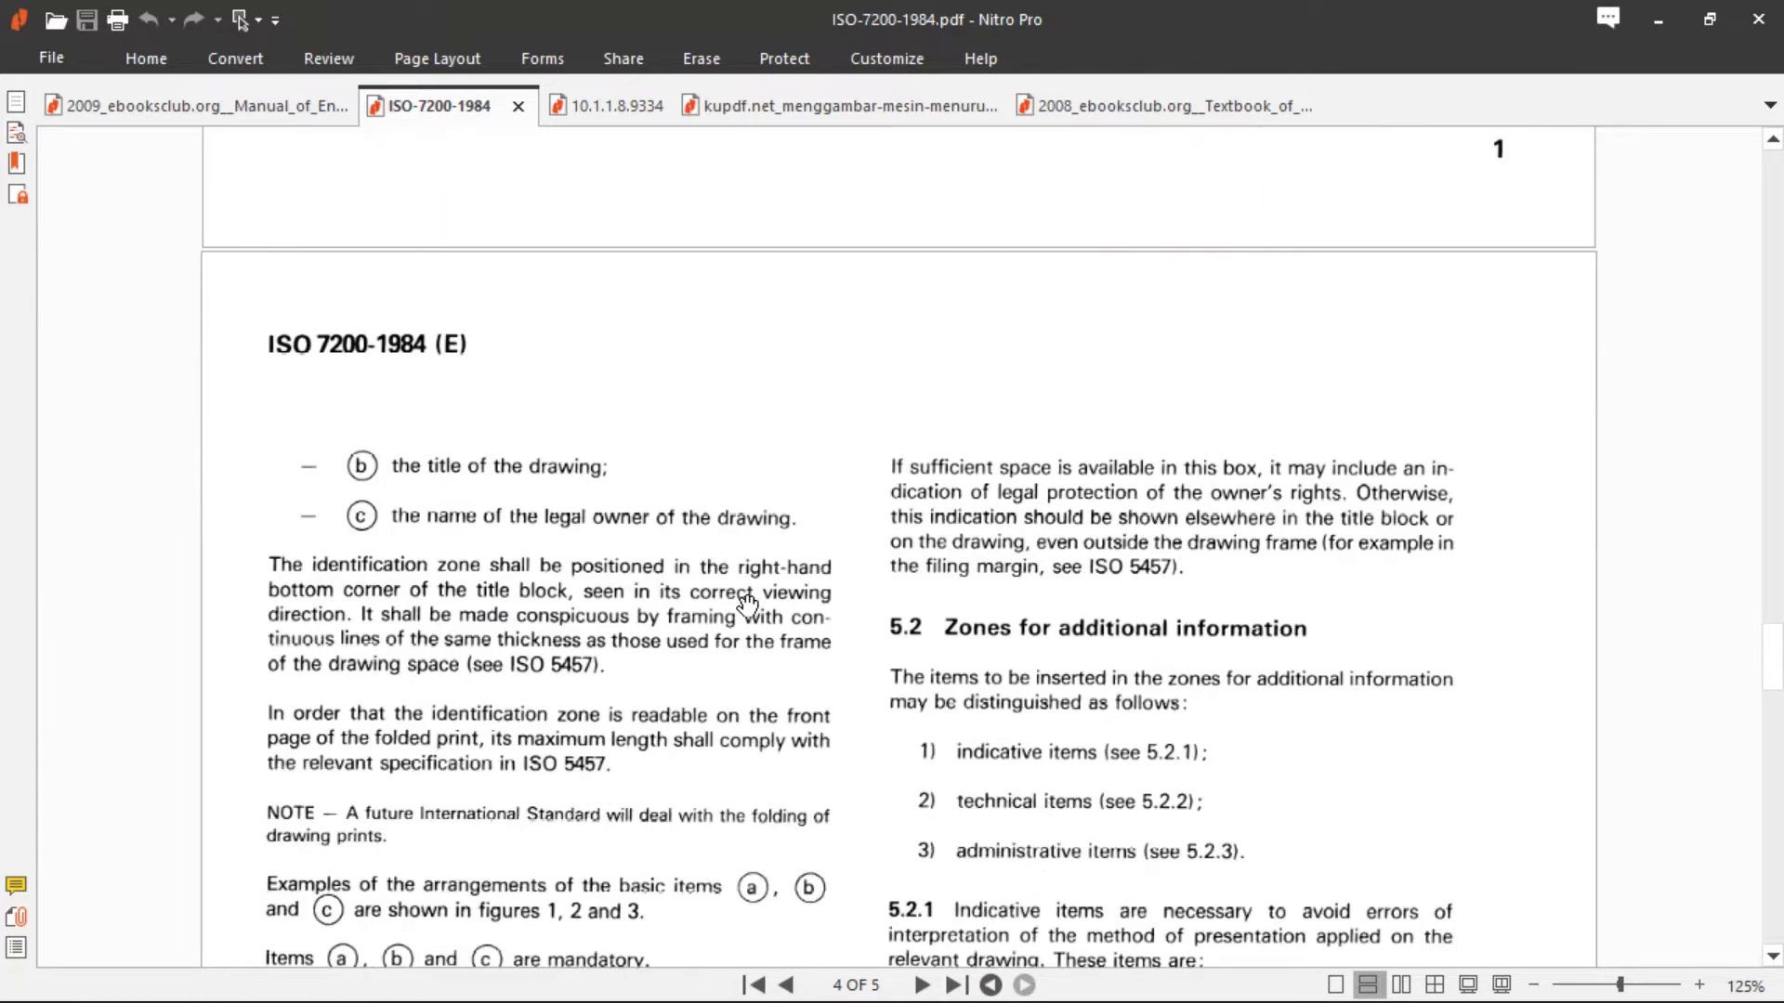
{"action": "scroll", "coordinate": [748, 607], "scroll_direction": "up", "scroll_amount": 2}
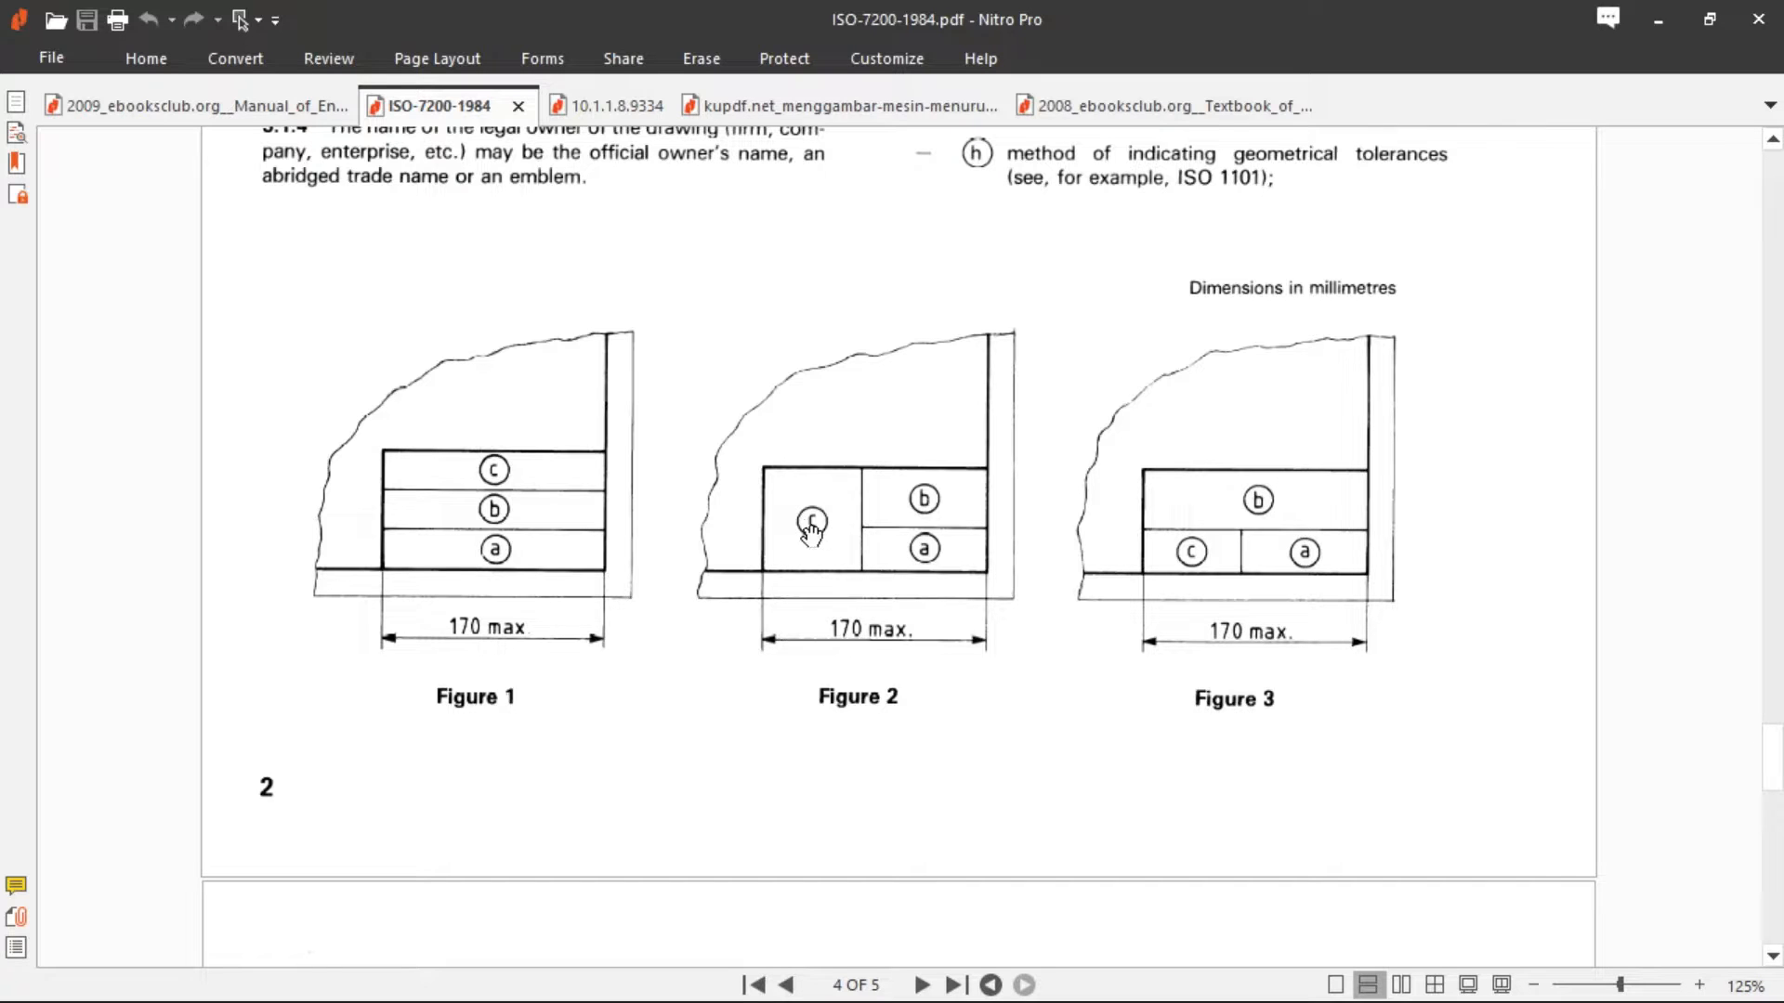
{"action": "scroll", "coordinate": [808, 521], "scroll_direction": "up", "scroll_amount": 8}
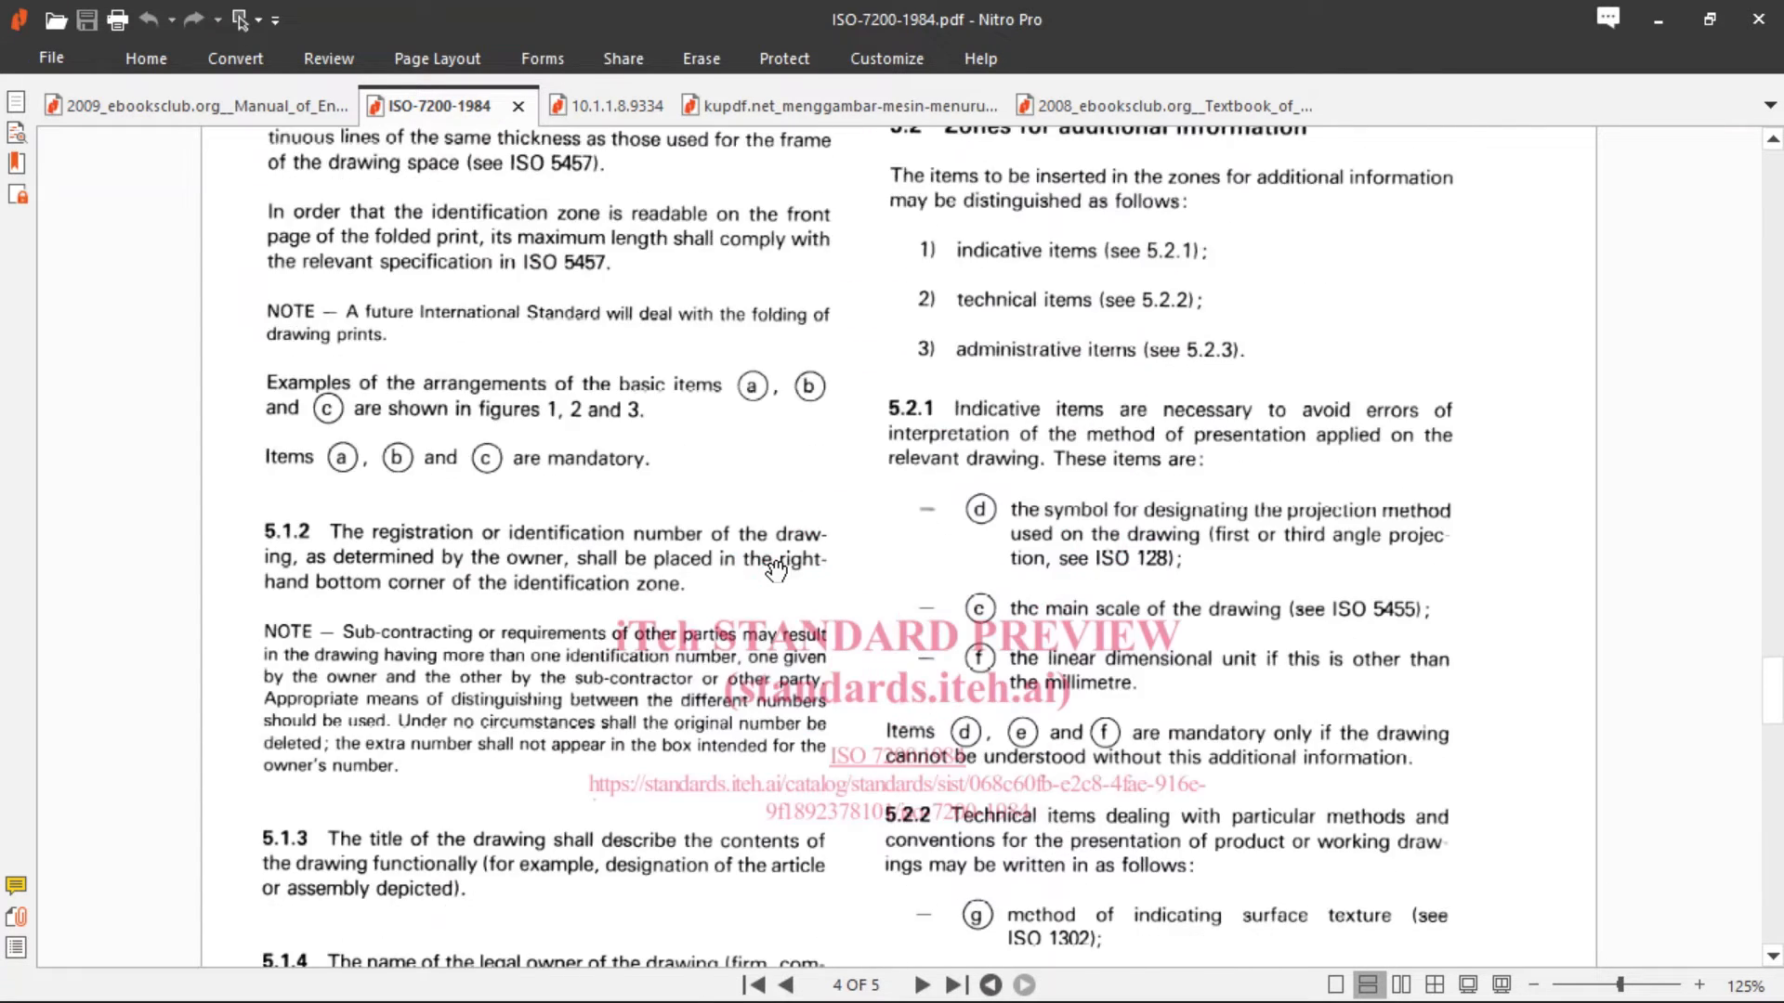
{"action": "scroll", "coordinate": [776, 568], "scroll_direction": "up", "scroll_amount": 4}
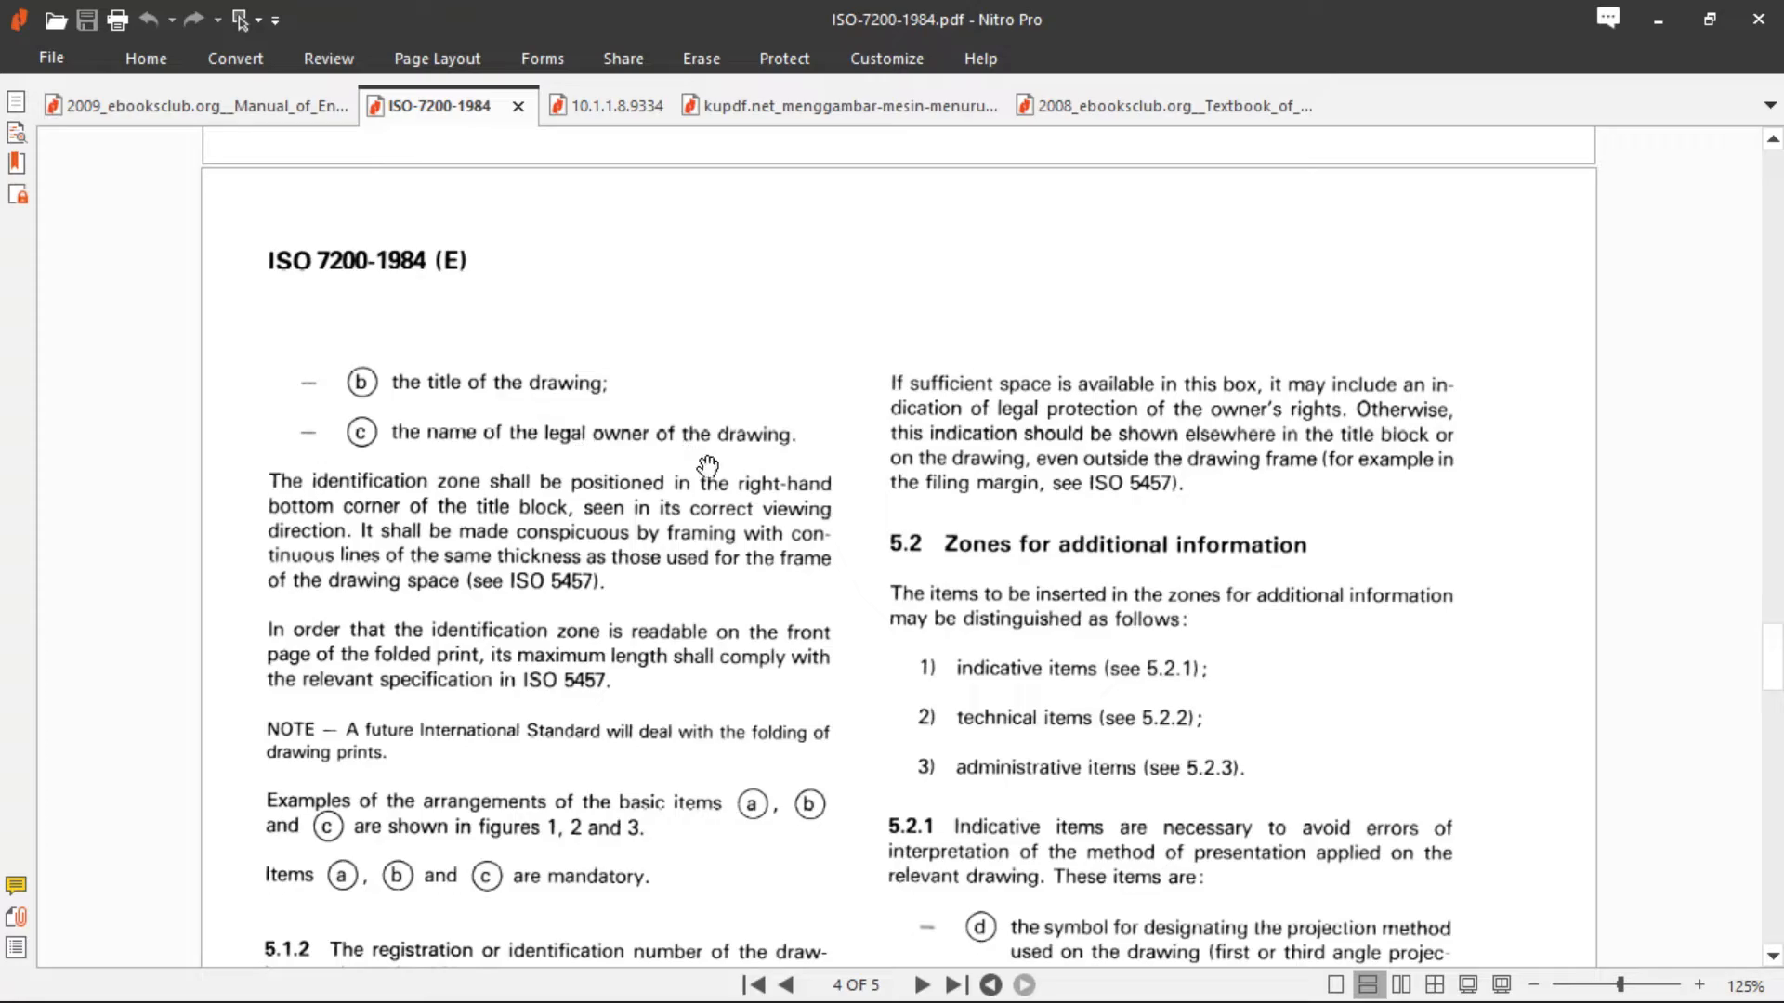
{"action": "scroll", "coordinate": [706, 466], "scroll_direction": "down", "scroll_amount": 12}
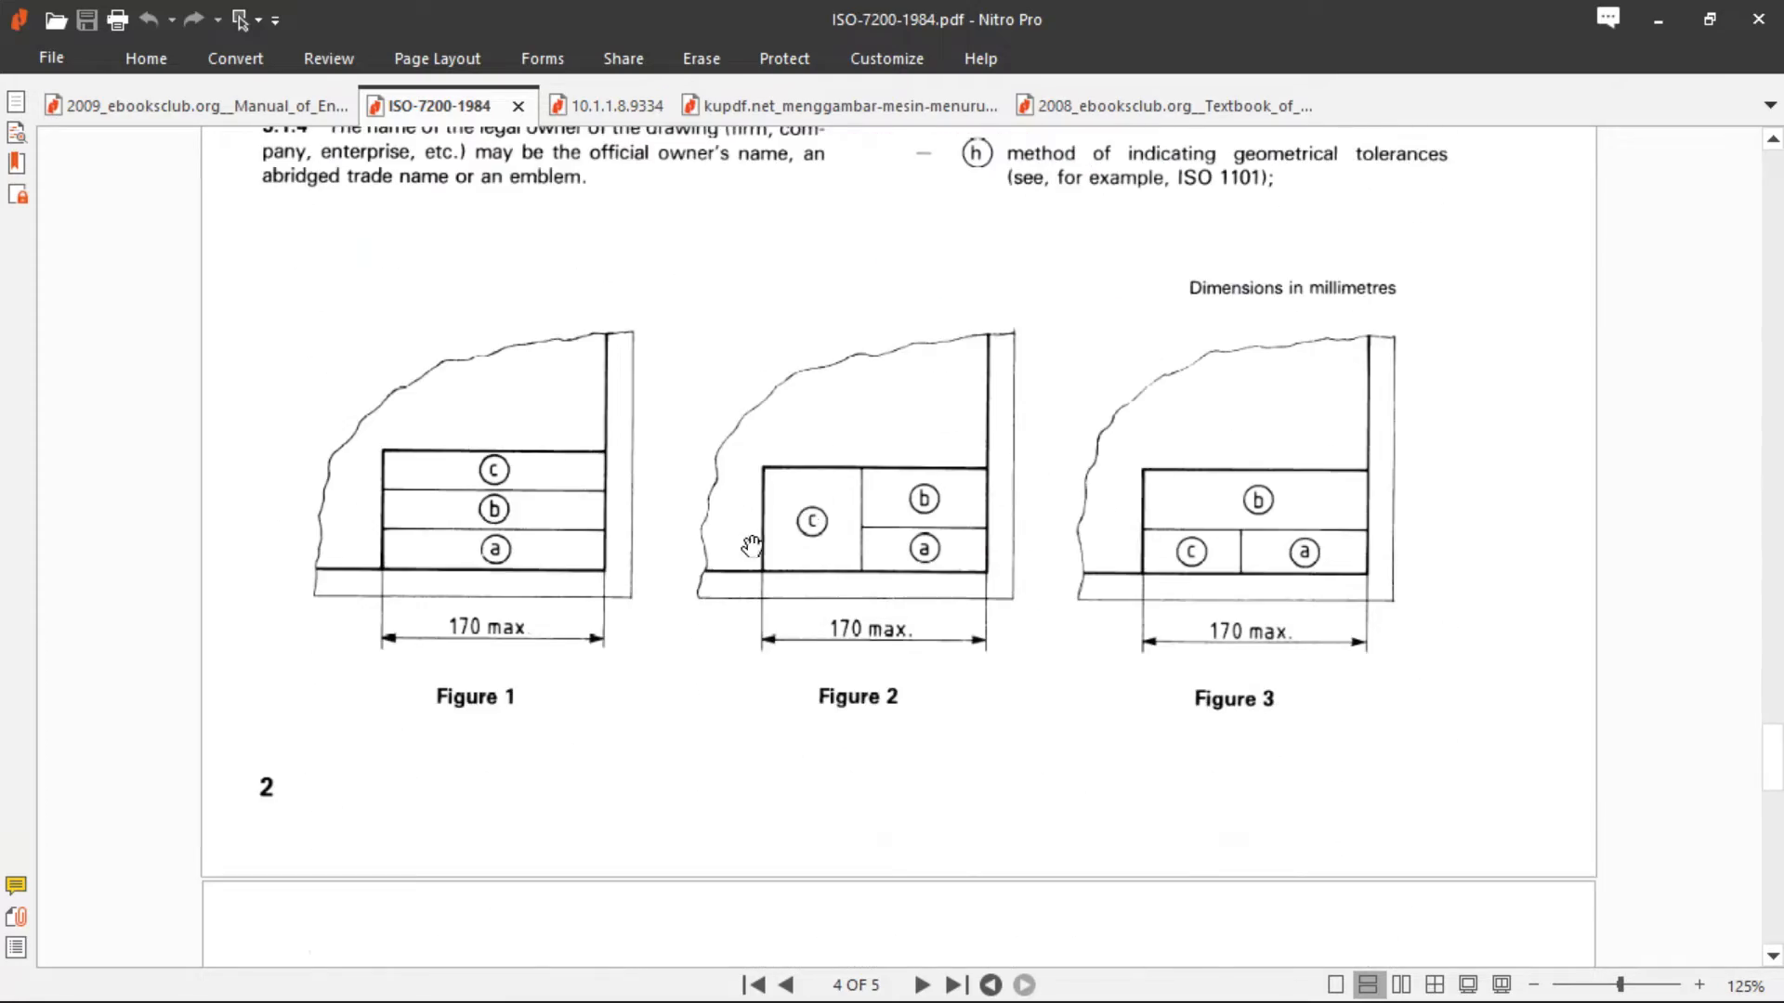
{"action": "scroll", "coordinate": [919, 541], "scroll_direction": "up", "scroll_amount": 12}
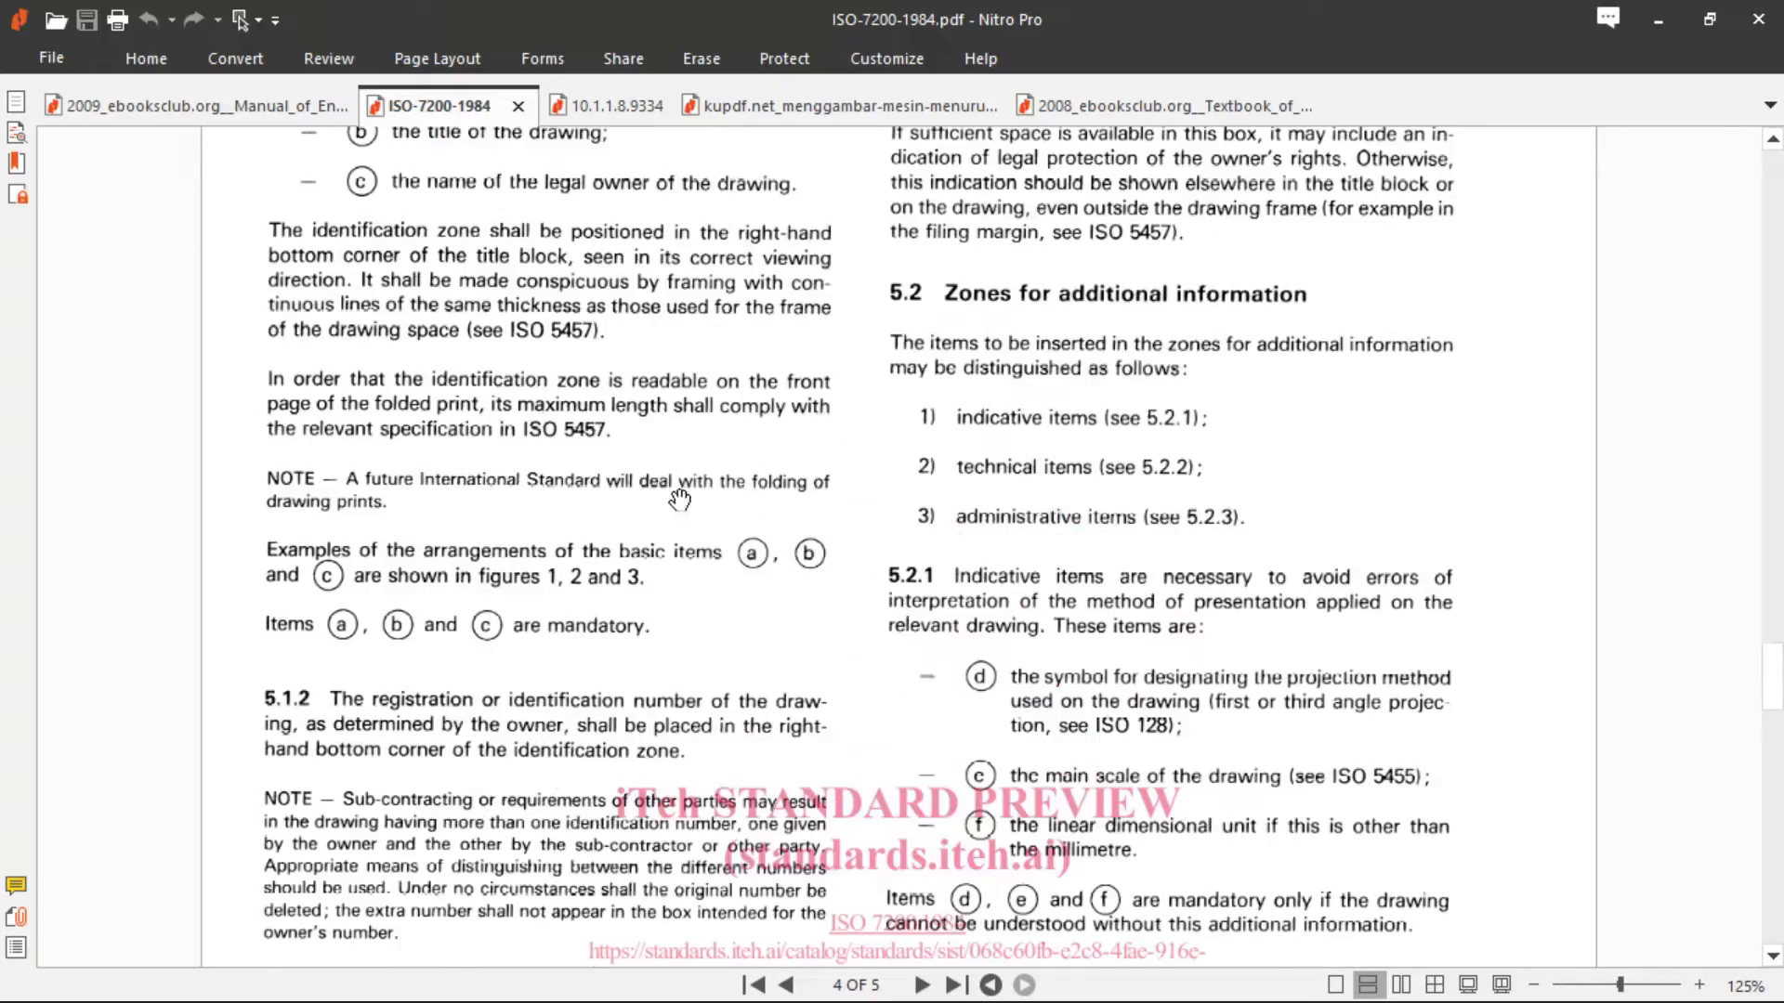
{"action": "scroll", "coordinate": [1031, 418], "scroll_direction": "down", "scroll_amount": 12}
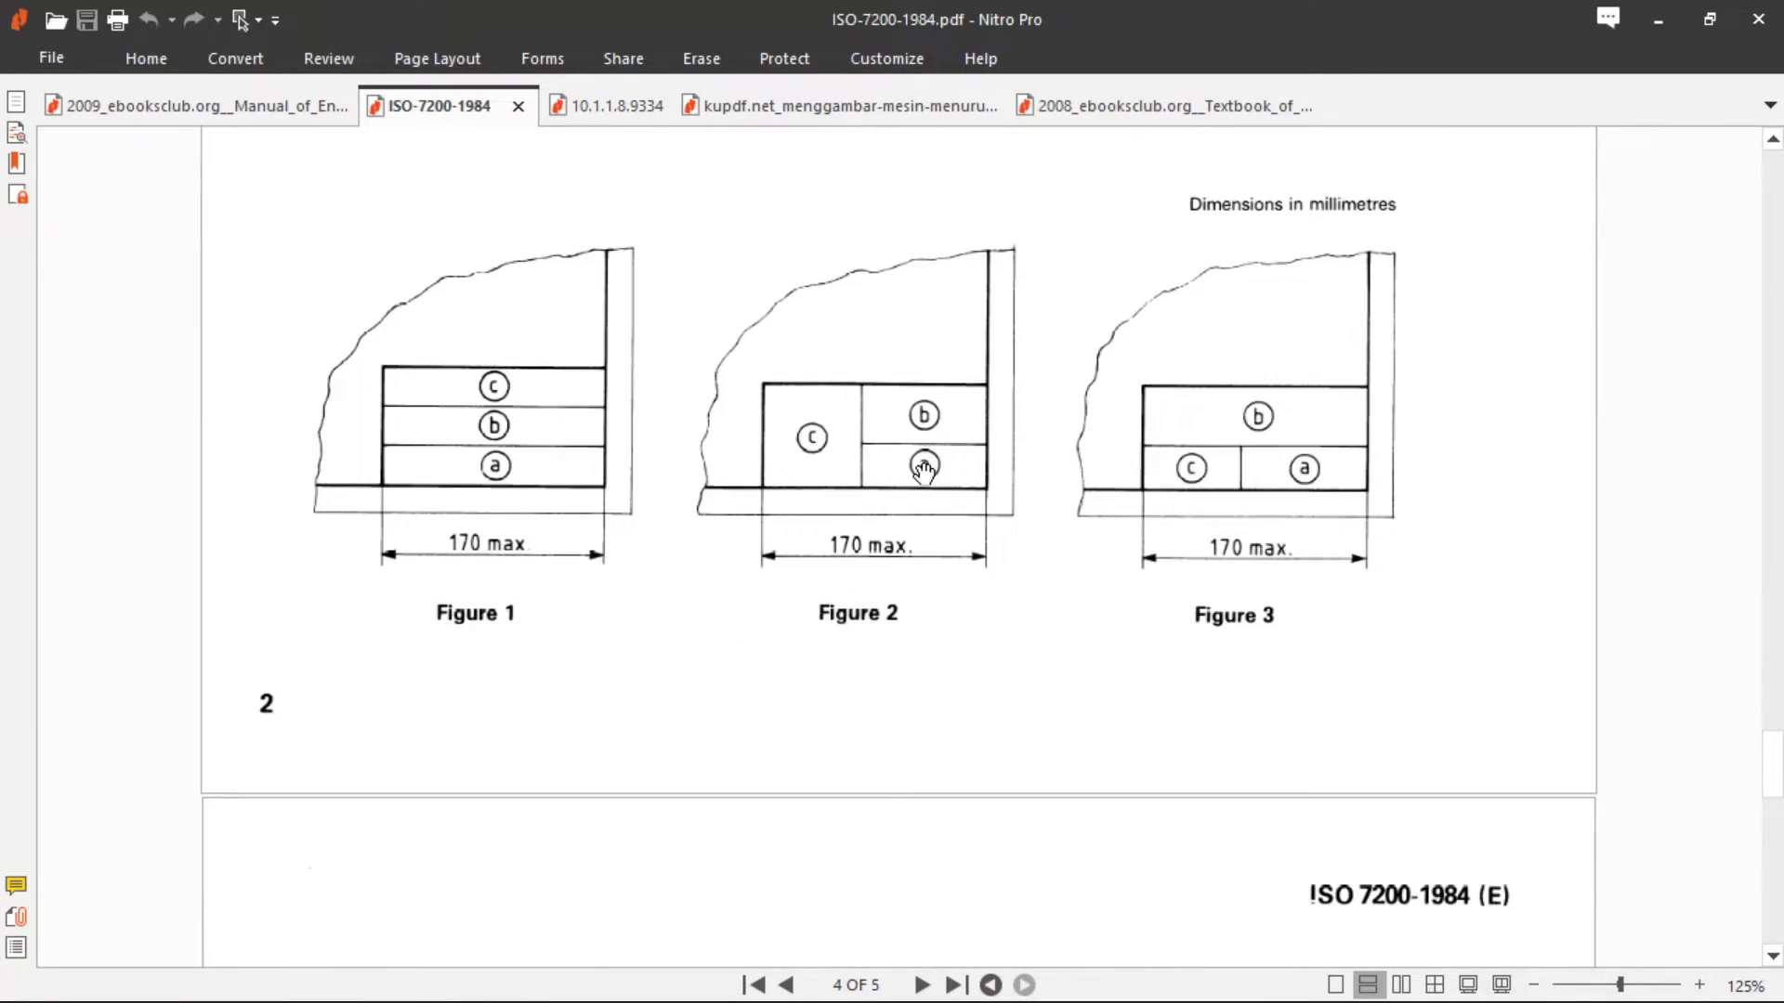
{"action": "scroll", "coordinate": [836, 446], "scroll_direction": "up", "scroll_amount": 5}
{"action": "scroll", "coordinate": [826, 491], "scroll_direction": "up", "scroll_amount": 5}
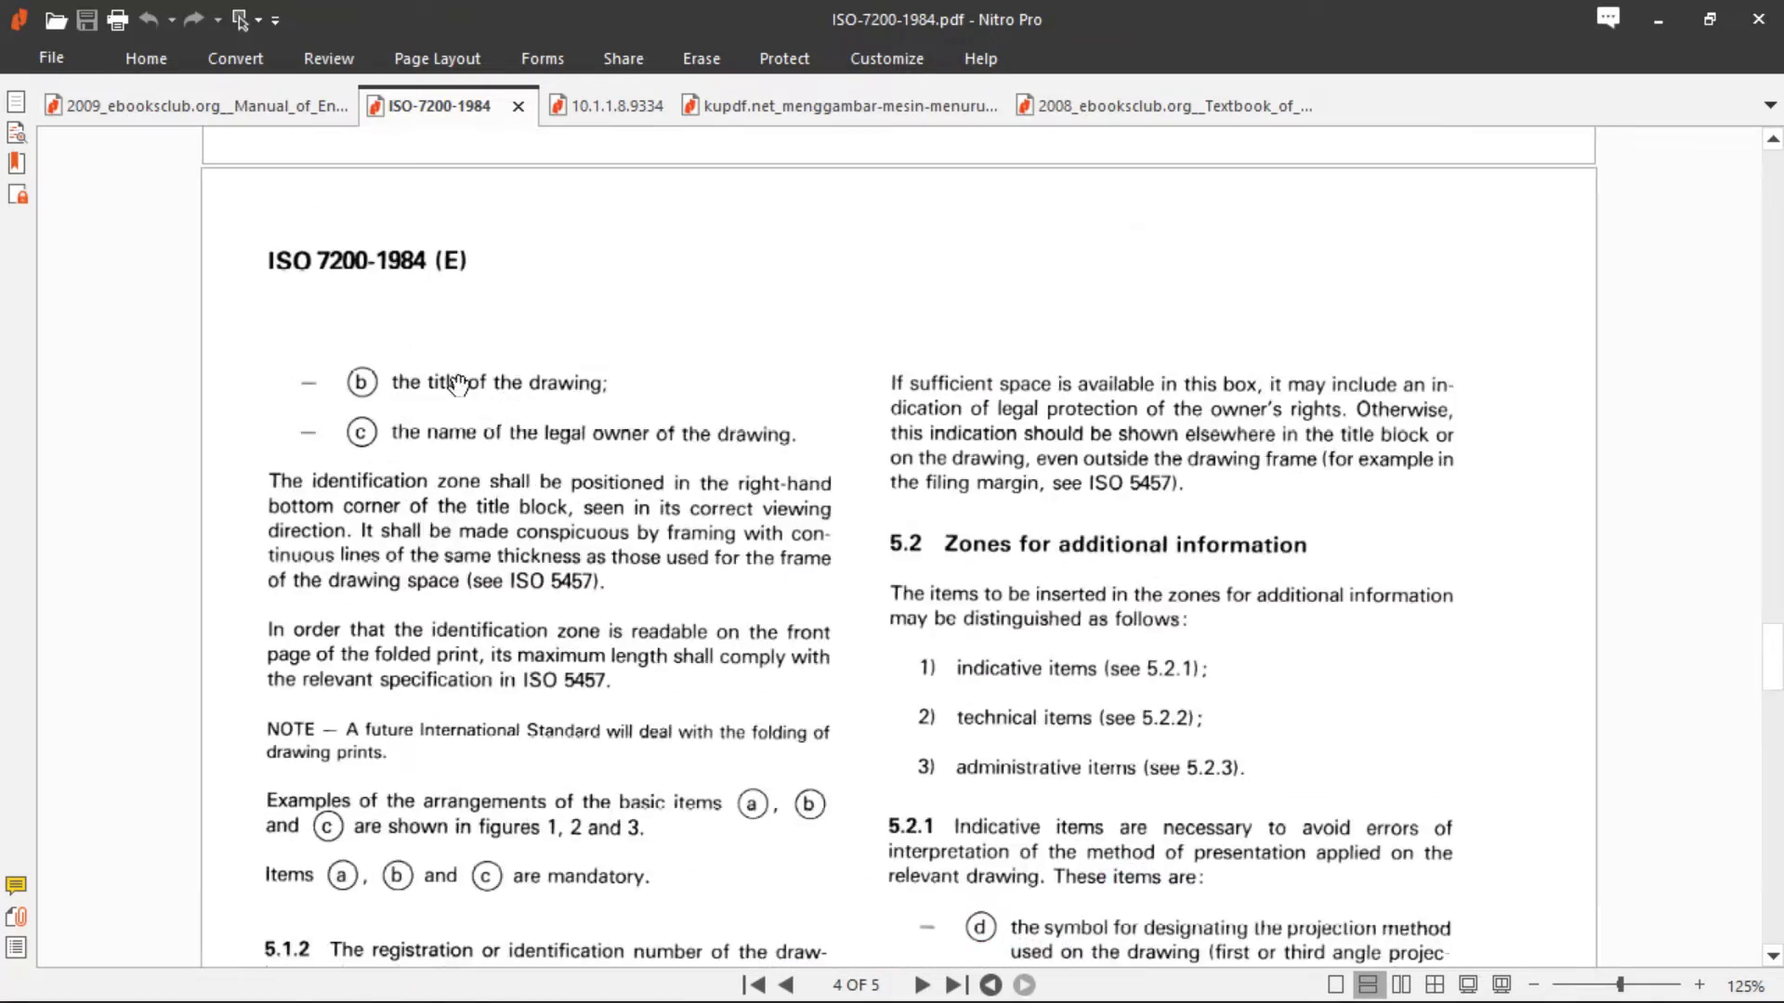
{"action": "scroll", "coordinate": [508, 411], "scroll_direction": "down", "scroll_amount": 10}
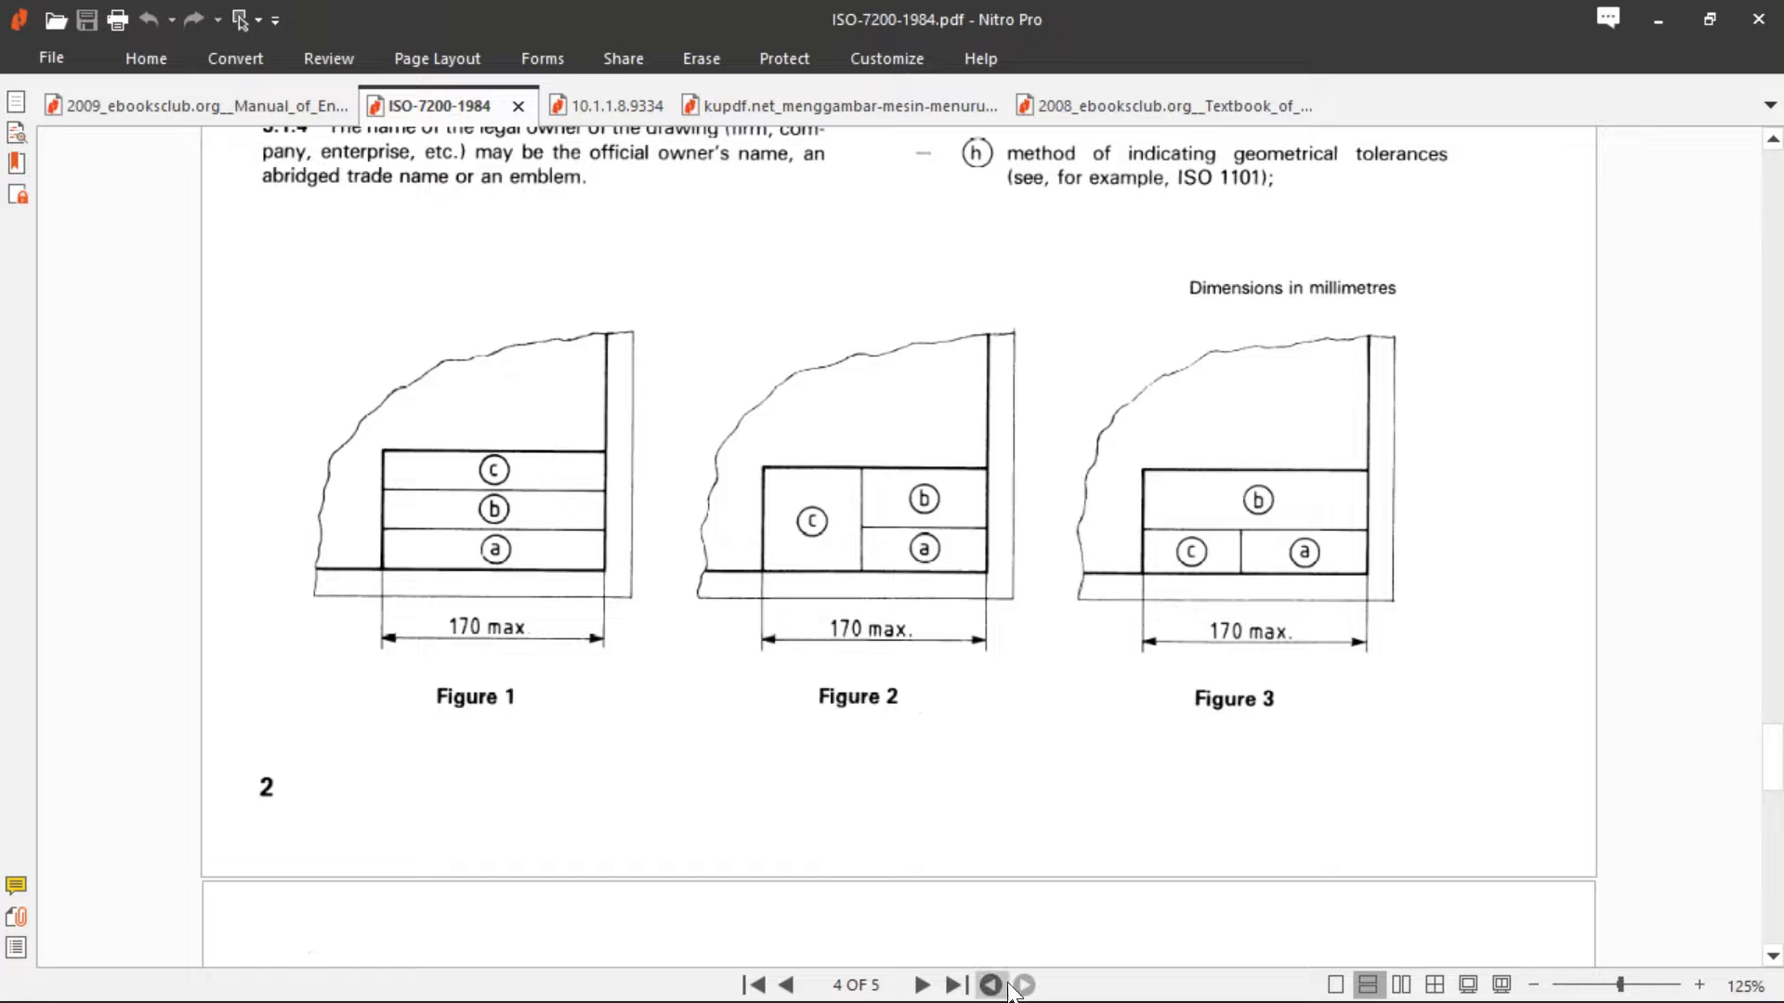
Switch back to SOLIDWORKS and examine the fields of the default title block in Draw1 up close
{"action": "left_click", "coordinate": [1040, 989]}
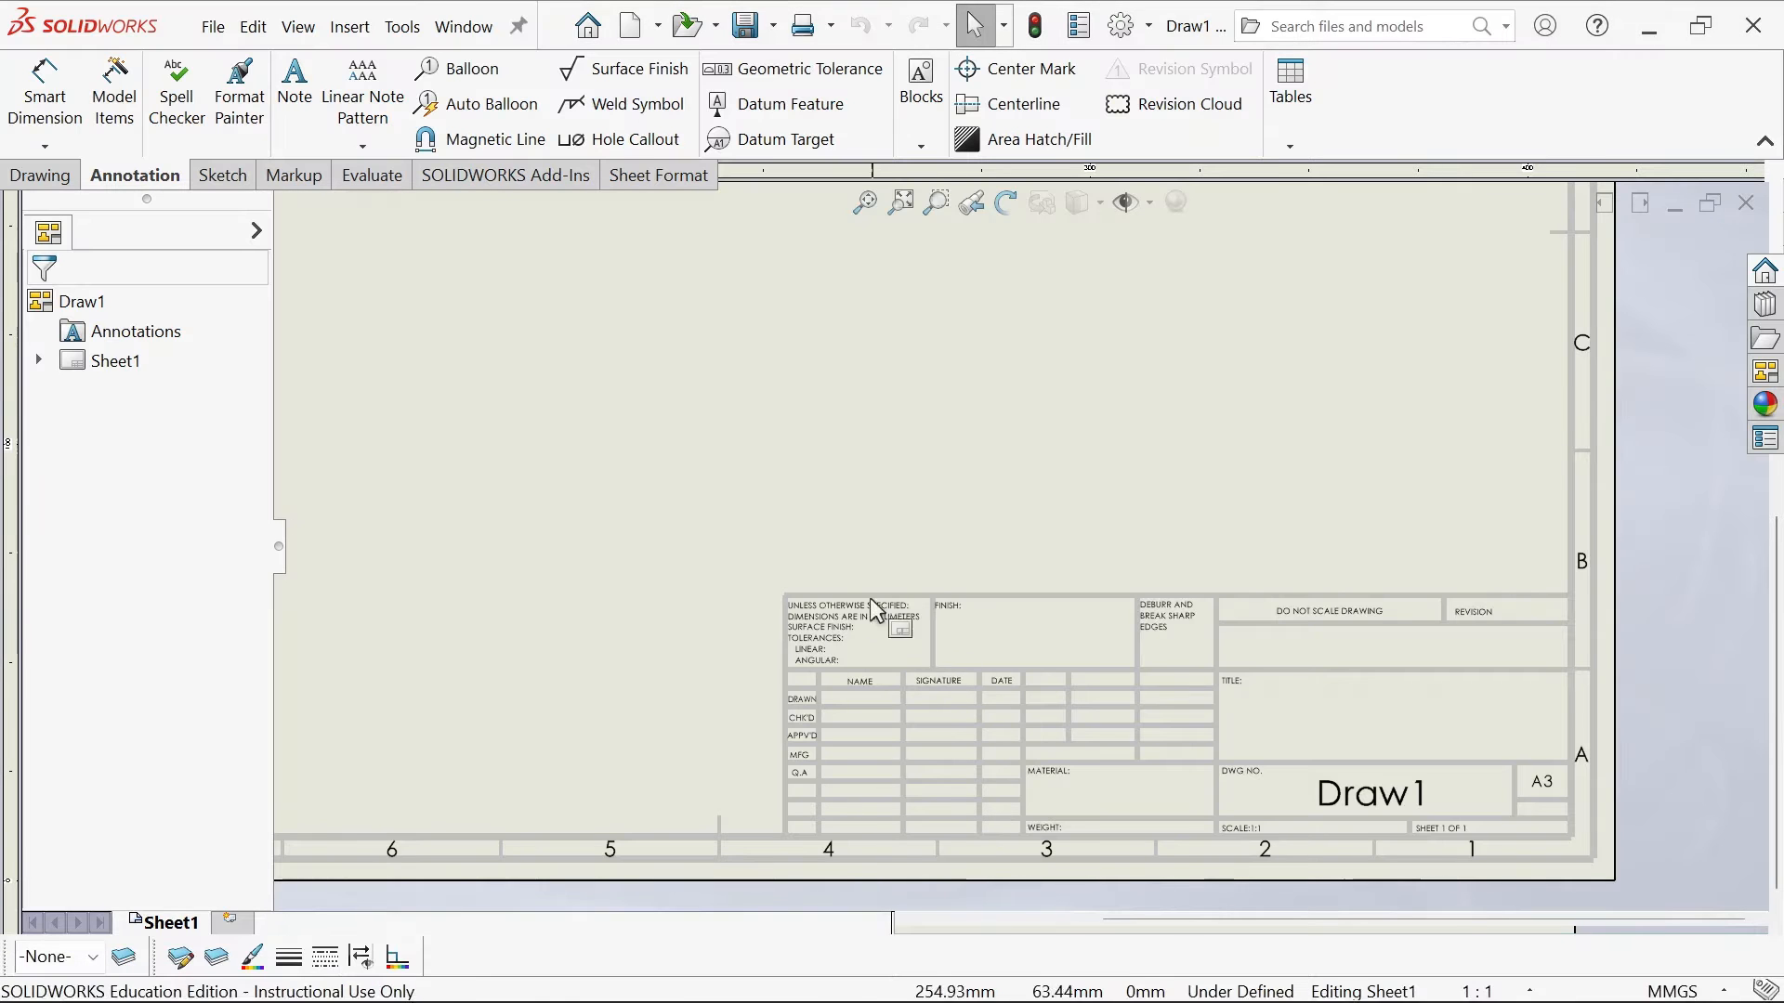
{"action": "scroll", "coordinate": [1168, 689], "scroll_direction": "up", "scroll_amount": 3}
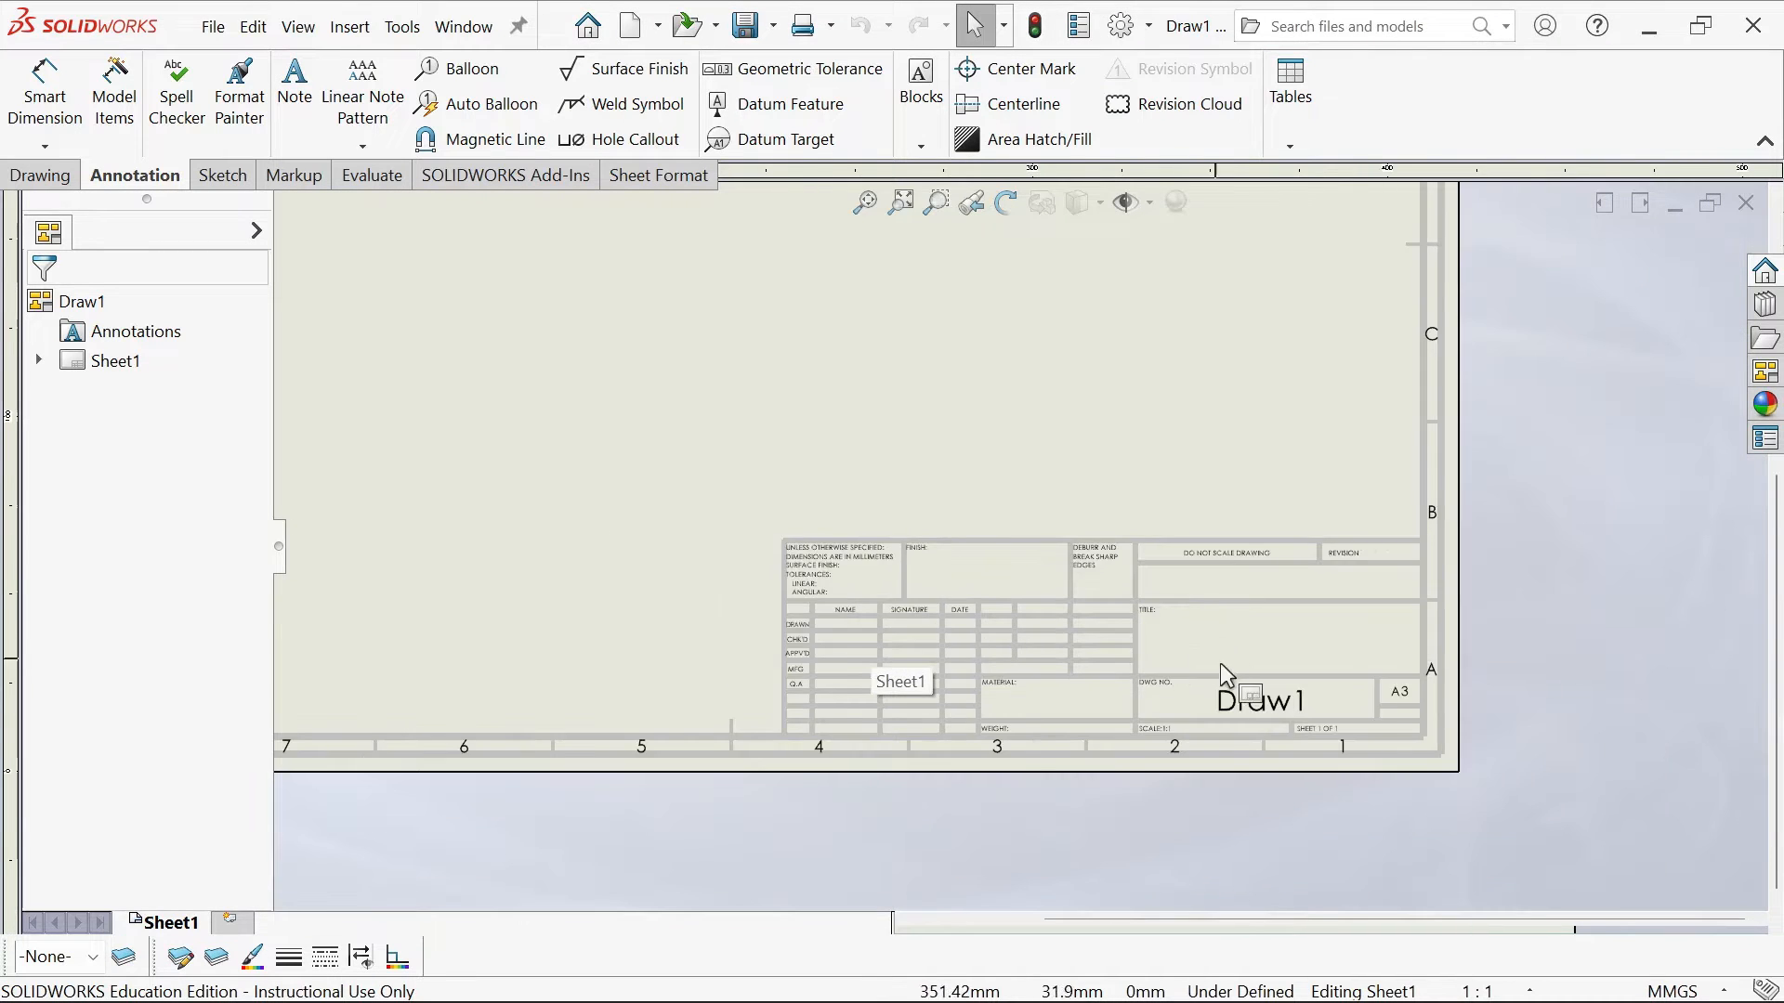
{"action": "scroll", "coordinate": [1218, 661], "scroll_direction": "down", "scroll_amount": 4}
{"action": "scroll", "coordinate": [790, 546], "scroll_direction": "down", "scroll_amount": 1}
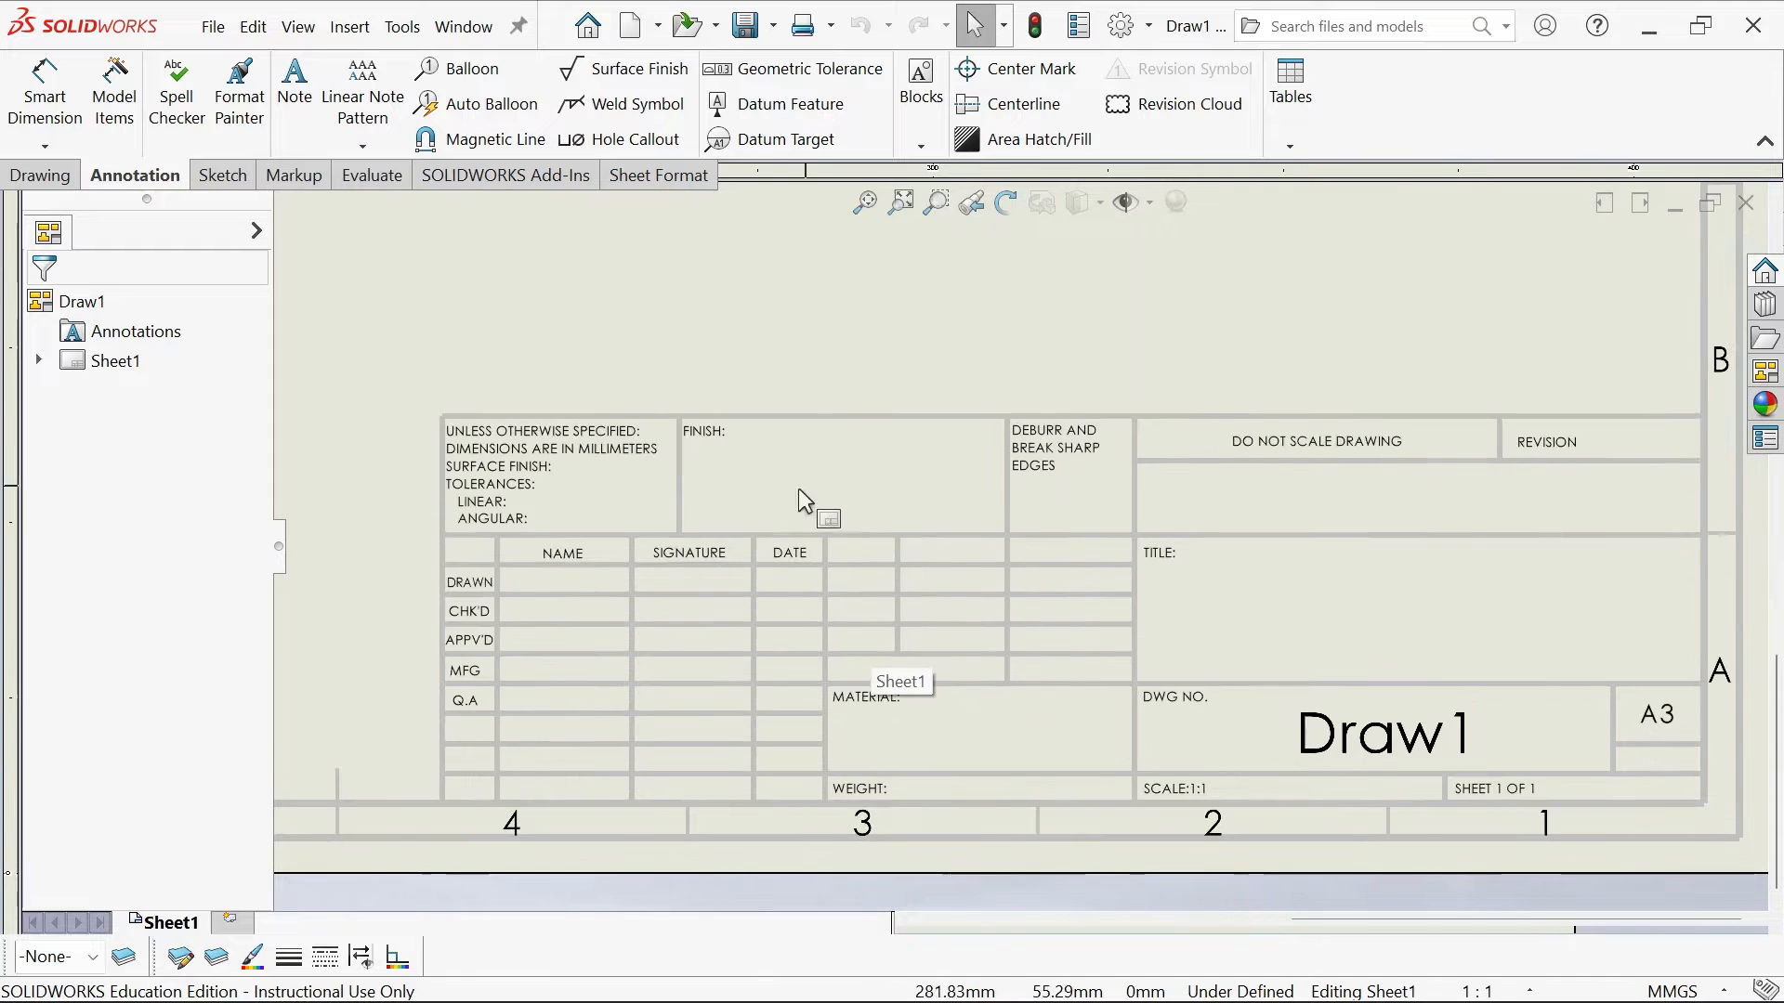
{"action": "scroll", "coordinate": [983, 528], "scroll_direction": "up", "scroll_amount": 1}
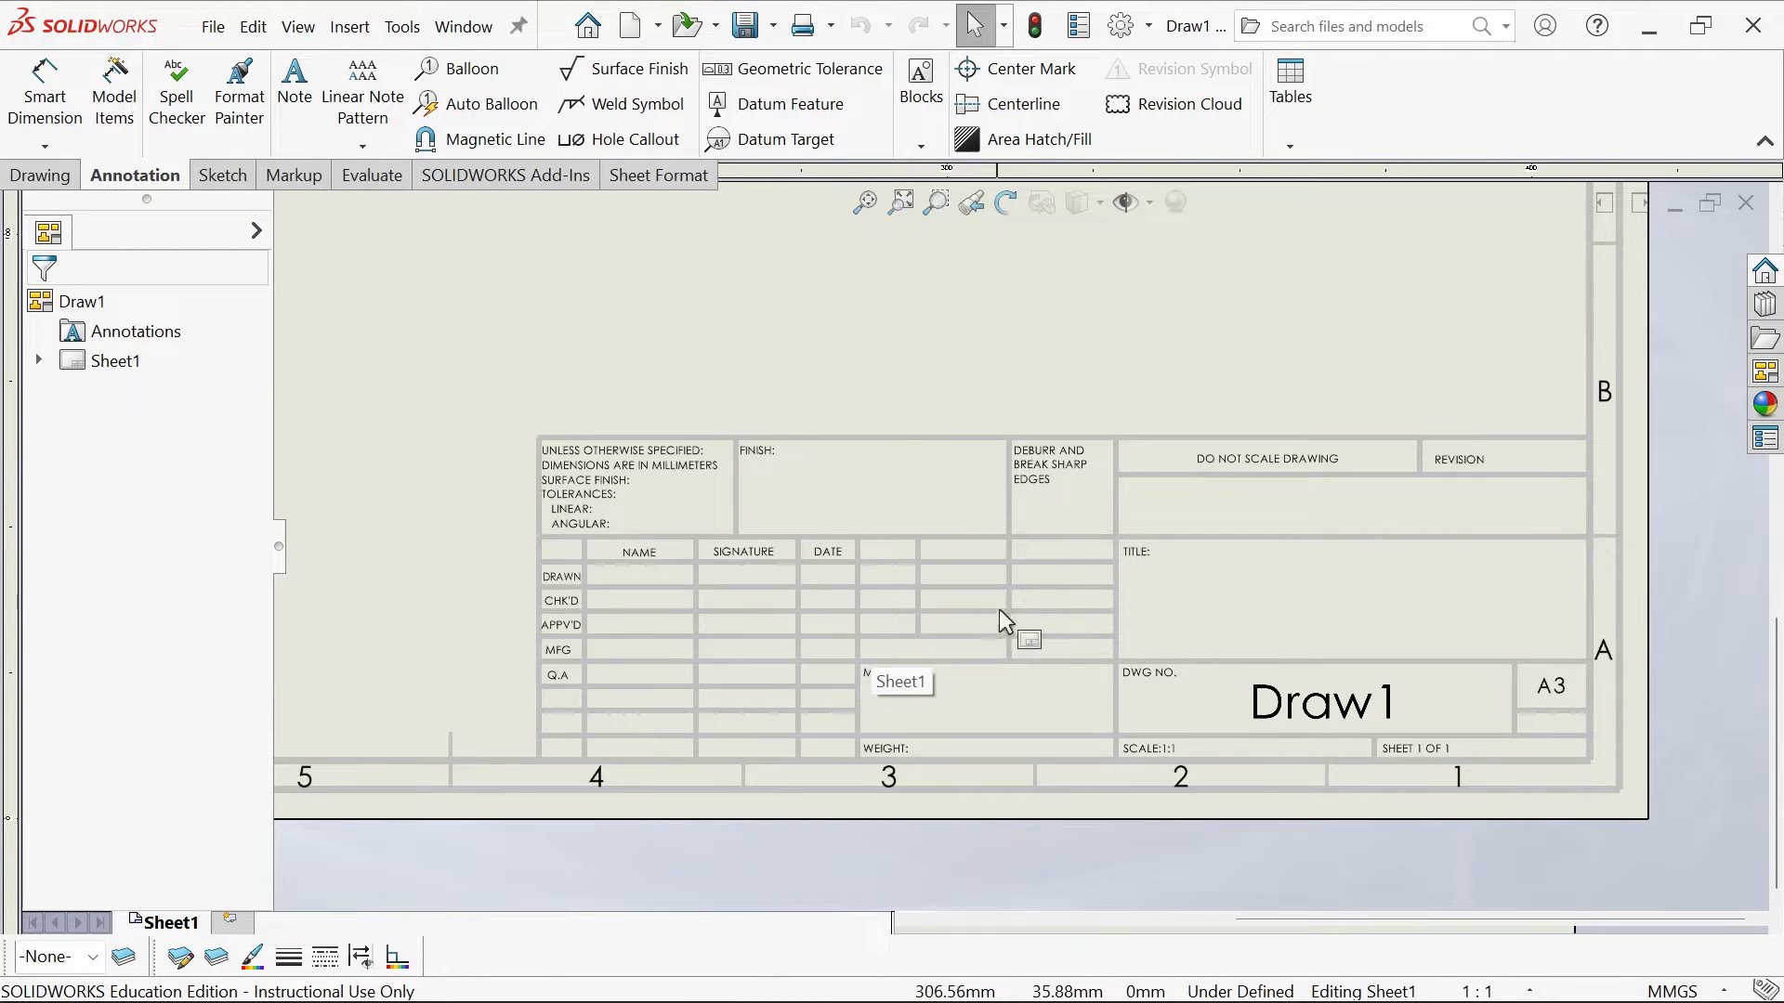
{"action": "scroll", "coordinate": [983, 585], "scroll_direction": "up", "scroll_amount": 1}
{"action": "scroll", "coordinate": [816, 529], "scroll_direction": "down", "scroll_amount": 1}
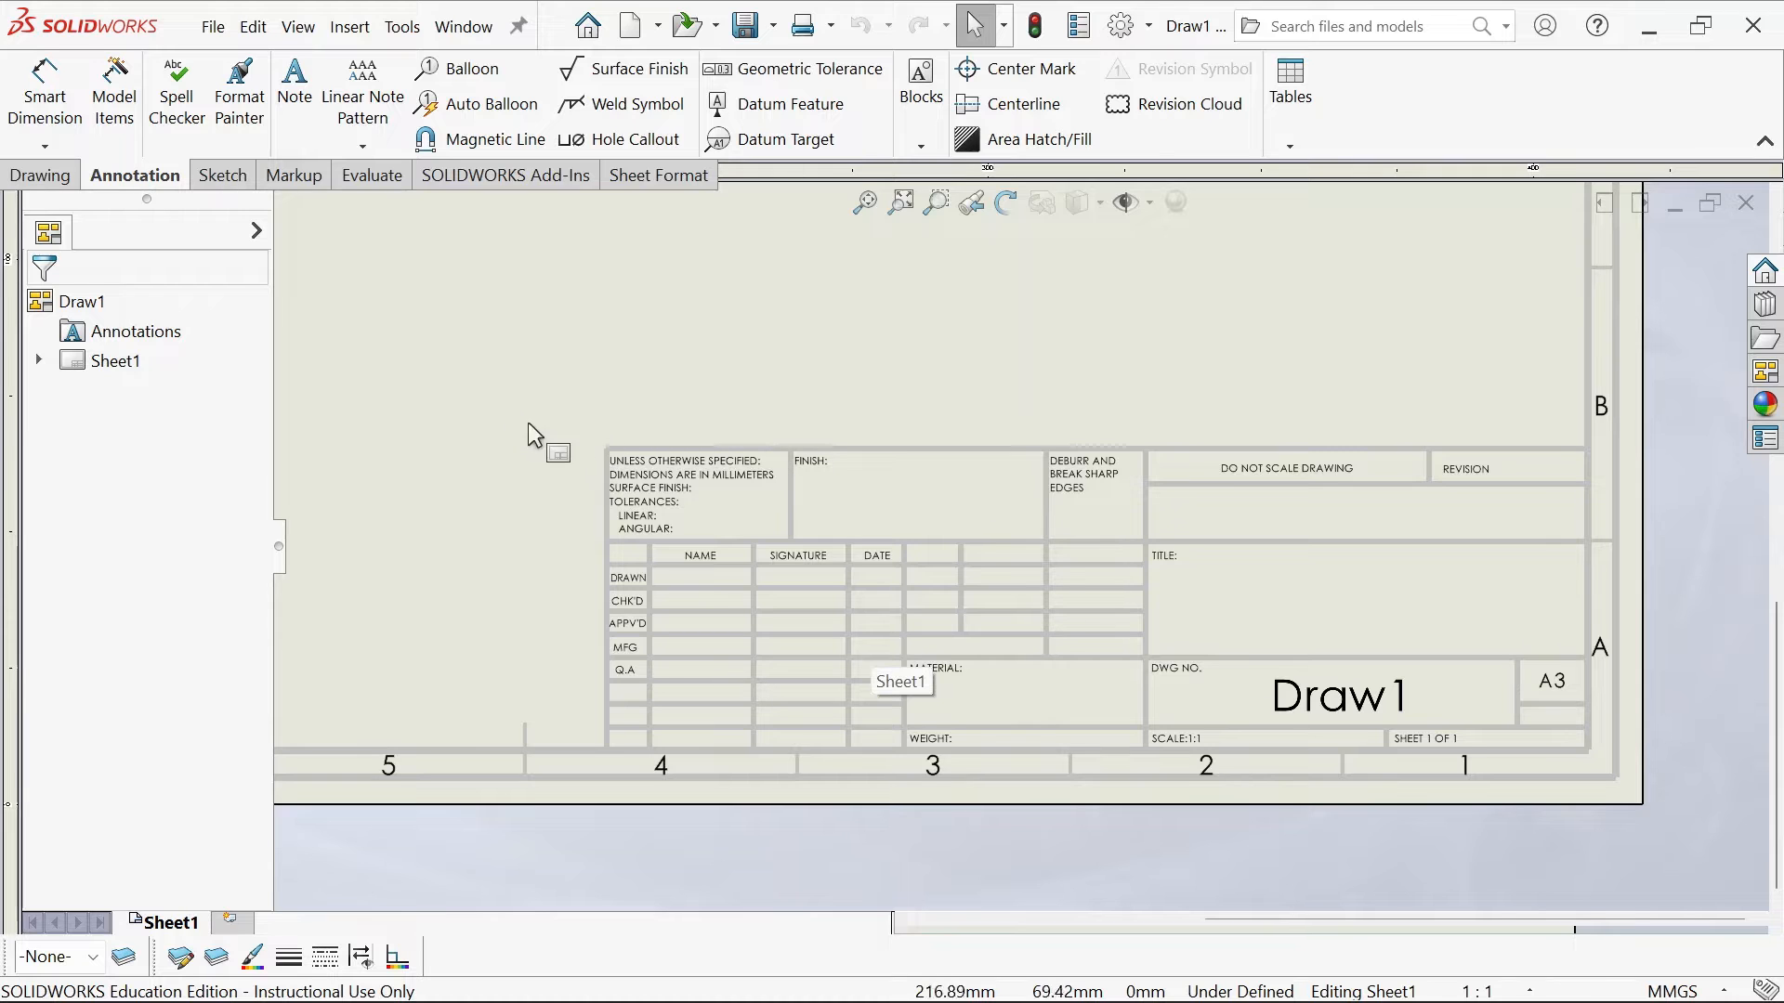
Close the Draw1 drawing and create a new drawing document
{"action": "left_click", "coordinate": [1746, 202]}
{"action": "left_click", "coordinate": [868, 525]}
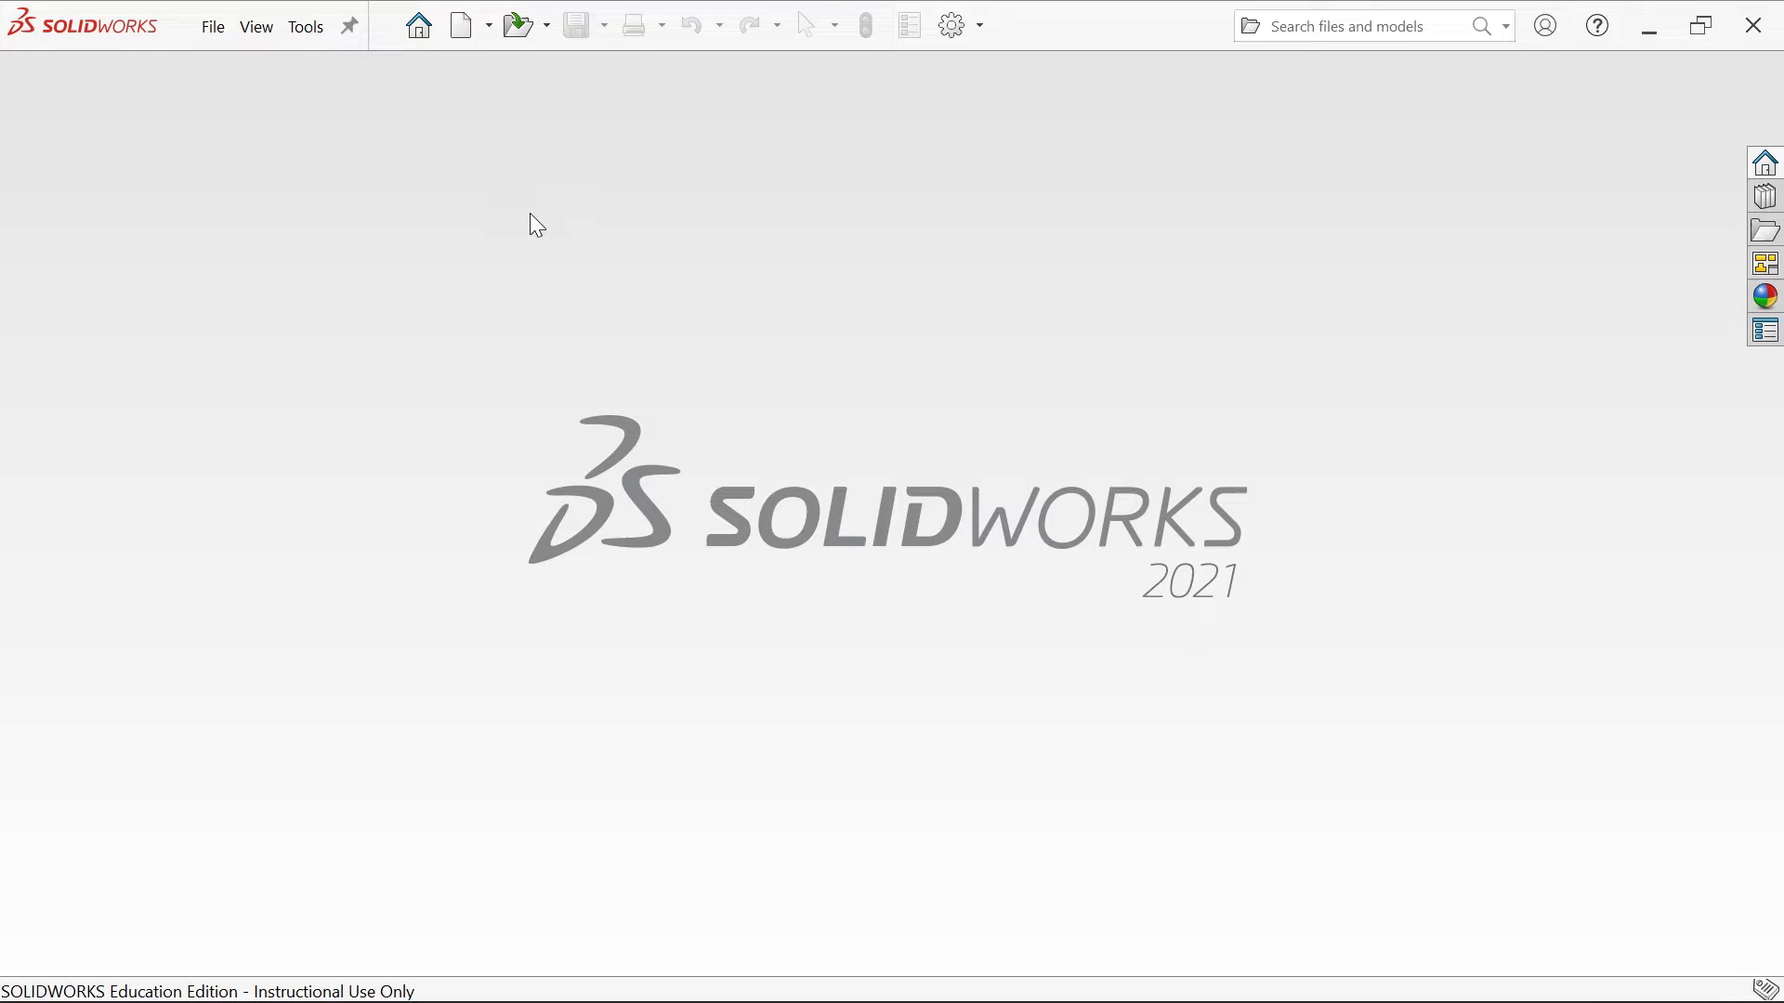
{"action": "left_click", "coordinate": [458, 37]}
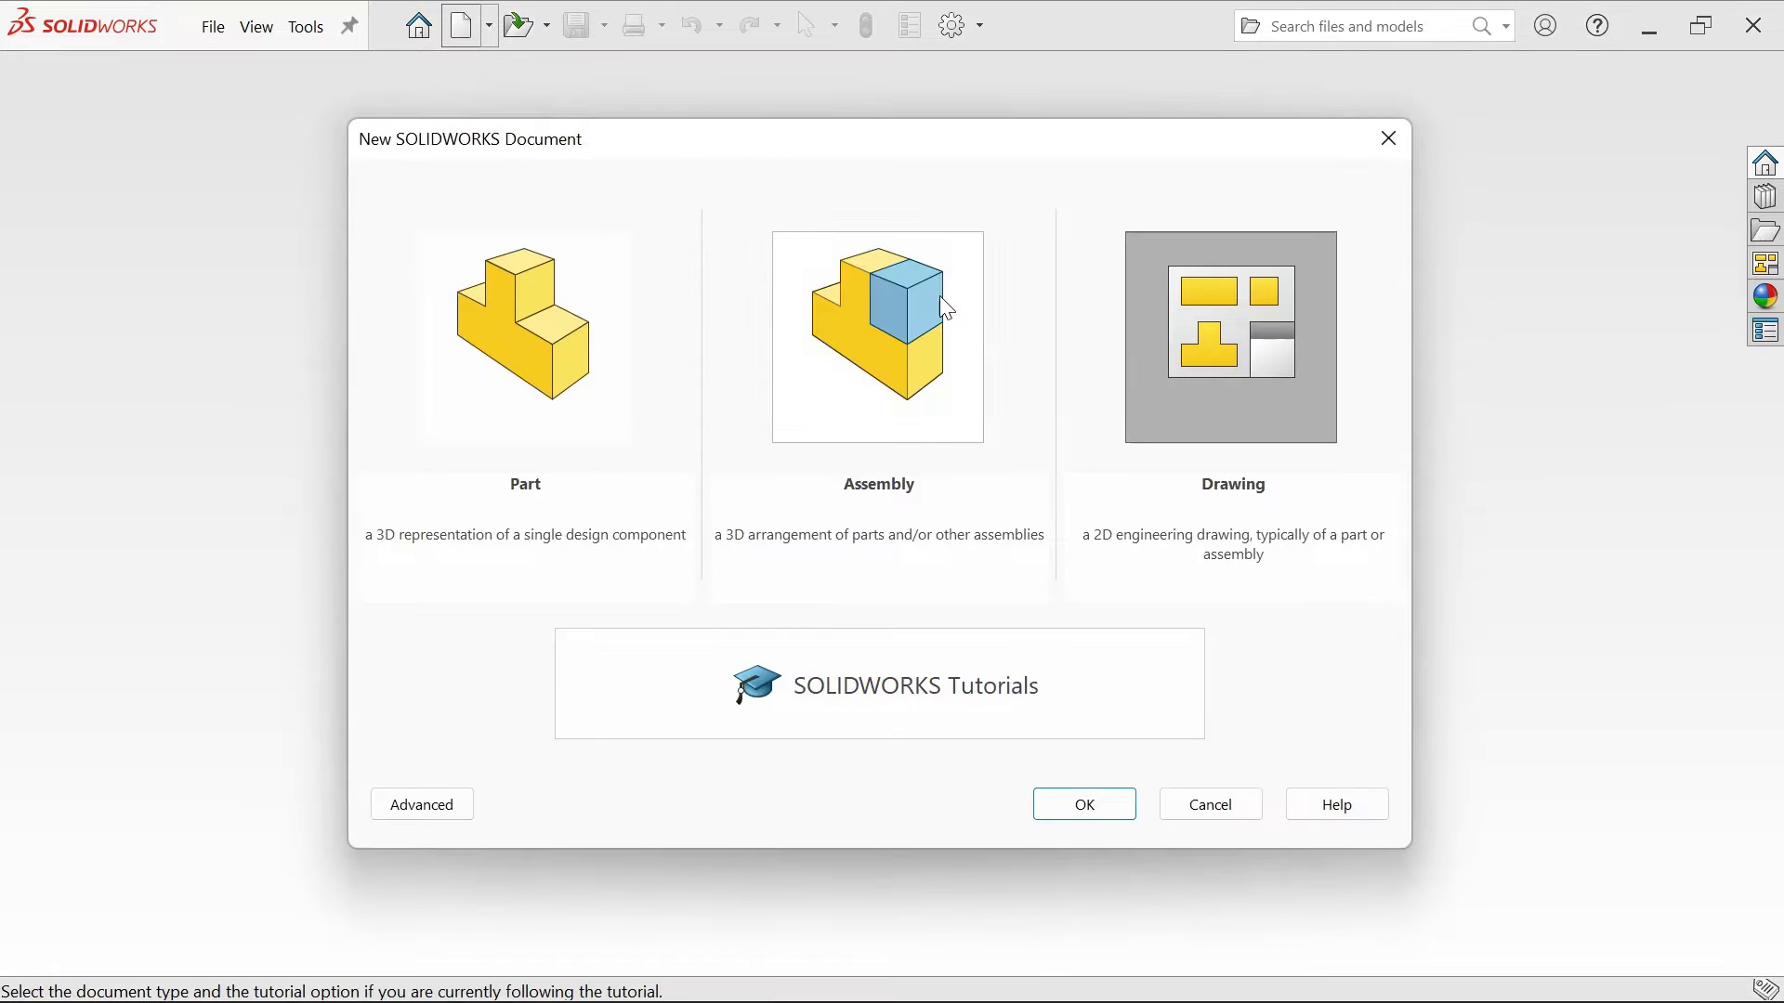
{"action": "left_click", "coordinate": [1230, 397]}
{"action": "left_click", "coordinate": [1082, 809]}
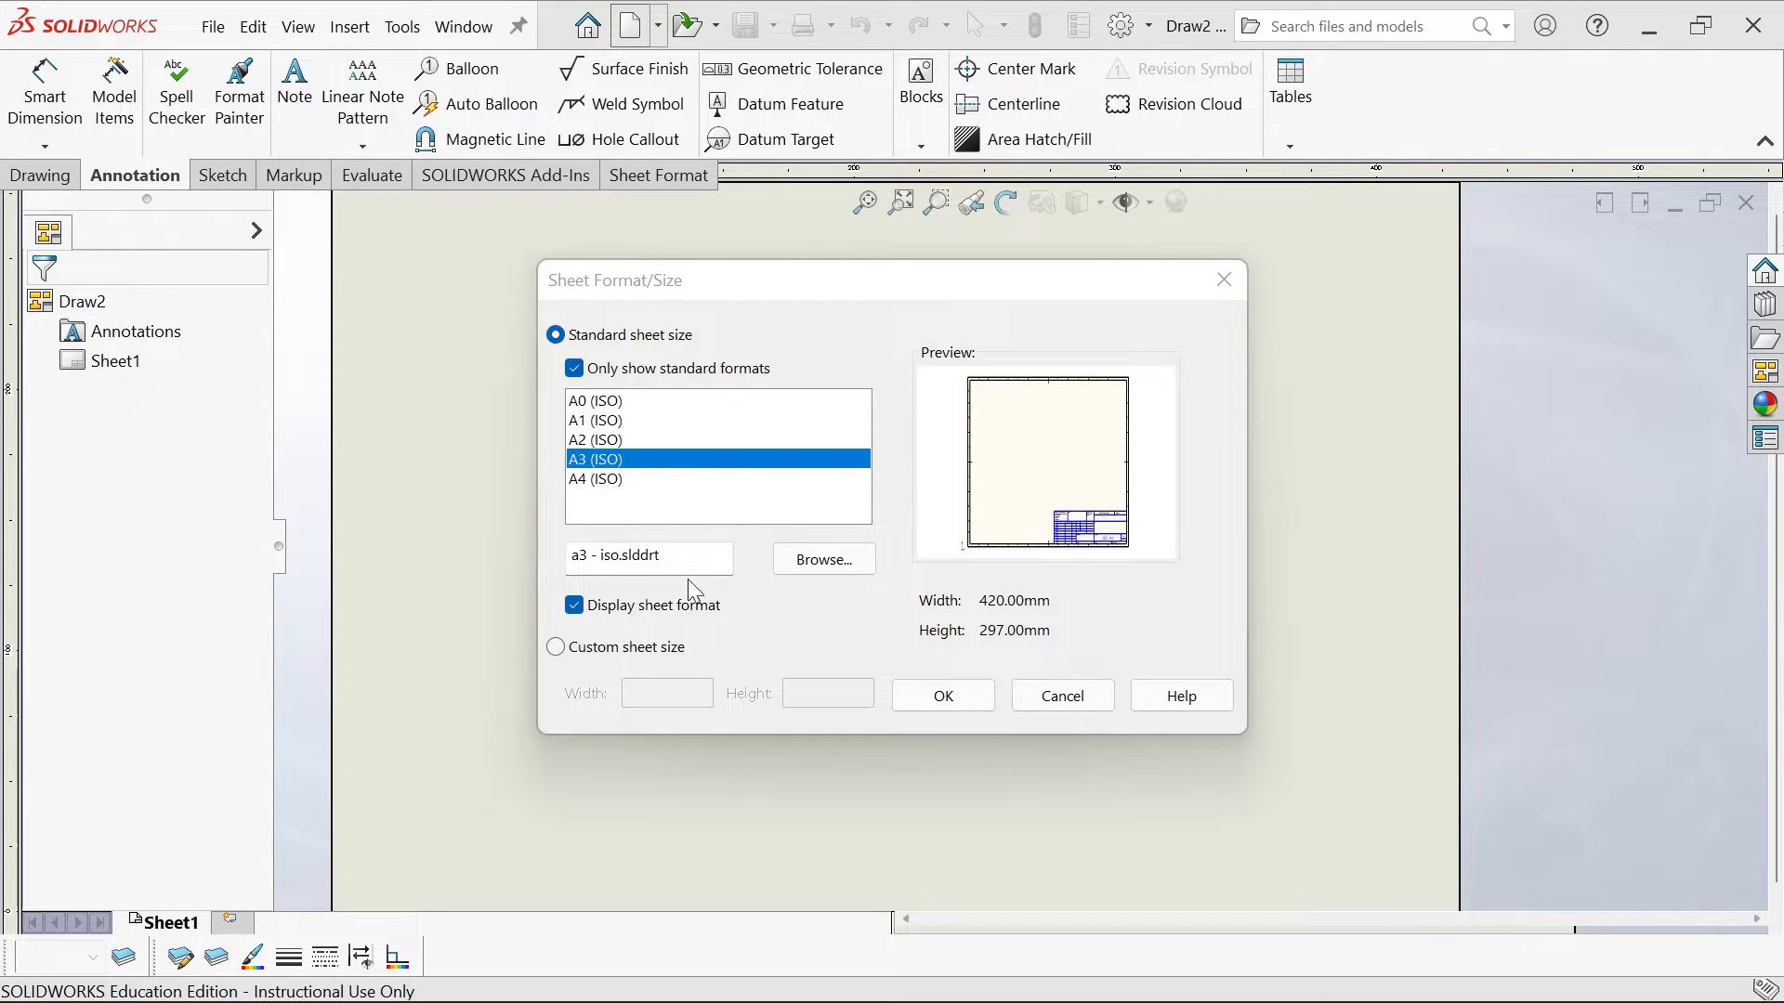
Apply the a4 - landscape.slddrt sheet format to the new drawing and dismiss the Model View command
{"action": "left_click", "coordinate": [817, 563]}
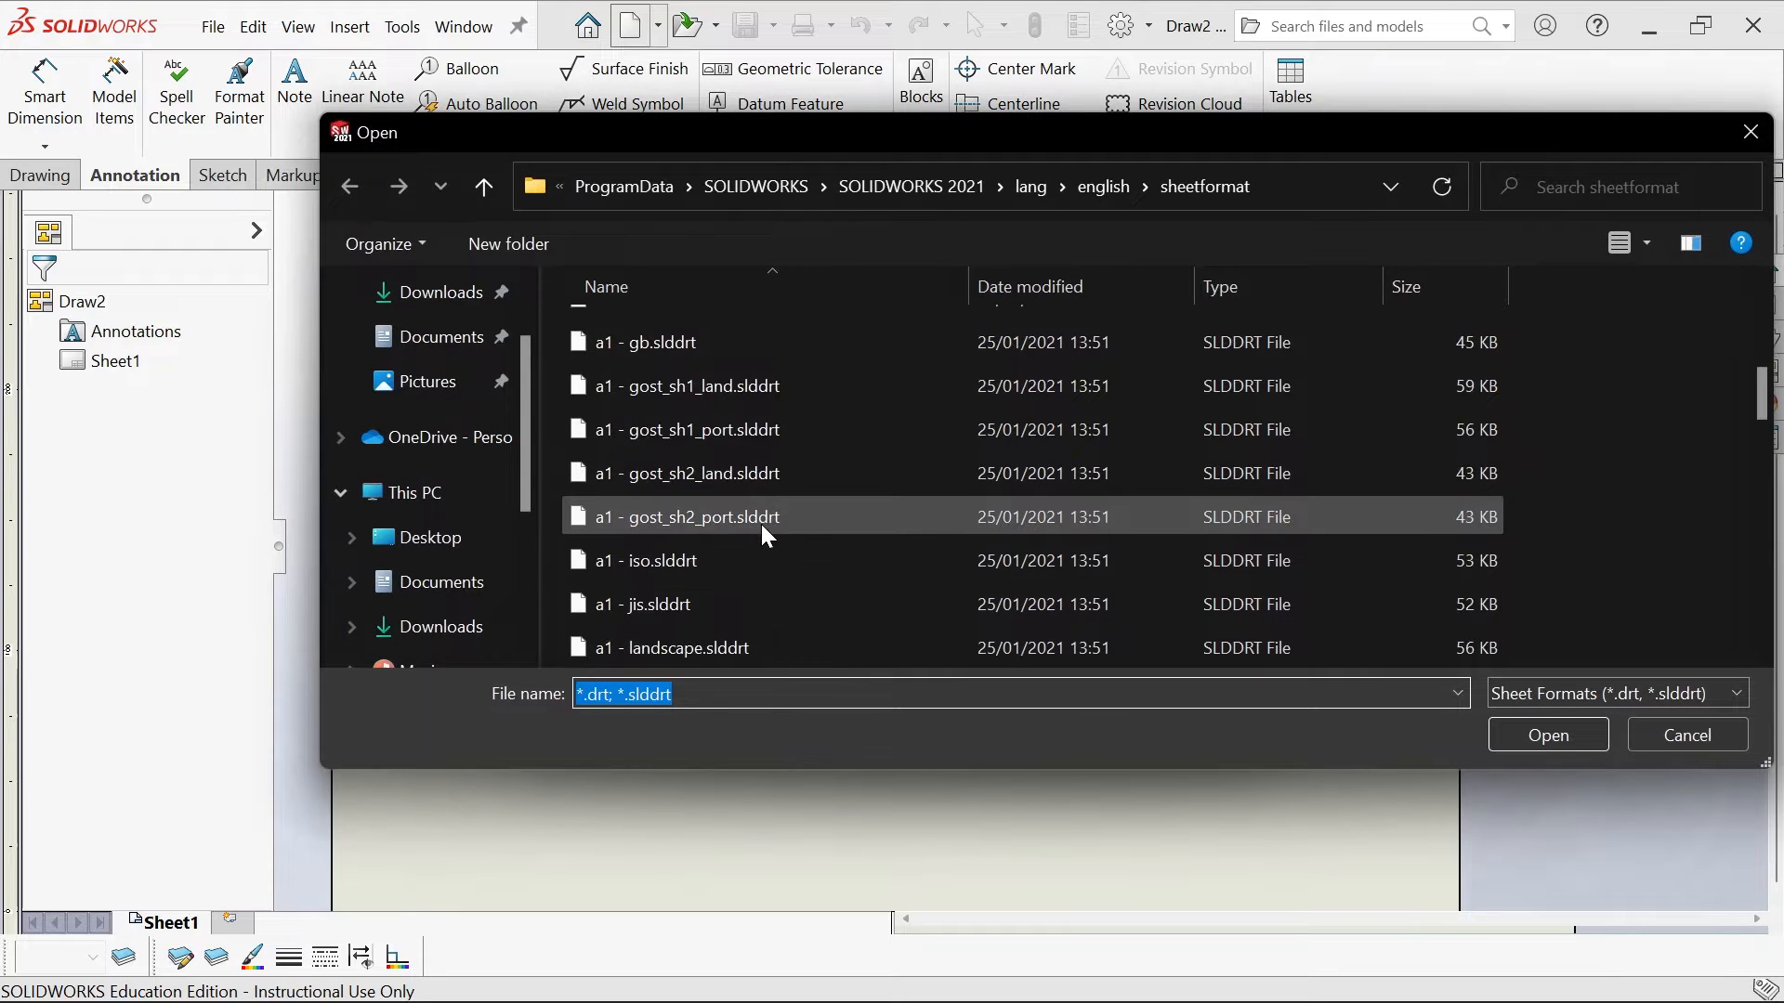
{"action": "scroll", "coordinate": [762, 526], "scroll_direction": "down", "scroll_amount": 10}
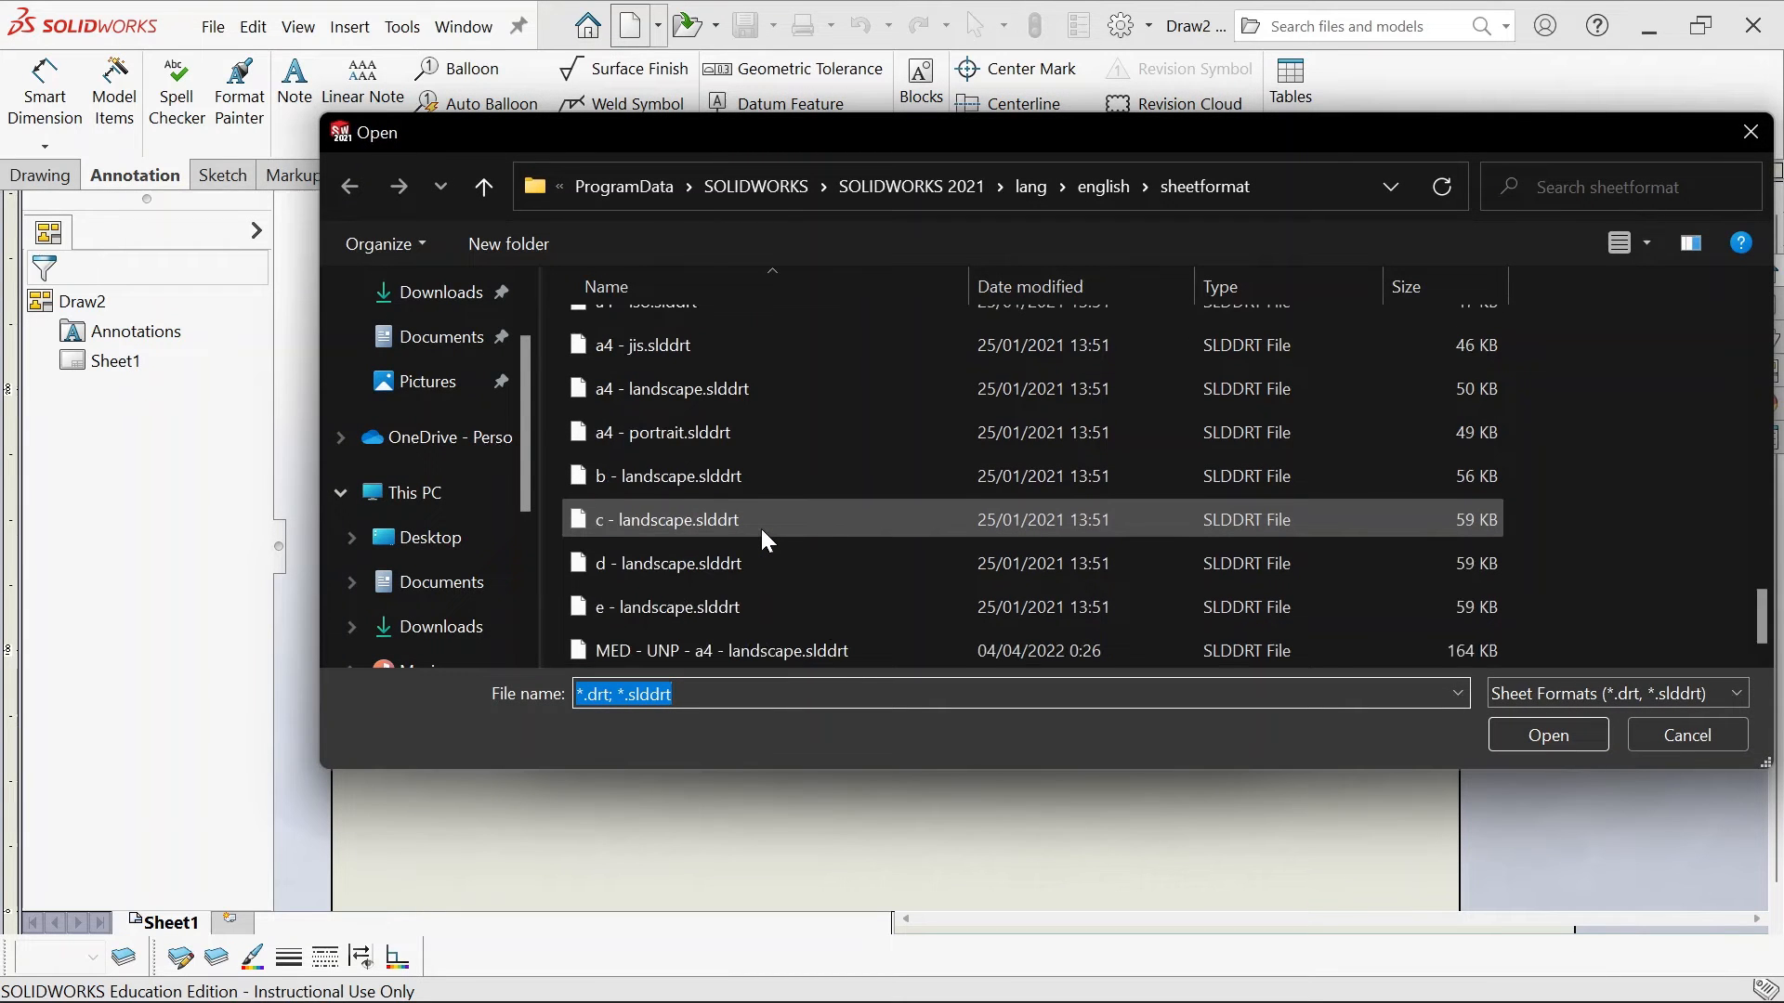
{"action": "scroll", "coordinate": [760, 526], "scroll_direction": "up", "scroll_amount": 1}
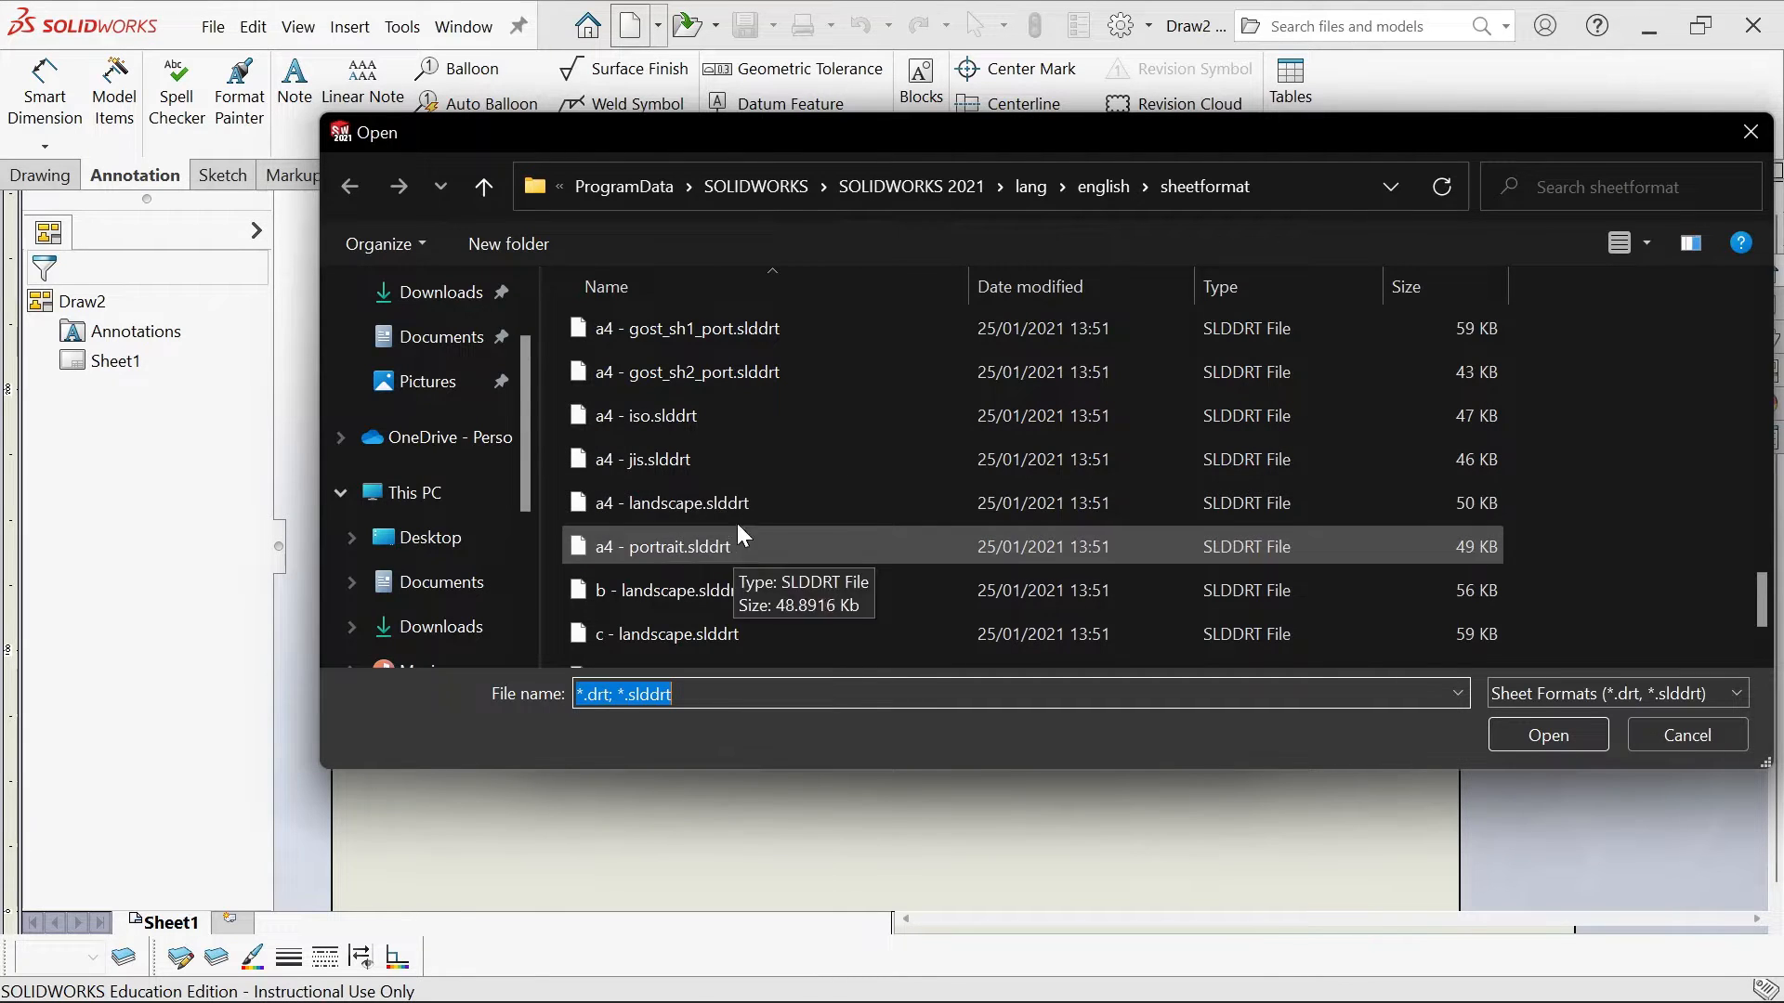
{"action": "left_click", "coordinate": [714, 507]}
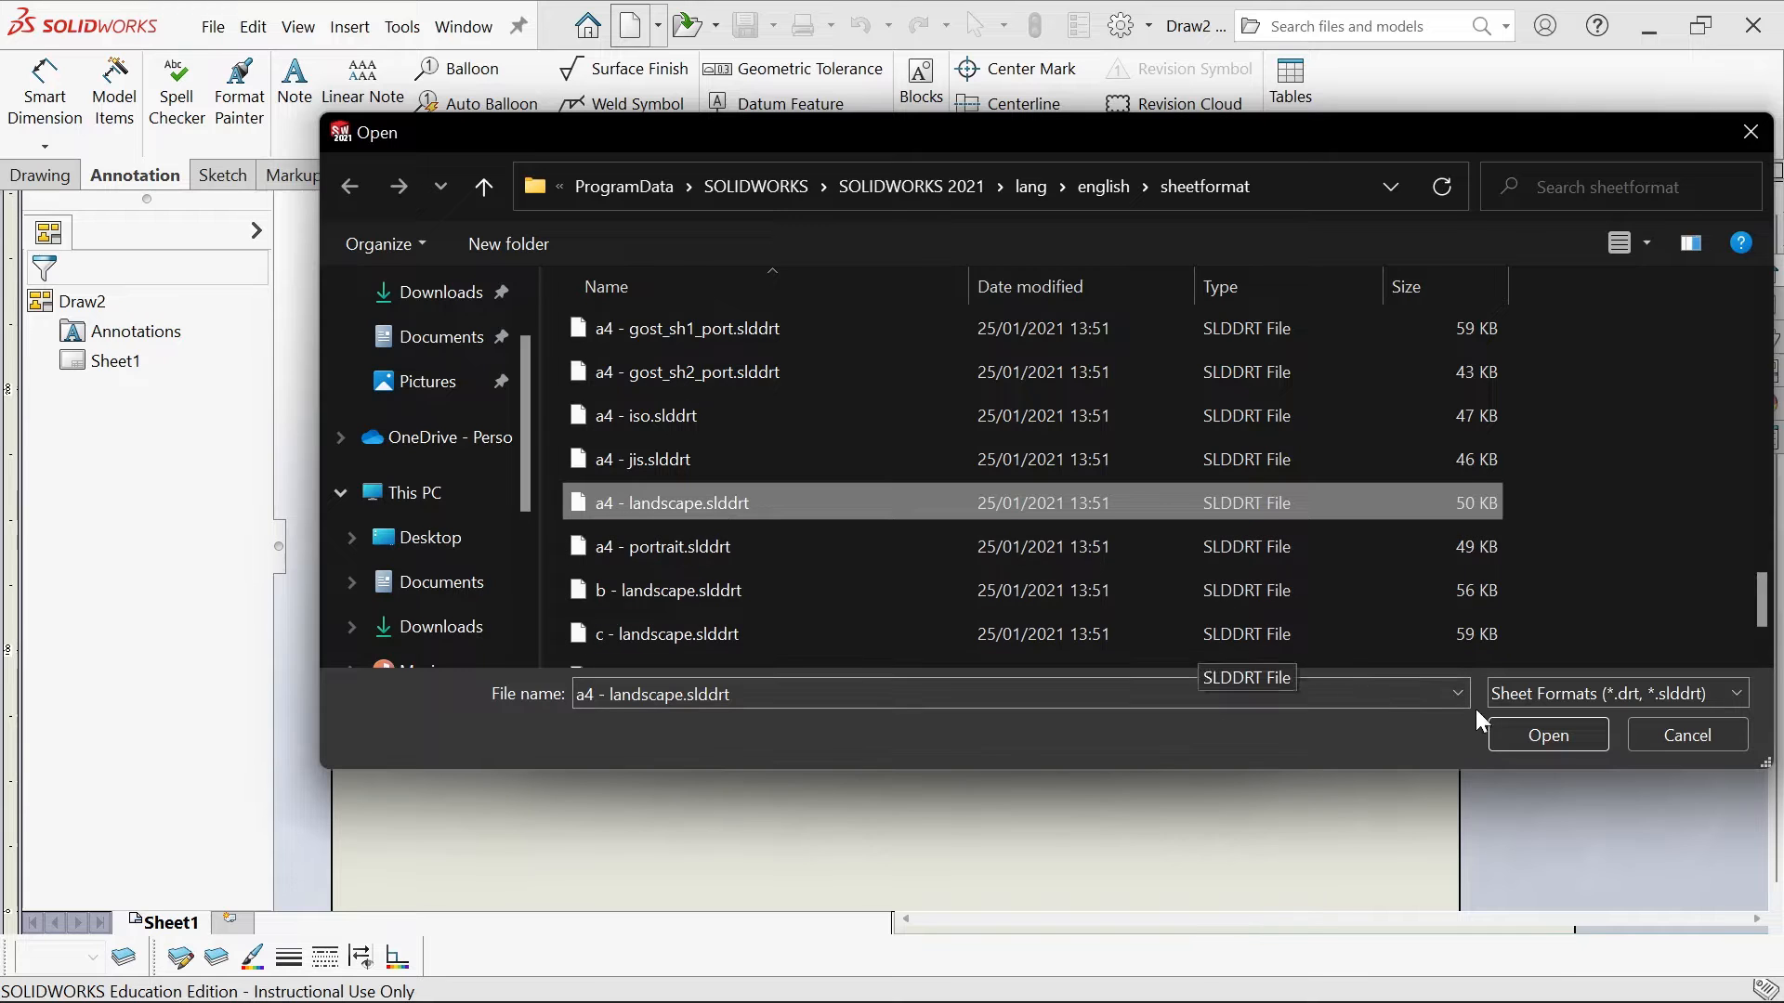
{"action": "left_click", "coordinate": [1528, 737]}
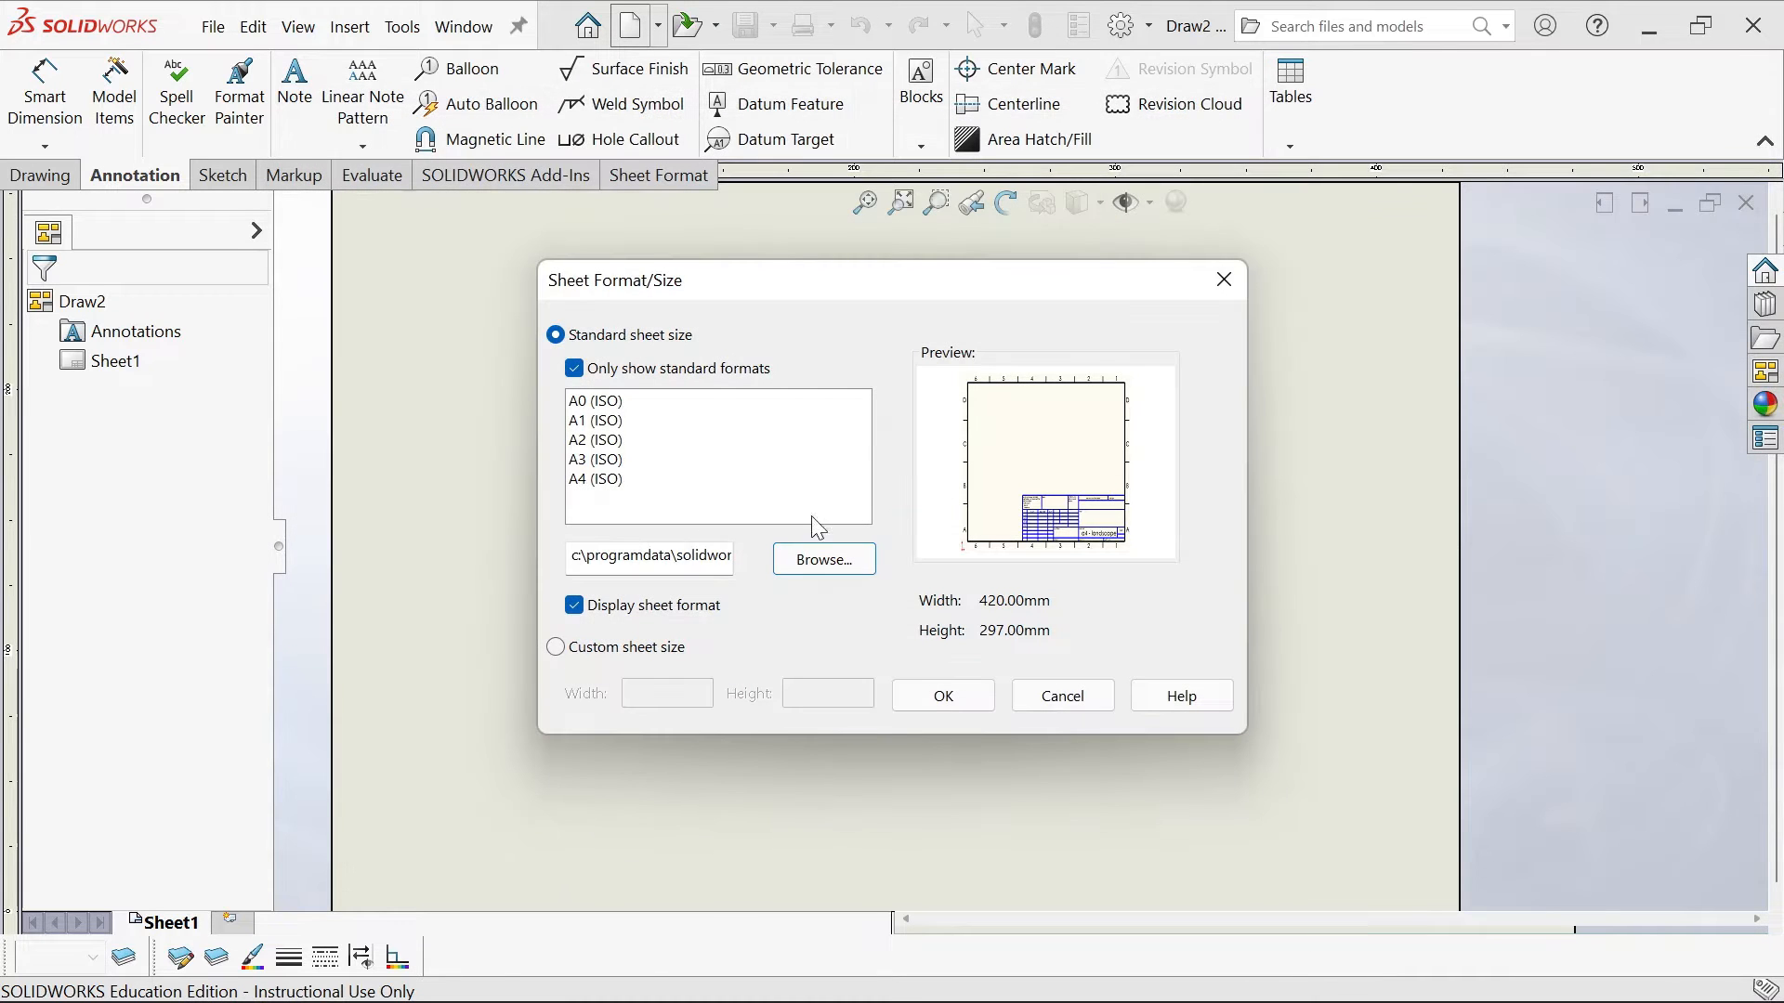
{"action": "left_click", "coordinate": [940, 695]}
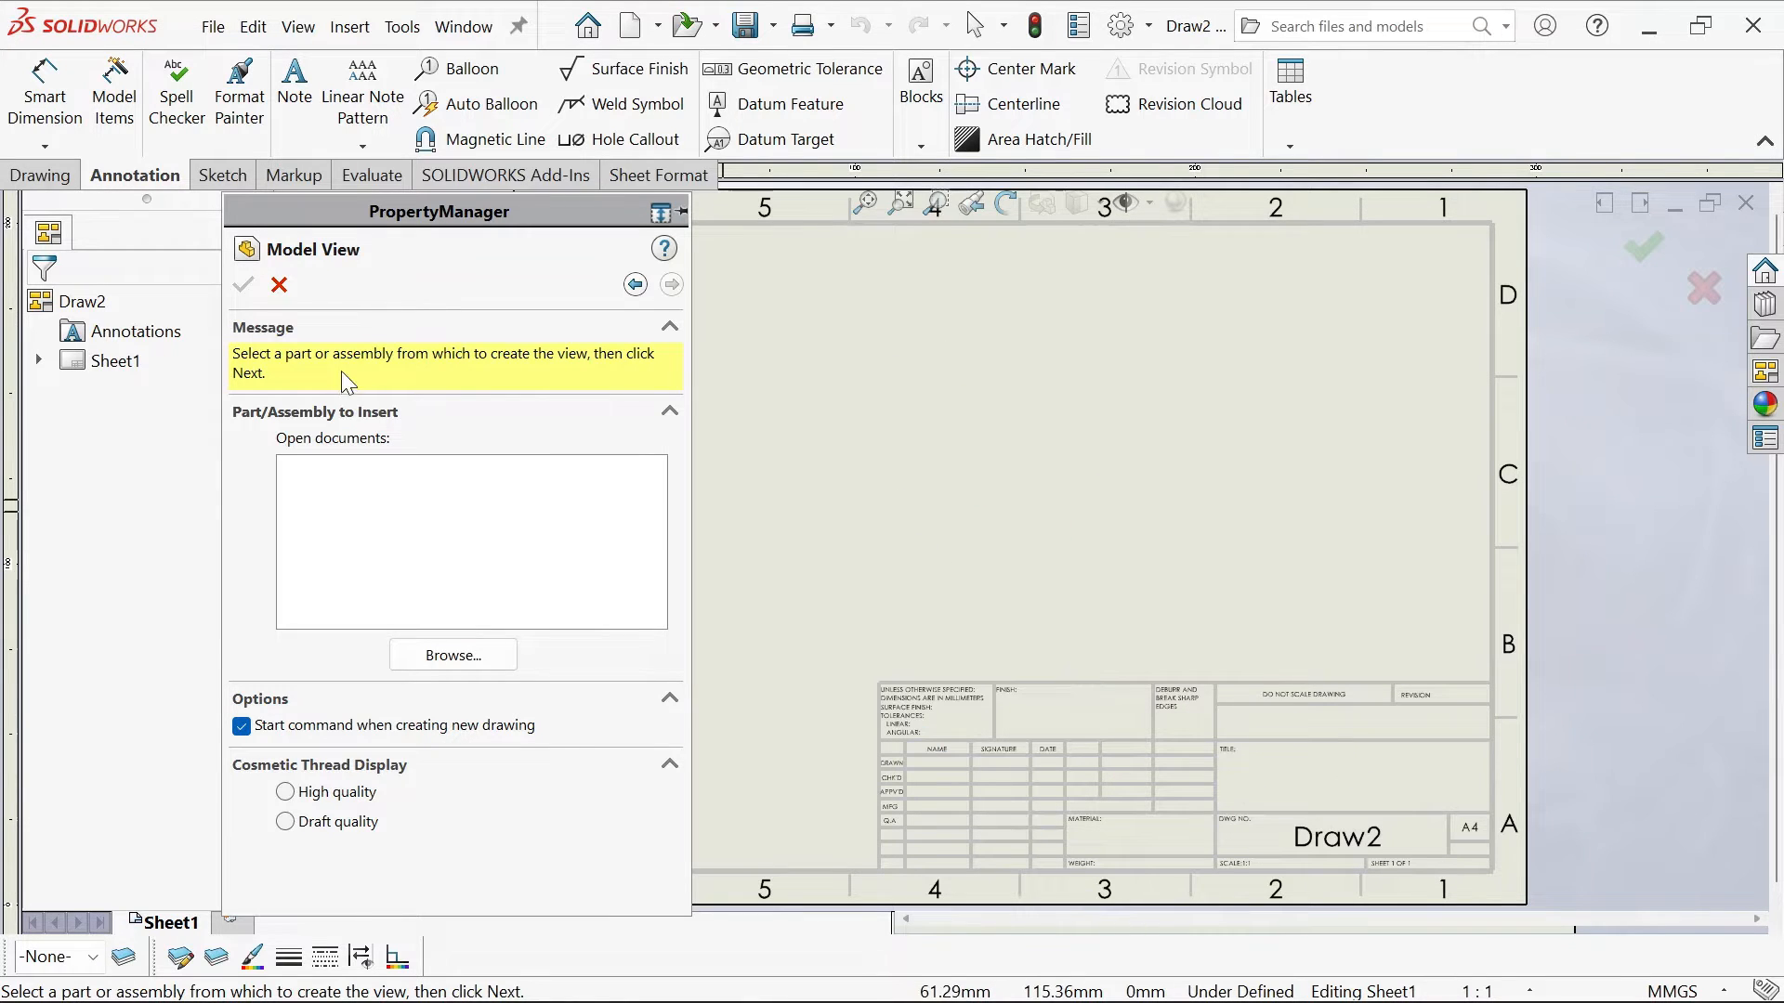
{"action": "left_click", "coordinate": [279, 286]}
Delete Sheet Format1 from Sheet1 to leave a blank A4 landscape sheet
{"action": "scroll", "coordinate": [1152, 605], "scroll_direction": "up", "scroll_amount": 1}
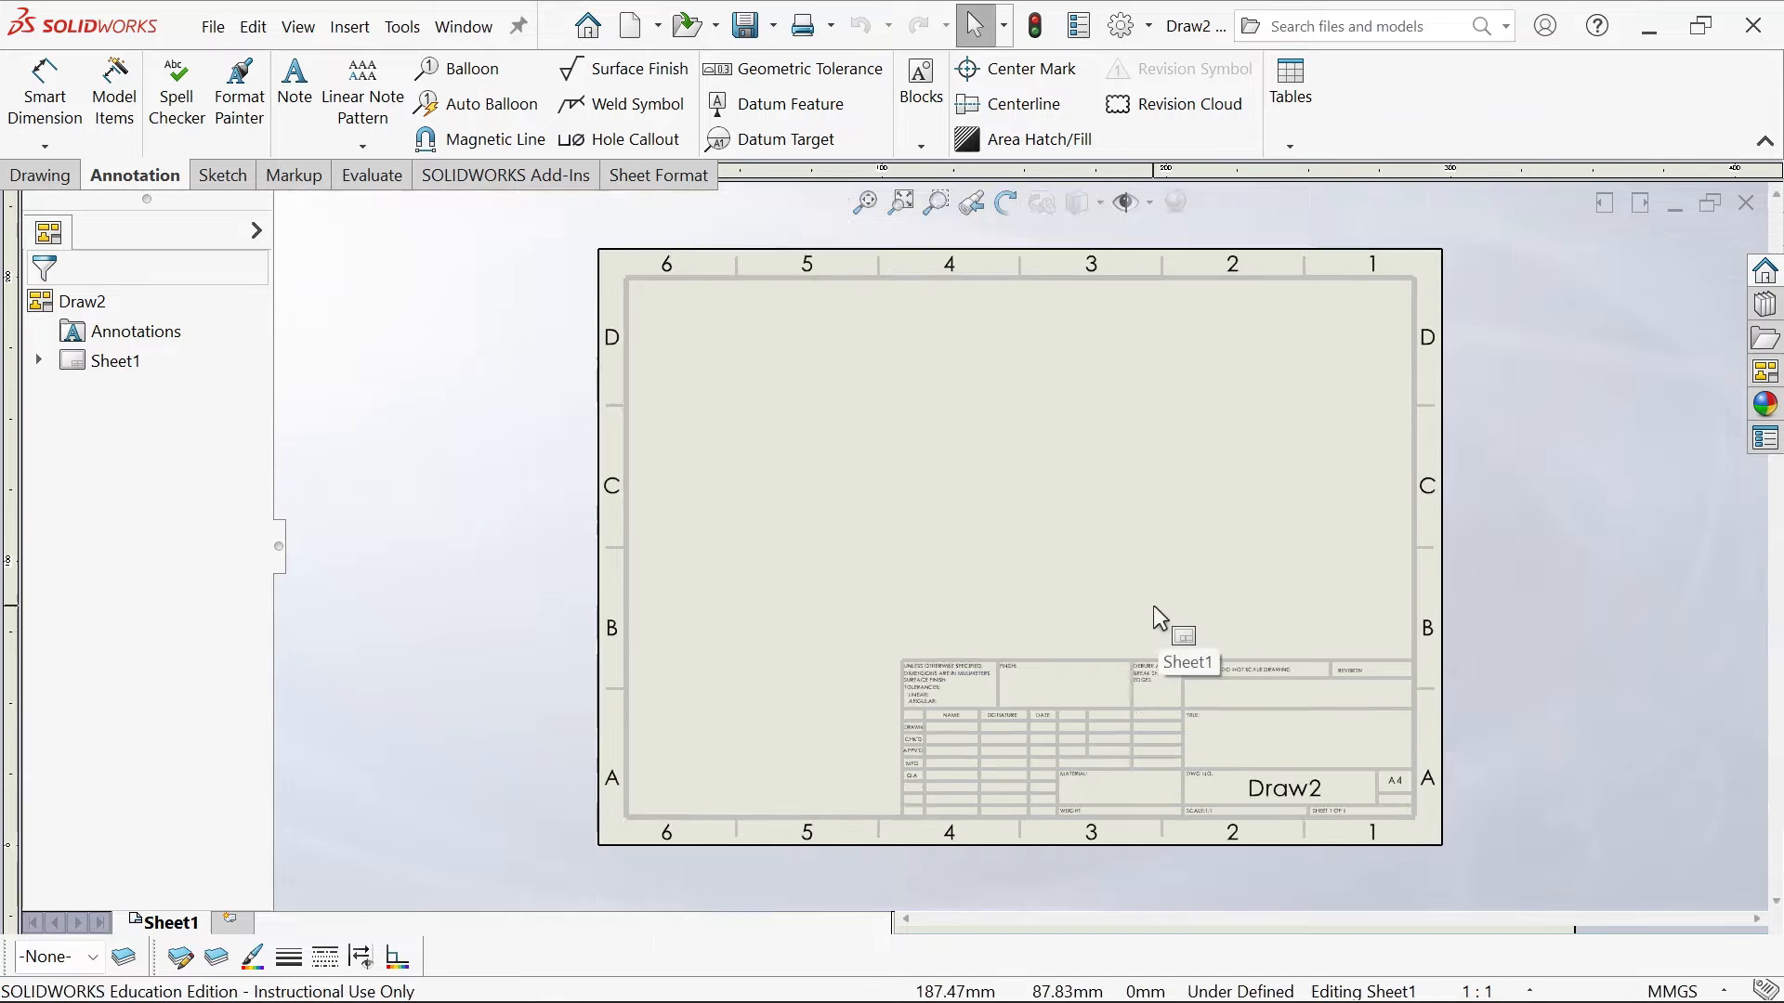
{"action": "scroll", "coordinate": [1152, 605], "scroll_direction": "down", "scroll_amount": 1}
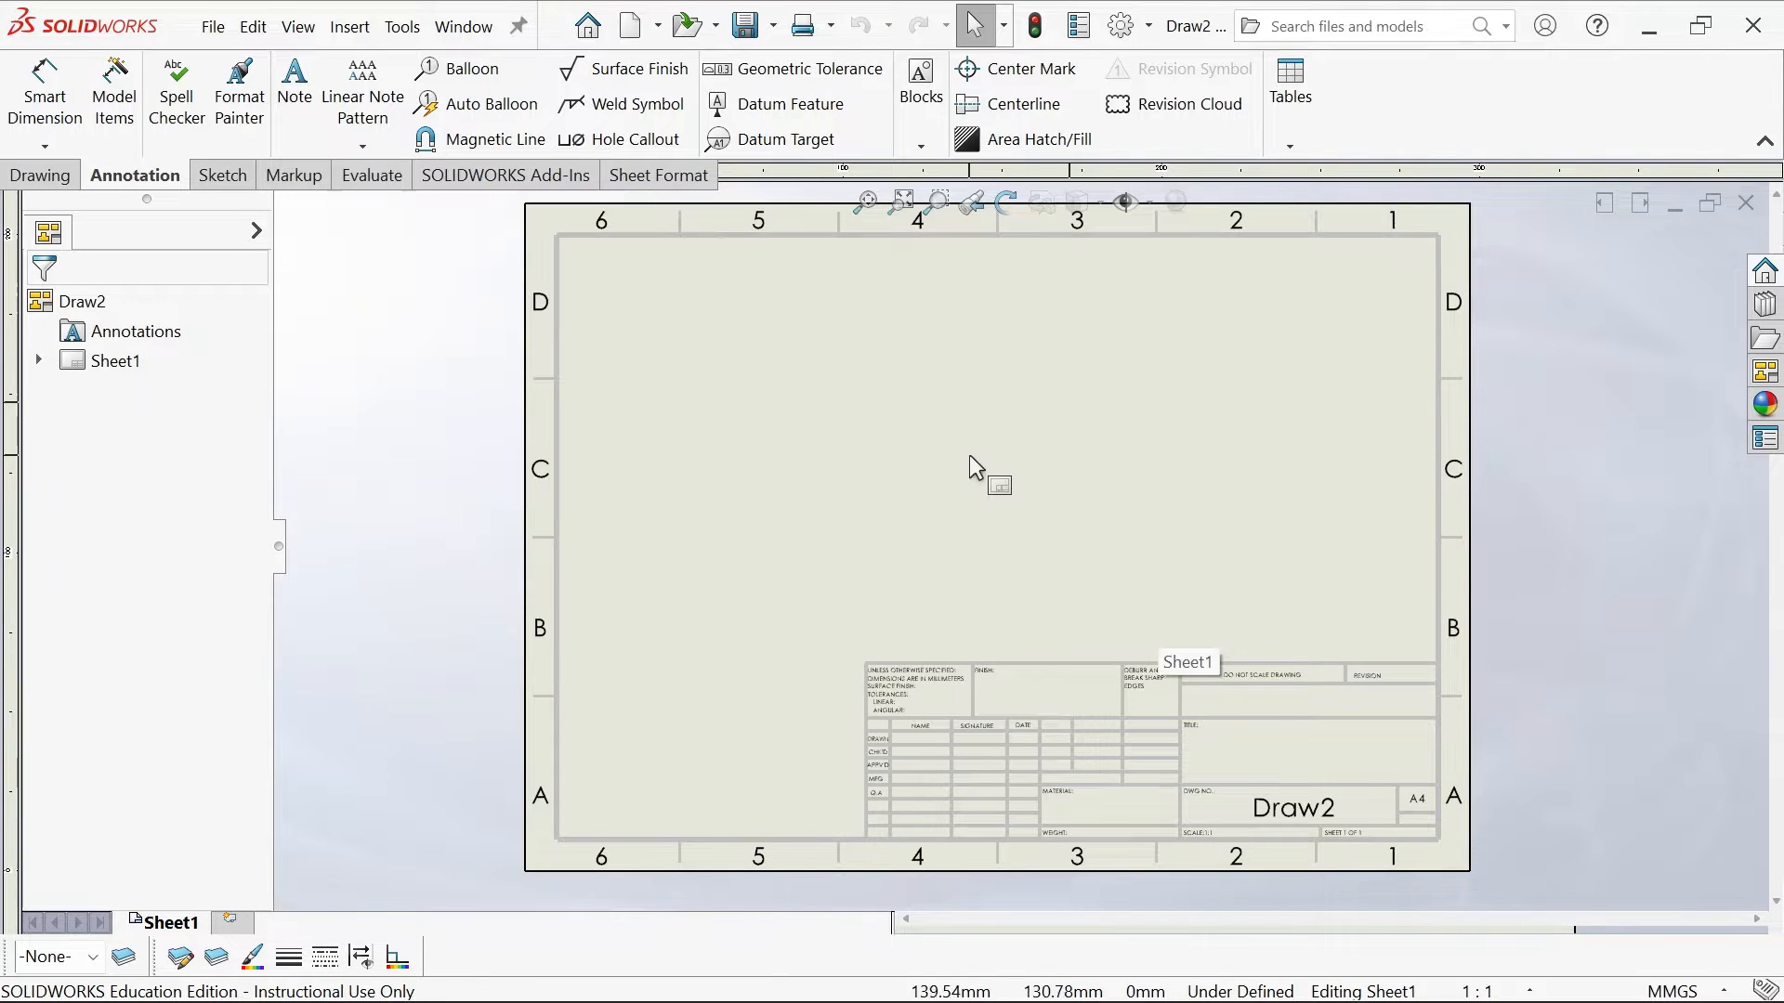
{"action": "scroll", "coordinate": [975, 427], "scroll_direction": "up", "scroll_amount": 1}
{"action": "scroll", "coordinate": [996, 348], "scroll_direction": "down", "scroll_amount": 1}
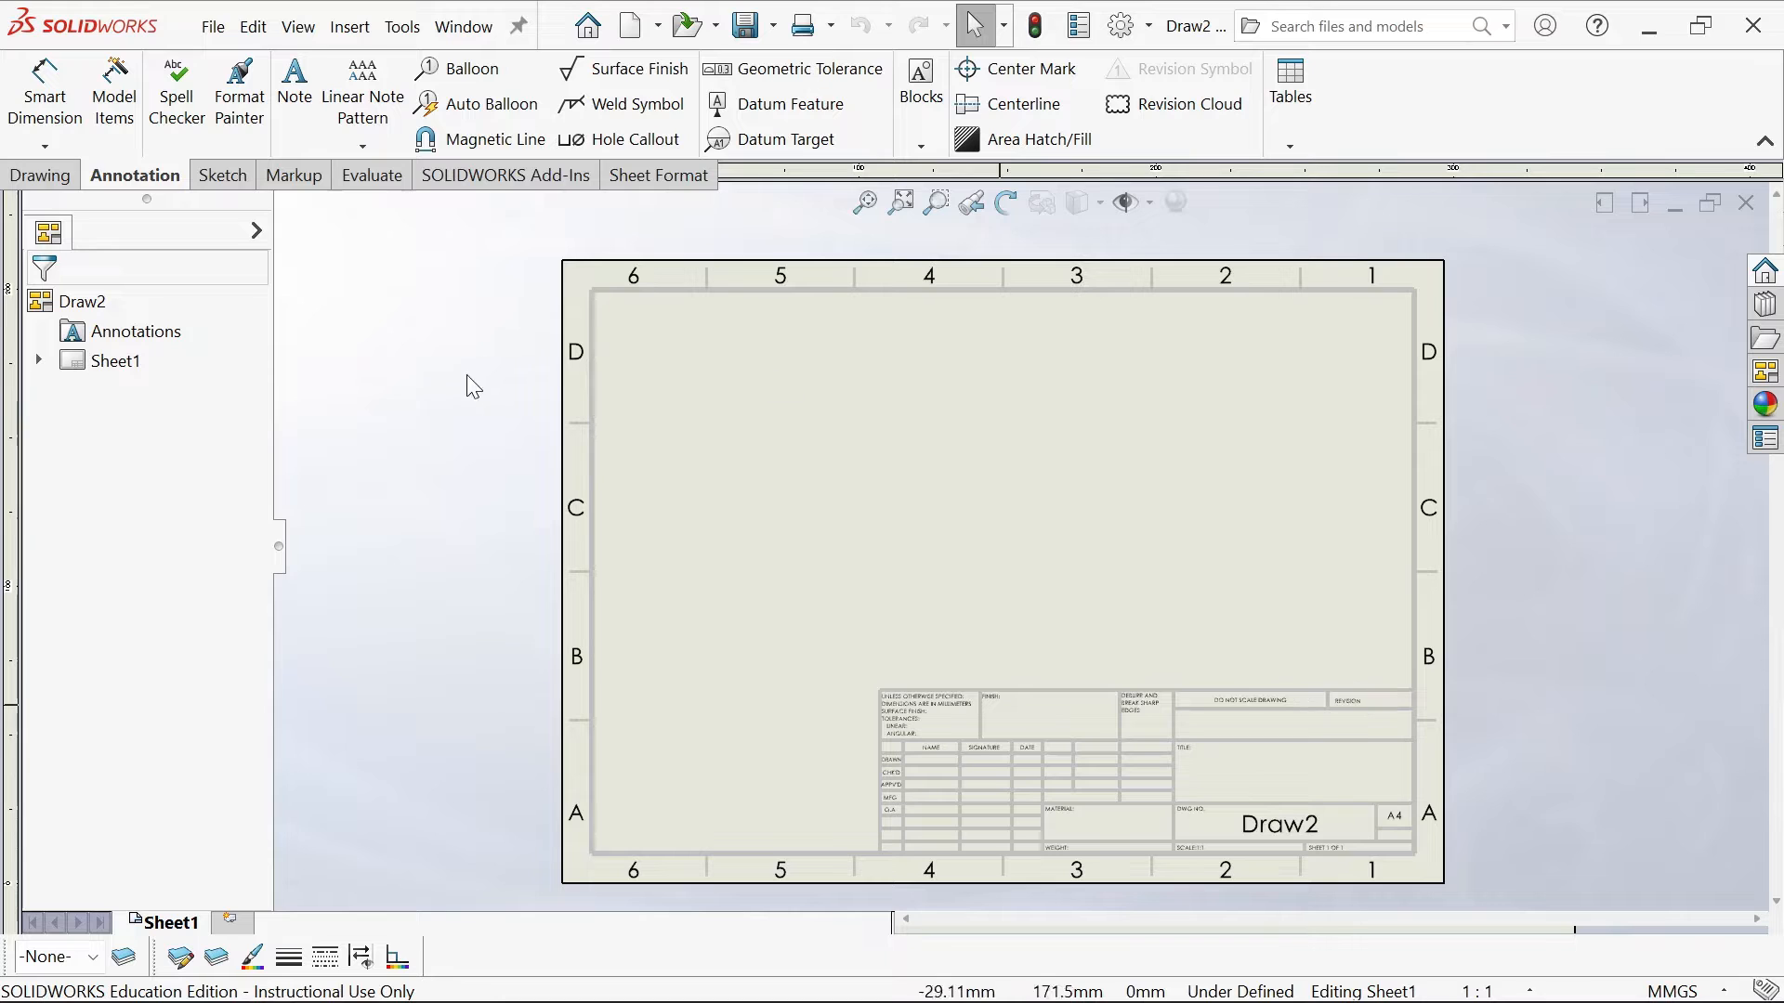
{"action": "left_click", "coordinate": [39, 362]}
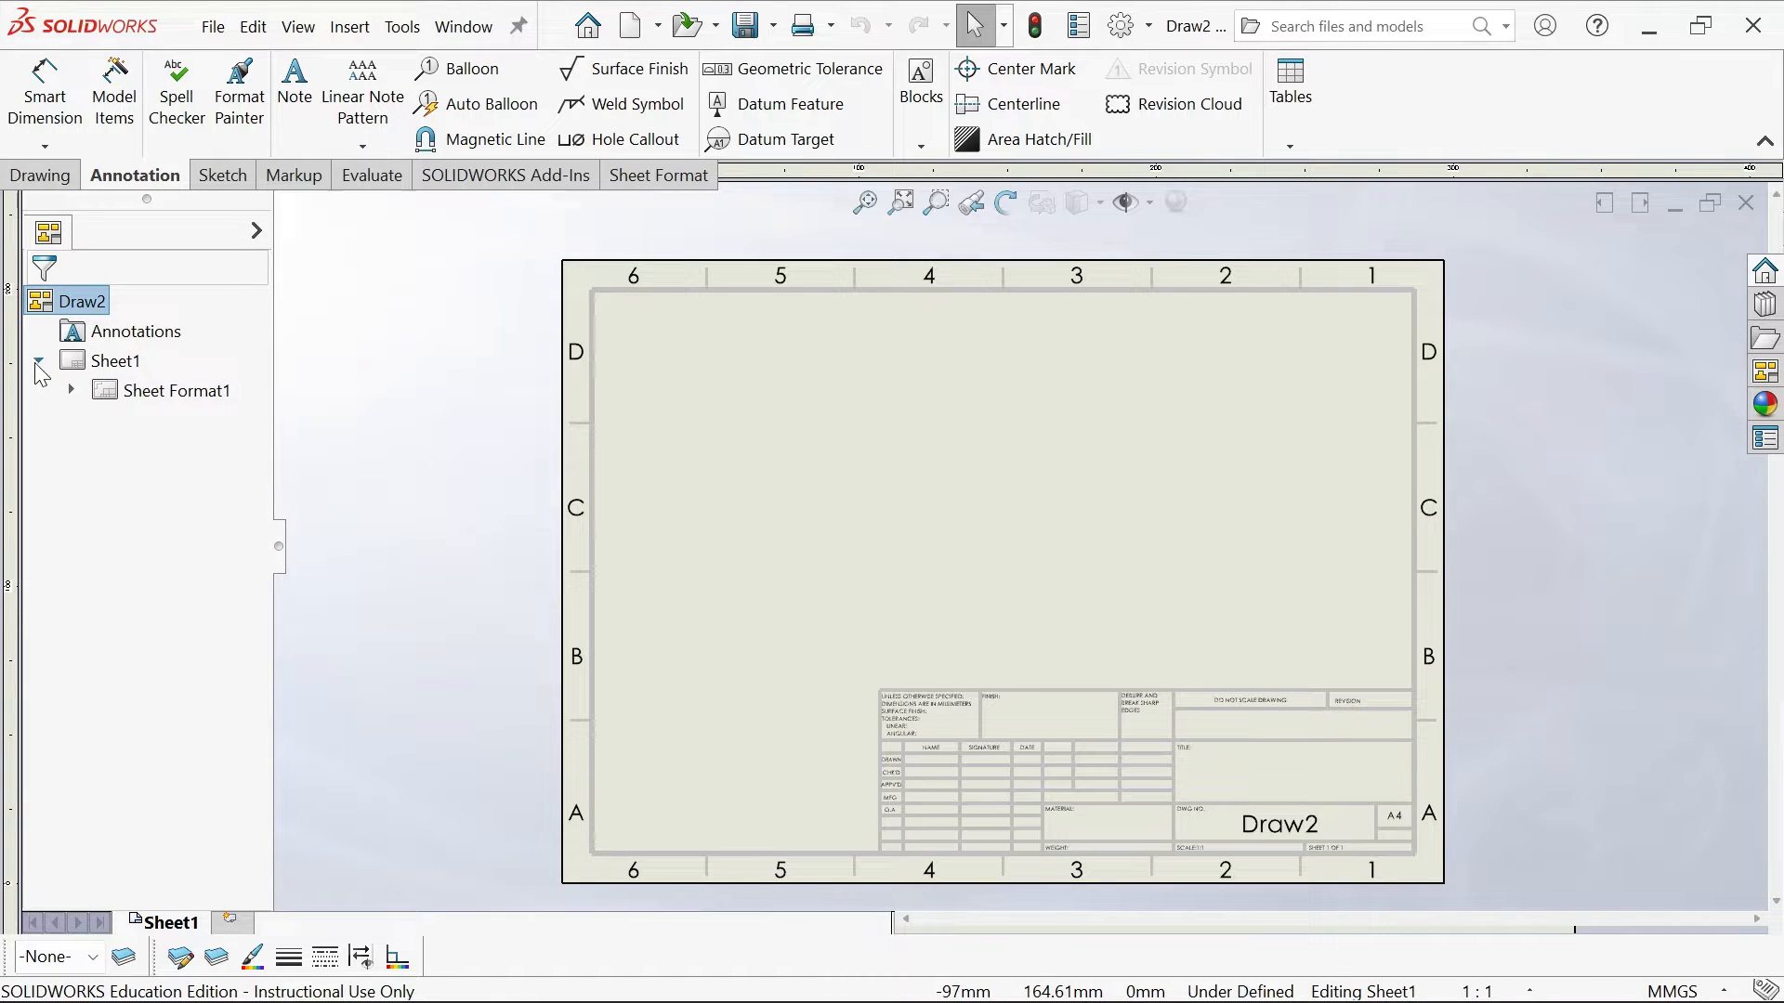
{"action": "left_click", "coordinate": [37, 363]}
{"action": "left_click", "coordinate": [38, 364]}
{"action": "right_click", "coordinate": [156, 399]}
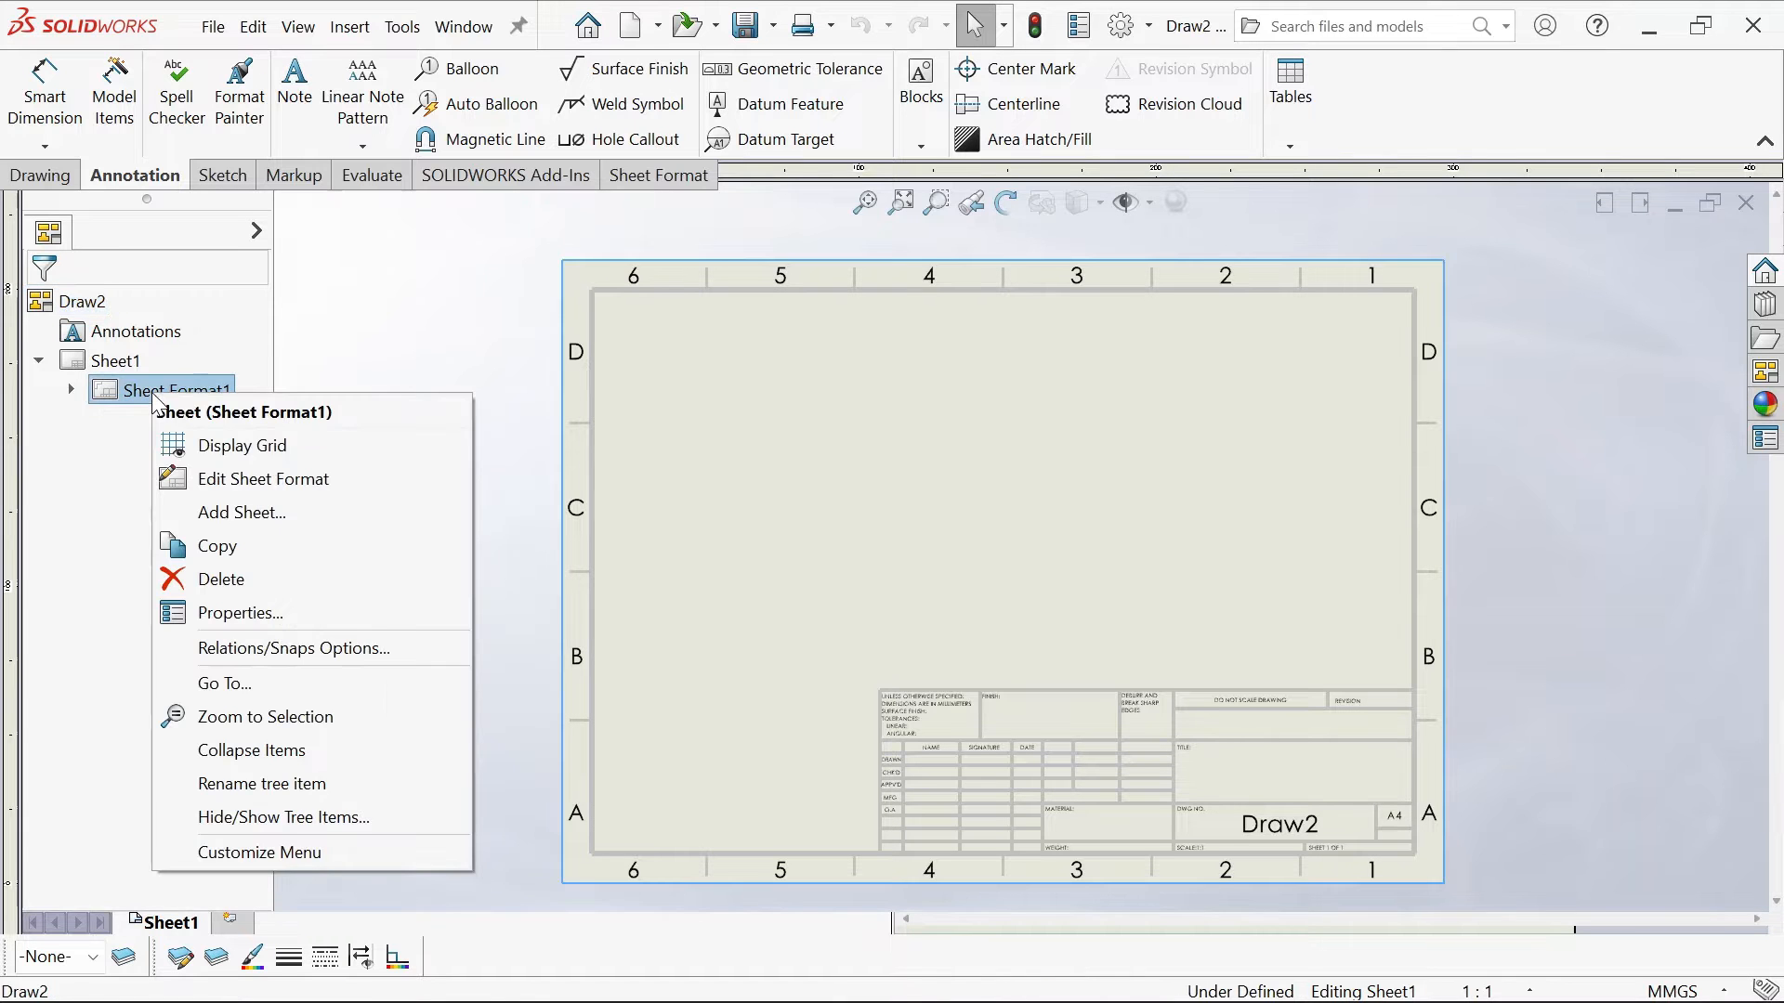
{"action": "left_click", "coordinate": [217, 578]}
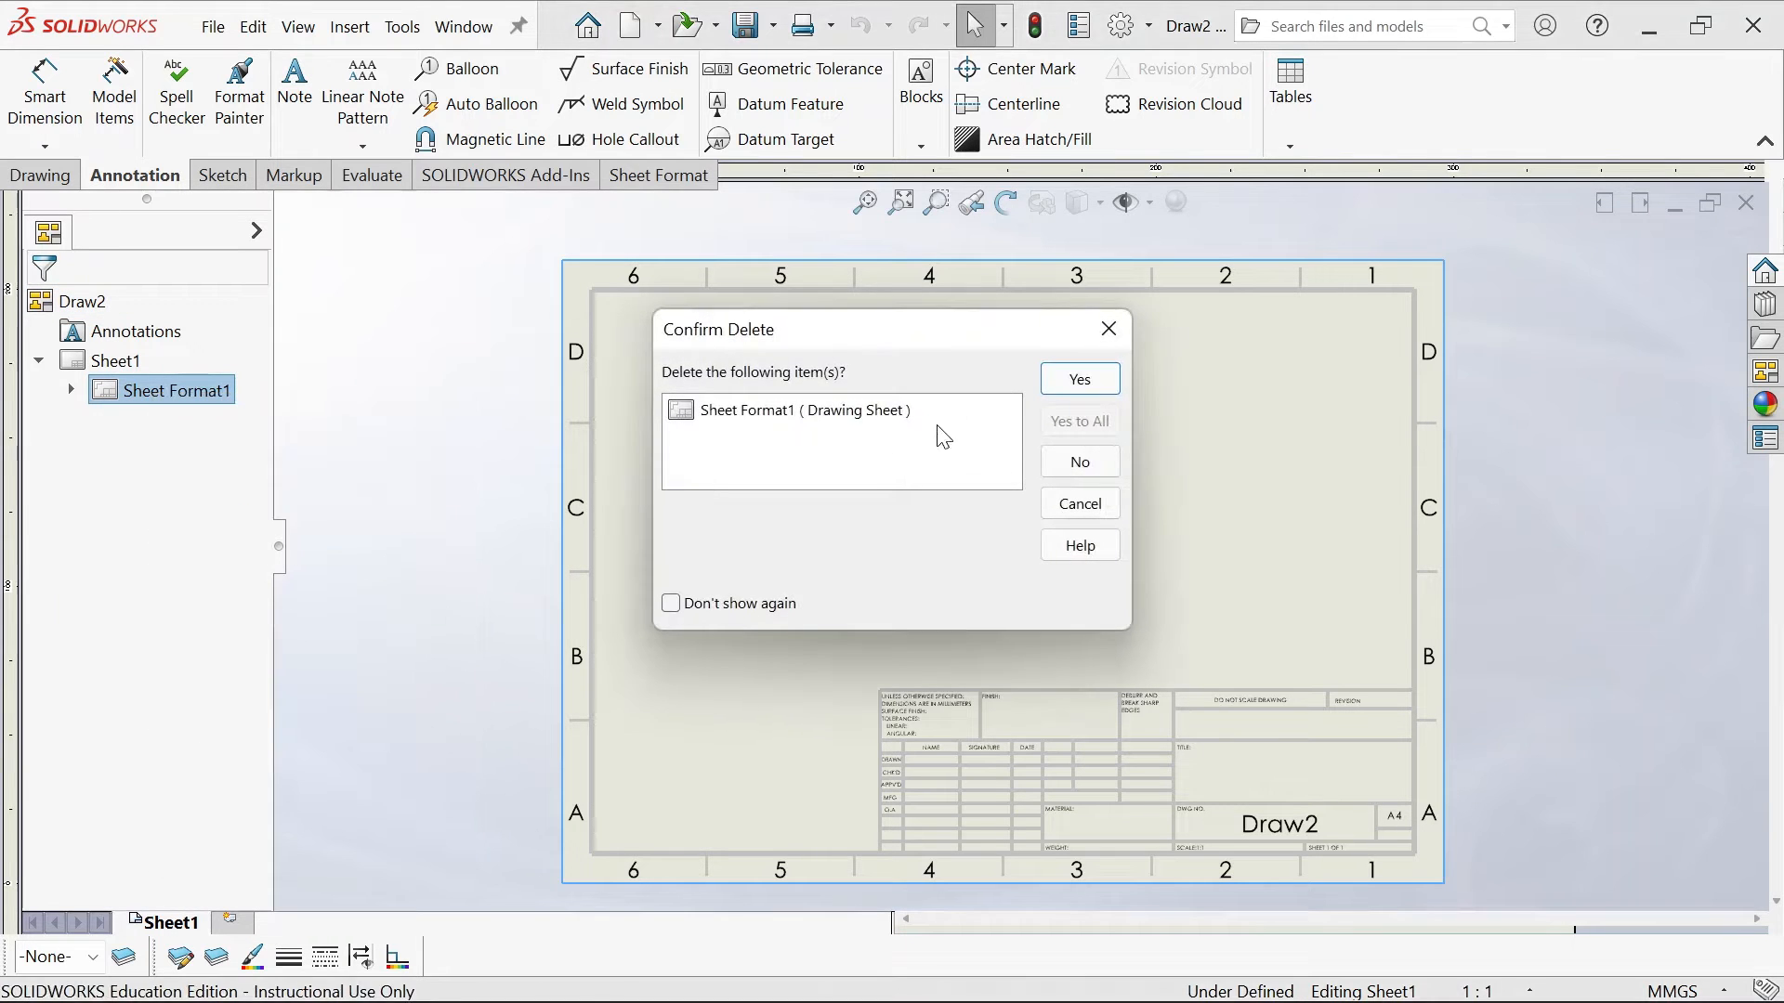
{"action": "left_click", "coordinate": [1080, 380]}
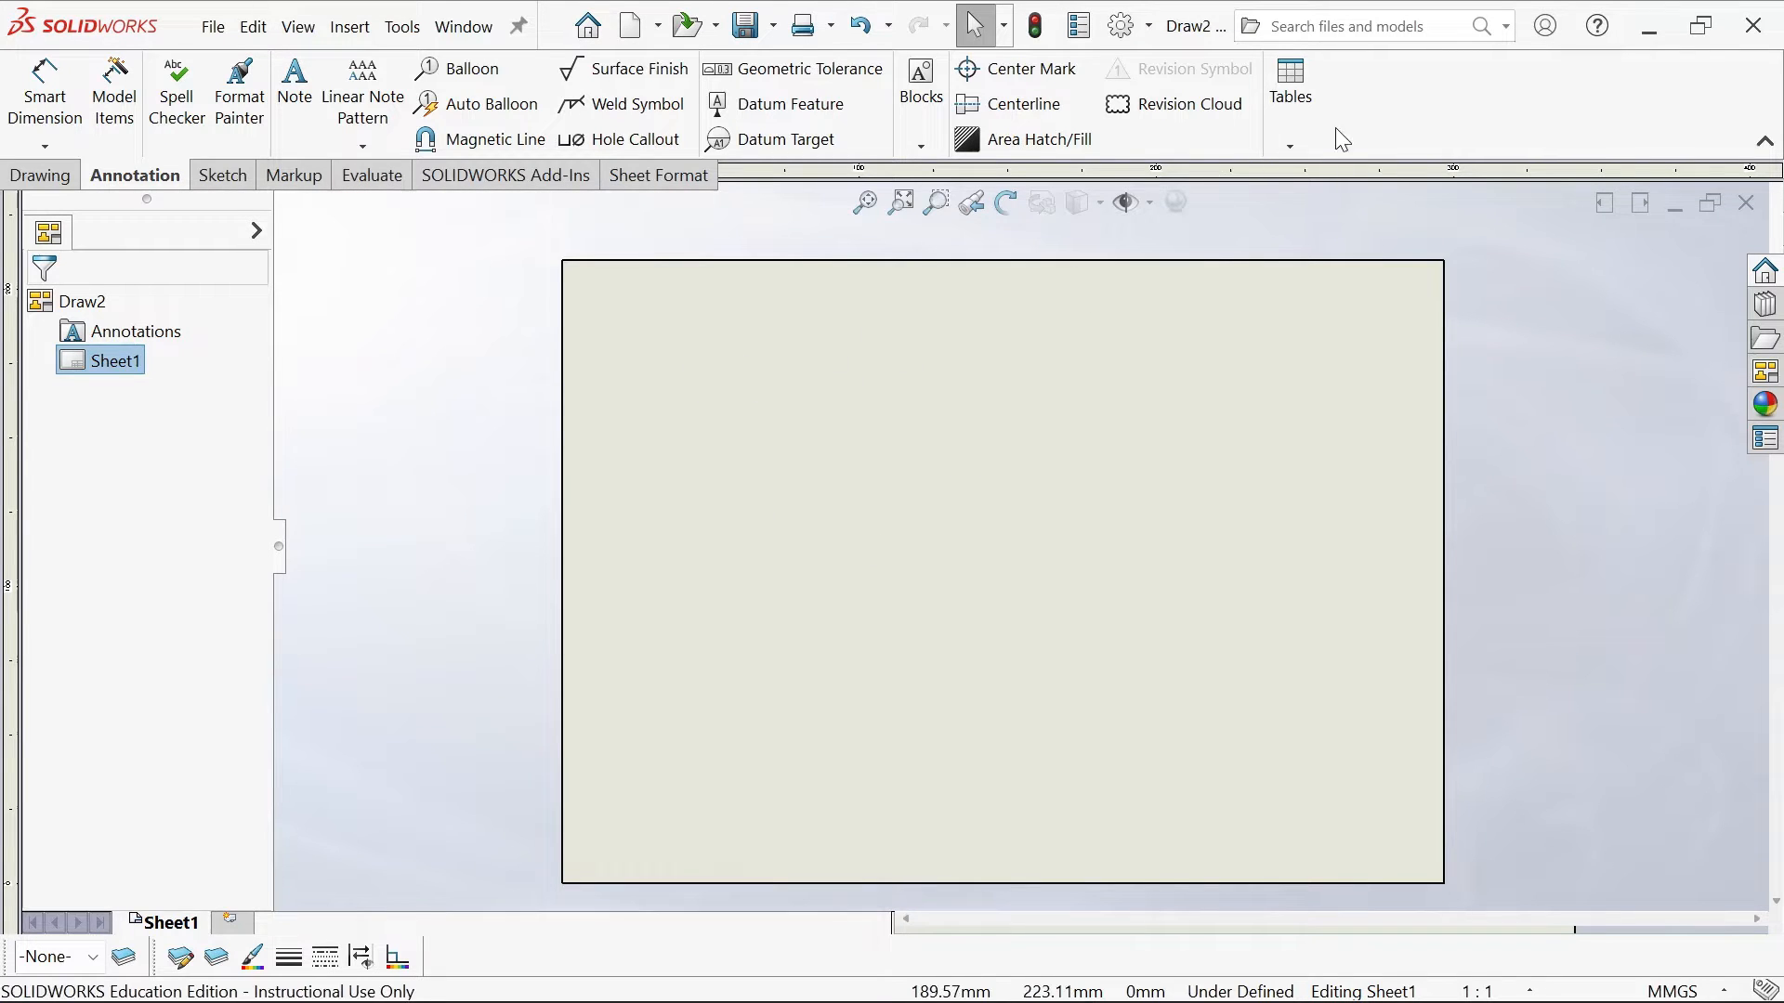
Hide the Line Format toolbar and show it again
{"action": "right_click", "coordinate": [1384, 100]}
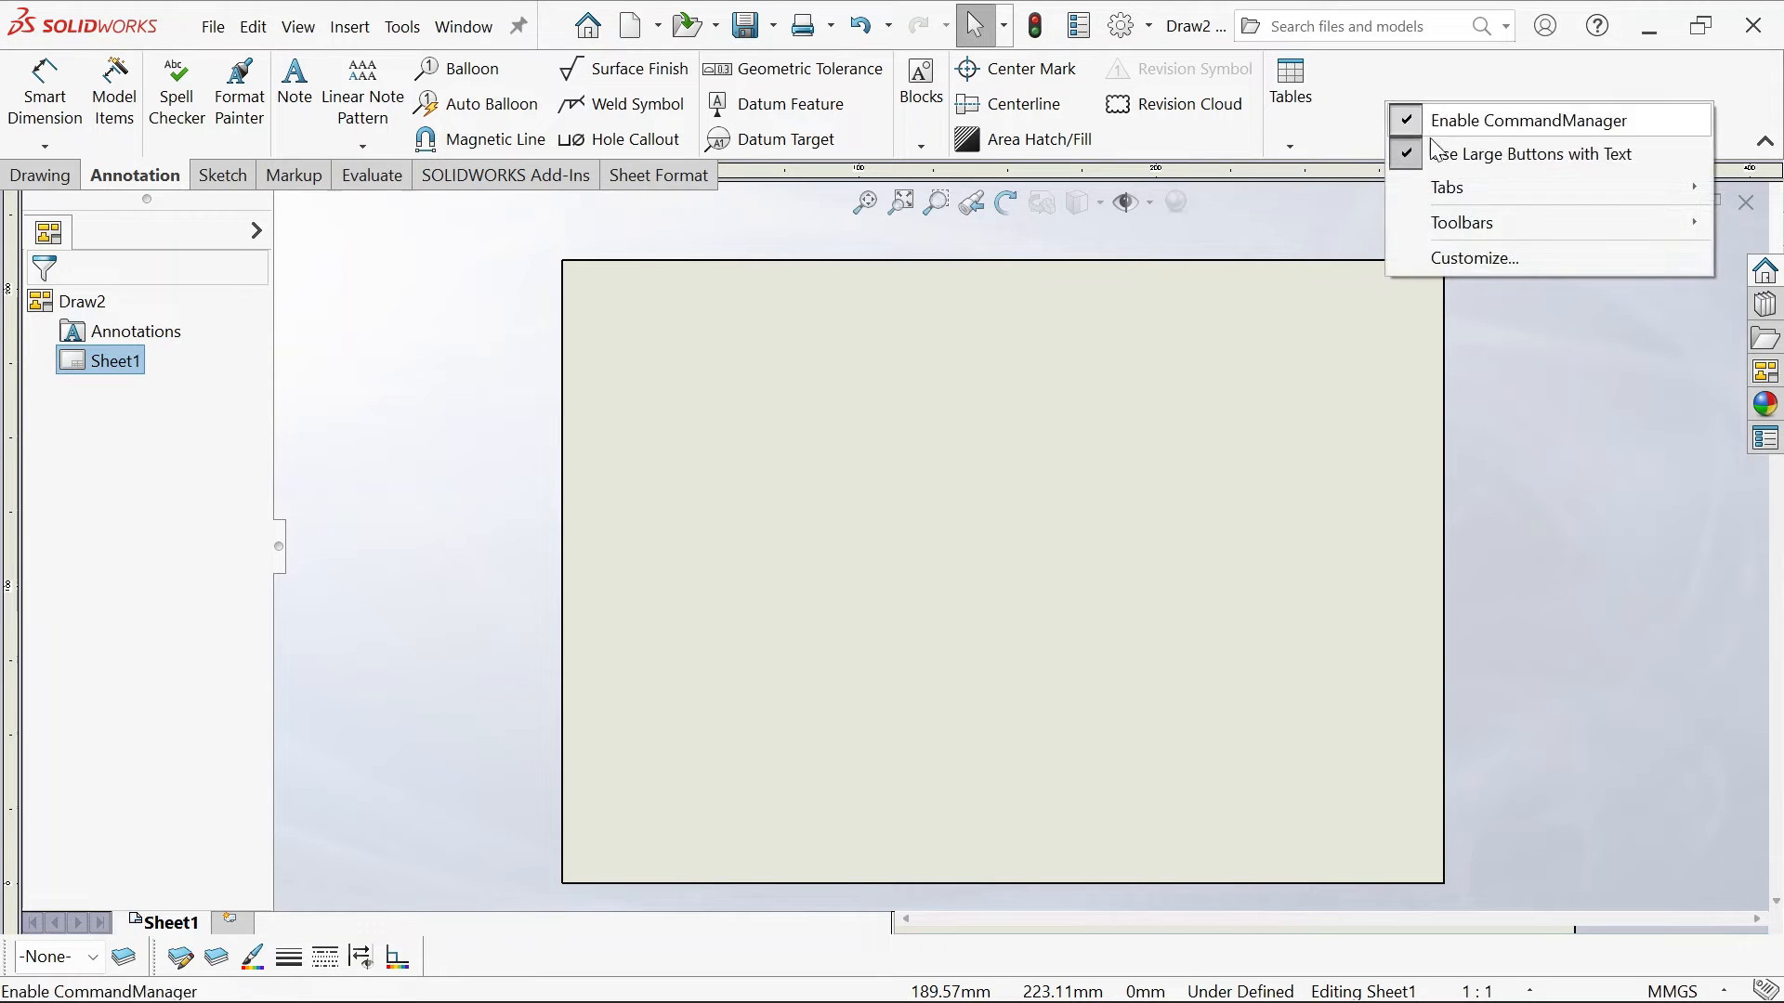
{"action": "mouse_move", "coordinate": [1455, 191]}
{"action": "mouse_move", "coordinate": [1473, 225]}
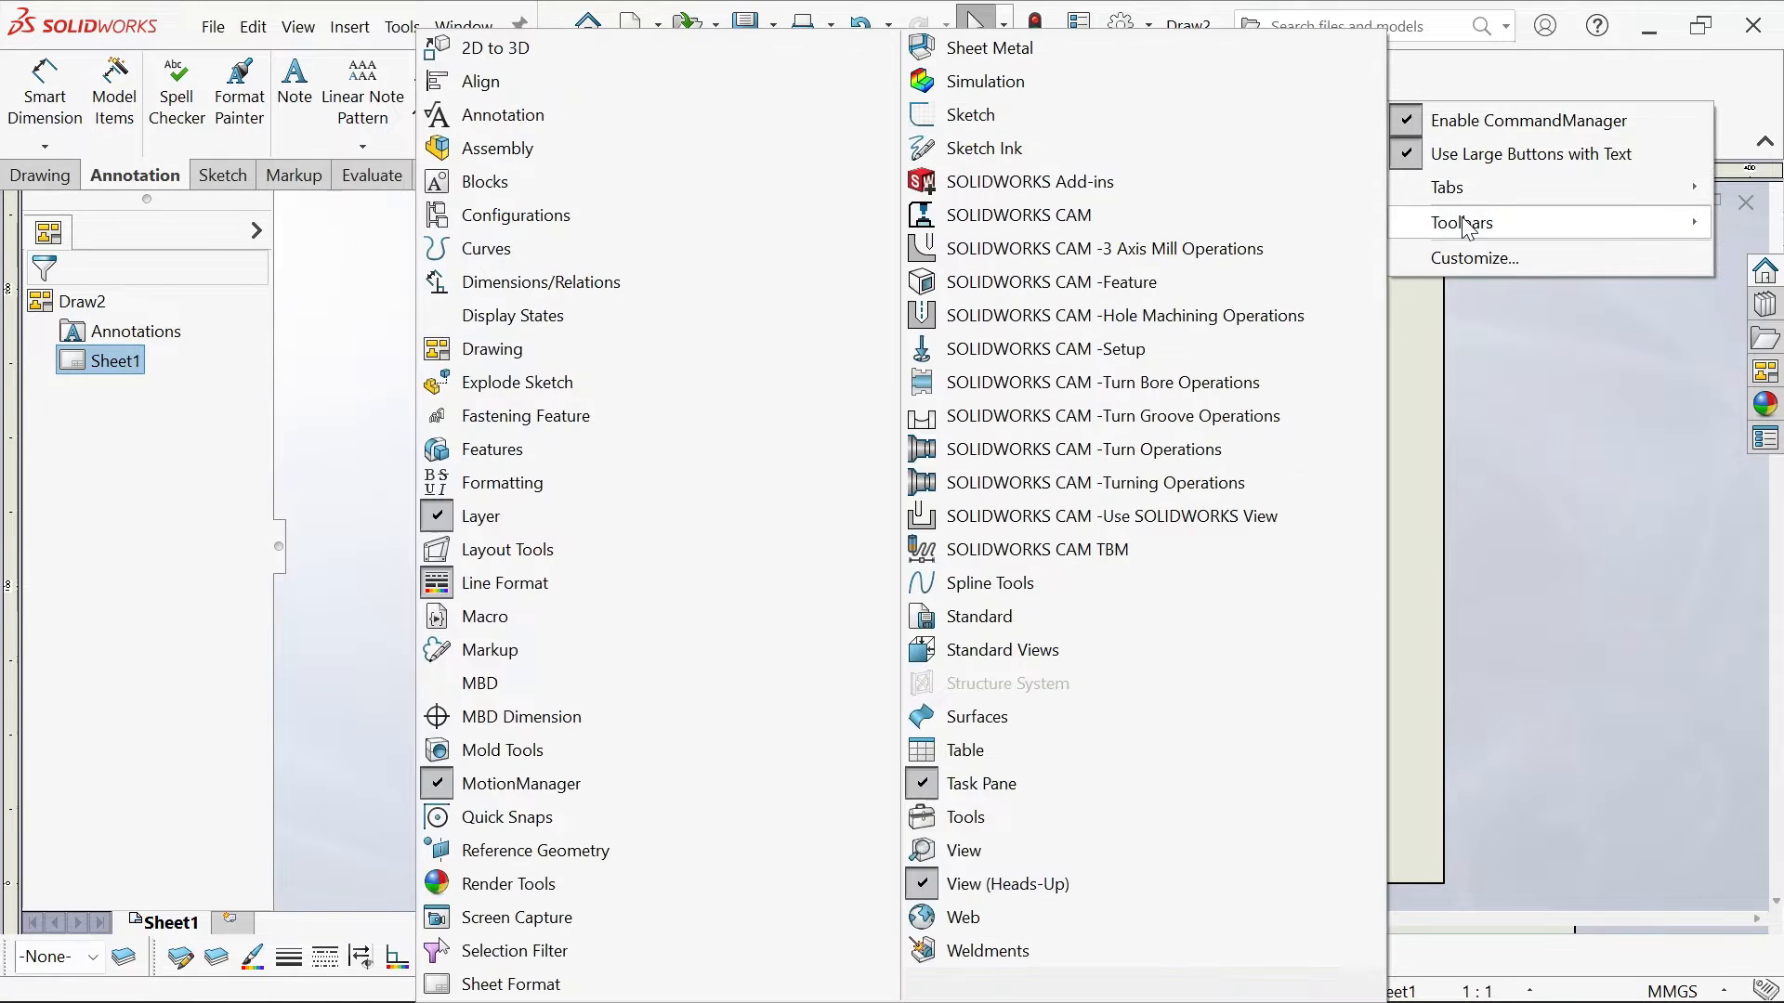
{"action": "left_click", "coordinate": [502, 587]}
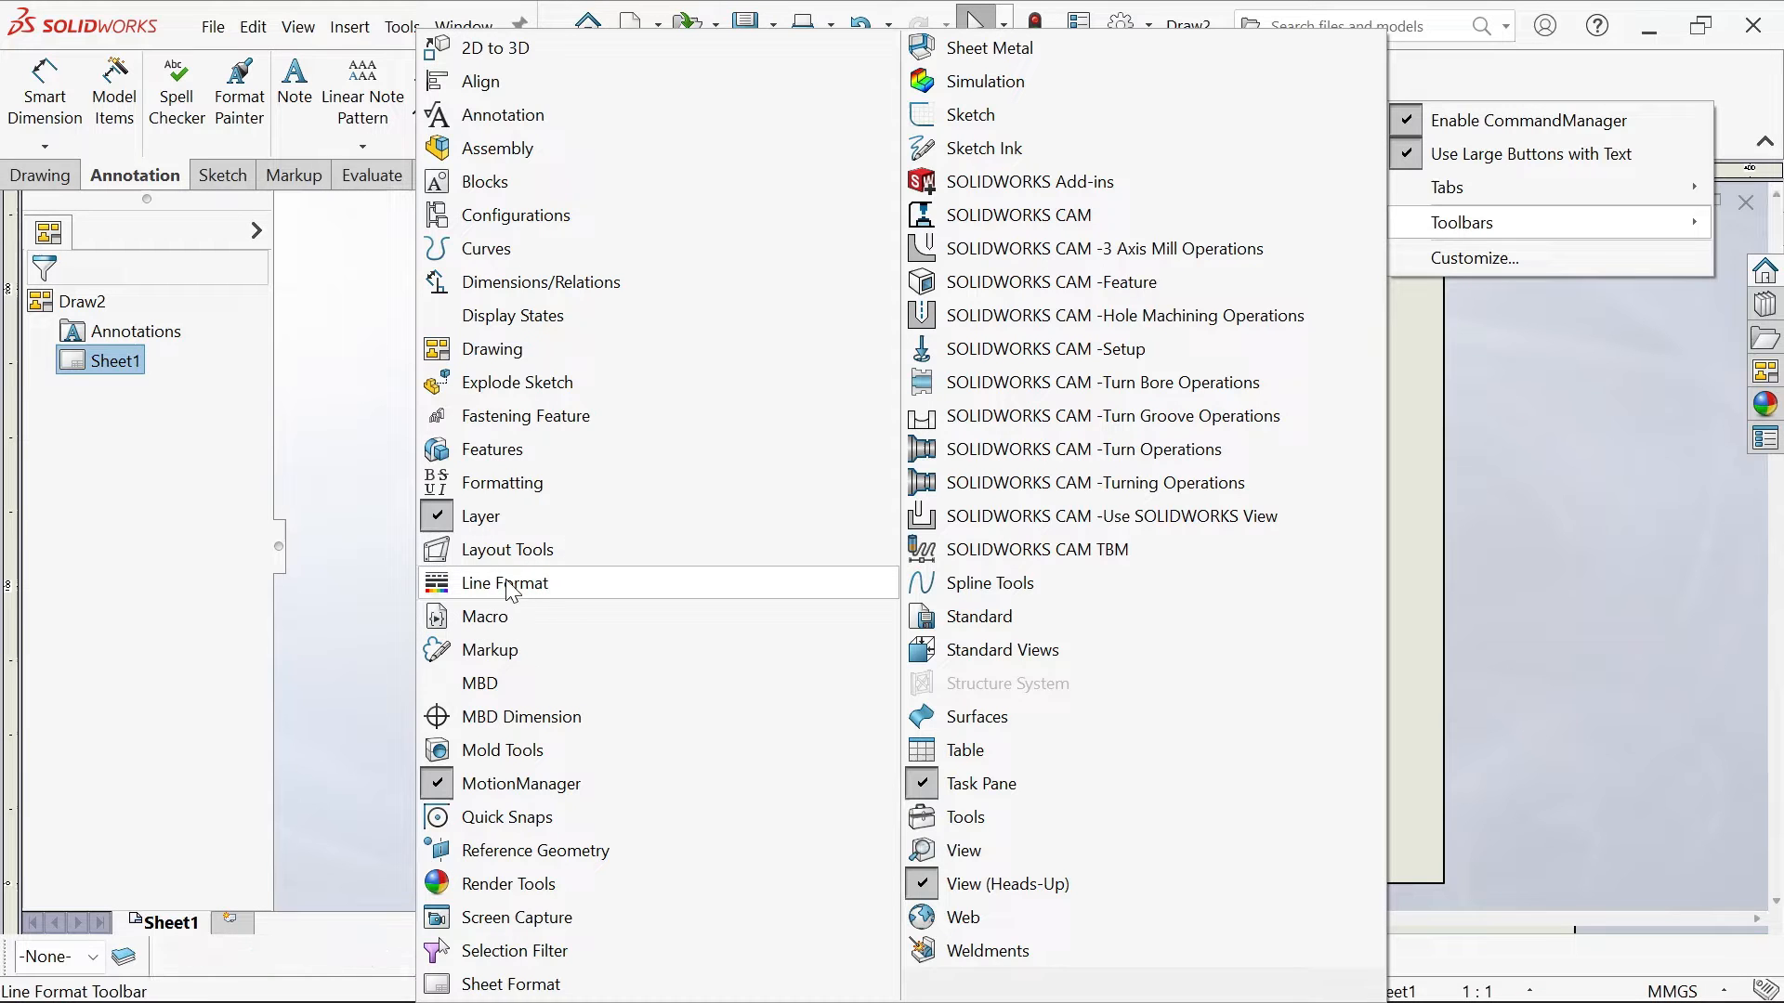
{"action": "left_click", "coordinate": [511, 588]}
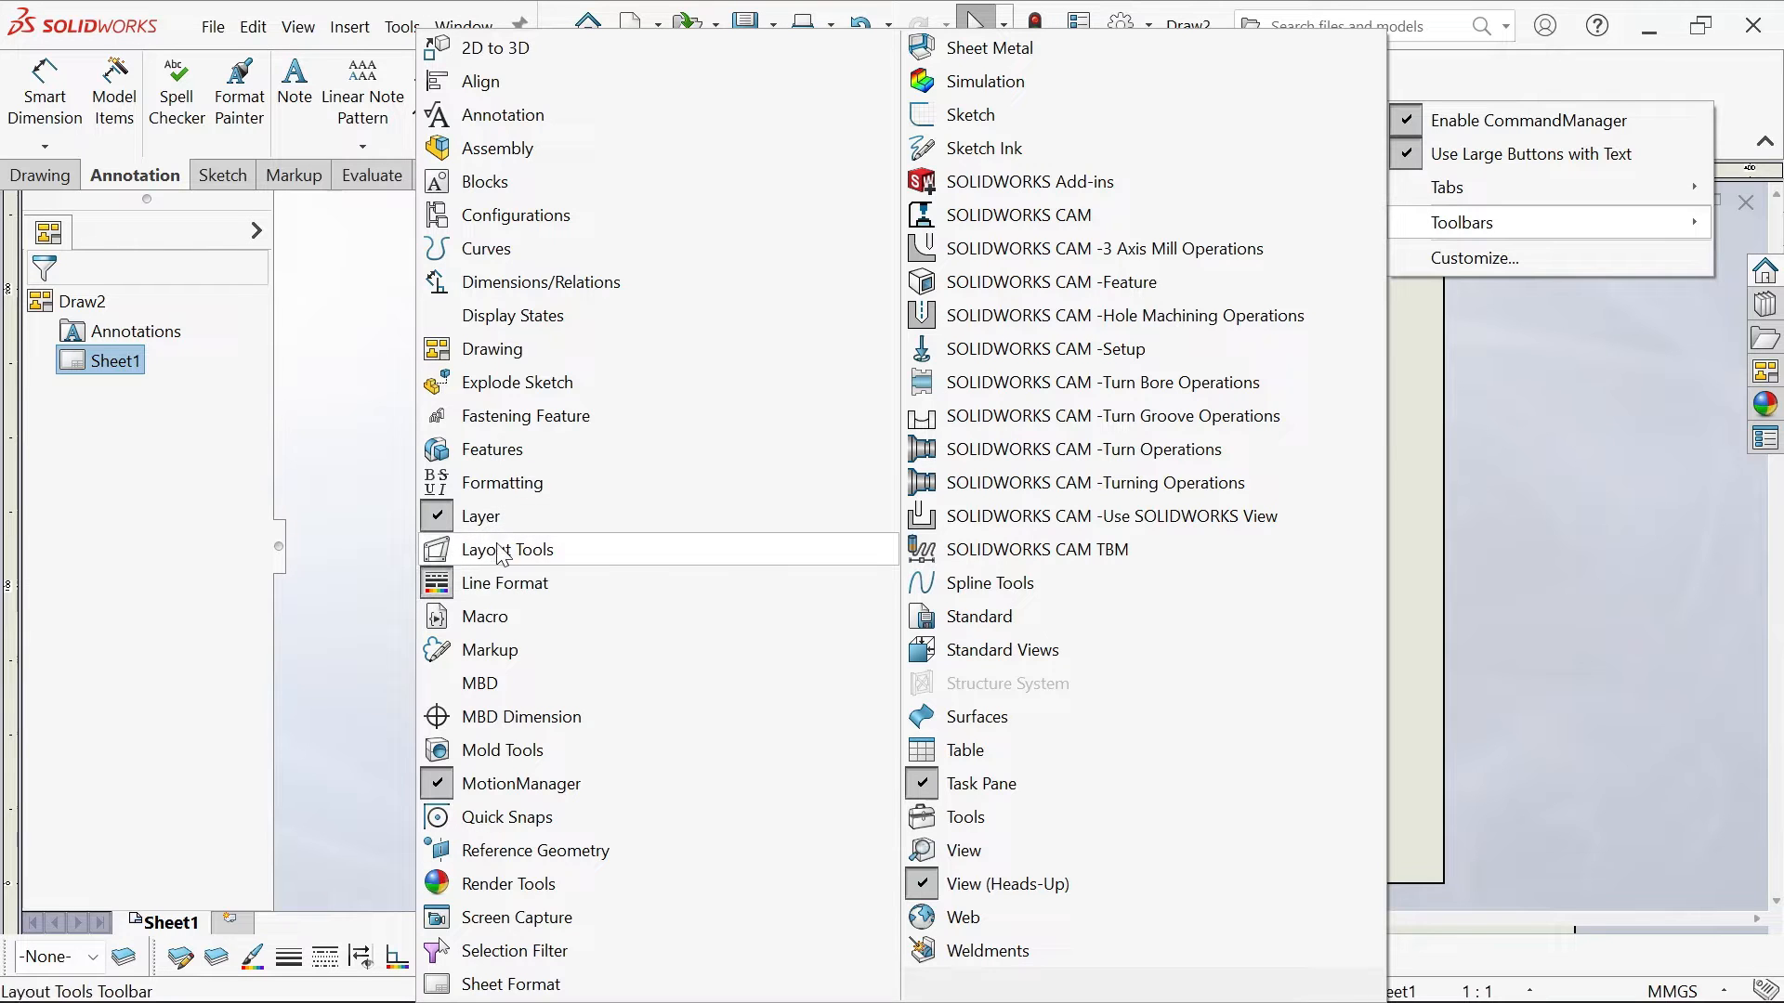
{"action": "left_click", "coordinate": [382, 558]}
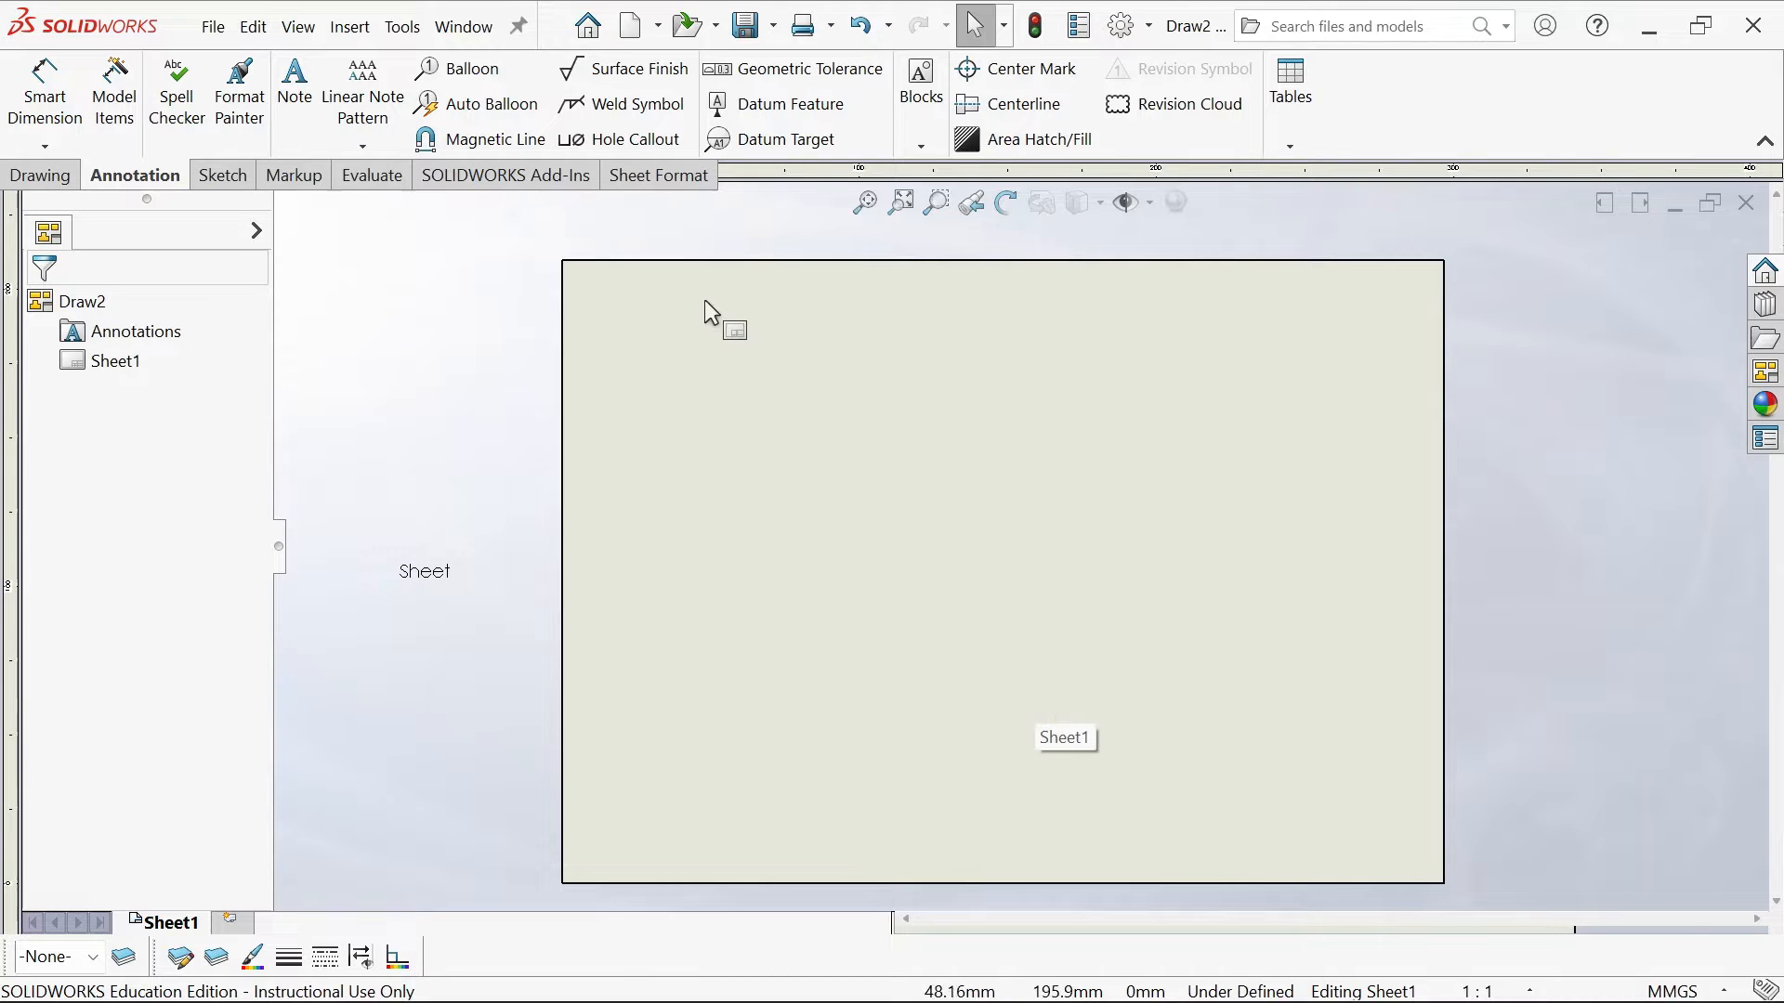
Start editing the sheet format and begin an automatic border, continuing to its zone and margin settings with nothing listed for deletion
{"action": "left_click", "coordinate": [654, 178]}
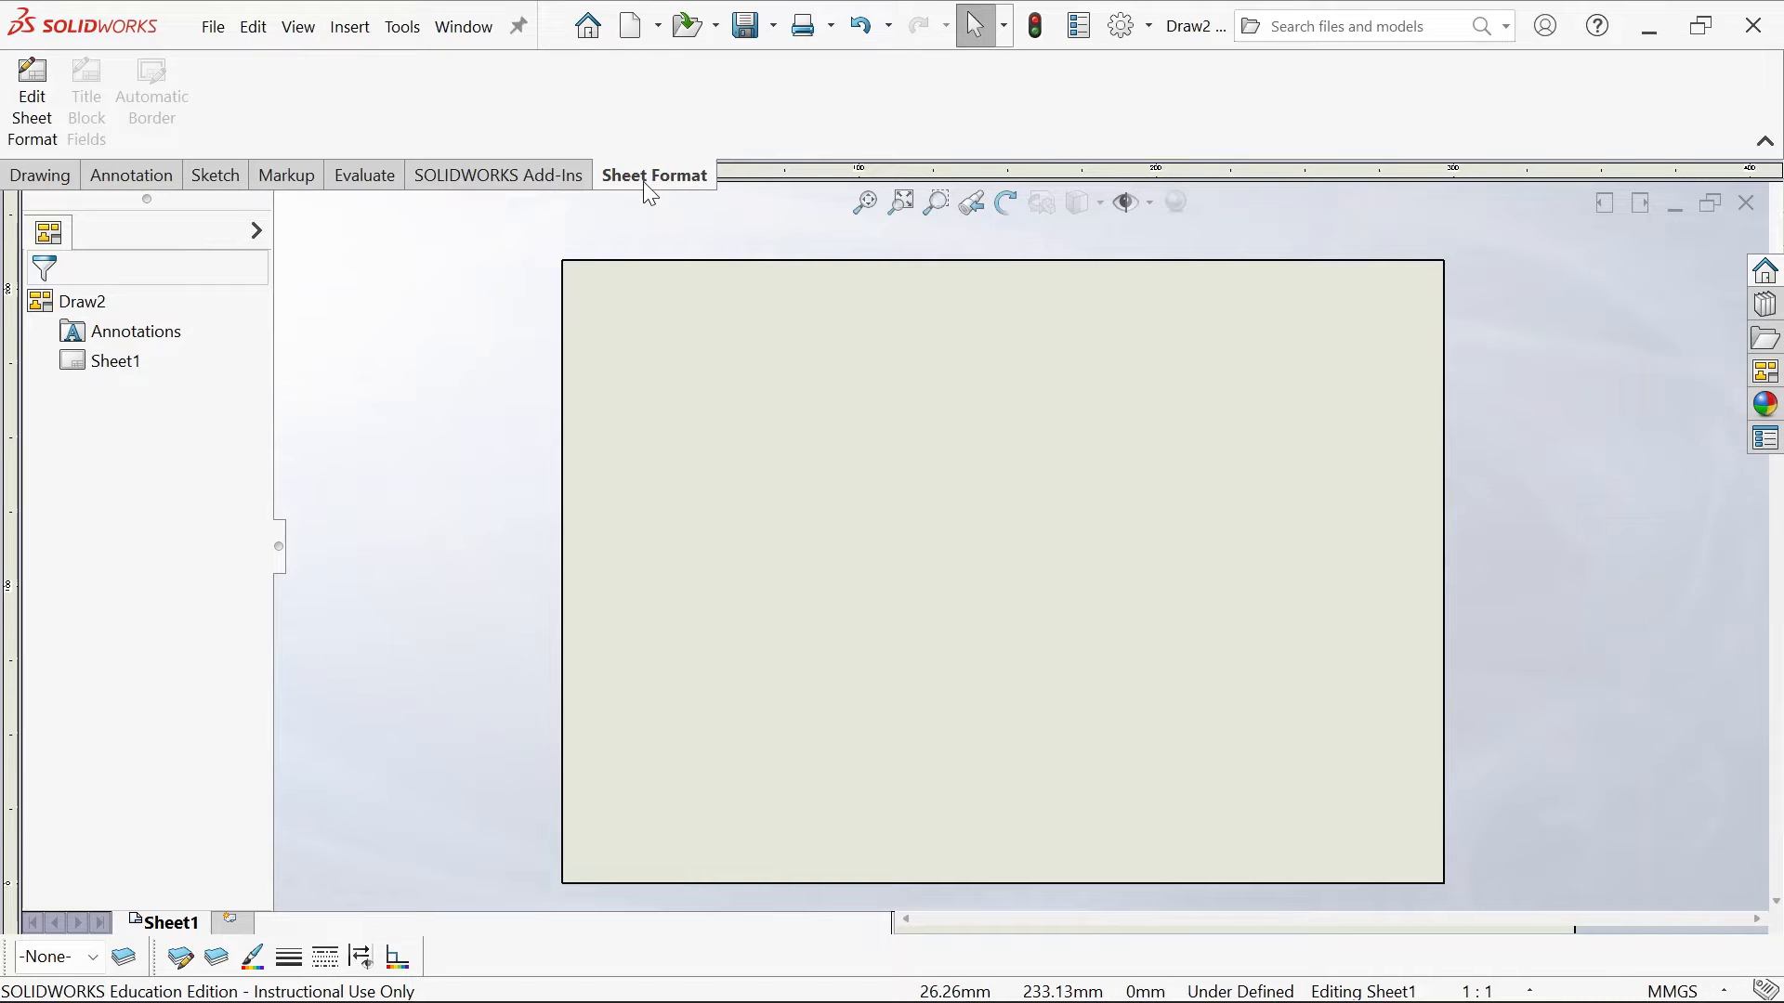
{"action": "left_click", "coordinate": [28, 153]}
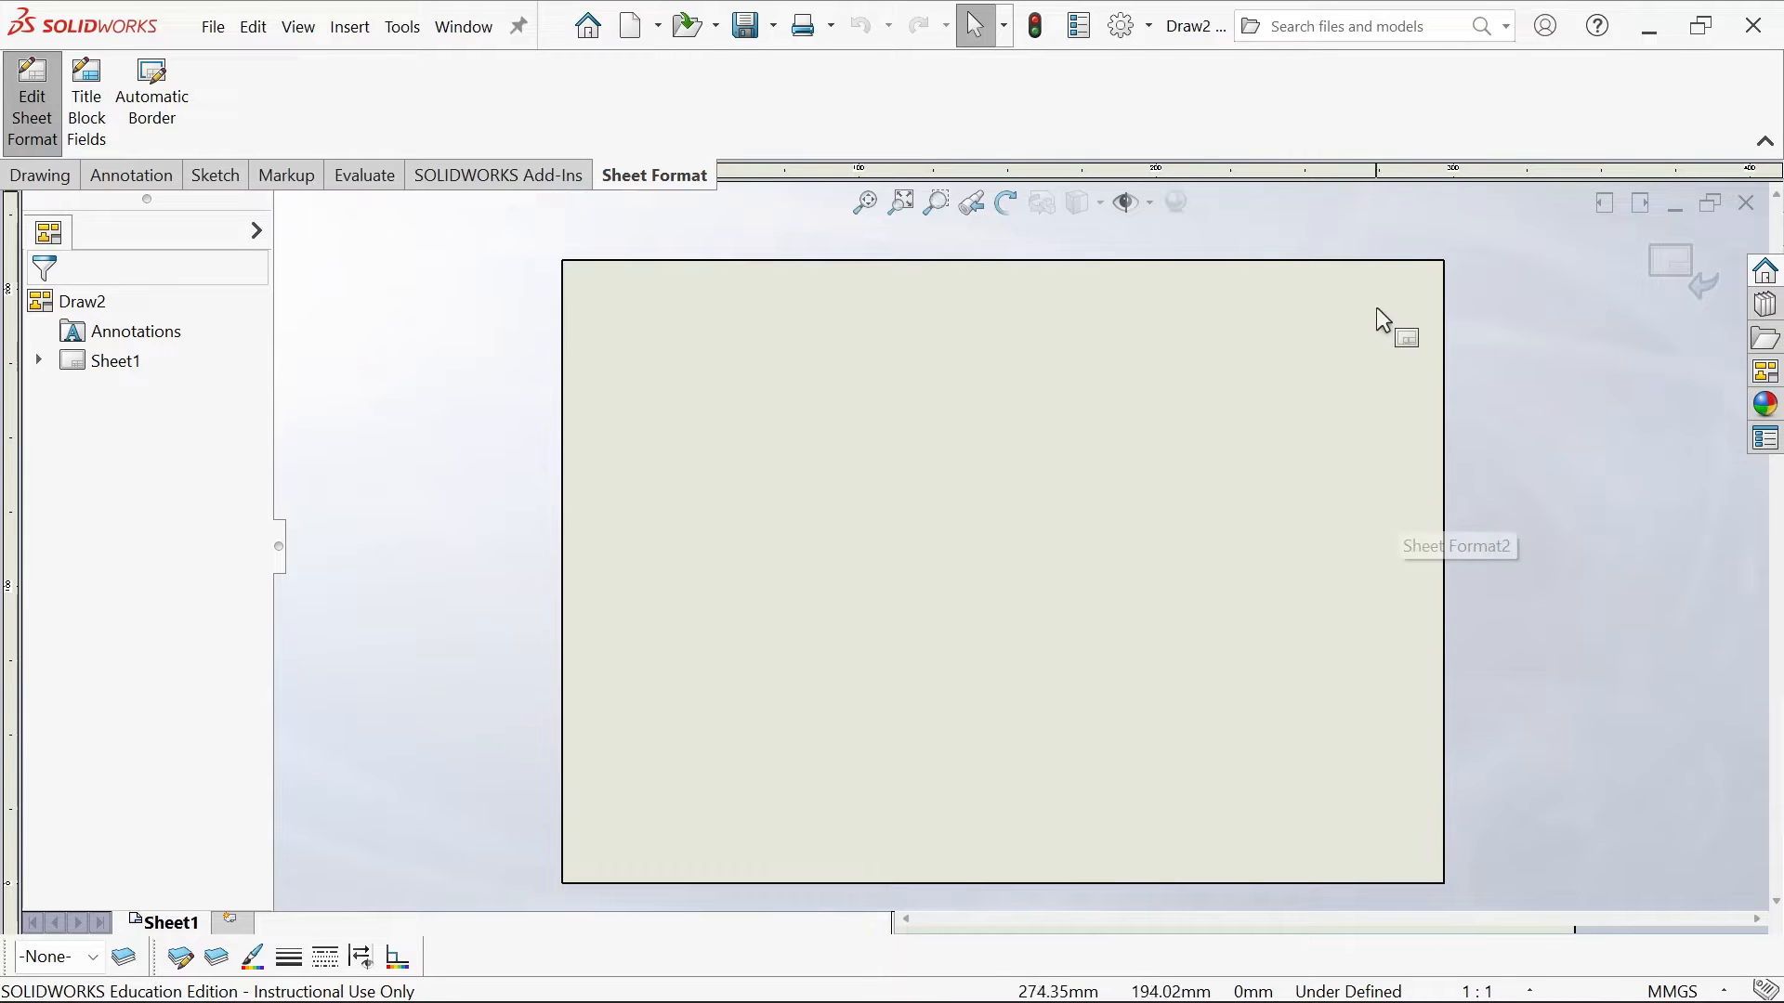
{"action": "left_click", "coordinate": [158, 130]}
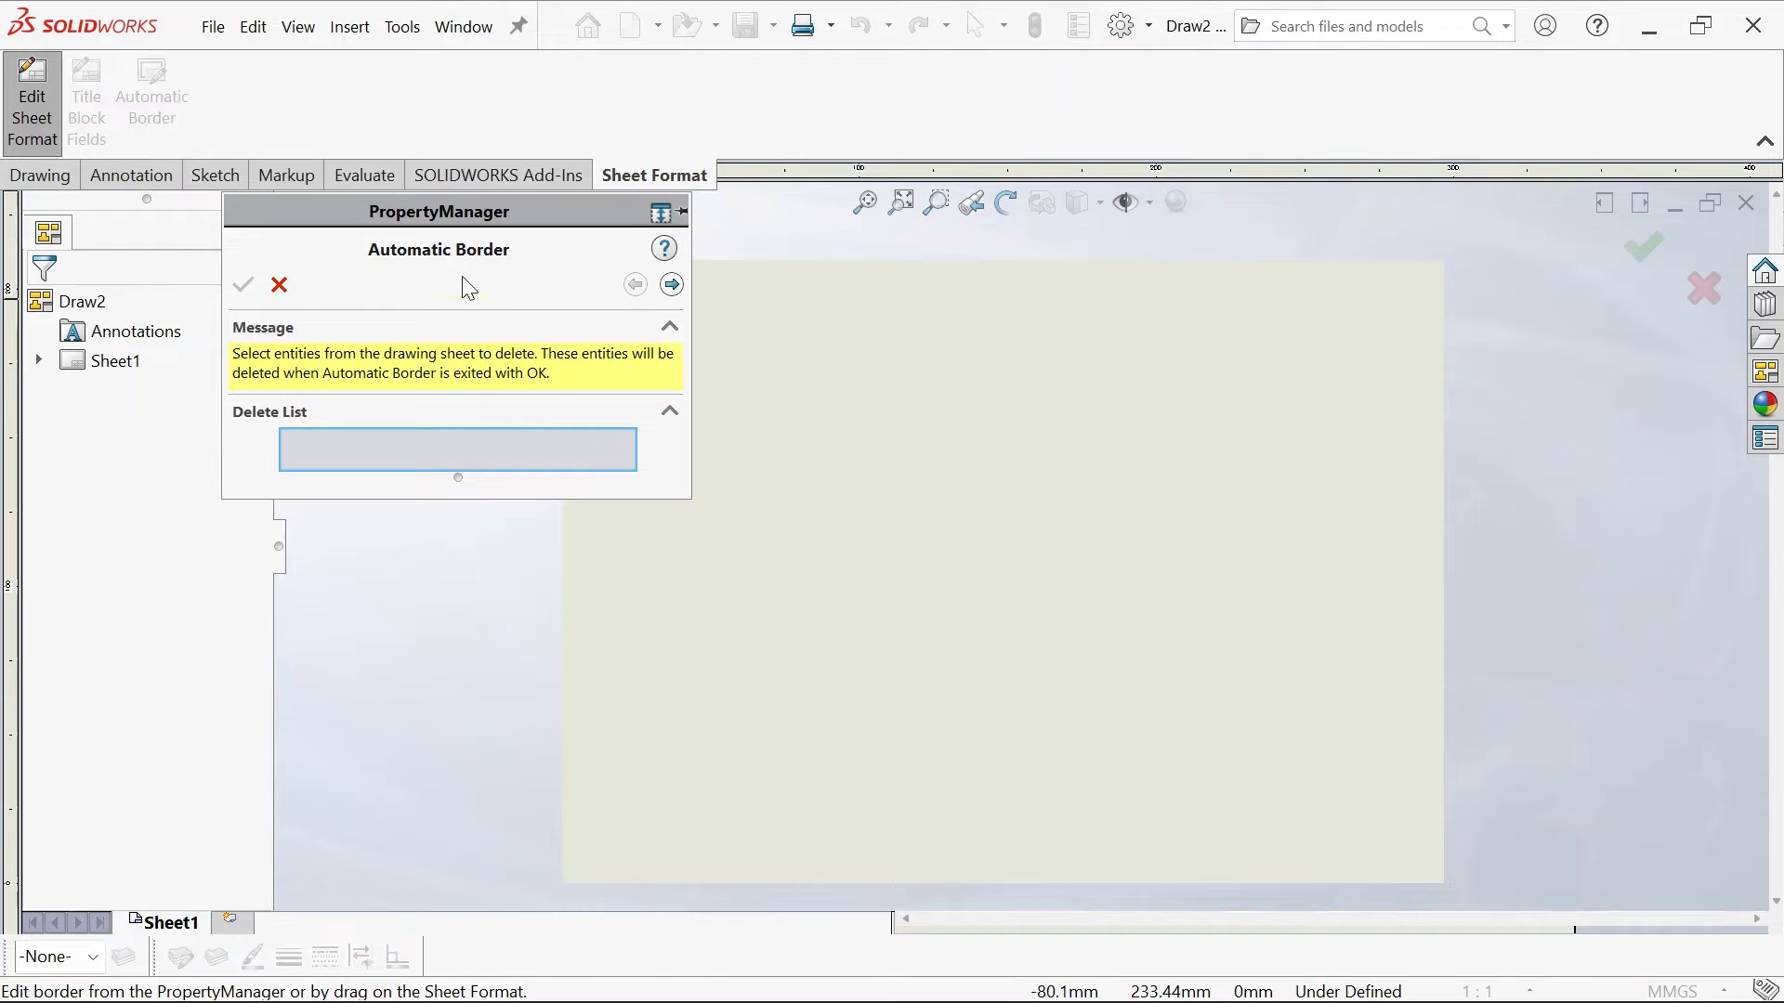
{"action": "left_click_drag", "start_coordinate": [472, 221], "coordinate": [600, 271]}
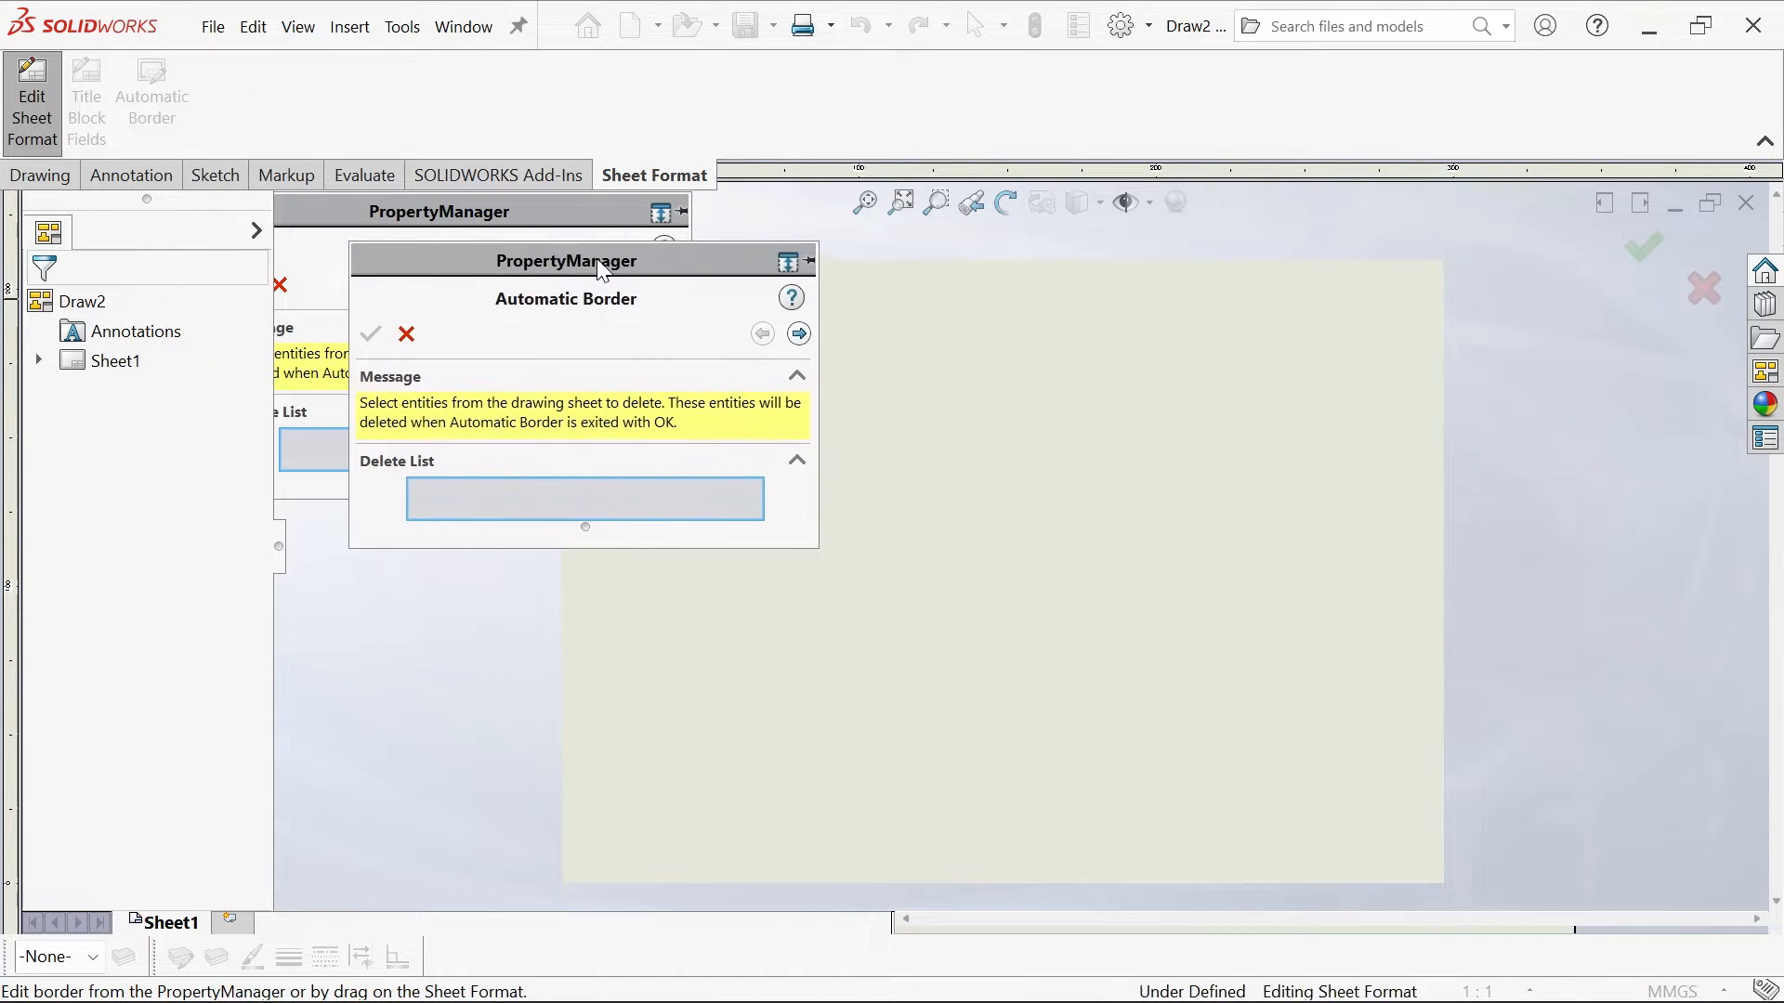
{"action": "left_click", "coordinate": [800, 334]}
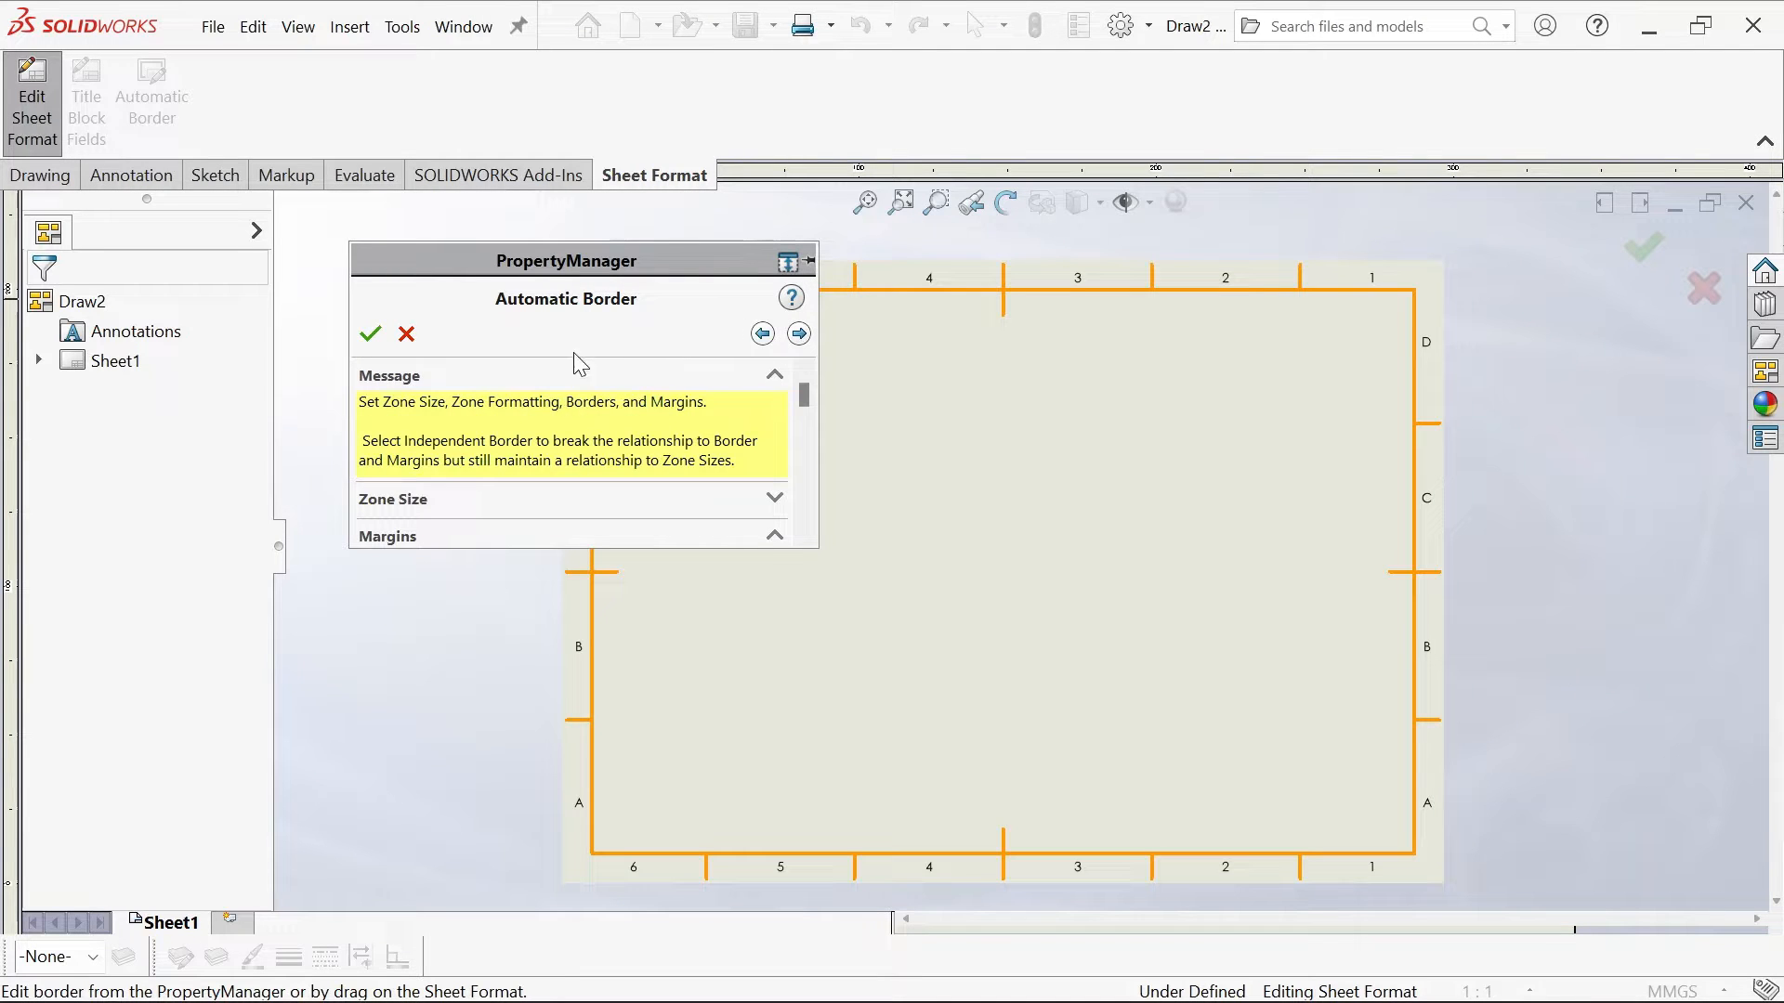
{"action": "left_click_drag", "start_coordinate": [585, 548], "coordinate": [548, 790]}
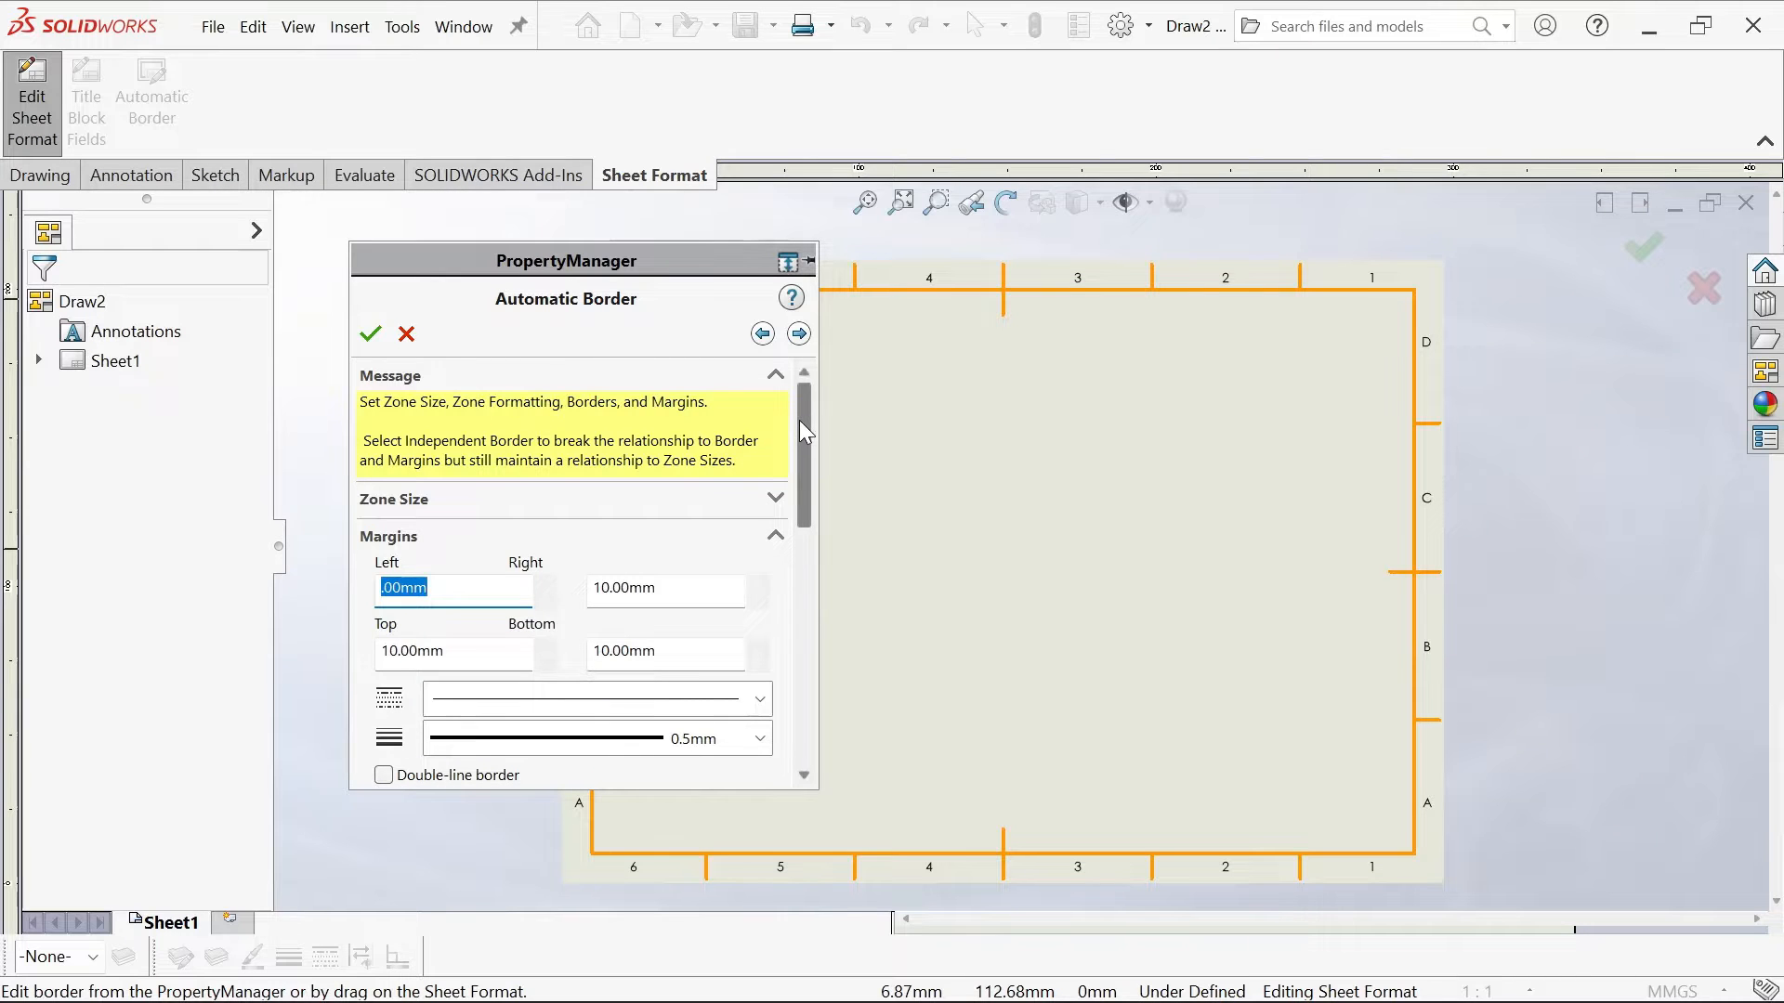
Set the border margins to 5 mm left, 15 mm top, 5 mm right and 5 mm bottom
{"action": "left_click_drag", "start_coordinate": [799, 420], "coordinate": [800, 461]}
{"action": "left_click_drag", "start_coordinate": [427, 480], "coordinate": [288, 481]}
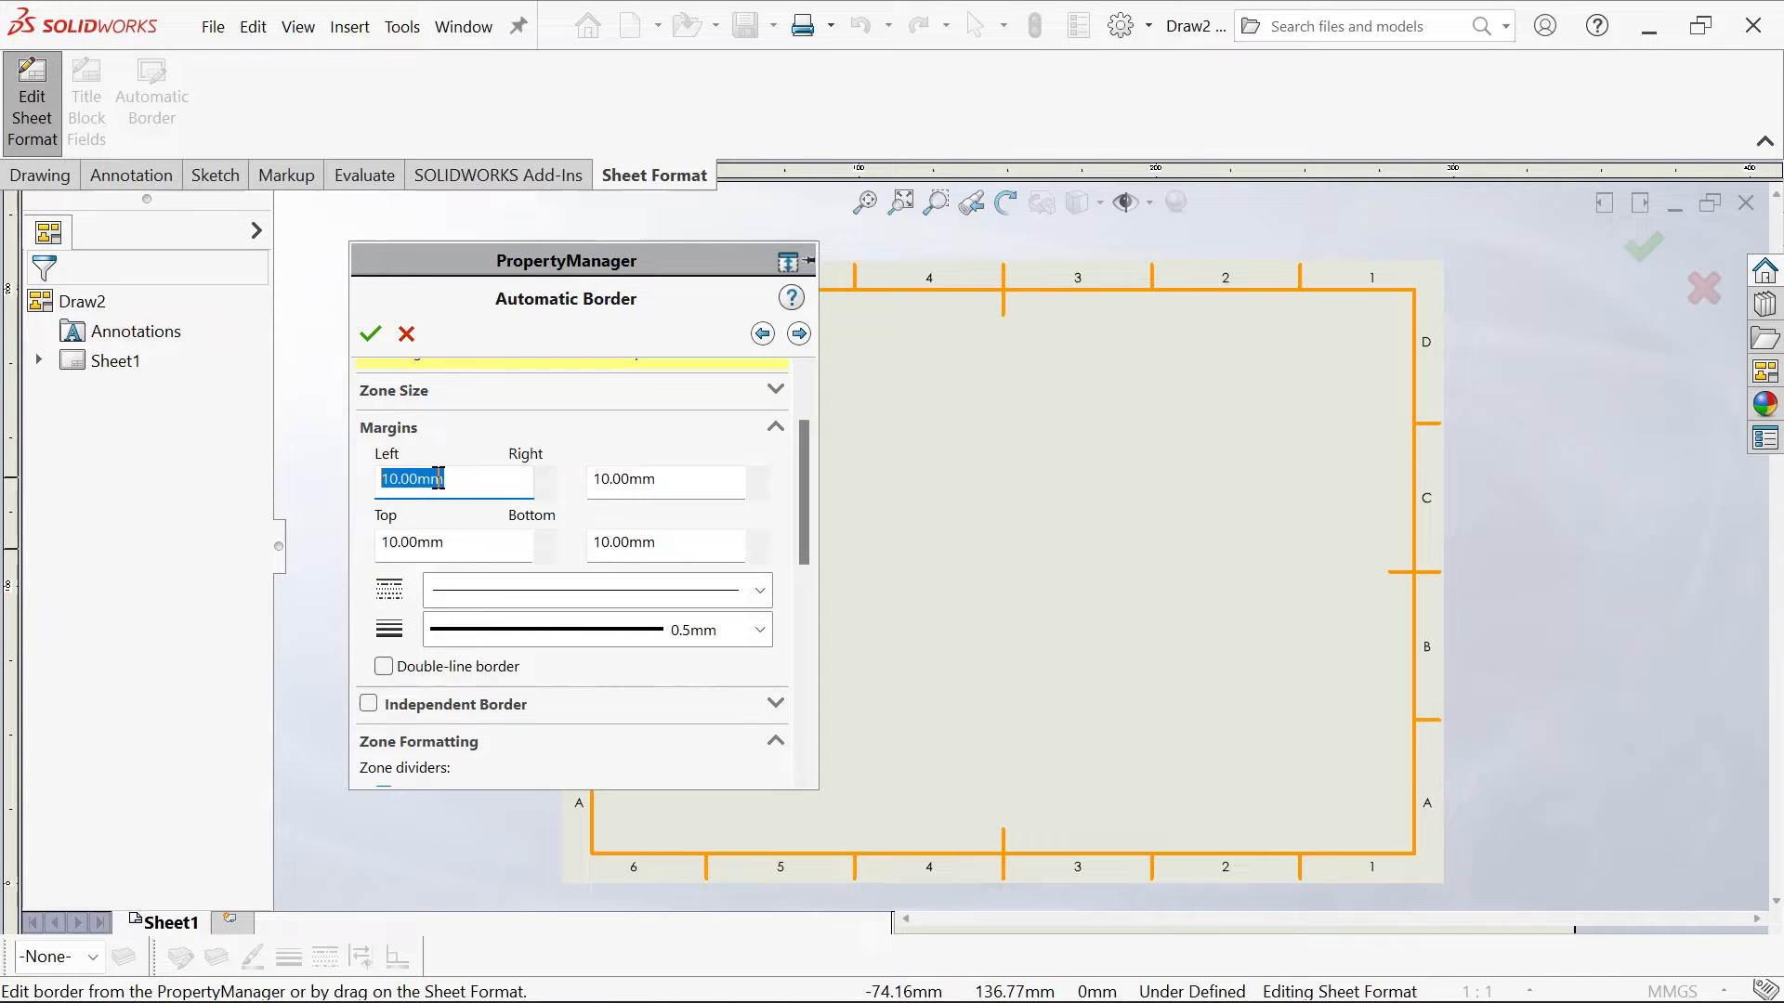
{"action": "type", "text": "5"}
{"action": "left_click_drag", "start_coordinate": [503, 544], "coordinate": [287, 540]}
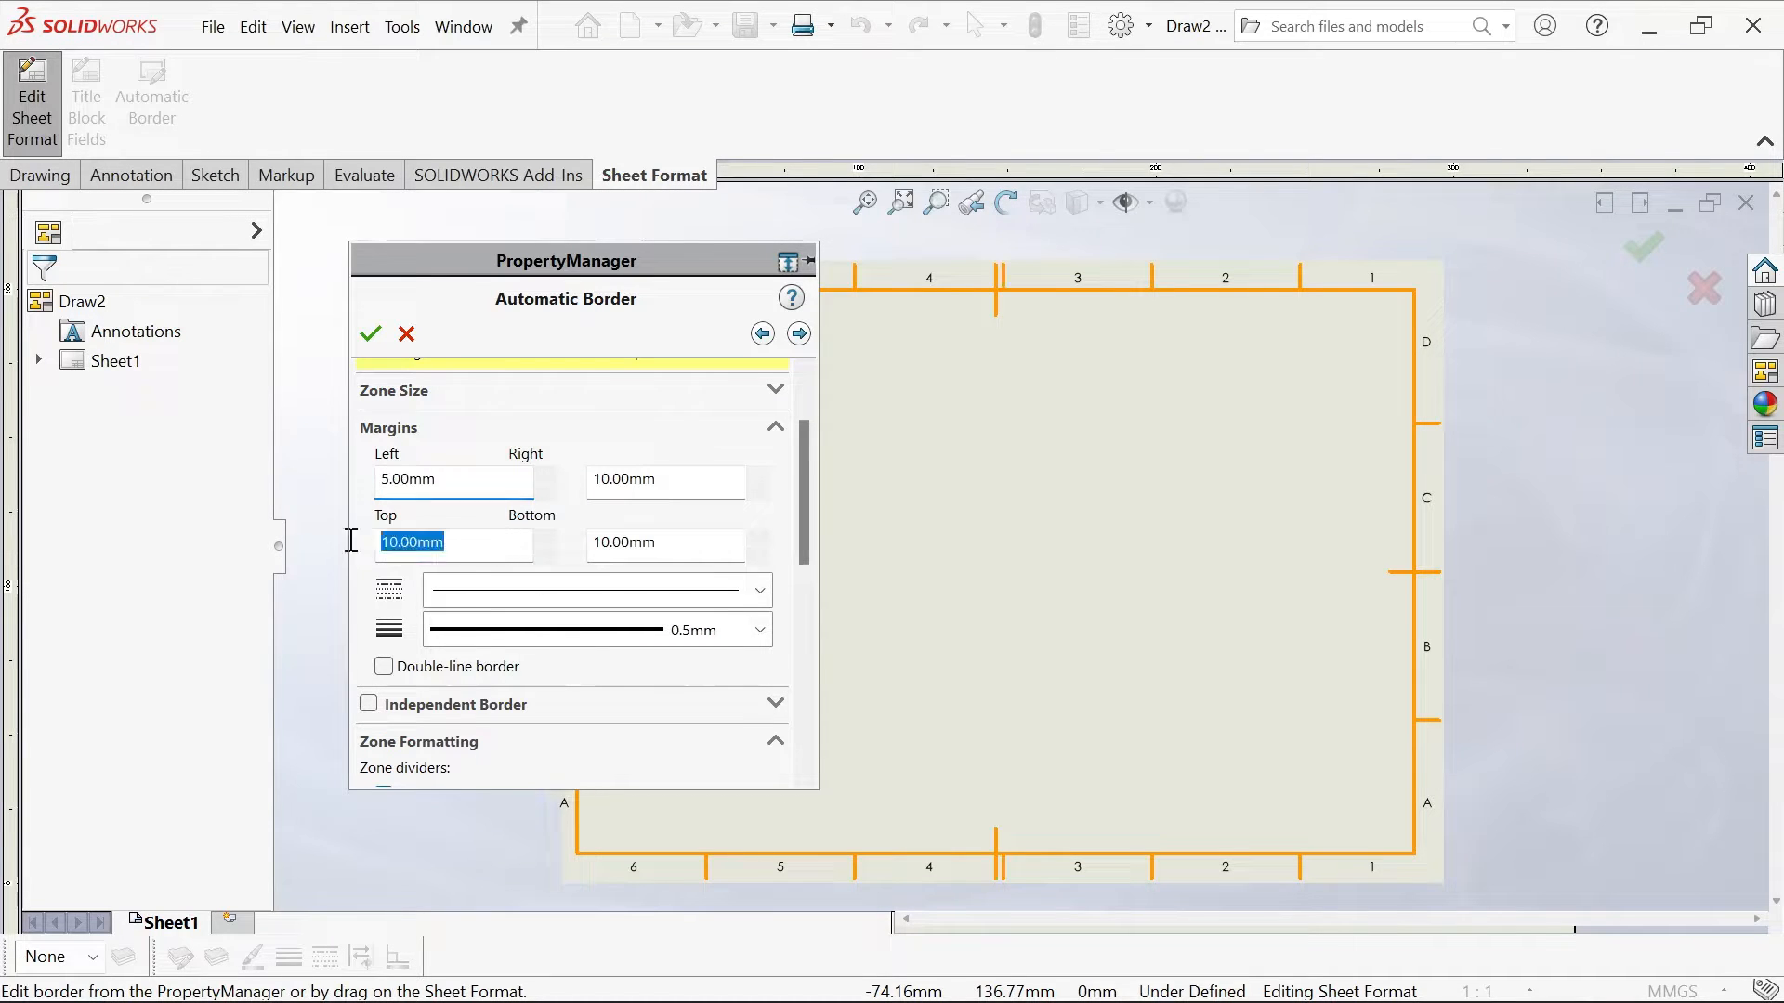
{"action": "type", "text": "15"}
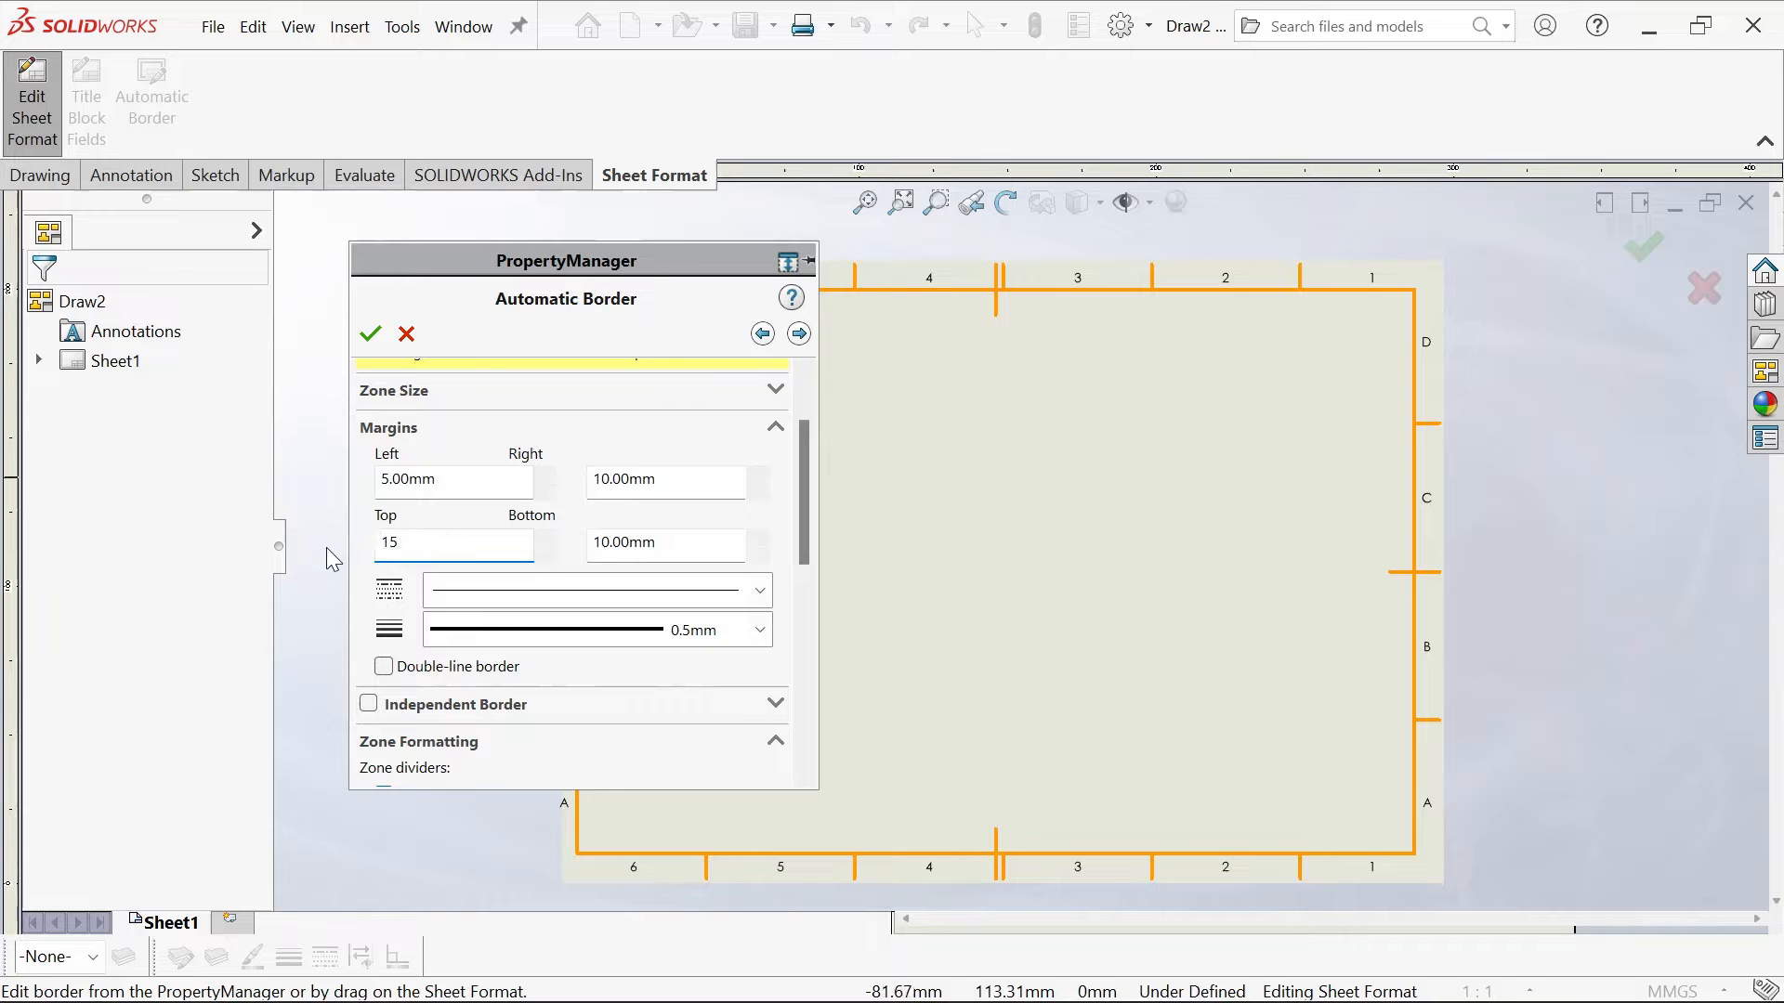
{"action": "left_click_drag", "start_coordinate": [699, 485], "coordinate": [555, 490]}
{"action": "type", "text": "5"}
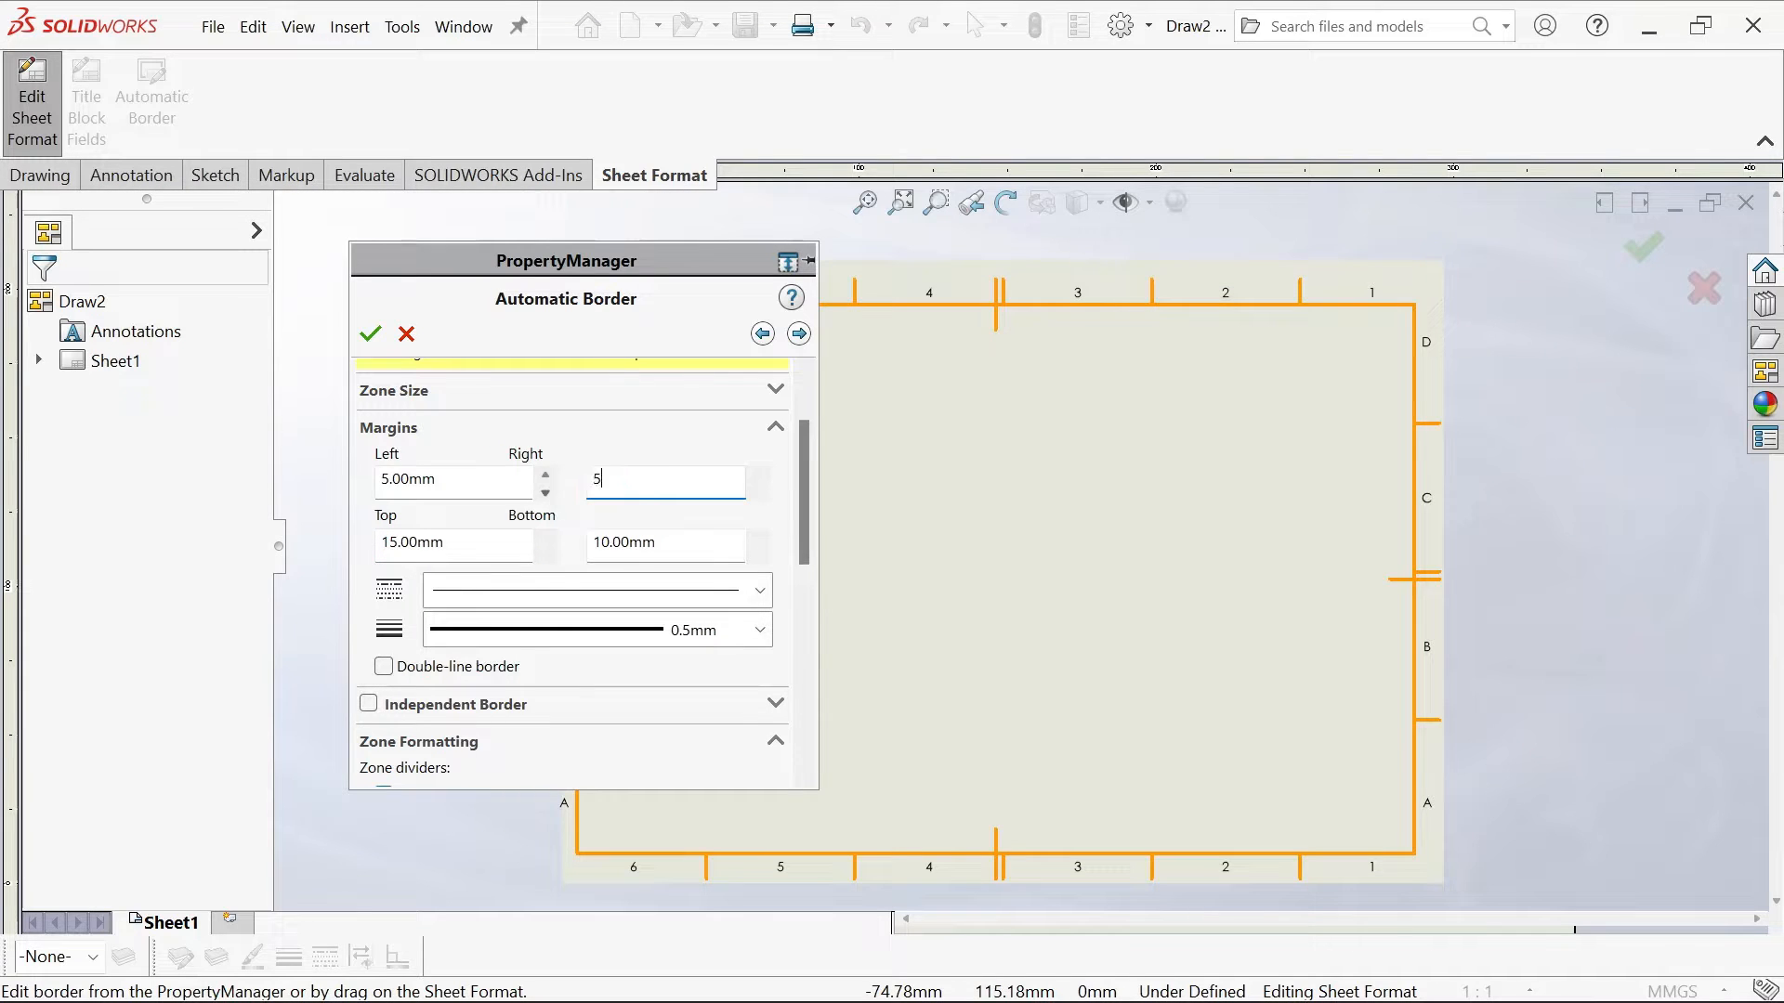
{"action": "left_click_drag", "start_coordinate": [685, 549], "coordinate": [522, 545]}
{"action": "type", "text": "5"}
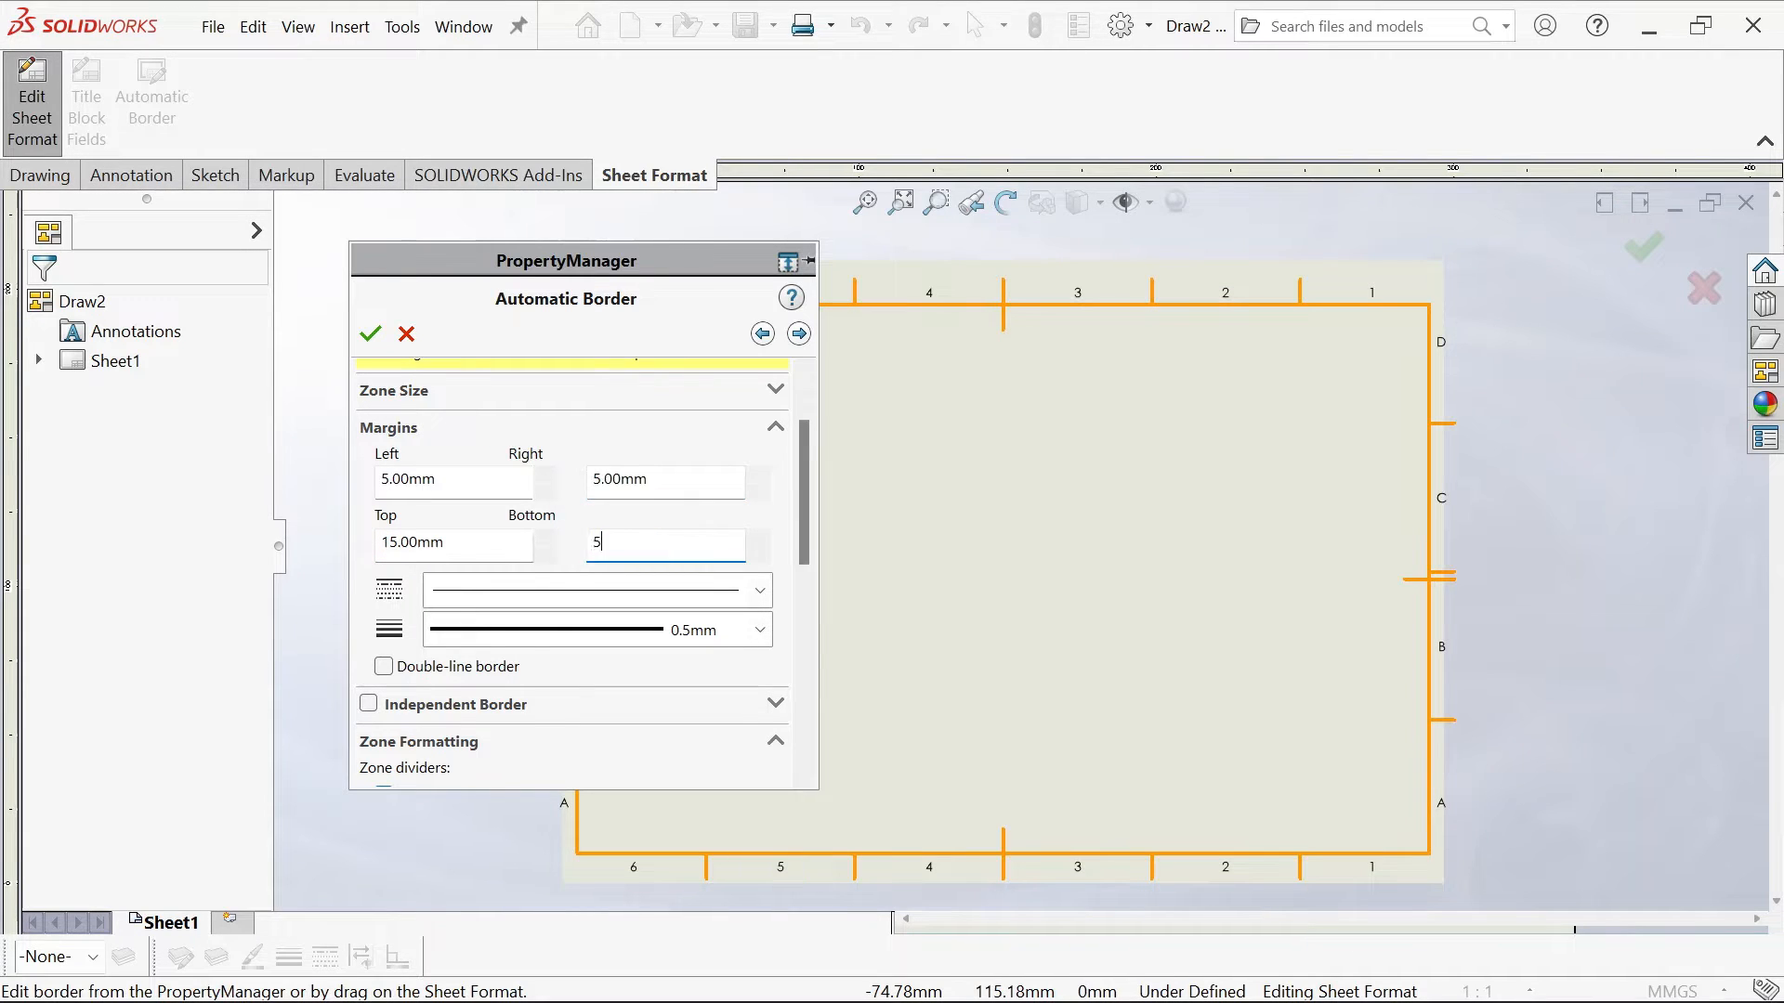
Set the border line thickness to 0.7 mm
{"action": "left_click_drag", "start_coordinate": [813, 506], "coordinate": [811, 548]}
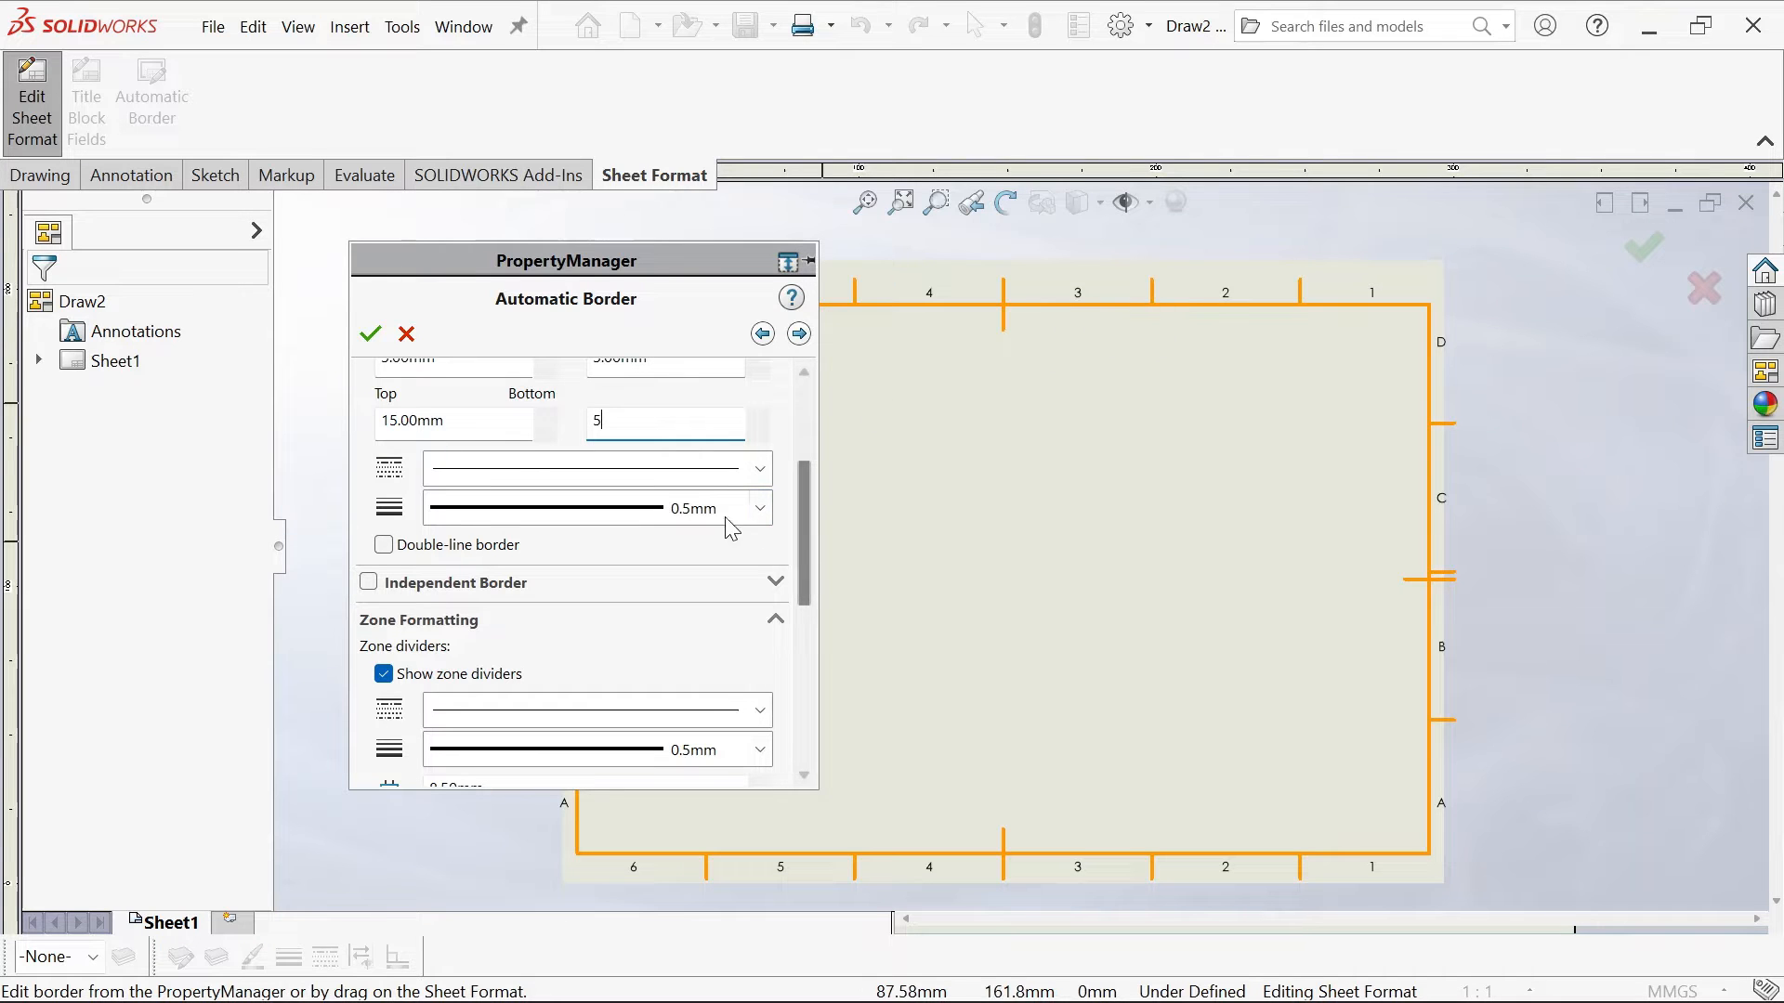
{"action": "left_click", "coordinate": [762, 511]}
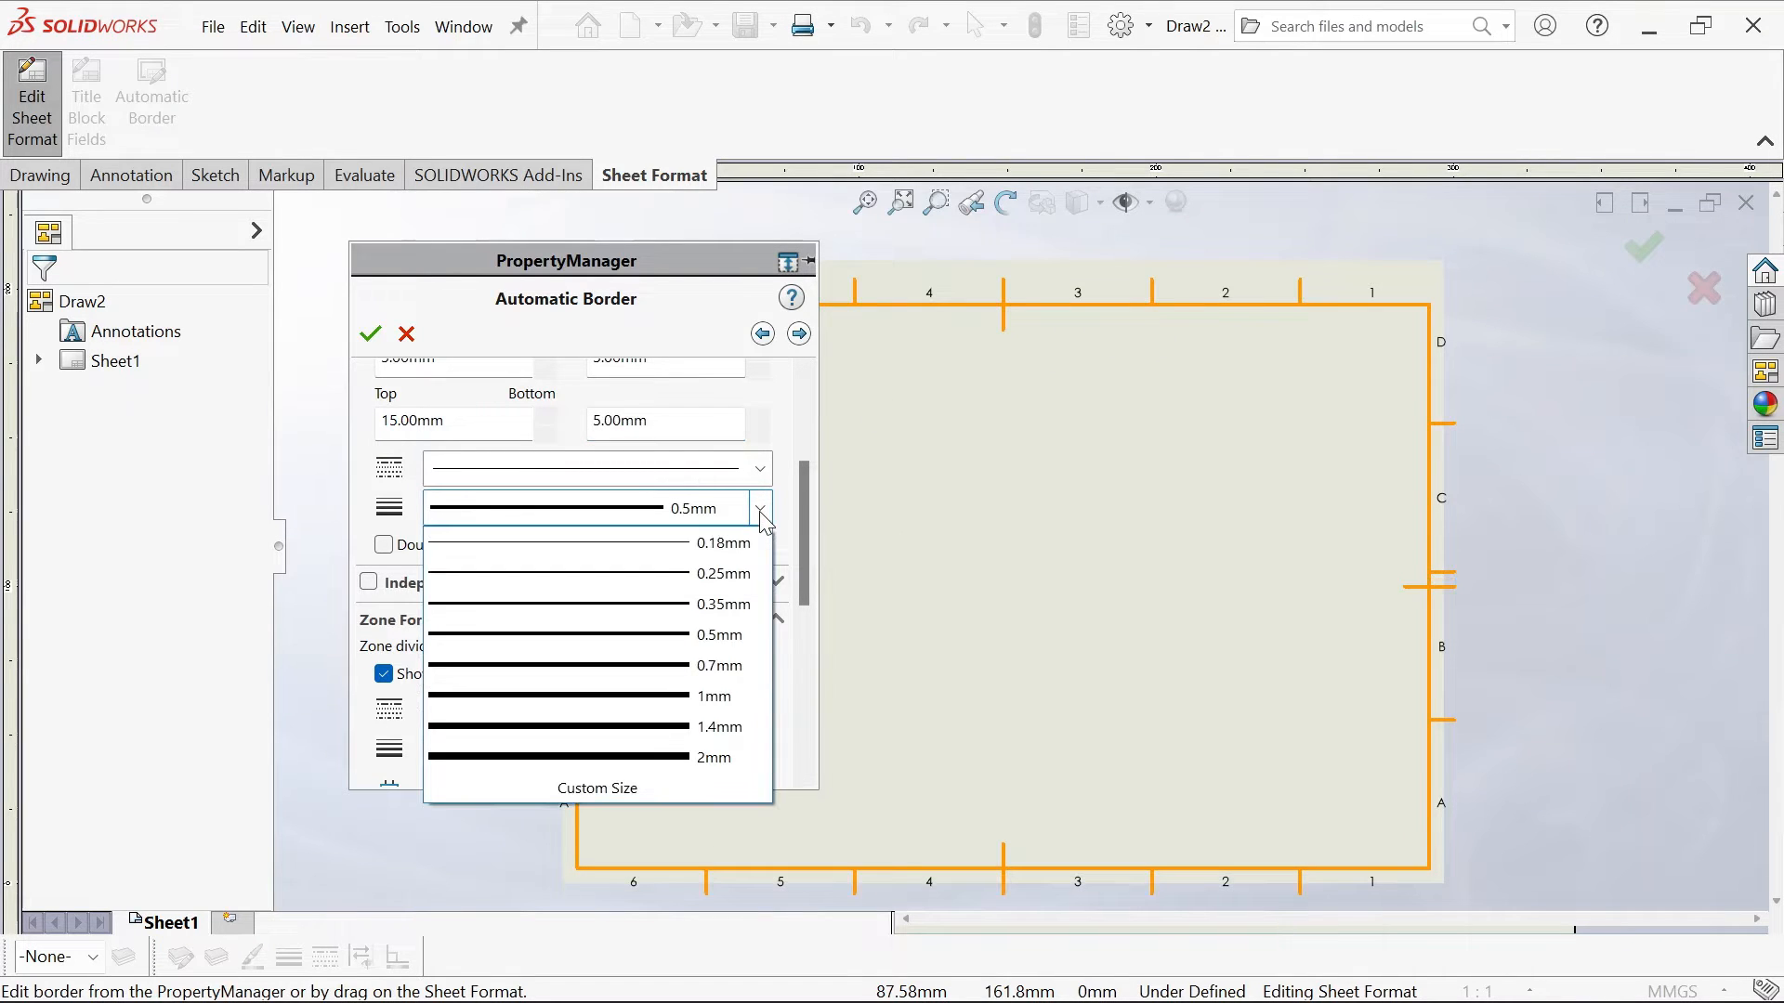
{"action": "left_click", "coordinate": [710, 683]}
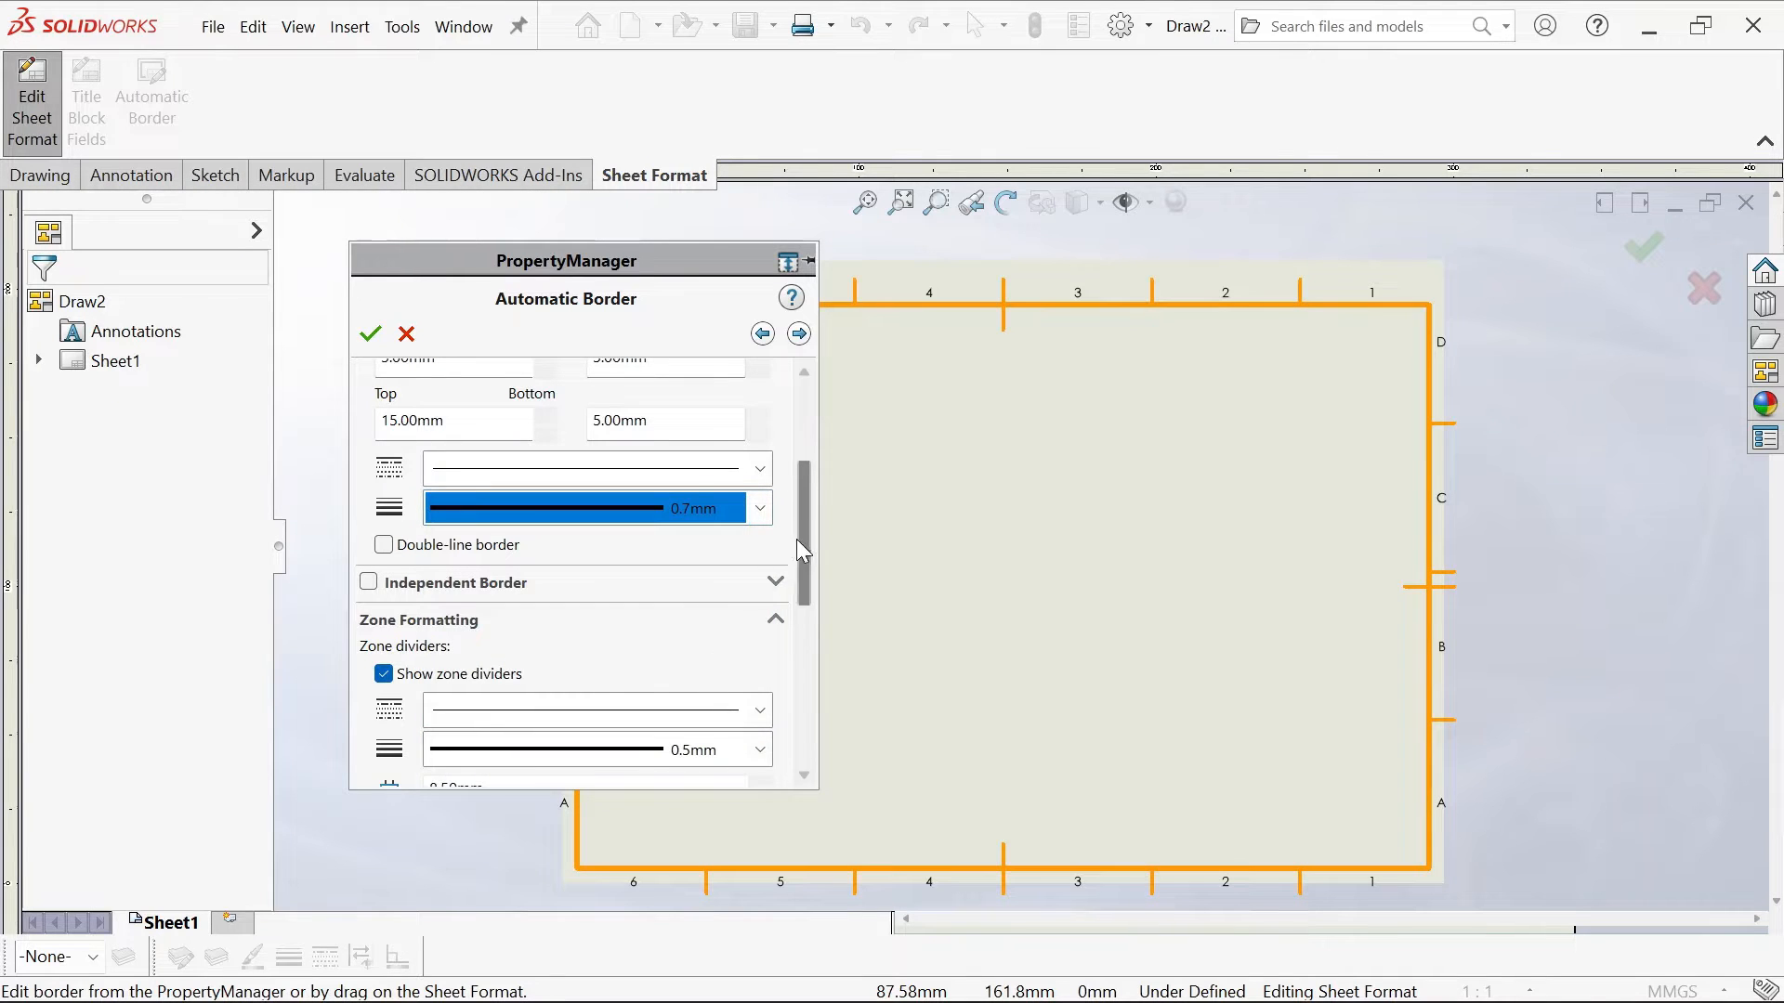
Turn off the zone dividers of the automatic border
{"action": "left_click_drag", "start_coordinate": [795, 539], "coordinate": [805, 649]}
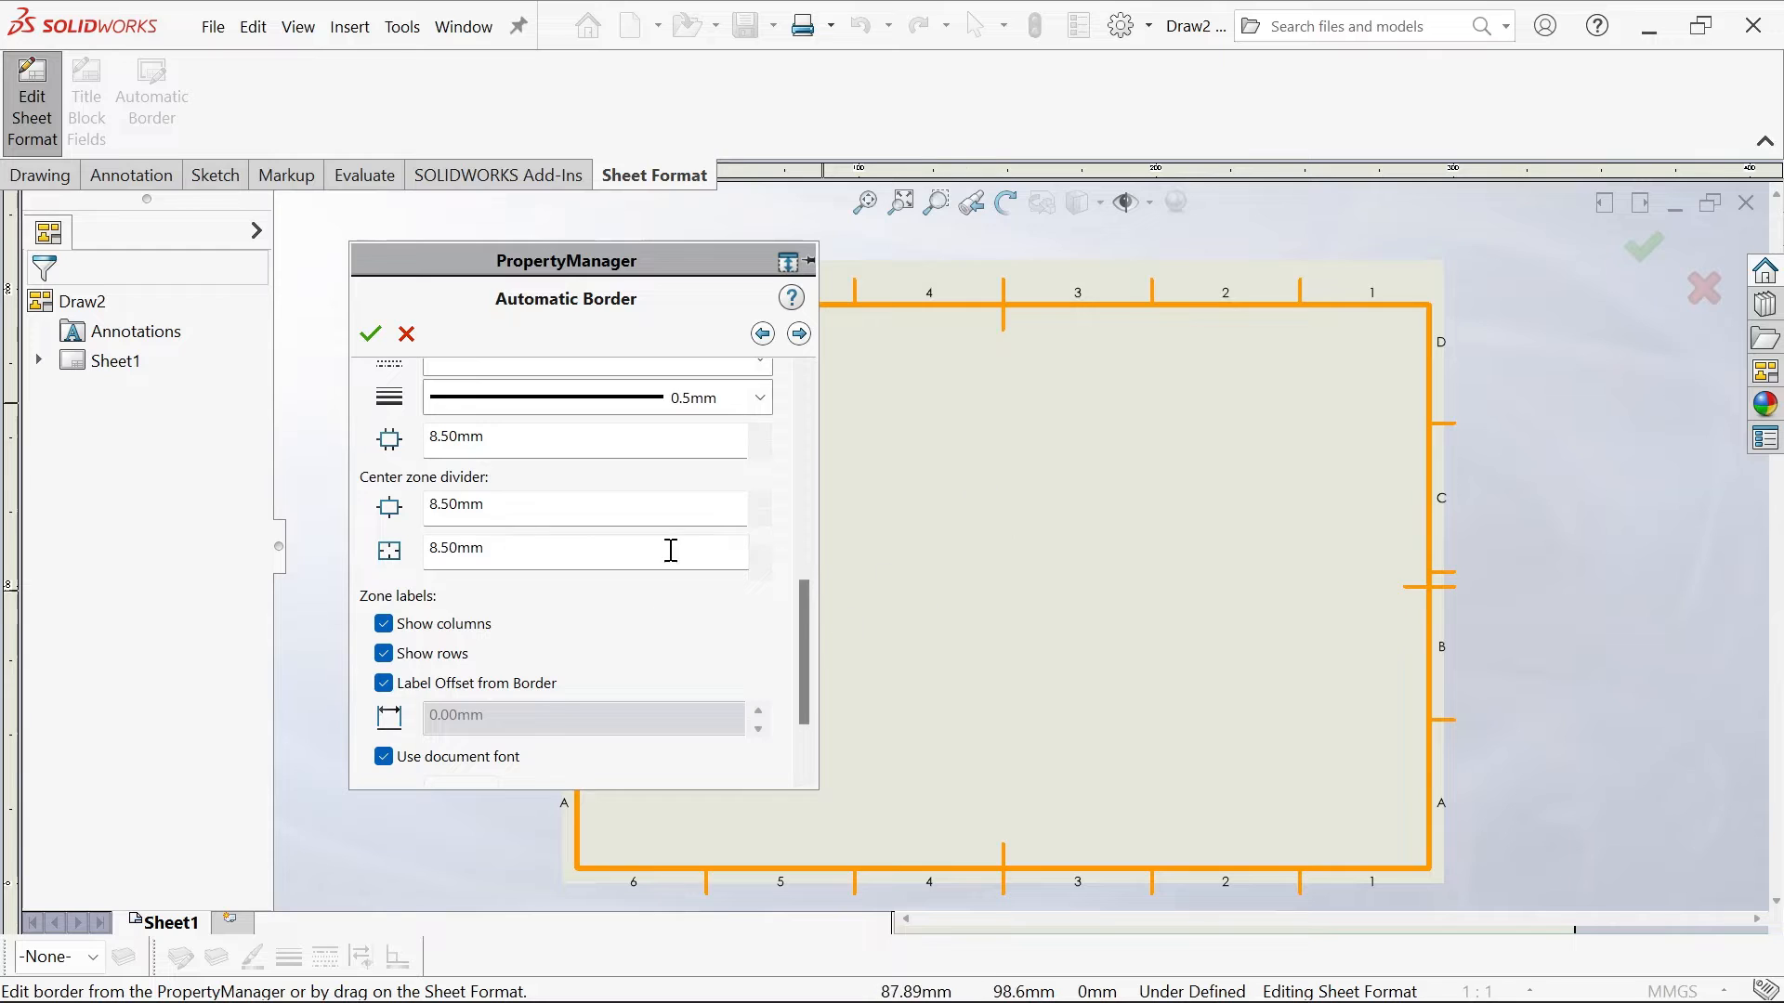
{"action": "left_click_drag", "start_coordinate": [804, 668], "coordinate": [808, 606]}
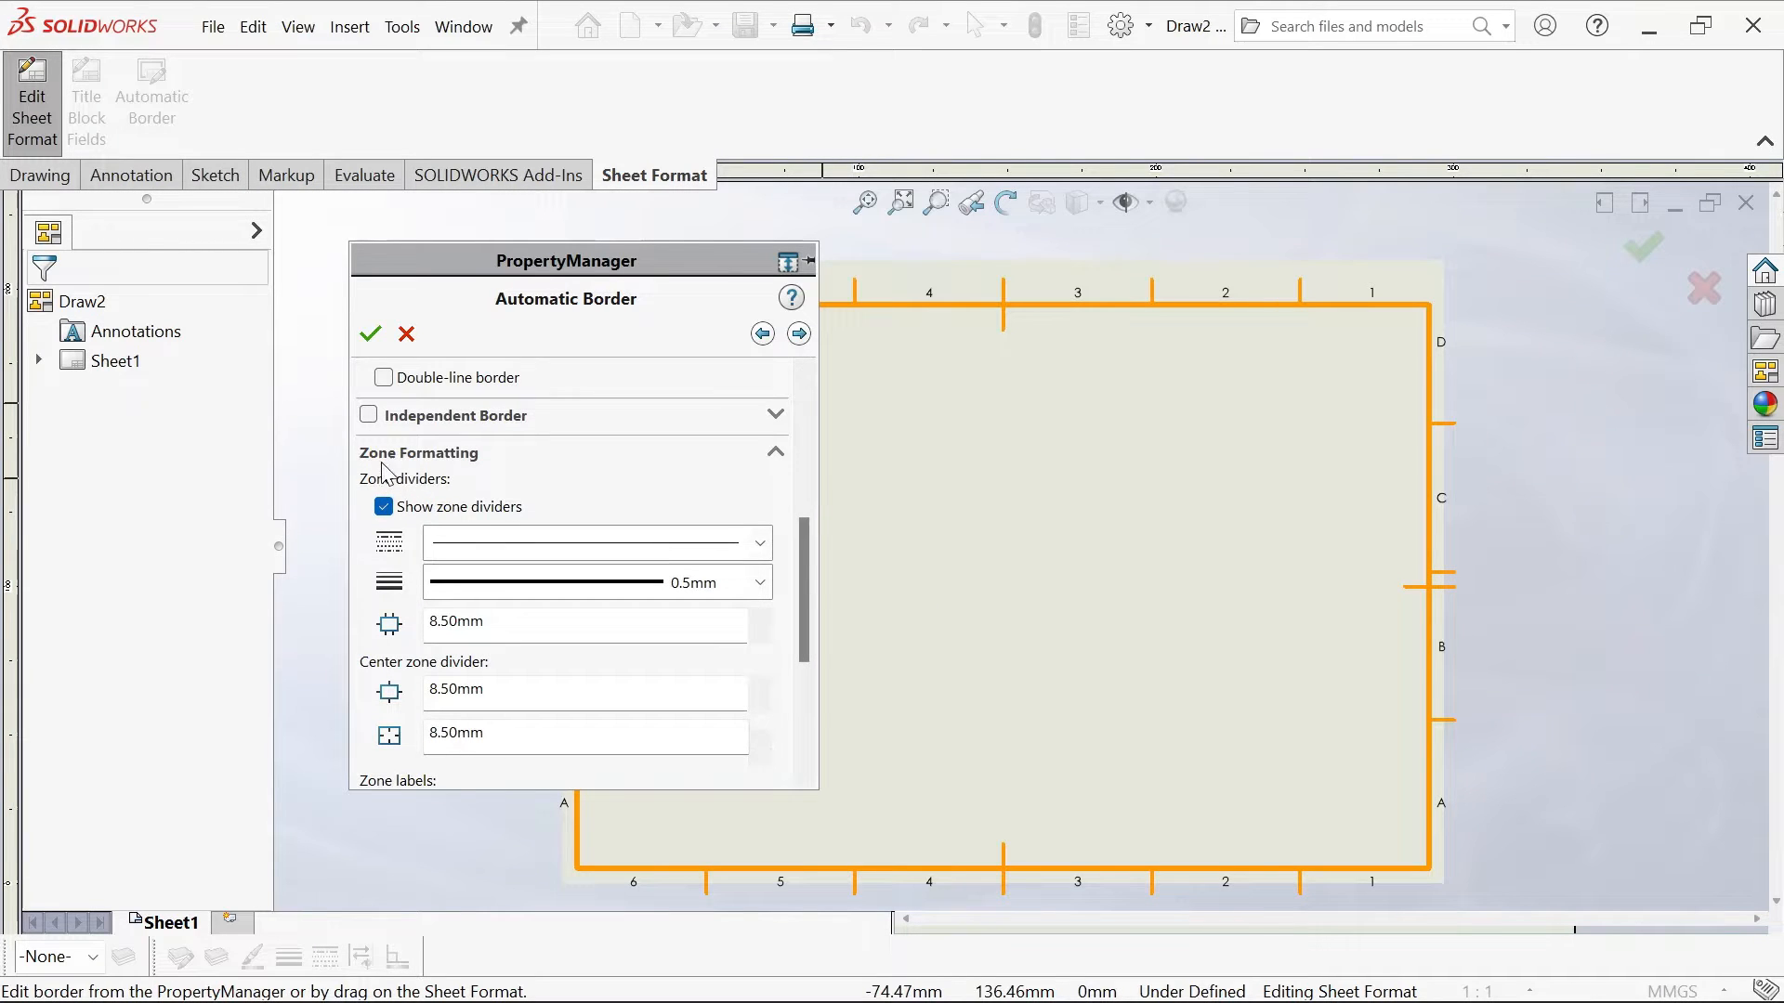
{"action": "left_click", "coordinate": [385, 509]}
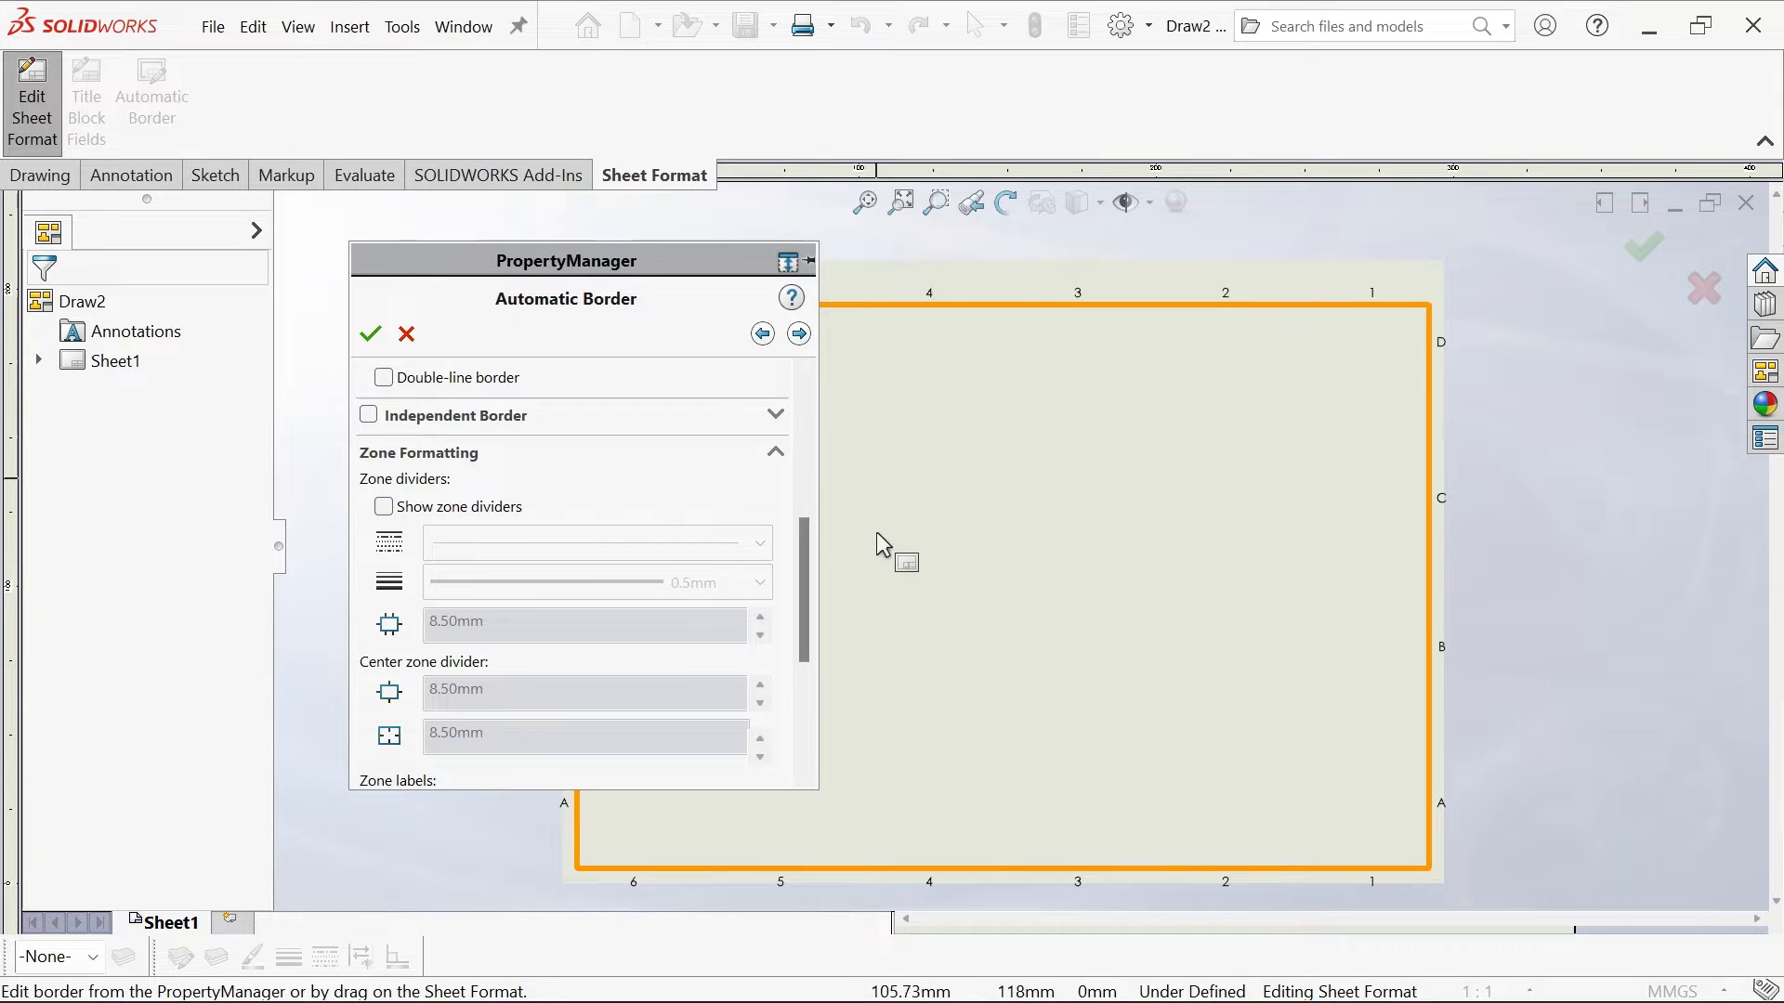
Turn off the column and row zone labels and apply the automatic border
{"action": "left_click_drag", "start_coordinate": [805, 537], "coordinate": [807, 645]}
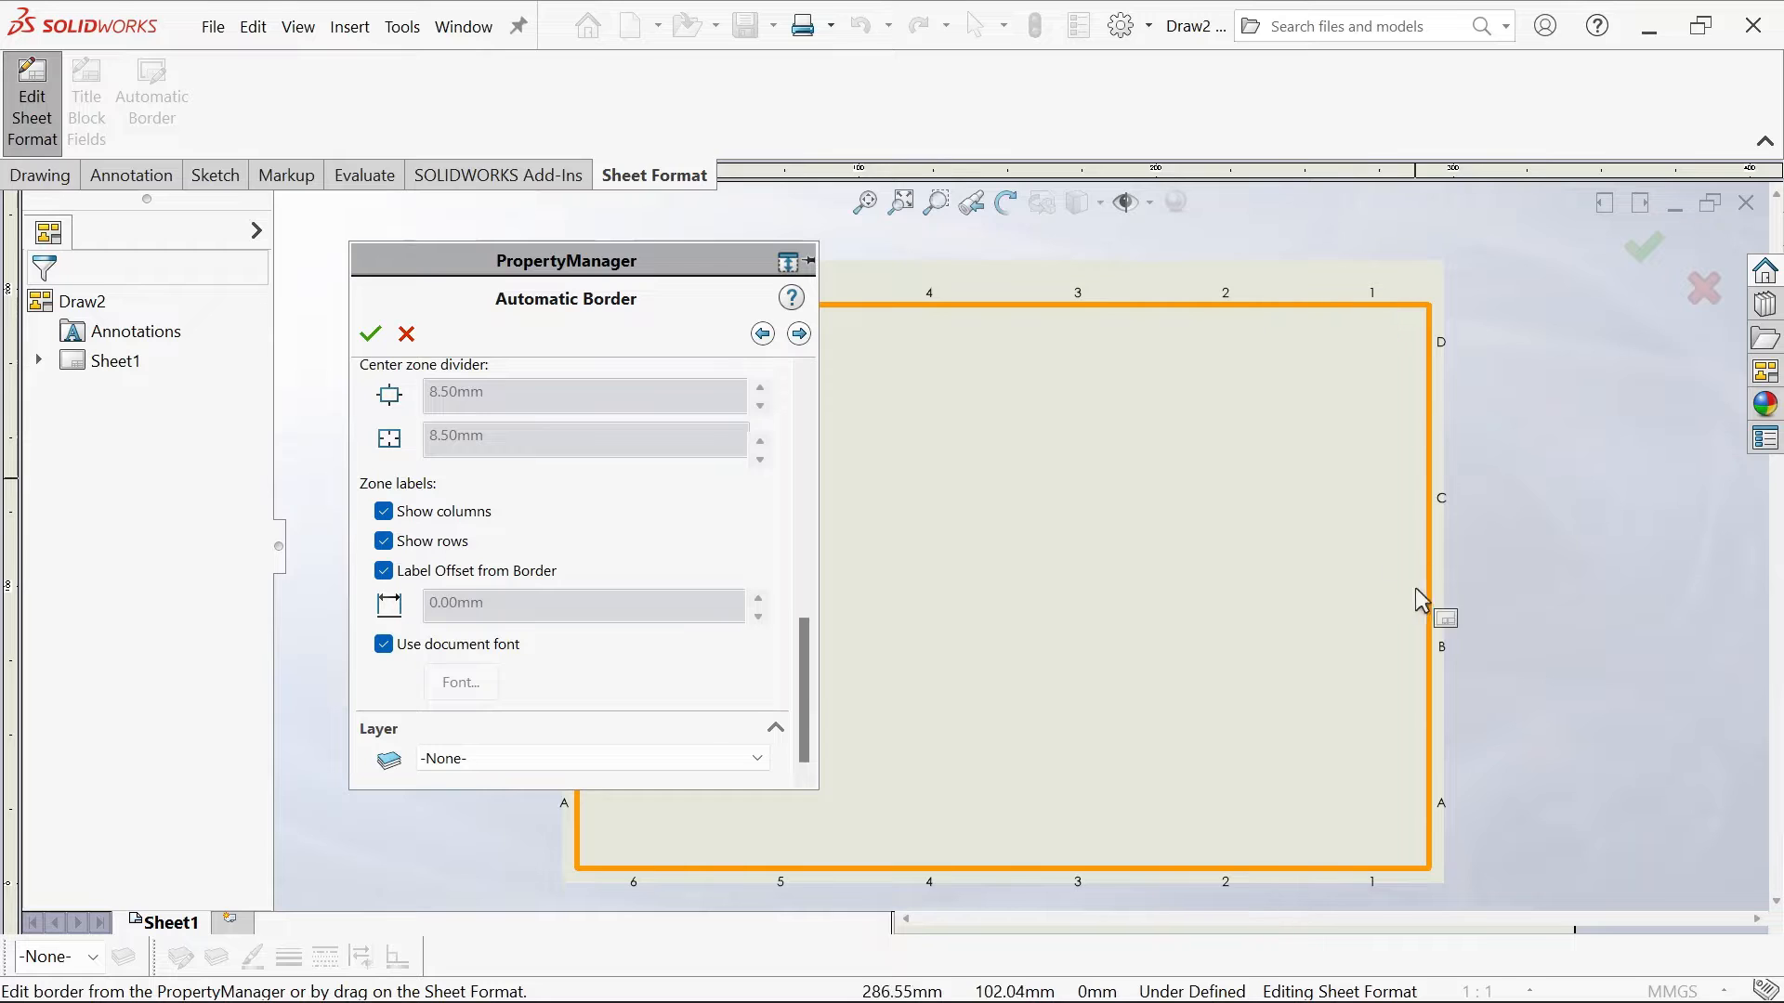
{"action": "left_click", "coordinate": [385, 517]}
{"action": "left_click", "coordinate": [385, 544]}
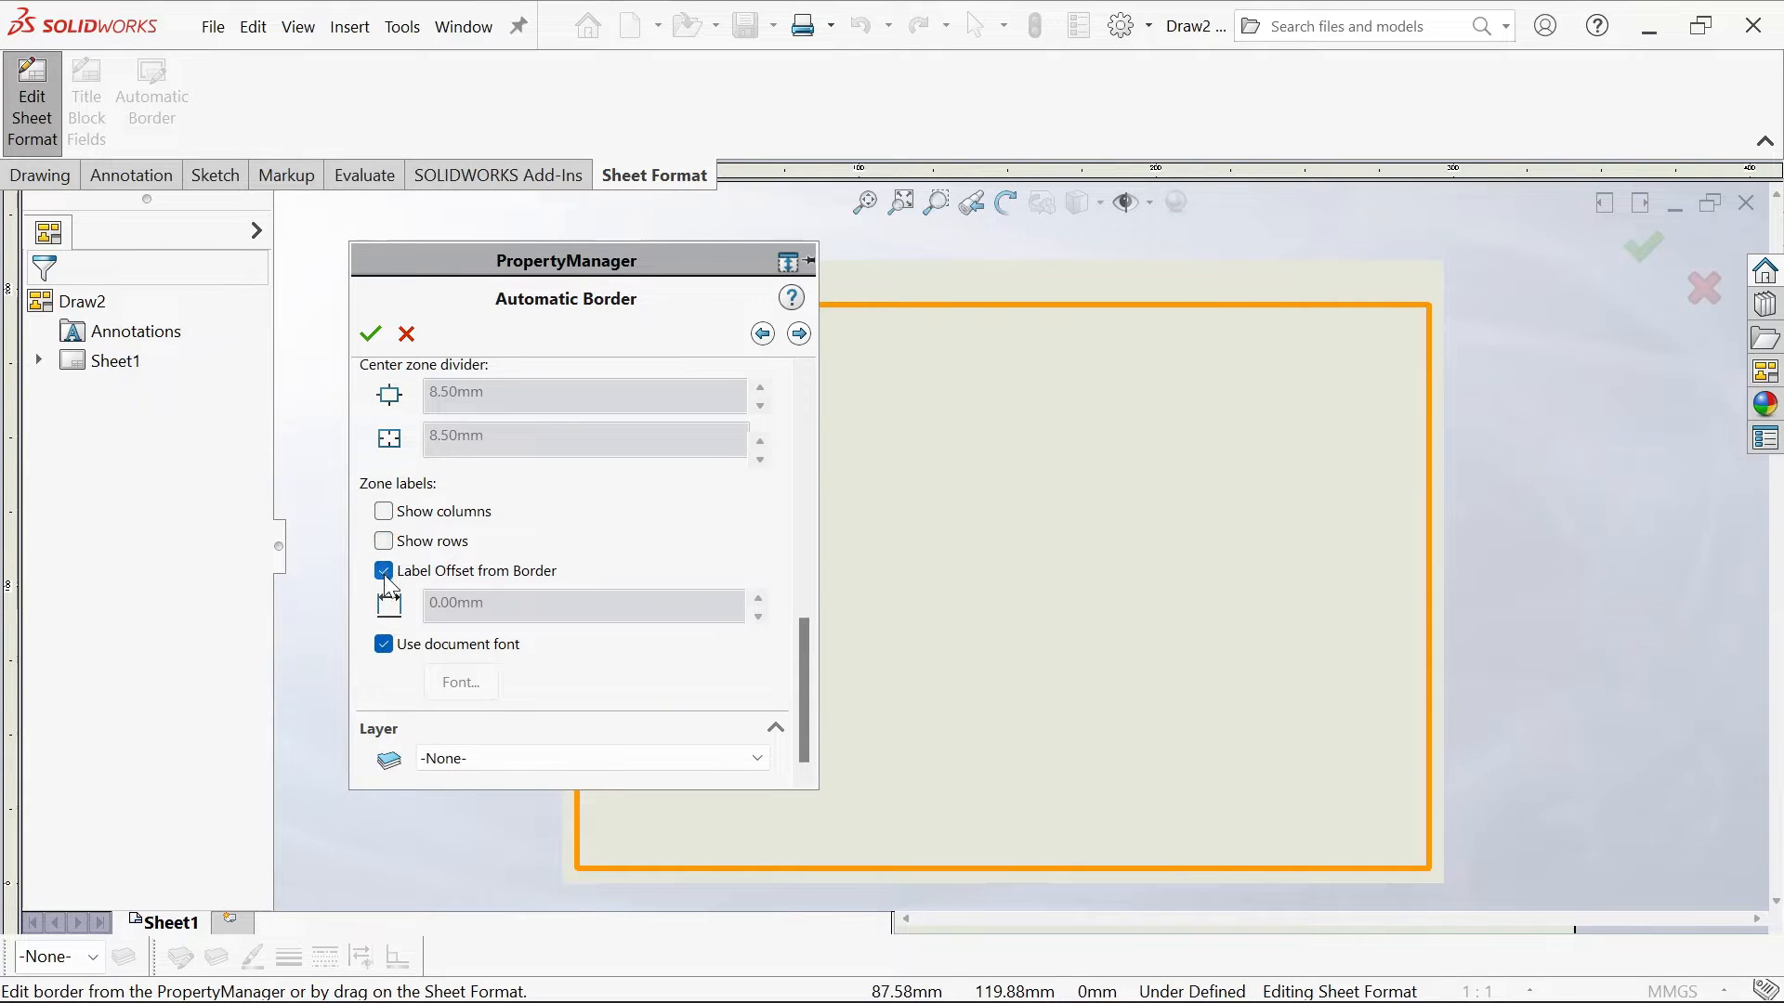
{"action": "left_click", "coordinate": [385, 576]}
{"action": "left_click", "coordinate": [384, 576]}
{"action": "left_click", "coordinate": [372, 335]}
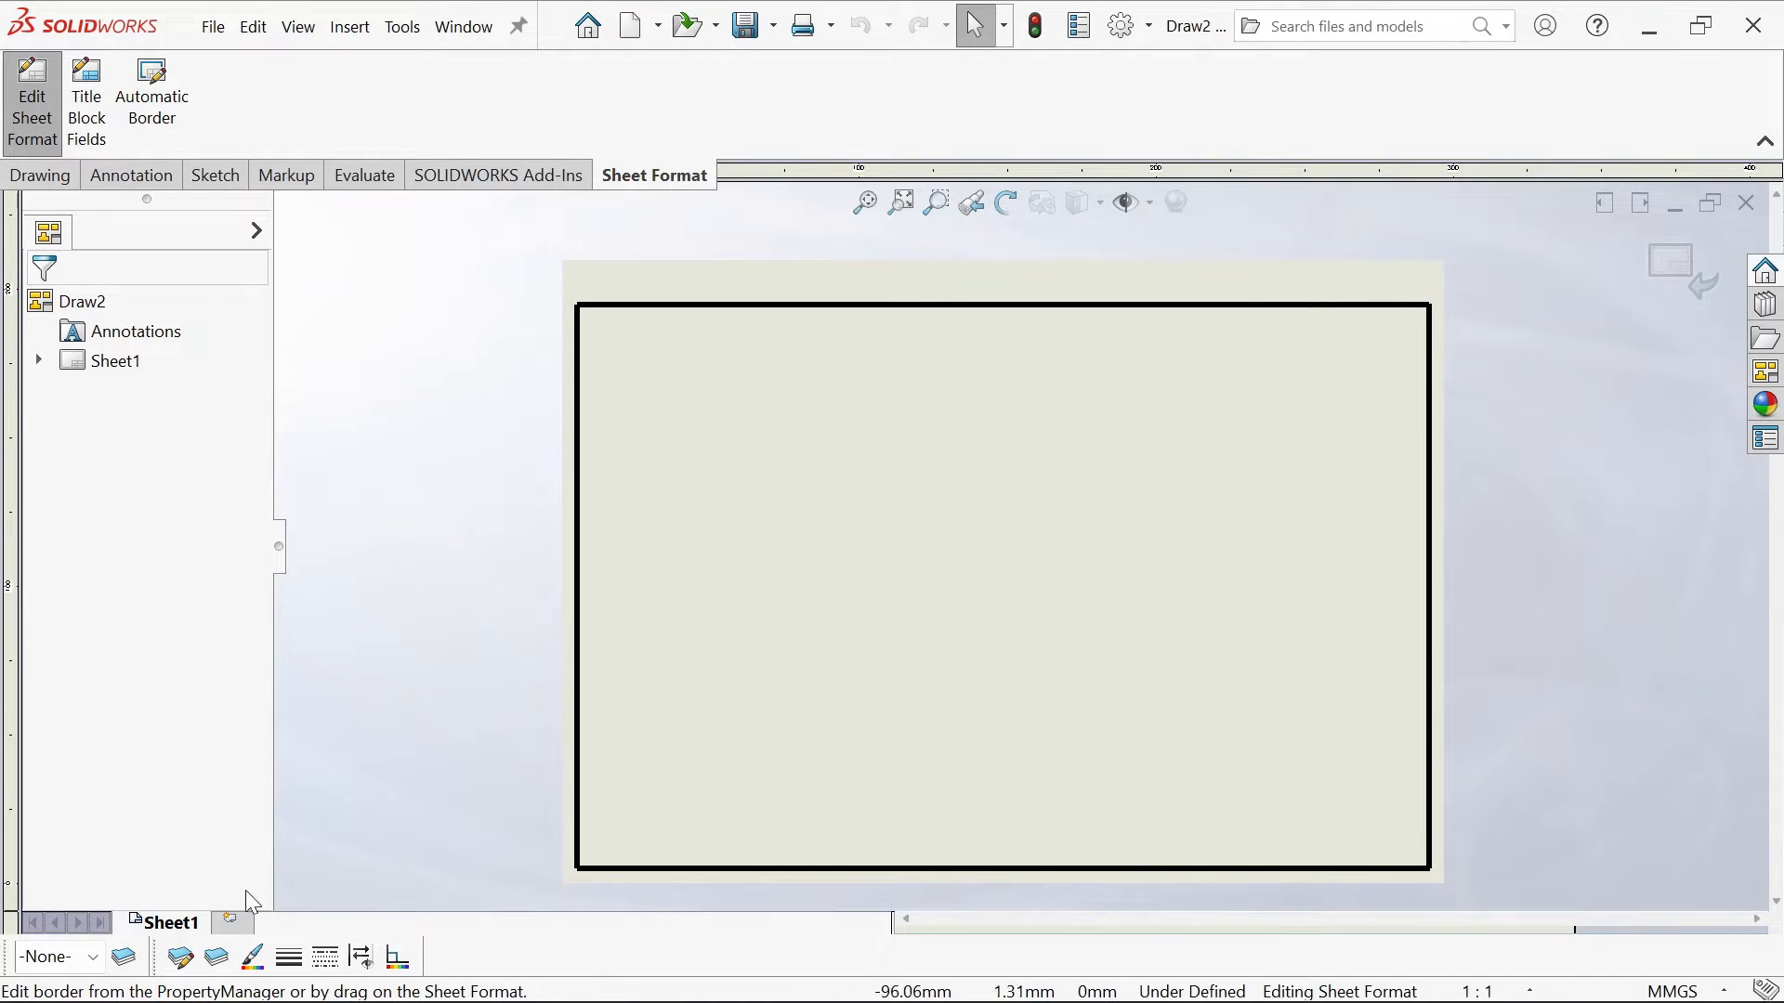
Rename the existing FORMAT layer as Garis Kontinu Tebal in the layer settings
{"action": "left_click", "coordinate": [217, 963]}
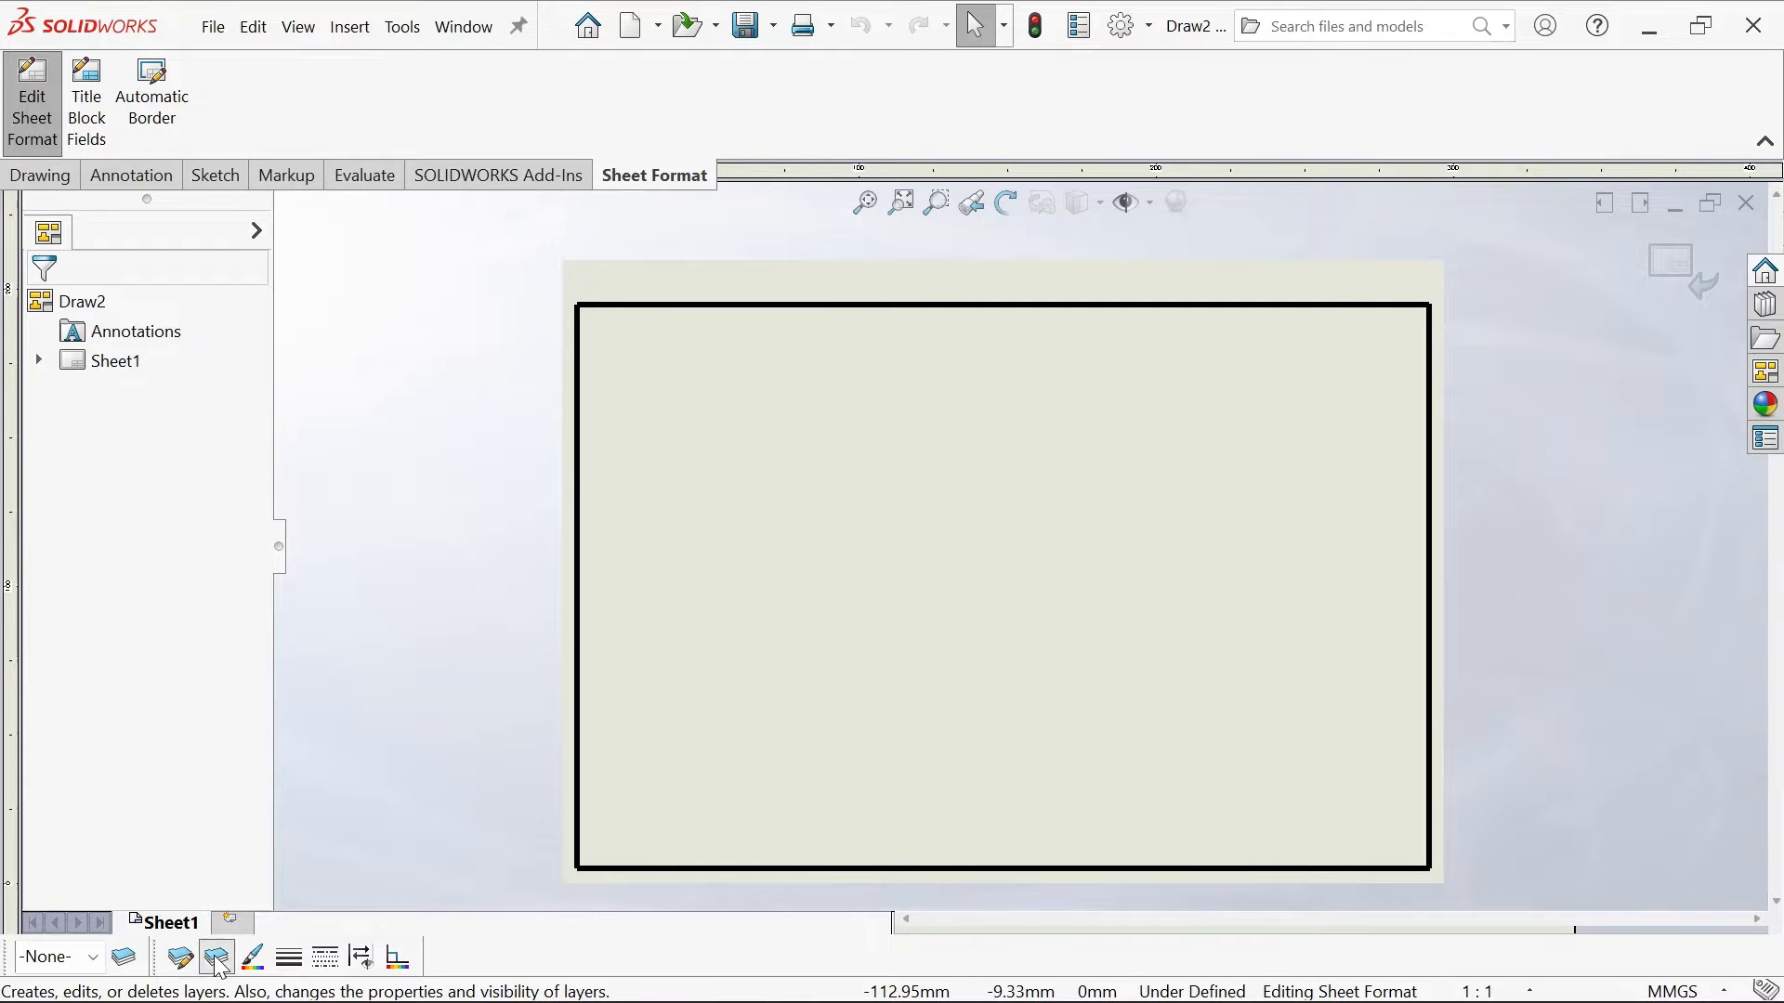
{"action": "left_click_drag", "start_coordinate": [208, 11], "coordinate": [368, 145]}
{"action": "left_click", "coordinate": [295, 228]}
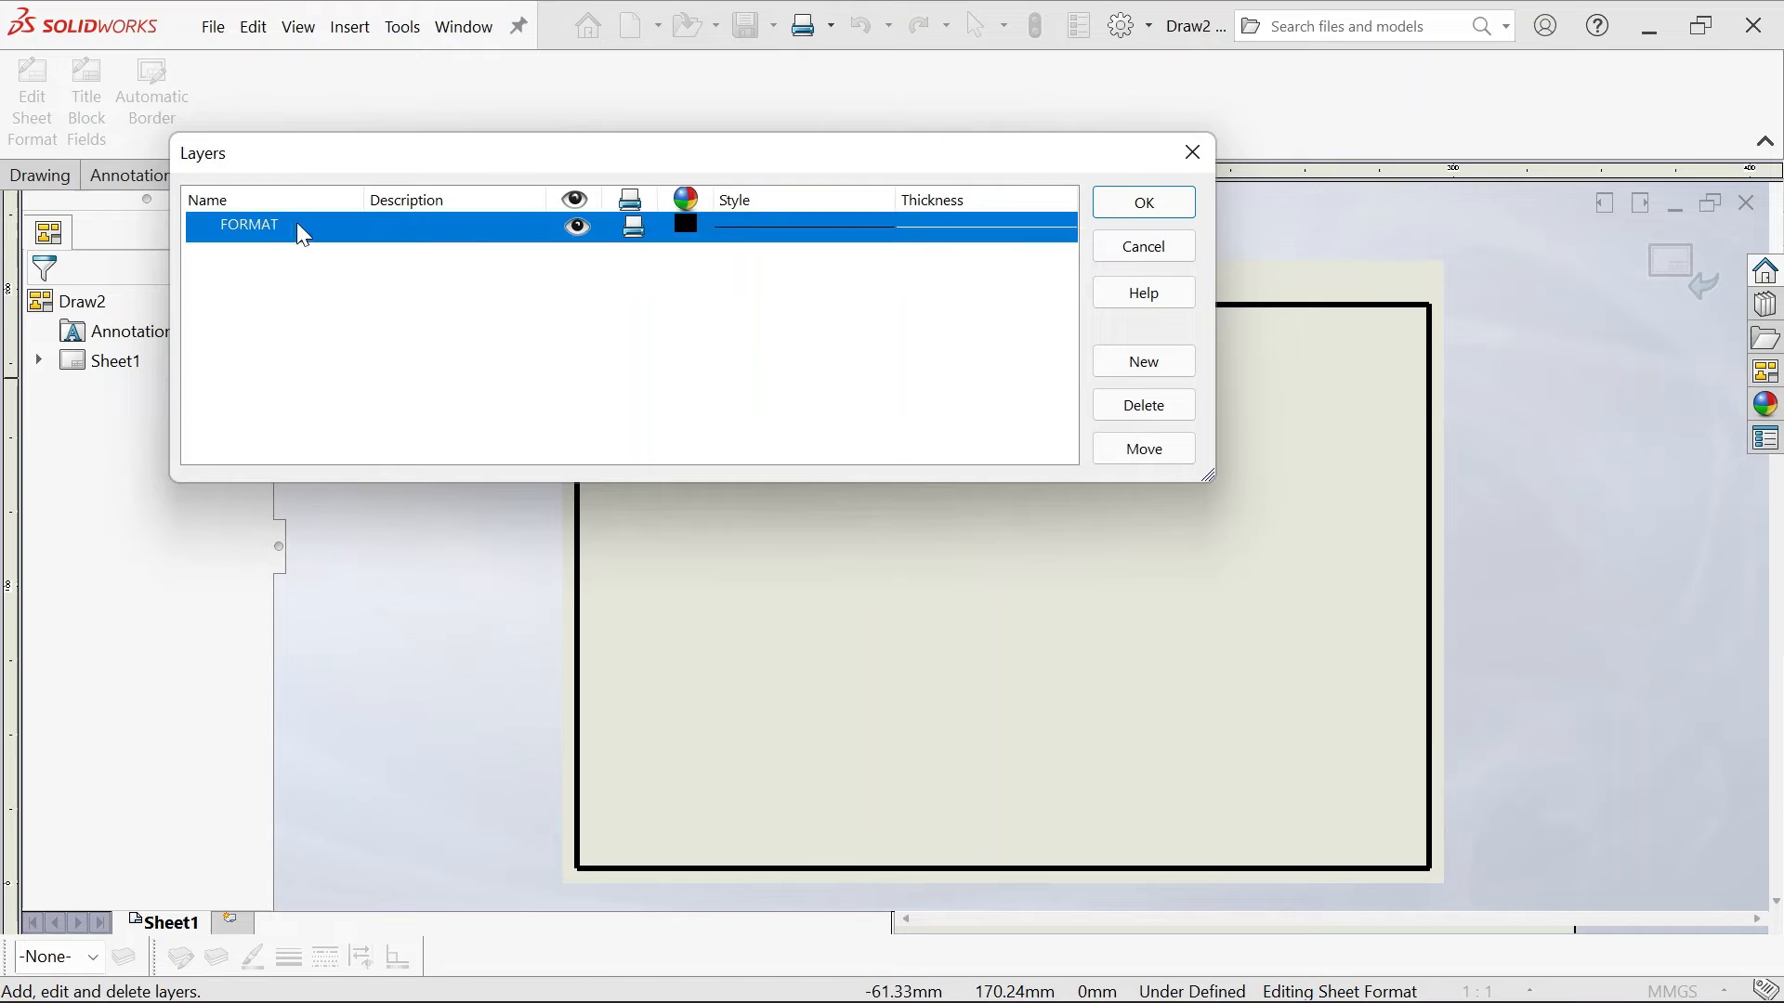
{"action": "left_click", "coordinate": [298, 227]}
{"action": "left_click", "coordinate": [297, 226]}
{"action": "left_click_drag", "start_coordinate": [304, 226], "coordinate": [181, 209]}
{"action": "type", "text": "Garis Kontinu Tebal"}
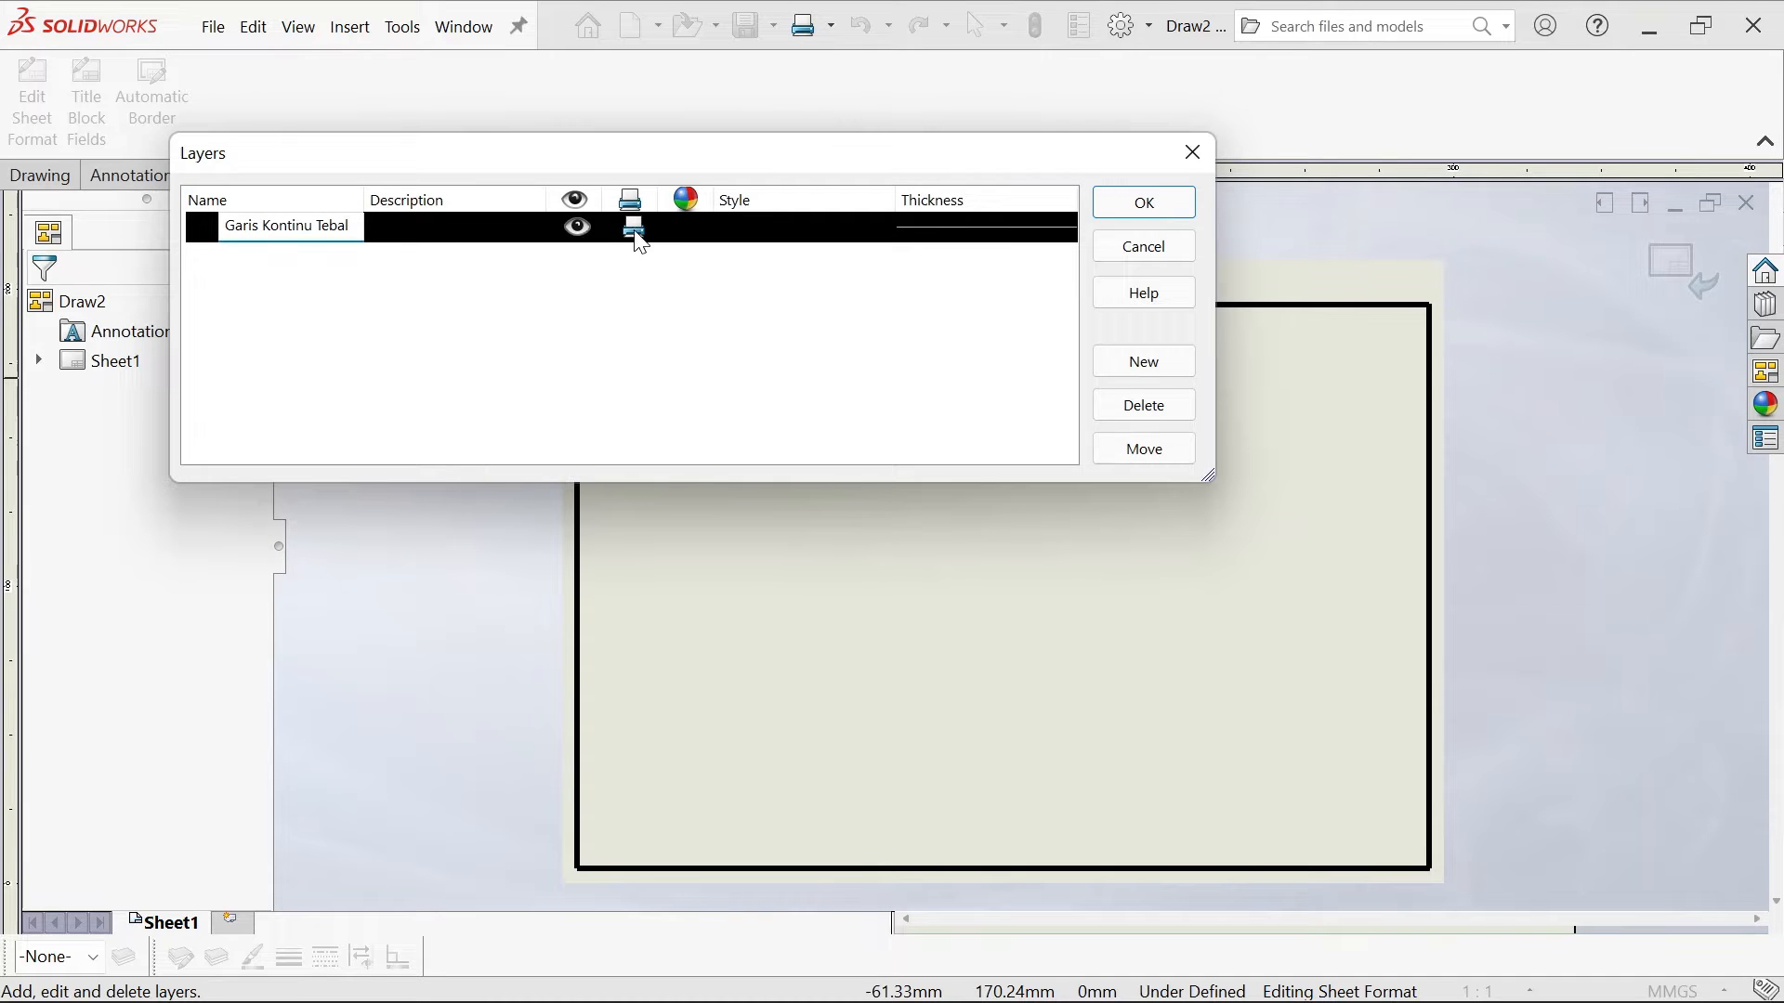
Give the Garis Kontinu Tebal layer a Solid line style and a 0.7 mm thickness
{"action": "left_click", "coordinate": [752, 234]}
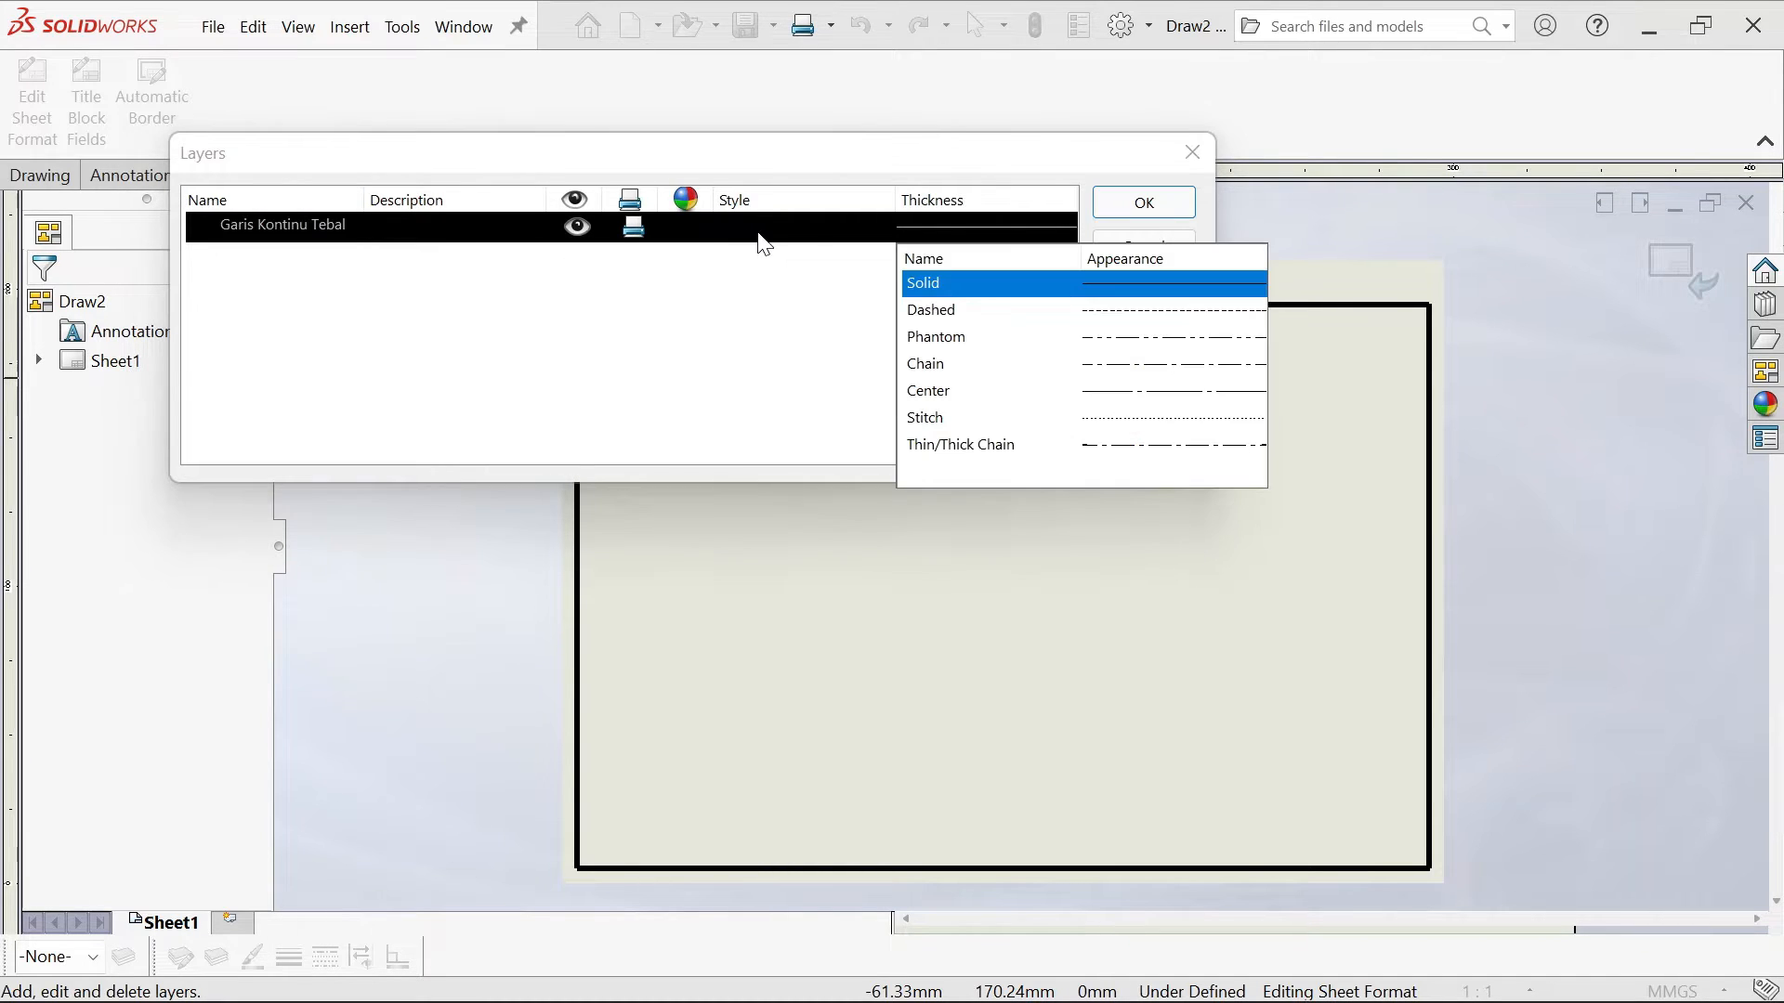
{"action": "left_click", "coordinate": [1029, 290]}
{"action": "left_click", "coordinate": [957, 227]}
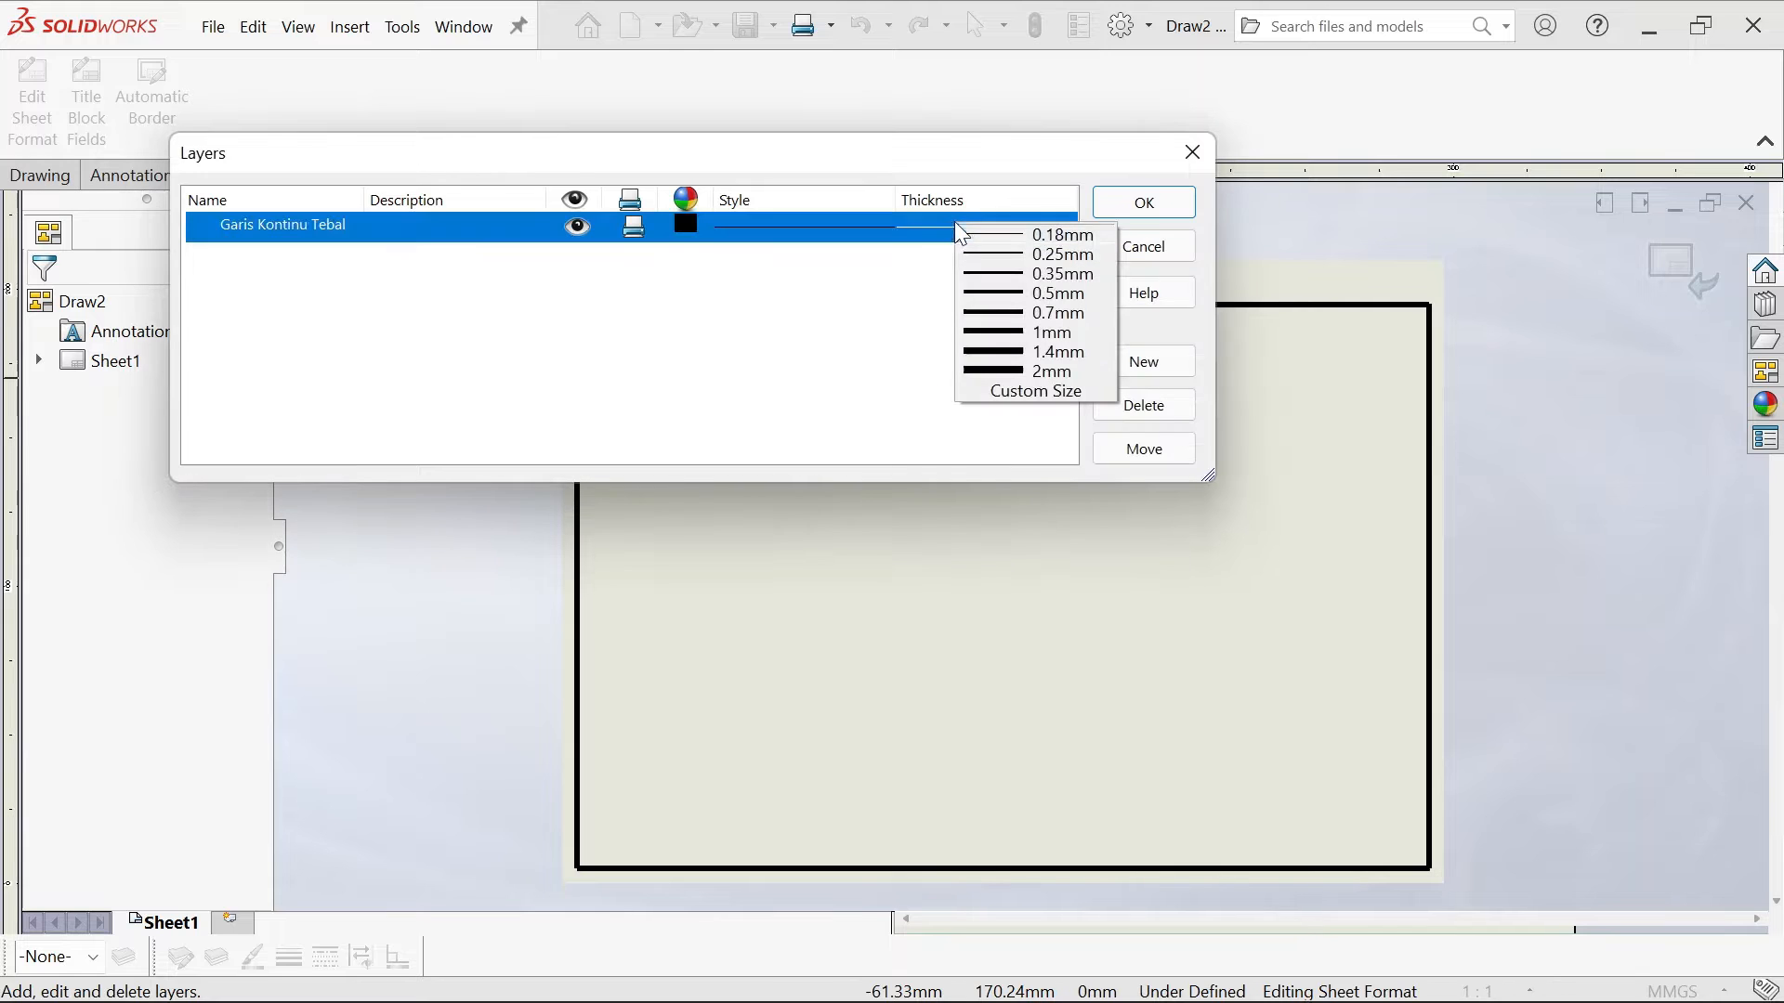
{"action": "left_click", "coordinate": [1017, 315]}
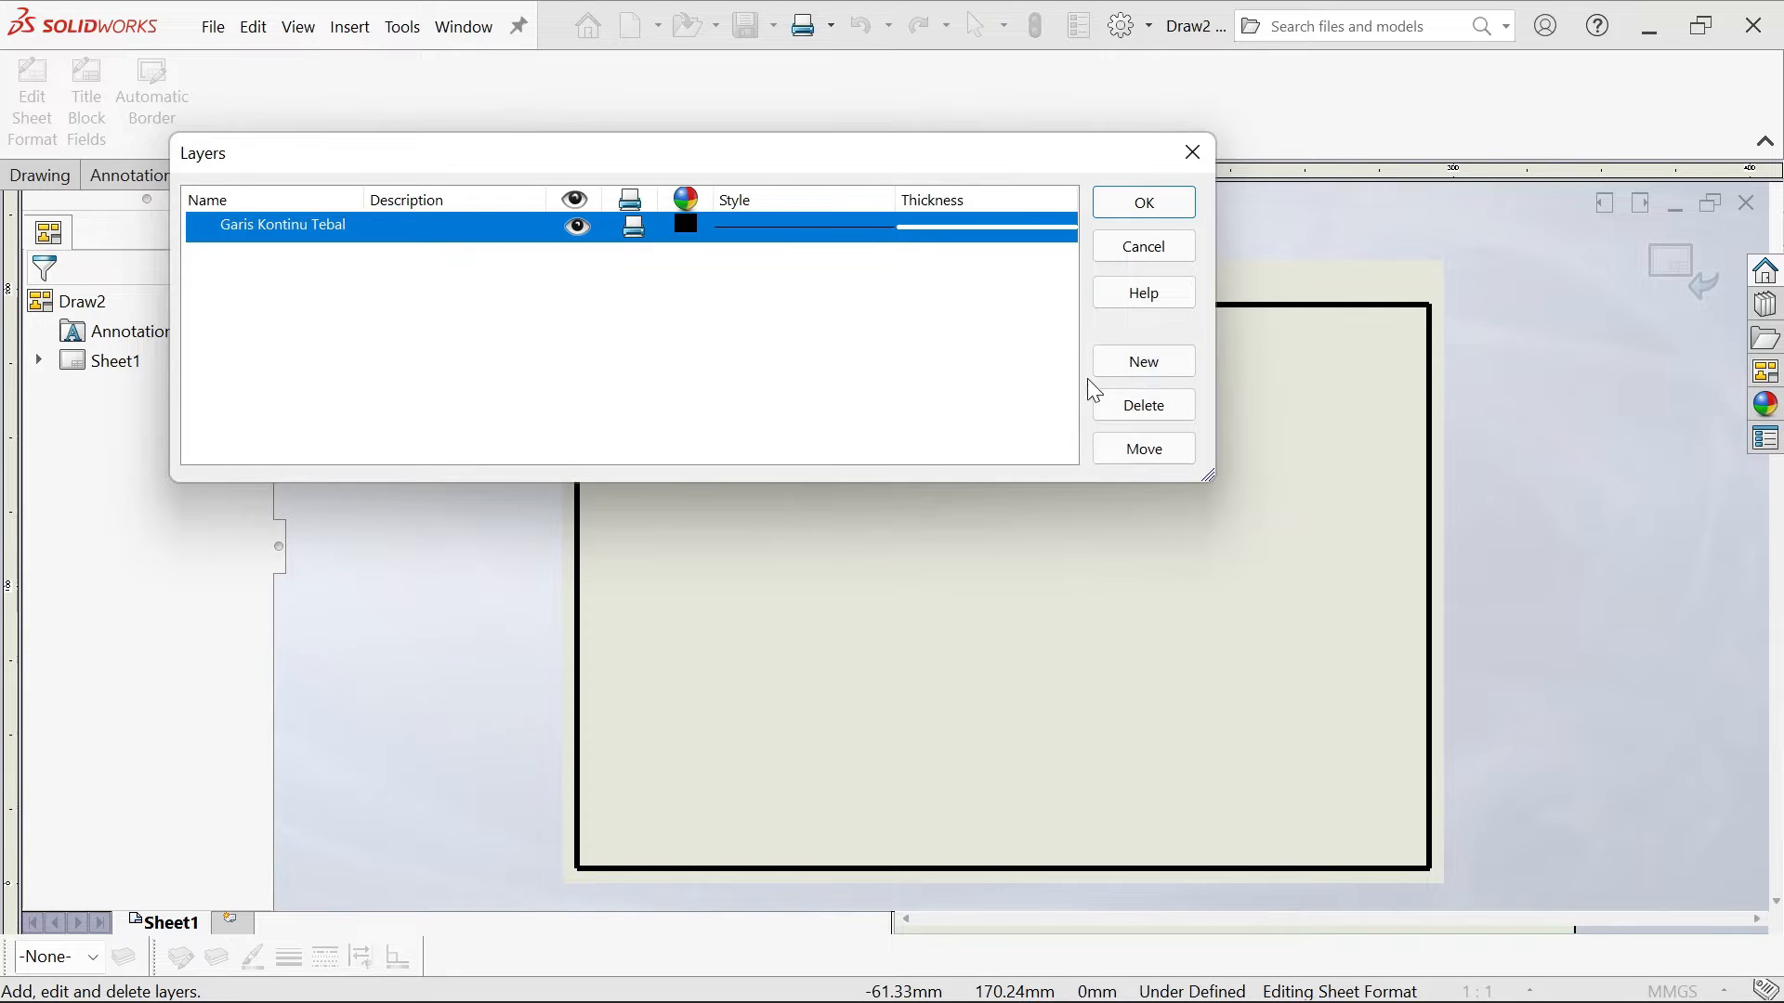
Add a layer named Garis Kontinu Tipis with a Solid style and a thinner line than Garis Kontinu Tebal, and accept the layers
{"action": "left_click", "coordinate": [1145, 362]}
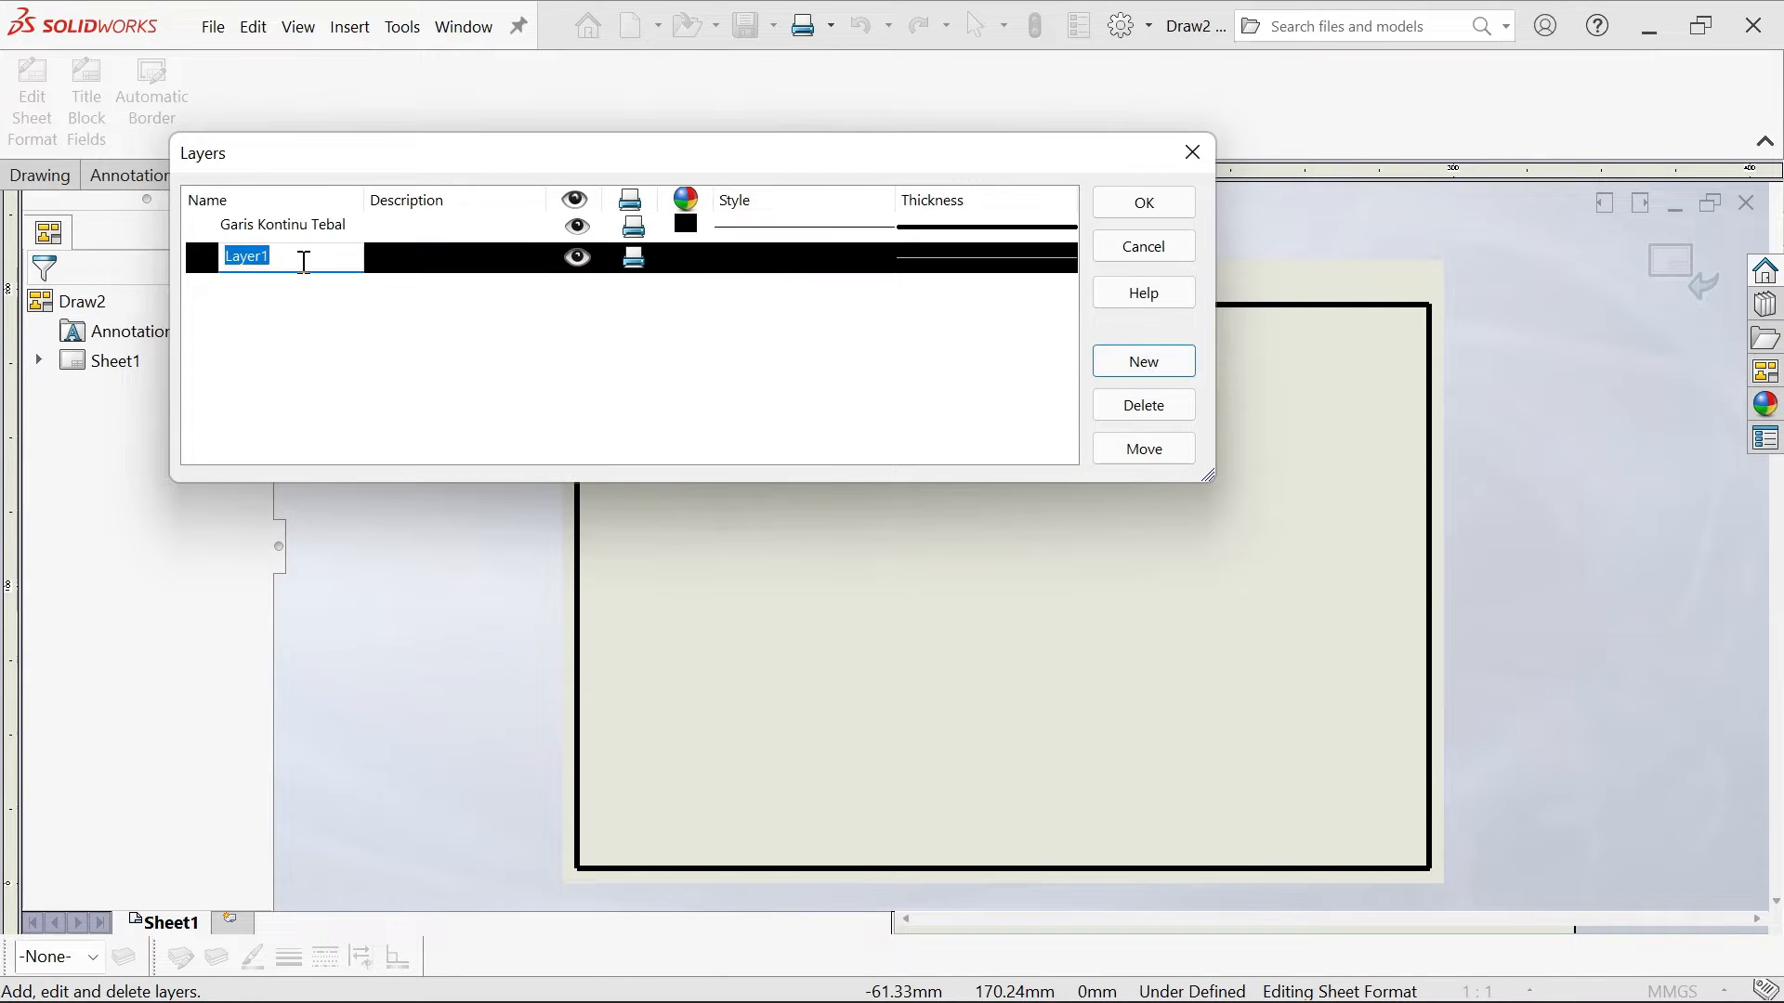
{"action": "type", "text": "Garis Kontinu Tipis"}
{"action": "left_click", "coordinate": [771, 265]}
{"action": "left_click", "coordinate": [941, 327]}
{"action": "left_click", "coordinate": [935, 268]}
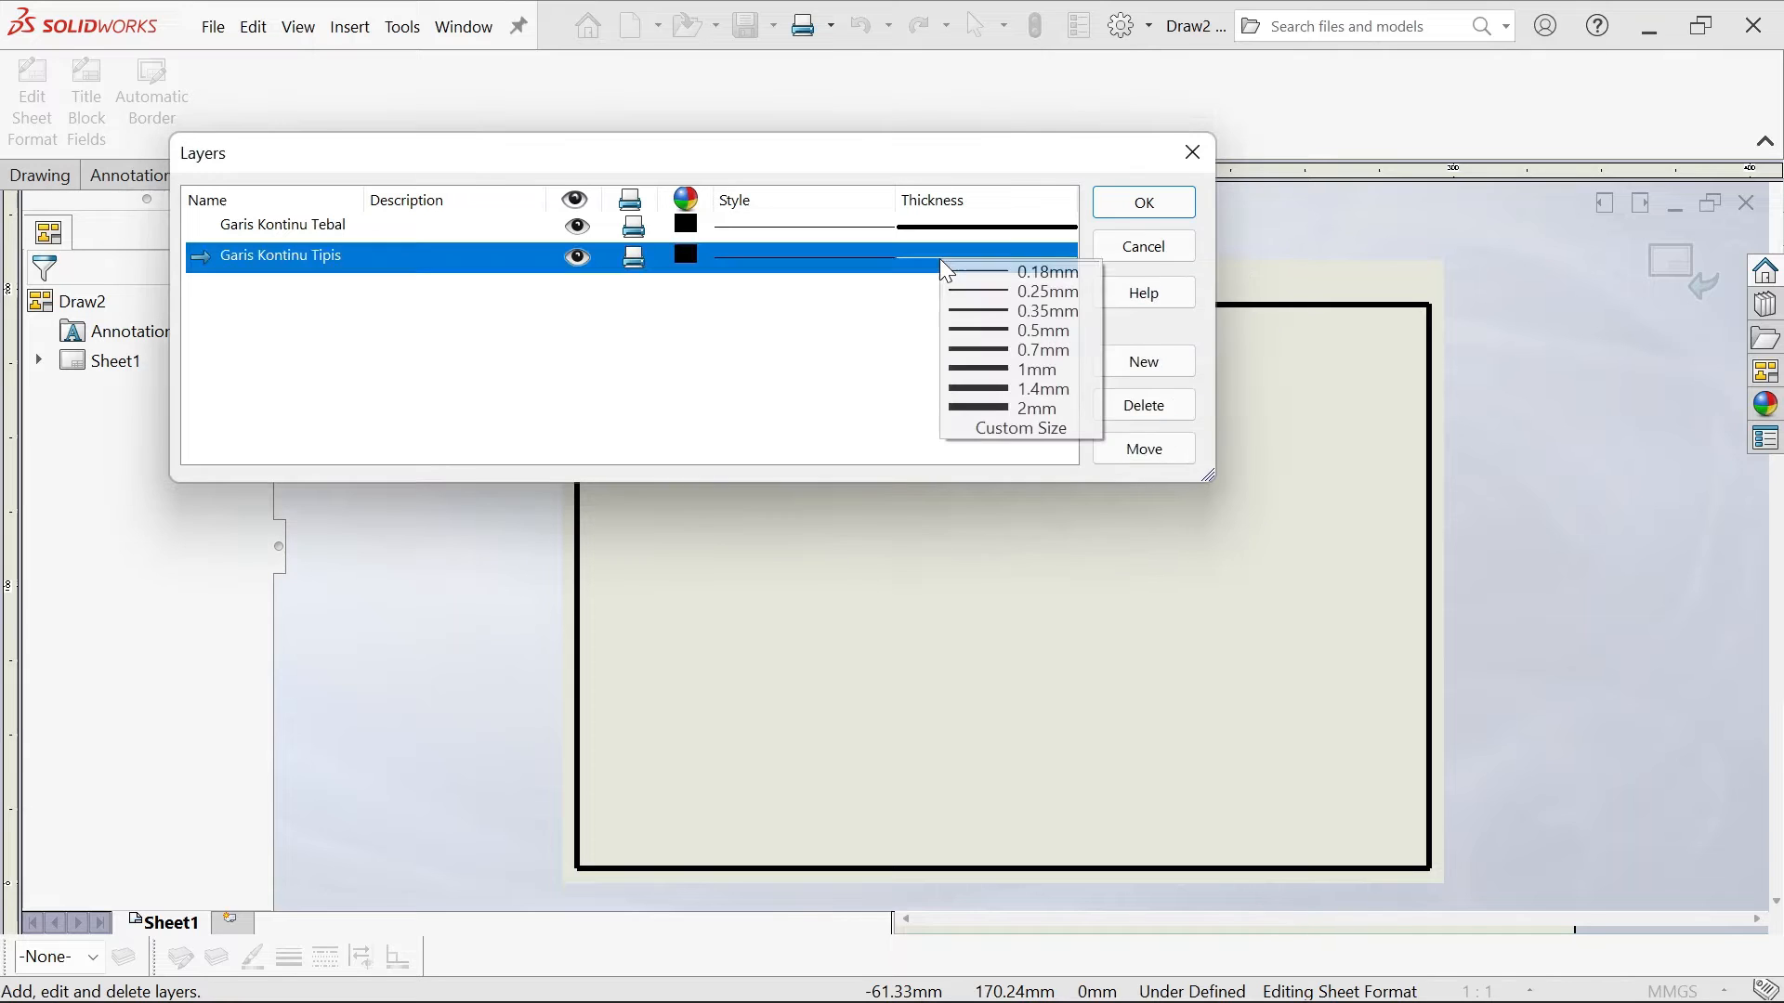
{"action": "left_click", "coordinate": [1014, 320]}
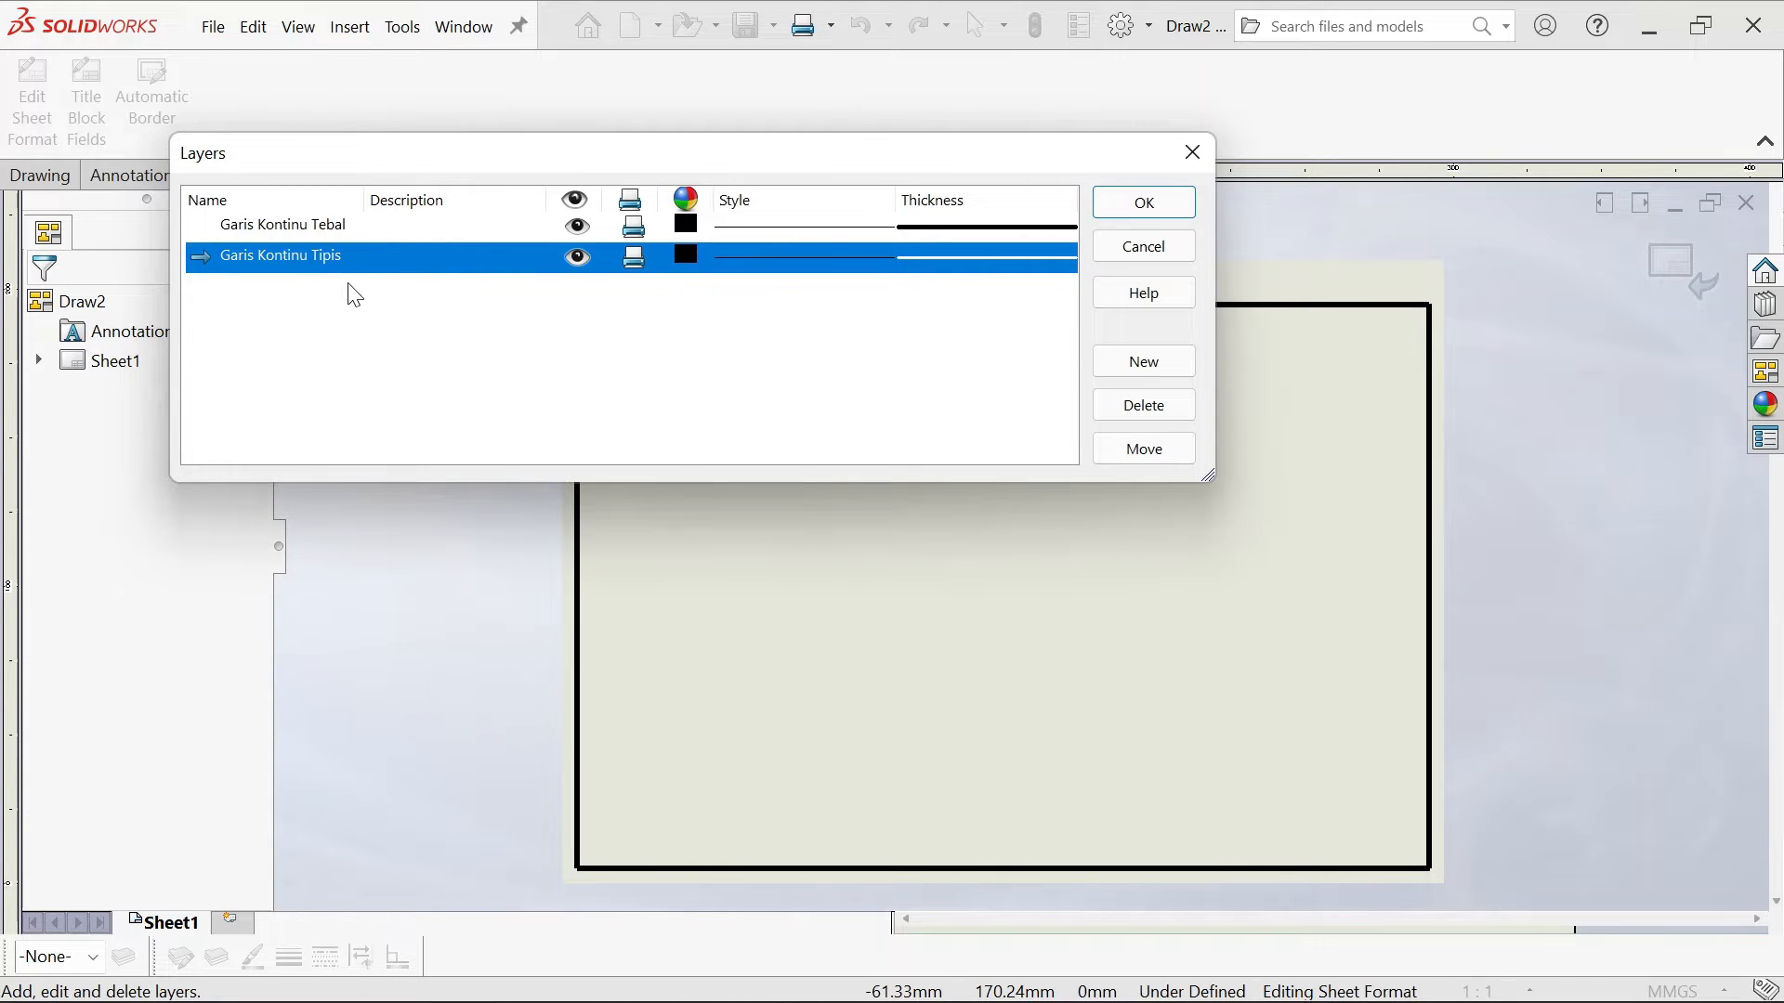
{"action": "left_click", "coordinate": [1146, 205]}
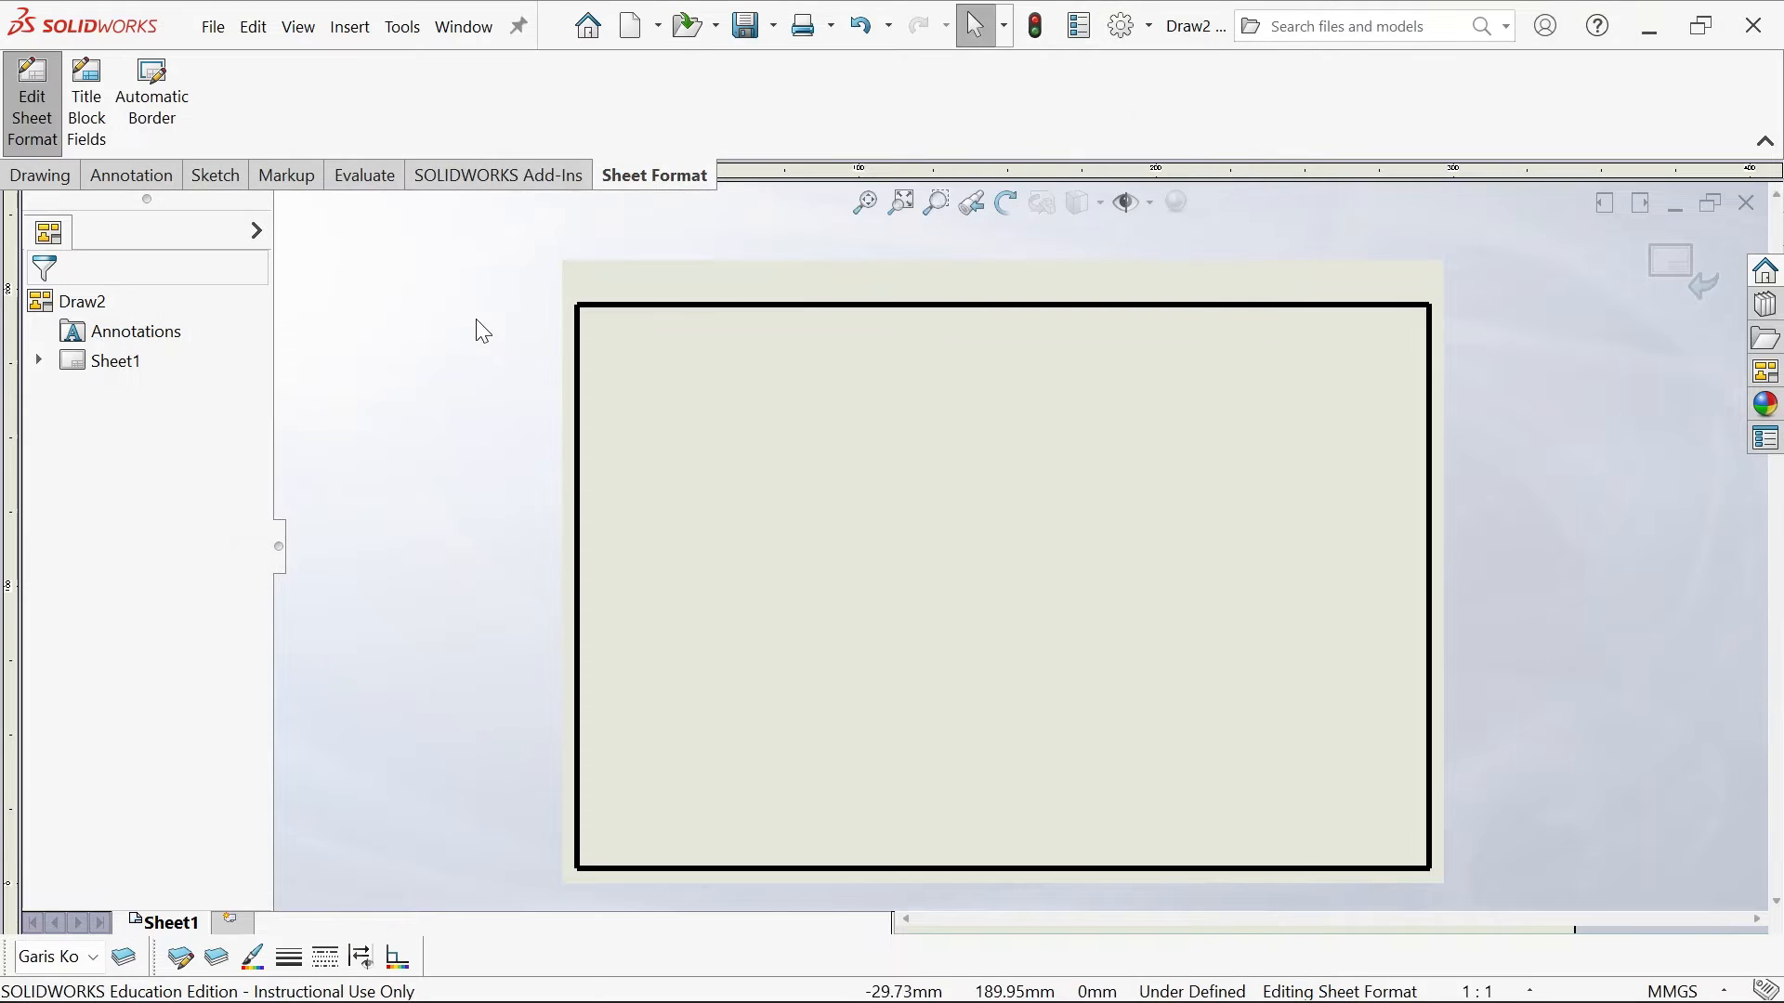
Make Garis Kontinu Tipis the current drawing layer
{"action": "left_click", "coordinate": [95, 958]}
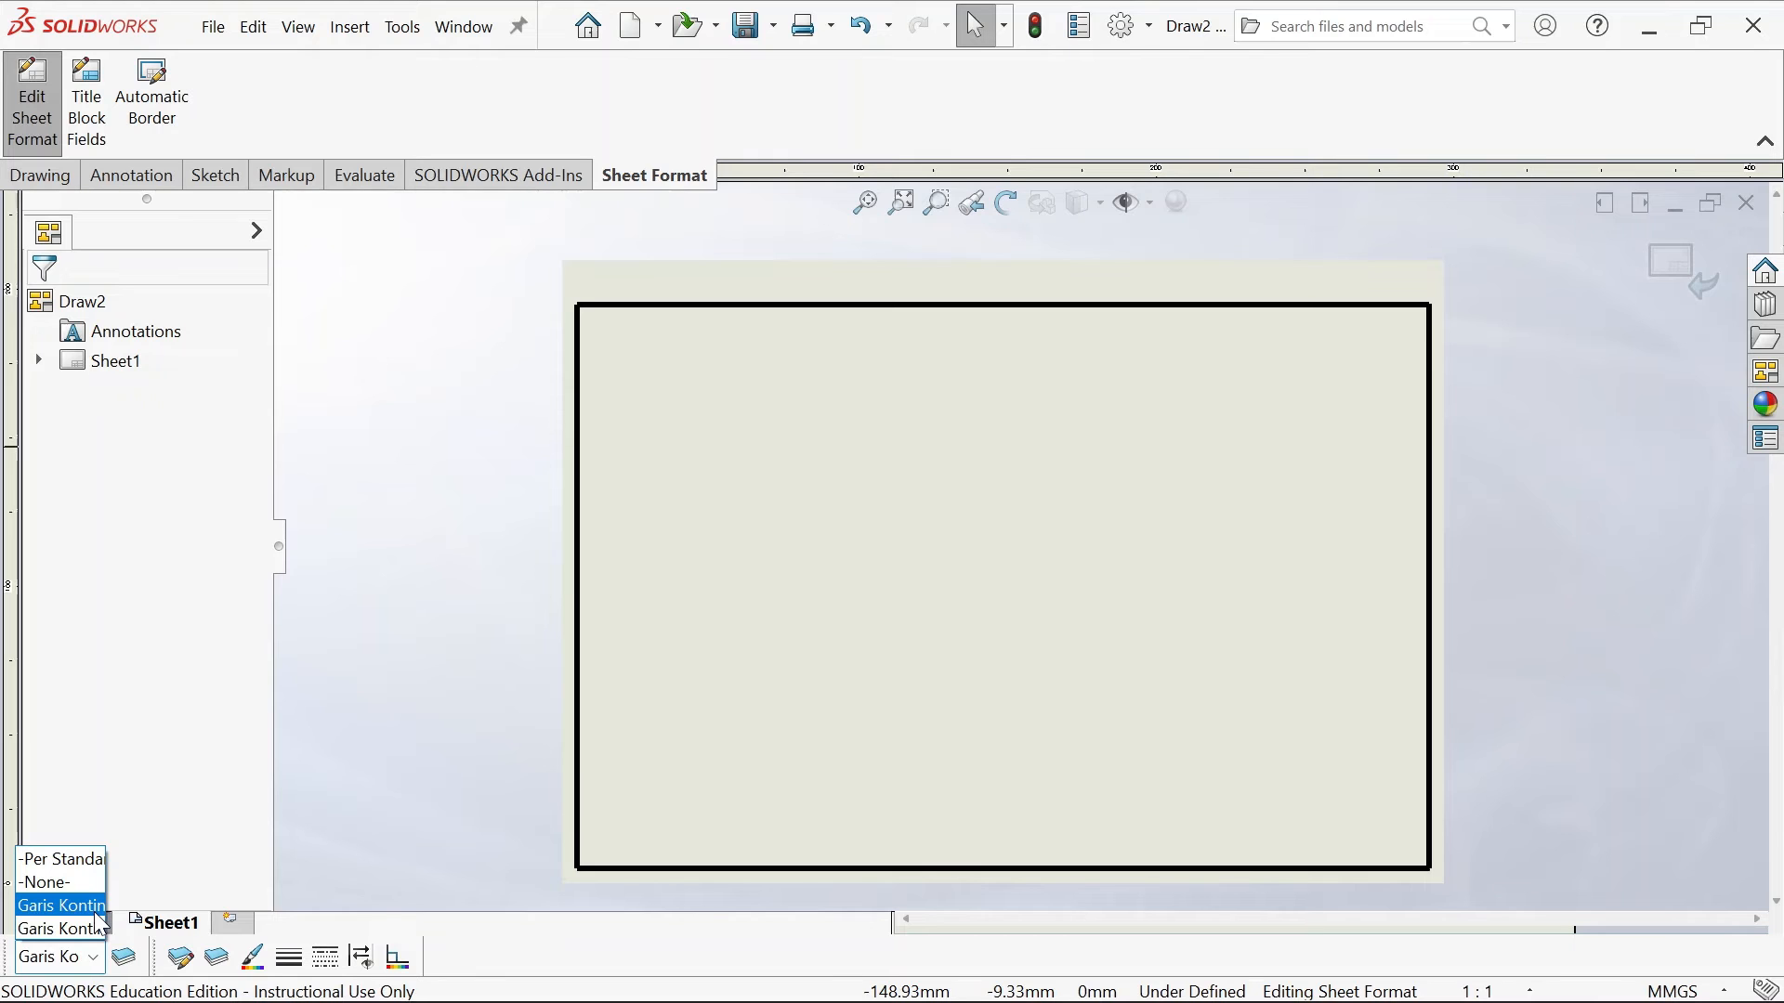
{"action": "left_click", "coordinate": [96, 909]}
{"action": "left_click", "coordinate": [92, 958]}
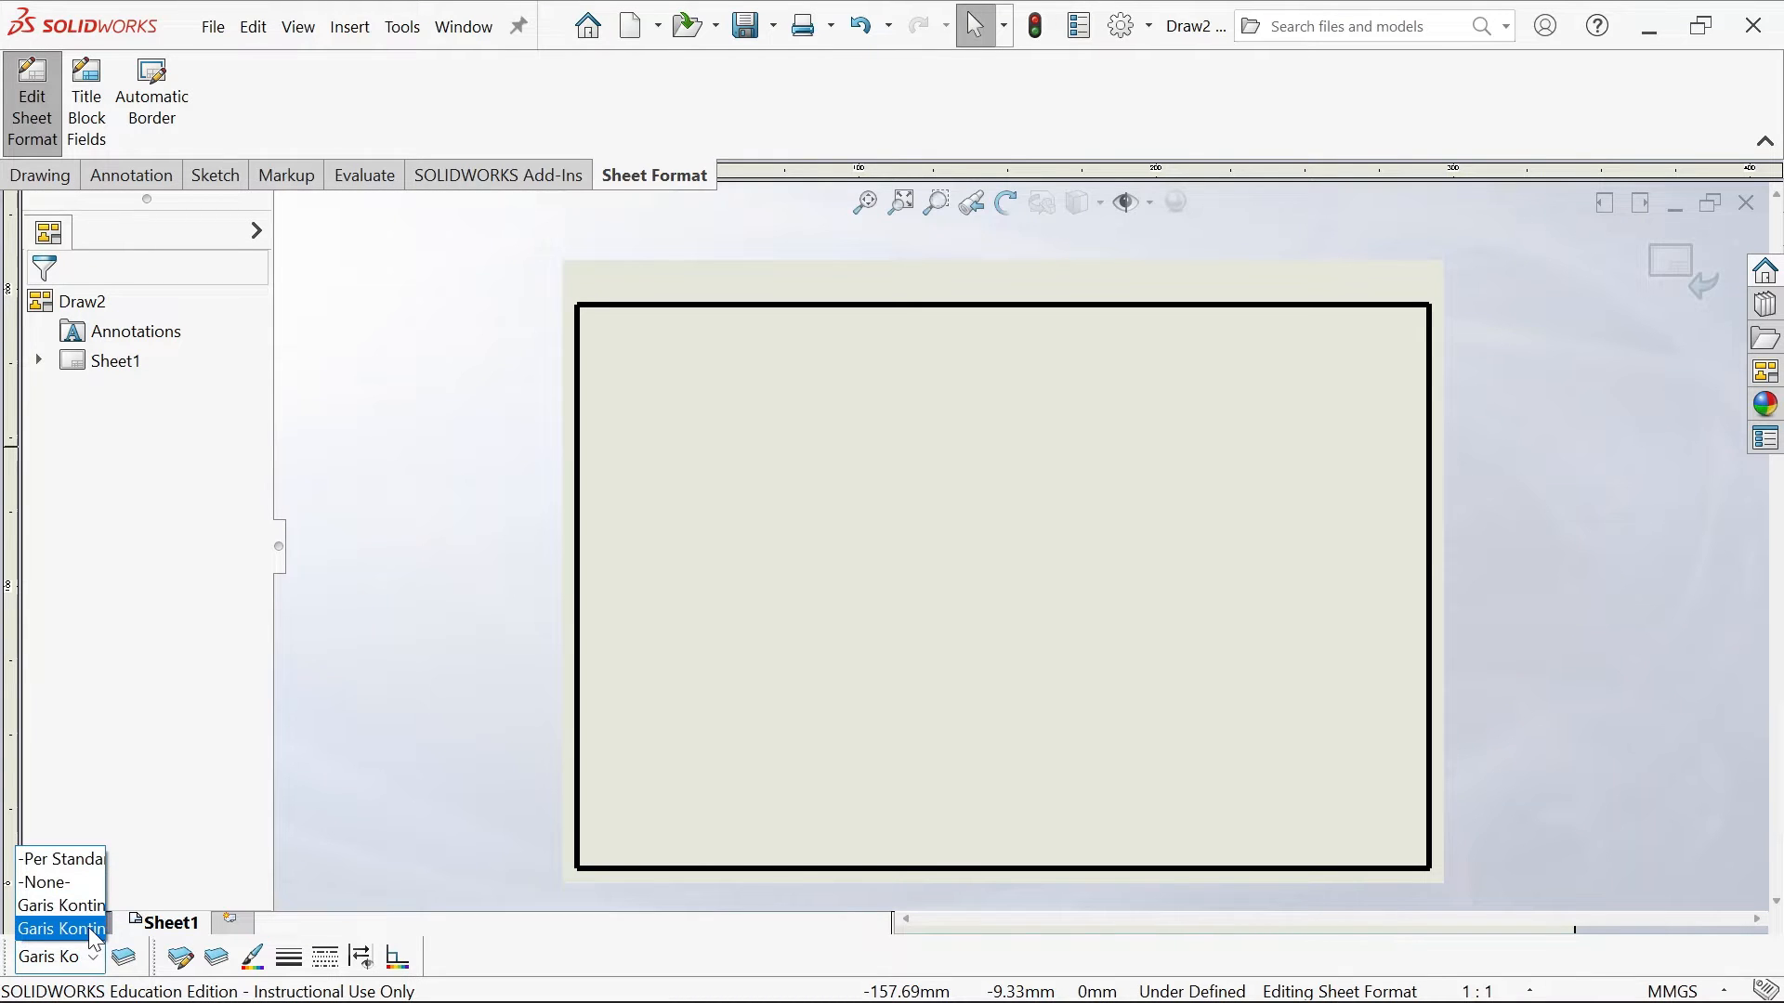
{"action": "left_click", "coordinate": [88, 929]}
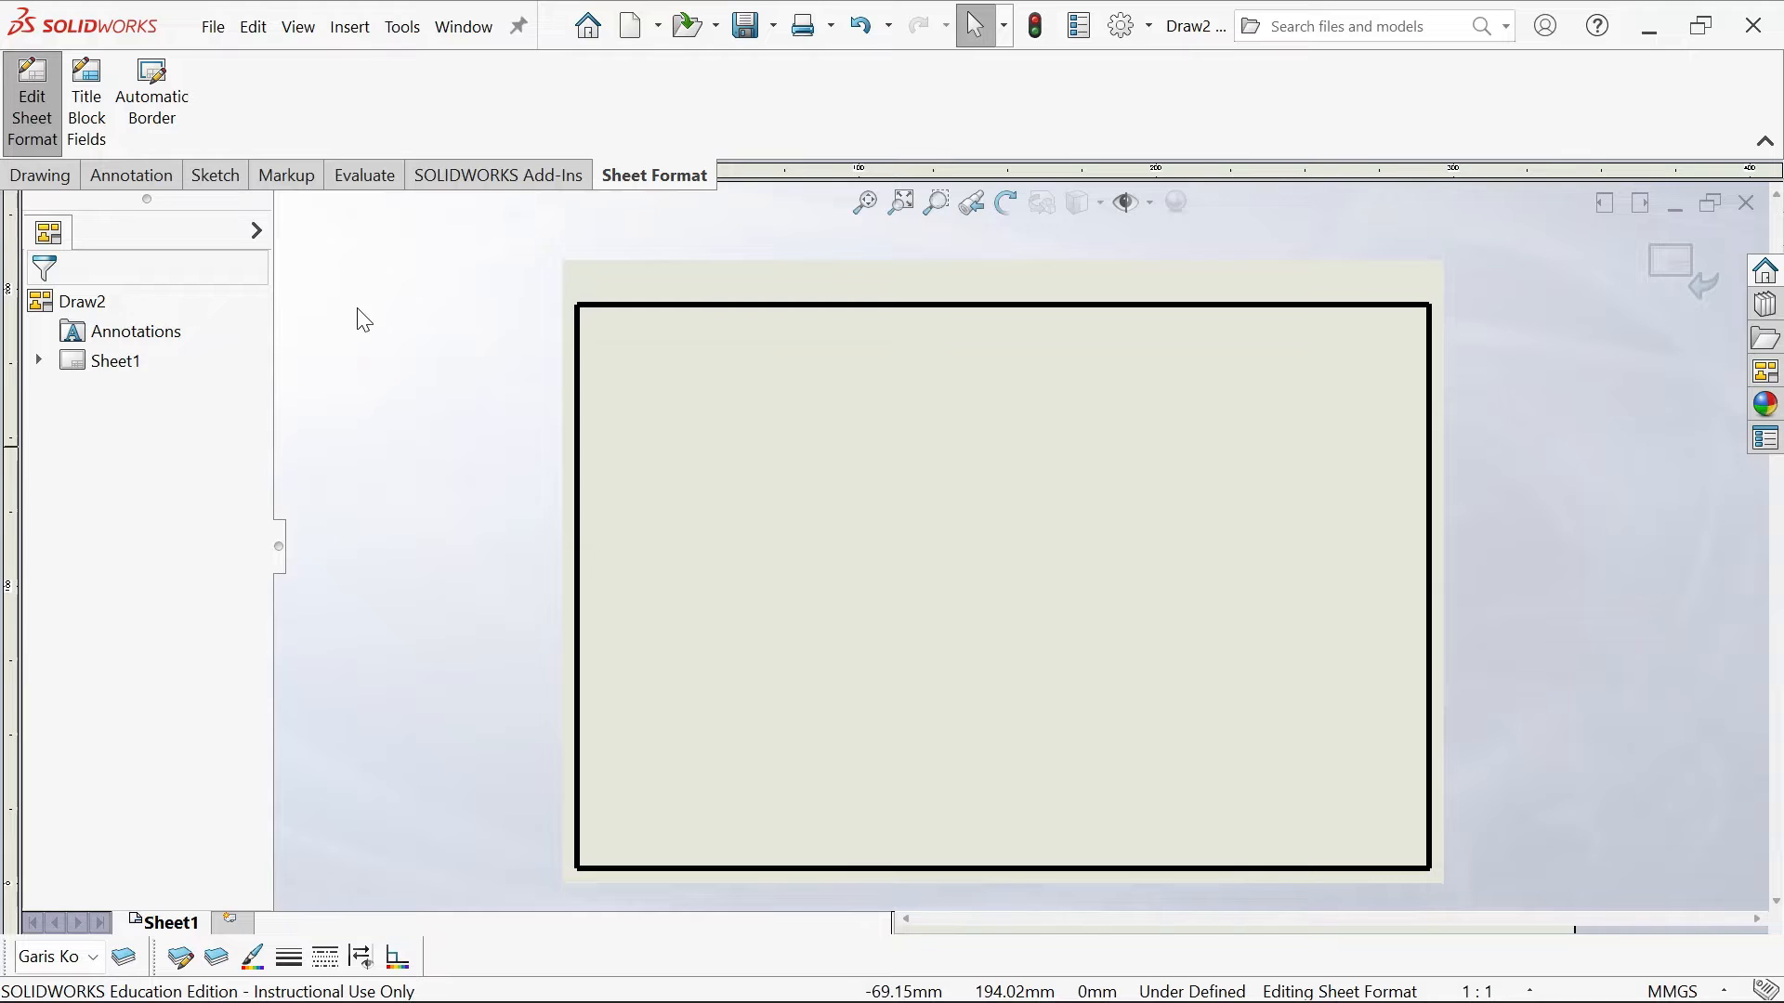
Sketch a corner rectangle about 138 by 52 mm inside the border for the title block outline
{"action": "left_click", "coordinate": [216, 176]}
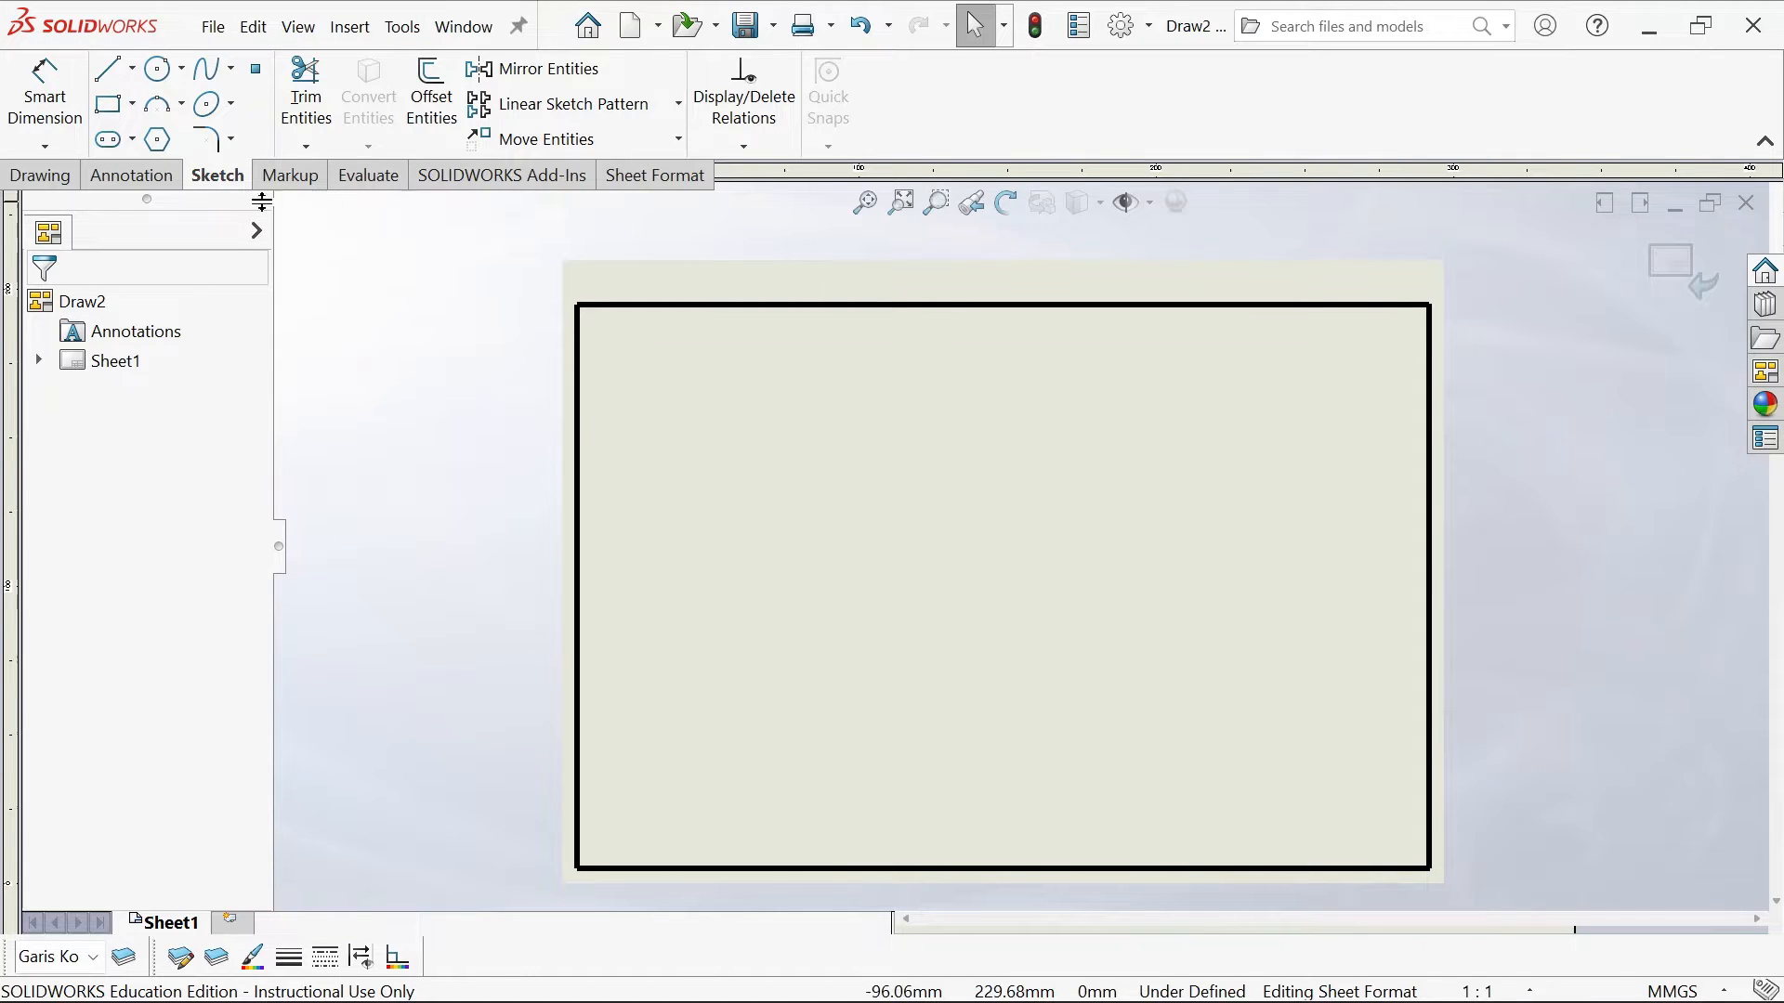
{"action": "left_click", "coordinate": [113, 107]}
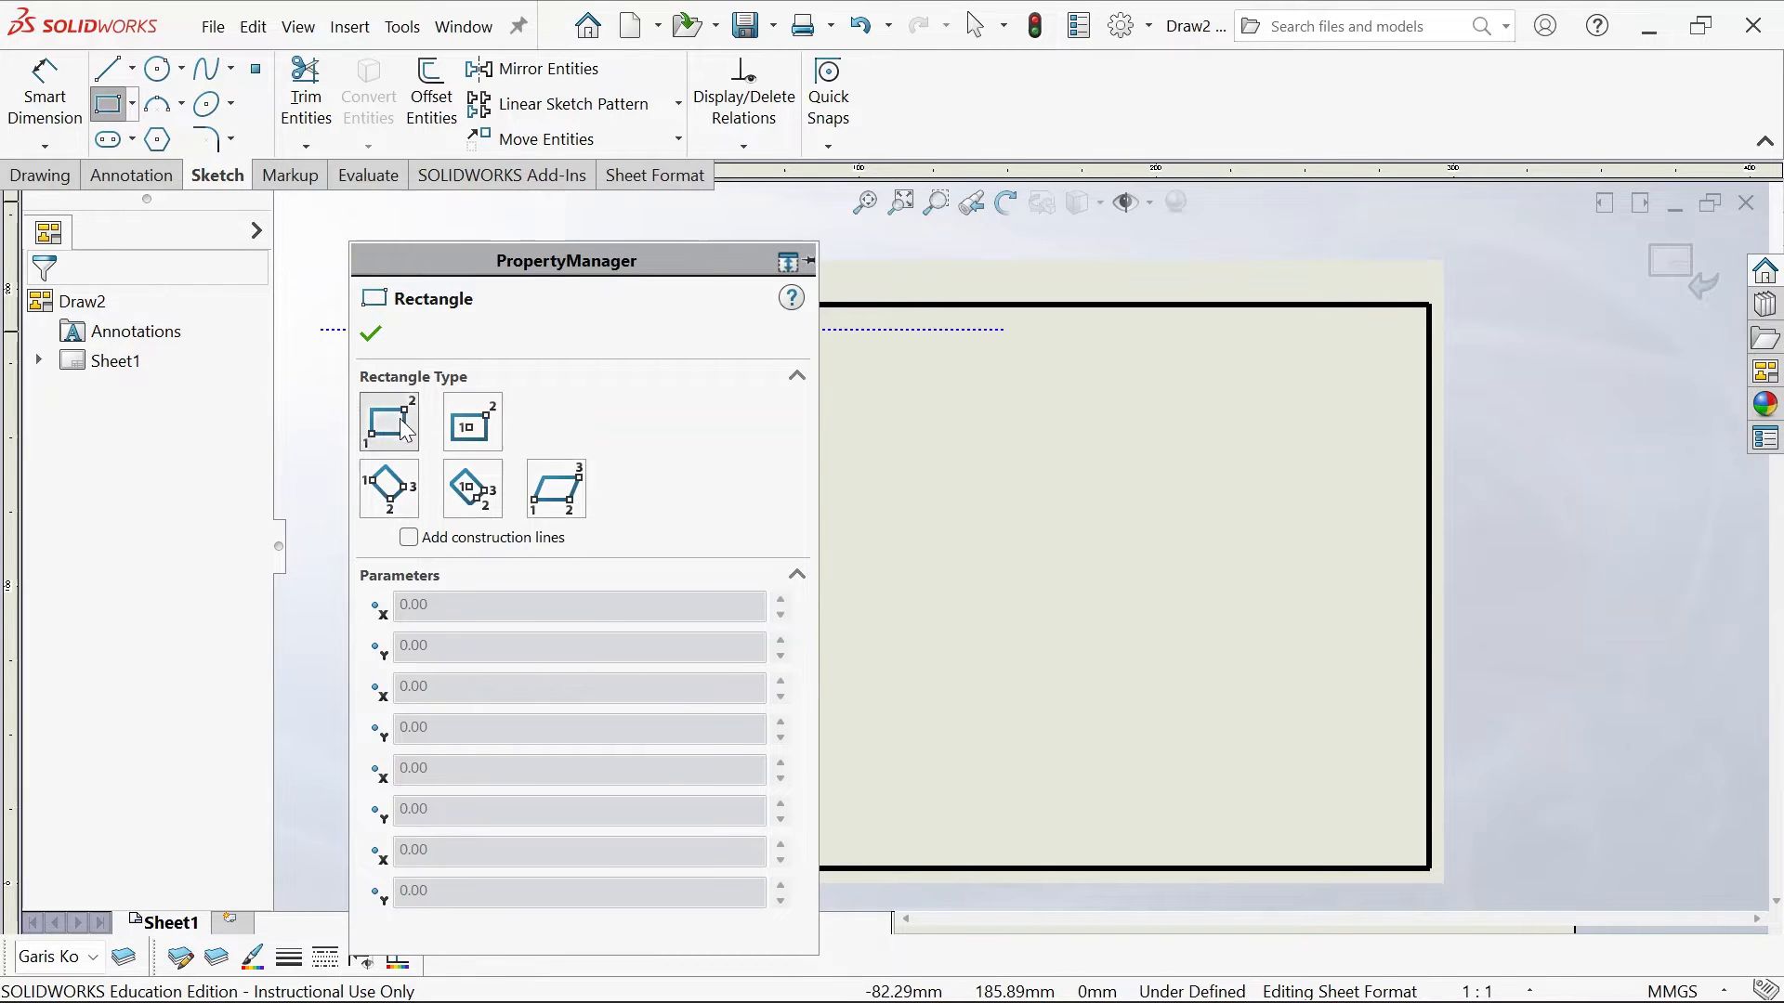
{"action": "left_click", "coordinate": [877, 481]}
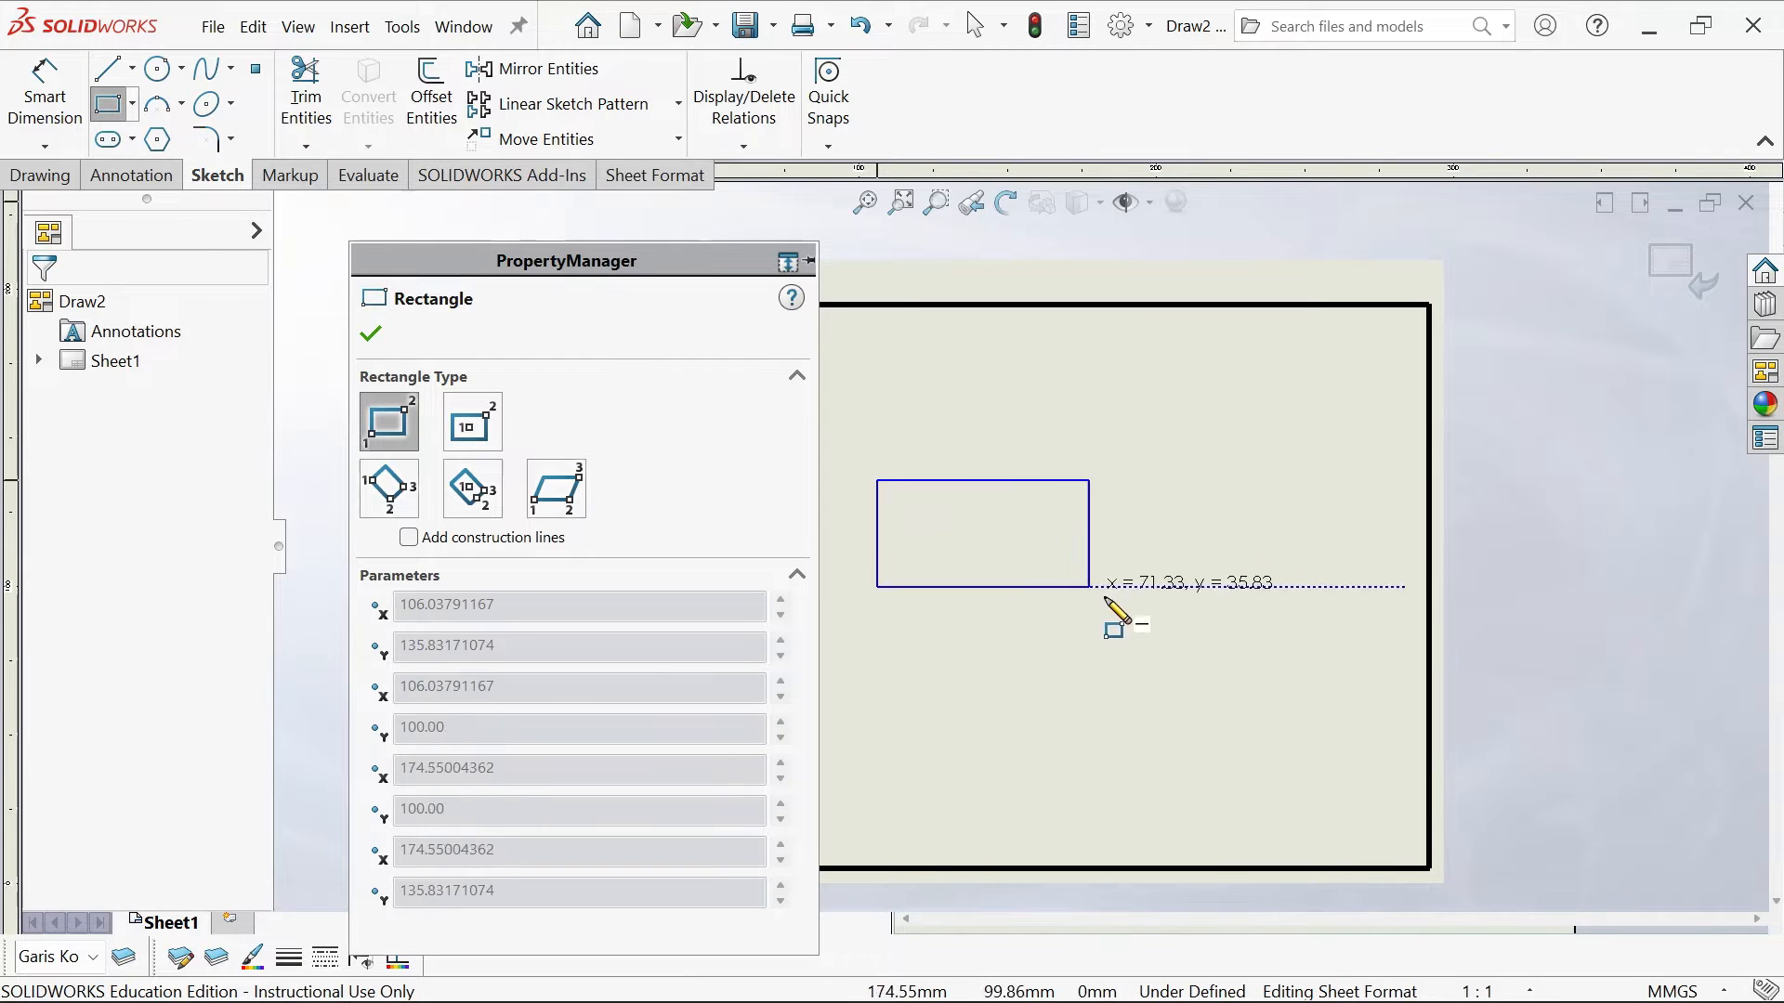
{"action": "left_click", "coordinate": [1287, 635]}
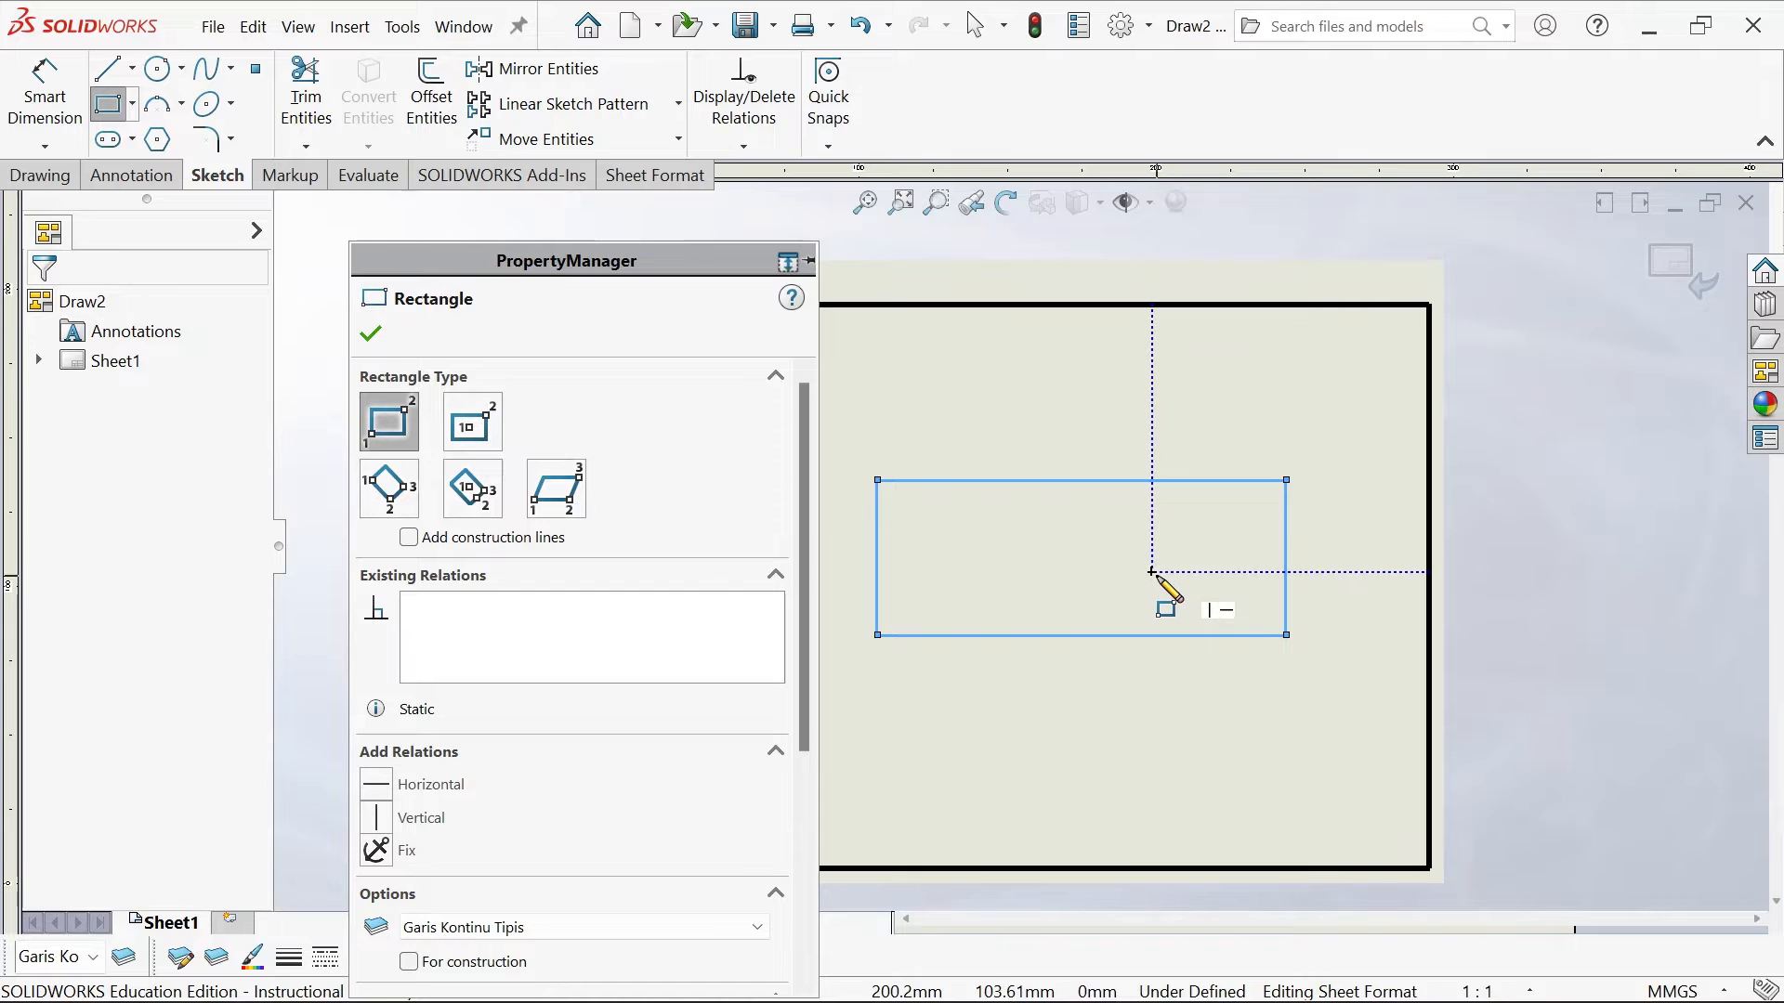
Dimension the title block rectangle to 150 mm wide and 50 mm high
{"action": "left_click", "coordinate": [45, 92]}
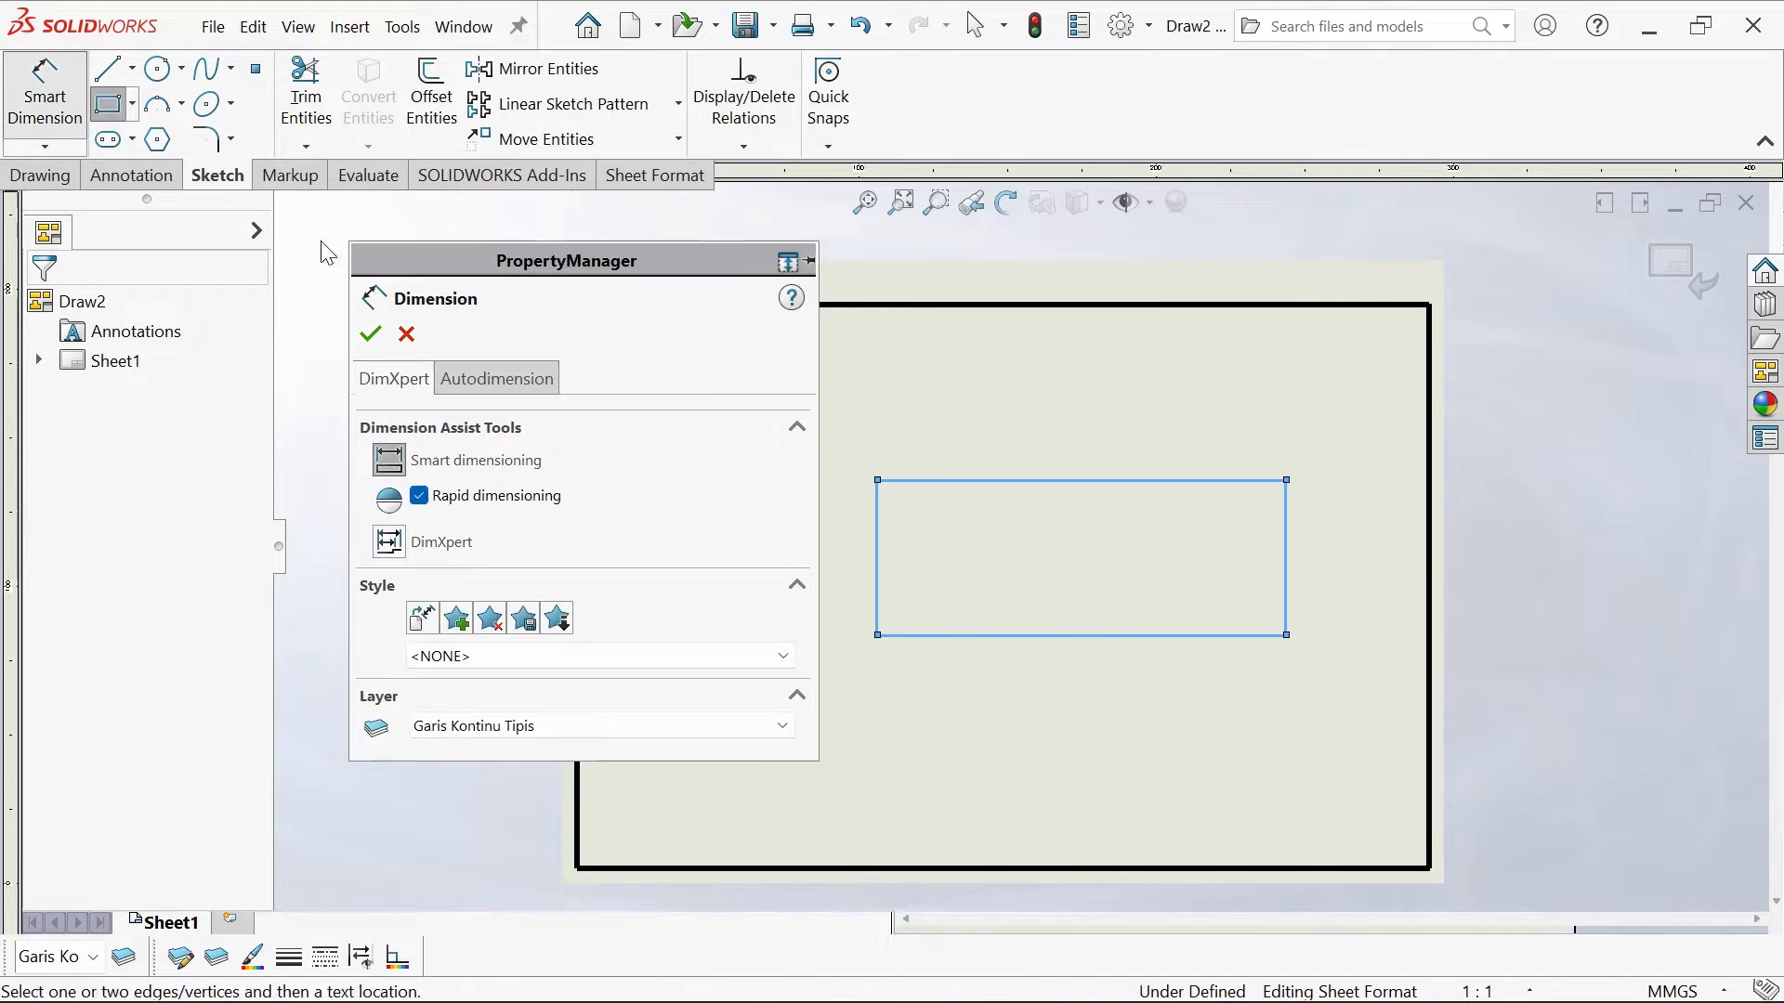
{"action": "left_click", "coordinate": [1015, 481]}
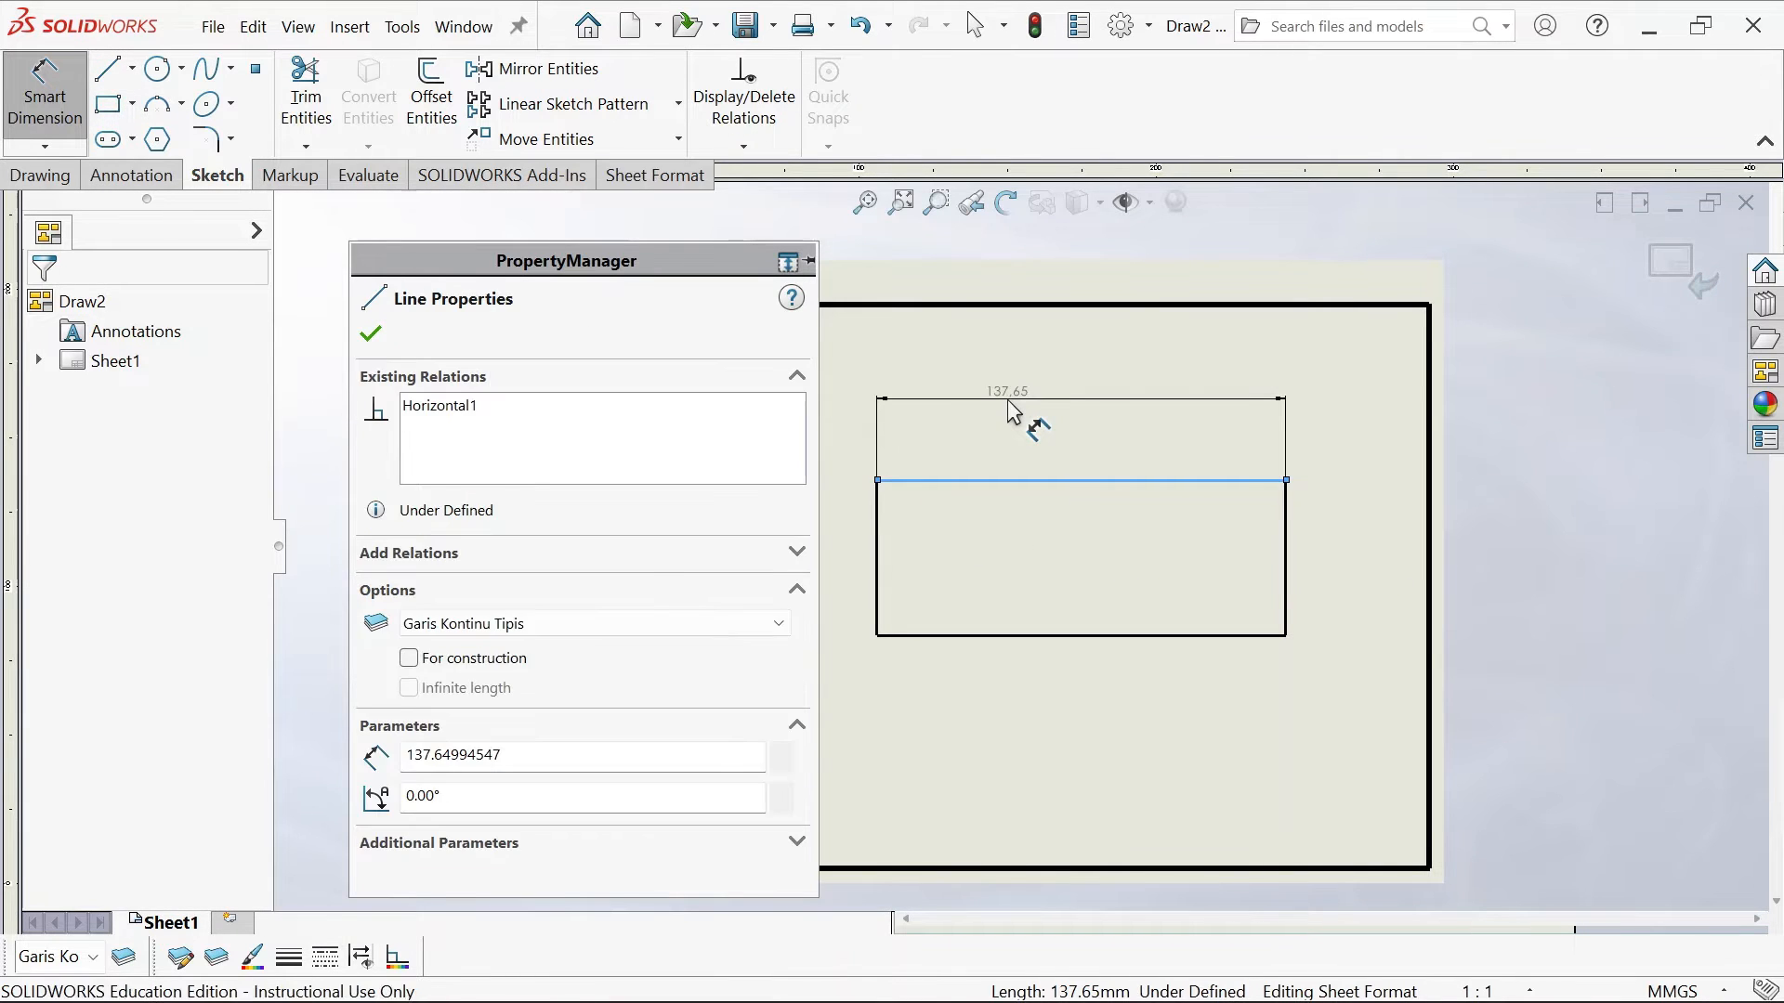
{"action": "left_click", "coordinate": [1011, 400]}
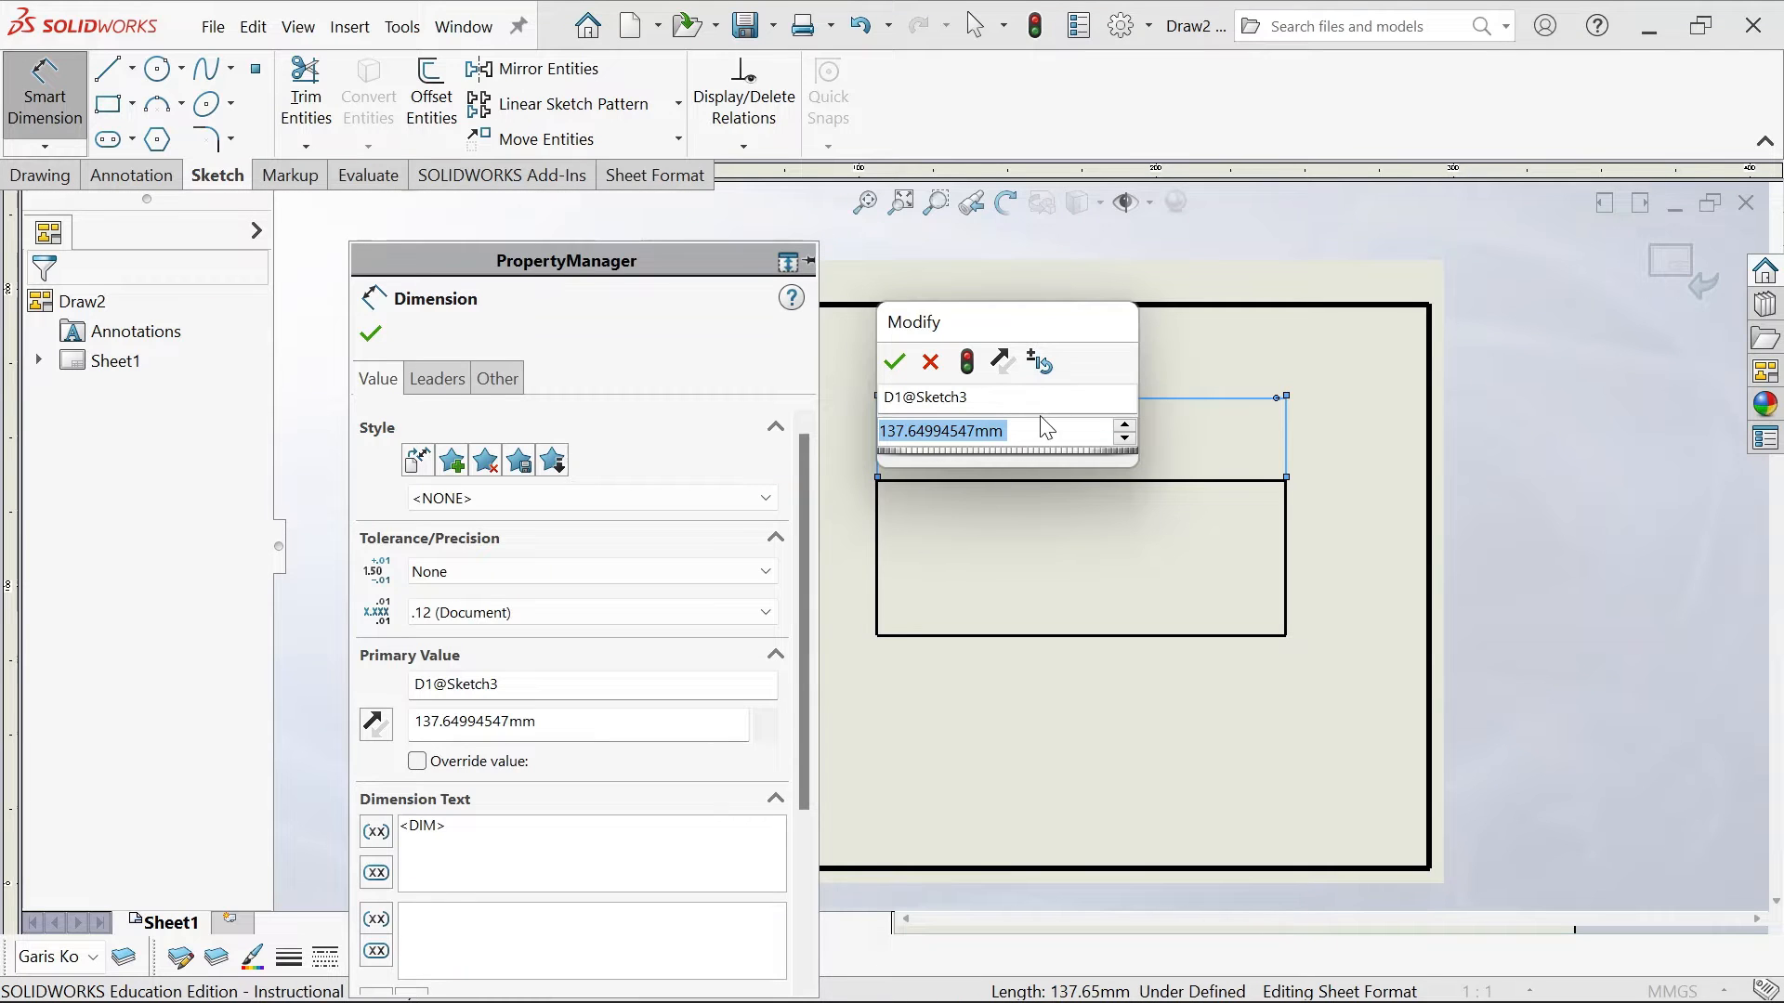
{"action": "type", "text": "150"}
{"action": "key", "text": "Return"}
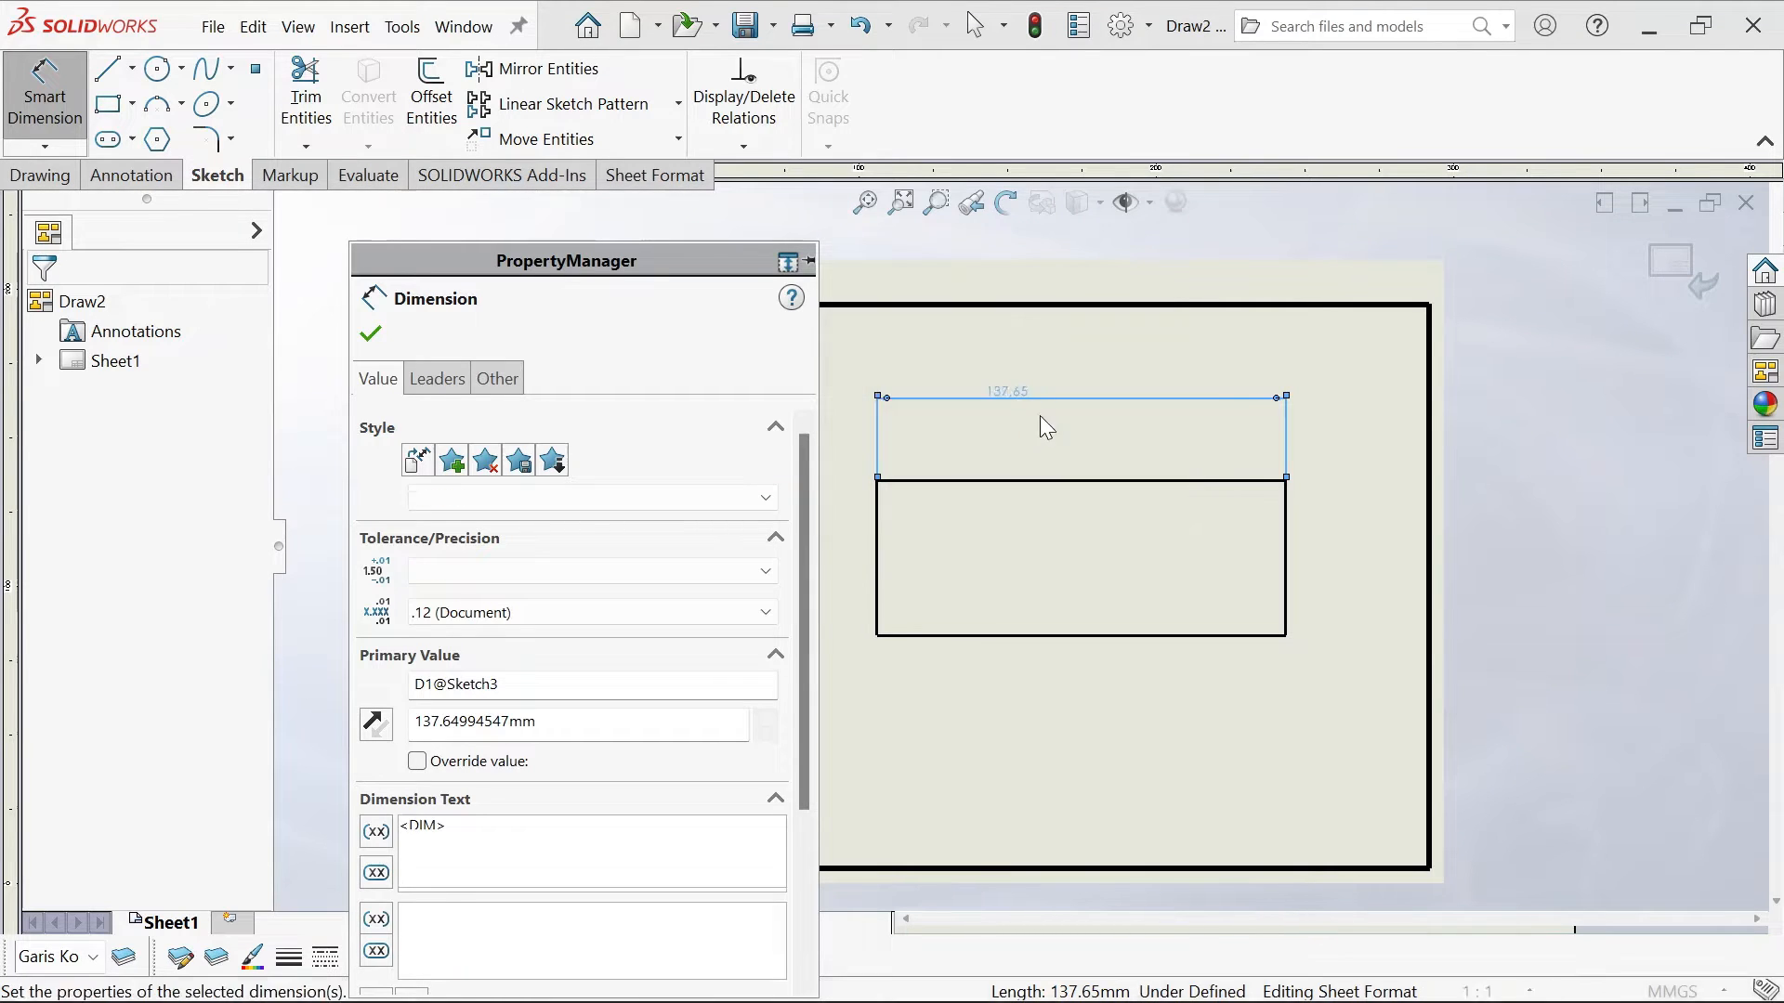
{"action": "left_click", "coordinate": [873, 565]}
{"action": "left_click", "coordinate": [846, 563]}
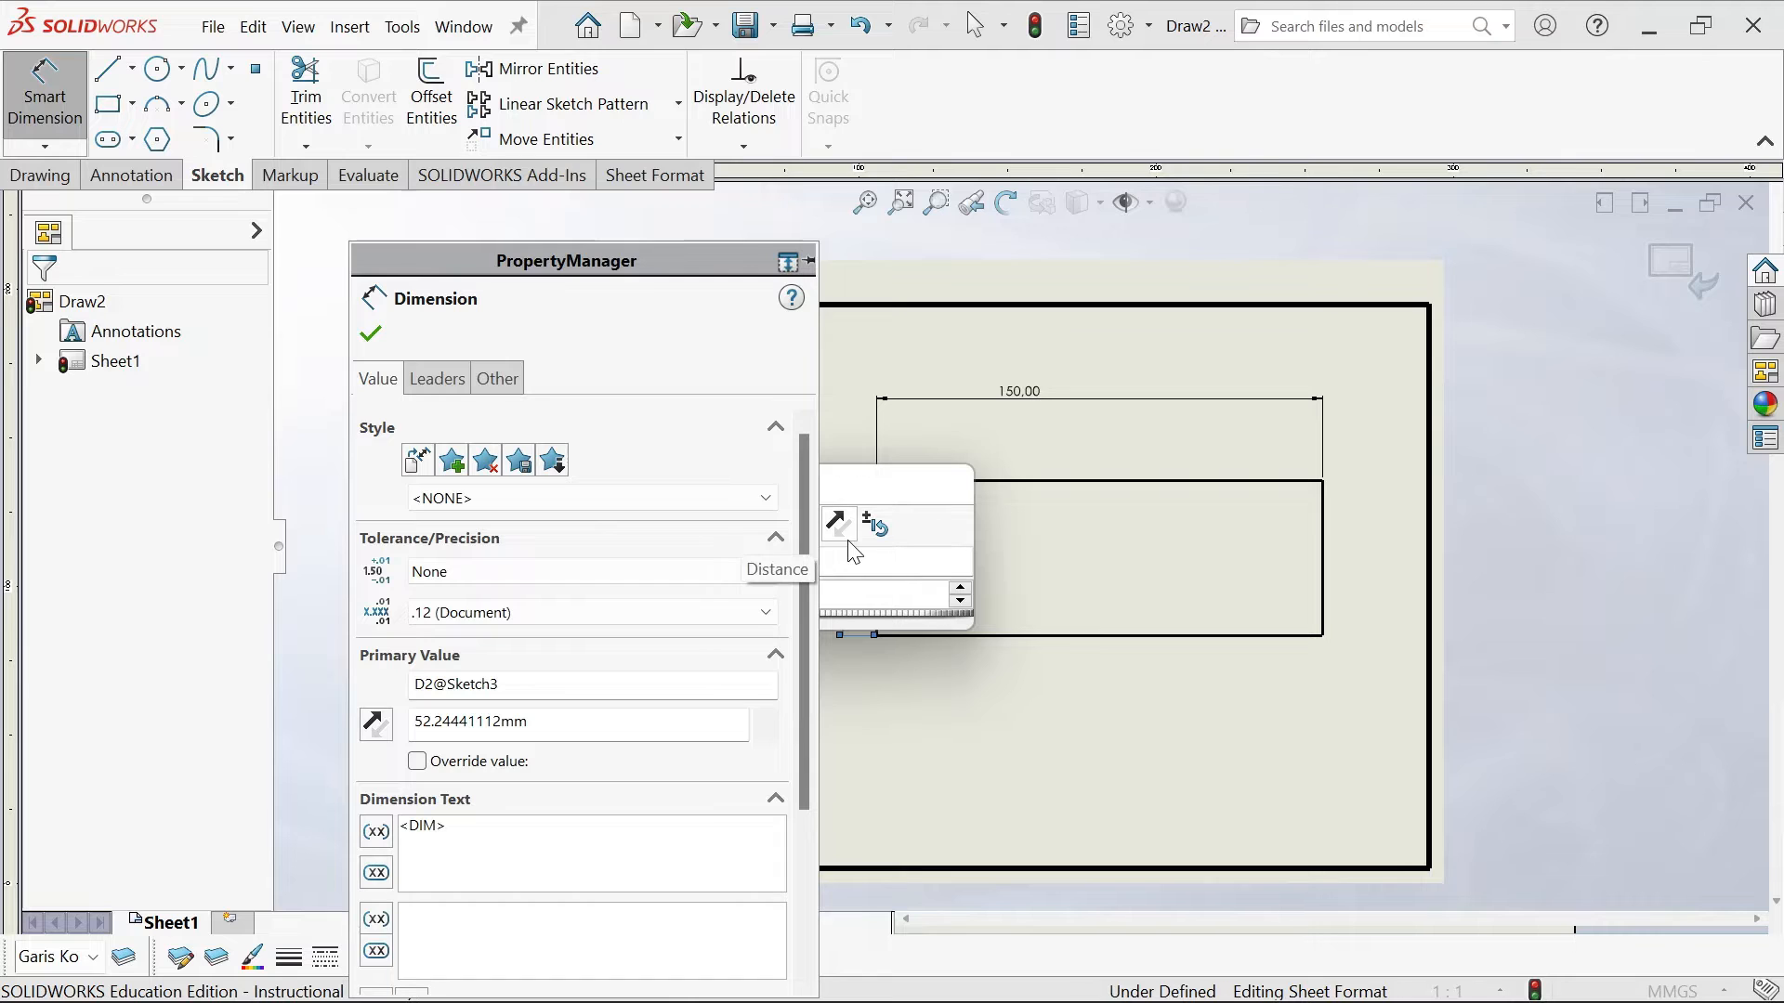
{"action": "type", "text": "50"}
{"action": "left_click", "coordinate": [862, 478]}
{"action": "left_click", "coordinate": [730, 529]}
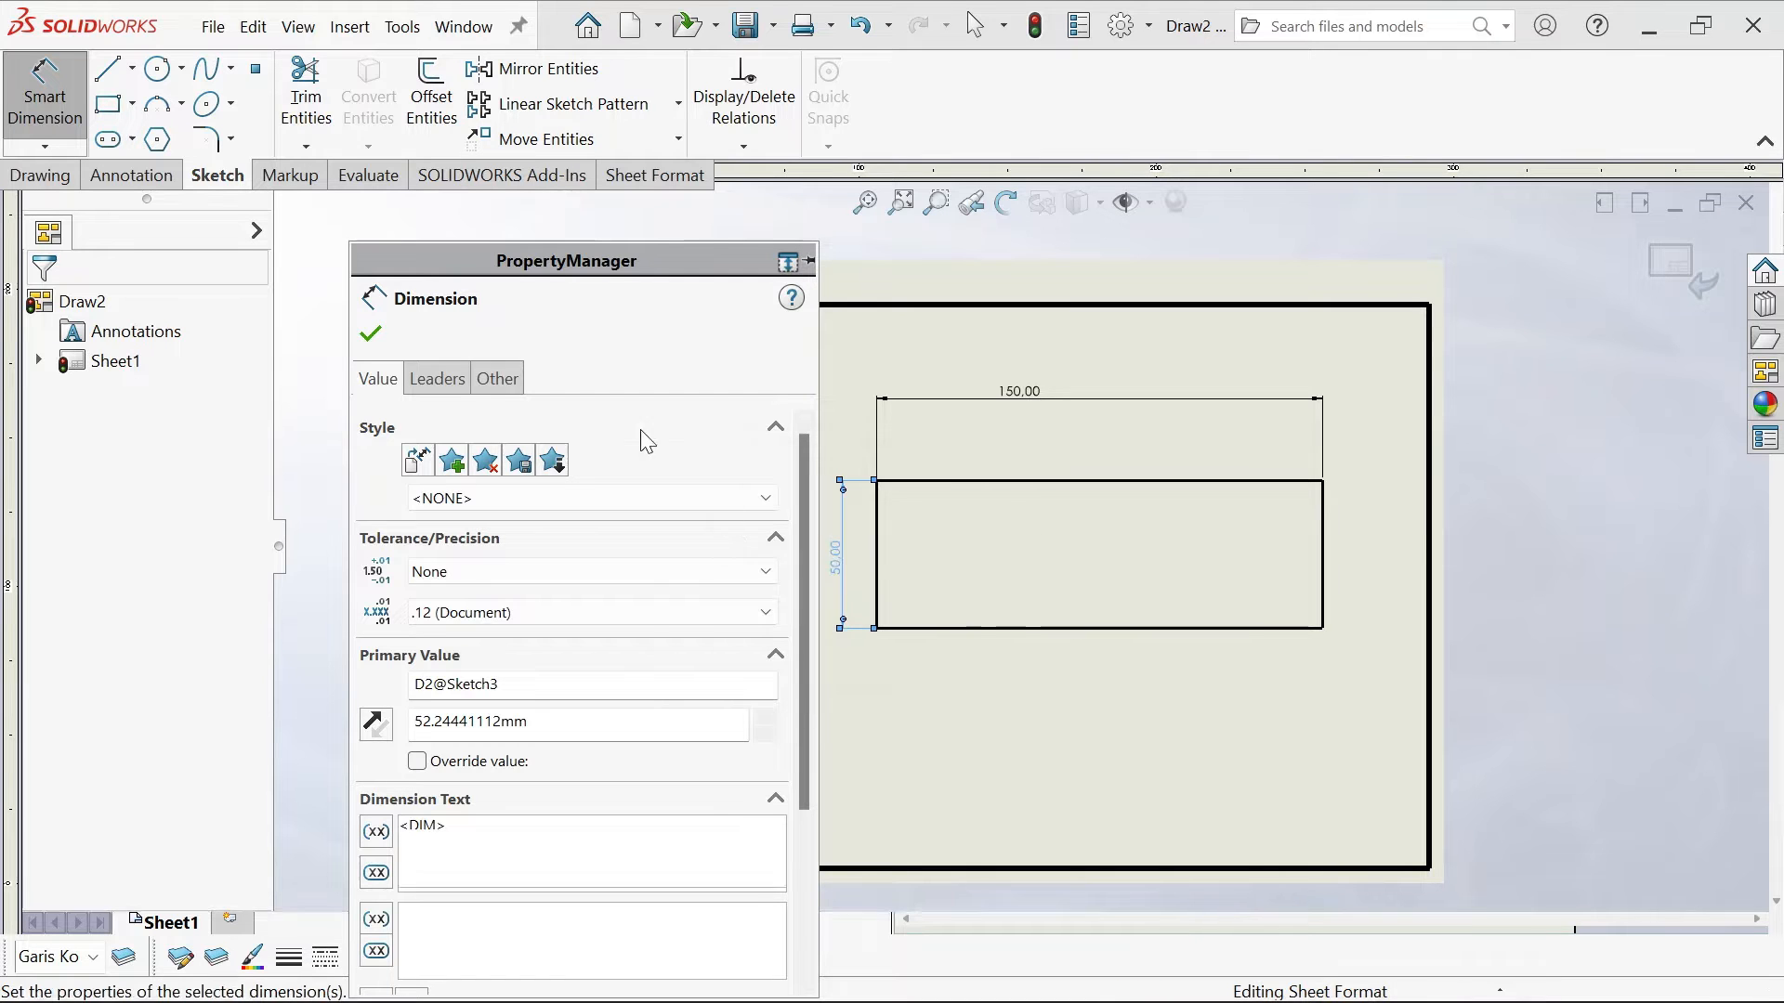
{"action": "left_click", "coordinate": [371, 334]}
Sketch a vertical dividing line through the rectangle from its top edge to its bottom edge, slightly left of the middle
{"action": "scroll", "coordinate": [1006, 471], "scroll_direction": "down", "scroll_amount": 3}
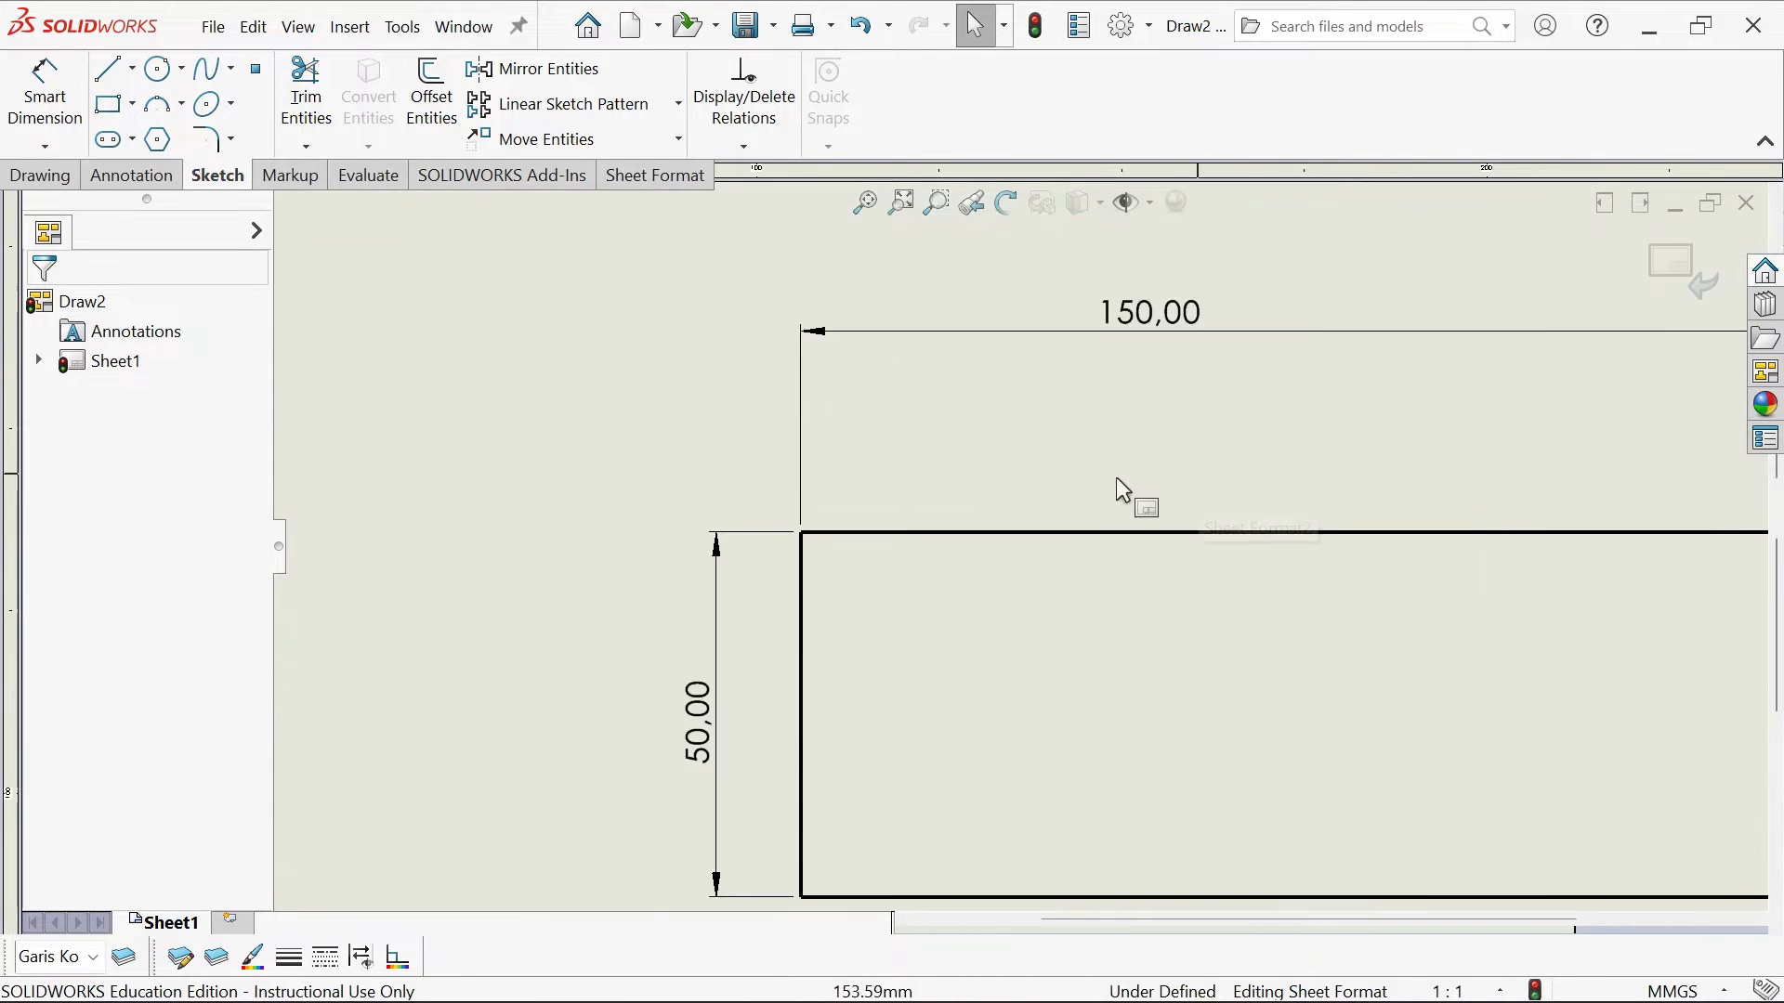
{"action": "scroll", "coordinate": [1078, 476], "scroll_direction": "up", "scroll_amount": 2}
{"action": "scroll", "coordinate": [995, 462], "scroll_direction": "down", "scroll_amount": 1}
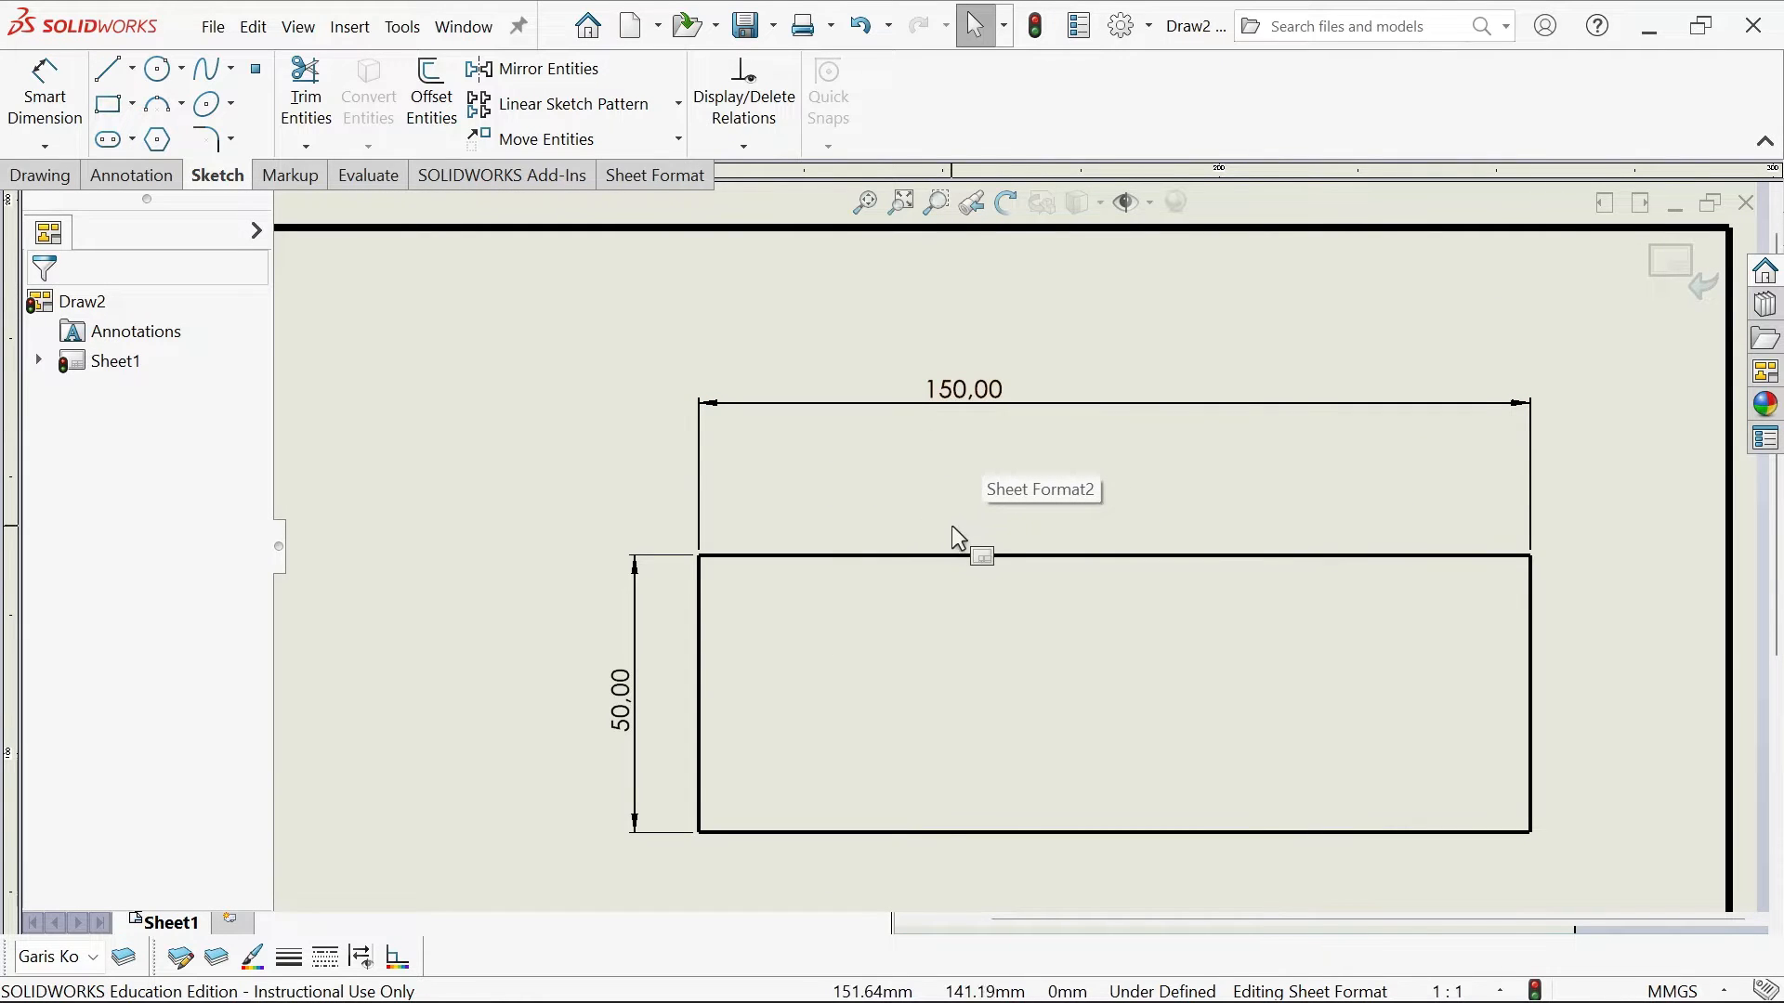
{"action": "left_click", "coordinate": [108, 68]}
{"action": "left_click", "coordinate": [1065, 555]}
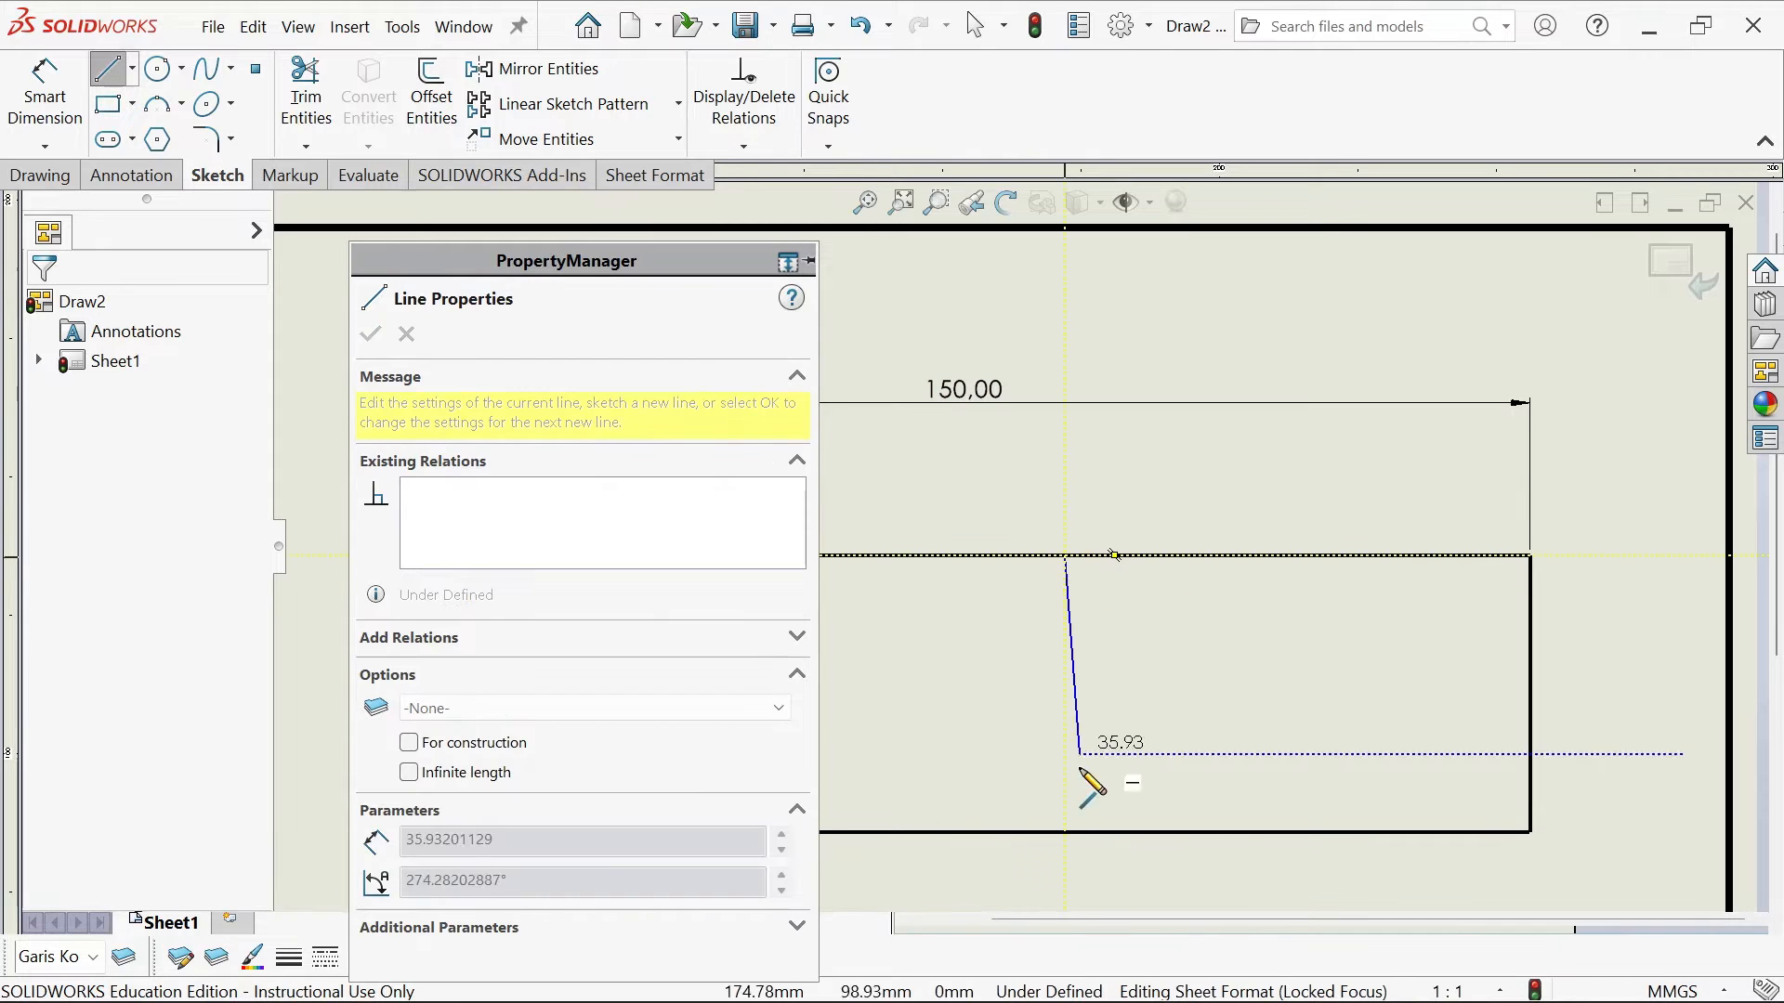
{"action": "left_click", "coordinate": [1069, 832]}
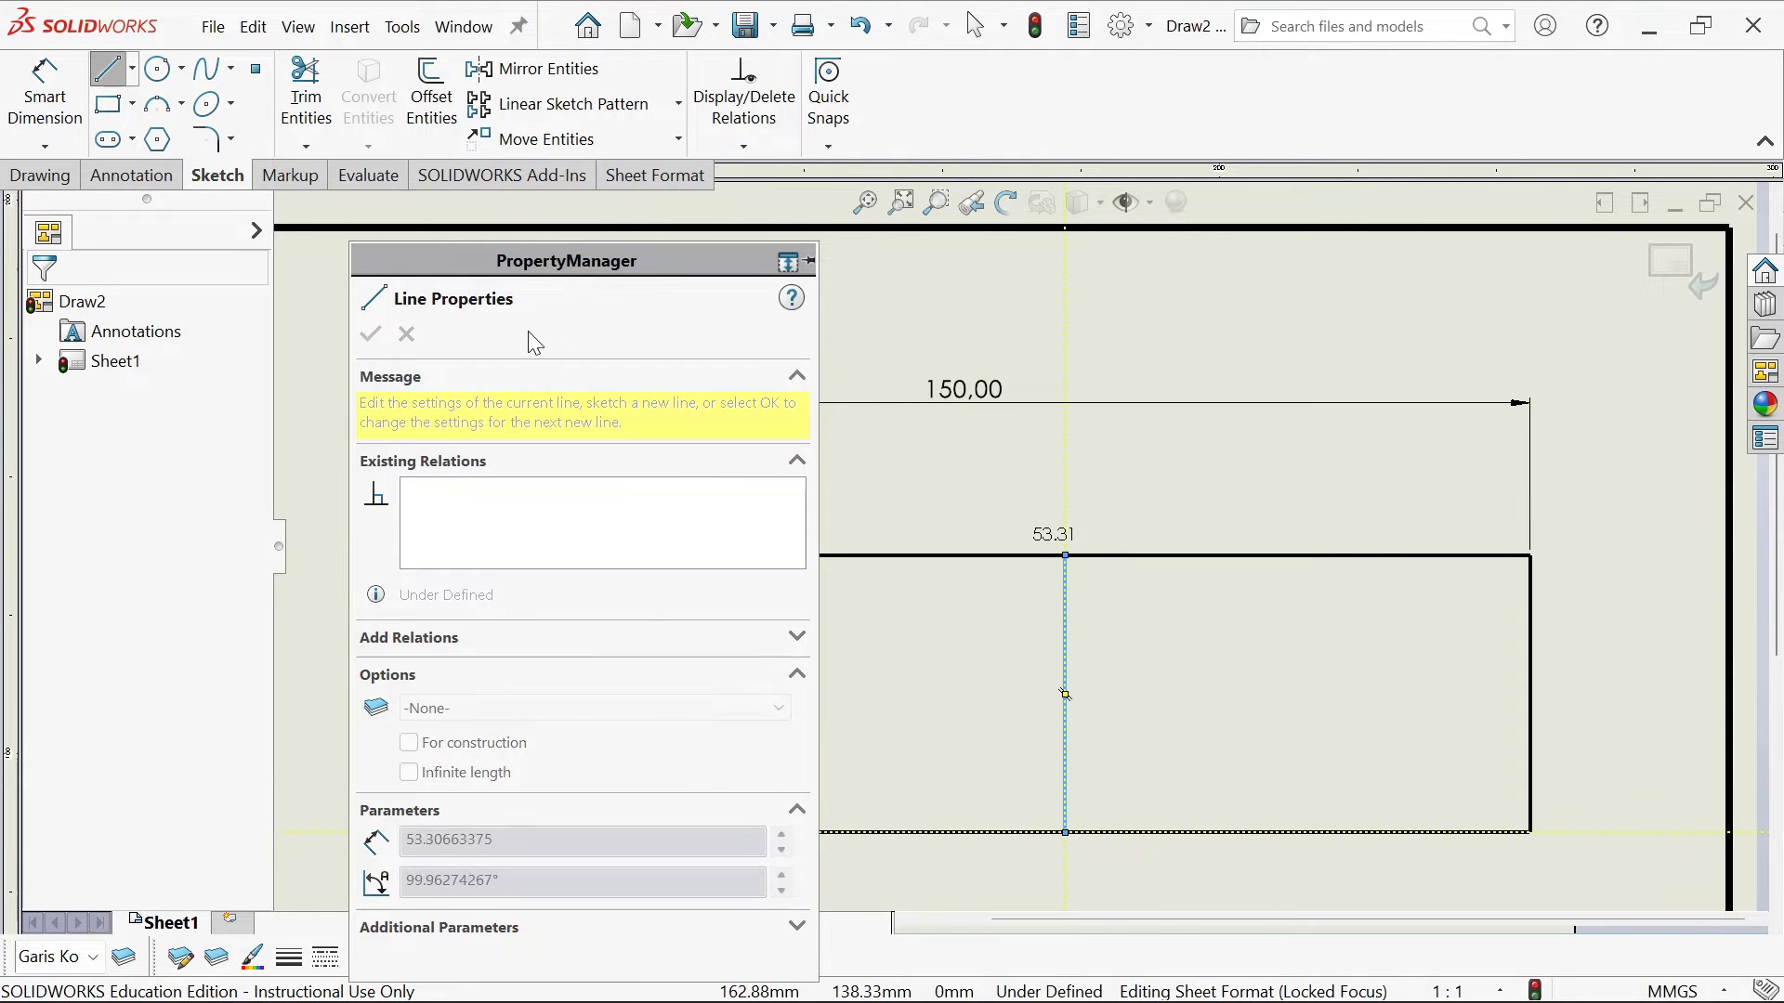
Dimension the vertical dividing line 85 mm from the title block rectangle's right edge
{"action": "left_click", "coordinate": [61, 128]}
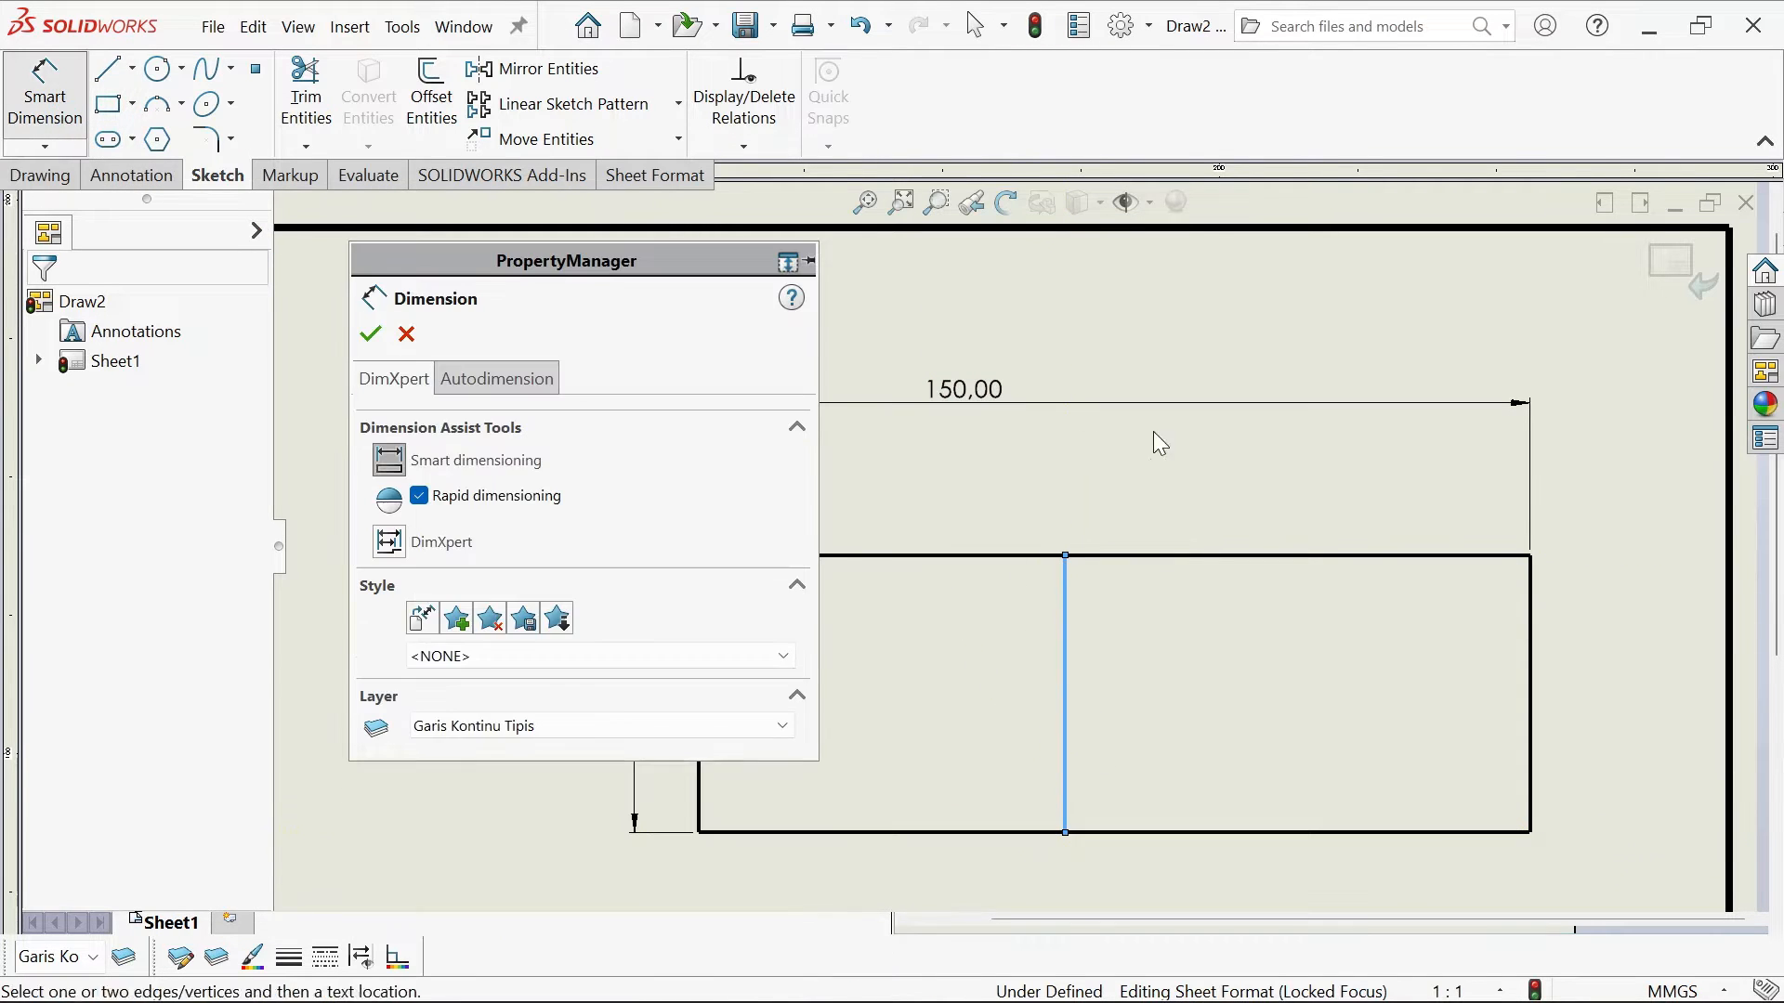
{"action": "left_click", "coordinate": [1531, 556]}
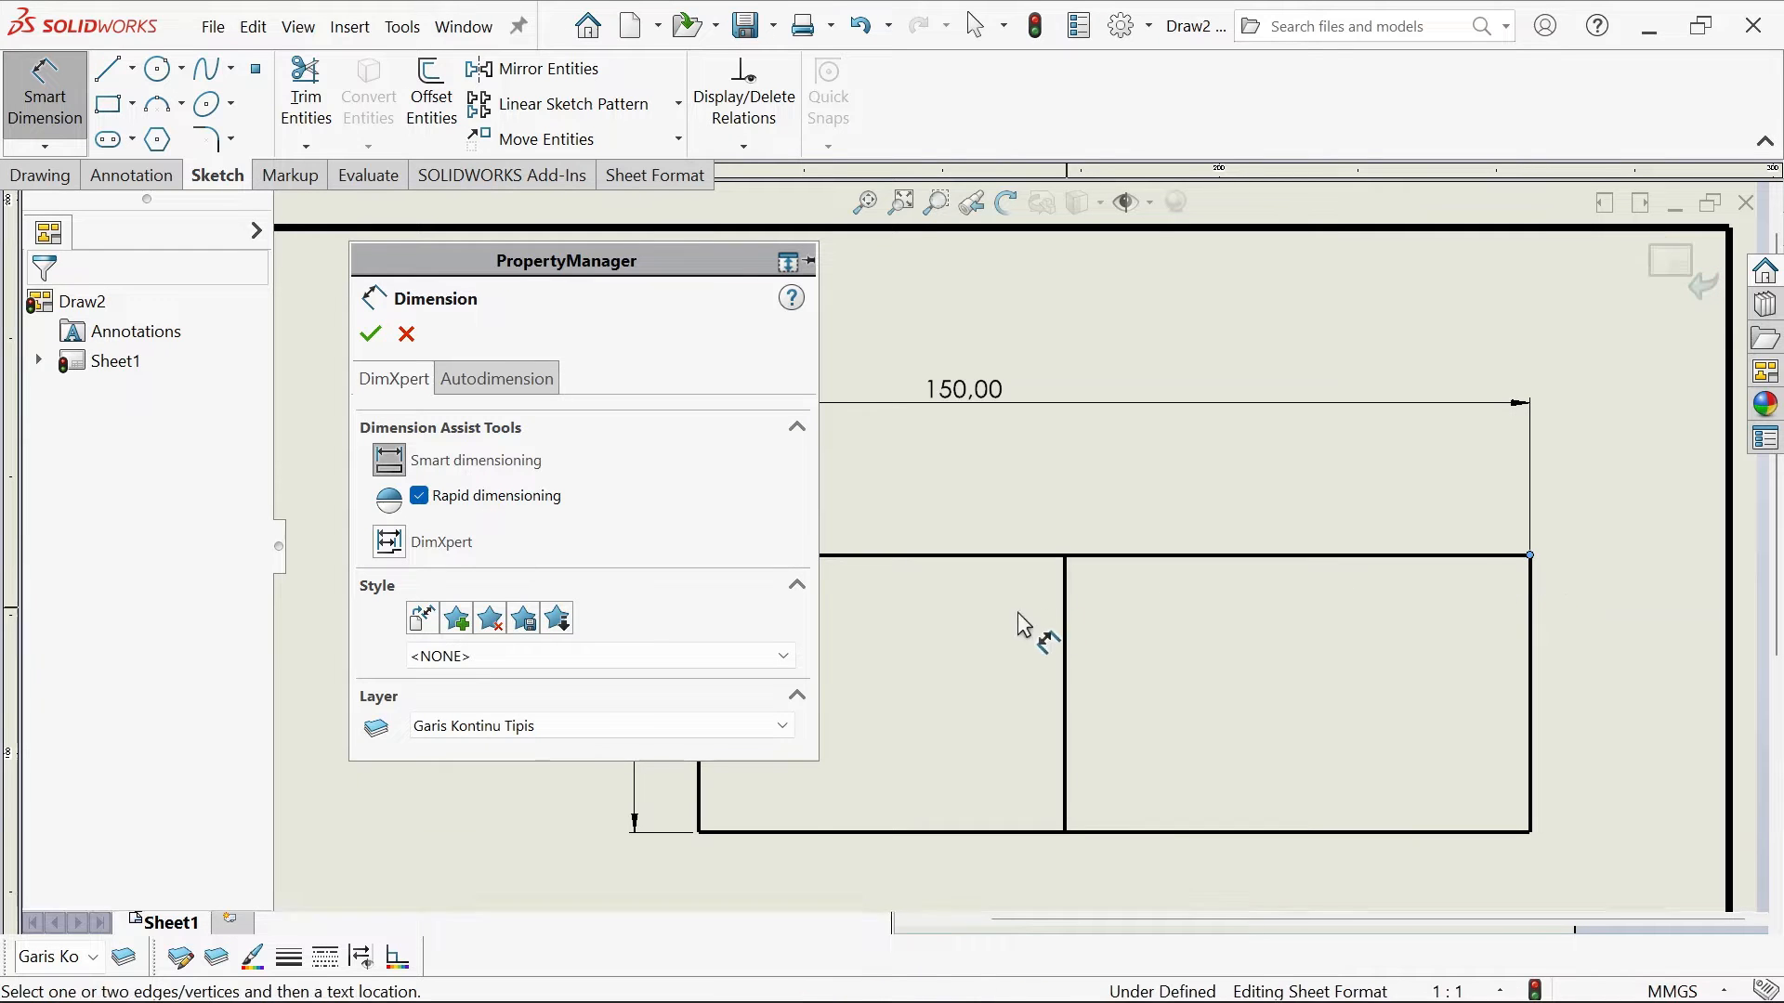
{"action": "left_click", "coordinate": [1068, 641]}
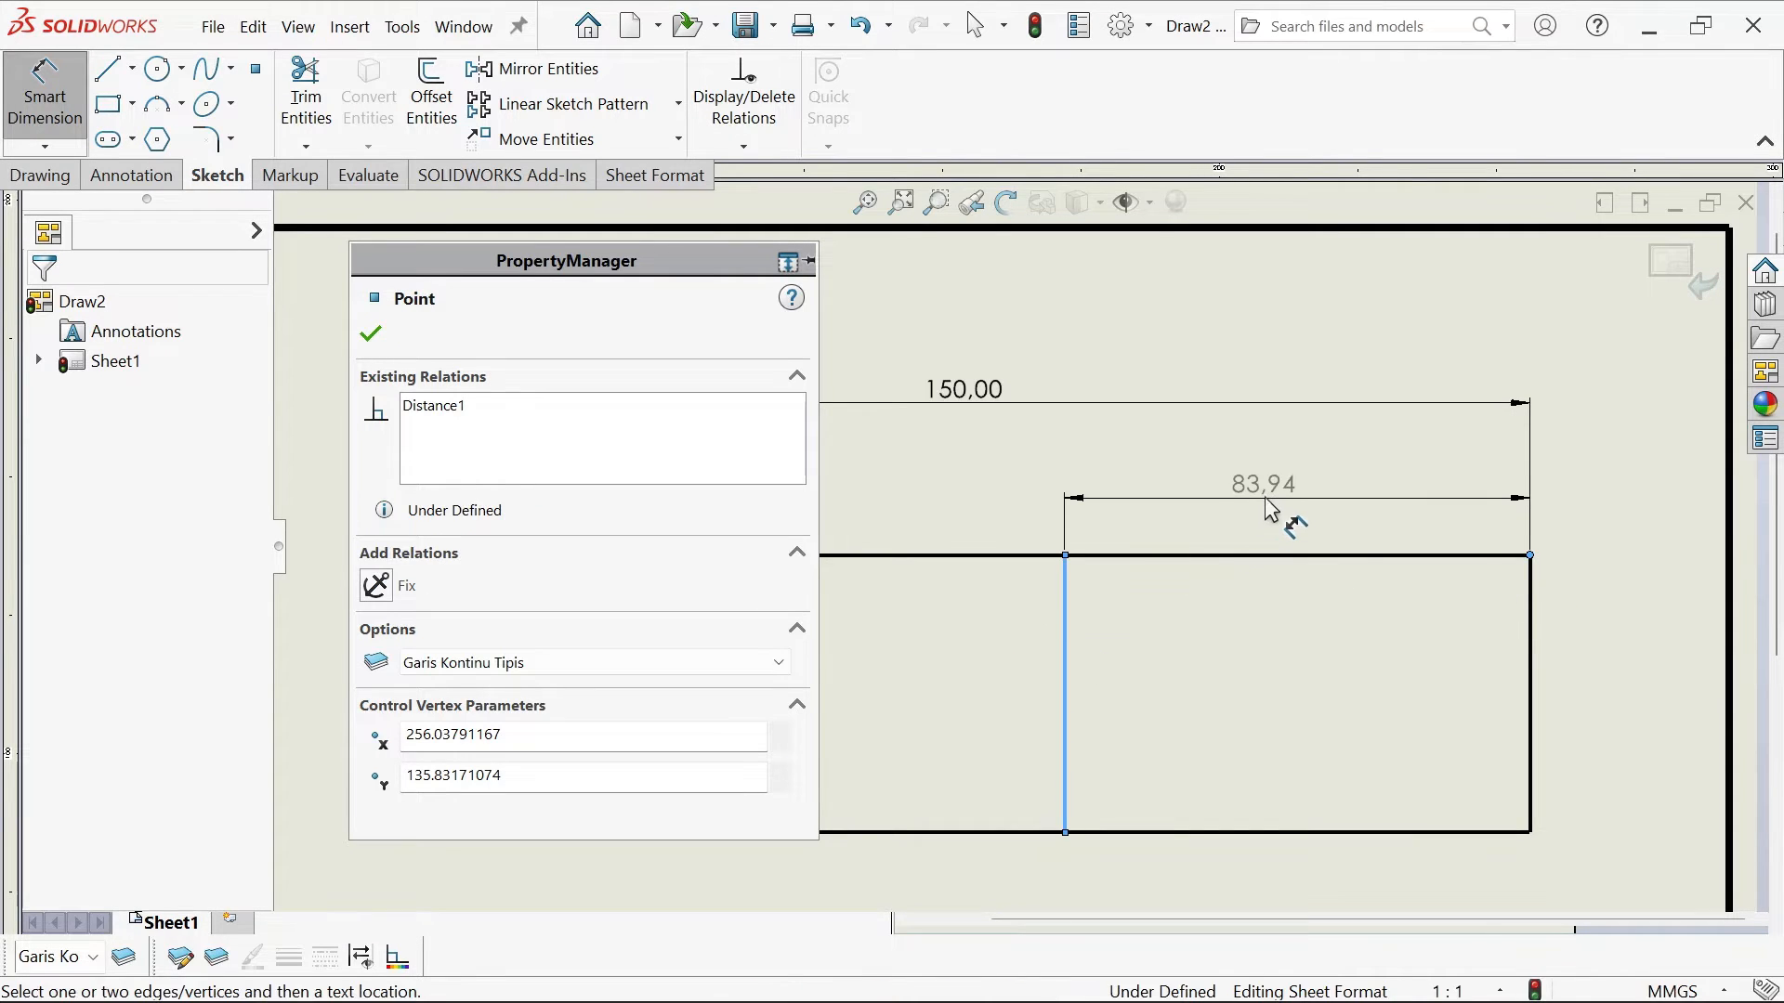
{"action": "left_click", "coordinate": [1270, 493]}
{"action": "type", "text": "85"}
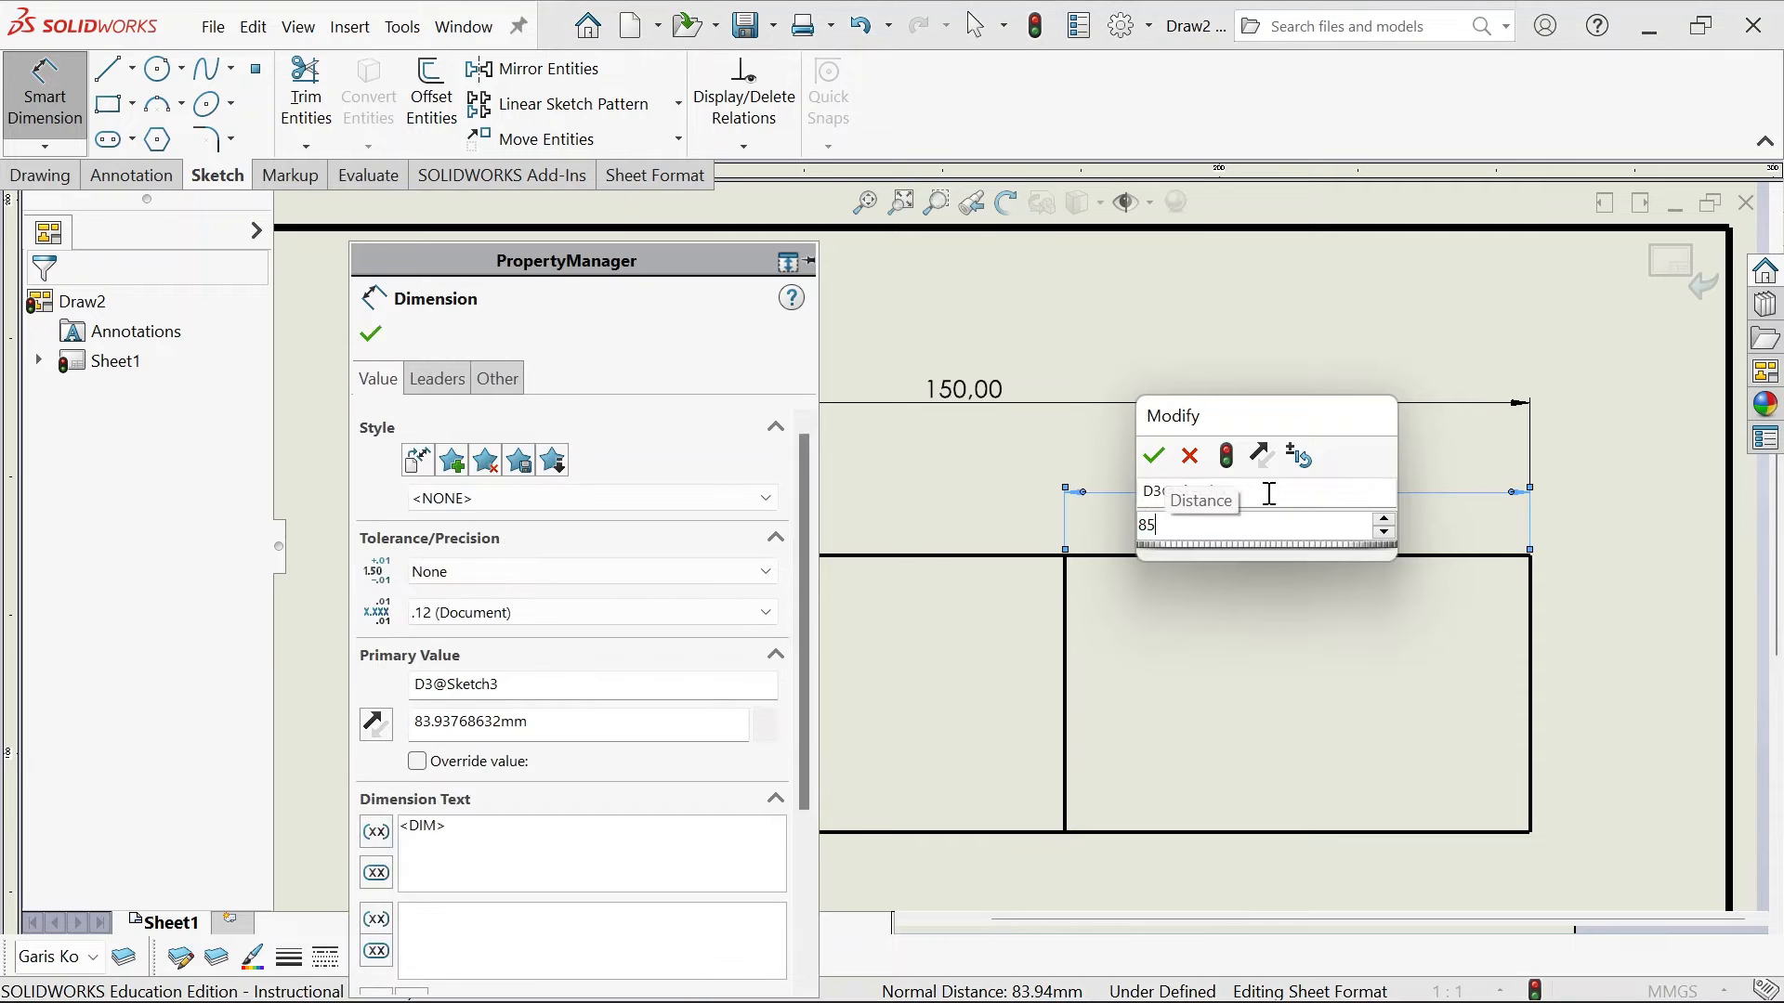
{"action": "key", "text": "Return"}
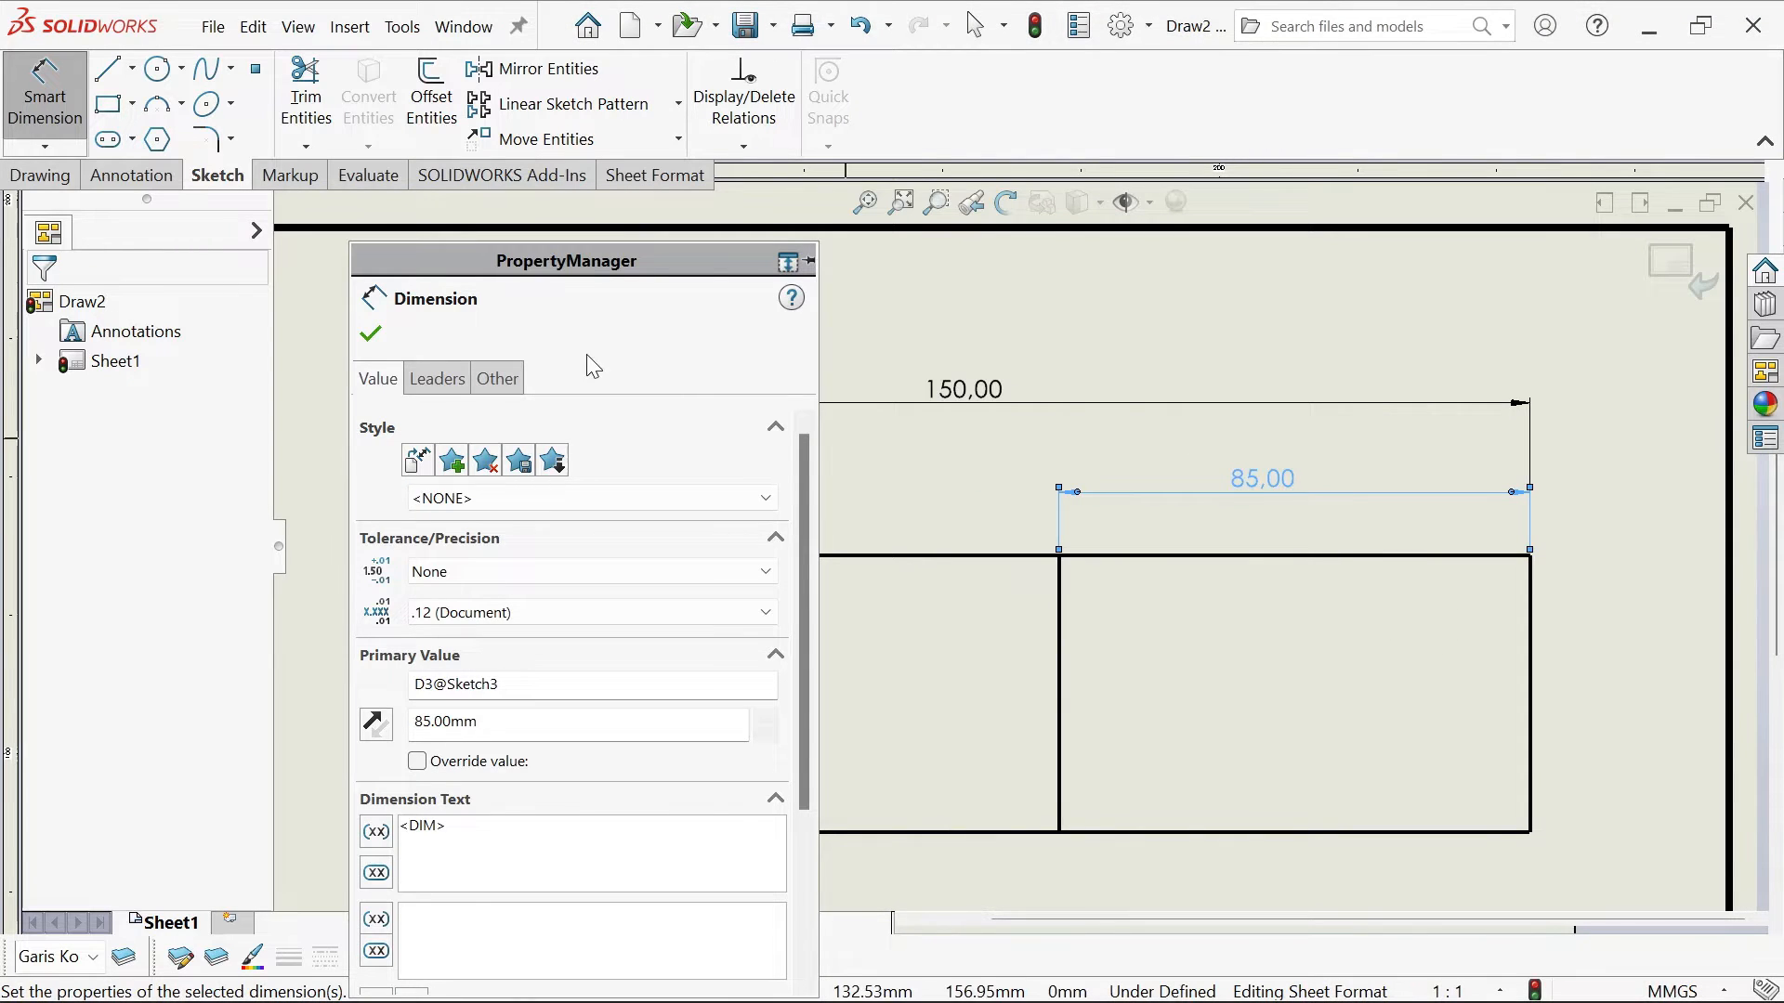
{"action": "left_click", "coordinate": [369, 342]}
{"action": "key", "text": "Escape"}
Sketch a horizontal line across the rectangle's full width, about 13 mm below its top edge
{"action": "scroll", "coordinate": [746, 611], "scroll_direction": "up", "scroll_amount": 3}
{"action": "scroll", "coordinate": [1218, 655], "scroll_direction": "down", "scroll_amount": 3}
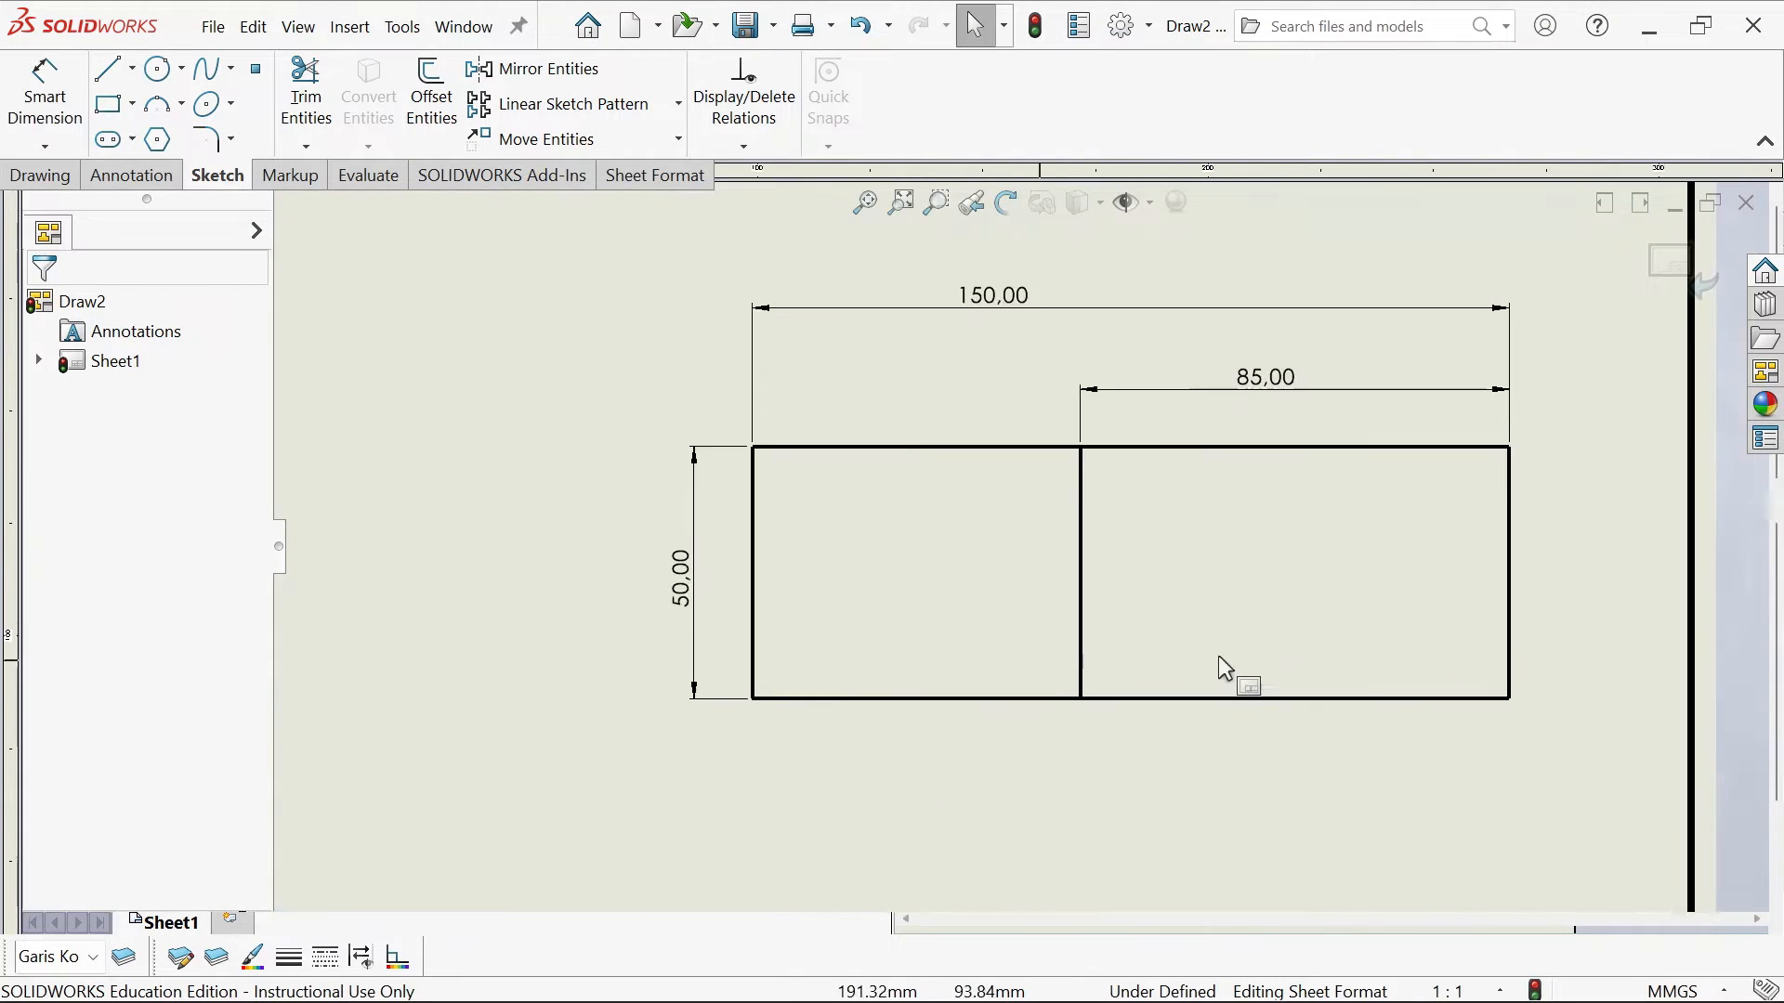
{"action": "scroll", "coordinate": [1217, 656], "scroll_direction": "down", "scroll_amount": 1}
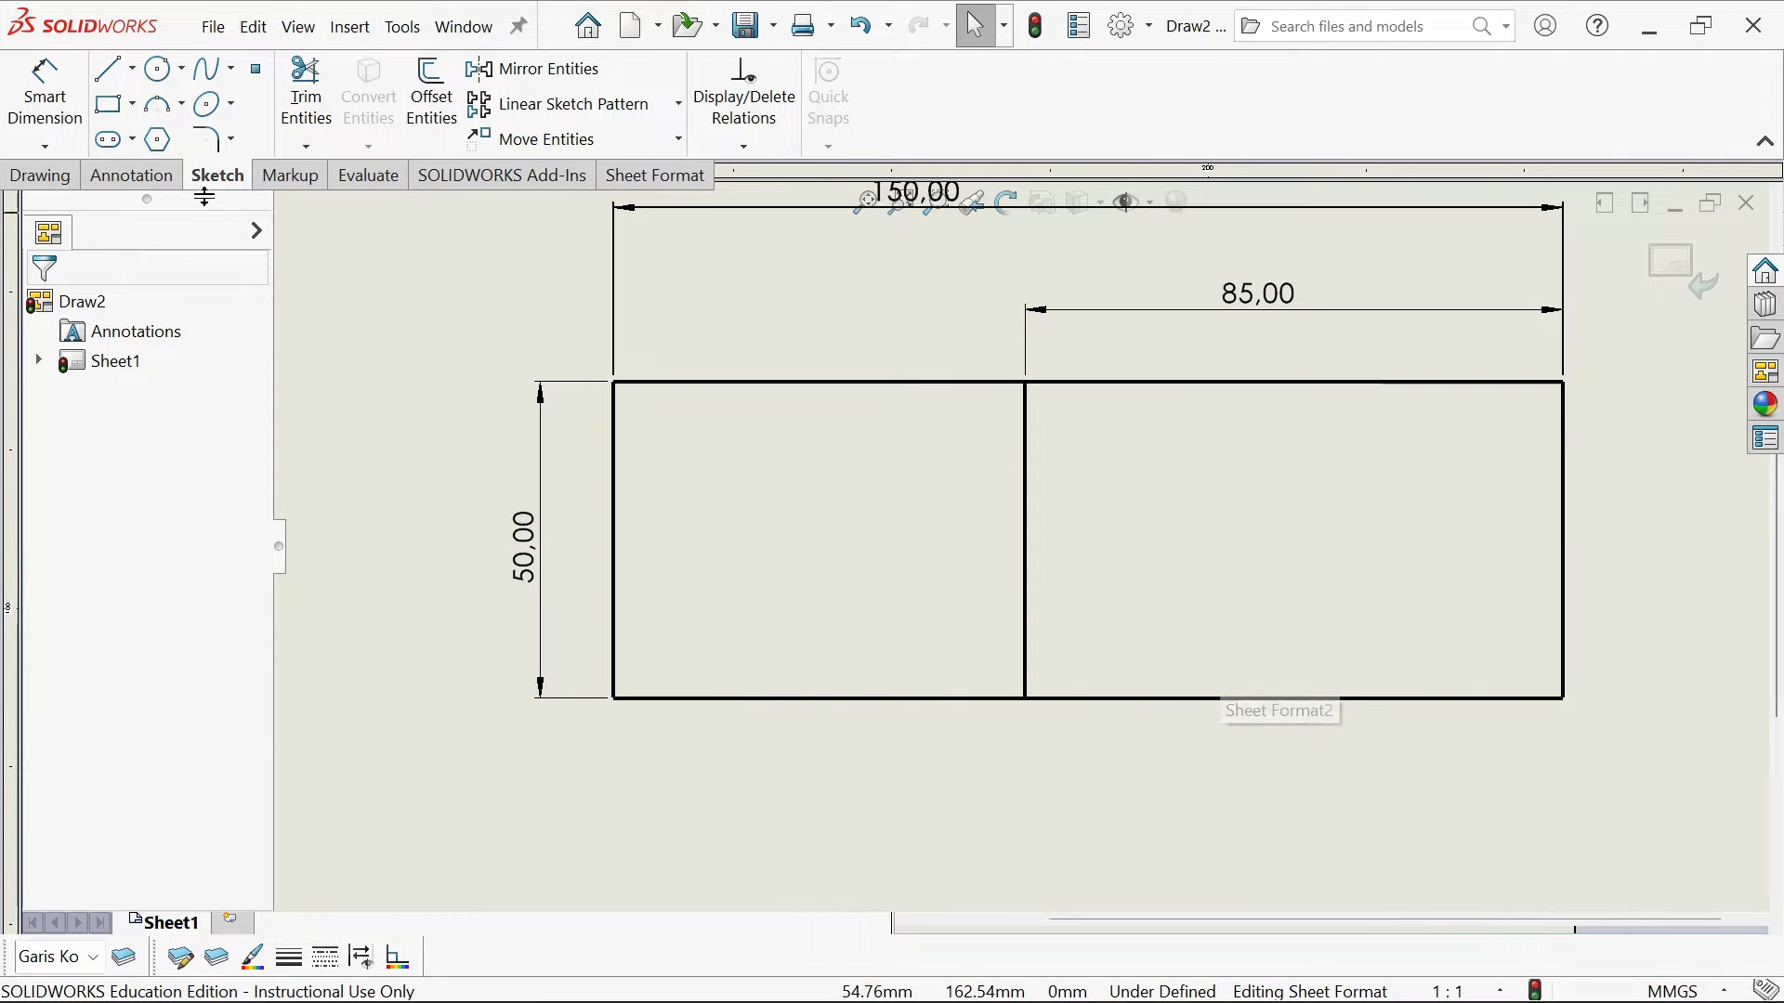
{"action": "key", "text": "l"}
{"action": "scroll", "coordinate": [1019, 470], "scroll_direction": "up", "scroll_amount": 3}
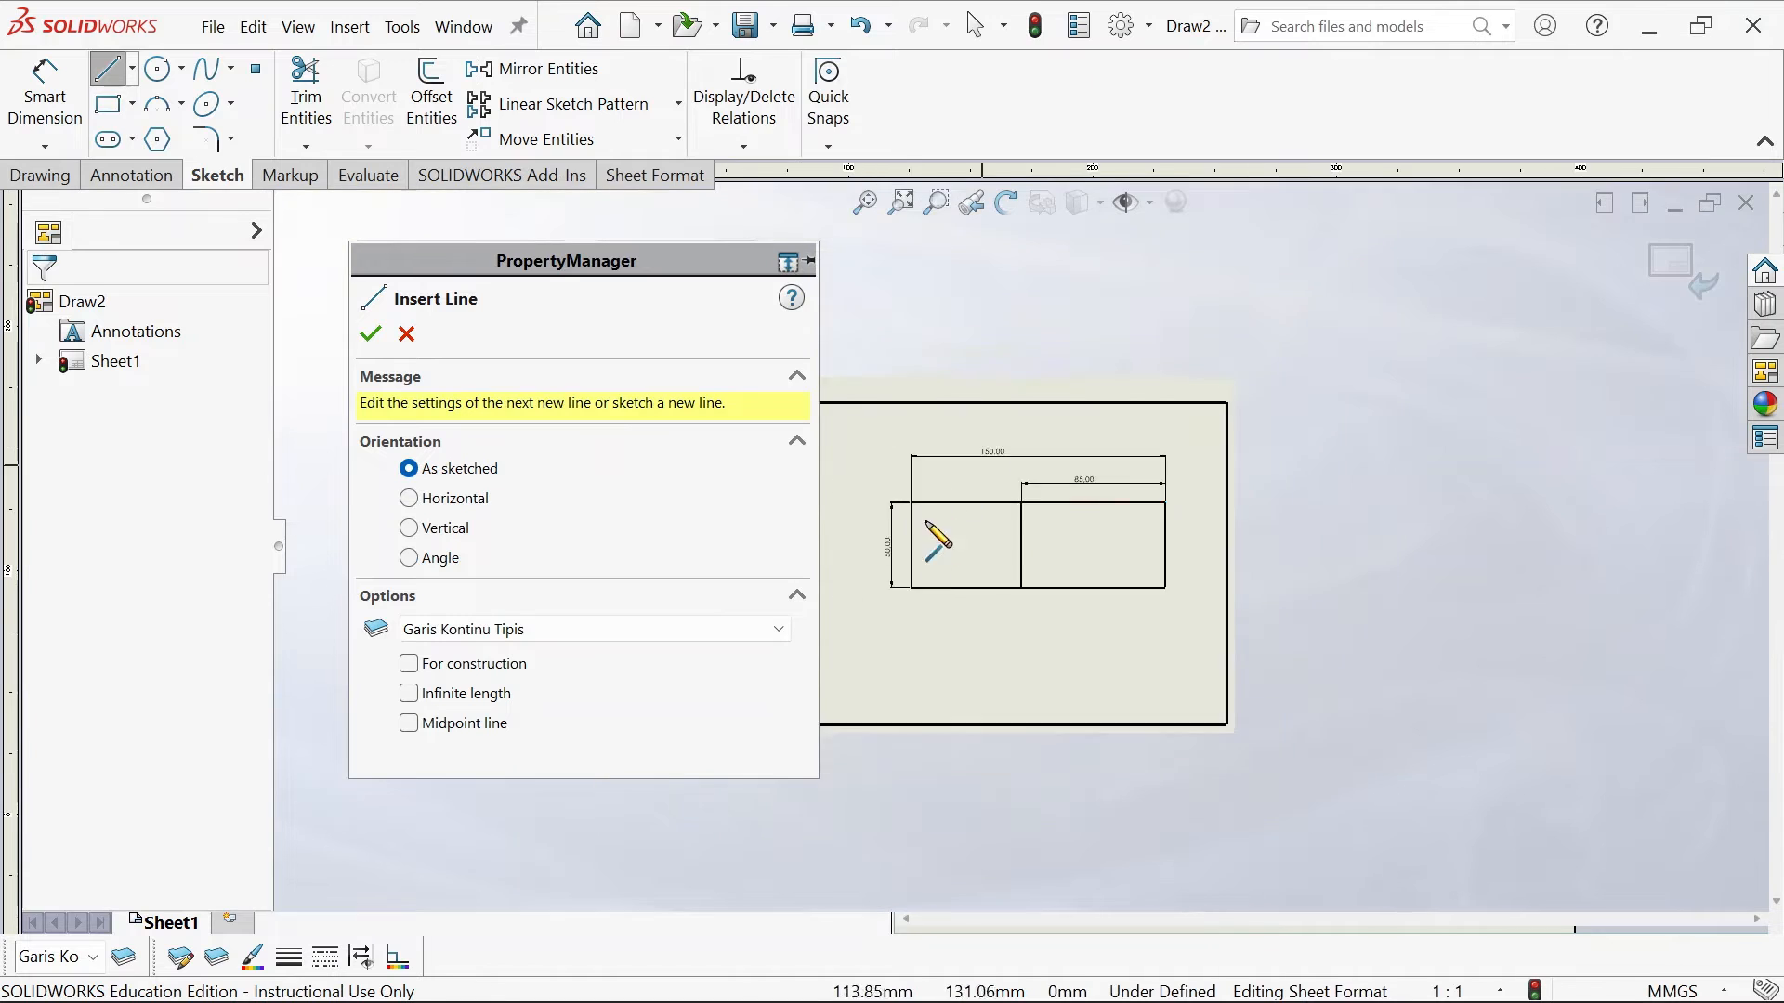
{"action": "scroll", "coordinate": [939, 525], "scroll_direction": "down", "scroll_amount": 4}
{"action": "scroll", "coordinate": [966, 520], "scroll_direction": "up", "scroll_amount": 3}
{"action": "scroll", "coordinate": [940, 542], "scroll_direction": "down", "scroll_amount": 2}
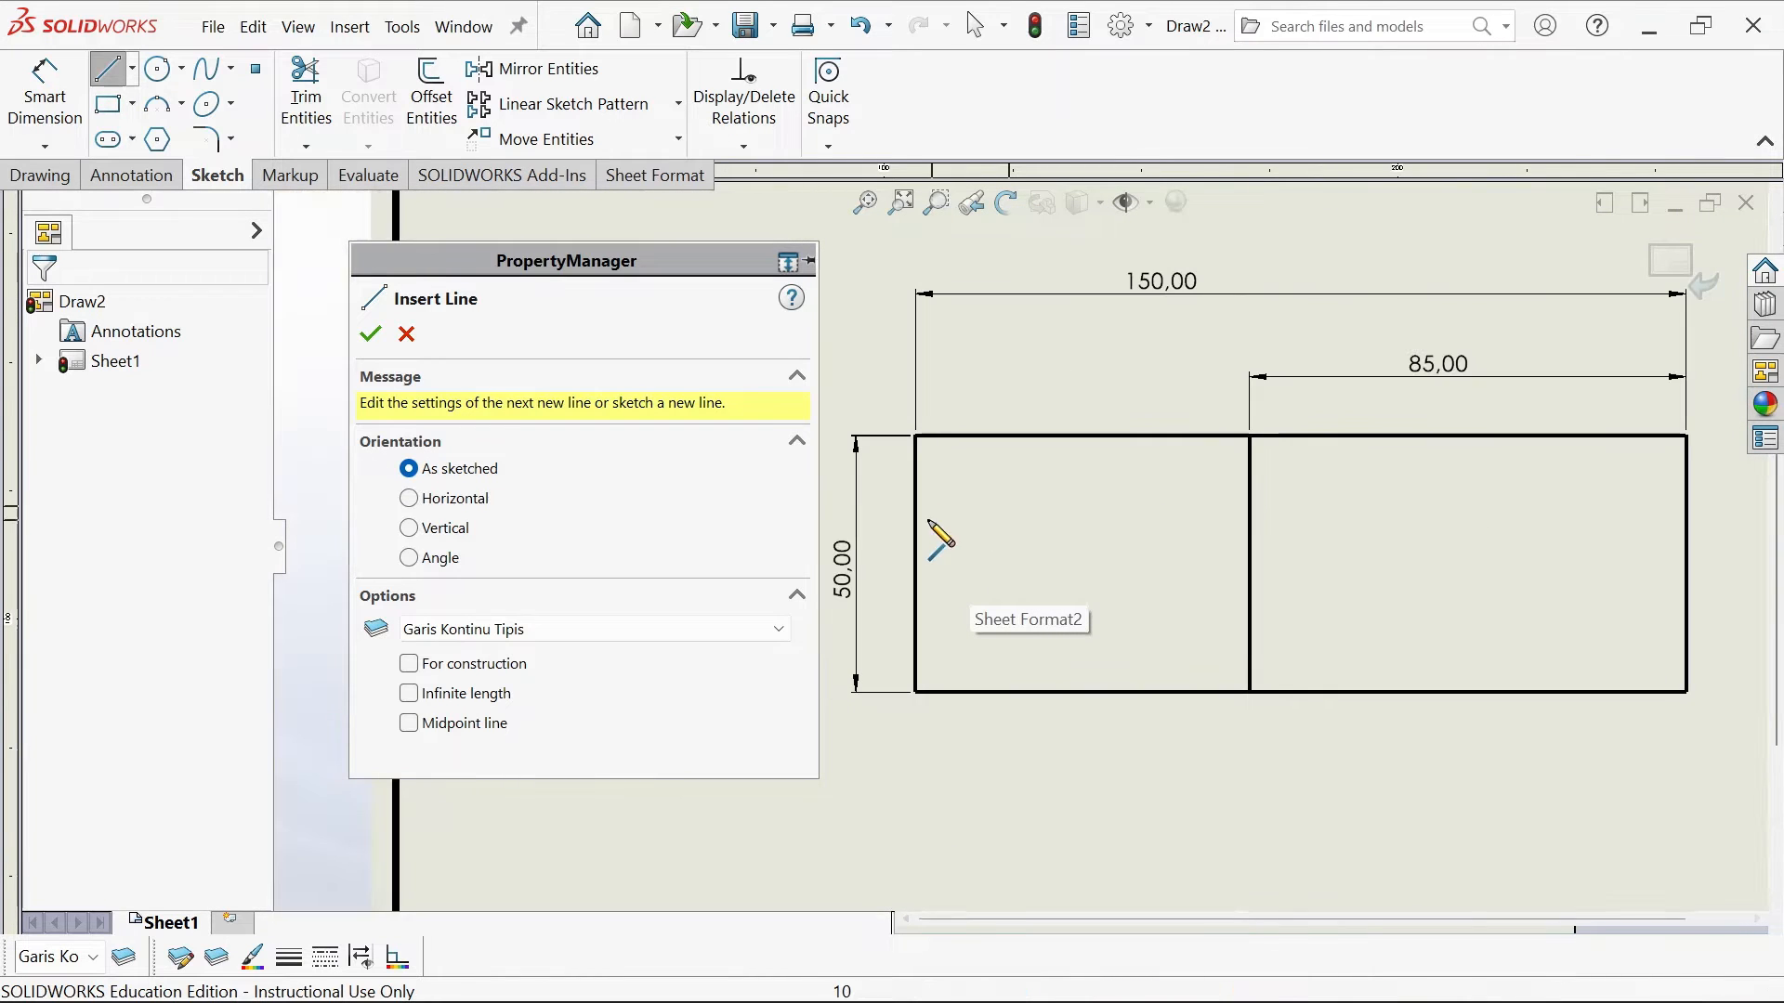
{"action": "left_click", "coordinate": [917, 503]}
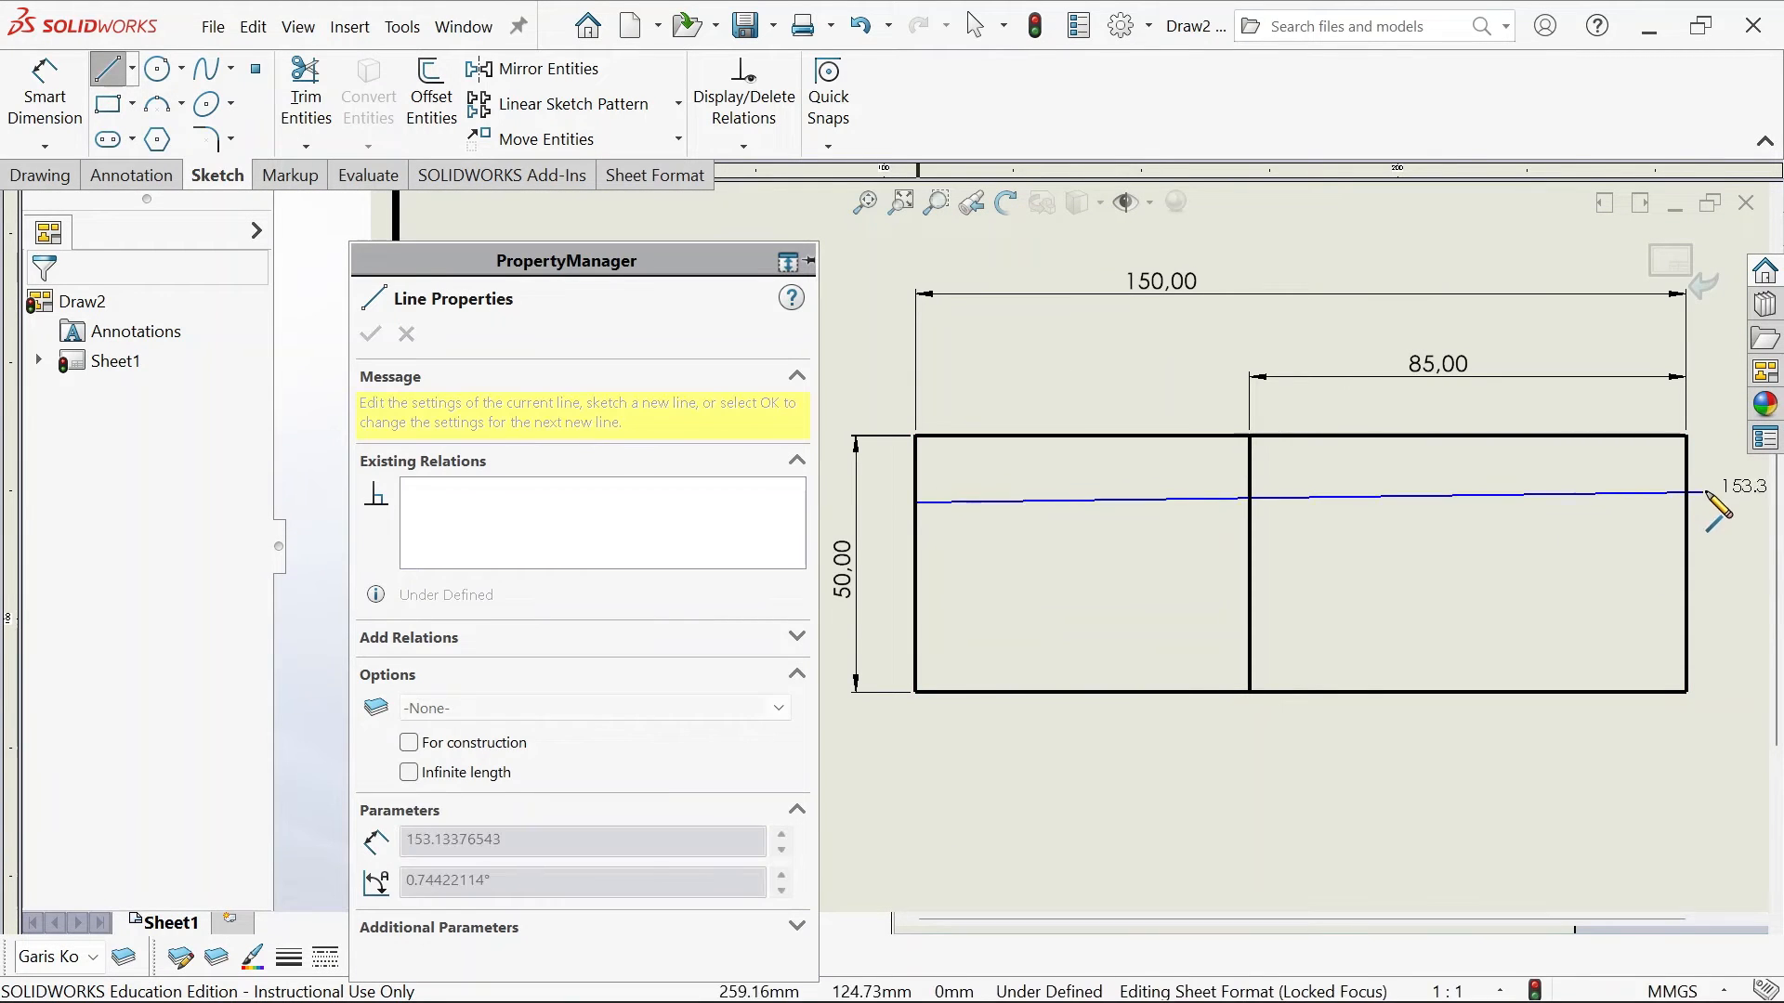
{"action": "left_click", "coordinate": [1687, 542]}
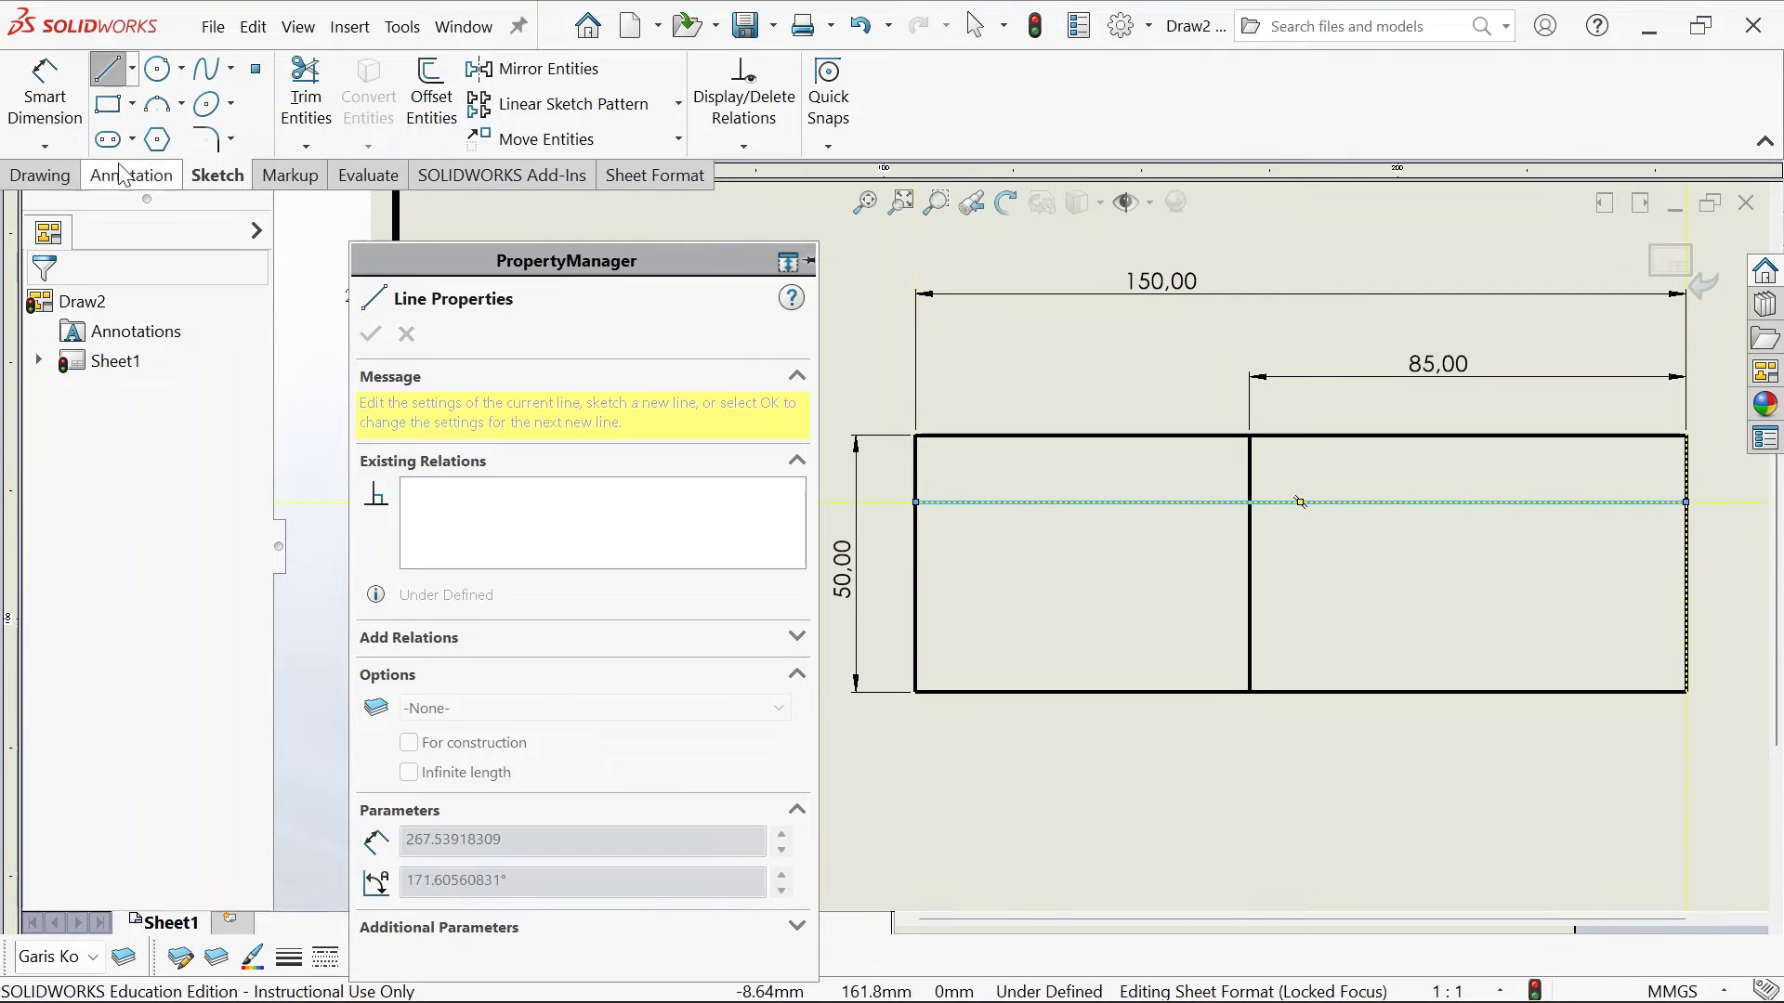
Dimension the horizontal line 14 mm below the rectangle's top edge
{"action": "left_click", "coordinate": [44, 93]}
{"action": "left_click", "coordinate": [1686, 435]}
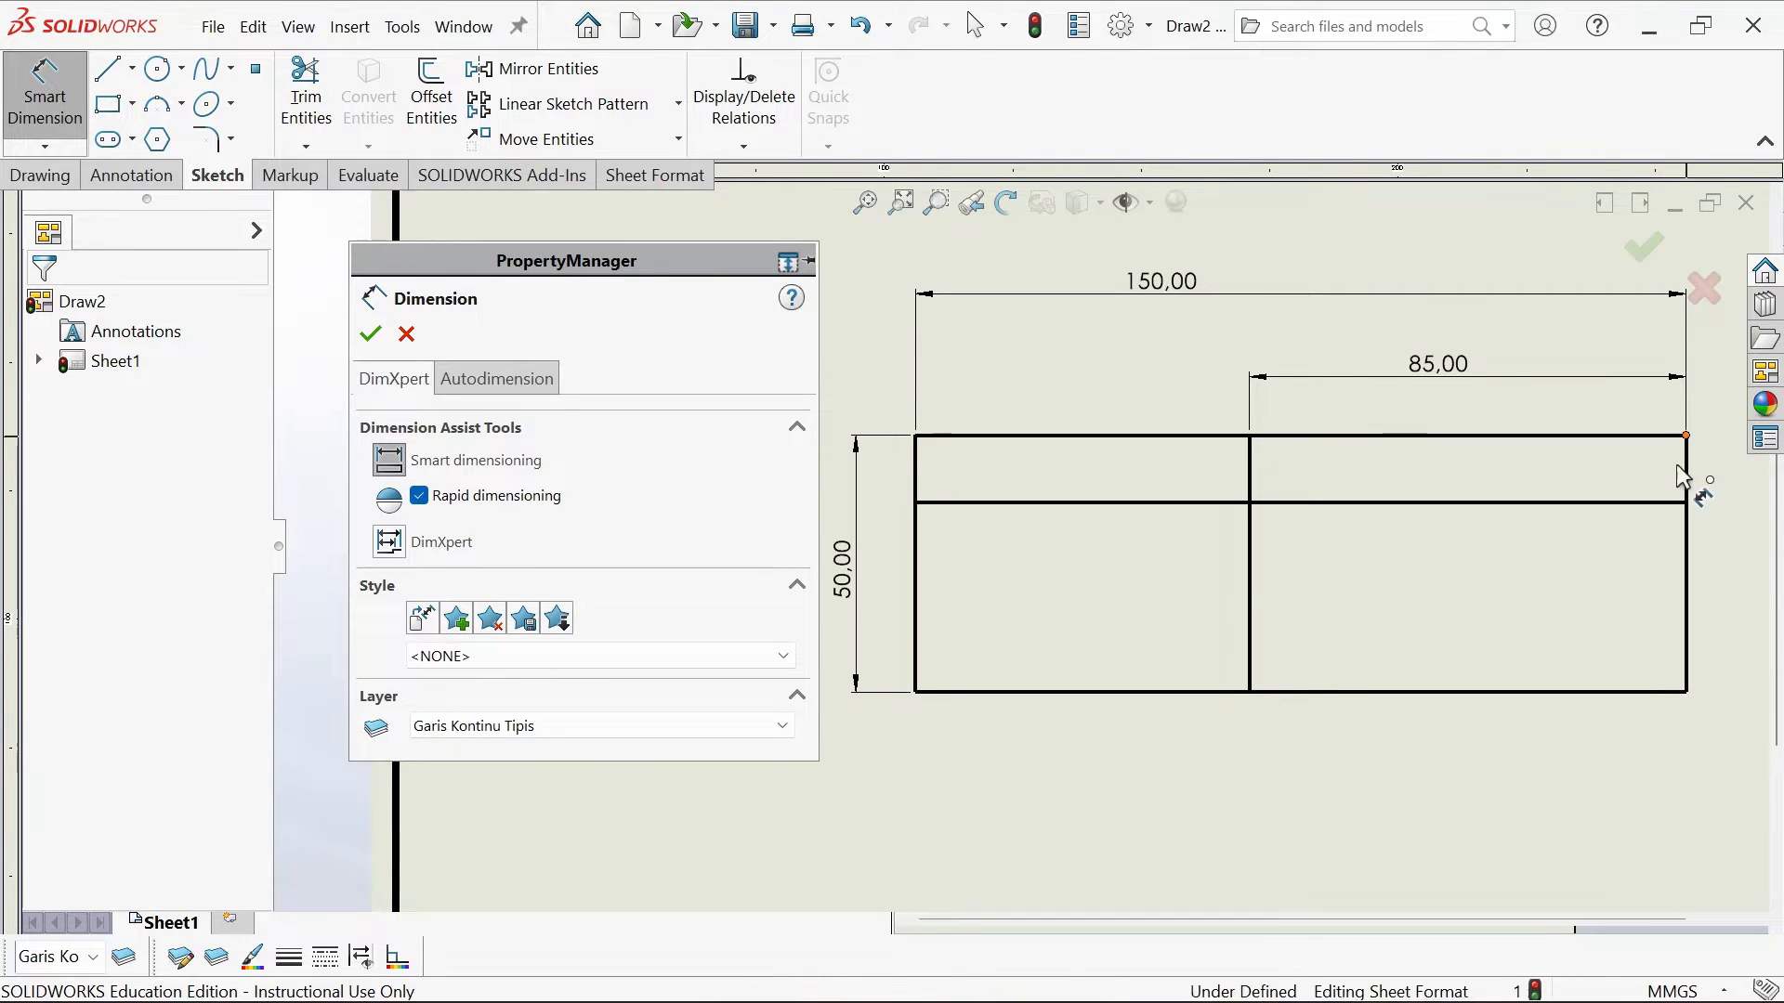
{"action": "left_click", "coordinate": [1648, 503]}
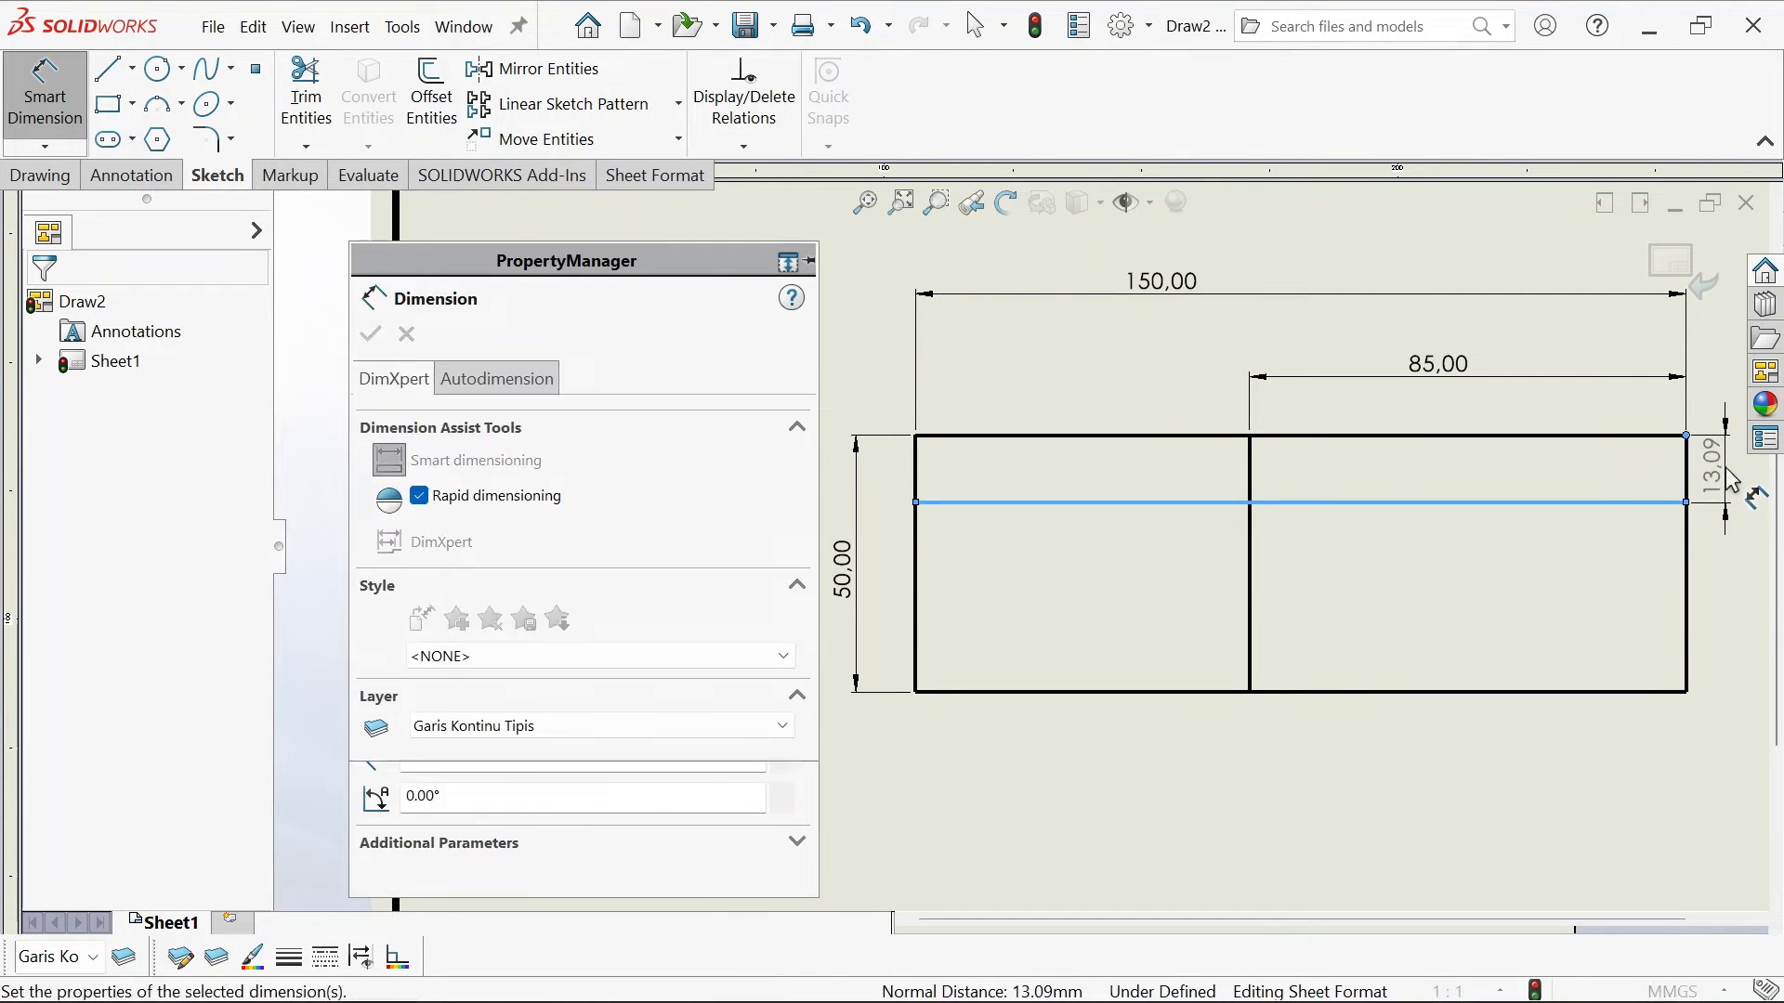
{"action": "left_click", "coordinate": [1737, 488]}
{"action": "type", "text": "14"}
{"action": "left_click", "coordinate": [1613, 428]}
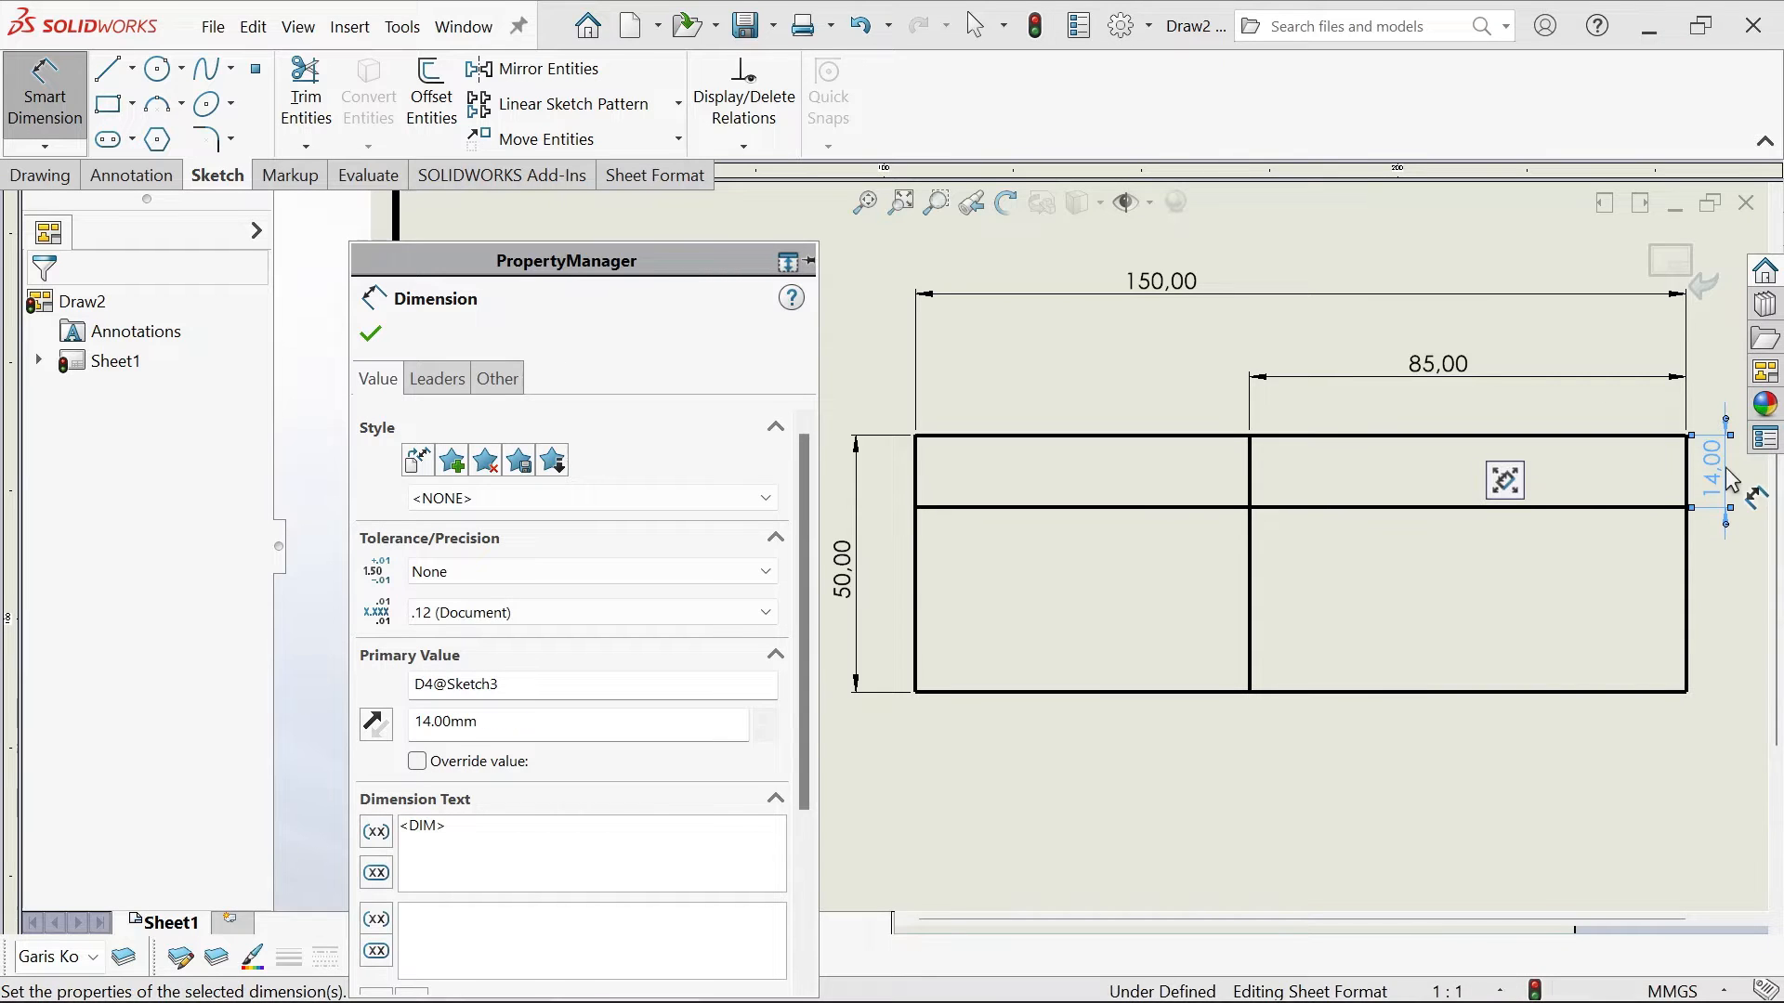
Sketch a short vertical line through the upper-left cell, about 23 mm from the rectangle's left edge
{"action": "left_click", "coordinate": [113, 74]}
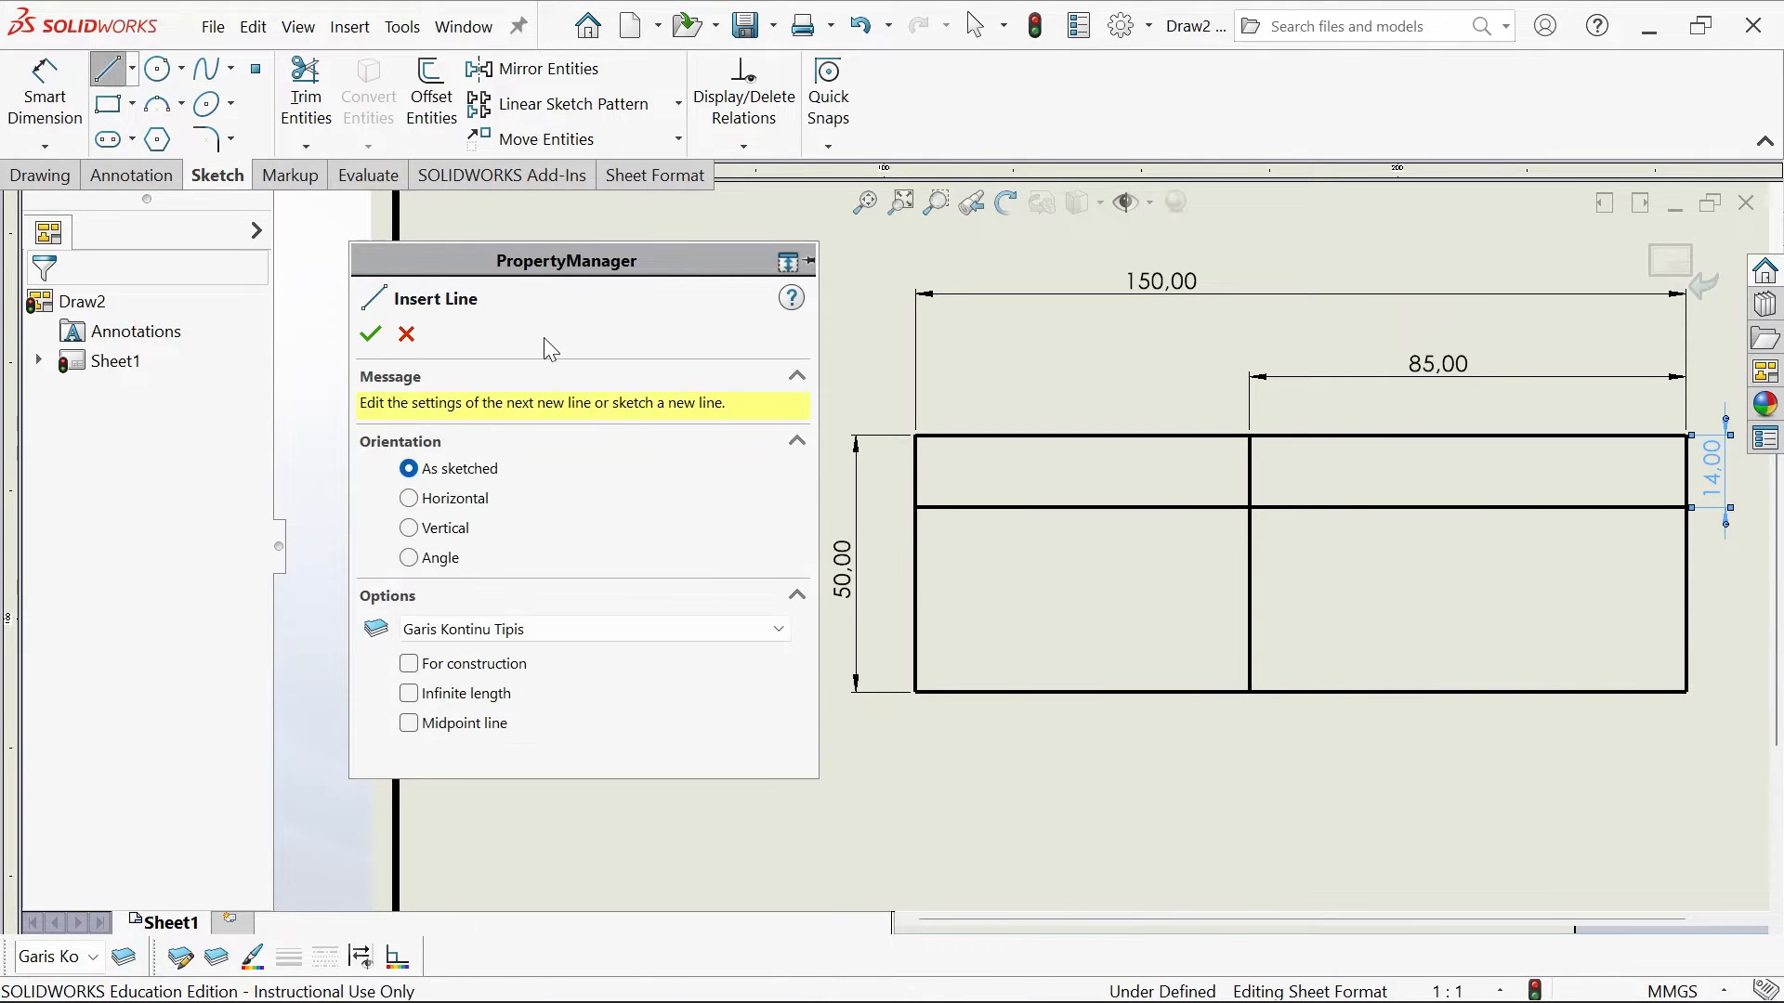
{"action": "left_click", "coordinate": [1037, 435]}
{"action": "left_click", "coordinate": [1037, 507]}
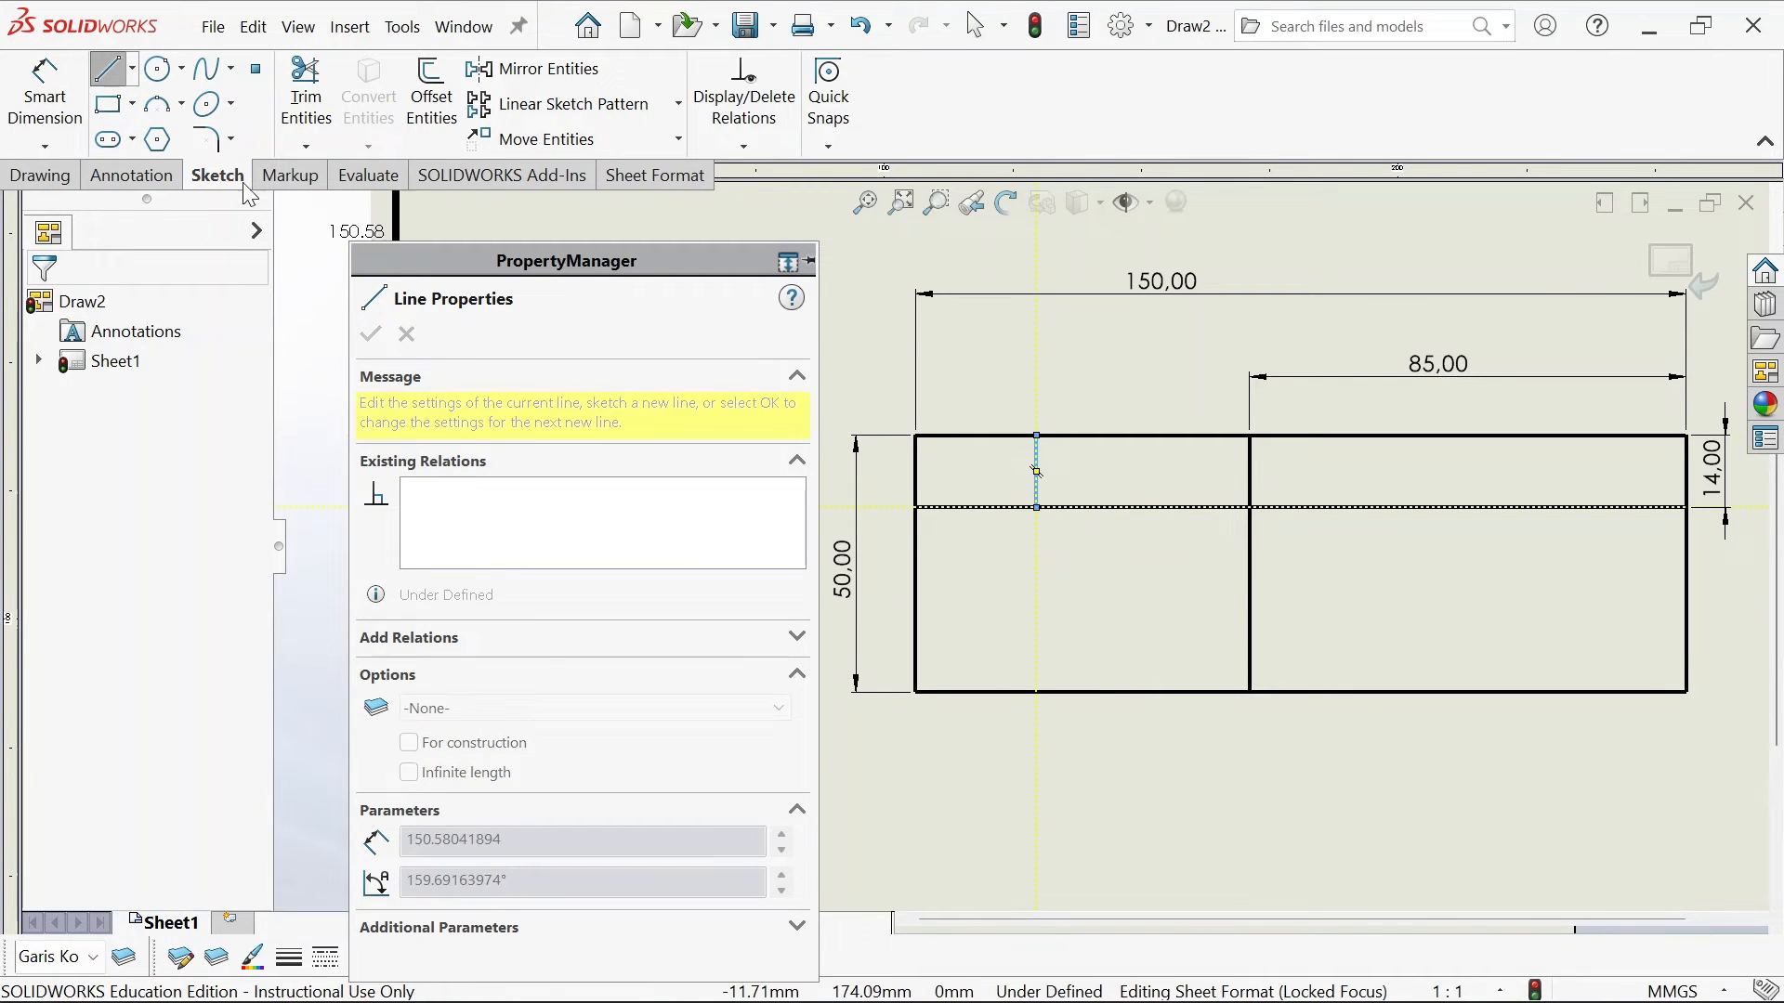
Dimension the short vertical line 30 mm from the rectangle's left edge
{"action": "left_click", "coordinate": [44, 93]}
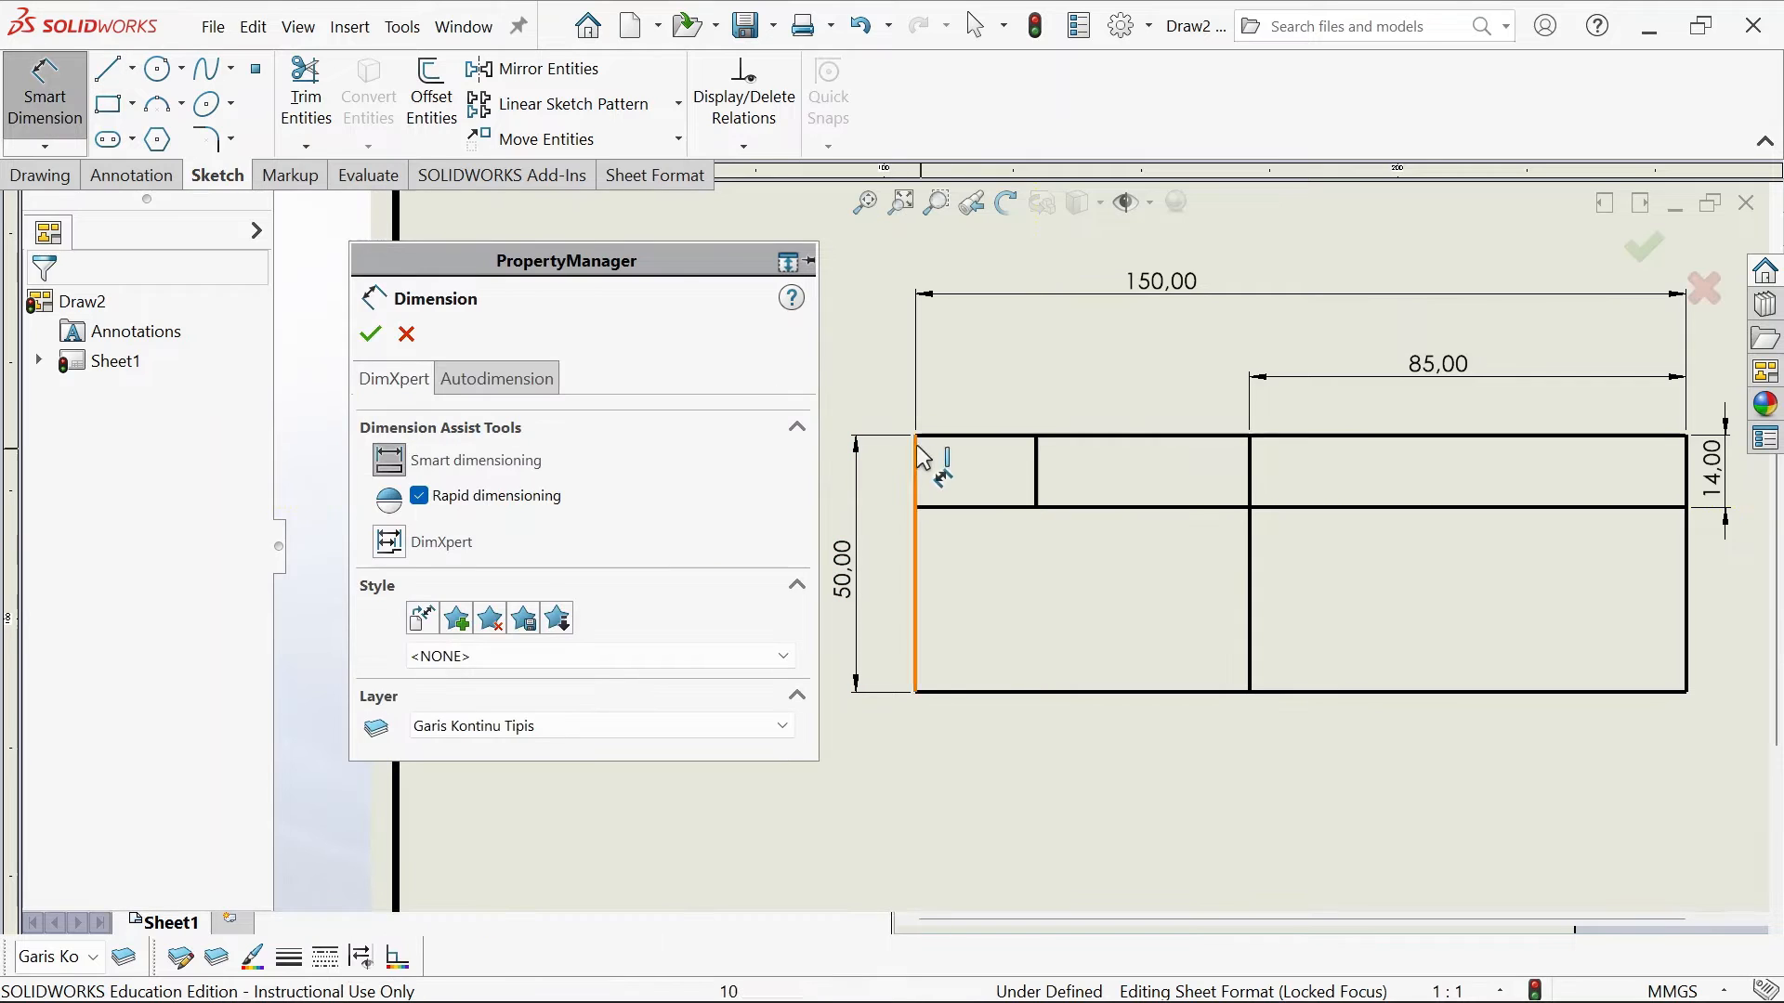
{"action": "left_click", "coordinate": [1038, 435]}
{"action": "left_click", "coordinate": [1038, 435]}
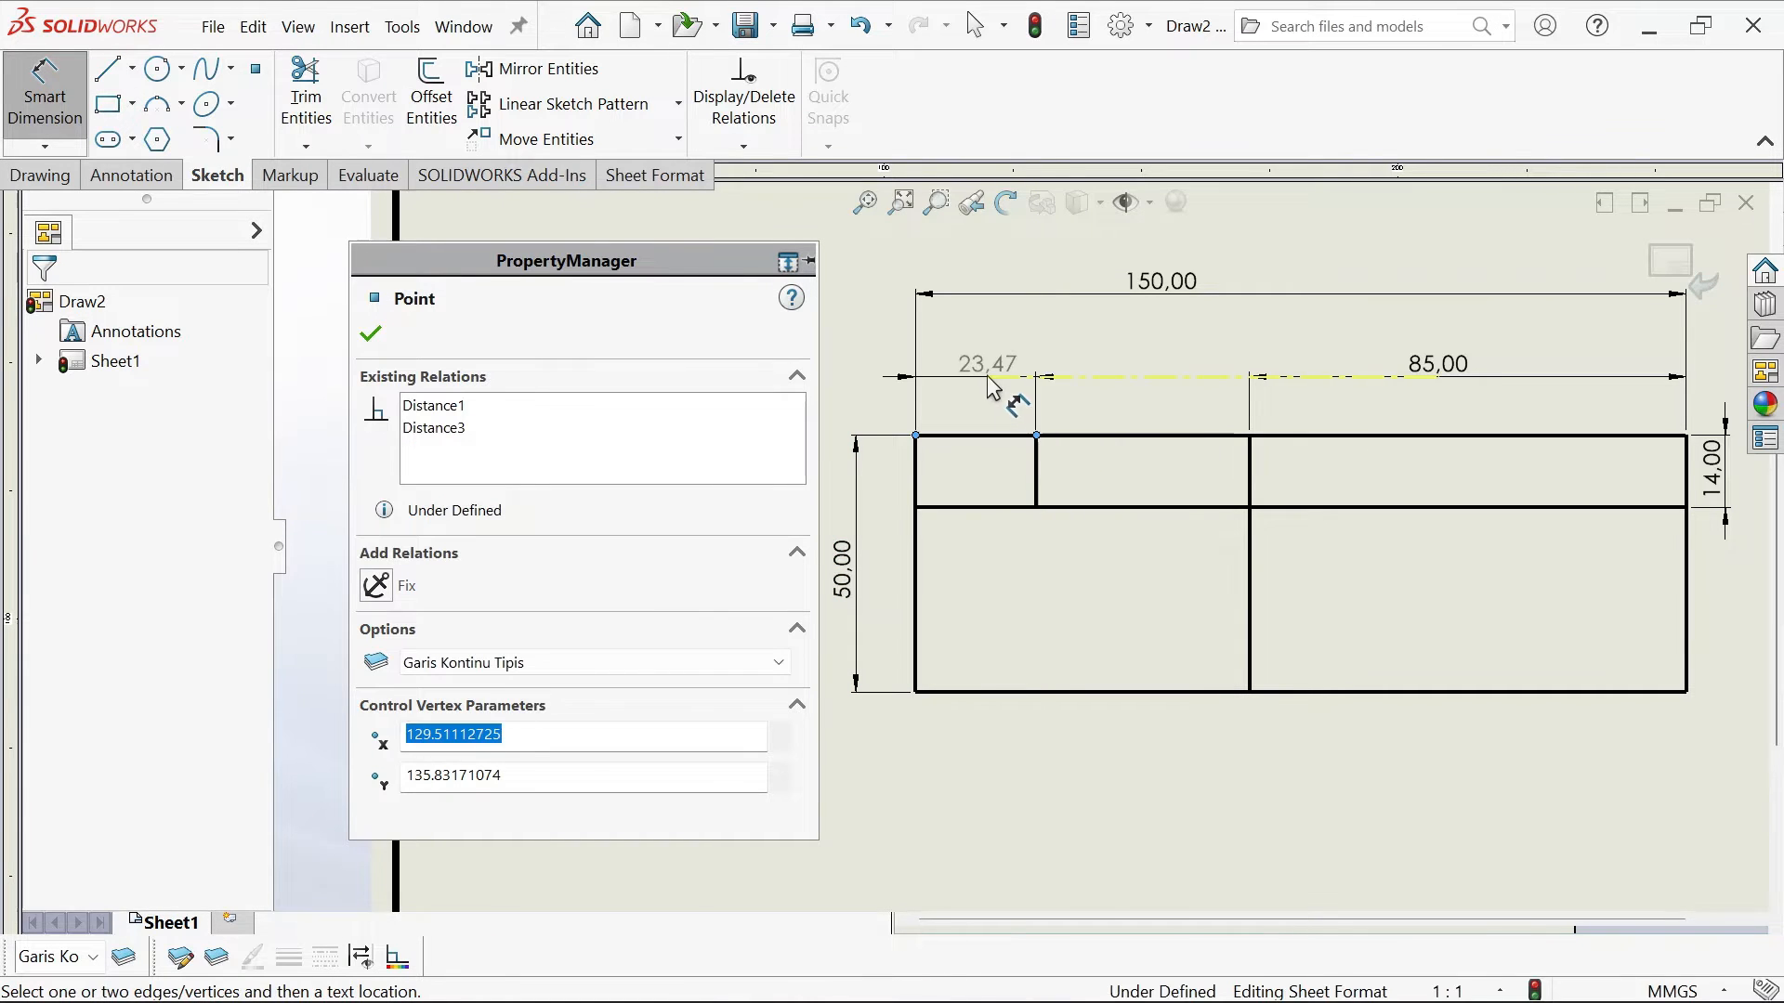
{"action": "left_click", "coordinate": [1015, 387]}
{"action": "type", "text": "30"}
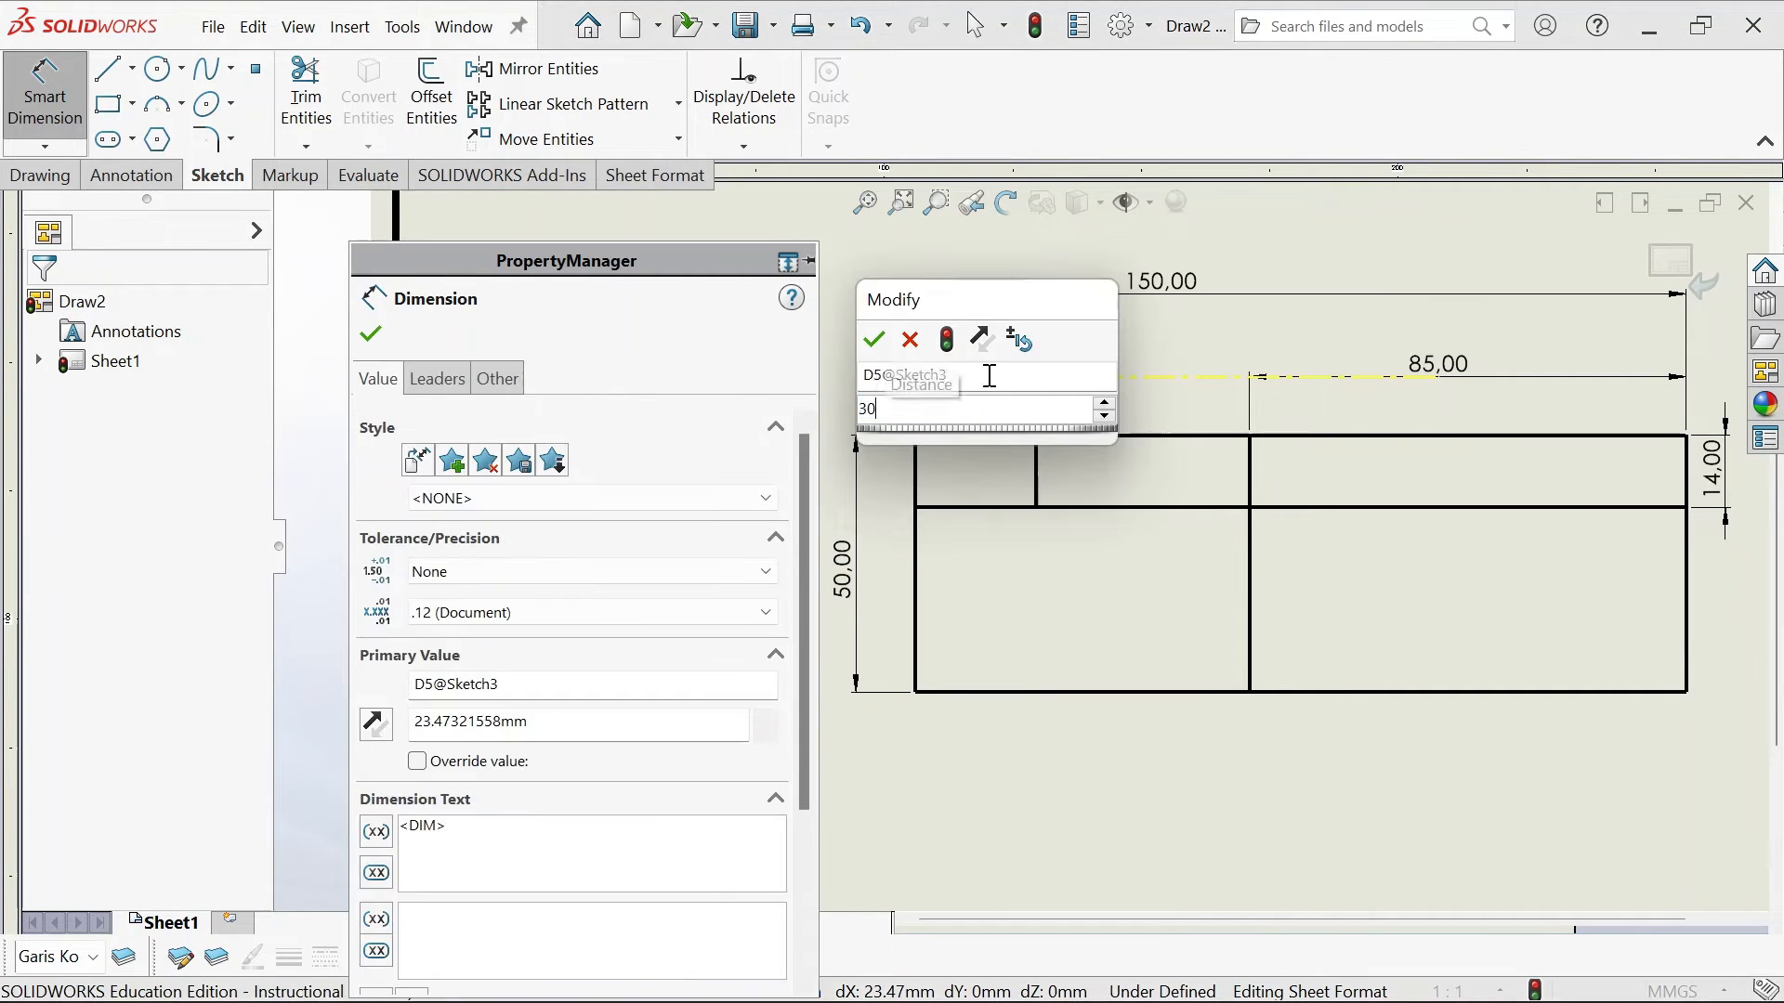
{"action": "key", "text": "Return"}
Sketch a horizontal line from the short vertical line's midpoint to the main vertical divider, splitting that upper cell in half
{"action": "scroll", "coordinate": [1138, 503], "scroll_direction": "down", "scroll_amount": 2}
{"action": "scroll", "coordinate": [1138, 503], "scroll_direction": "down", "scroll_amount": 1}
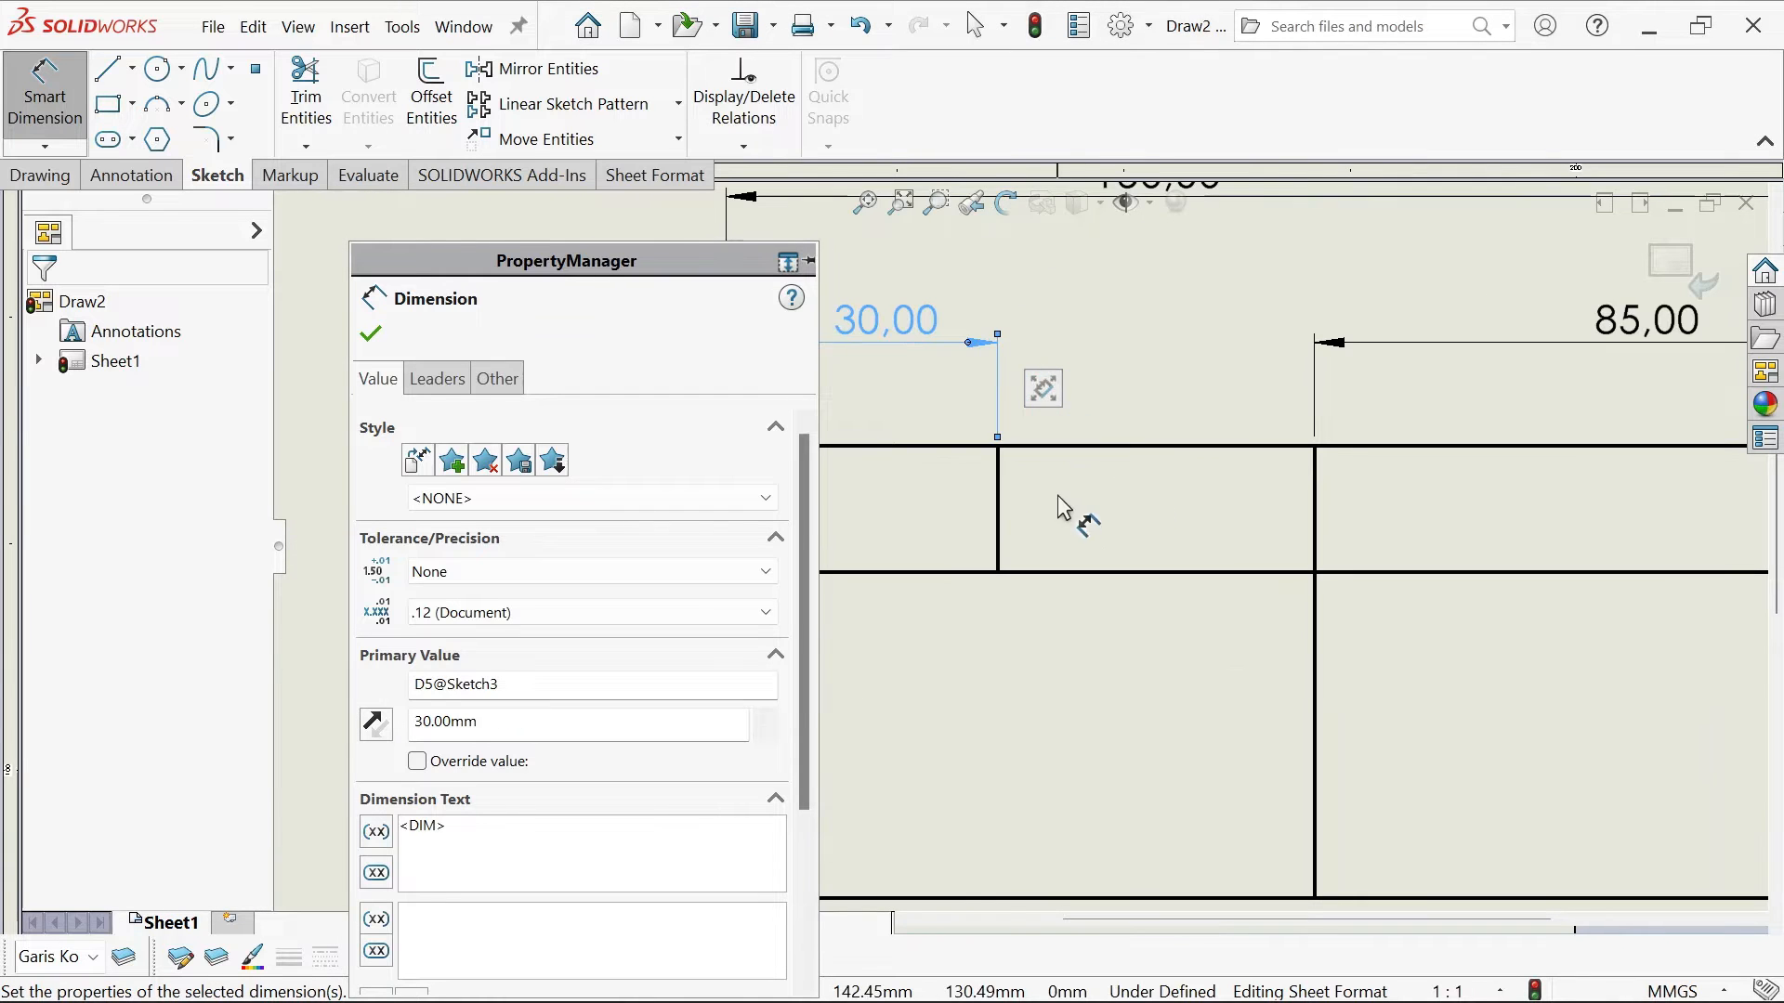
{"action": "left_click", "coordinate": [109, 67]}
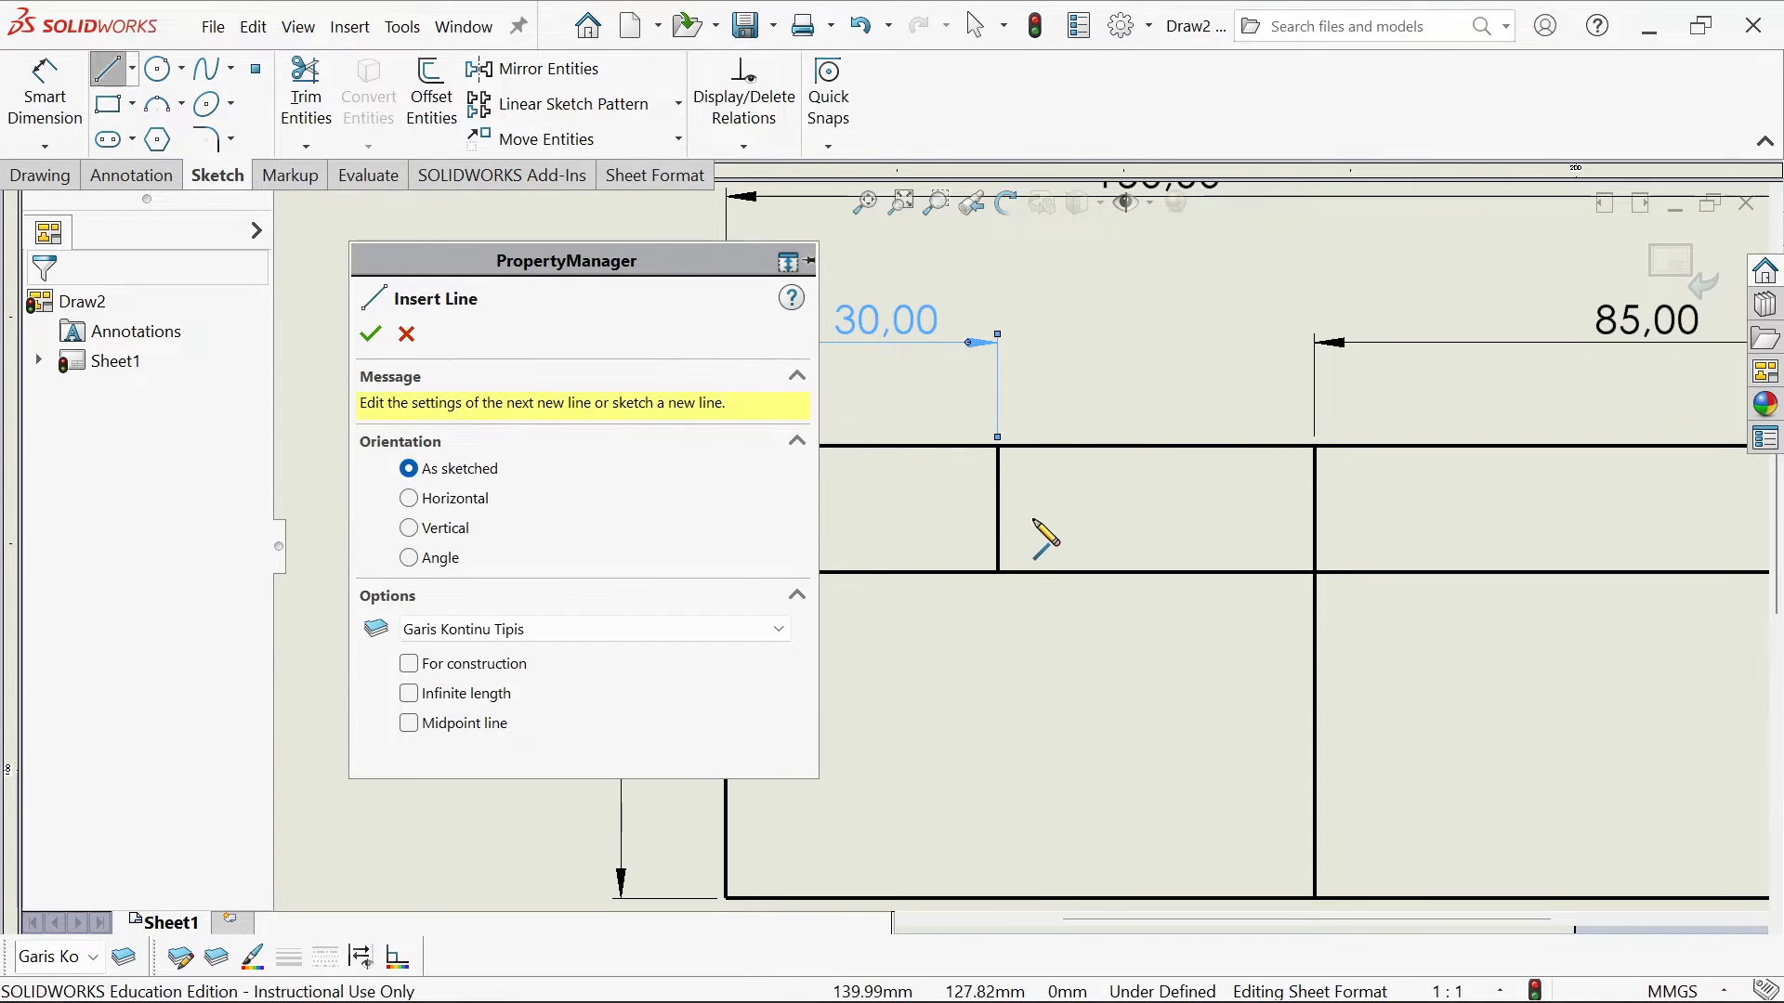
{"action": "left_click", "coordinate": [997, 509]}
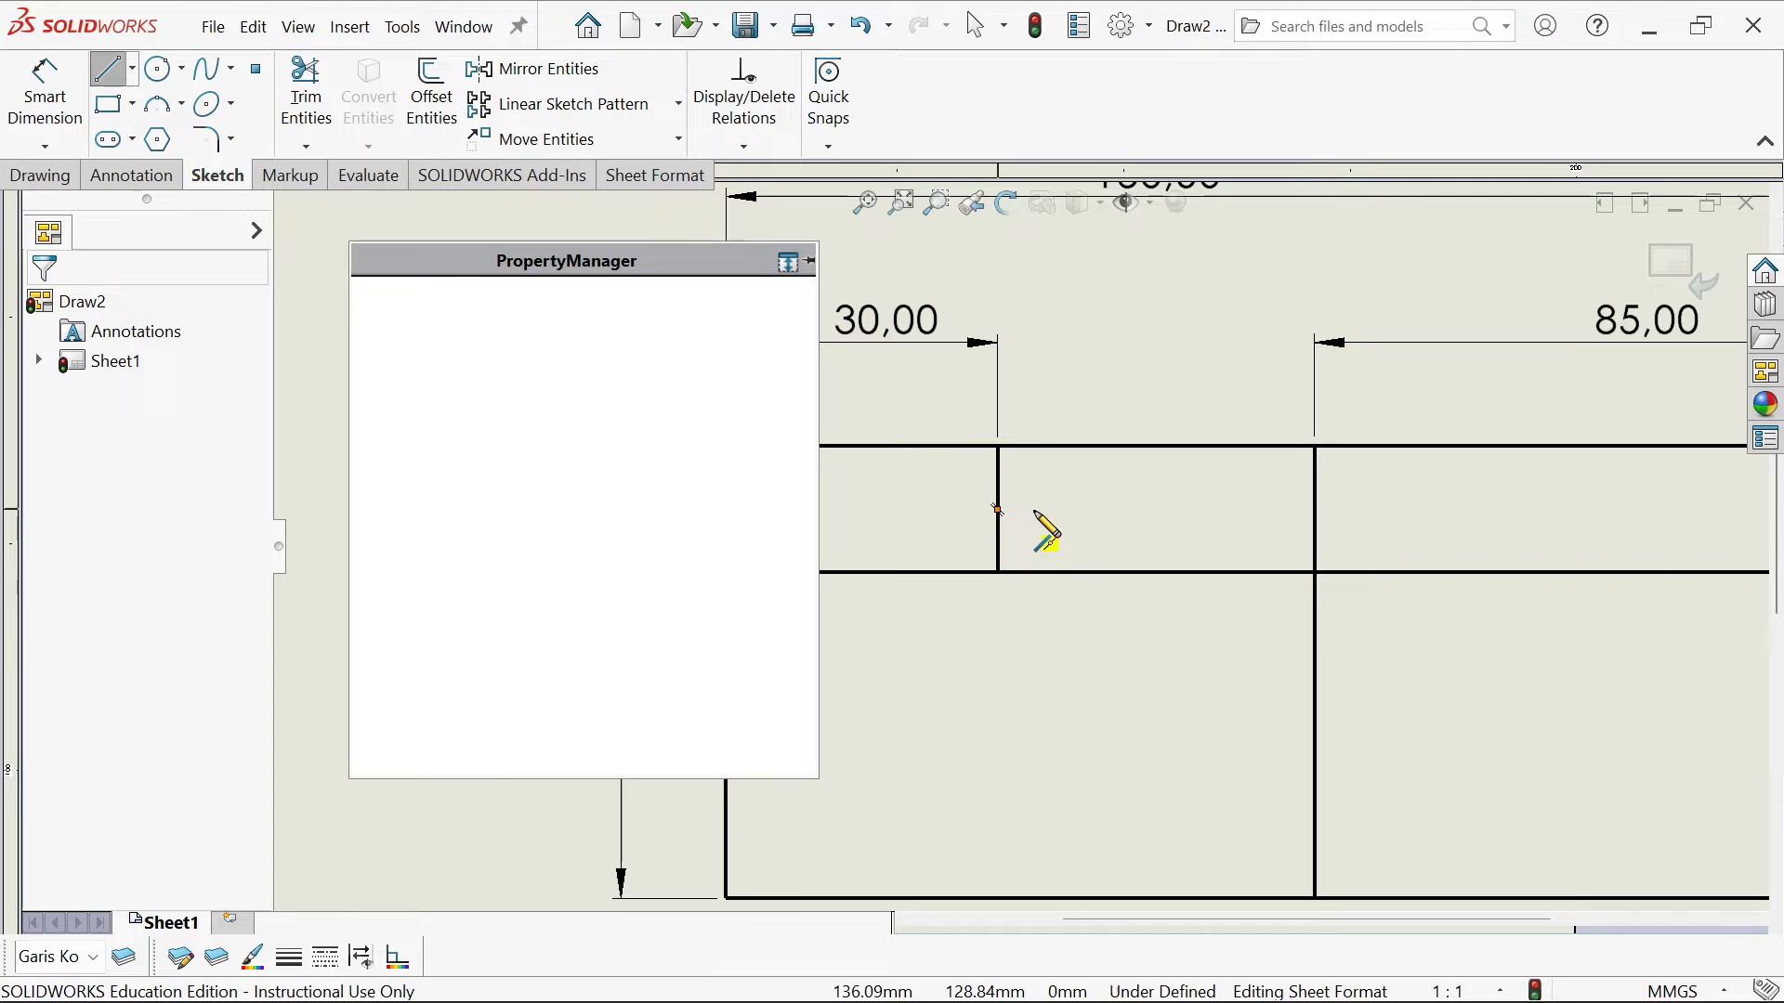
{"action": "left_click", "coordinate": [1313, 509]}
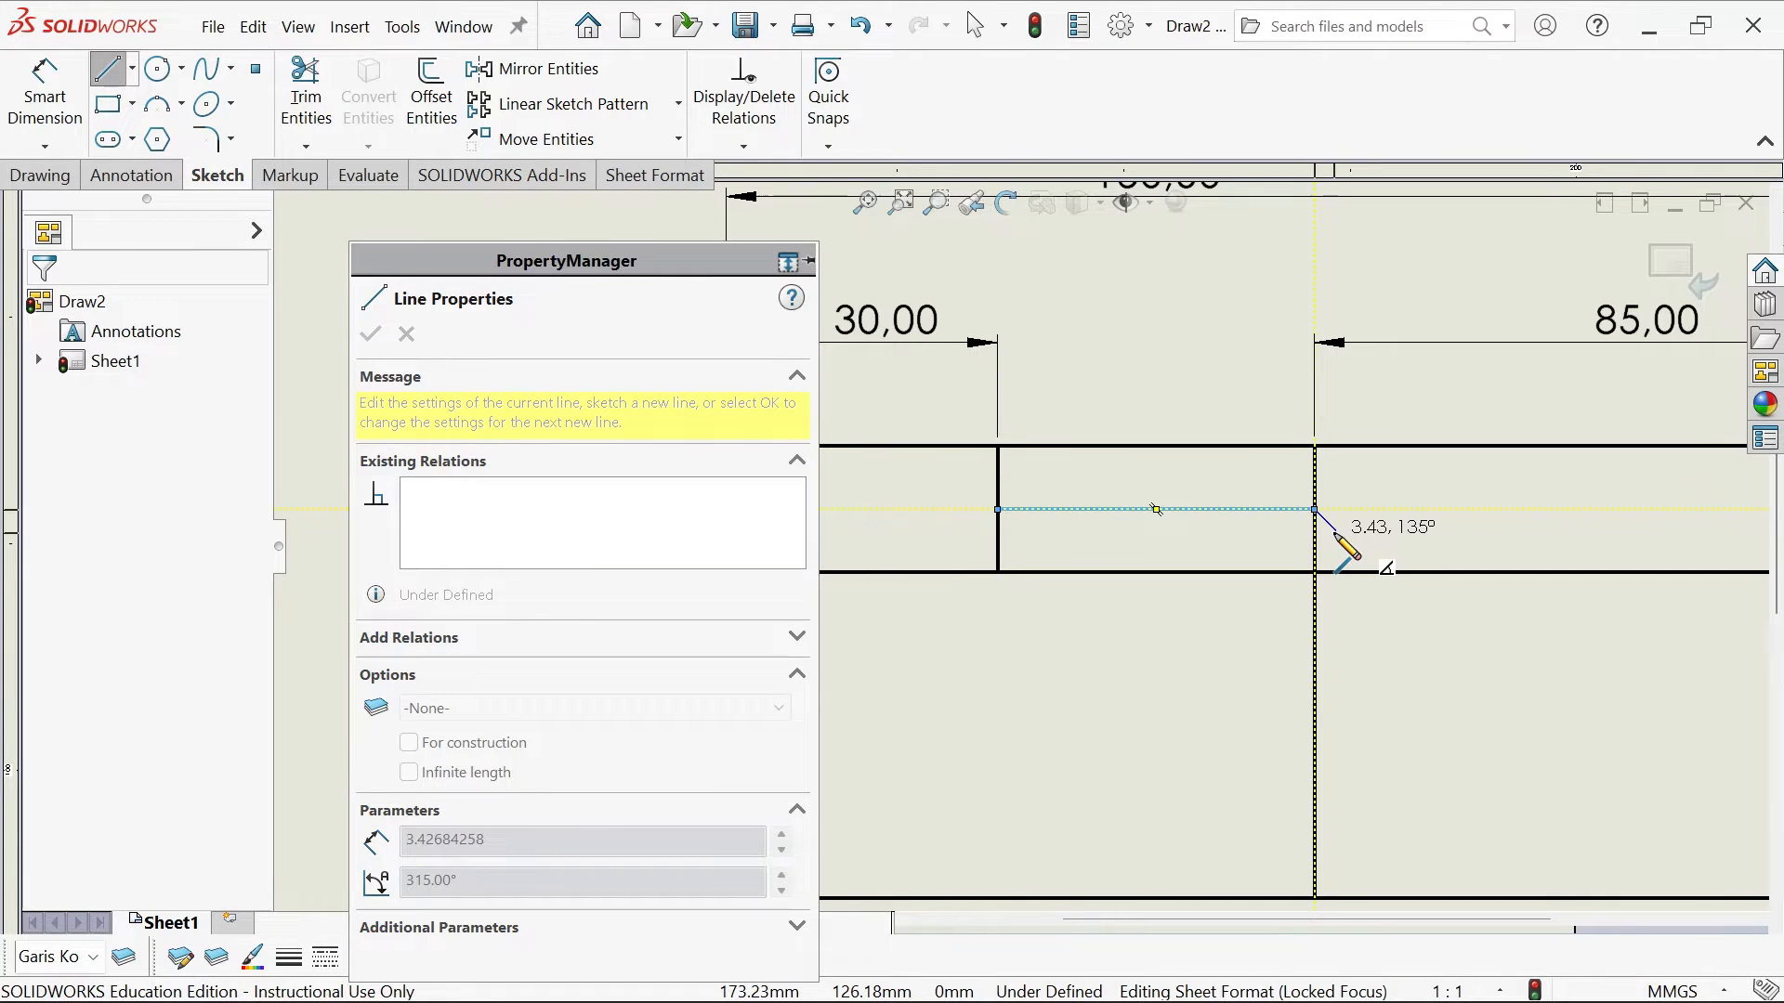
{"action": "key", "text": "Escape"}
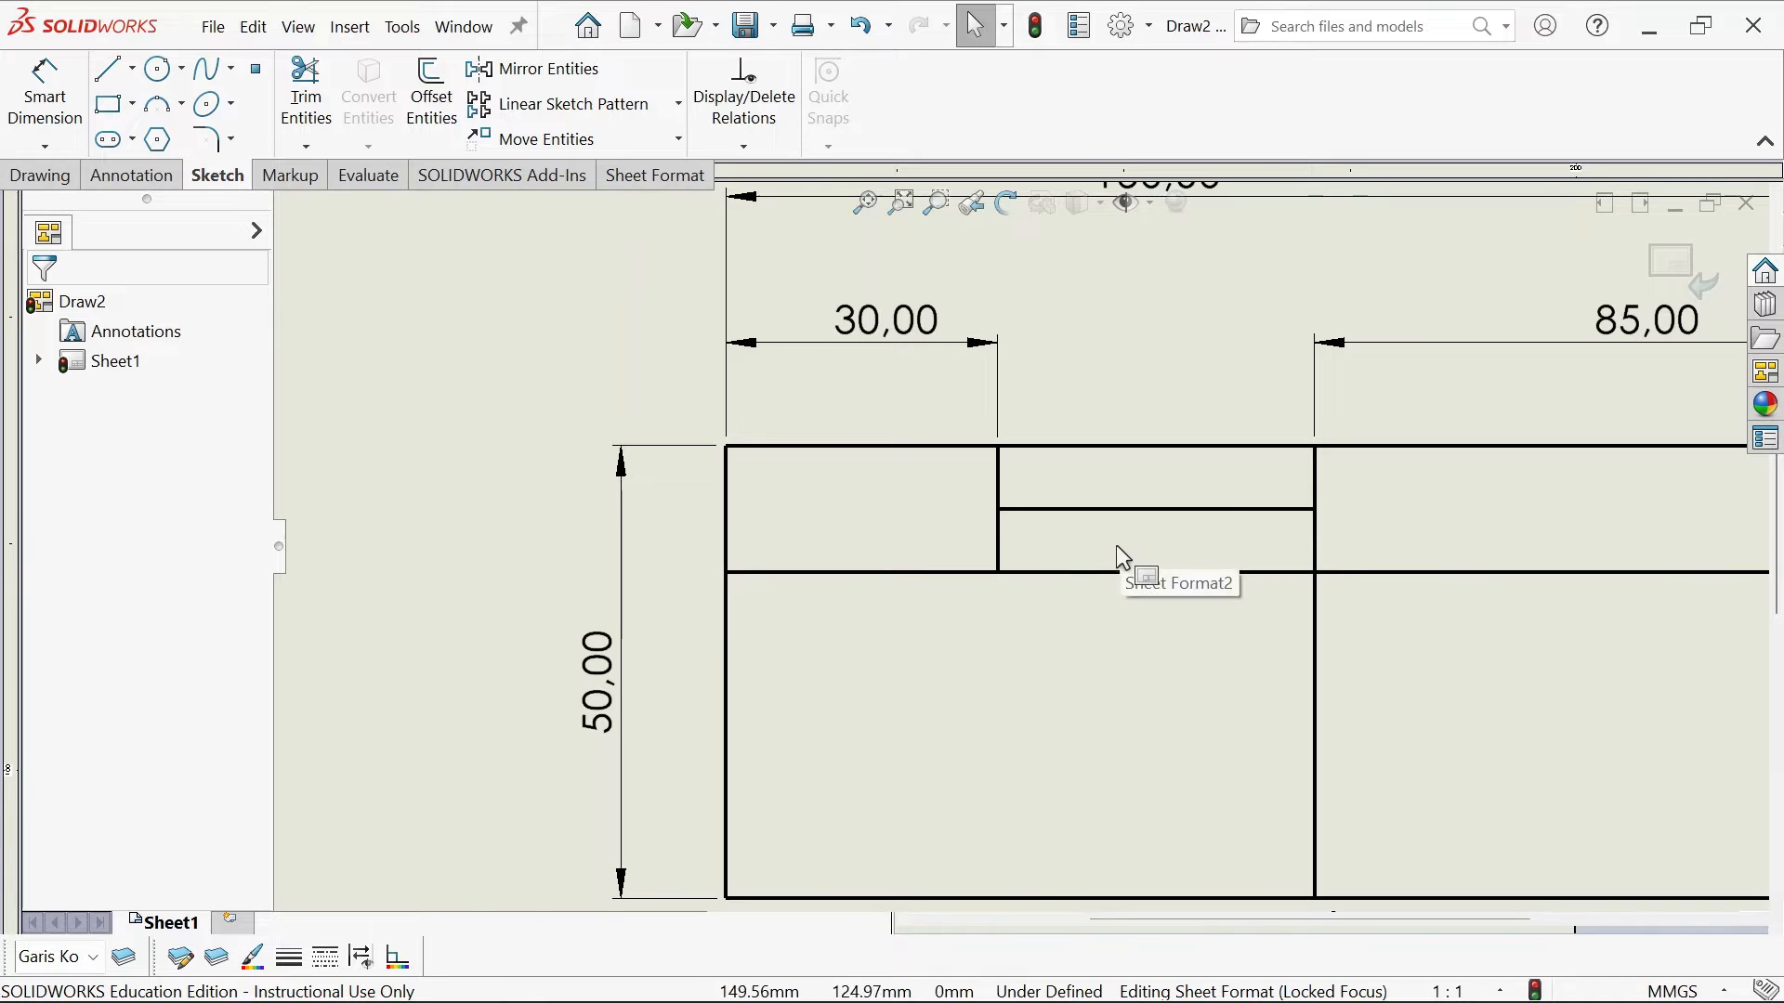
Sketch a vertical line through the lower half of the split cell, about 9 mm from the cell's left side
{"action": "scroll", "coordinate": [1115, 546], "scroll_direction": "down", "scroll_amount": 1}
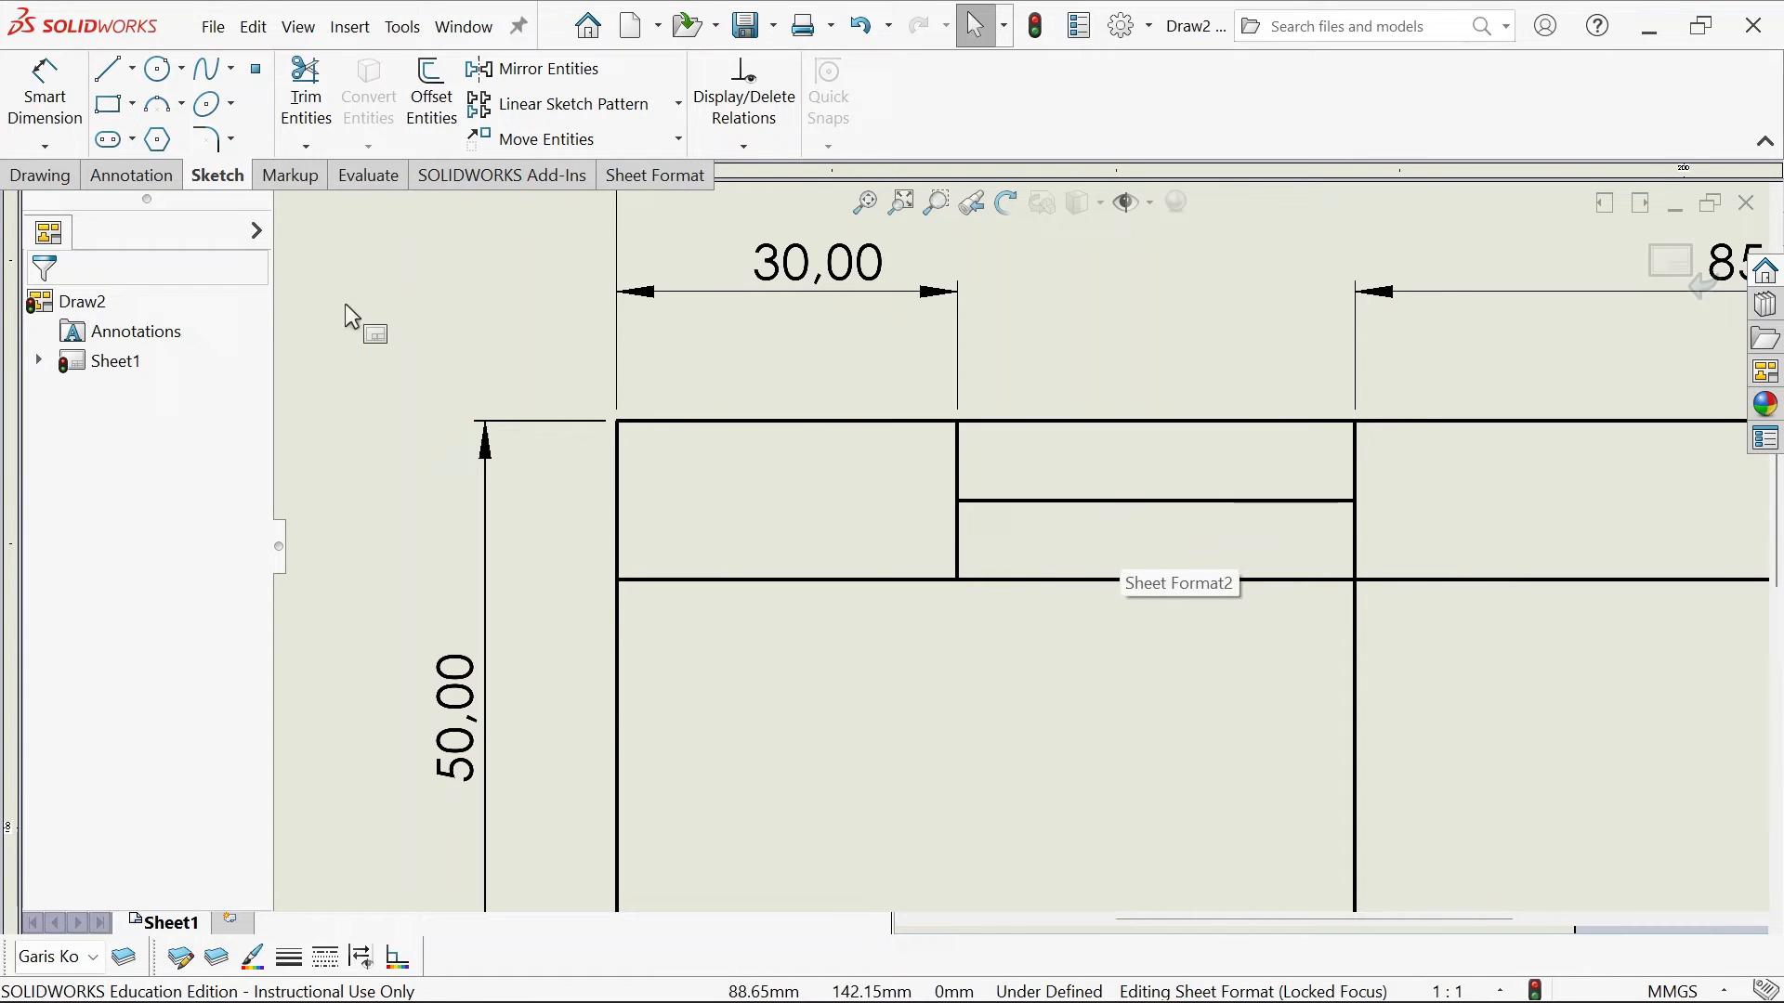
{"action": "left_click", "coordinate": [109, 67]}
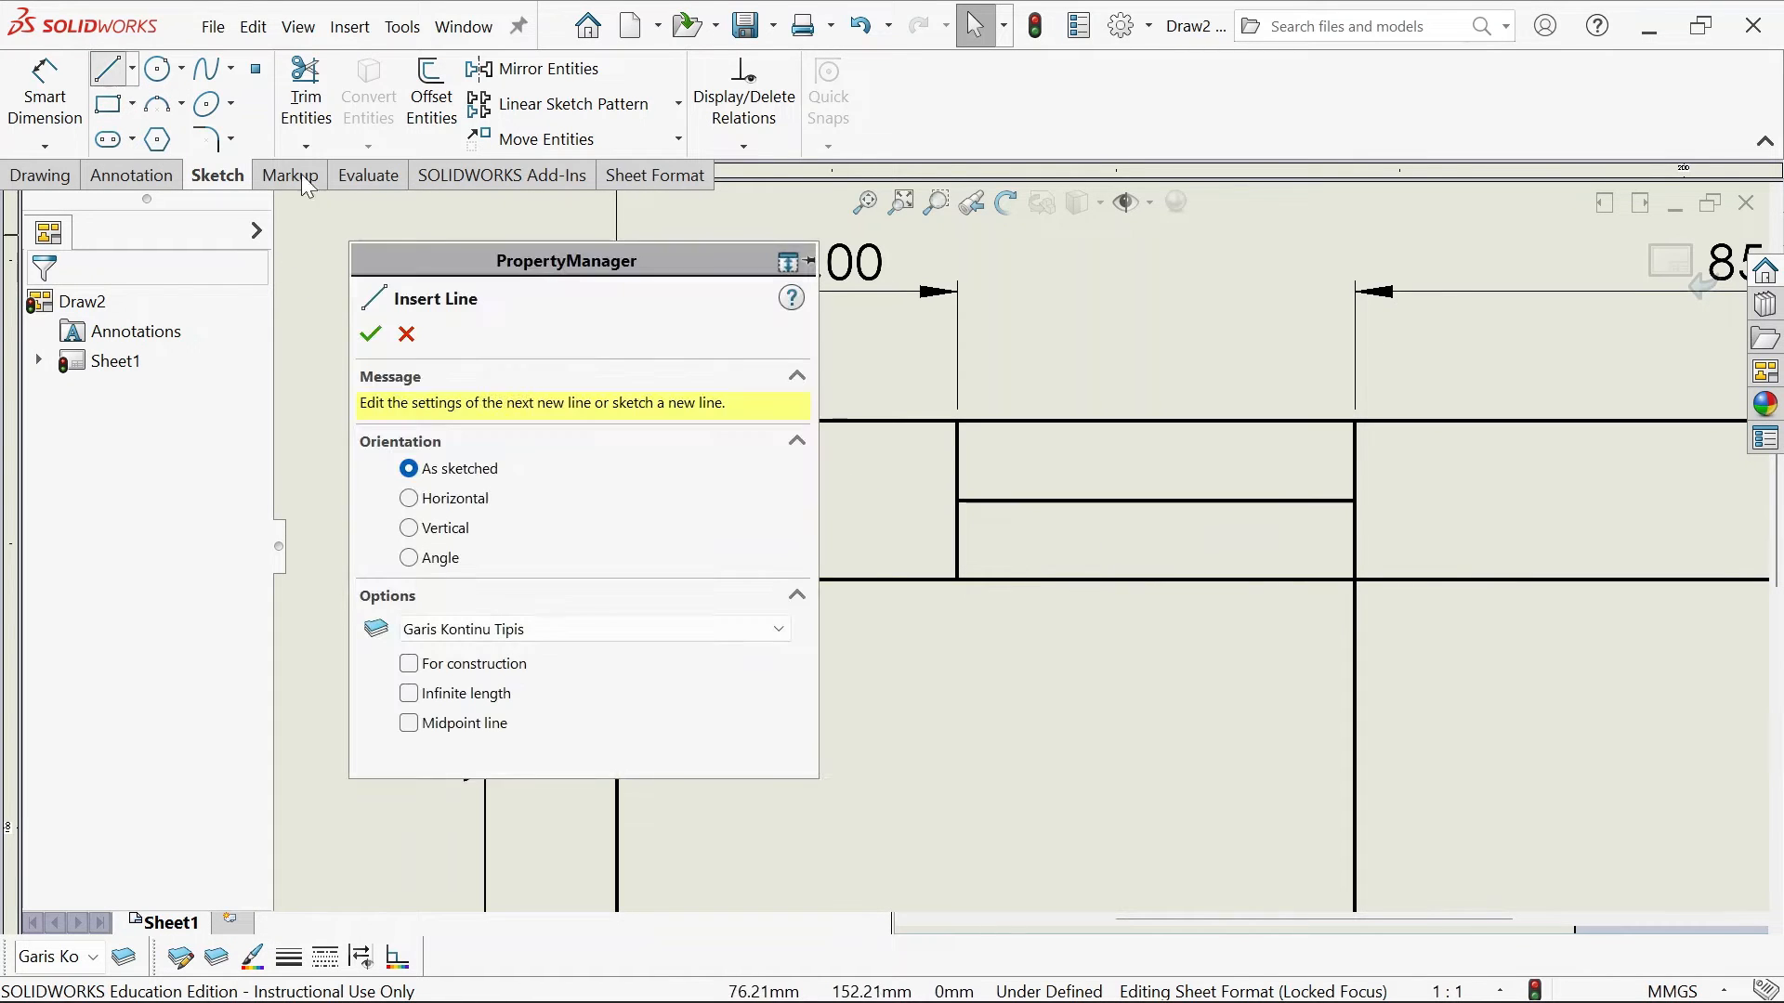
{"action": "left_click", "coordinate": [1058, 502]}
{"action": "left_click", "coordinate": [1057, 580]}
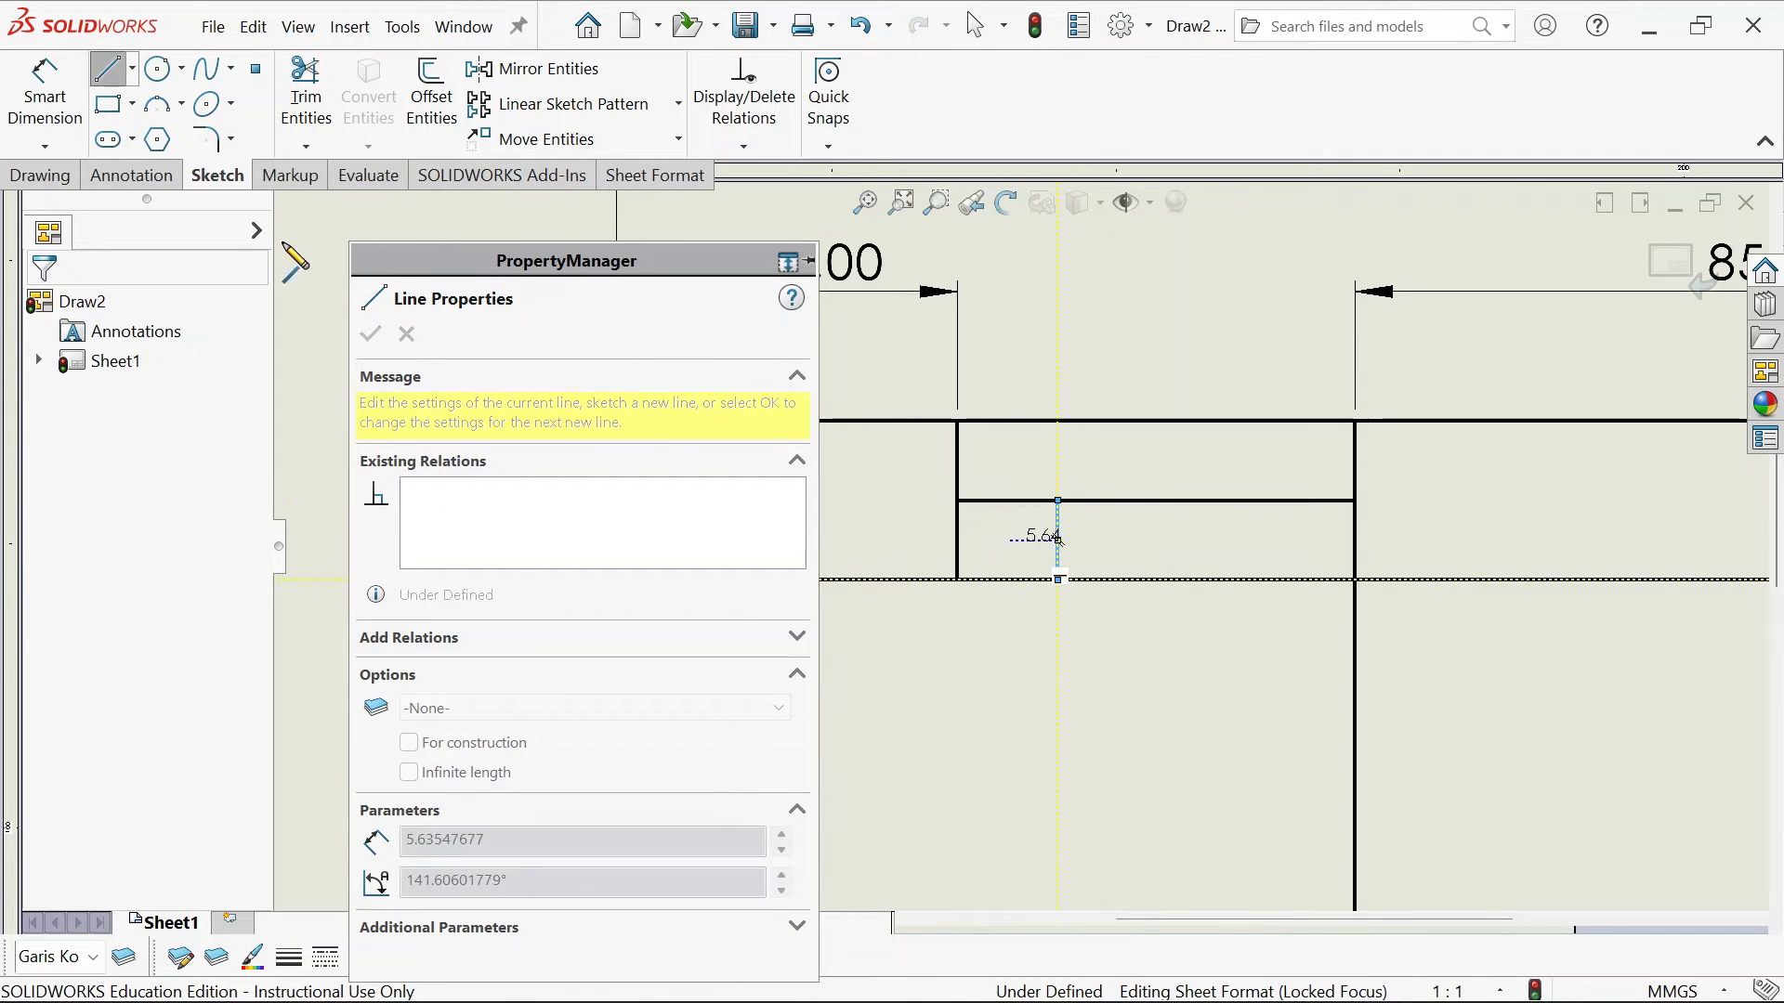
Dimension the small vertical line 10 mm from the left side of the split cell
{"action": "left_click", "coordinate": [45, 97]}
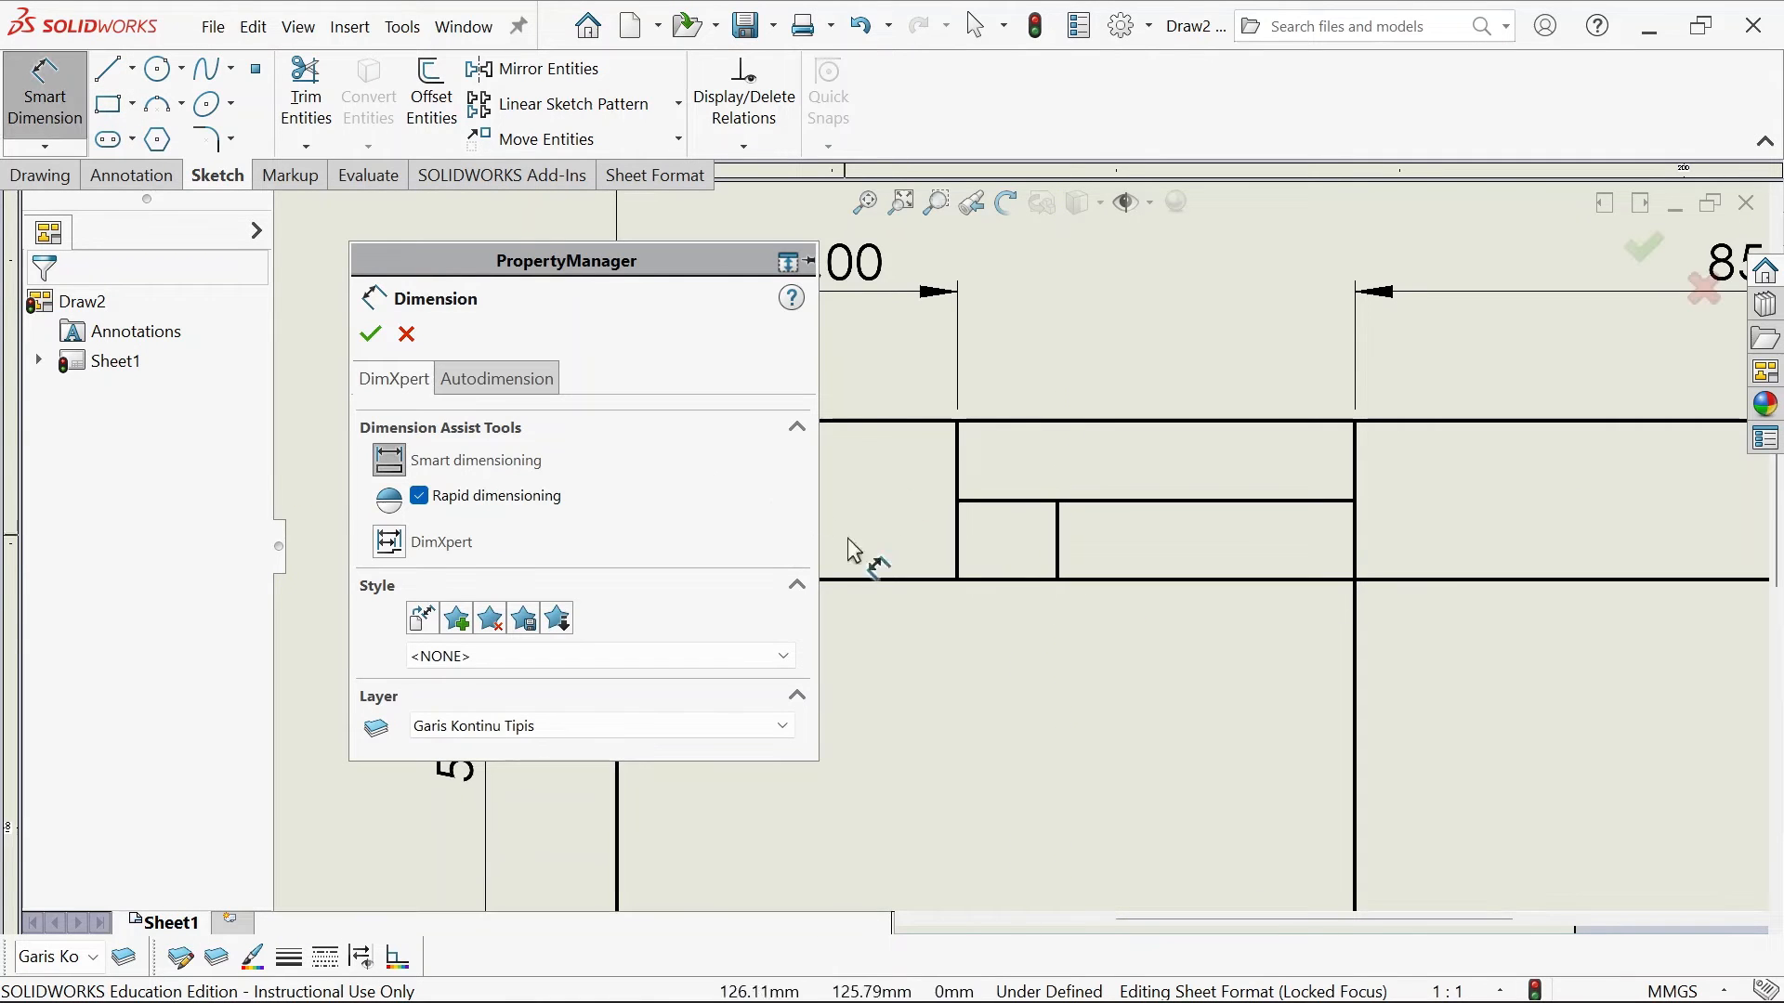
{"action": "left_click", "coordinate": [959, 580]}
{"action": "left_click", "coordinate": [1057, 580]}
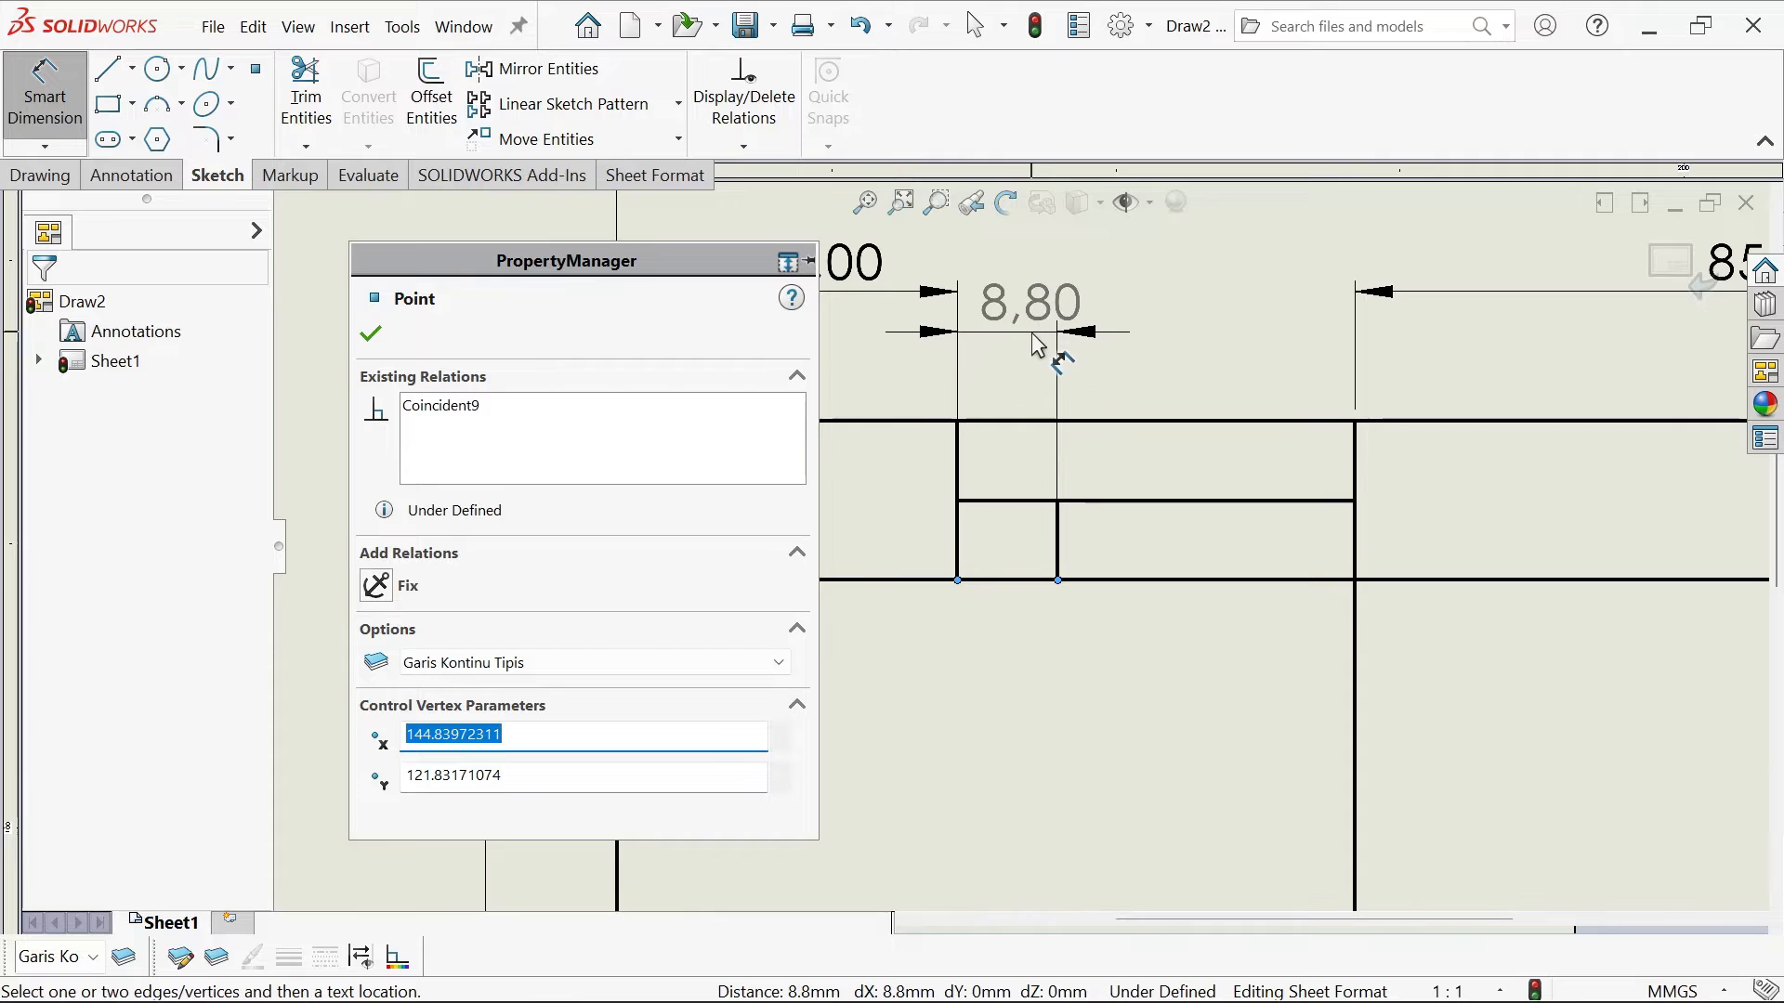
{"action": "left_click", "coordinate": [1037, 345]}
{"action": "type", "text": "10"}
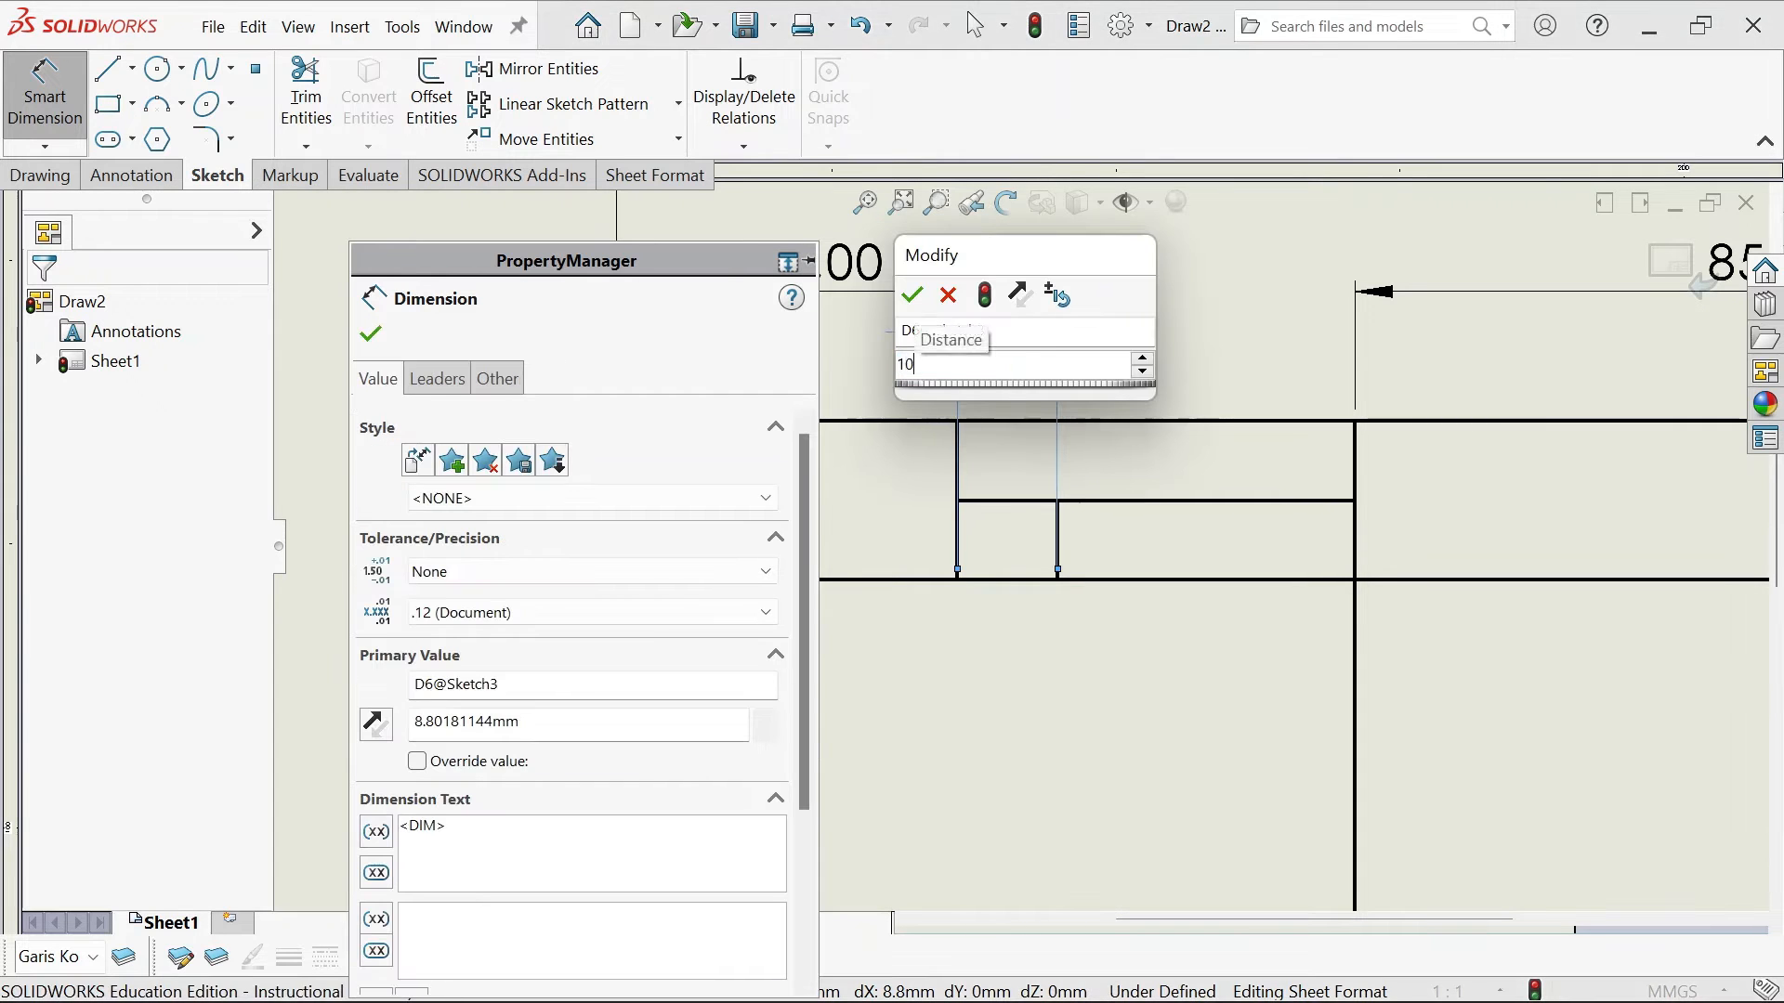
{"action": "key", "text": "Return"}
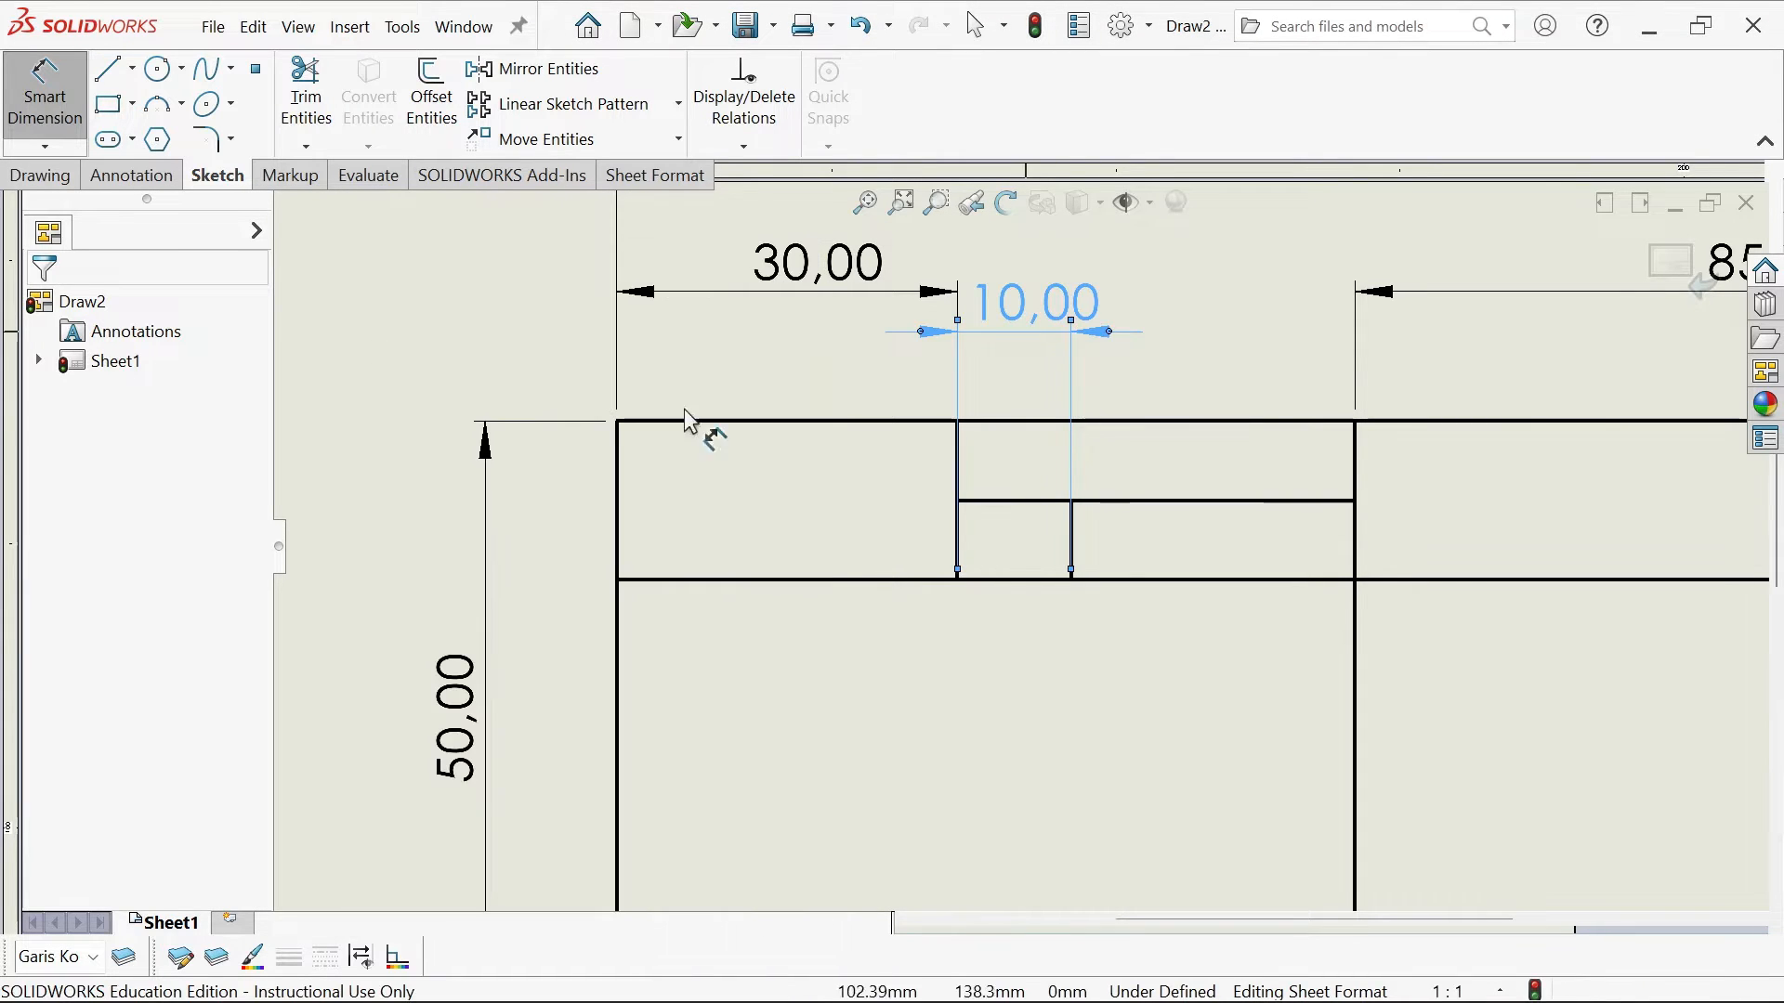
{"action": "key", "text": "Escape"}
Sketch a horizontal line across the rectangle's full width, slightly above its bottom edge
{"action": "scroll", "coordinate": [868, 415], "scroll_direction": "up", "scroll_amount": 5}
{"action": "scroll", "coordinate": [1317, 589], "scroll_direction": "down", "scroll_amount": 3}
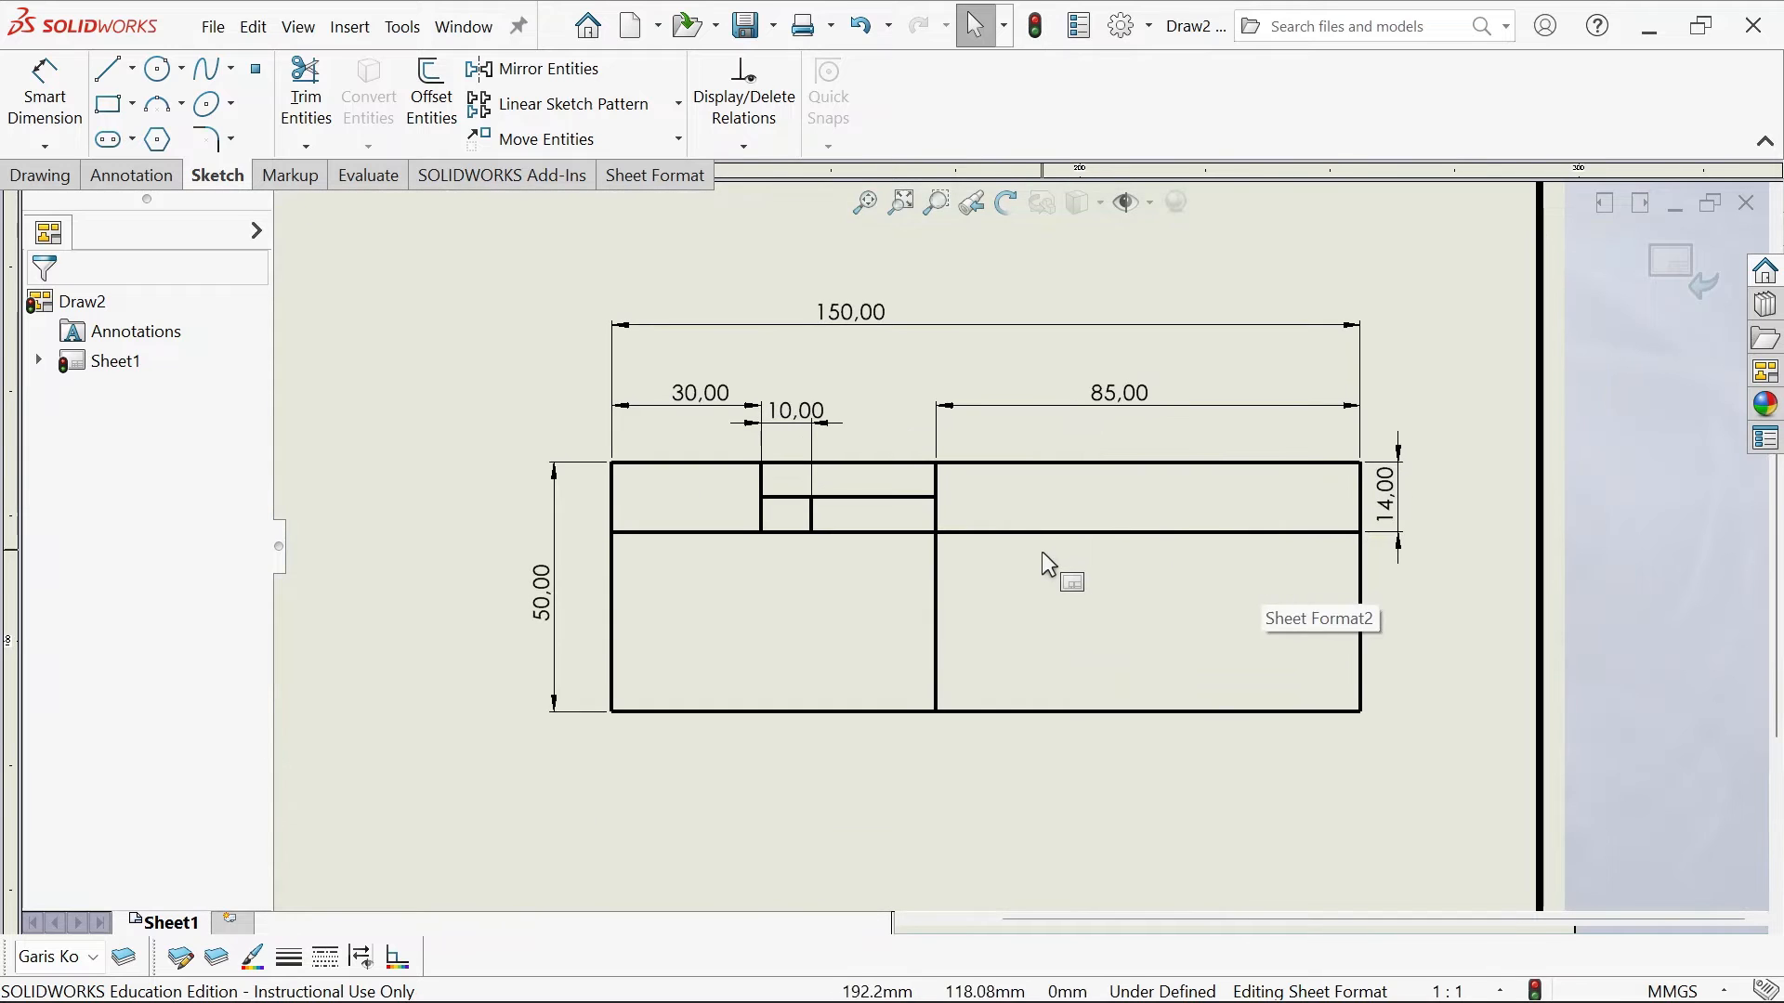
{"action": "left_click", "coordinate": [108, 78]}
{"action": "scroll", "coordinate": [932, 570], "scroll_direction": "up", "scroll_amount": 4}
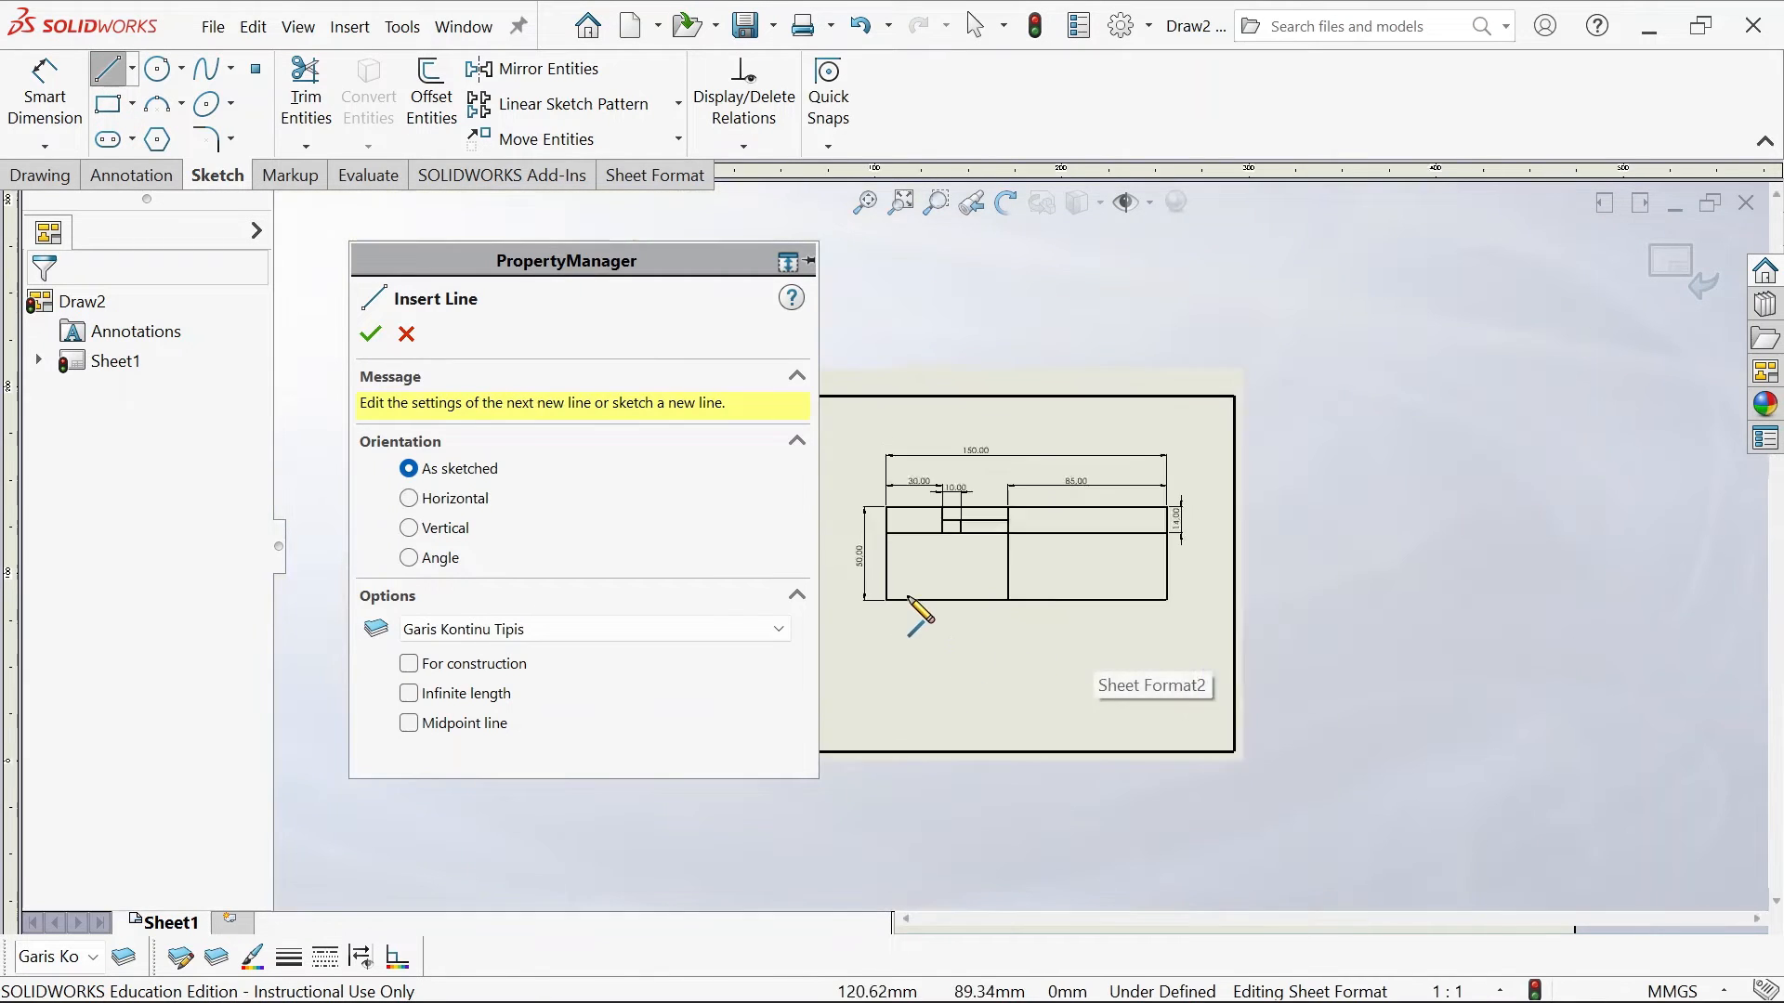
{"action": "scroll", "coordinate": [923, 605], "scroll_direction": "down", "scroll_amount": 3}
{"action": "left_click", "coordinate": [897, 564]}
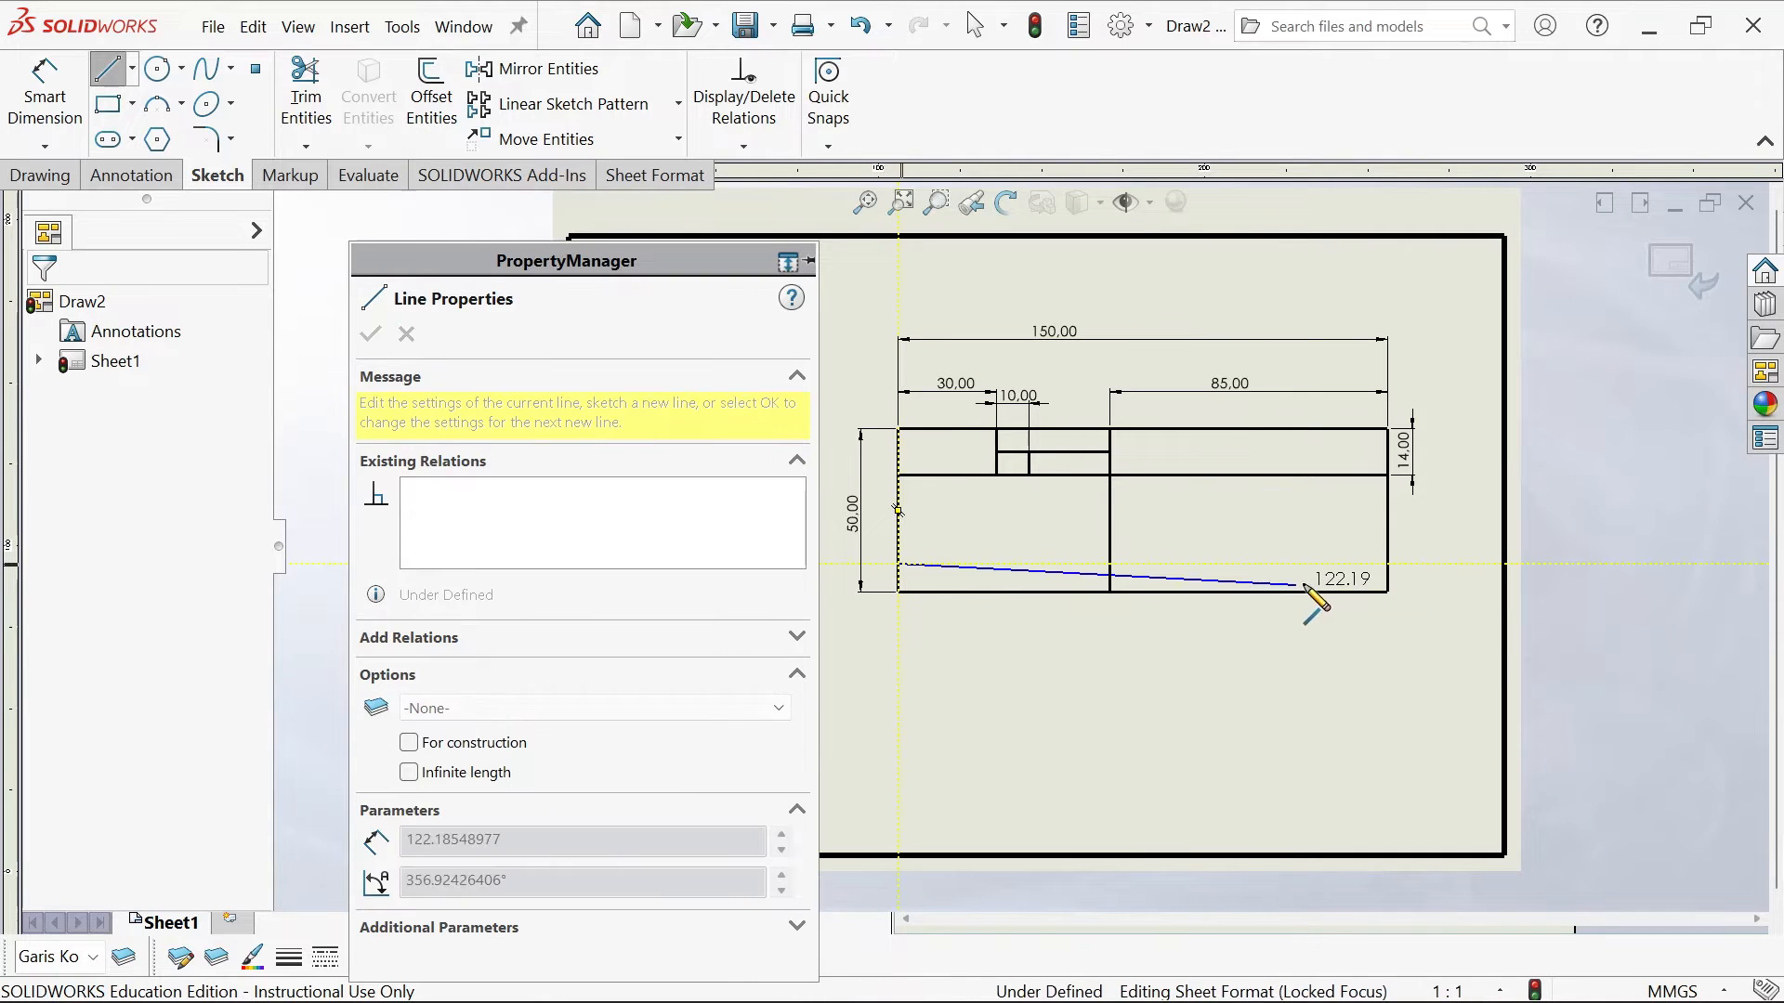
{"action": "left_click", "coordinate": [1387, 564]}
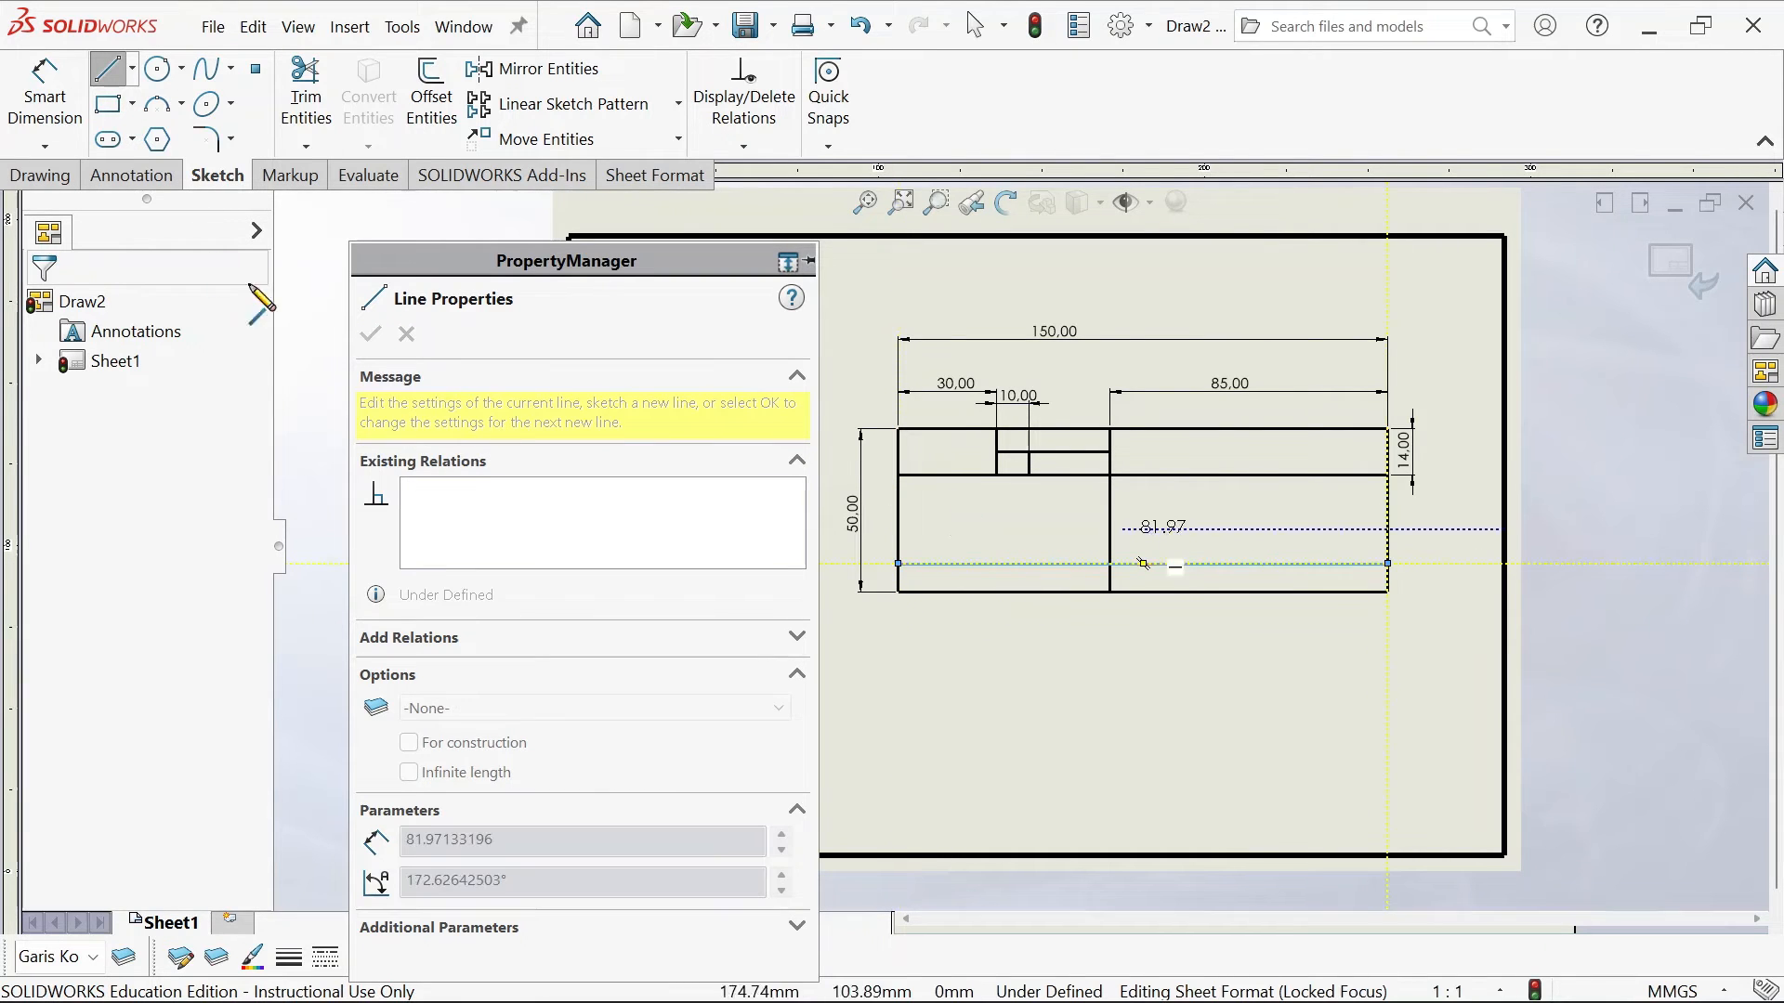
Dimension the height of the title block's bottom row at the right edge and set it to 7 mm
{"action": "left_click", "coordinate": [42, 119]}
{"action": "scroll", "coordinate": [1352, 557], "scroll_direction": "down", "scroll_amount": 2}
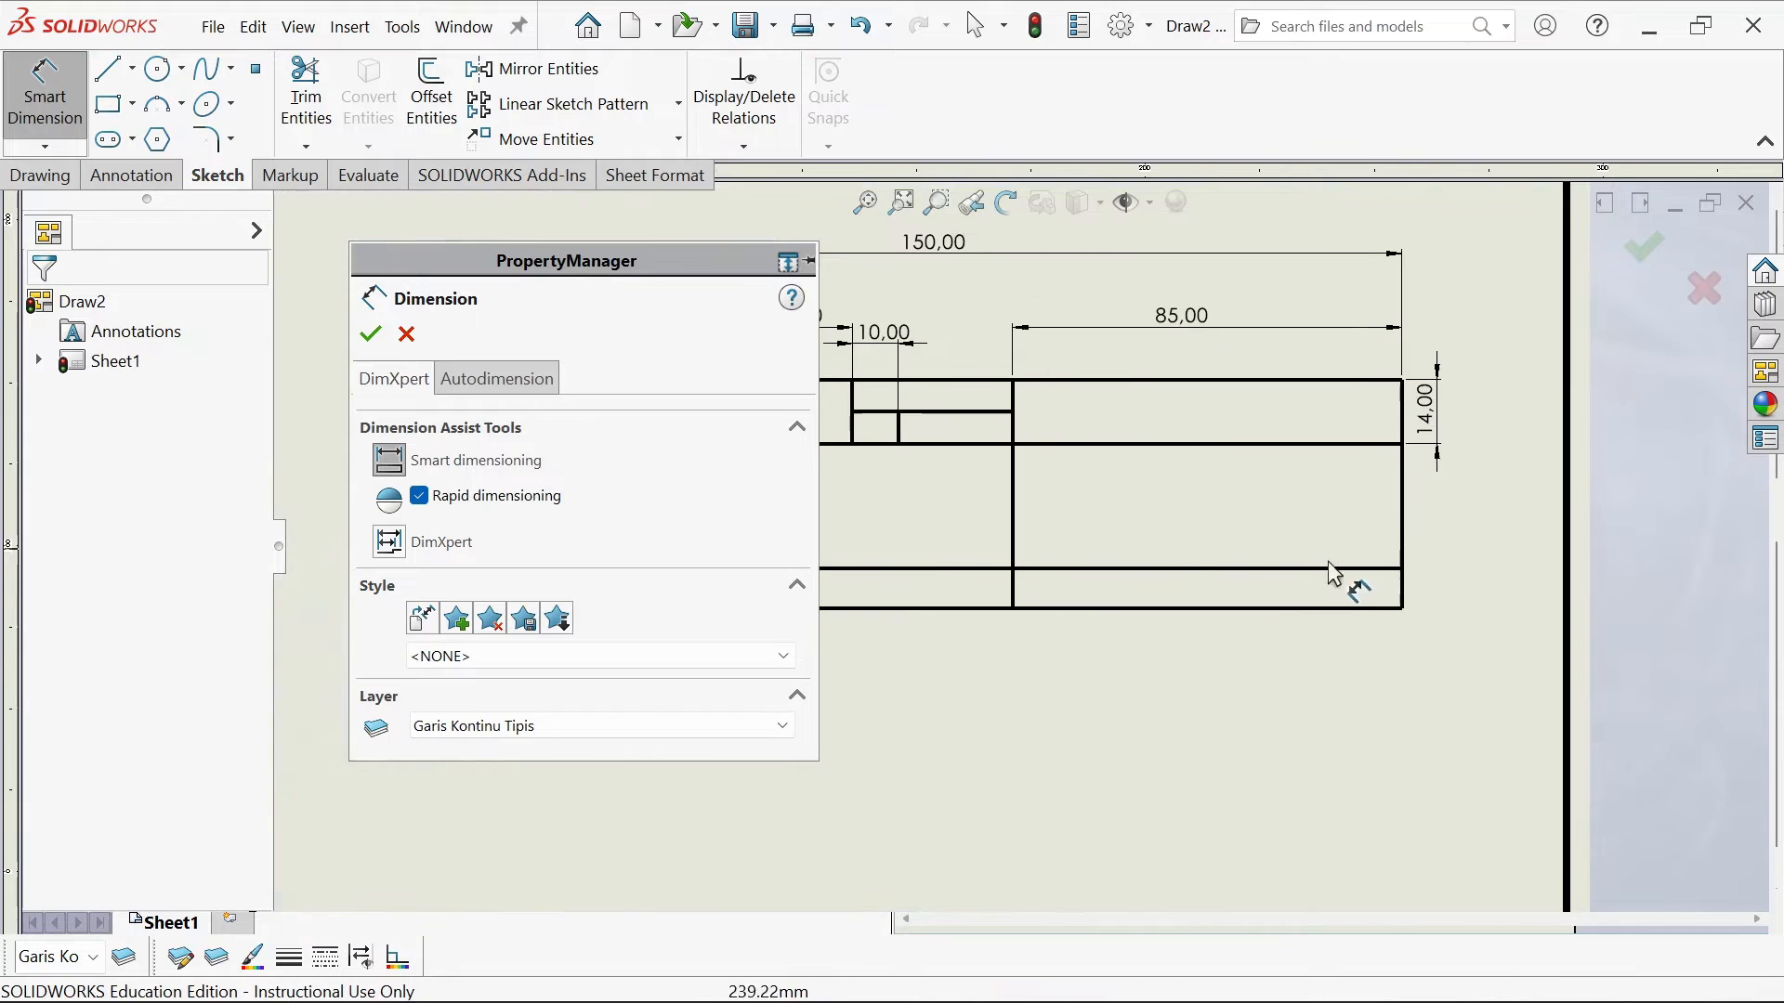
{"action": "left_click", "coordinate": [1402, 608]}
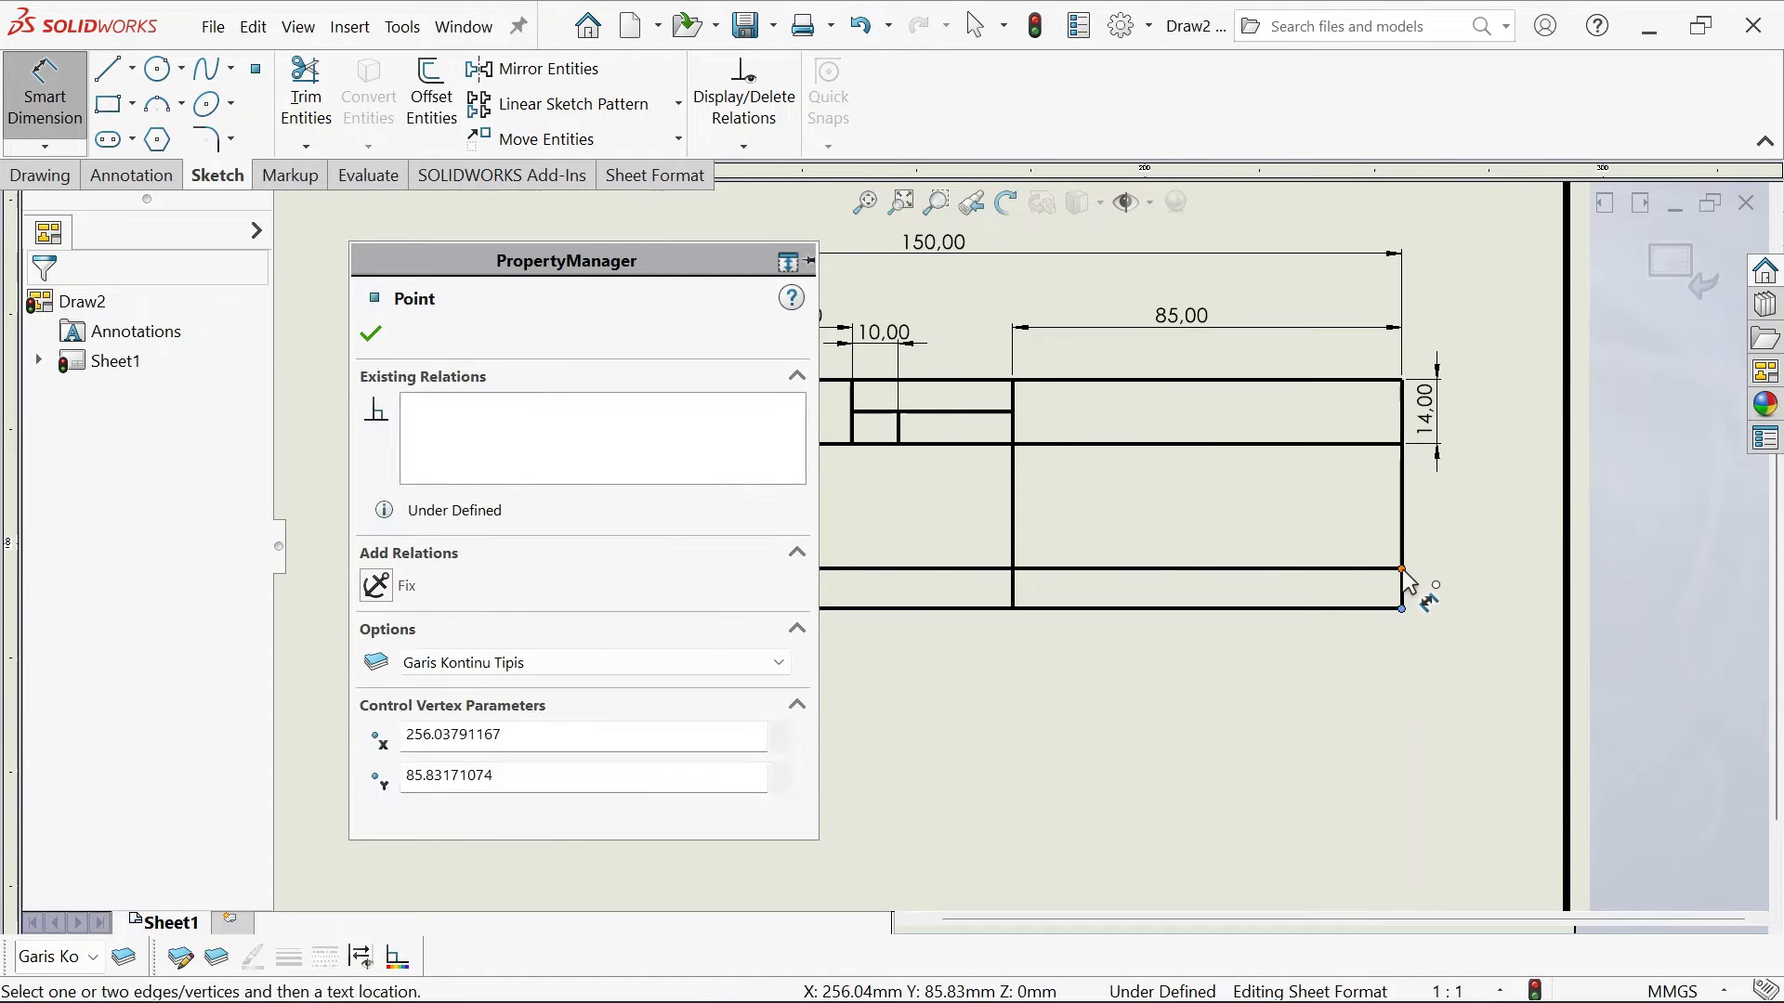
{"action": "left_click", "coordinate": [1402, 569]}
{"action": "left_click", "coordinate": [1463, 548]}
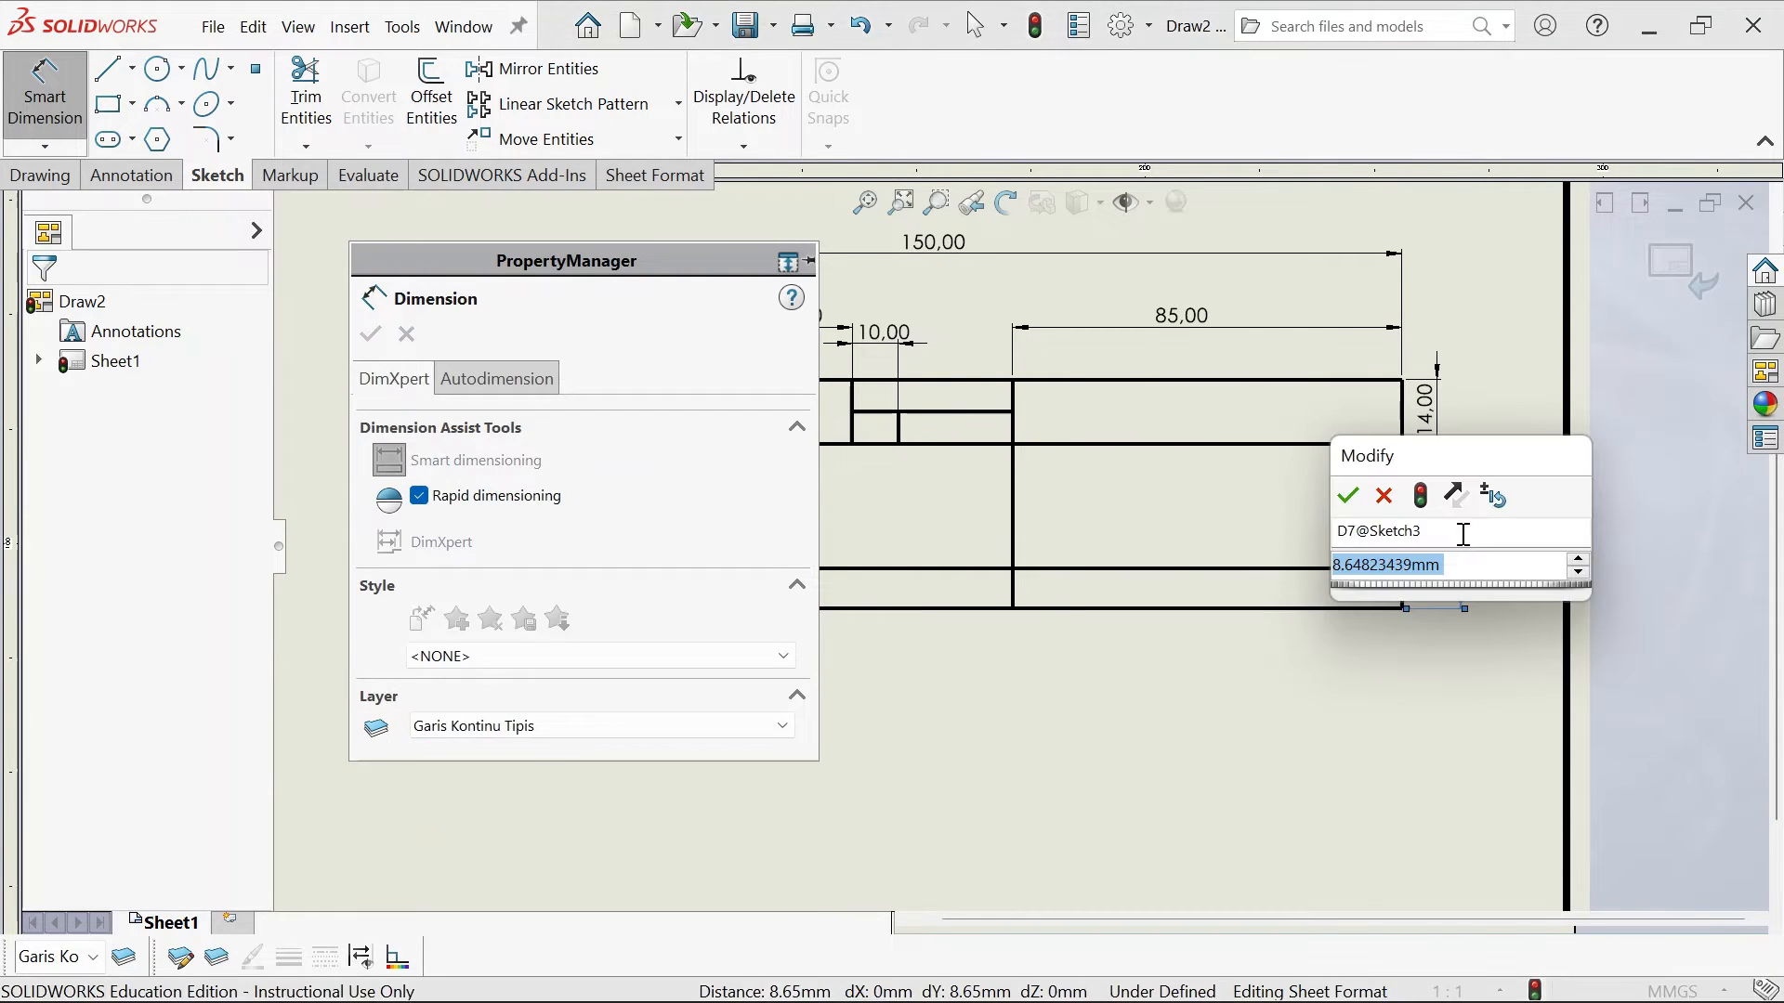
{"action": "type", "text": "7"}
{"action": "key", "text": "Return"}
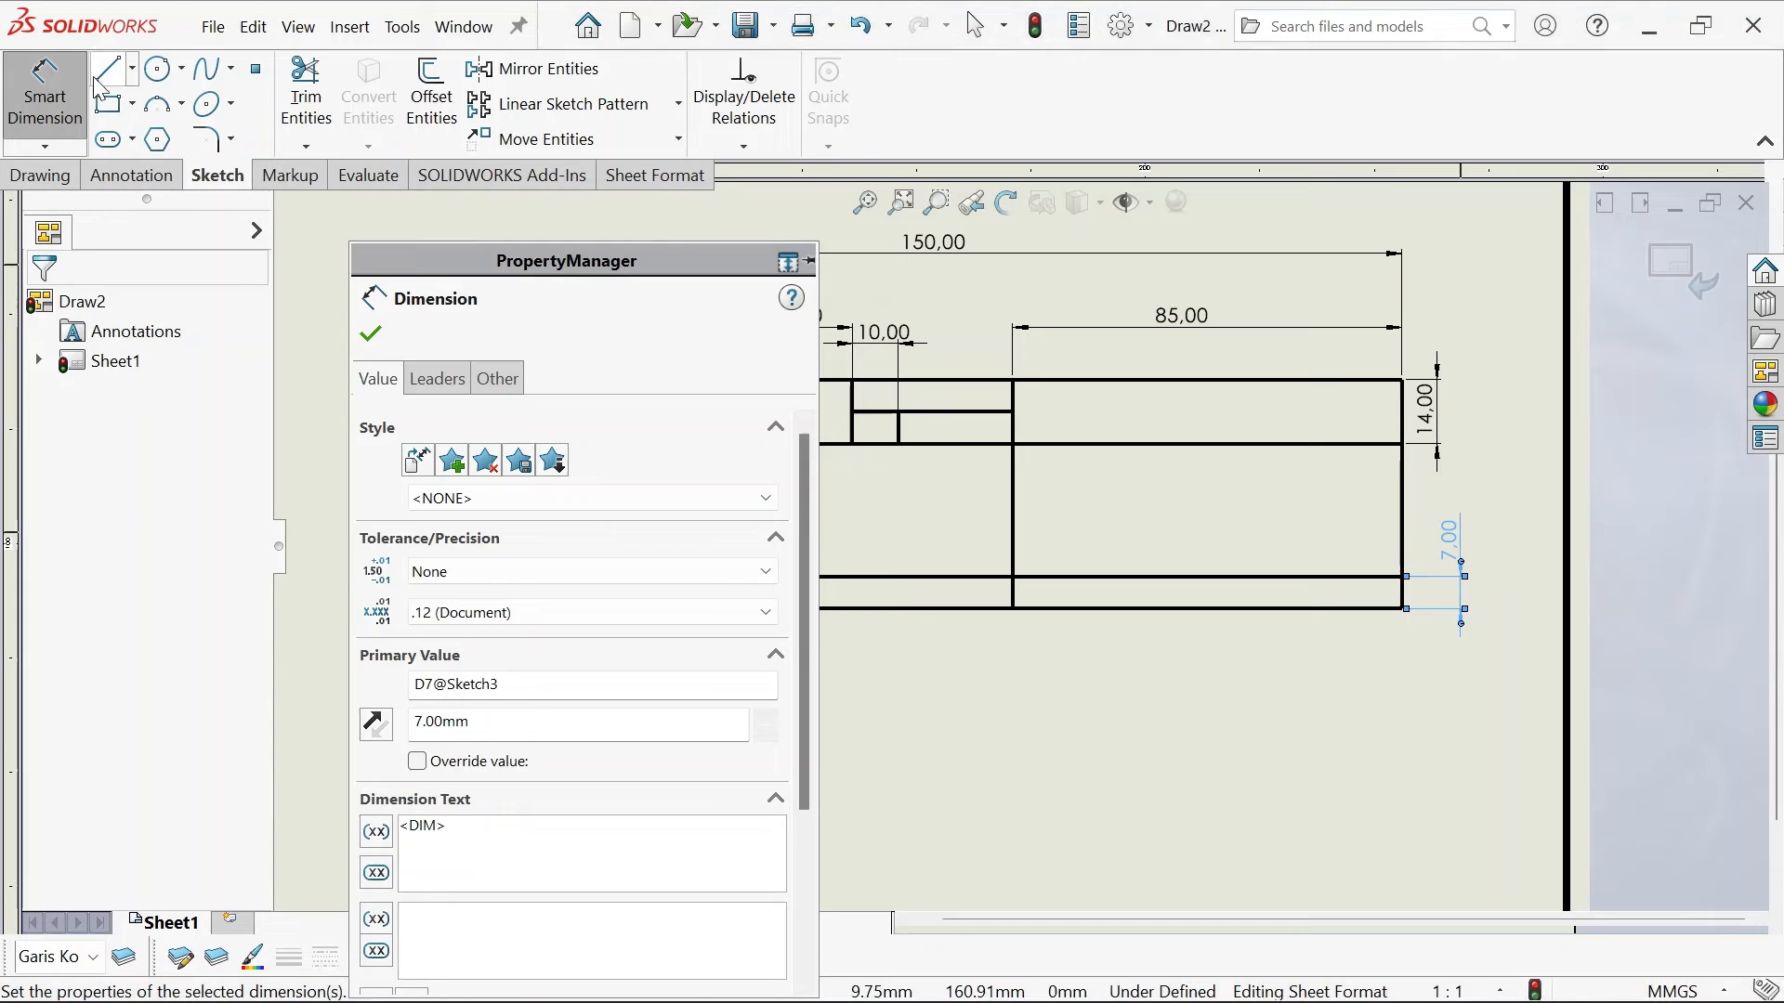
Sketch a horizontal line across the title block's full 150 mm width, about 7 mm above the bottom row's divider
{"action": "key", "text": "l"}
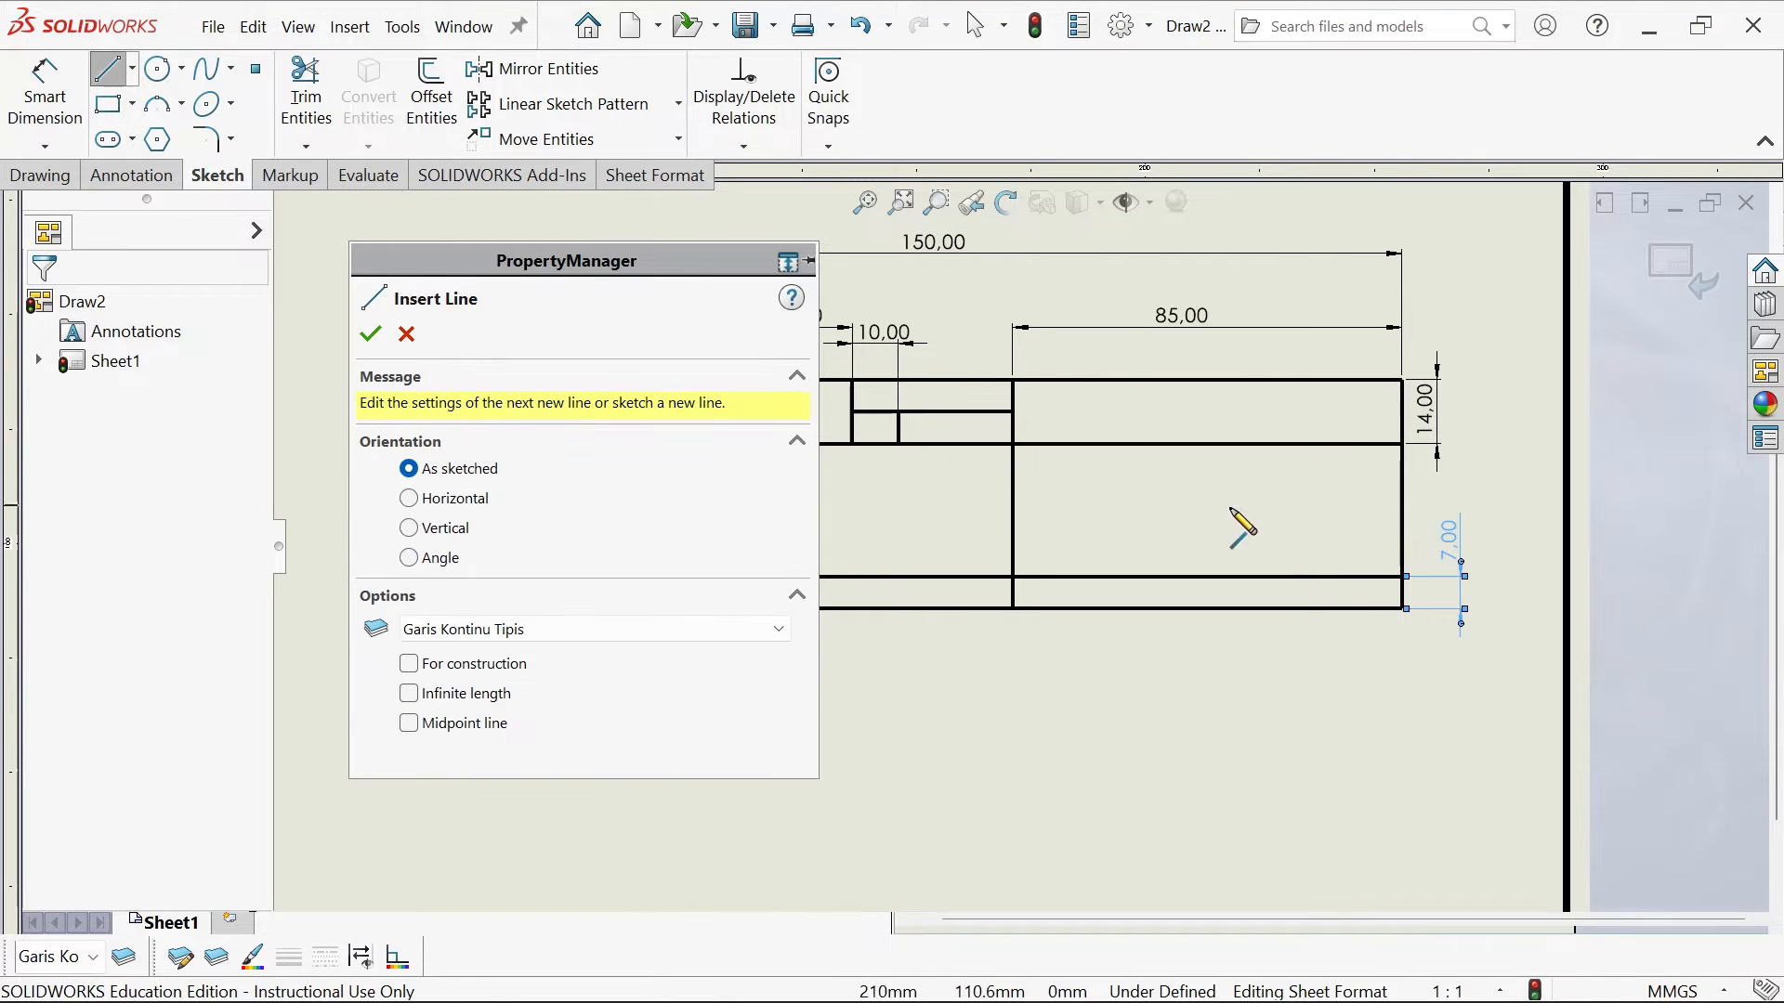
{"action": "left_click", "coordinate": [1402, 544]}
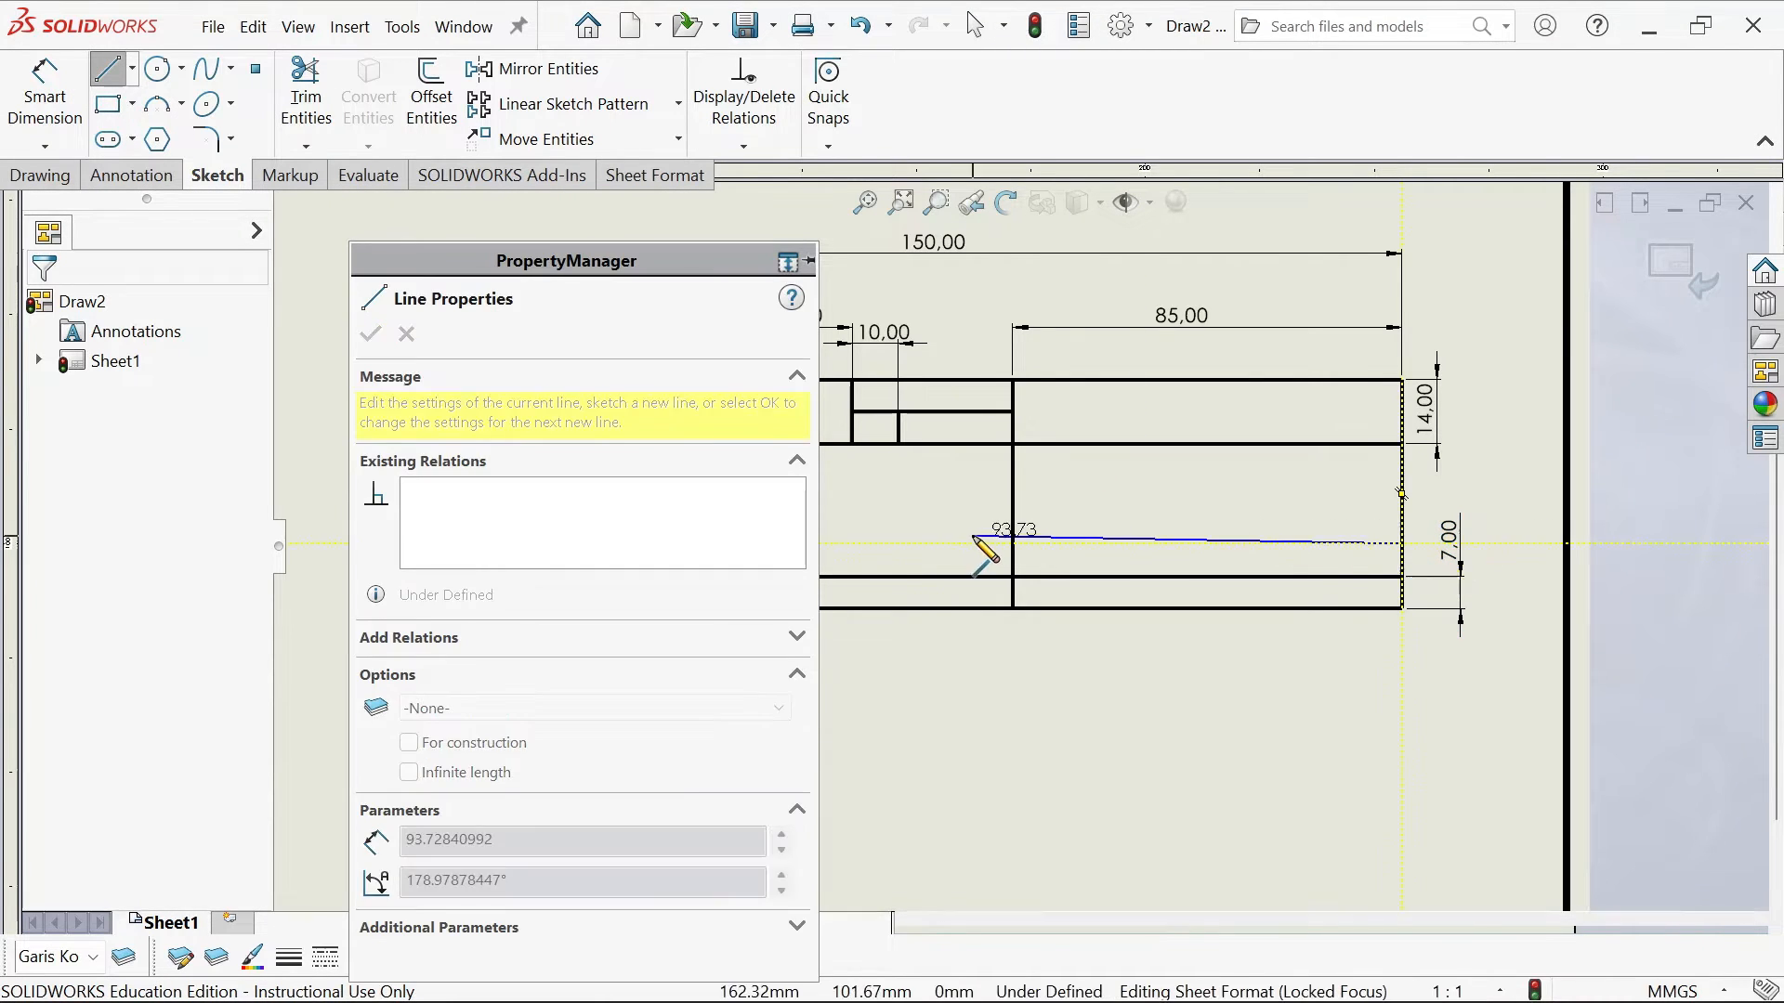
{"action": "scroll", "coordinate": [1062, 557], "scroll_direction": "up", "scroll_amount": 2}
{"action": "scroll", "coordinate": [962, 562], "scroll_direction": "up", "scroll_amount": 2}
{"action": "scroll", "coordinate": [962, 567], "scroll_direction": "down", "scroll_amount": 5}
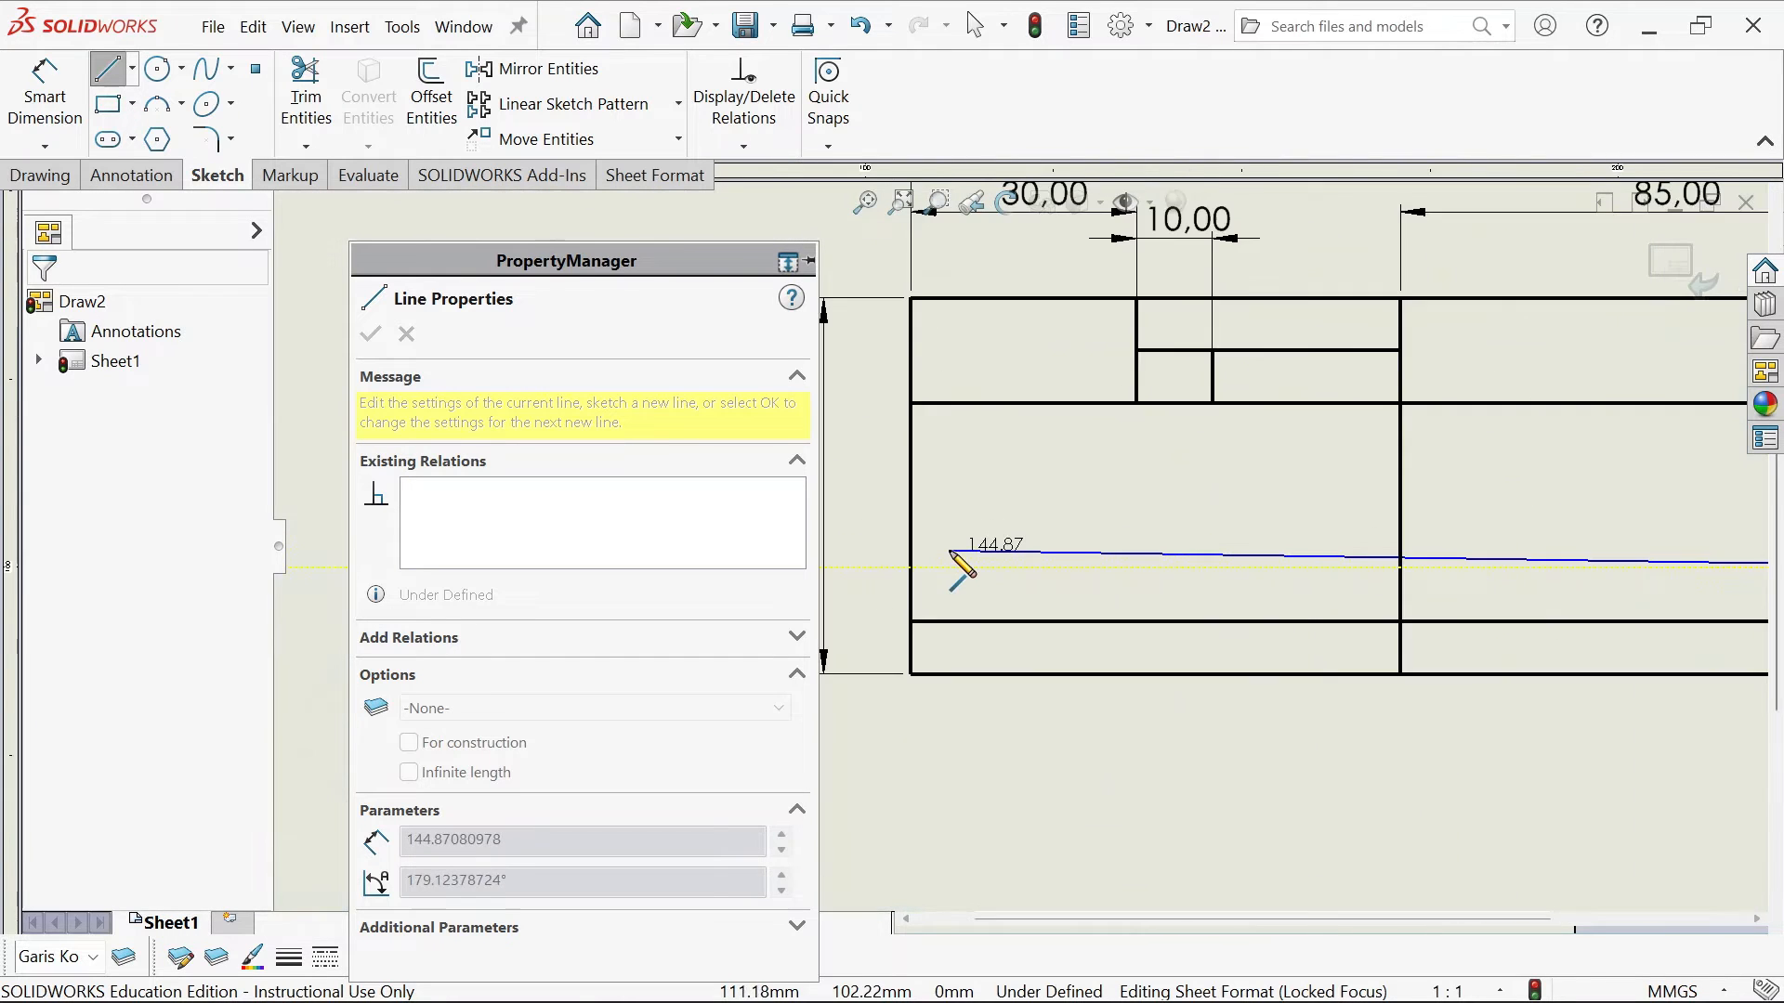
{"action": "left_click", "coordinate": [878, 593]}
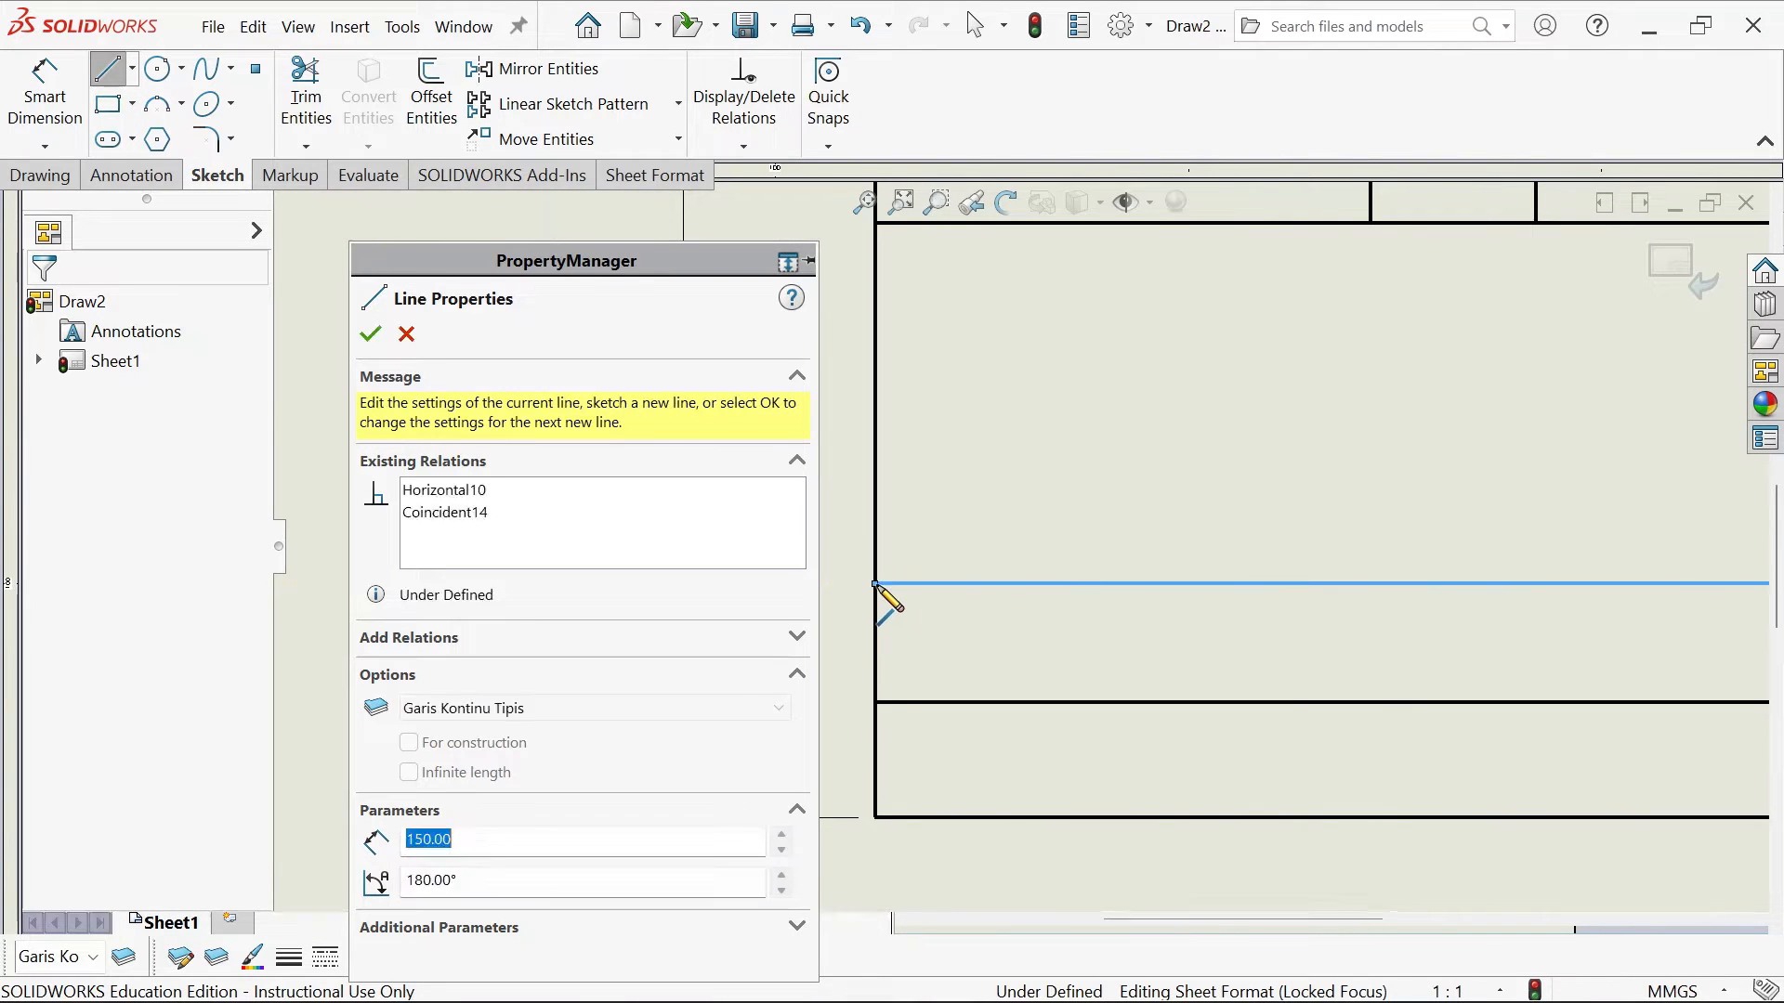
Dimension the spacing between the two lowest horizontal dividers at the left edge and set it to 7 mm
{"action": "left_click", "coordinate": [45, 93]}
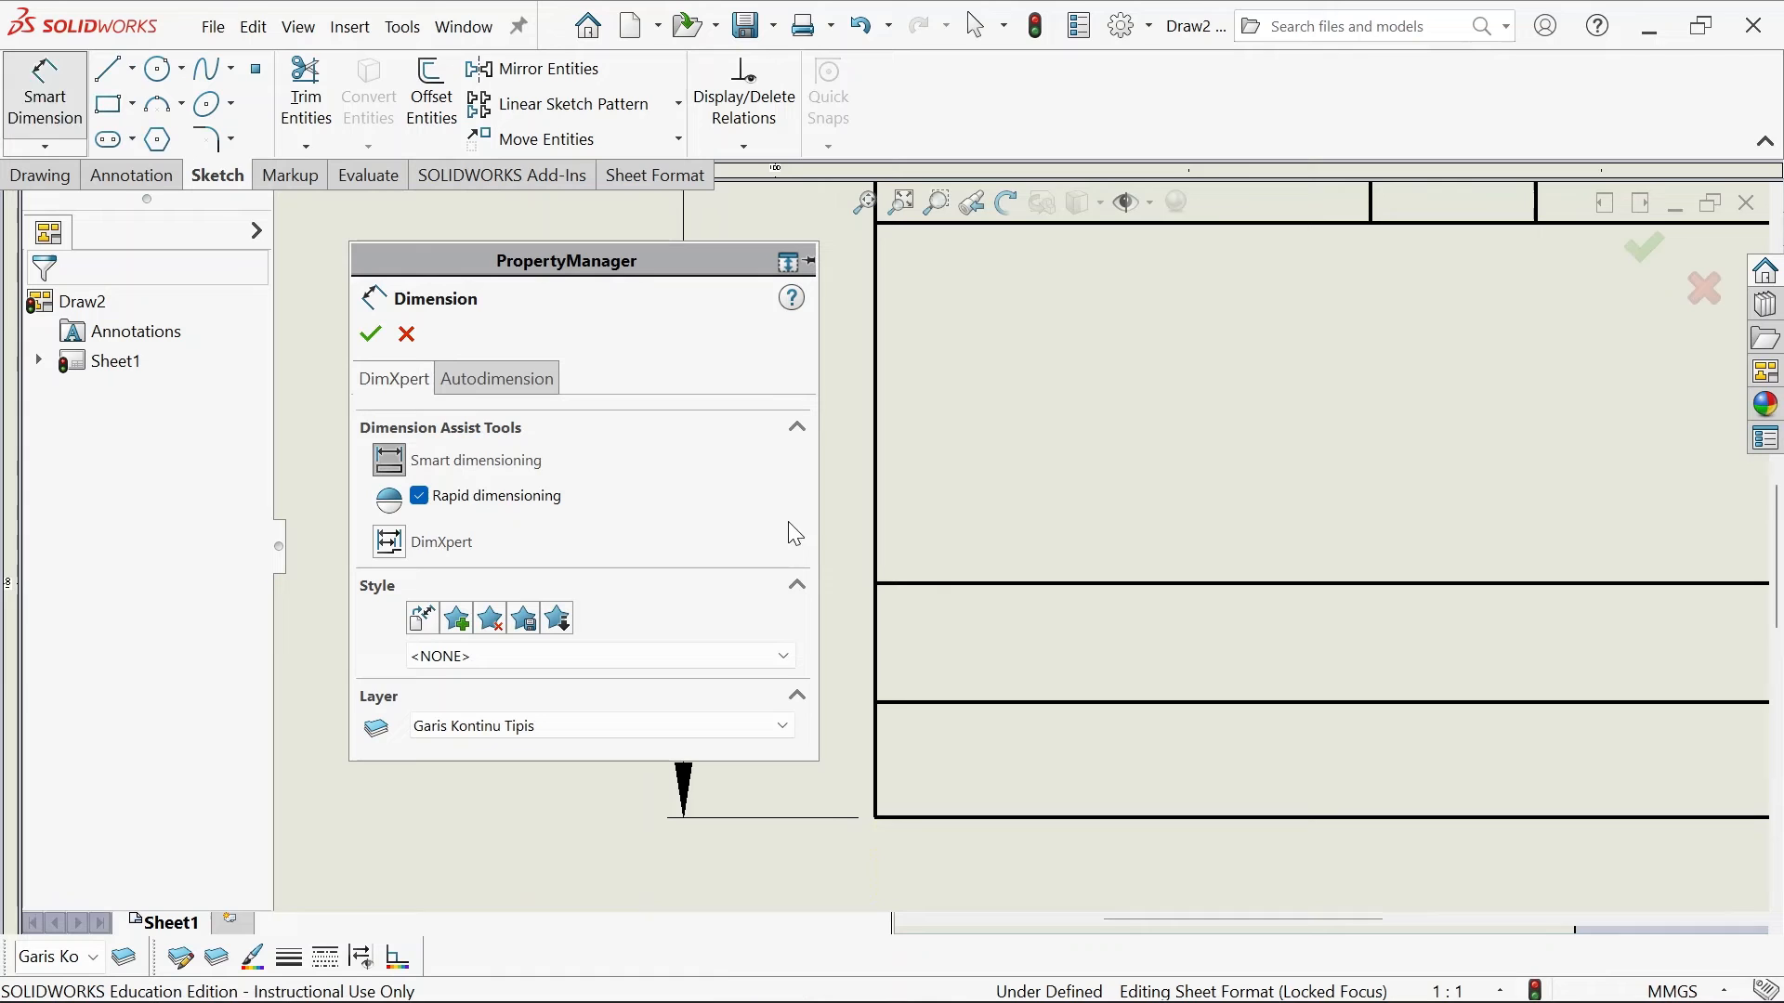
{"action": "left_click", "coordinate": [875, 703]}
{"action": "left_click", "coordinate": [875, 585]}
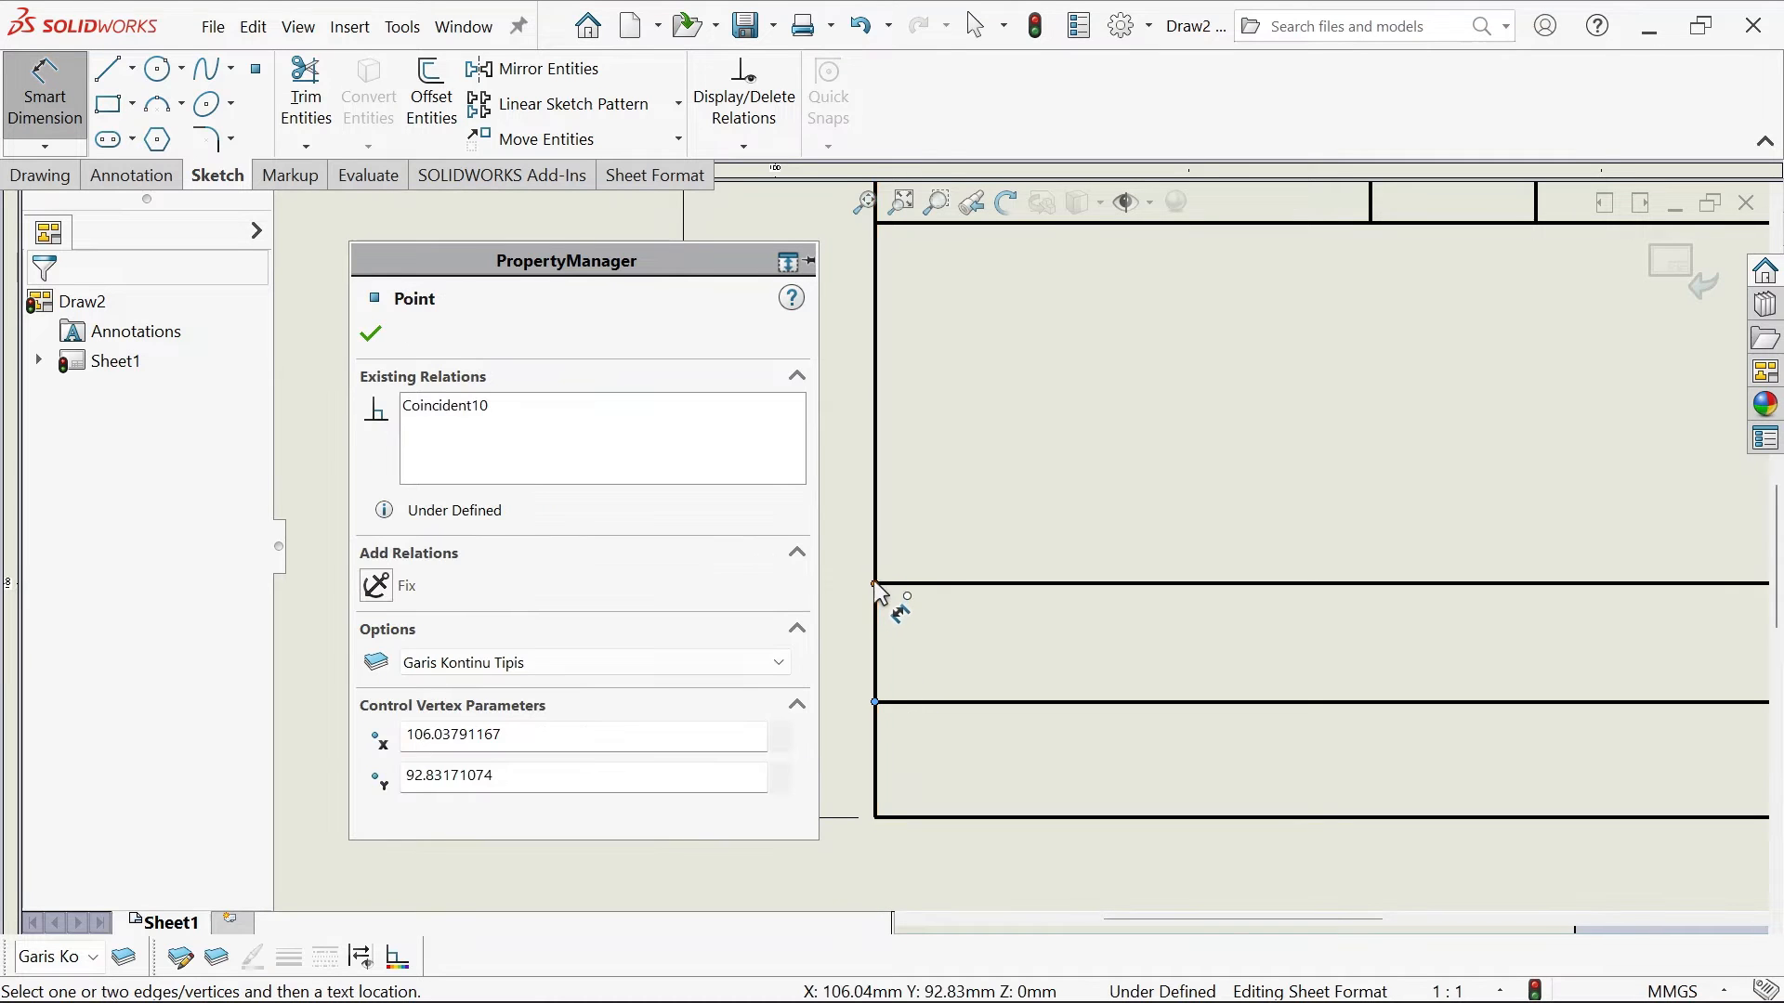
{"action": "left_click", "coordinate": [844, 622]}
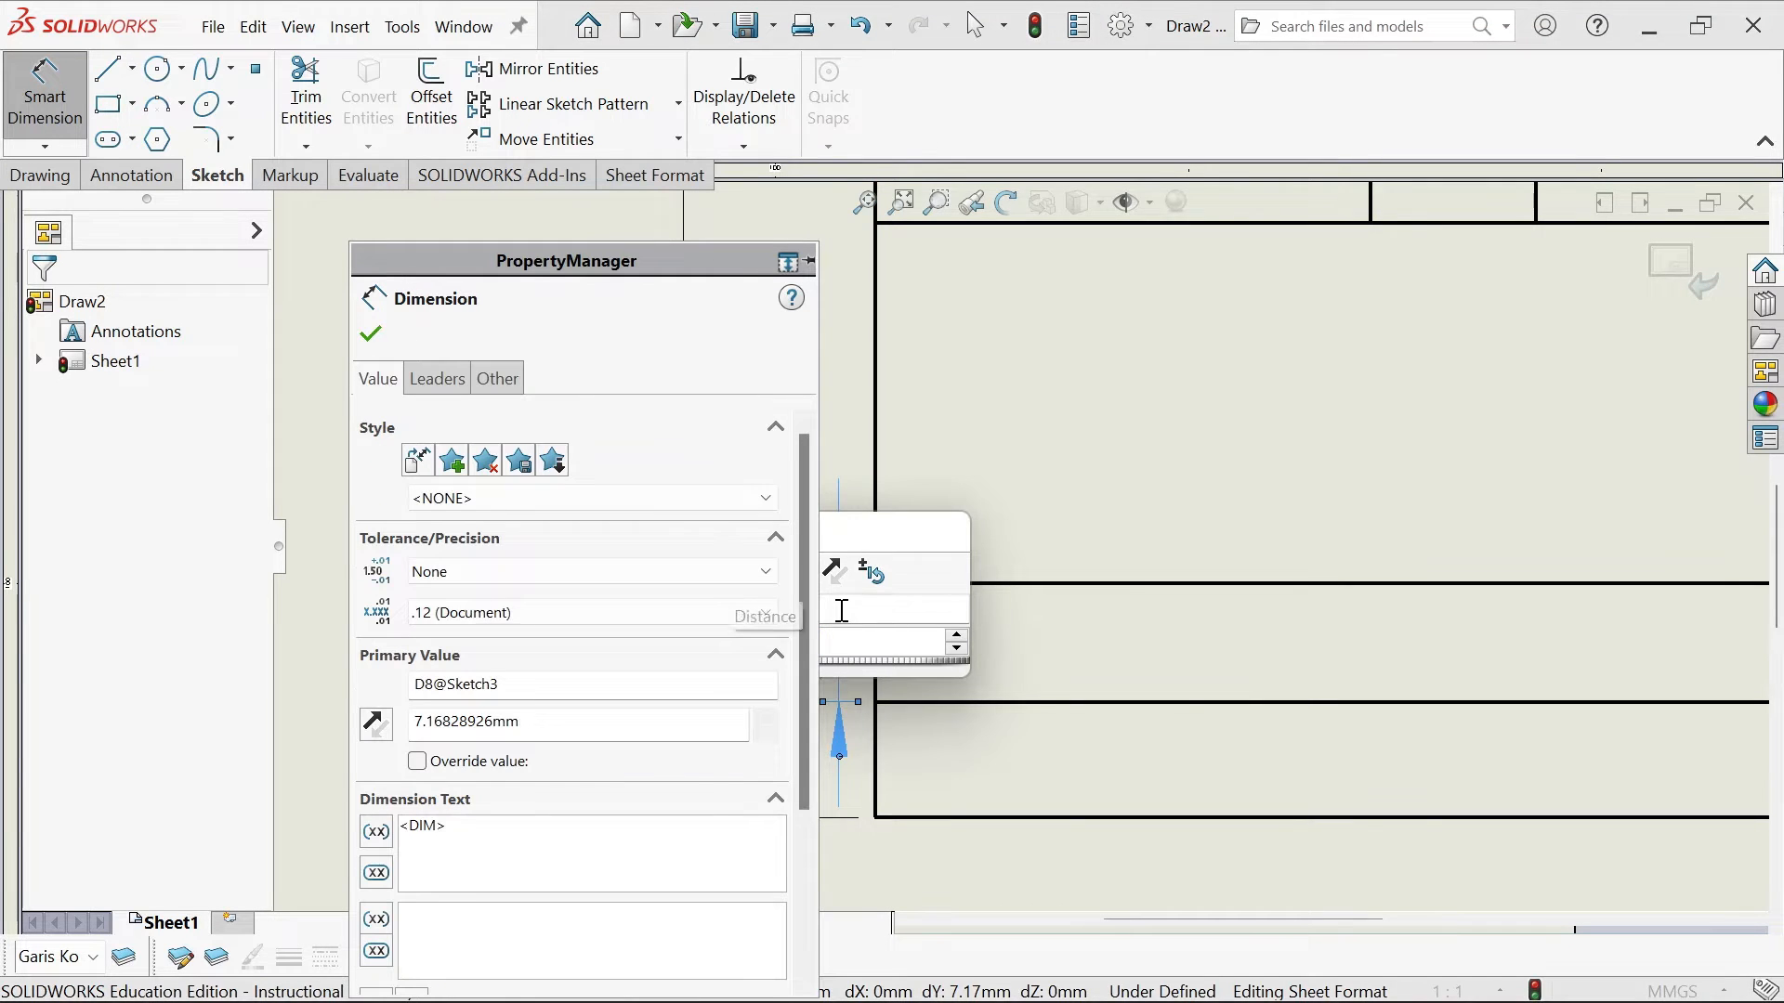
{"action": "type", "text": "7"}
{"action": "key", "text": "Return"}
{"action": "left_click", "coordinate": [372, 337]}
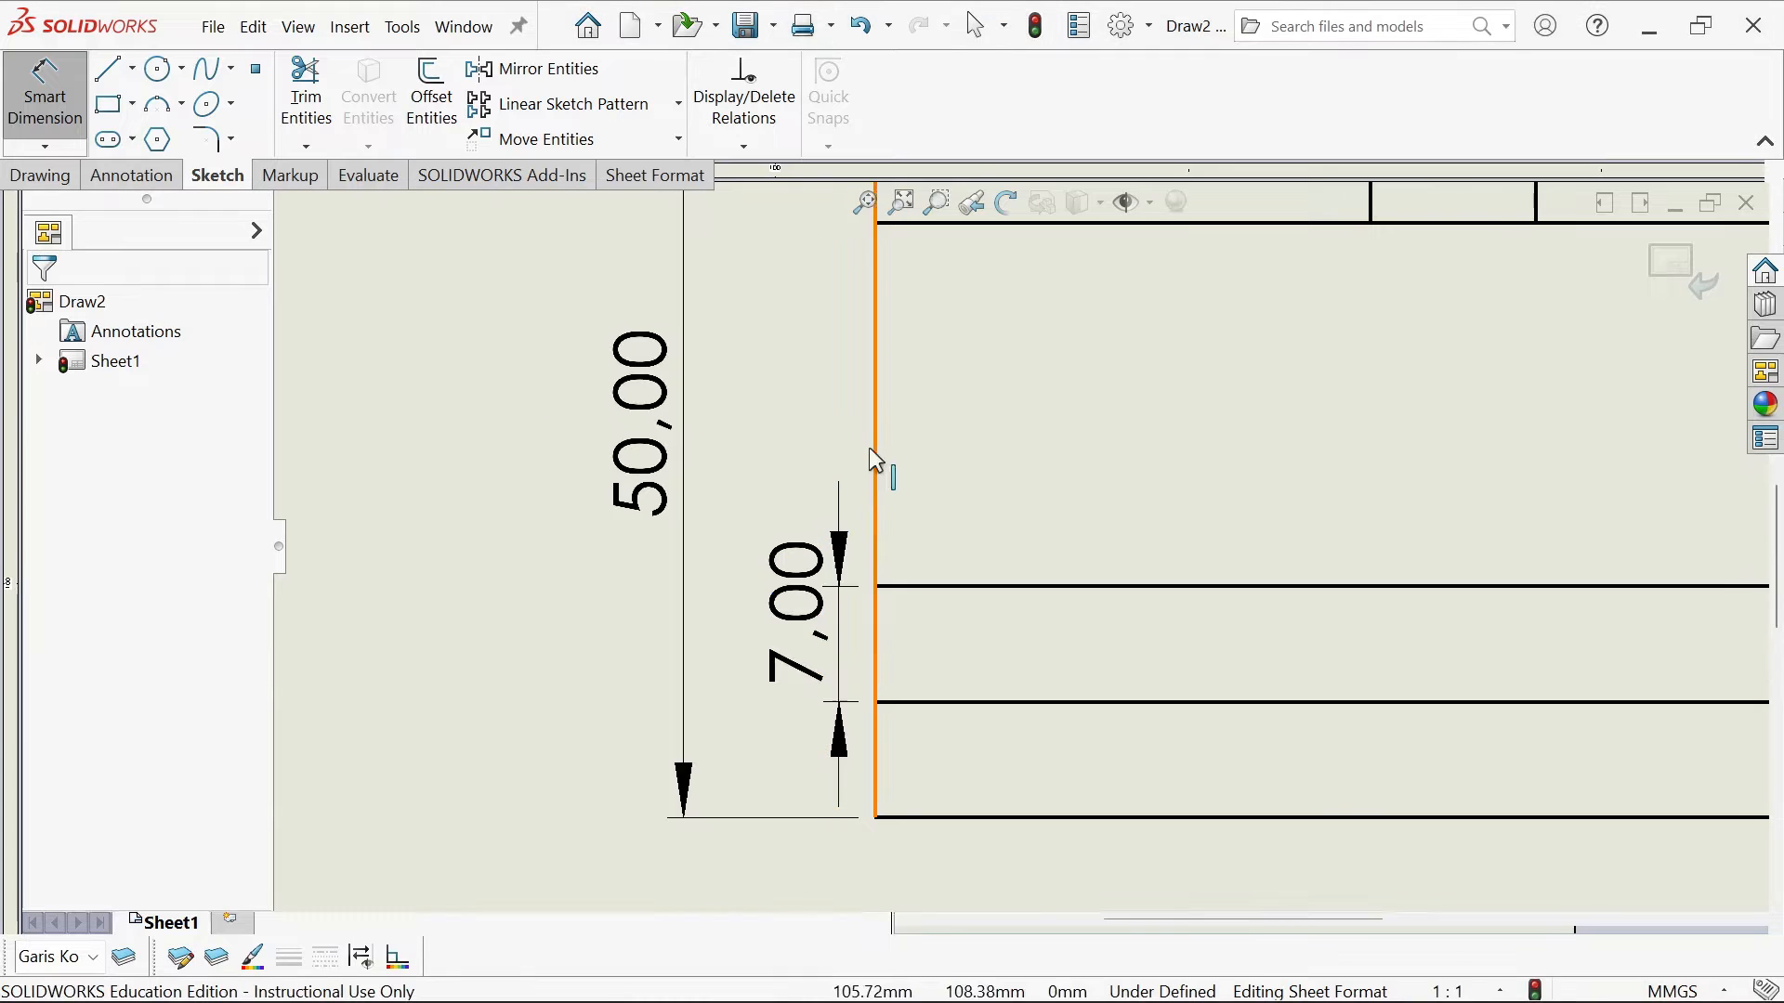
Assign the title block's left and top outline edges to the thick continuous line layer
{"action": "scroll", "coordinate": [1000, 583], "scroll_direction": "up", "scroll_amount": 6}
{"action": "scroll", "coordinate": [1178, 507], "scroll_direction": "down", "scroll_amount": 4}
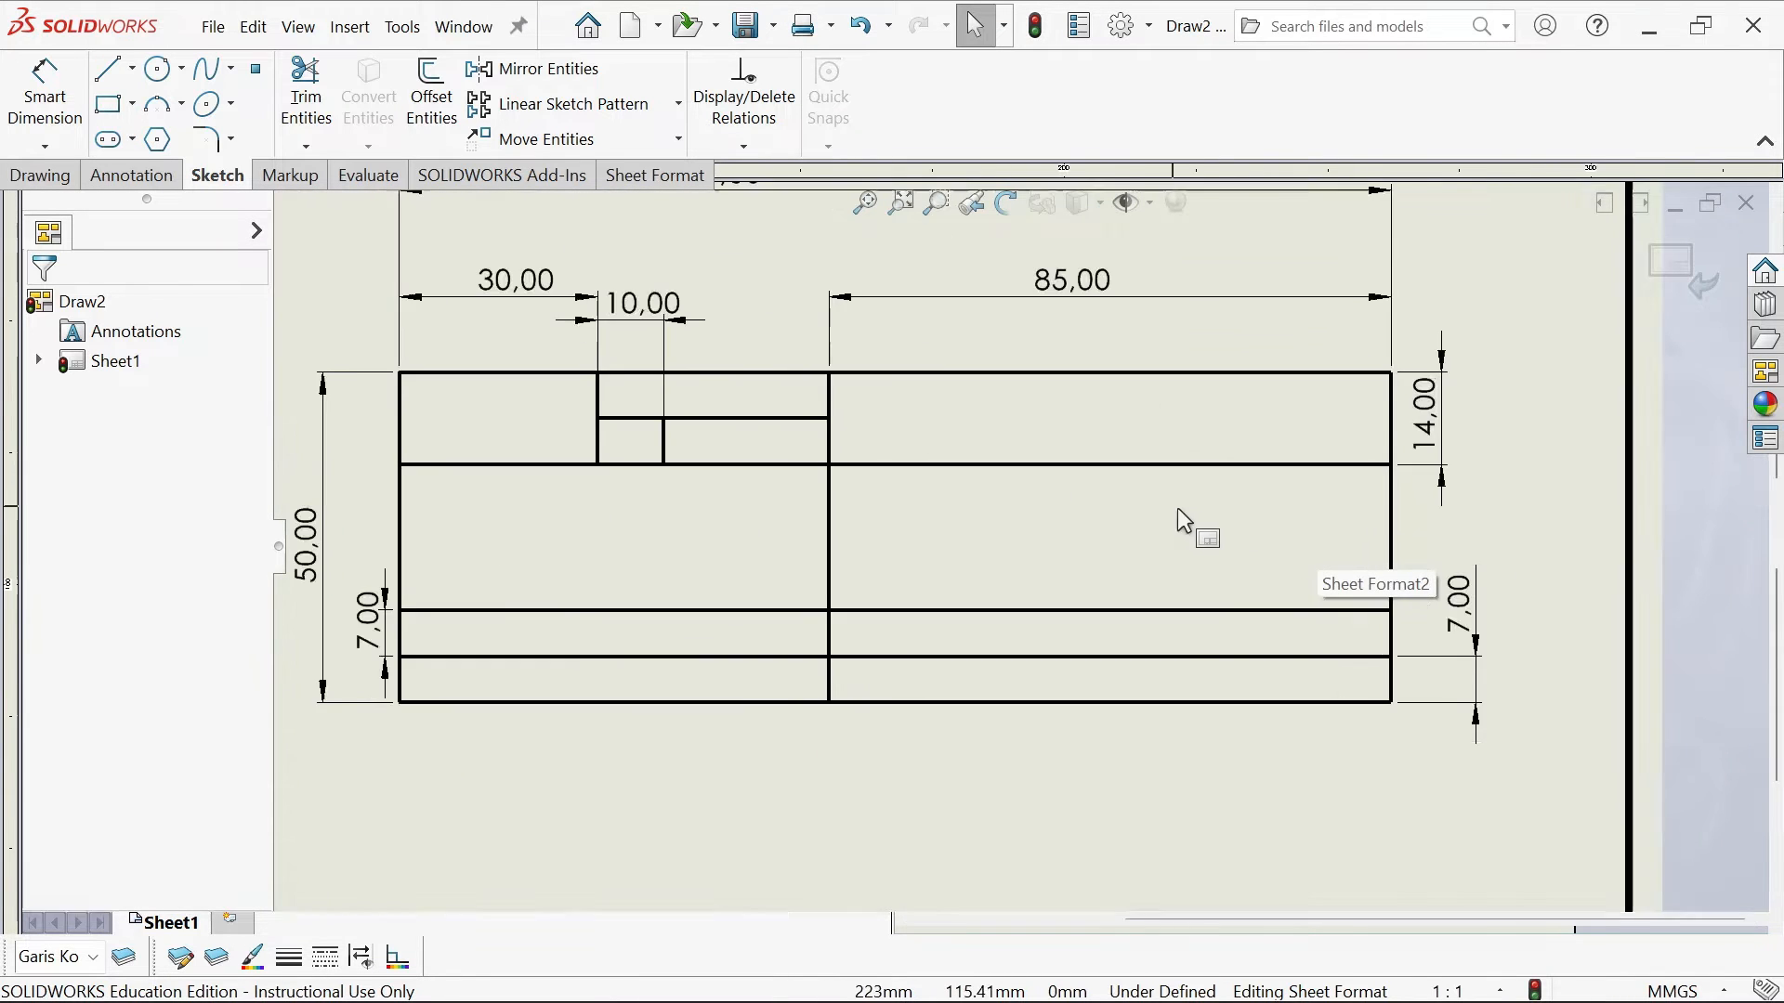
{"action": "scroll", "coordinate": [1187, 498], "scroll_direction": "up", "scroll_amount": 5}
{"action": "scroll", "coordinate": [994, 481], "scroll_direction": "down", "scroll_amount": 1}
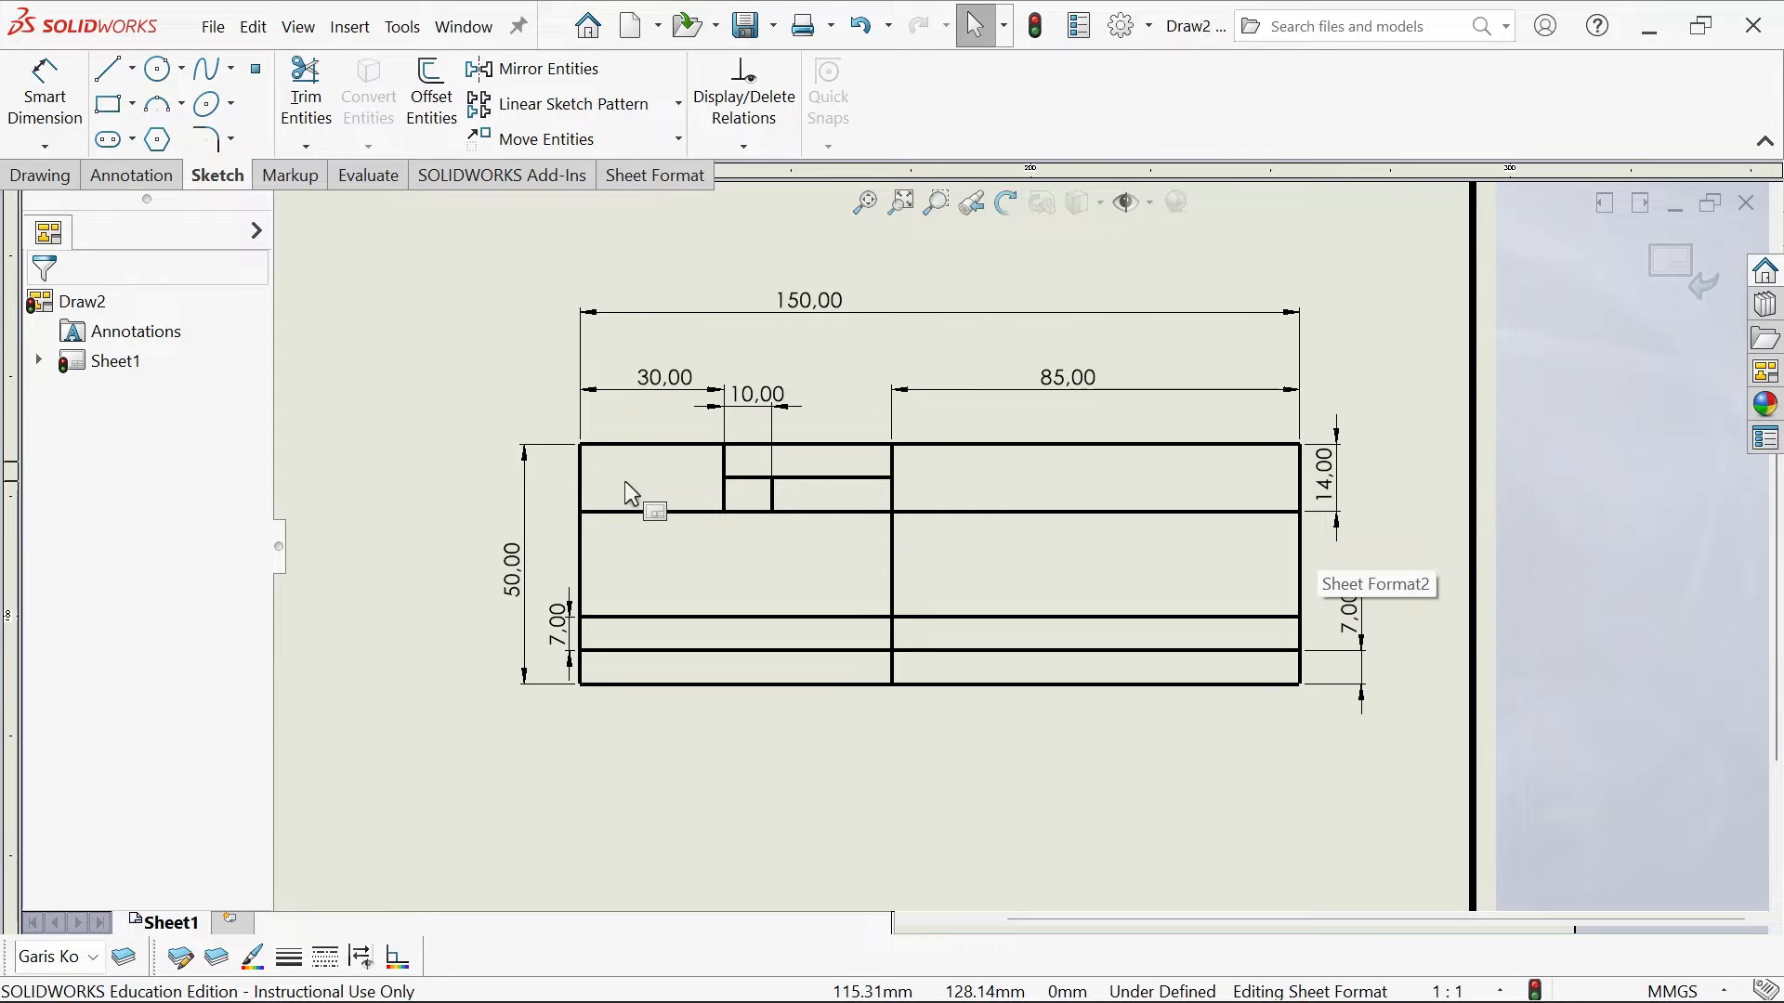
{"action": "left_click", "coordinate": [580, 538]}
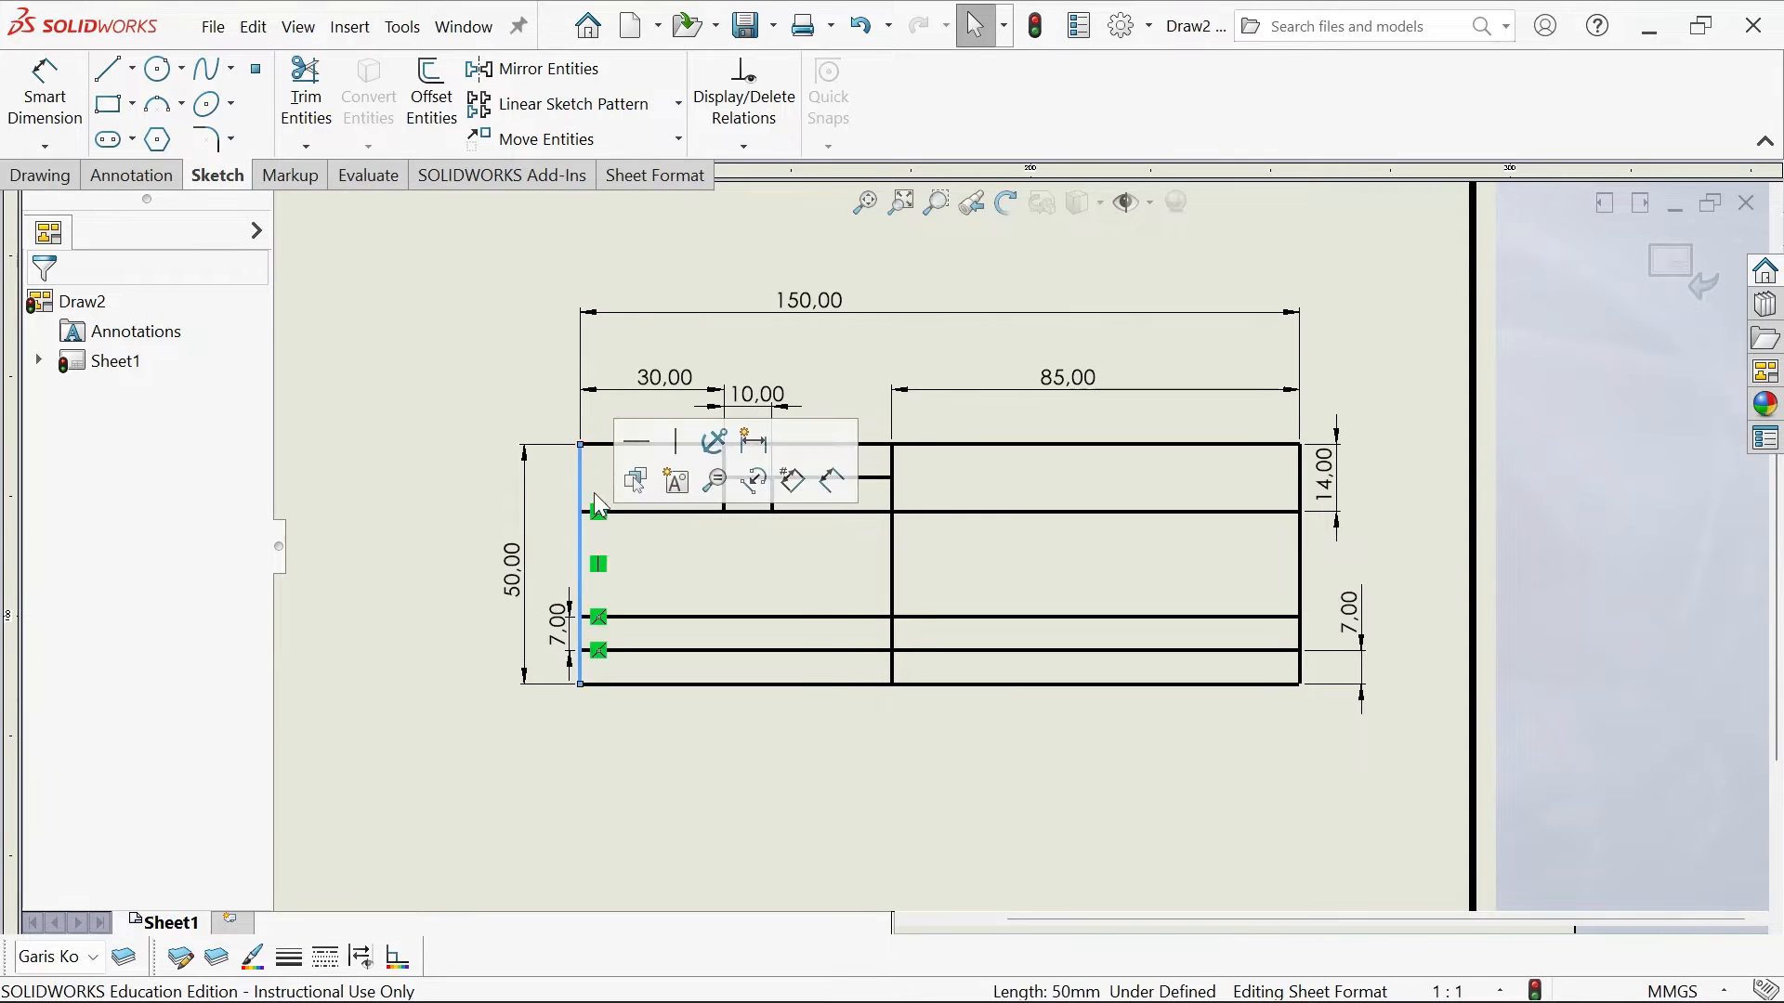
{"action": "left_click", "coordinate": [939, 444], "text": "ctrl"}
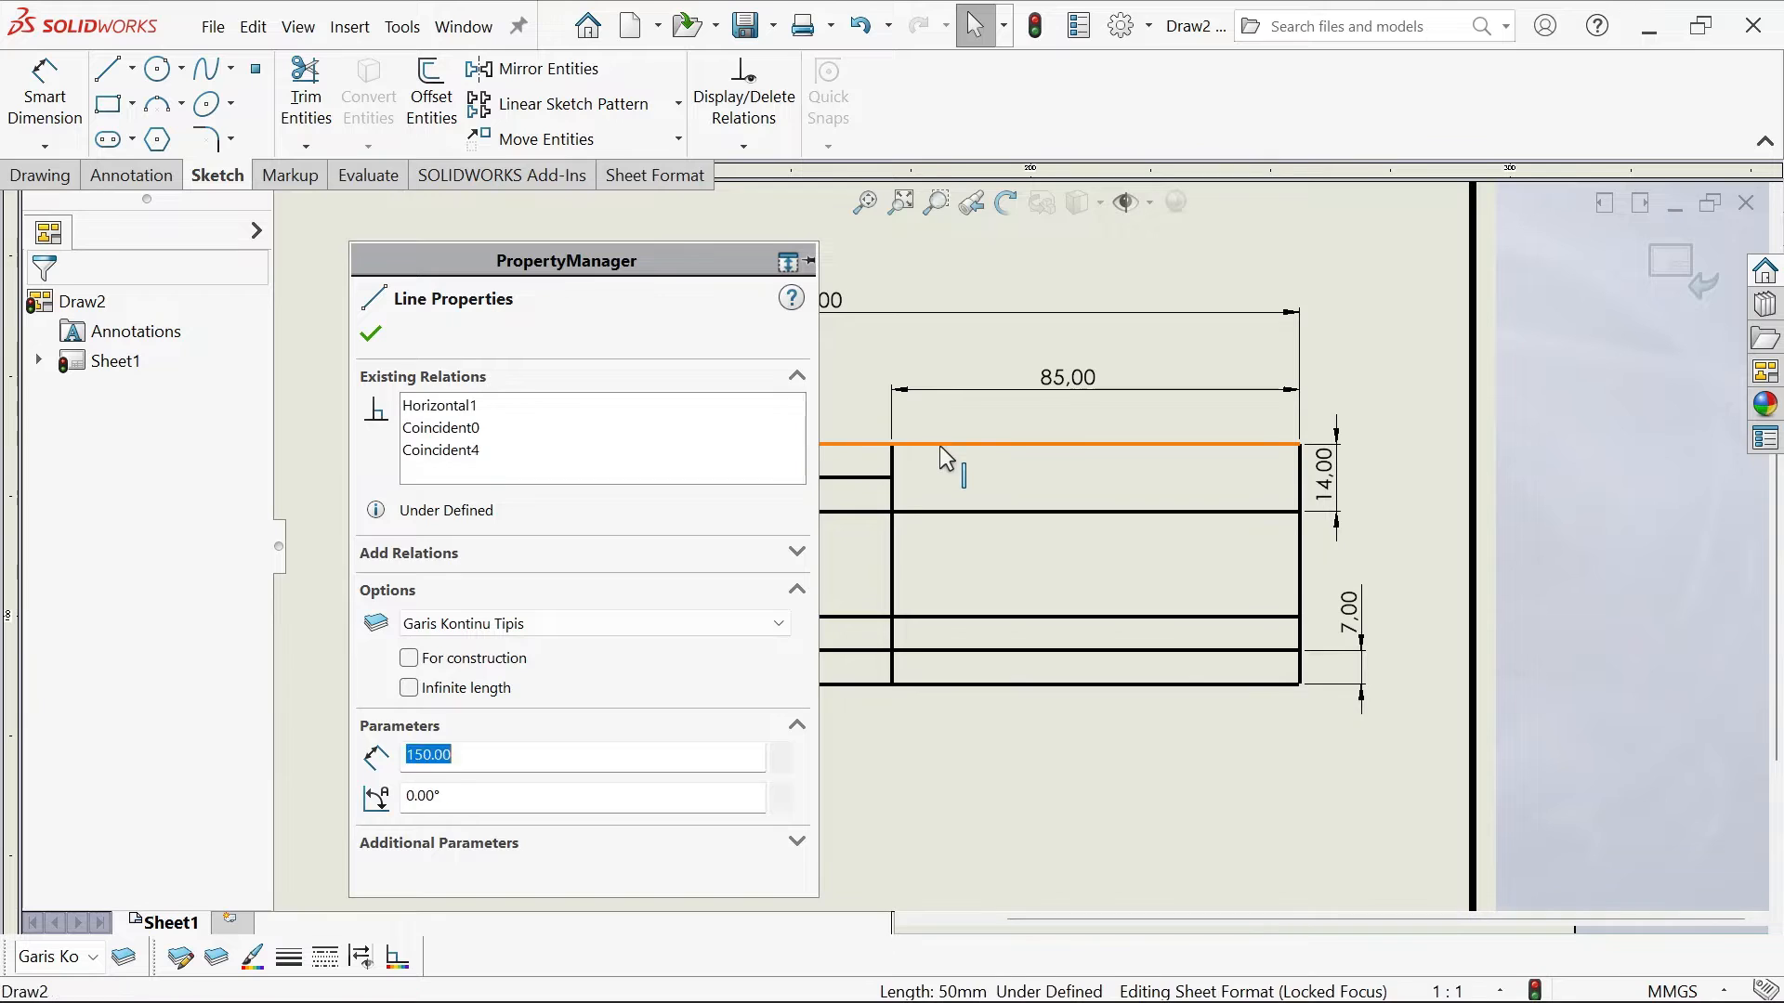
{"action": "left_click", "coordinate": [90, 965]}
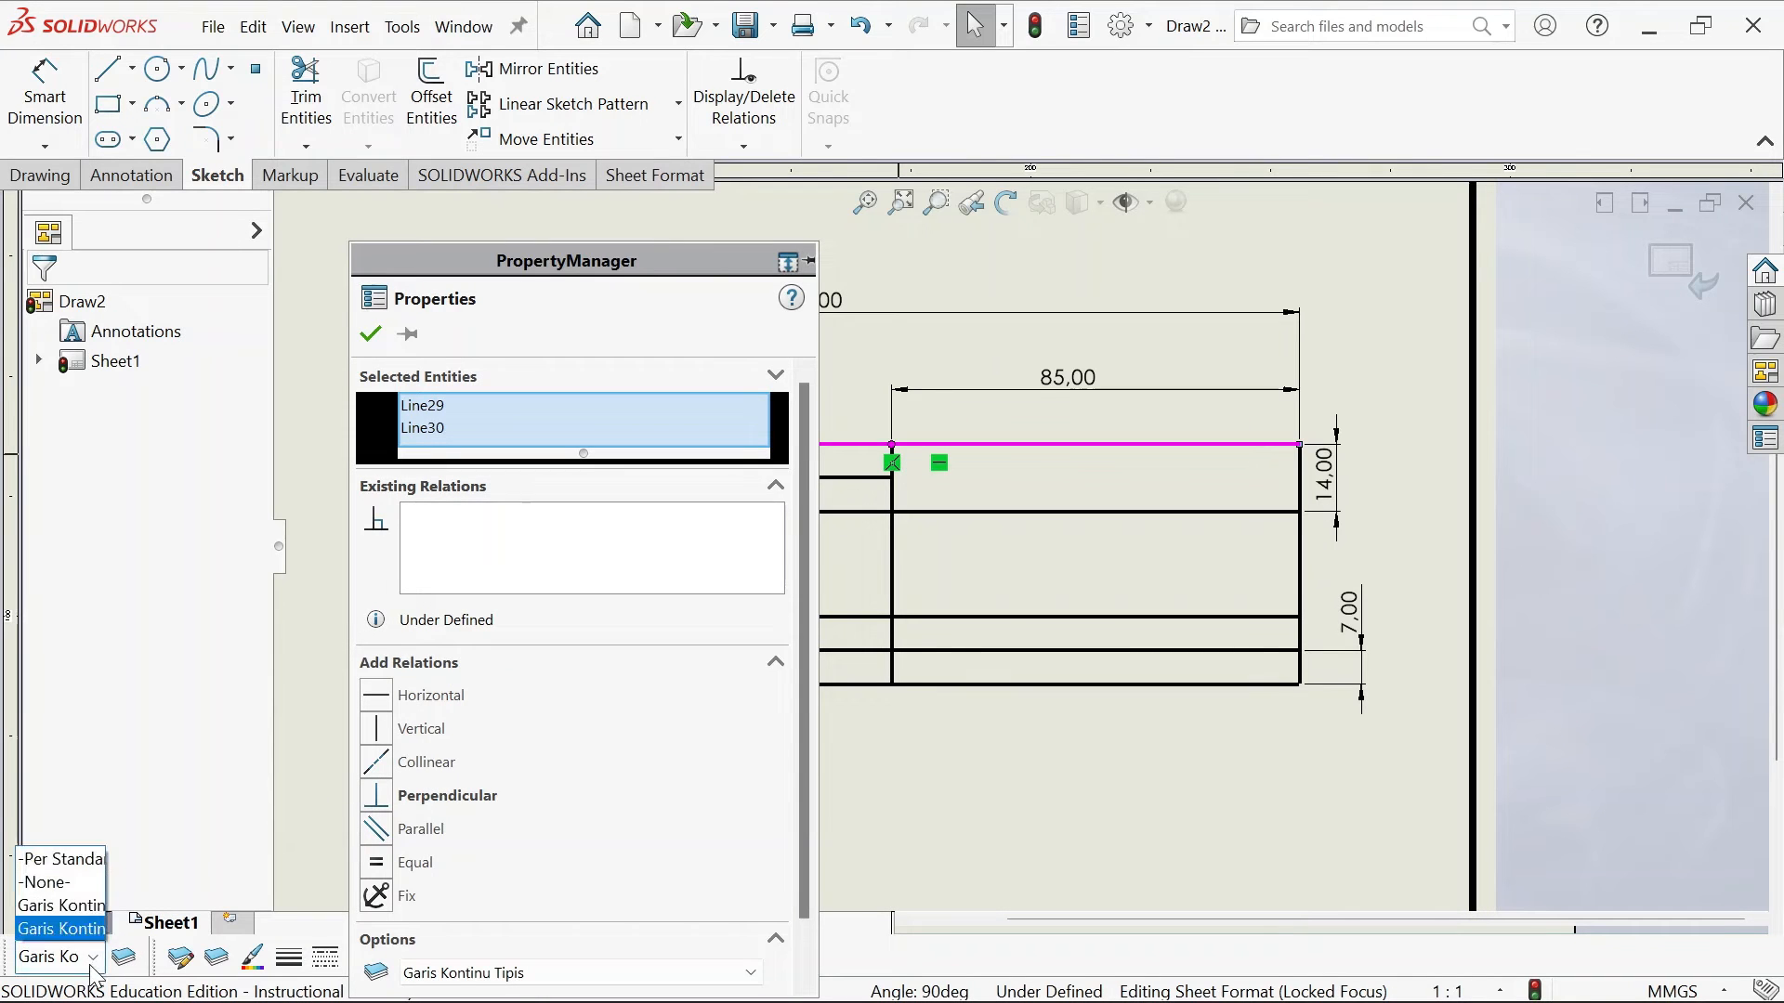
{"action": "left_click", "coordinate": [101, 894]}
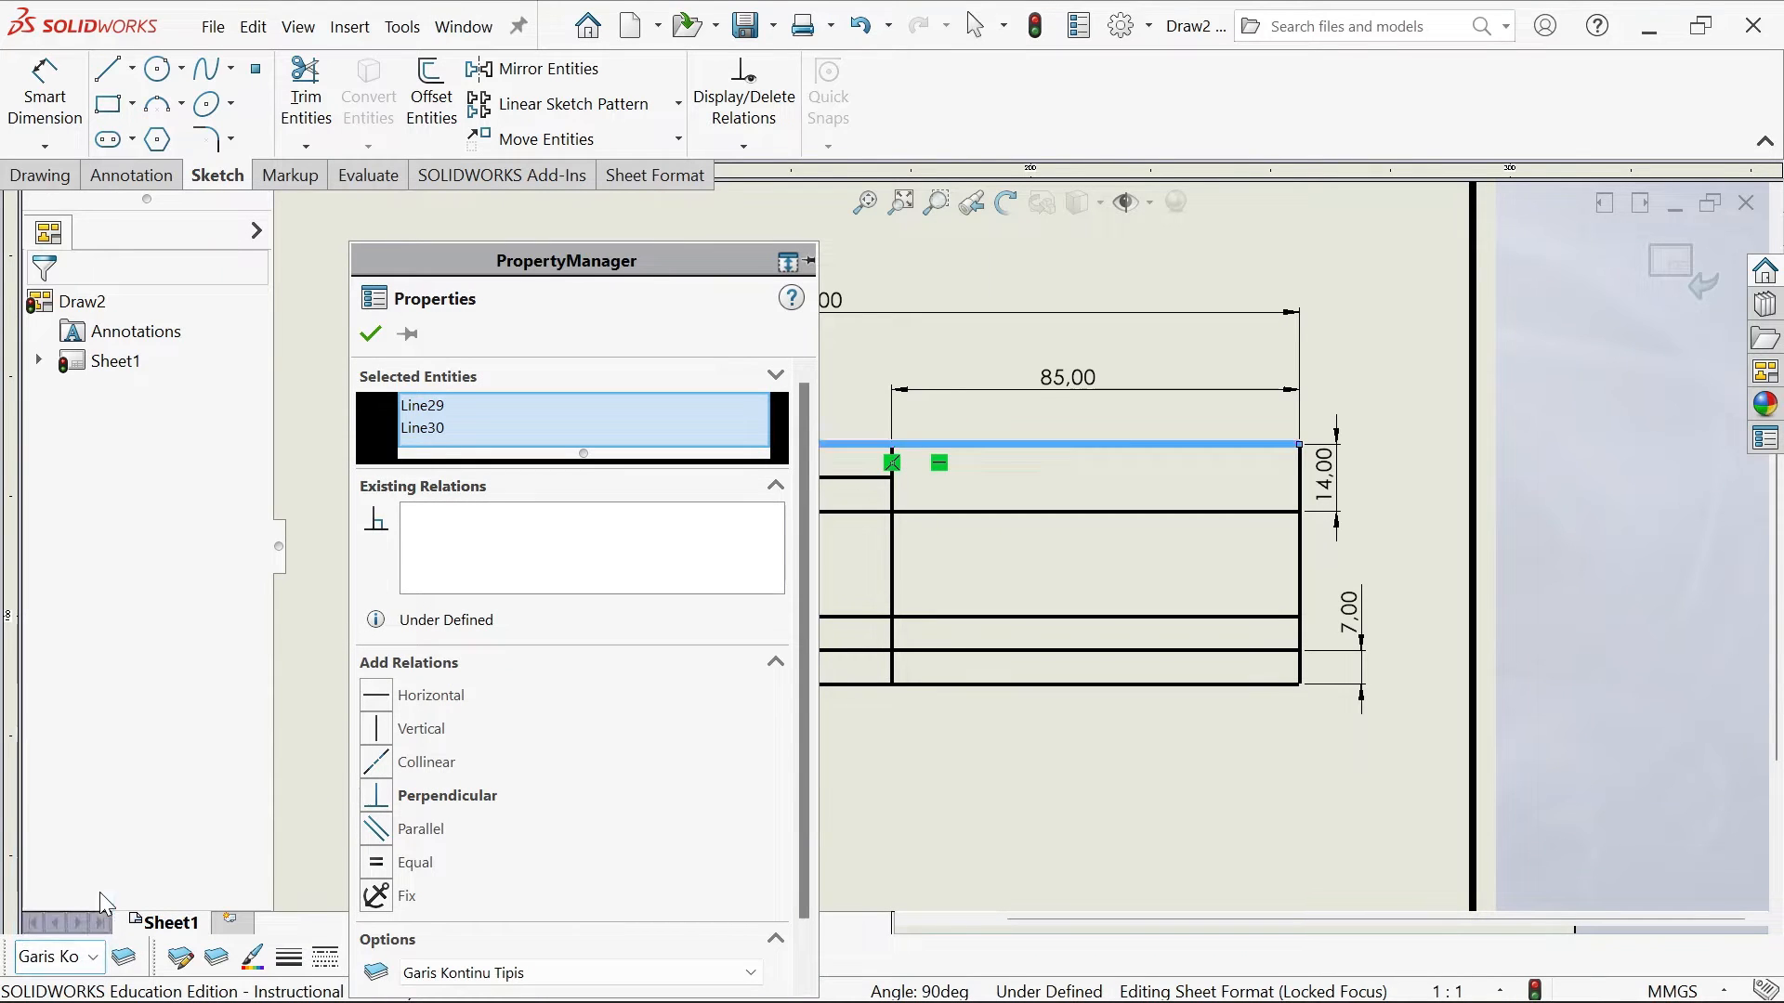
{"action": "left_click", "coordinate": [370, 334]}
Insert a note reading "UNIVERSITAS NEGERI PADANG" in the title block's upper-right cell
{"action": "scroll", "coordinate": [770, 529], "scroll_direction": "down", "scroll_amount": 3}
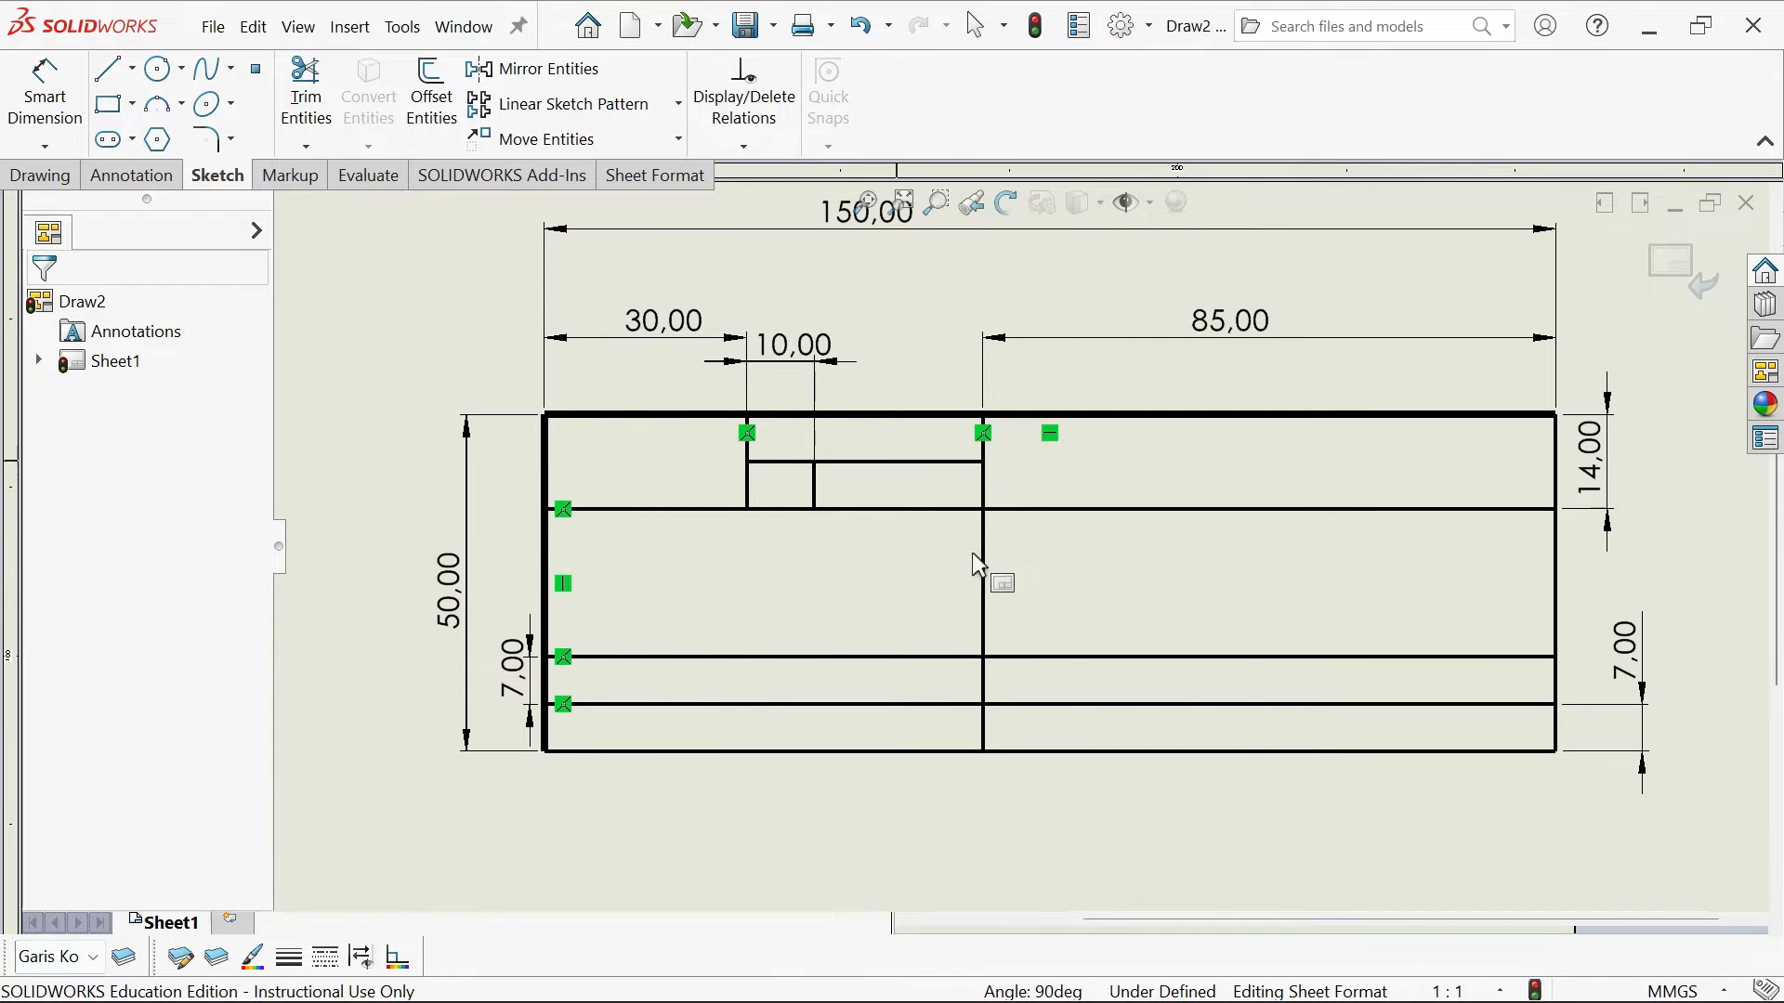
{"action": "scroll", "coordinate": [1240, 599], "scroll_direction": "up", "scroll_amount": 4}
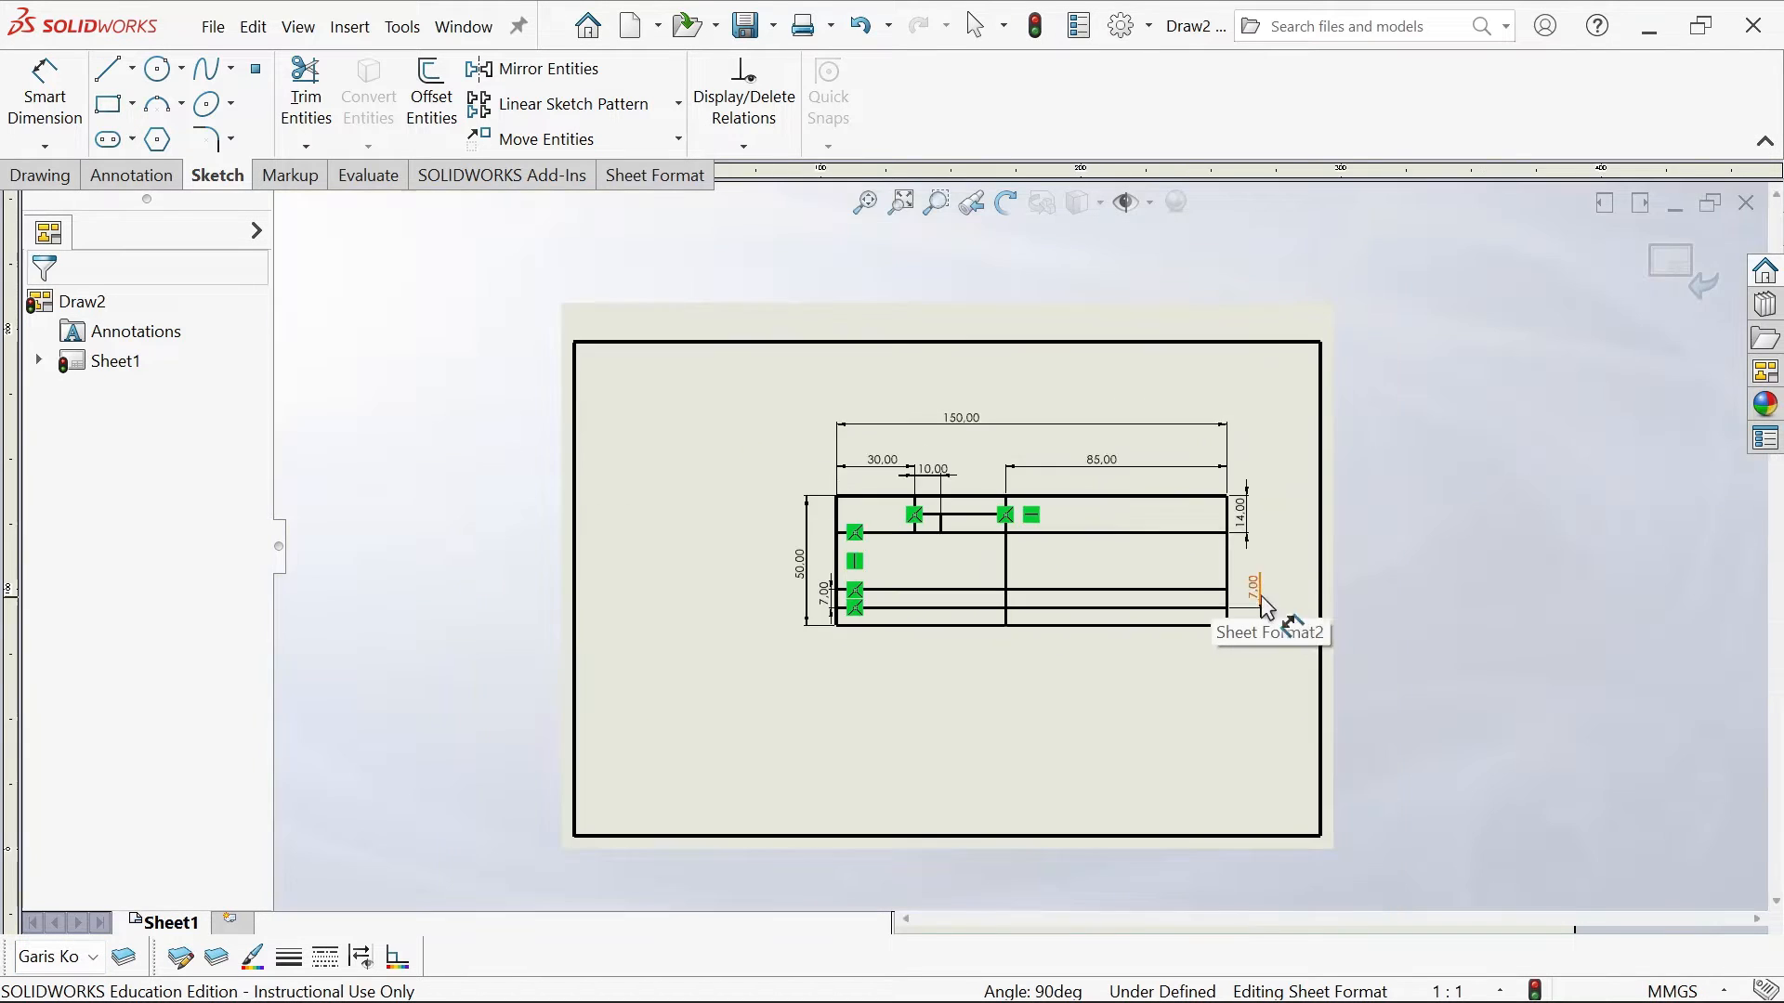
{"action": "scroll", "coordinate": [1267, 597], "scroll_direction": "down", "scroll_amount": 2}
{"action": "scroll", "coordinate": [905, 583], "scroll_direction": "down", "scroll_amount": 4}
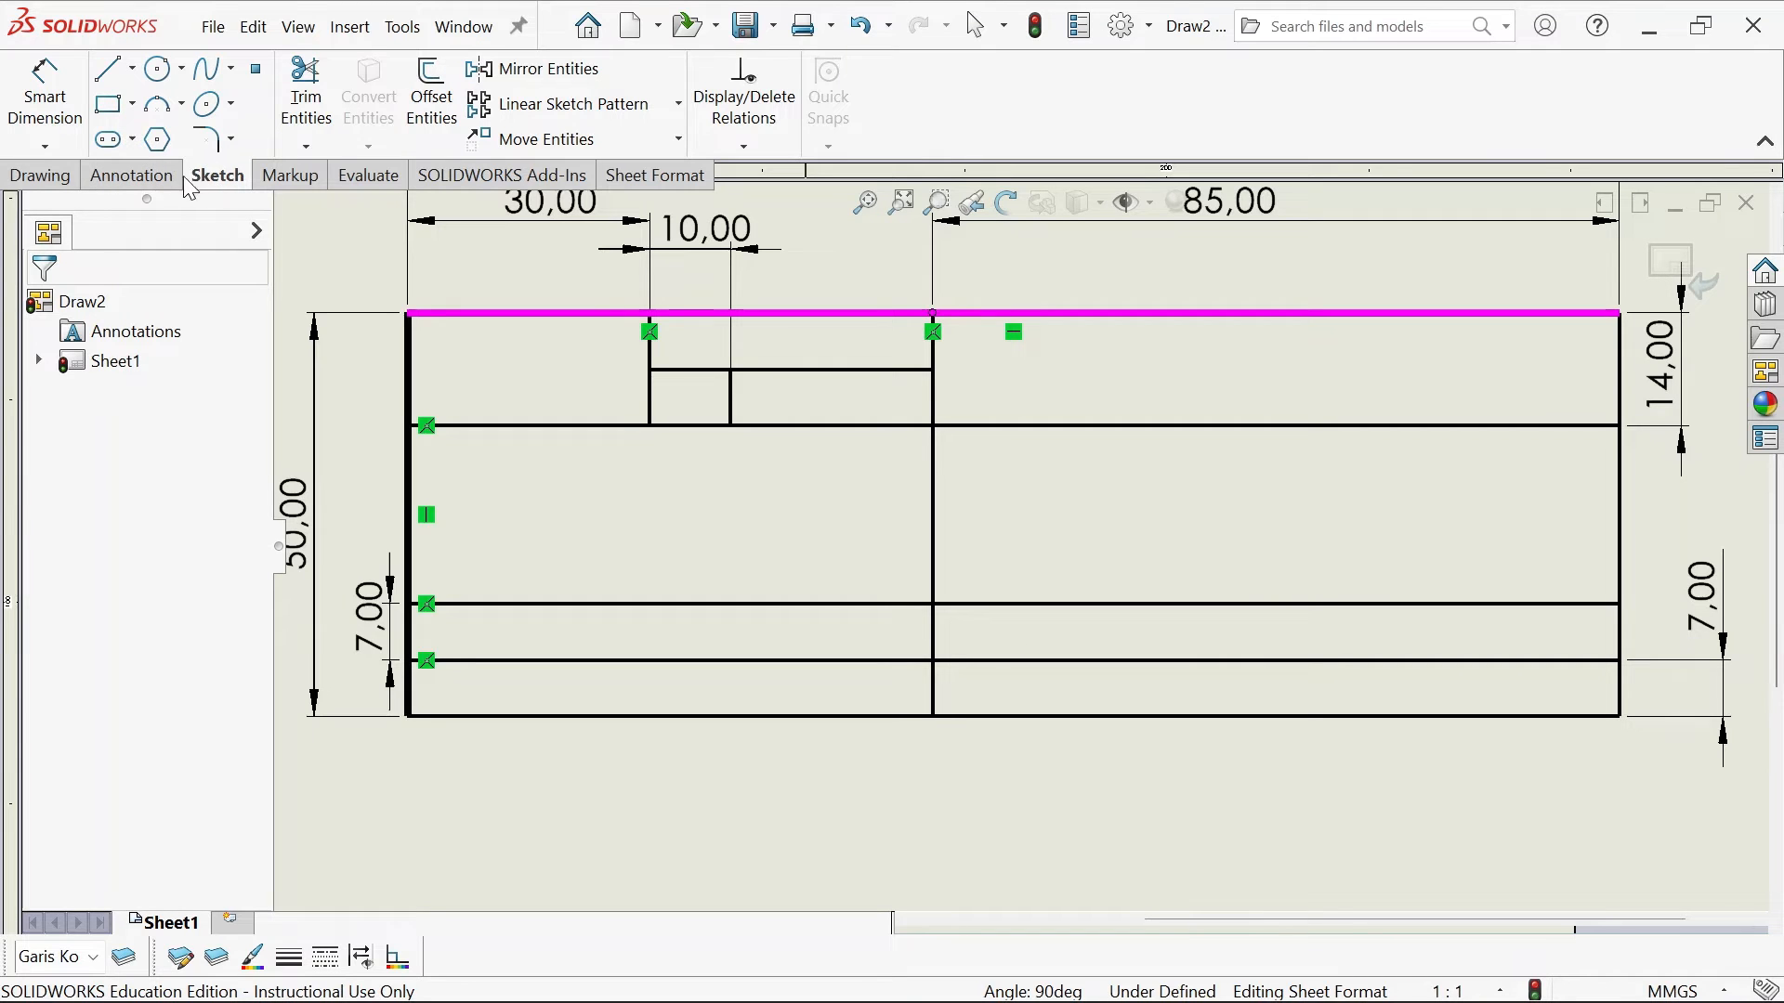
{"action": "left_click", "coordinate": [131, 176]}
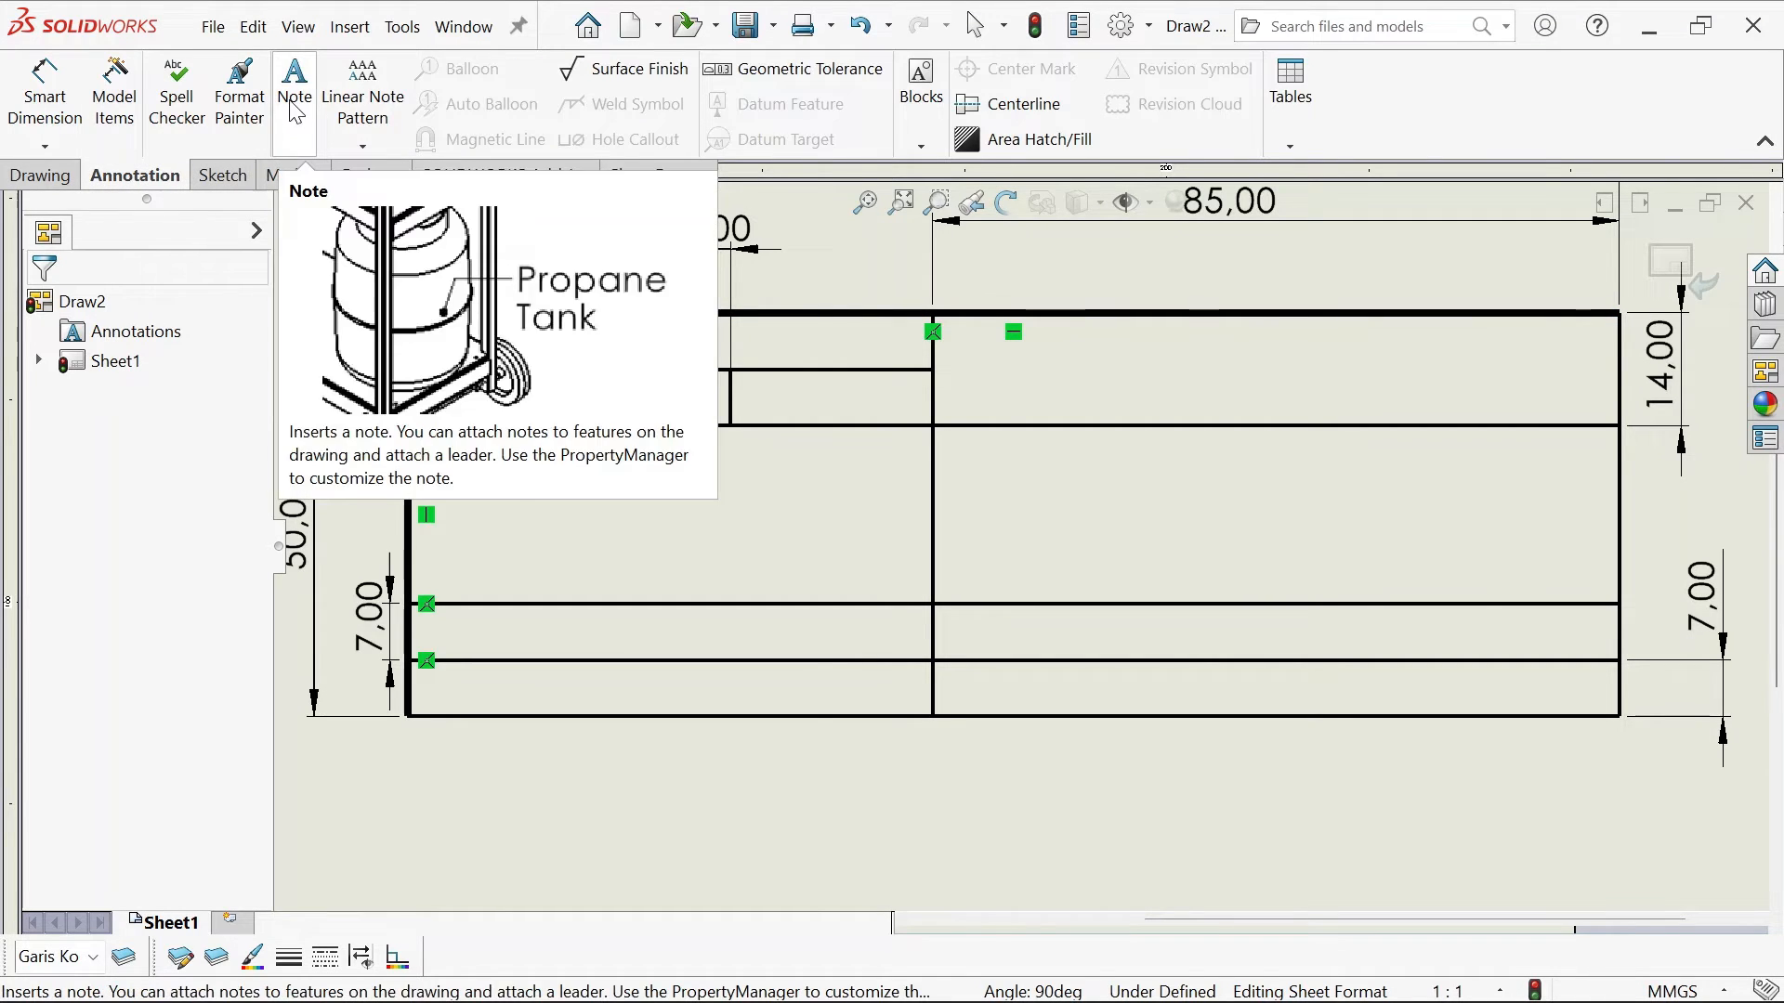
{"action": "left_click", "coordinate": [296, 112]}
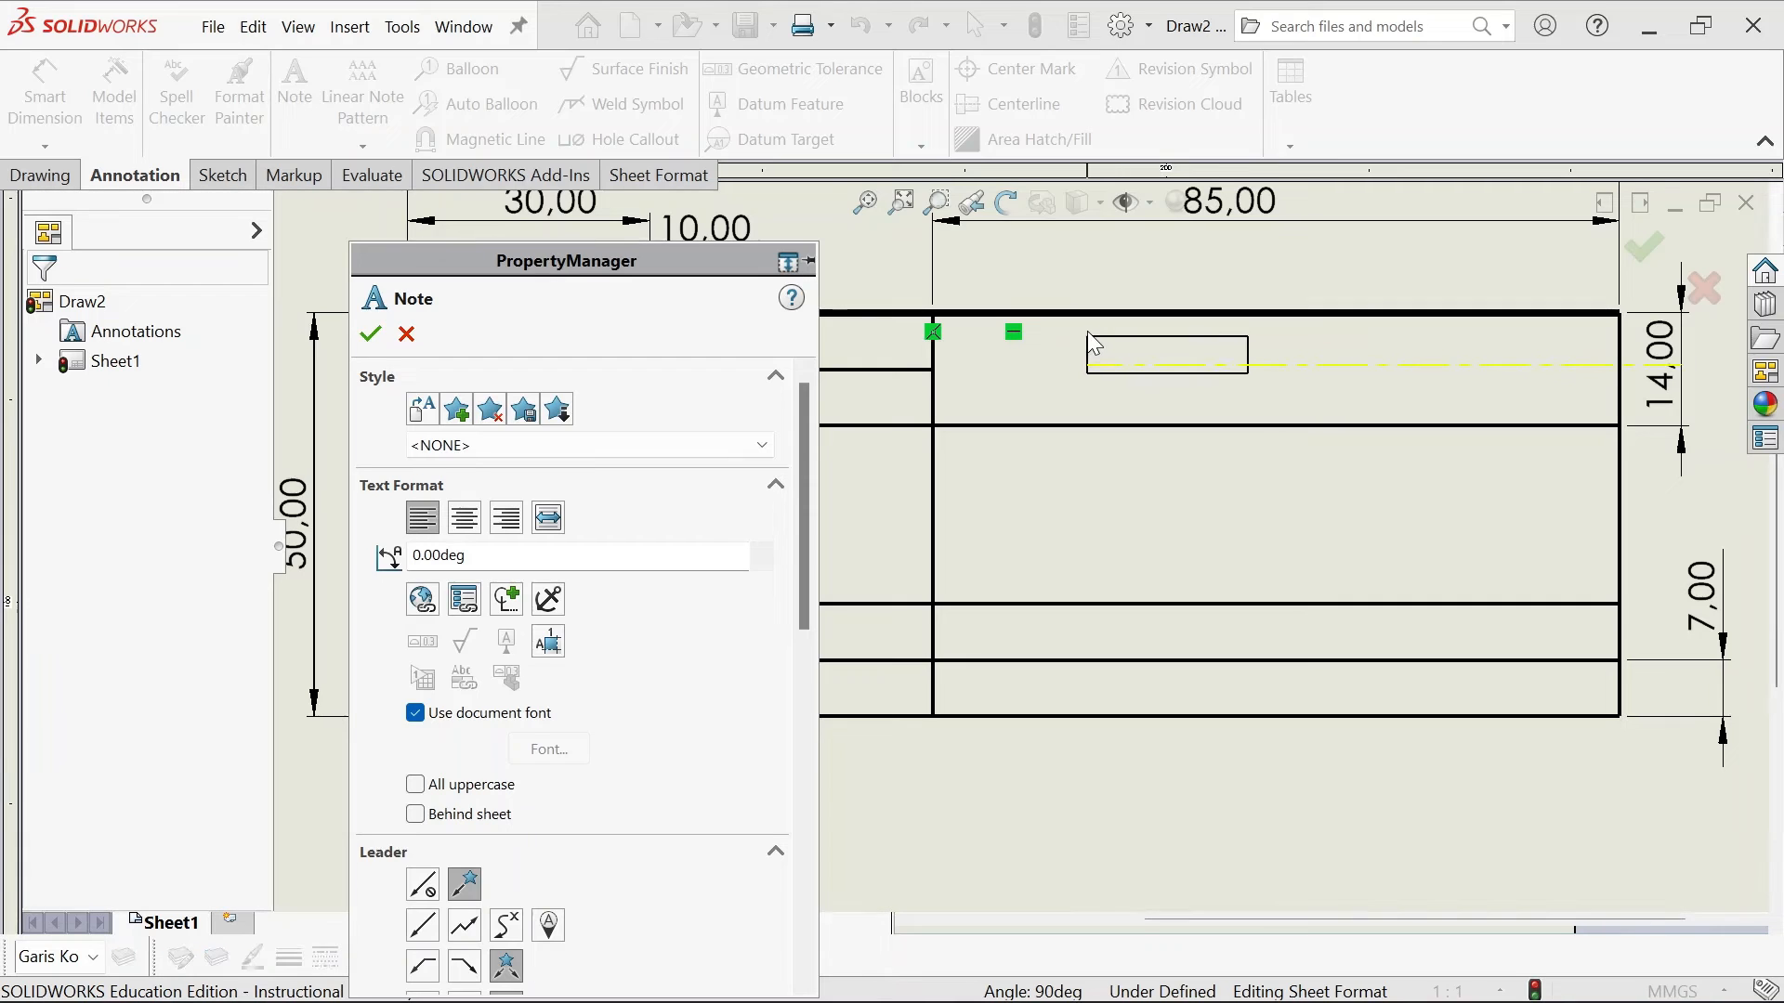
{"action": "left_click", "coordinate": [1094, 345]}
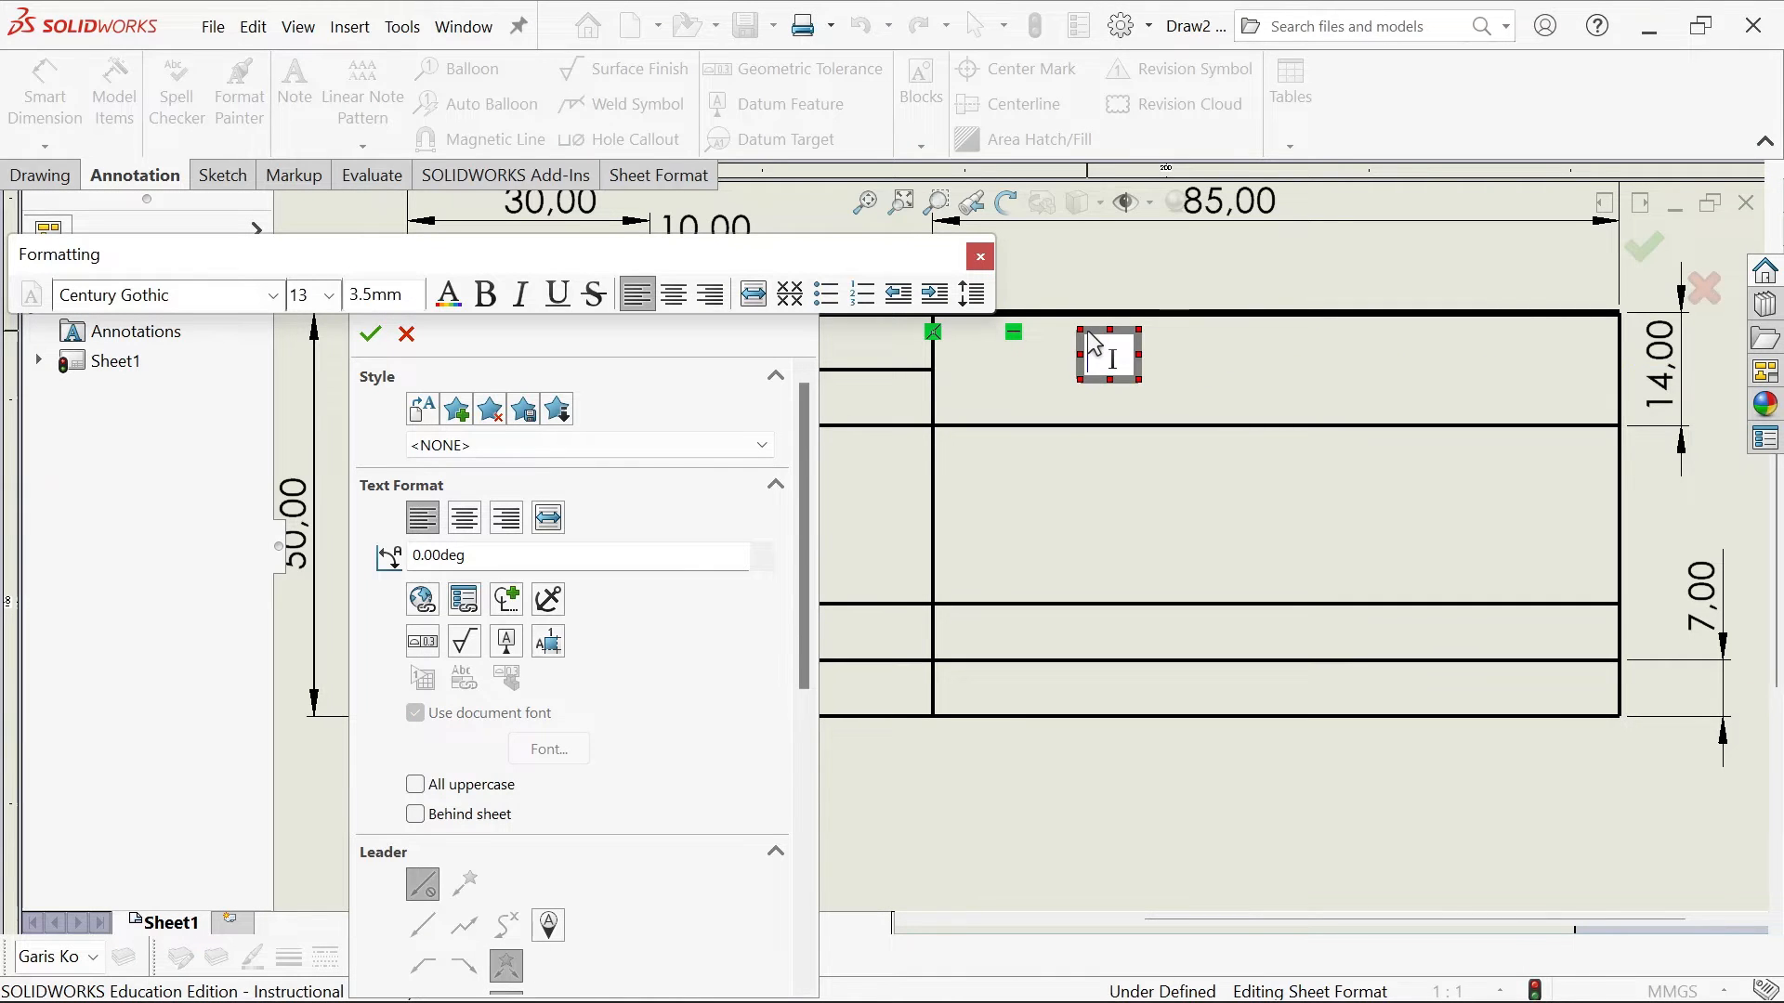
{"action": "type", "text": "UNIV"}
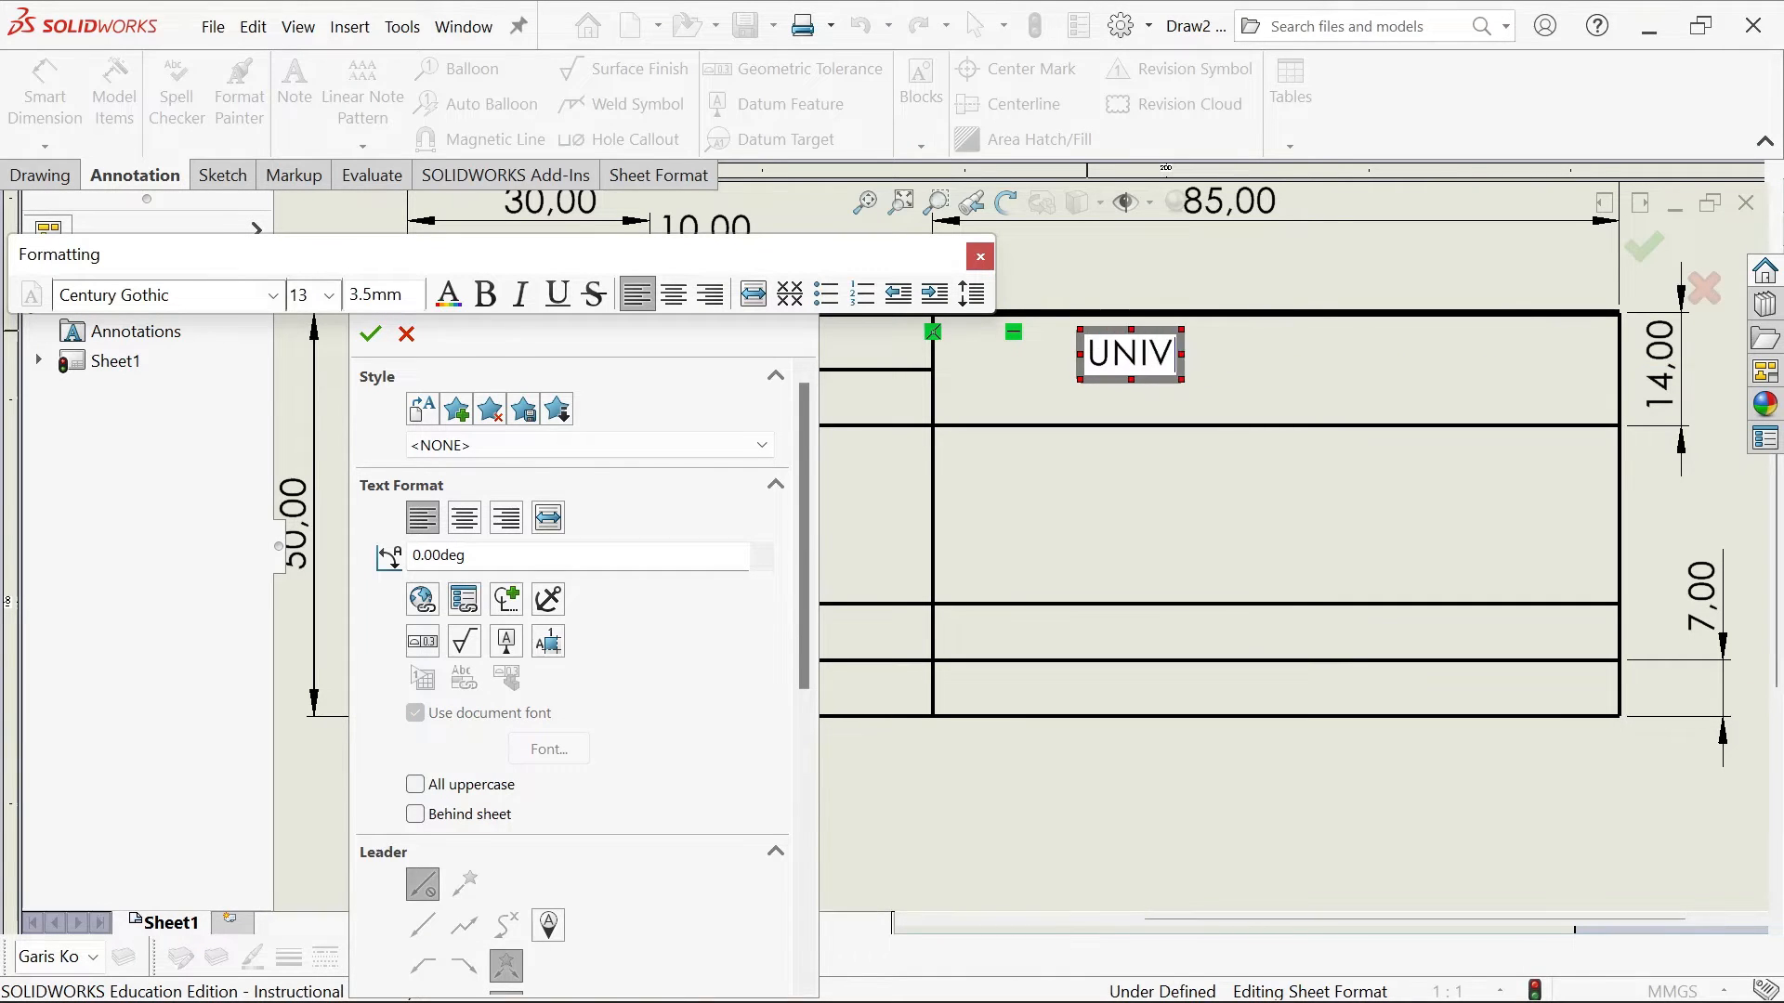
{"action": "type", "text": "ERSITAS NE"}
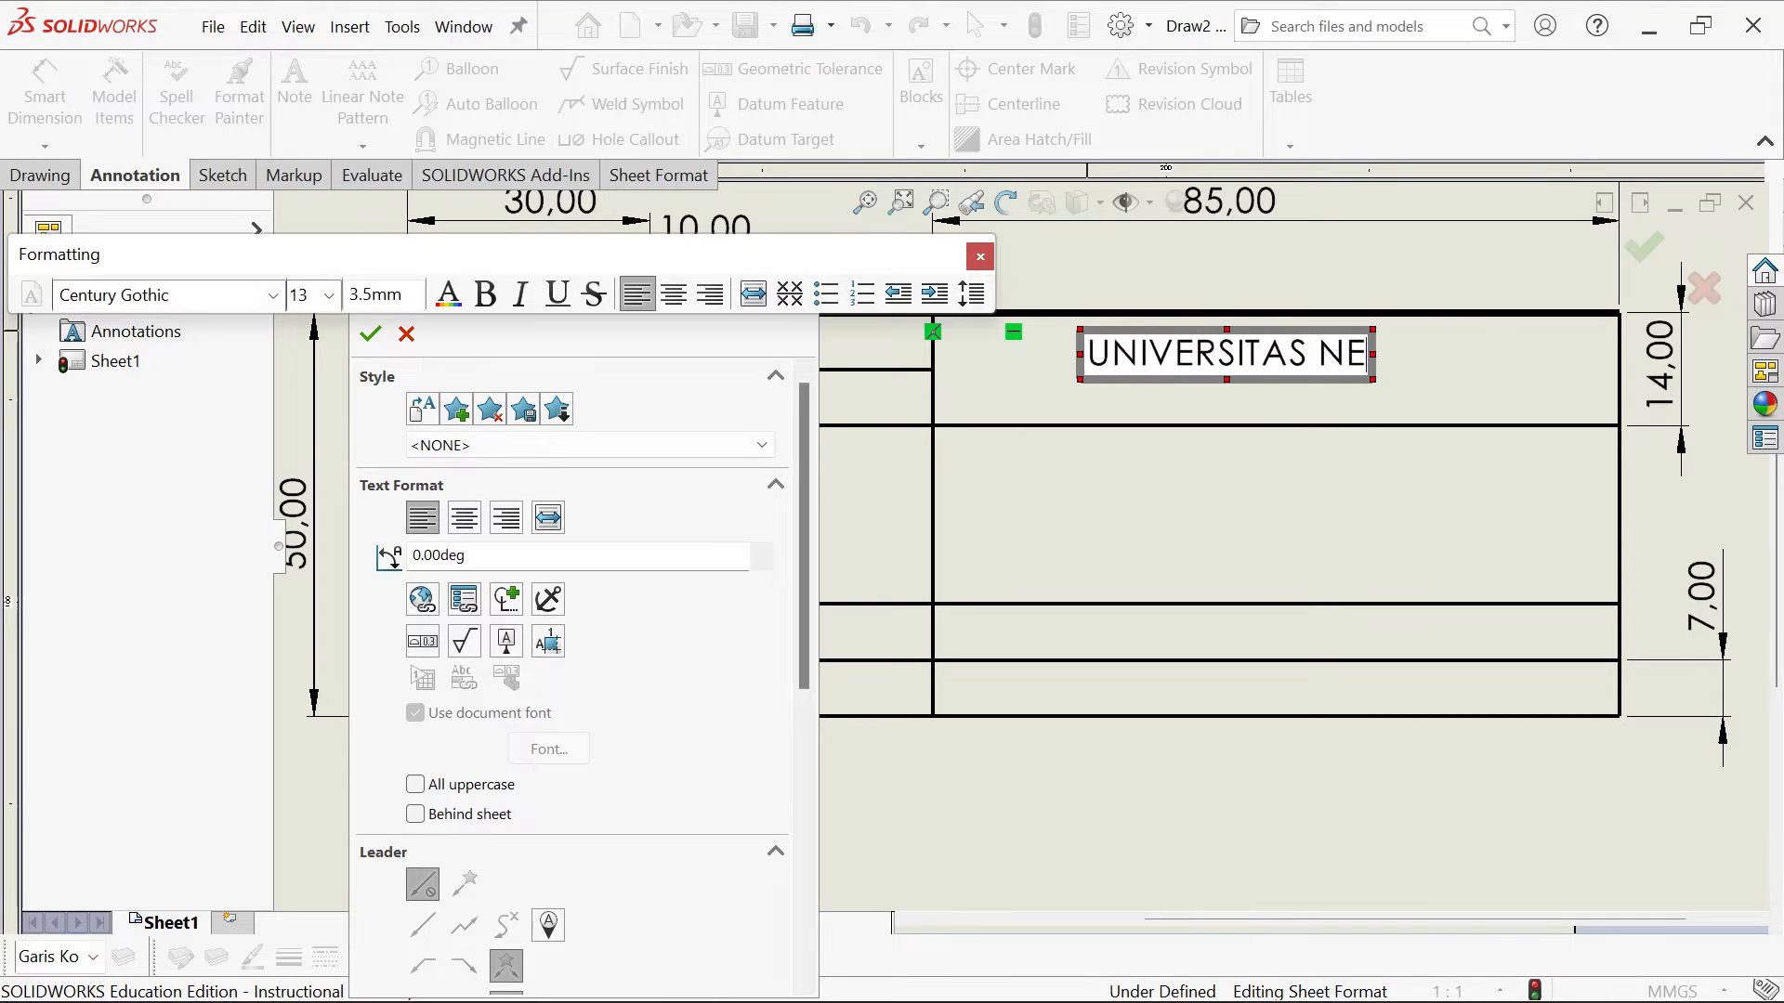
{"action": "type", "text": "GERI PADANG"}
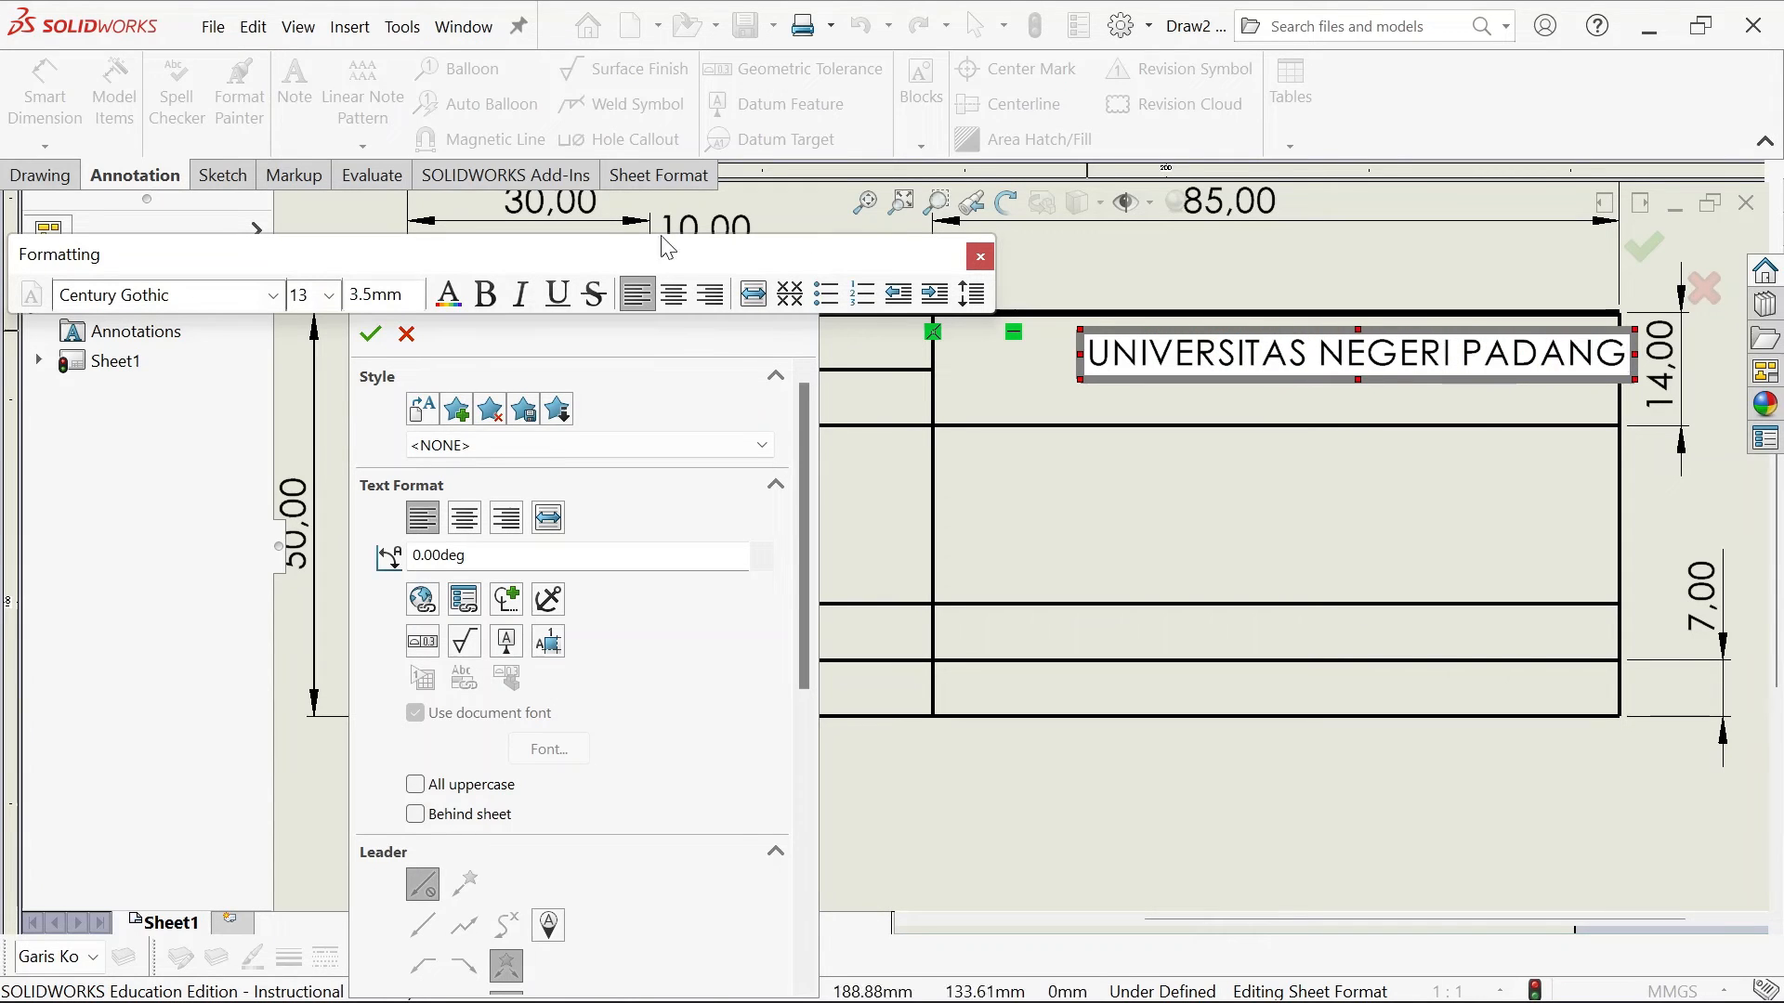
Change the font of the whole "UNIVERSITAS NEGERI PADANG" note text to Calibri
{"action": "left_click_drag", "start_coordinate": [480, 258], "coordinate": [624, 307]}
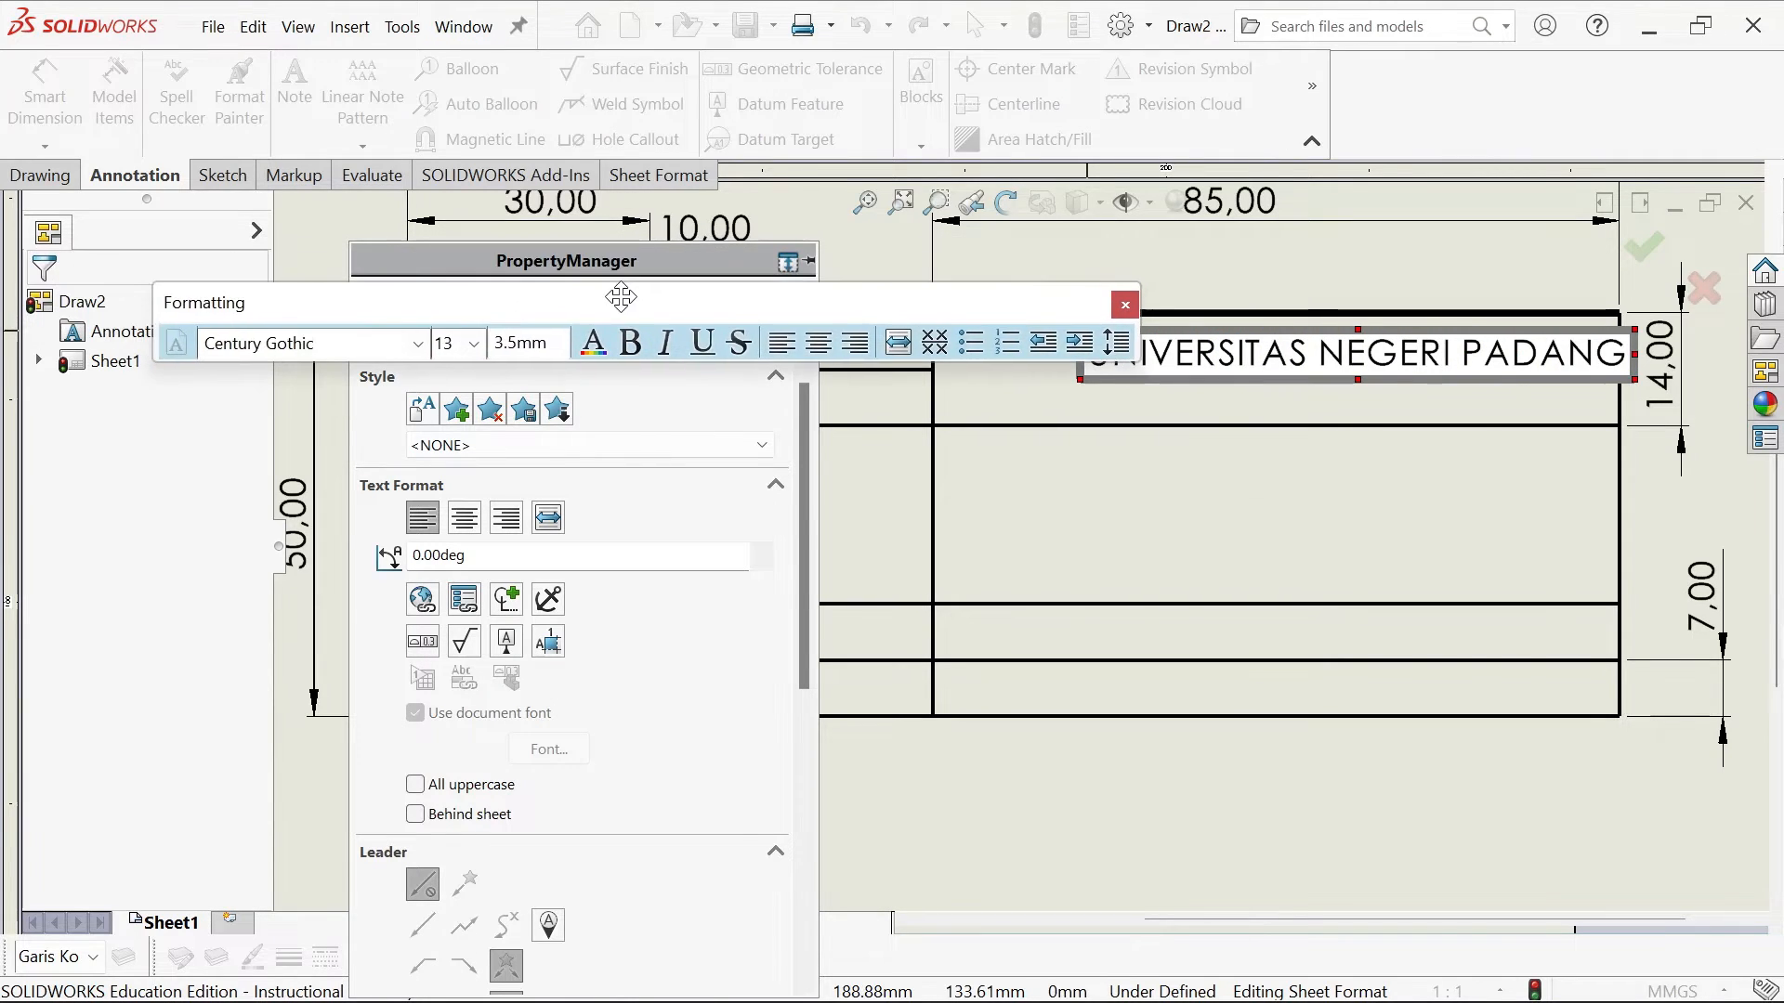
{"action": "triple_click", "coordinate": [1224, 355]}
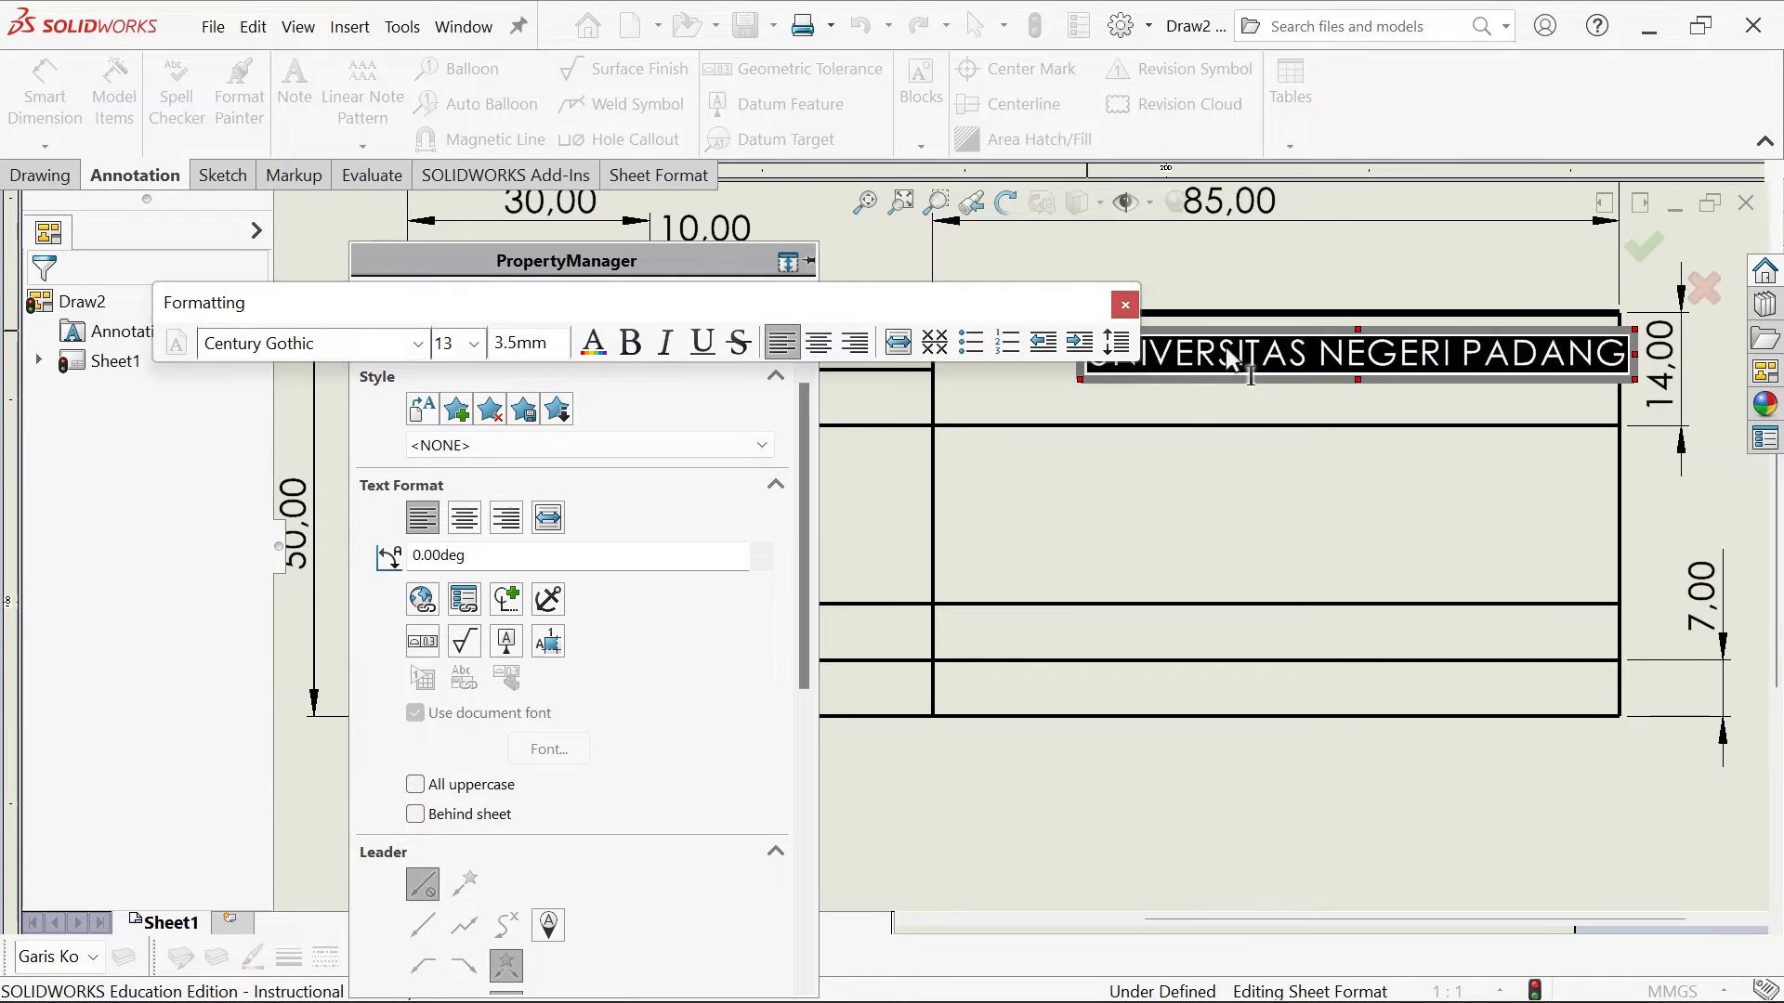
{"action": "left_click", "coordinate": [417, 343]}
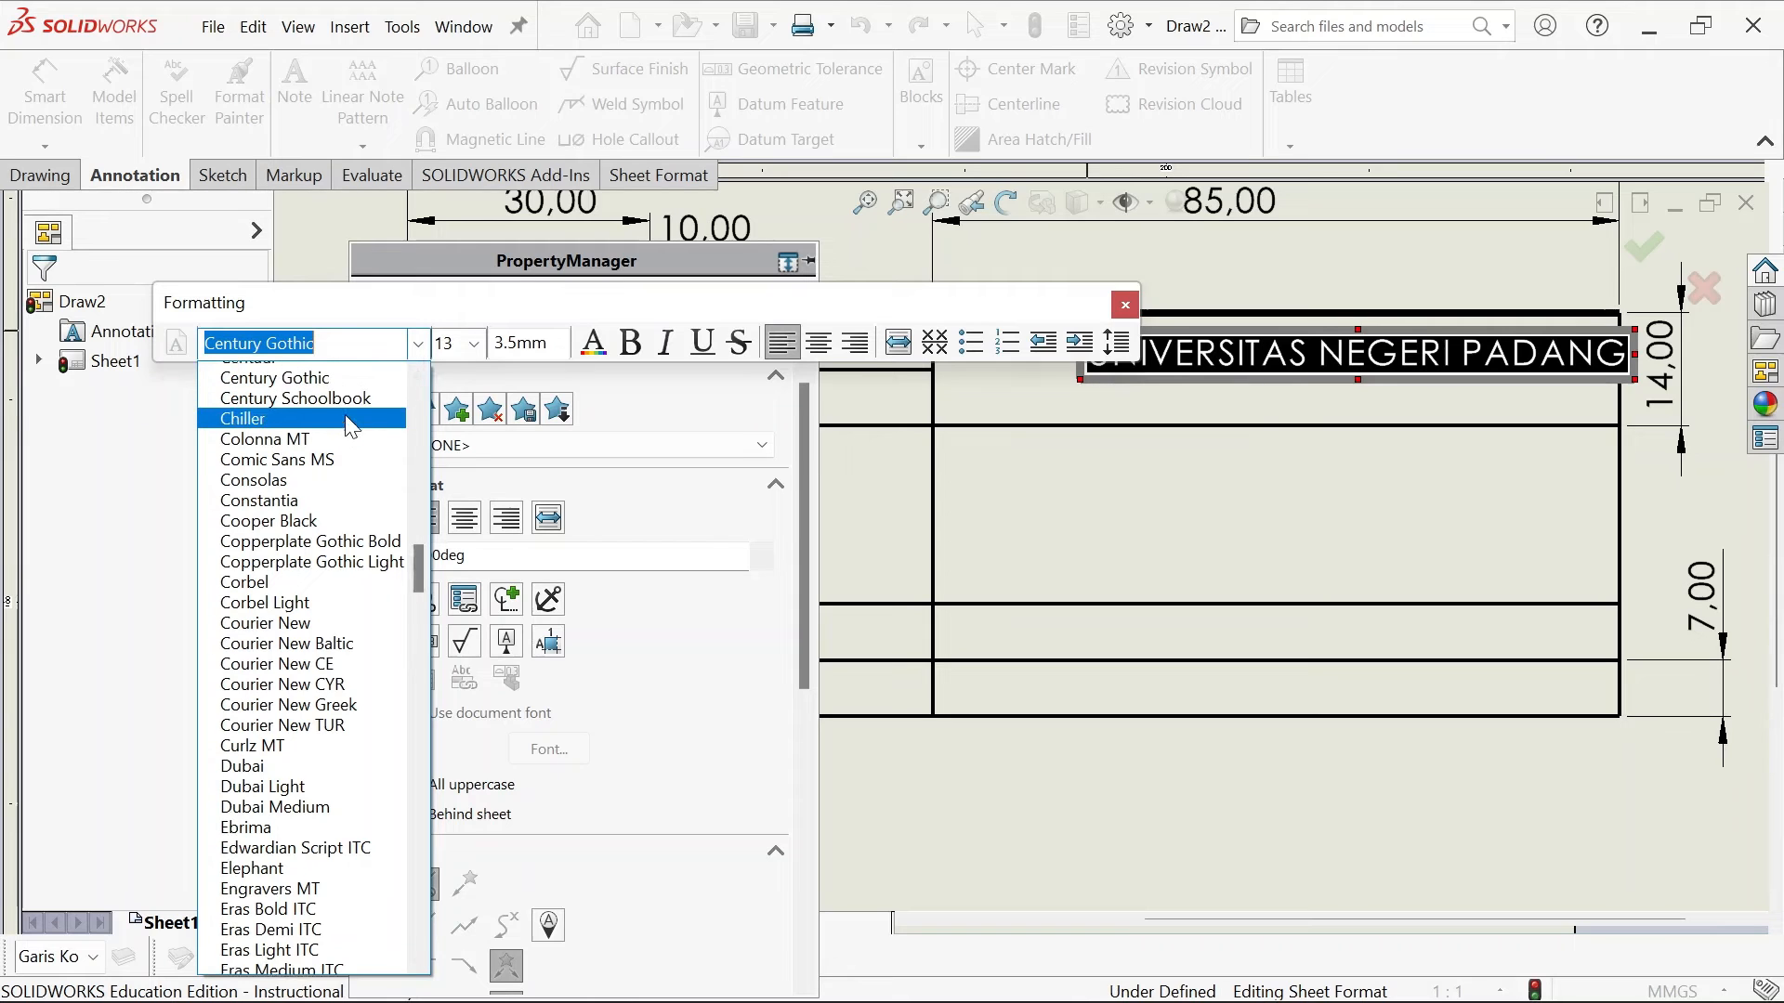
{"action": "scroll", "coordinate": [351, 426], "scroll_direction": "up", "scroll_amount": 5}
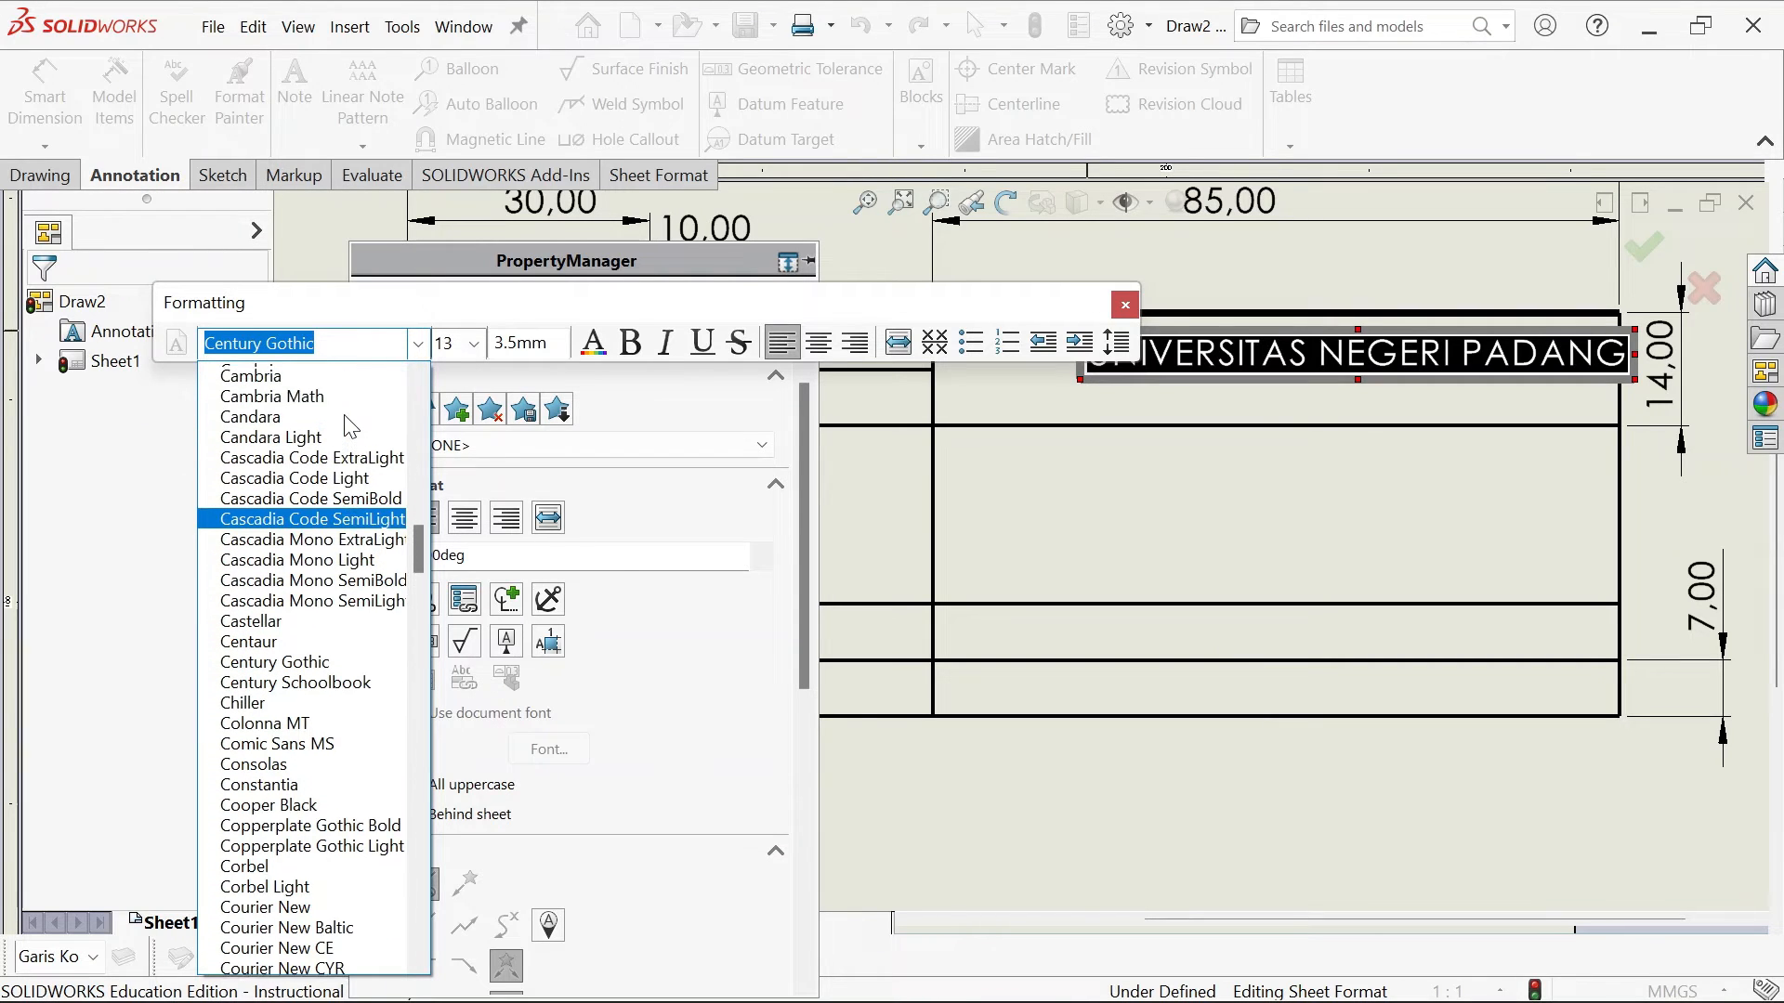
{"action": "scroll", "coordinate": [350, 426], "scroll_direction": "up", "scroll_amount": 4}
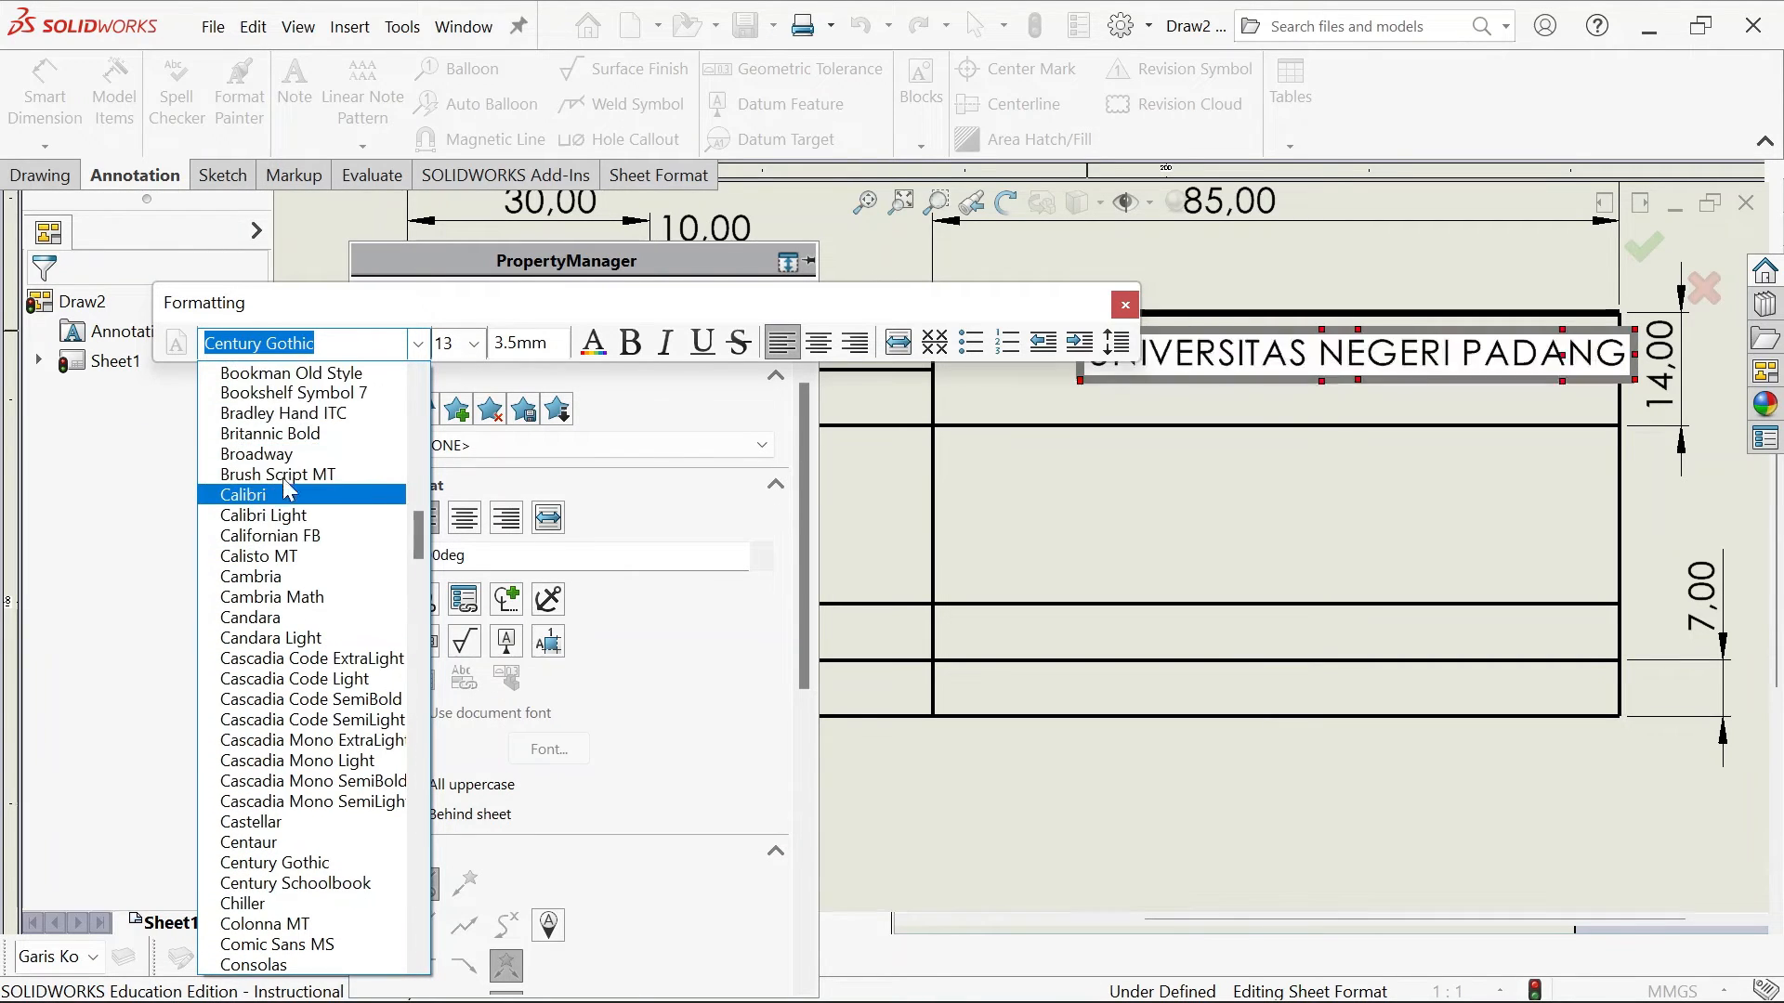
{"action": "left_click", "coordinate": [287, 495]}
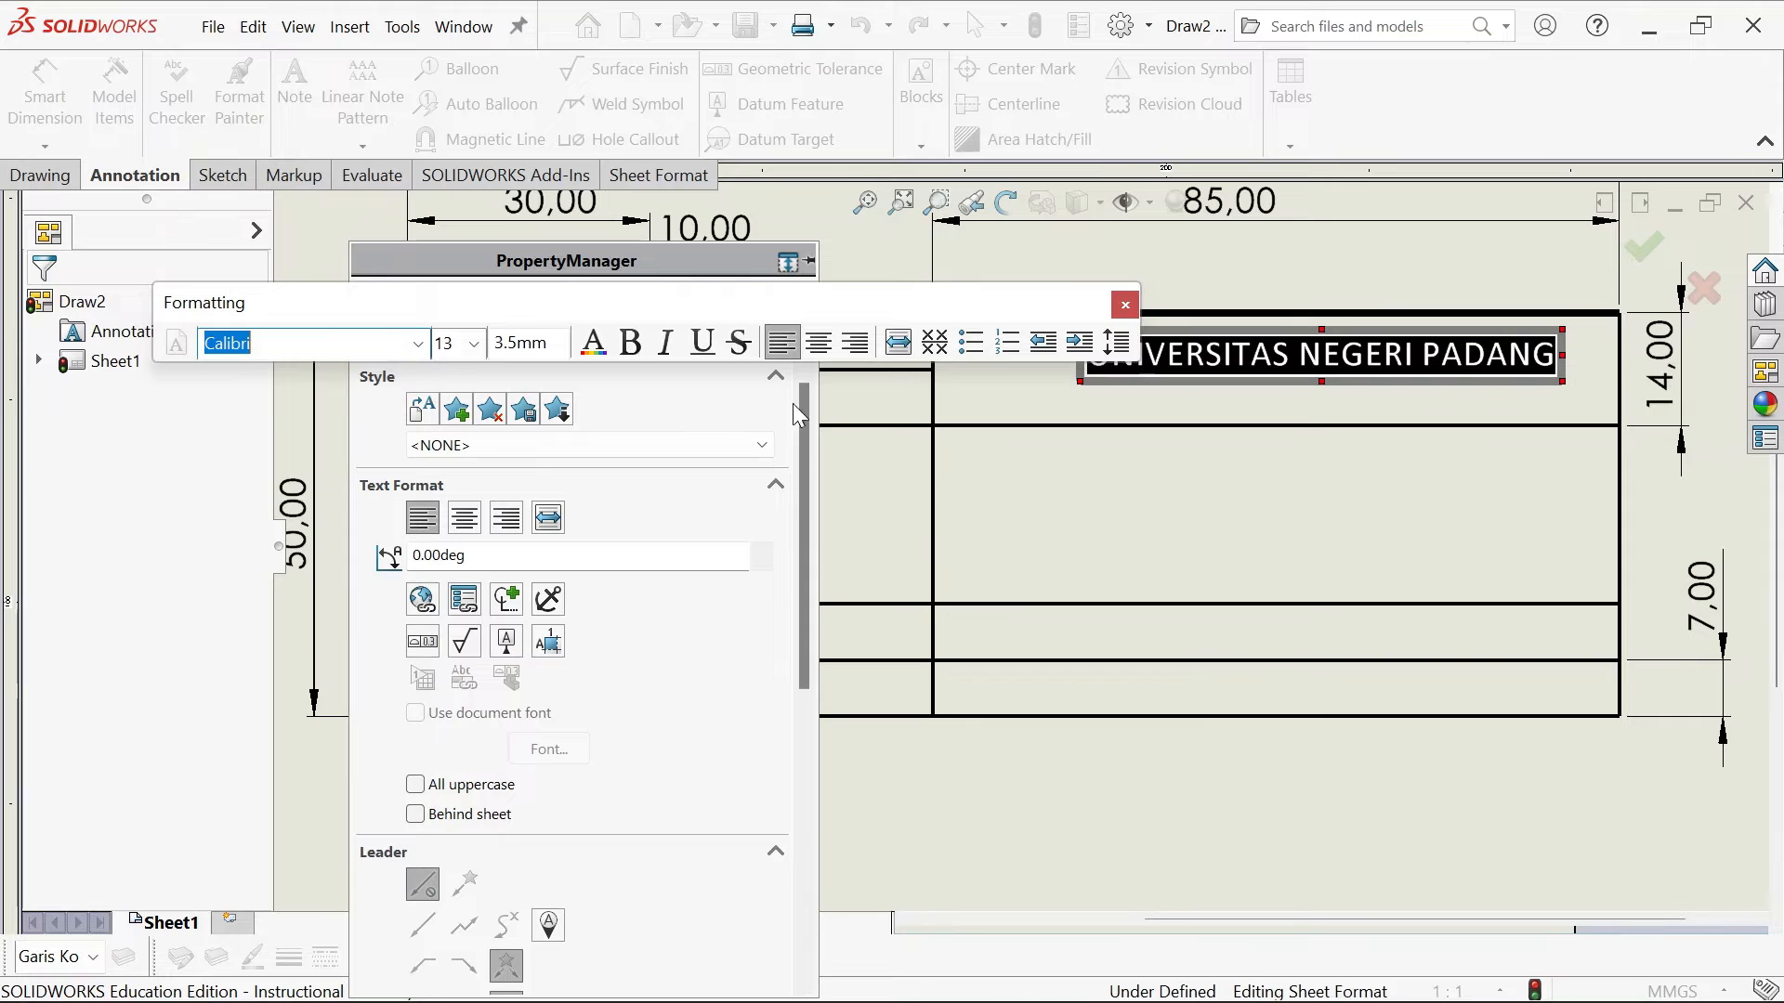
Make the "UNIVERSITAS NEGERI PADANG" note text bold and dark blue, and finish the note without placing another copy
{"action": "left_click", "coordinate": [628, 345]}
{"action": "left_click", "coordinate": [598, 346]}
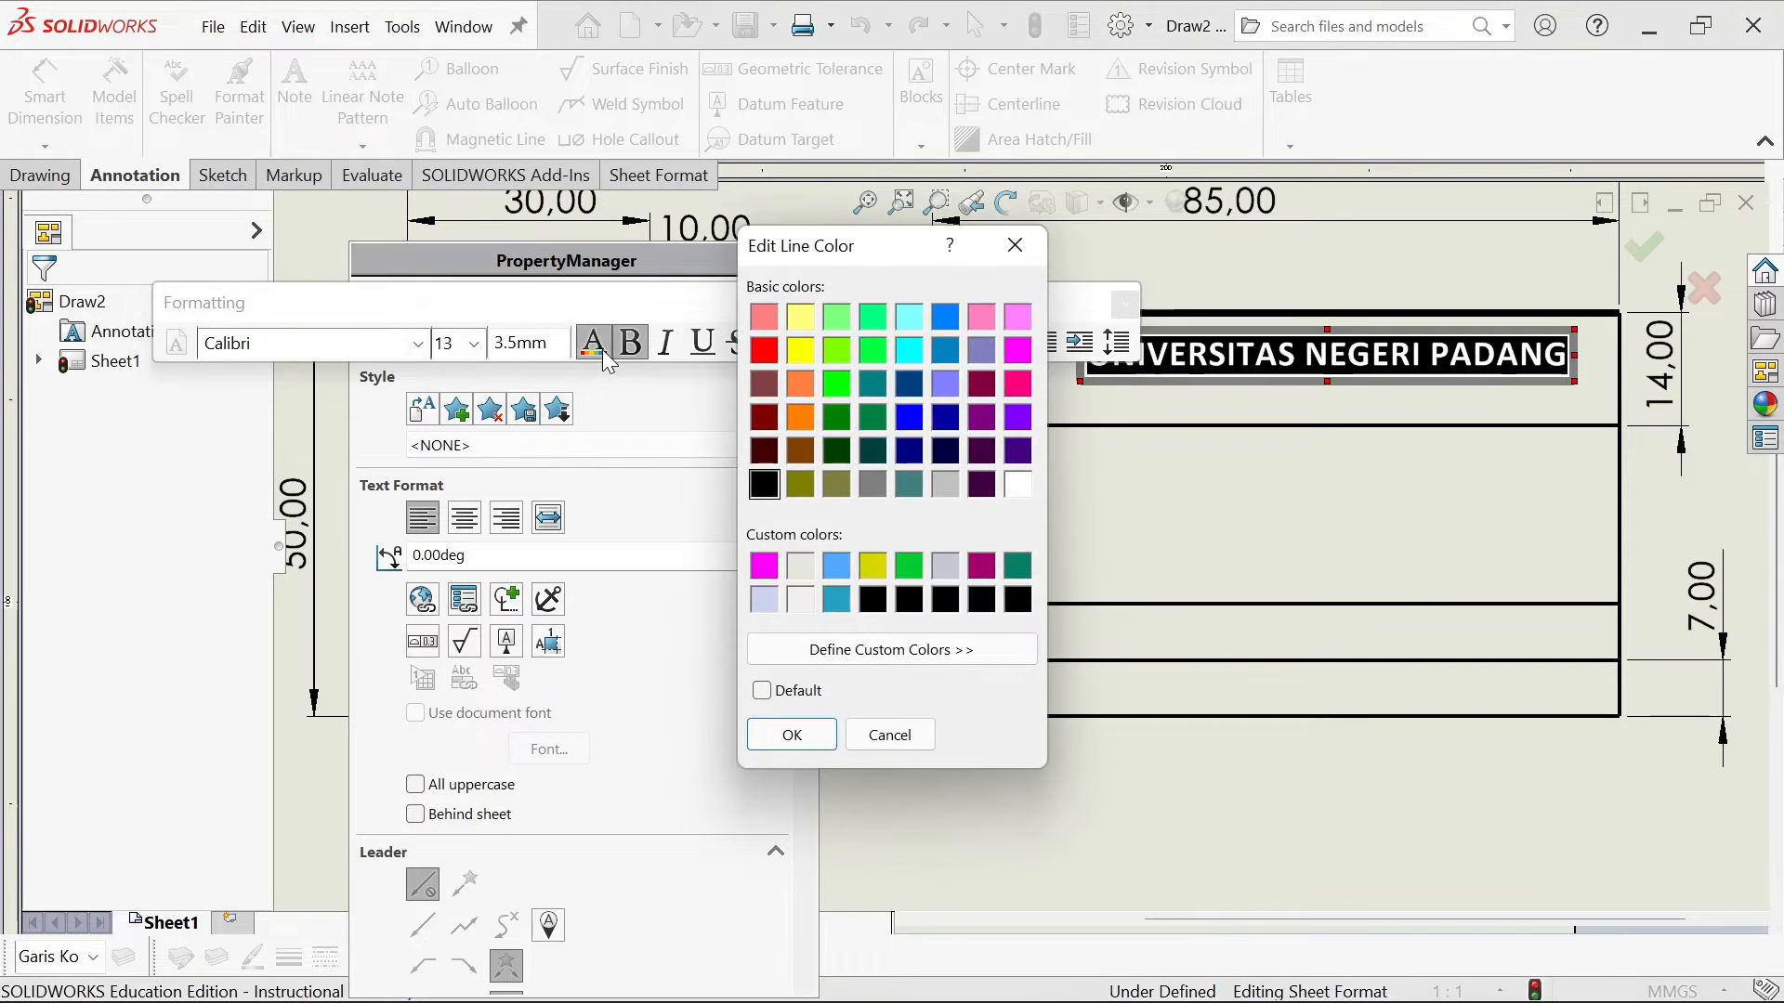
{"action": "left_click", "coordinate": [946, 420]}
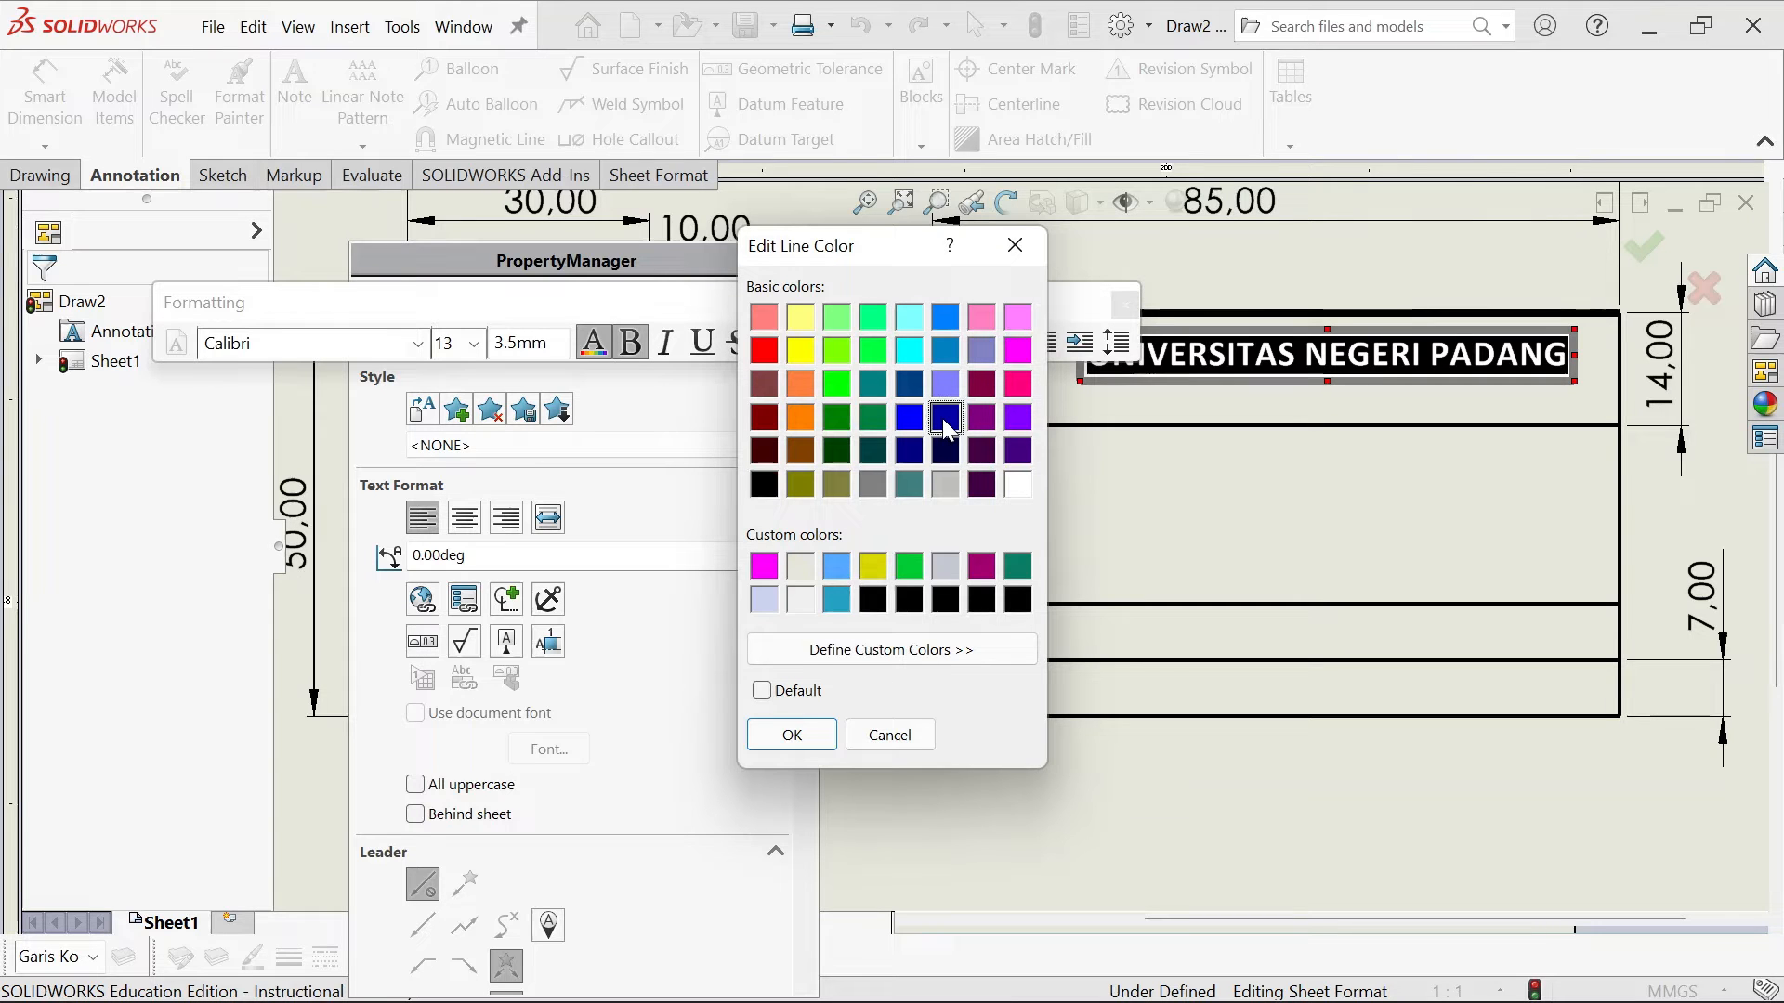
{"action": "left_click", "coordinate": [792, 735]}
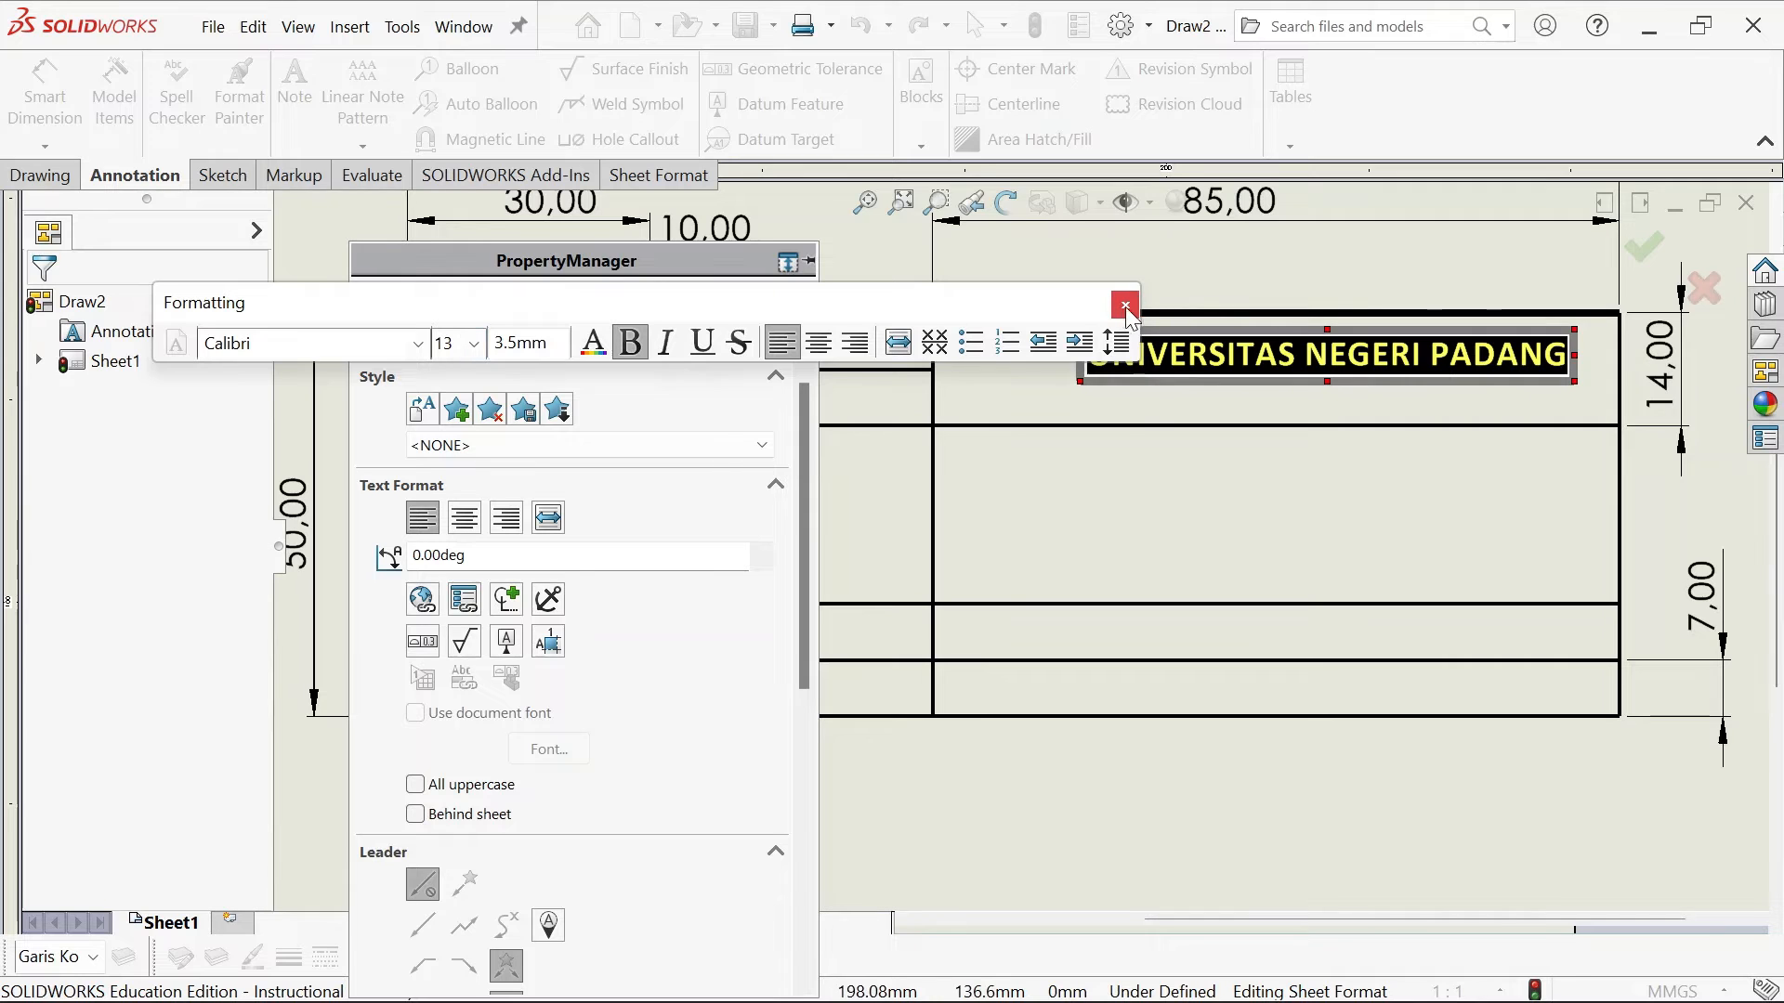
{"action": "left_click", "coordinate": [1127, 418]}
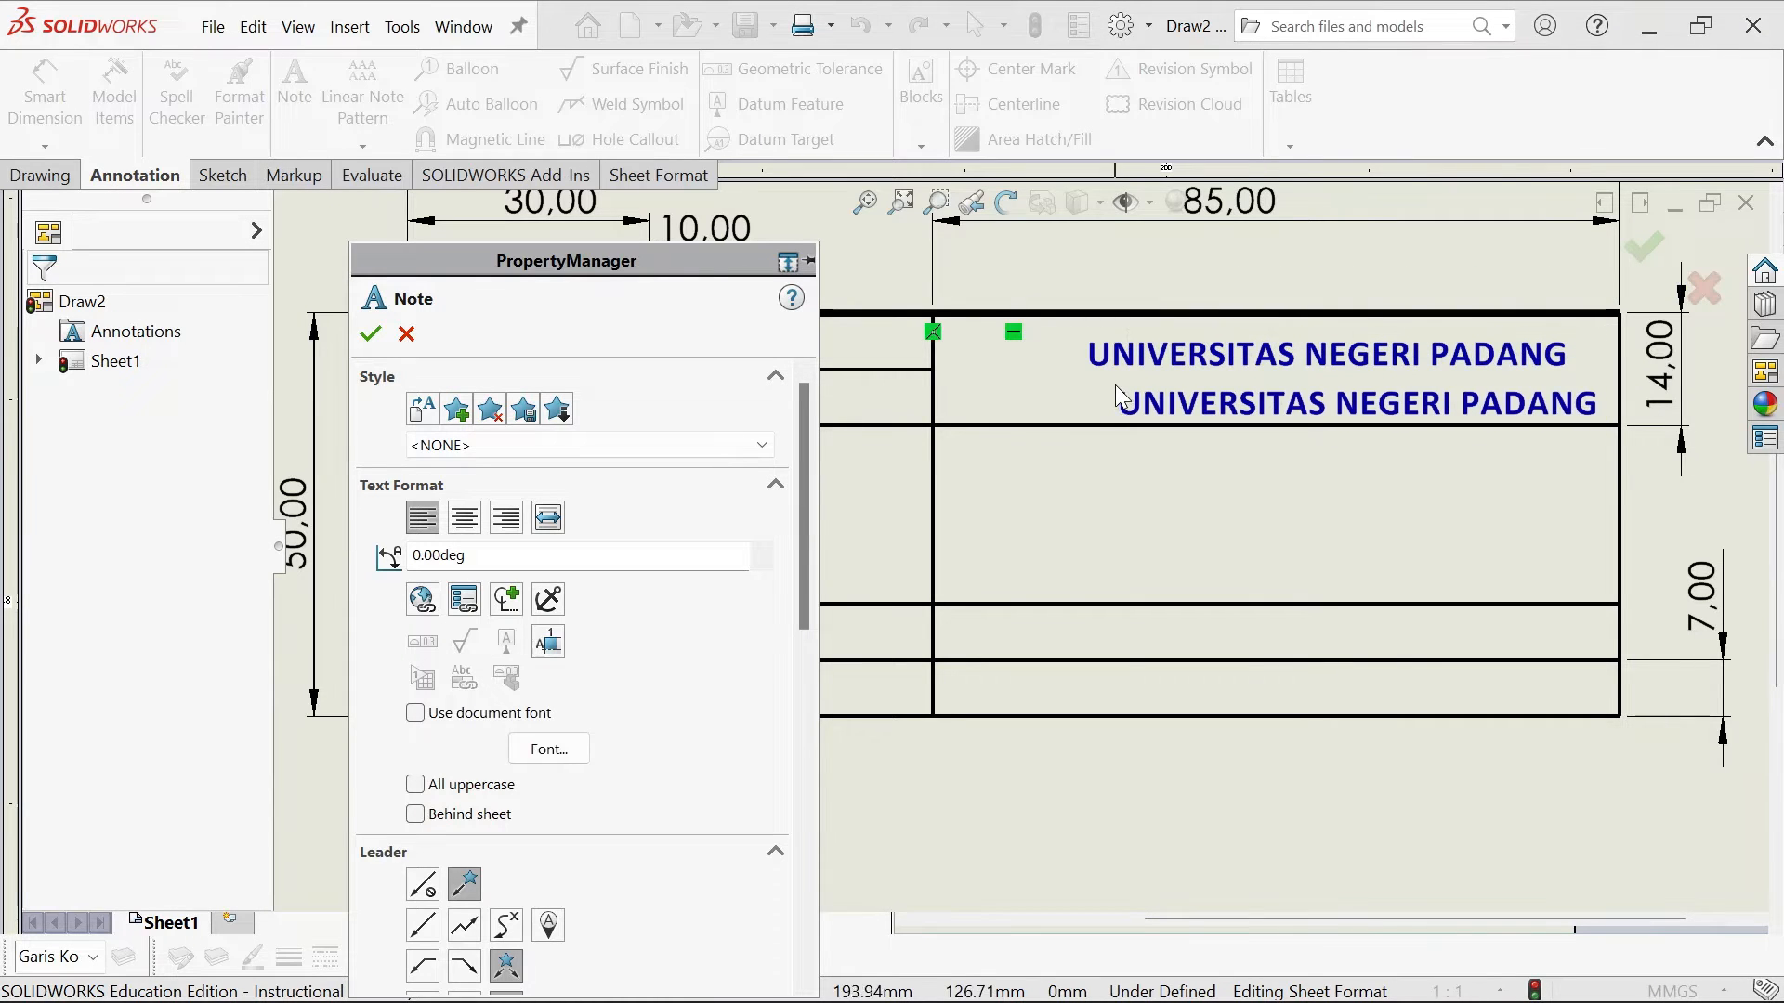
{"action": "key", "text": "Escape"}
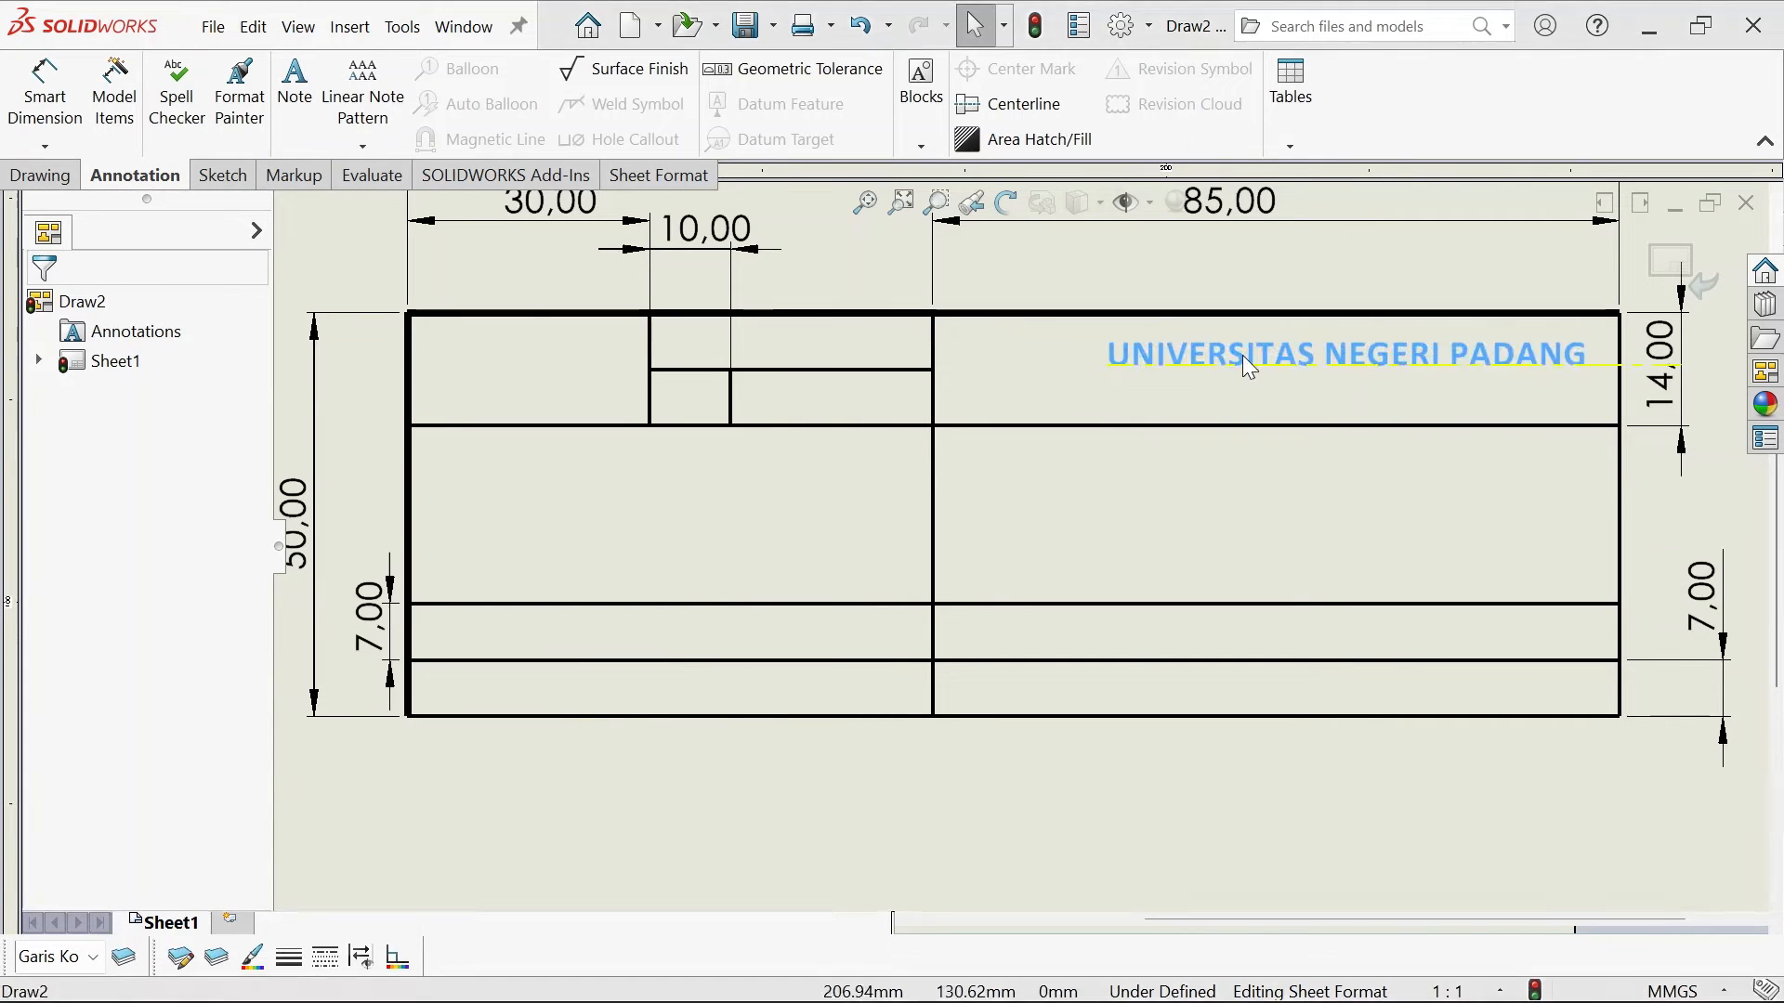
Set the "UNIVERSITAS NEGERI PADANG" note's font size to 14 and reposition it within the title block's upper-right cell
{"action": "left_click_drag", "start_coordinate": [1260, 365], "coordinate": [1249, 364]}
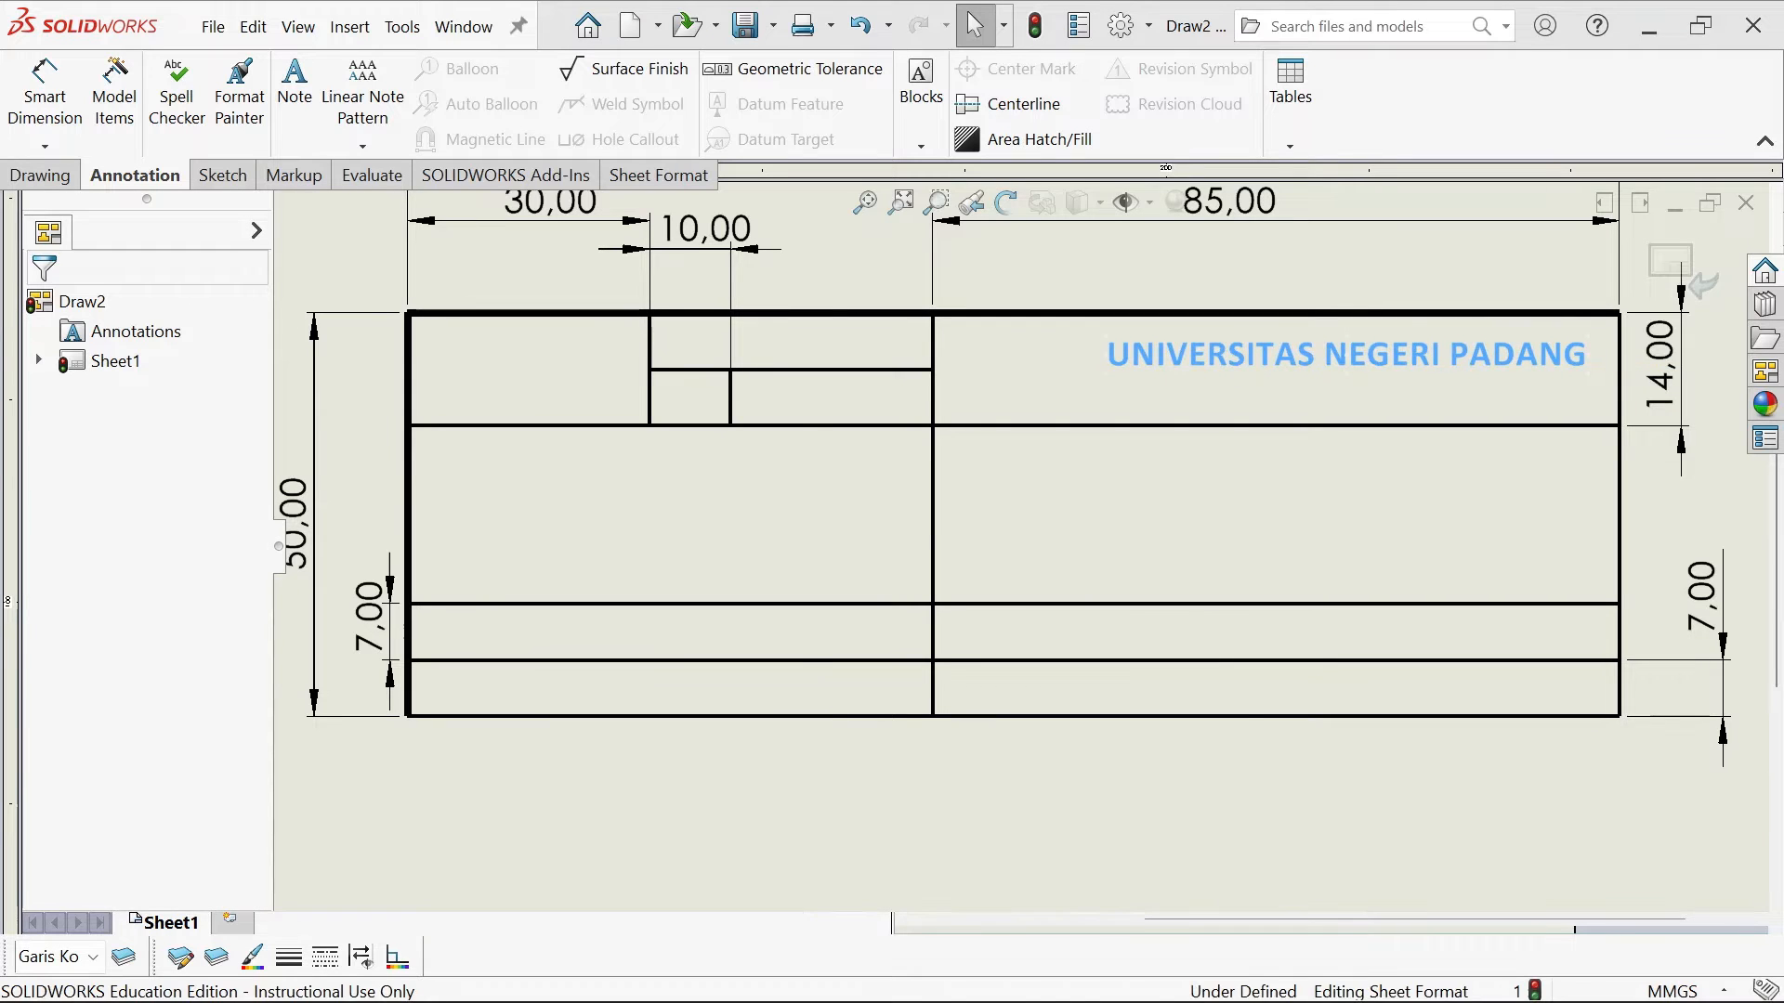
{"action": "left_click", "coordinate": [1081, 380]}
{"action": "double_click", "coordinate": [1158, 355]}
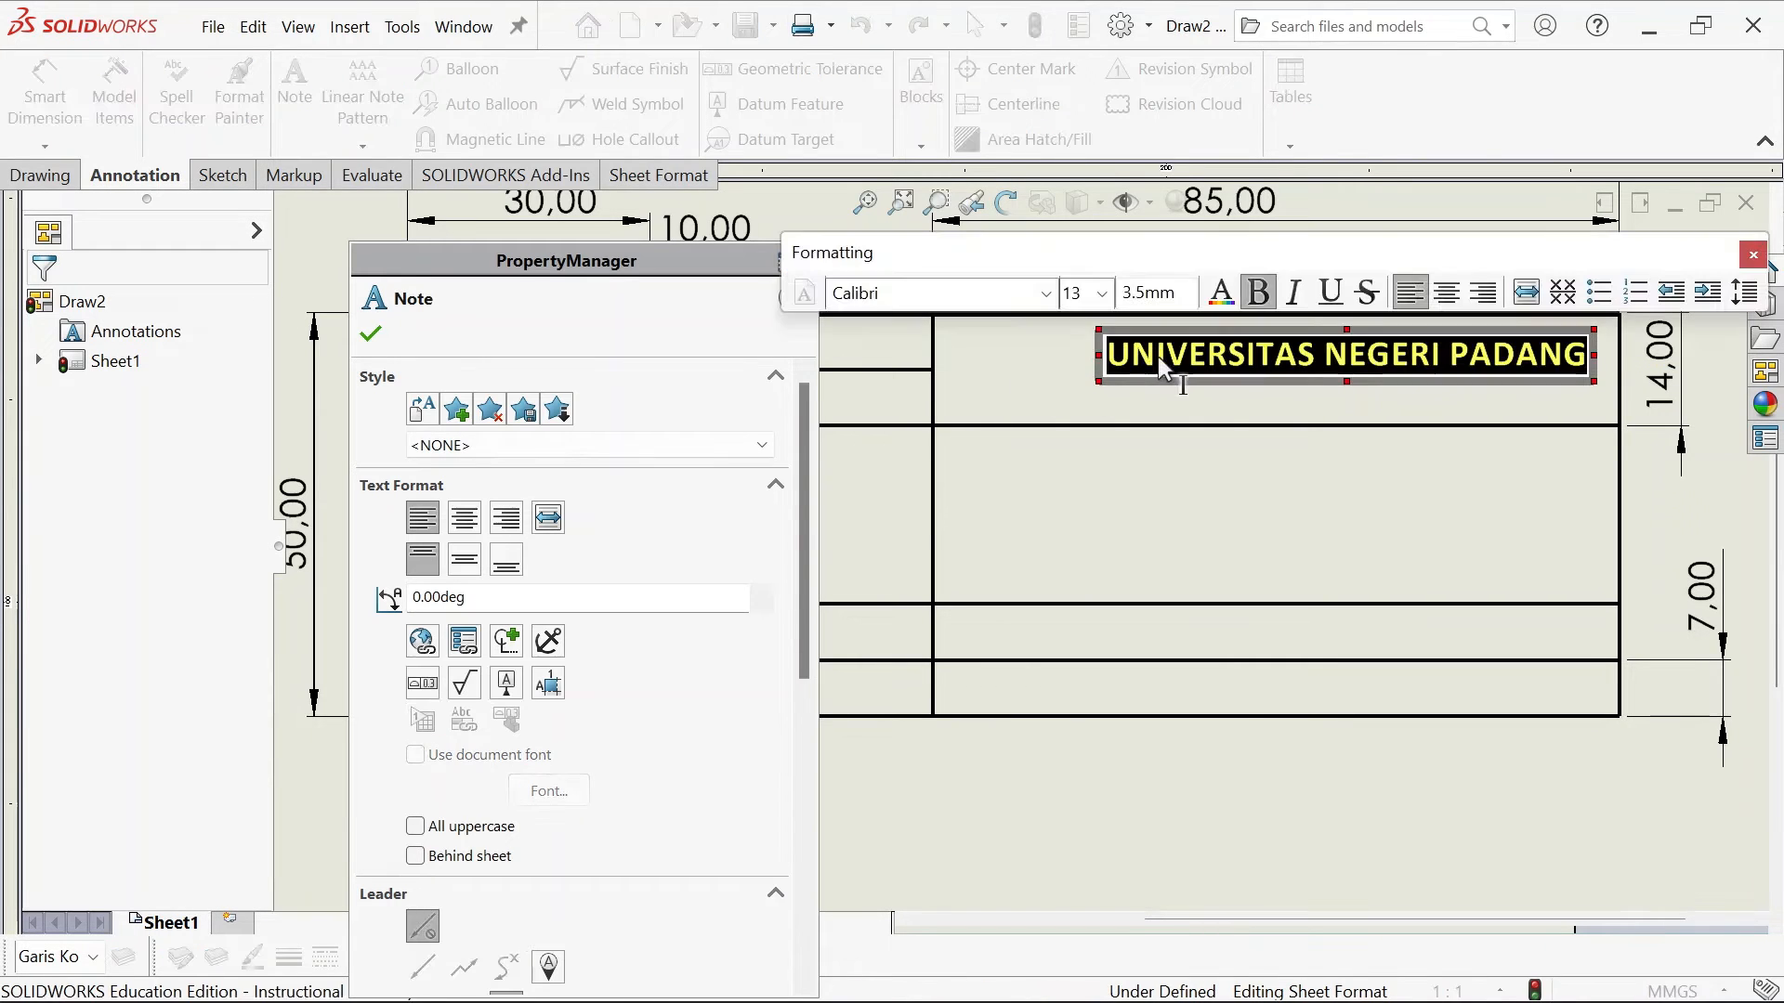
{"action": "left_click", "coordinate": [1109, 297]}
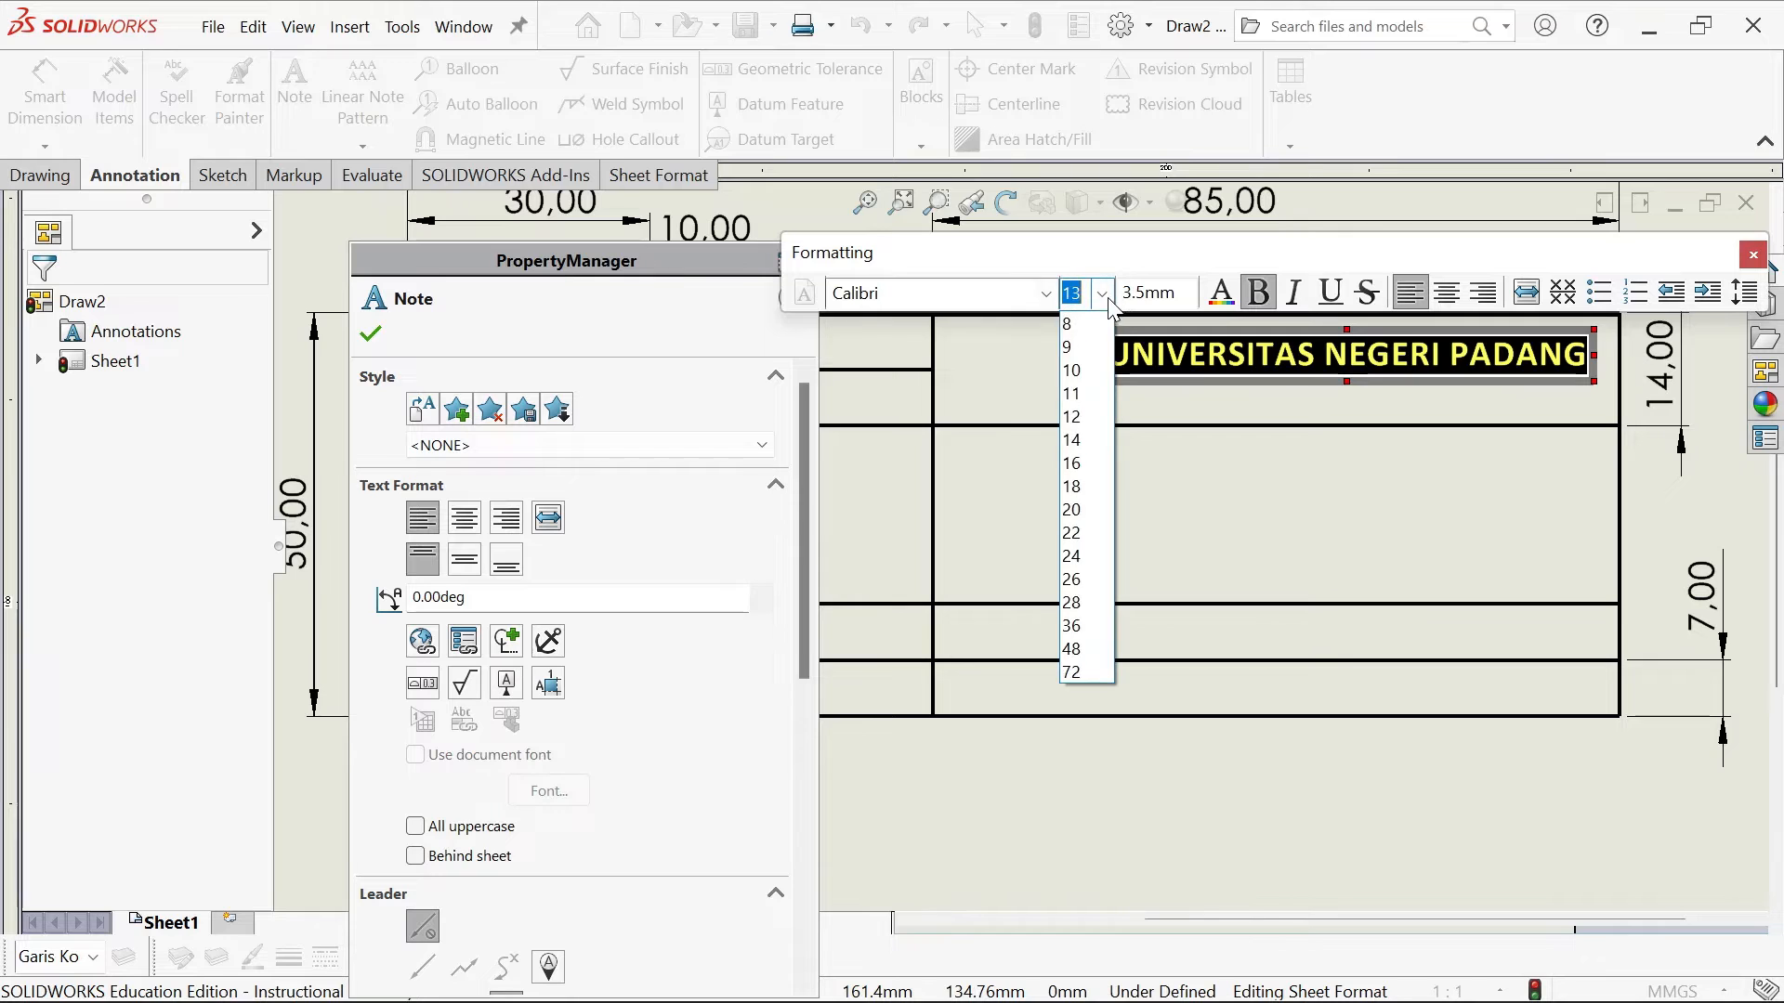
{"action": "left_click", "coordinate": [1085, 439]}
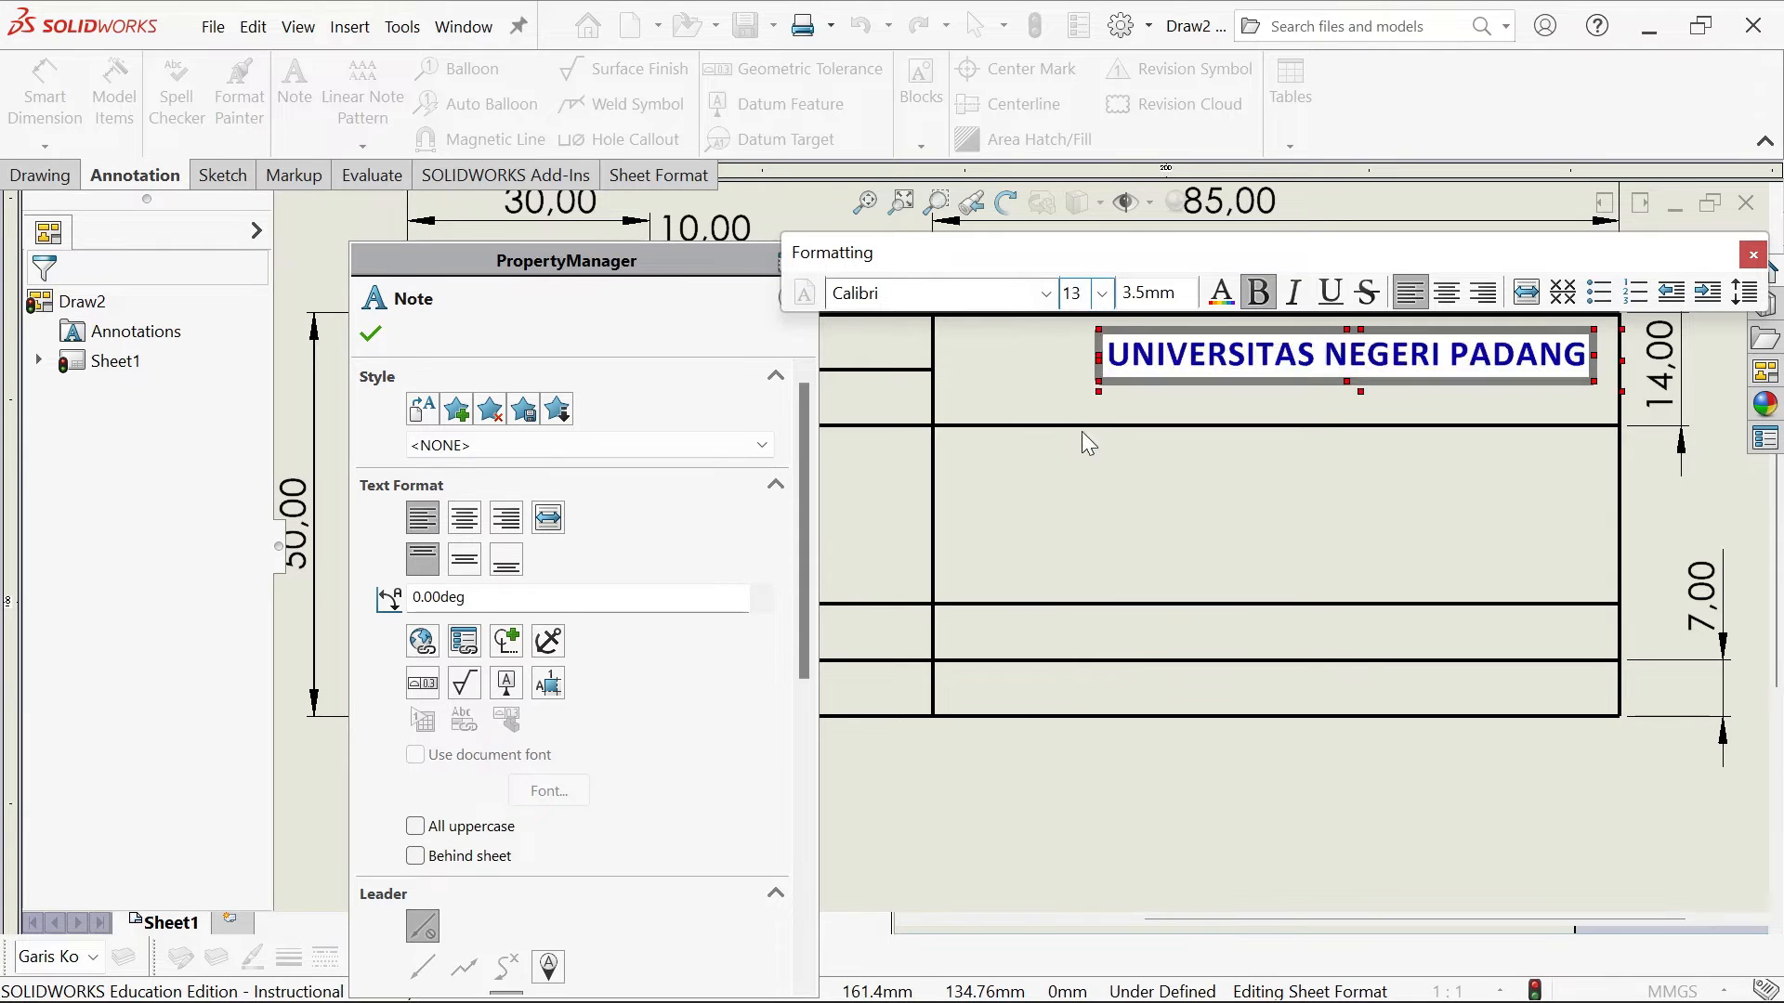
{"action": "left_click", "coordinate": [367, 338]}
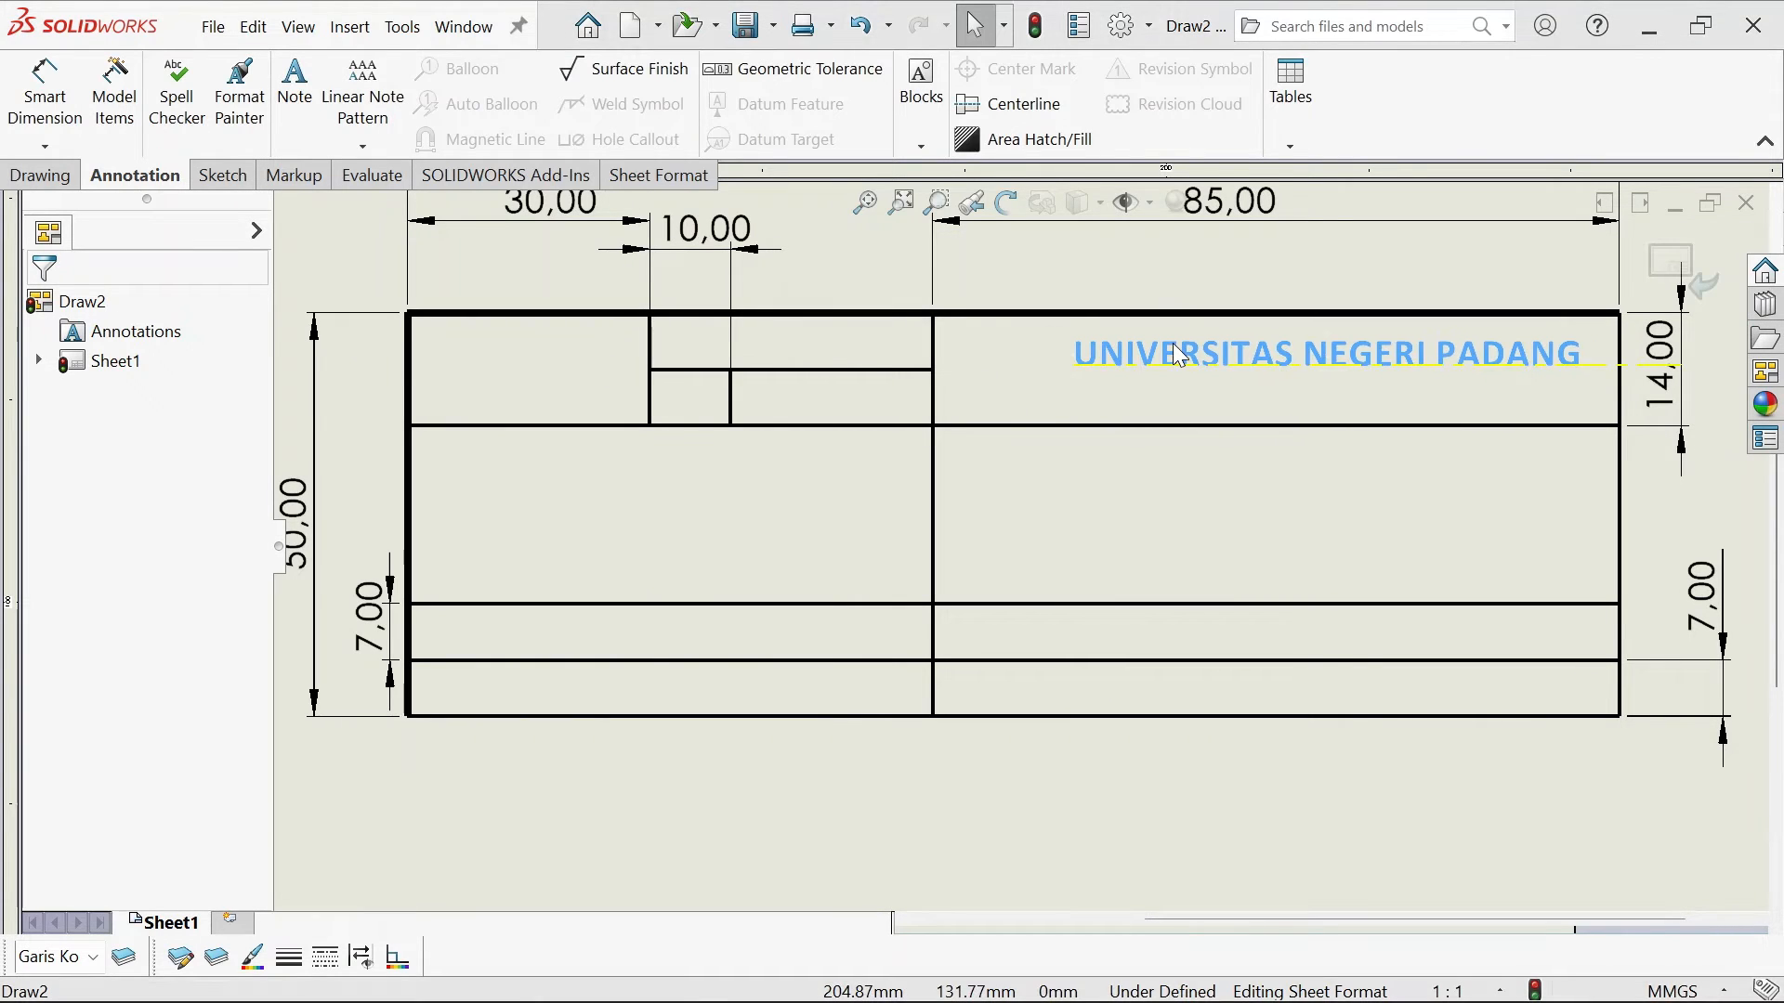
{"action": "left_click_drag", "start_coordinate": [1178, 355], "coordinate": [1191, 354]}
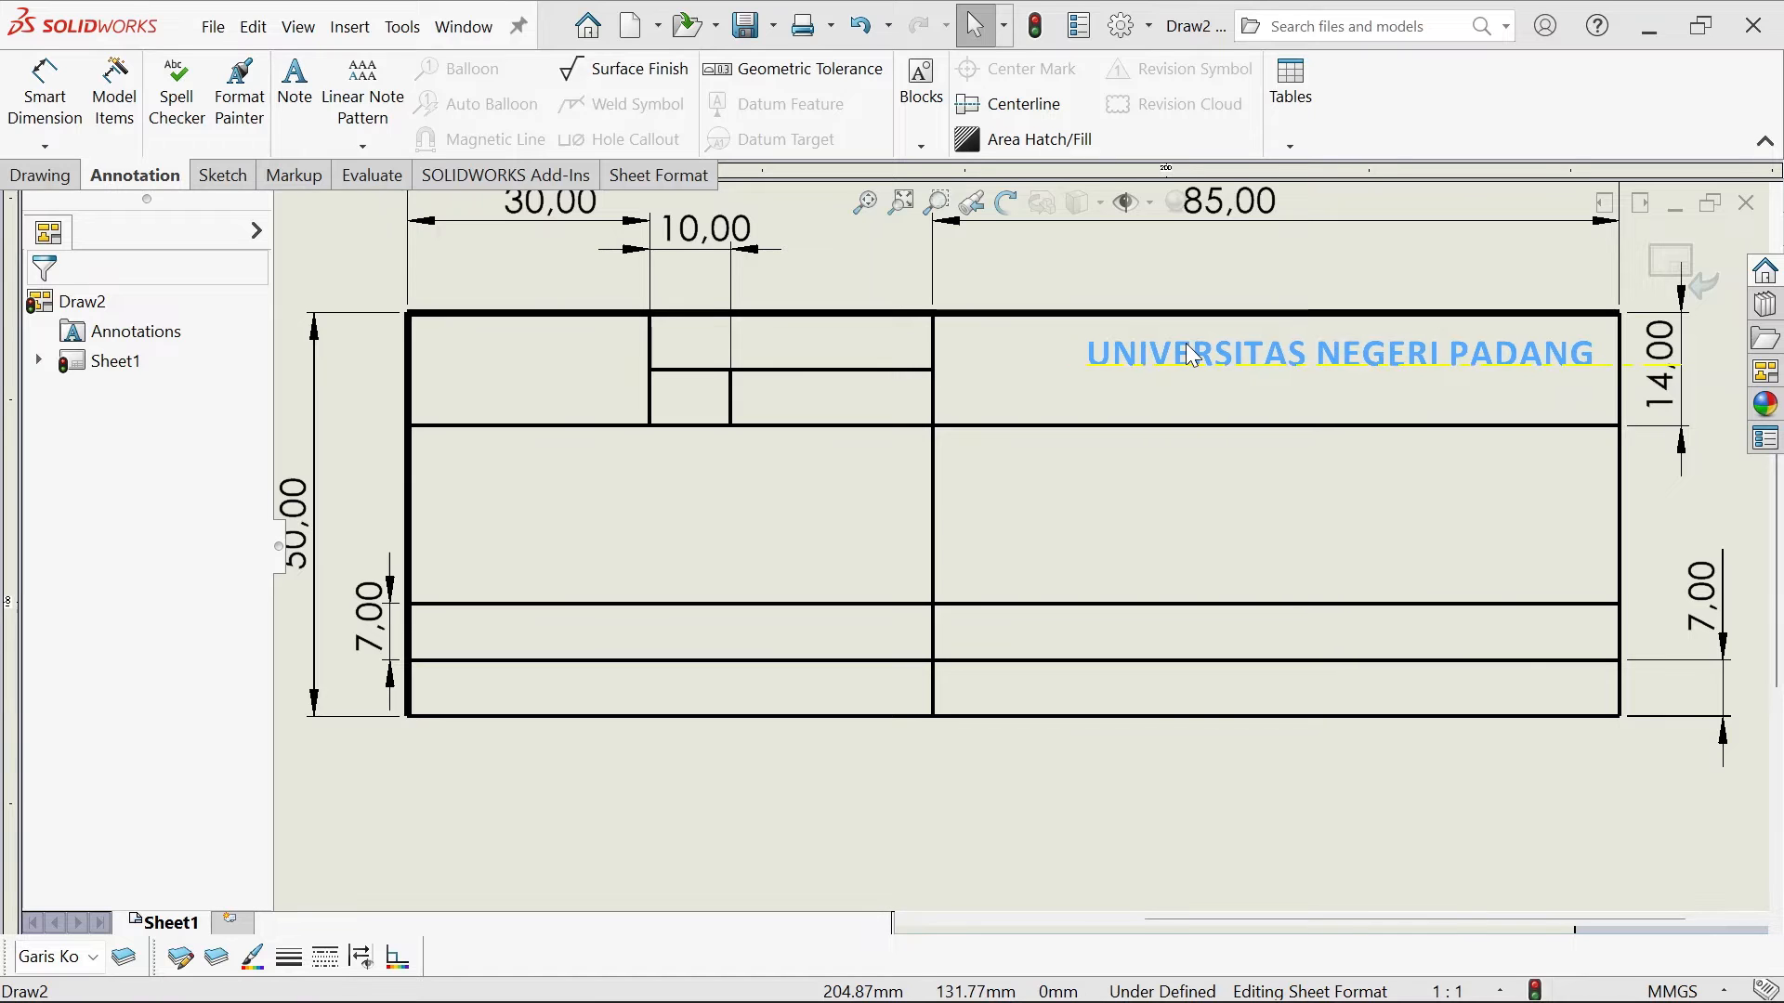
Insert a note reading "Department of Mechanical Engineering" directly below the university name in the title block
{"action": "left_click", "coordinate": [296, 93]}
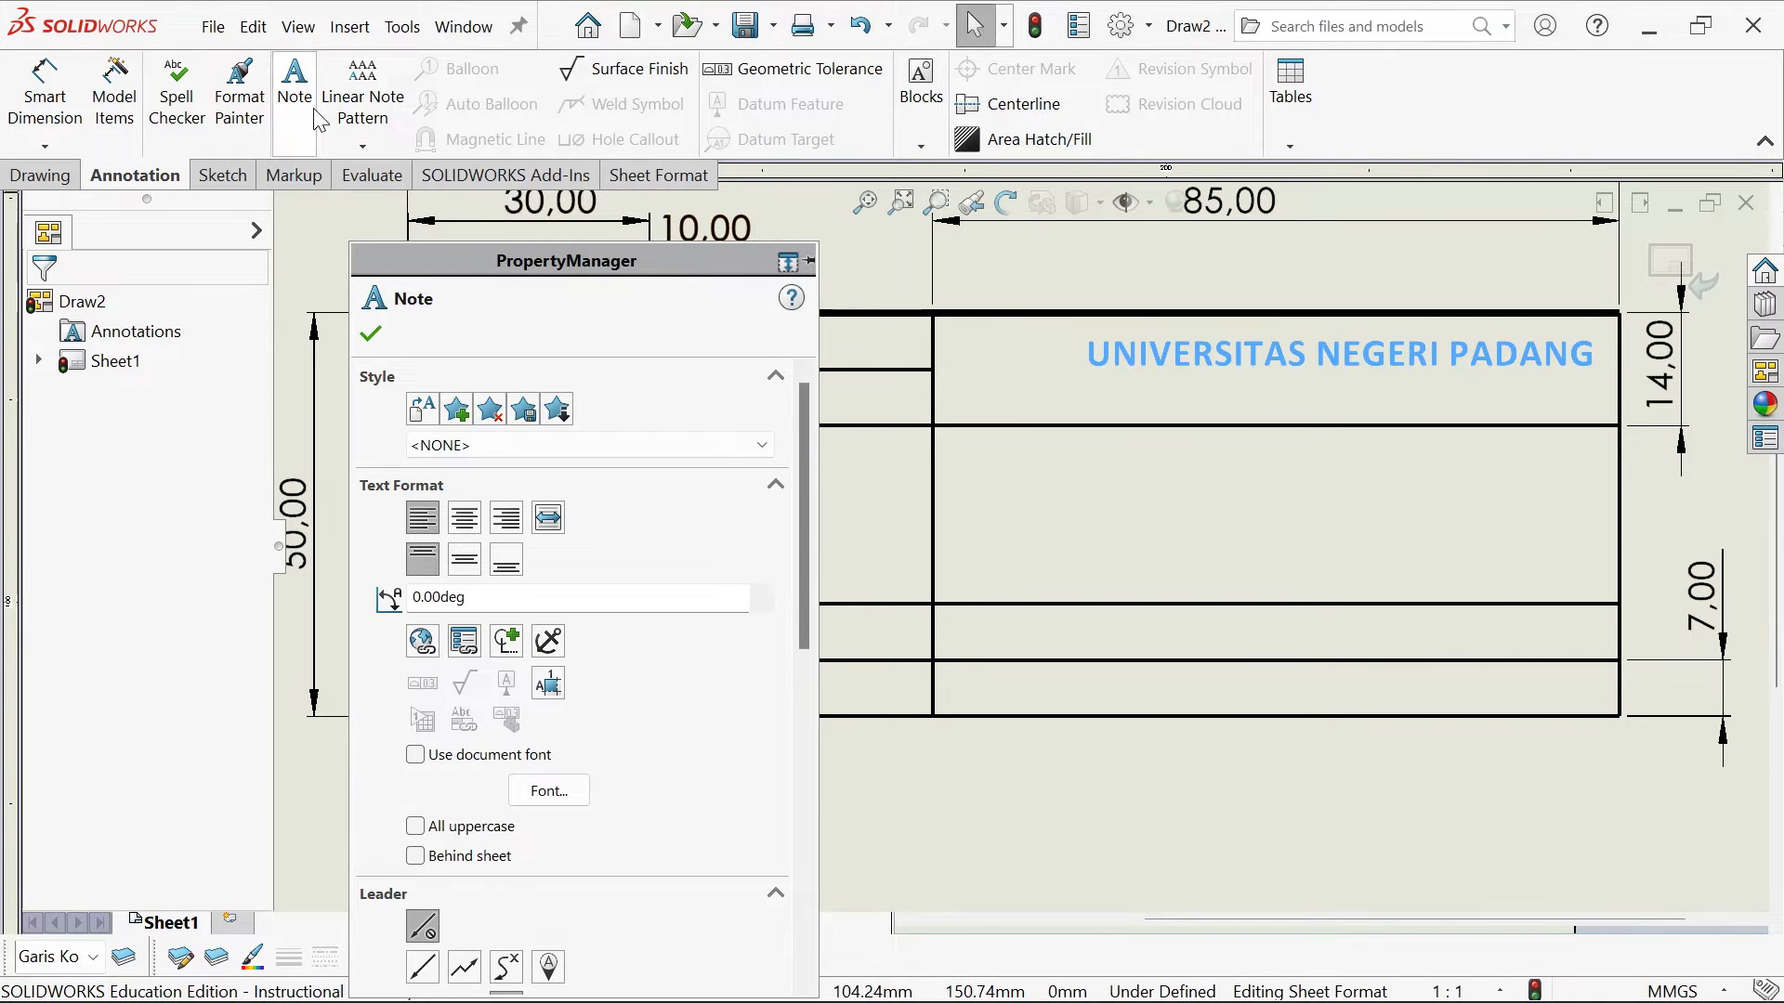
{"action": "left_click", "coordinate": [1100, 394]}
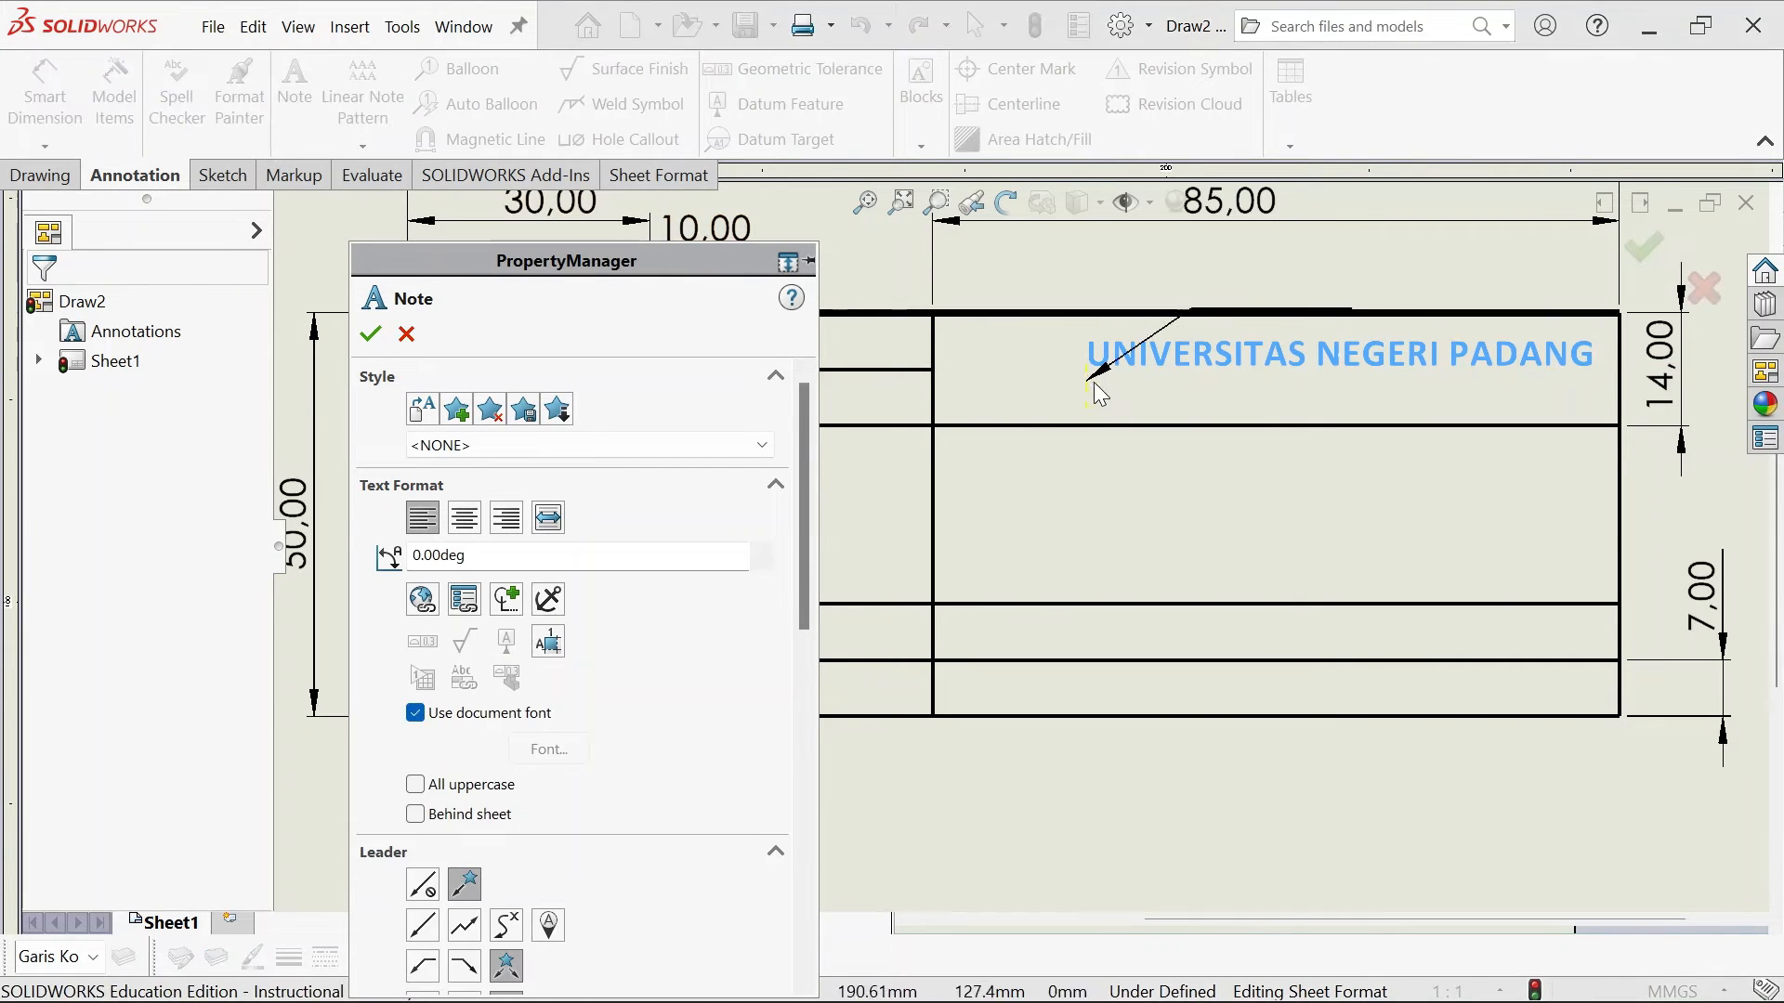
{"action": "left_click", "coordinate": [1028, 459]}
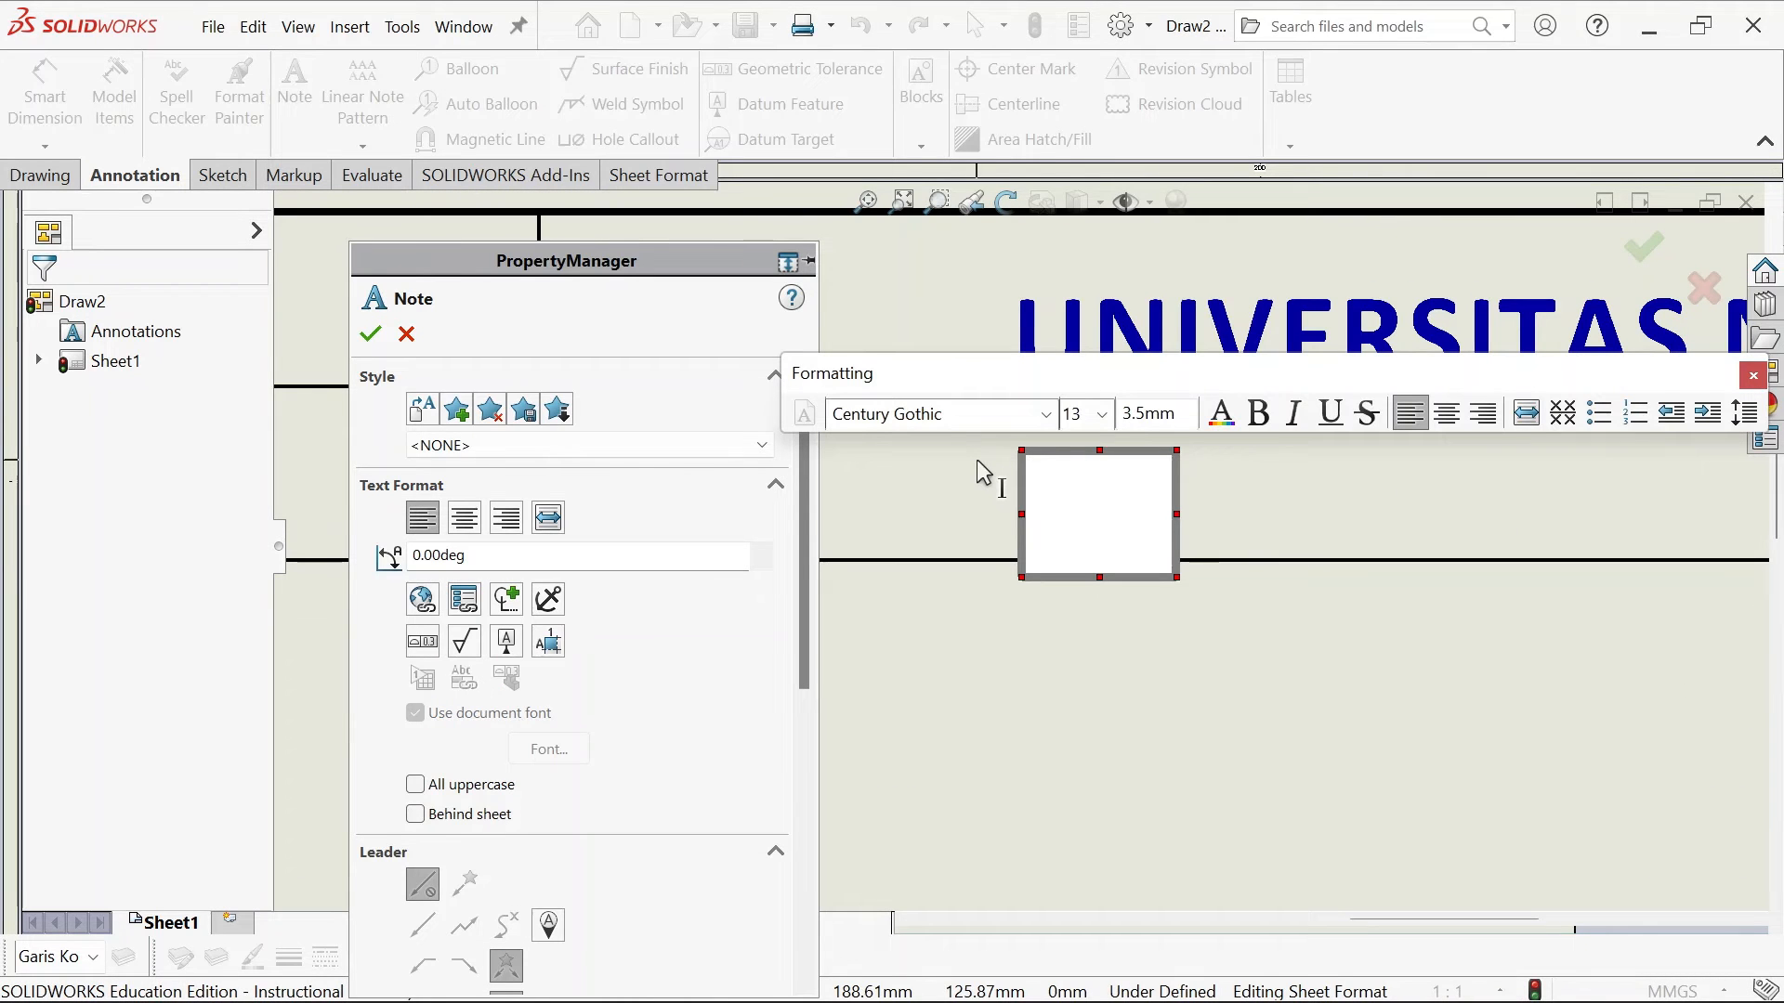
{"action": "type", "text": "Deapt"}
{"action": "key", "text": "BackSpace"}
{"action": "key", "text": "BackSpace"}
{"action": "key", "text": "BackSpace"}
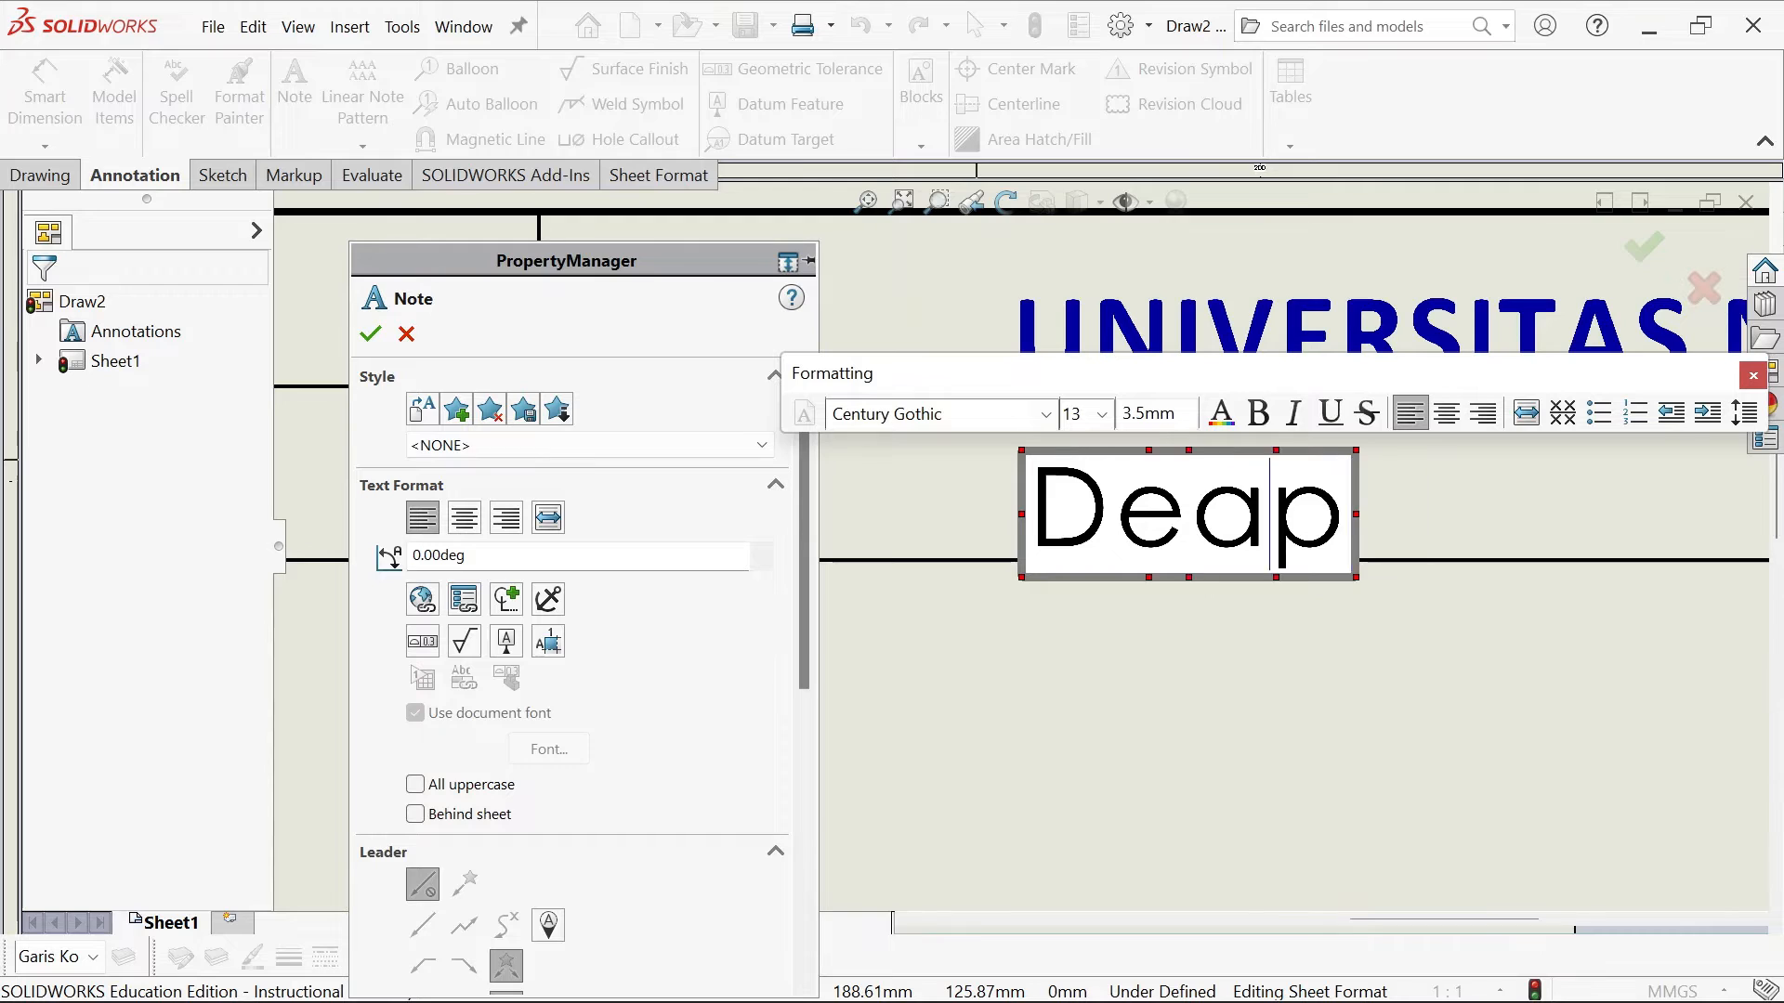
{"action": "type", "text": "parment"}
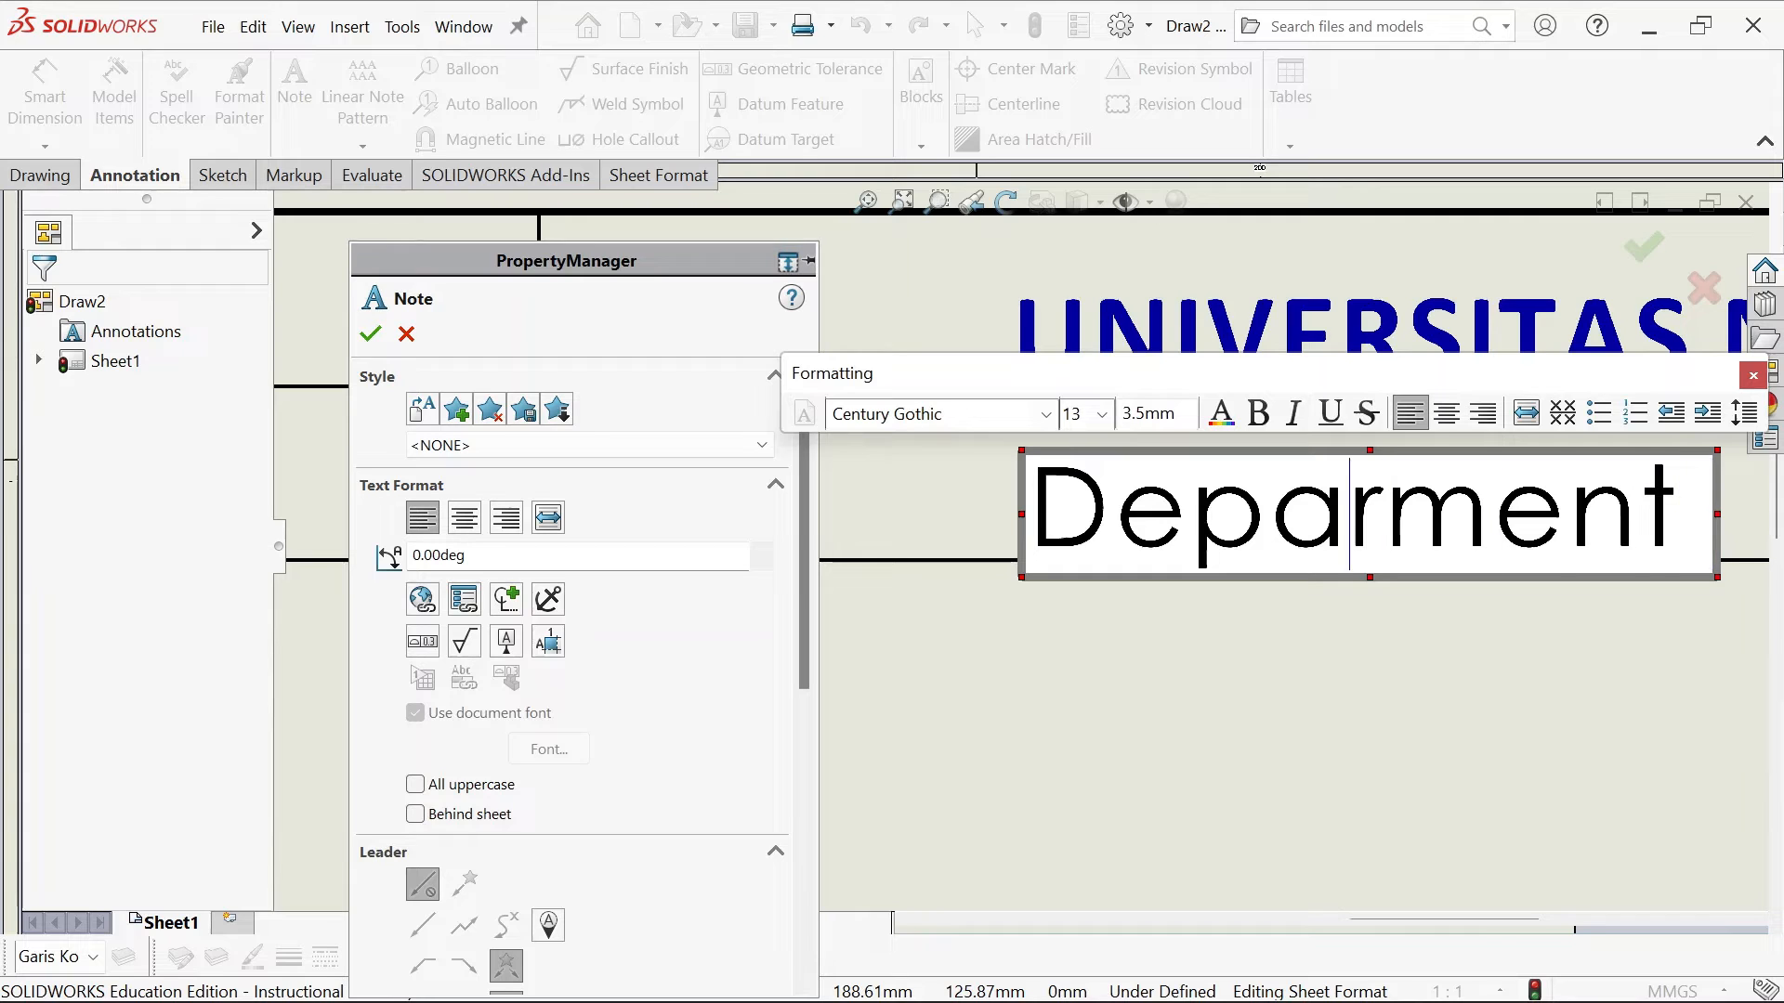
{"action": "key", "text": "BackSpace"}
{"action": "key", "text": "BackSpace"}
{"action": "key", "text": "BackSpace"}
{"action": "key", "text": "BackSpace"}
{"action": "type", "text": "tment"}
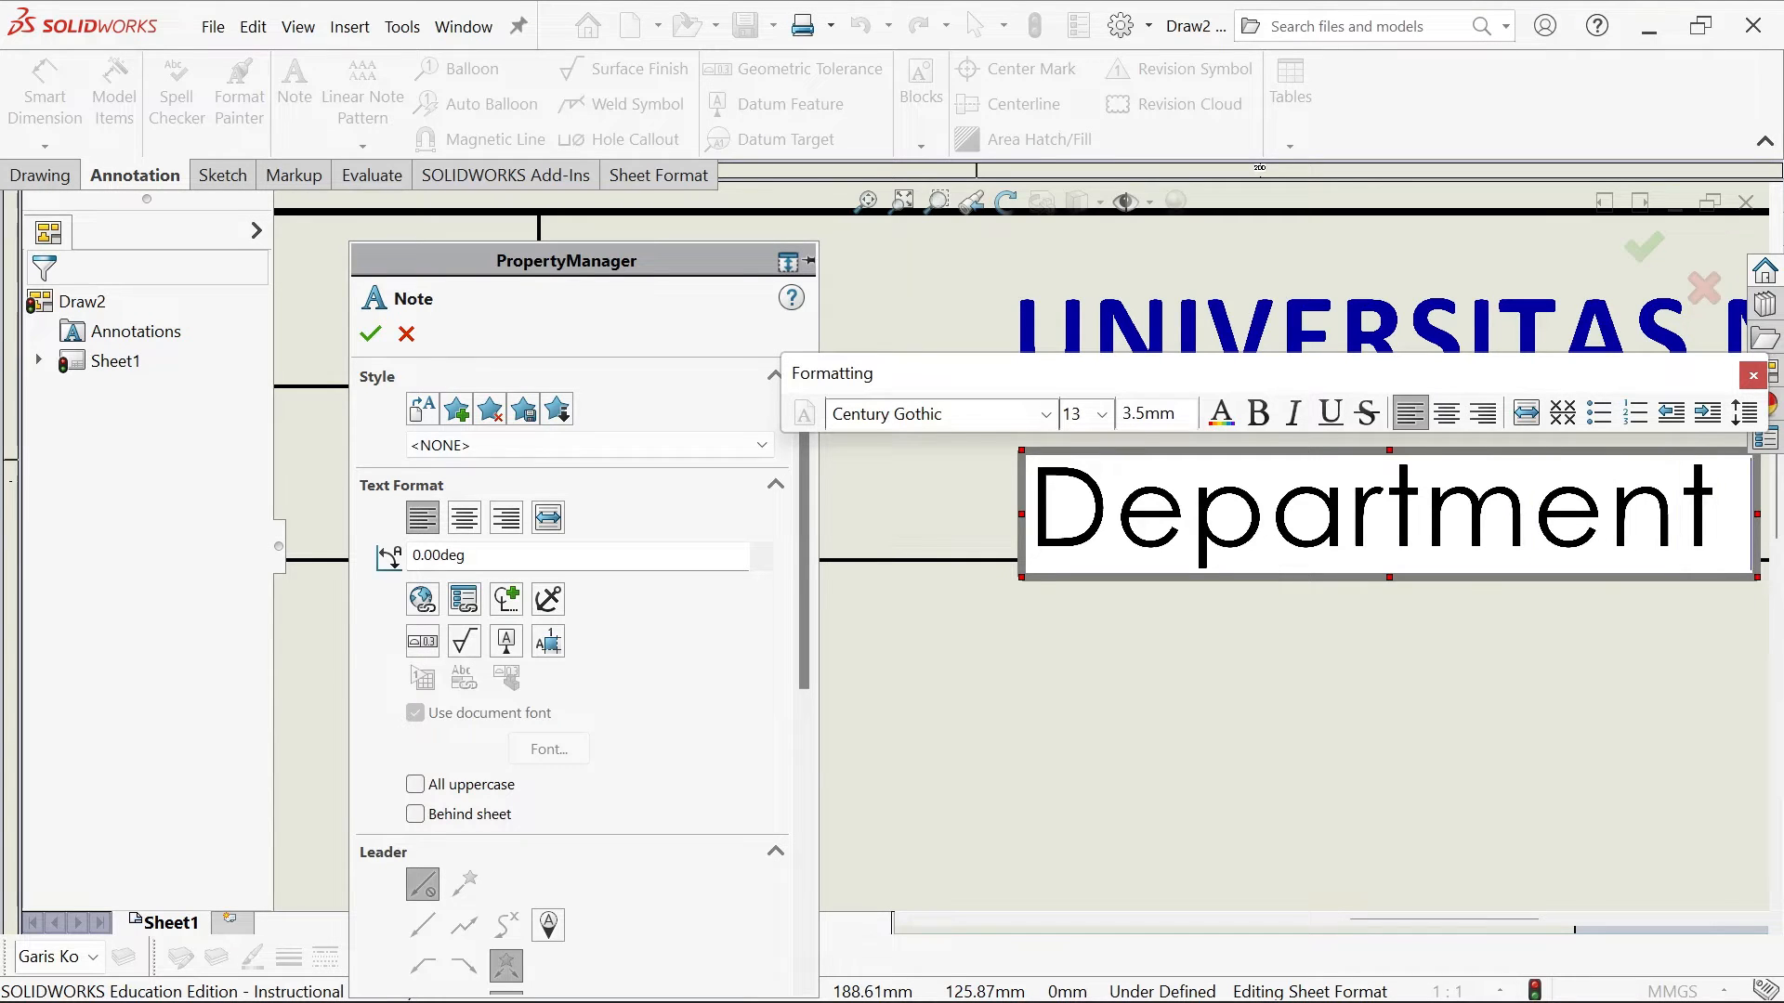
{"action": "type", "text": " o"}
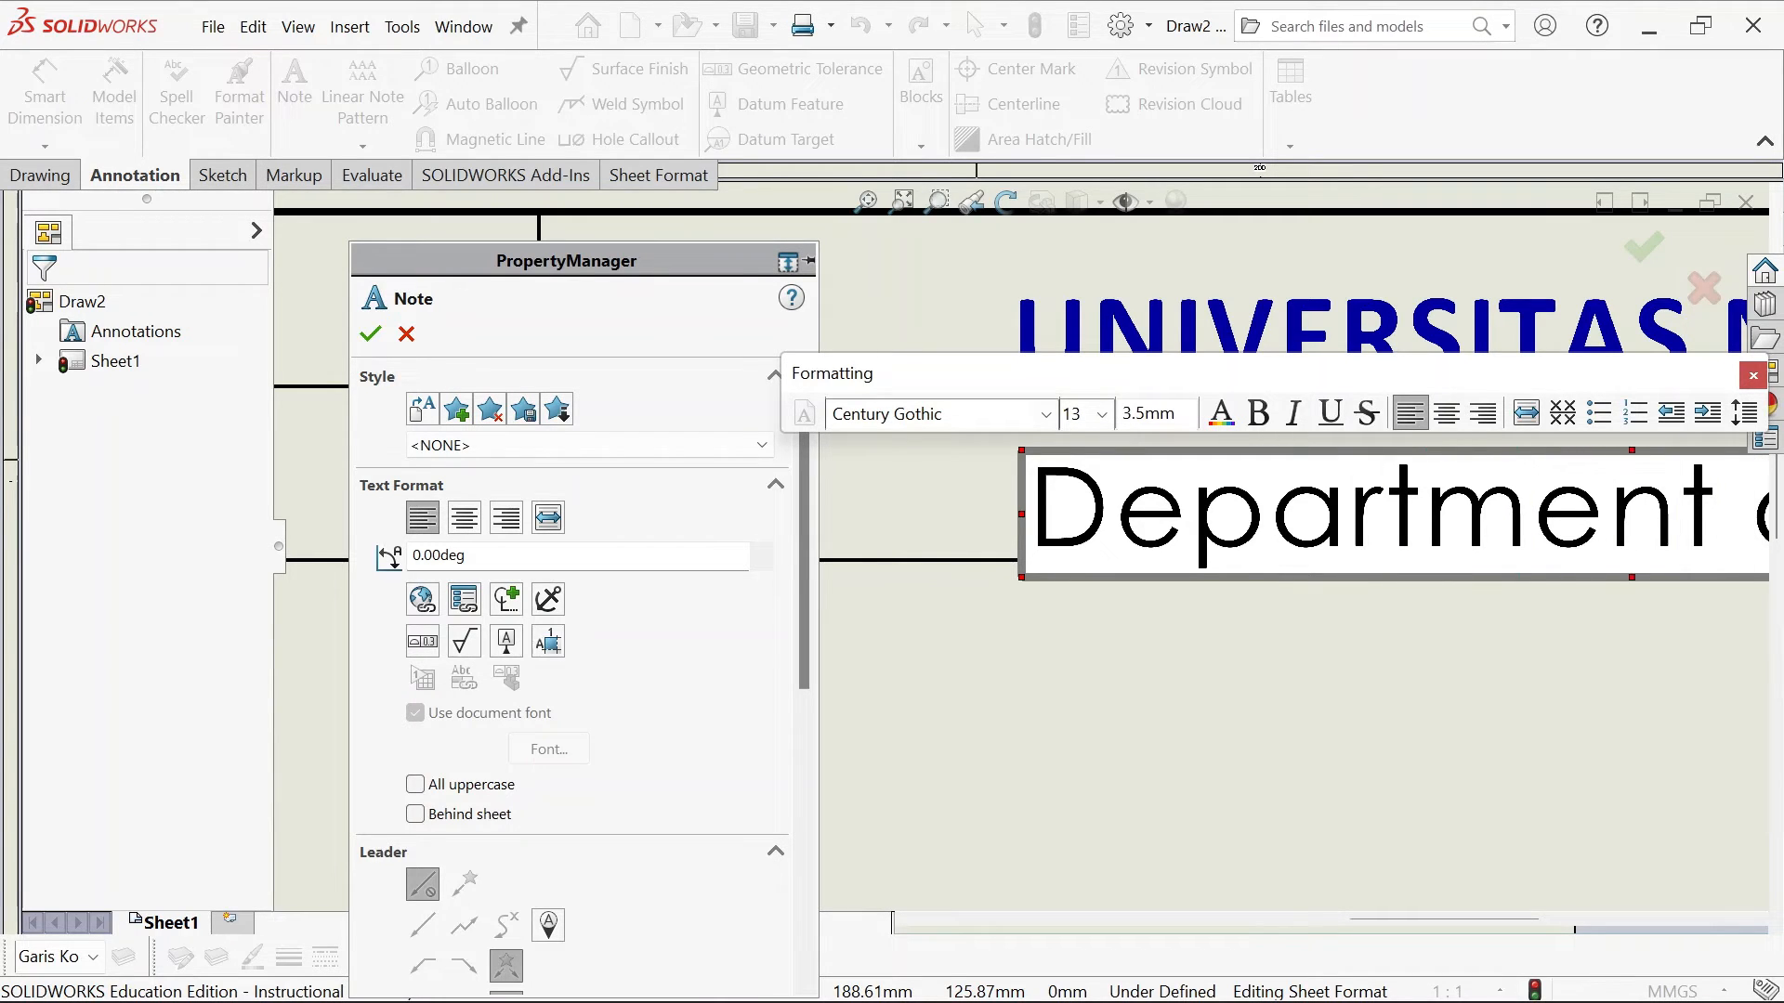
{"action": "scroll", "coordinate": [1013, 538], "scroll_direction": "up", "scroll_amount": 7}
{"action": "scroll", "coordinate": [1399, 562], "scroll_direction": "down", "scroll_amount": 2}
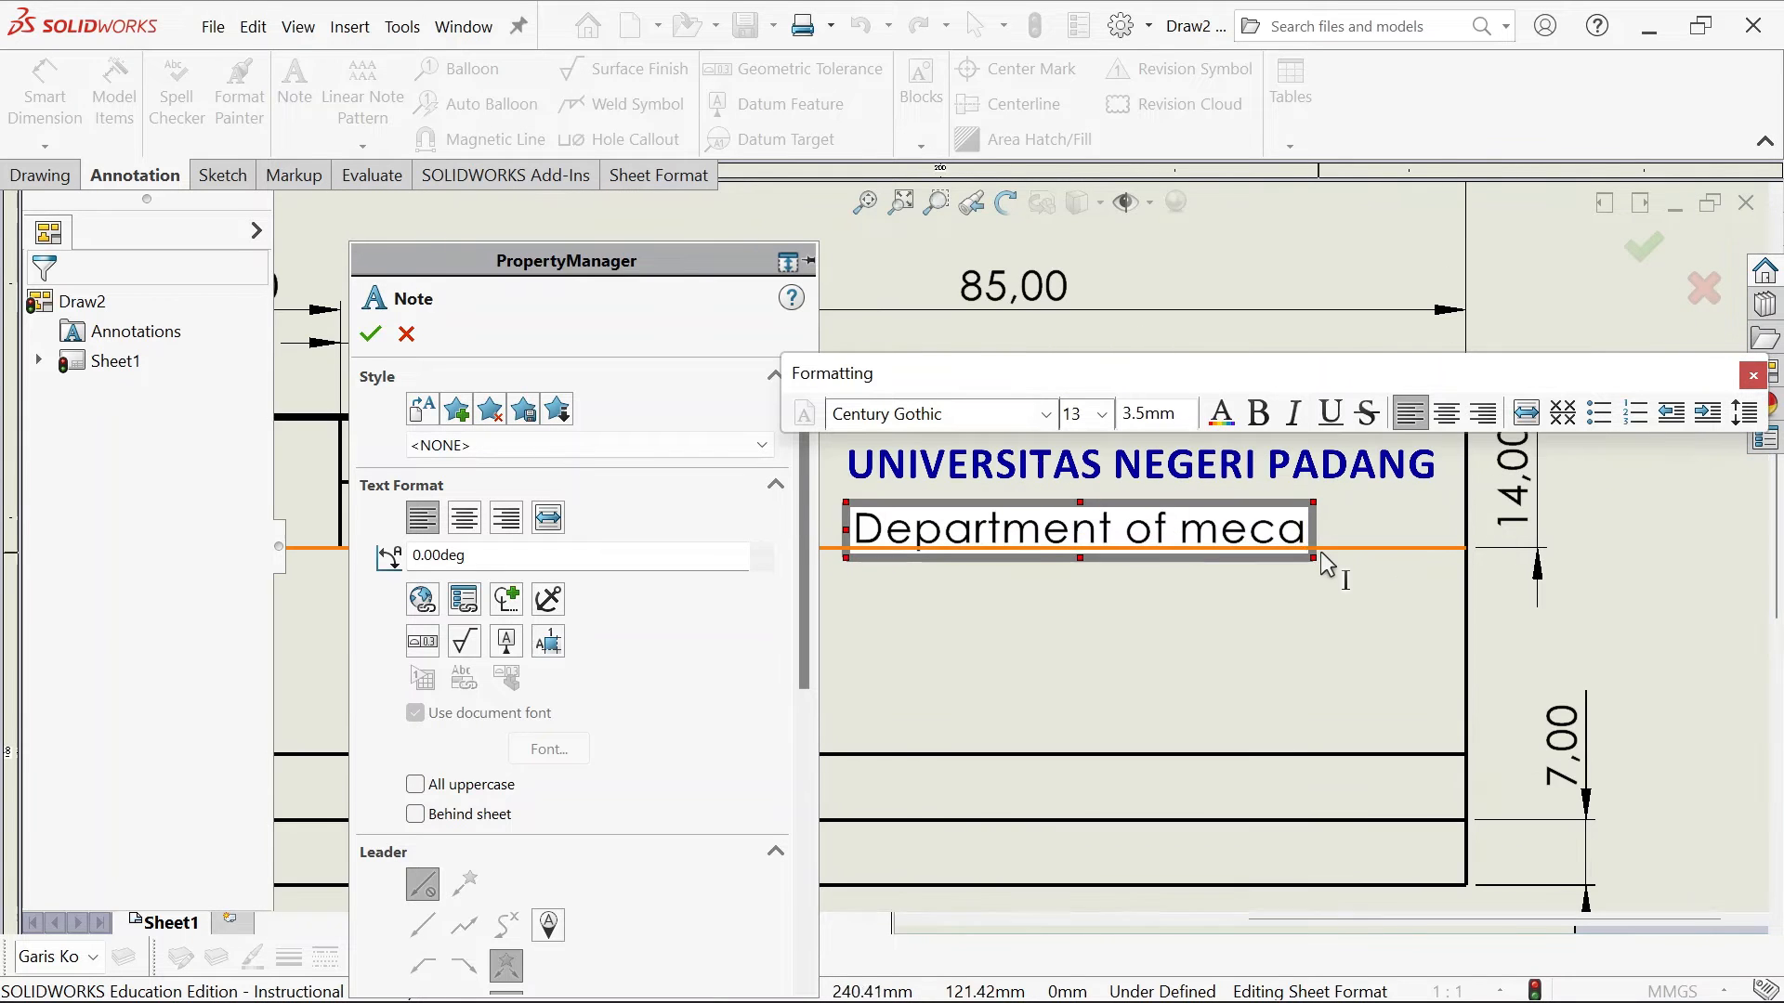
{"action": "key", "text": "BackSpace"}
{"action": "key", "text": "BackSpace"}
{"action": "key", "text": "BackSpace"}
{"action": "key", "text": "BackSpace"}
{"action": "type", "text": "Me"}
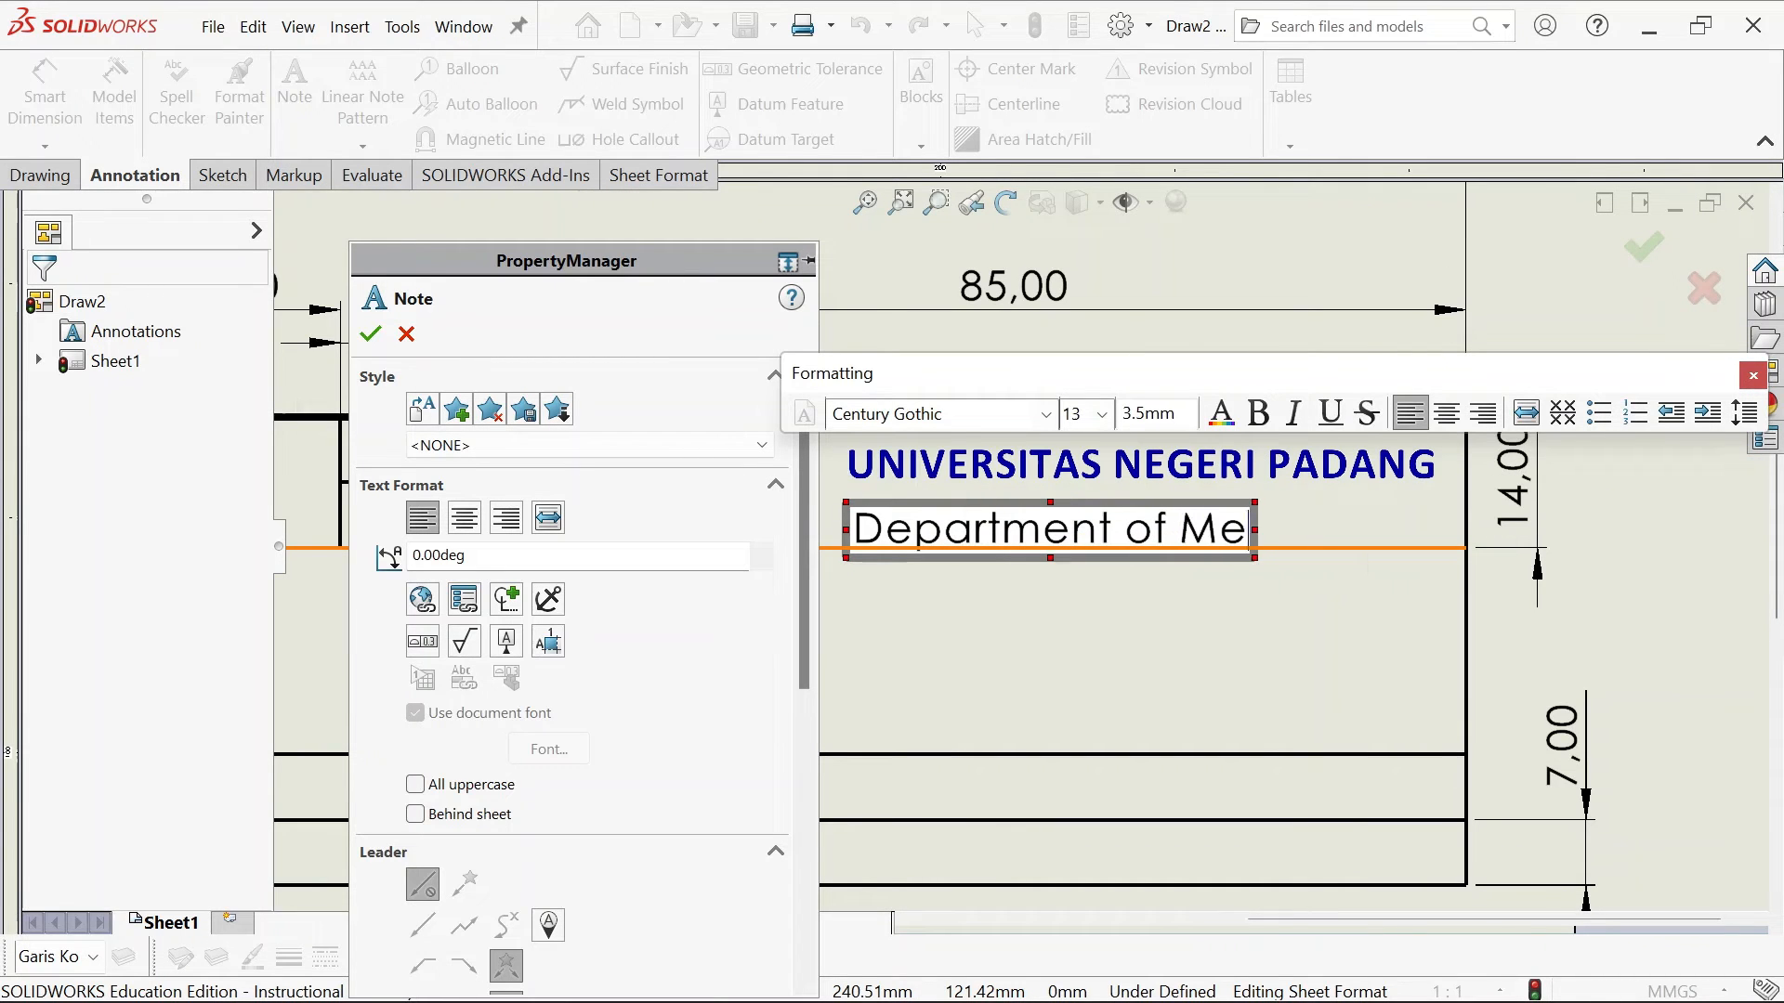
{"action": "type", "text": "chanical"}
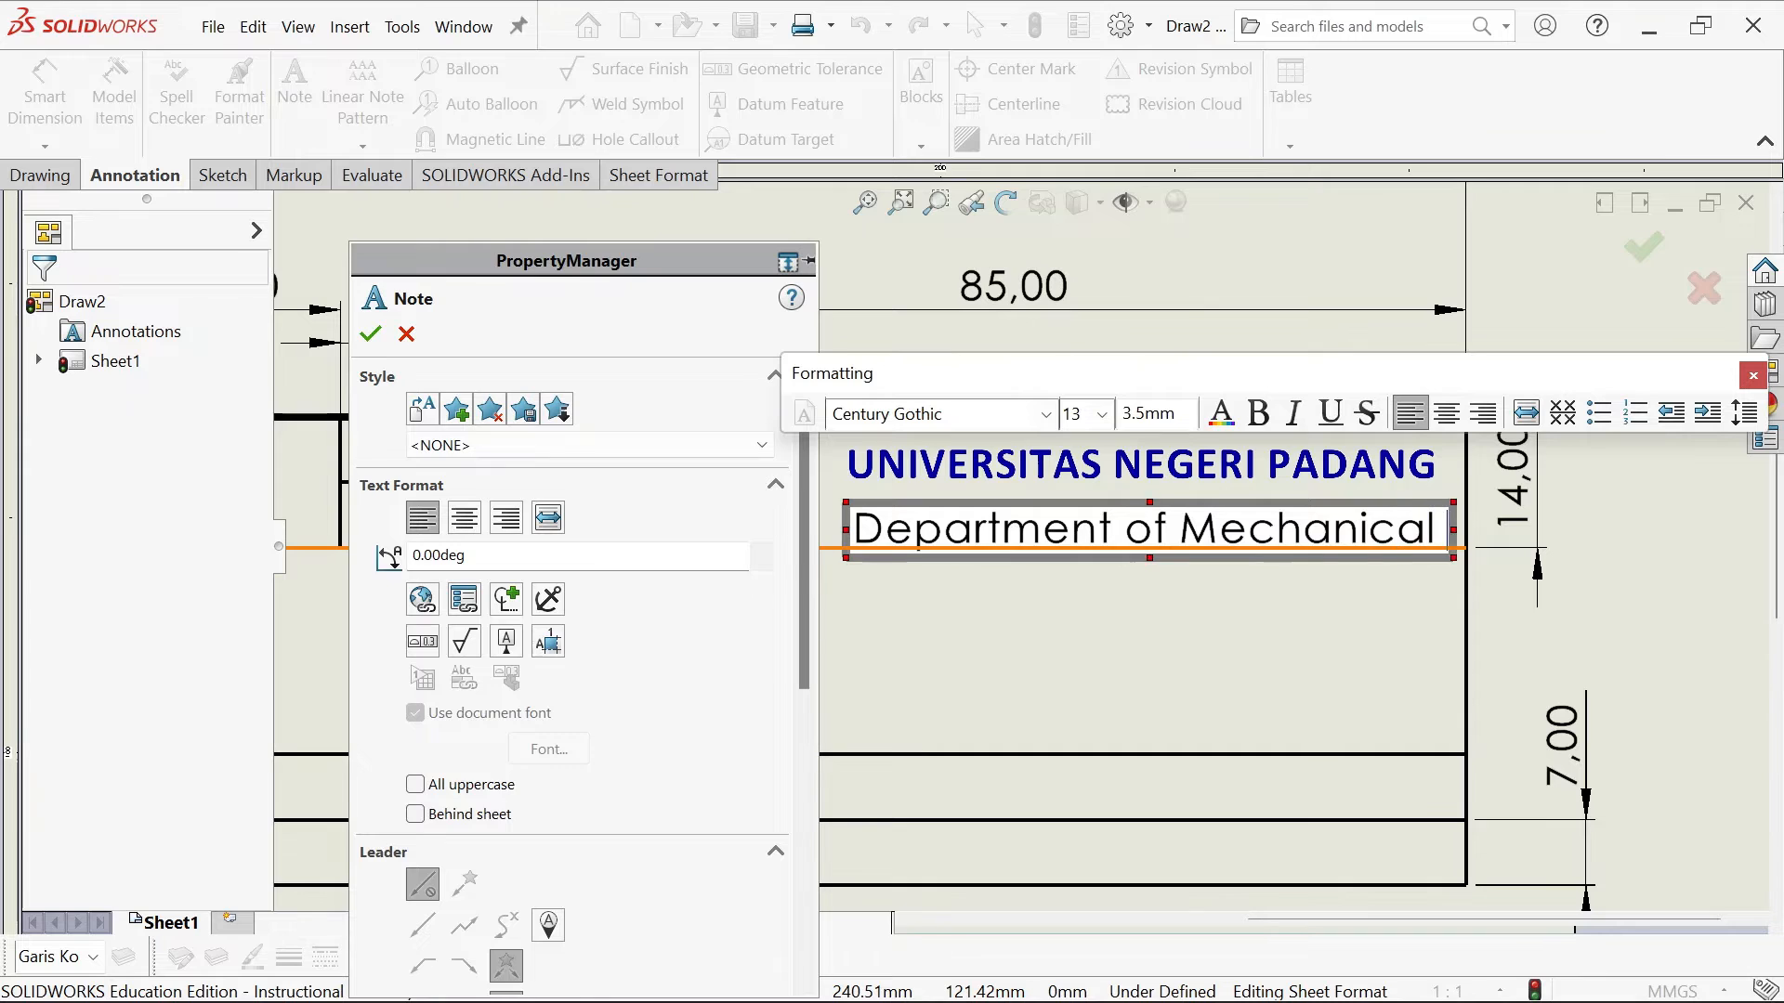
{"action": "type", "text": " engin"}
{"action": "key", "text": "BackSpace"}
{"action": "key", "text": "BackSpace"}
{"action": "key", "text": "BackSpace"}
{"action": "key", "text": "BackSpace"}
{"action": "key", "text": "BackSpace"}
{"action": "type", "text": "E"}
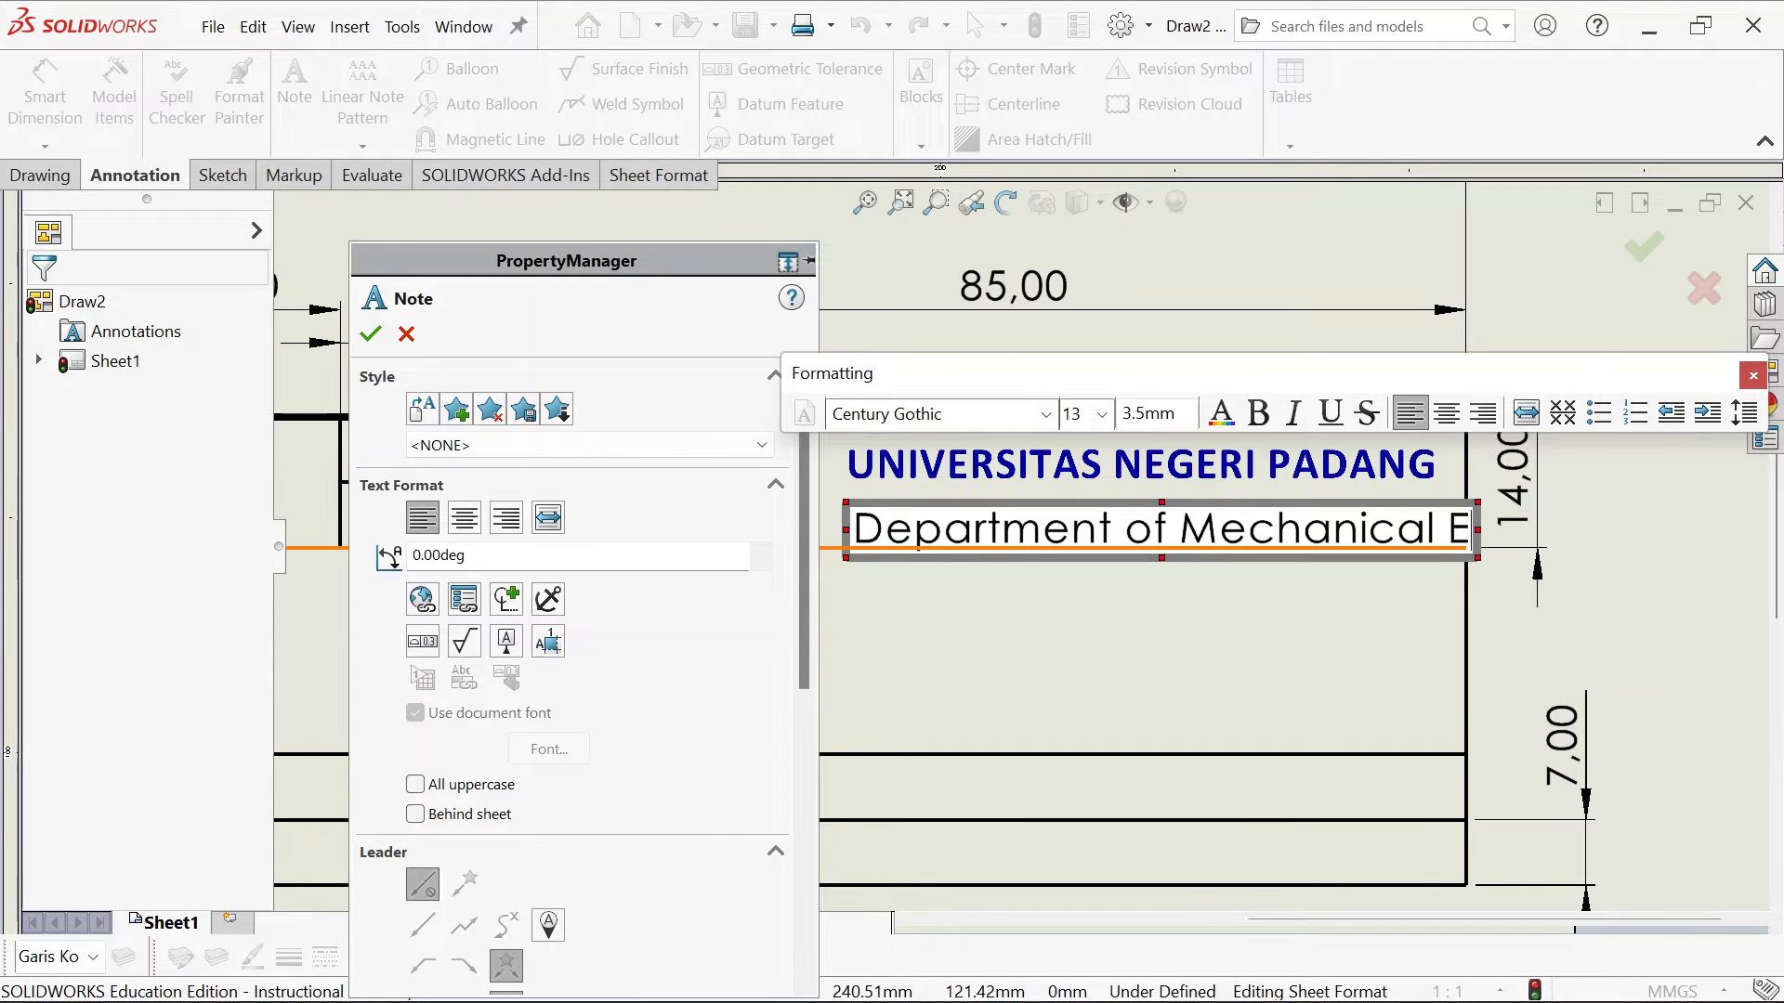
{"action": "type", "text": "ngginer"}
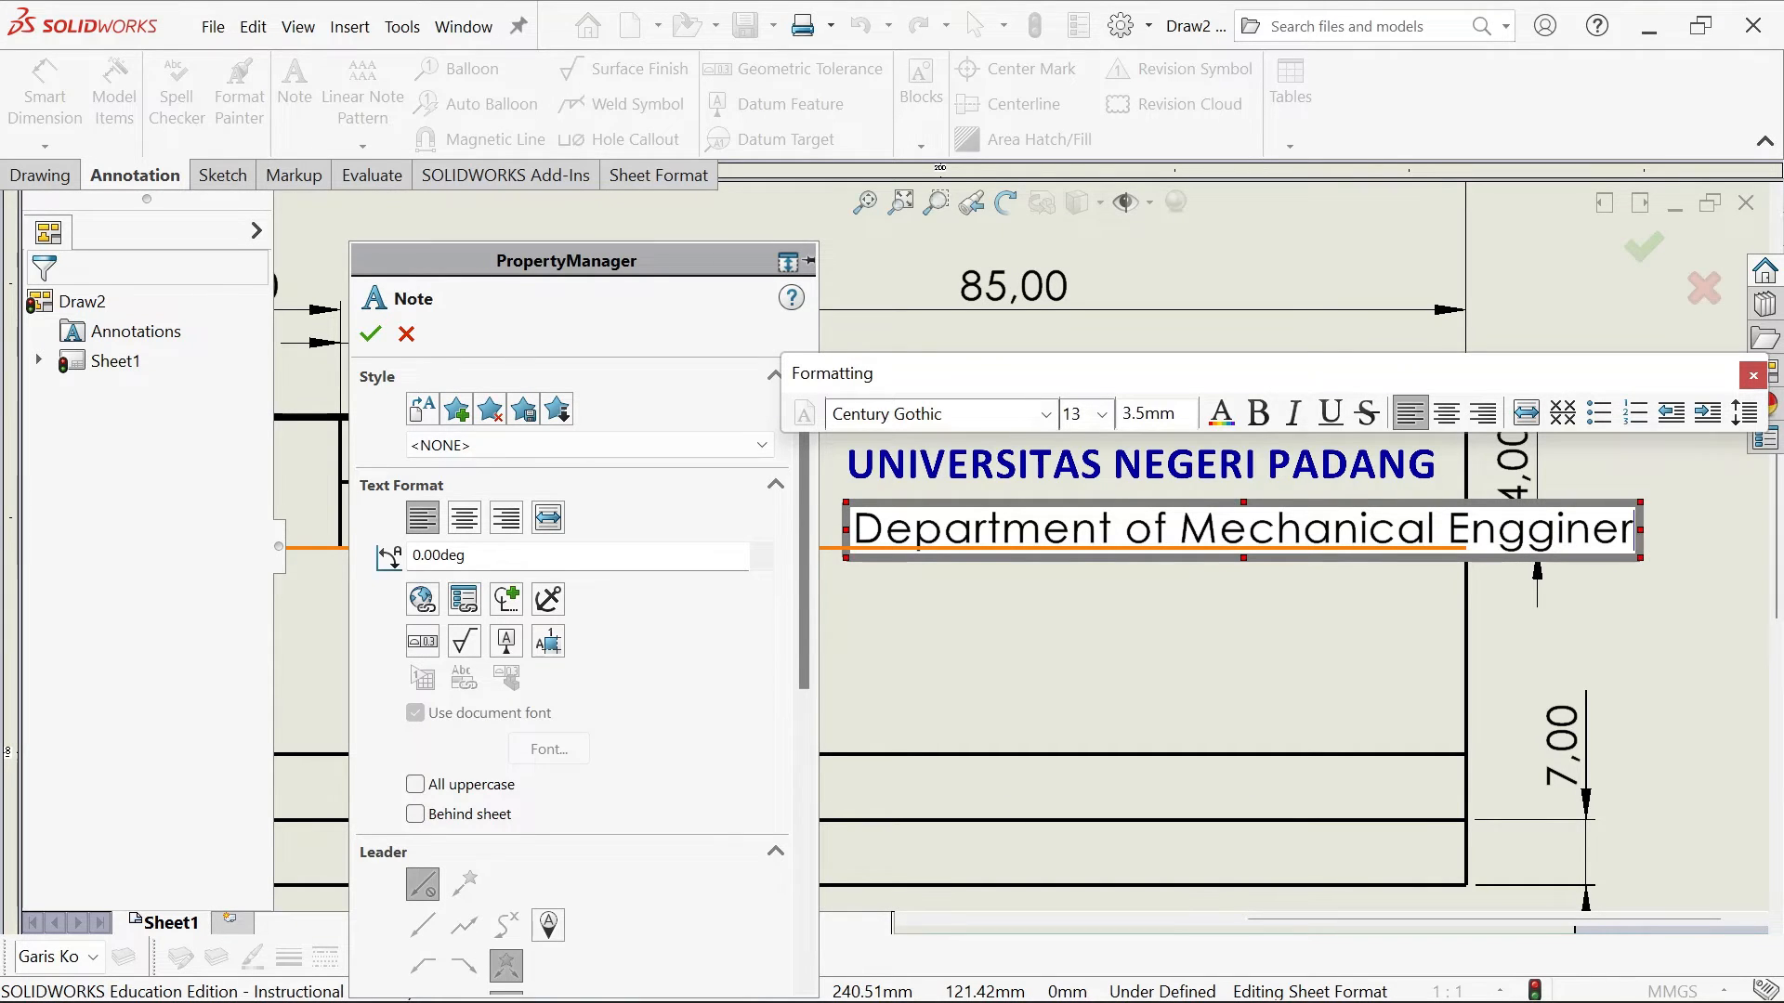
{"action": "type", "text": "ing"}
{"action": "key", "text": "BackSpace"}
{"action": "key", "text": "BackSpace"}
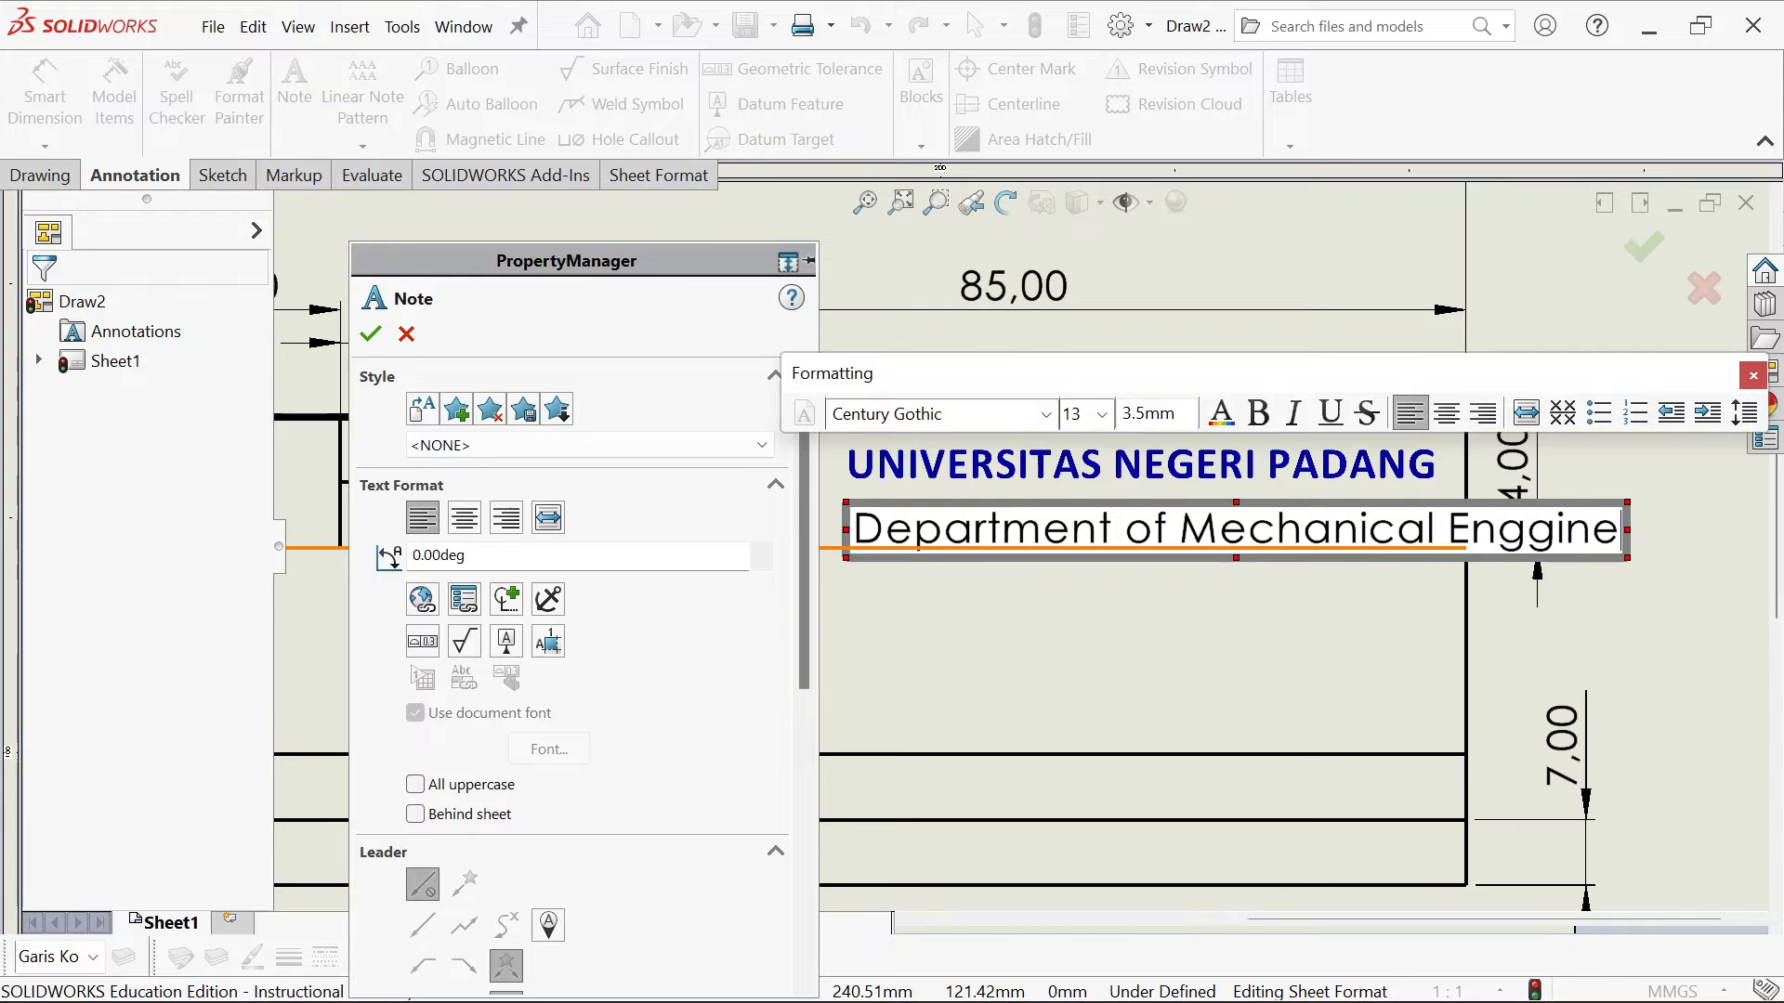
{"action": "key", "text": "BackSpace"}
{"action": "key", "text": "BackSpace"}
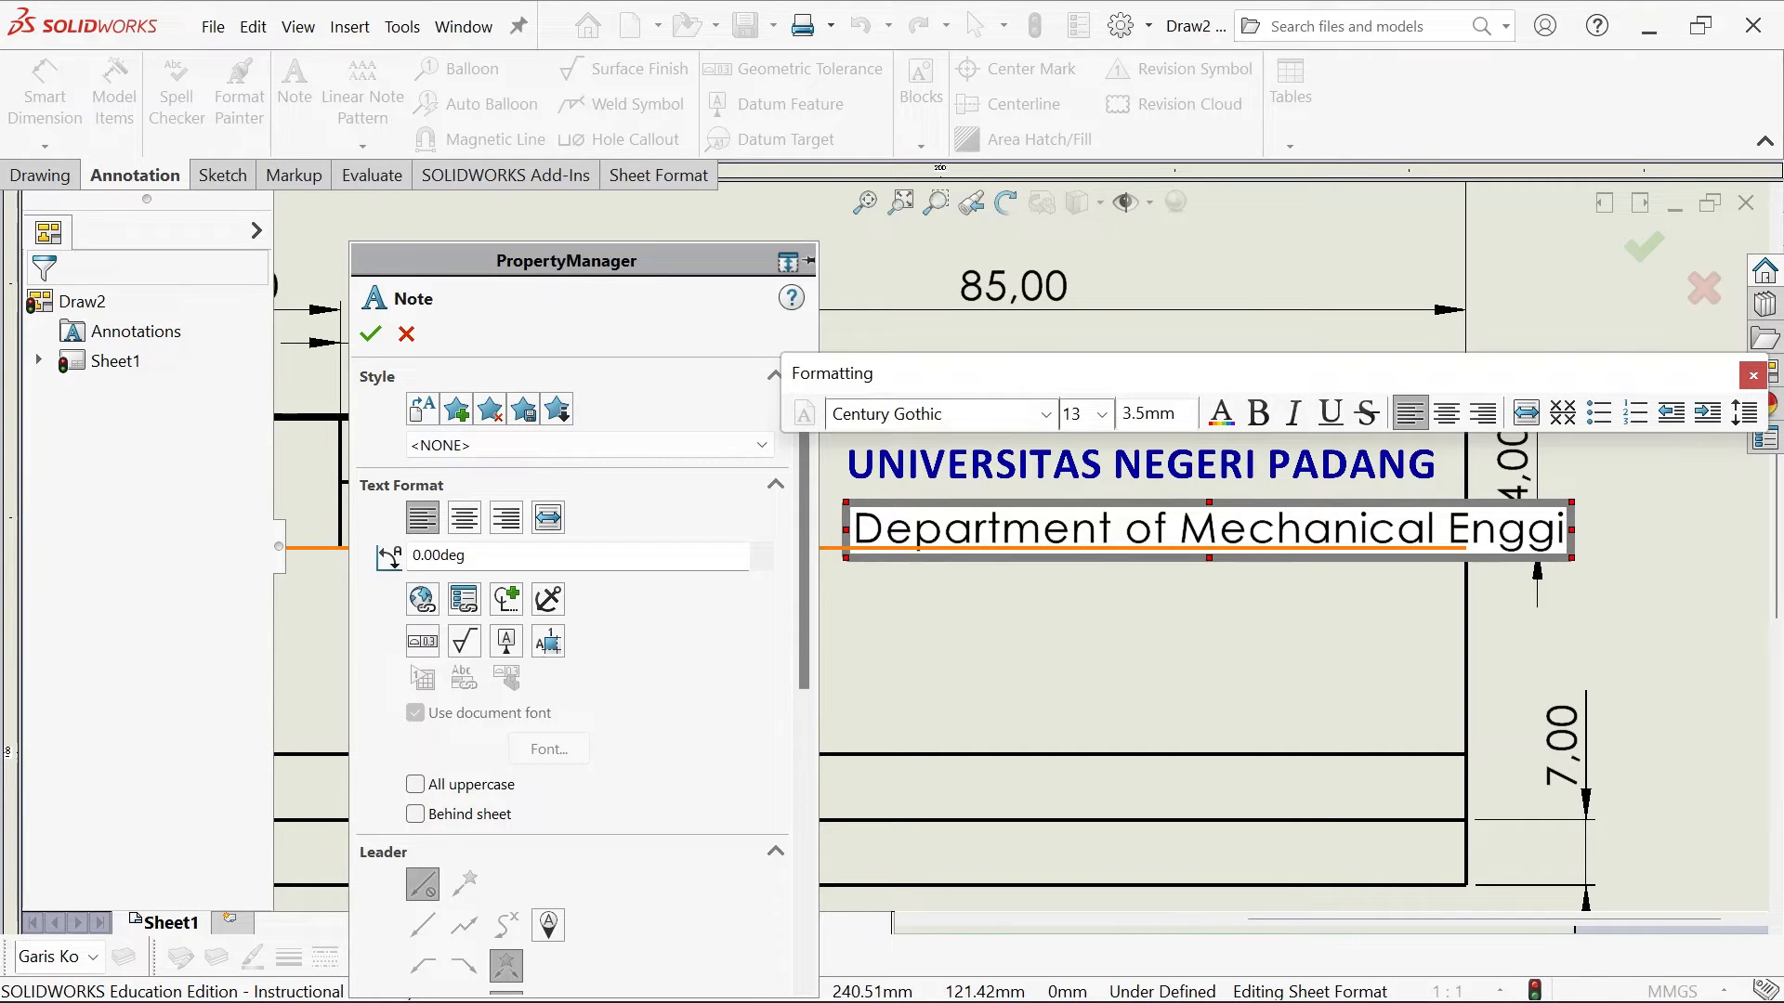
{"action": "key", "text": "BackSpace"}
{"action": "key", "text": "BackSpace"}
{"action": "type", "text": "ineering"}
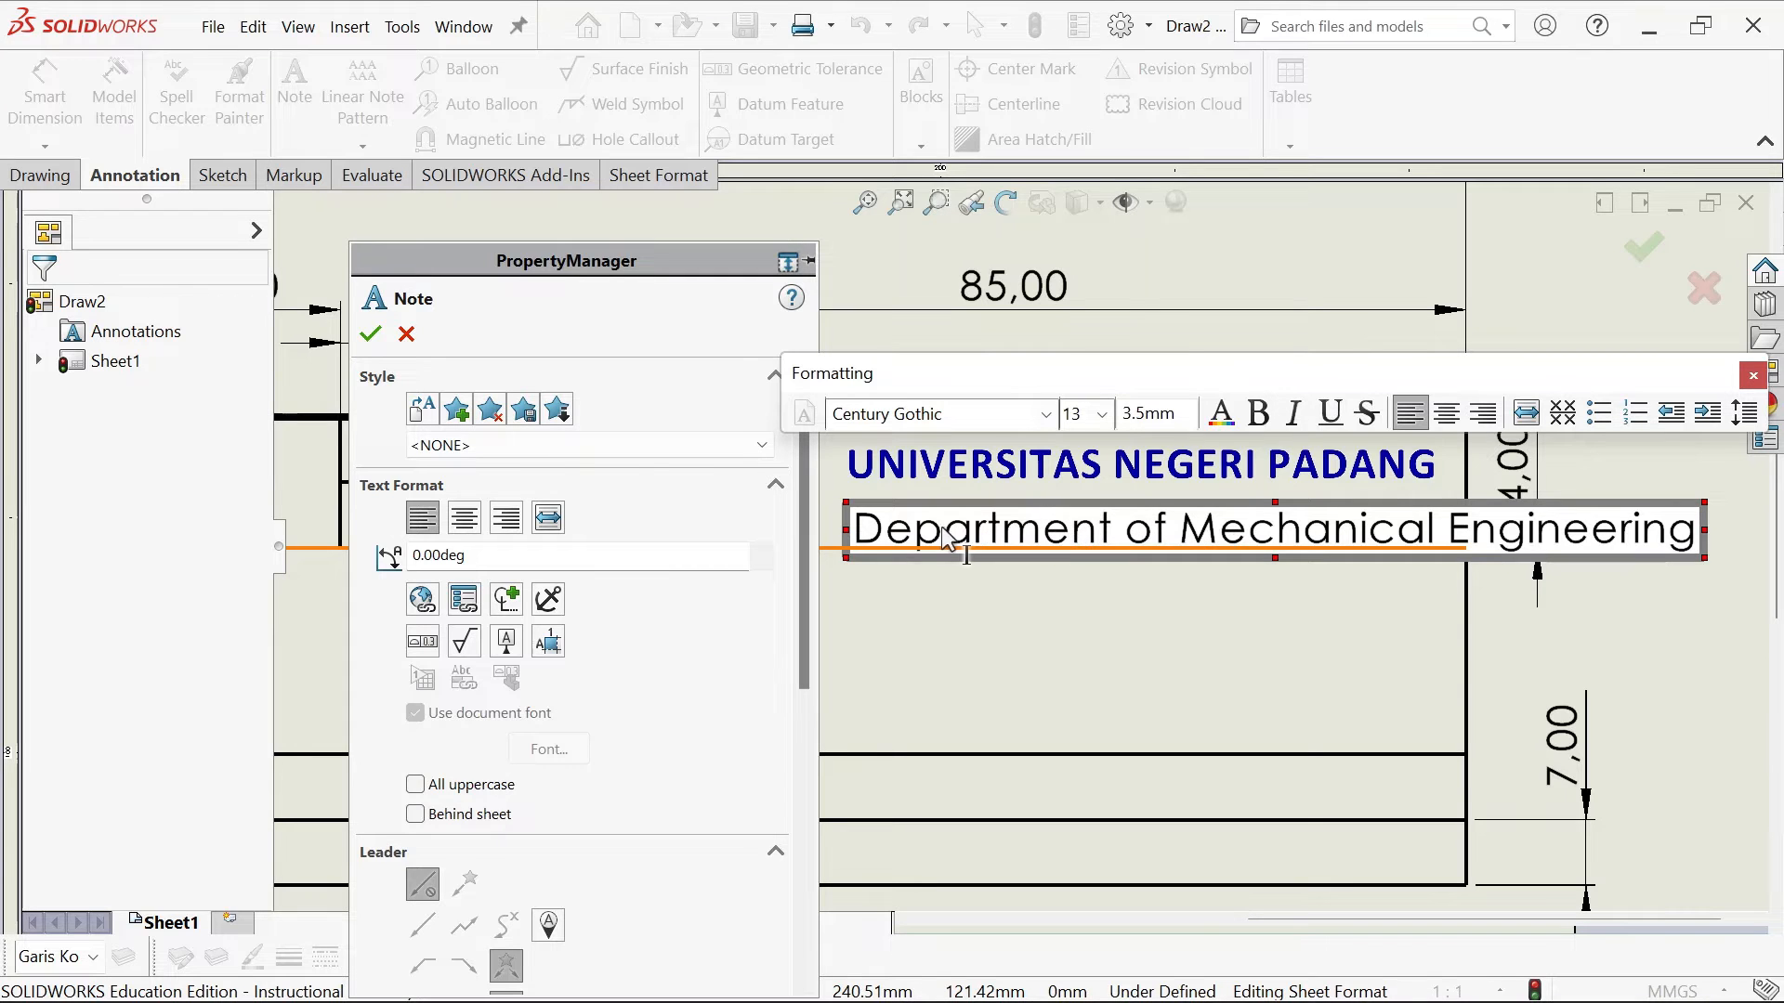
Set the whole "Department of Mechanical Engineering" note text to font size 9 and dark blue
{"action": "key", "text": "ctrl+a"}
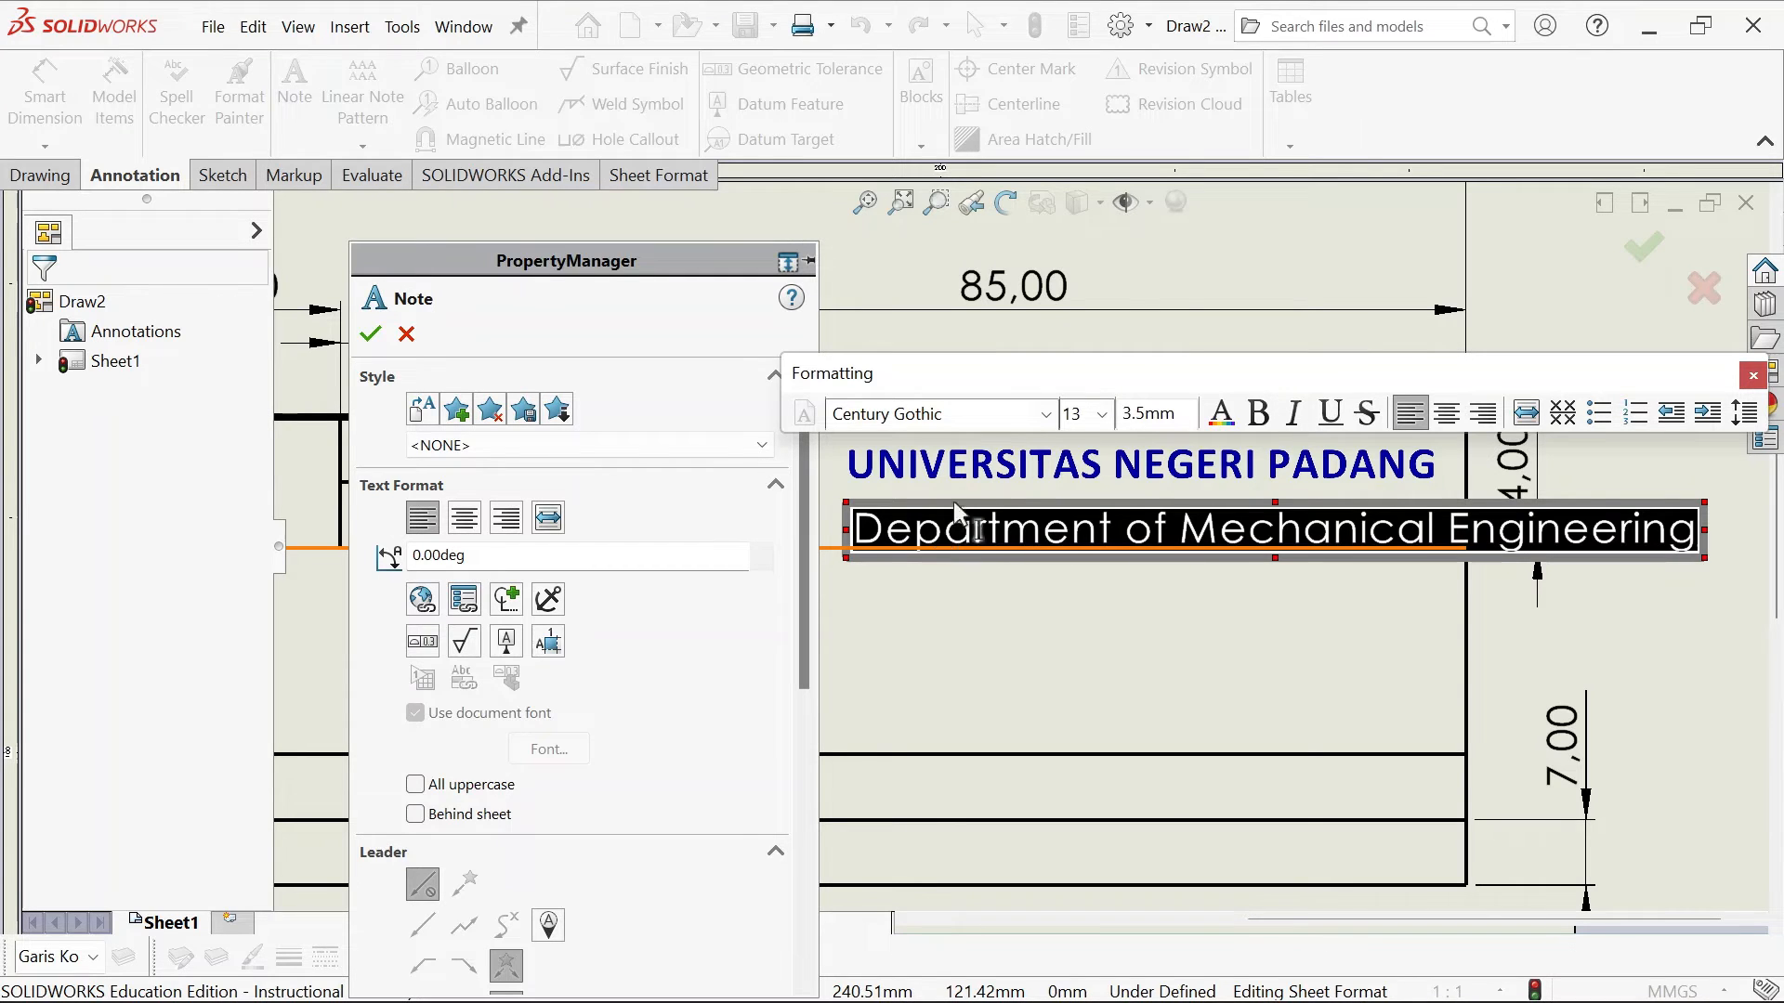
{"action": "left_click", "coordinate": [1101, 415]}
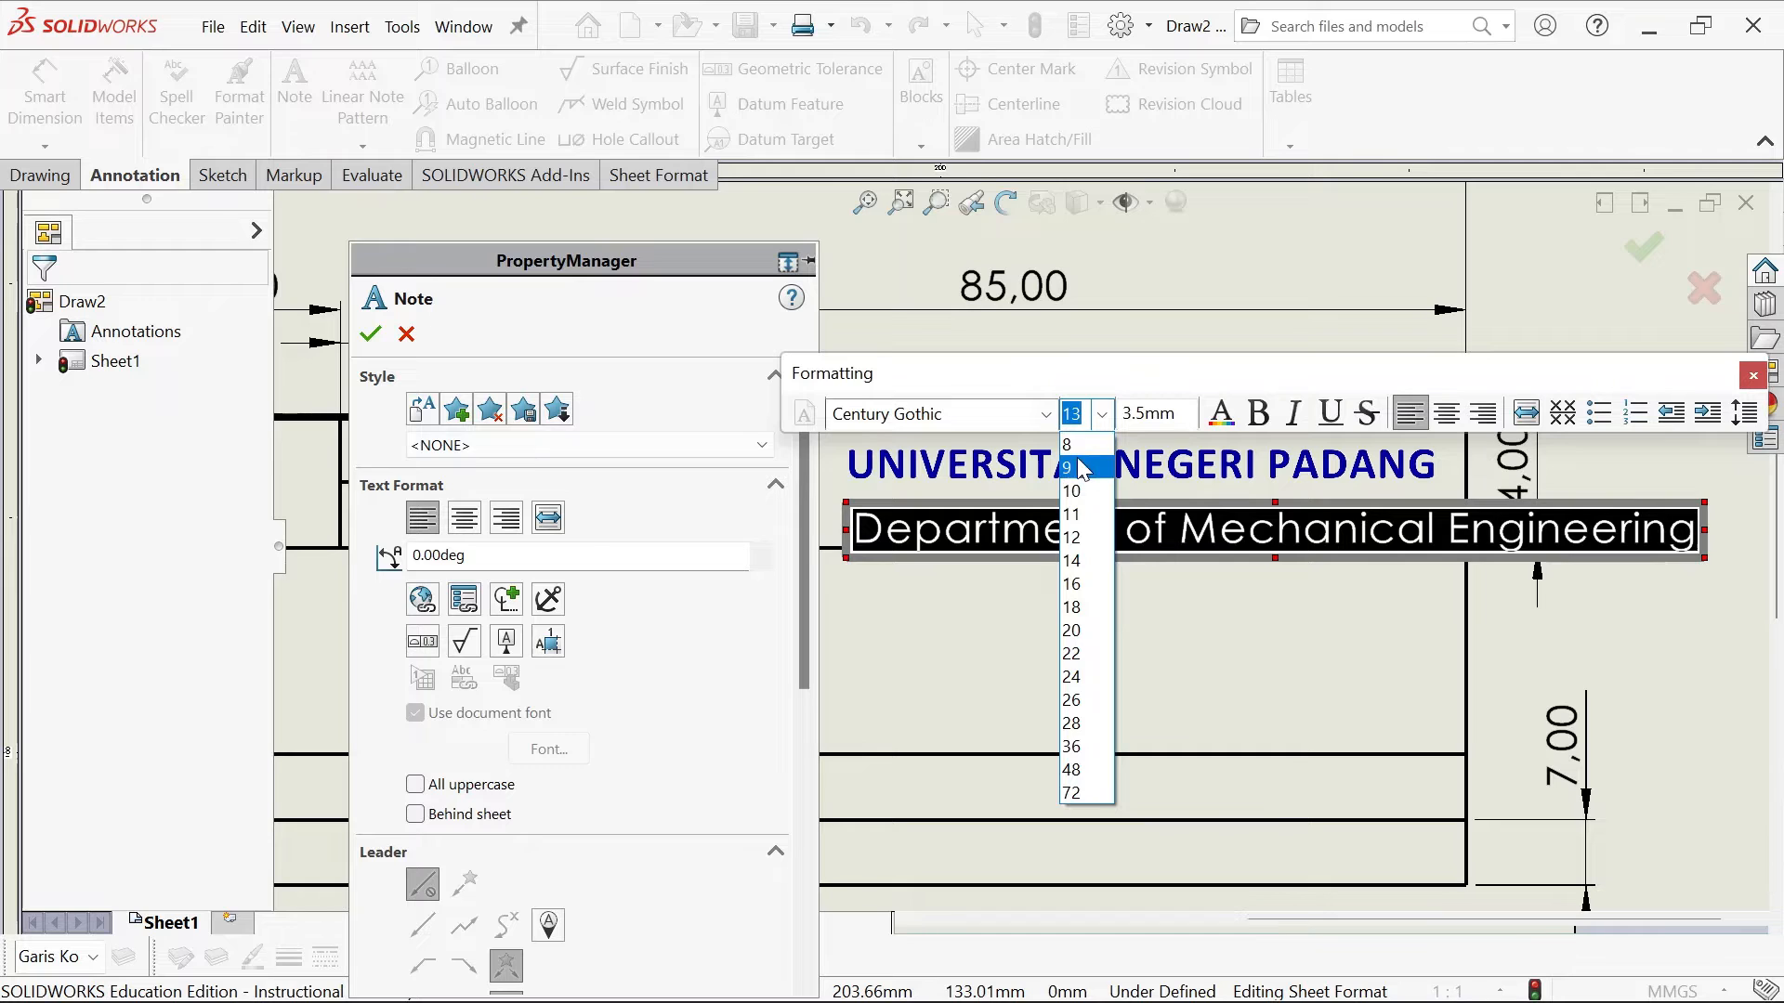
{"action": "left_click", "coordinate": [1081, 467]}
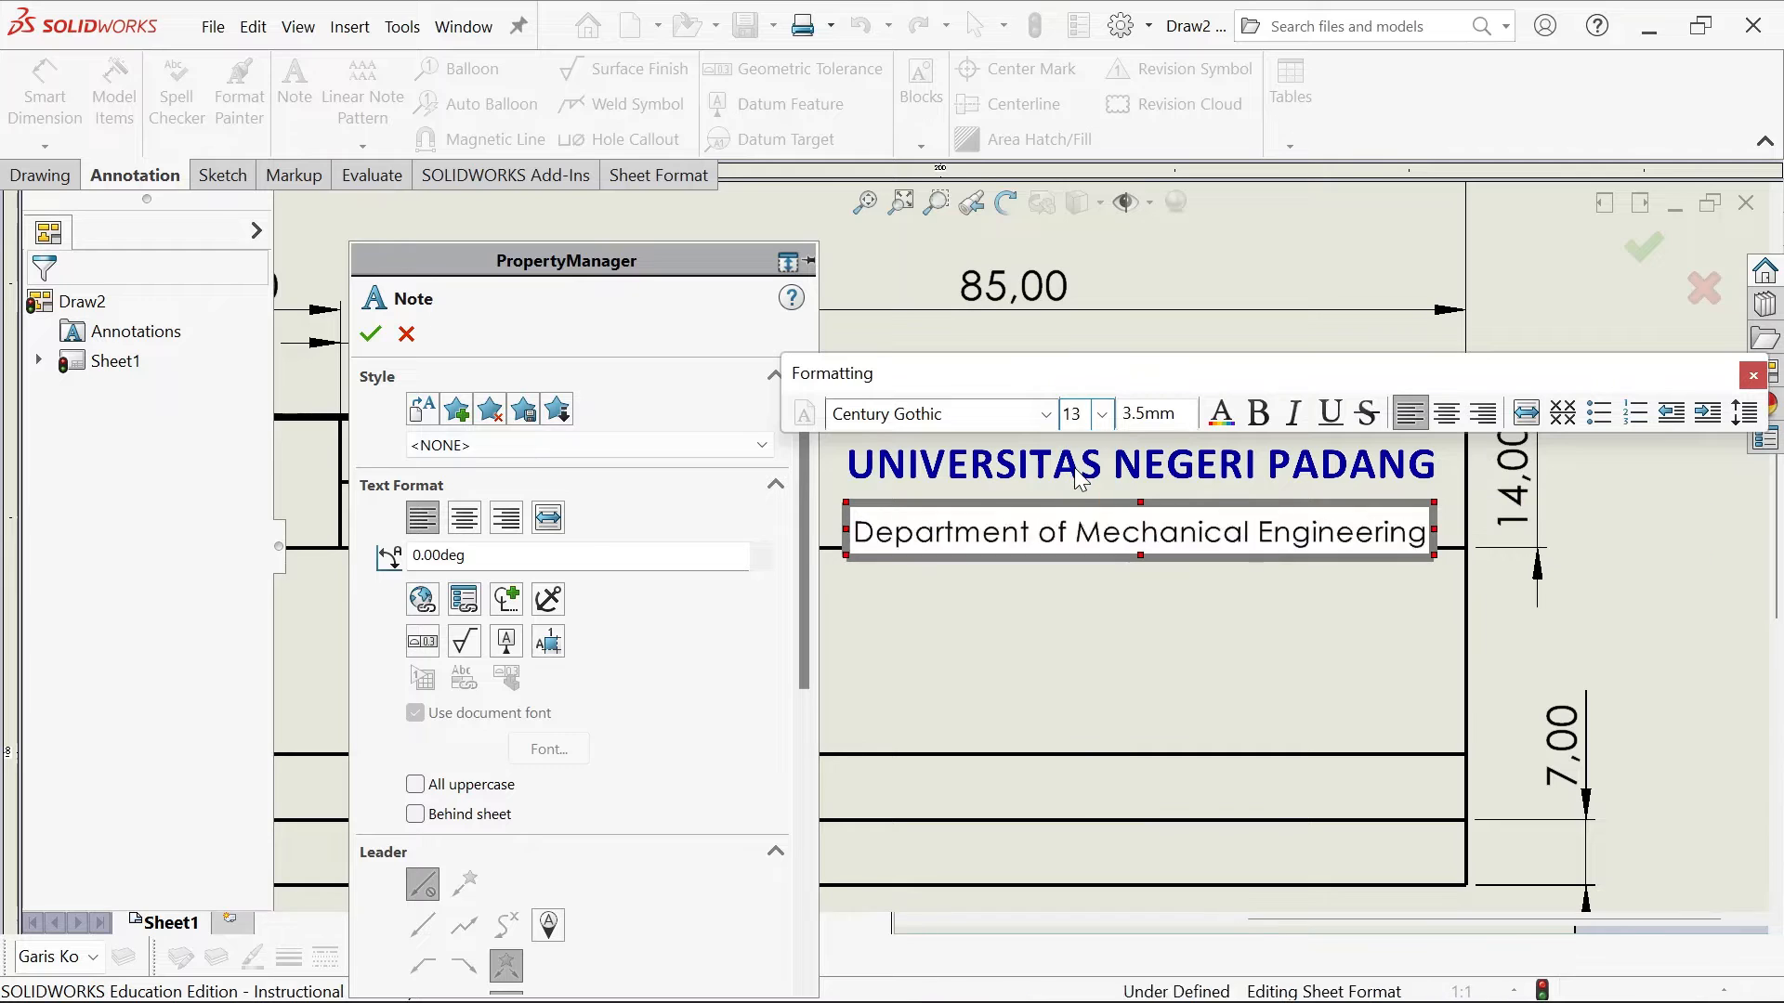
{"action": "left_click", "coordinate": [1222, 413]}
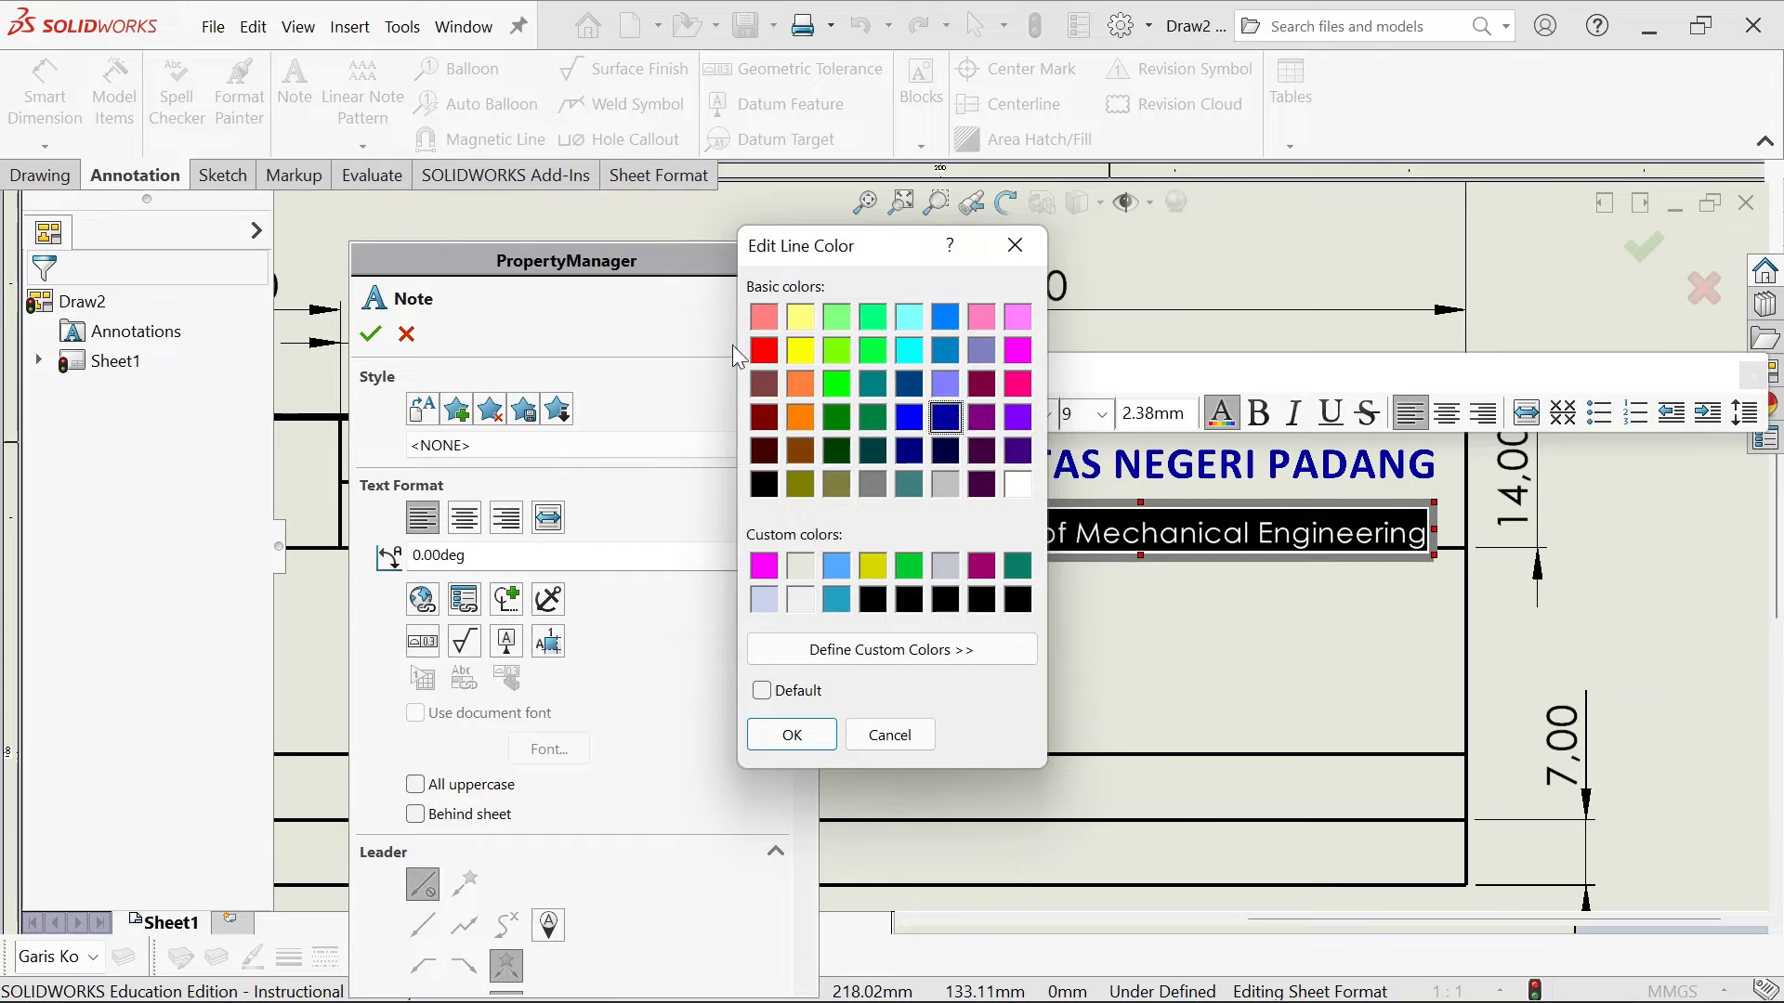
{"action": "left_click", "coordinate": [791, 735]}
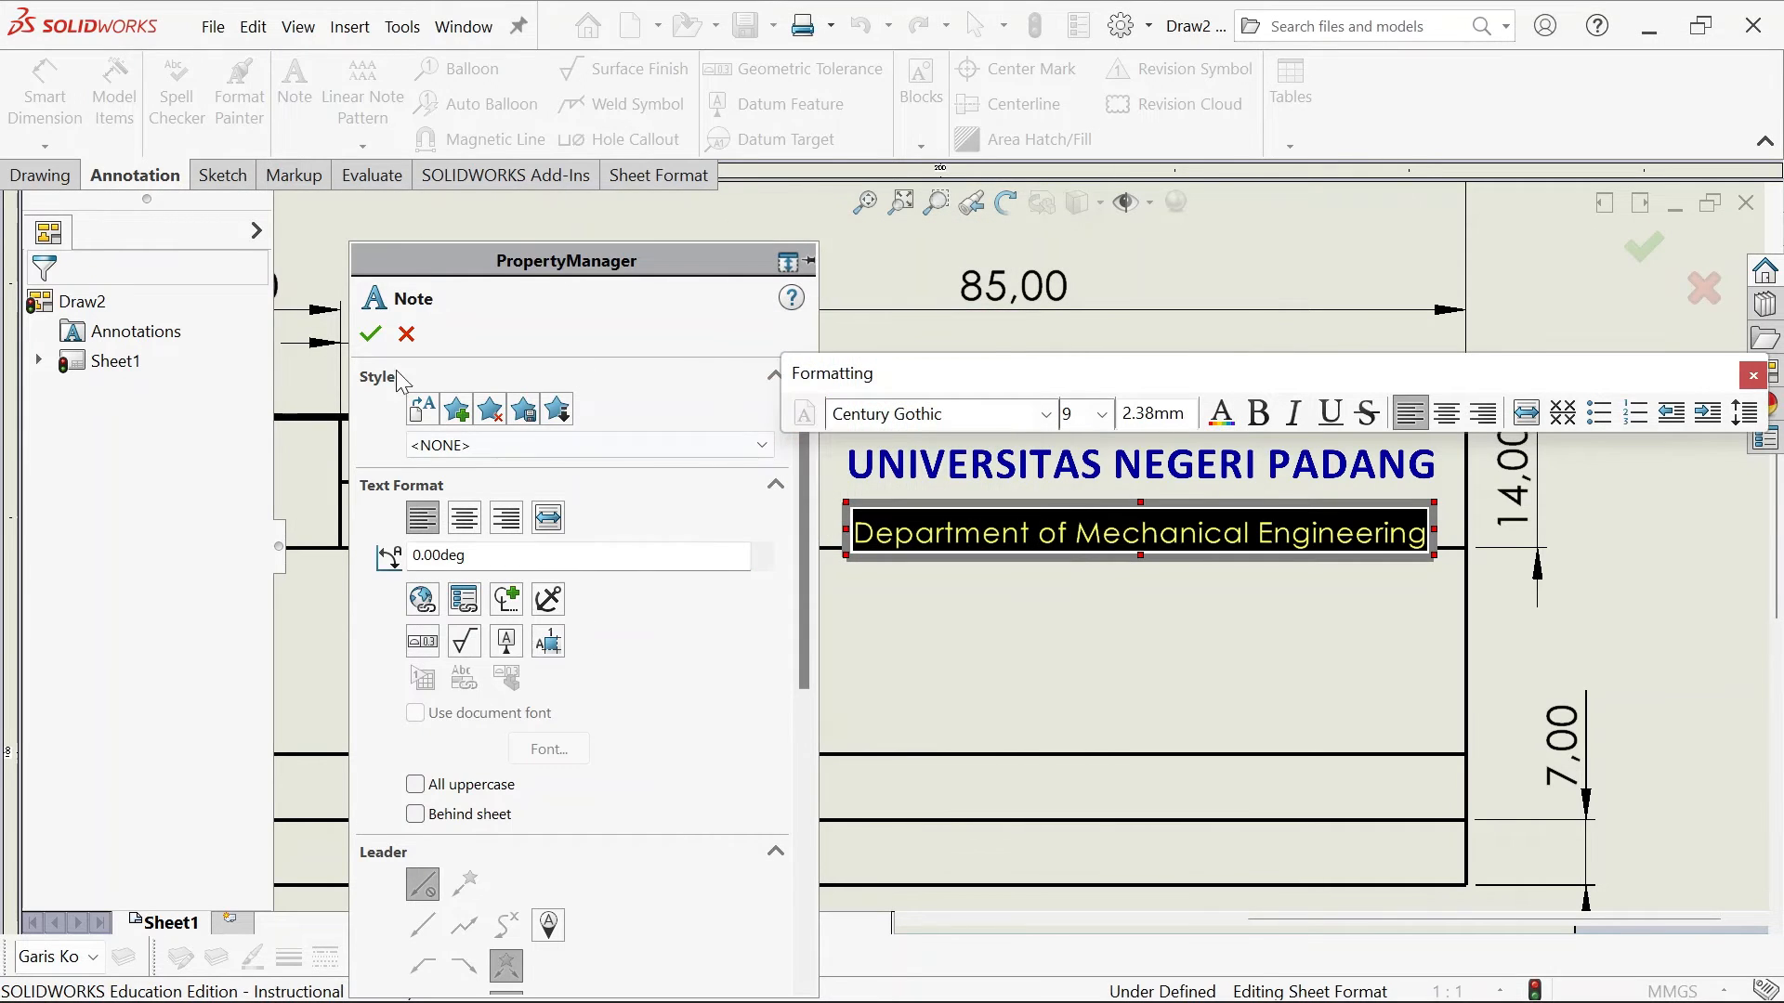
{"action": "left_click", "coordinate": [371, 334]}
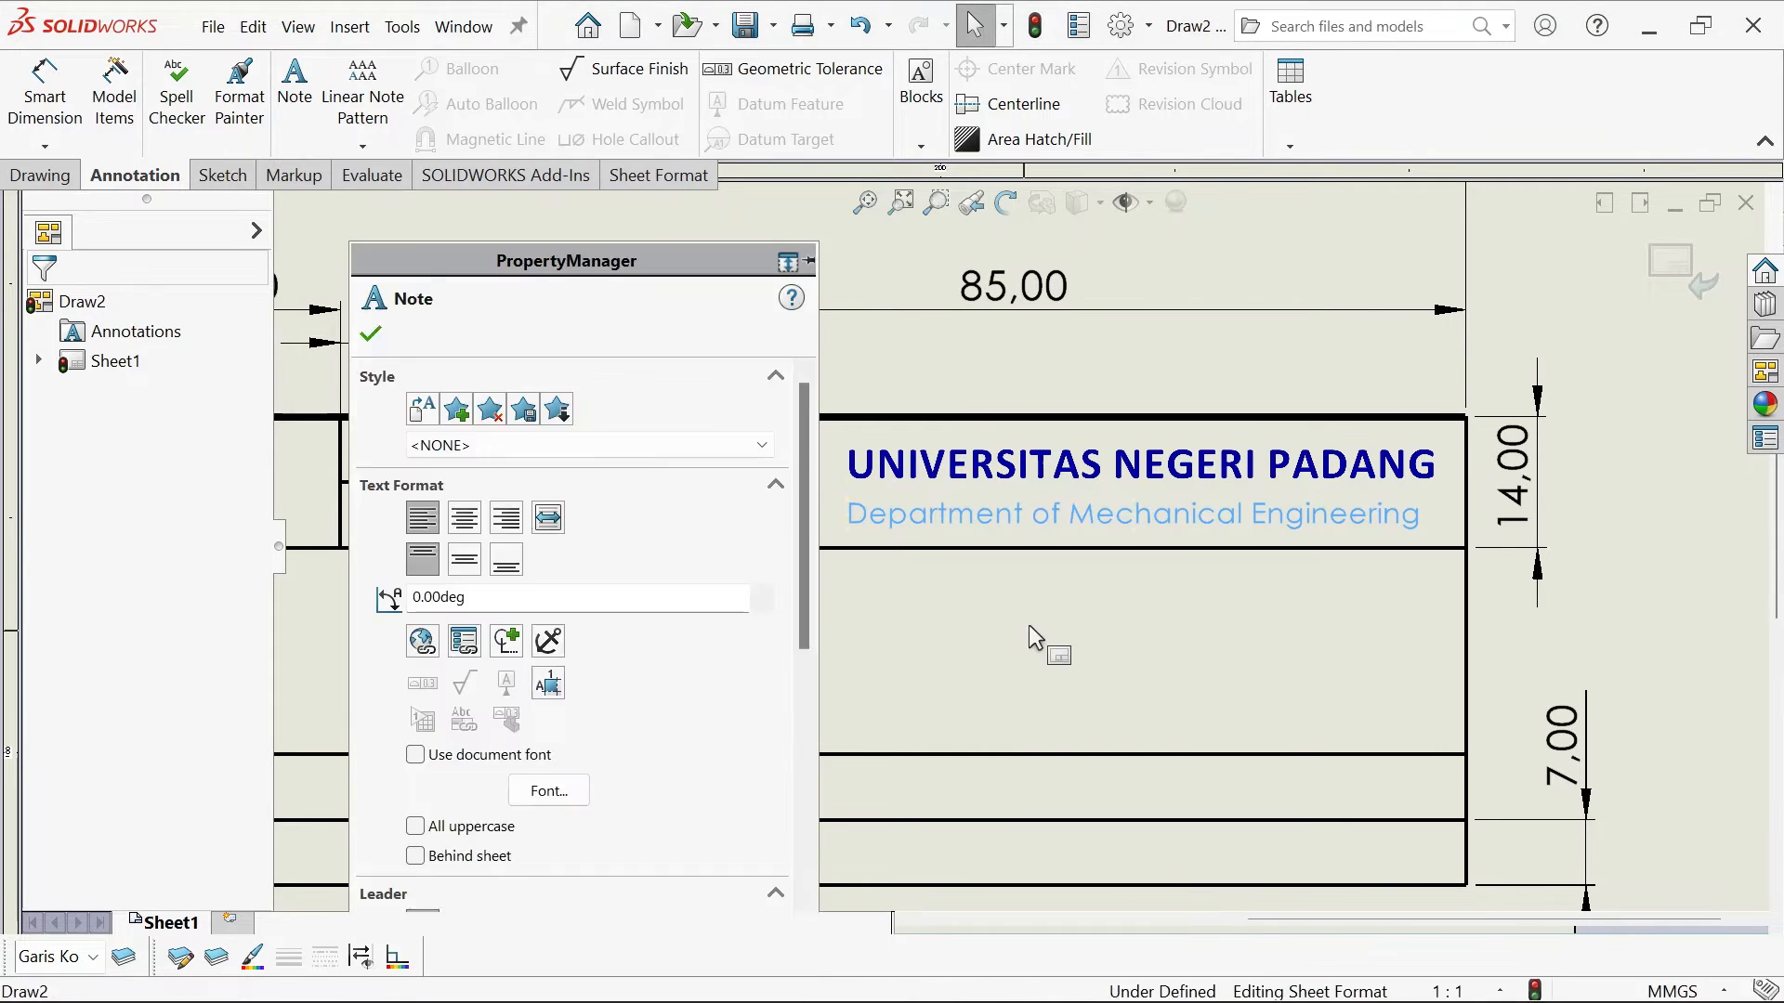
Insert a note reading "Judul Proyek/Tugas Akhir" in the large cell below the department name and position it near the cell's centre
{"action": "scroll", "coordinate": [1028, 624], "scroll_direction": "up", "scroll_amount": 4}
{"action": "scroll", "coordinate": [889, 611], "scroll_direction": "up", "scroll_amount": 3}
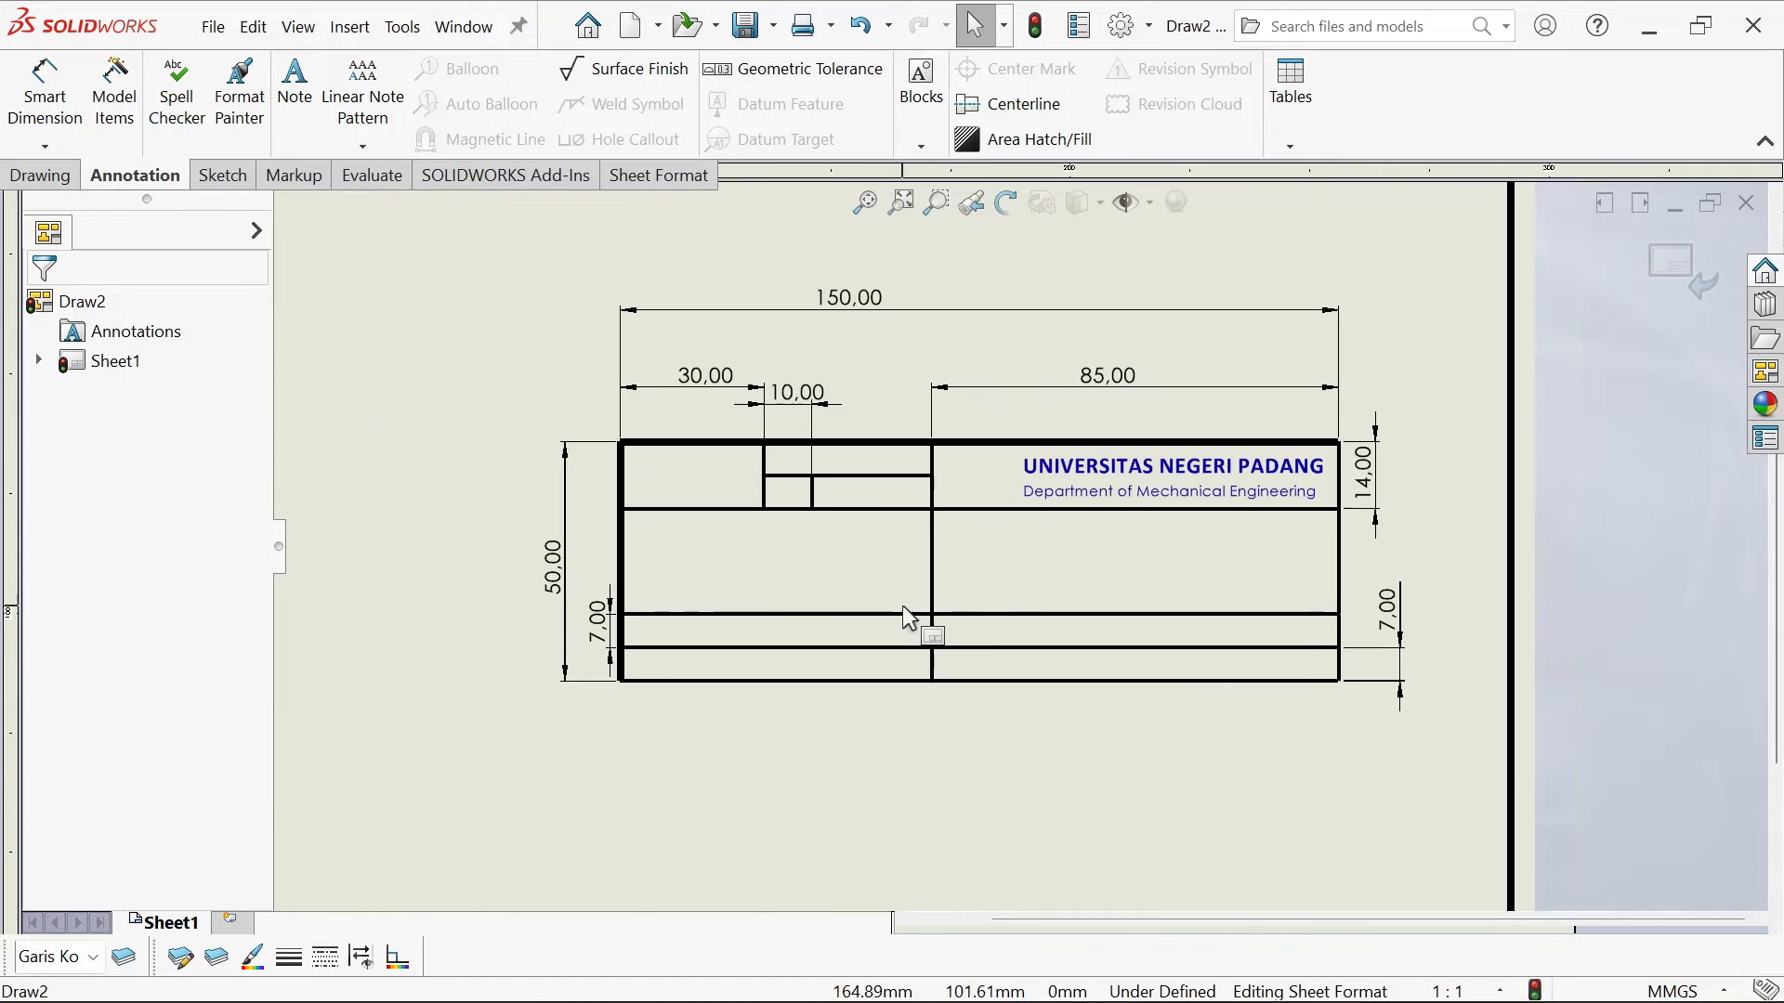
{"action": "scroll", "coordinate": [892, 581], "scroll_direction": "down", "scroll_amount": 3}
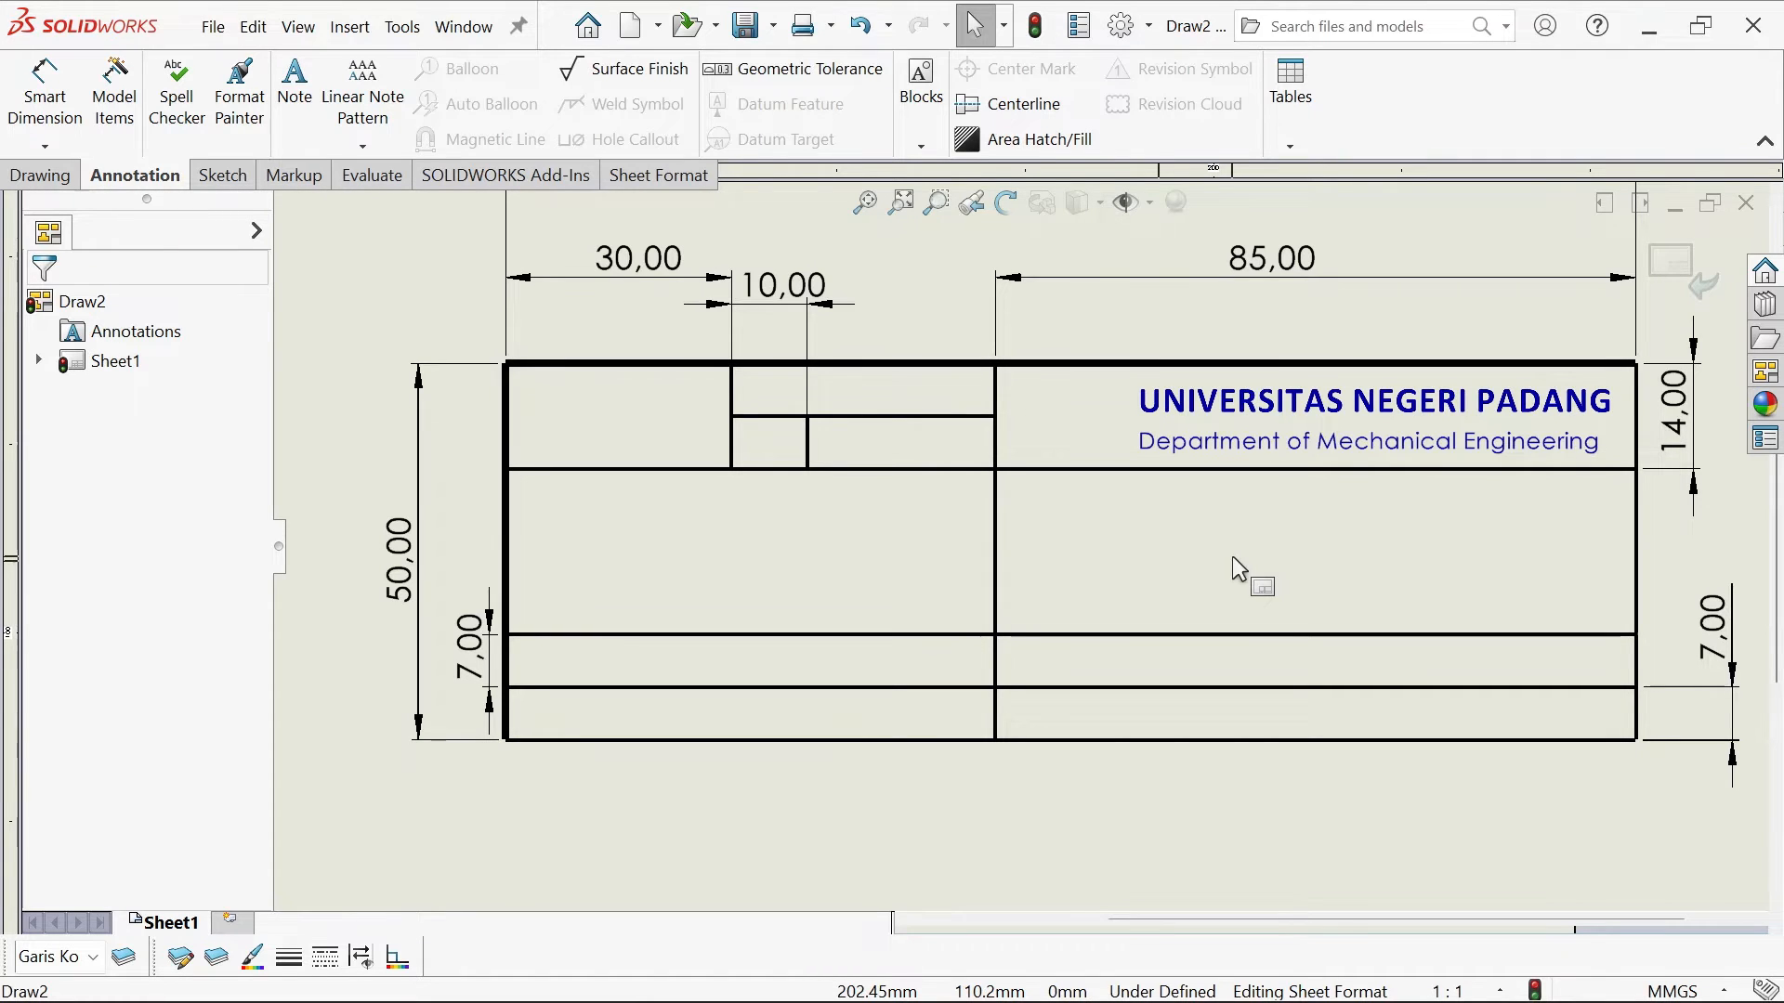
{"action": "left_click", "coordinate": [295, 93]}
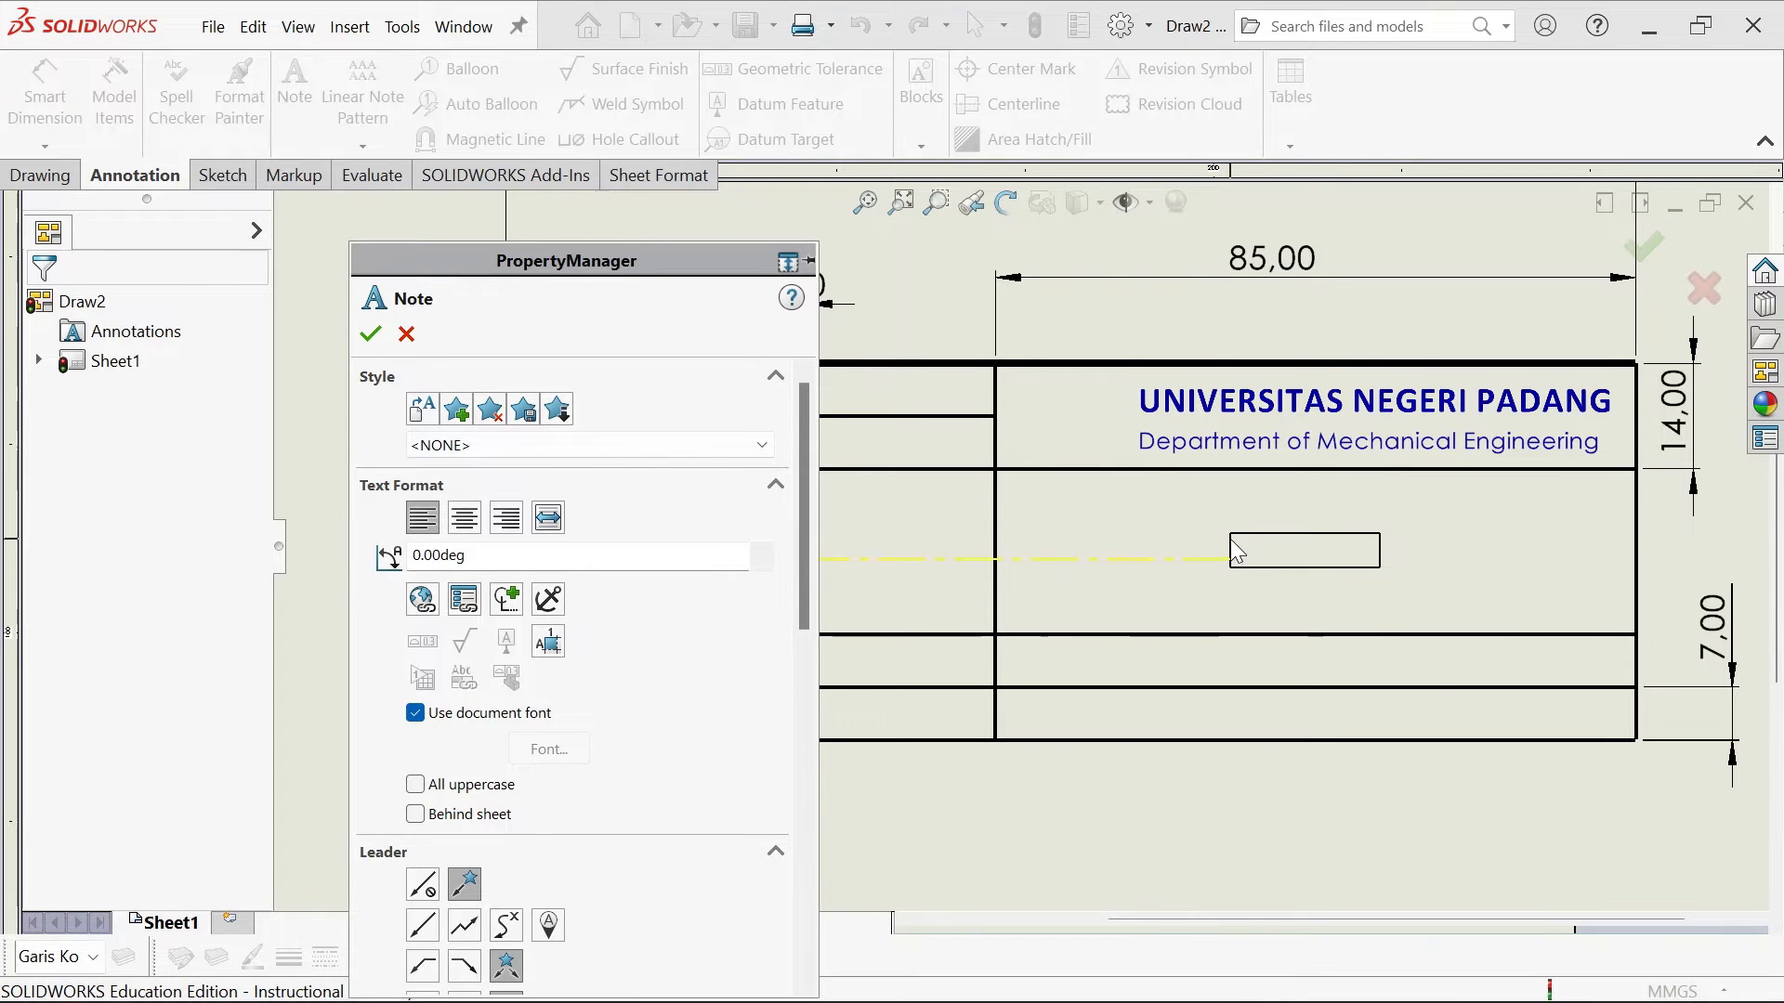
{"action": "left_click", "coordinate": [1236, 550]}
{"action": "type", "text": "Ju"}
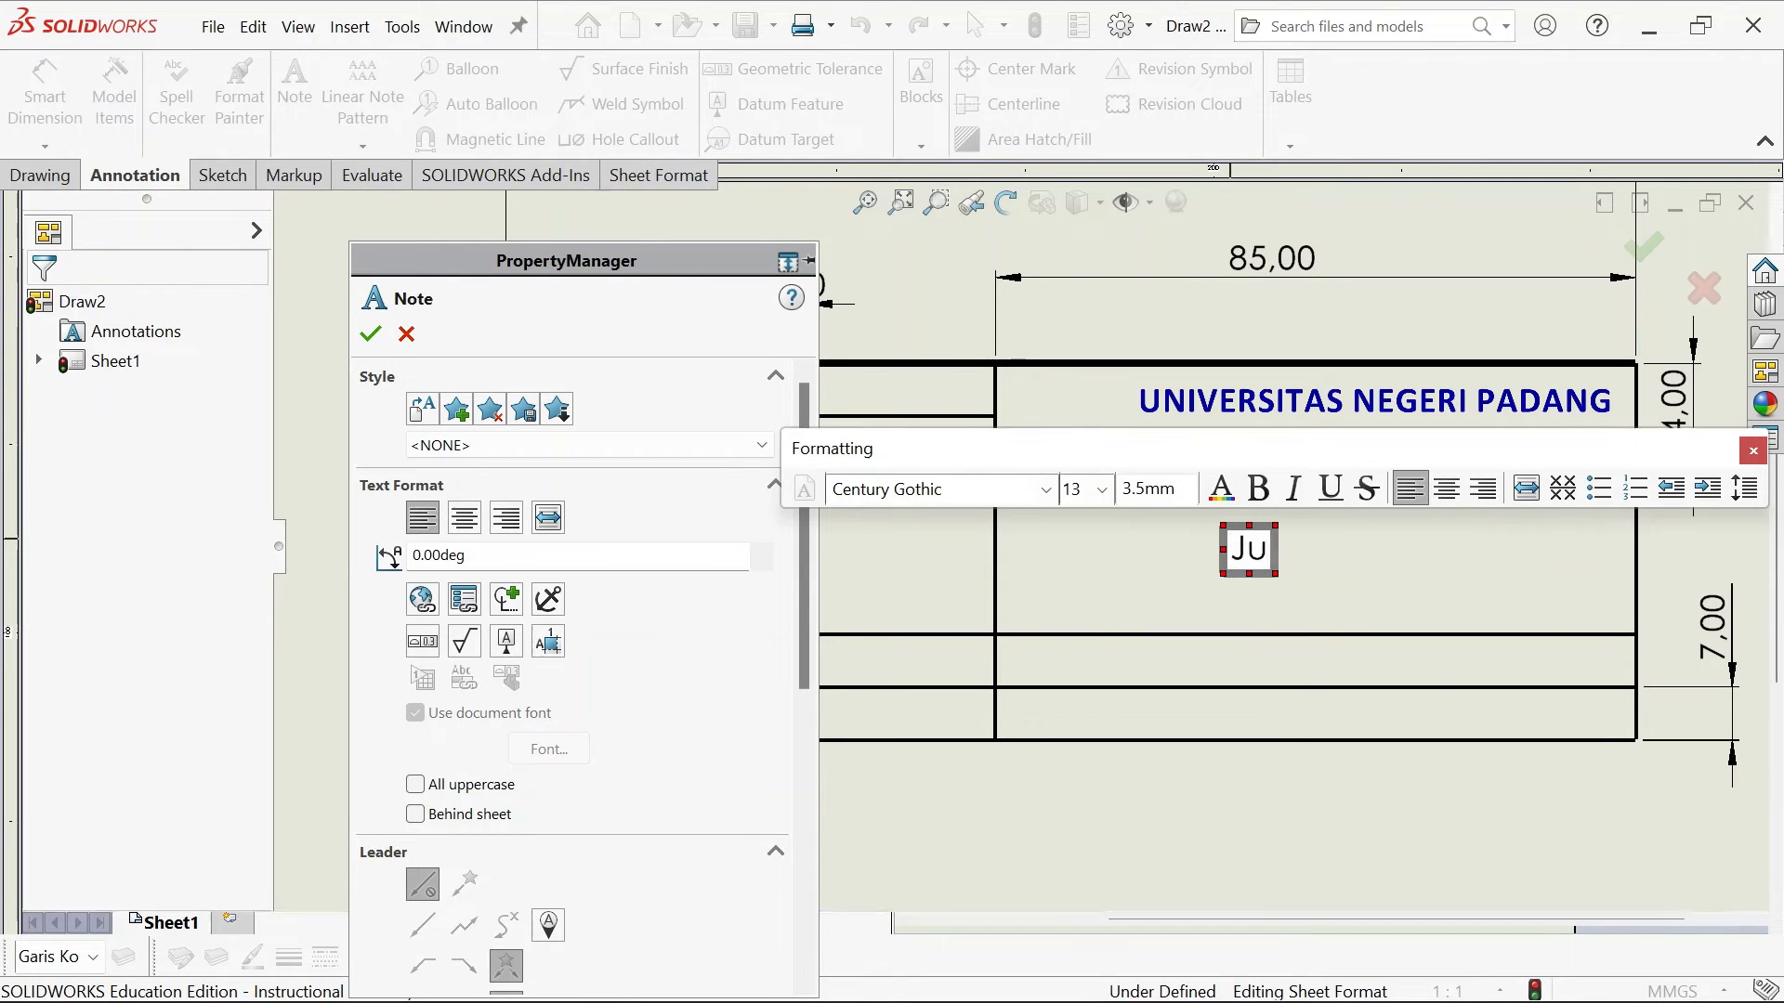
{"action": "type", "text": "dul"}
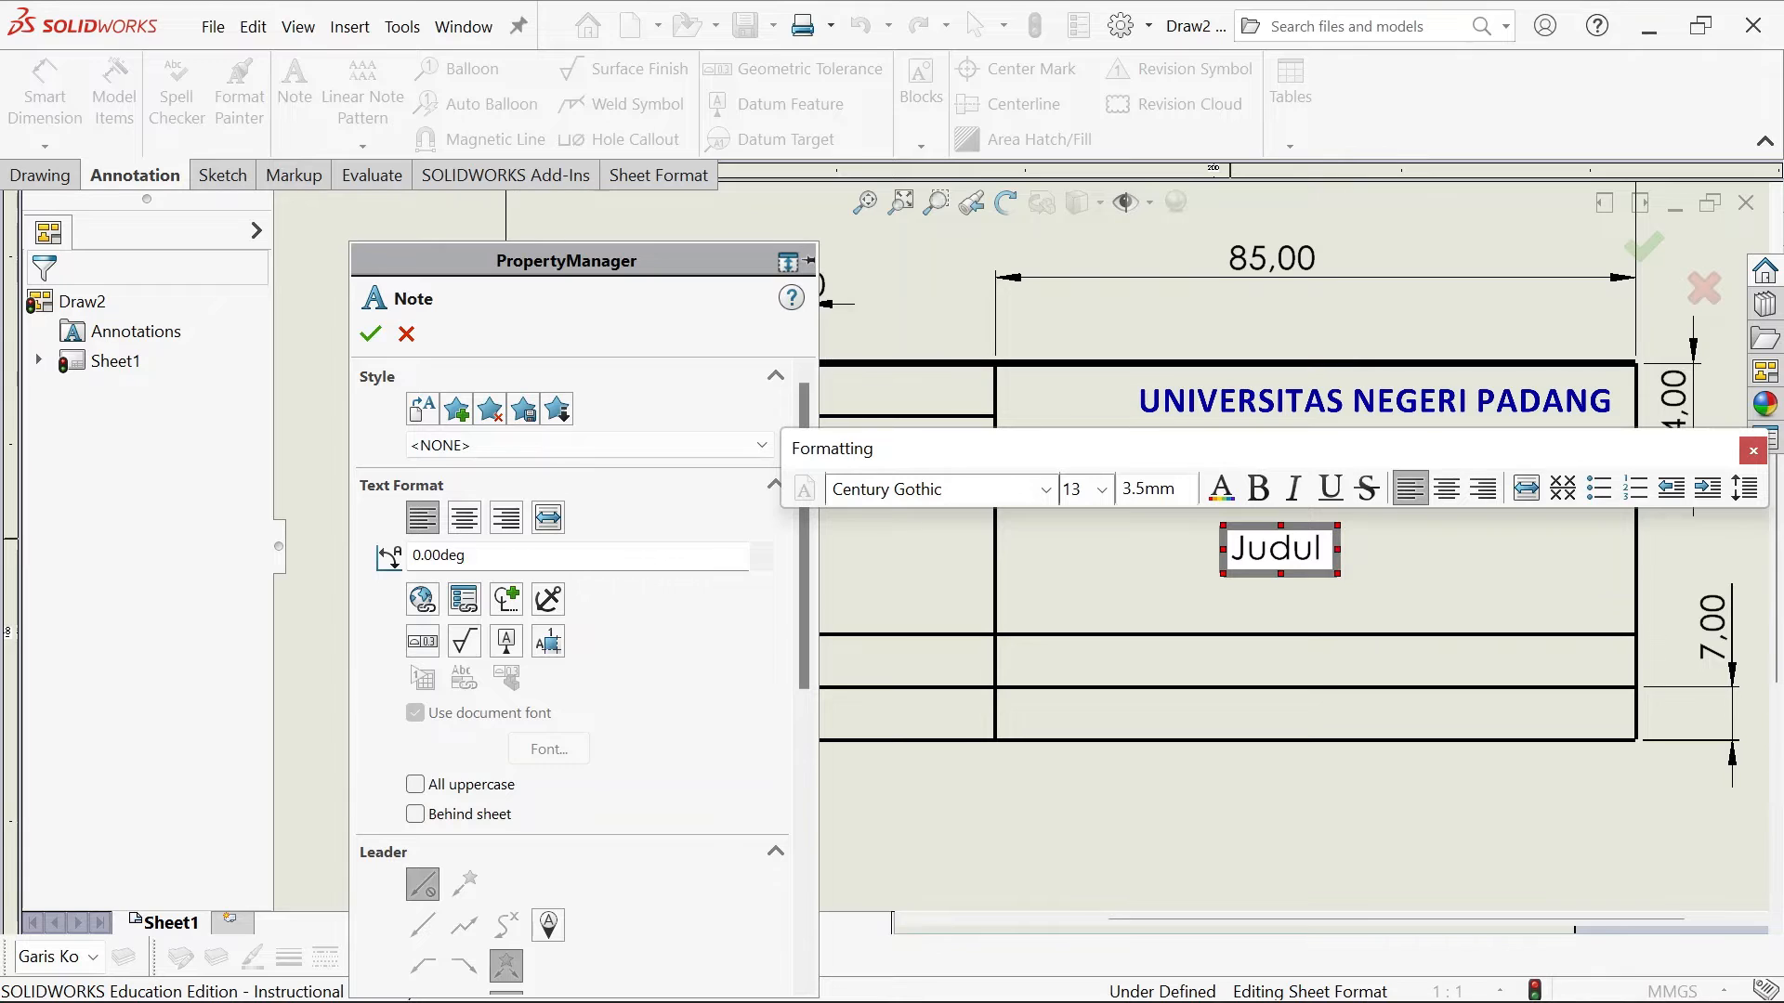
{"action": "type", "text": " Proyek"}
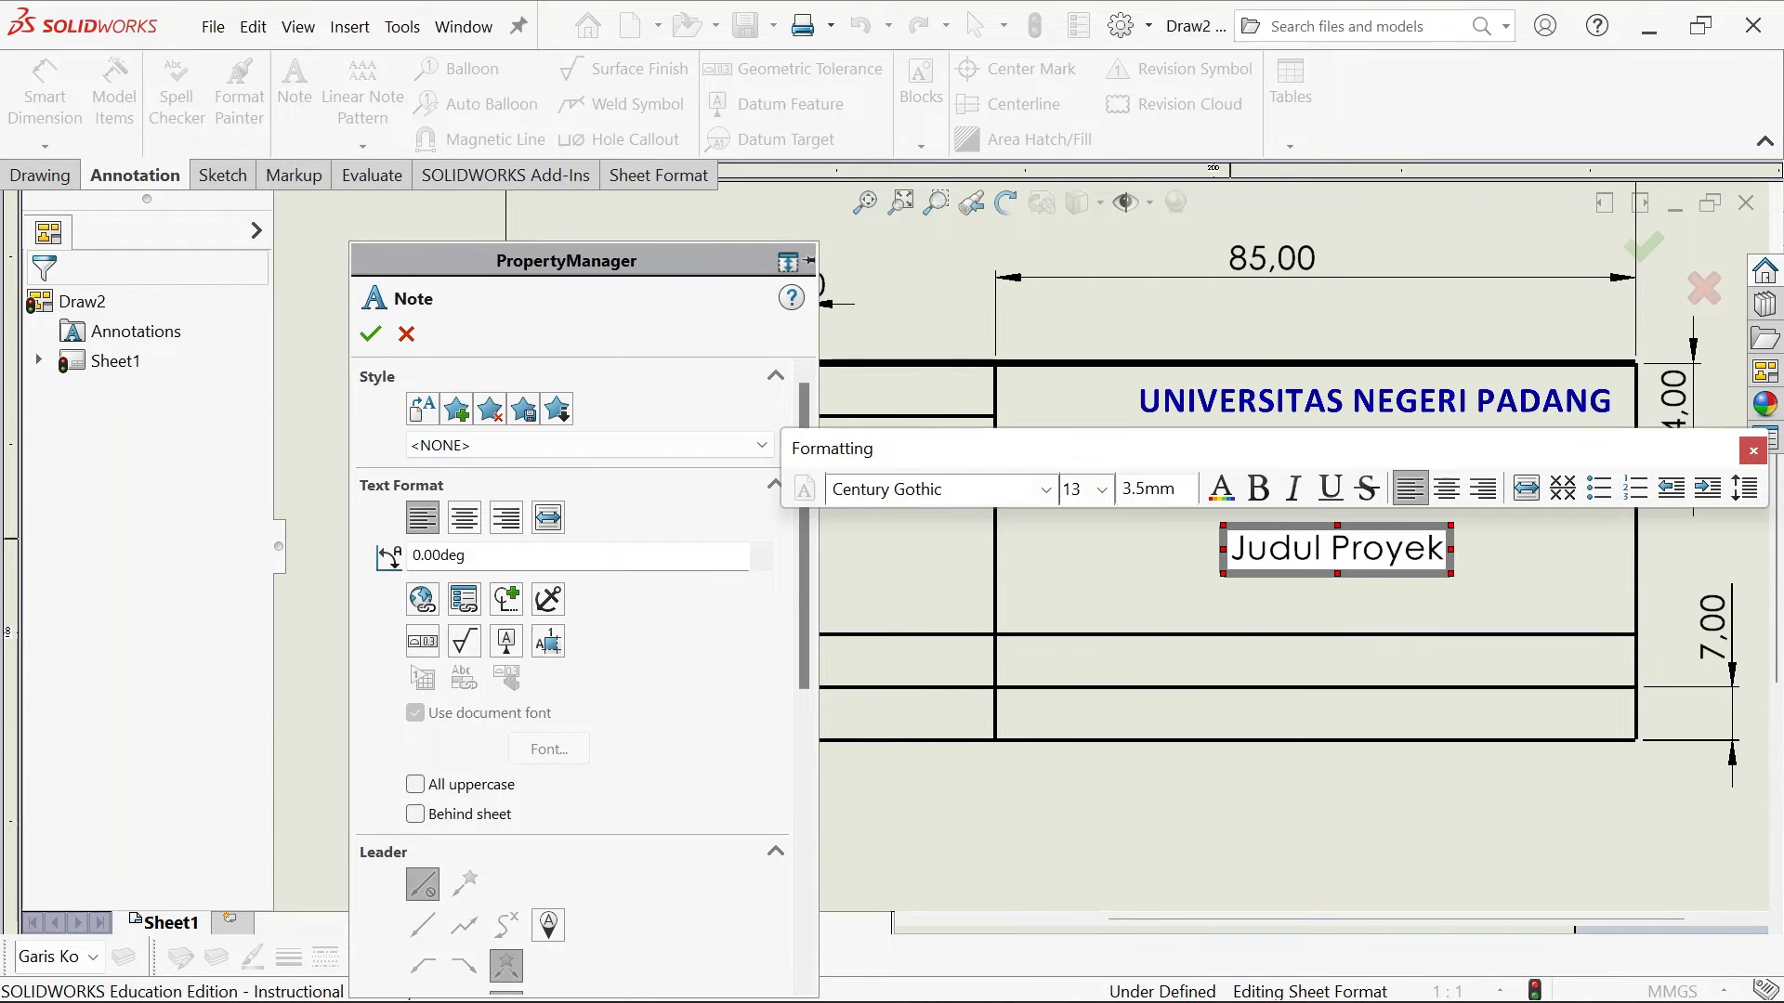
{"action": "type", "text": "/Tugas"}
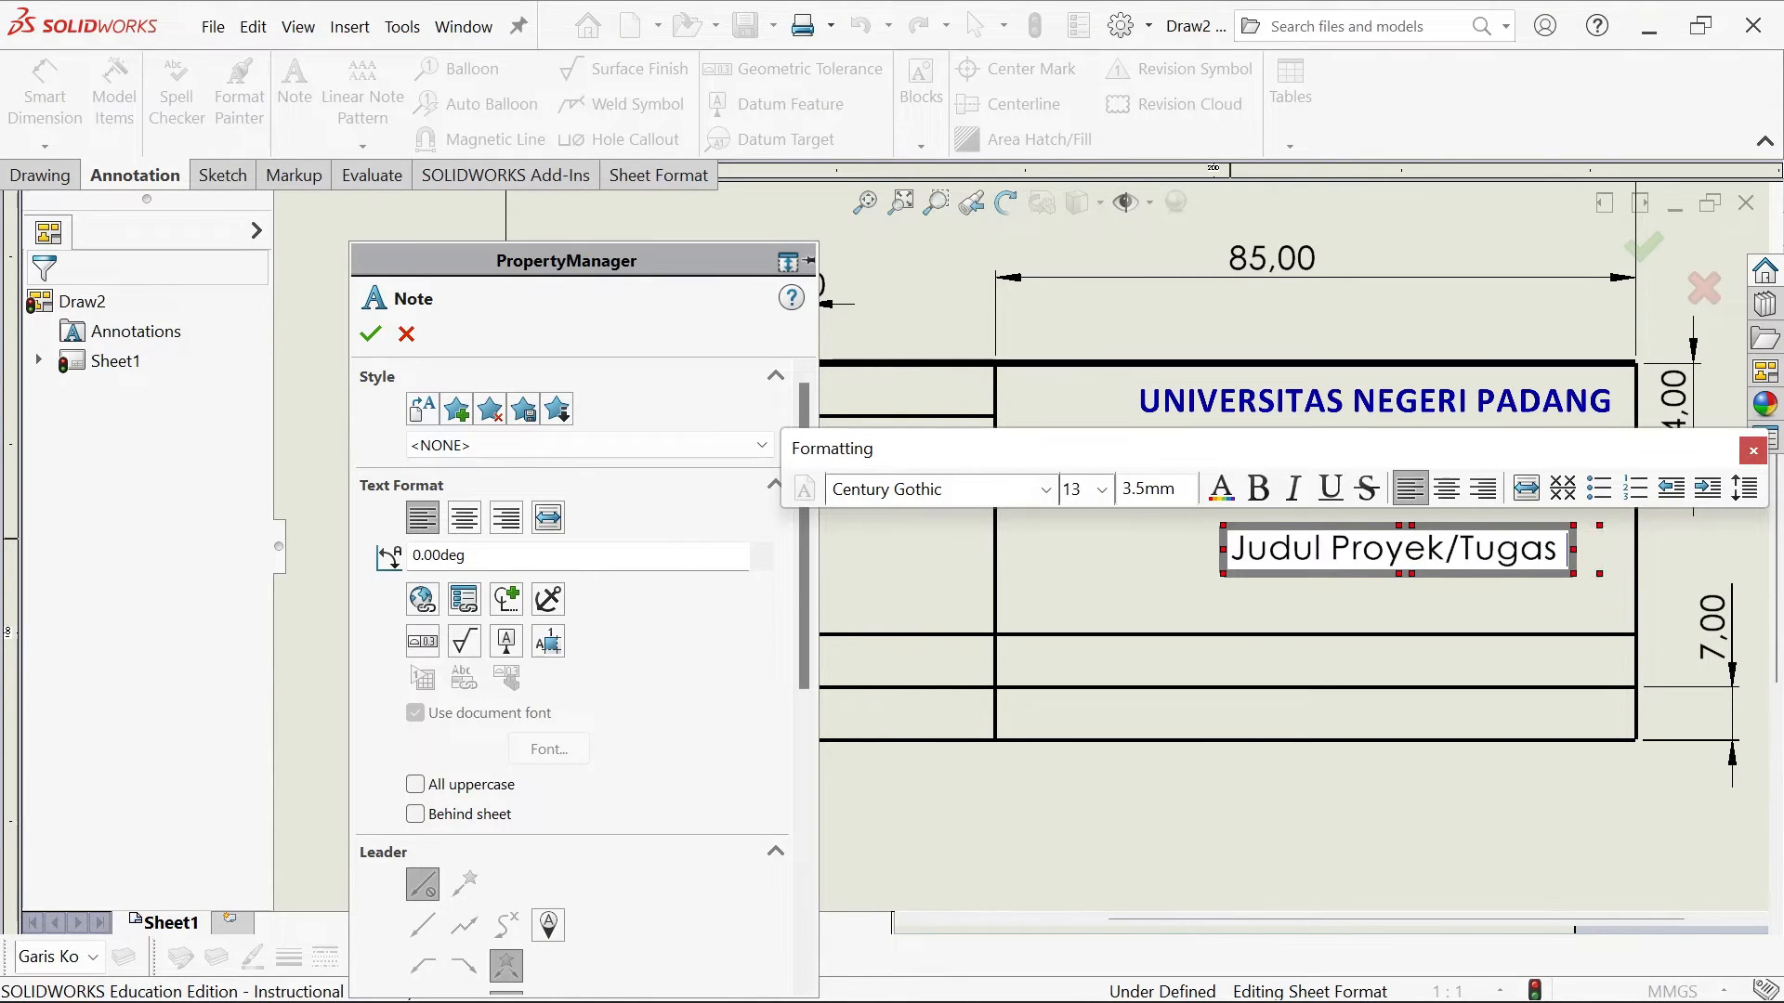
{"action": "type", "text": " Akhir"}
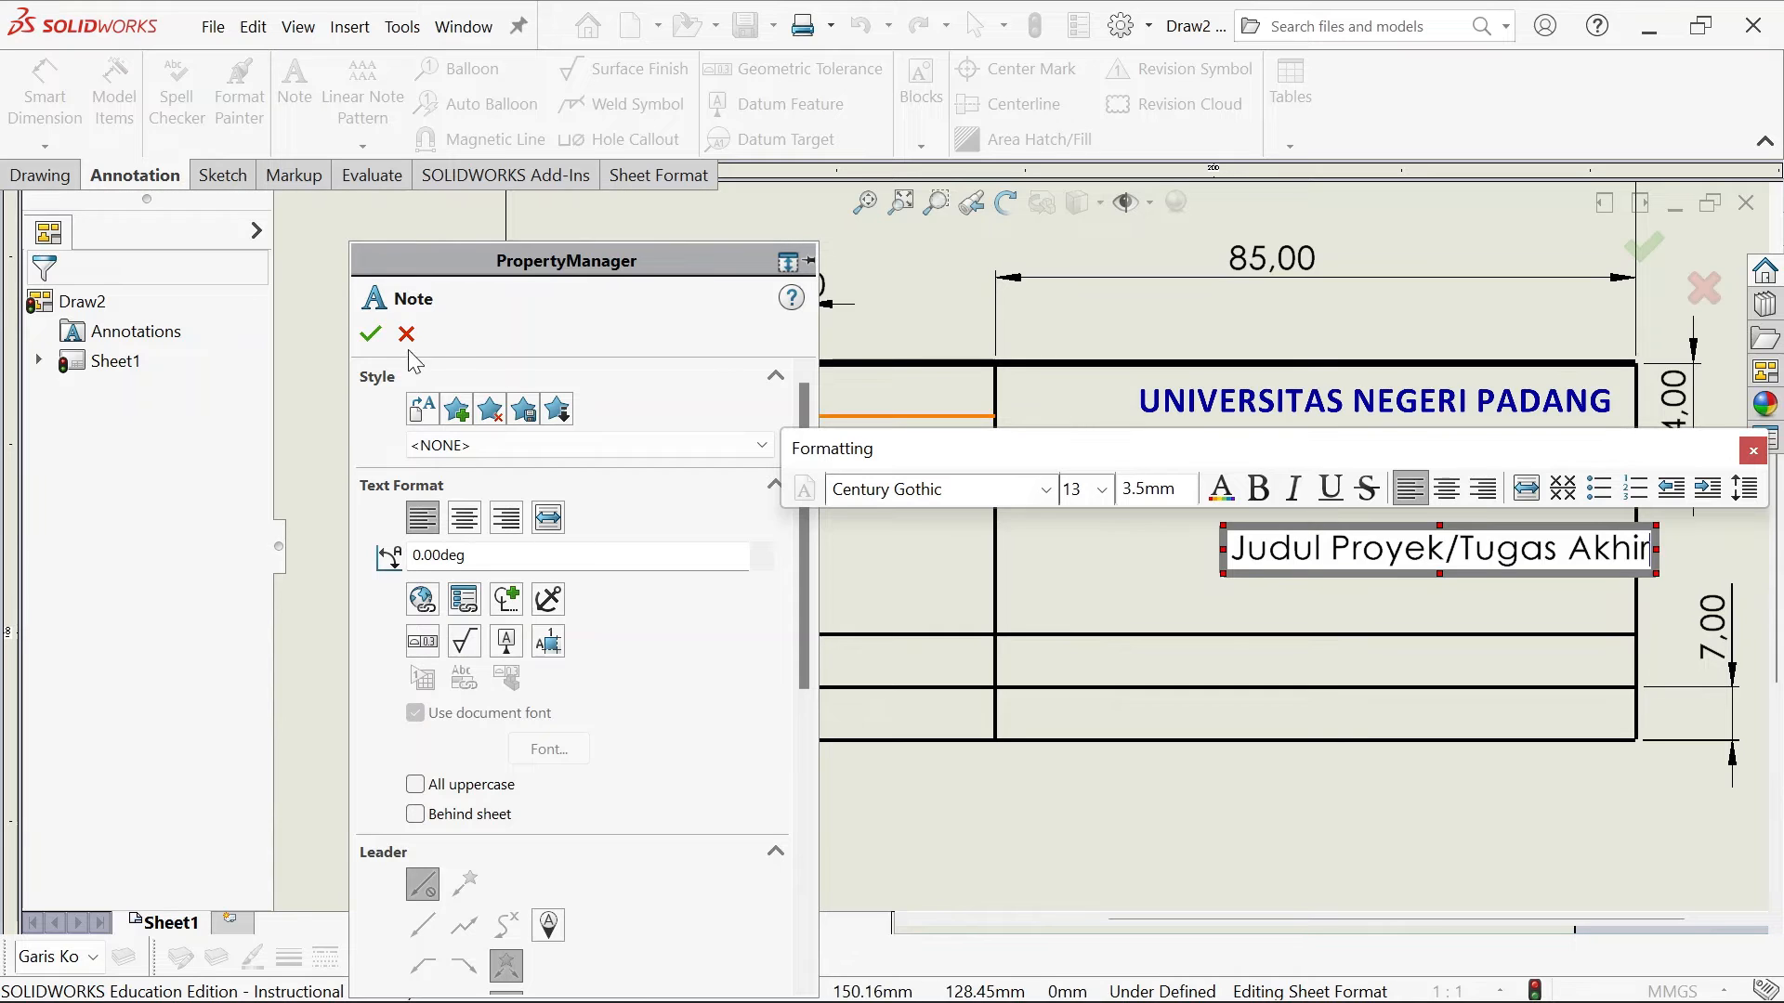
{"action": "left_click", "coordinate": [406, 334]}
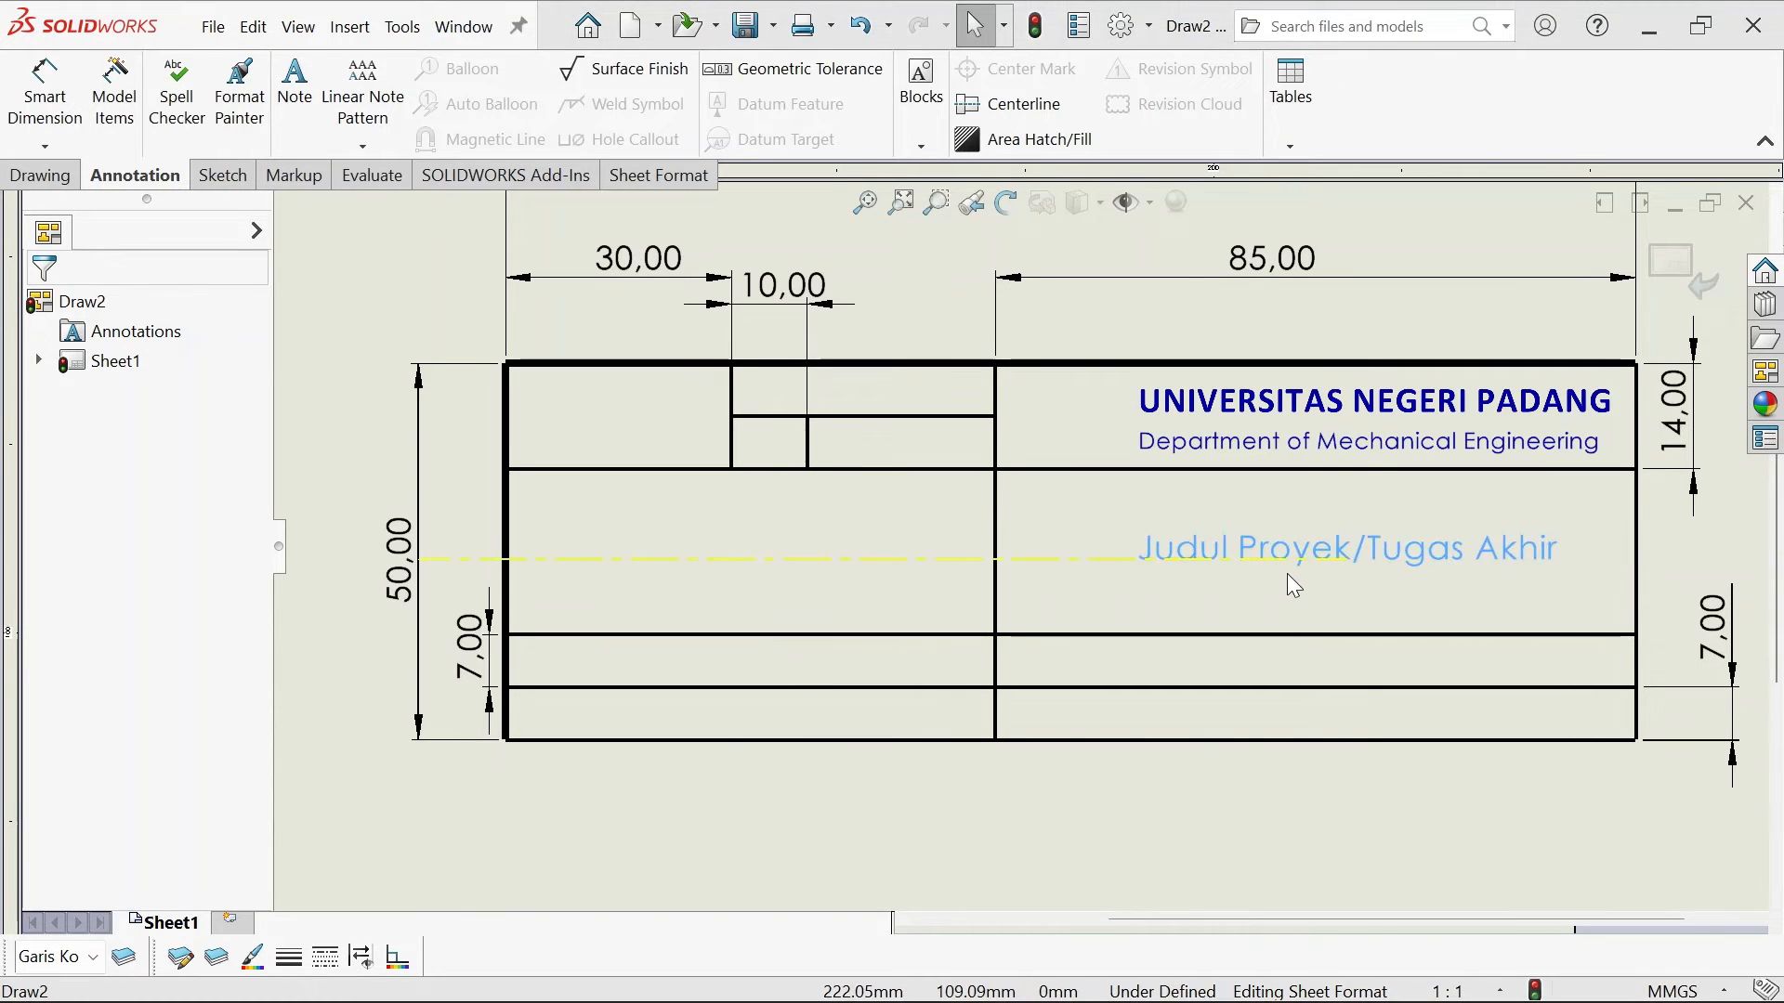
{"action": "left_click_drag", "start_coordinate": [1287, 575], "coordinate": [1274, 565]}
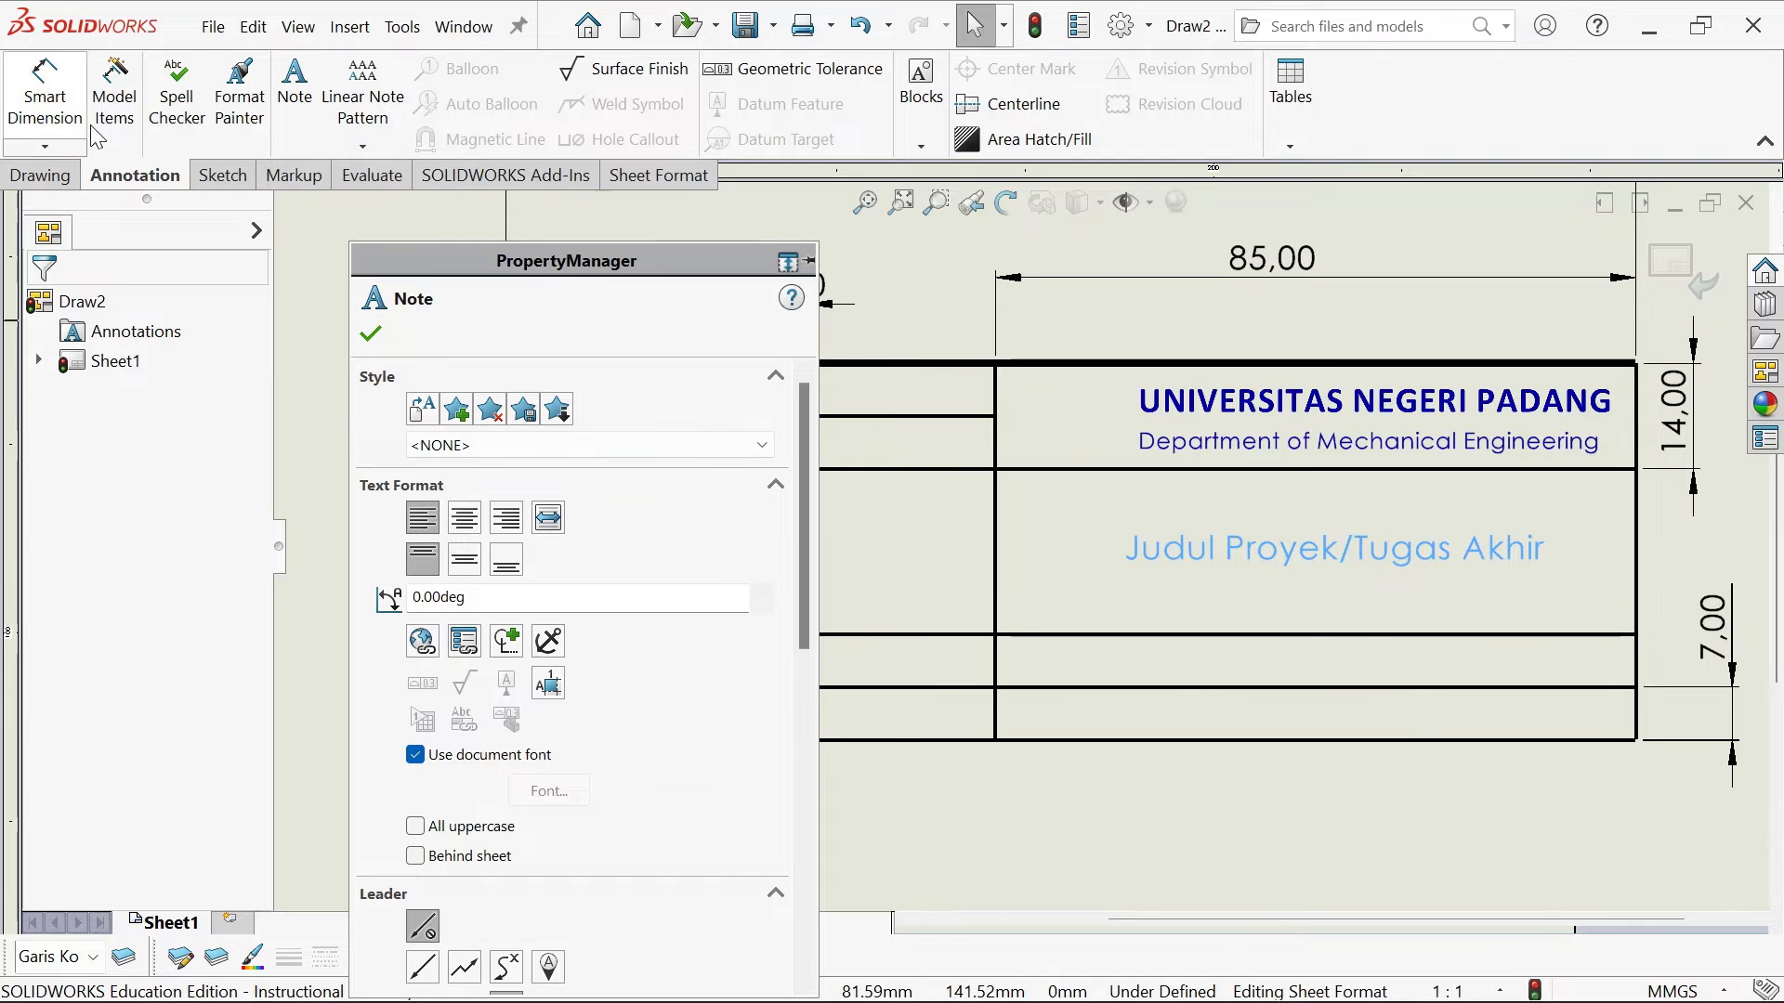
Insert a note reading "Student" at the left end of the narrow row directly below the "Judul Proyek/Tugas Akhir" cell
{"action": "left_click", "coordinate": [295, 93]}
{"action": "left_click", "coordinate": [1014, 662]}
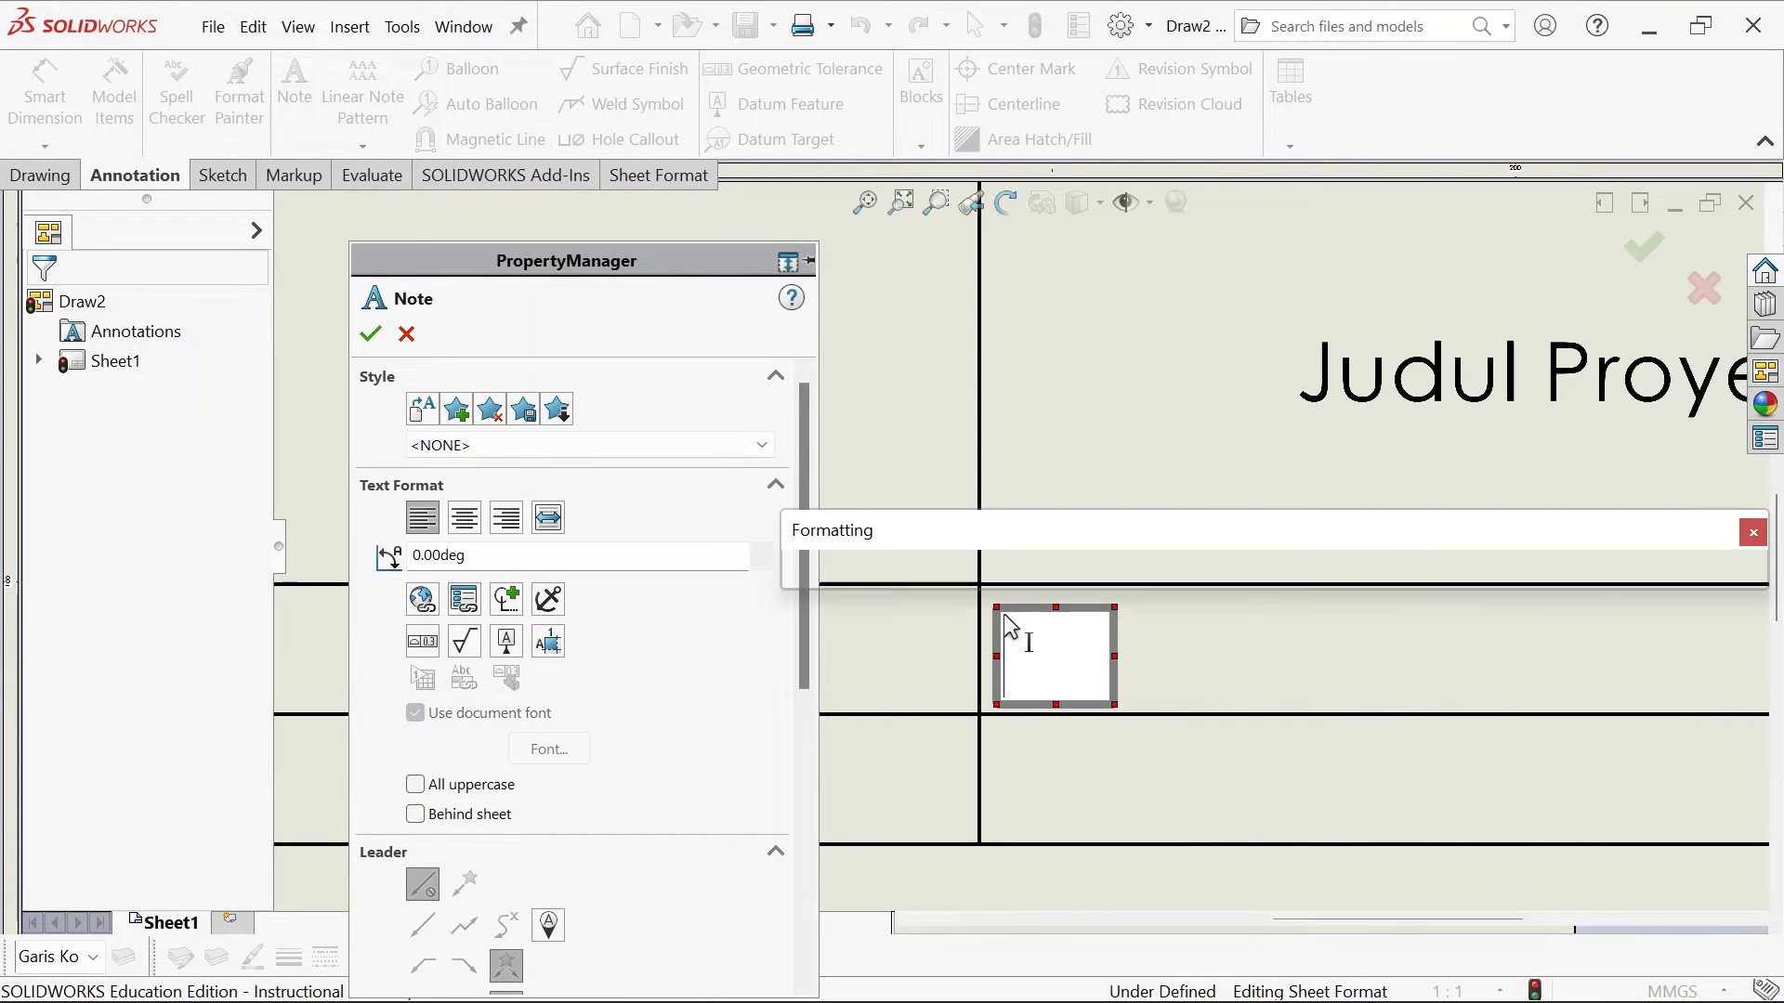
{"action": "type", "text": "Stud"}
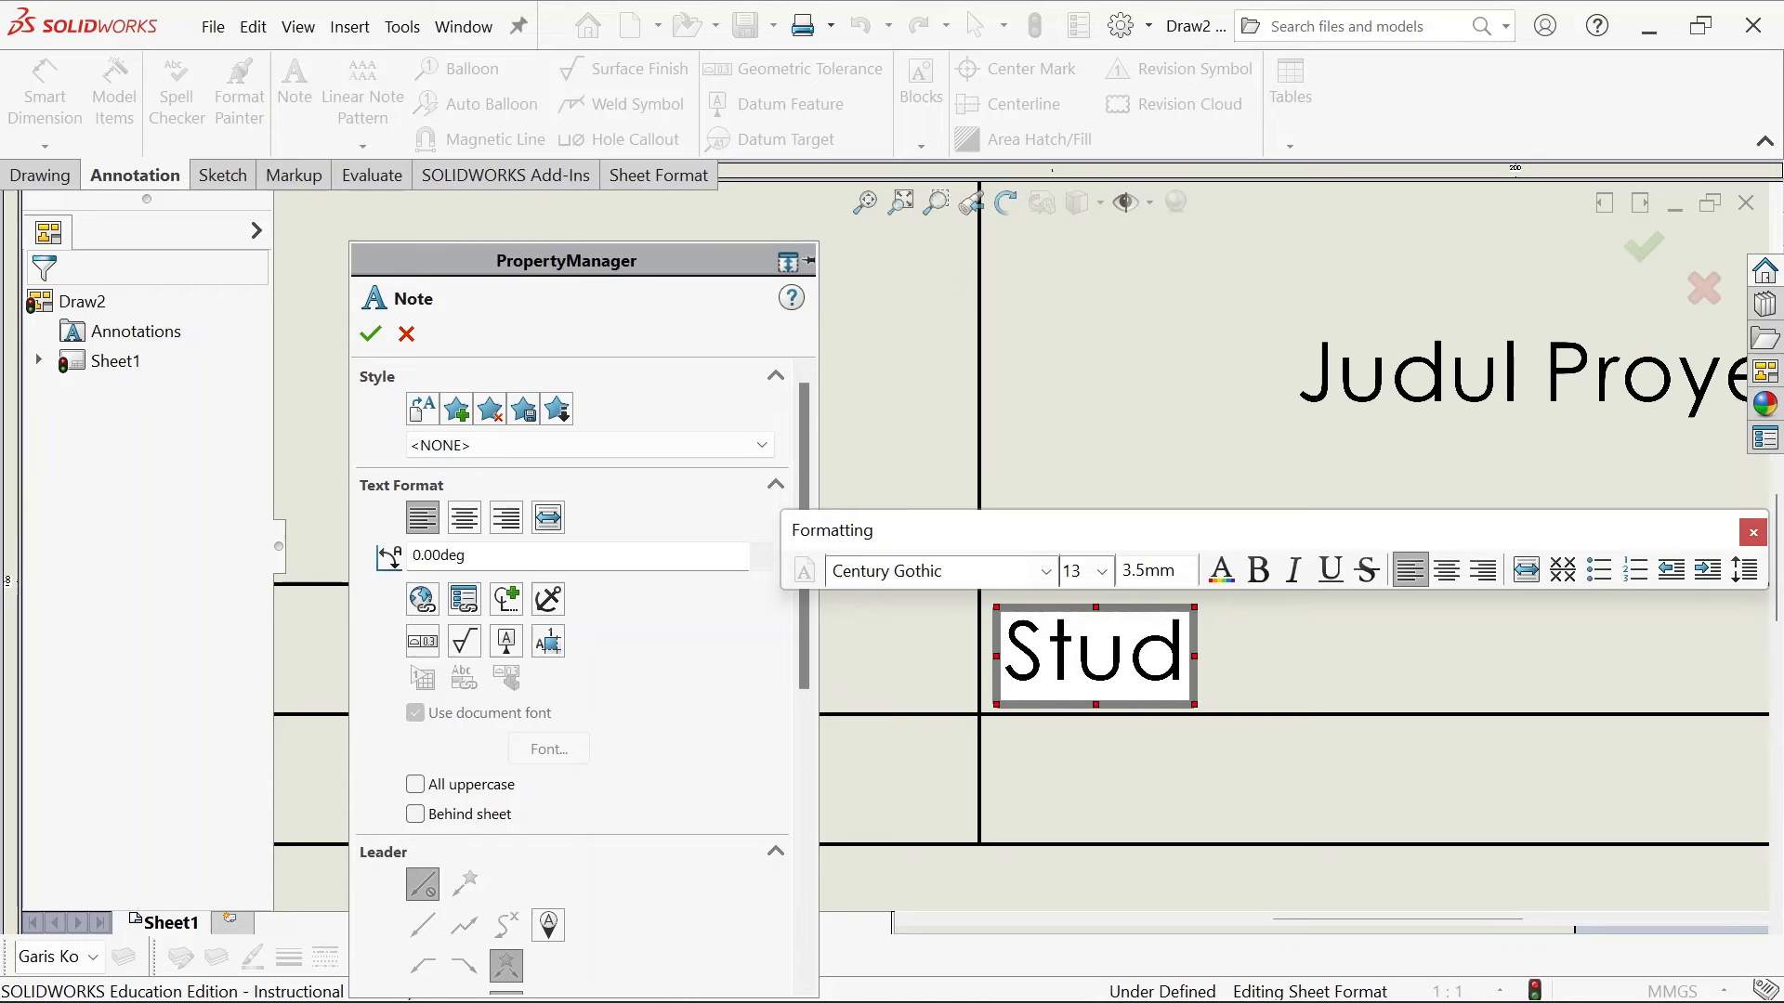
{"action": "type", "text": "ent"}
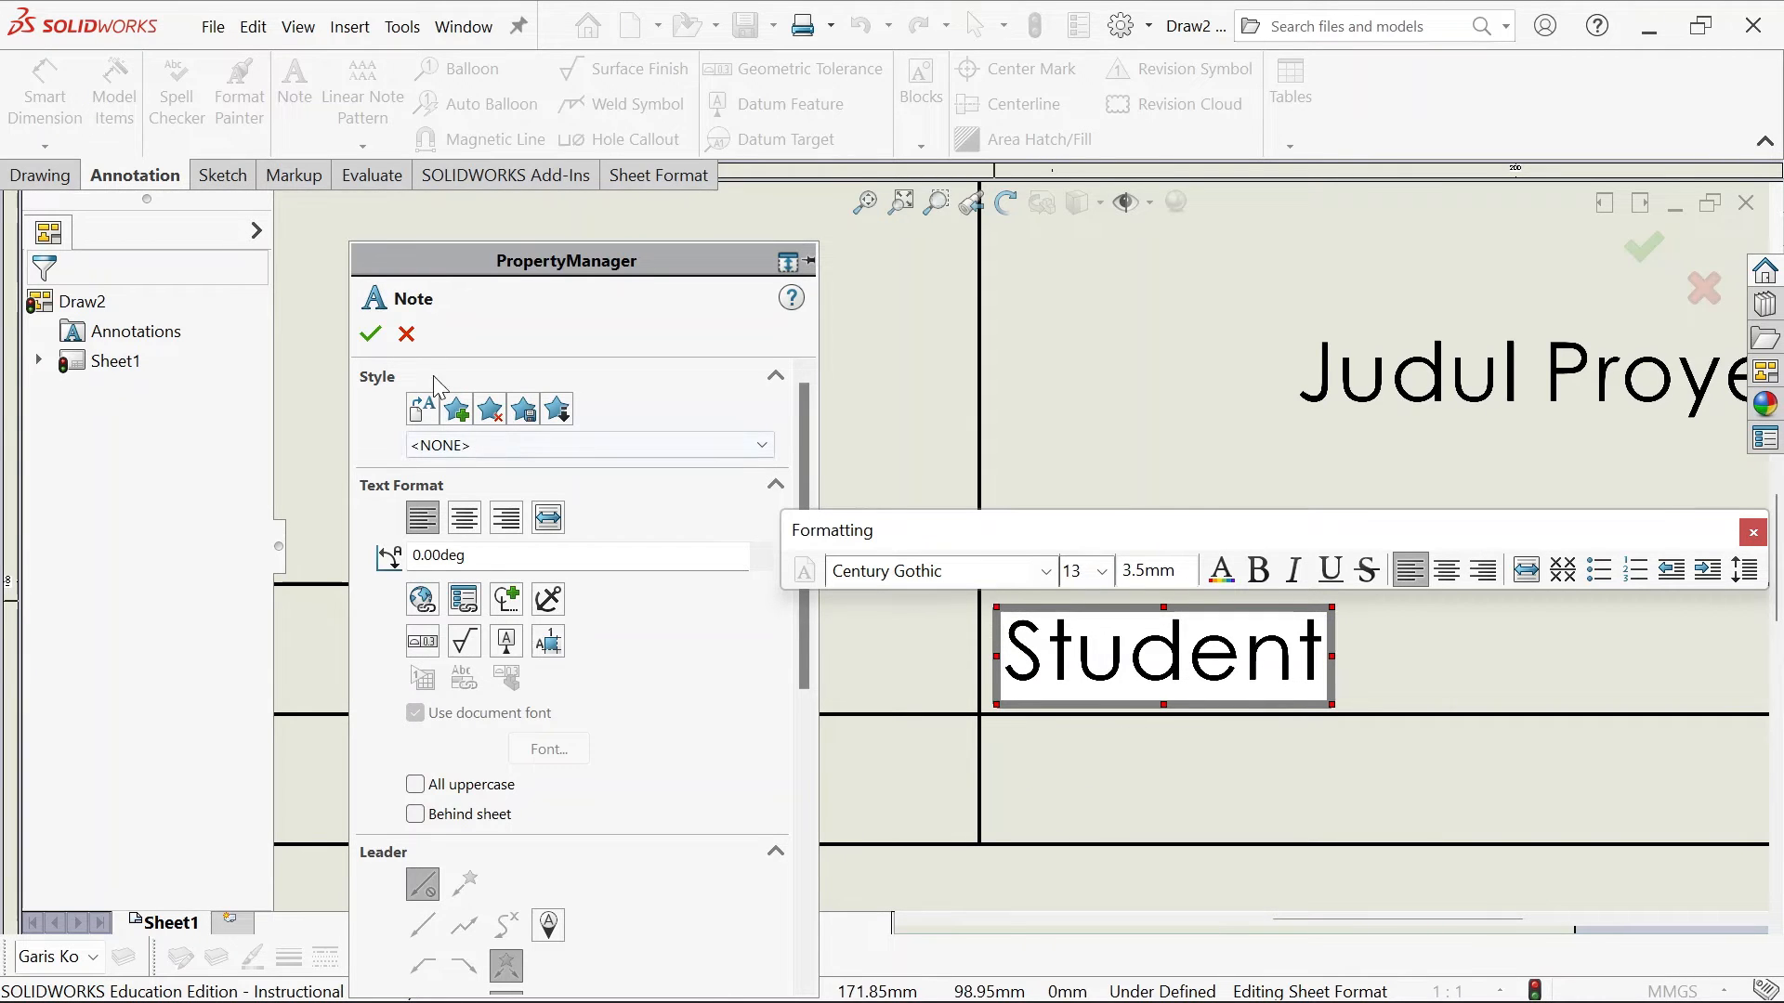
Add a note reading "Supervaisor" in the cell below the Student label and align it under that label
{"action": "left_click", "coordinate": [371, 335]}
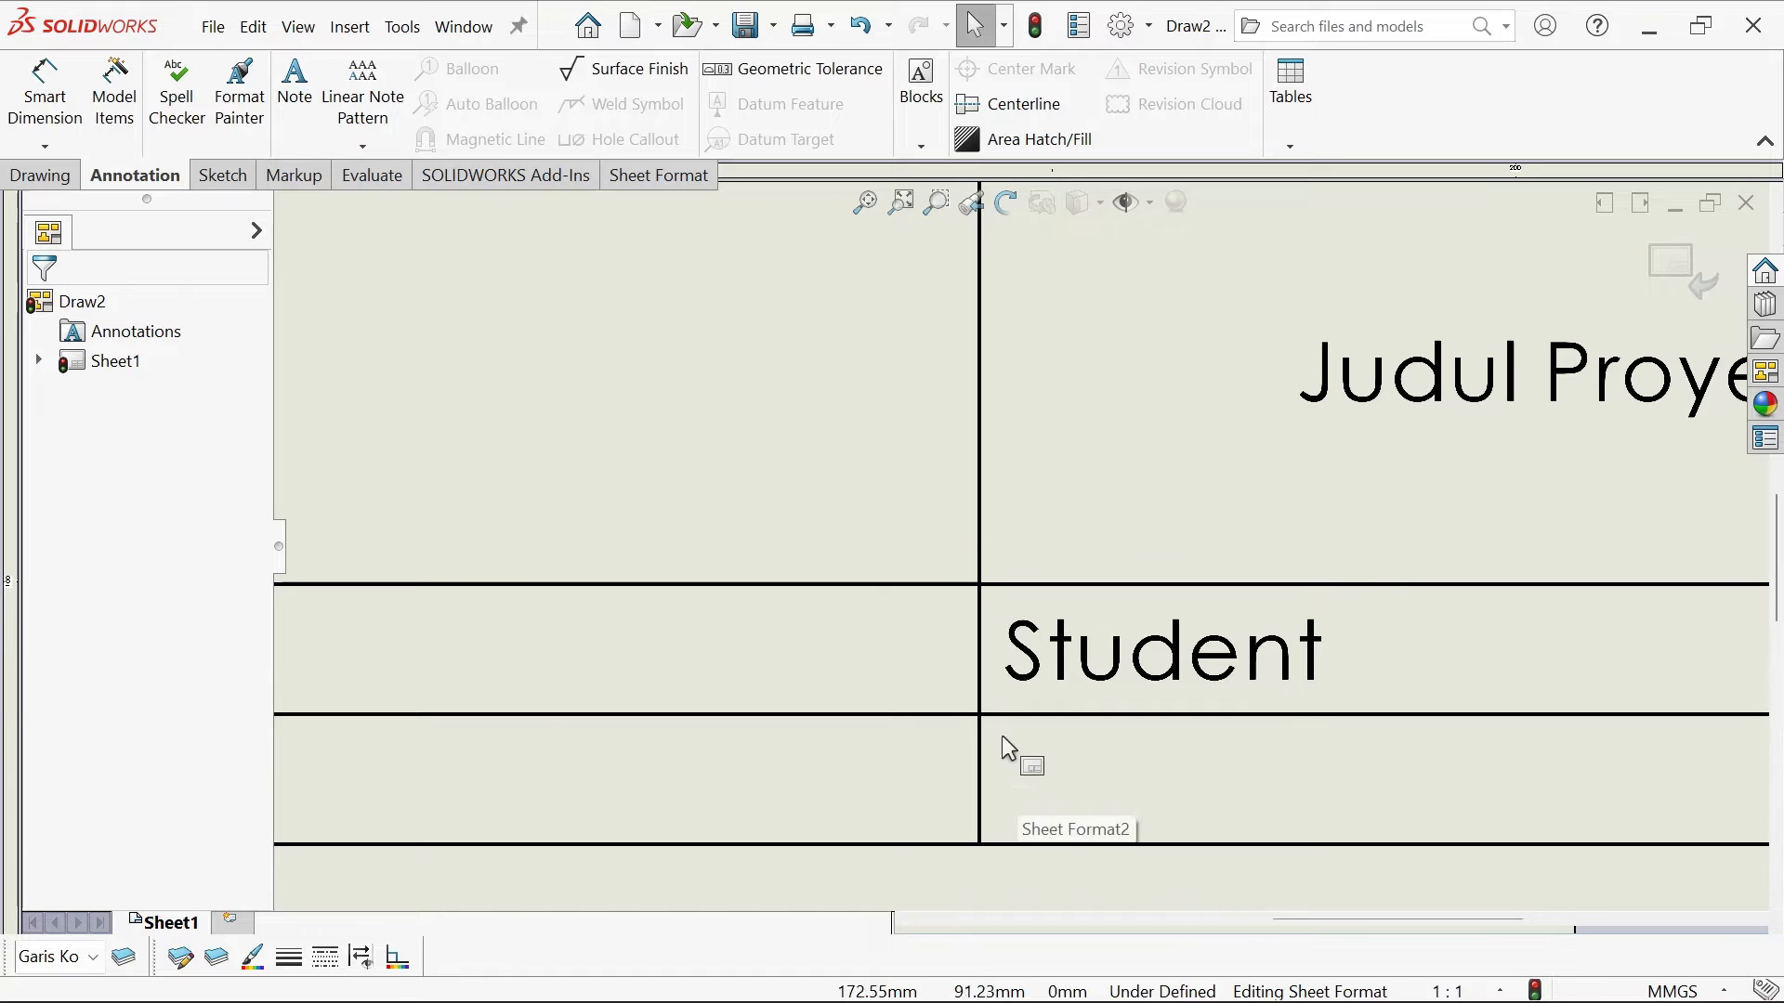
{"action": "left_click", "coordinate": [295, 88]}
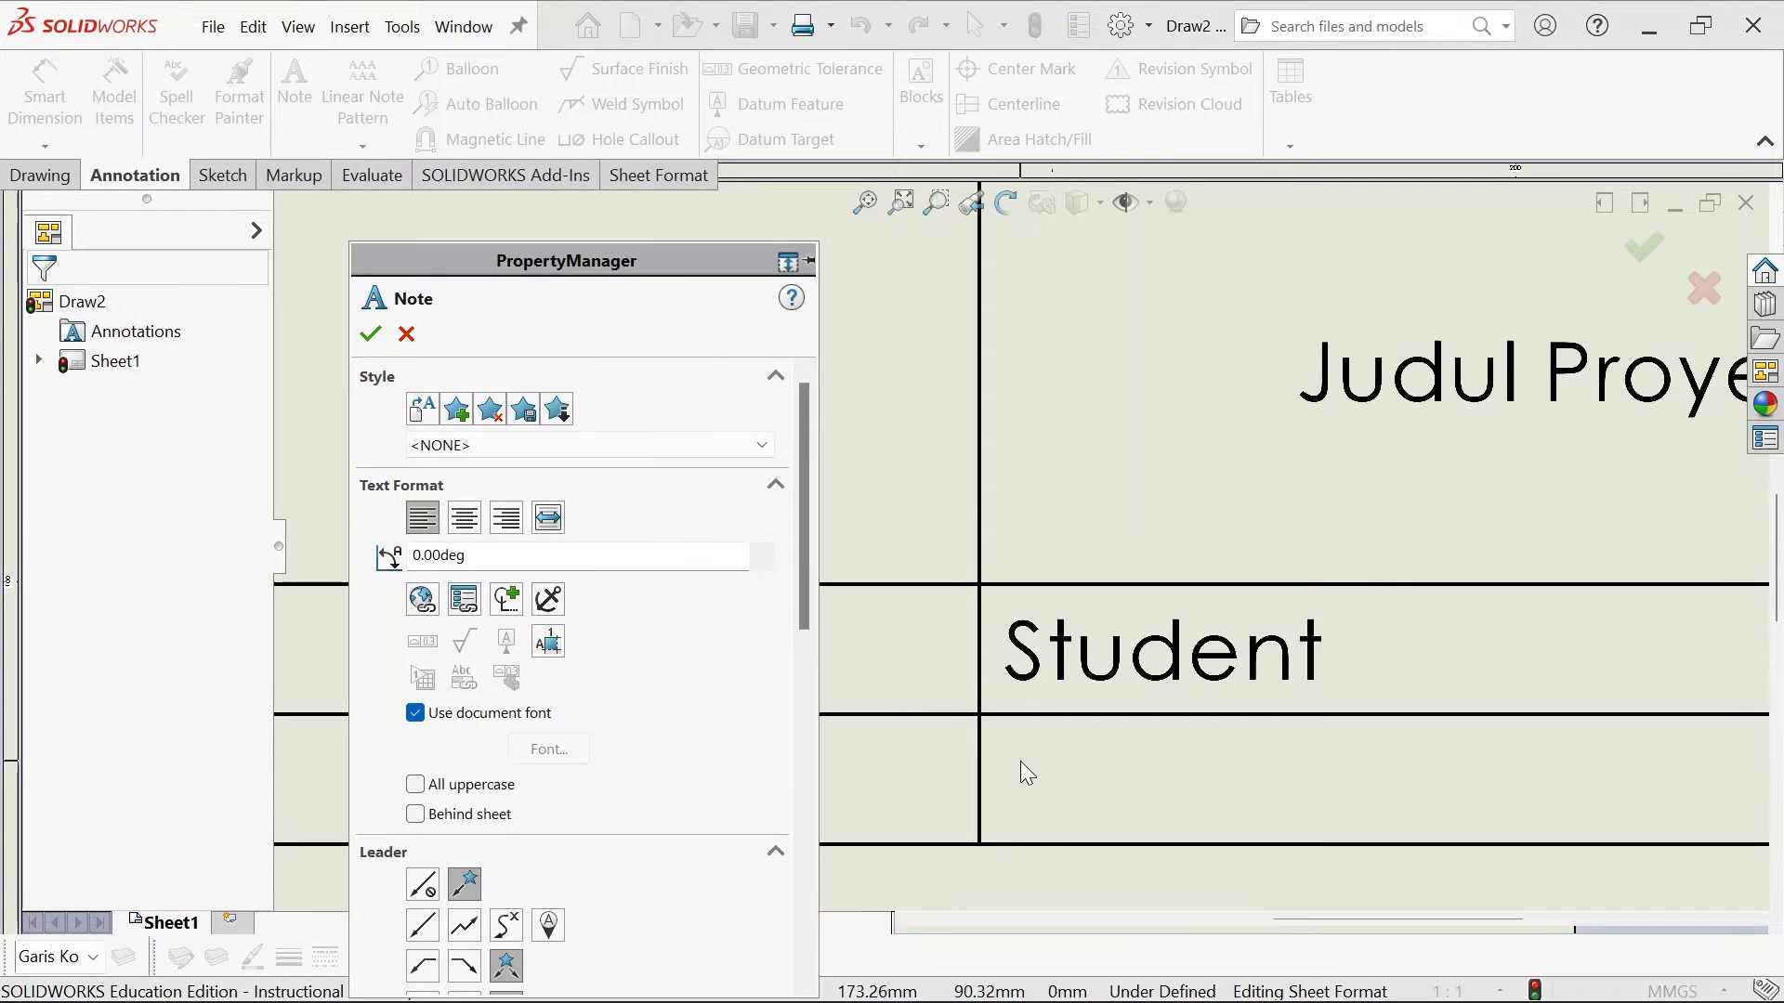
{"action": "left_click", "coordinate": [1021, 757]}
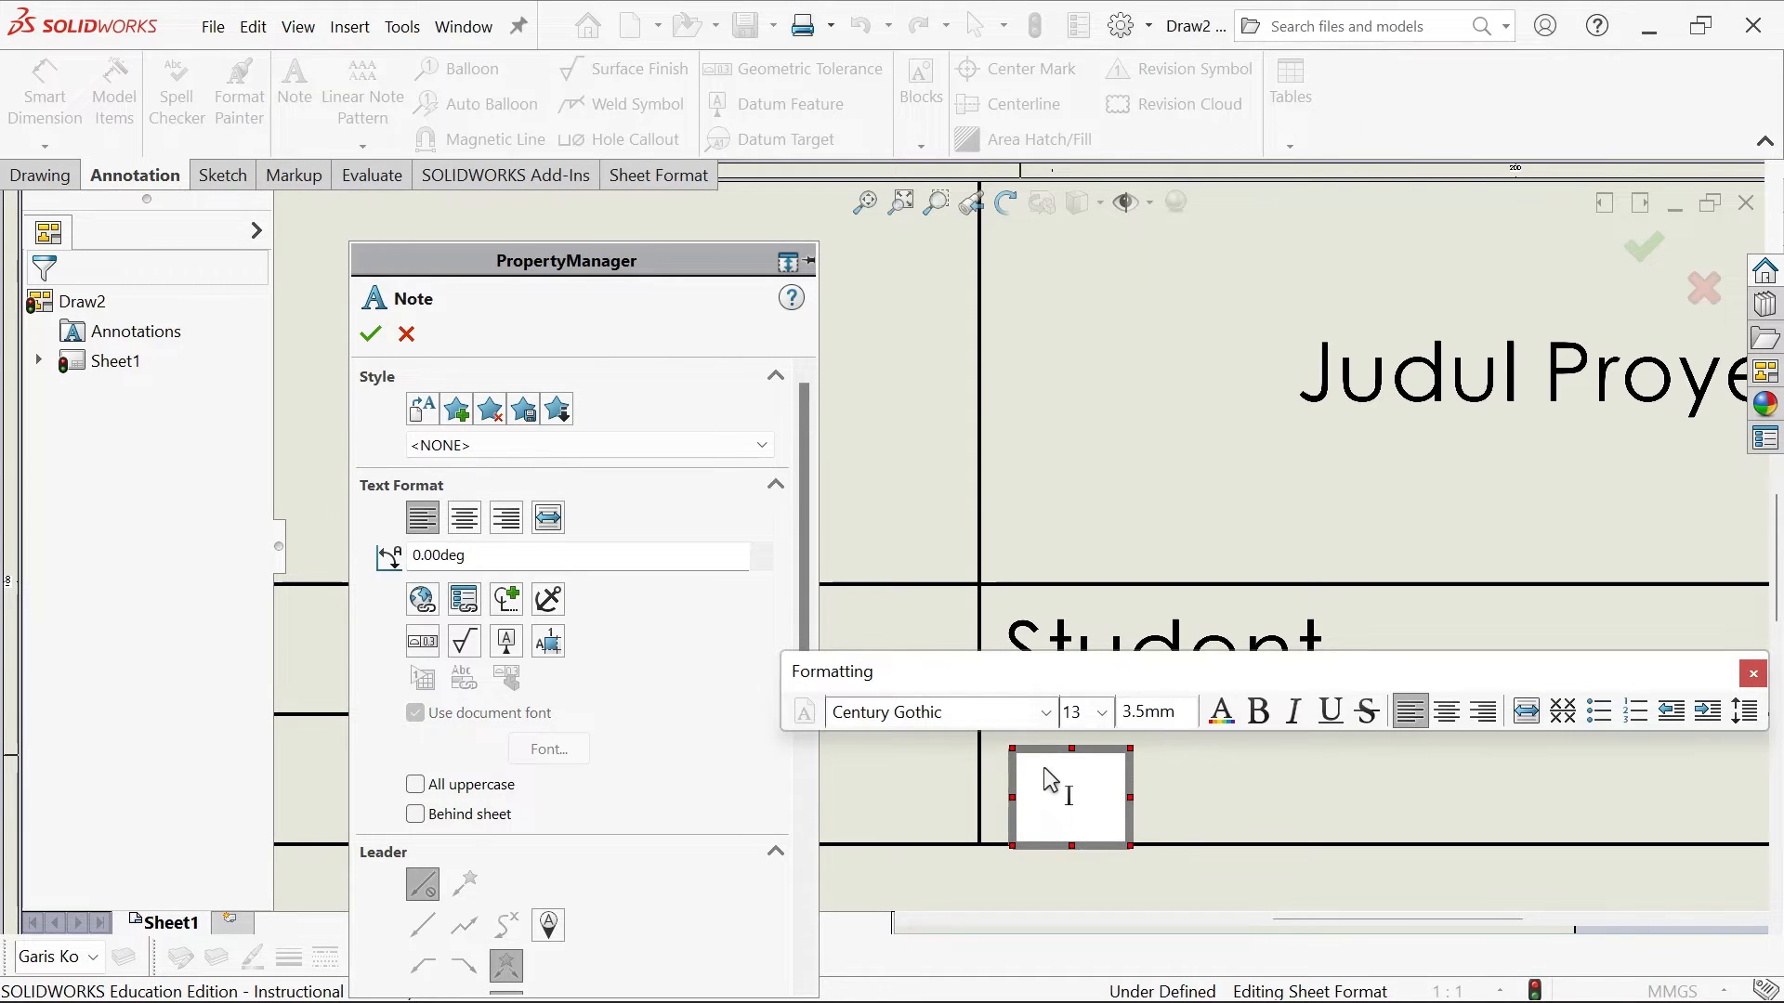
{"action": "type", "text": "Super"}
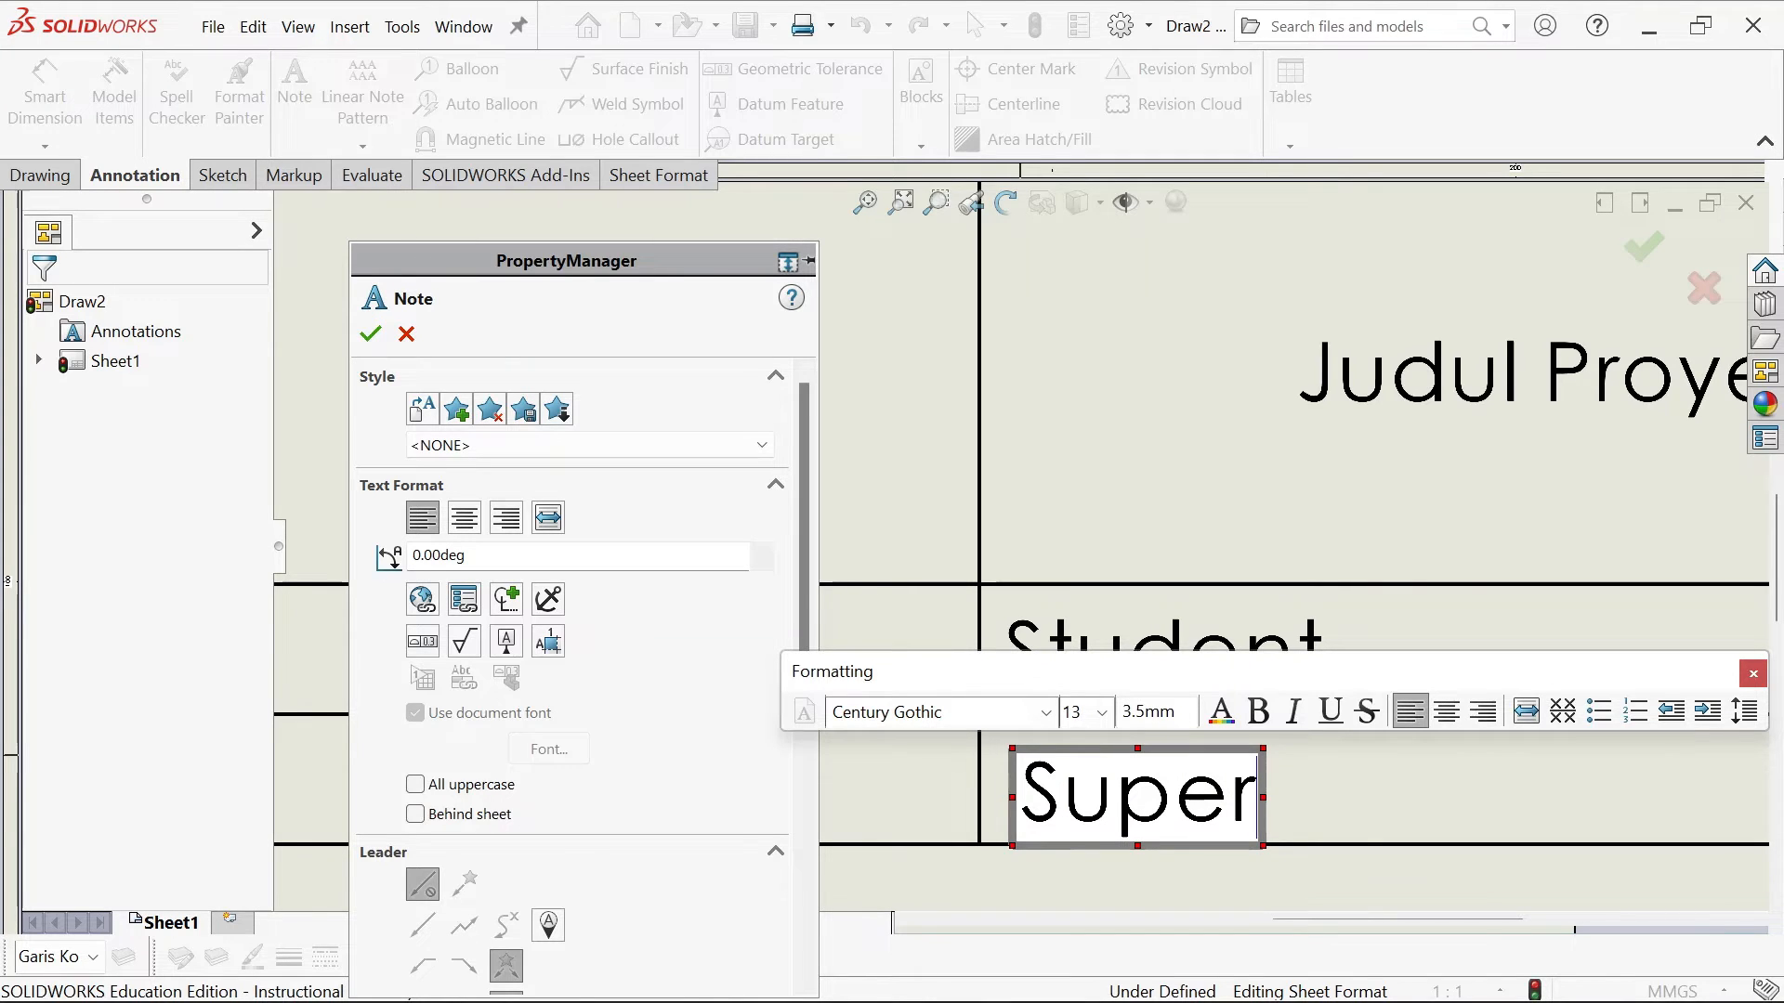
{"action": "type", "text": "vaisor"}
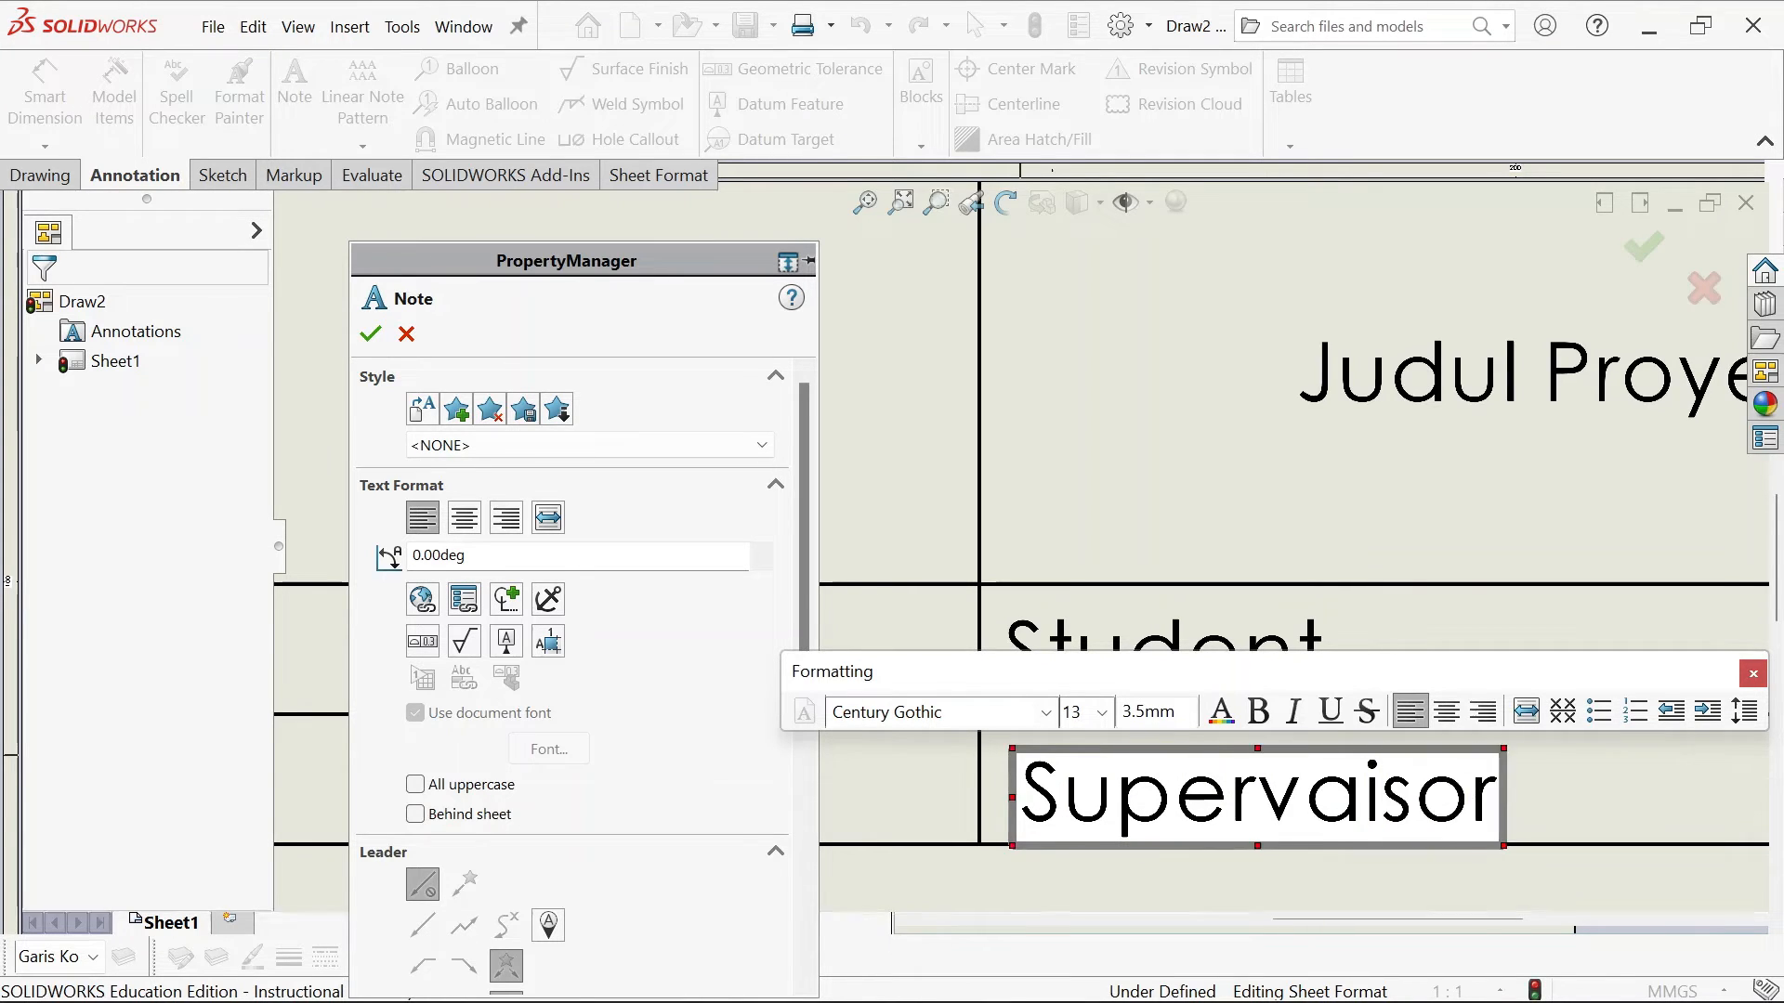
{"action": "left_click", "coordinate": [372, 335]}
{"action": "mouse_move", "coordinate": [1183, 798]}
{"action": "left_mouse_down"}
{"action": "mouse_move", "coordinate": [1152, 775]}
{"action": "mouse_move", "coordinate": [1169, 782]}
{"action": "left_mouse_up"}
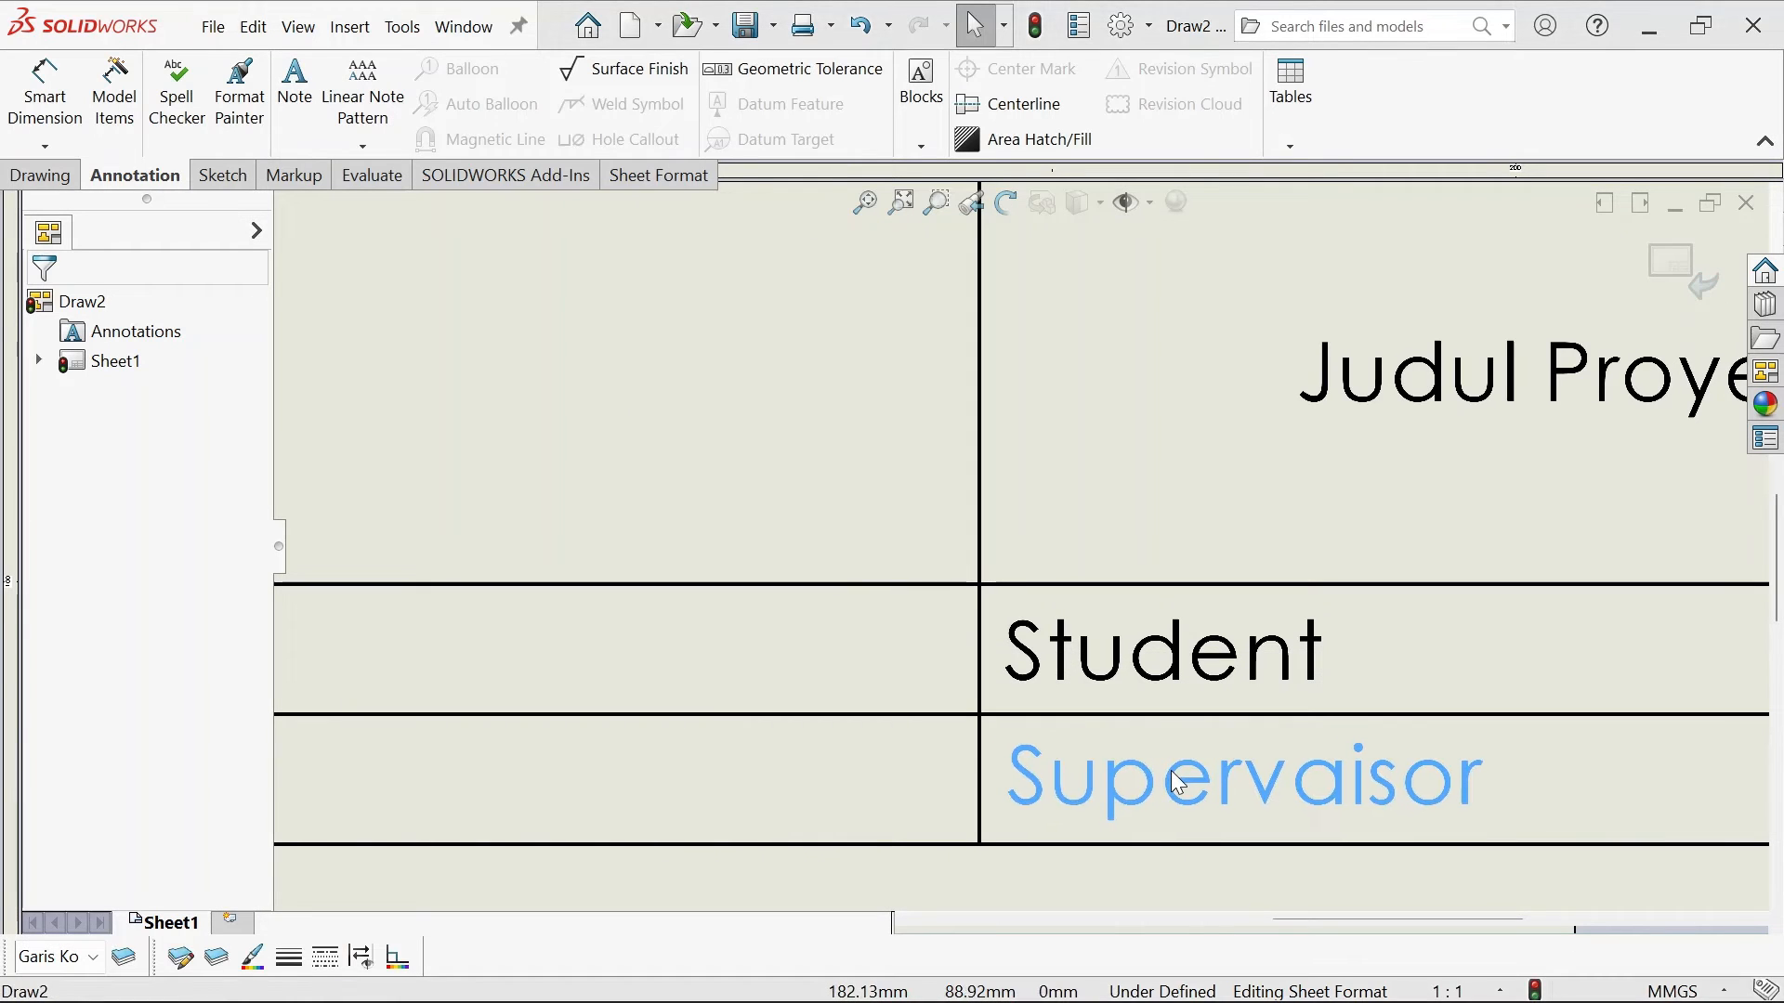
Sketch a vertical line about 14 mm long through the Student and Supervaisor rows, just past the label texts
{"action": "left_click", "coordinate": [224, 177]}
{"action": "left_click", "coordinate": [112, 74]}
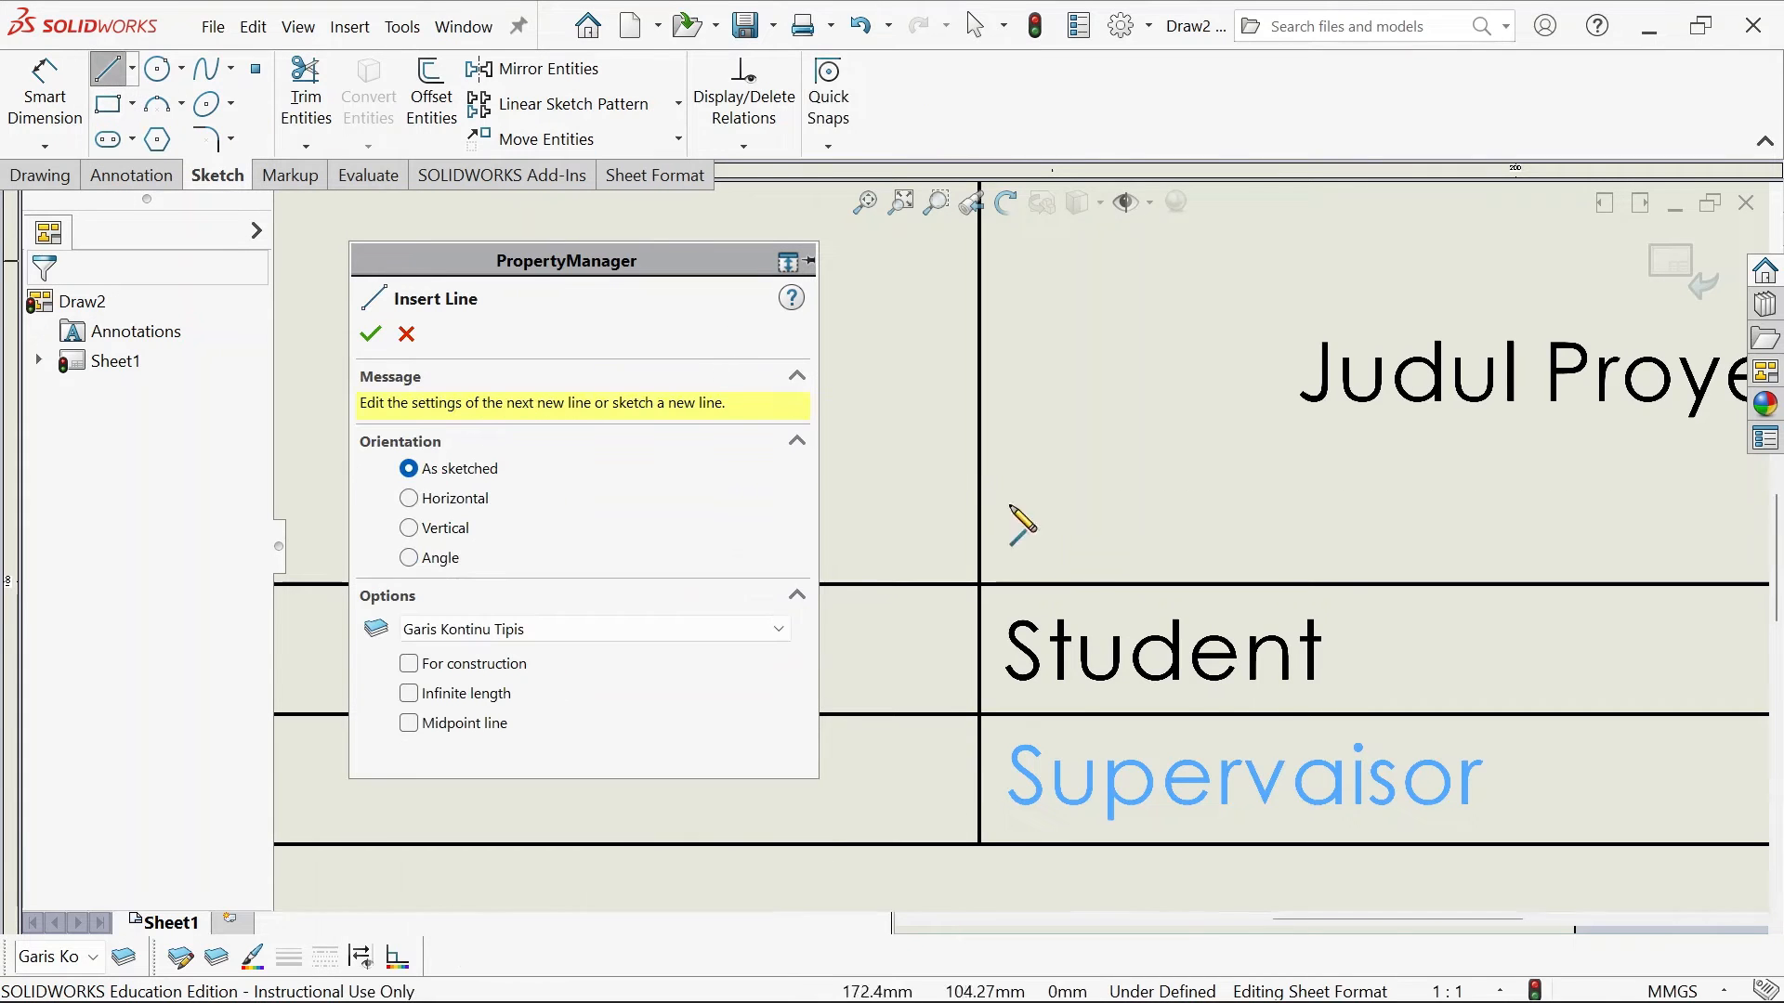
{"action": "scroll", "coordinate": [1282, 660], "scroll_direction": "up", "scroll_amount": 3}
{"action": "scroll", "coordinate": [1300, 641], "scroll_direction": "down", "scroll_amount": 2}
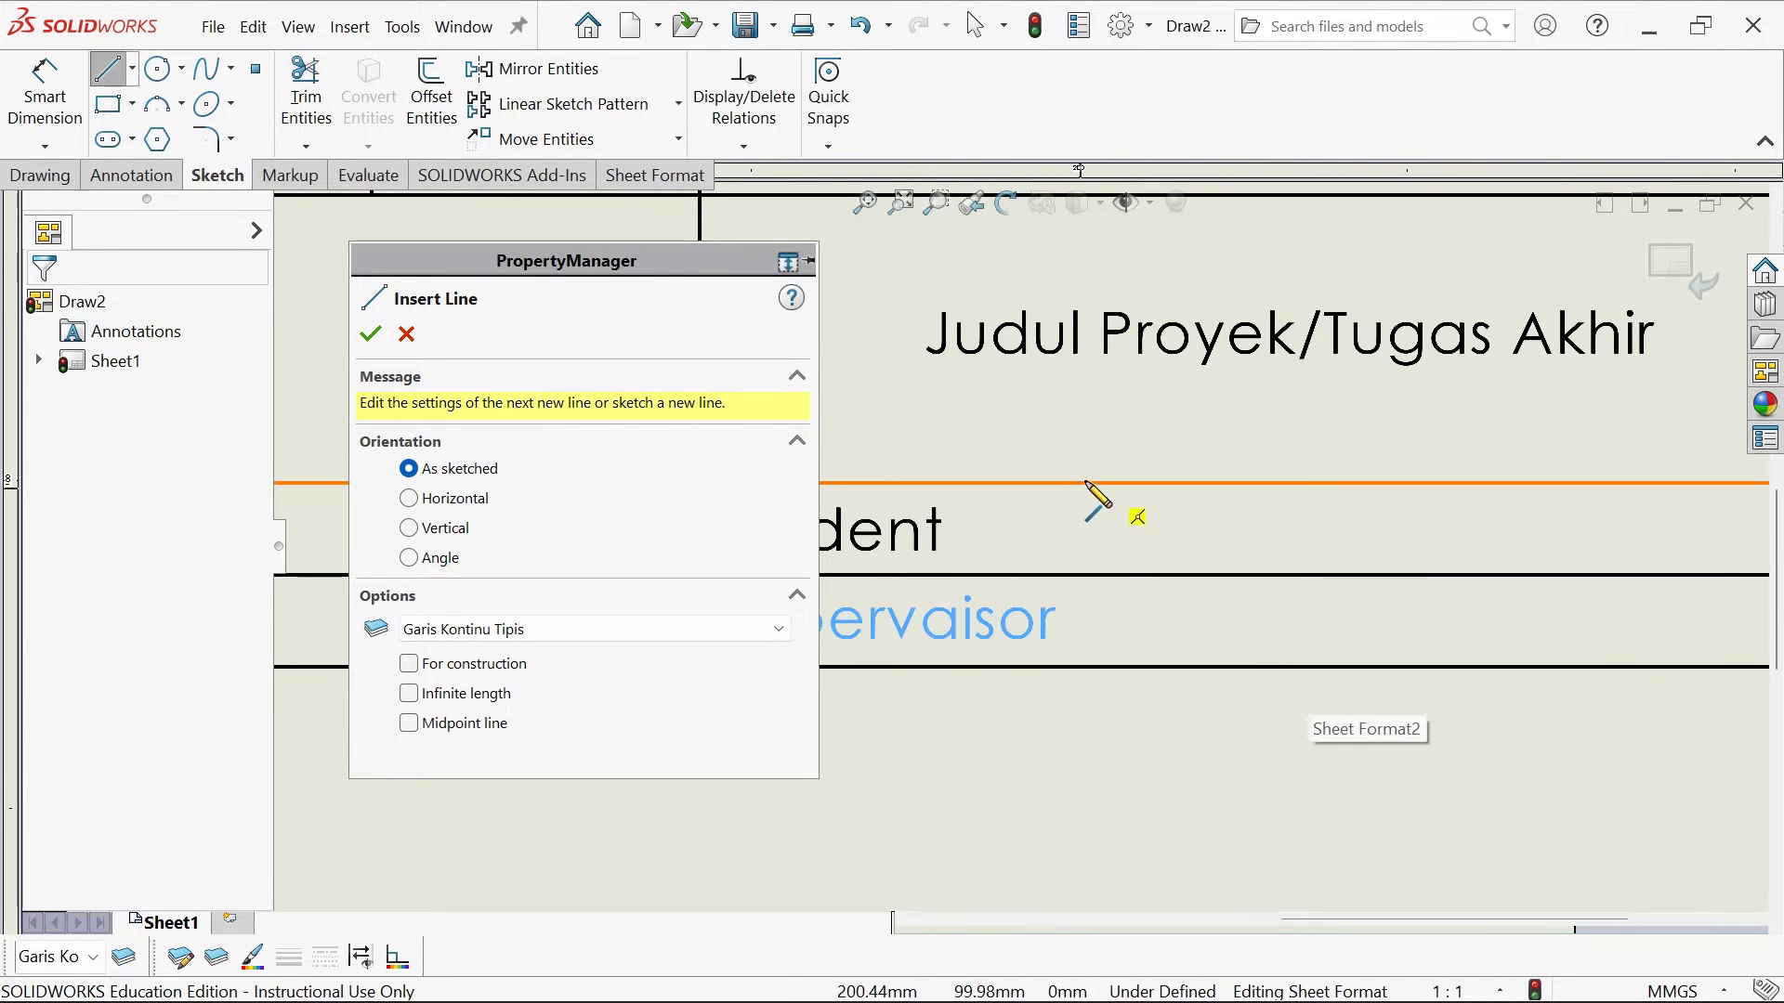
{"action": "left_click", "coordinate": [1089, 483]}
{"action": "left_click", "coordinate": [1089, 667]}
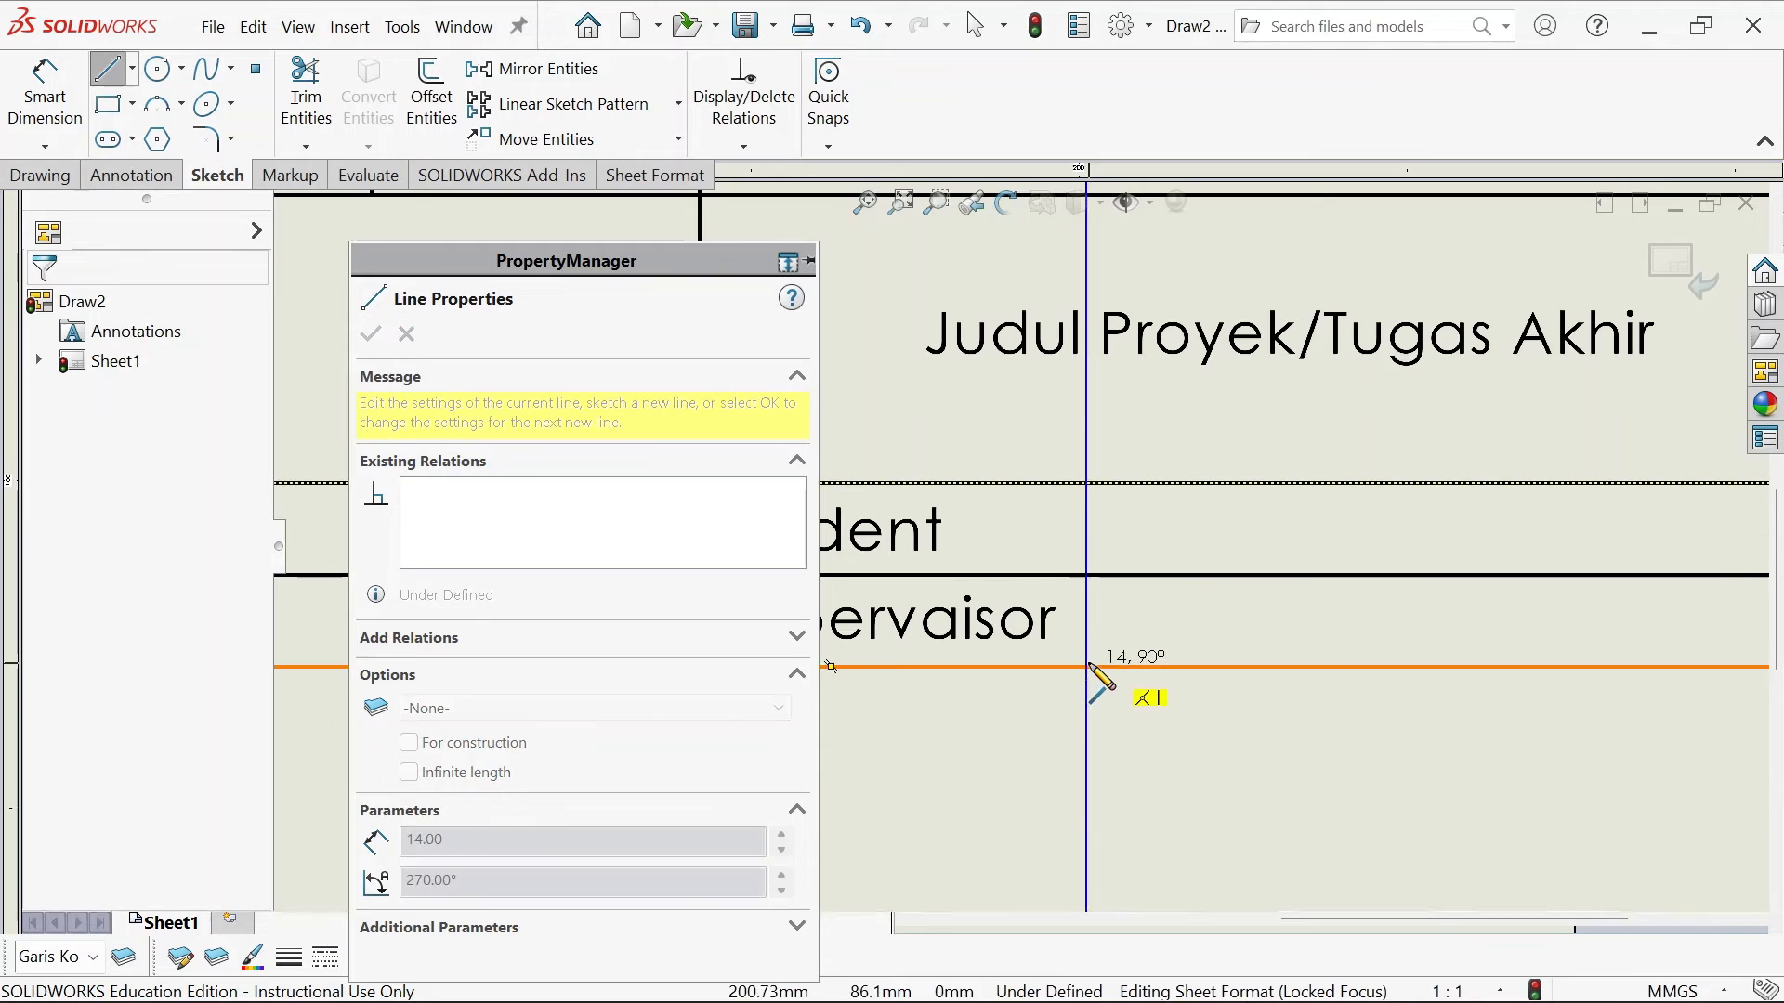
{"action": "left_click", "coordinate": [1087, 576]}
Dimension the width of the Student and Supervaisor label column and set it to 30 mm
{"action": "left_click", "coordinate": [45, 97]}
{"action": "scroll", "coordinate": [1044, 684], "scroll_direction": "up", "scroll_amount": 3}
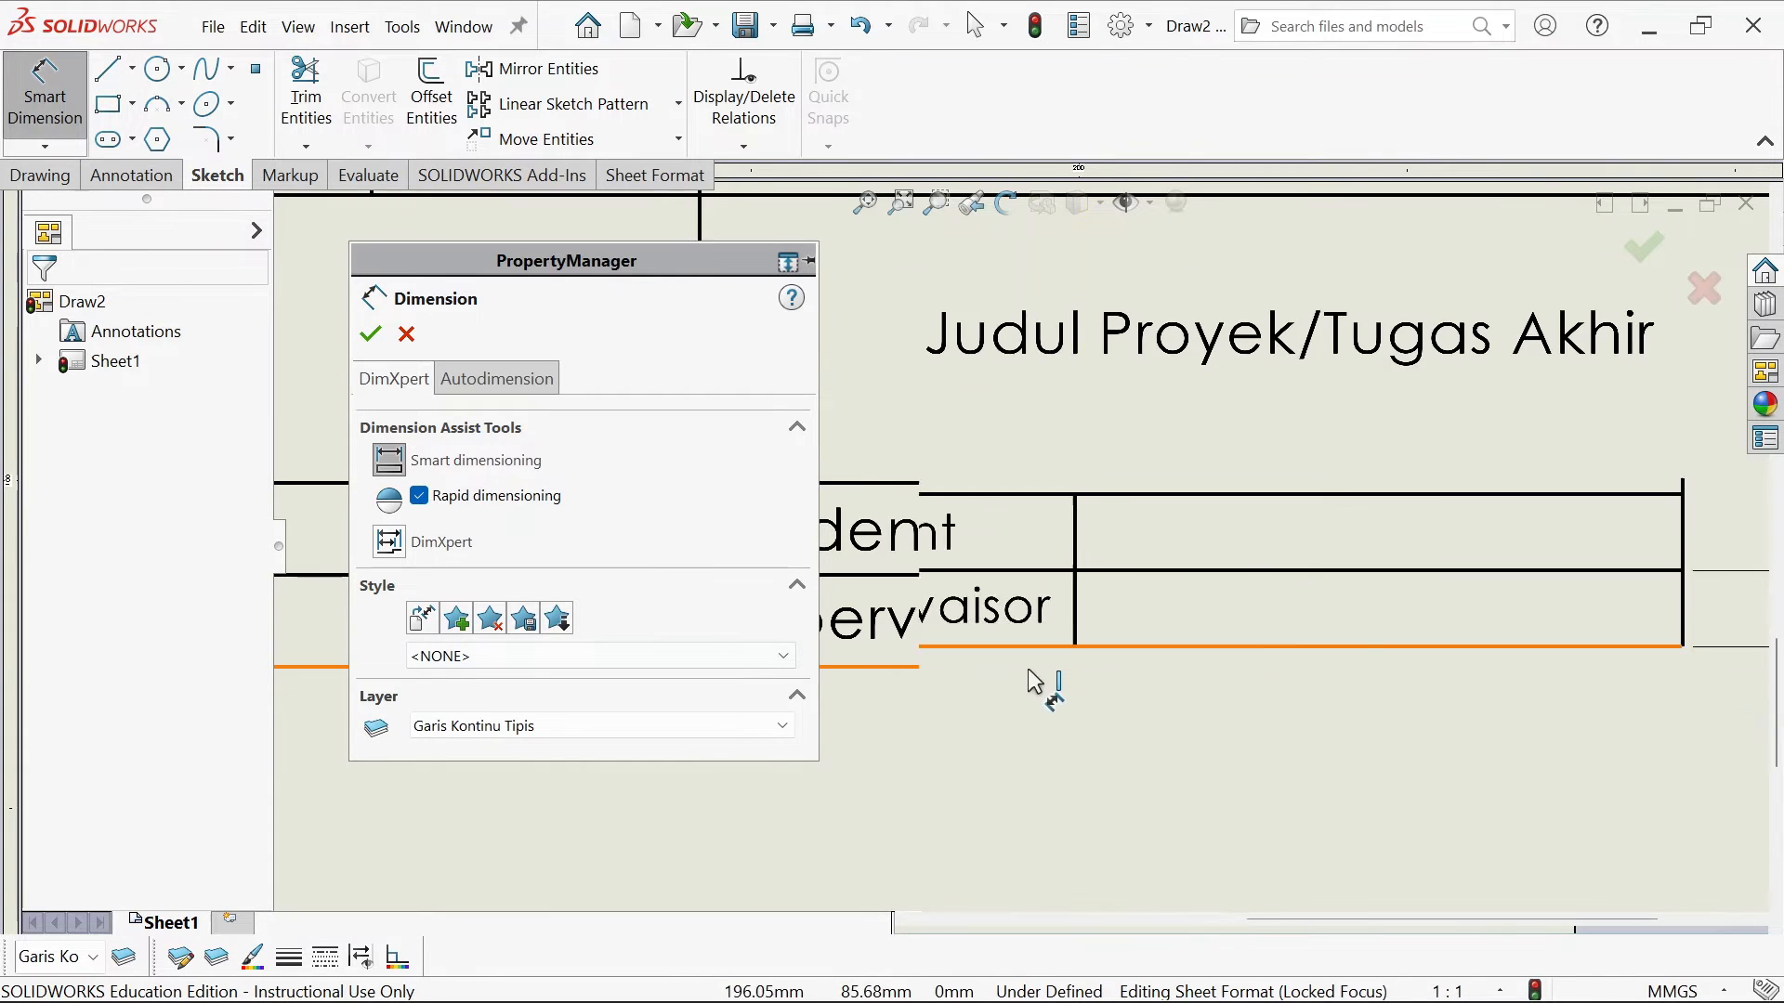
{"action": "scroll", "coordinate": [818, 573], "scroll_direction": "down", "scroll_amount": 3}
{"action": "left_click", "coordinate": [829, 577]}
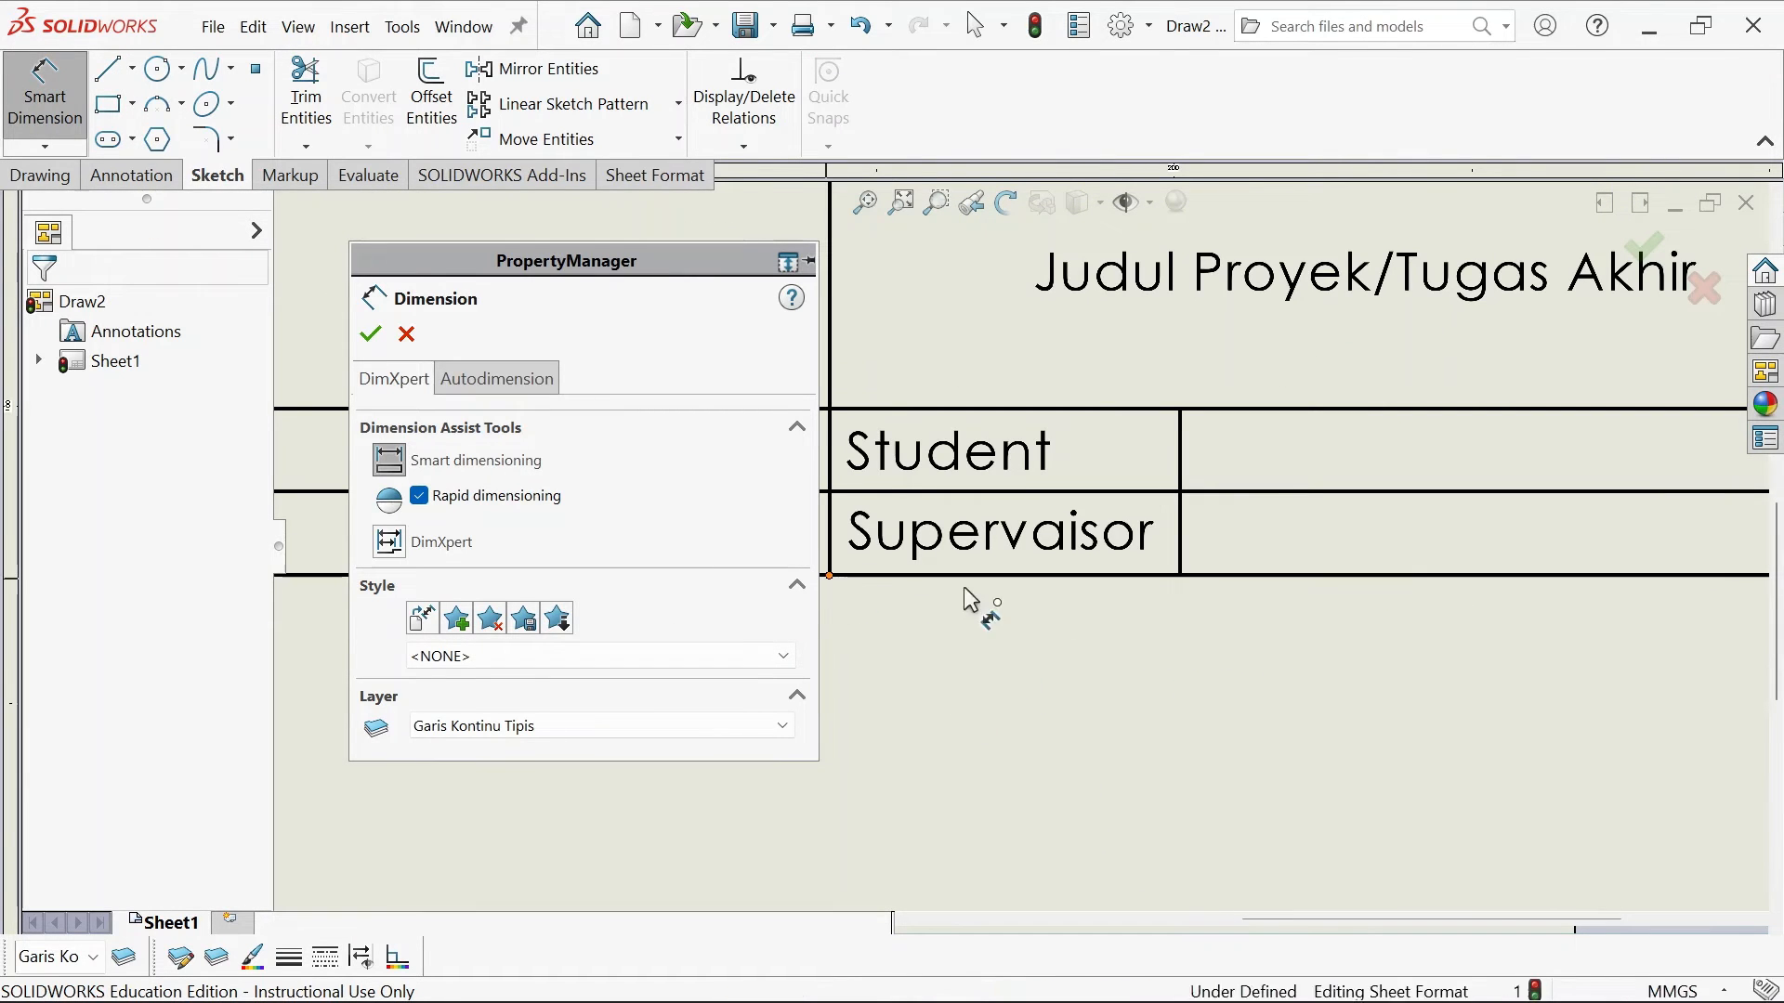
{"action": "left_click", "coordinate": [1180, 550]}
{"action": "left_click", "coordinate": [1080, 651]}
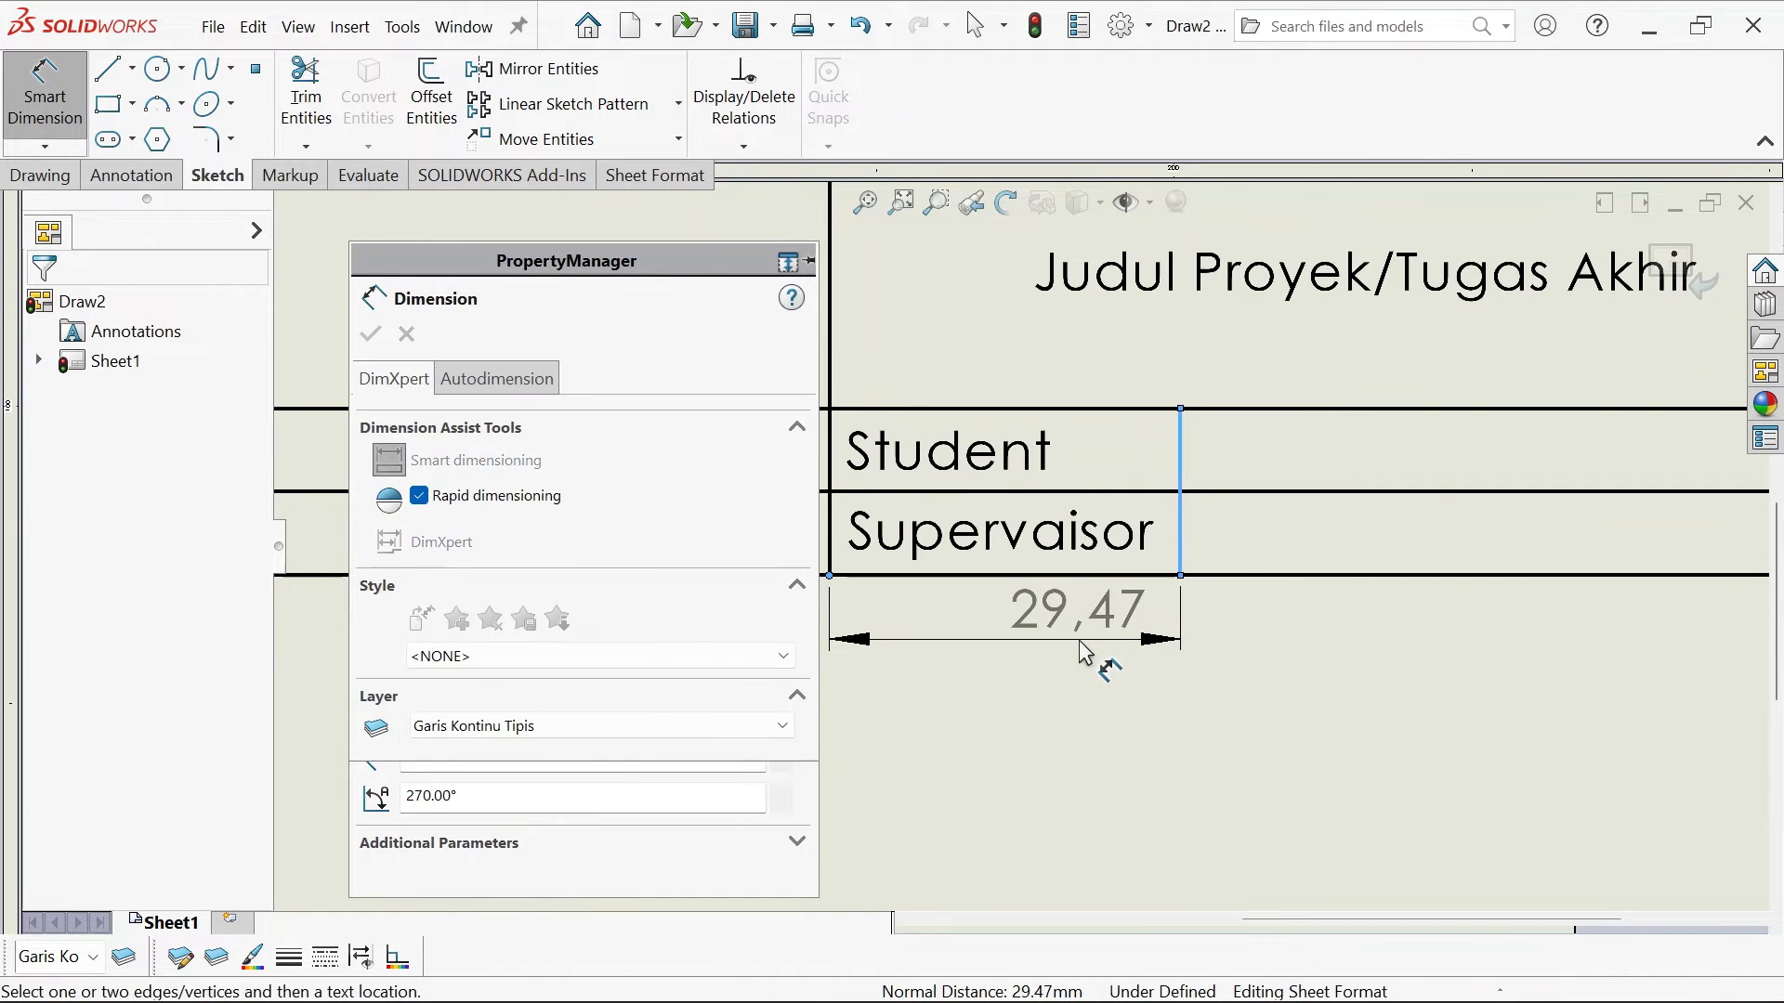
{"action": "type", "text": "30"}
{"action": "key", "text": "Return"}
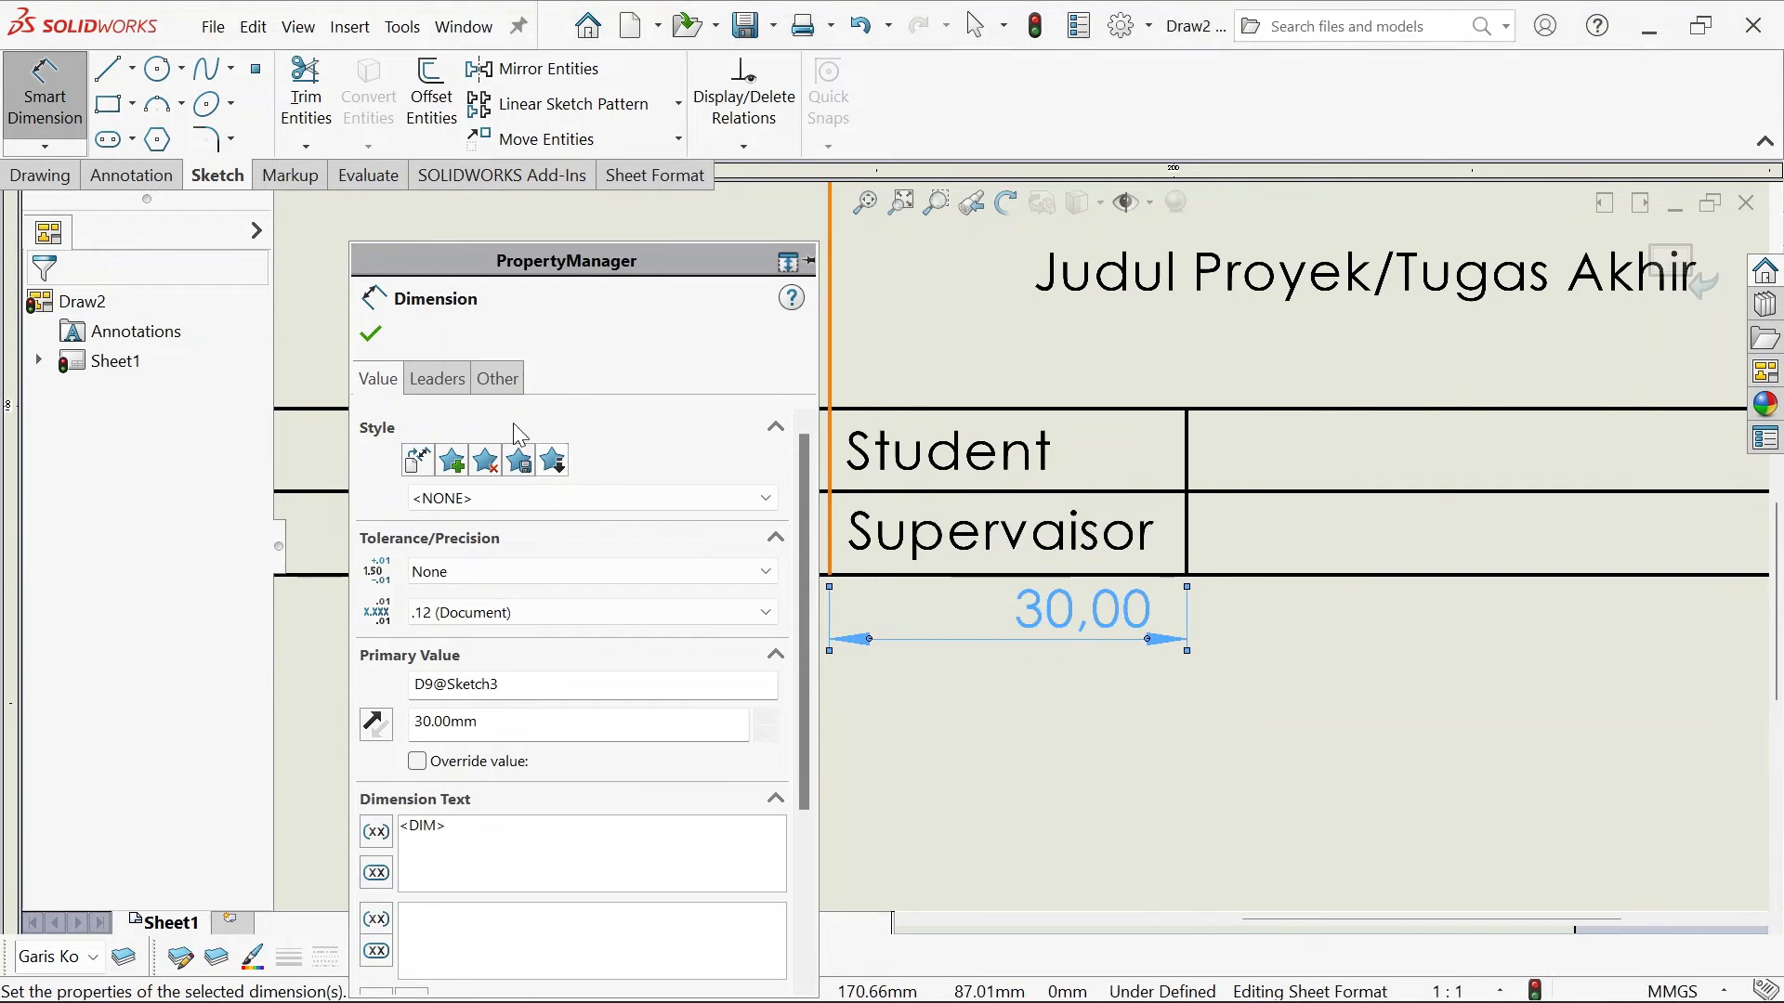
{"action": "left_click", "coordinate": [370, 334]}
Reposition the label column's width dimension so it sits centred and slightly lower beneath the title block
{"action": "left_click_drag", "start_coordinate": [1031, 622], "coordinate": [985, 629]}
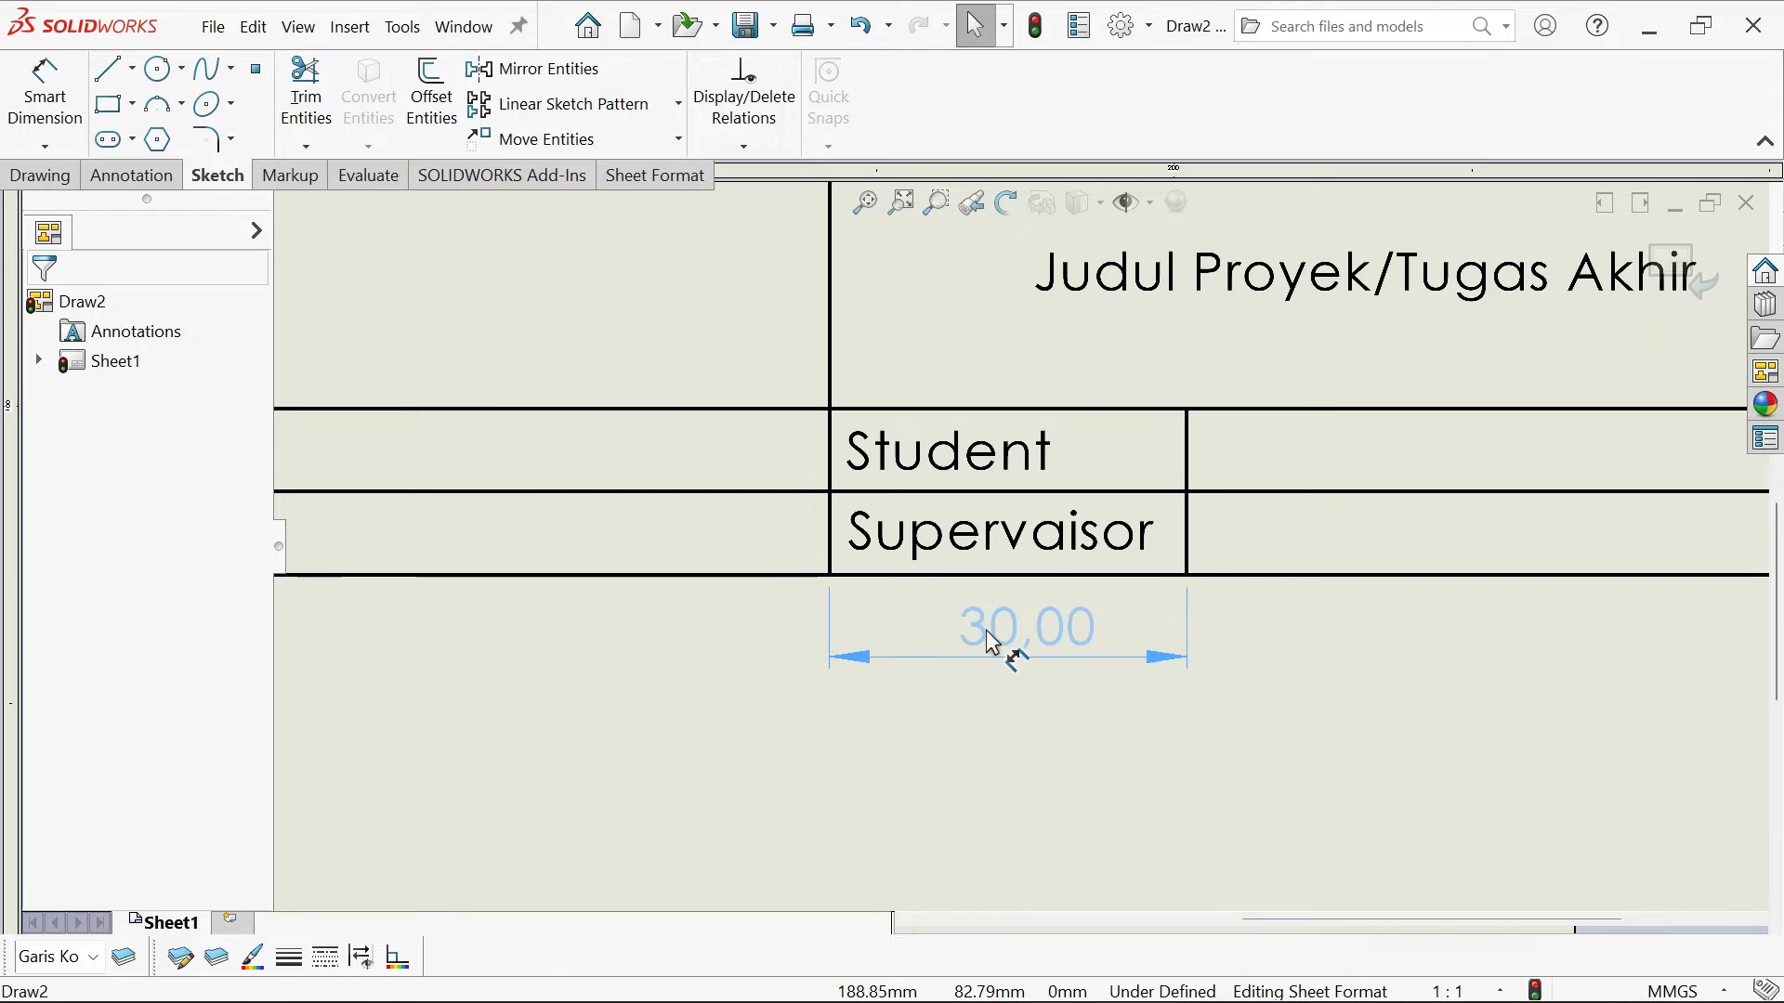
{"action": "scroll", "coordinate": [1226, 473], "scroll_direction": "up", "scroll_amount": 3}
{"action": "scroll", "coordinate": [1305, 499], "scroll_direction": "down", "scroll_amount": 4}
{"action": "scroll", "coordinate": [1133, 503], "scroll_direction": "up", "scroll_amount": 3}
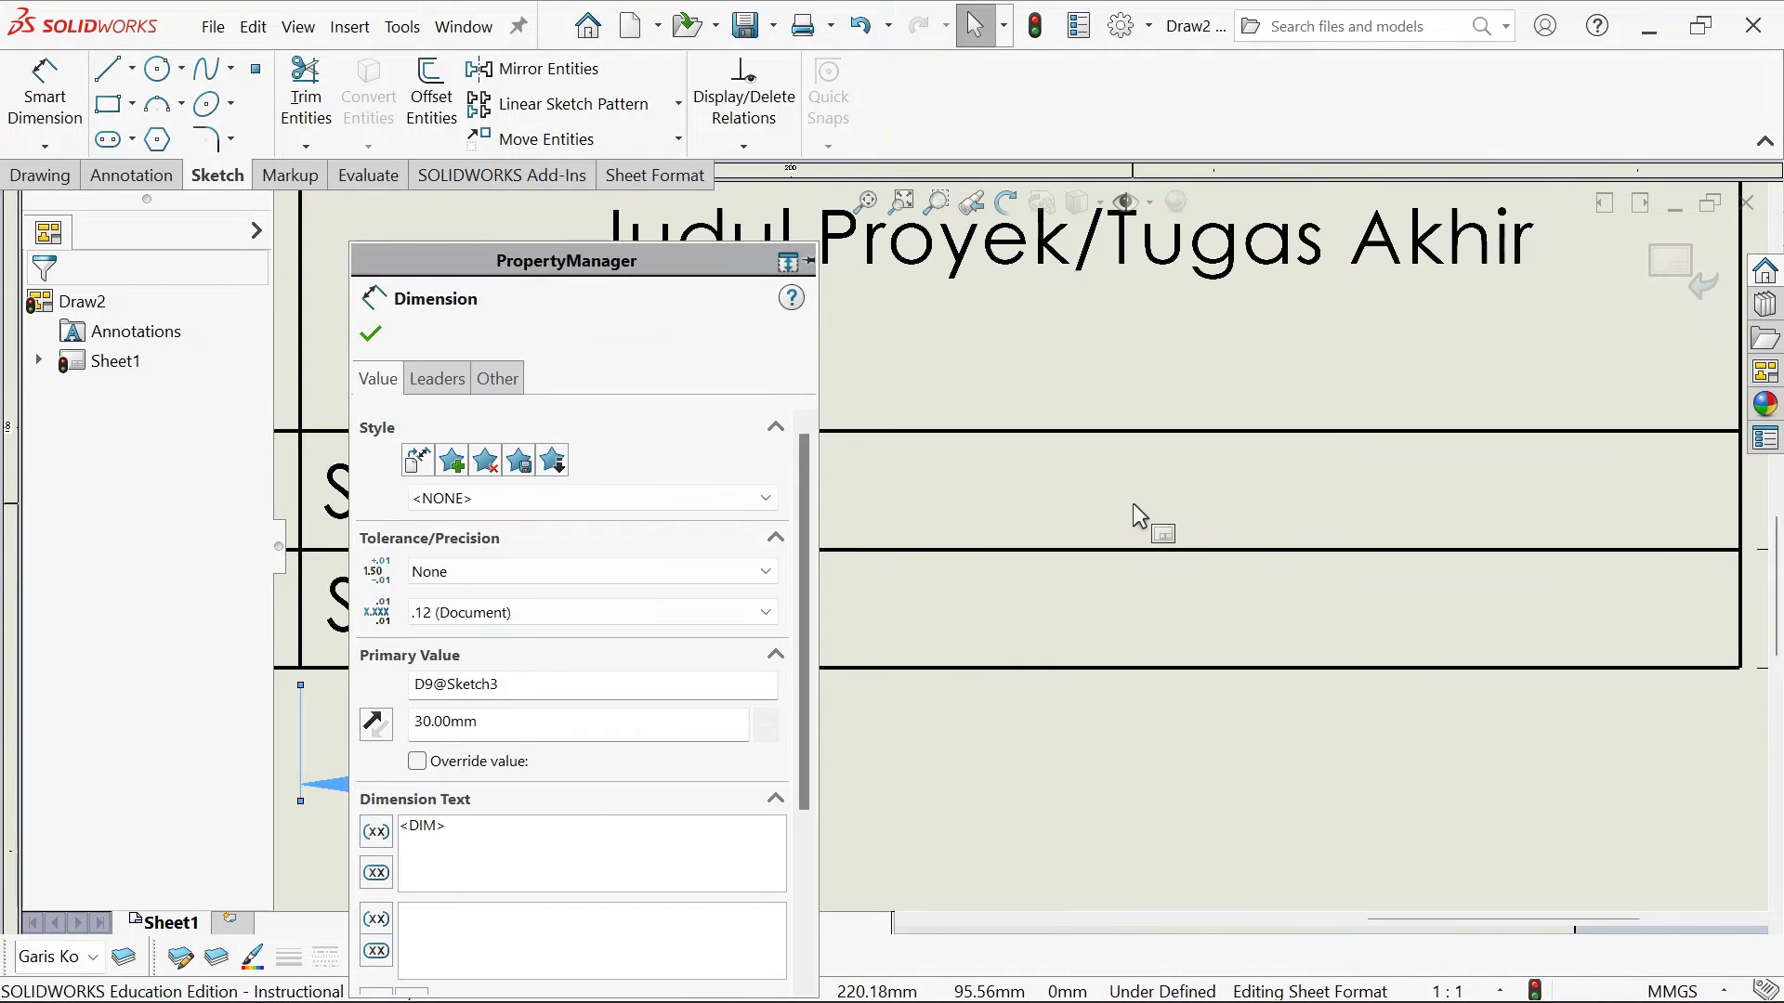
{"action": "scroll", "coordinate": [1022, 511], "scroll_direction": "down", "scroll_amount": 5}
{"action": "scroll", "coordinate": [1003, 522], "scroll_direction": "up", "scroll_amount": 2}
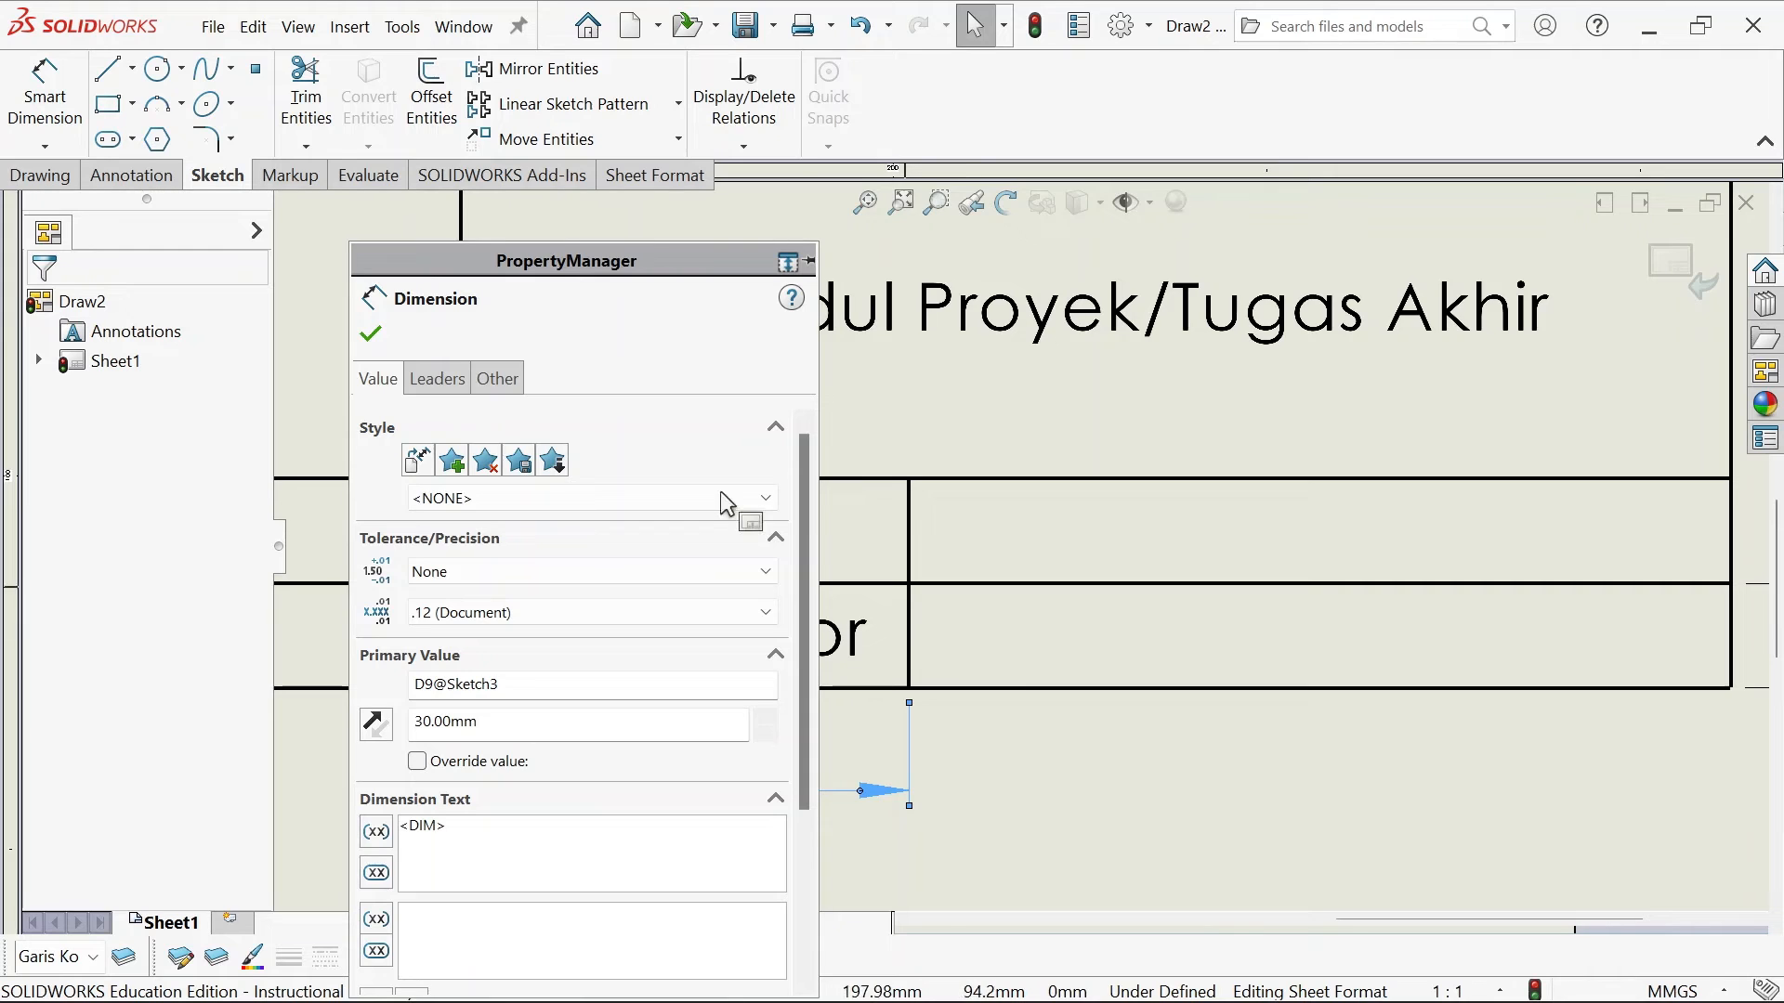
{"action": "key", "text": "Escape"}
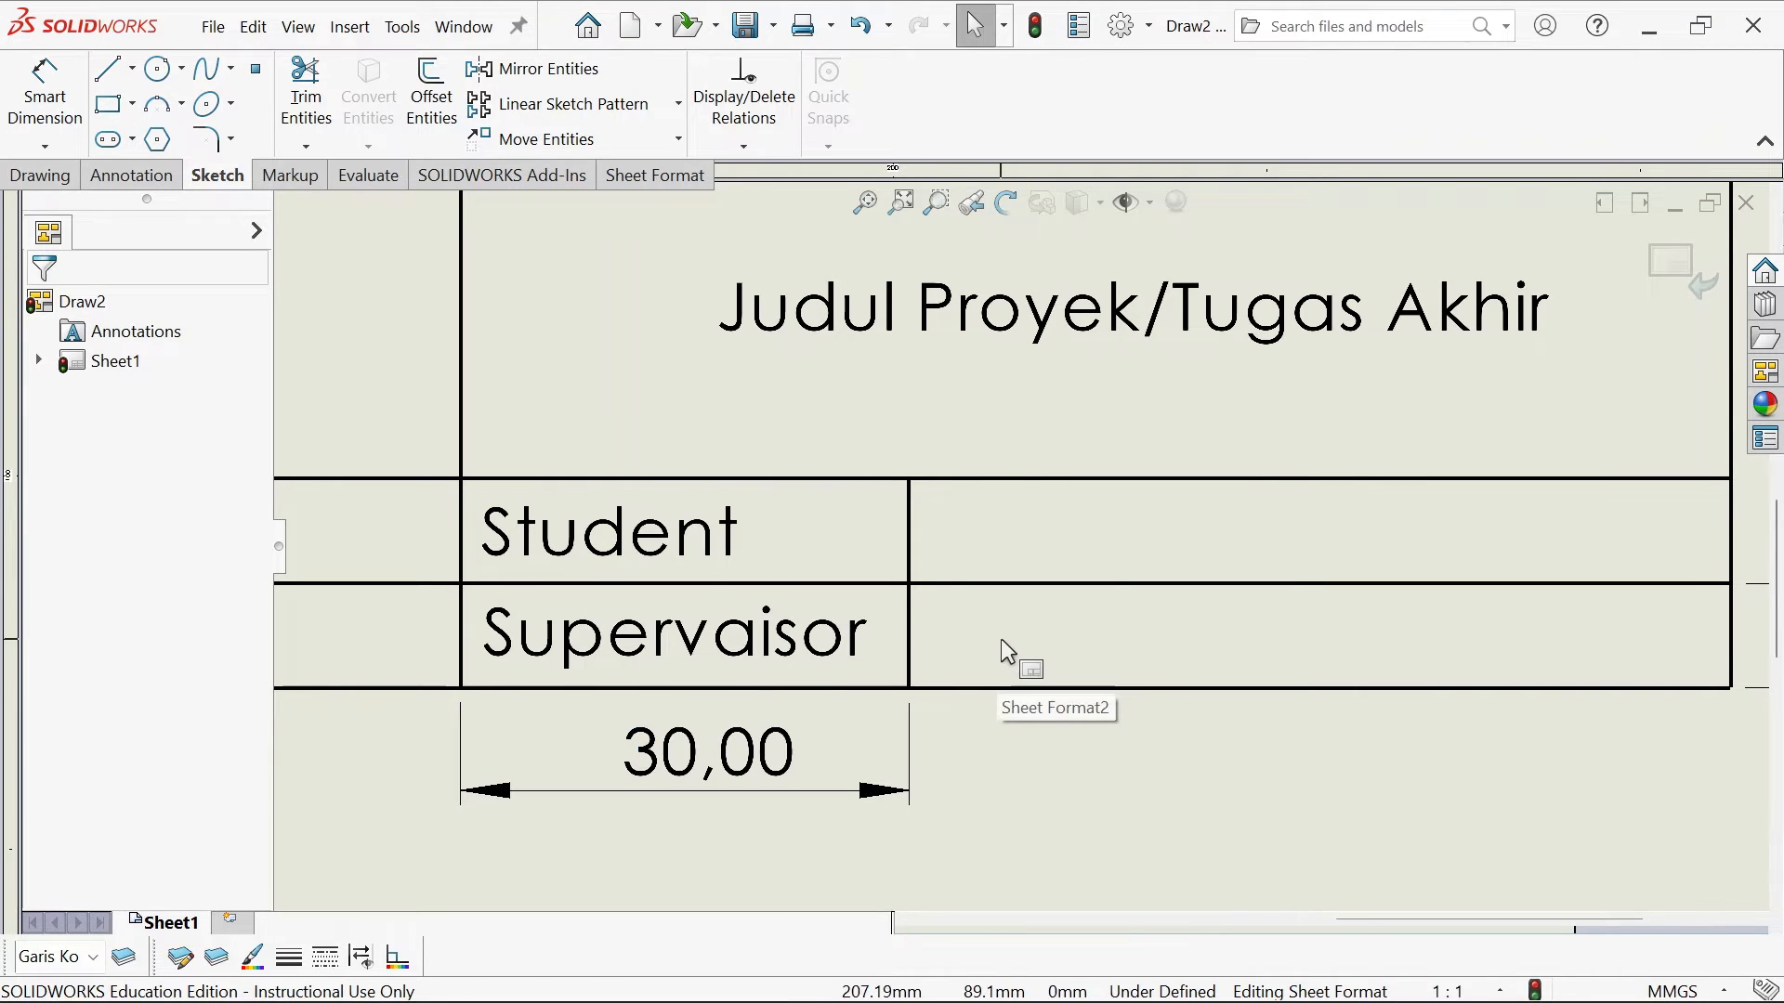
Place two empty notes in the blank cells beside the Student and Supervaisor labels
{"action": "left_click", "coordinate": [136, 175]}
{"action": "left_click", "coordinate": [292, 93]}
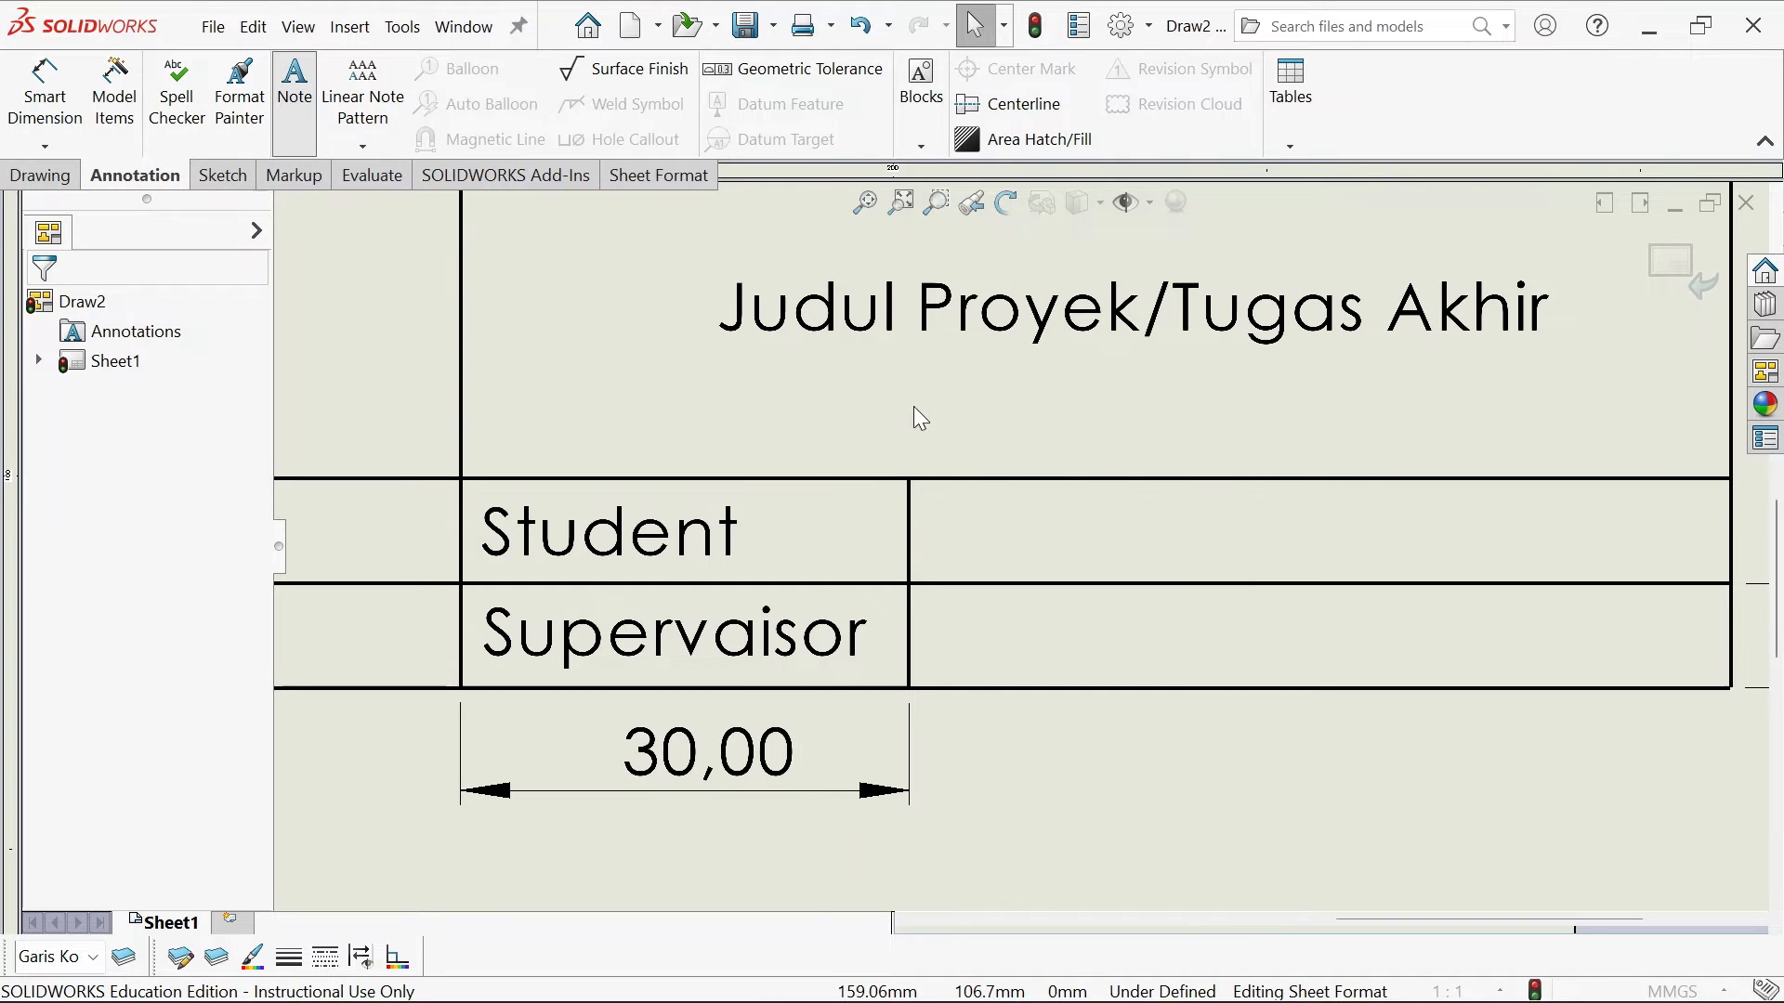
{"action": "left_click", "coordinate": [927, 496]}
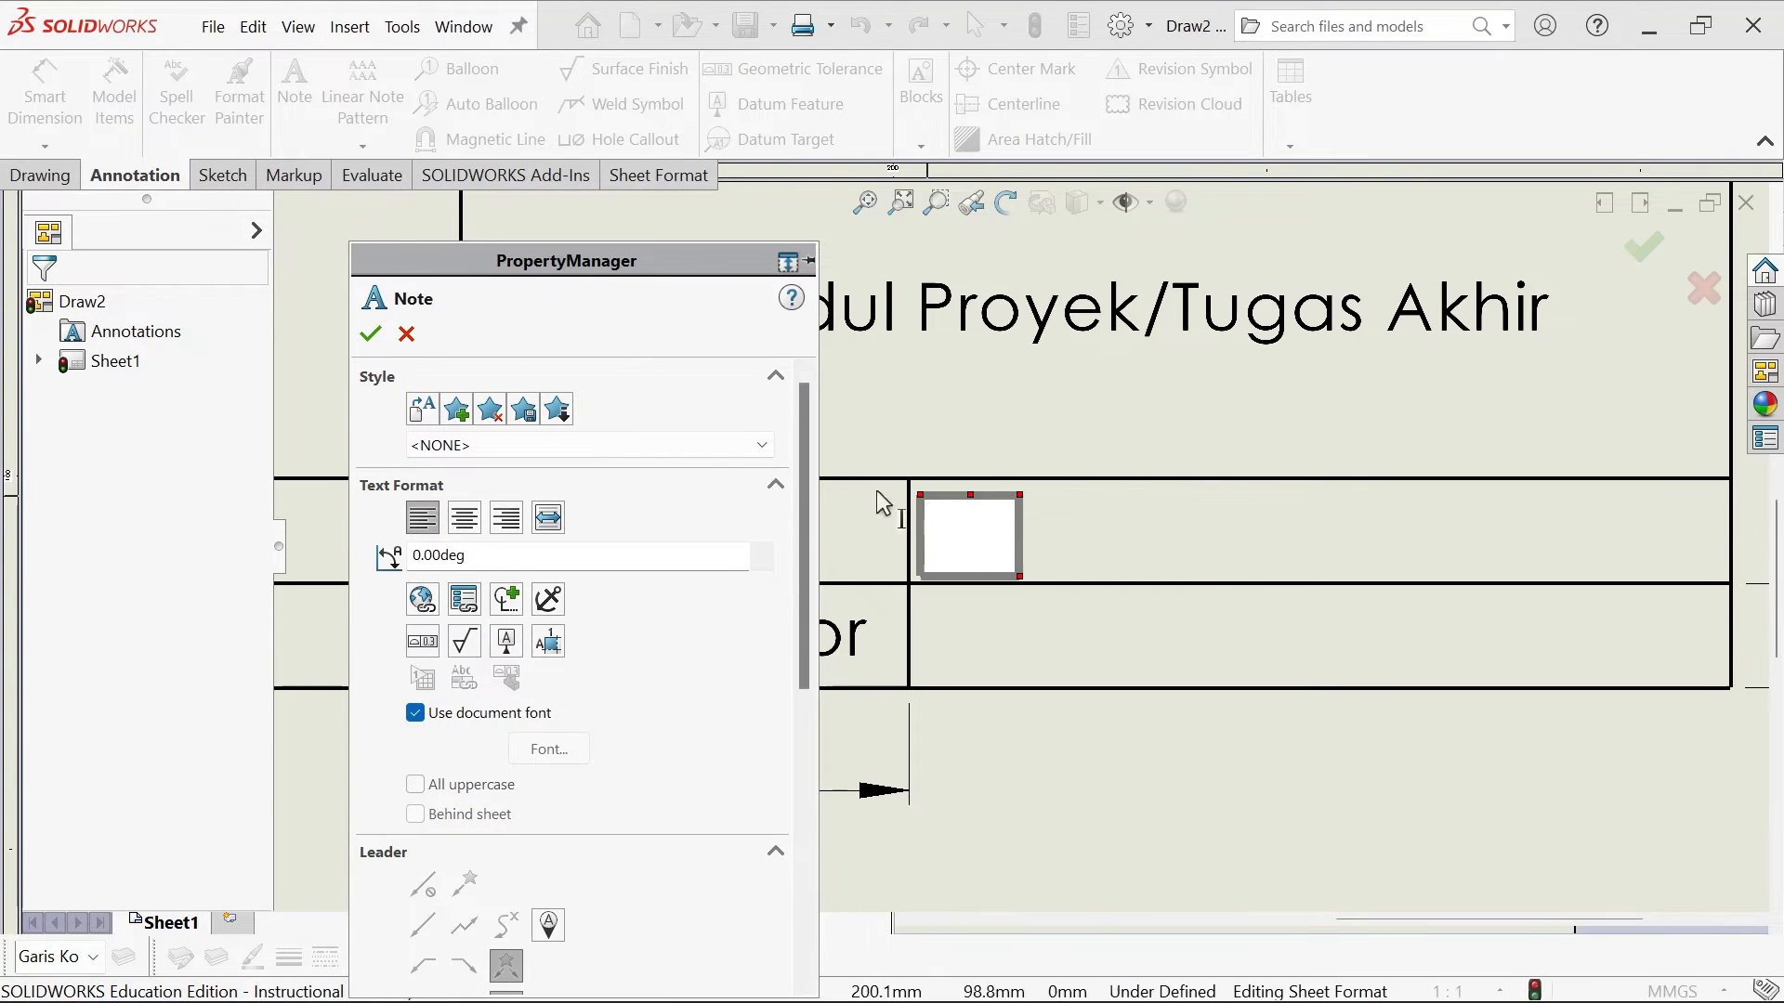
{"action": "left_click", "coordinate": [941, 619]}
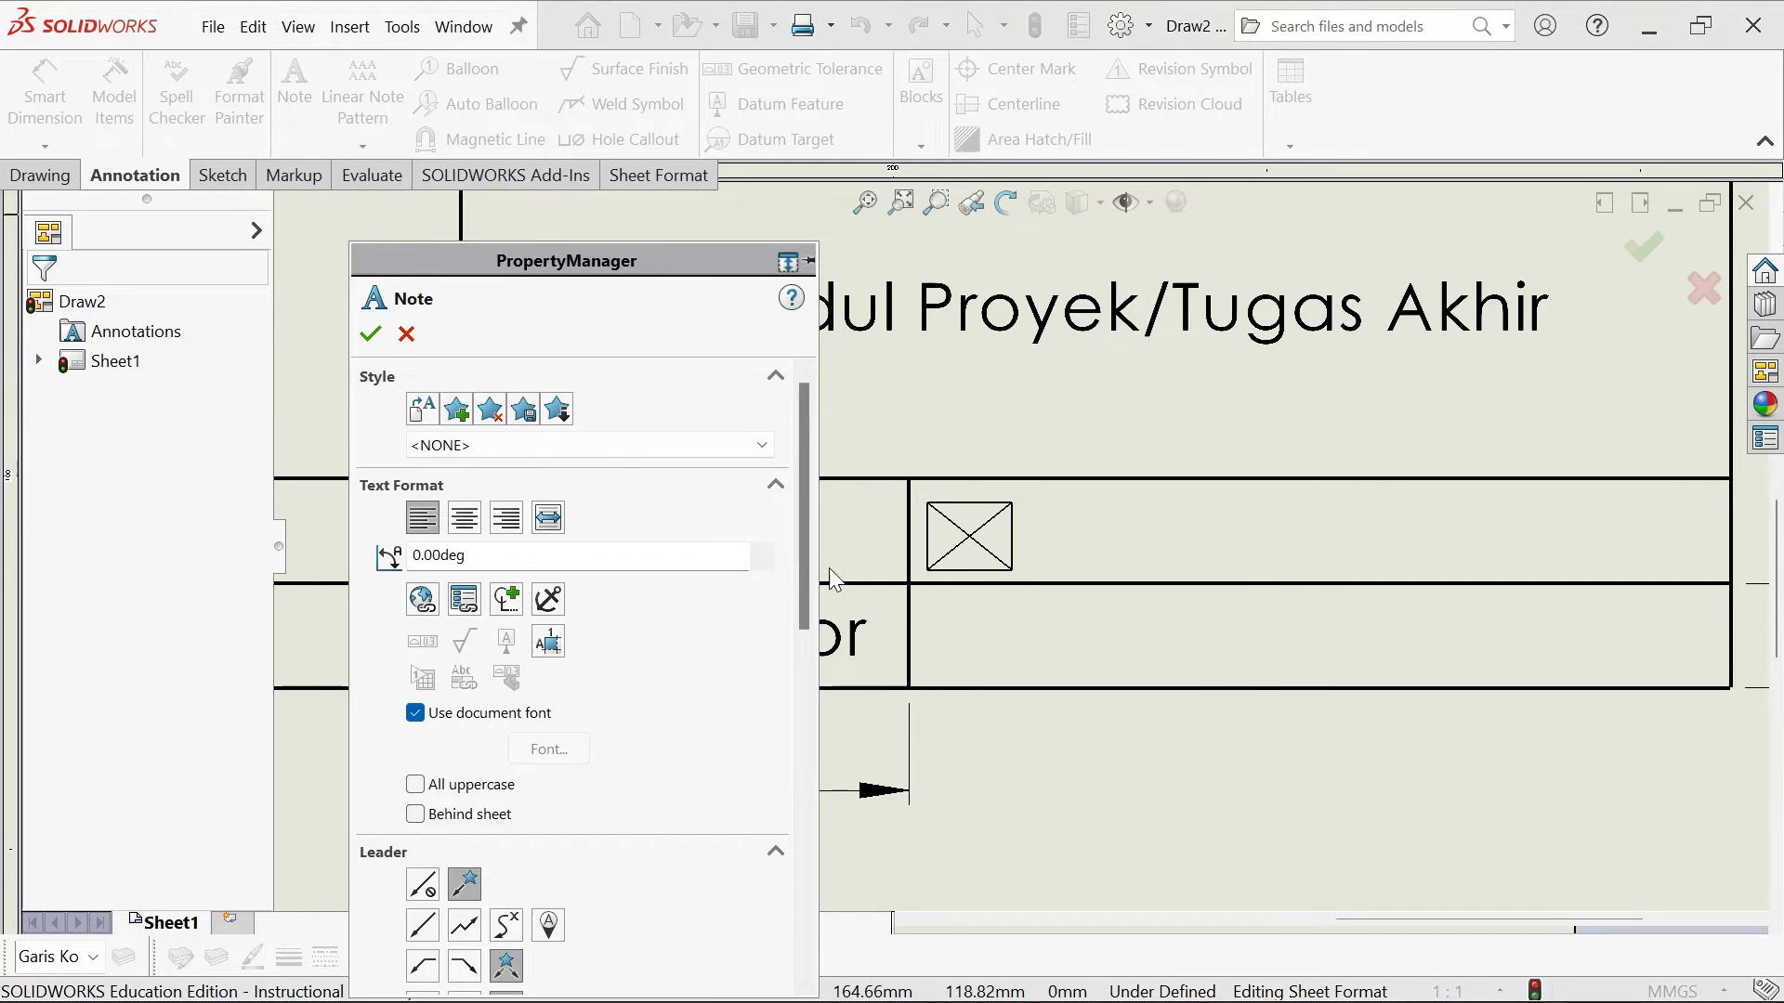
{"action": "scroll", "coordinate": [944, 632], "scroll_direction": "down", "scroll_amount": 3}
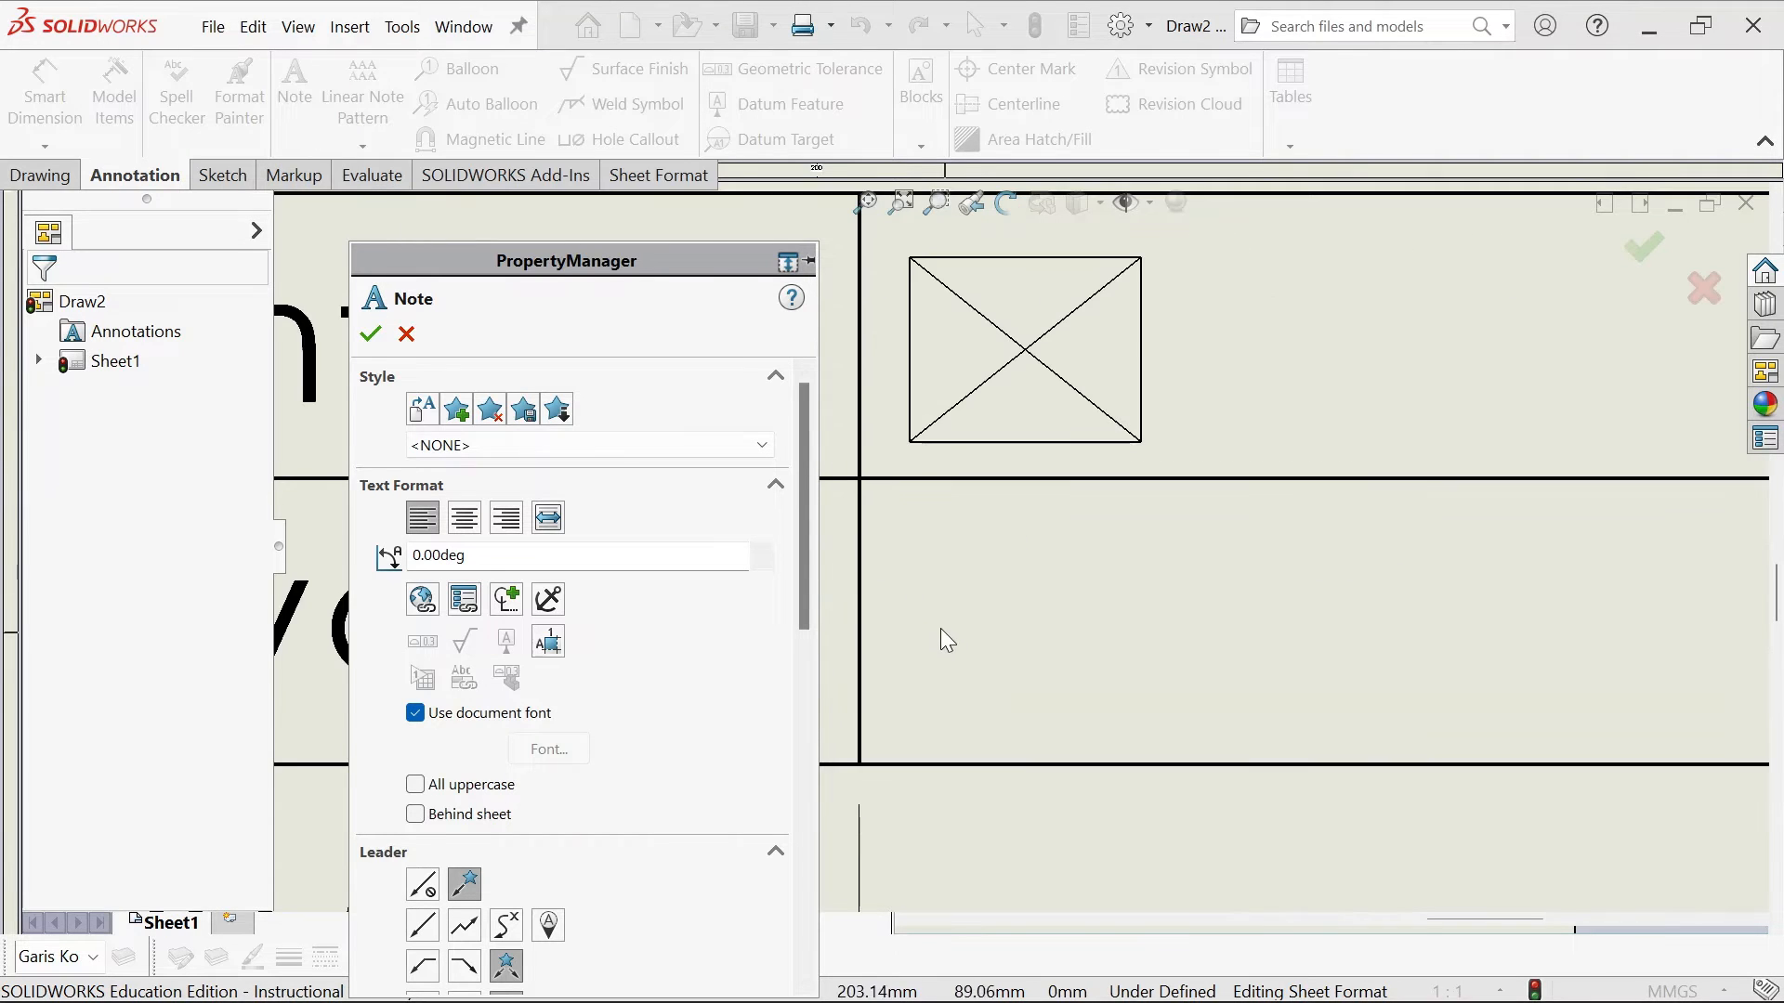
{"action": "left_click", "coordinate": [913, 550]}
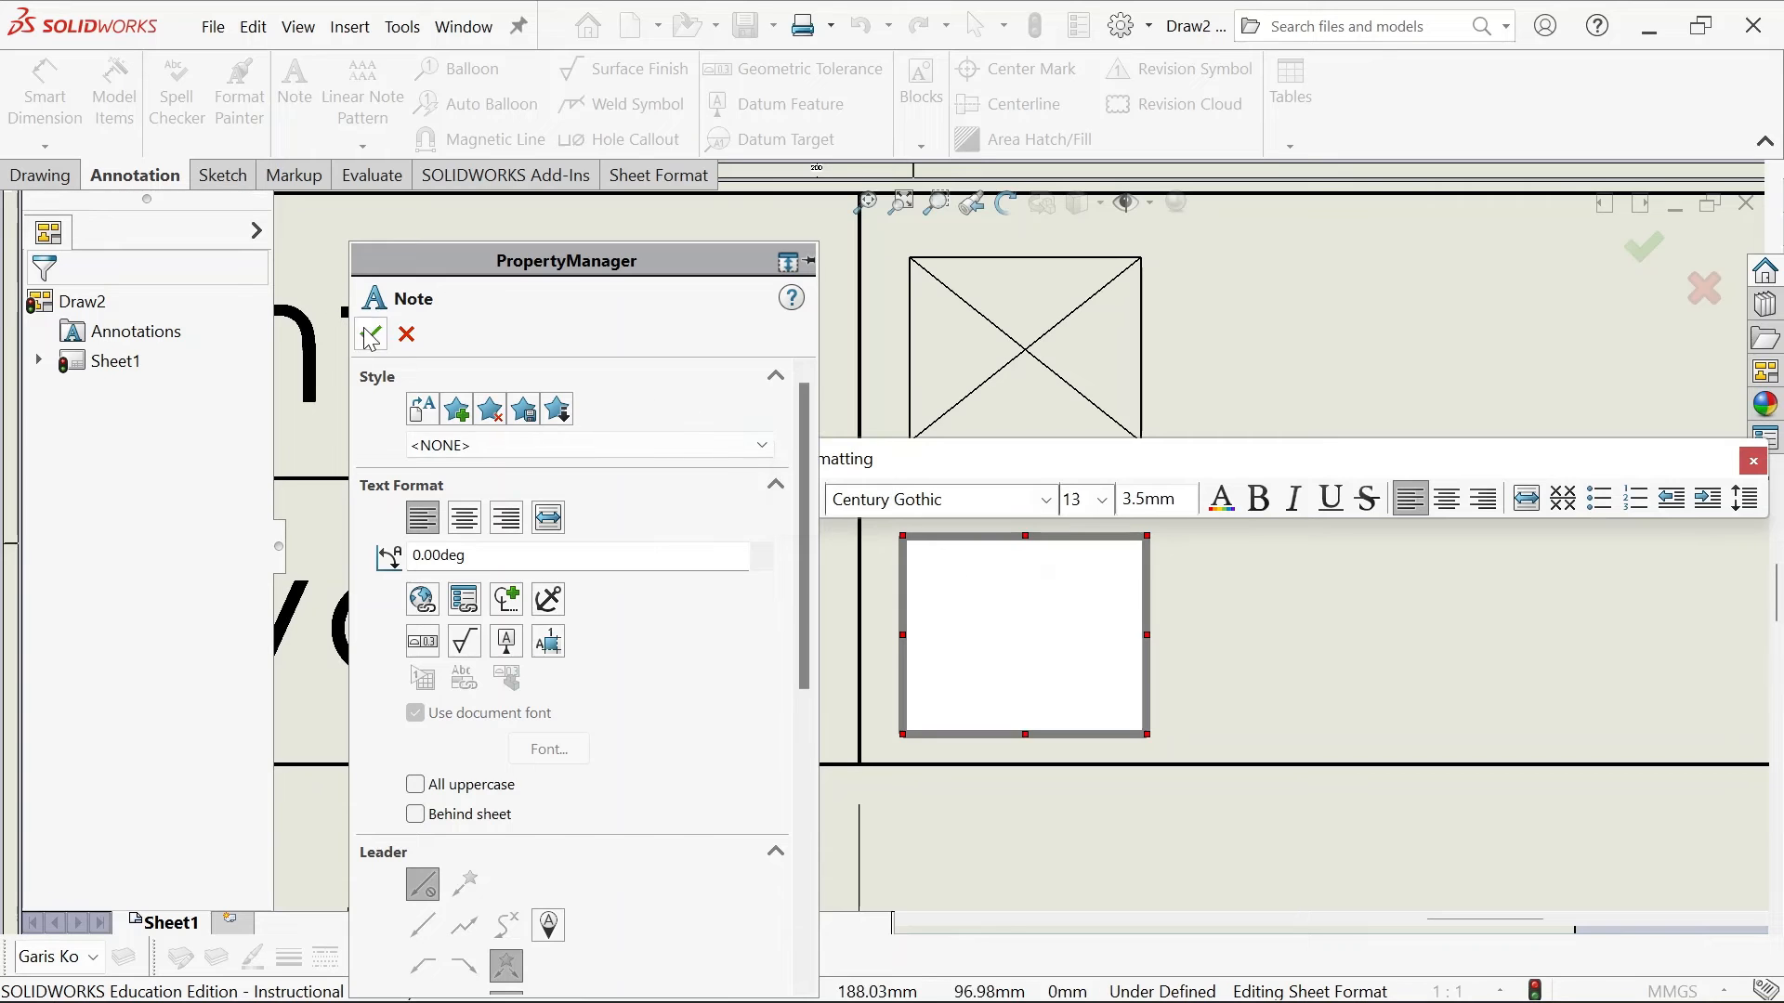
{"action": "left_click", "coordinate": [368, 332]}
Move the 10 mm dimension above the title block higher, clear of the neighbouring 30 mm dimension
{"action": "scroll", "coordinate": [1021, 436], "scroll_direction": "up", "scroll_amount": 2}
{"action": "scroll", "coordinate": [897, 551], "scroll_direction": "down", "scroll_amount": 2}
{"action": "scroll", "coordinate": [897, 550], "scroll_direction": "up", "scroll_amount": 2}
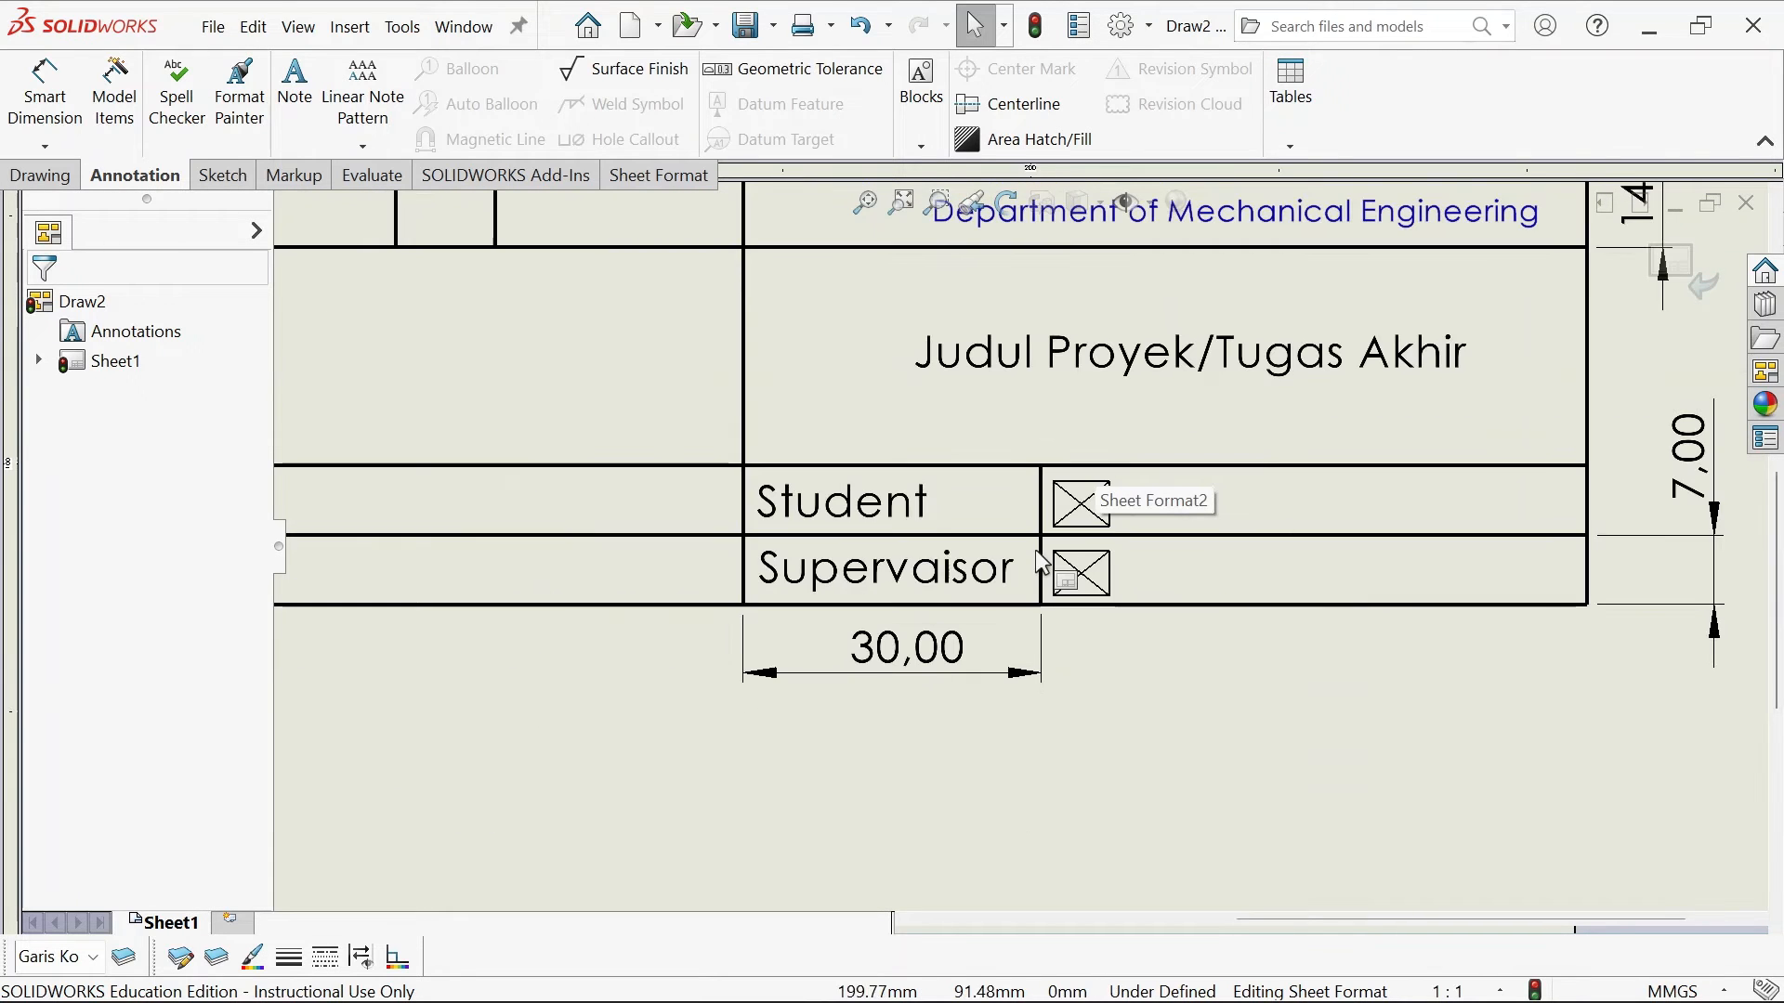
{"action": "scroll", "coordinate": [975, 533], "scroll_direction": "down", "scroll_amount": 1}
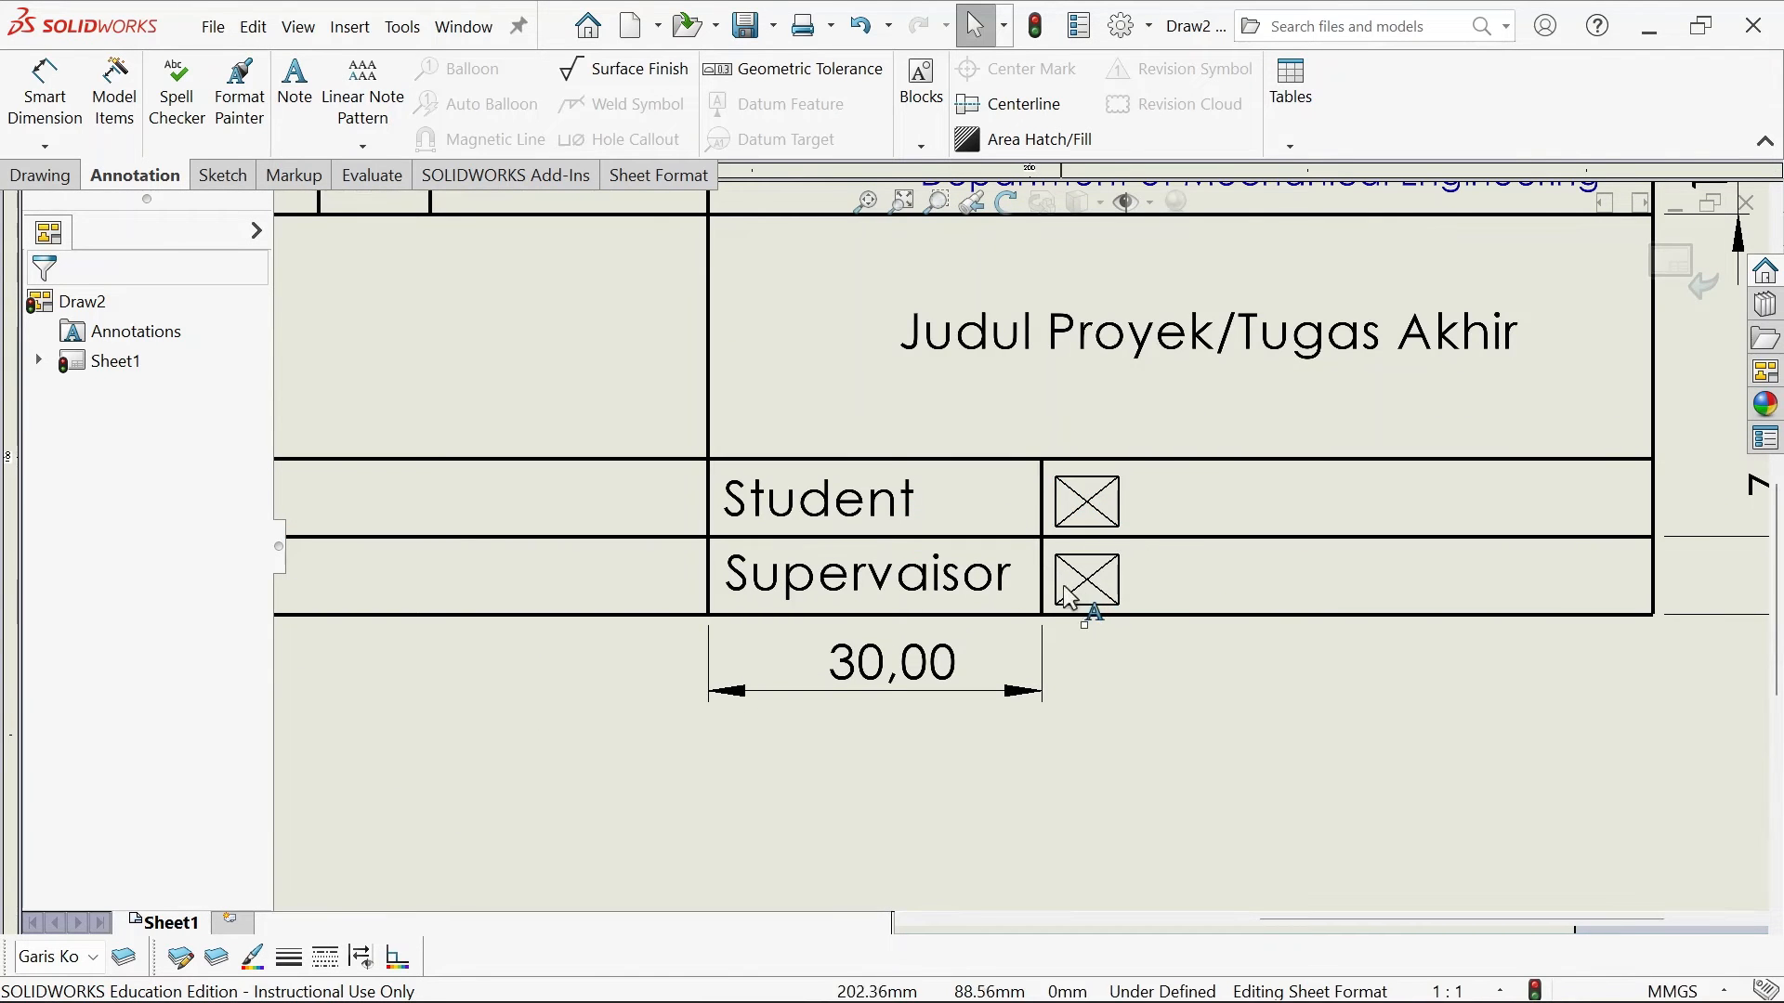
{"action": "scroll", "coordinate": [1022, 549], "scroll_direction": "up", "scroll_amount": 2}
{"action": "scroll", "coordinate": [660, 460], "scroll_direction": "down", "scroll_amount": 1}
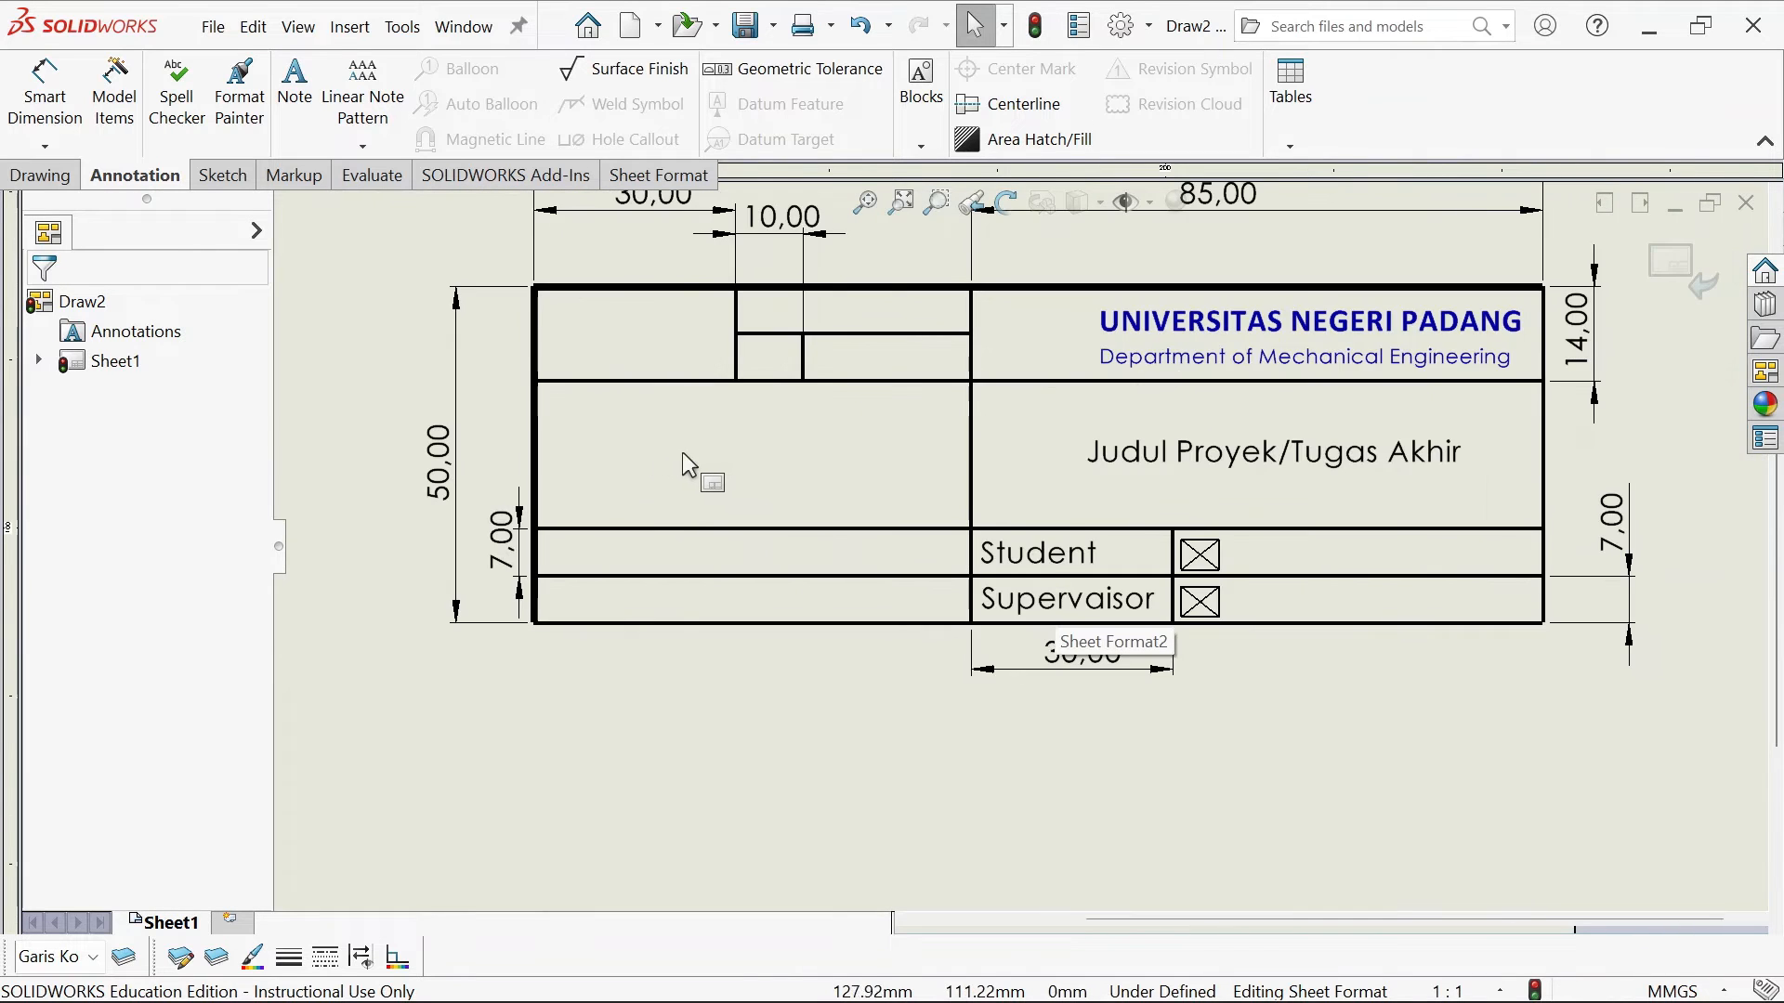
{"action": "scroll", "coordinate": [743, 456], "scroll_direction": "up", "scroll_amount": 2}
{"action": "scroll", "coordinate": [808, 444], "scroll_direction": "down", "scroll_amount": 1}
{"action": "scroll", "coordinate": [928, 404], "scroll_direction": "down", "scroll_amount": 1}
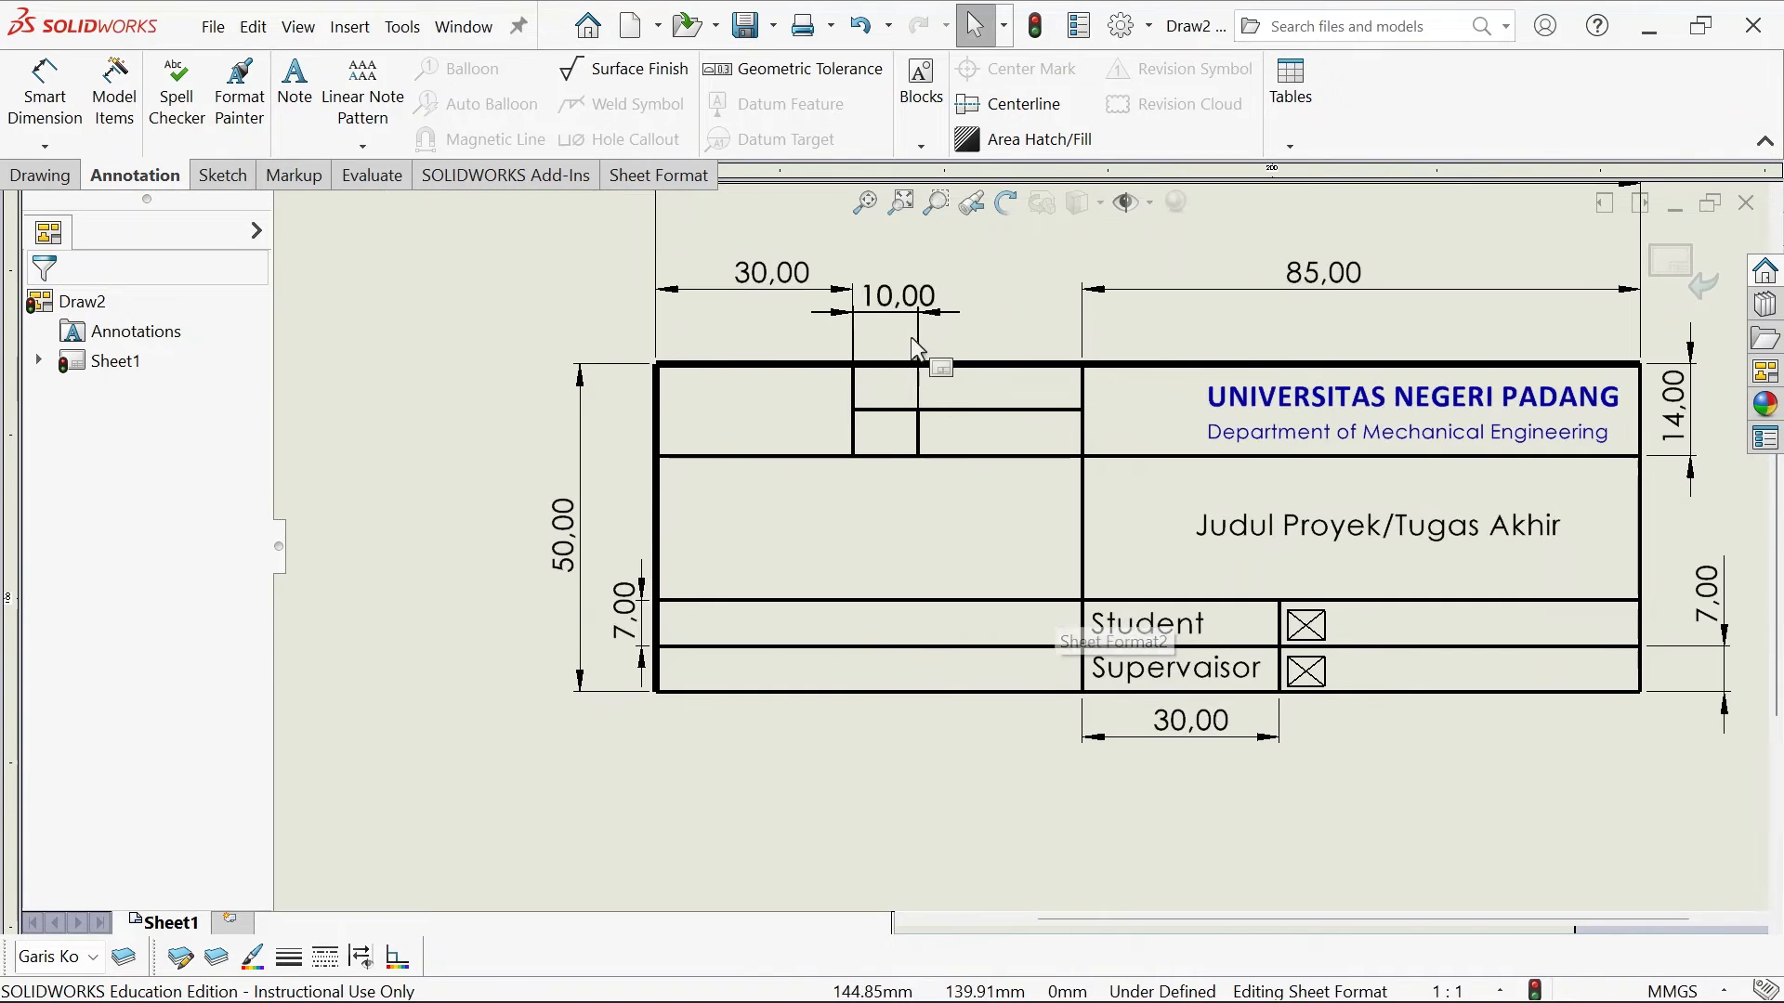
{"action": "mouse_move", "coordinate": [924, 311]}
{"action": "left_mouse_down"}
{"action": "mouse_move", "coordinate": [928, 290]}
{"action": "mouse_move", "coordinate": [924, 503]}
{"action": "mouse_move", "coordinate": [780, 478]}
{"action": "mouse_move", "coordinate": [845, 279]}
{"action": "mouse_move", "coordinate": [934, 288]}
{"action": "mouse_move", "coordinate": [926, 259]}
{"action": "left_mouse_up"}
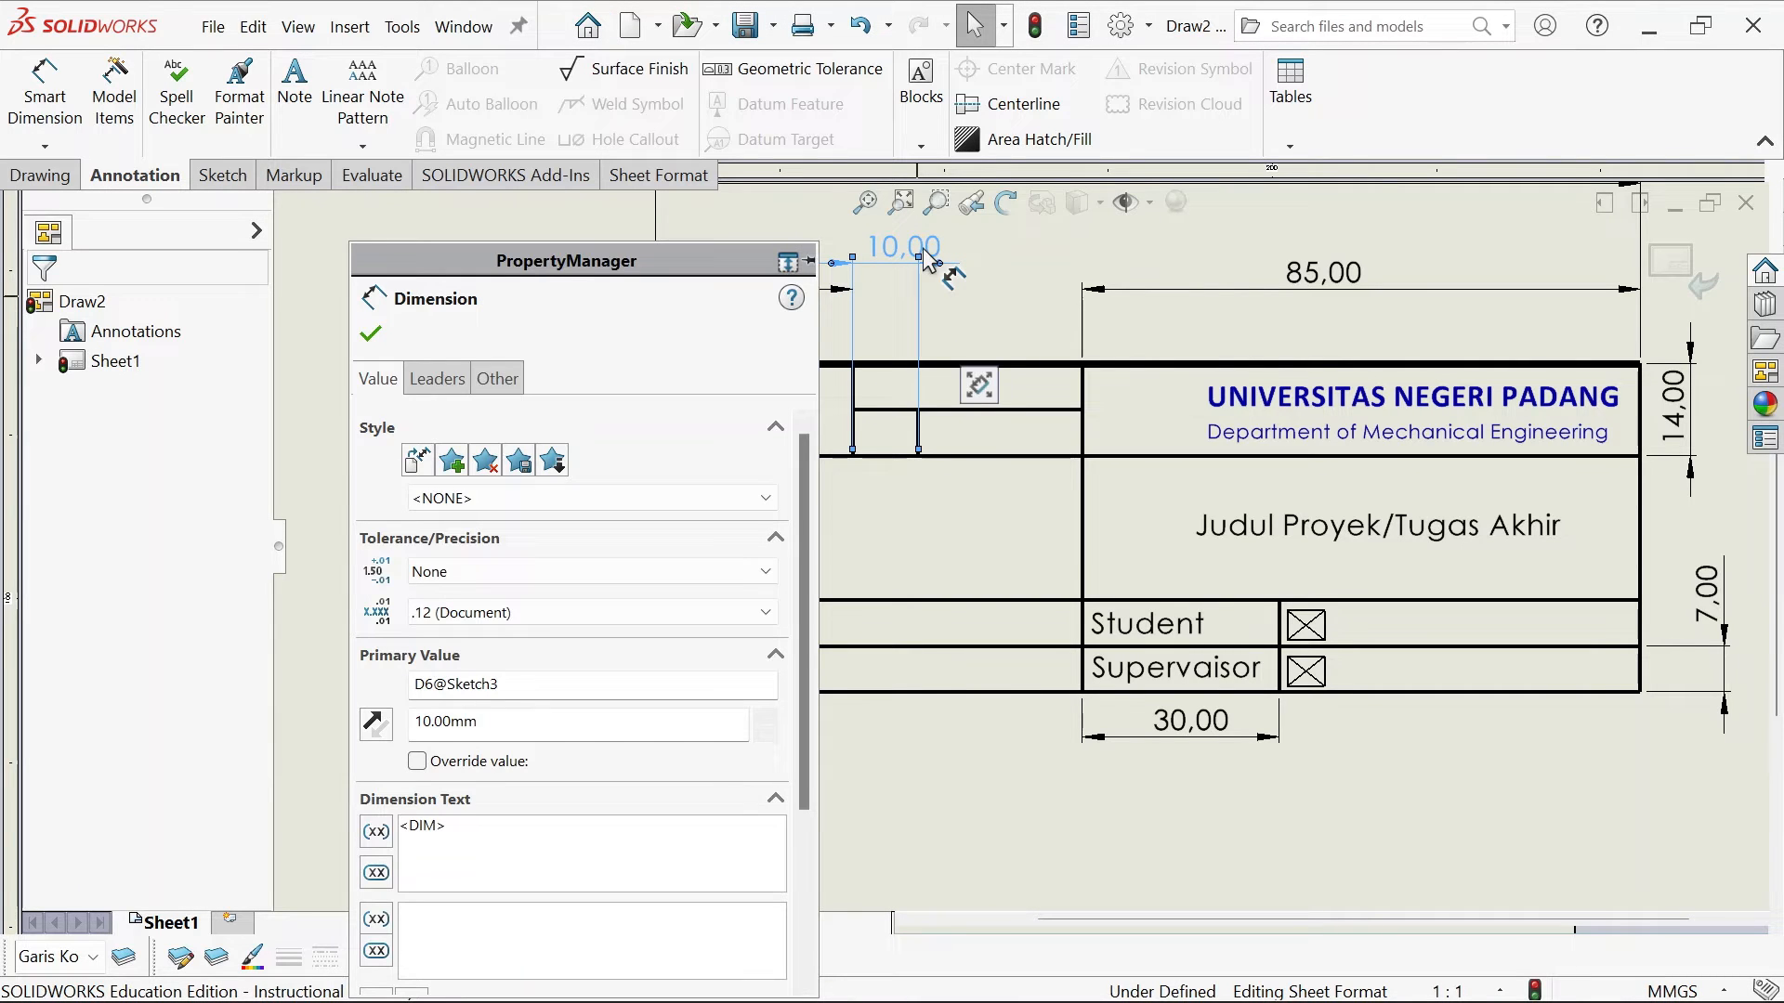
{"action": "scroll", "coordinate": [913, 410], "scroll_direction": "up", "scroll_amount": 2}
{"action": "scroll", "coordinate": [939, 491], "scroll_direction": "down", "scroll_amount": 4}
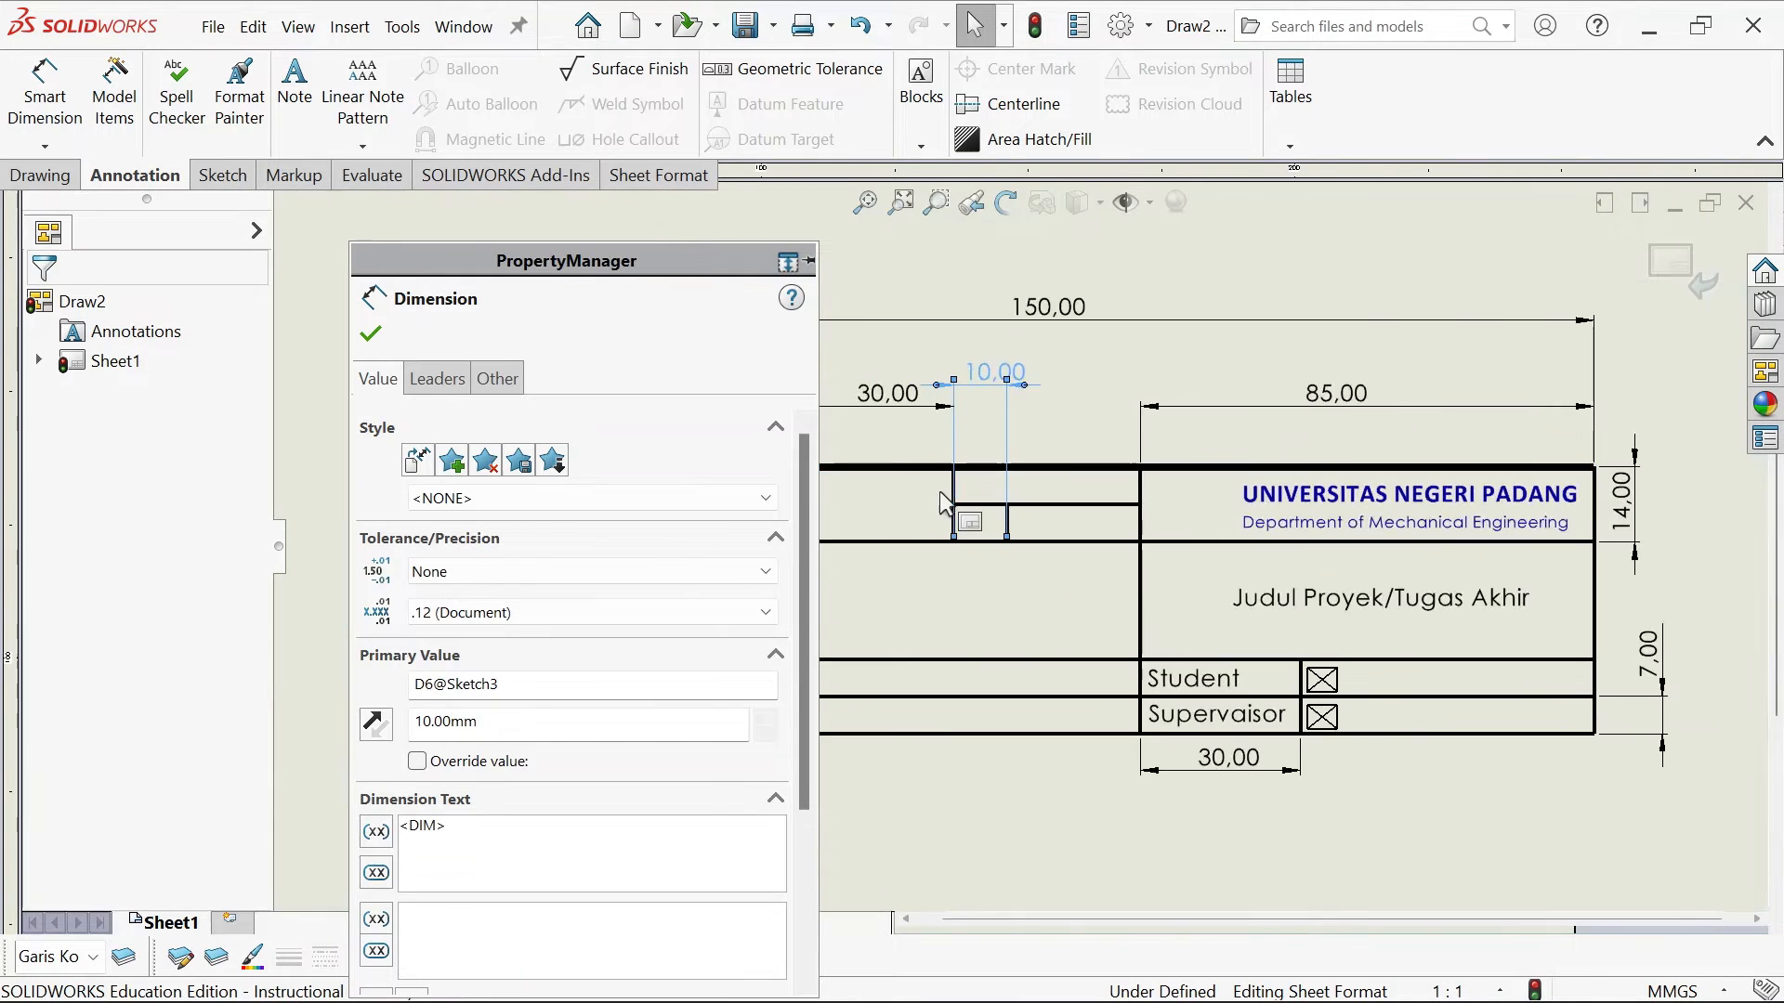
{"action": "scroll", "coordinate": [541, 313], "scroll_direction": "down", "scroll_amount": 2}
{"action": "left_click", "coordinate": [370, 335]}
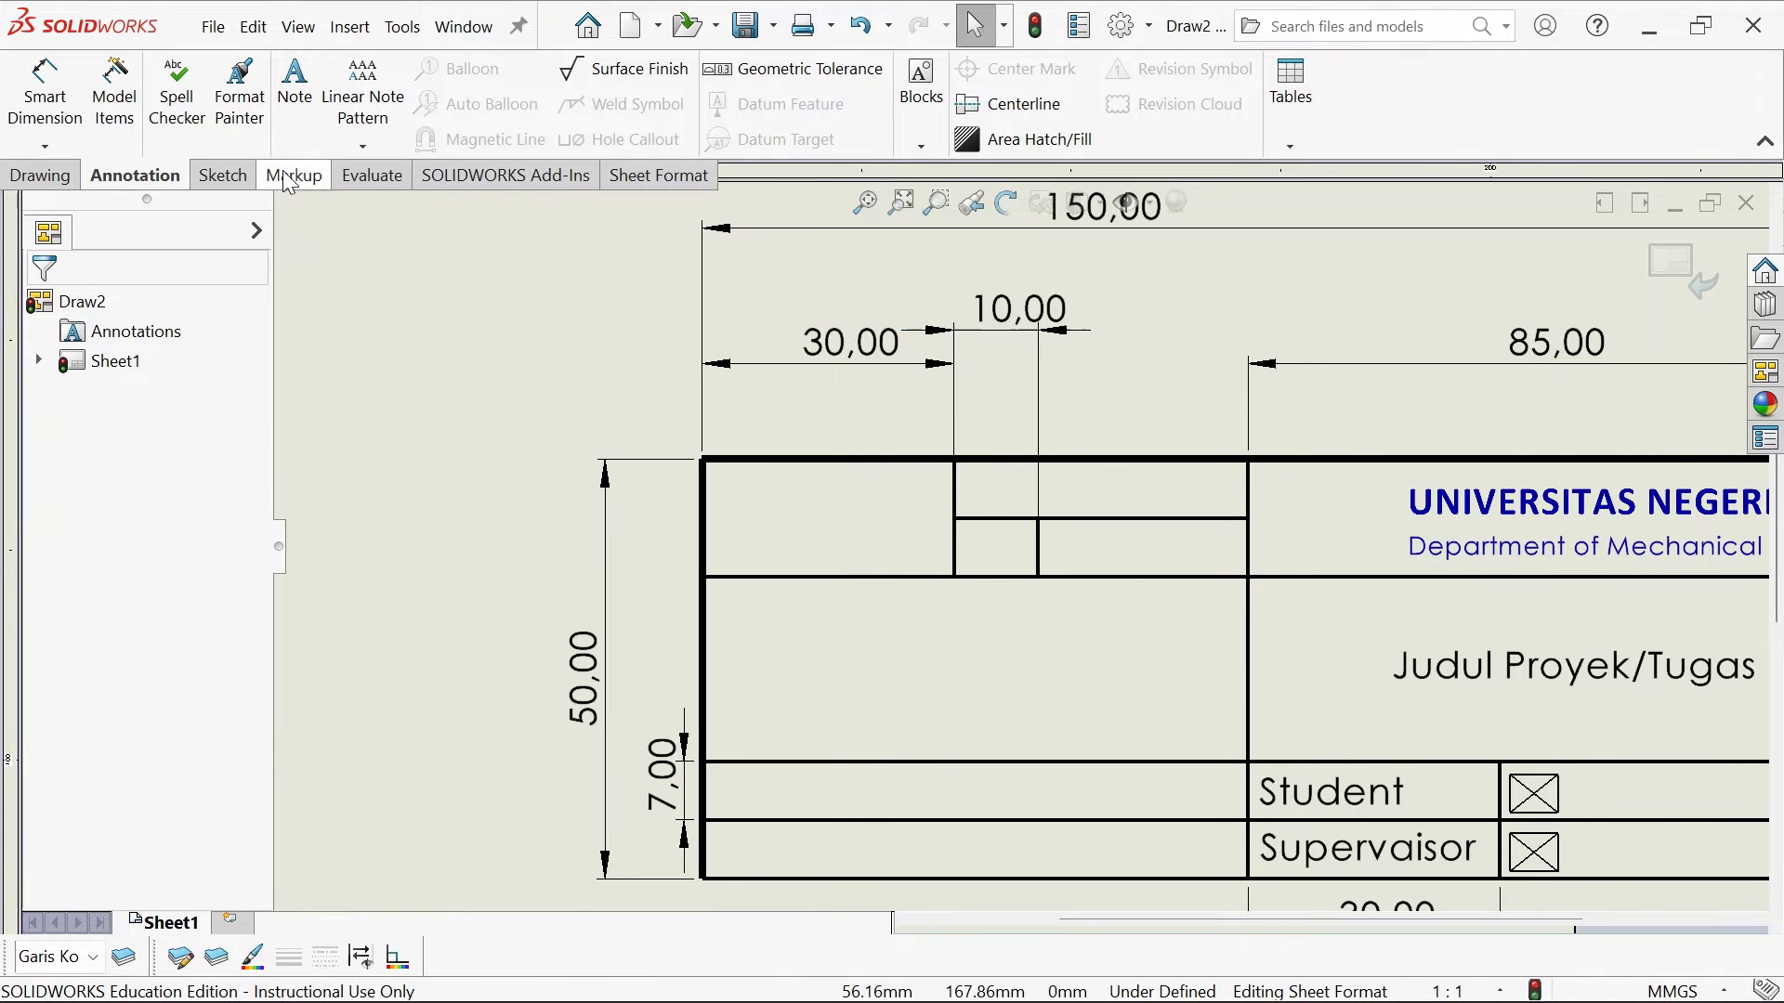
Add a note reading "Dimensions are in Milimeters" in the wide cell above the two small cells in the title block's top row
{"action": "left_click", "coordinate": [295, 92]}
{"action": "scroll", "coordinate": [956, 477], "scroll_direction": "down", "scroll_amount": 1}
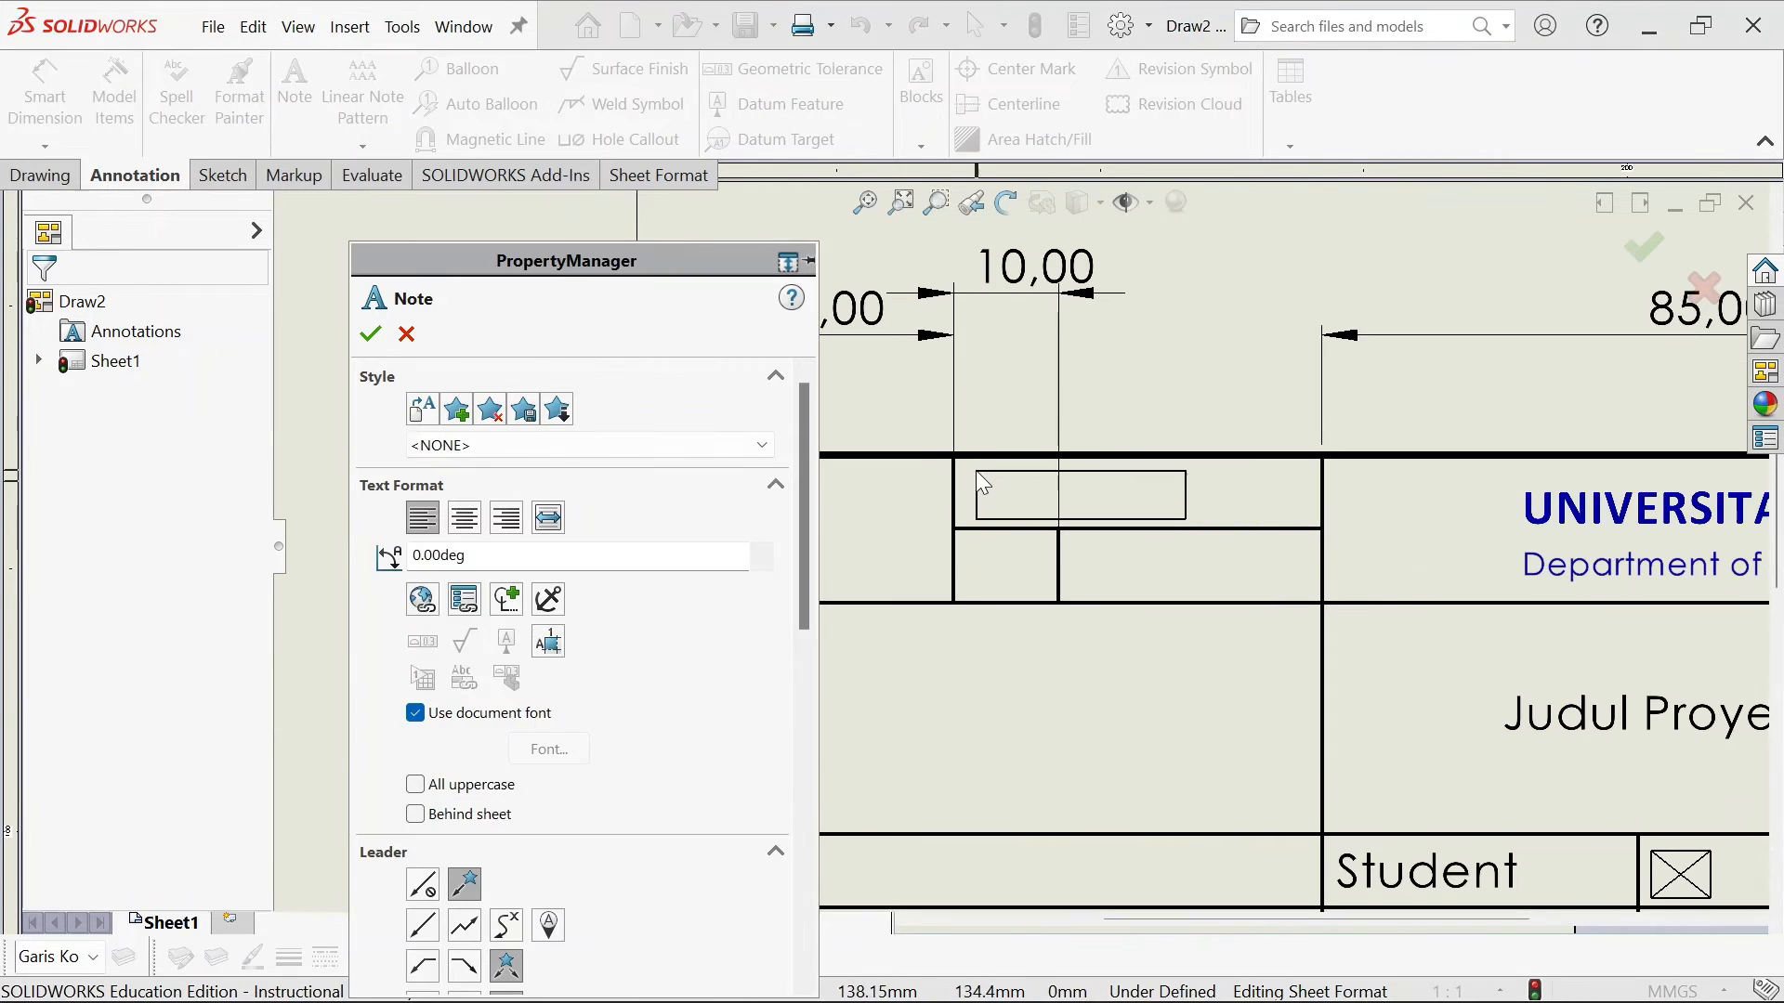
{"action": "left_click", "coordinate": [972, 467]}
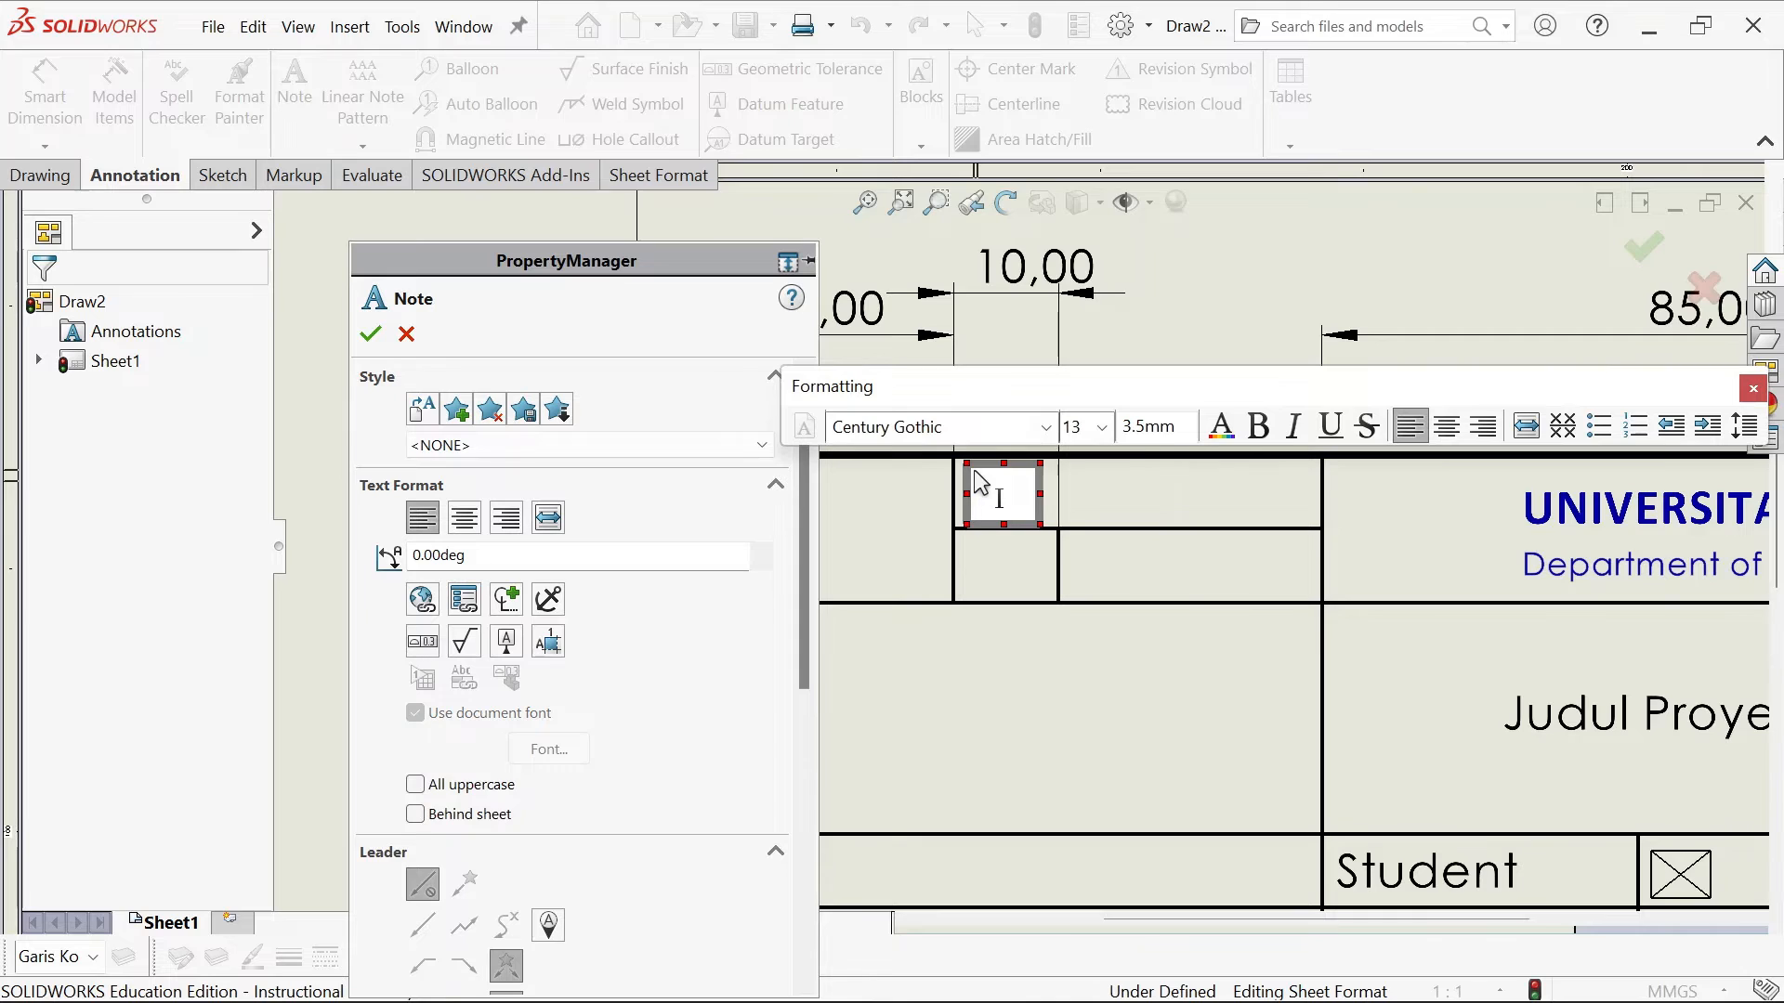
{"action": "type", "text": "Dimension"}
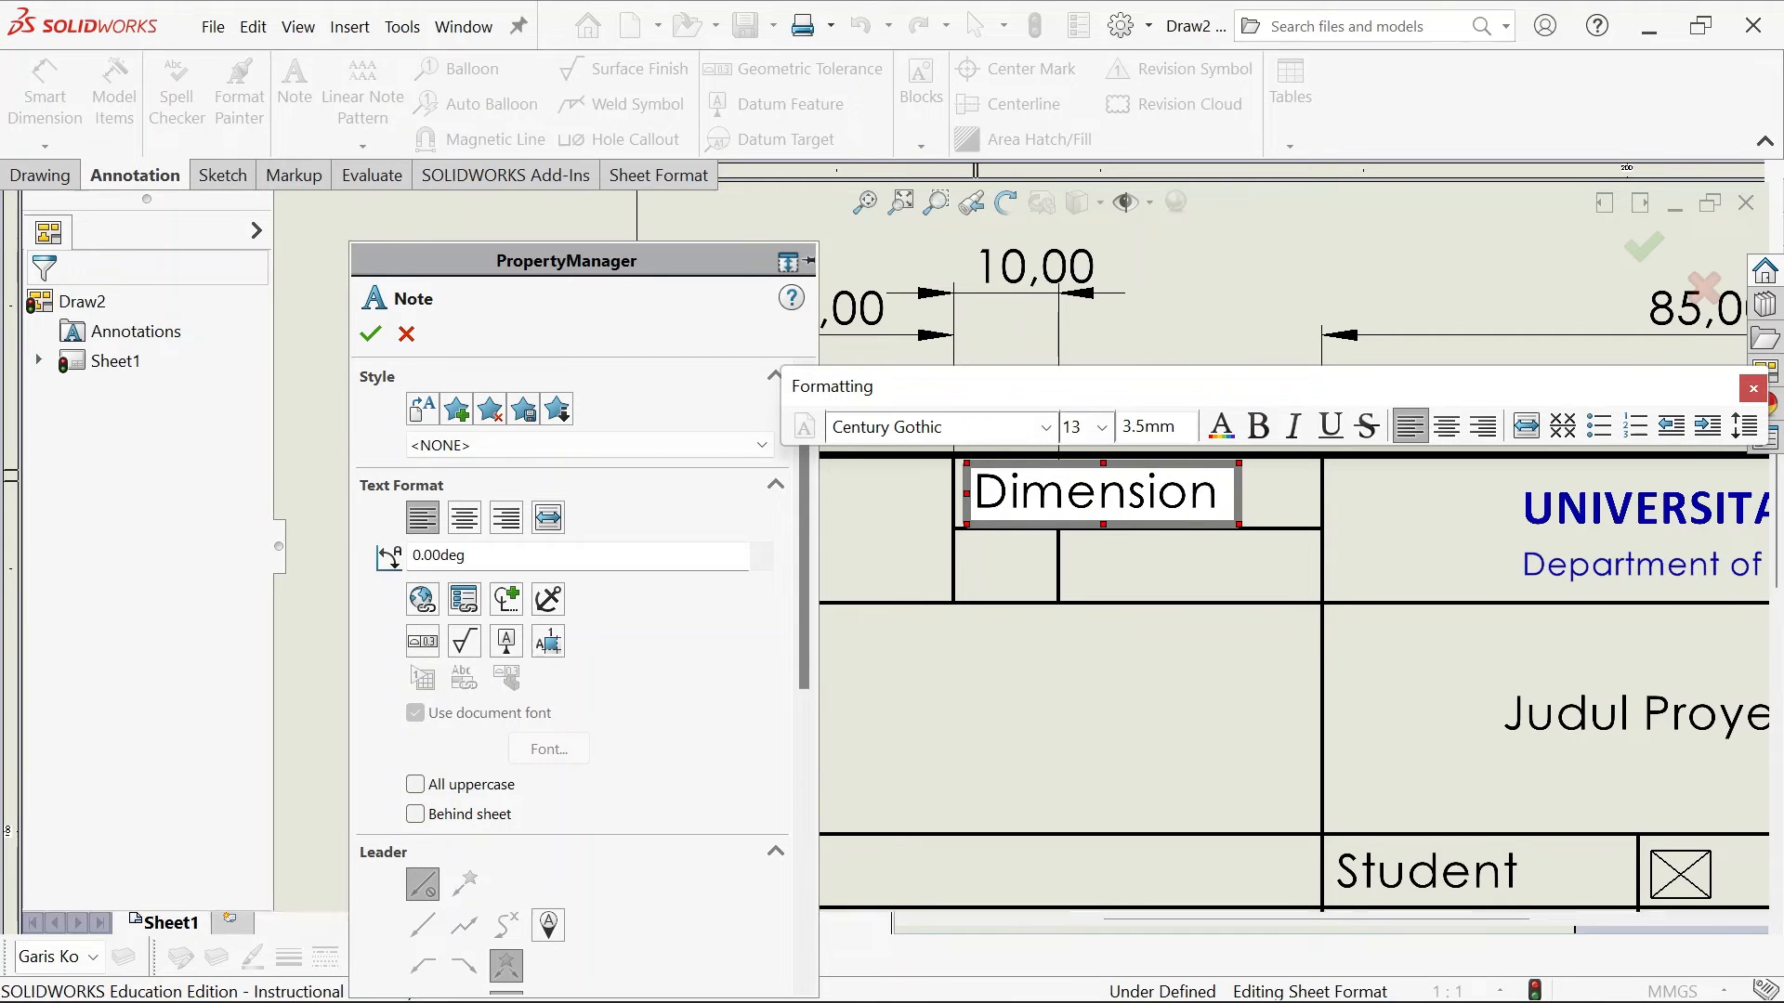
{"action": "type", "text": "s are"}
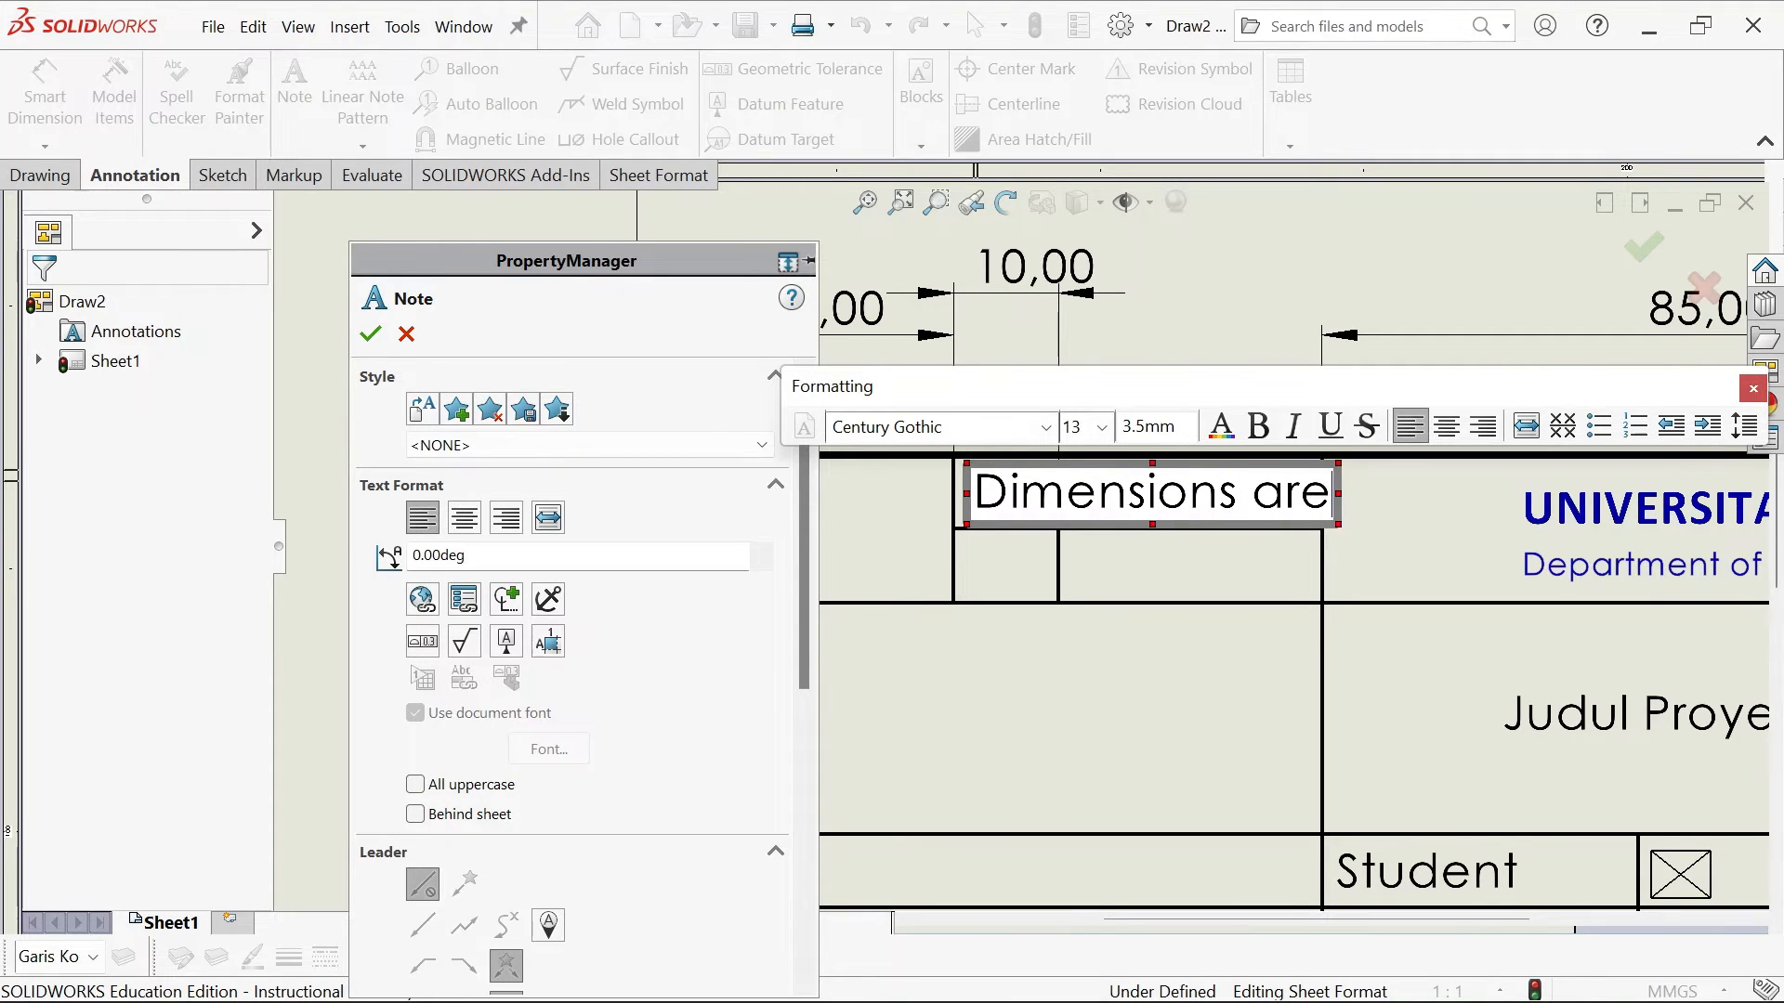
{"action": "type", "text": " in Mil"}
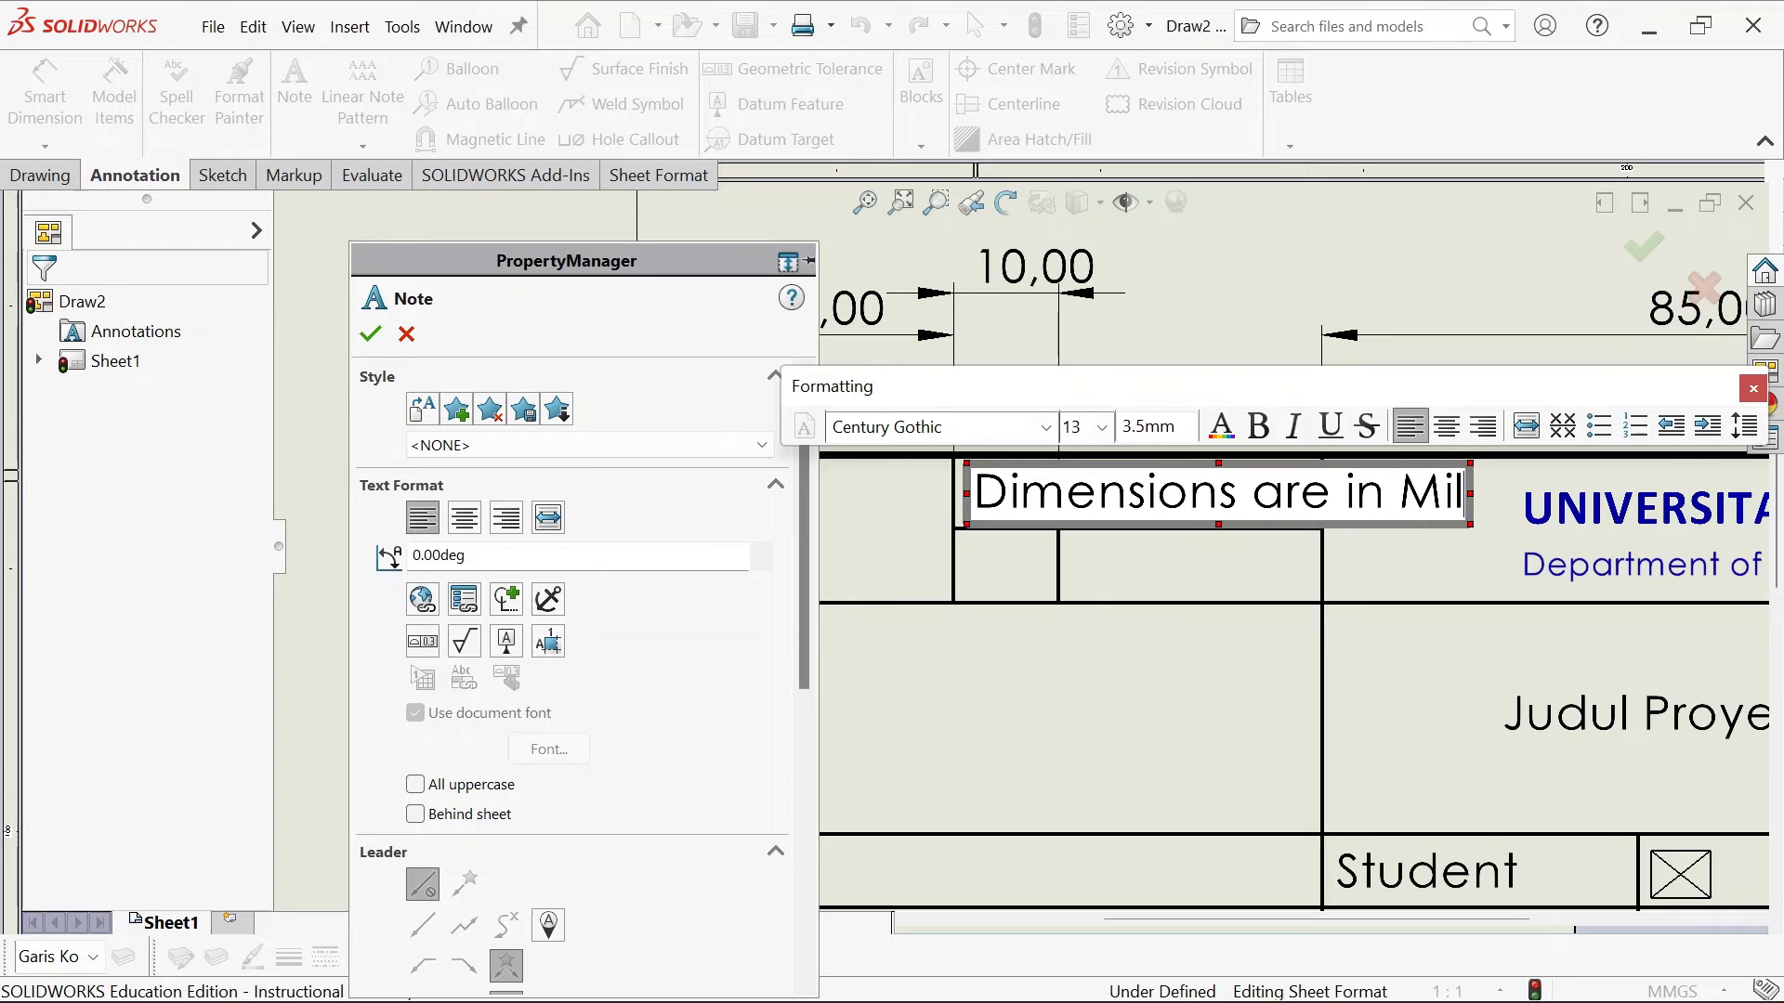
{"action": "type", "text": "imeters"}
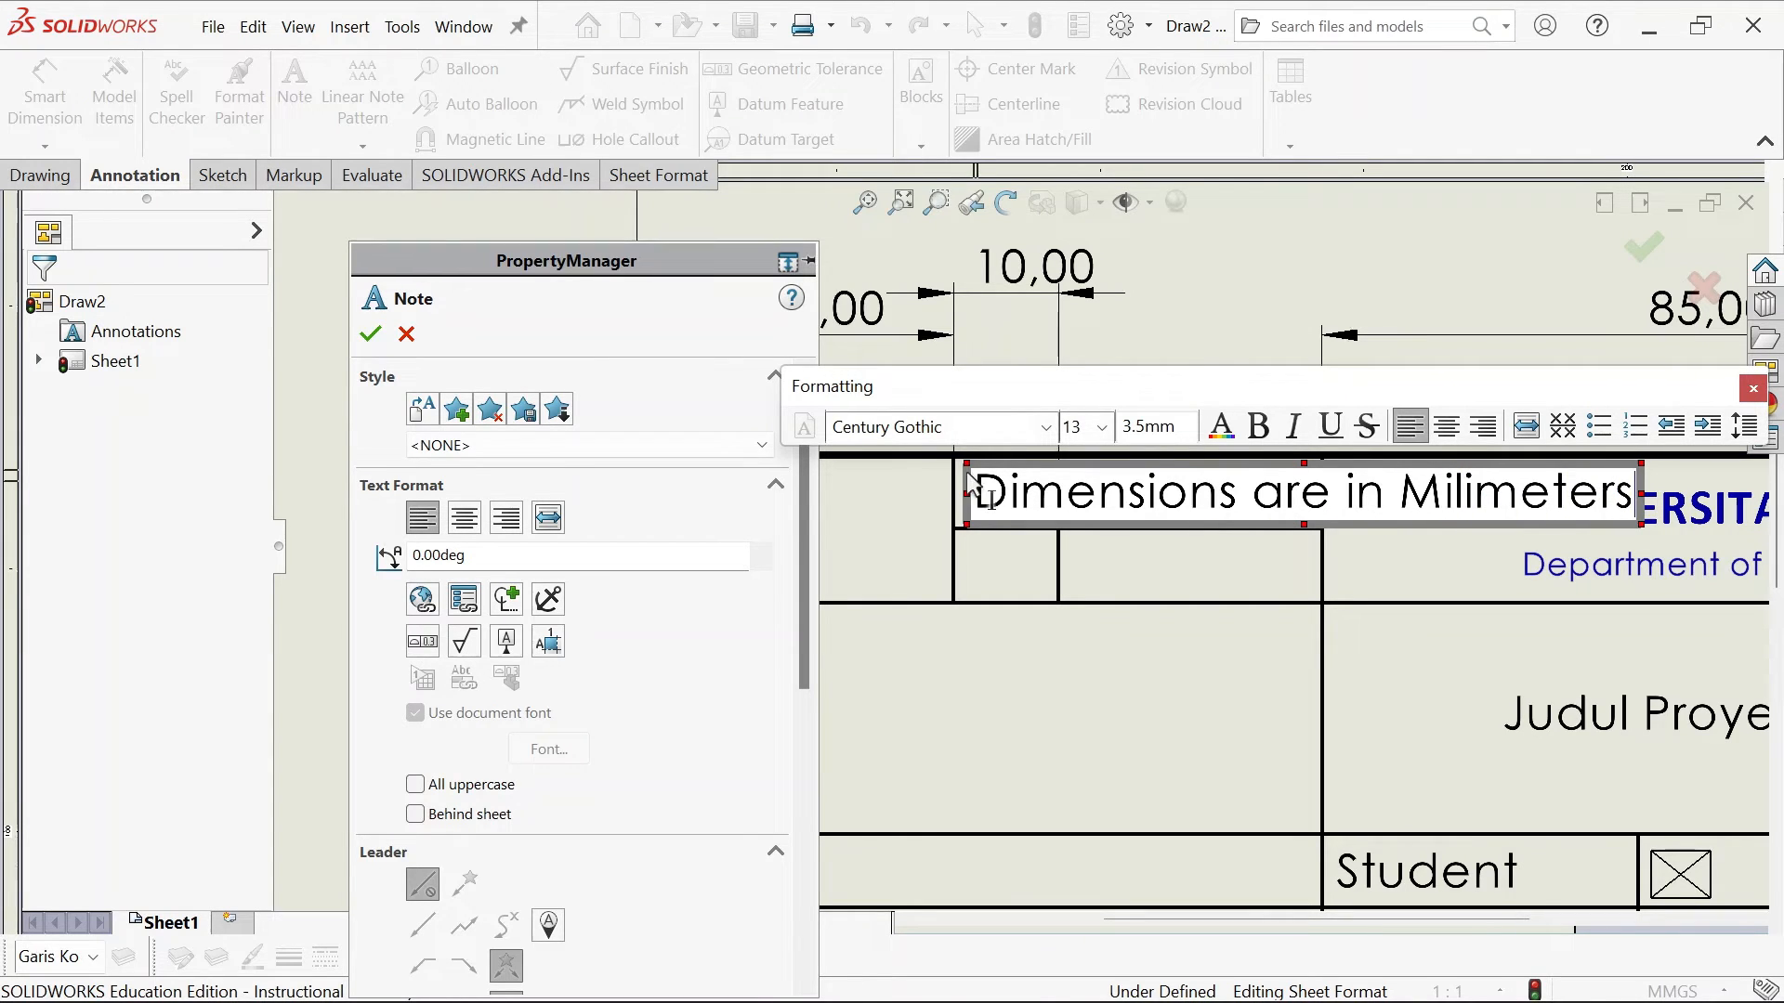
Try text sizes 8, 6 and 7 on the entire "Dimensions are in Milimeters" note and return it to 6
{"action": "triple_click", "coordinate": [1005, 492]}
{"action": "left_click", "coordinate": [1102, 428]}
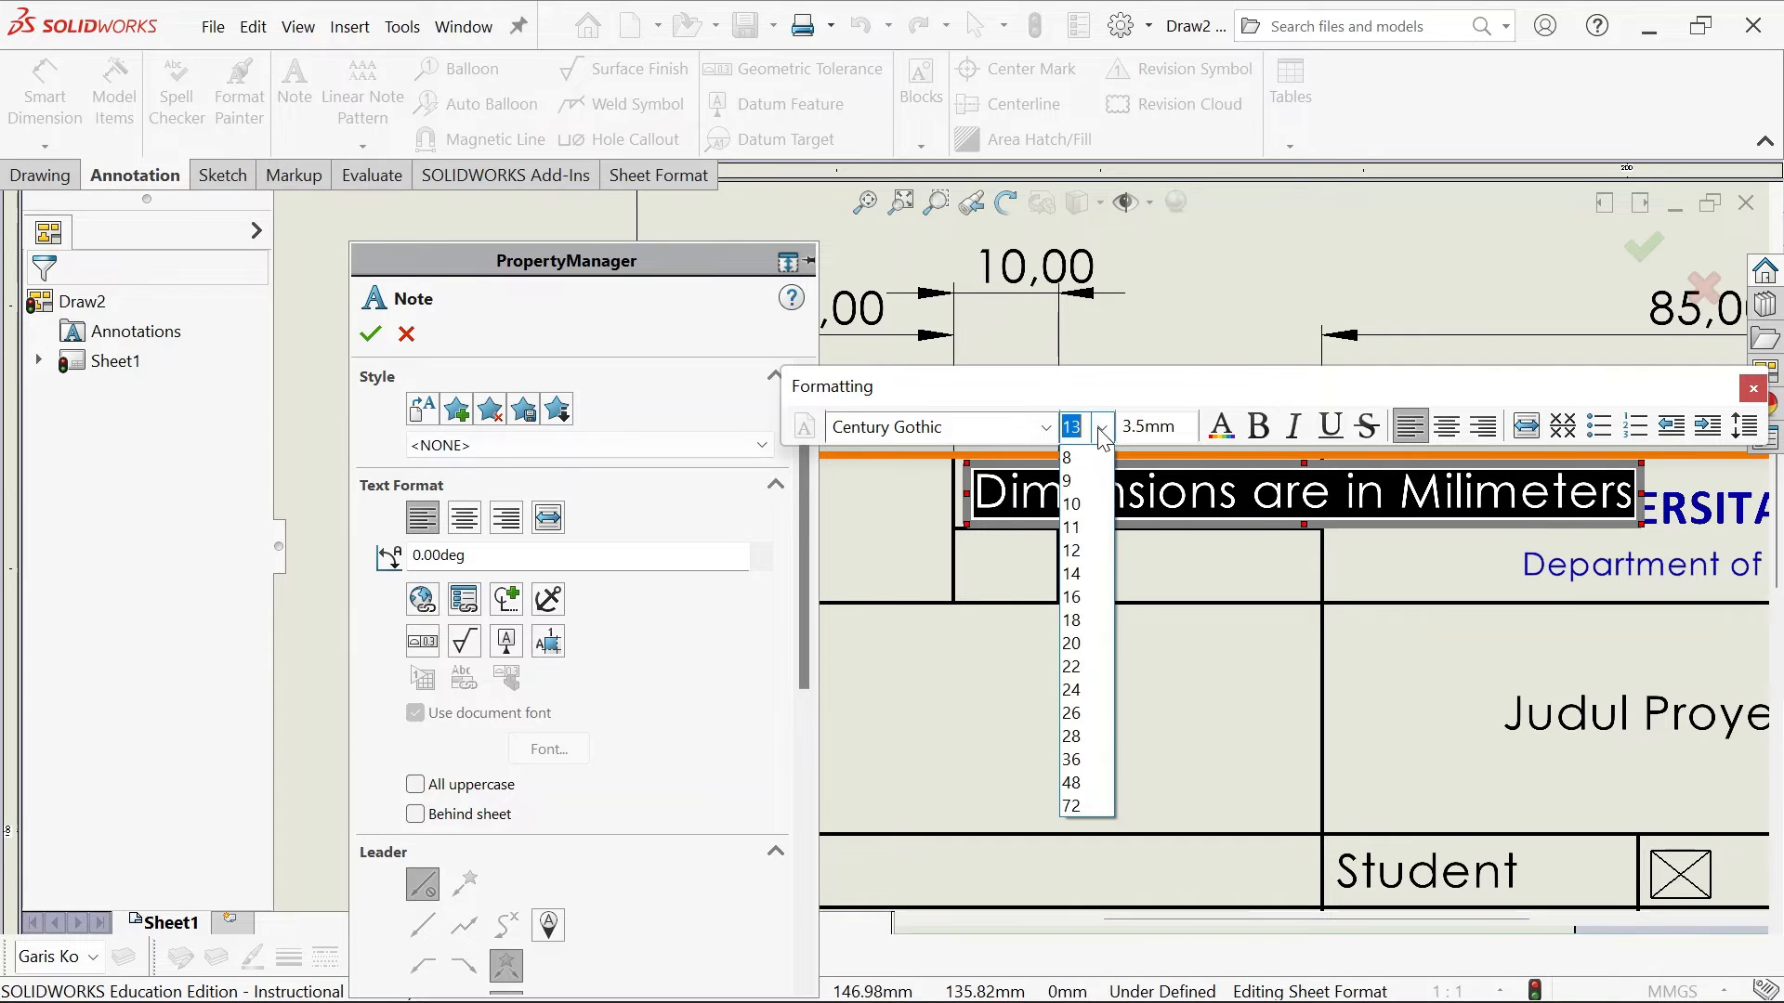
{"action": "left_click", "coordinate": [1083, 458]}
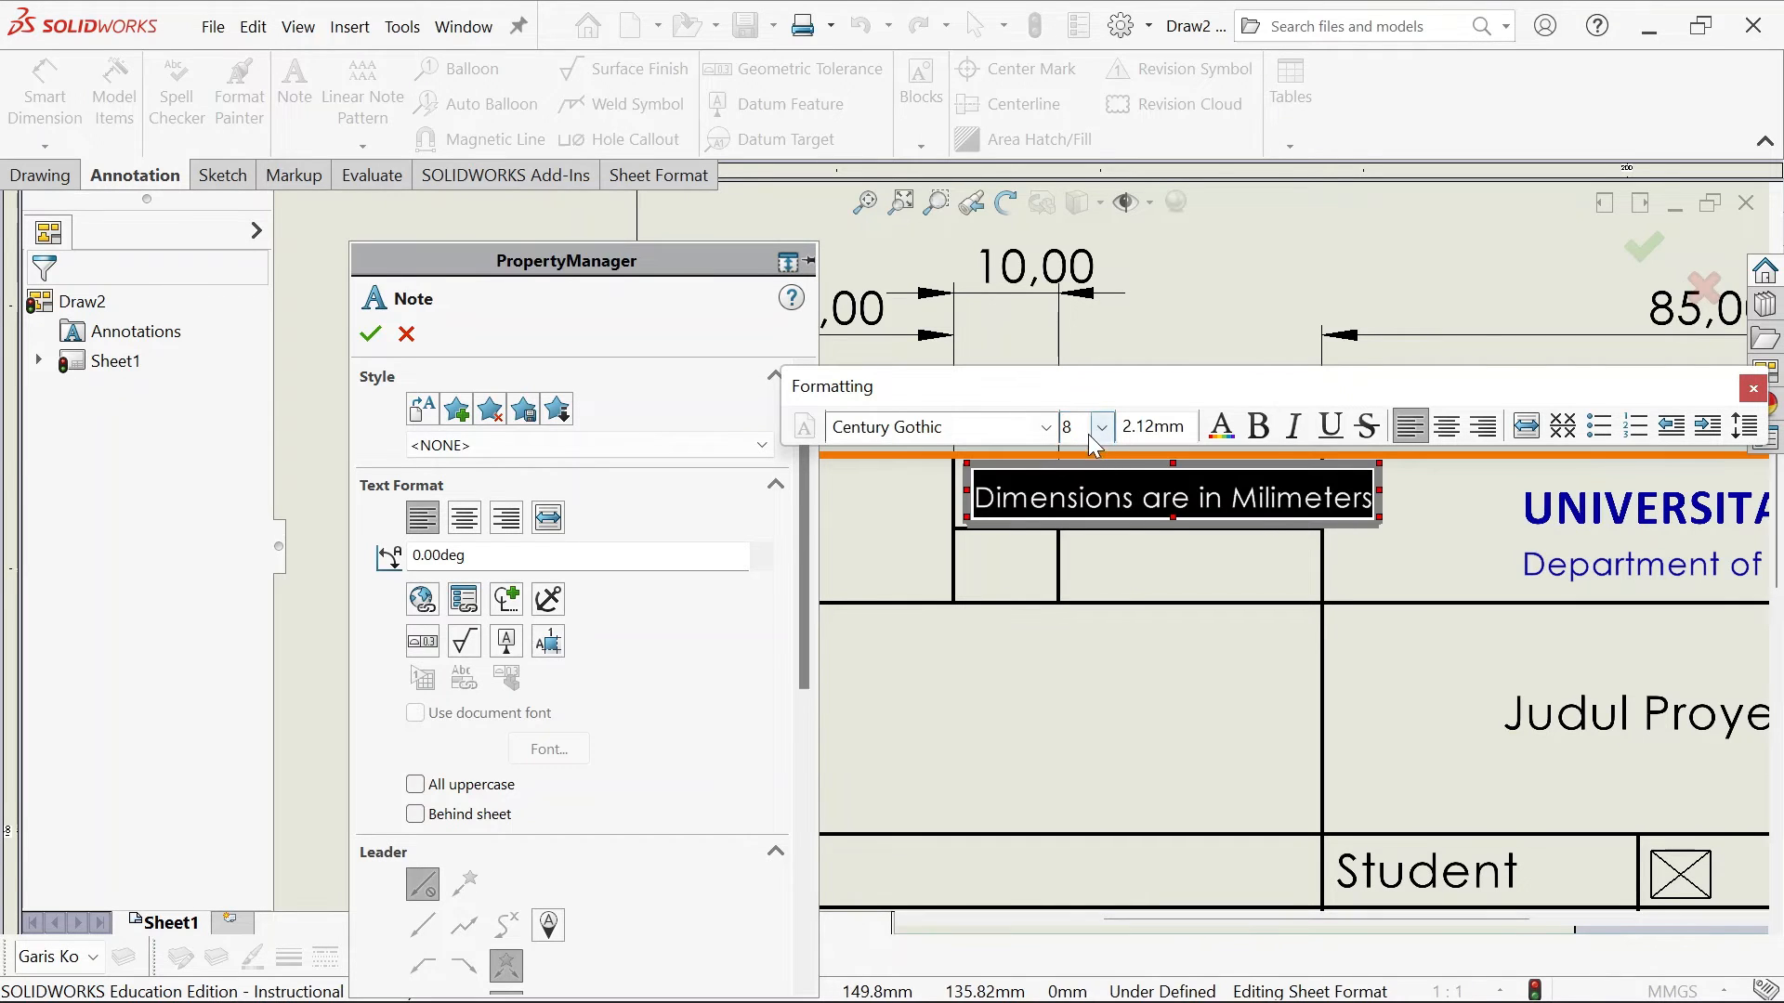
{"action": "type", "text": "6"}
{"action": "key", "text": "Return"}
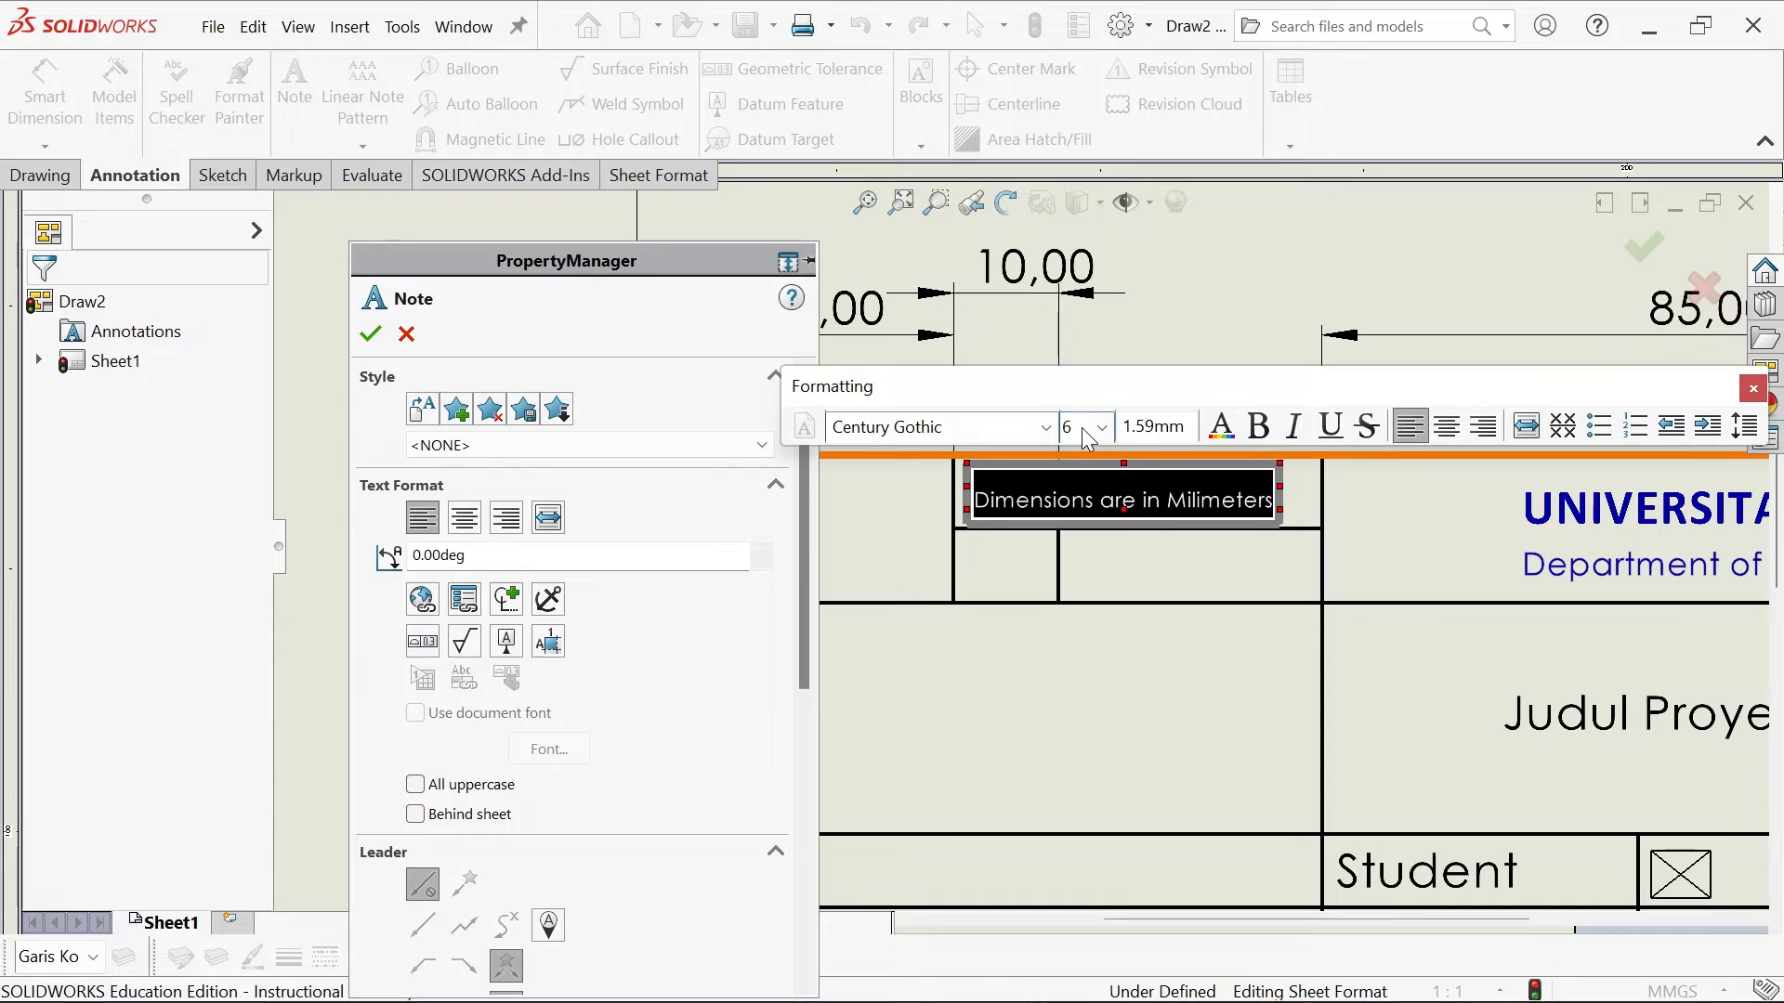
{"action": "type", "text": "7"}
{"action": "key", "text": "Return"}
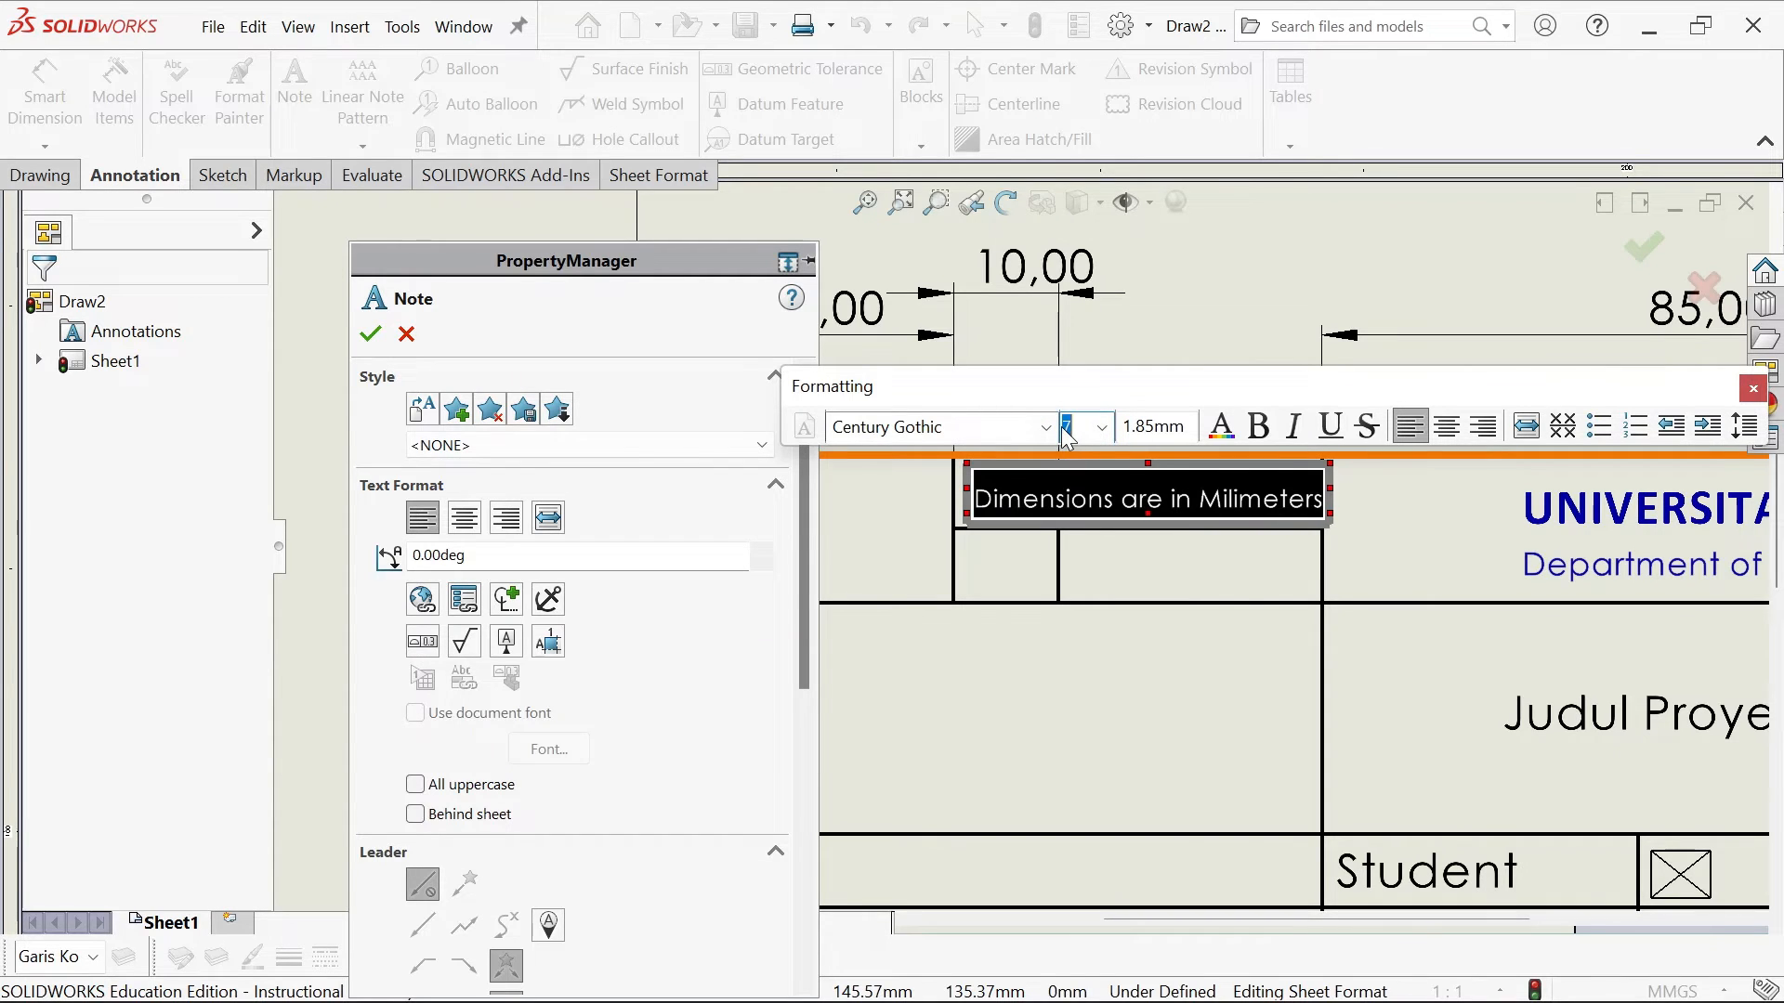
{"action": "type", "text": "6"}
{"action": "key", "text": "Return"}
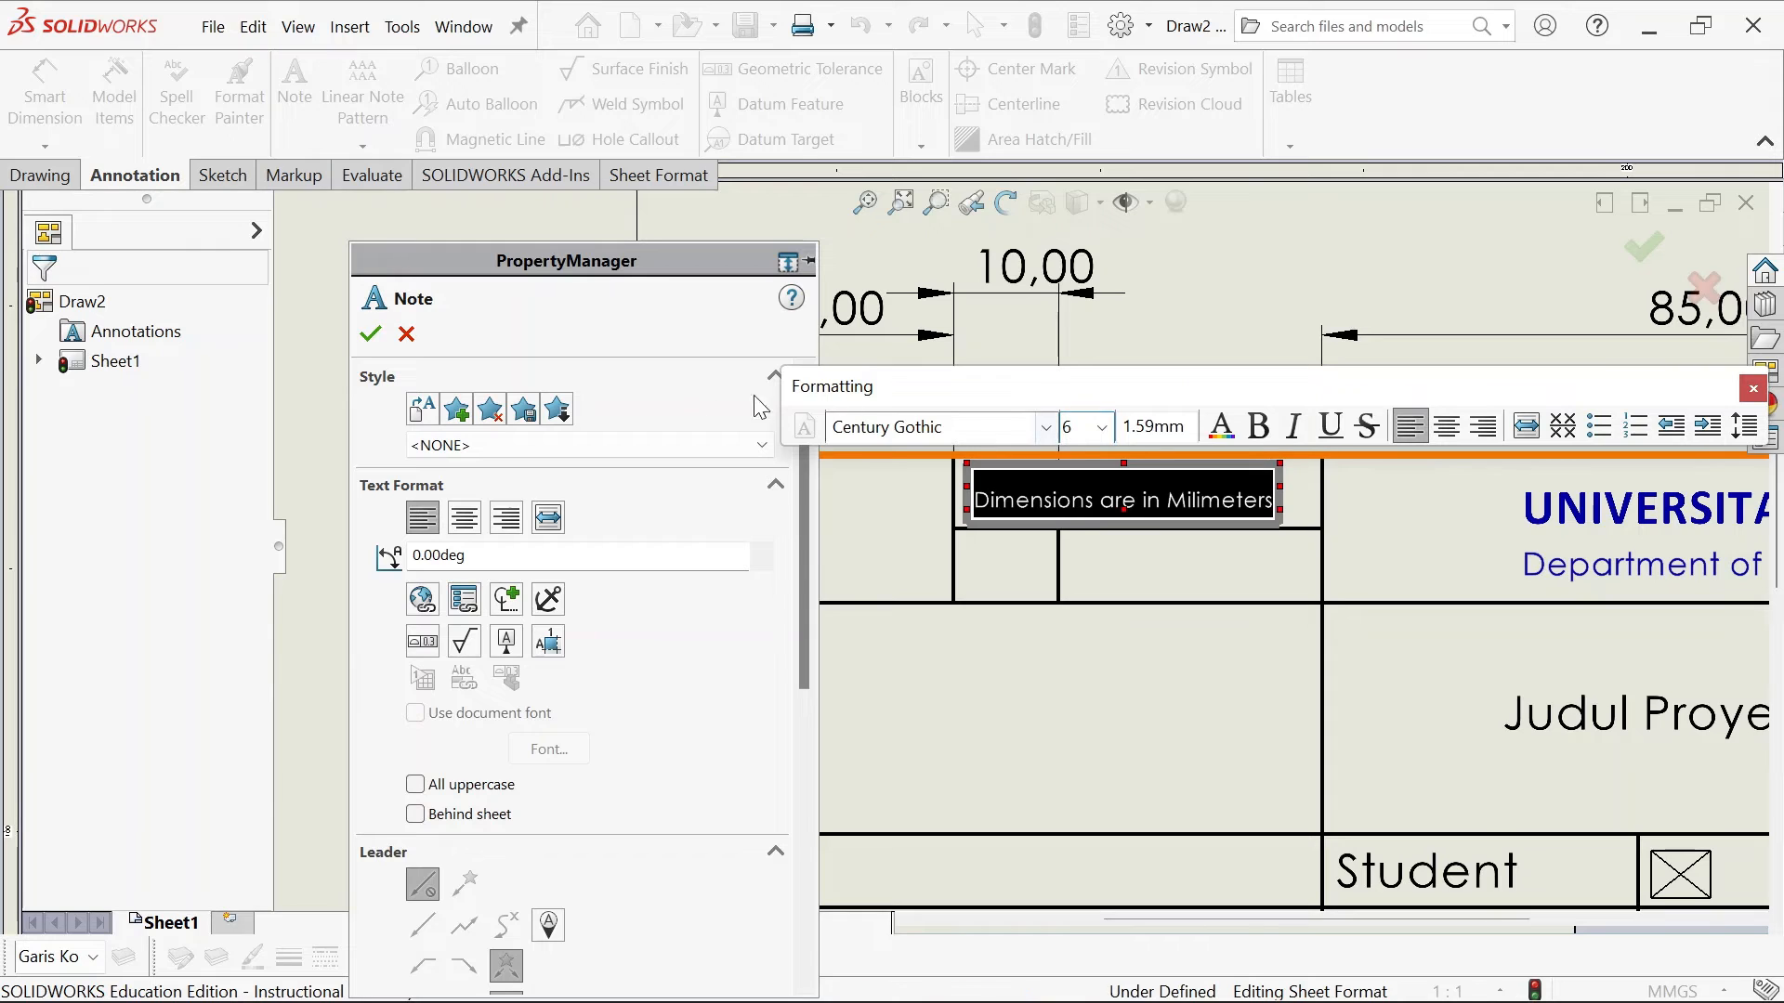
Finish the "Dimensions are in Milimeters" note and move it to the middle of its cell
{"action": "left_click", "coordinate": [406, 334]}
{"action": "scroll", "coordinate": [976, 497], "scroll_direction": "down", "scroll_amount": 4}
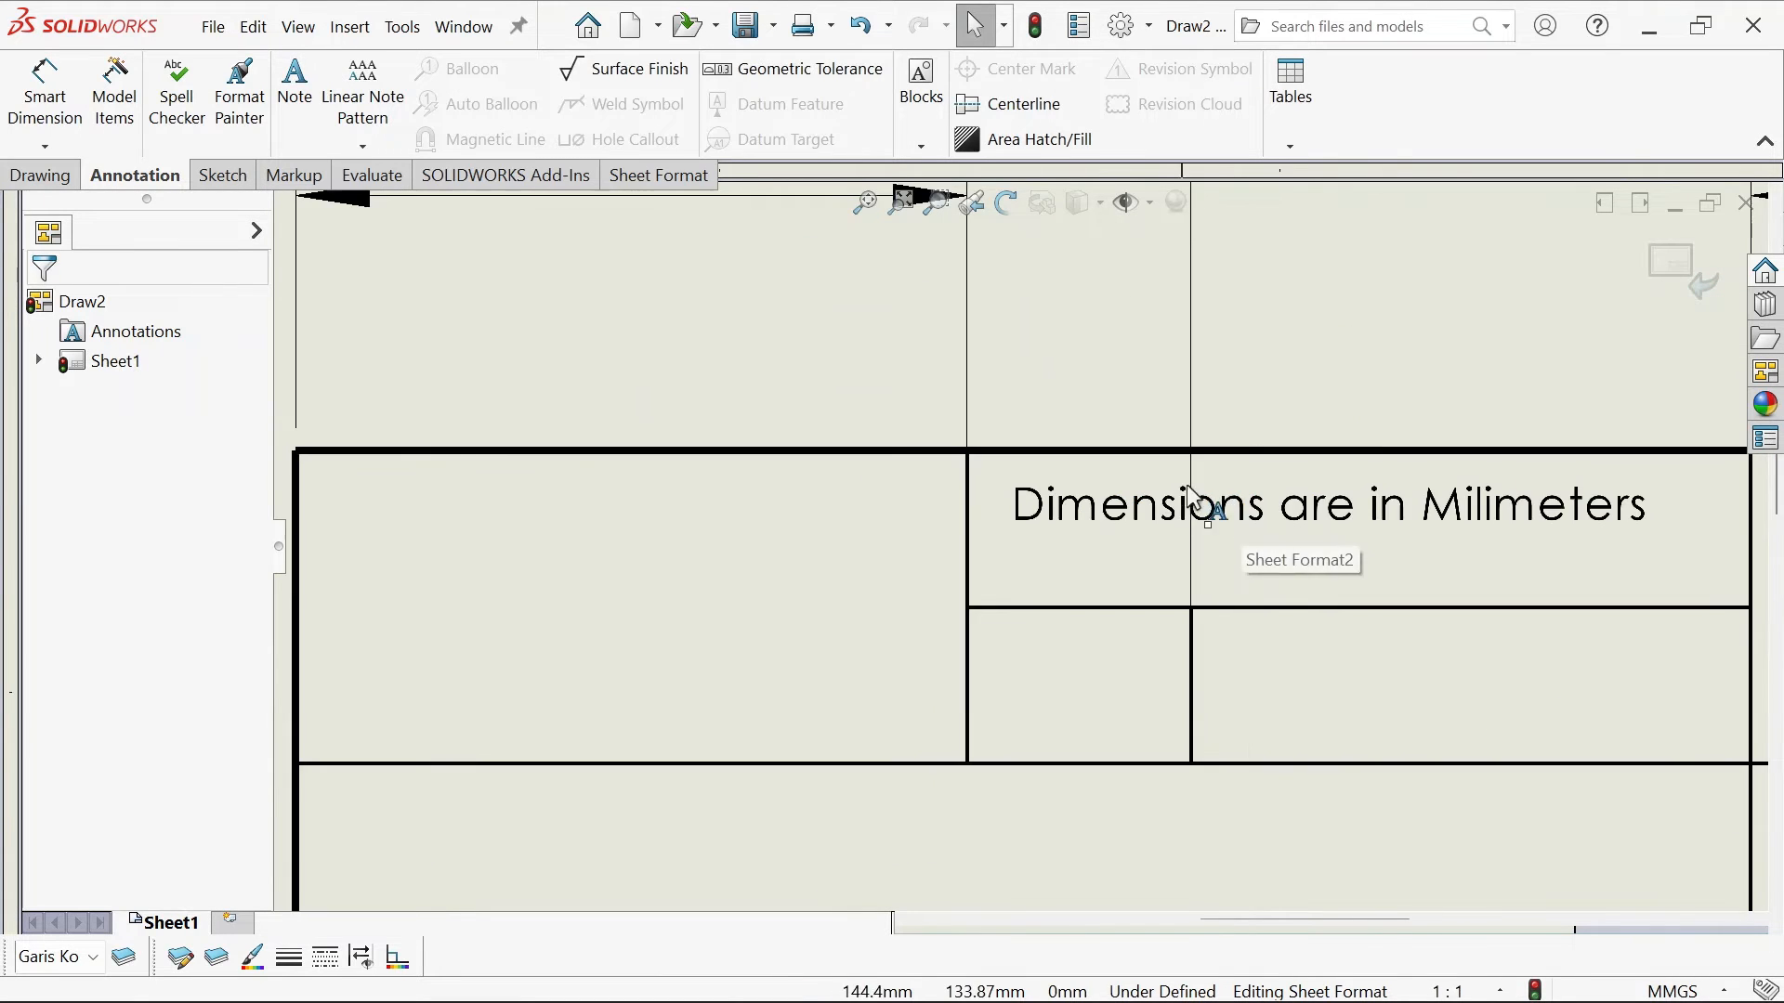
{"action": "scroll", "coordinate": [1375, 511], "scroll_direction": "down", "scroll_amount": 1}
{"action": "left_click_drag", "start_coordinate": [1382, 504], "coordinate": [1409, 529]}
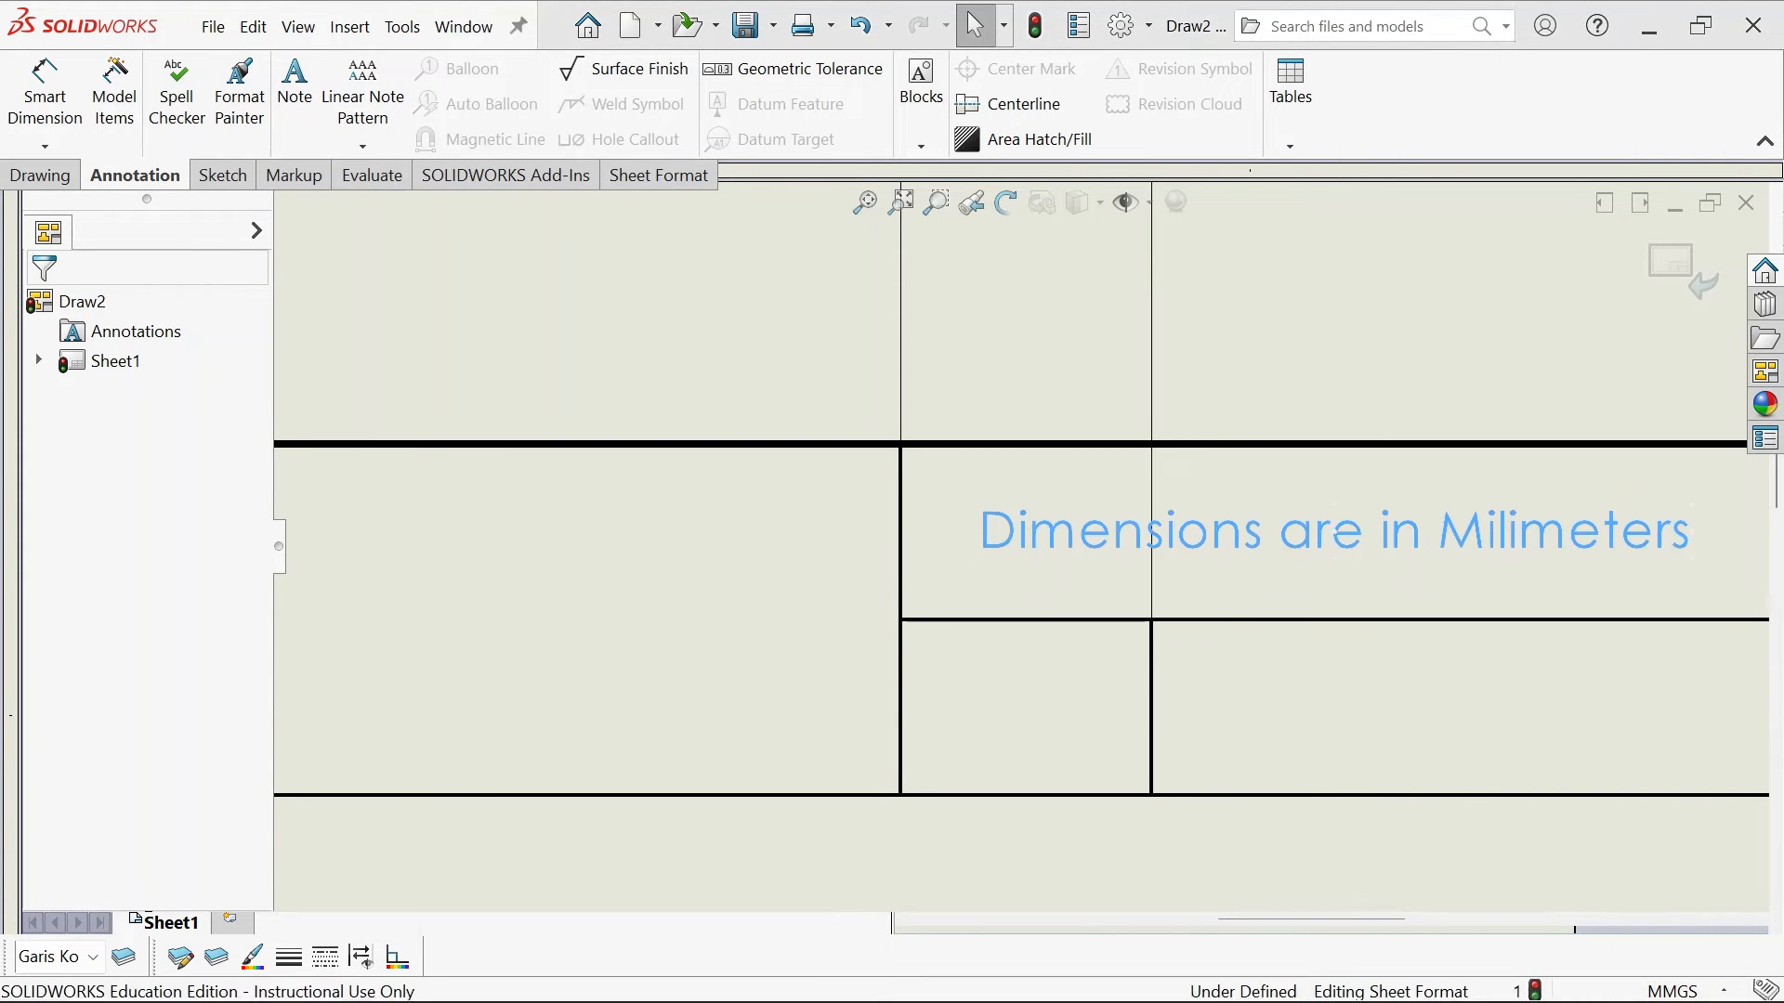
Change the text size of the "Dimensions are in Milimeters" note to 7
{"action": "double_click", "coordinate": [1282, 529]}
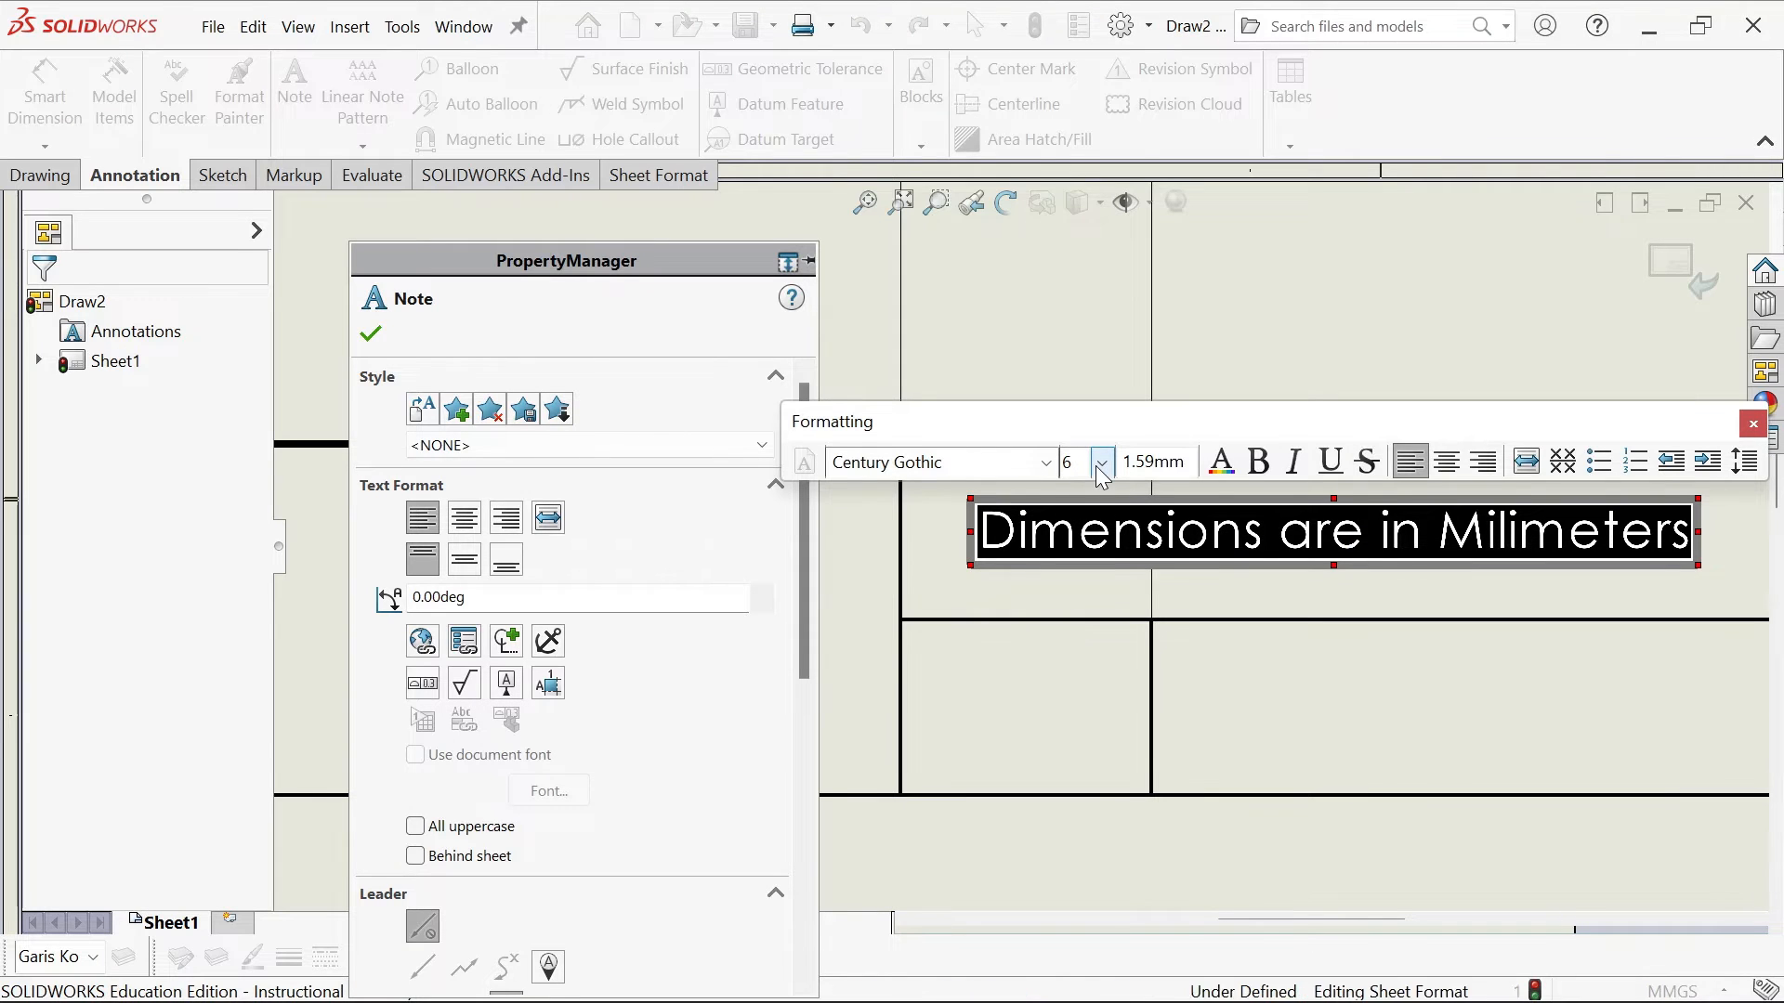
{"action": "left_click", "coordinate": [1090, 468]}
{"action": "left_click", "coordinate": [1081, 466]}
{"action": "key", "text": "Return"}
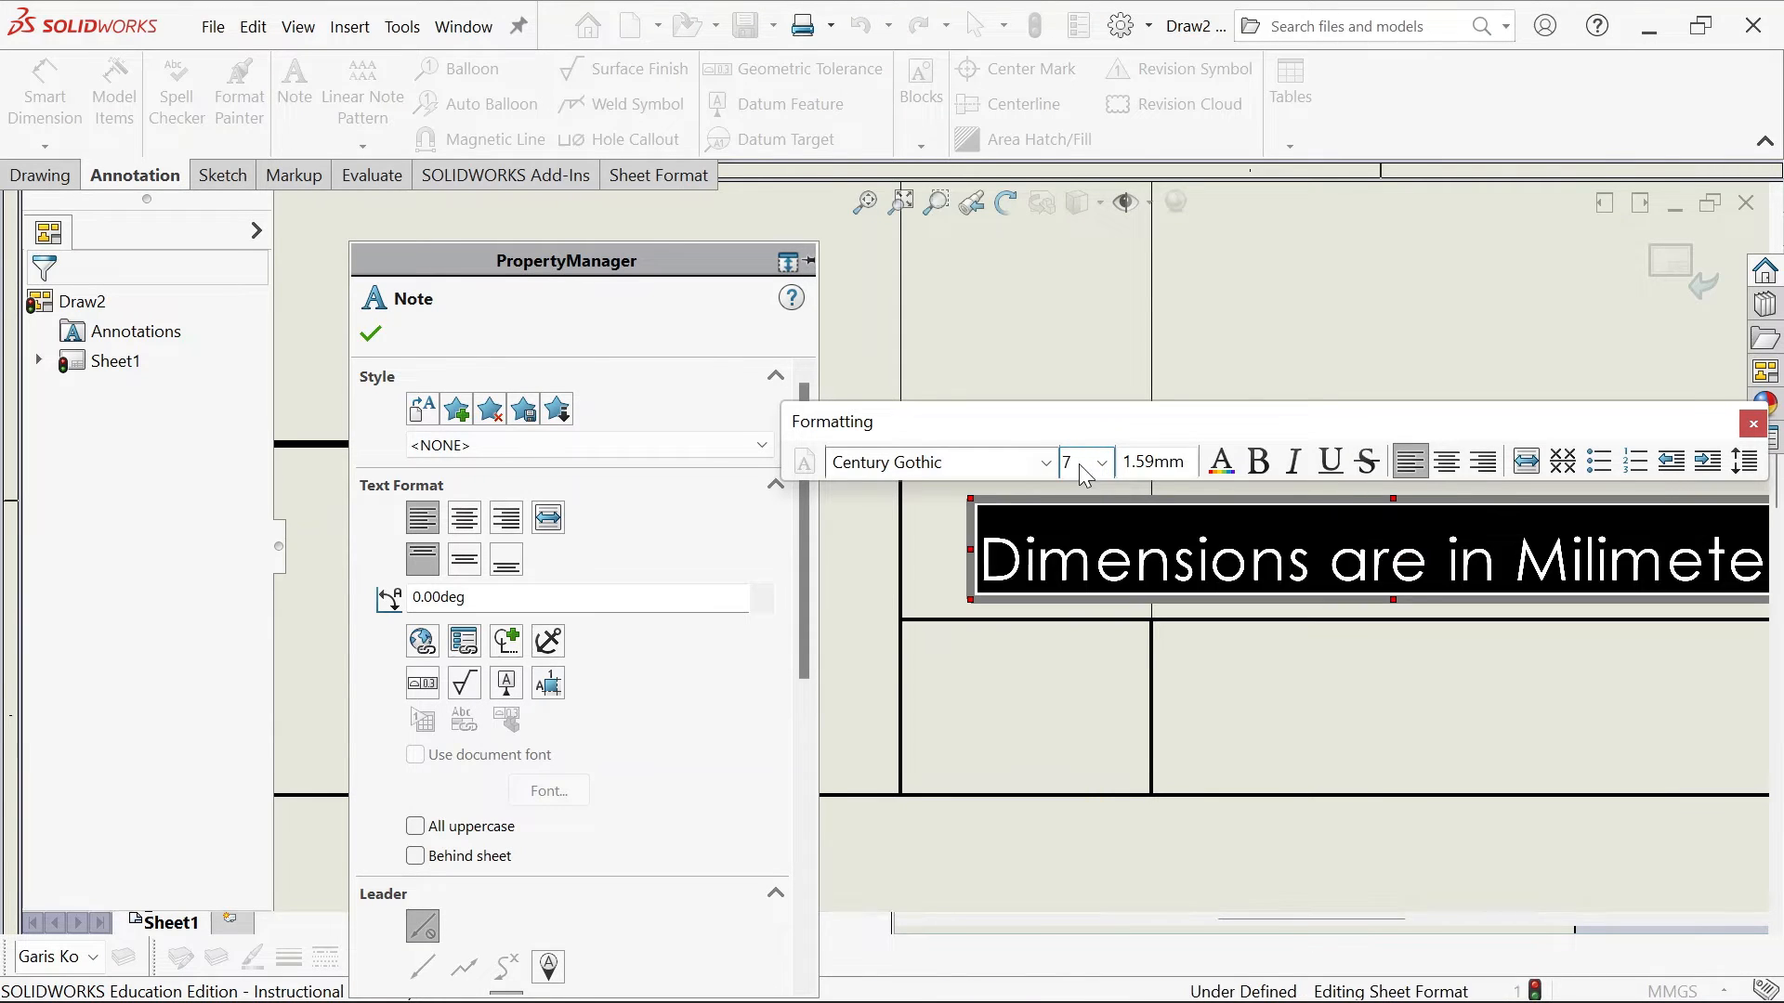
{"action": "left_click", "coordinate": [370, 335]}
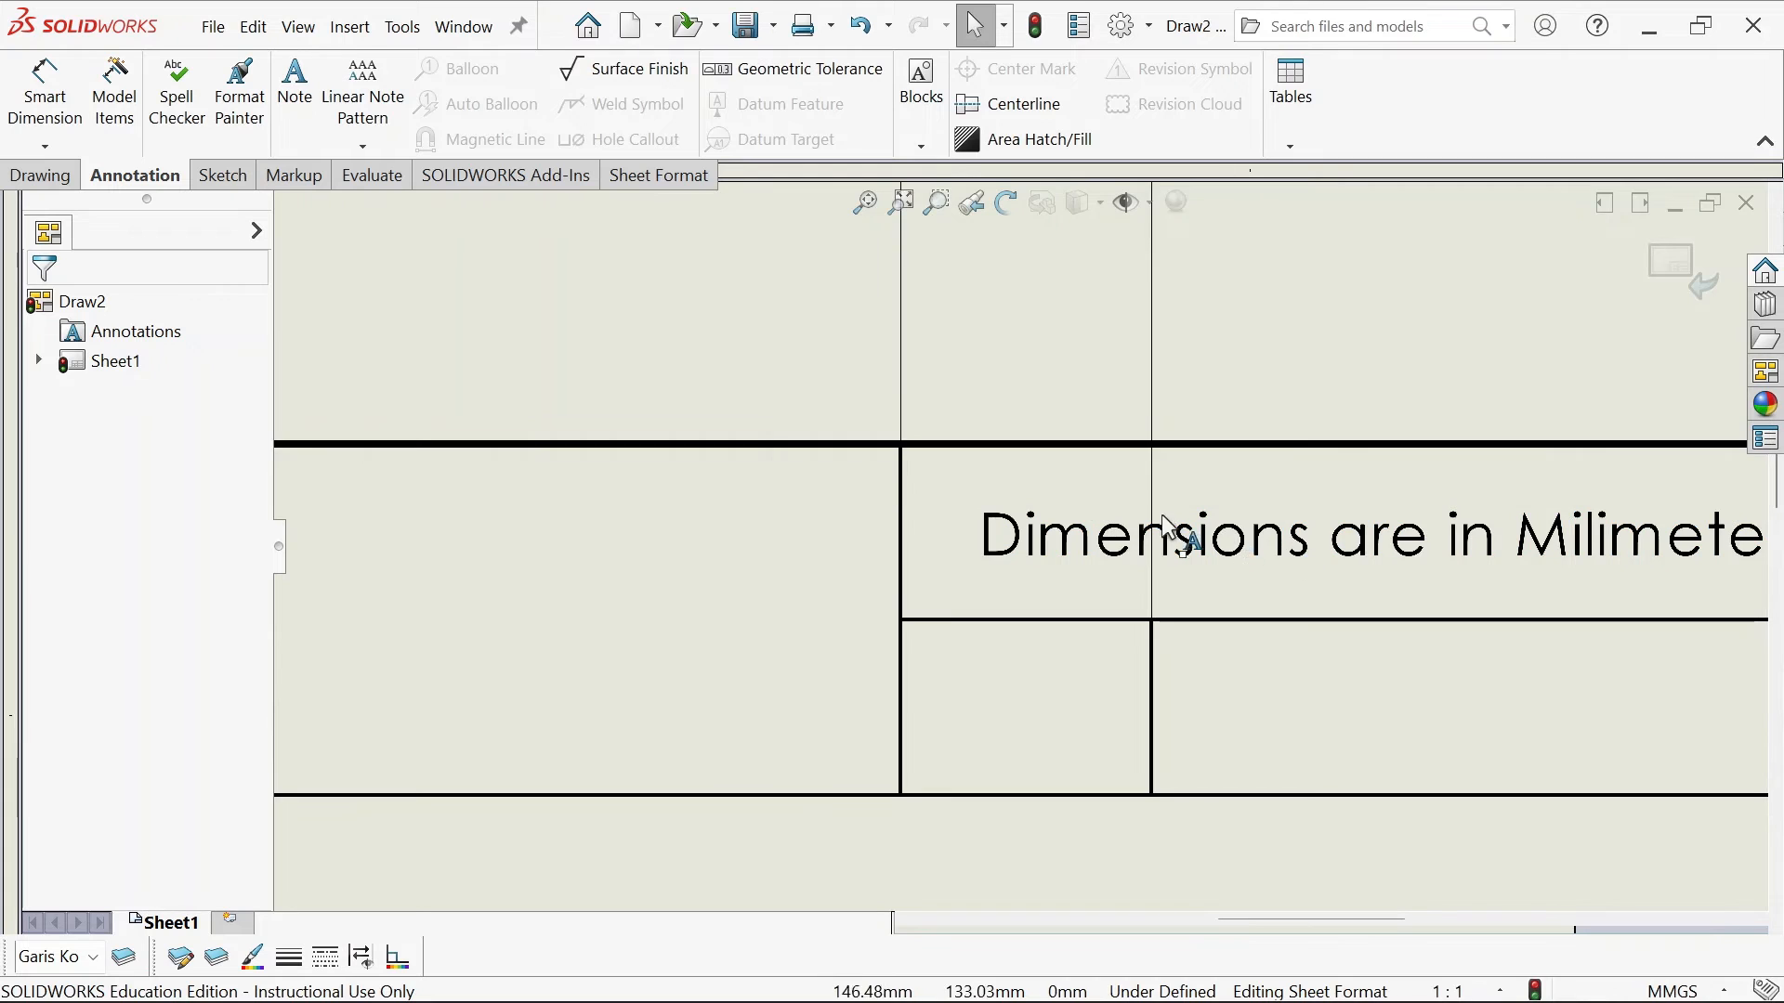
Recentre the enlarged units note in its cell and delete the 10 mm dimension whose extension line crosses it
{"action": "scroll", "coordinate": [1282, 543], "scroll_direction": "up", "scroll_amount": 3}
{"action": "left_click", "coordinate": [1287, 546]}
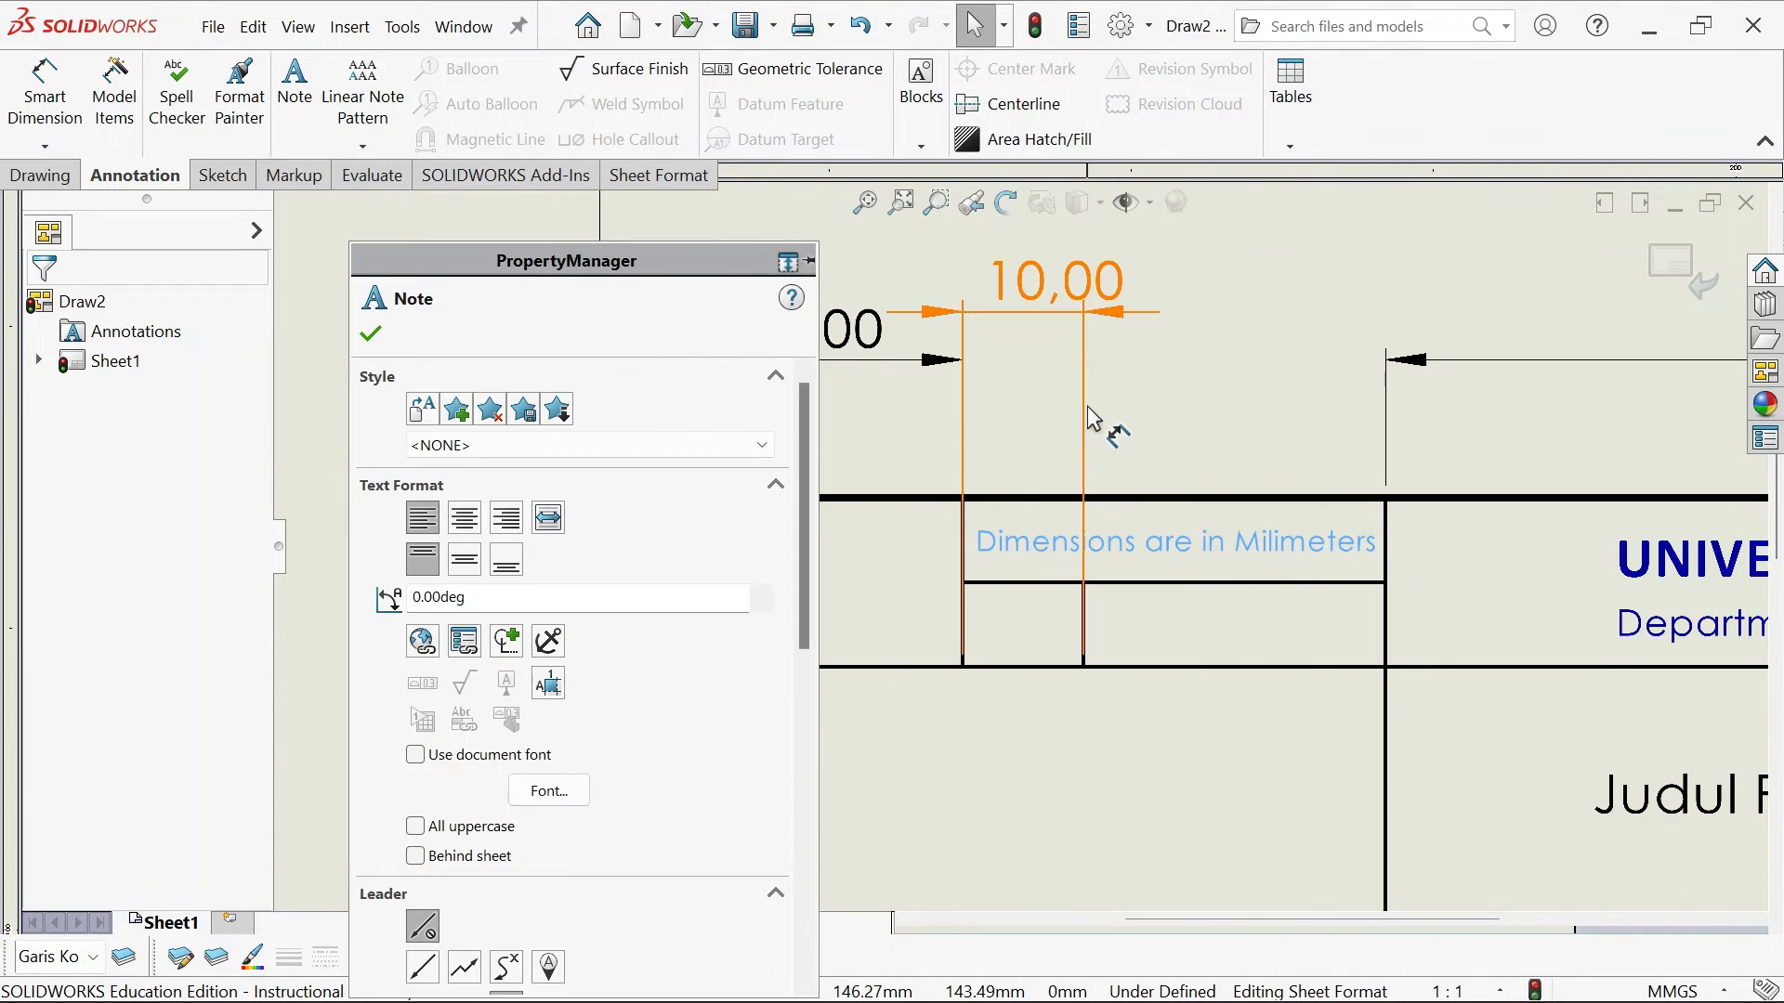
{"action": "left_click", "coordinate": [1087, 401]}
{"action": "key", "text": "Delete"}
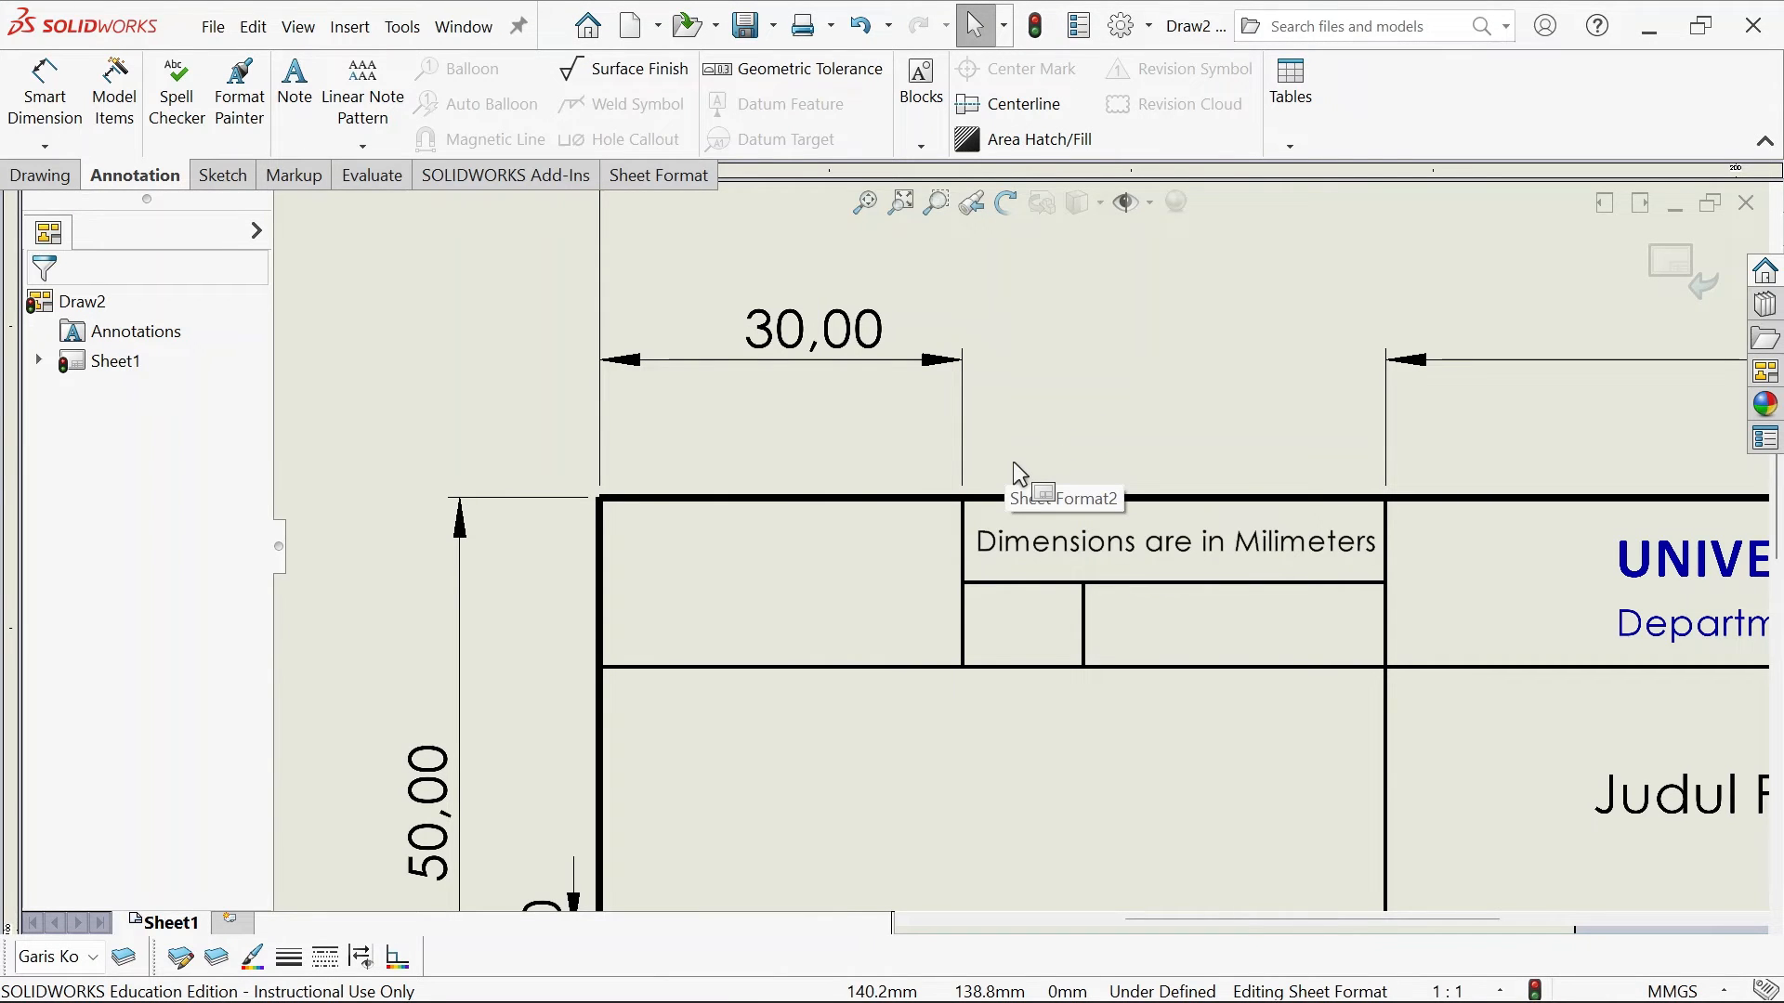
Add a note reading "A4" in the small cell below the "Dimensions are in Milimeters" note
{"action": "left_click", "coordinate": [297, 93]}
{"action": "scroll", "coordinate": [860, 550], "scroll_direction": "down", "scroll_amount": 5}
{"action": "scroll", "coordinate": [1184, 718], "scroll_direction": "up", "scroll_amount": 3}
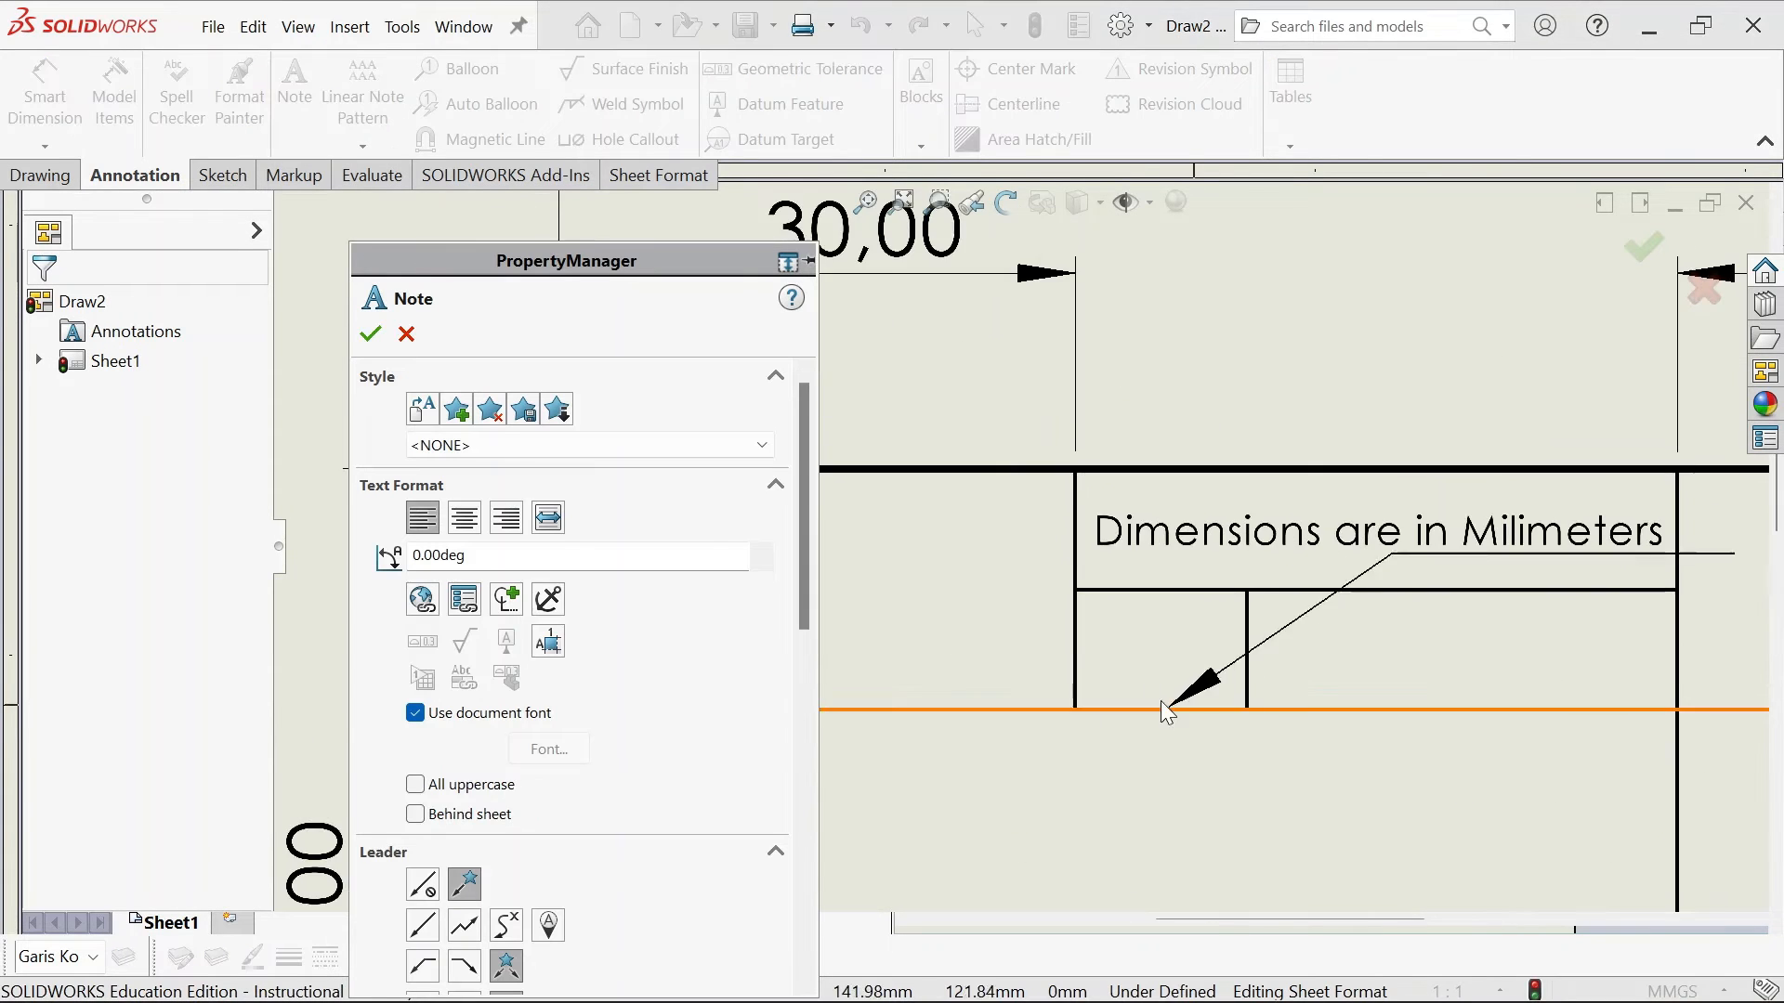
{"action": "scroll", "coordinate": [1128, 668], "scroll_direction": "down", "scroll_amount": 10}
{"action": "scroll", "coordinate": [1013, 539], "scroll_direction": "up", "scroll_amount": 4}
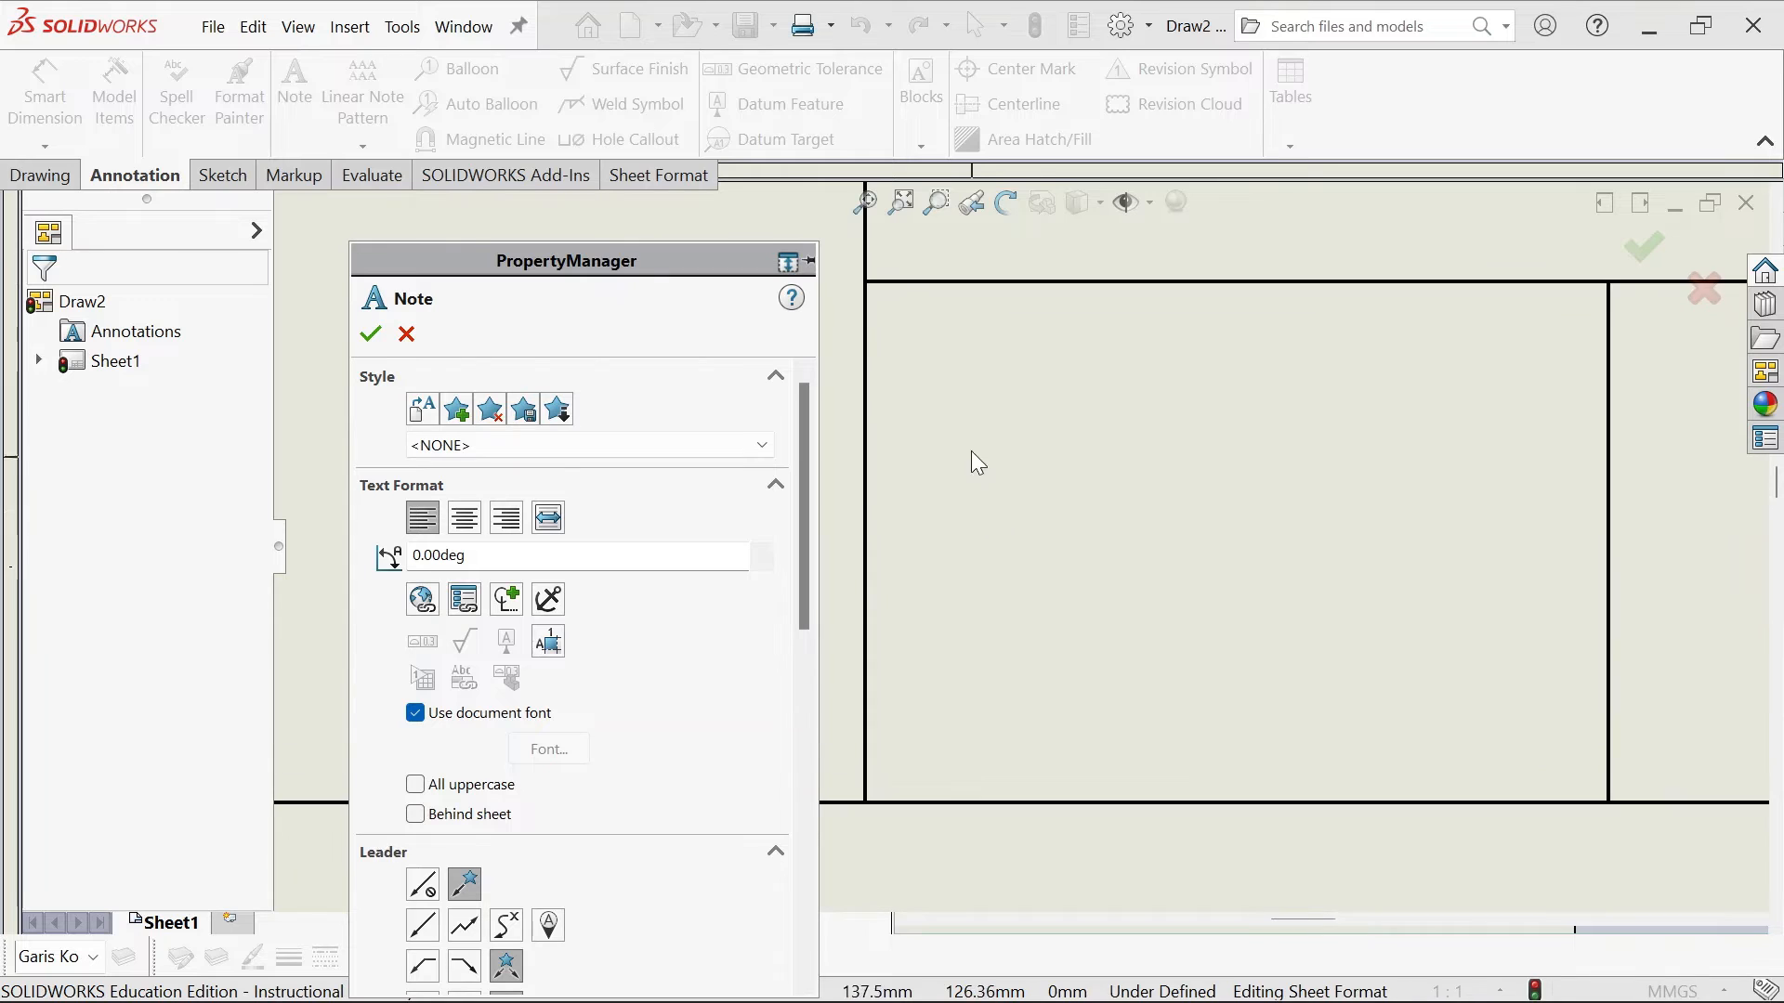
{"action": "left_click", "coordinate": [968, 377]}
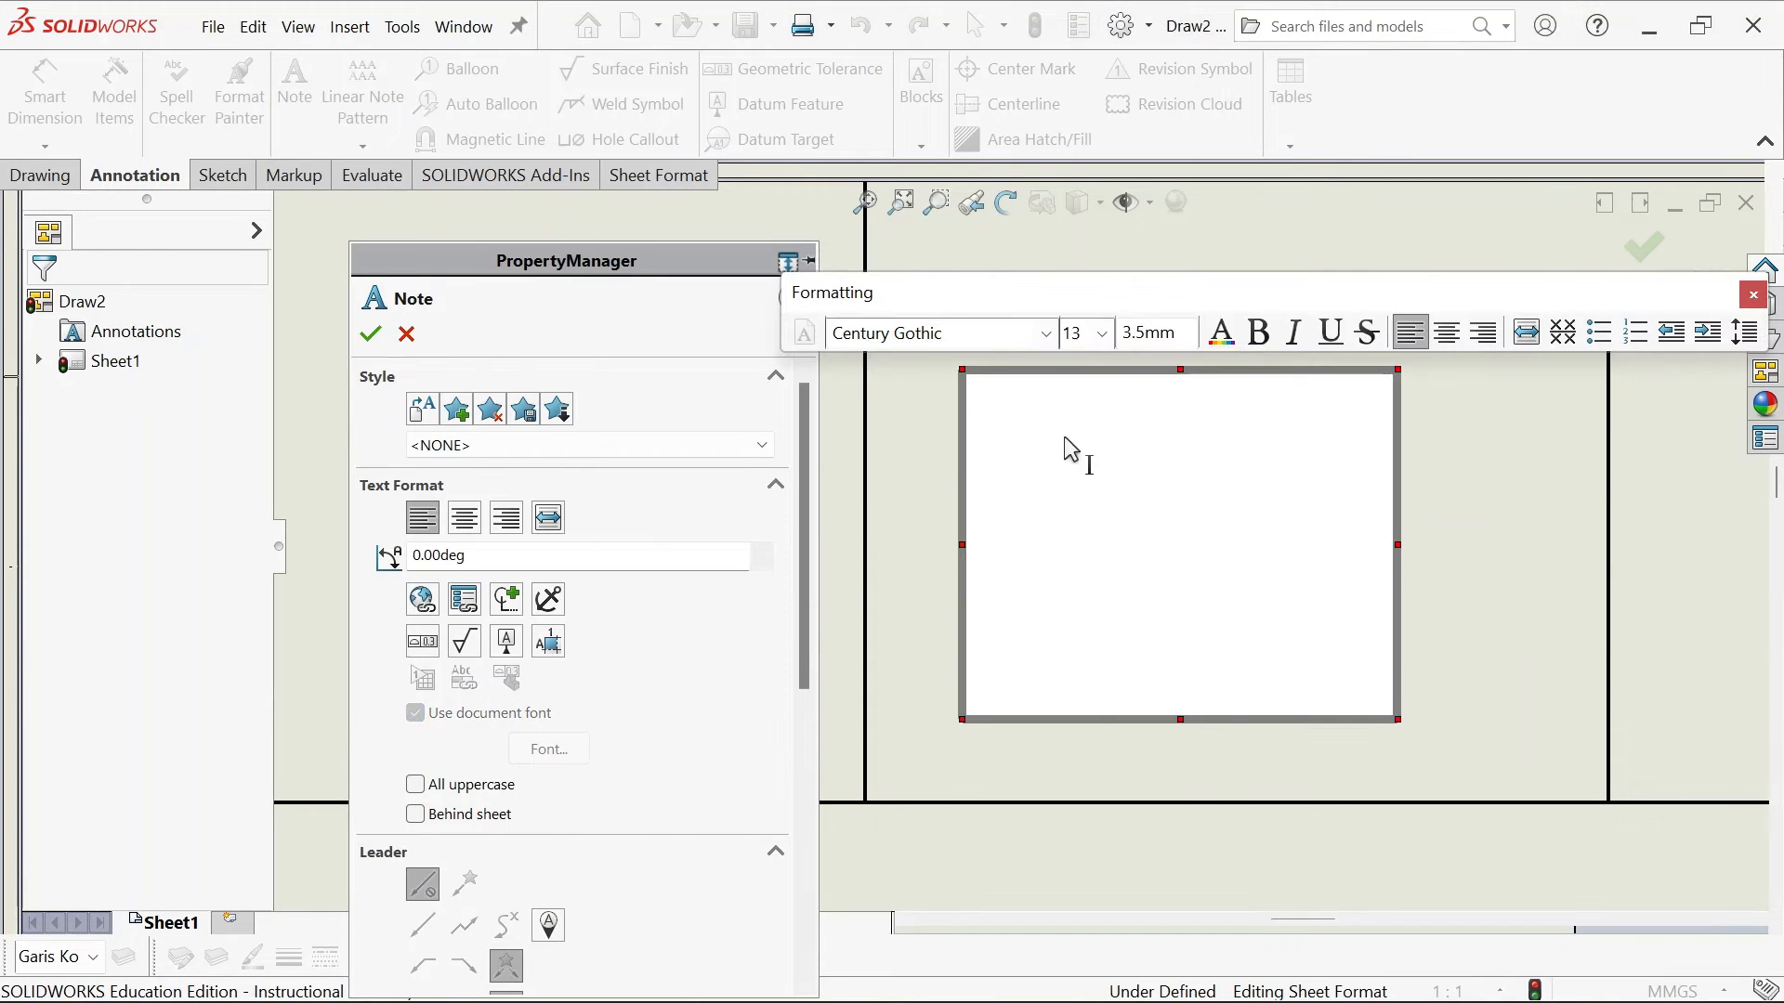
{"action": "type", "text": "A$"}
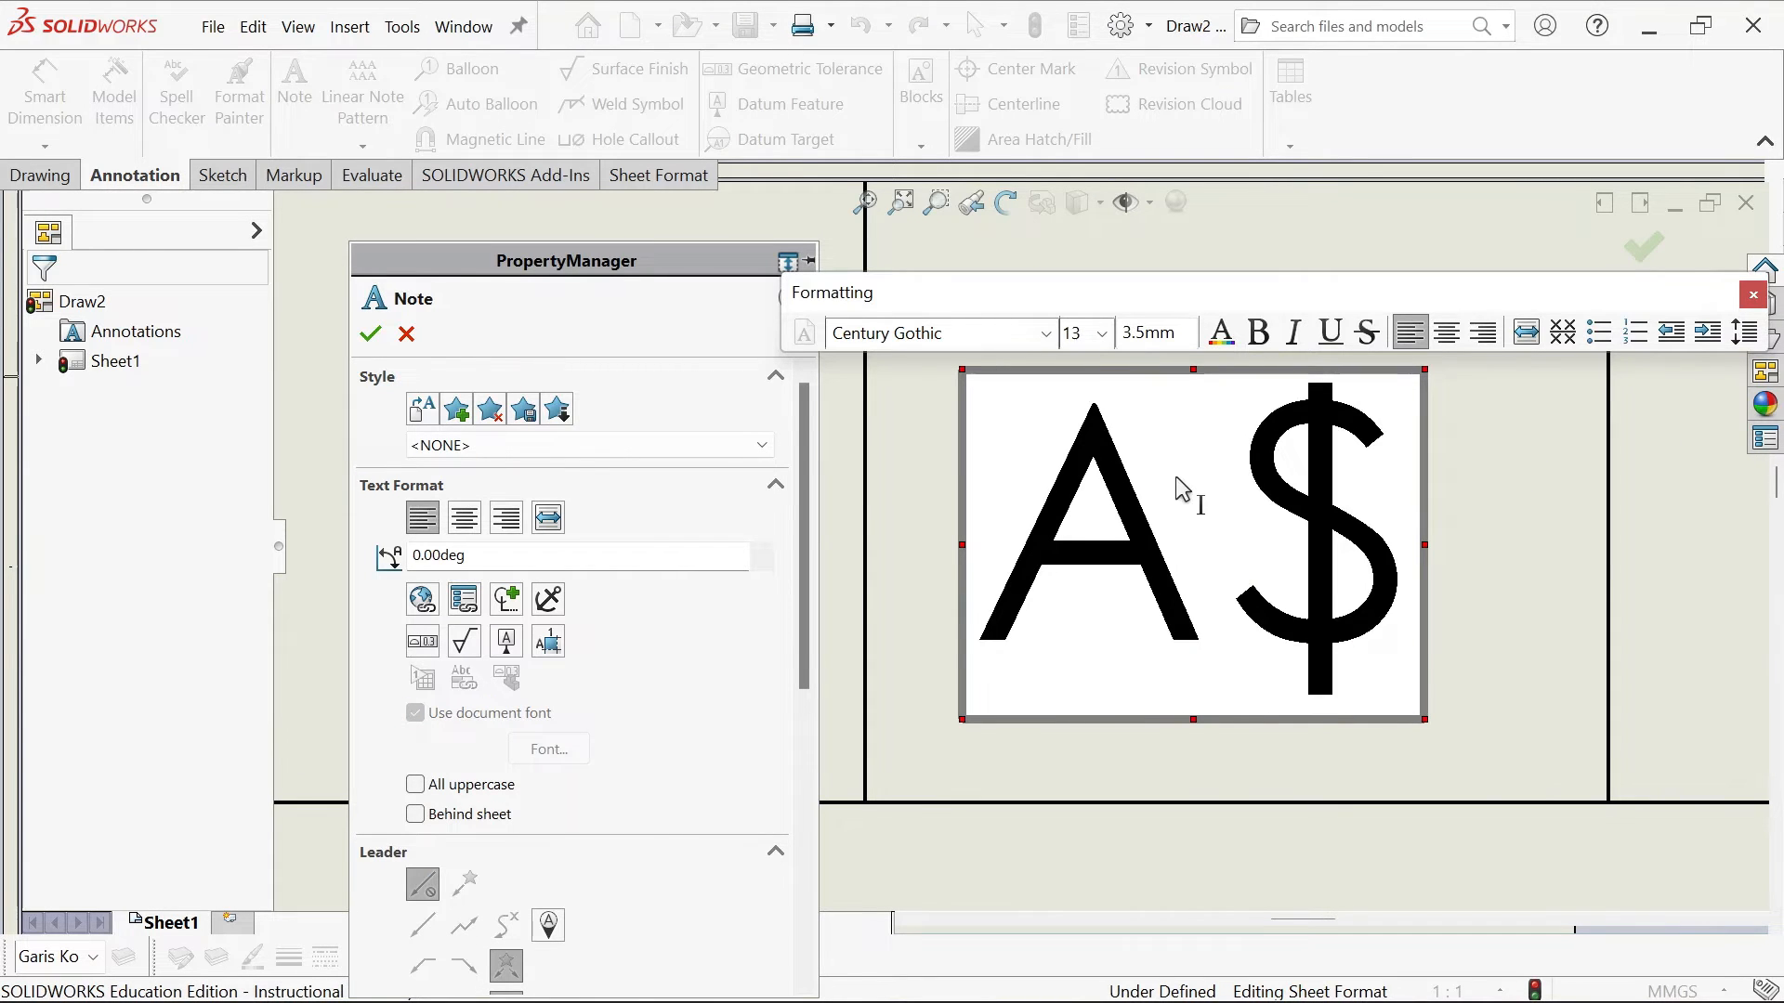
{"action": "key", "text": "BackSpace"}
{"action": "type", "text": "4"}
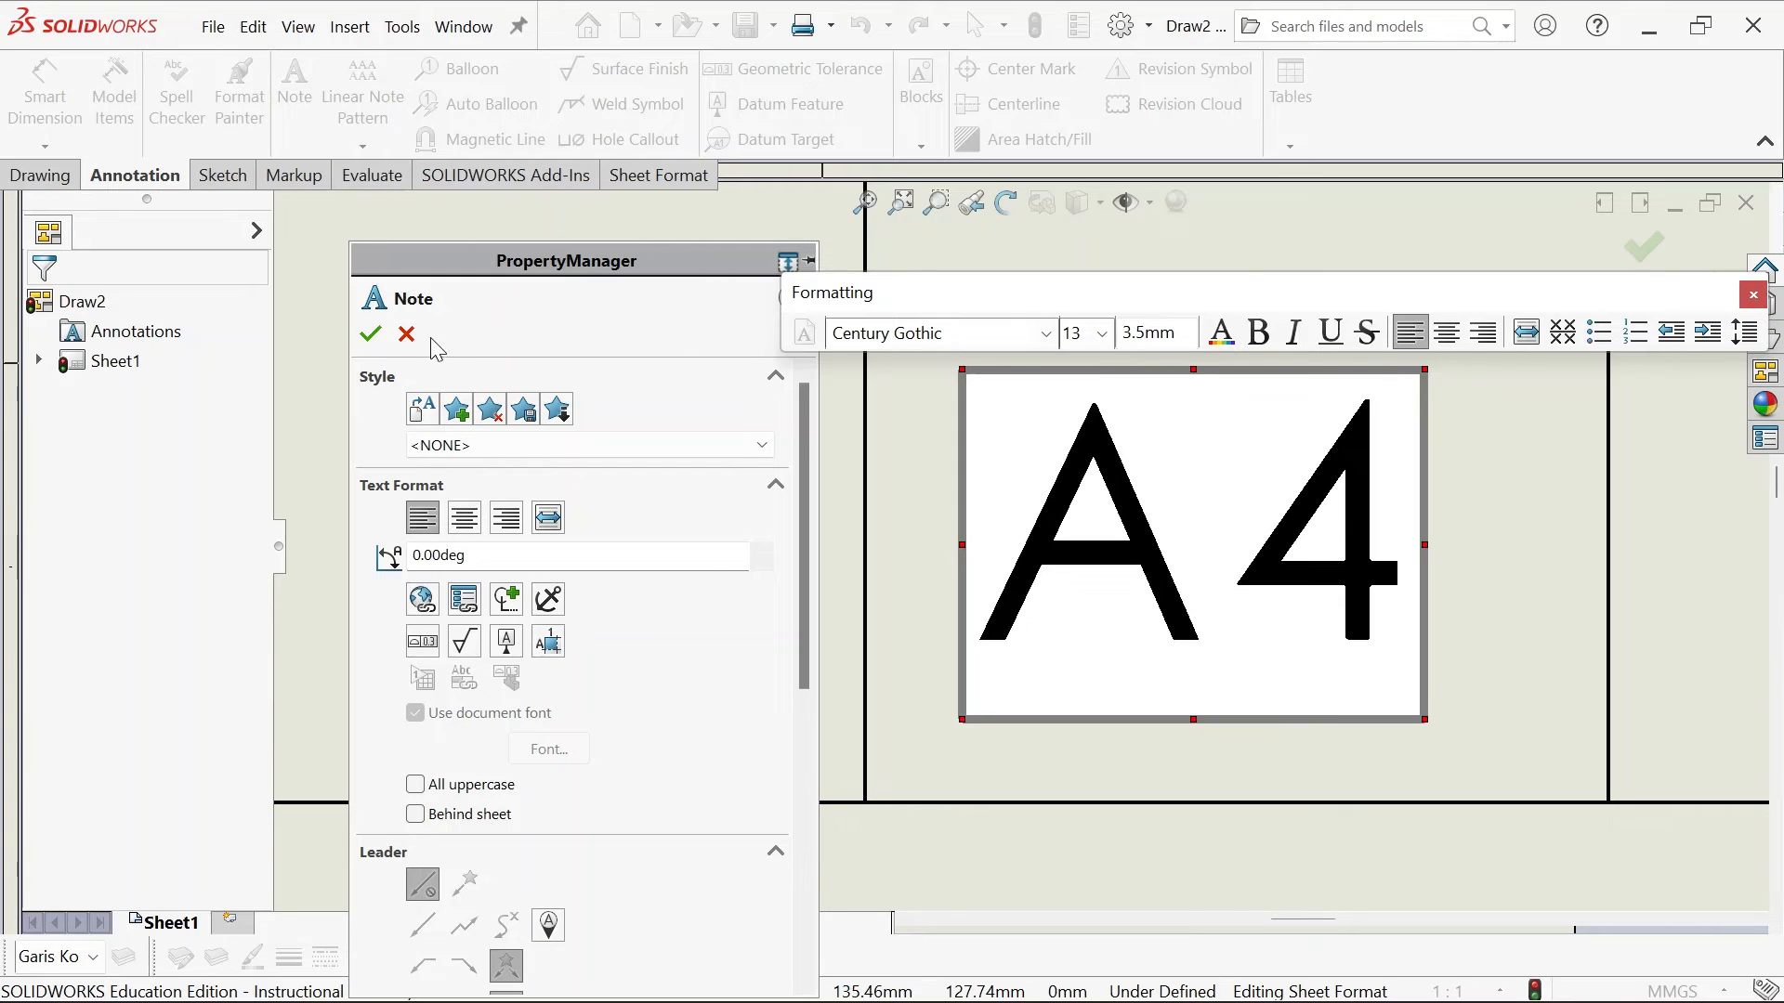
{"action": "left_click", "coordinate": [371, 335]}
Centre the A4 note within its small cell
{"action": "scroll", "coordinate": [1196, 587], "scroll_direction": "up", "scroll_amount": 2}
{"action": "left_click", "coordinate": [1201, 537]}
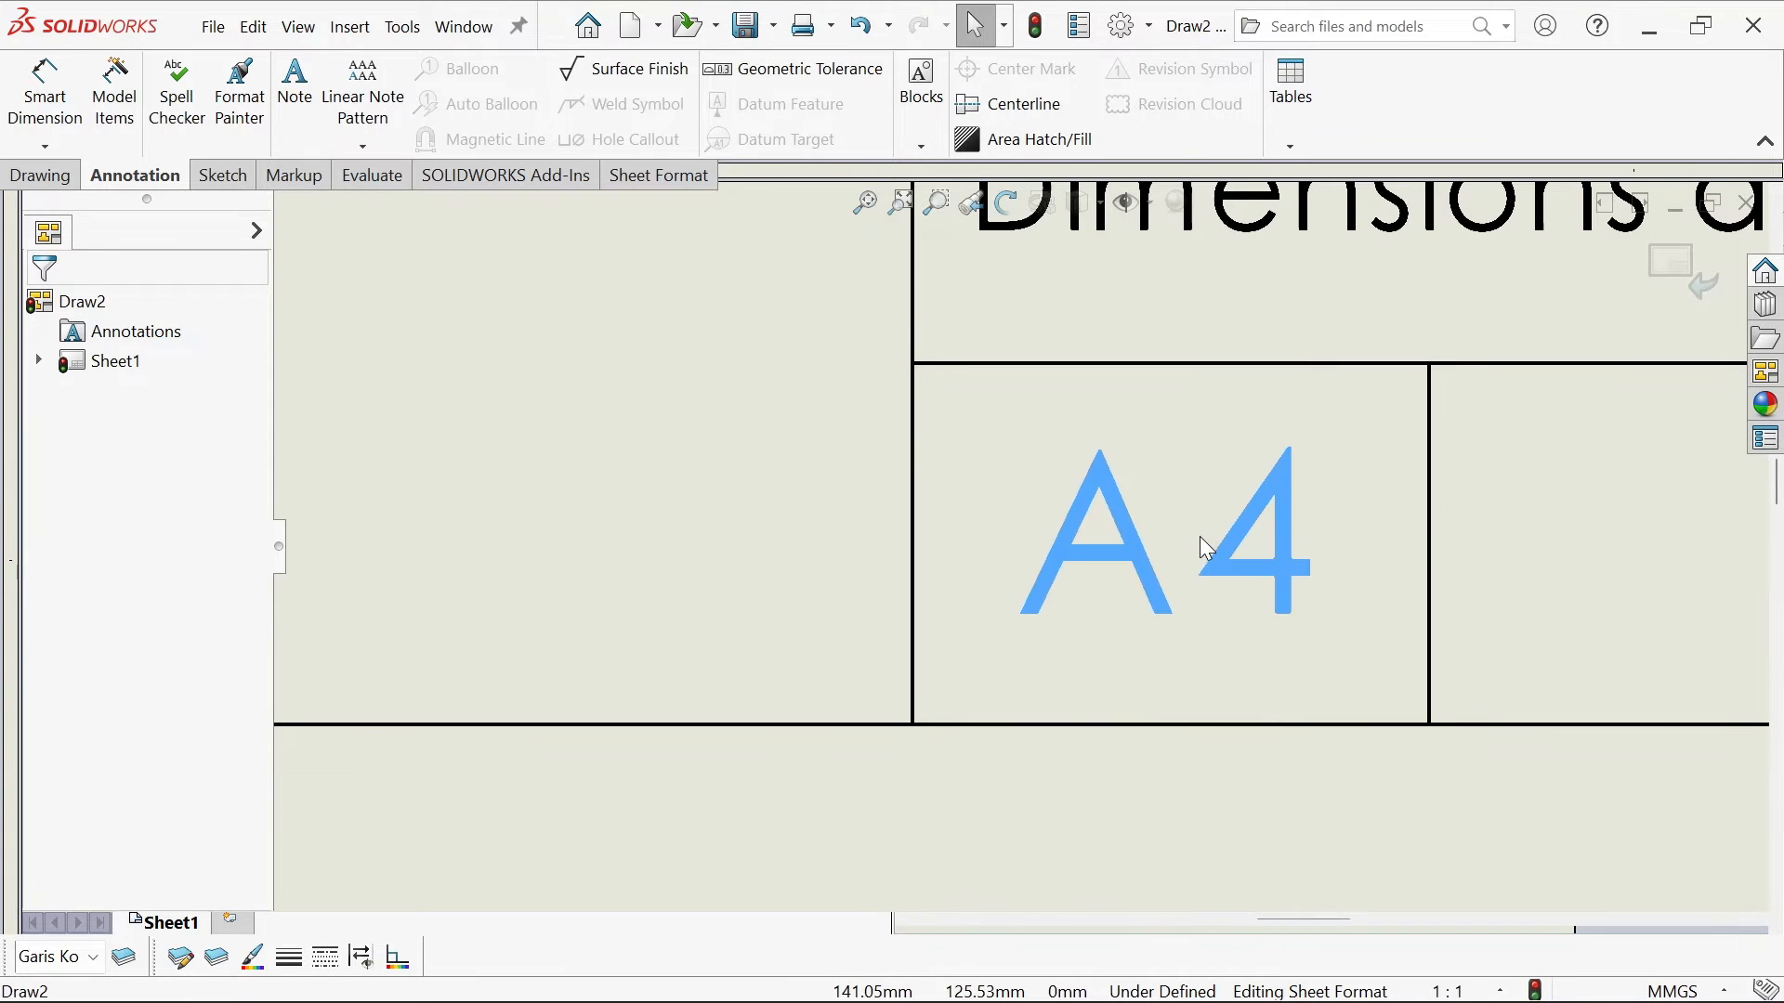
{"action": "scroll", "coordinate": [1139, 567], "scroll_direction": "up", "scroll_amount": 1}
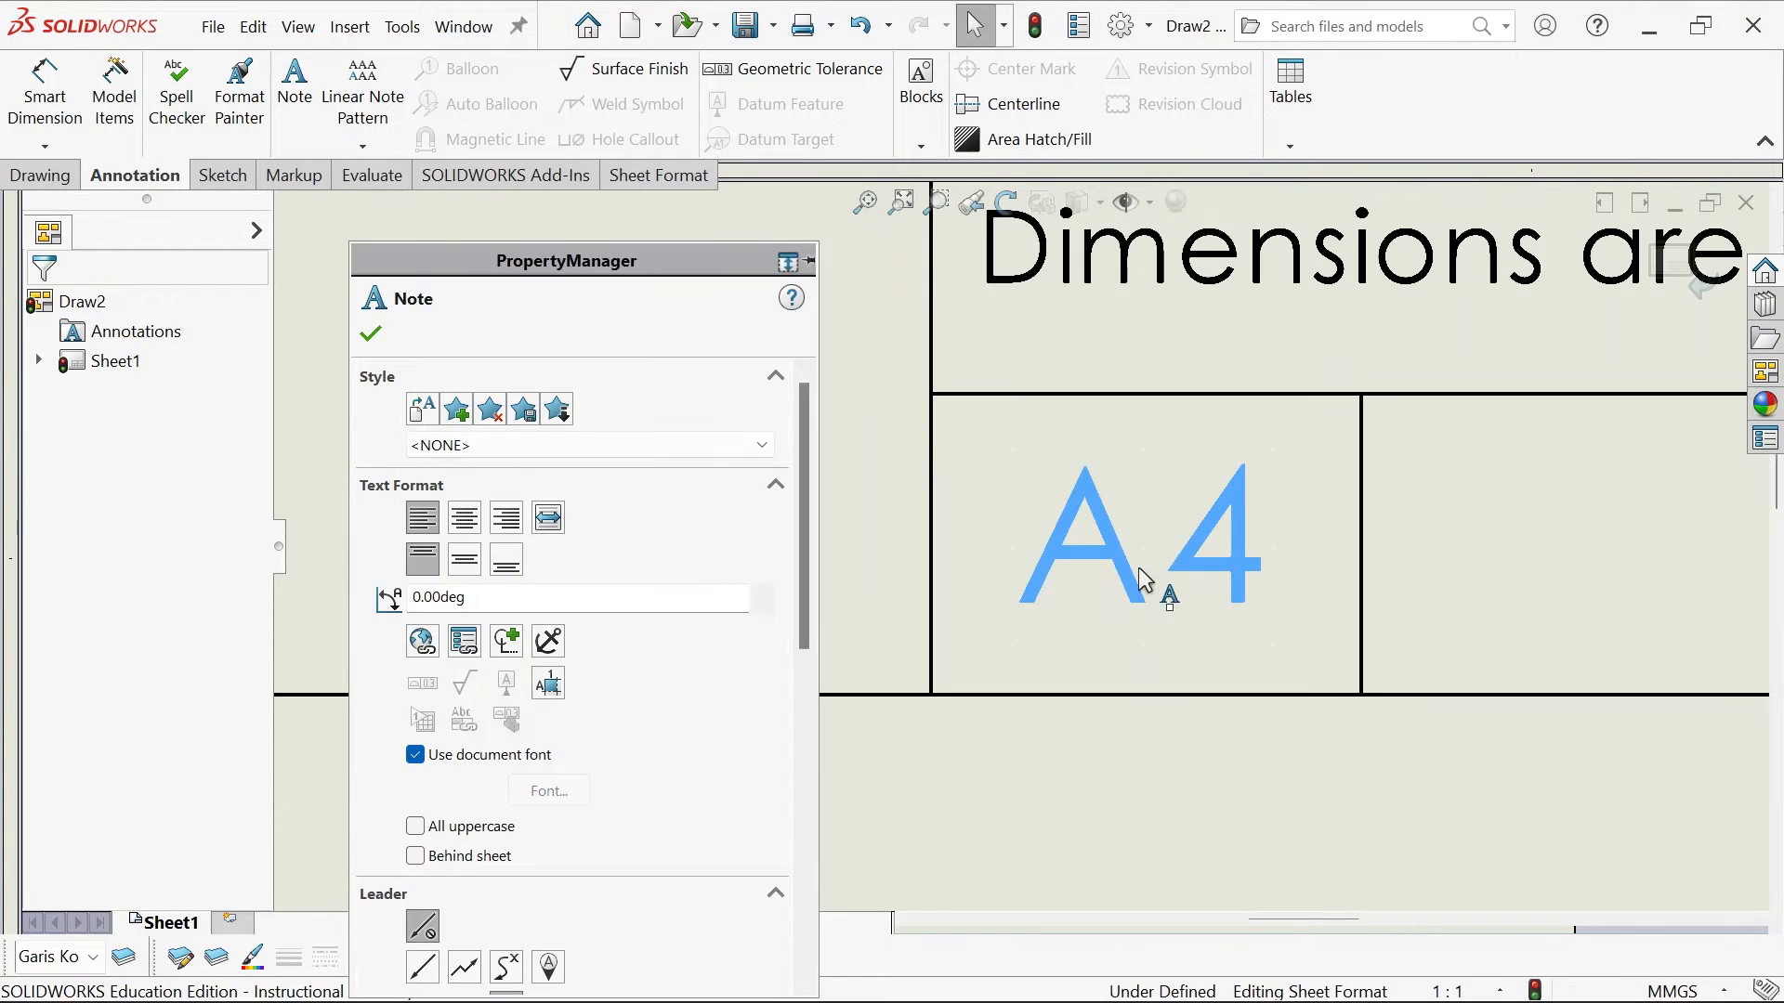
{"action": "scroll", "coordinate": [1223, 578], "scroll_direction": "up", "scroll_amount": 3}
{"action": "scroll", "coordinate": [1458, 587], "scroll_direction": "up", "scroll_amount": 1}
{"action": "scroll", "coordinate": [1405, 548], "scroll_direction": "down", "scroll_amount": 3}
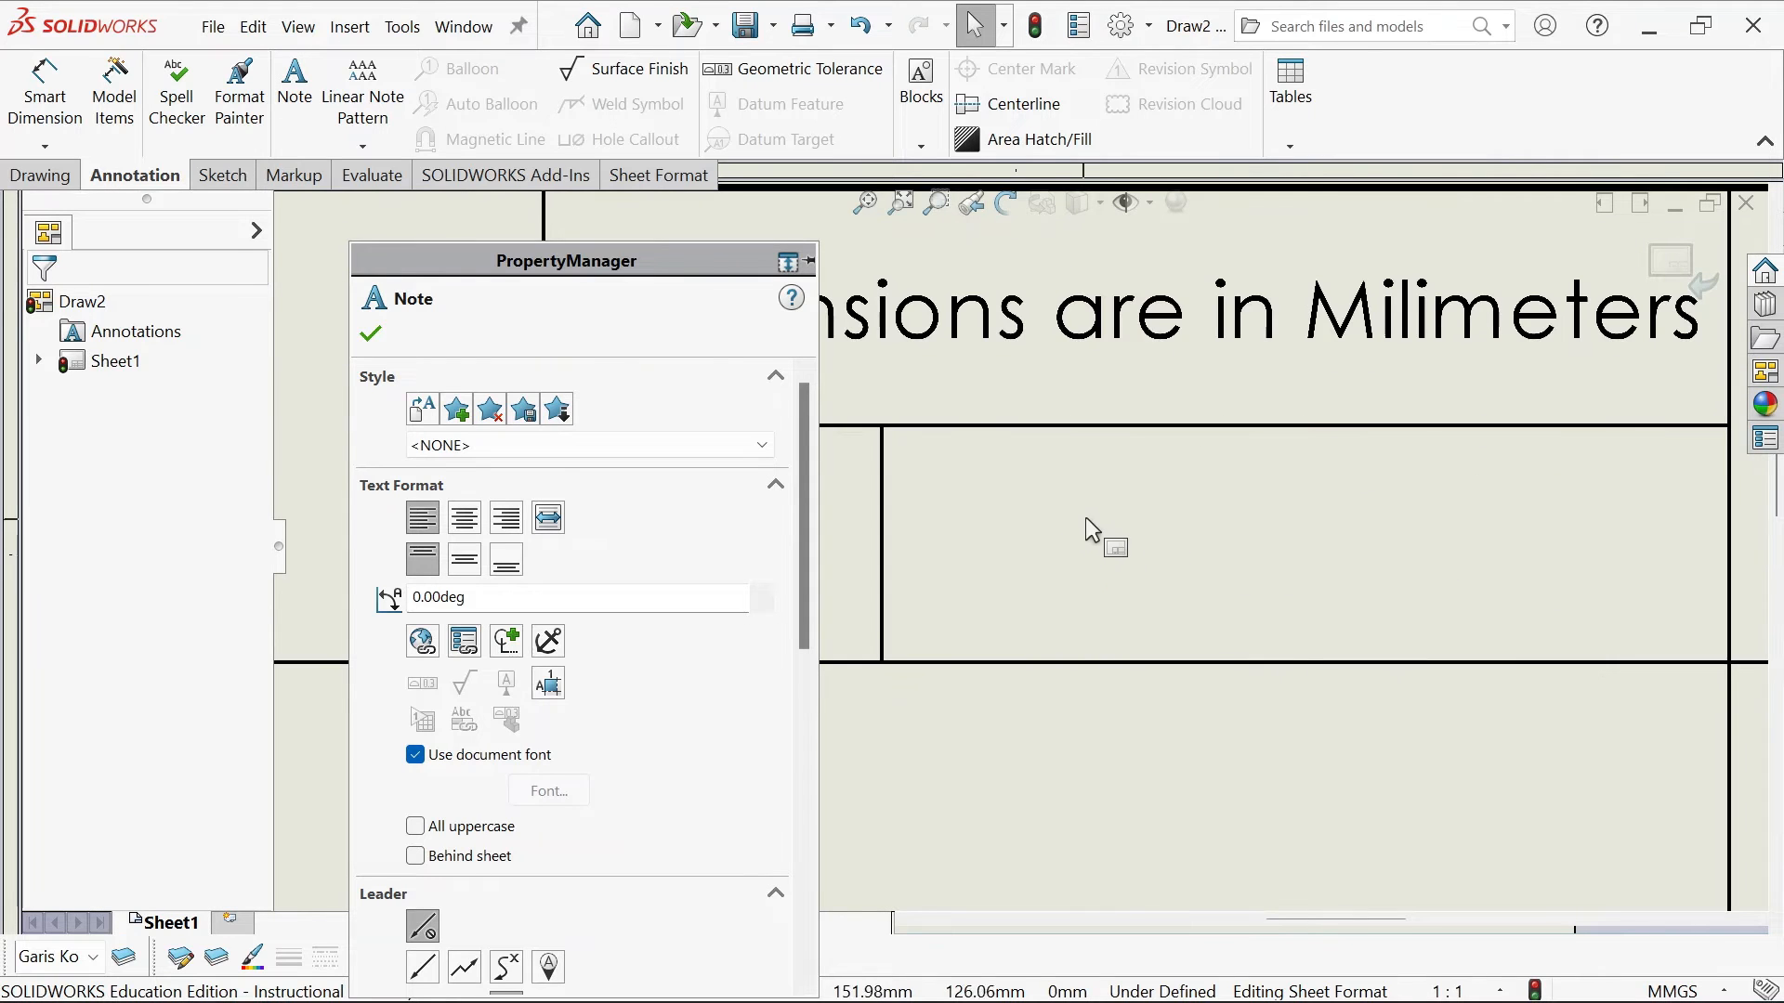
Add a date note reading "05/04/2022" in the blank cell beside the A4 note
{"action": "left_click", "coordinate": [295, 109]}
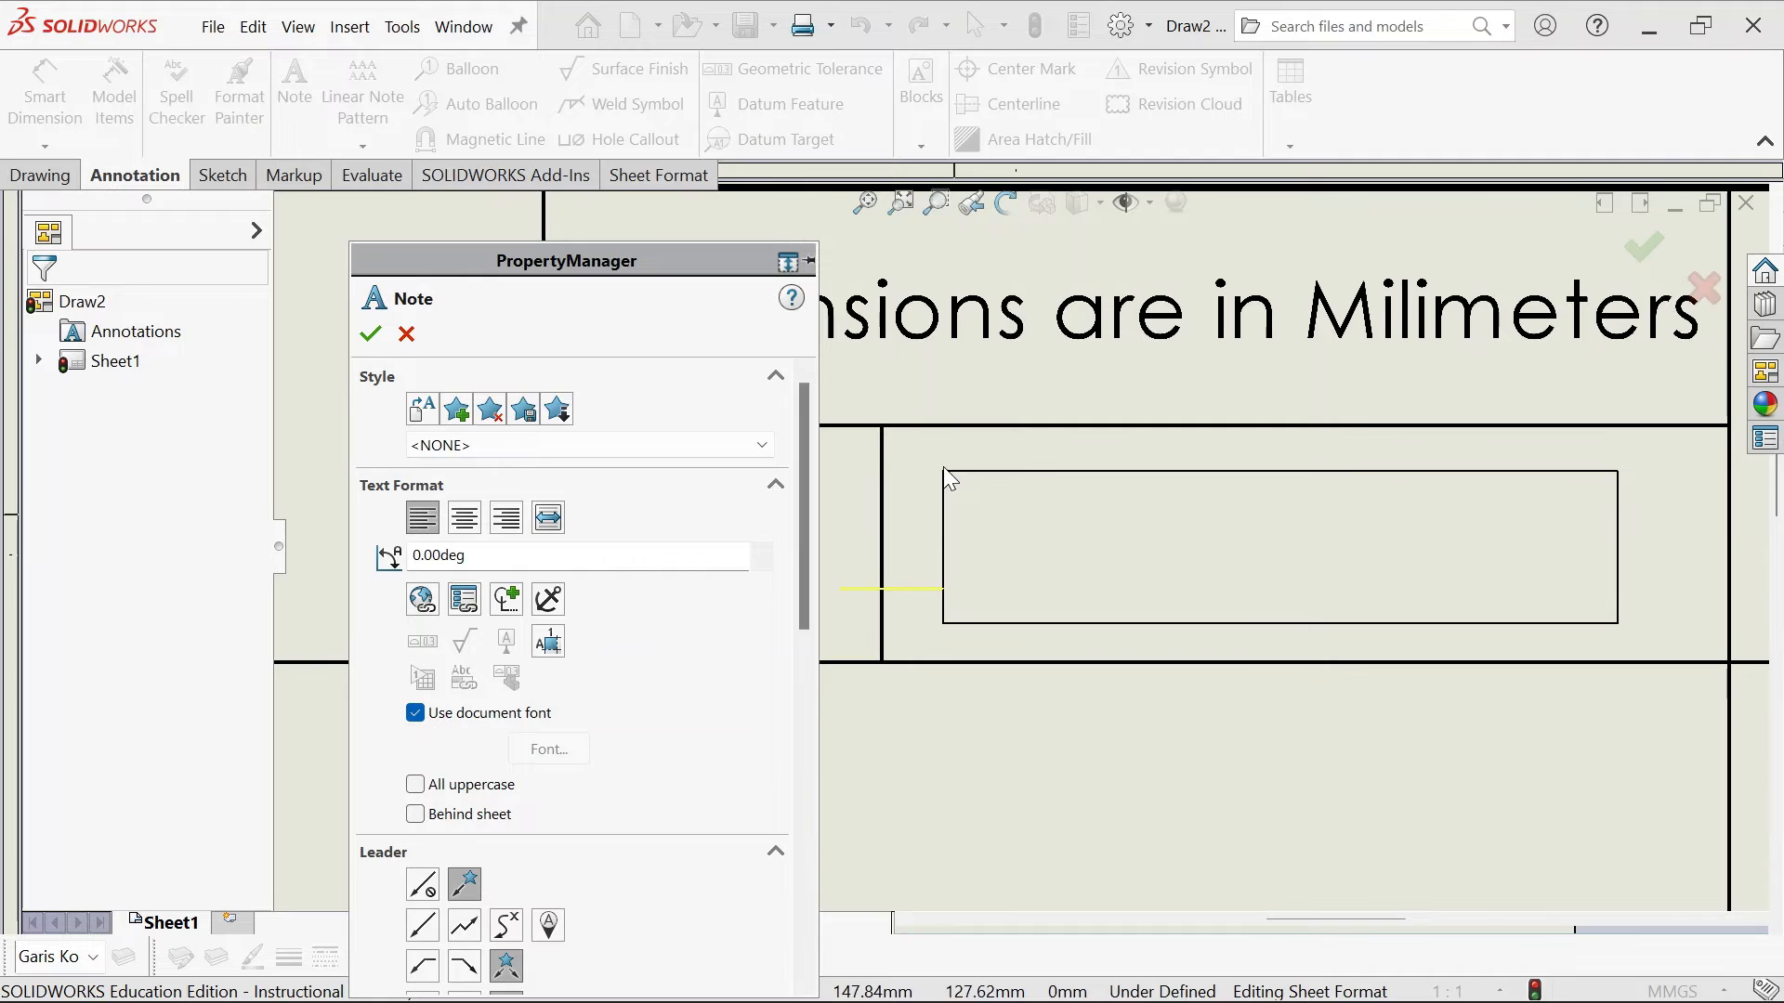
{"action": "left_click", "coordinate": [950, 479]}
{"action": "type", "text": "0"}
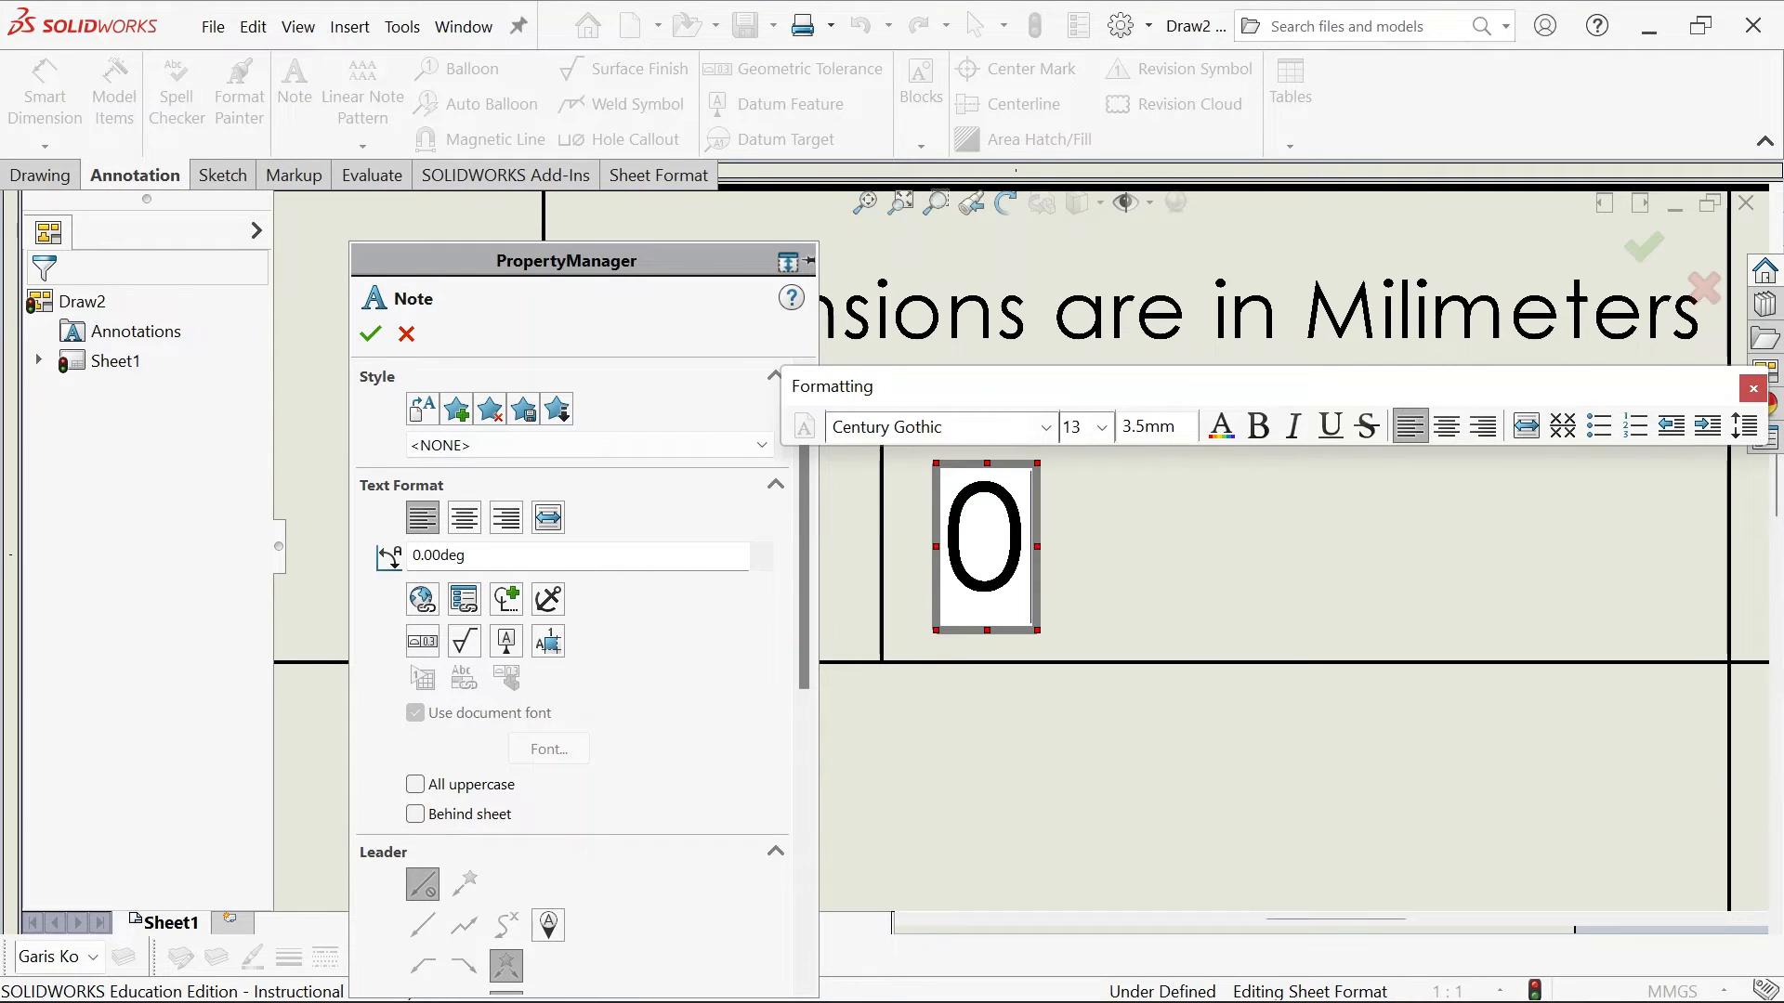
{"action": "type", "text": "5"}
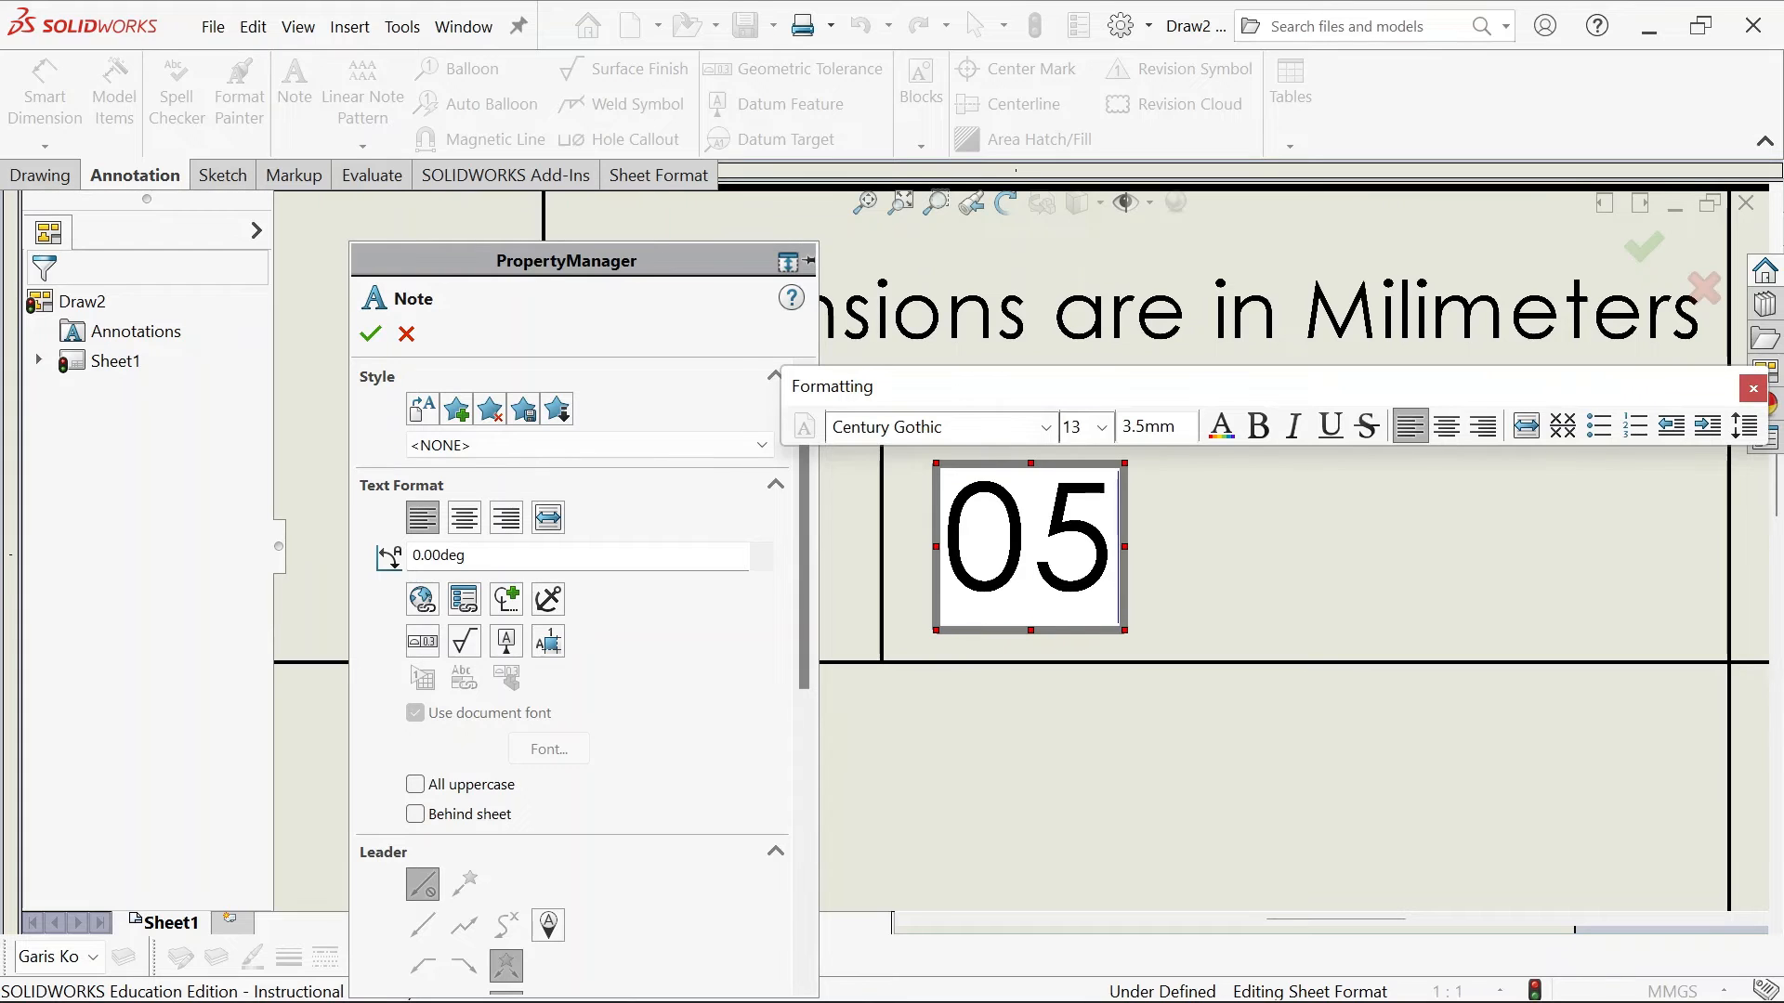
{"action": "type", "text": "/"}
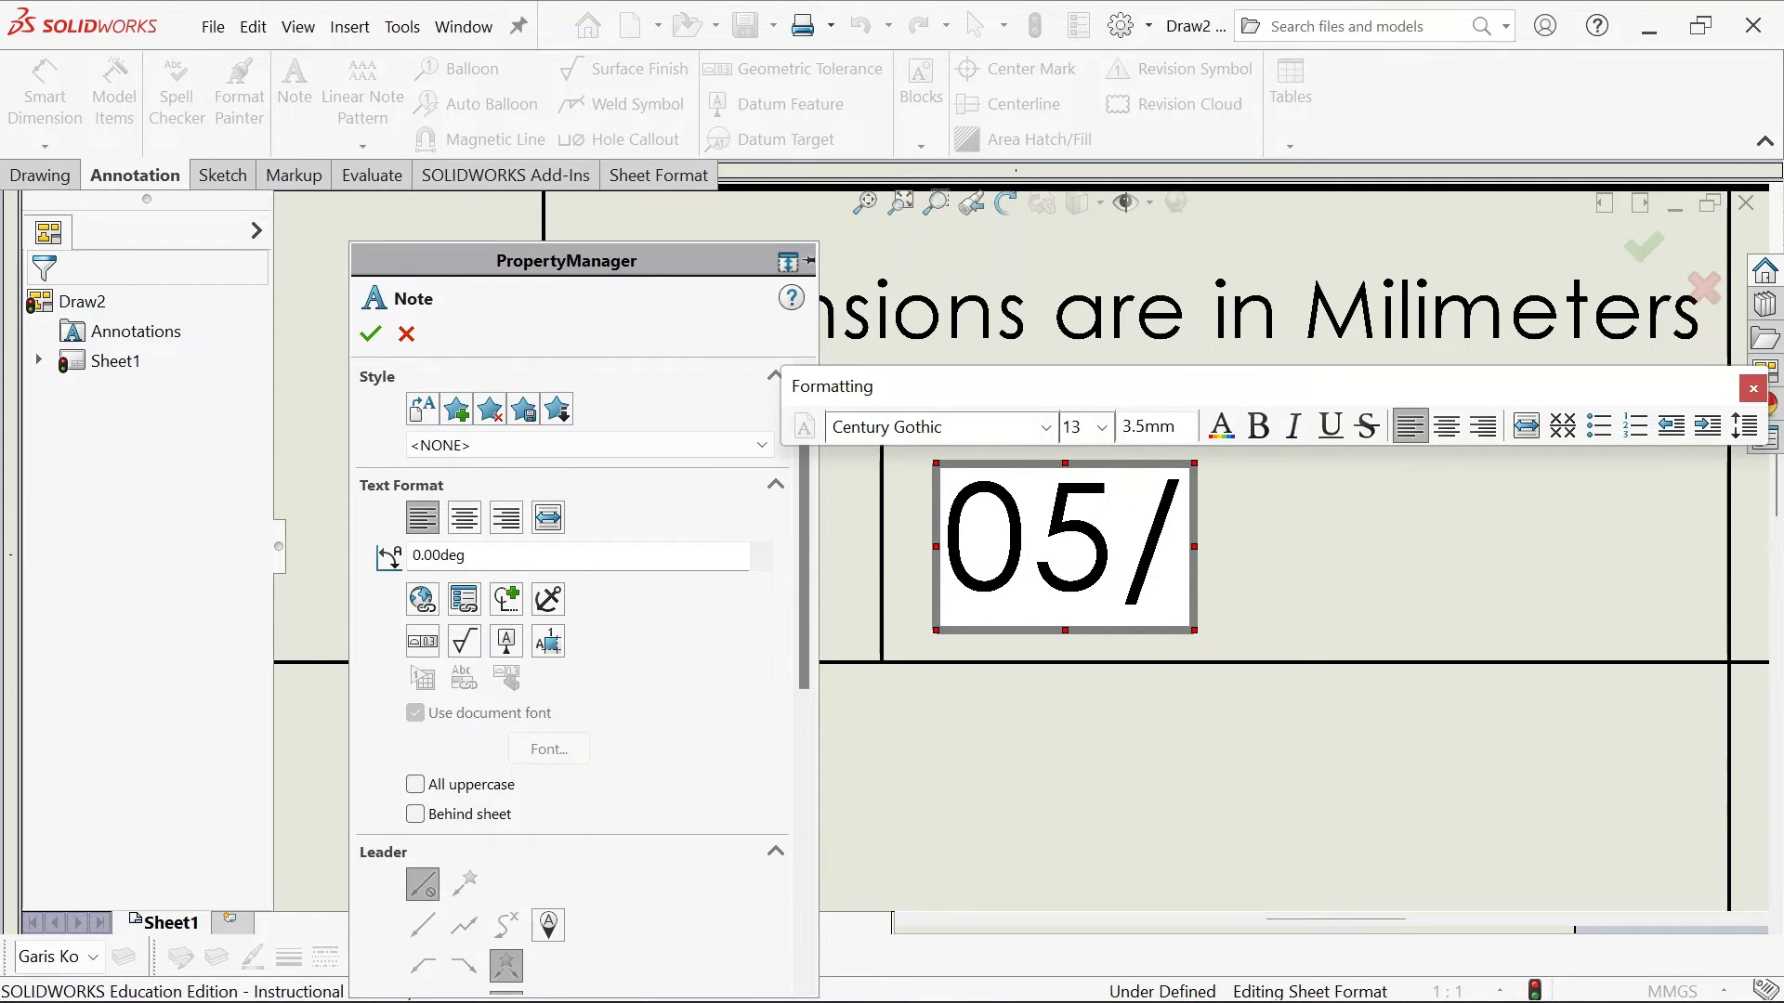
{"action": "type", "text": "04/2022"}
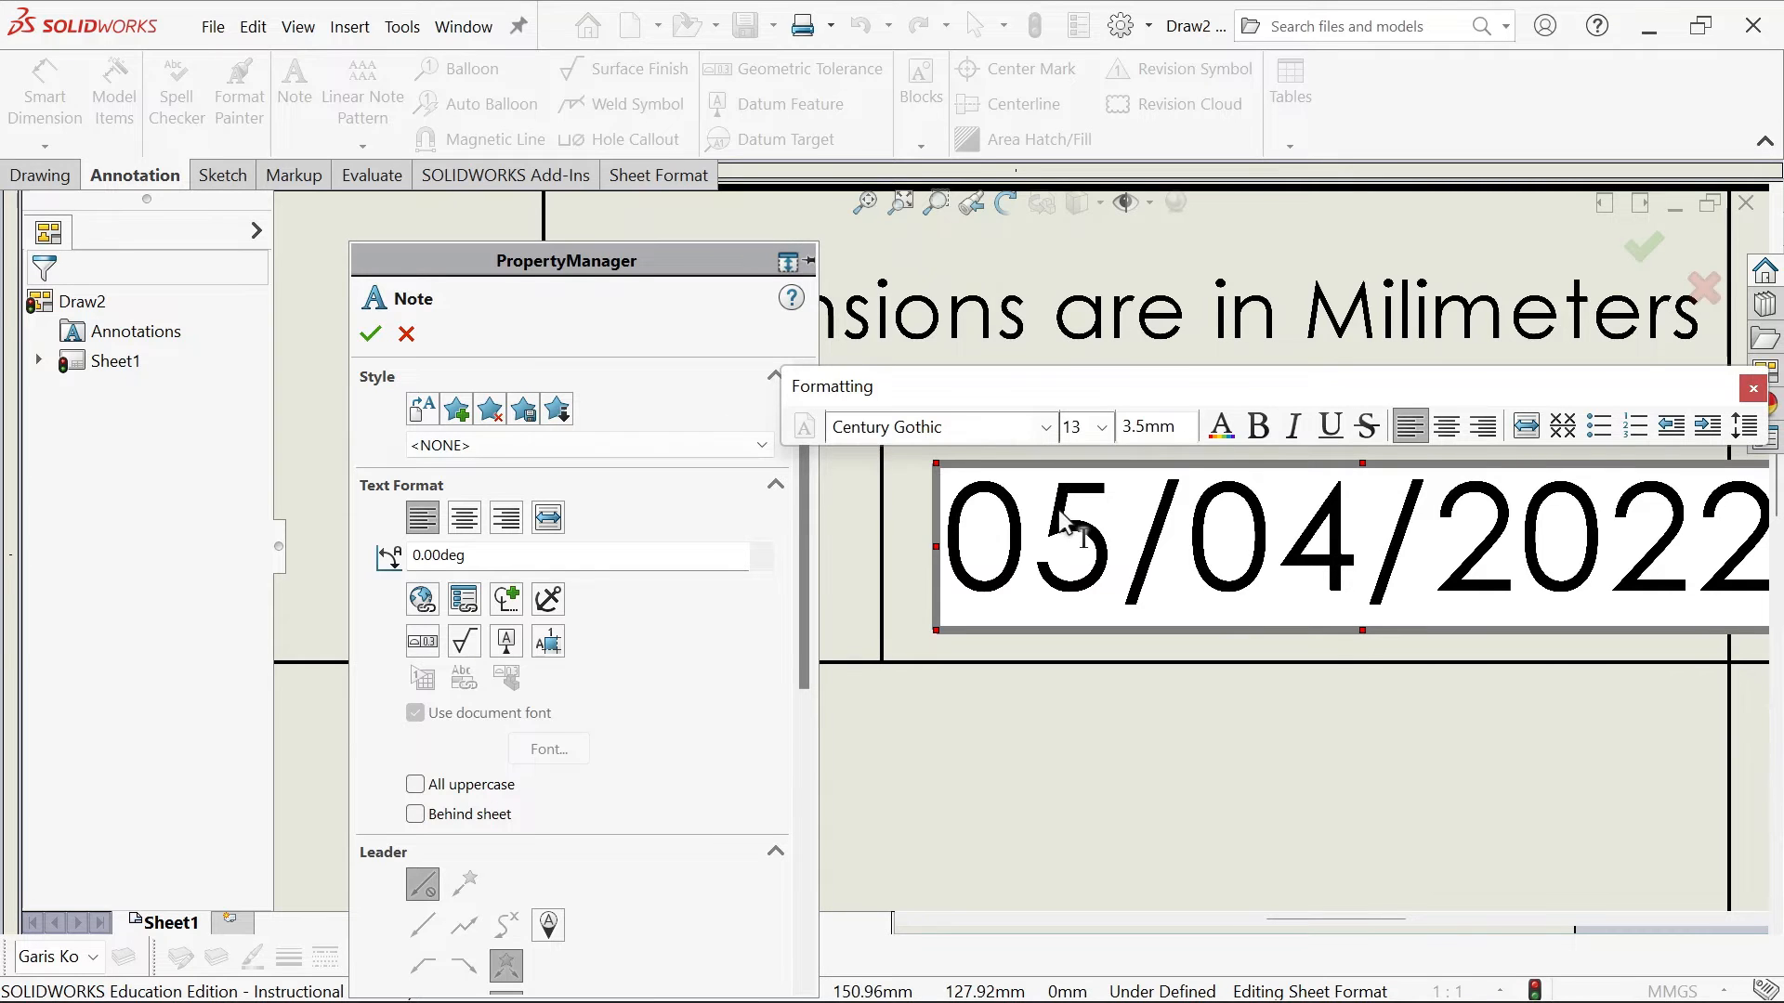
Set the date note's text size to 12 and centre it within its cell
{"action": "key", "text": "ctrl+a"}
{"action": "left_click", "coordinate": [1102, 428]}
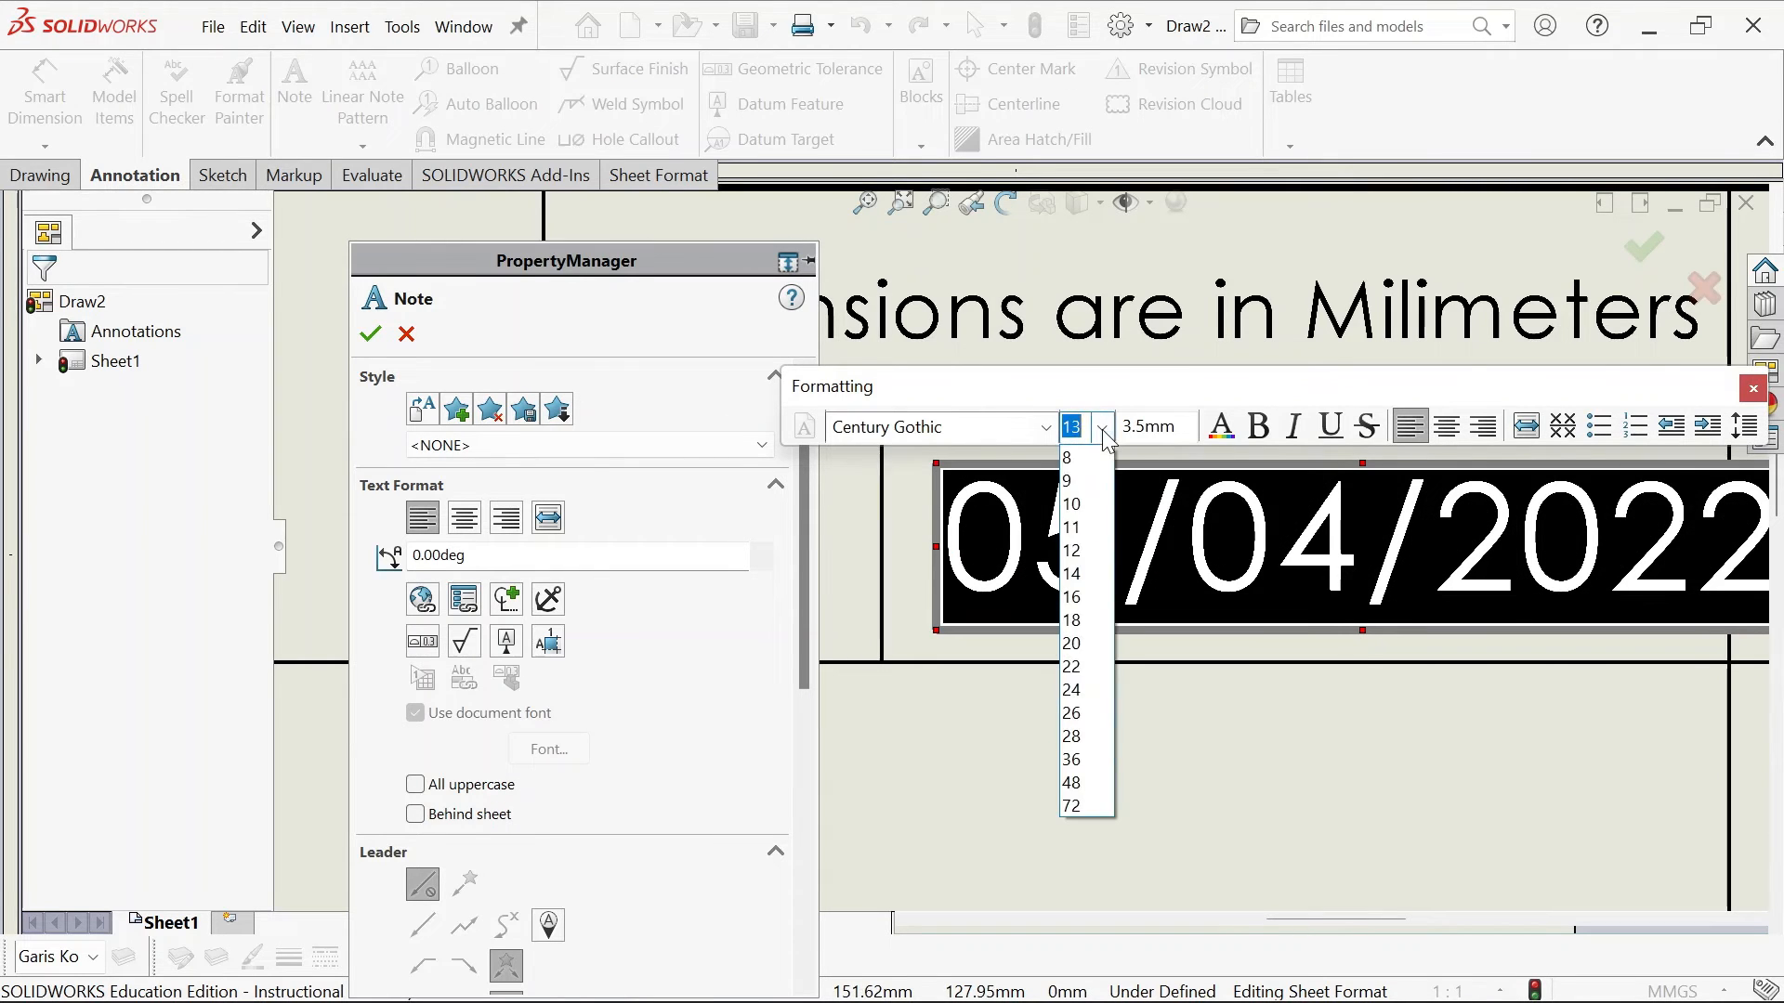
{"action": "left_click", "coordinate": [1078, 552]}
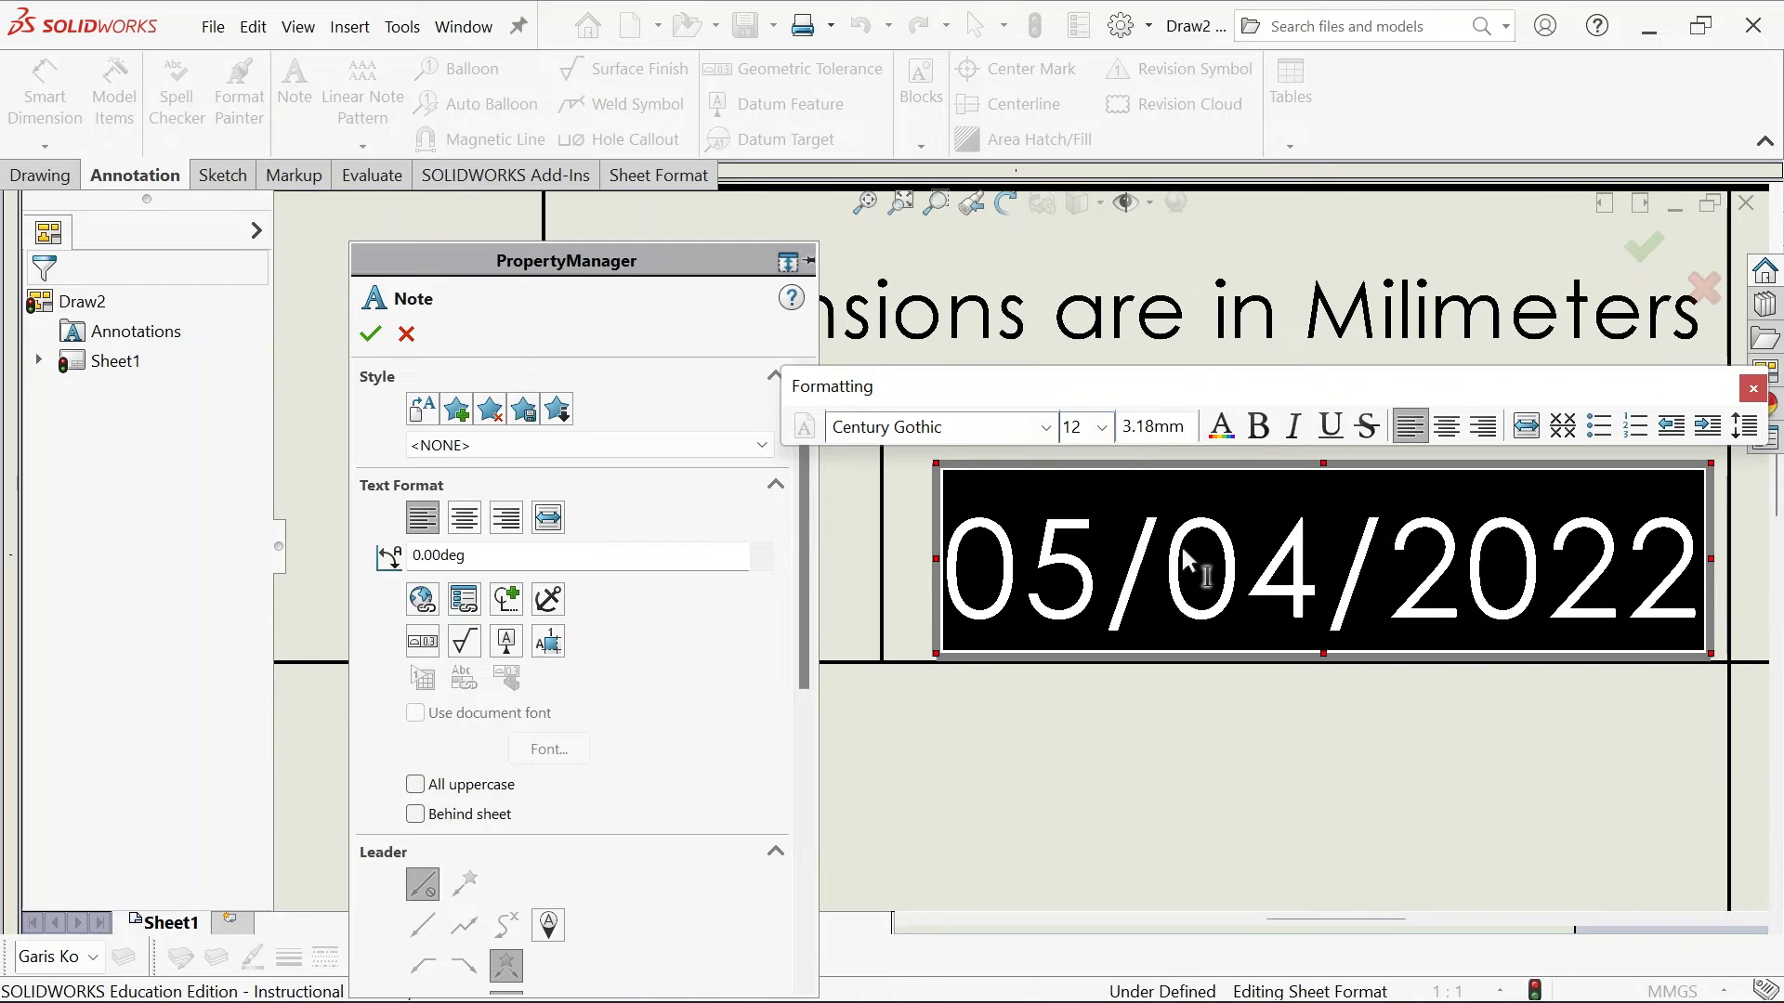
{"action": "left_click", "coordinate": [370, 333]}
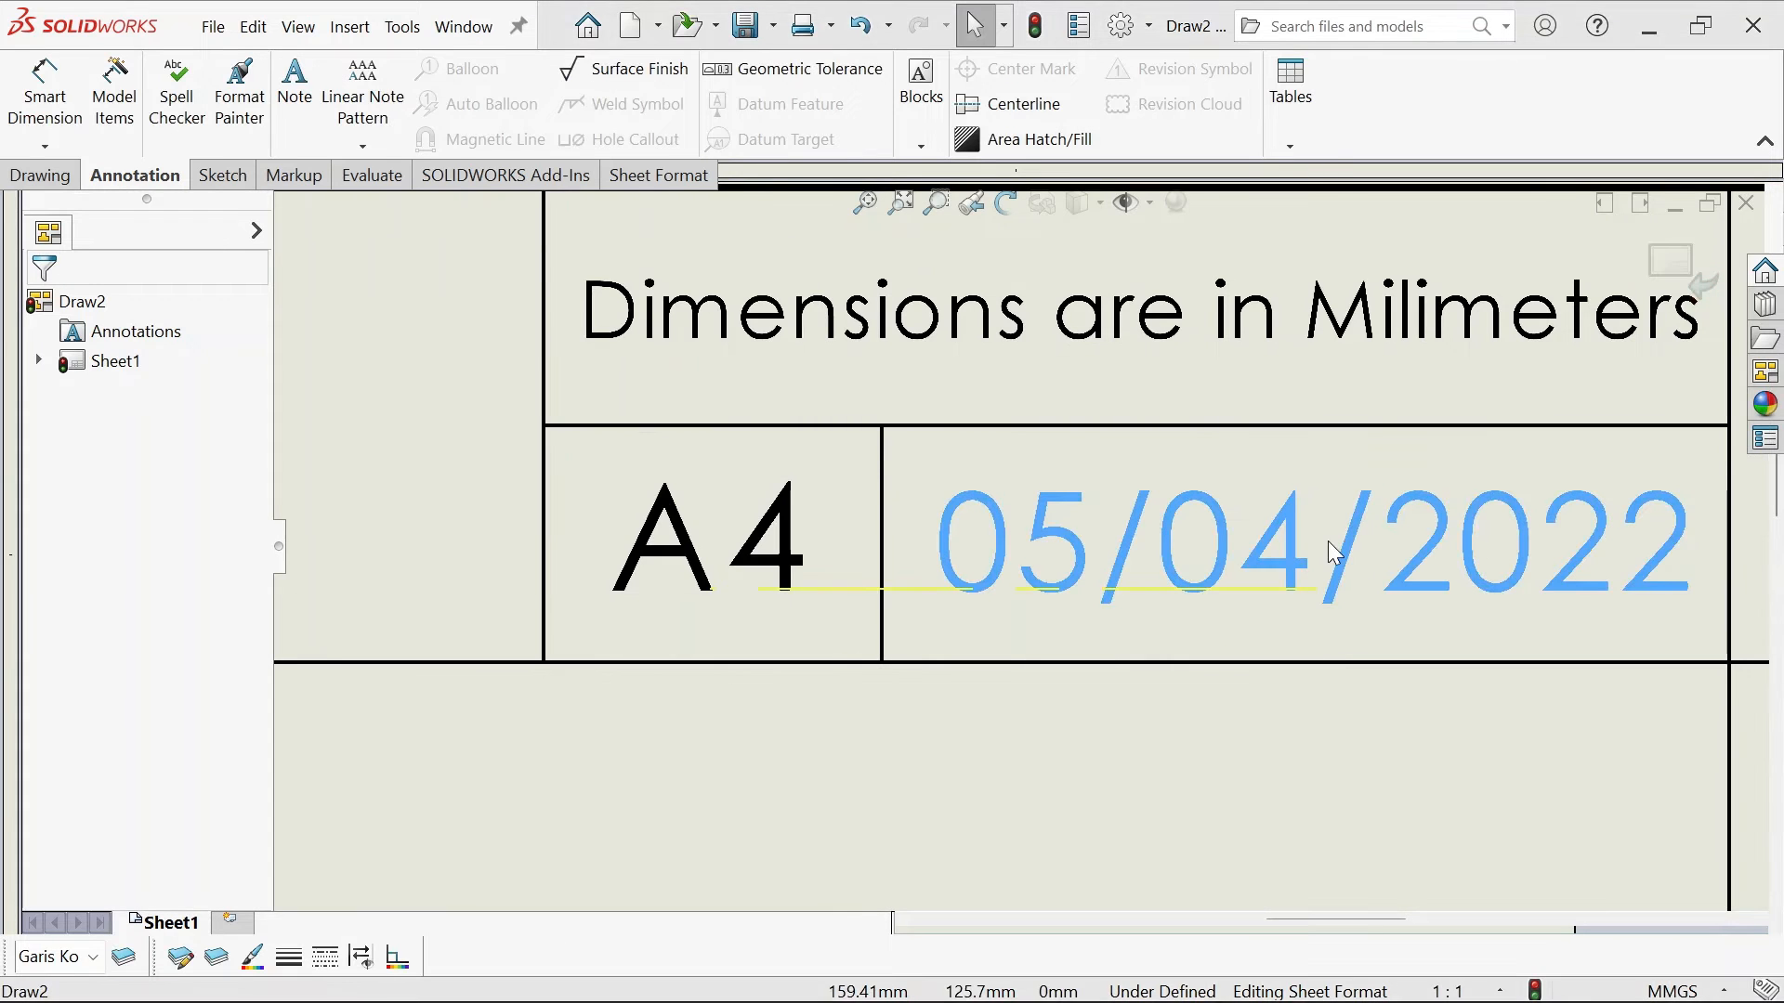
{"action": "scroll", "coordinate": [1183, 598], "scroll_direction": "up", "scroll_amount": 6}
{"action": "left_click", "coordinate": [1076, 547]}
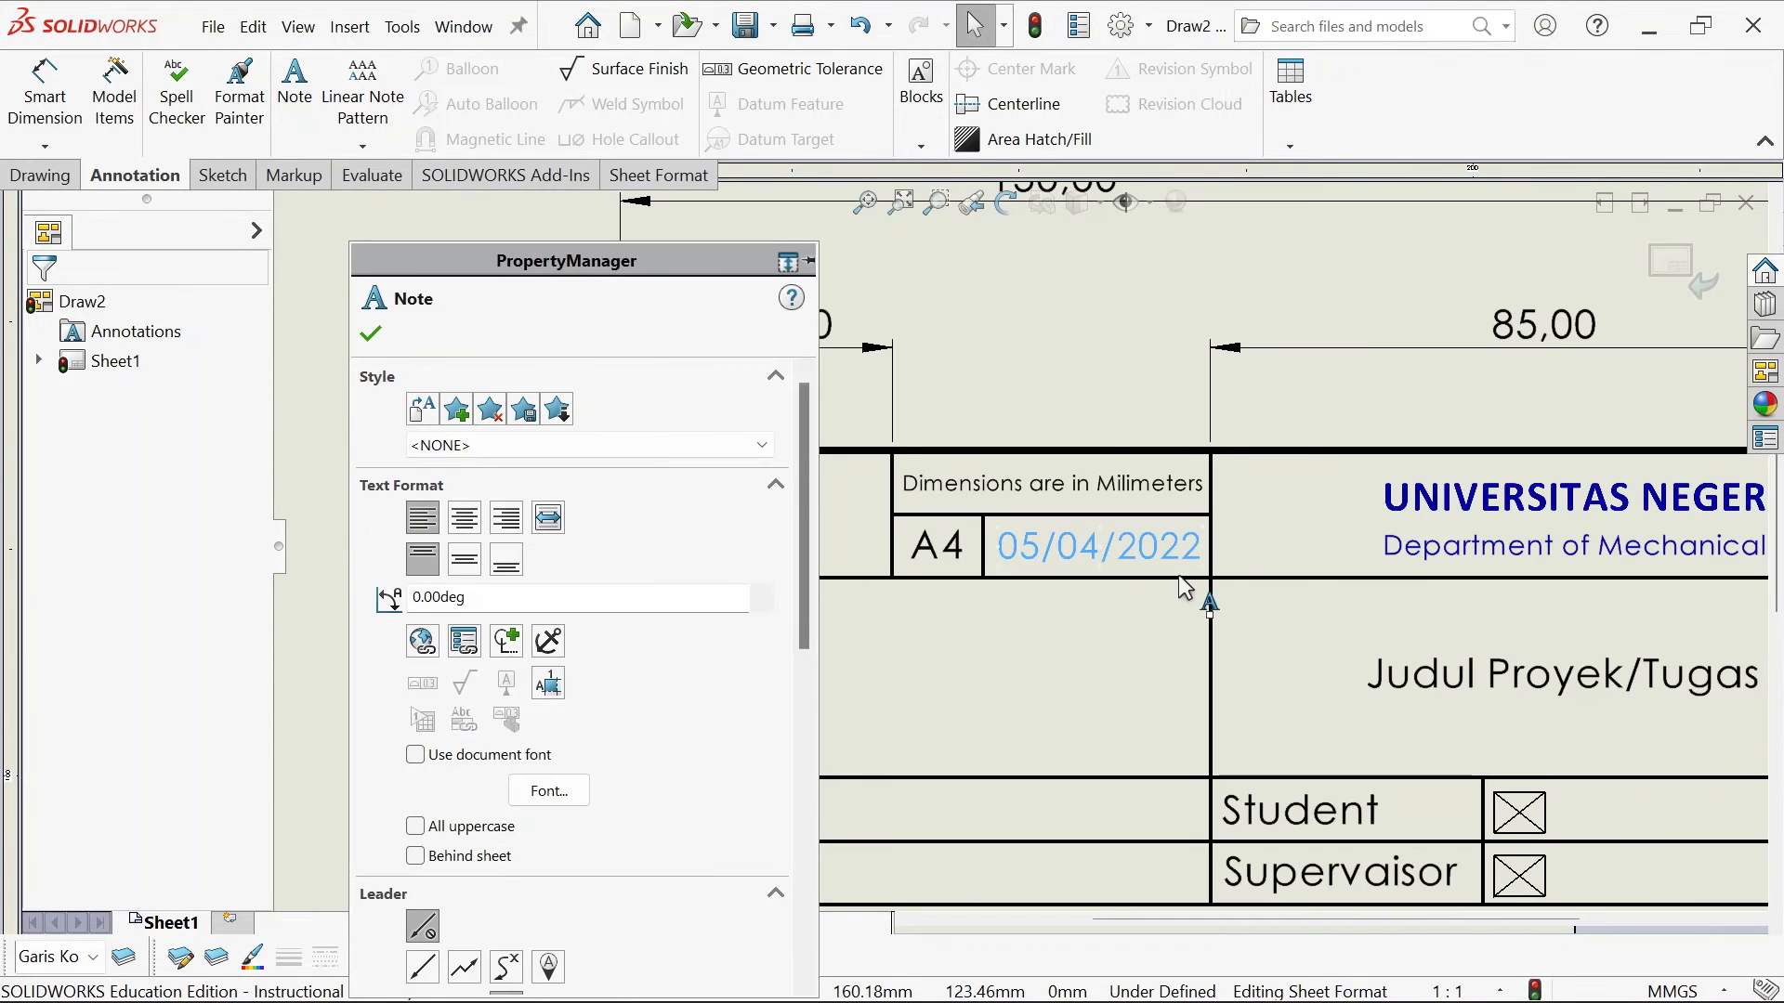
Add a note reading "Nama dari Mesin, Alat, Komponen atau part" in the large blank cell below the A4 and date cells
{"action": "scroll", "coordinate": [1059, 548], "scroll_direction": "up", "scroll_amount": 3}
{"action": "left_click", "coordinate": [370, 334]}
{"action": "scroll", "coordinate": [923, 650], "scroll_direction": "up", "scroll_amount": 6}
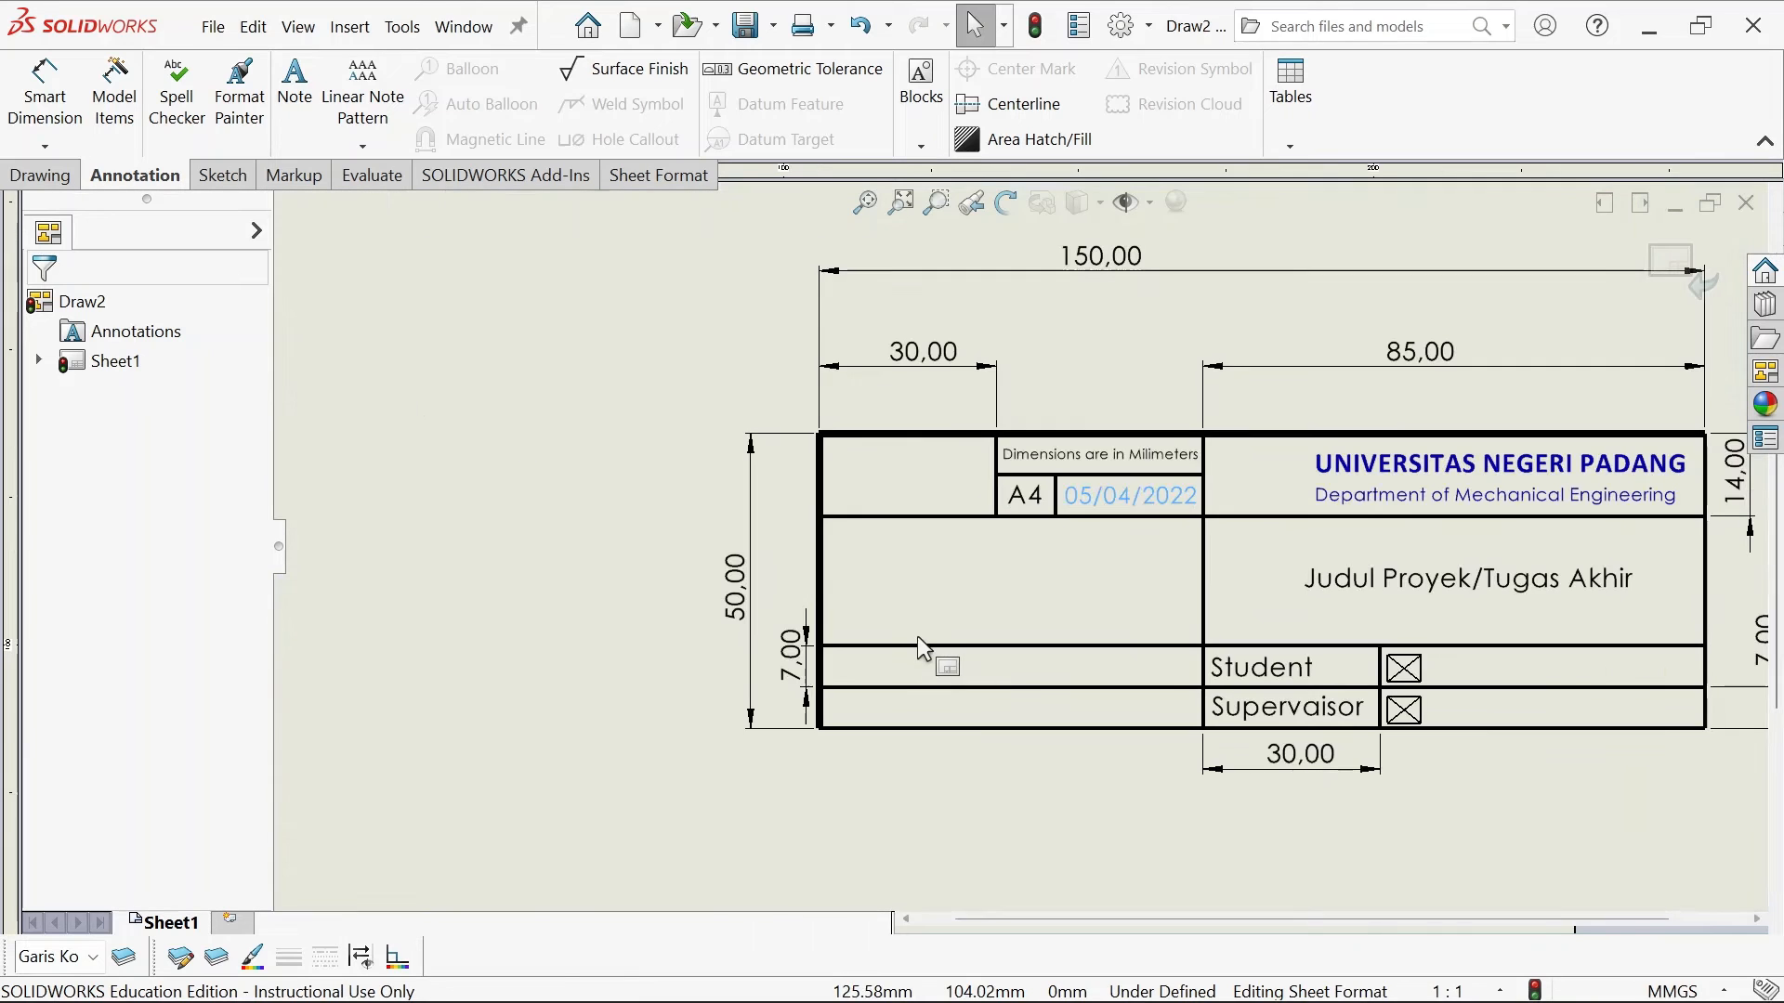
{"action": "scroll", "coordinate": [1022, 599], "scroll_direction": "up", "scroll_amount": 2}
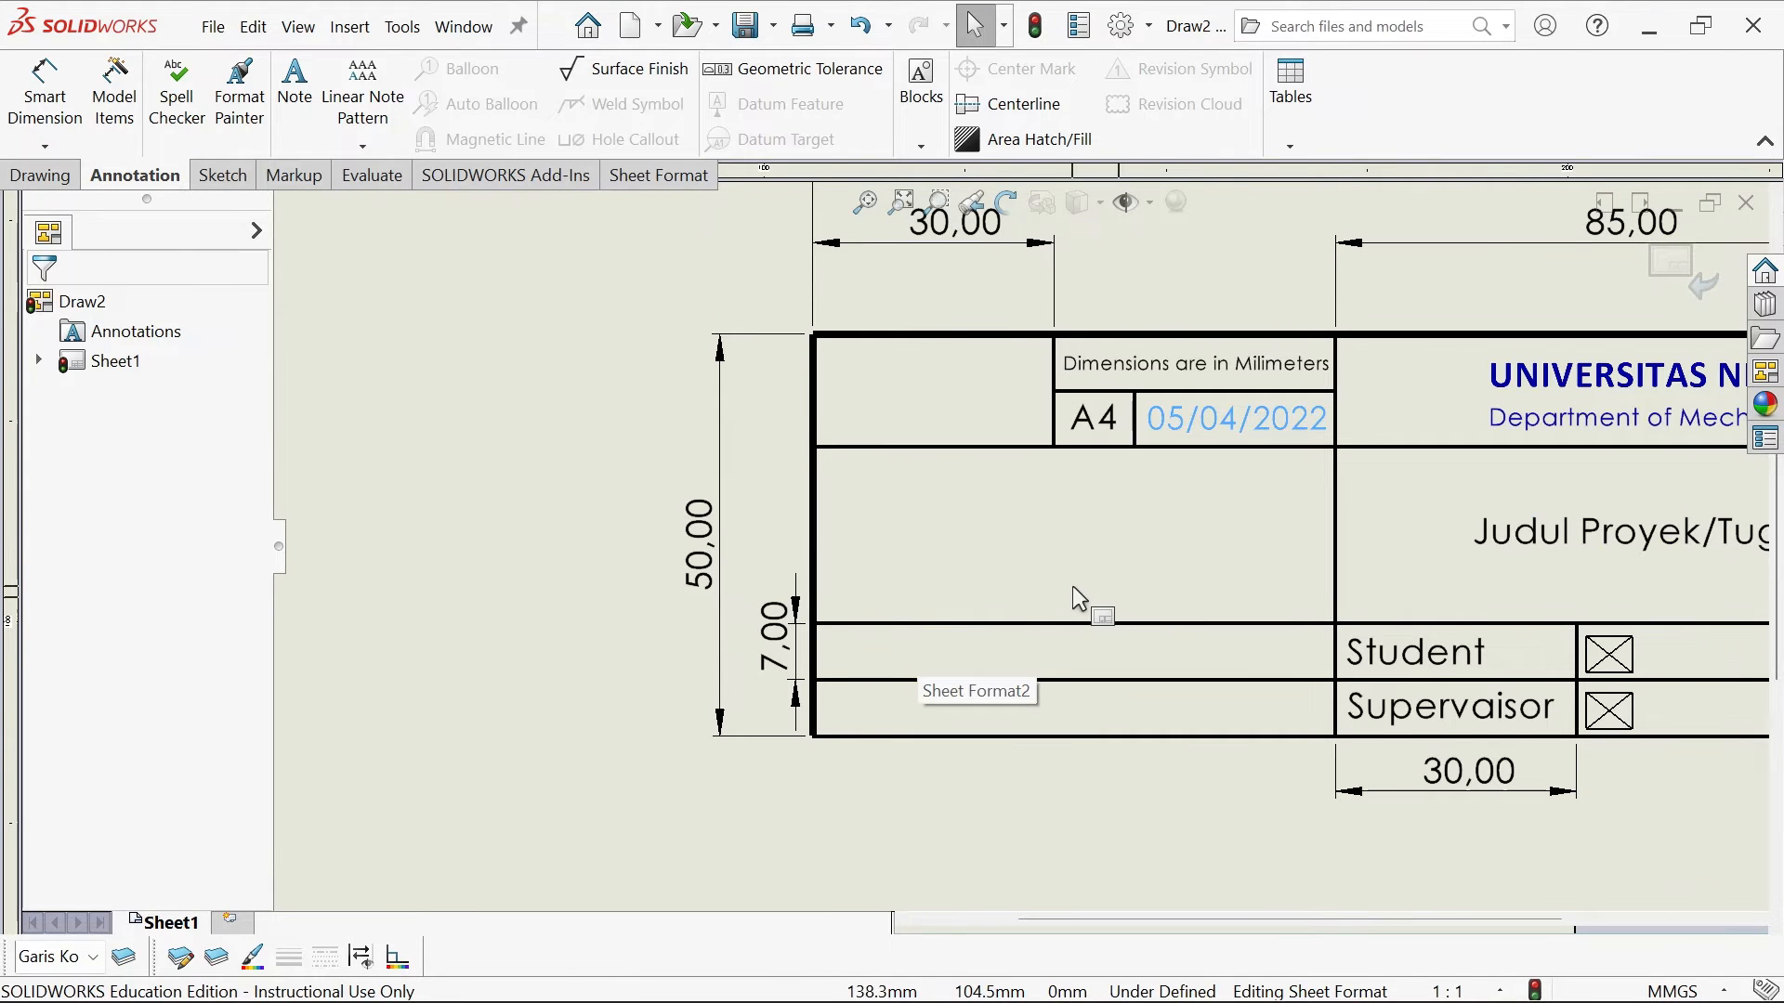
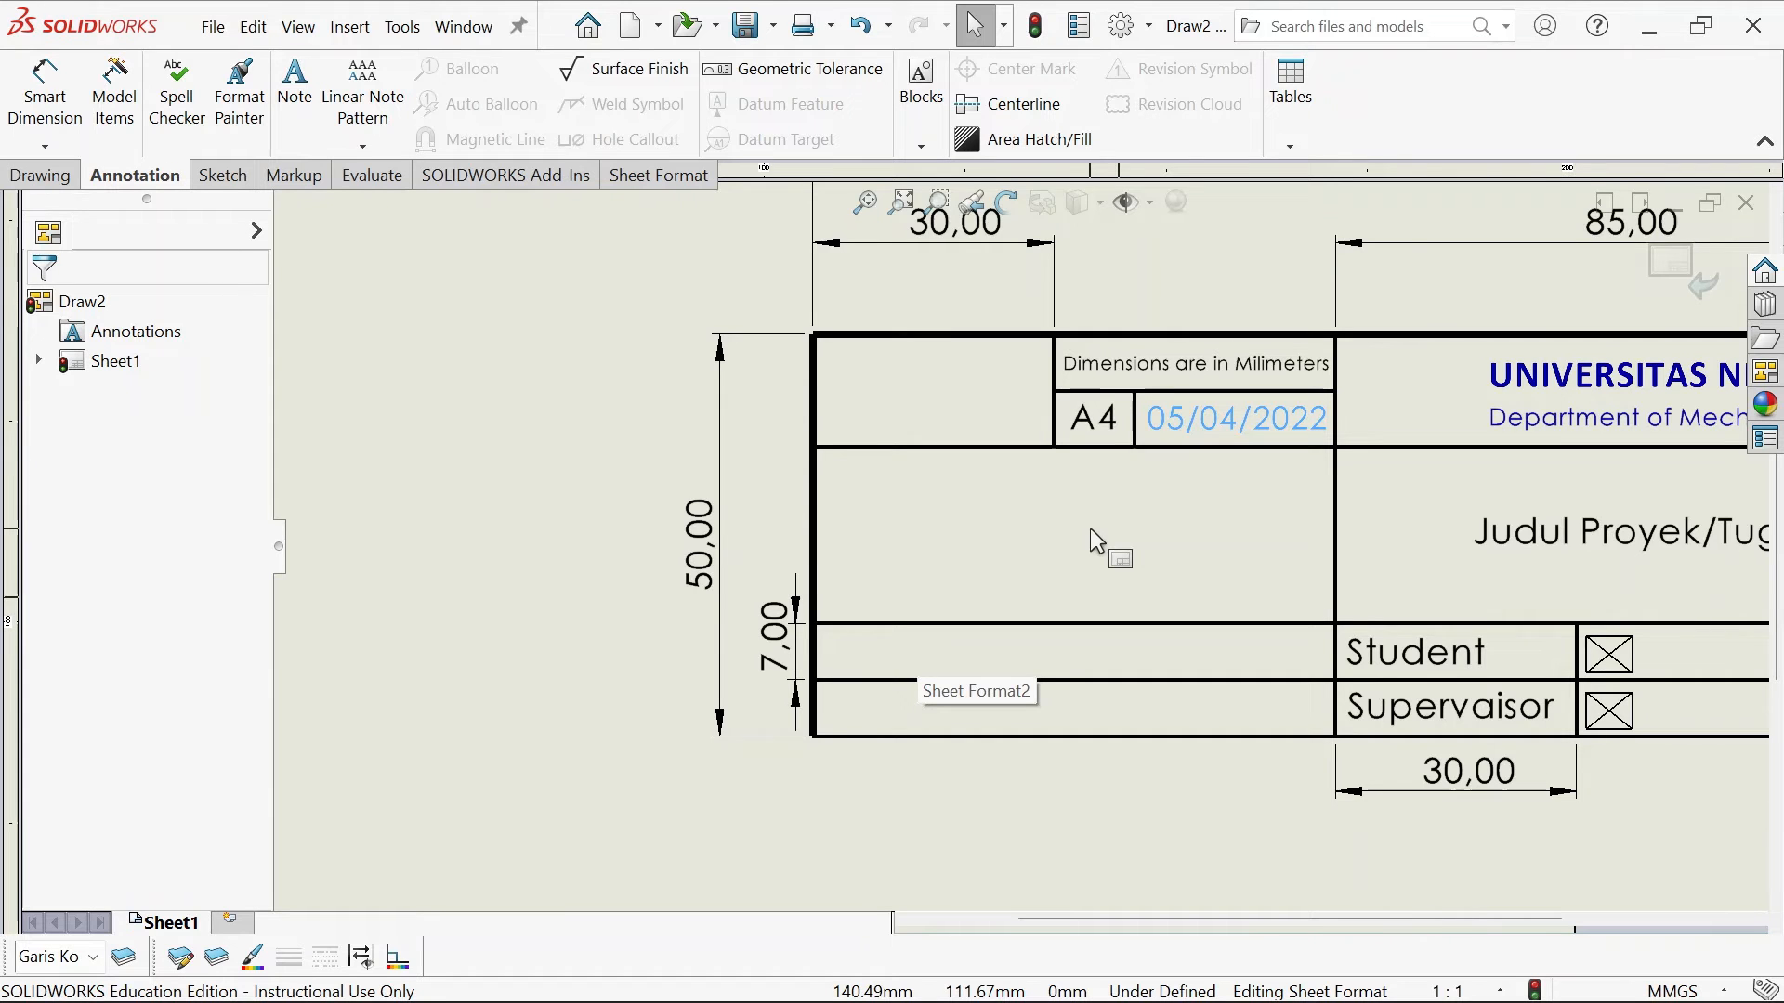
{"action": "left_click", "coordinate": [291, 89]}
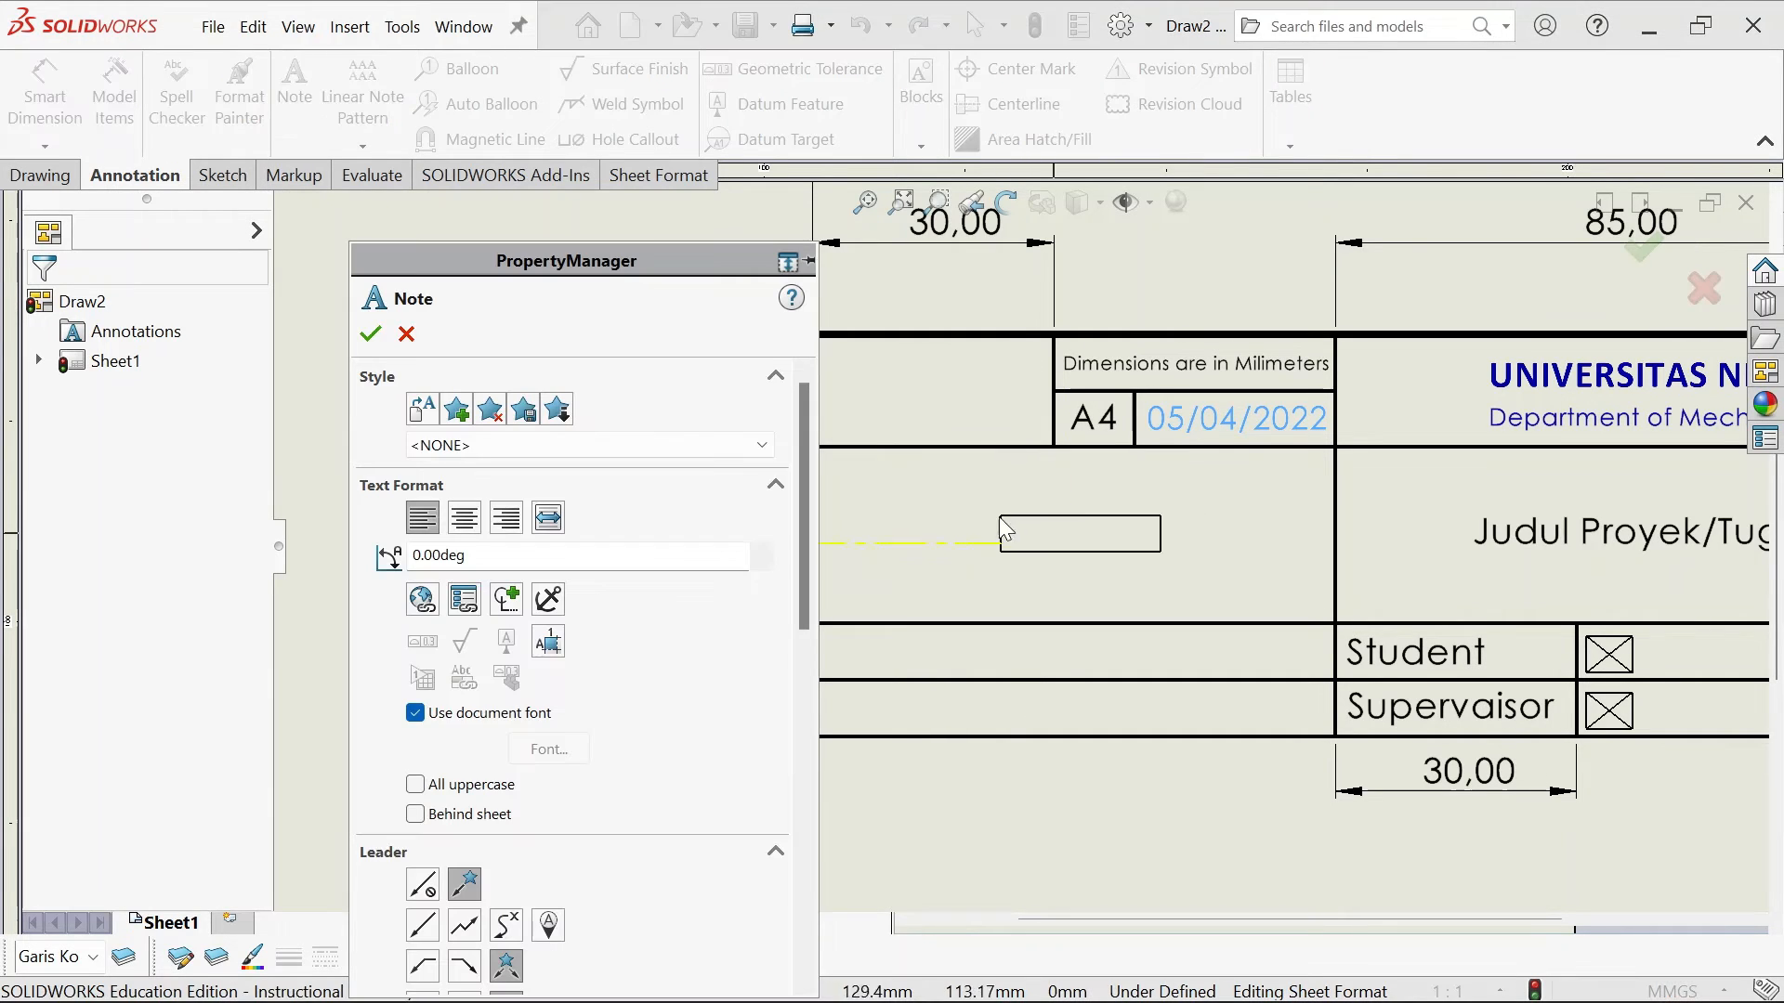
{"action": "left_click", "coordinate": [983, 531]}
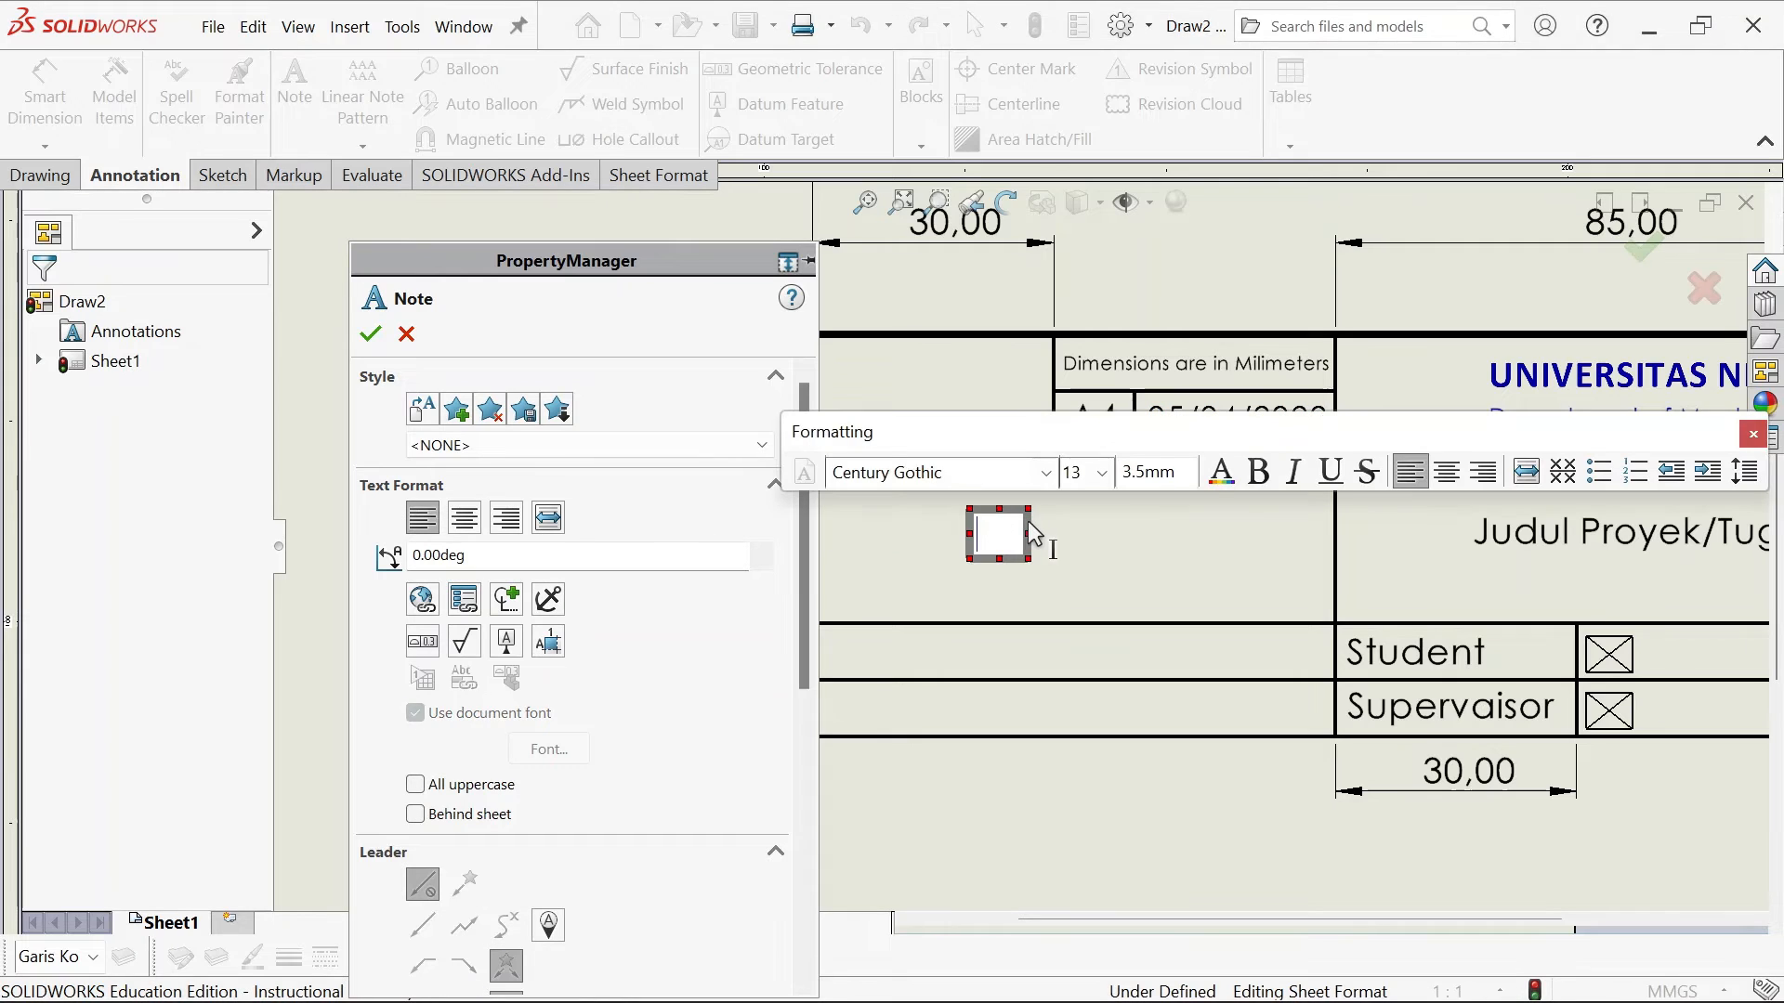
{"action": "type", "text": "Nama"}
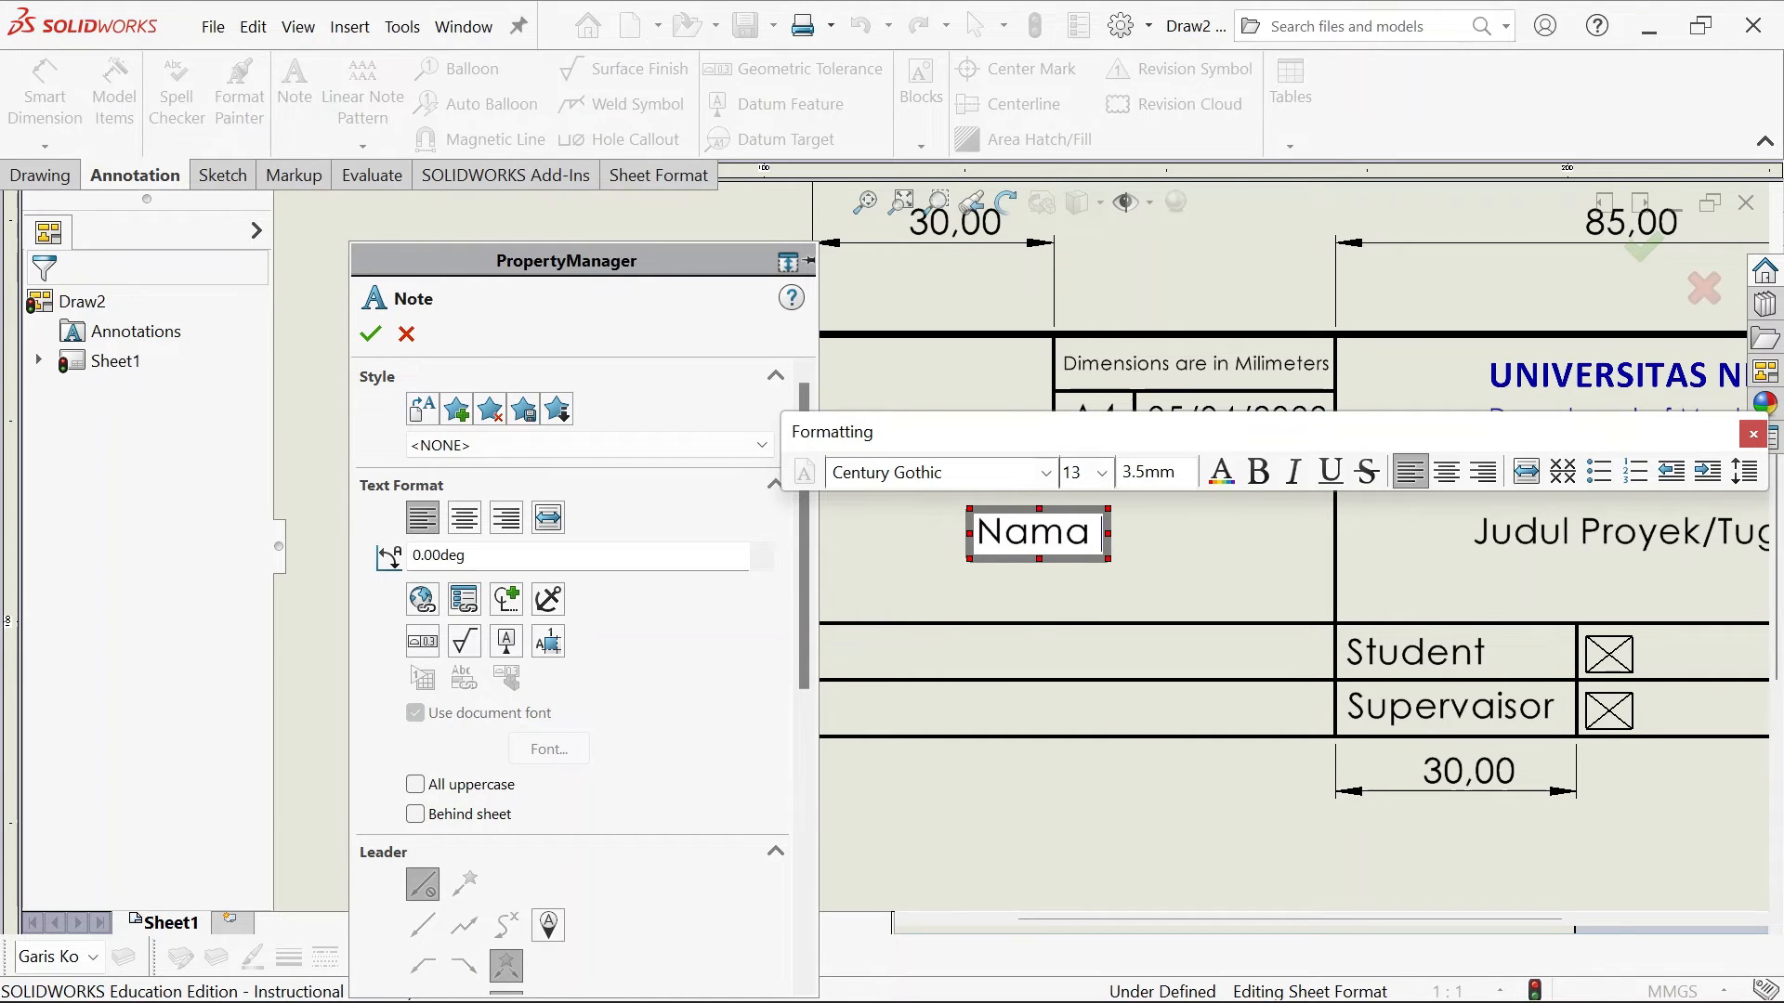
{"action": "type", "text": " dari"}
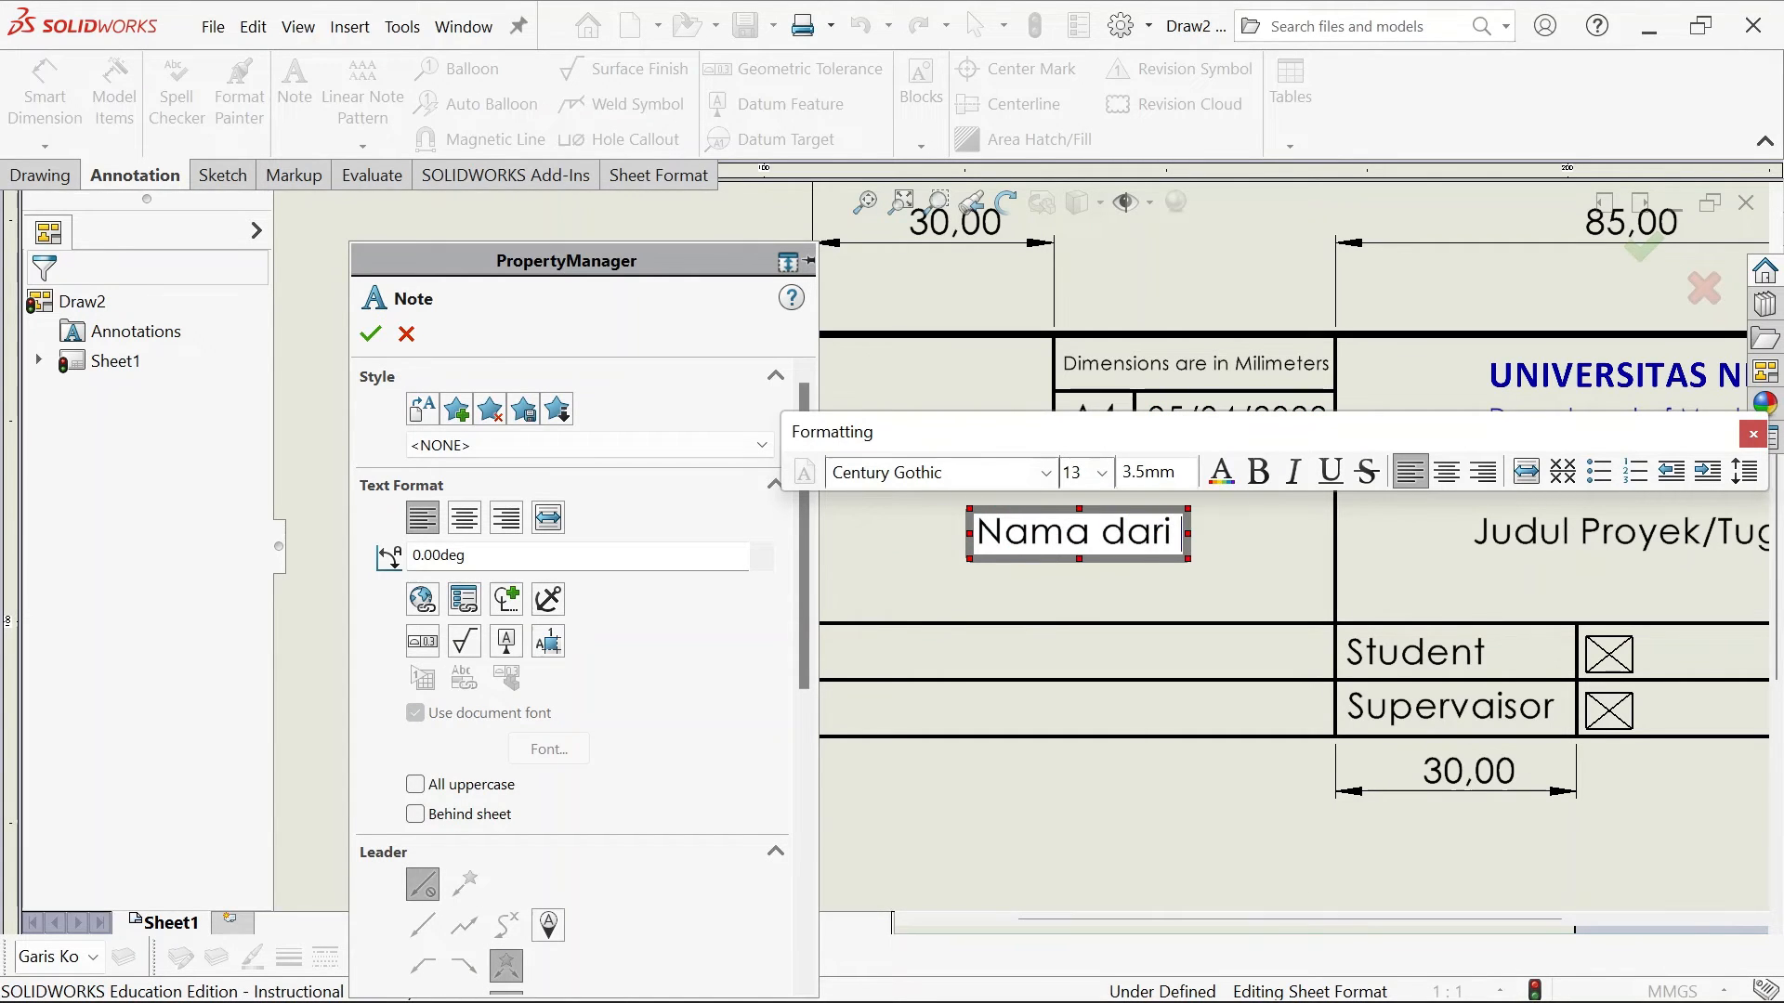
{"action": "type", "text": " Mesin"}
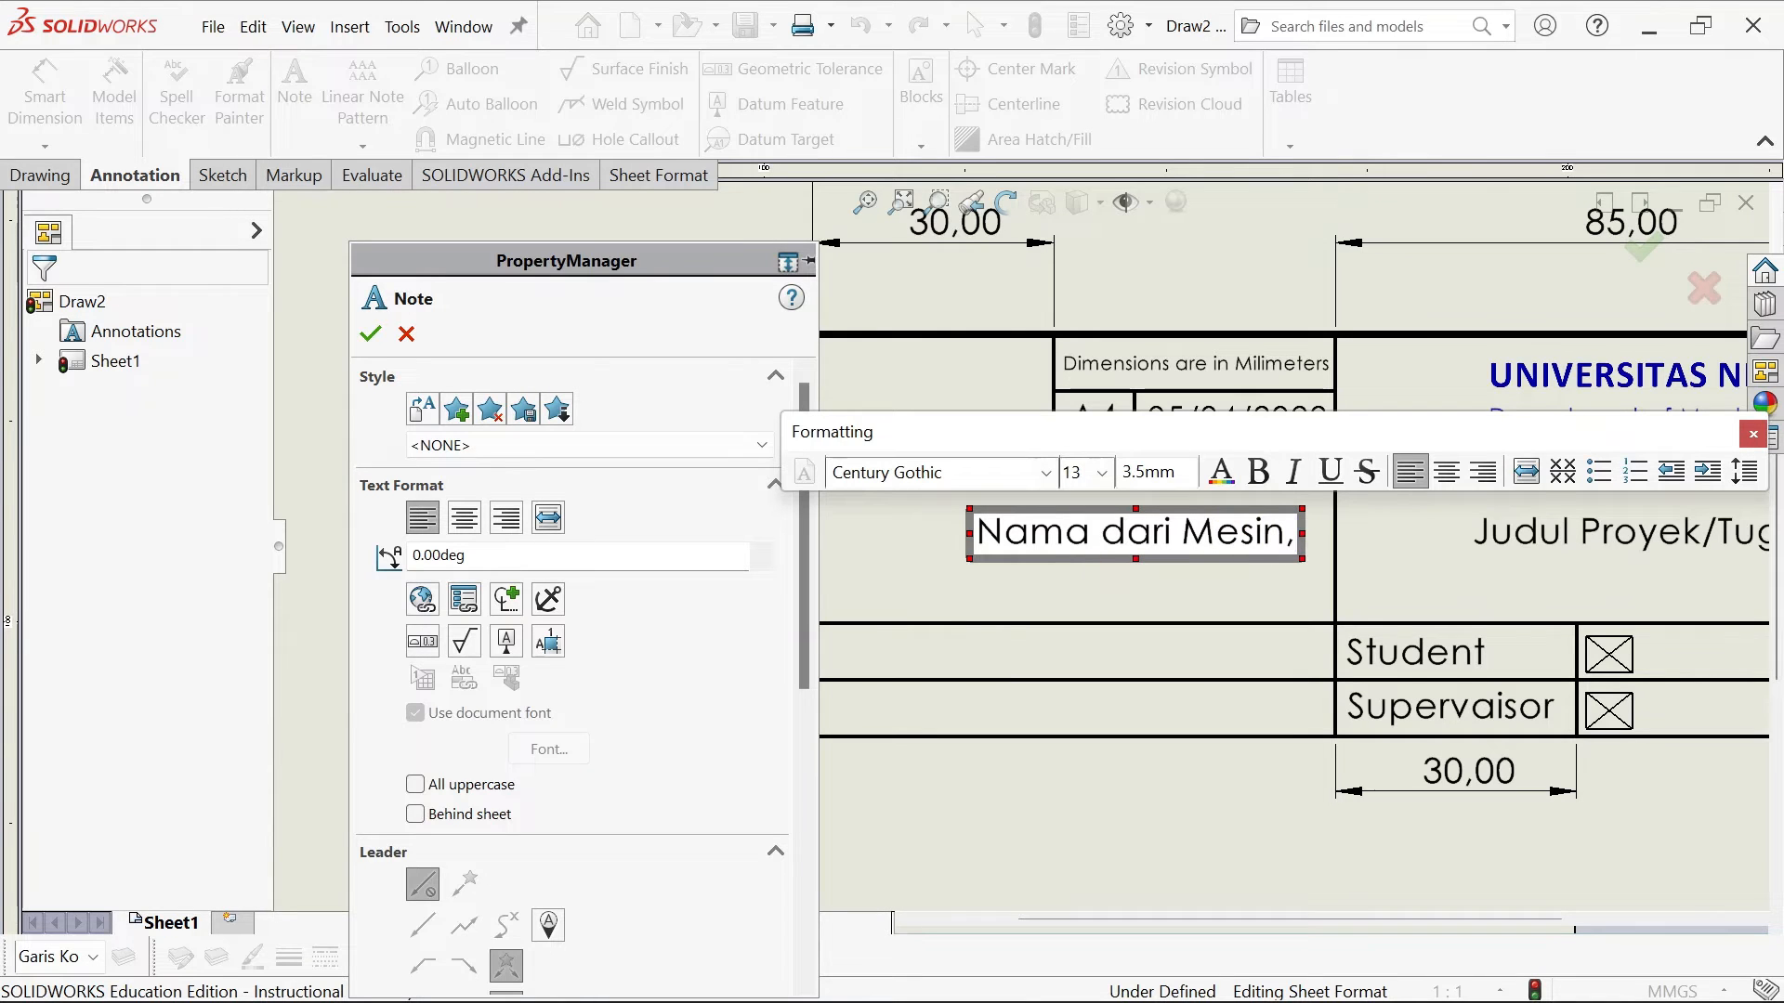
{"action": "type", "text": ", Alat"}
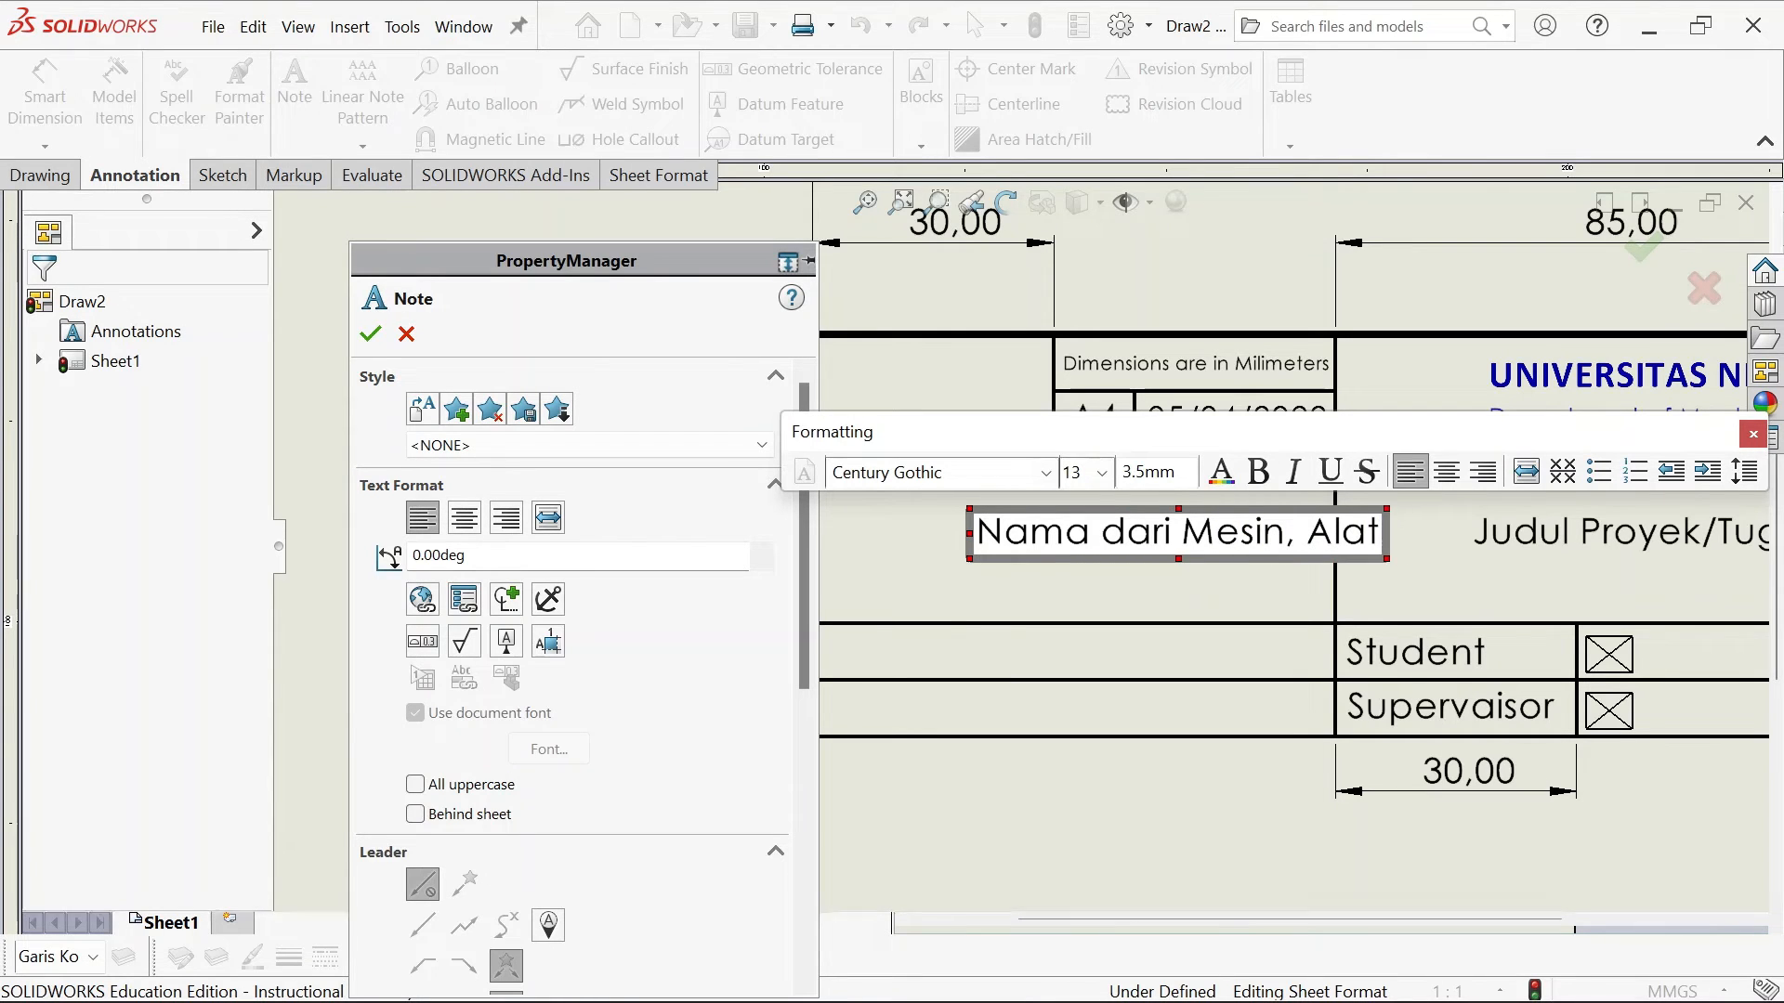
{"action": "type", "text": ", Komponen atau par"}
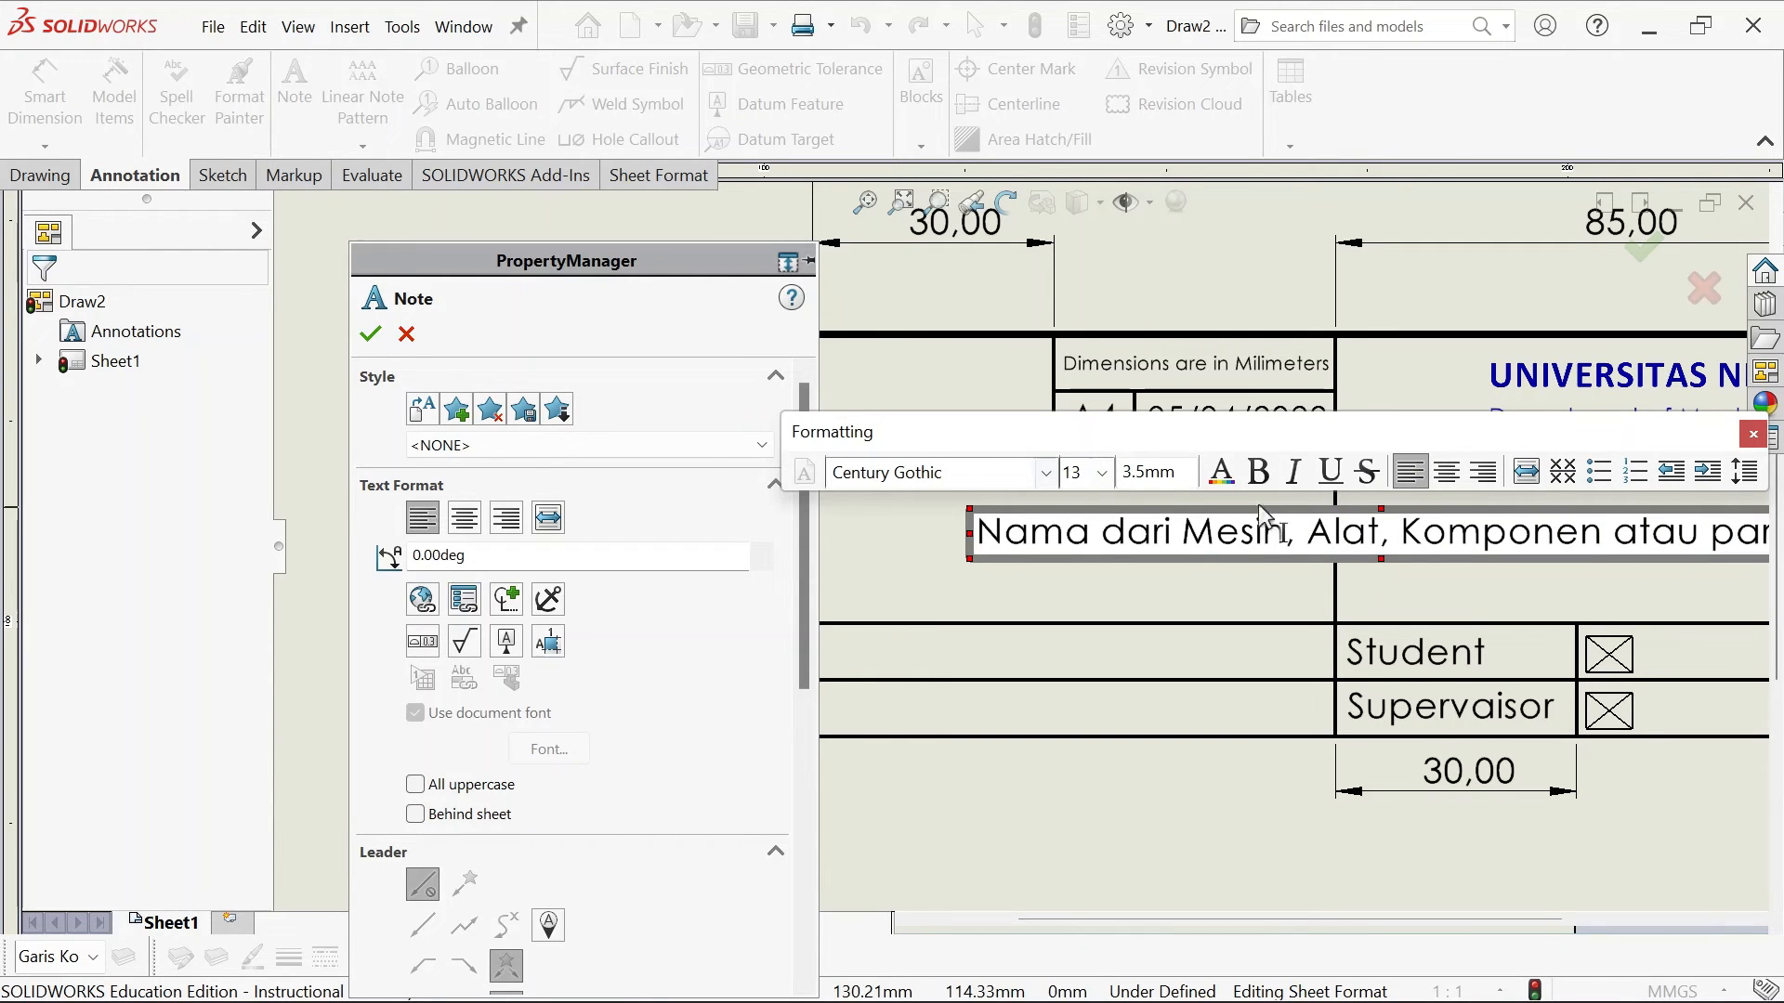
Centre-align the text of the "Nama dari Mesin, Alat, Komponen atau part" note
{"action": "left_click", "coordinate": [1396, 533]}
{"action": "key", "text": "ctrl+a"}
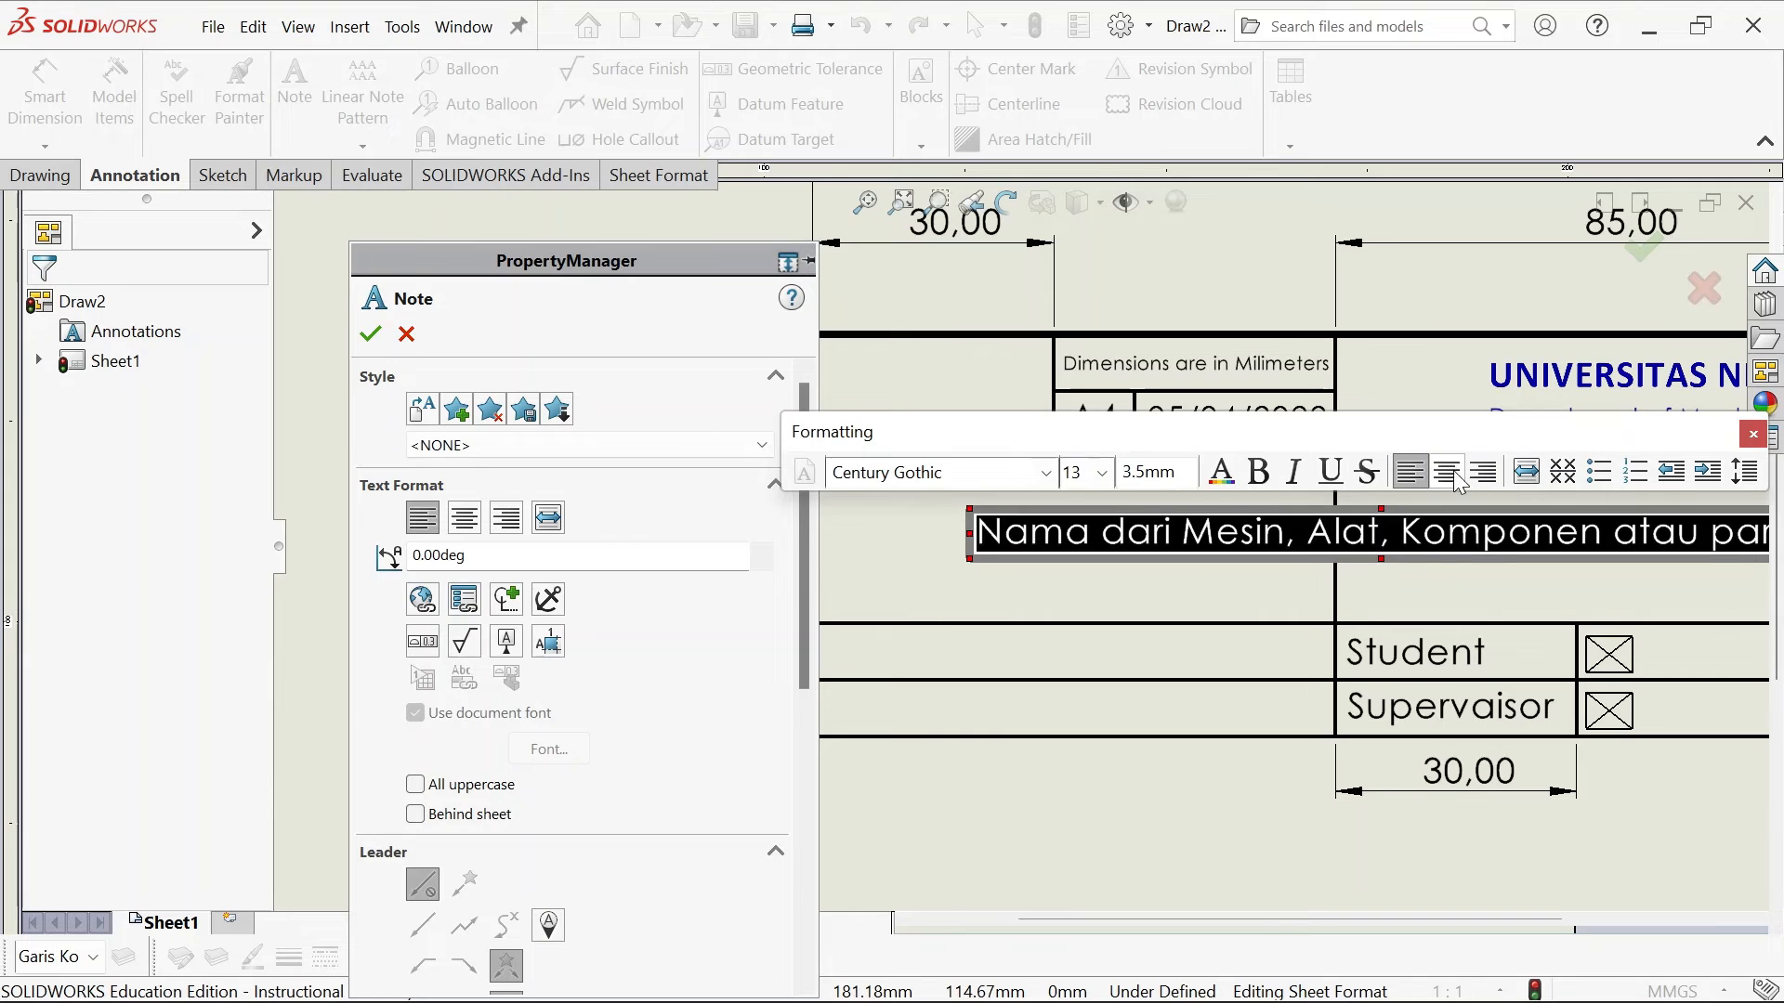
{"action": "left_click", "coordinate": [1446, 472]}
{"action": "left_click", "coordinate": [382, 340]}
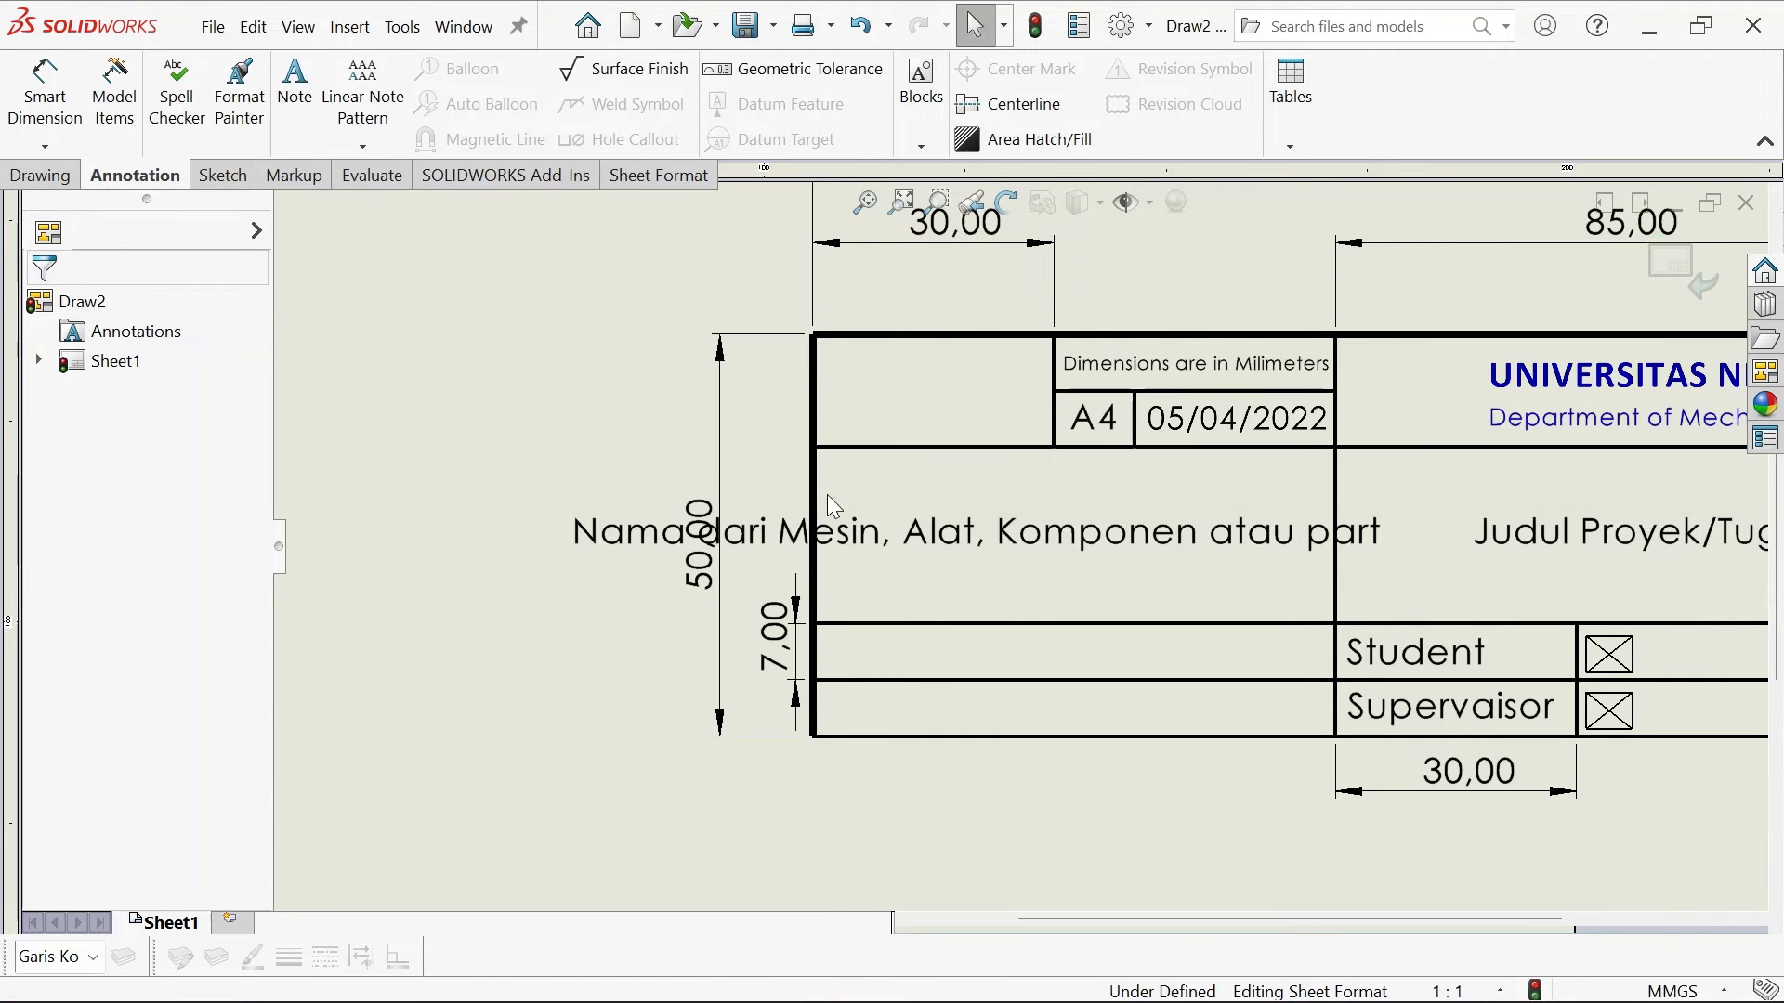
Narrow the "Nama dari Mesin" note's text box so it wraps onto two lines and centre the note in its cell
{"action": "left_click_drag", "start_coordinate": [1056, 556], "coordinate": [1275, 533]}
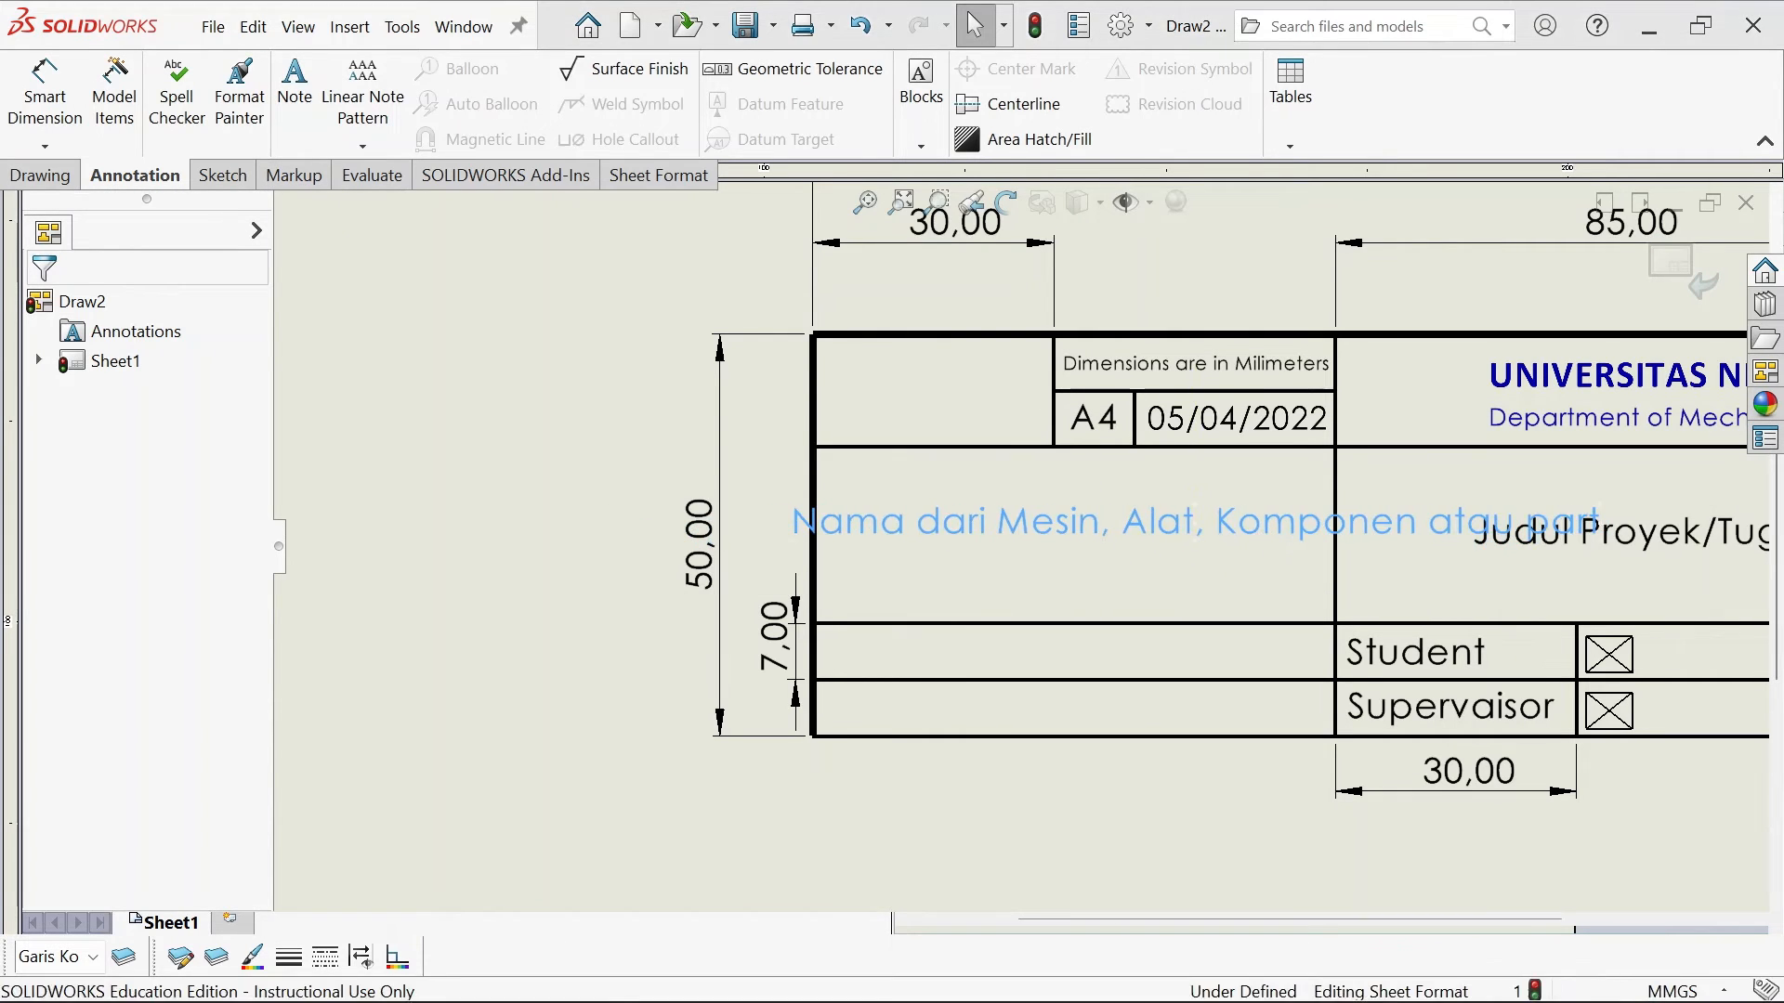
{"action": "double_click", "coordinate": [1268, 547]}
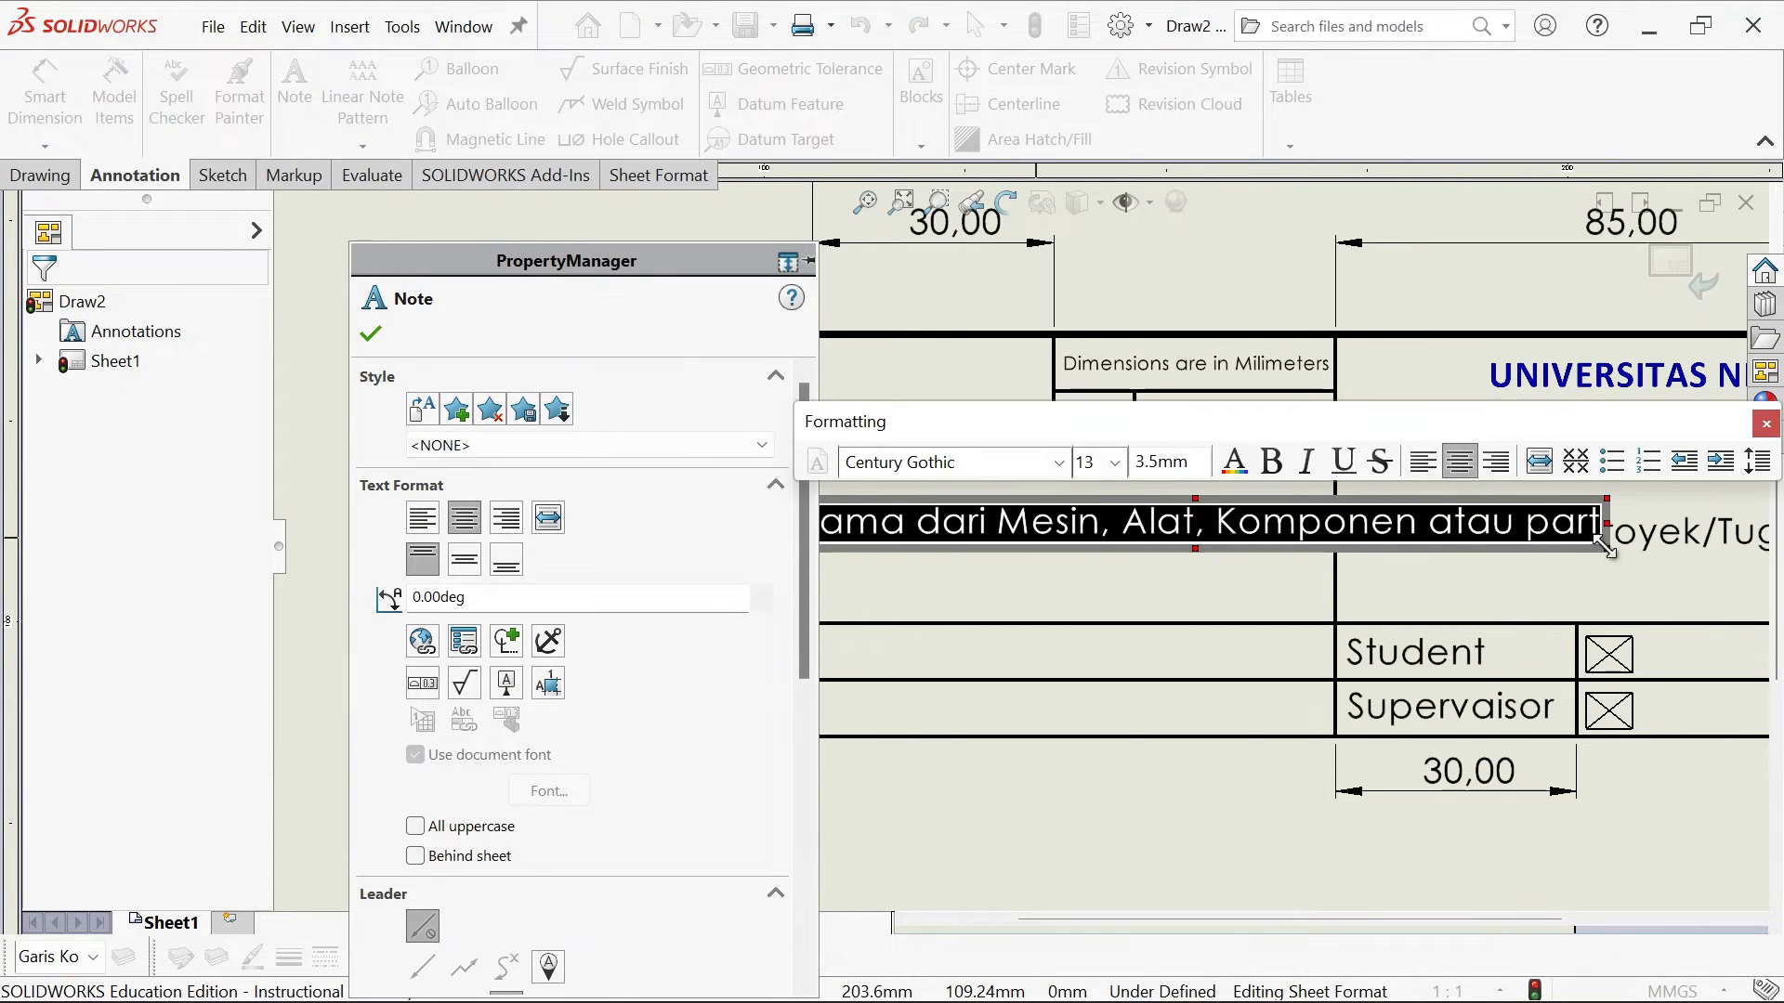
{"action": "left_click_drag", "start_coordinate": [1607, 549], "coordinate": [1270, 597]}
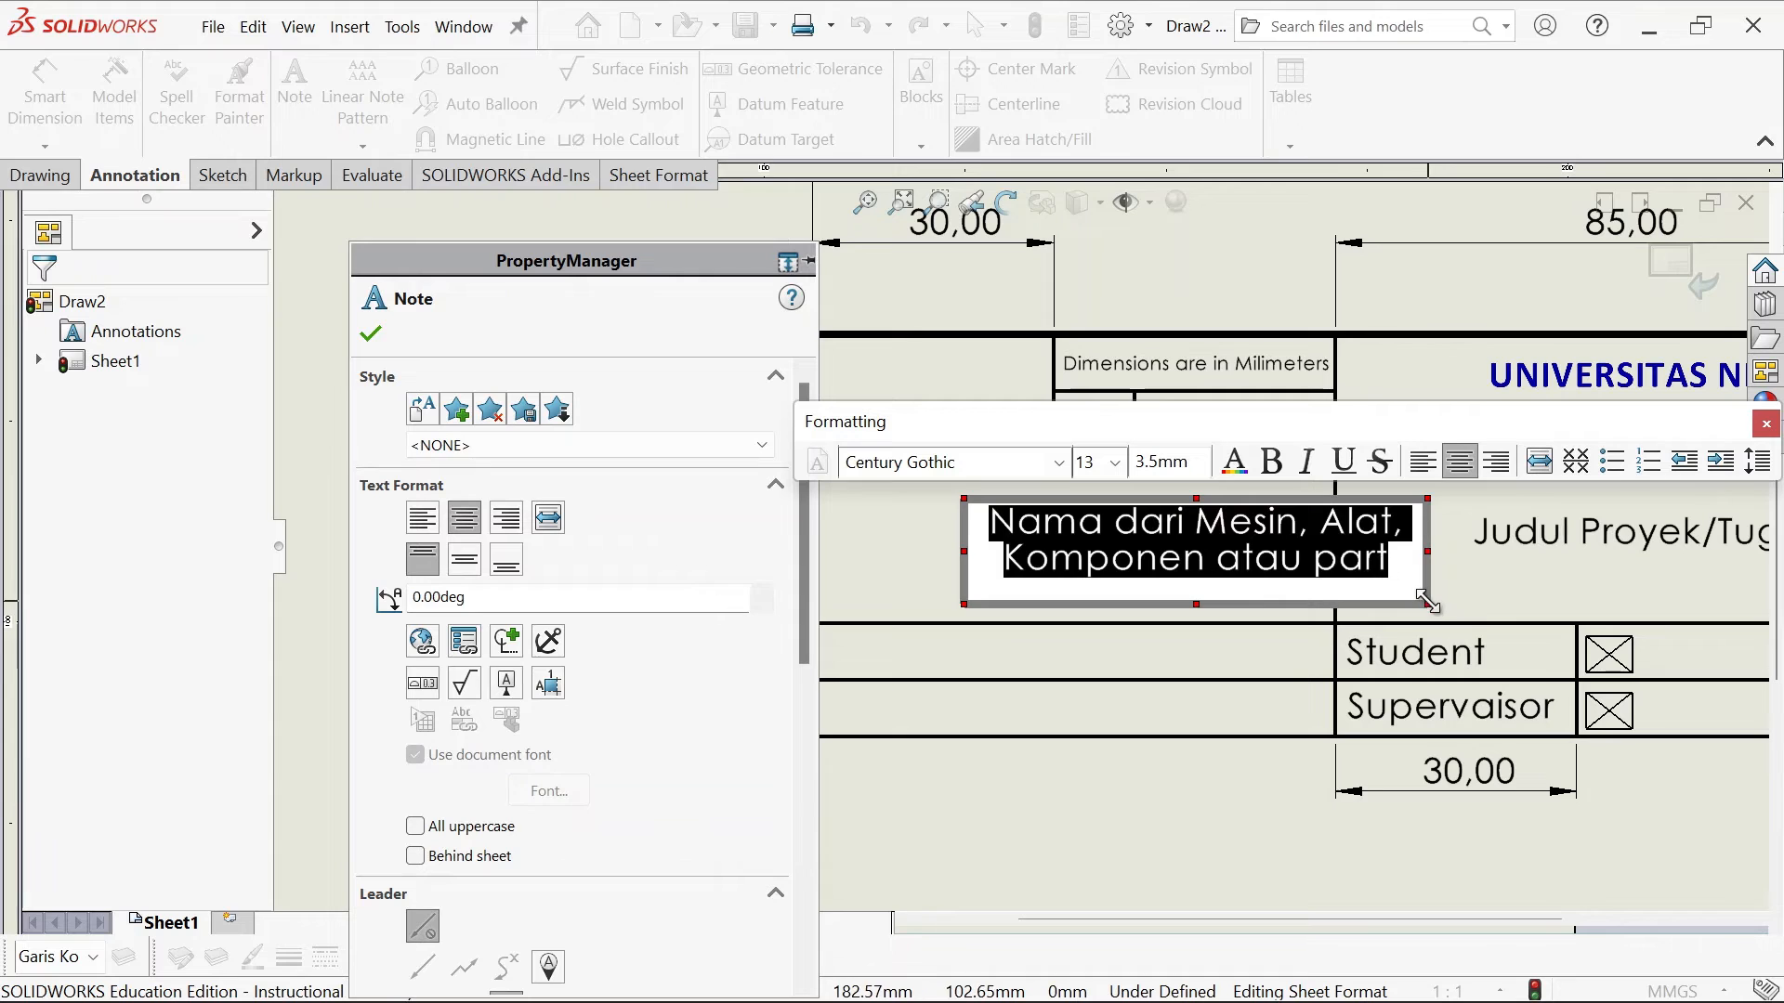
{"action": "left_click_drag", "start_coordinate": [1428, 603], "coordinate": [1421, 586]}
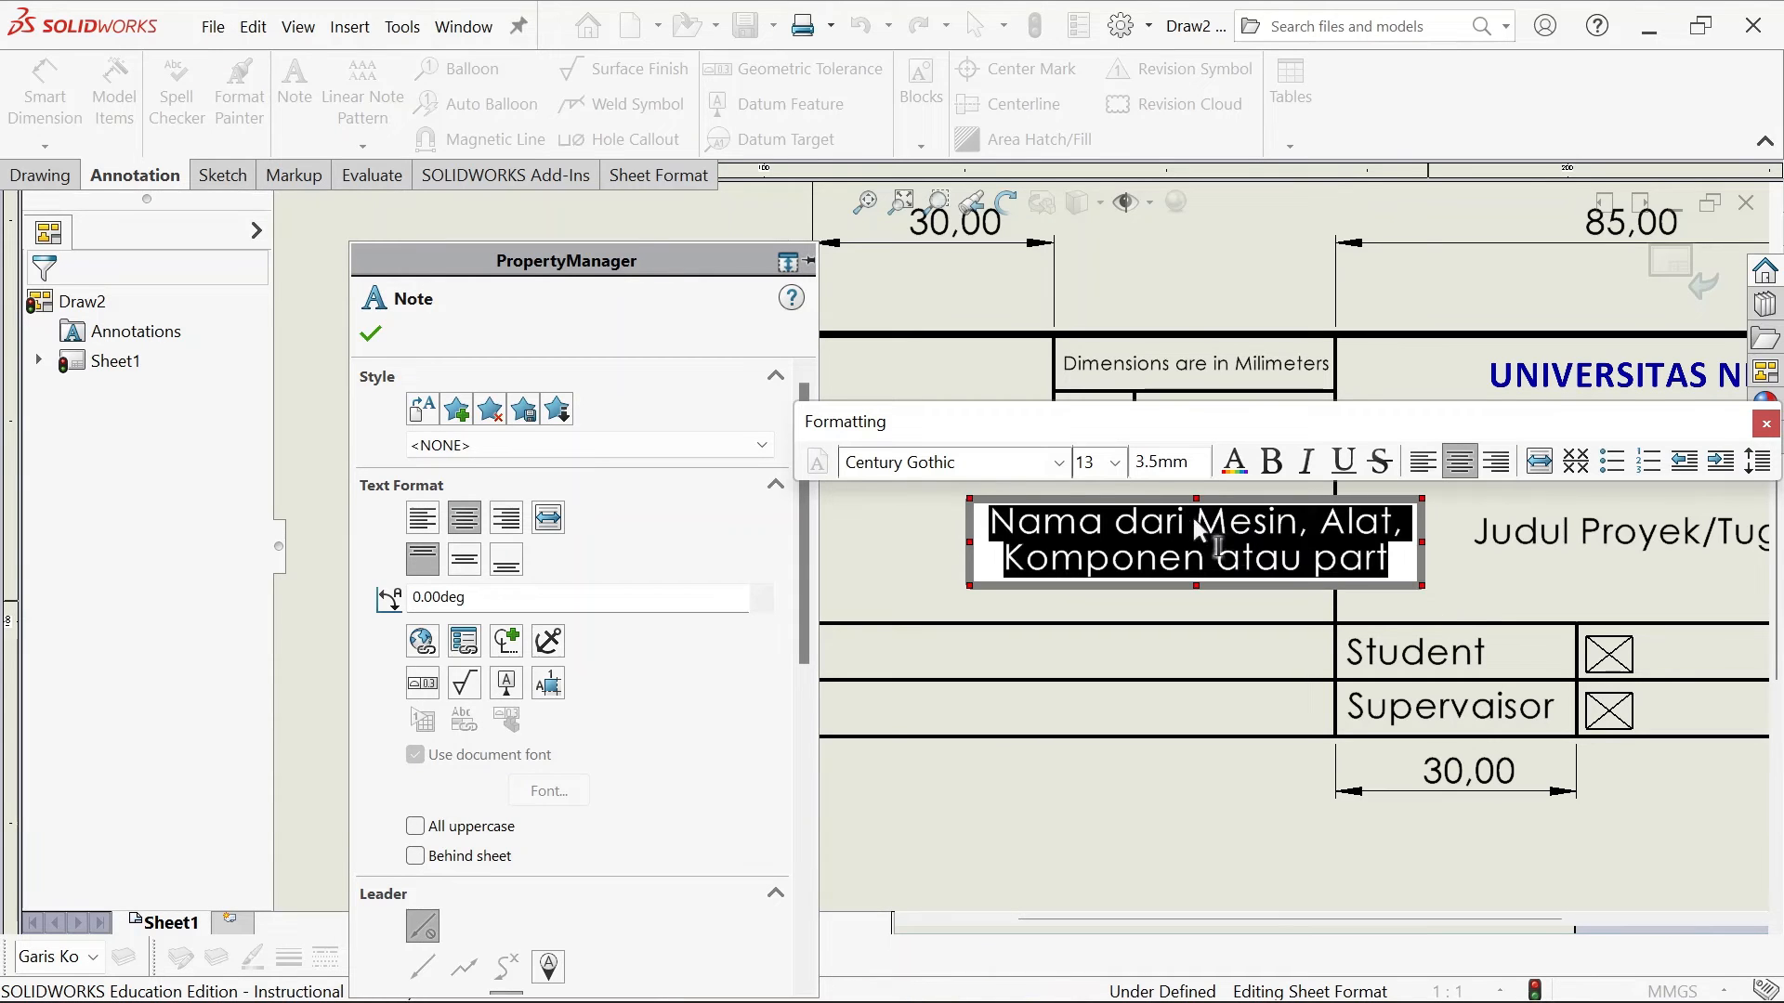
{"action": "left_click", "coordinate": [370, 333]}
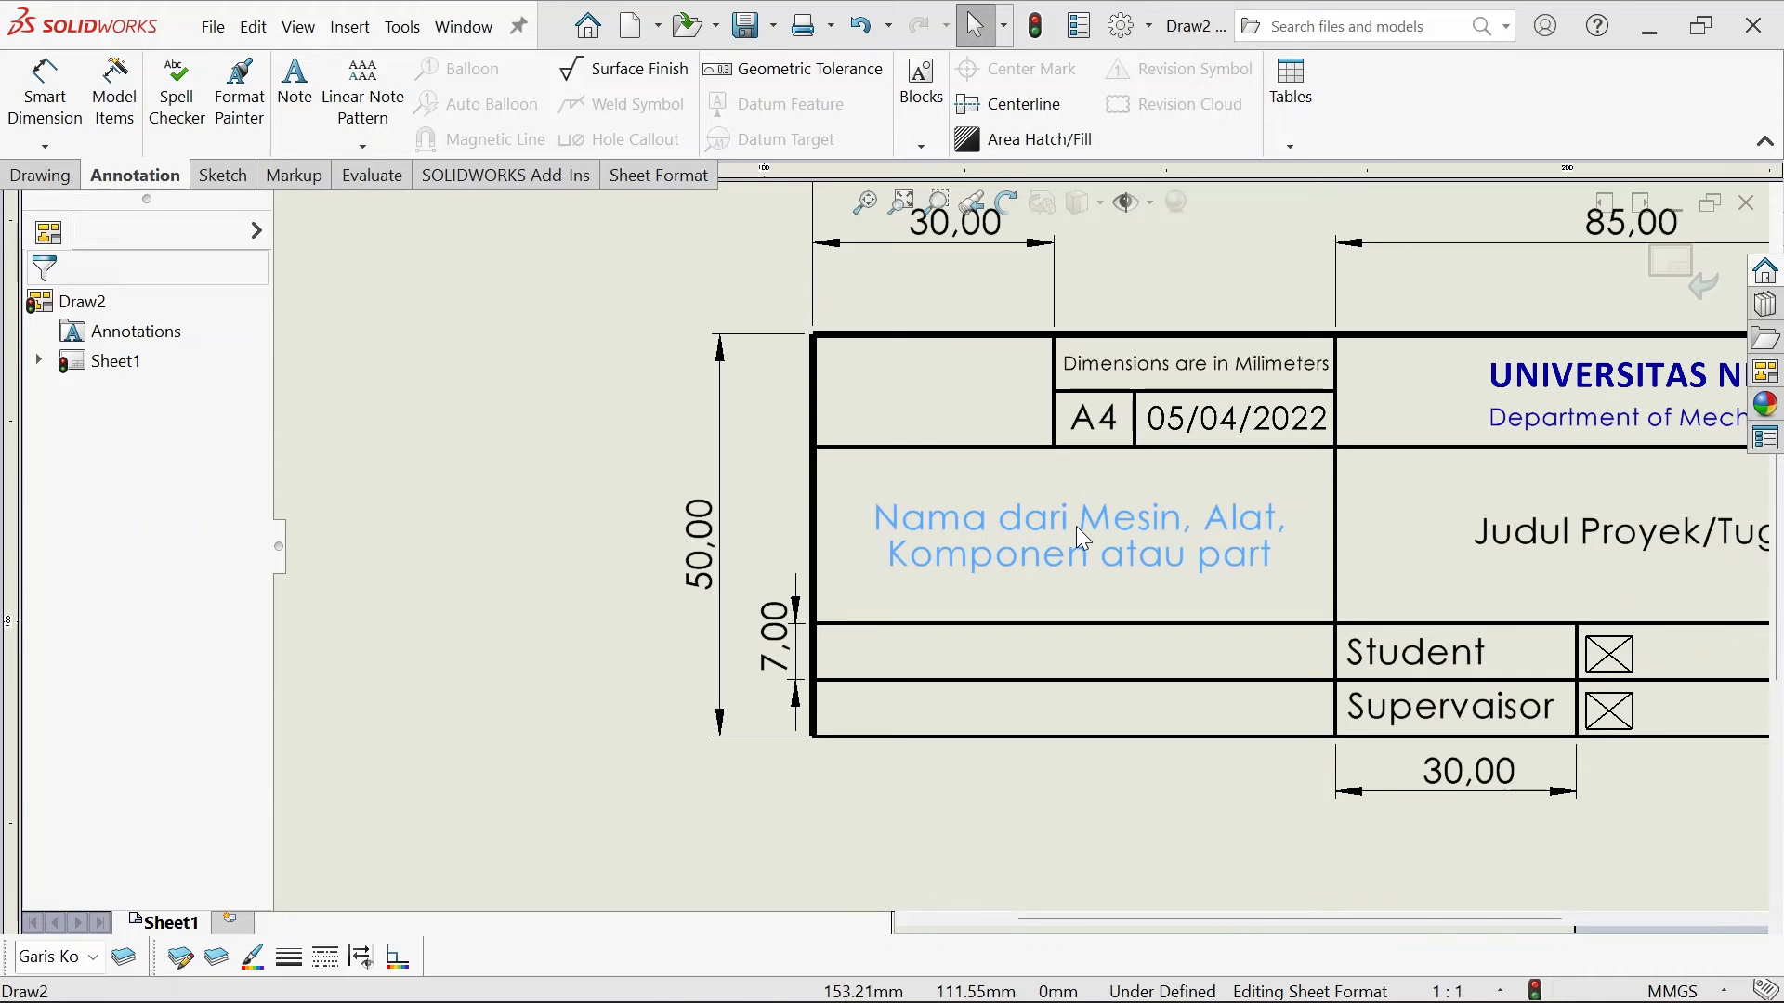
{"action": "left_click", "coordinate": [1003, 546]}
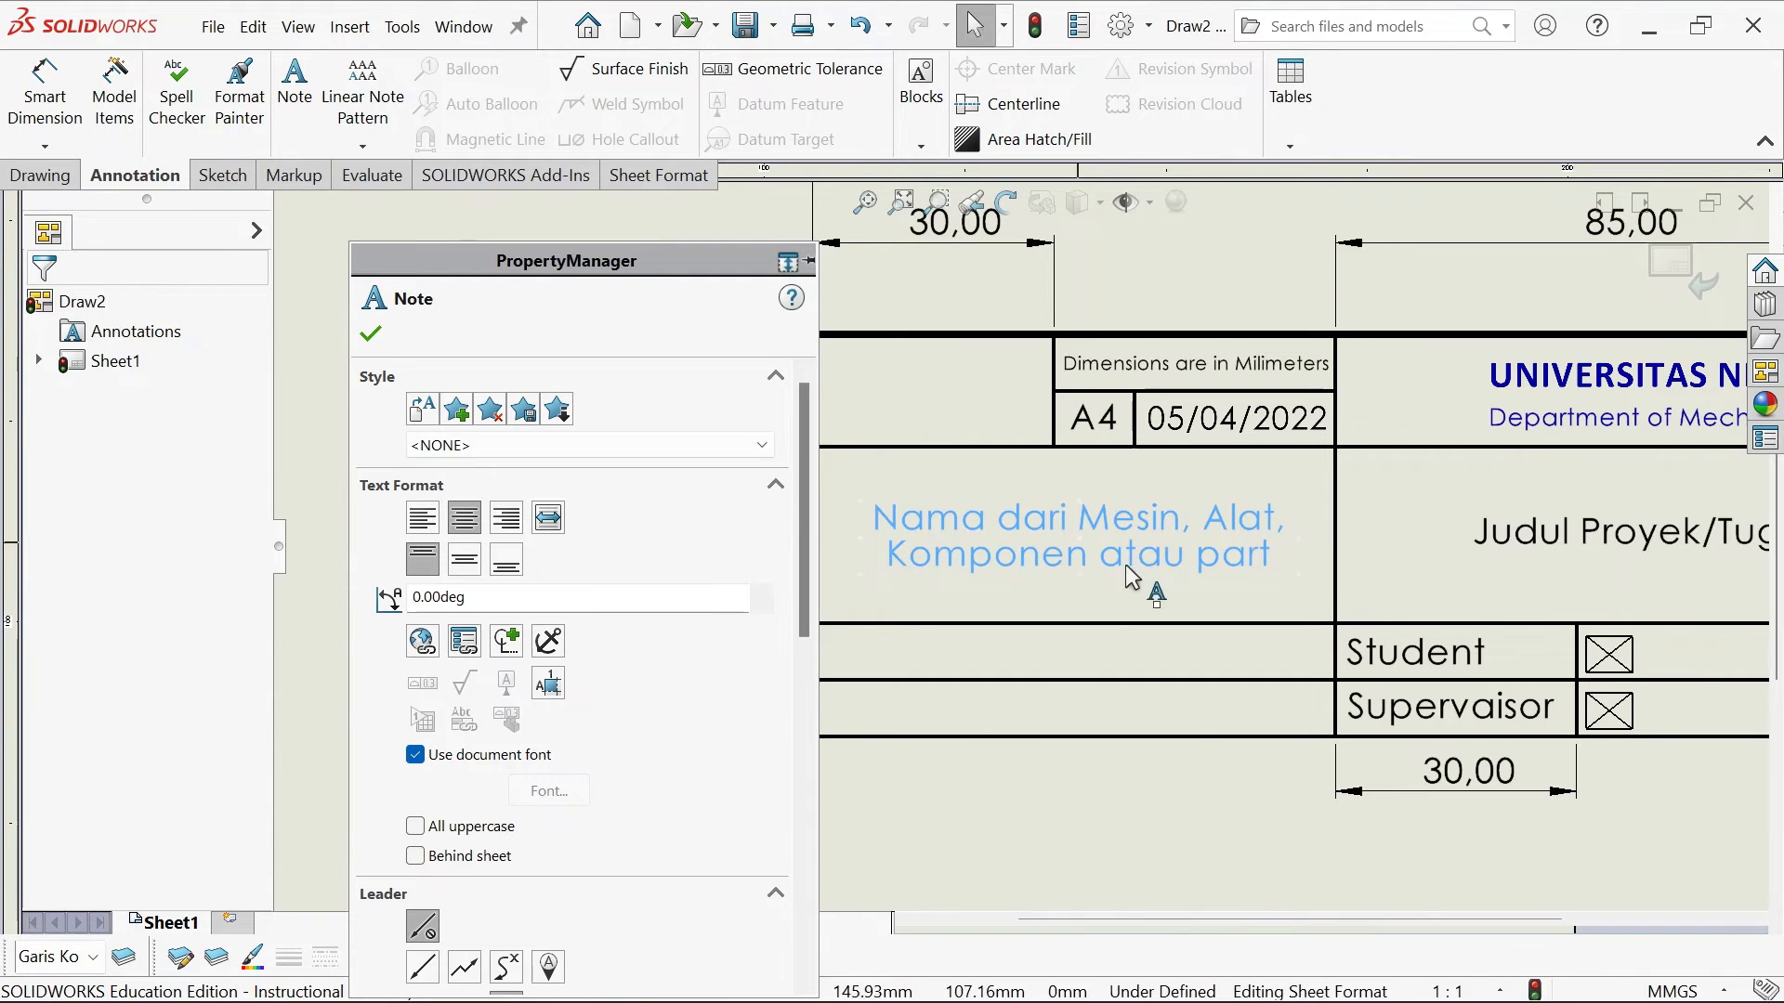
{"action": "left_click", "coordinate": [371, 335]}
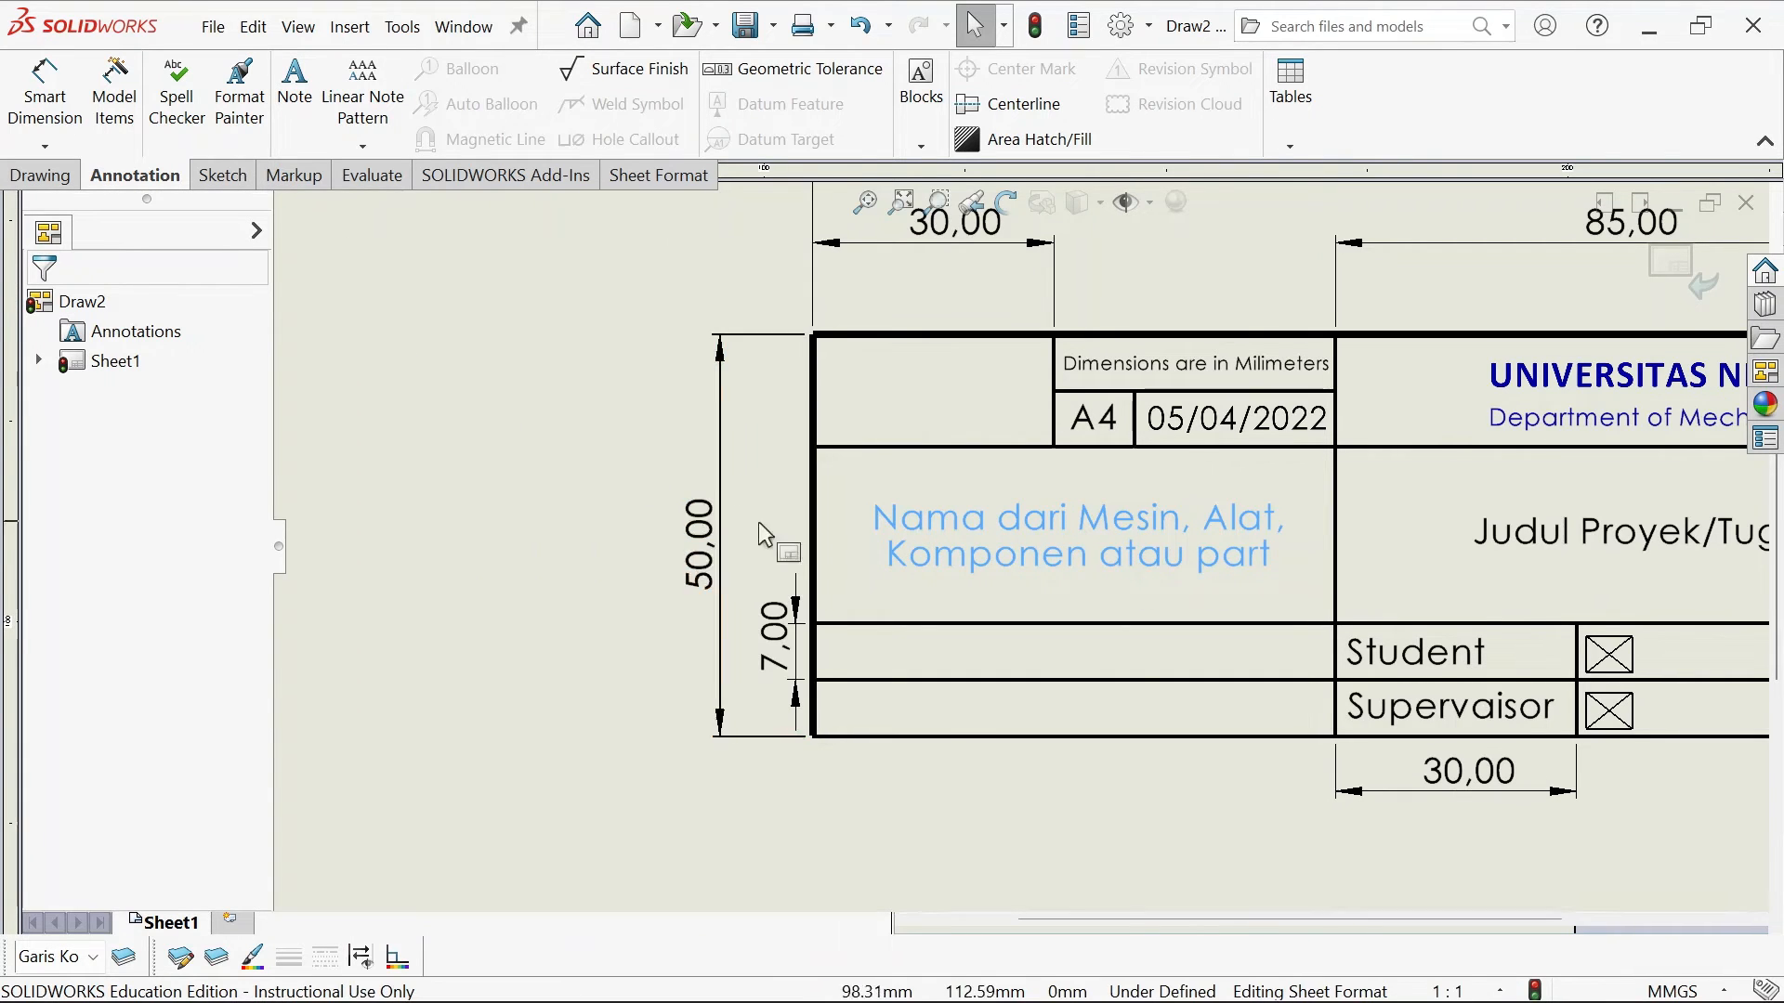
Add a note reading "DWG No." at the start of the narrow row beneath the machine name cell and adjust its position
{"action": "scroll", "coordinate": [836, 567], "scroll_direction": "up", "scroll_amount": 2}
{"action": "scroll", "coordinate": [966, 638], "scroll_direction": "down", "scroll_amount": 5}
{"action": "scroll", "coordinate": [1037, 596], "scroll_direction": "down", "scroll_amount": 3}
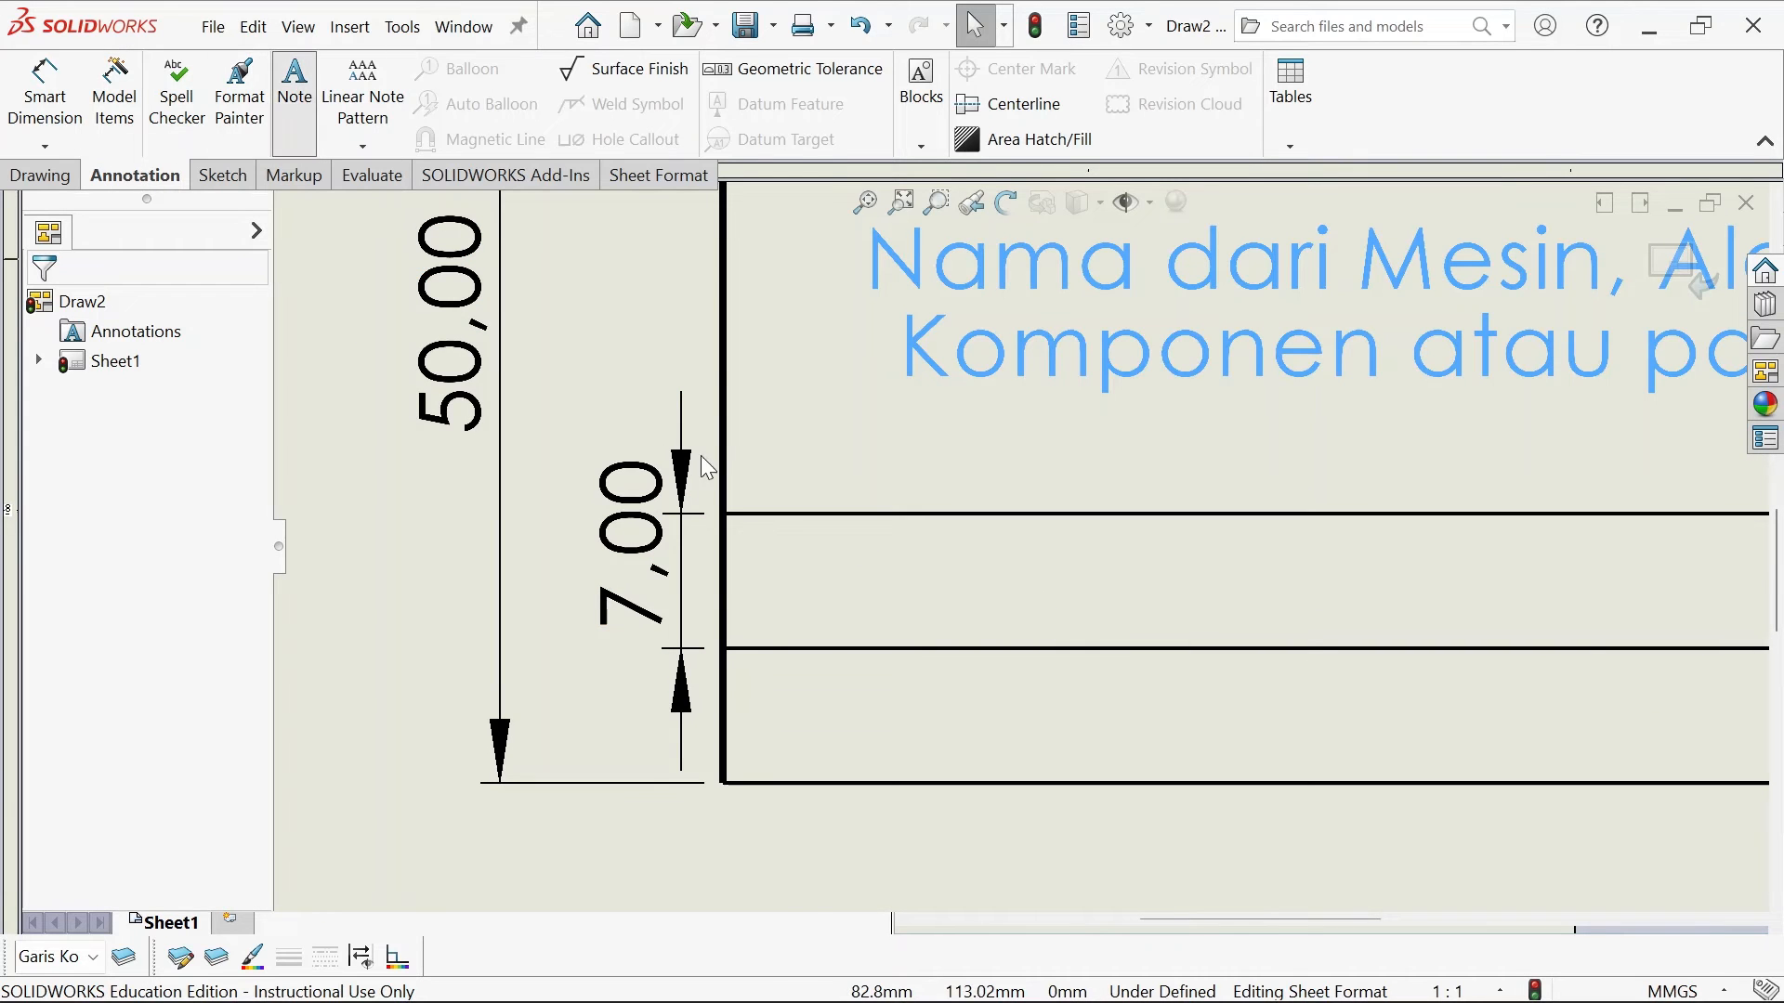
{"action": "left_click", "coordinate": [295, 90]}
{"action": "scroll", "coordinate": [956, 576], "scroll_direction": "up", "scroll_amount": 3}
{"action": "scroll", "coordinate": [915, 568], "scroll_direction": "up", "scroll_amount": 2}
{"action": "scroll", "coordinate": [975, 564], "scroll_direction": "down", "scroll_amount": 6}
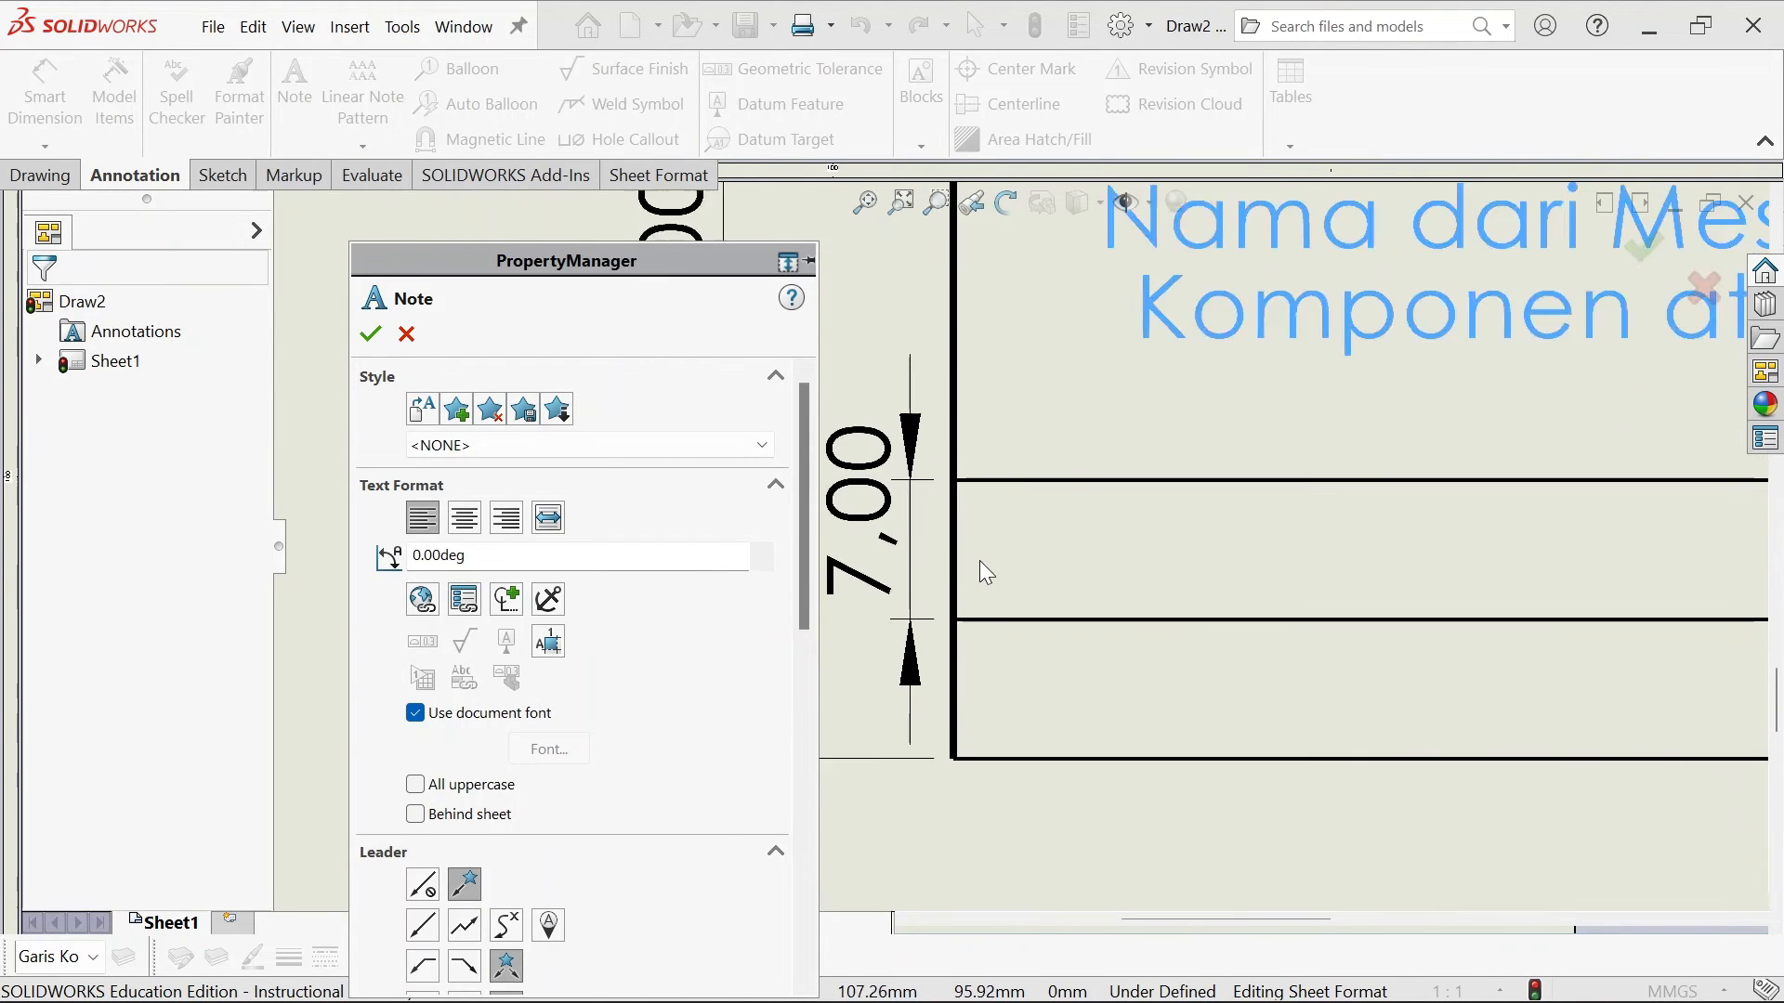
{"action": "left_click", "coordinate": [1002, 516]}
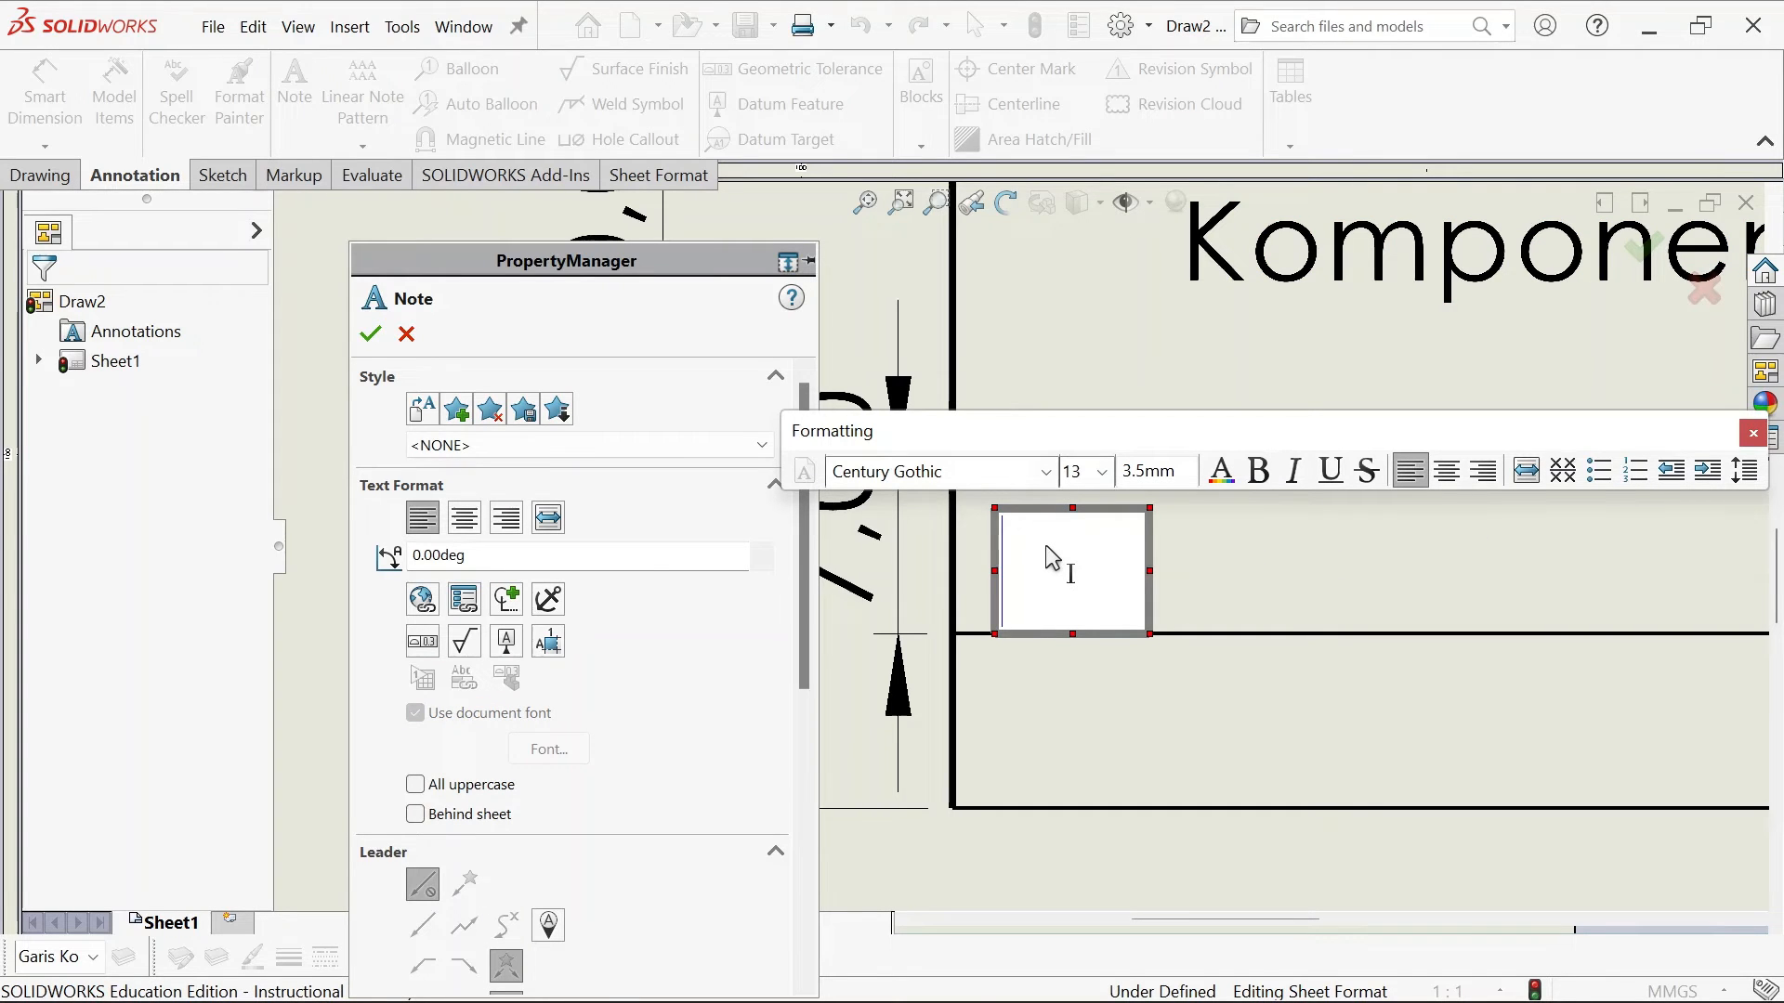
{"action": "type", "text": "DWG."}
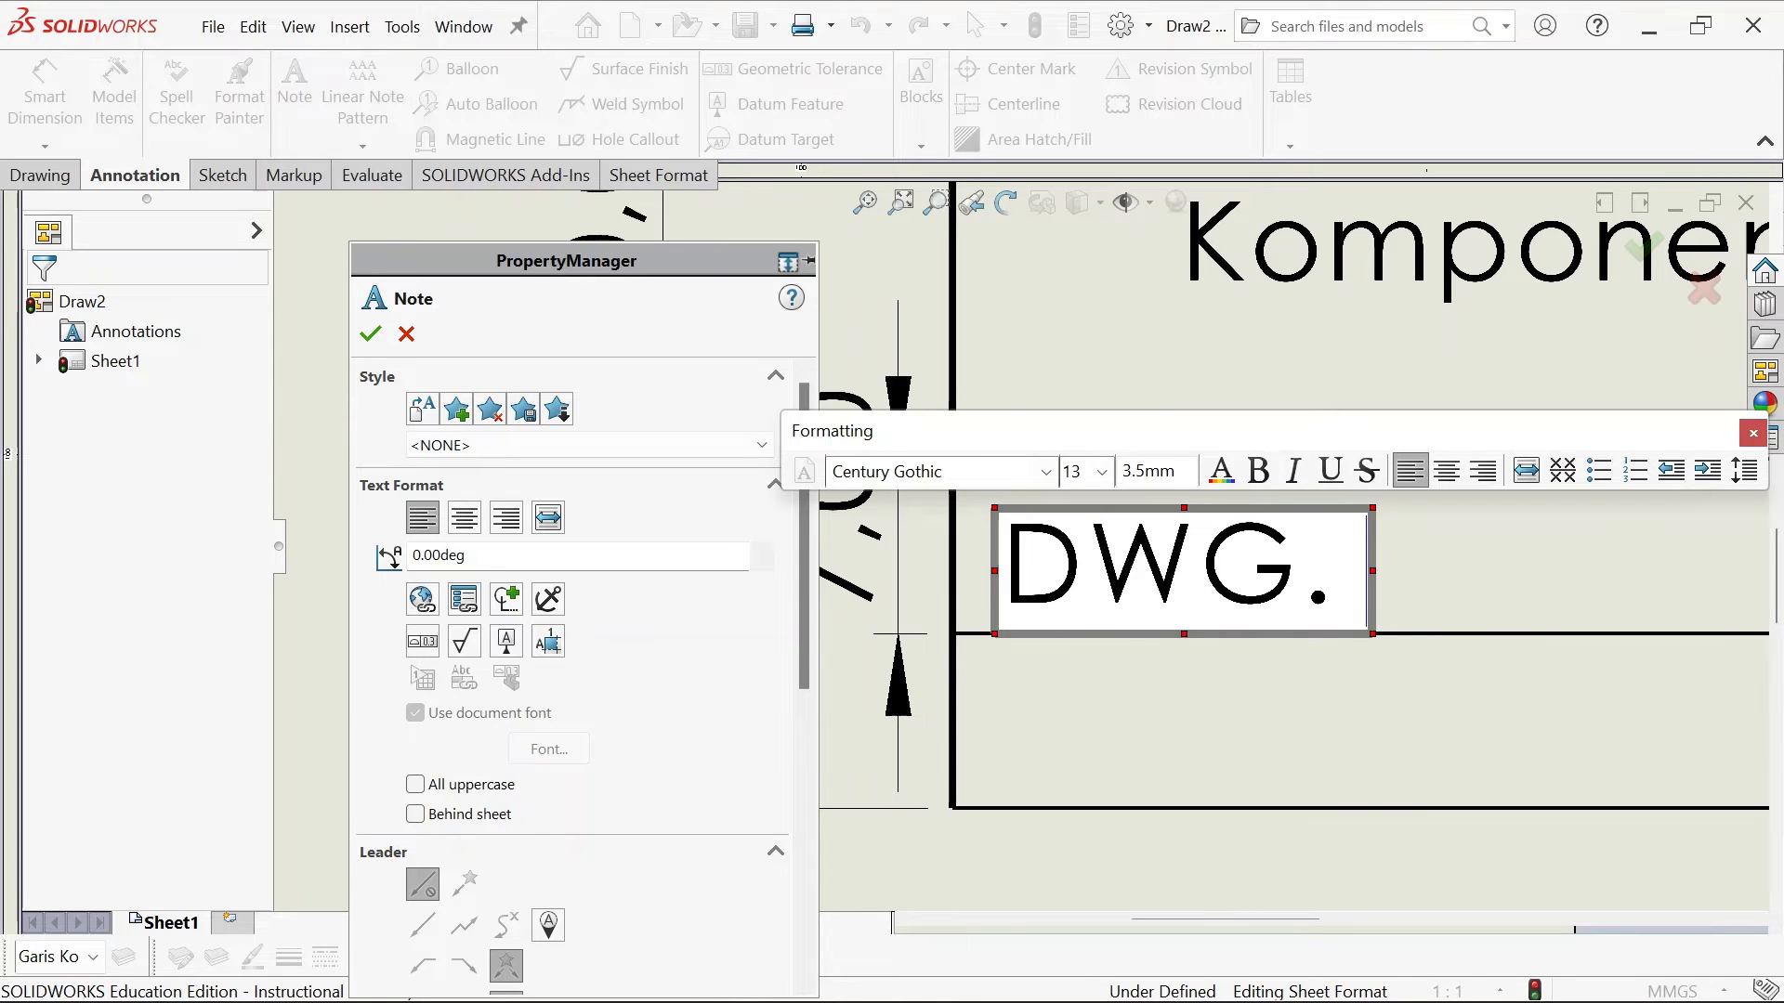
{"action": "key", "text": "BackSpace"}
{"action": "type", "text": "No."}
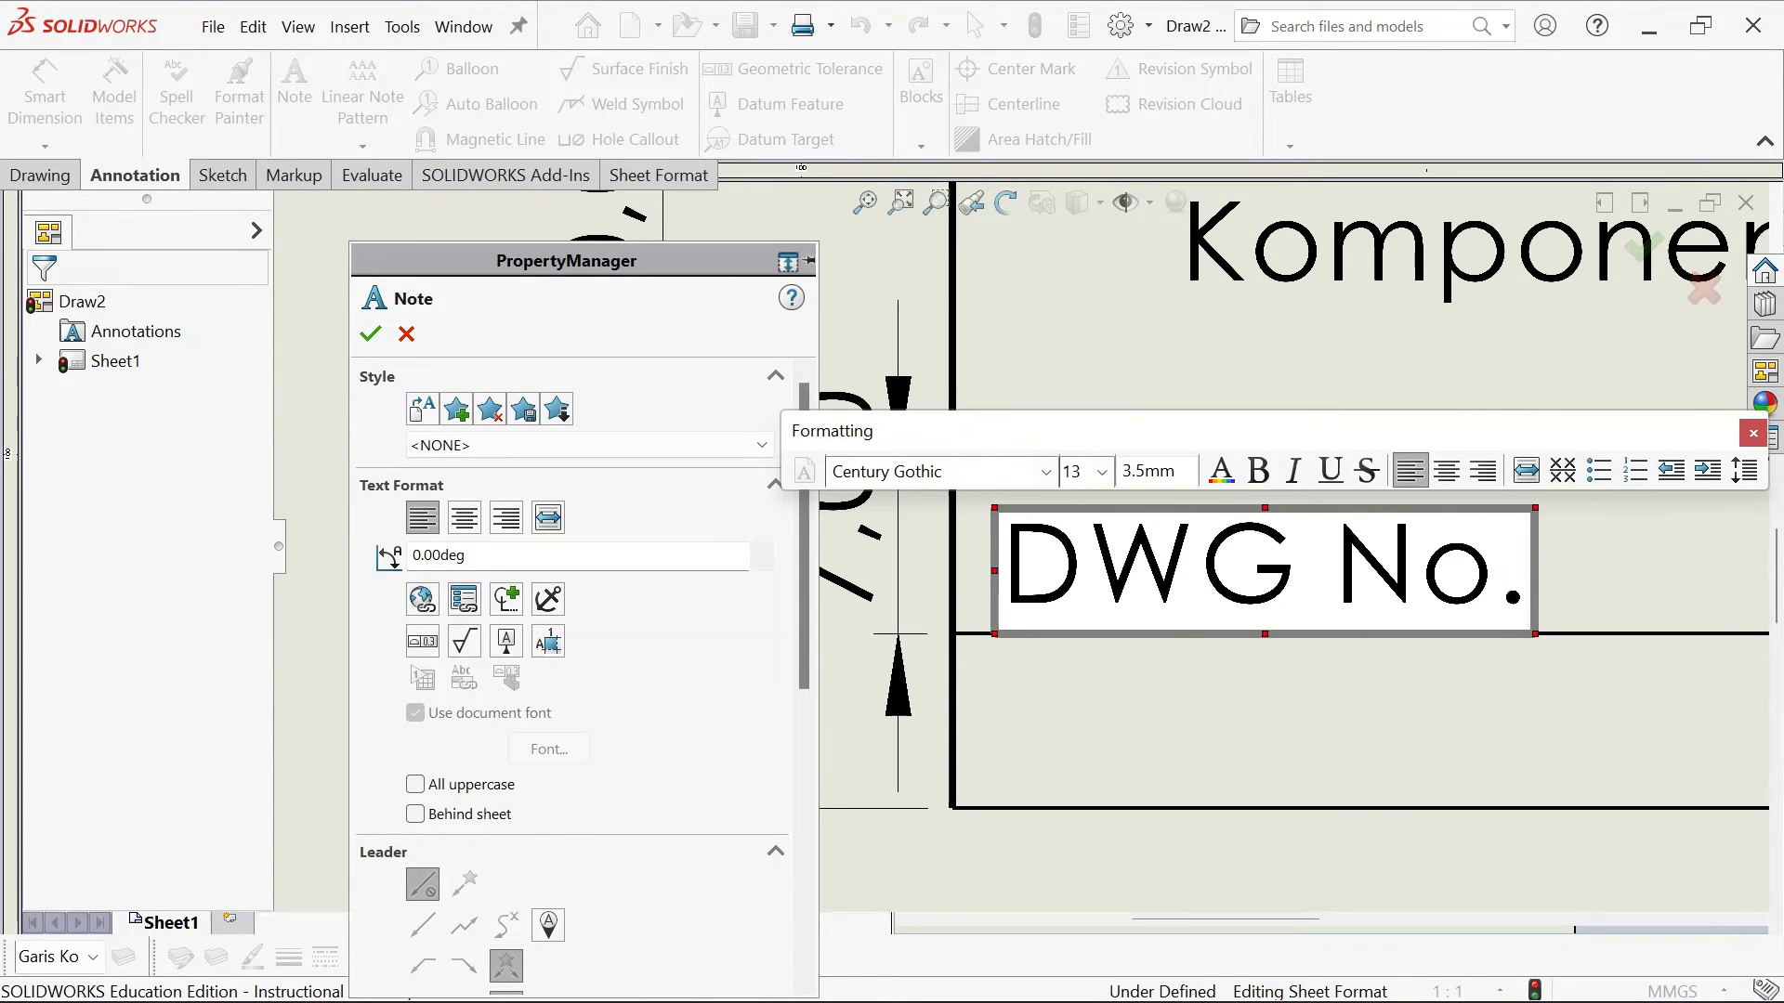
{"action": "left_click", "coordinate": [370, 337]}
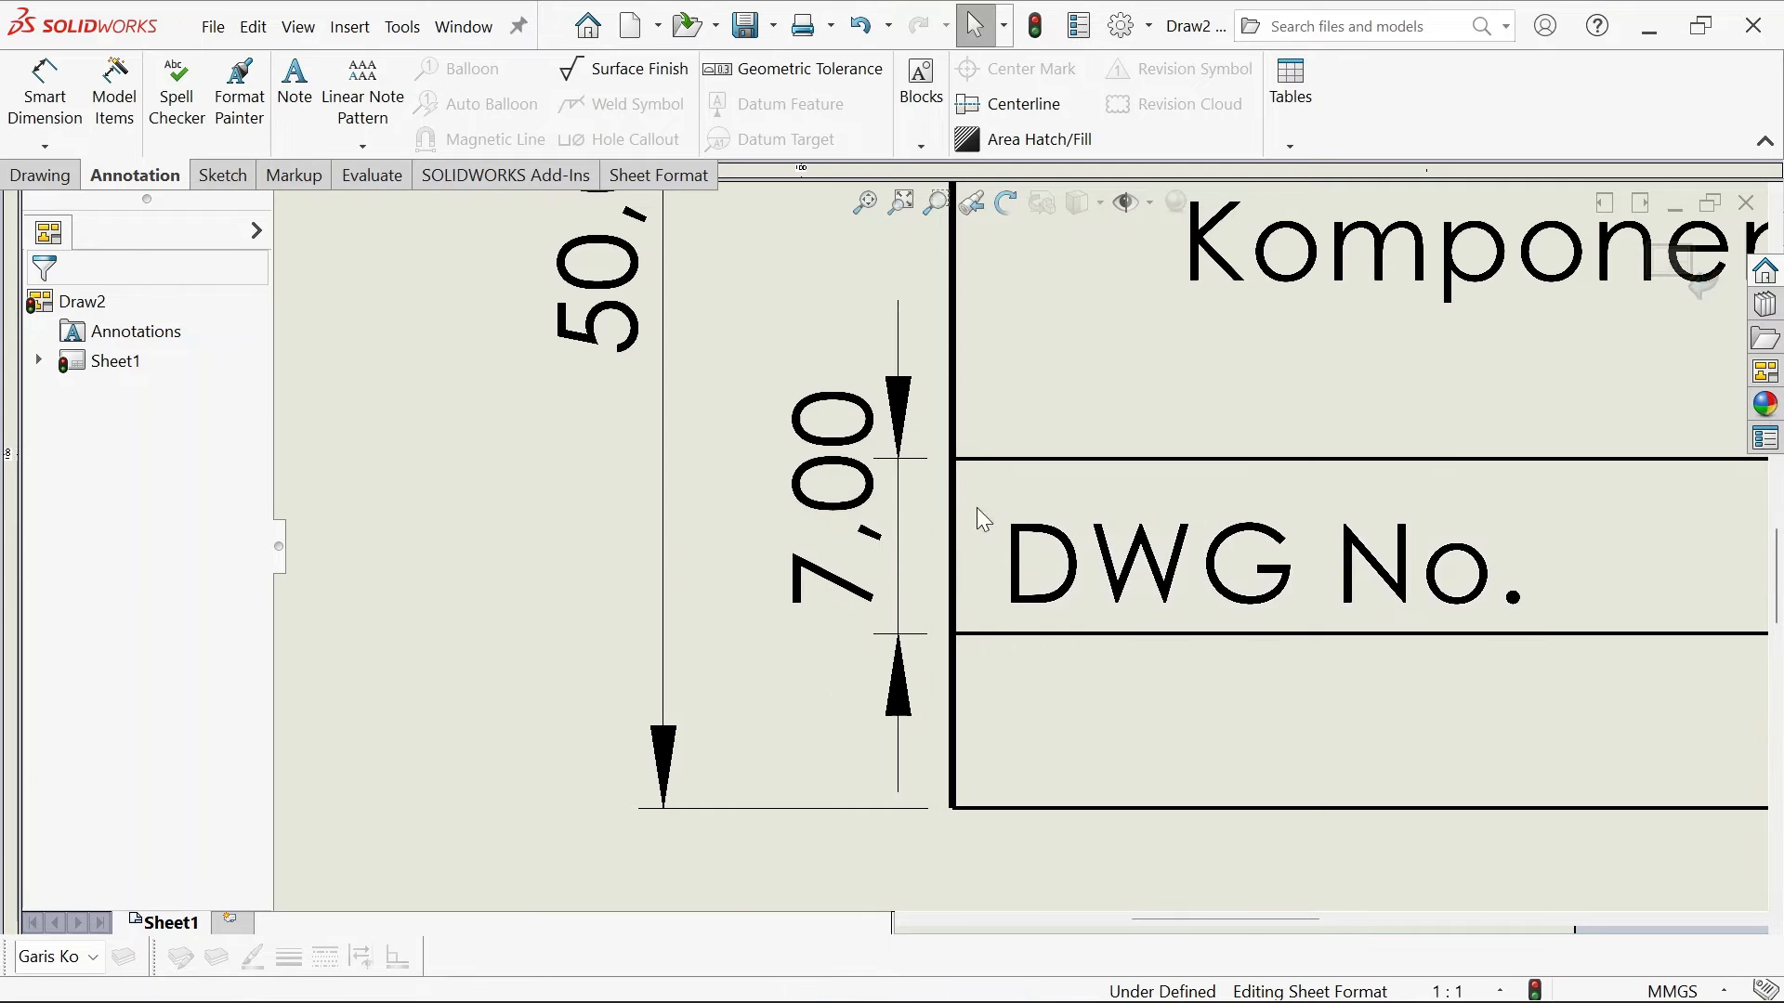
{"action": "left_click", "coordinate": [1188, 562]}
Add a note reading "SCALE" in the narrow row directly below the DWG No. note
{"action": "left_click", "coordinate": [309, 132]}
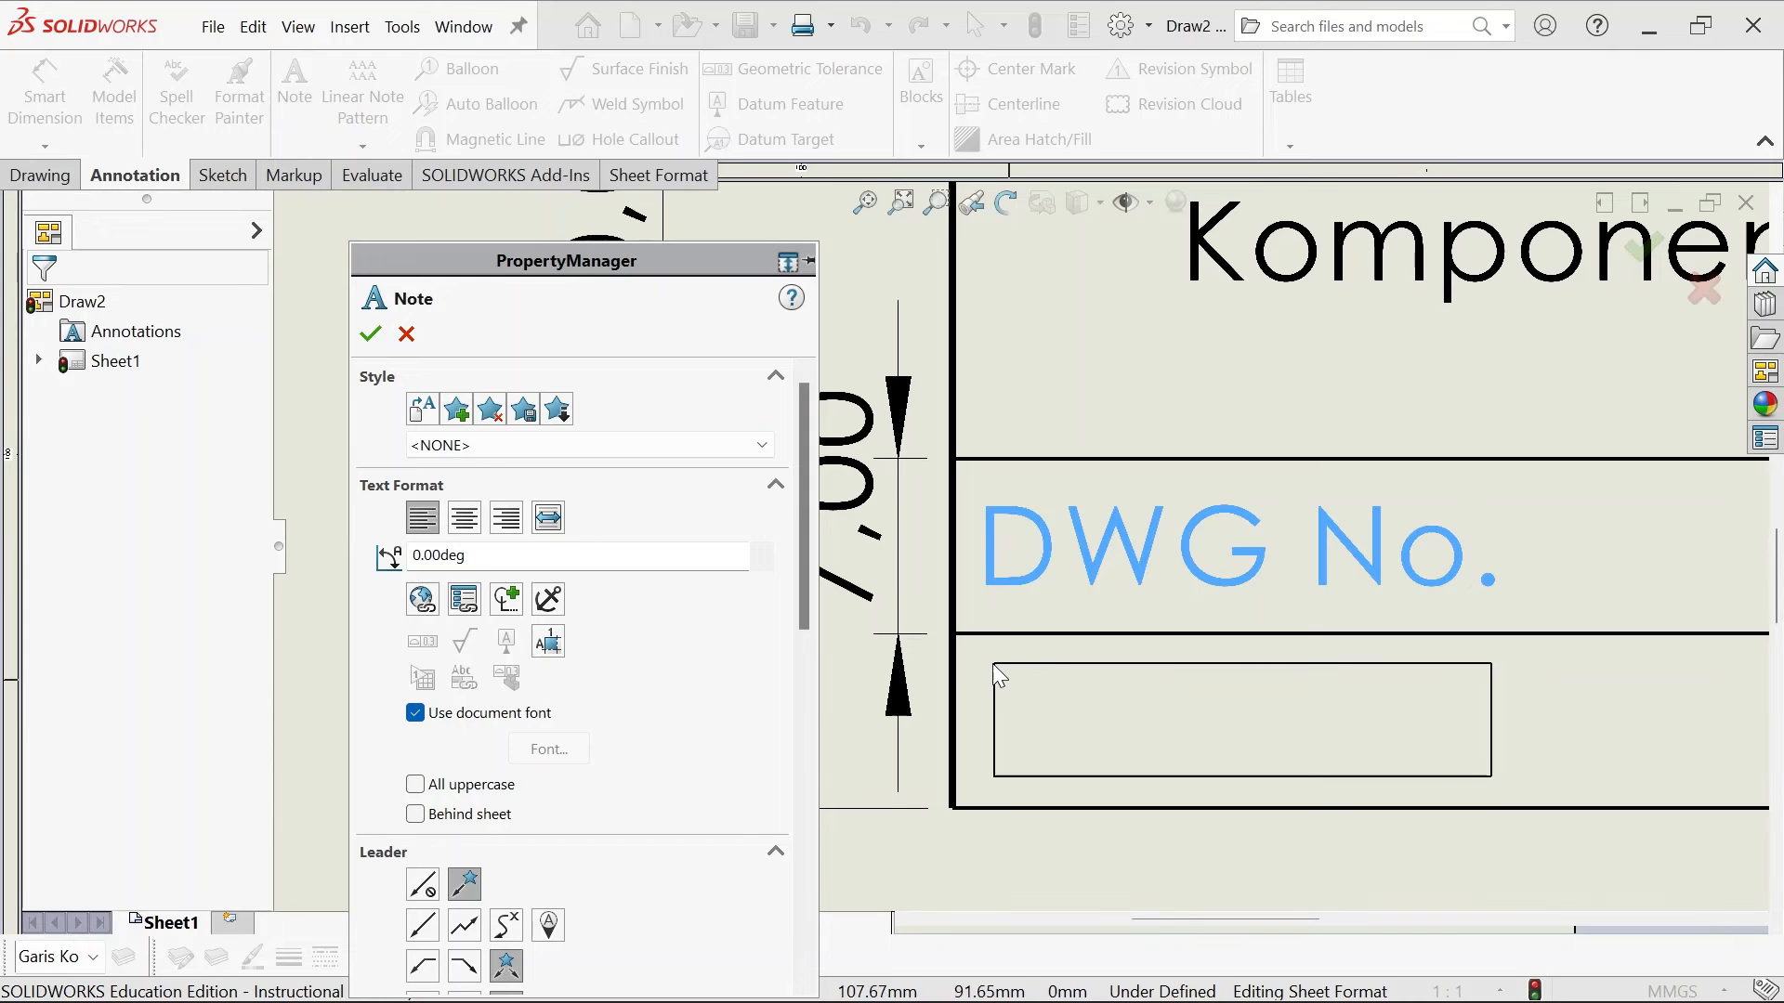
{"action": "left_click", "coordinate": [999, 675]}
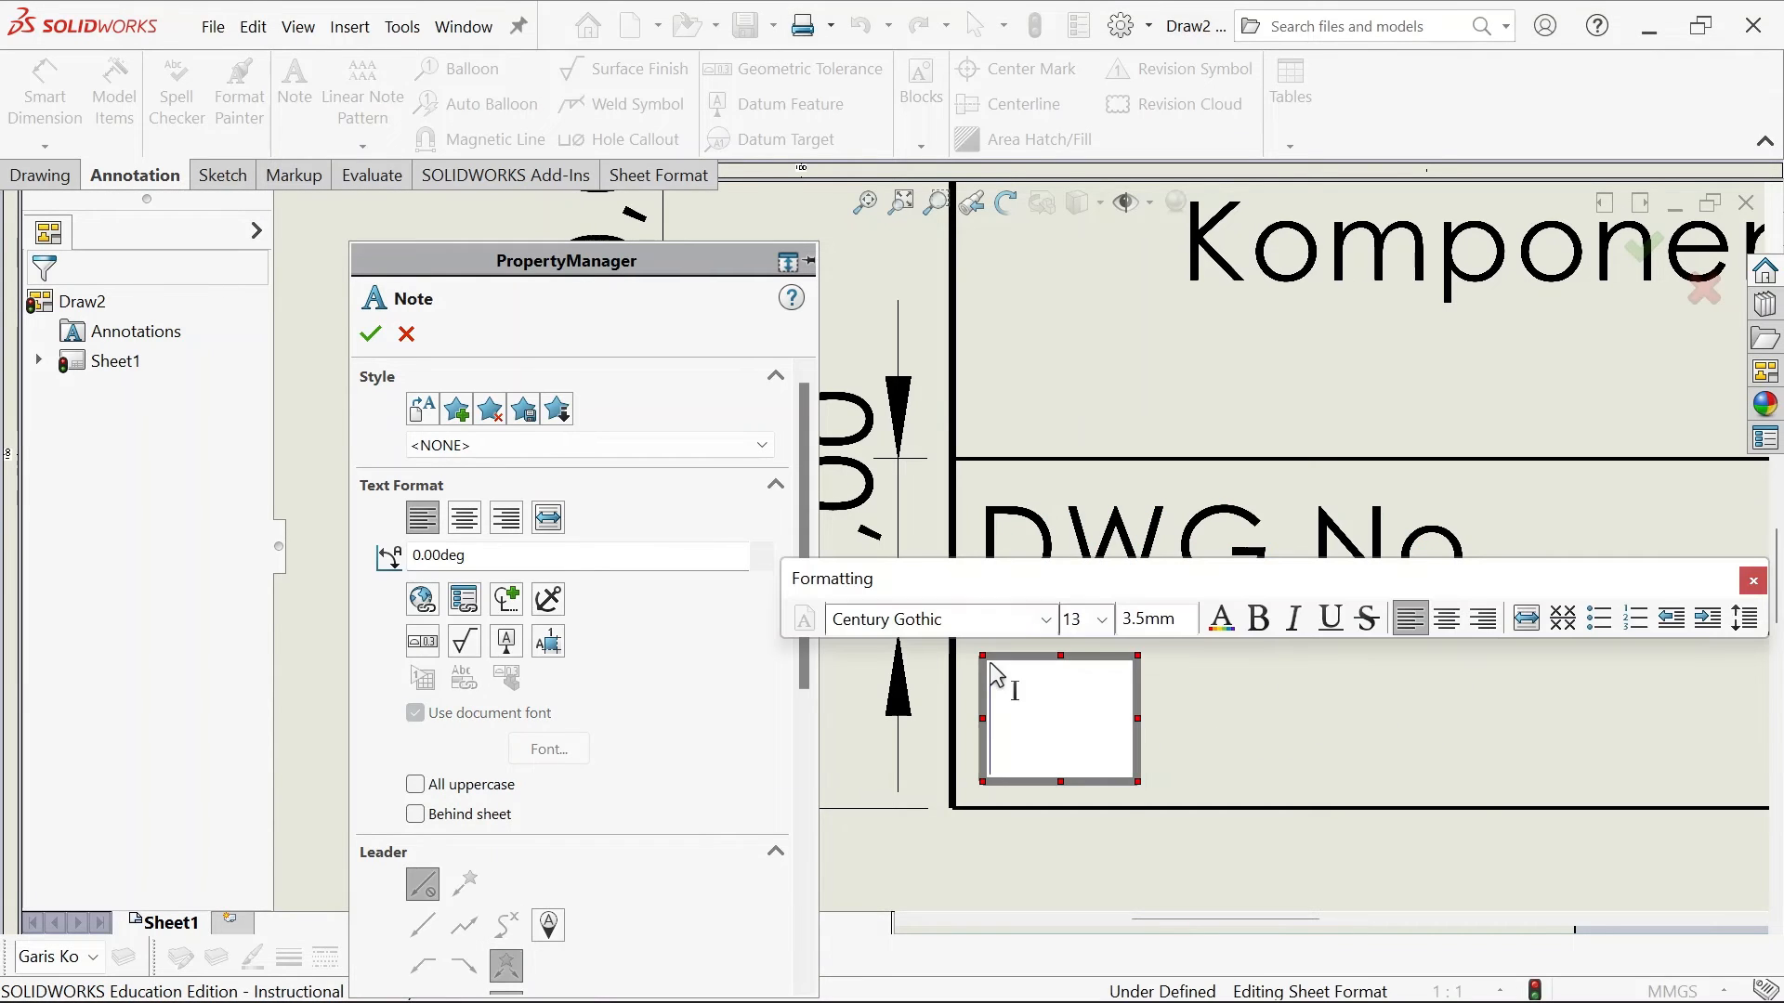
{"action": "type", "text": "Scal"}
{"action": "key", "text": "BackSpace"}
{"action": "key", "text": "BackSpace"}
{"action": "key", "text": "BackSpace"}
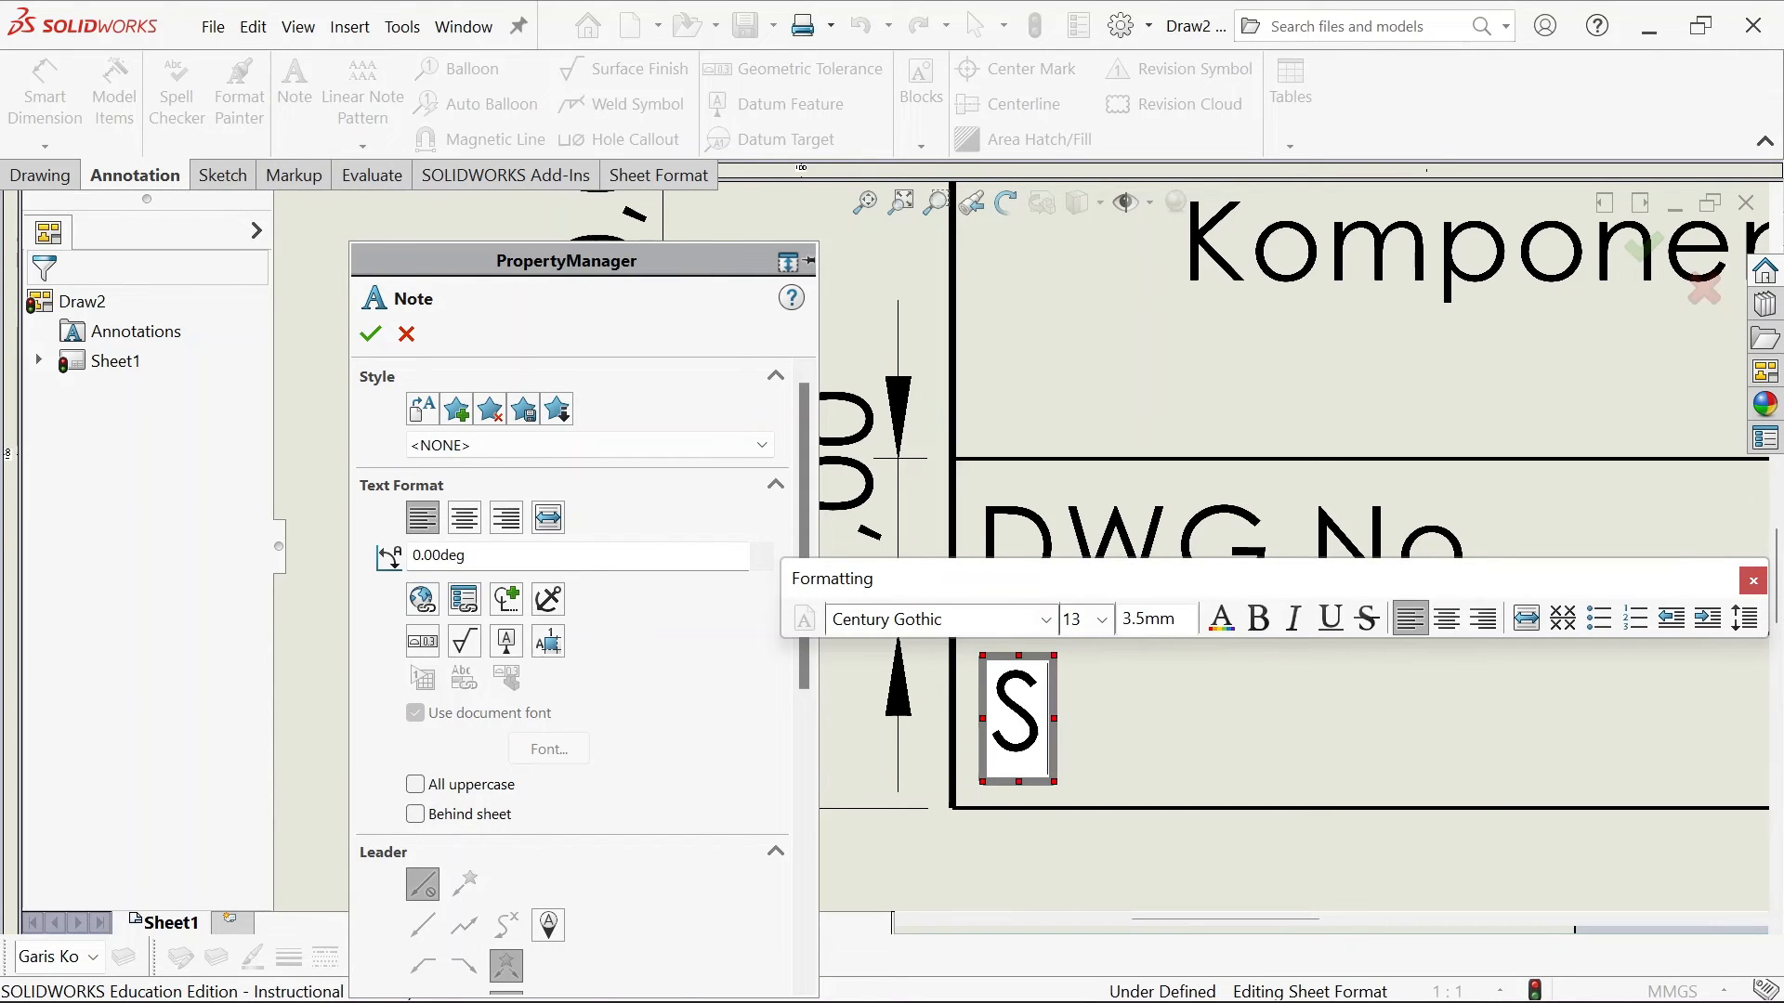
{"action": "type", "text": "CALE"}
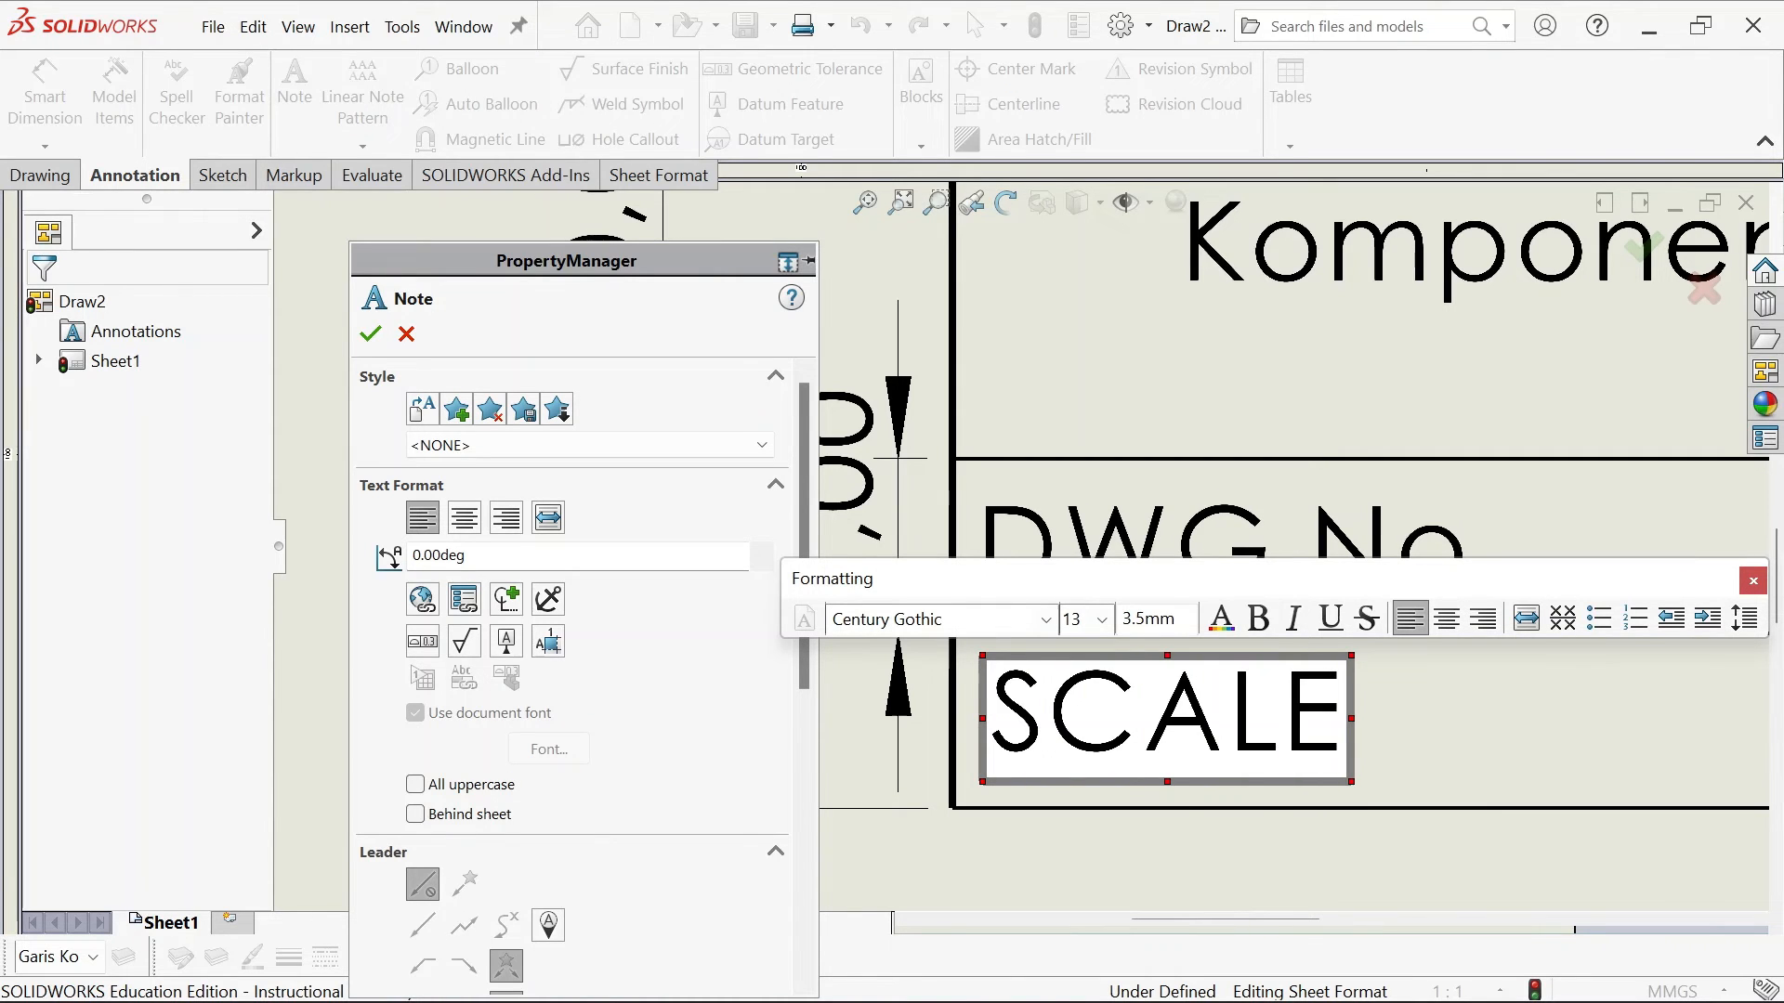
{"action": "left_click", "coordinate": [370, 334]}
Draw a vertical line across the DWG No. and SCALE rows just after the labels to separate them from blank cells
{"action": "scroll", "coordinate": [1215, 557], "scroll_direction": "up", "scroll_amount": 4}
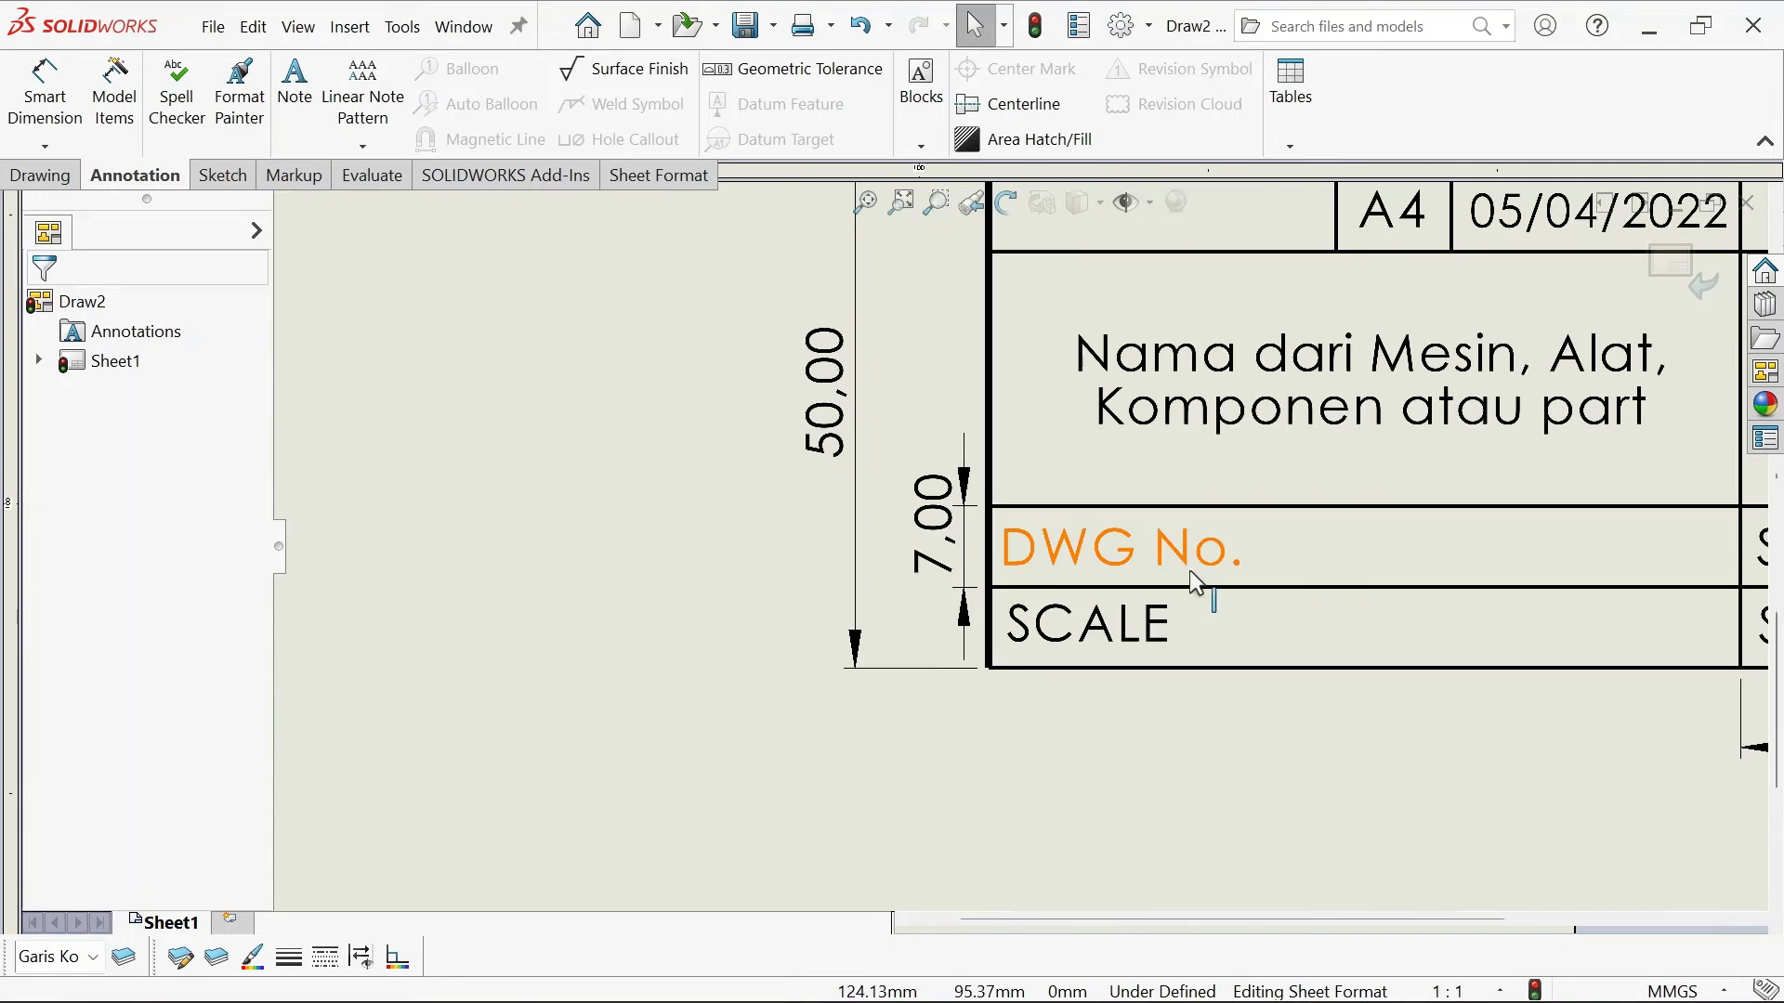
{"action": "scroll", "coordinate": [961, 515], "scroll_direction": "down", "scroll_amount": 3}
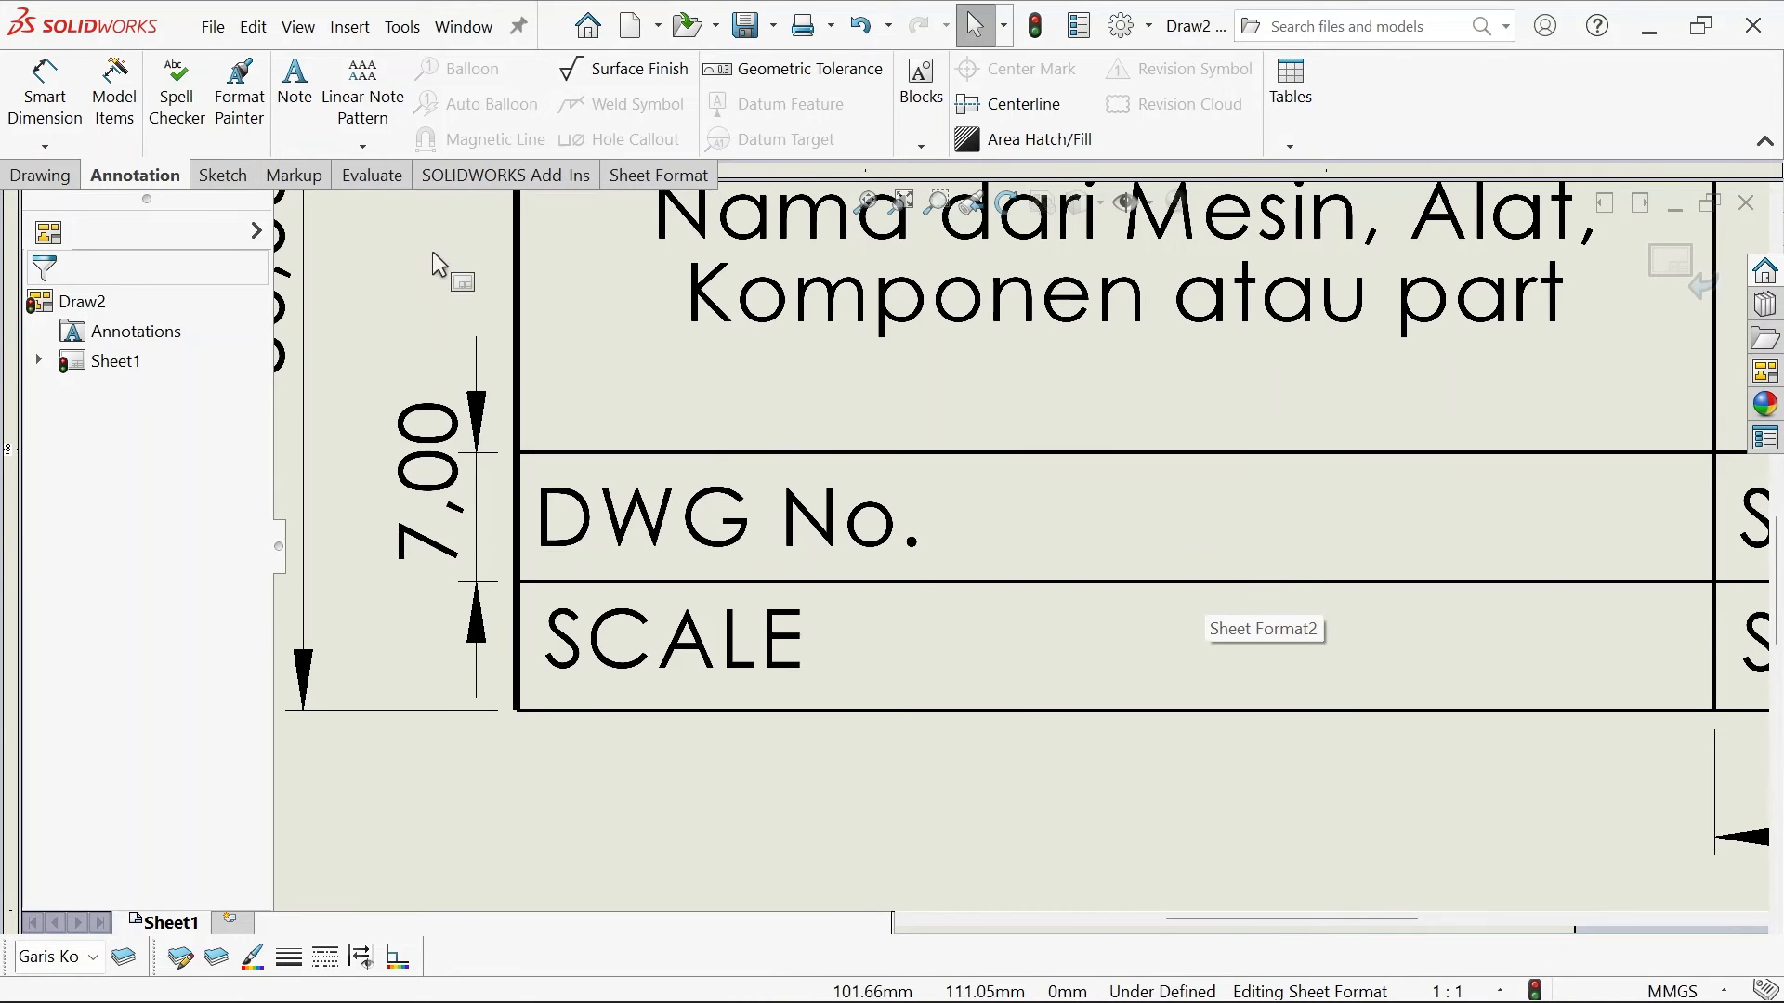
{"action": "left_click", "coordinate": [223, 176]}
{"action": "left_click", "coordinate": [113, 74]}
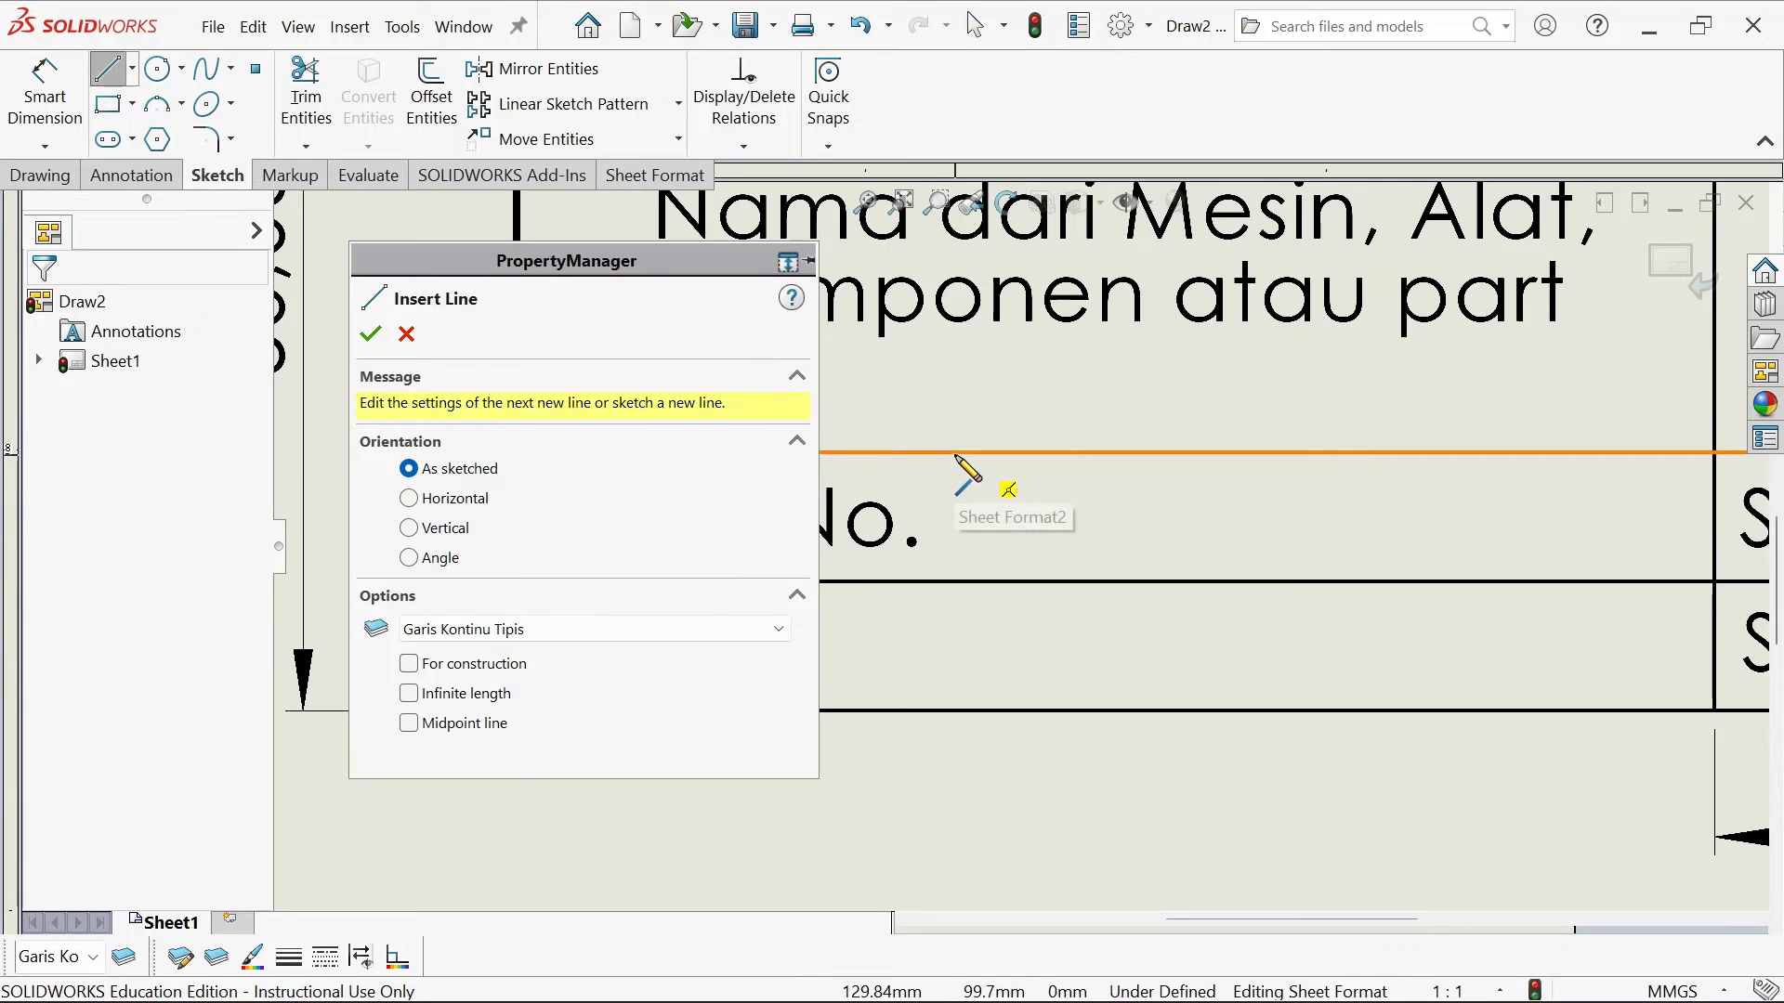
{"action": "left_click", "coordinate": [956, 452]}
{"action": "left_click", "coordinate": [956, 711]}
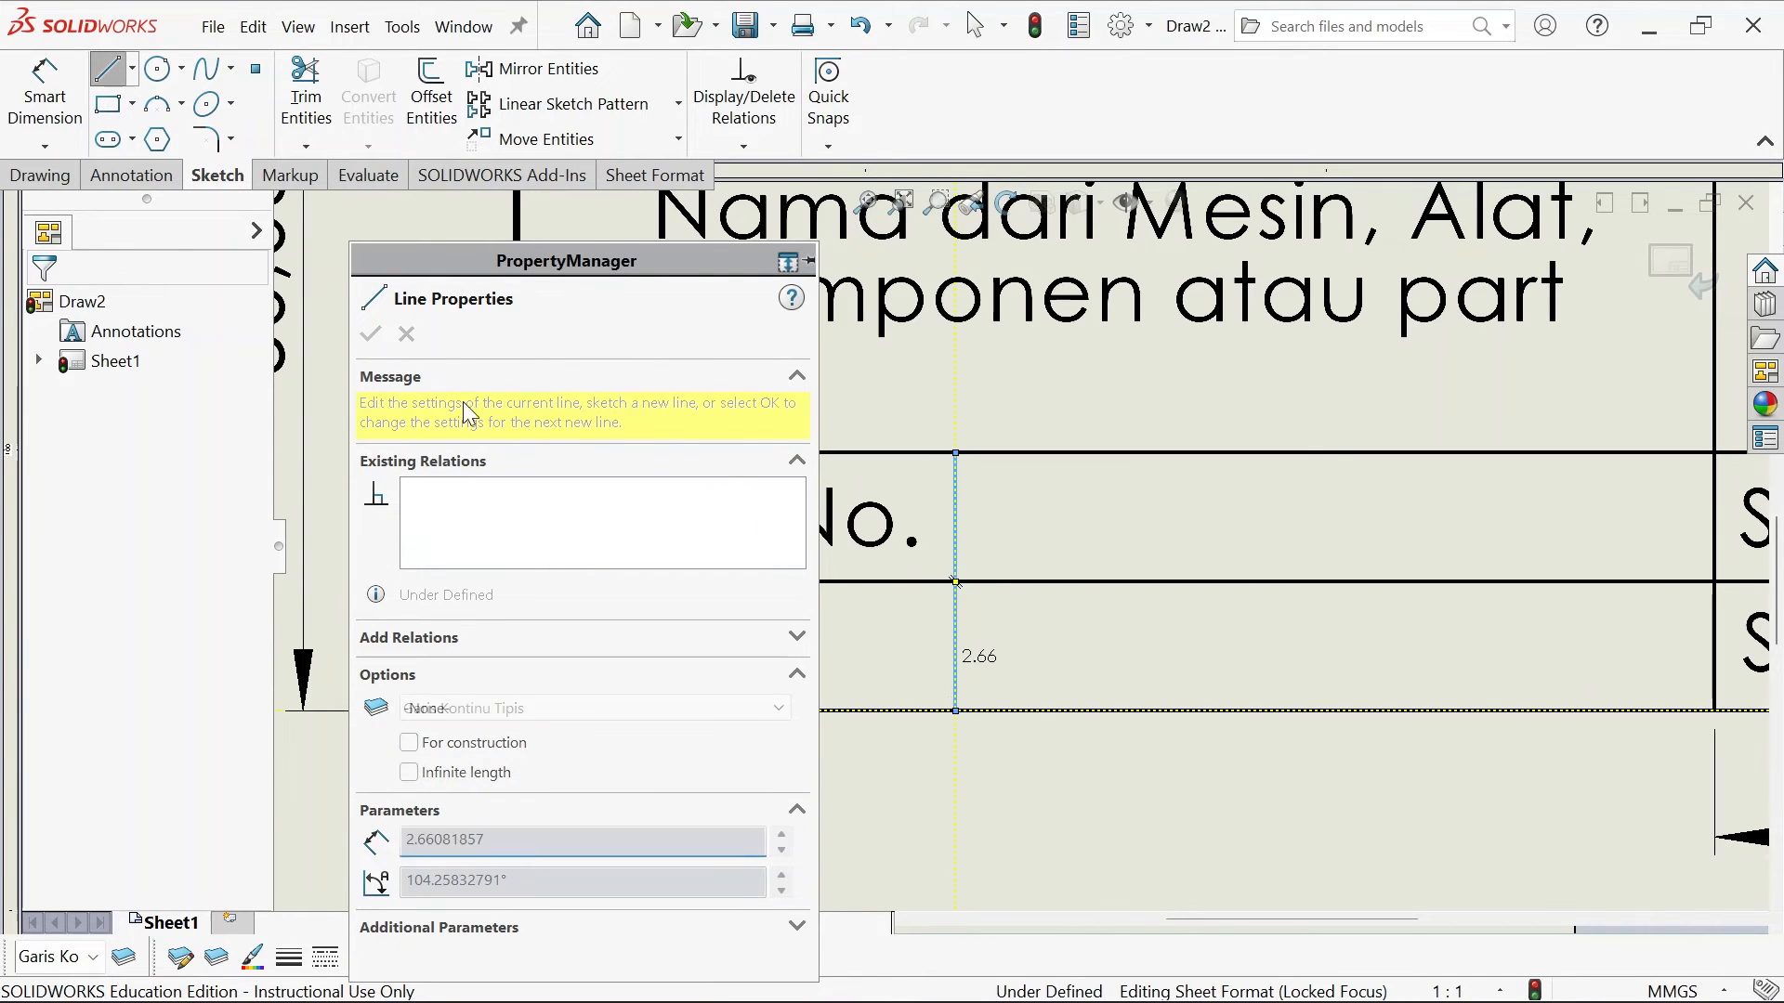
{"action": "key", "text": "Escape"}
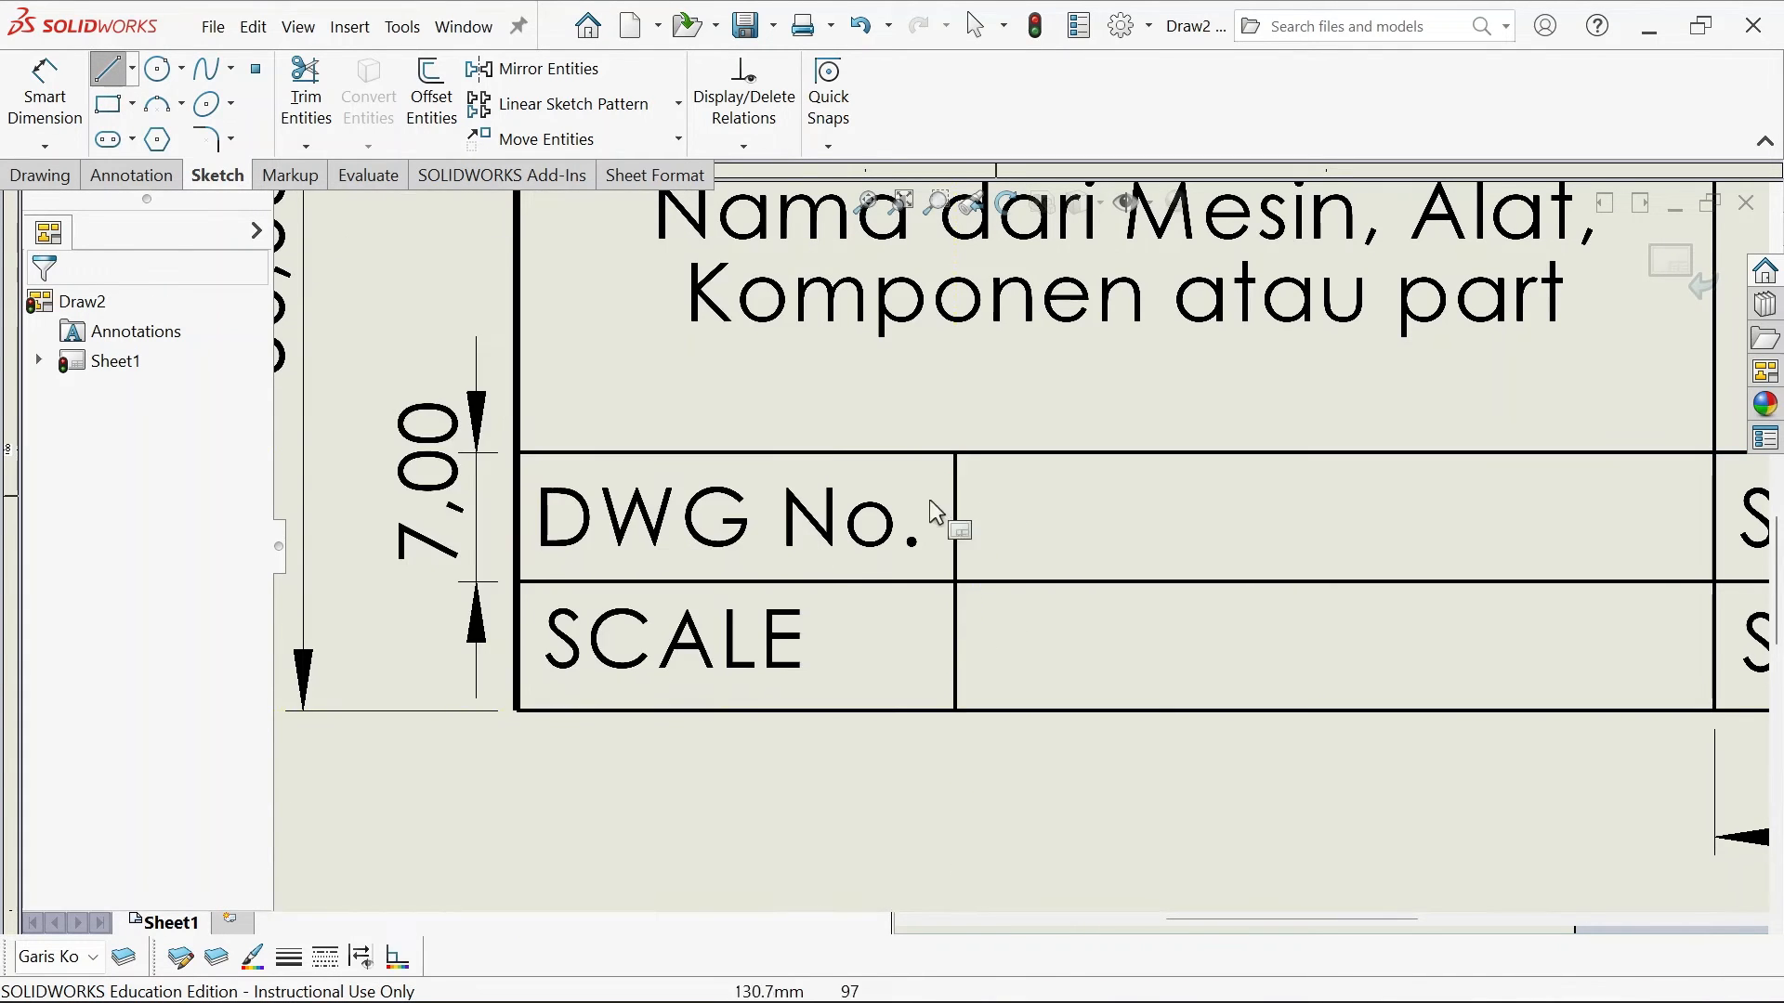
Dimension the distance from the title block's lower-left corner to the vertical divider after the DWG No. and SCALE labels as 20 mm
{"action": "left_click", "coordinate": [45, 93]}
{"action": "scroll", "coordinate": [991, 666], "scroll_direction": "up", "scroll_amount": 3}
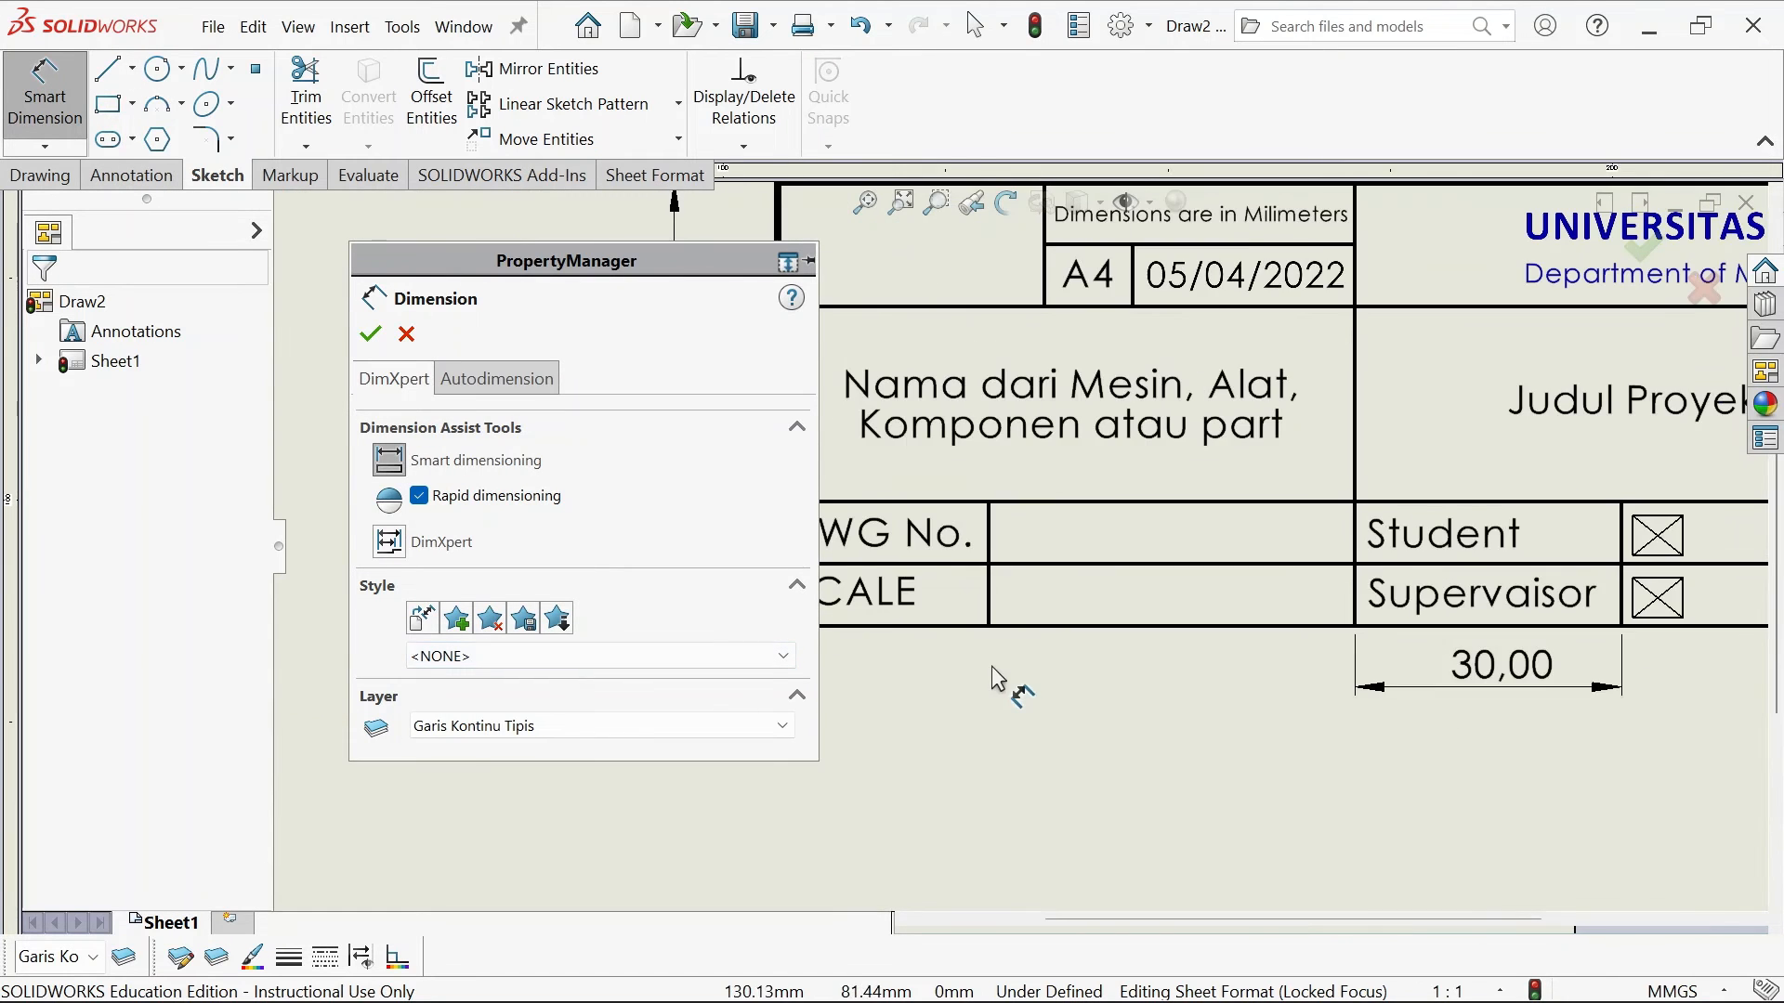
{"action": "scroll", "coordinate": [1010, 581], "scroll_direction": "down", "scroll_amount": 3}
{"action": "scroll", "coordinate": [975, 584], "scroll_direction": "down", "scroll_amount": 2}
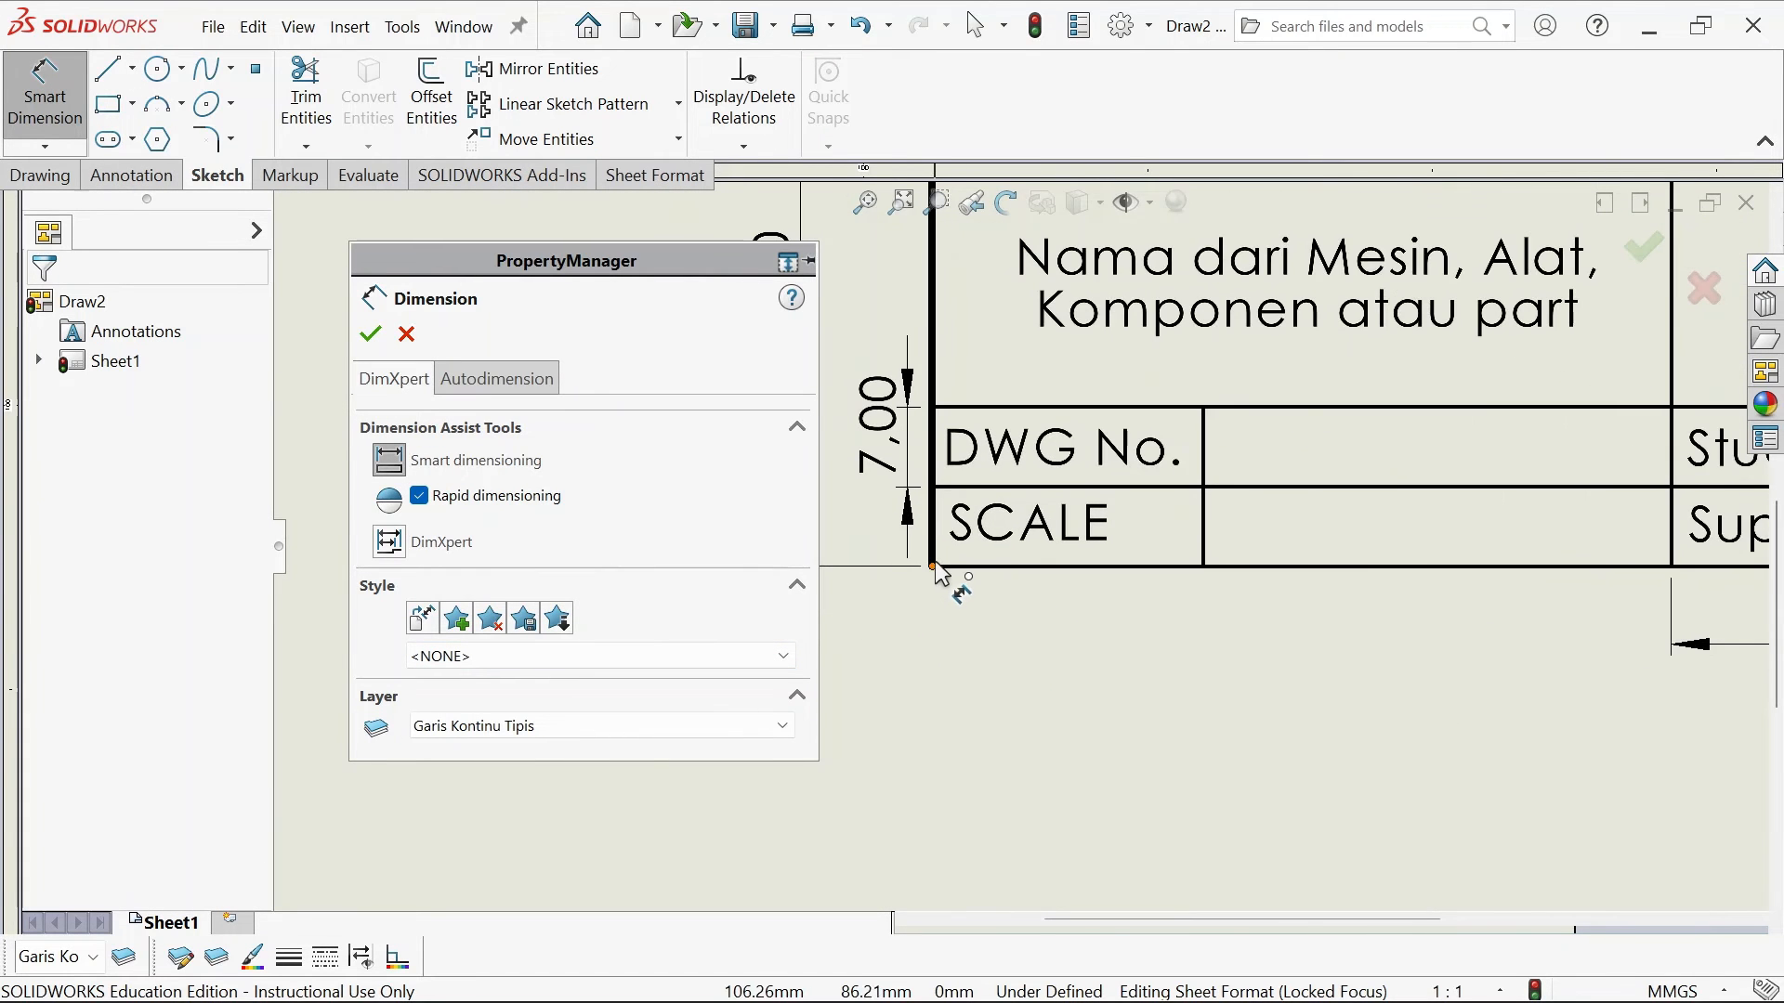
{"action": "left_click", "coordinate": [934, 567]}
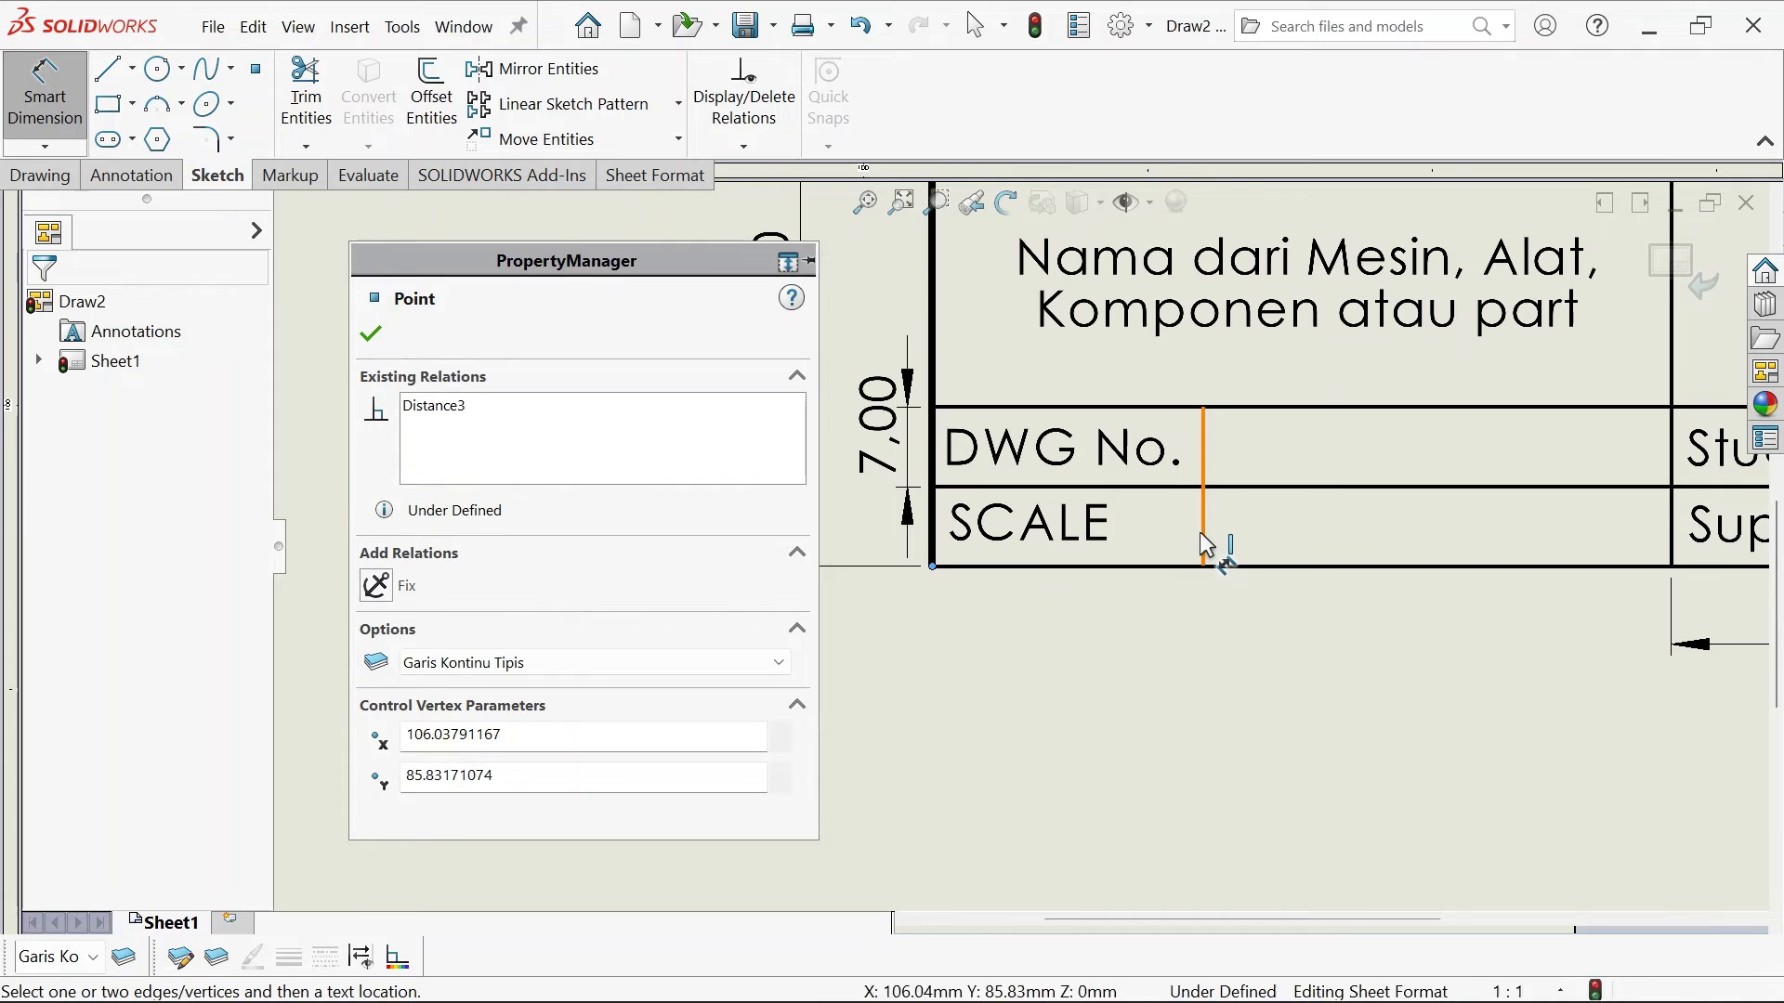
{"action": "left_click", "coordinate": [1205, 546]}
{"action": "left_click", "coordinate": [1100, 642]}
{"action": "type", "text": "20"}
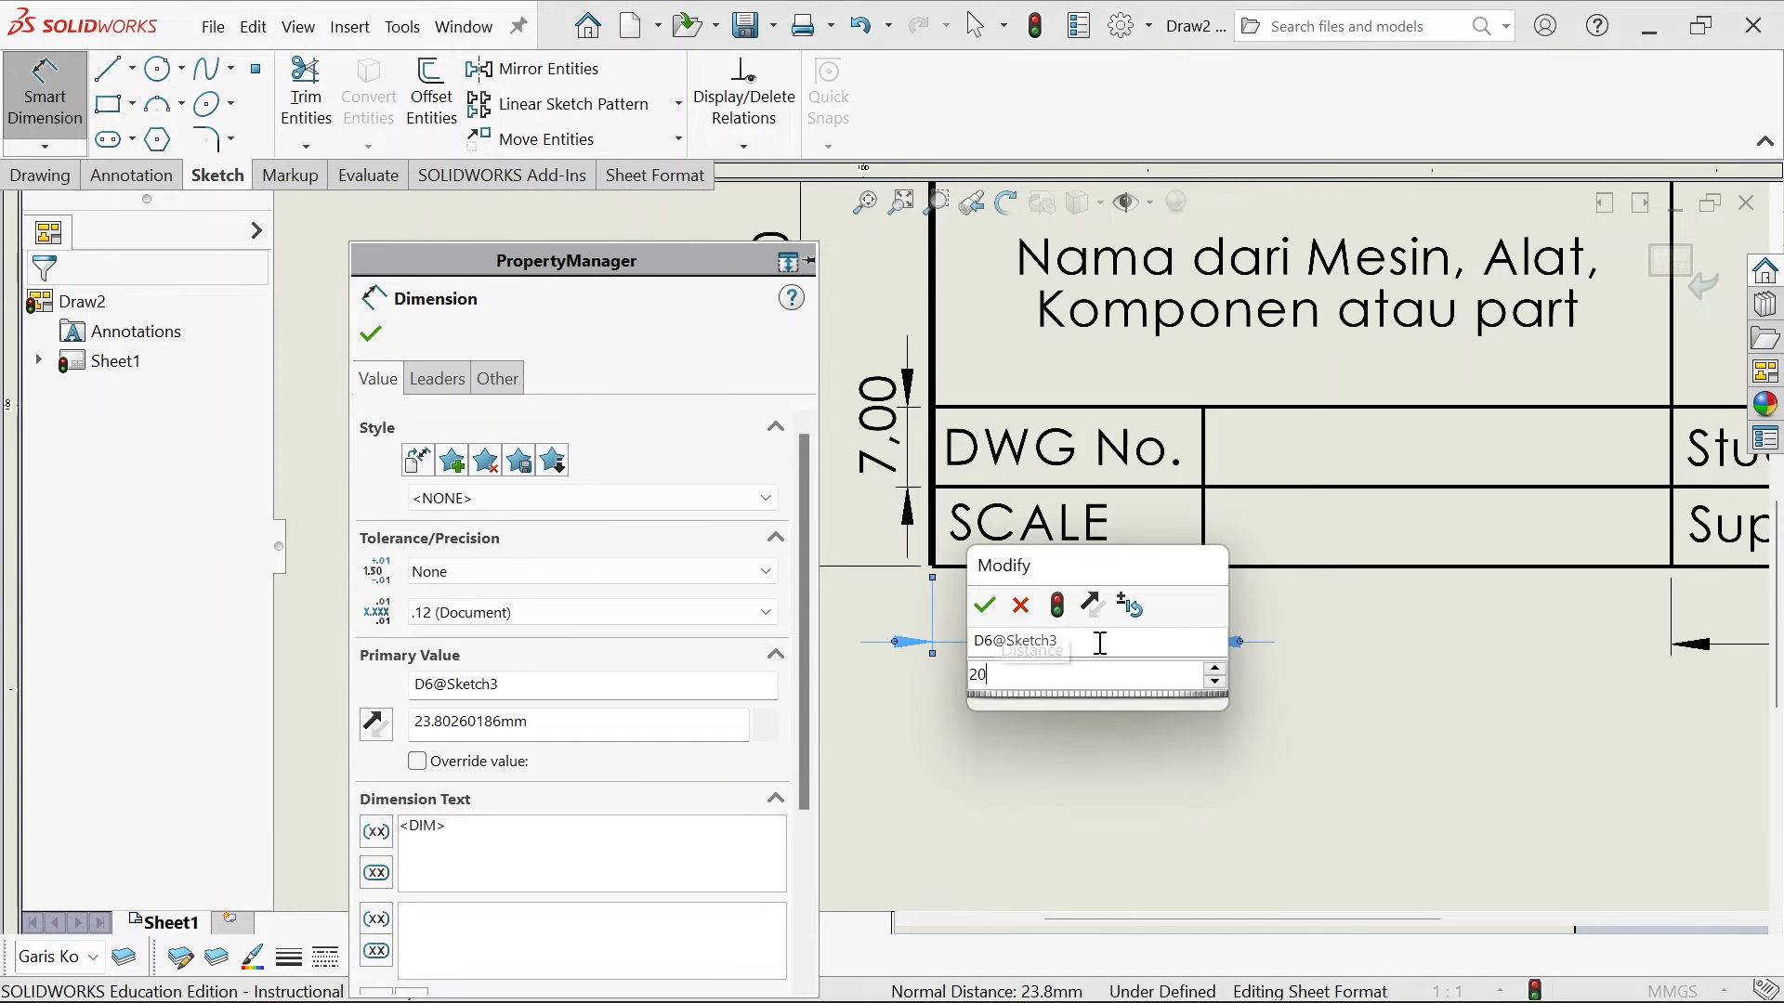
{"action": "key", "text": "Return"}
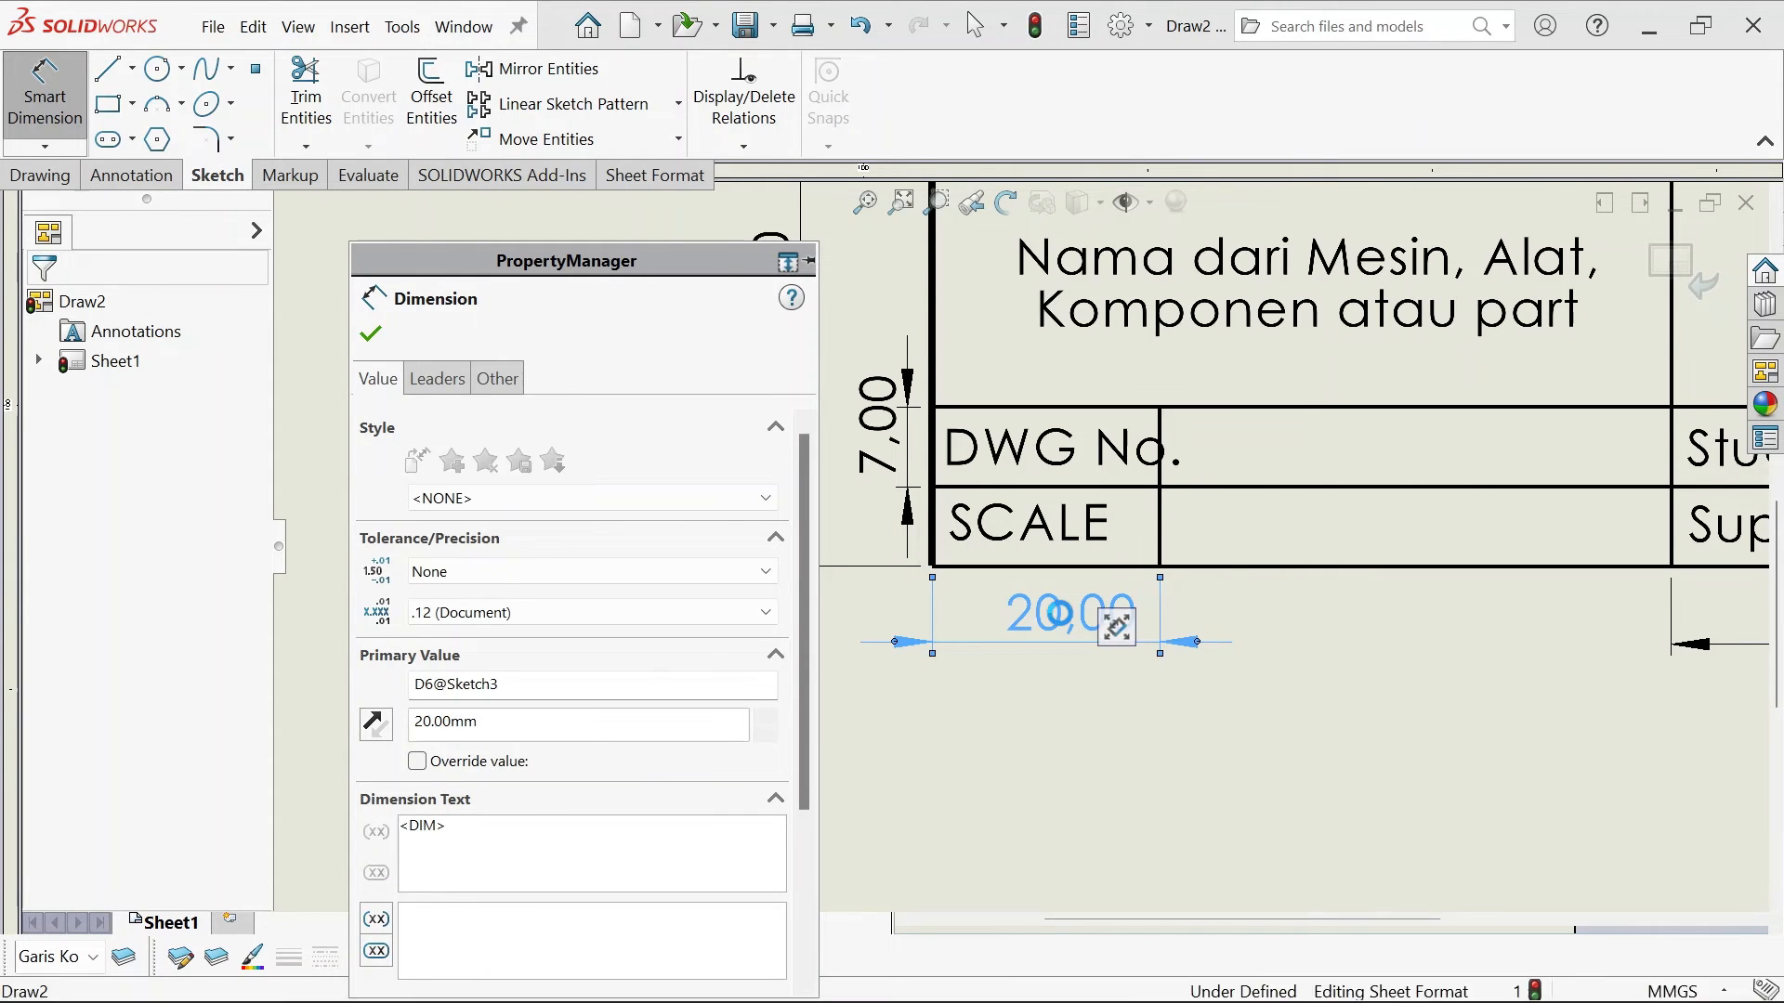
Change the width of the DWG No. and SCALE label column to 25 mm and finish dimensioning
{"action": "double_click", "coordinate": [1057, 614]}
{"action": "type", "text": "25"}
{"action": "key", "text": "Return"}
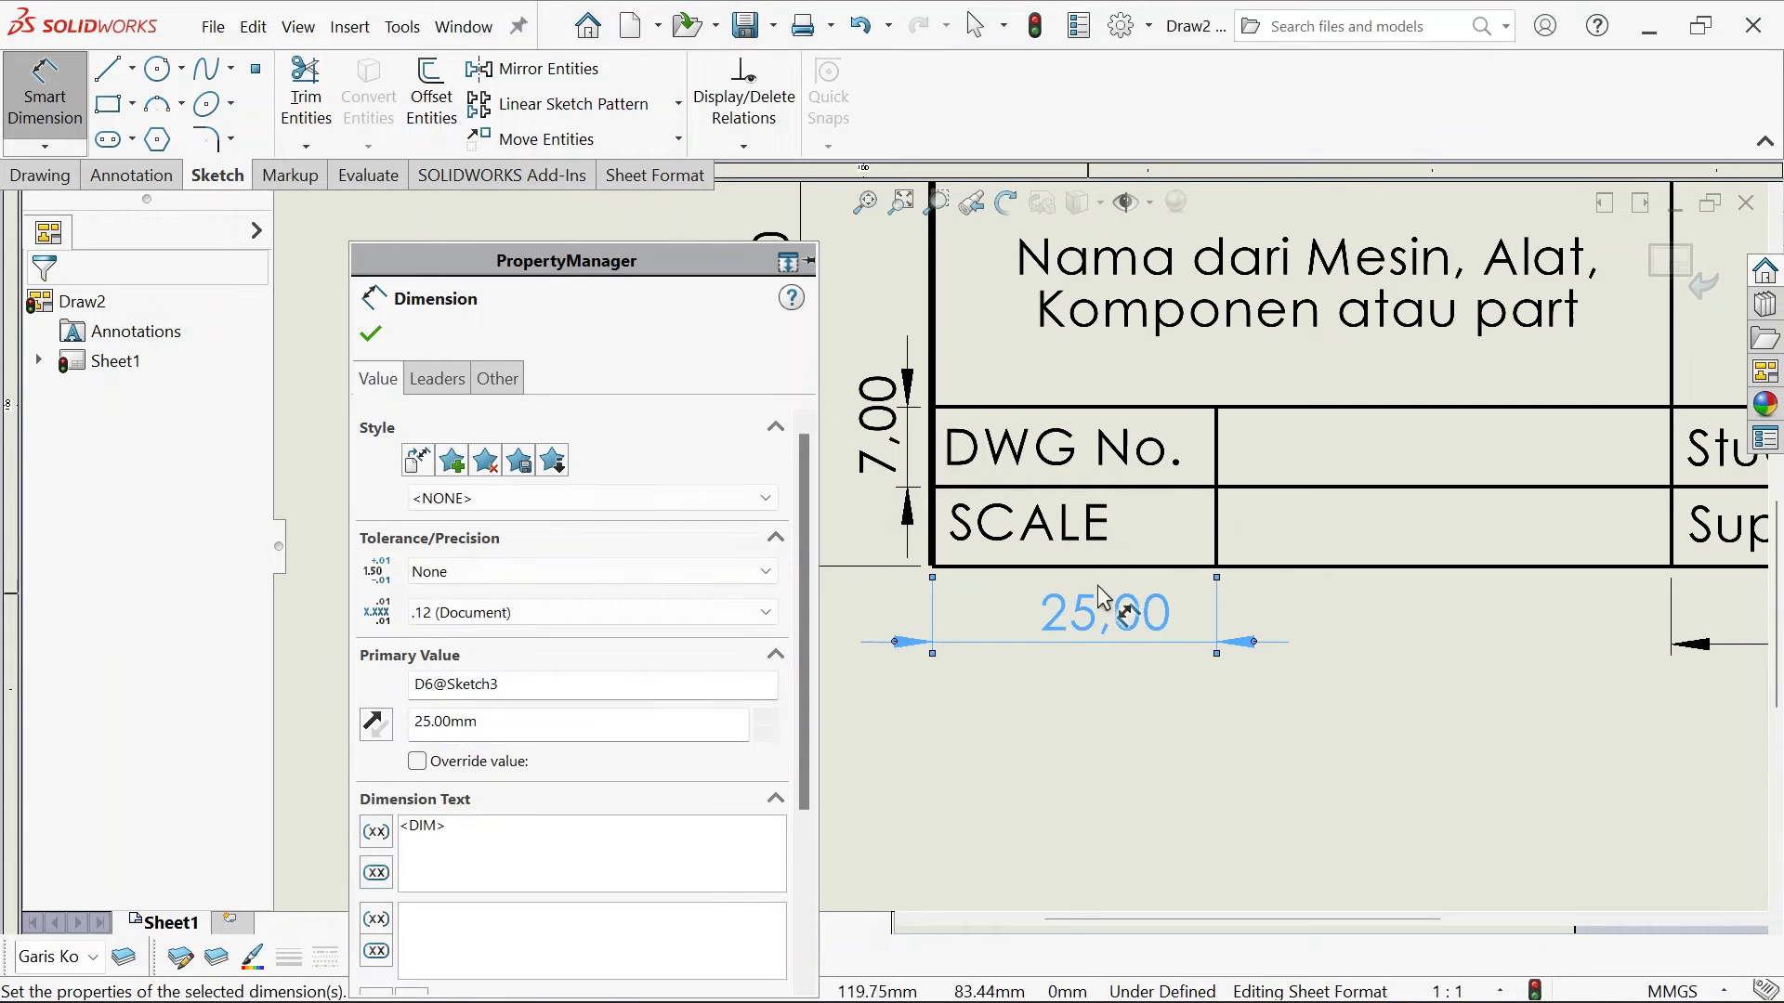
{"action": "left_click", "coordinate": [371, 333]}
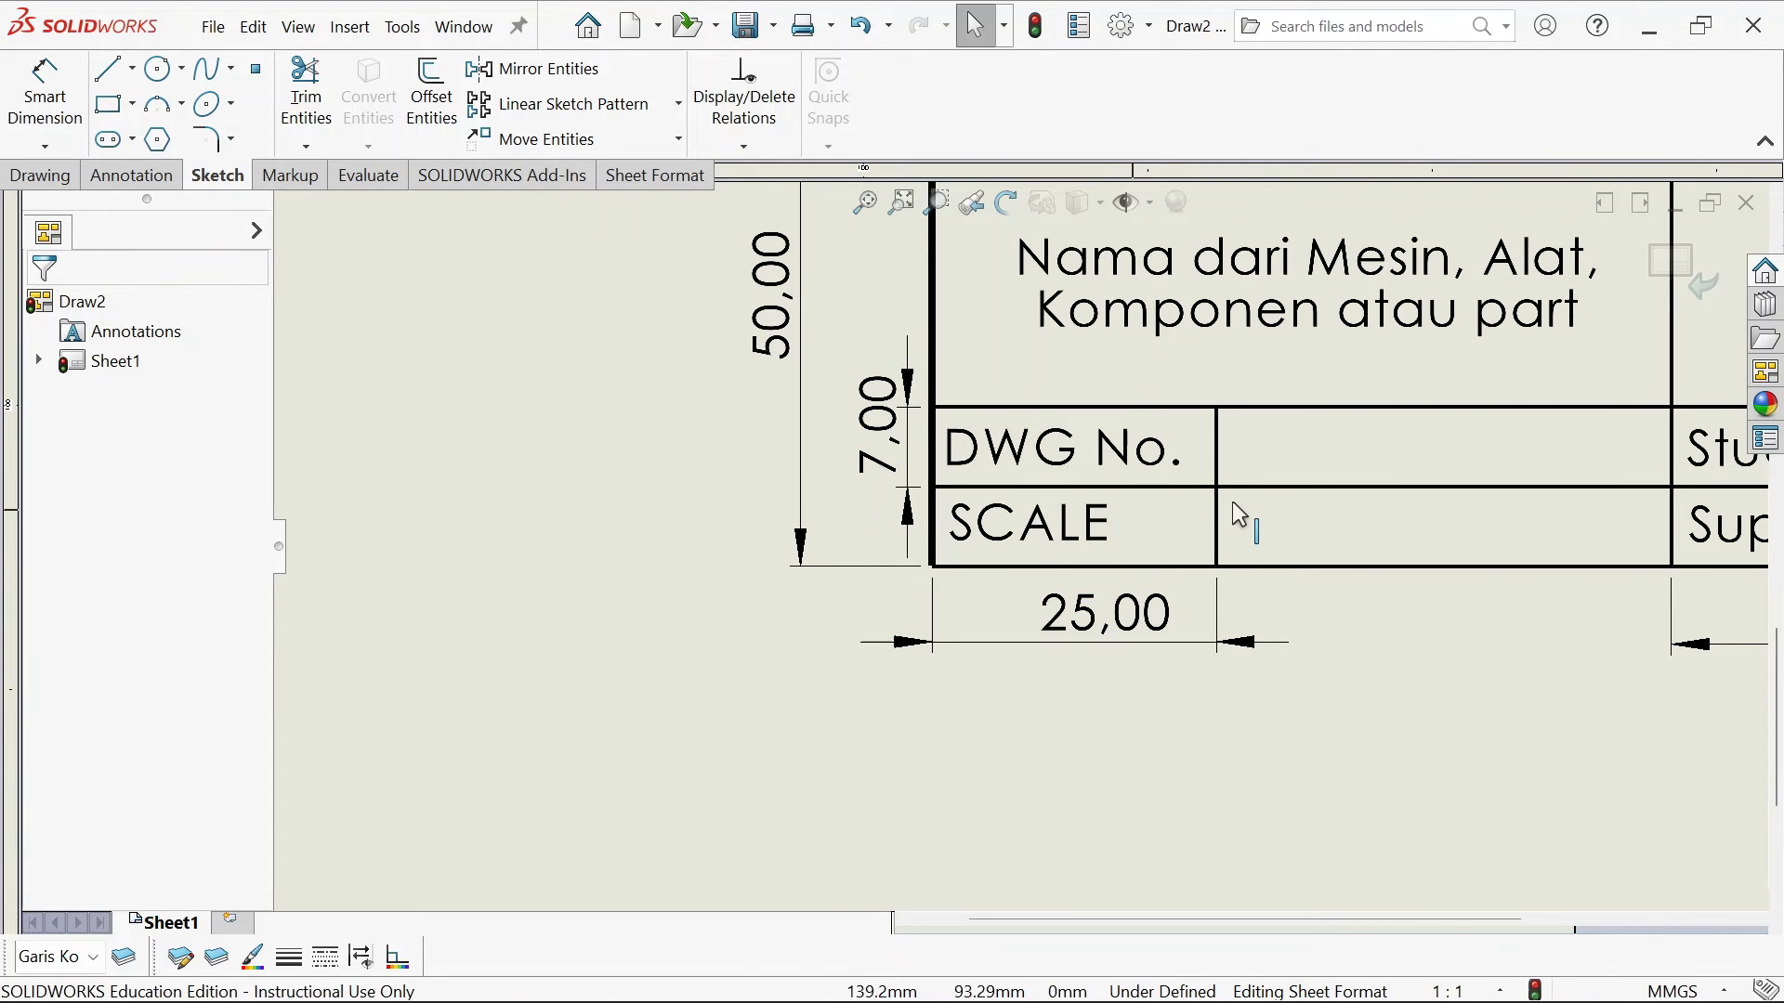
Place an empty note in the blank cell beside the DWG No. label
{"action": "scroll", "coordinate": [1232, 499], "scroll_direction": "down", "scroll_amount": 4}
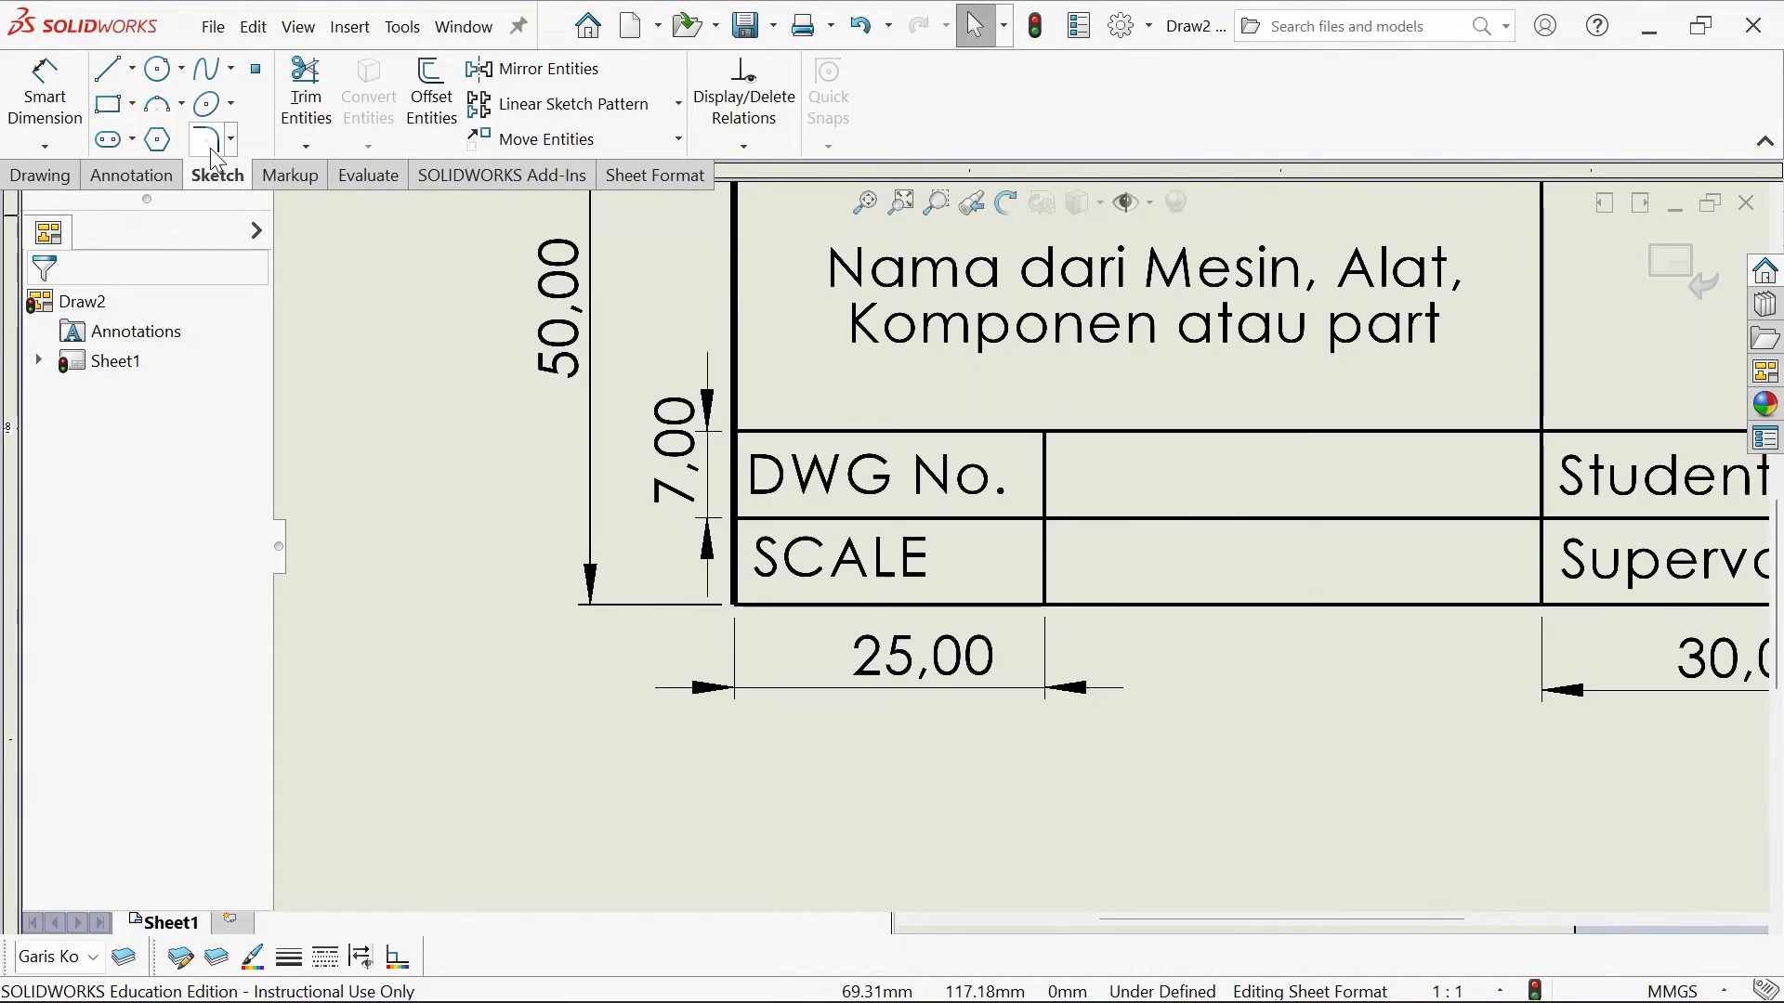
{"action": "left_click", "coordinate": [132, 175]}
{"action": "left_click", "coordinate": [295, 91]}
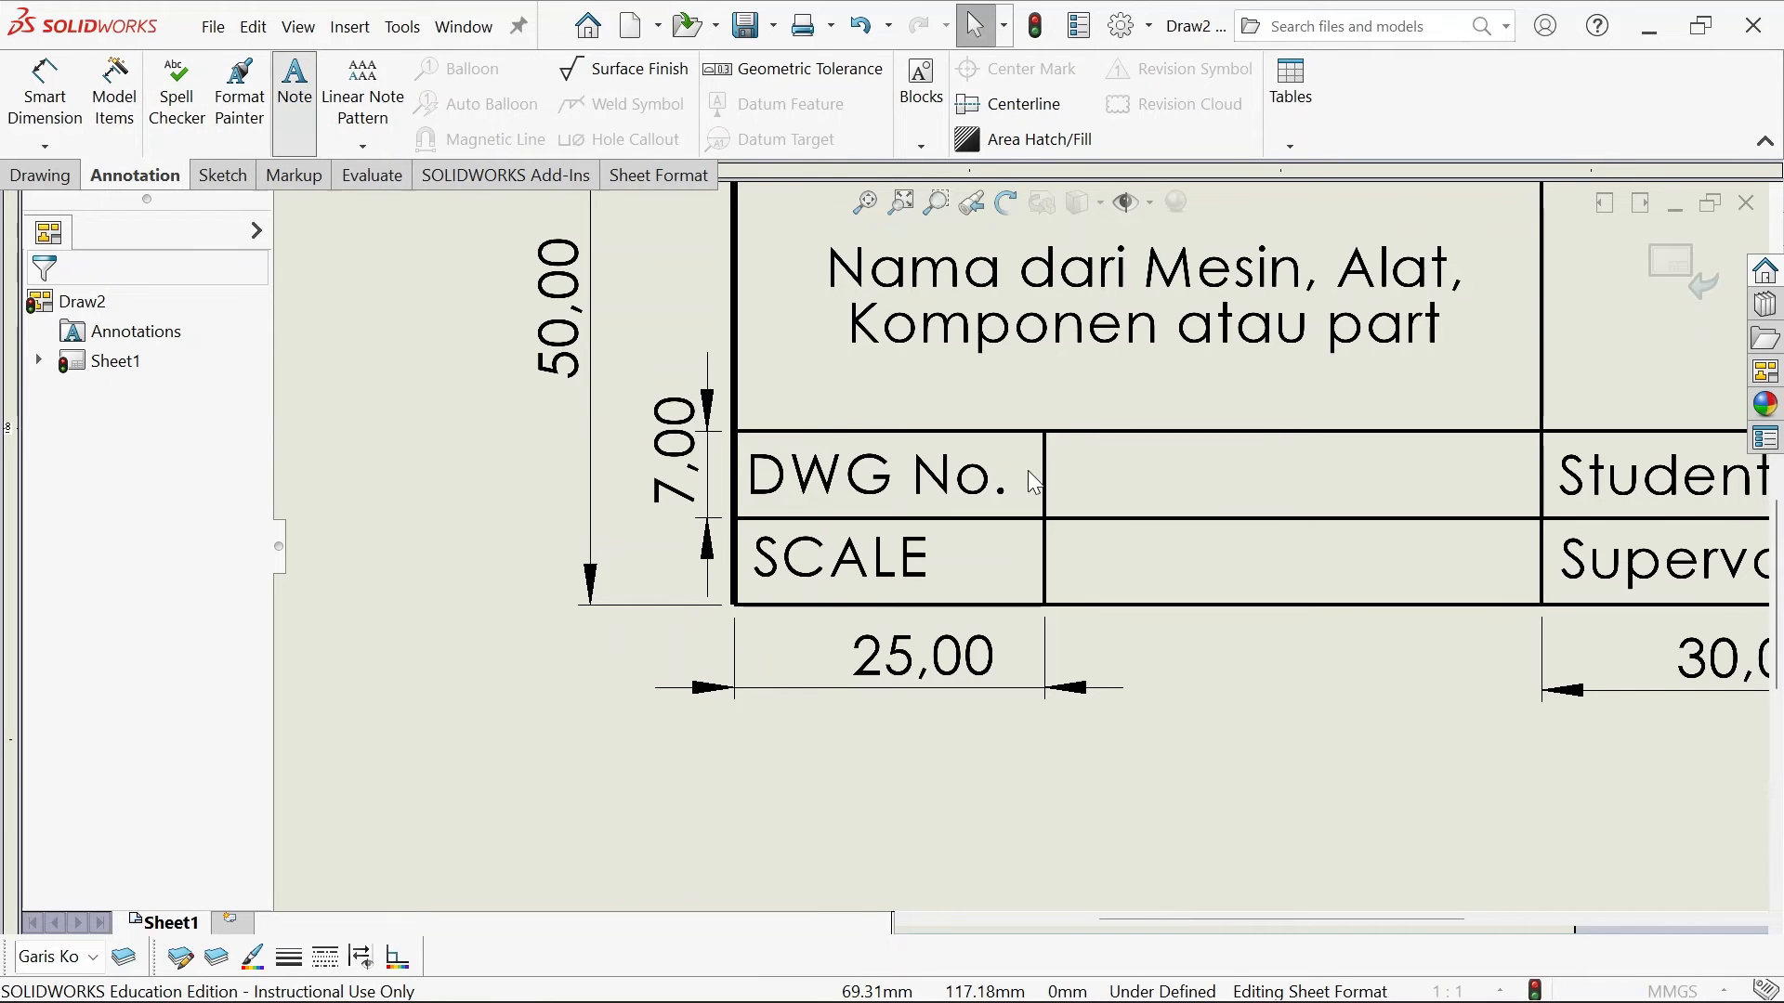
{"action": "scroll", "coordinate": [1077, 478], "scroll_direction": "down", "scroll_amount": 2}
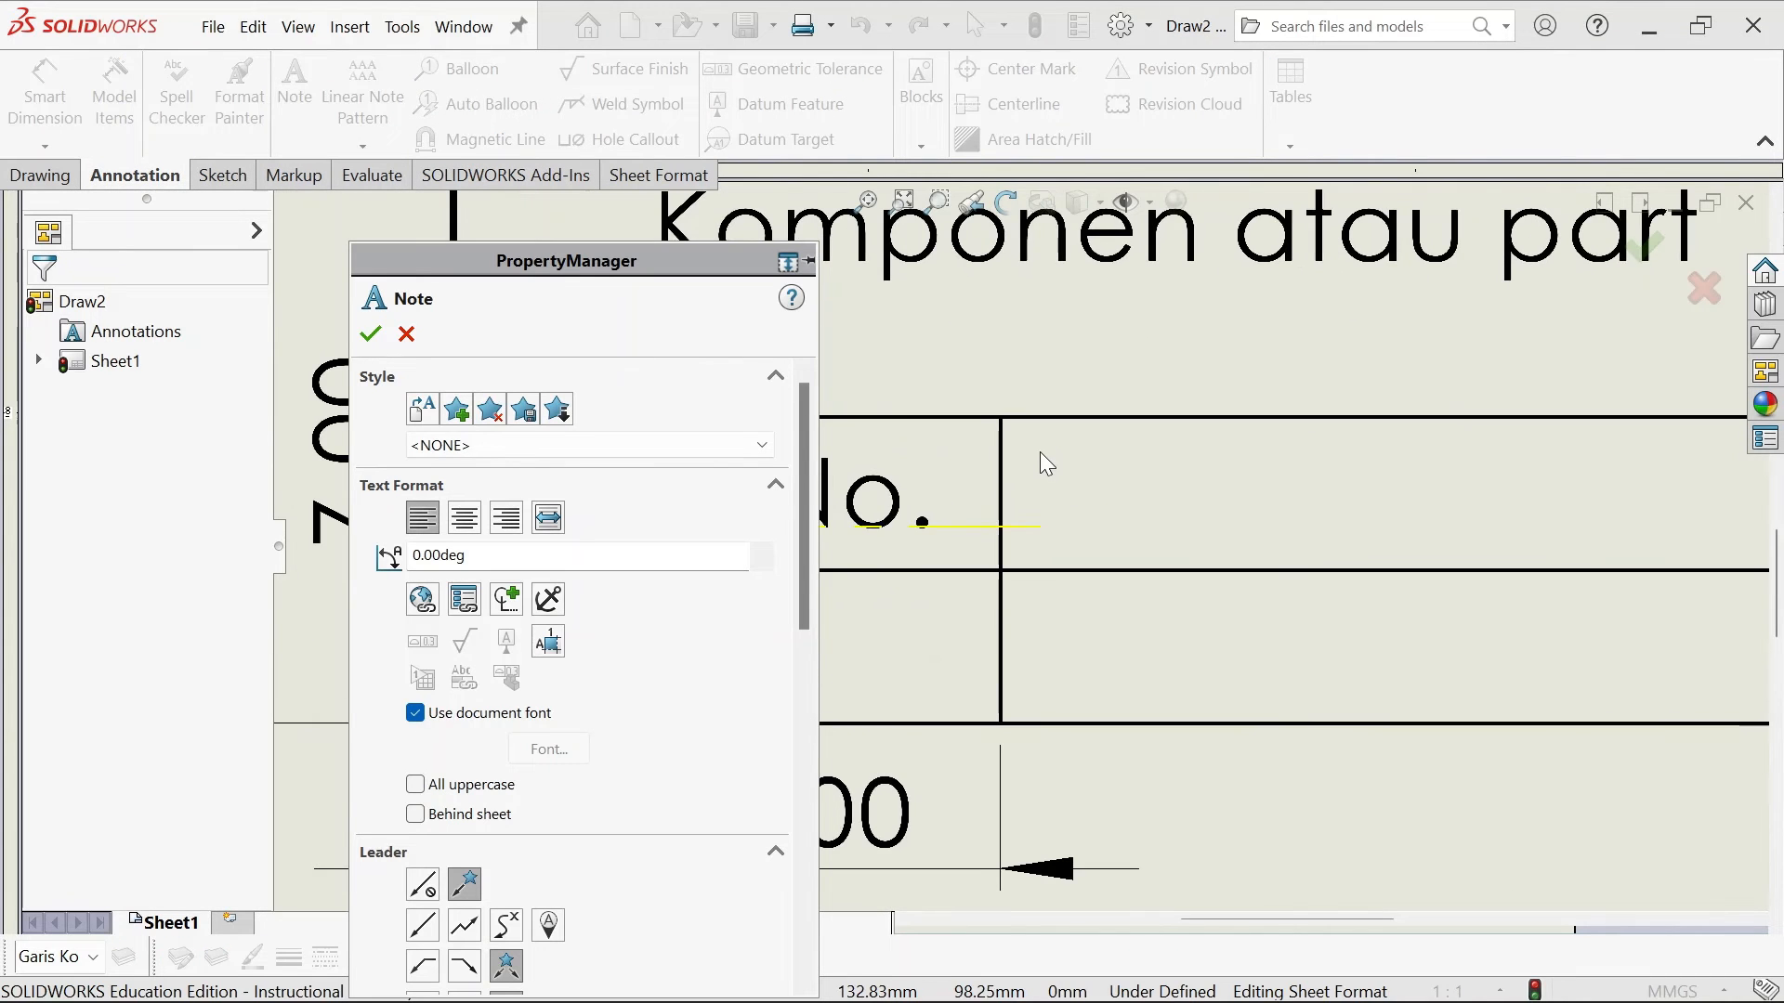
{"action": "left_click", "coordinate": [1046, 454]}
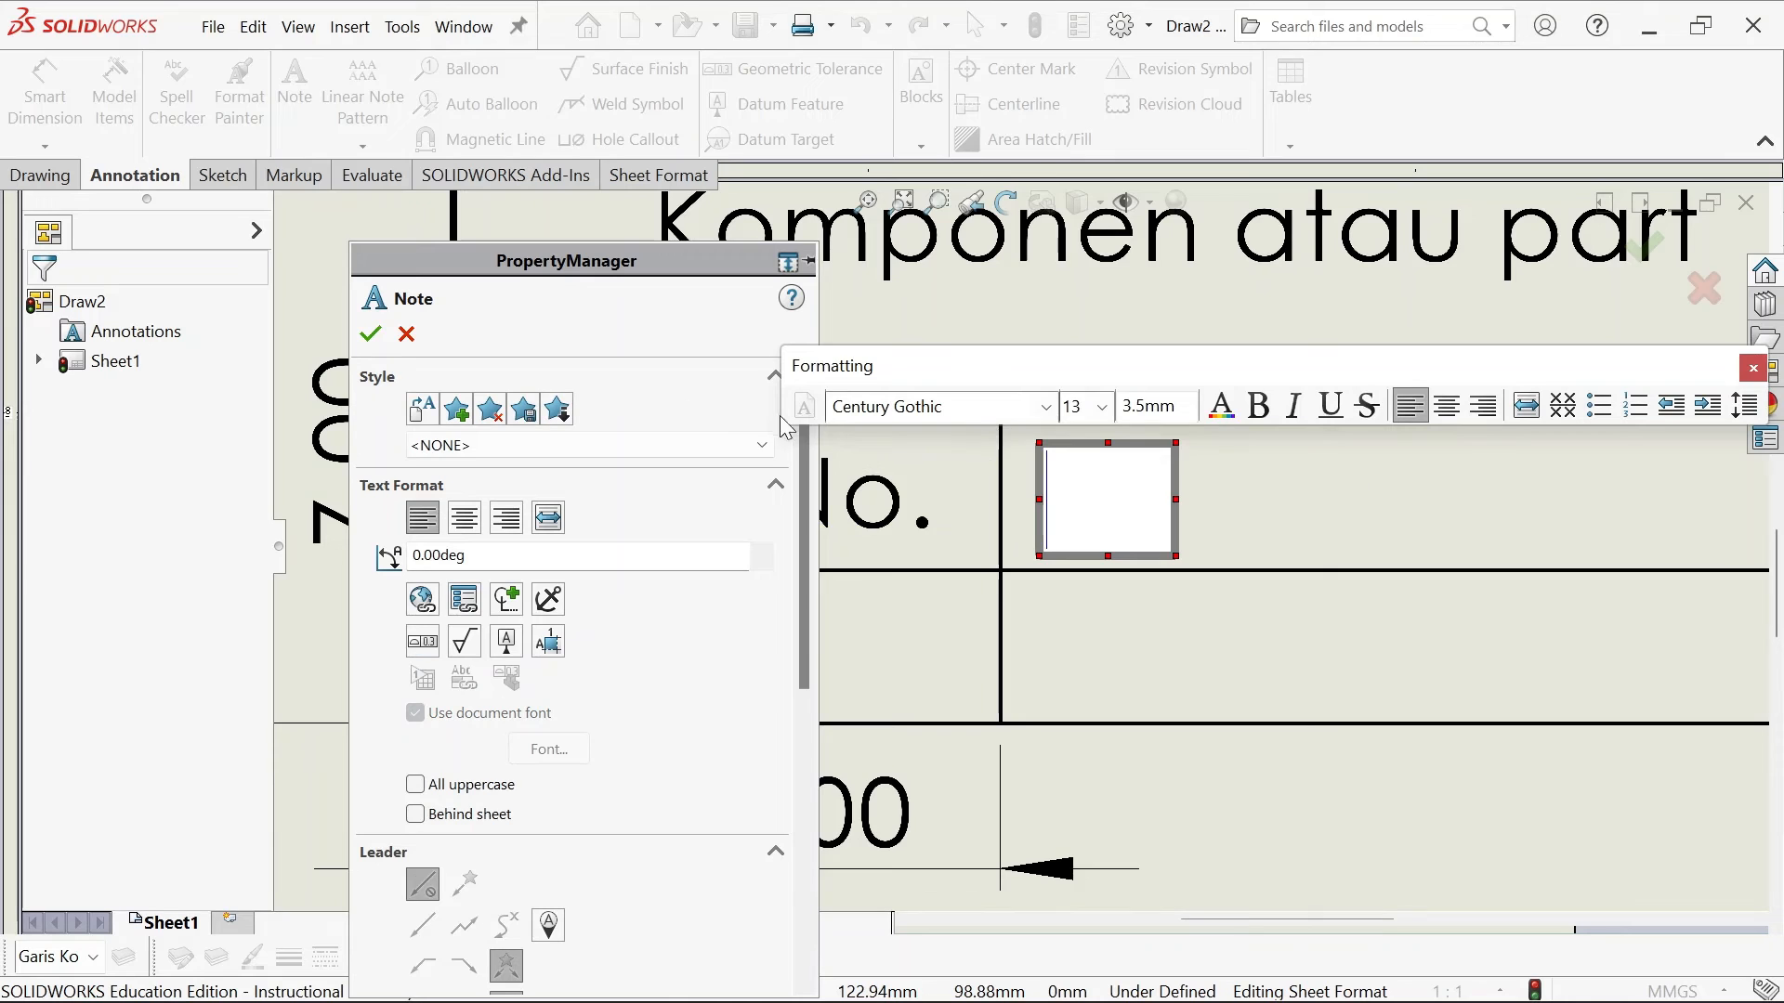
{"action": "left_click", "coordinate": [374, 335]}
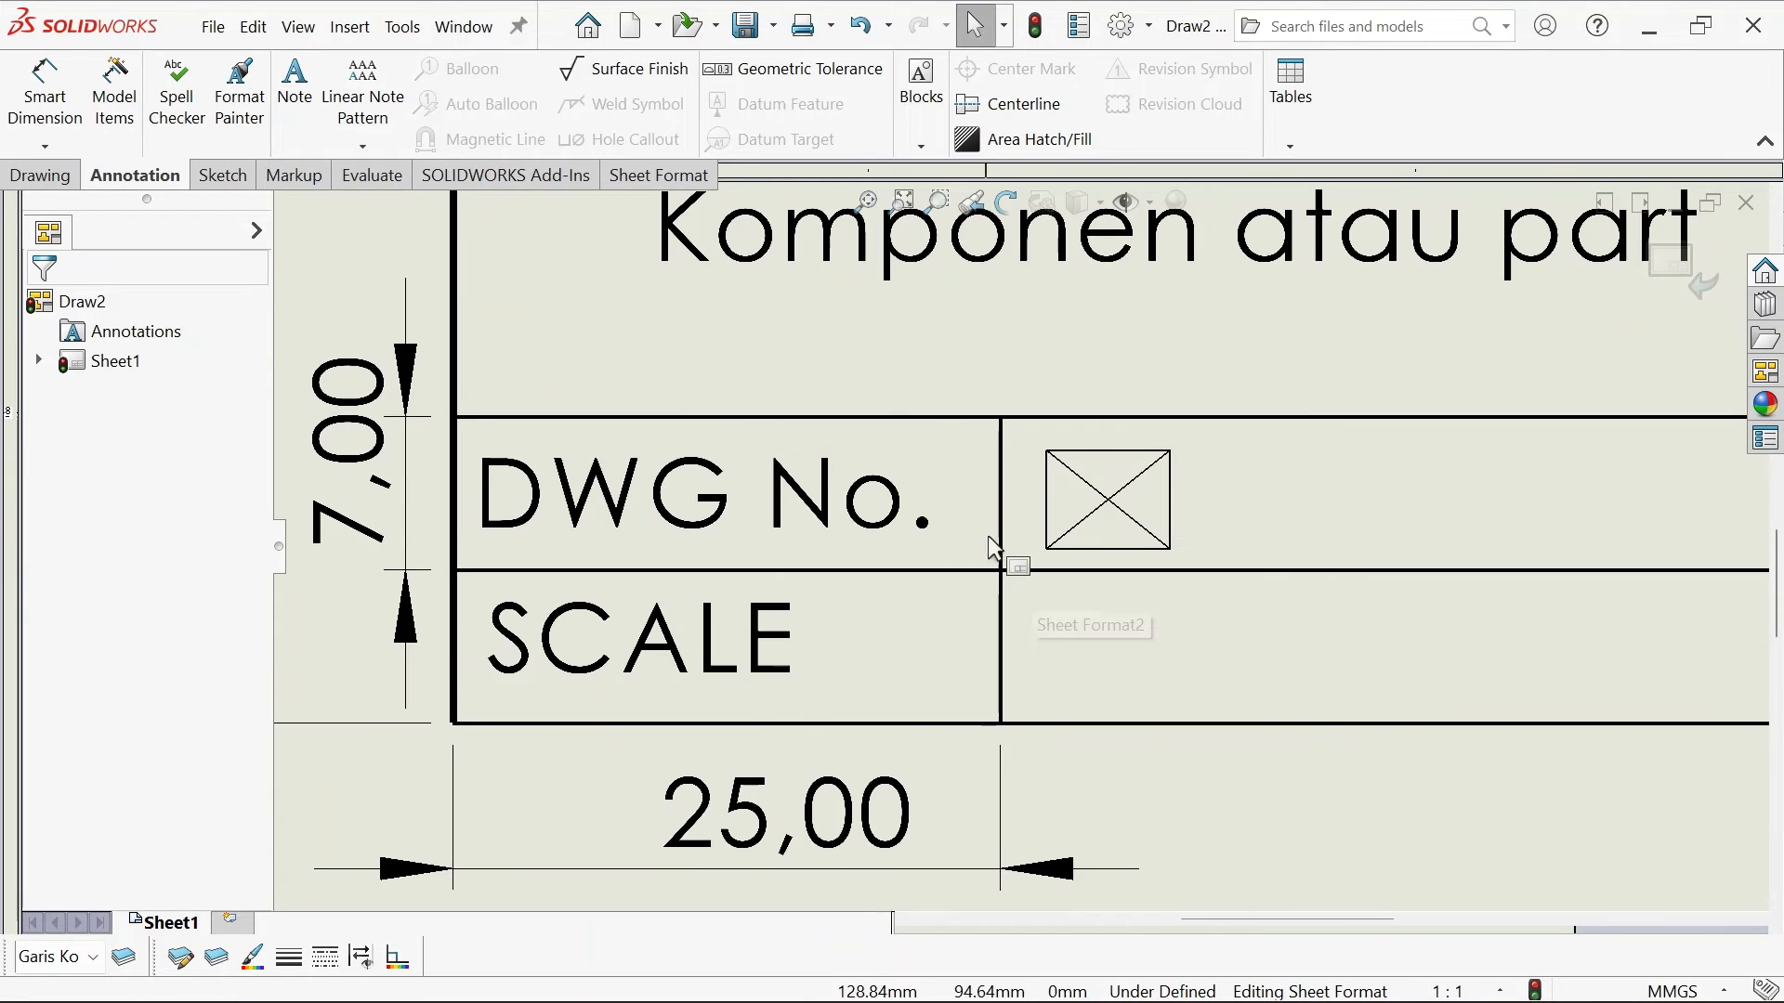
{"action": "scroll", "coordinate": [1017, 552], "scroll_direction": "up", "scroll_amount": 1}
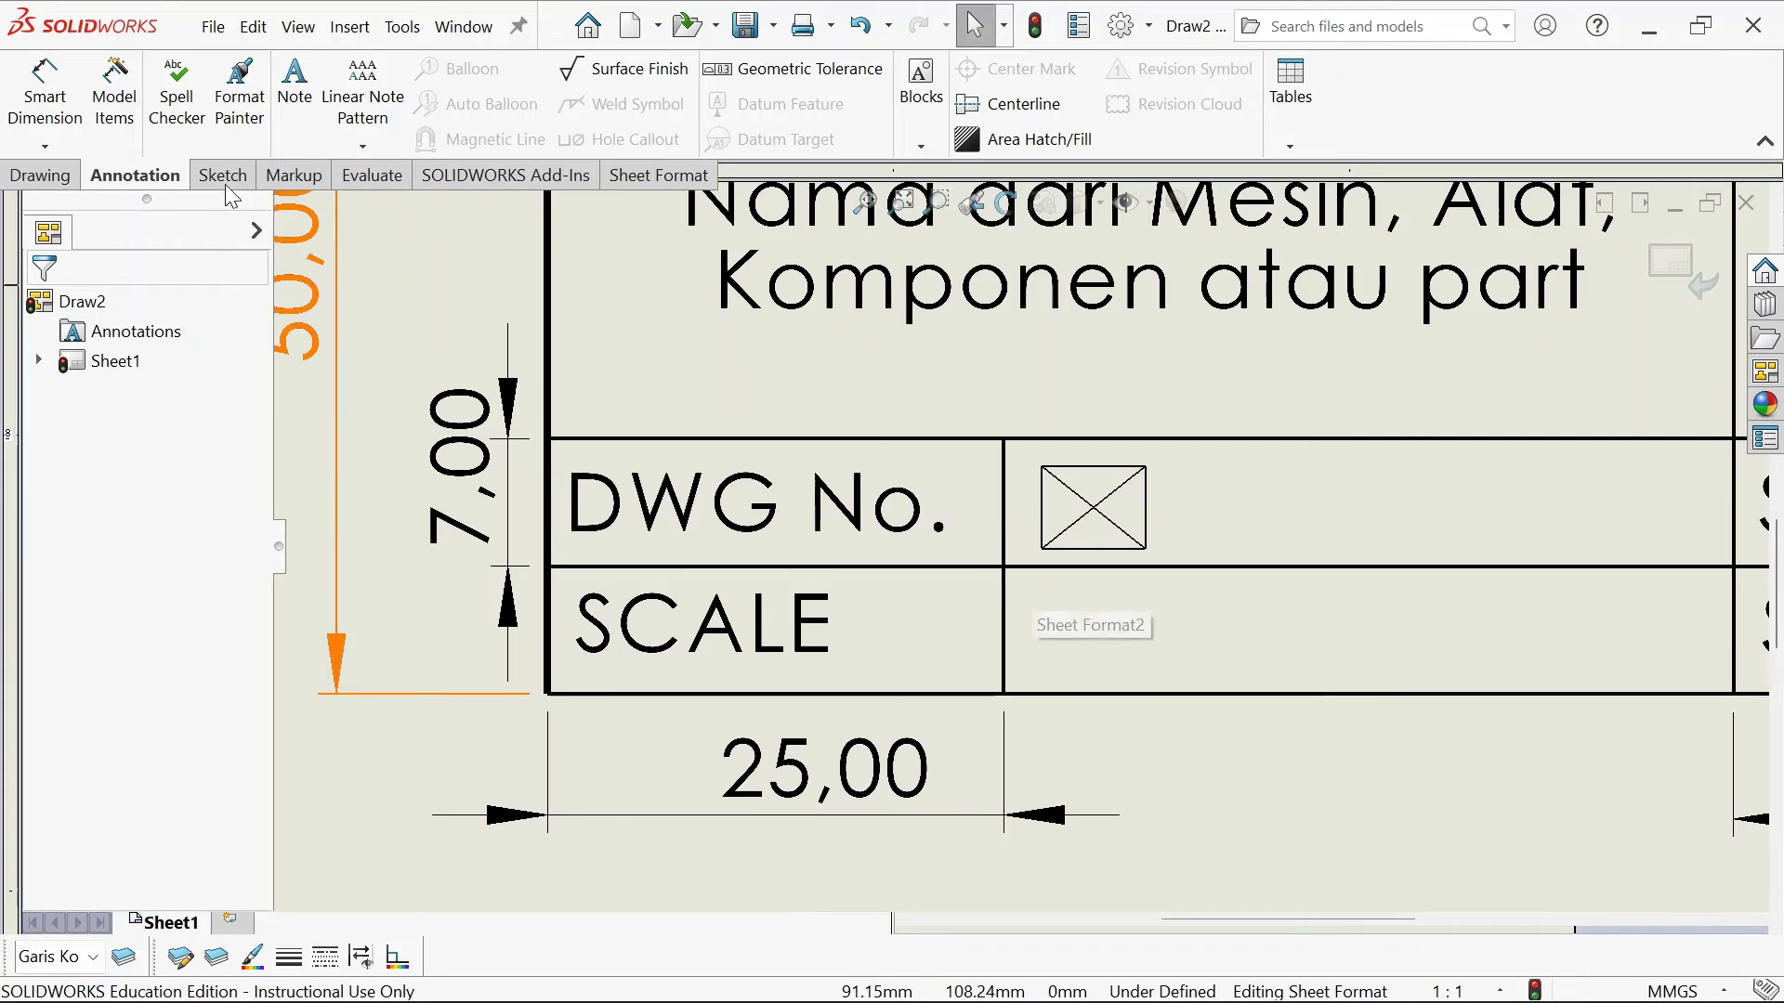
Place an empty note in the blank cell beside the SCALE label, aligned under the empty DWG No. note
{"action": "left_click", "coordinate": [295, 105]}
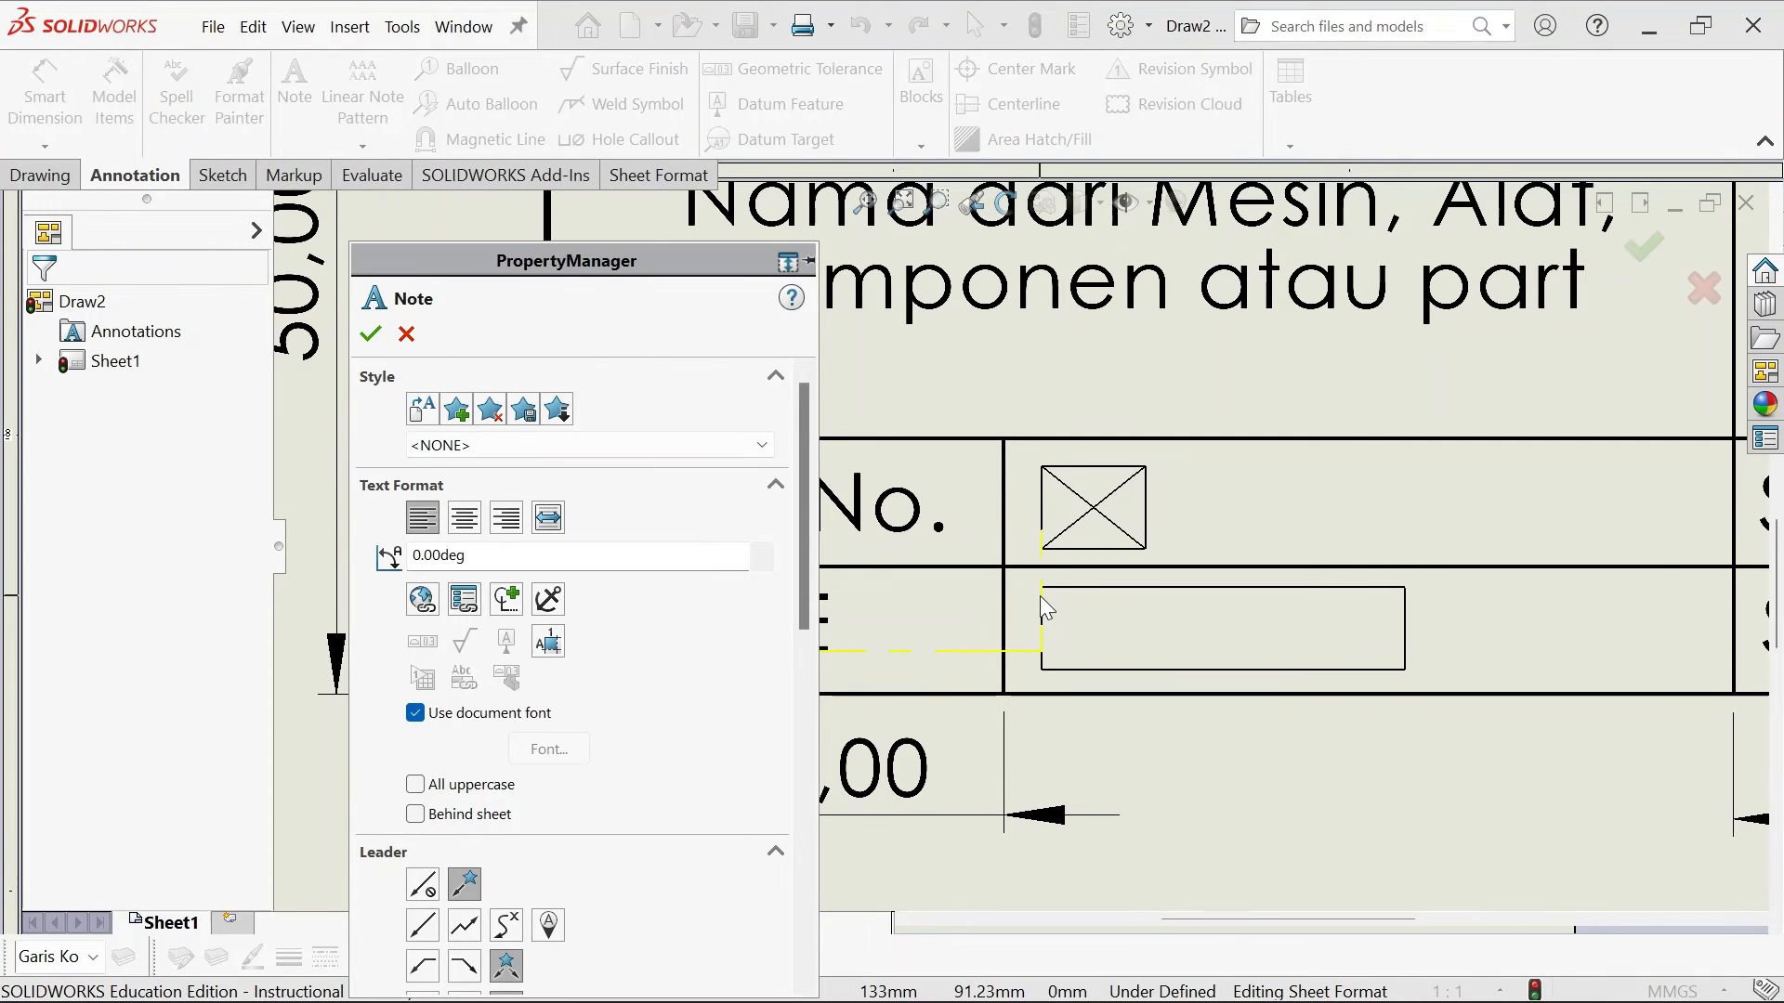
{"action": "left_click", "coordinate": [1040, 594]}
{"action": "left_click", "coordinate": [369, 338]}
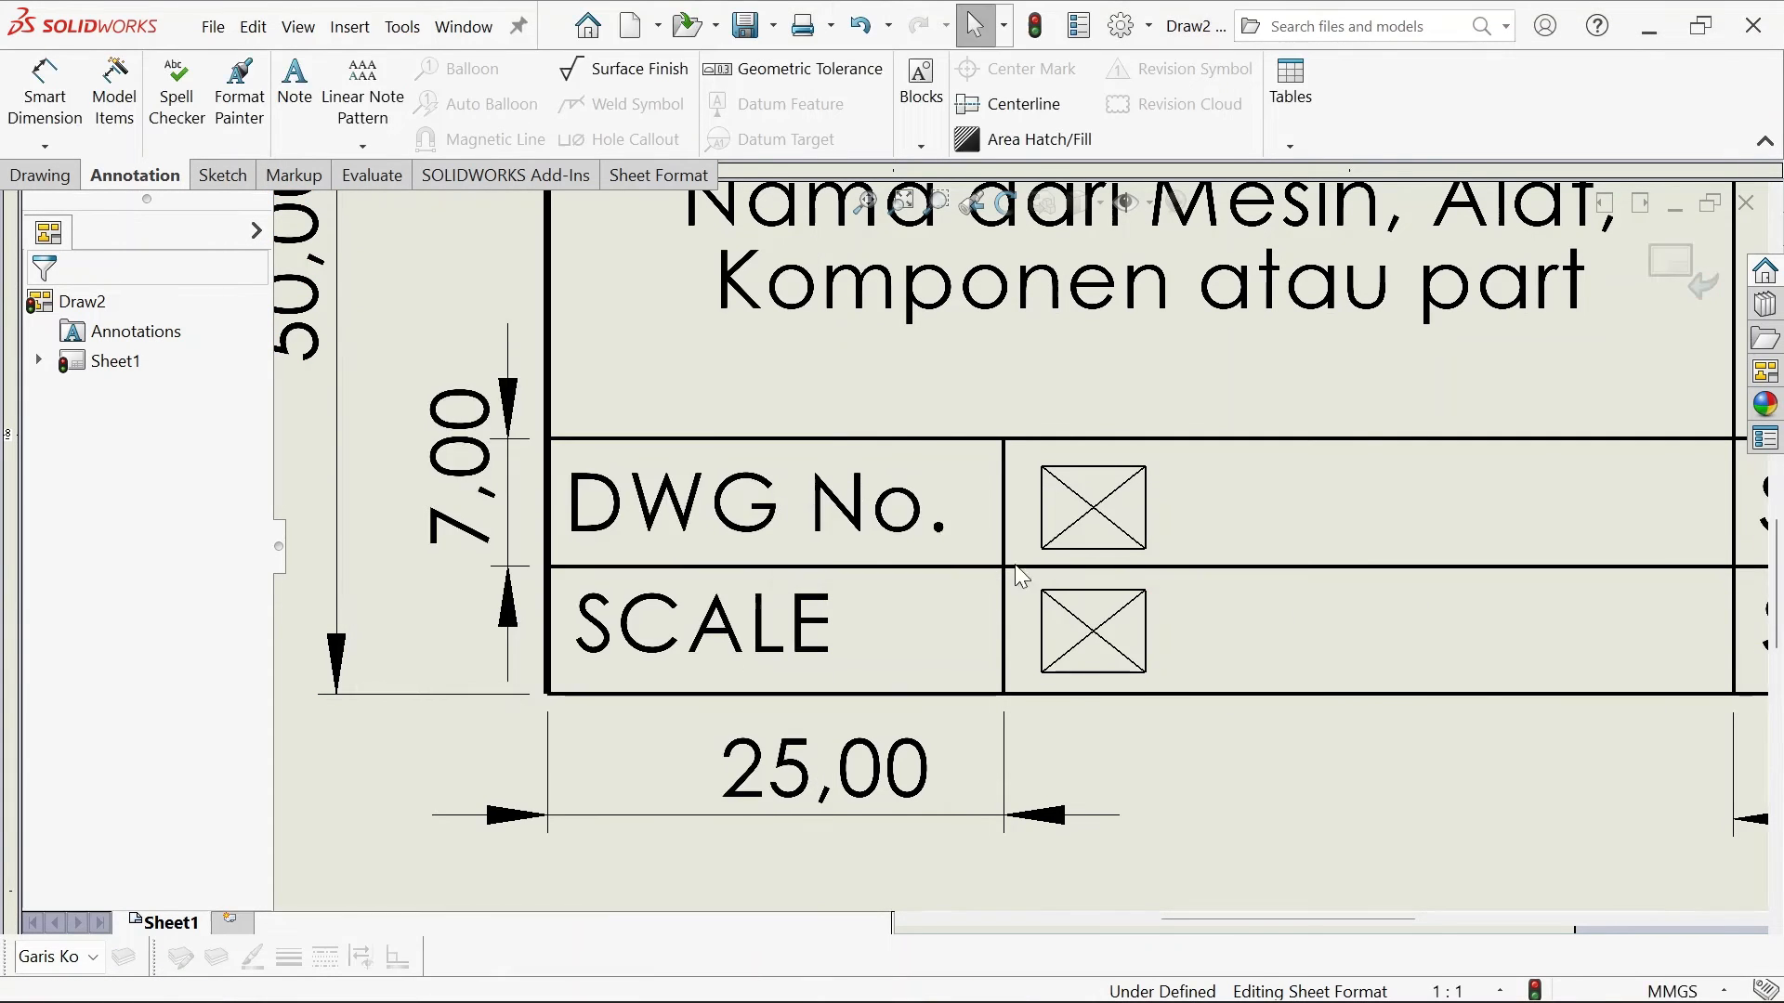
Review the layout of the title block's cells, notes and dimensions, and its placement within the sheet border
{"action": "scroll", "coordinate": [1015, 557], "scroll_direction": "up", "scroll_amount": 10}
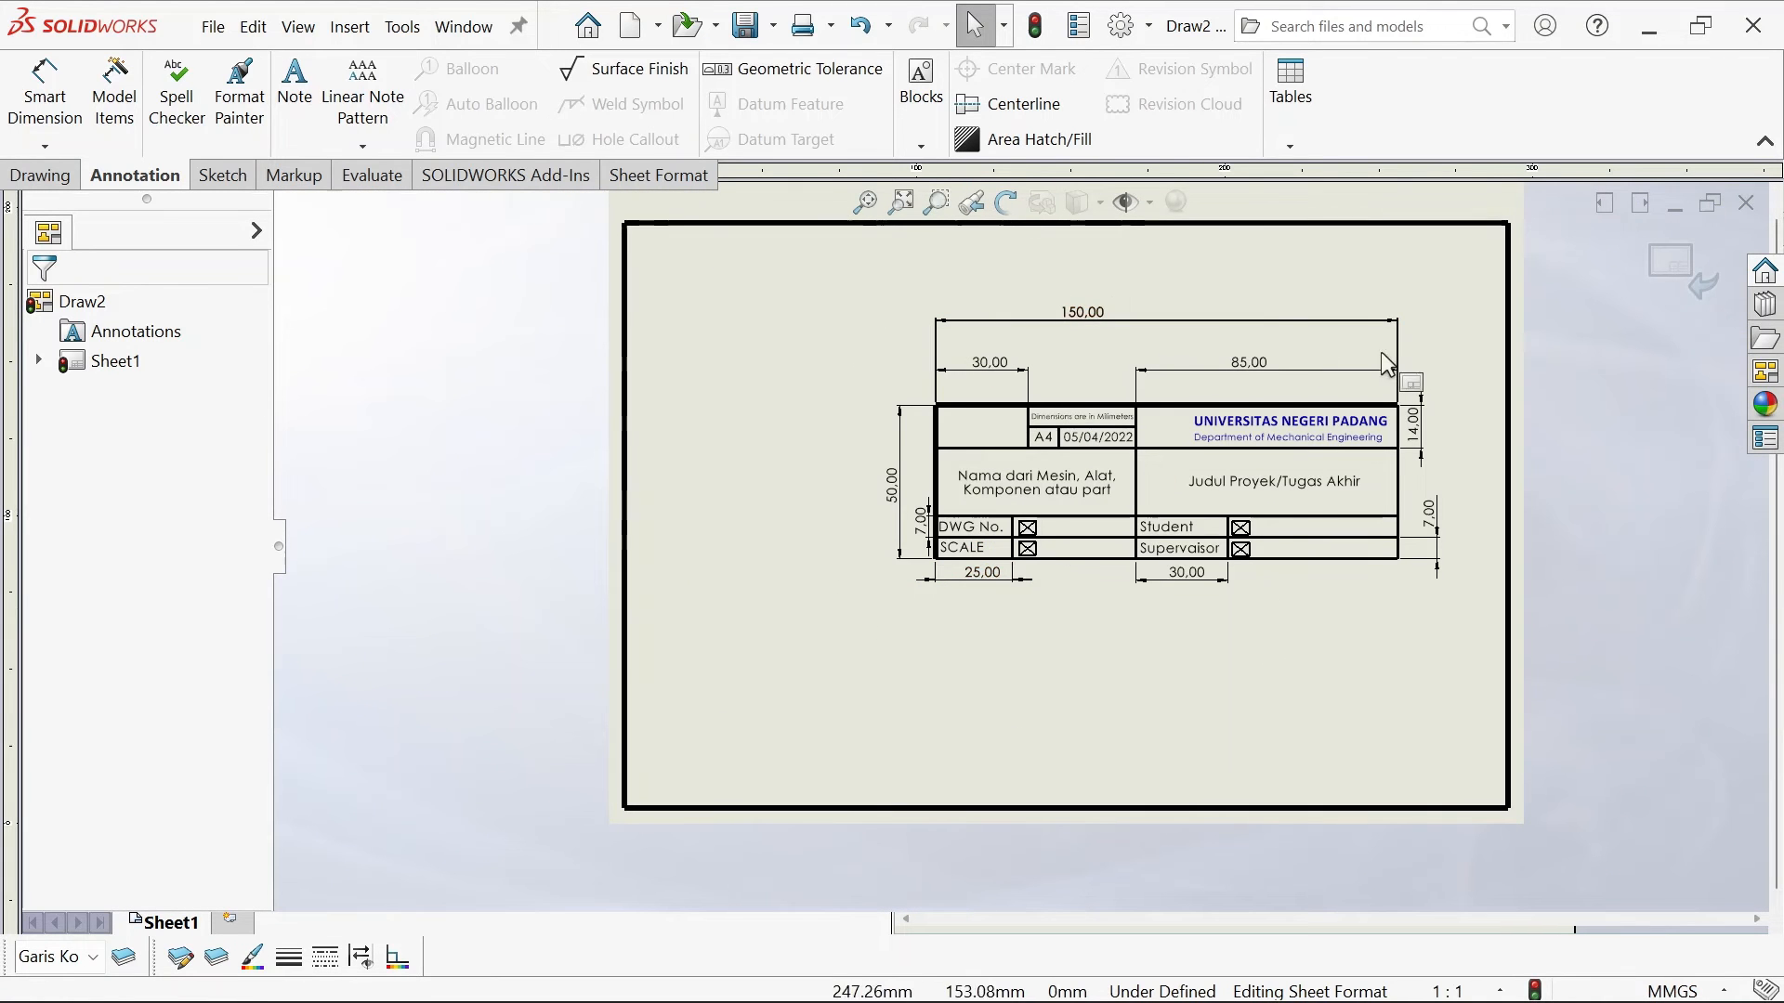
{"action": "scroll", "coordinate": [1043, 398], "scroll_direction": "down", "scroll_amount": 2}
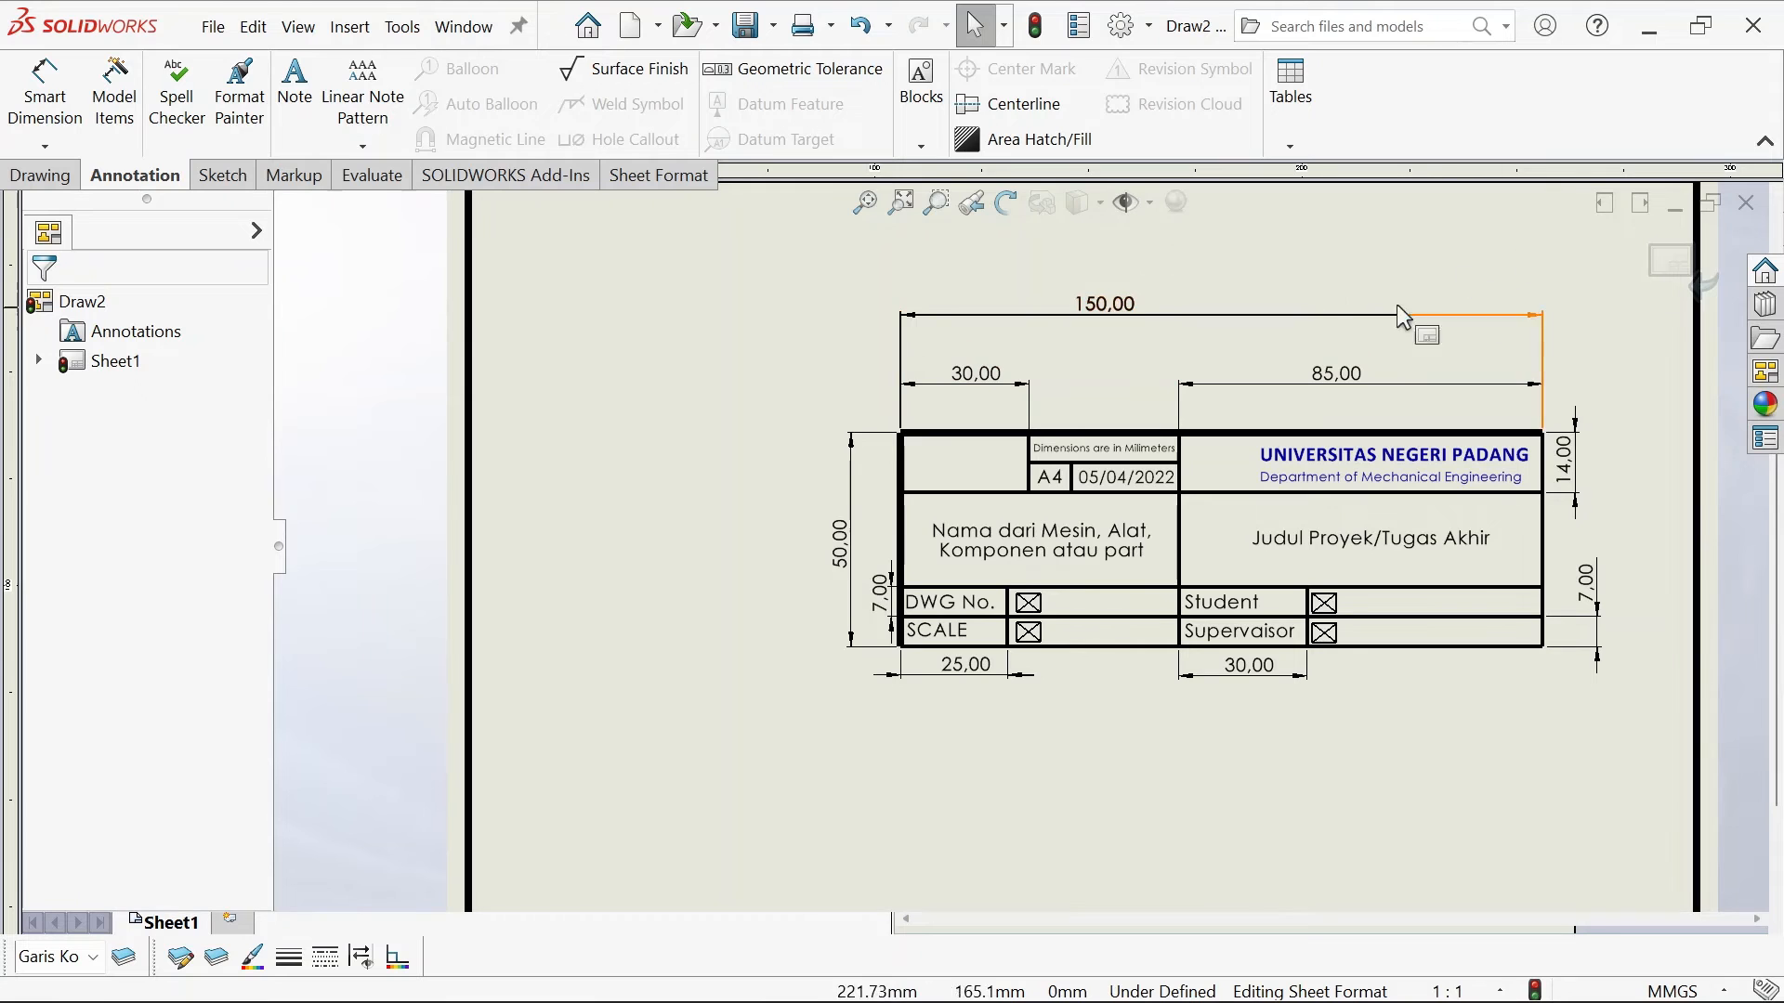
{"action": "scroll", "coordinate": [1044, 638], "scroll_direction": "down", "scroll_amount": 5}
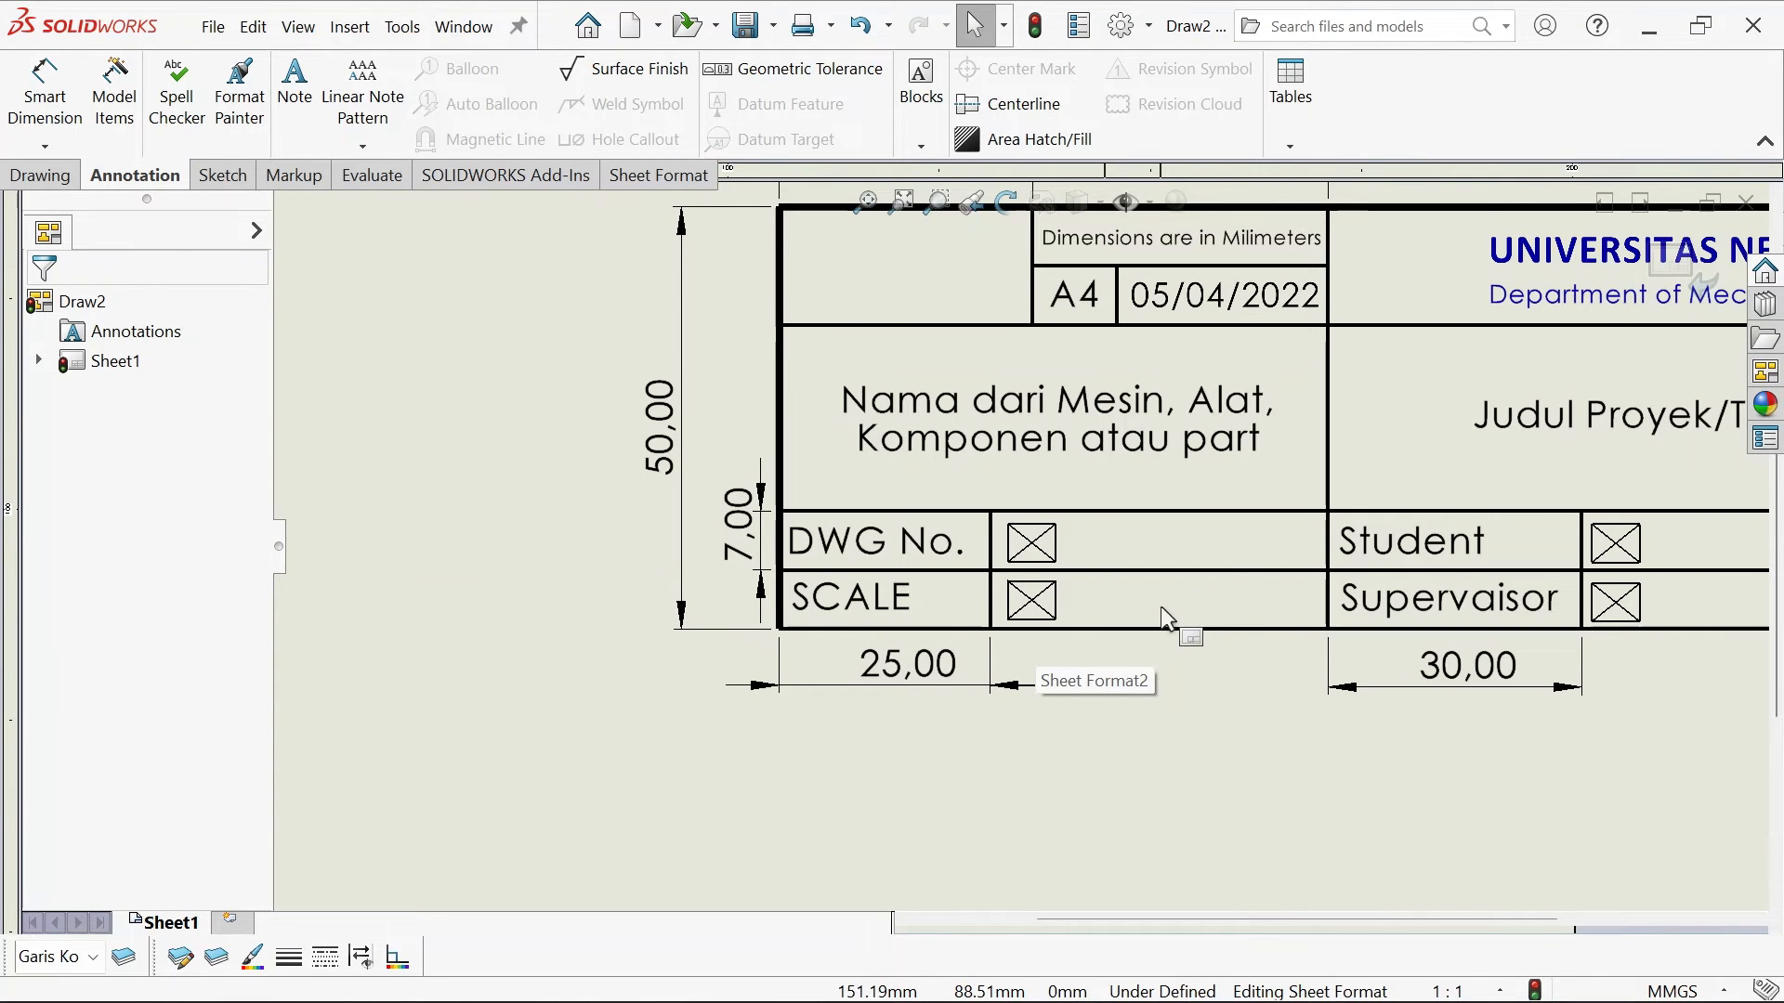
{"action": "scroll", "coordinate": [1167, 618], "scroll_direction": "up", "scroll_amount": 2}
{"action": "scroll", "coordinate": [1127, 586], "scroll_direction": "up", "scroll_amount": 2}
{"action": "scroll", "coordinate": [1052, 419], "scroll_direction": "down", "scroll_amount": 2}
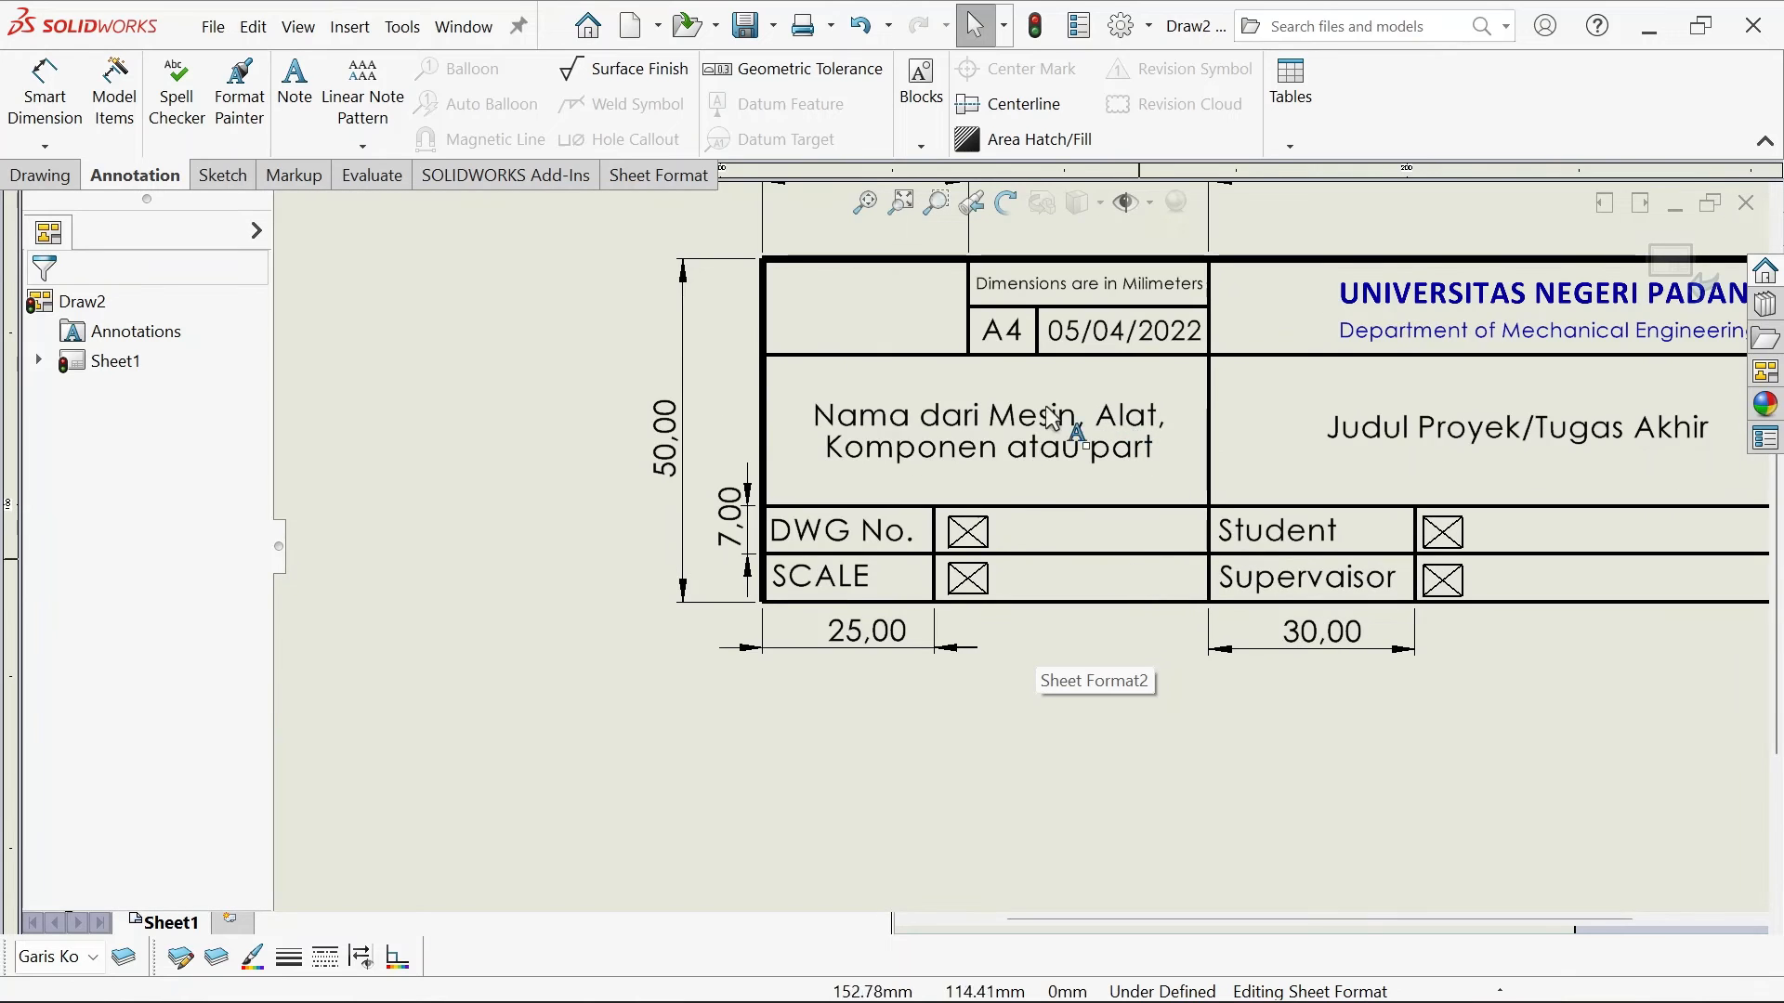
{"action": "scroll", "coordinate": [1053, 418], "scroll_direction": "up", "scroll_amount": 2}
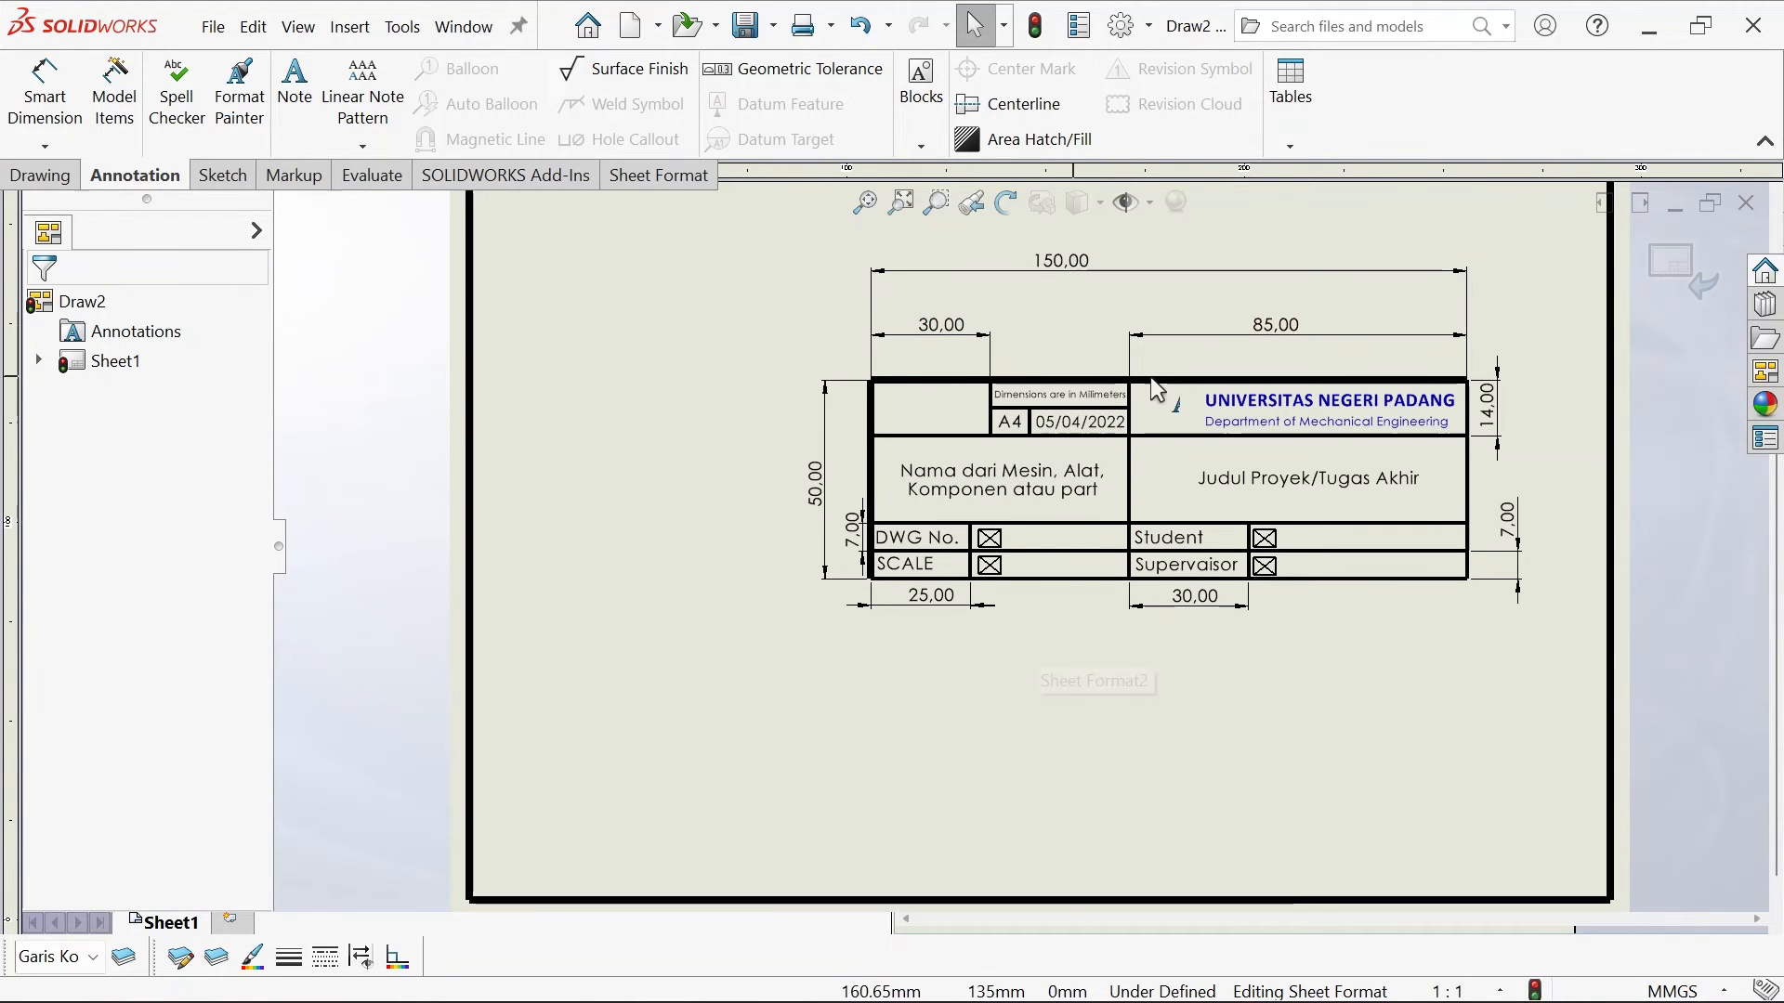
{"action": "scroll", "coordinate": [1059, 580], "scroll_direction": "down", "scroll_amount": 2}
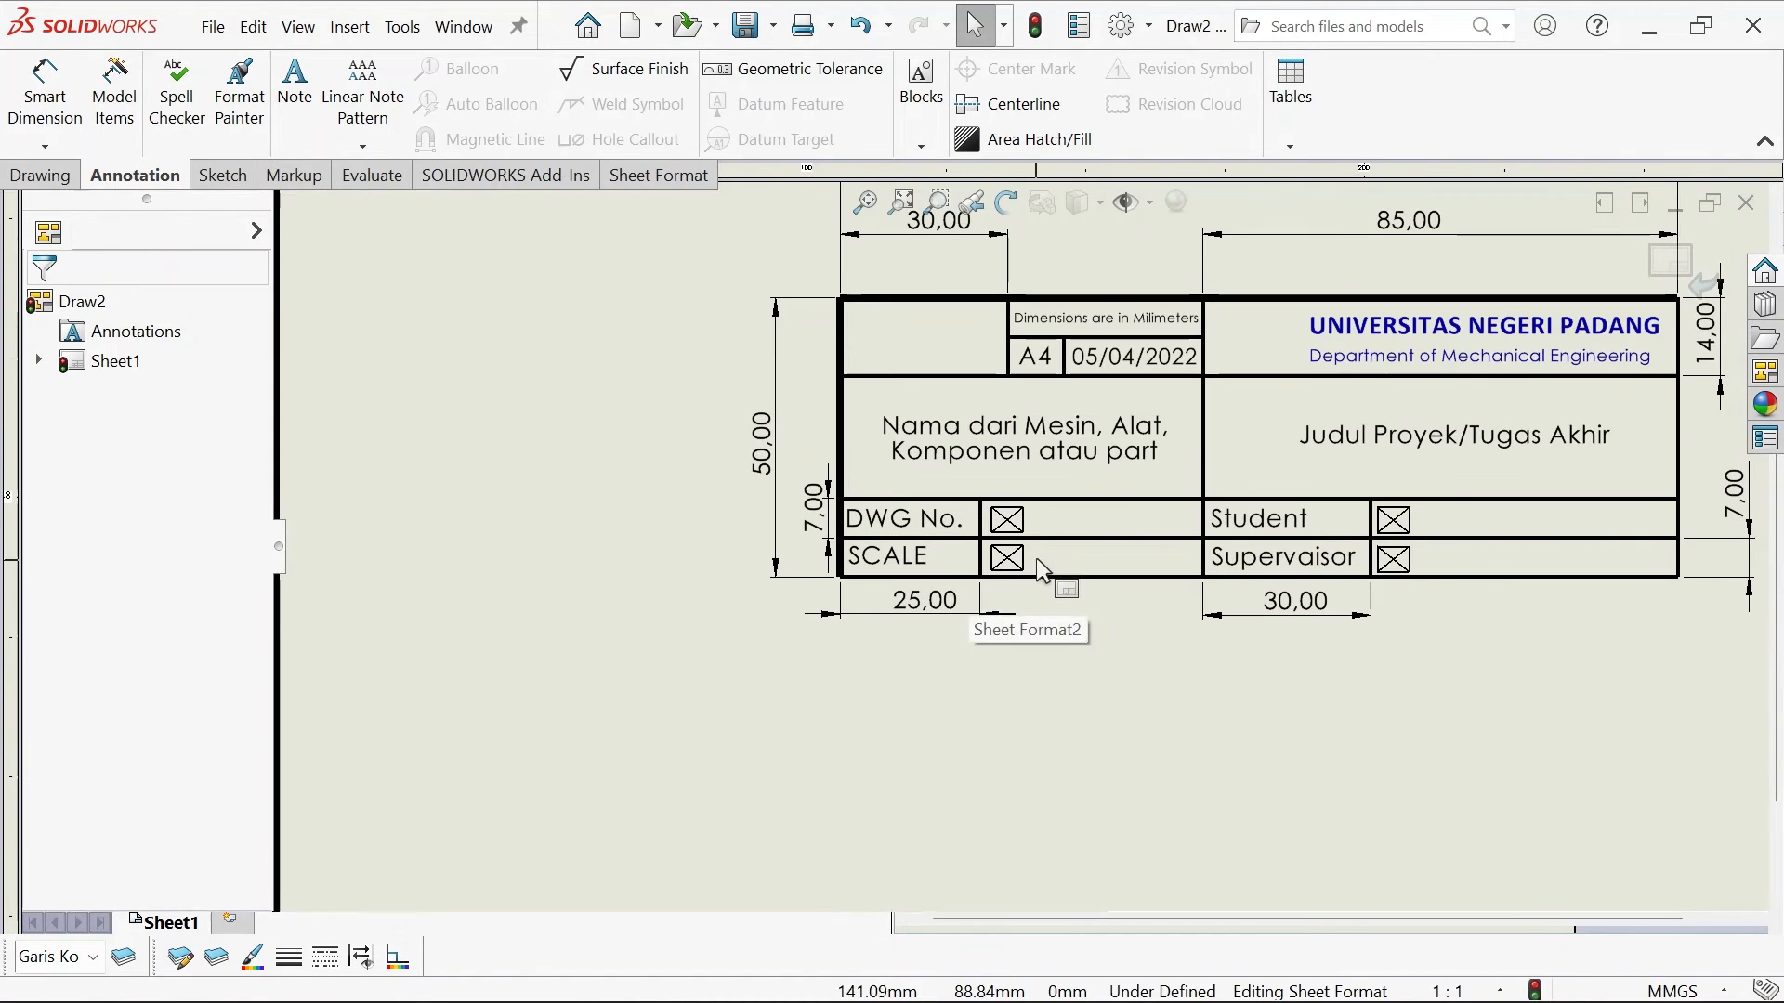
{"action": "scroll", "coordinate": [1047, 571], "scroll_direction": "down", "scroll_amount": 1}
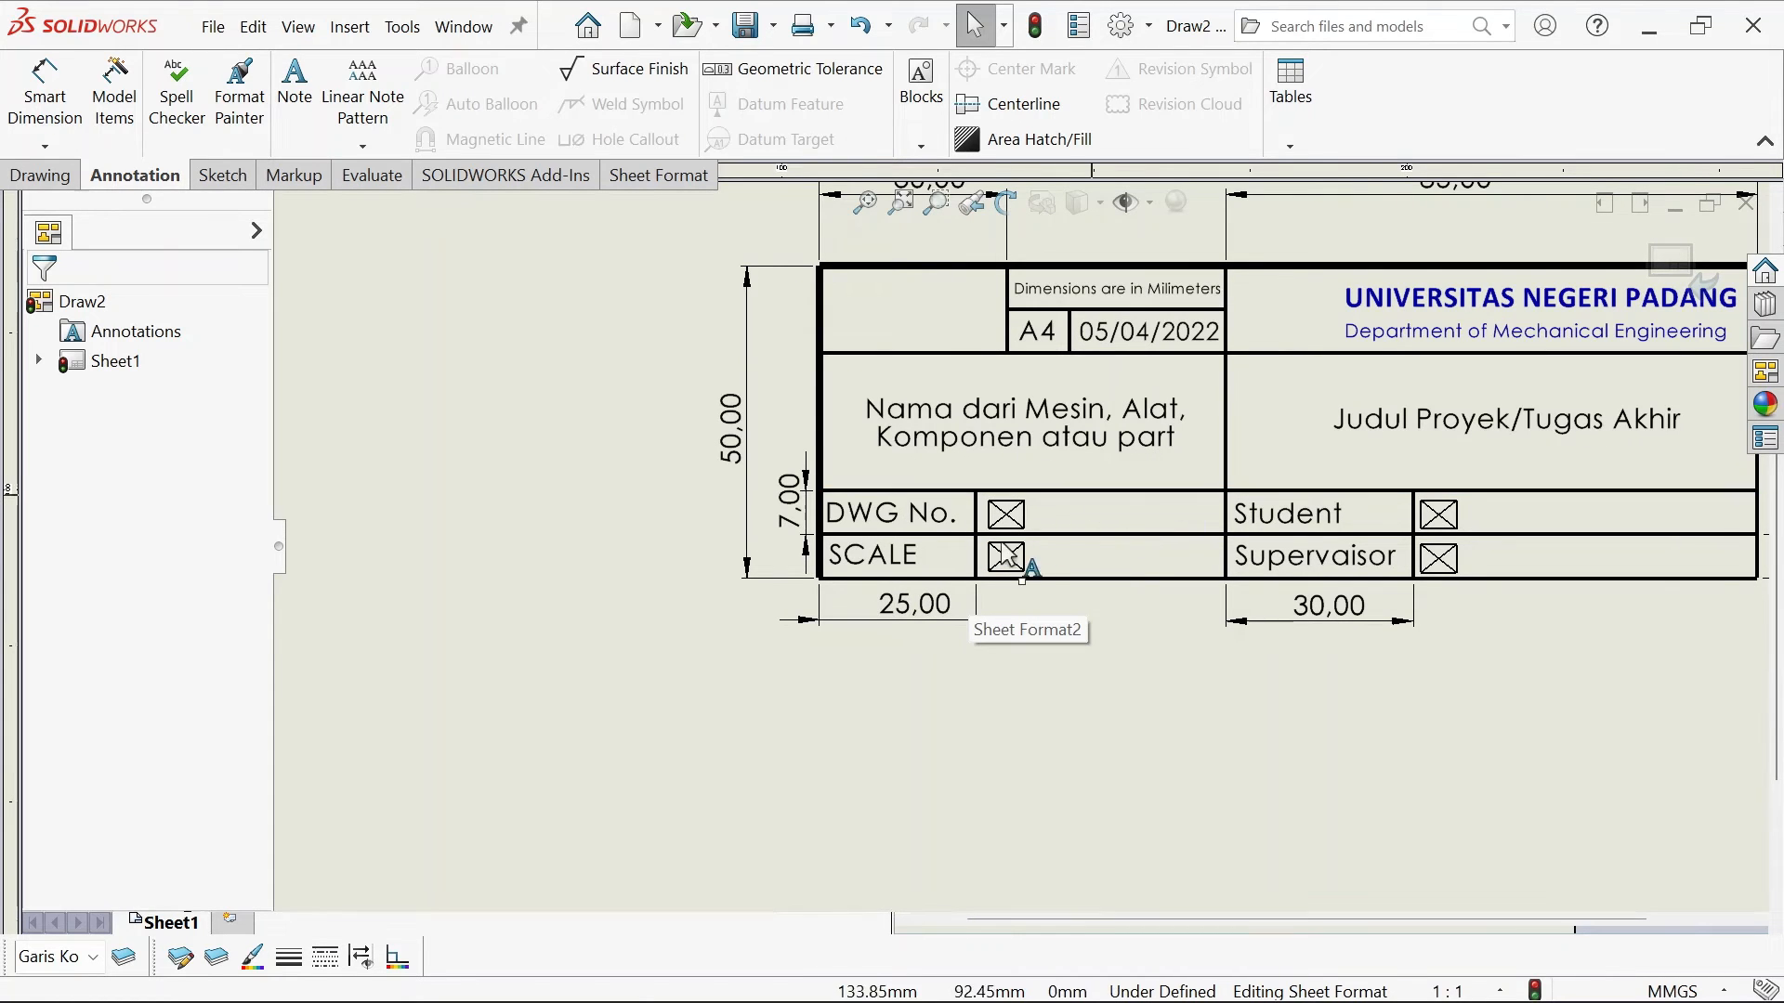
{"action": "scroll", "coordinate": [1019, 578], "scroll_direction": "up", "scroll_amount": 2}
{"action": "scroll", "coordinate": [1270, 424], "scroll_direction": "down", "scroll_amount": 1}
{"action": "scroll", "coordinate": [1270, 423], "scroll_direction": "up", "scroll_amount": 3}
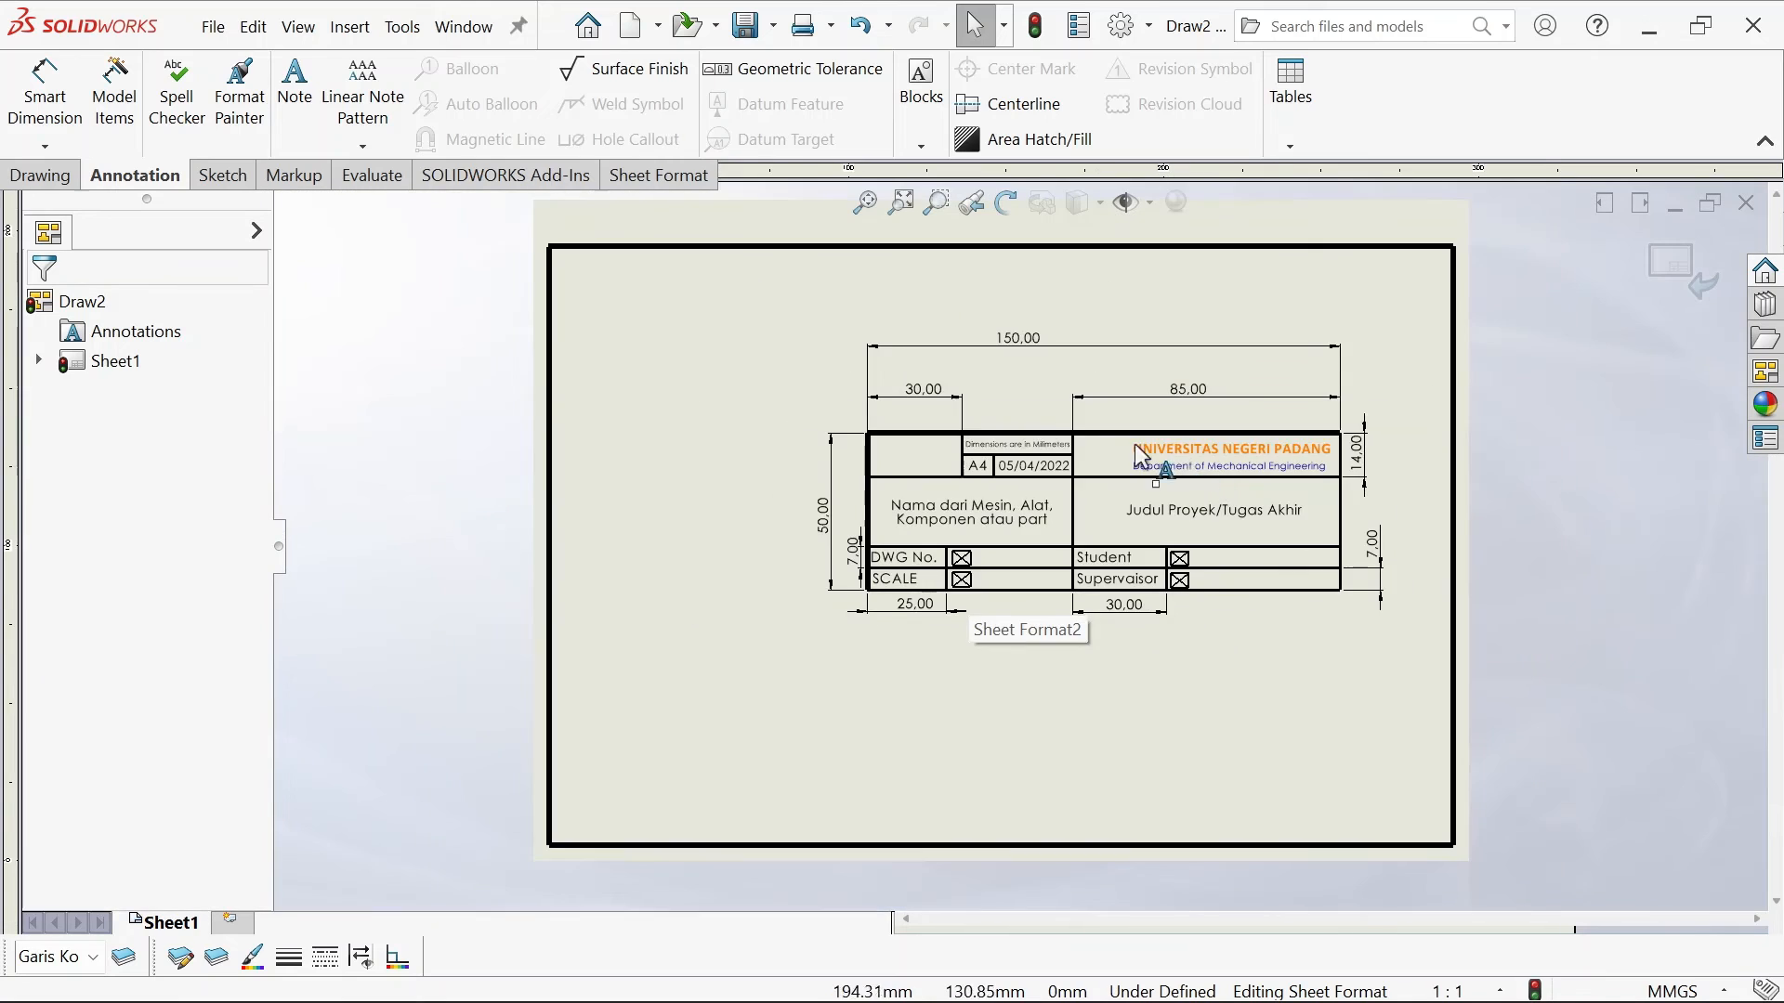
{"action": "scroll", "coordinate": [1028, 436], "scroll_direction": "down", "scroll_amount": 1}
Move the entire title block with its notes from its lower-right corner onto the lower-right corner of the sheet border
{"action": "mouse_move", "coordinate": [682, 278]}
{"action": "left_mouse_down"}
{"action": "mouse_move", "coordinate": [920, 258]}
{"action": "mouse_move", "coordinate": [1399, 340]}
{"action": "mouse_move", "coordinate": [1384, 315]}
{"action": "mouse_move", "coordinate": [1405, 335]}
{"action": "left_mouse_up"}
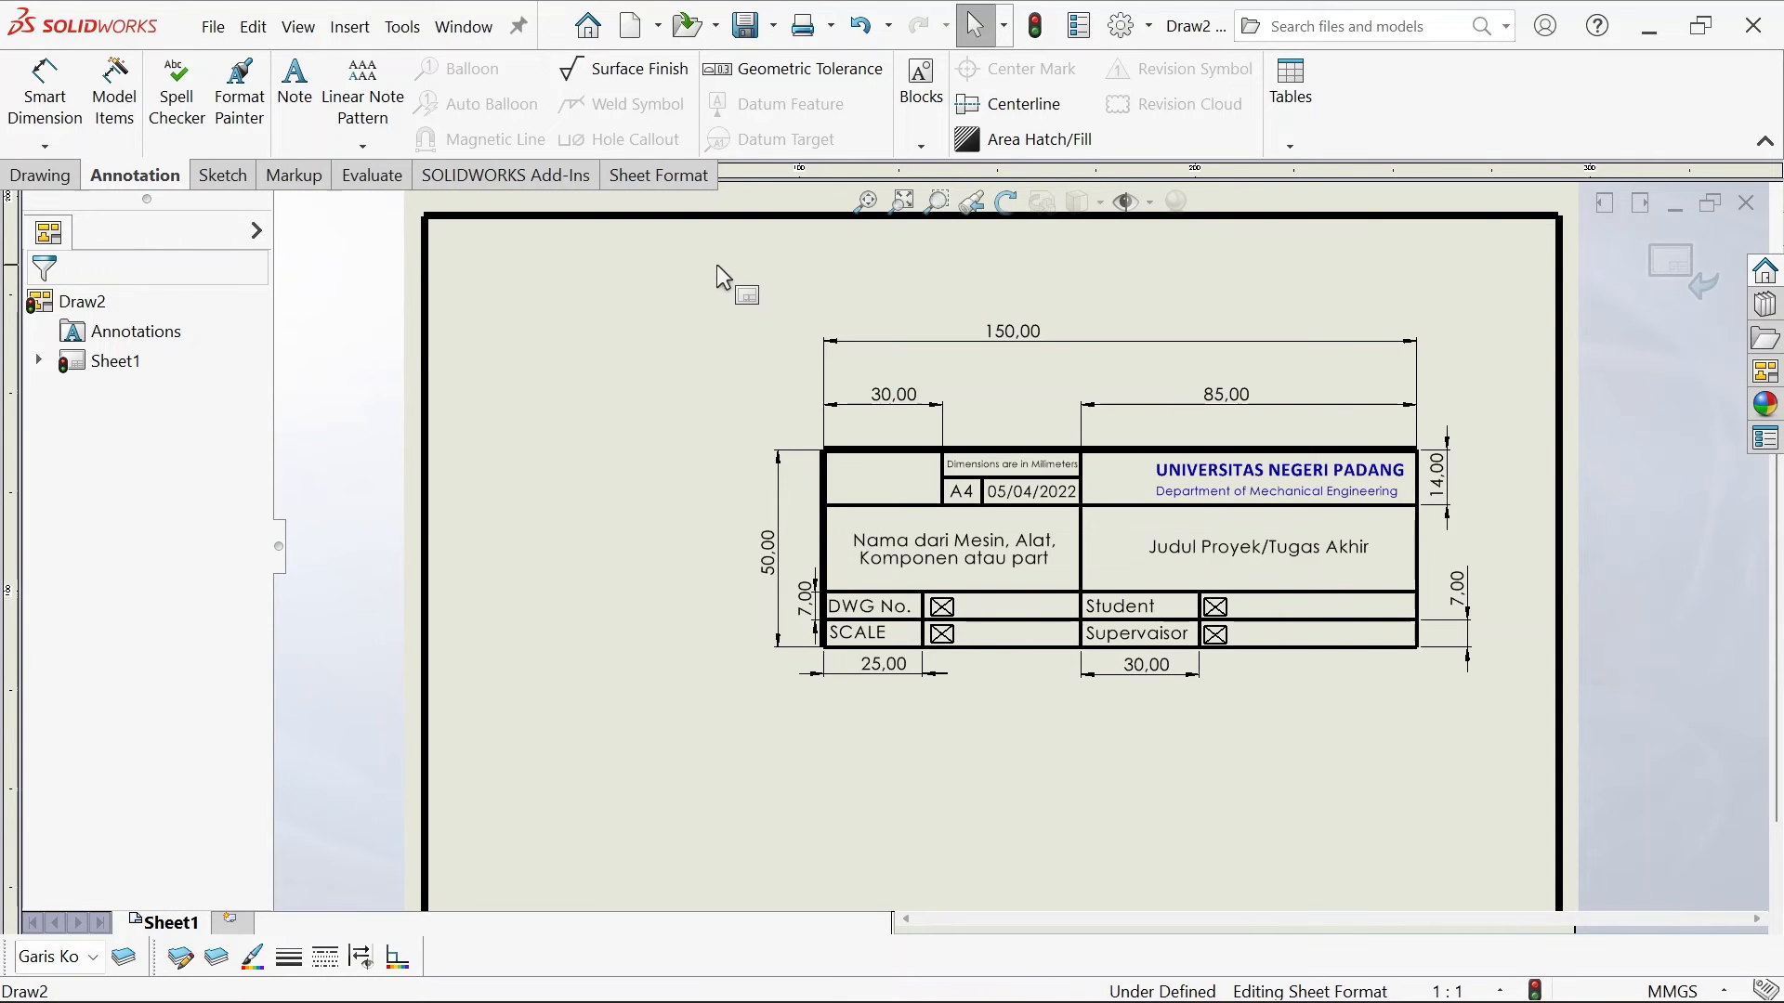
{"action": "mouse_move", "coordinate": [712, 259]}
{"action": "left_mouse_down"}
{"action": "mouse_move", "coordinate": [1050, 265]}
{"action": "mouse_move", "coordinate": [1425, 338]}
{"action": "mouse_move", "coordinate": [1468, 594]}
{"action": "mouse_move", "coordinate": [1083, 789]}
{"action": "mouse_move", "coordinate": [734, 751]}
{"action": "mouse_move", "coordinate": [721, 728]}
{"action": "left_mouse_up"}
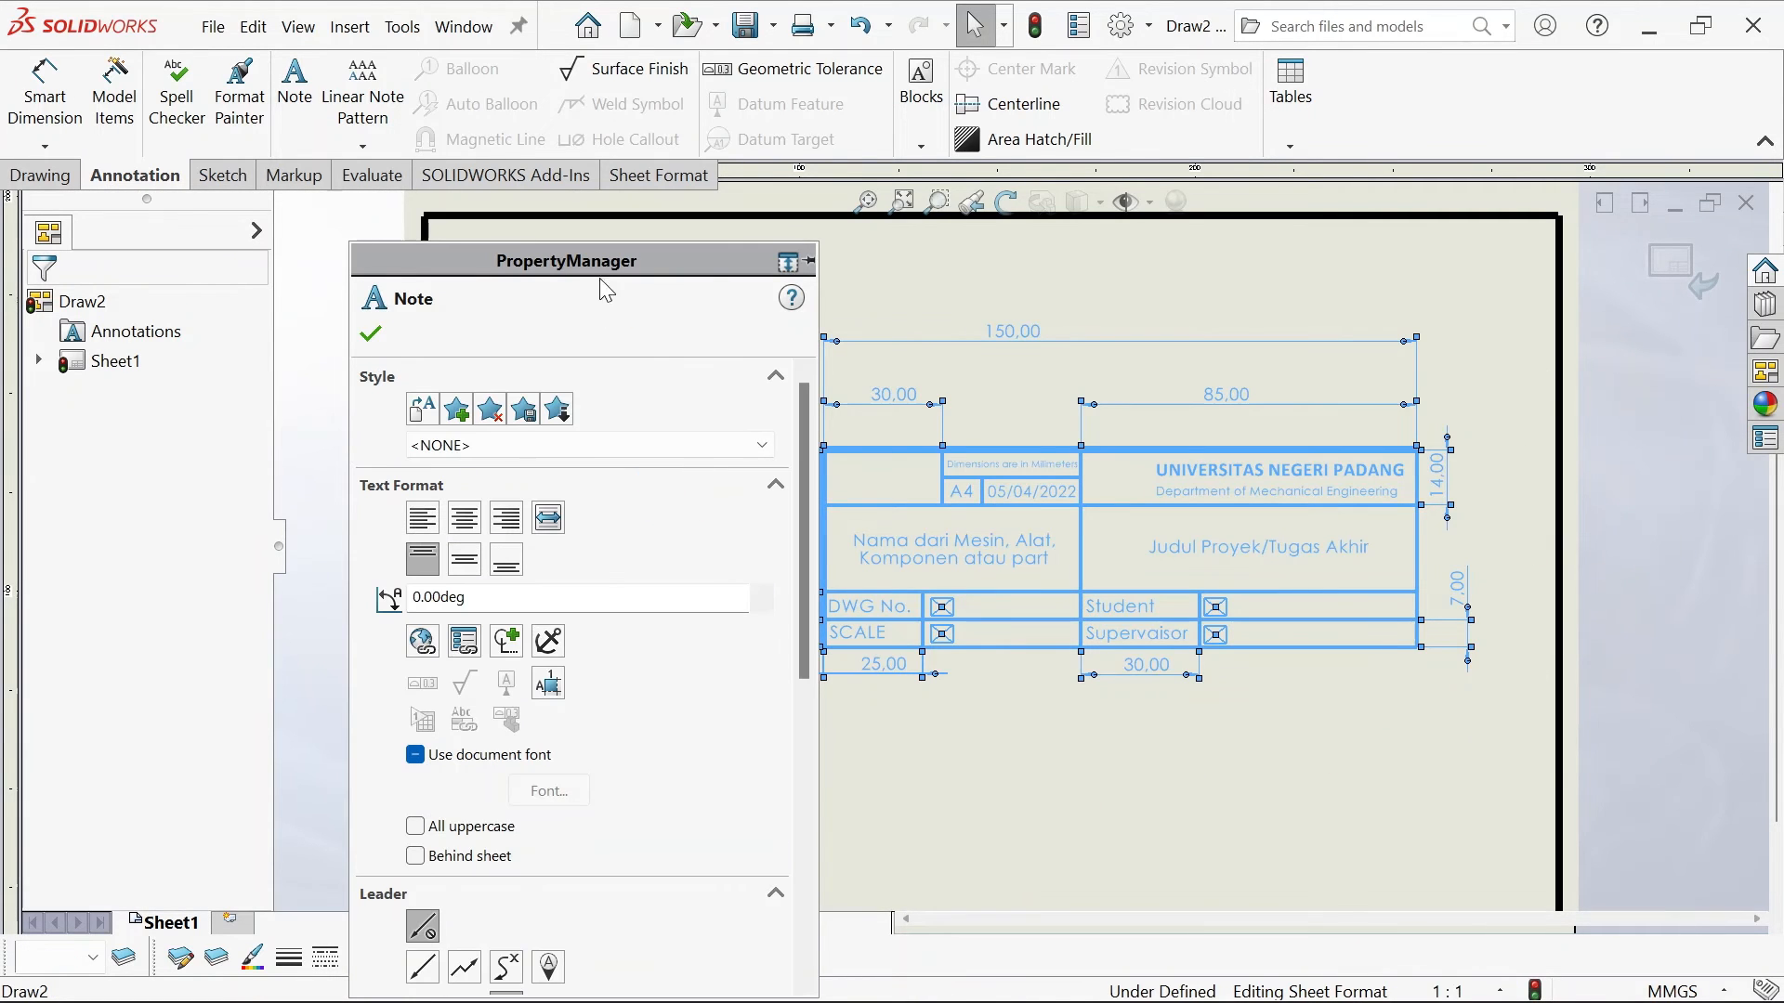
{"action": "left_click", "coordinate": [223, 175]}
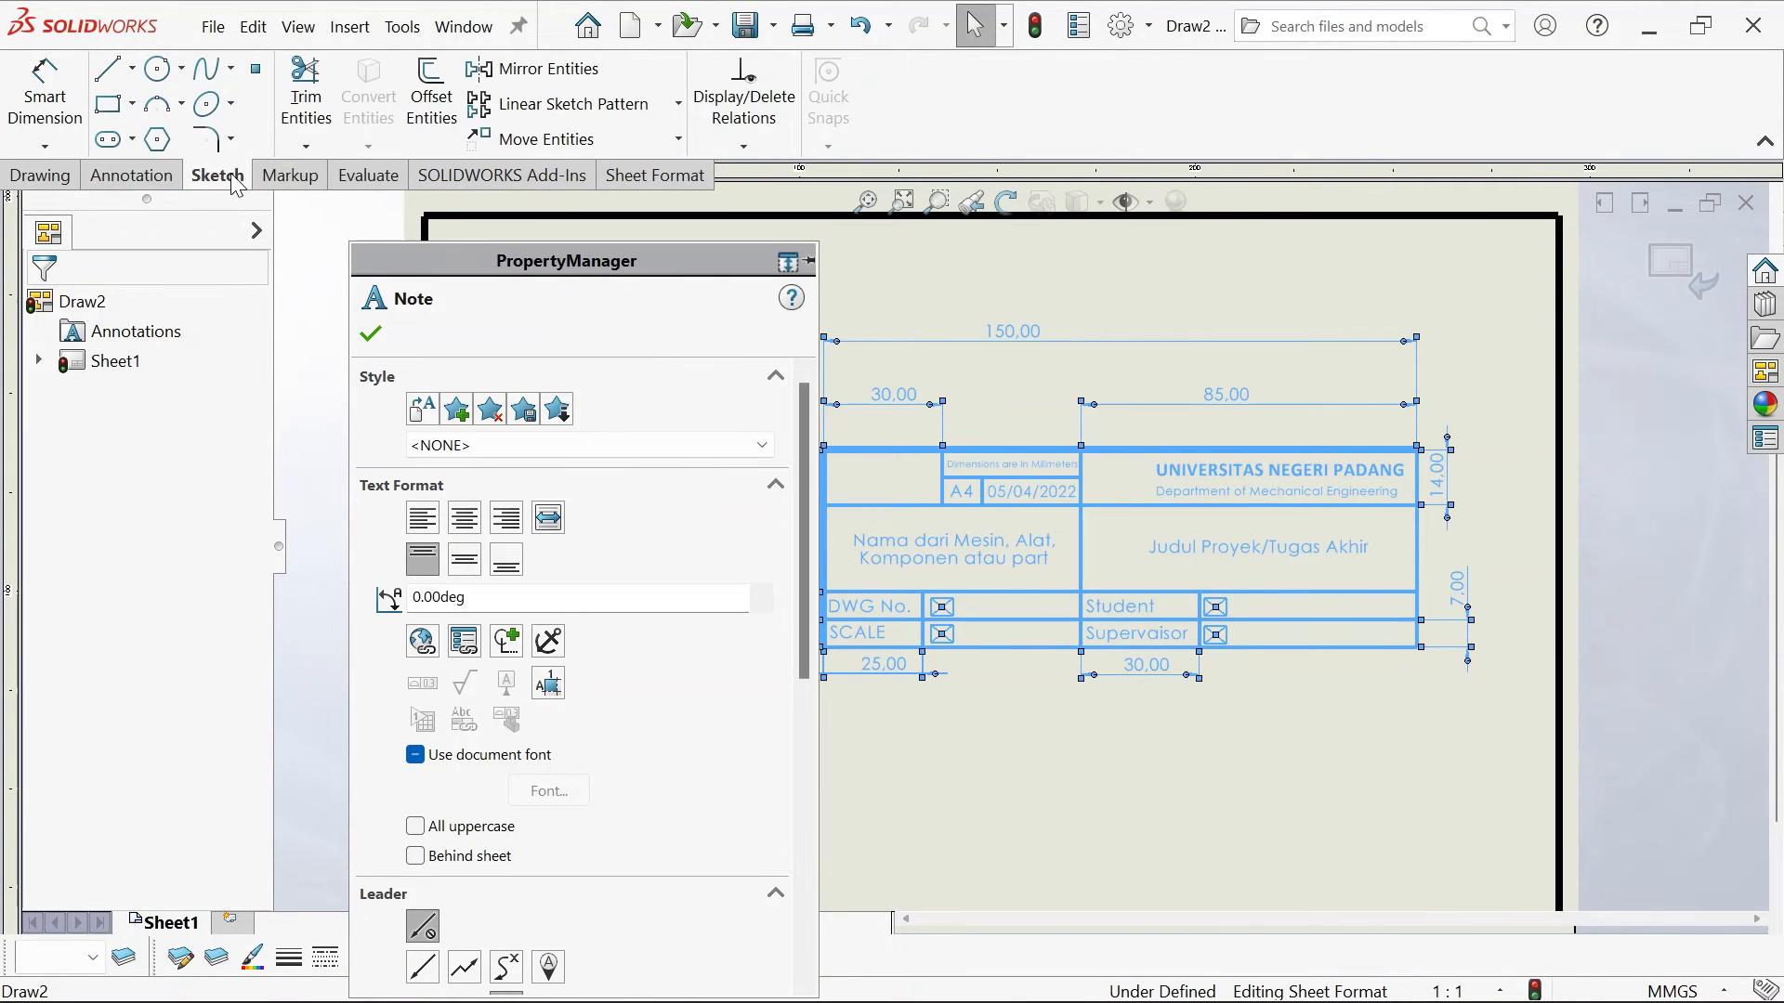
{"action": "left_click", "coordinate": [548, 140]}
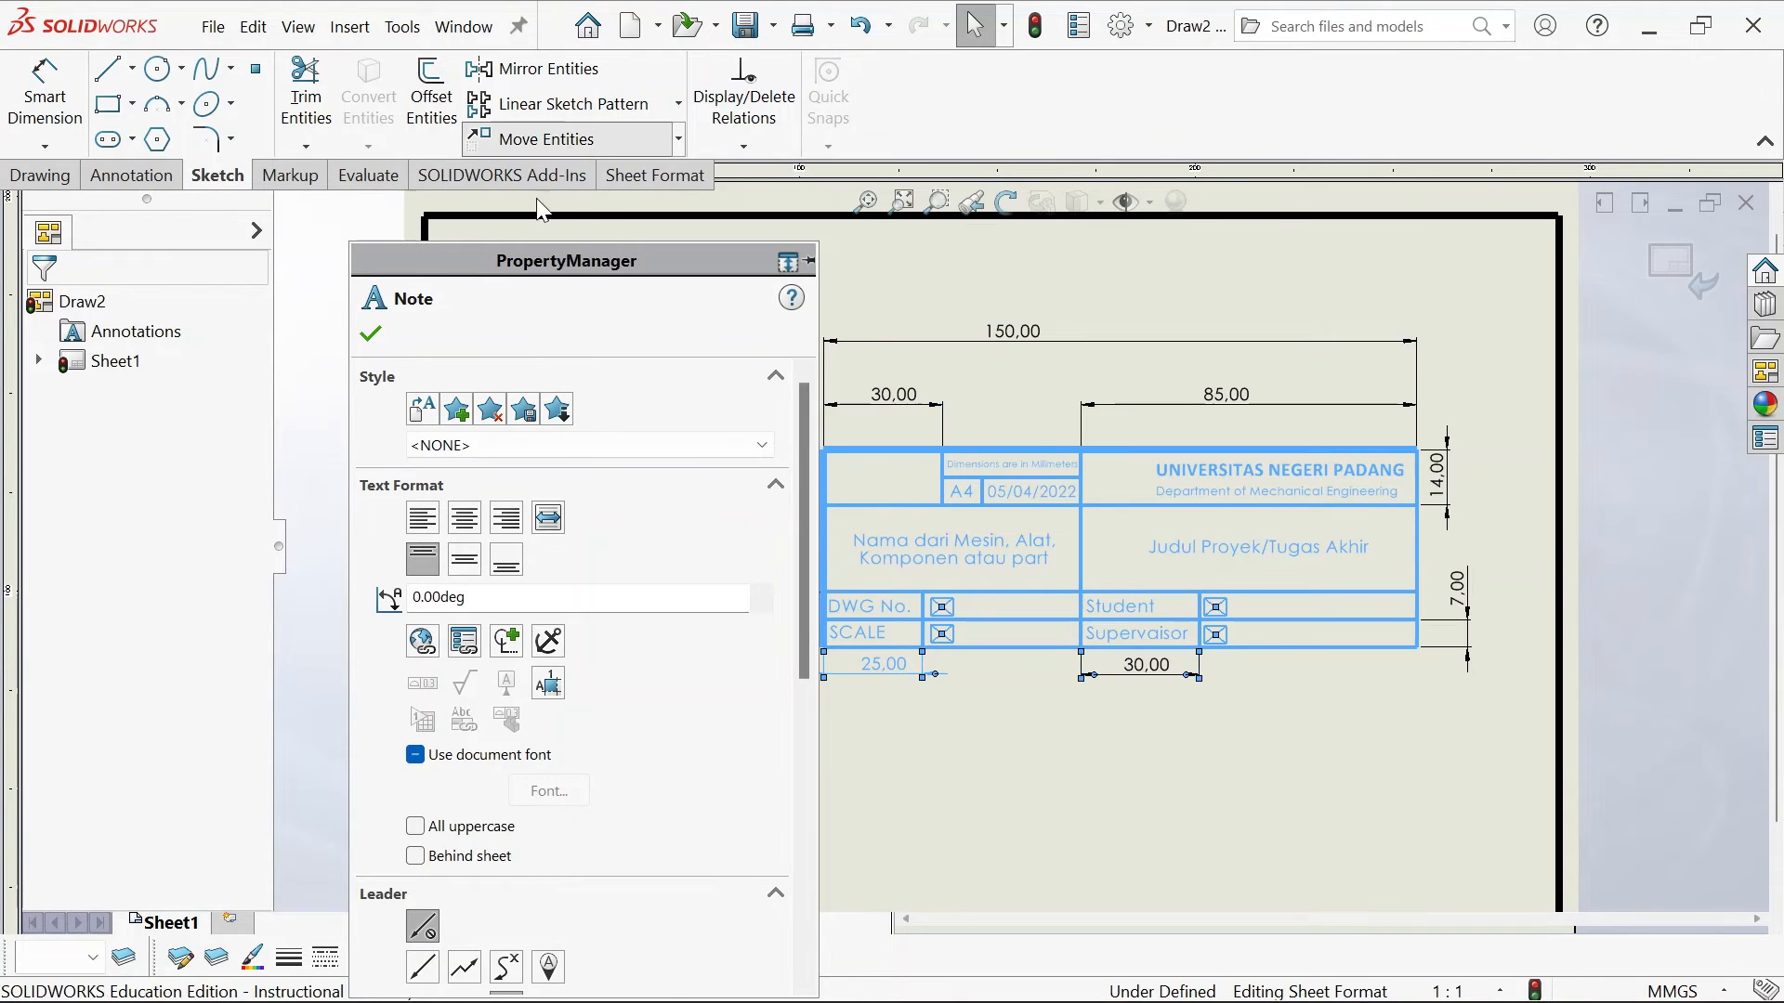
{"action": "left_click", "coordinate": [1416, 648]}
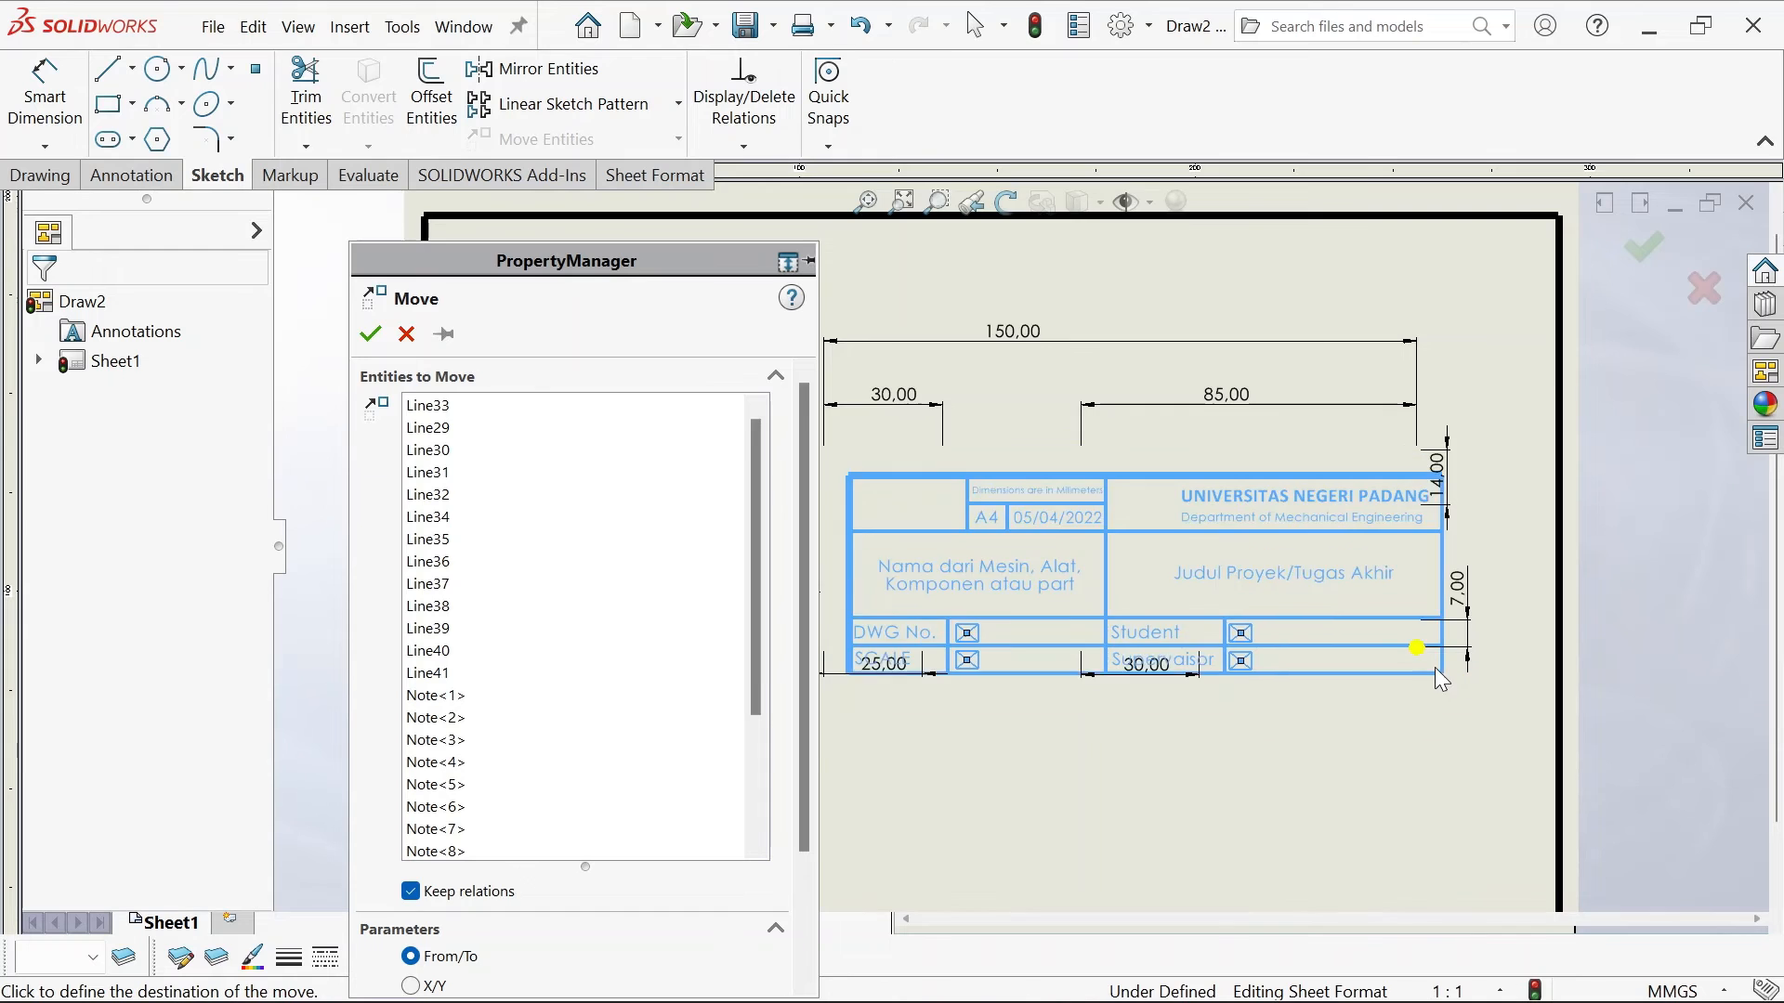
{"action": "scroll", "coordinate": [1420, 649], "scroll_direction": "up", "scroll_amount": 3}
{"action": "scroll", "coordinate": [1184, 706], "scroll_direction": "down", "scroll_amount": 8}
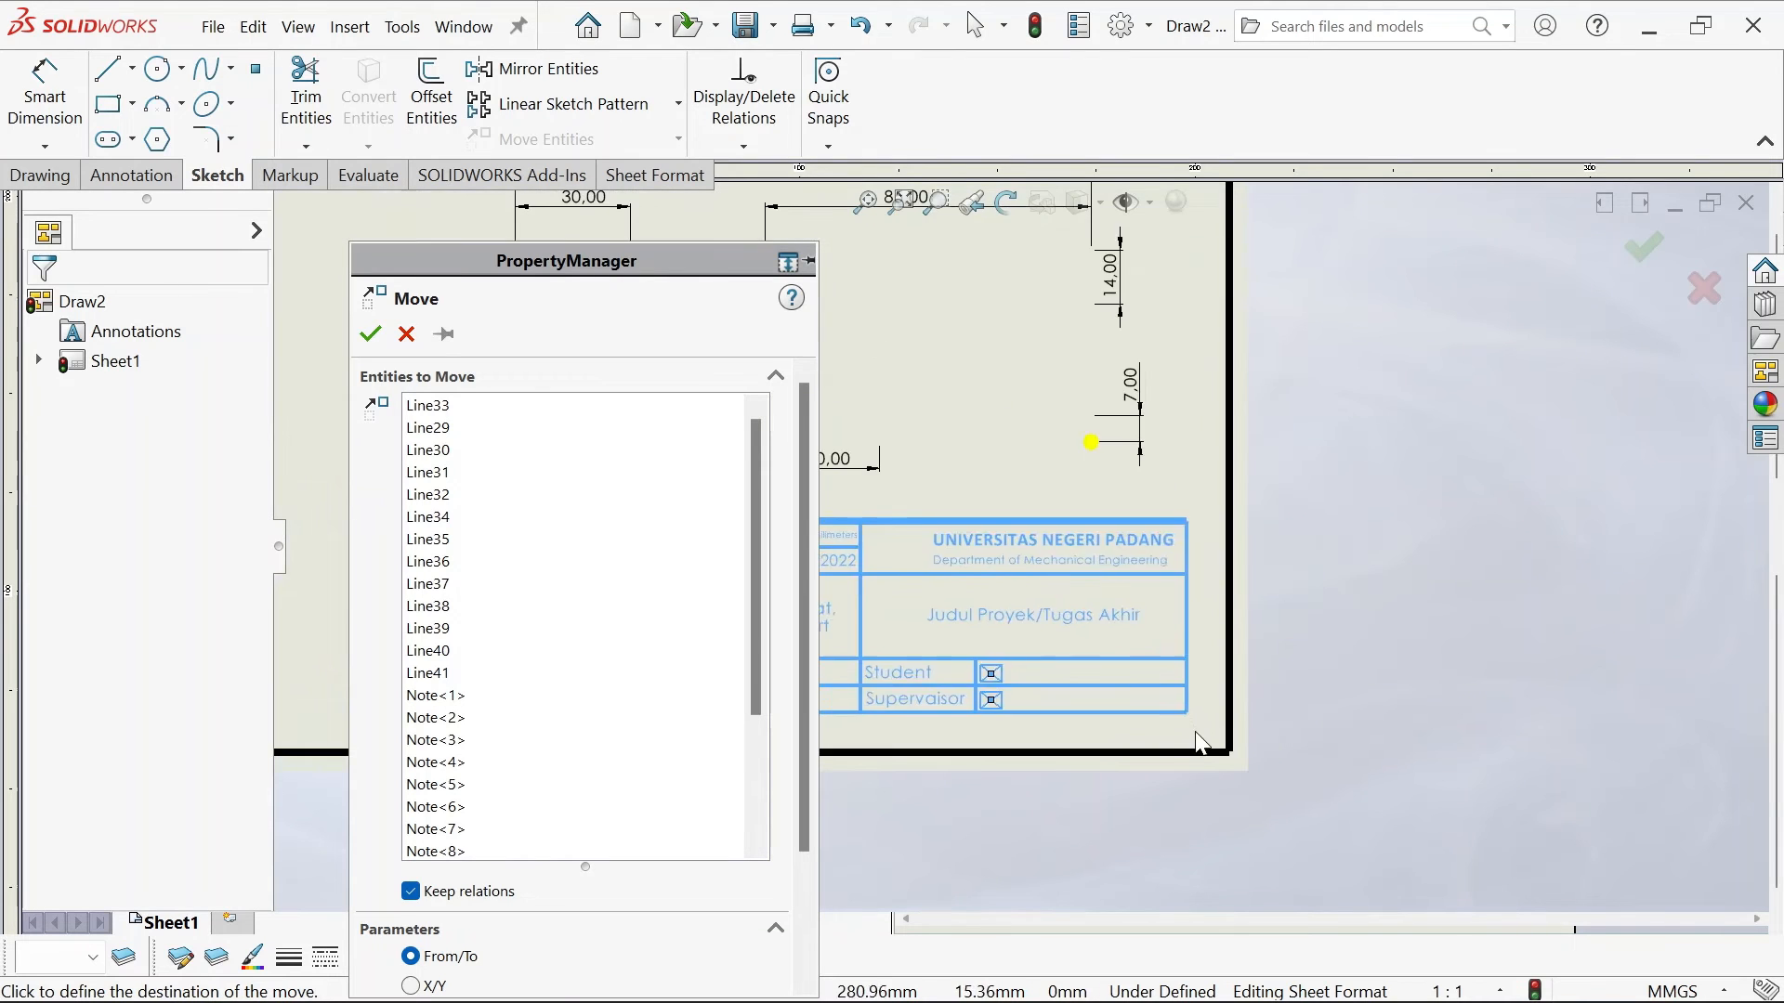
{"action": "scroll", "coordinate": [1287, 749], "scroll_direction": "down", "scroll_amount": 2}
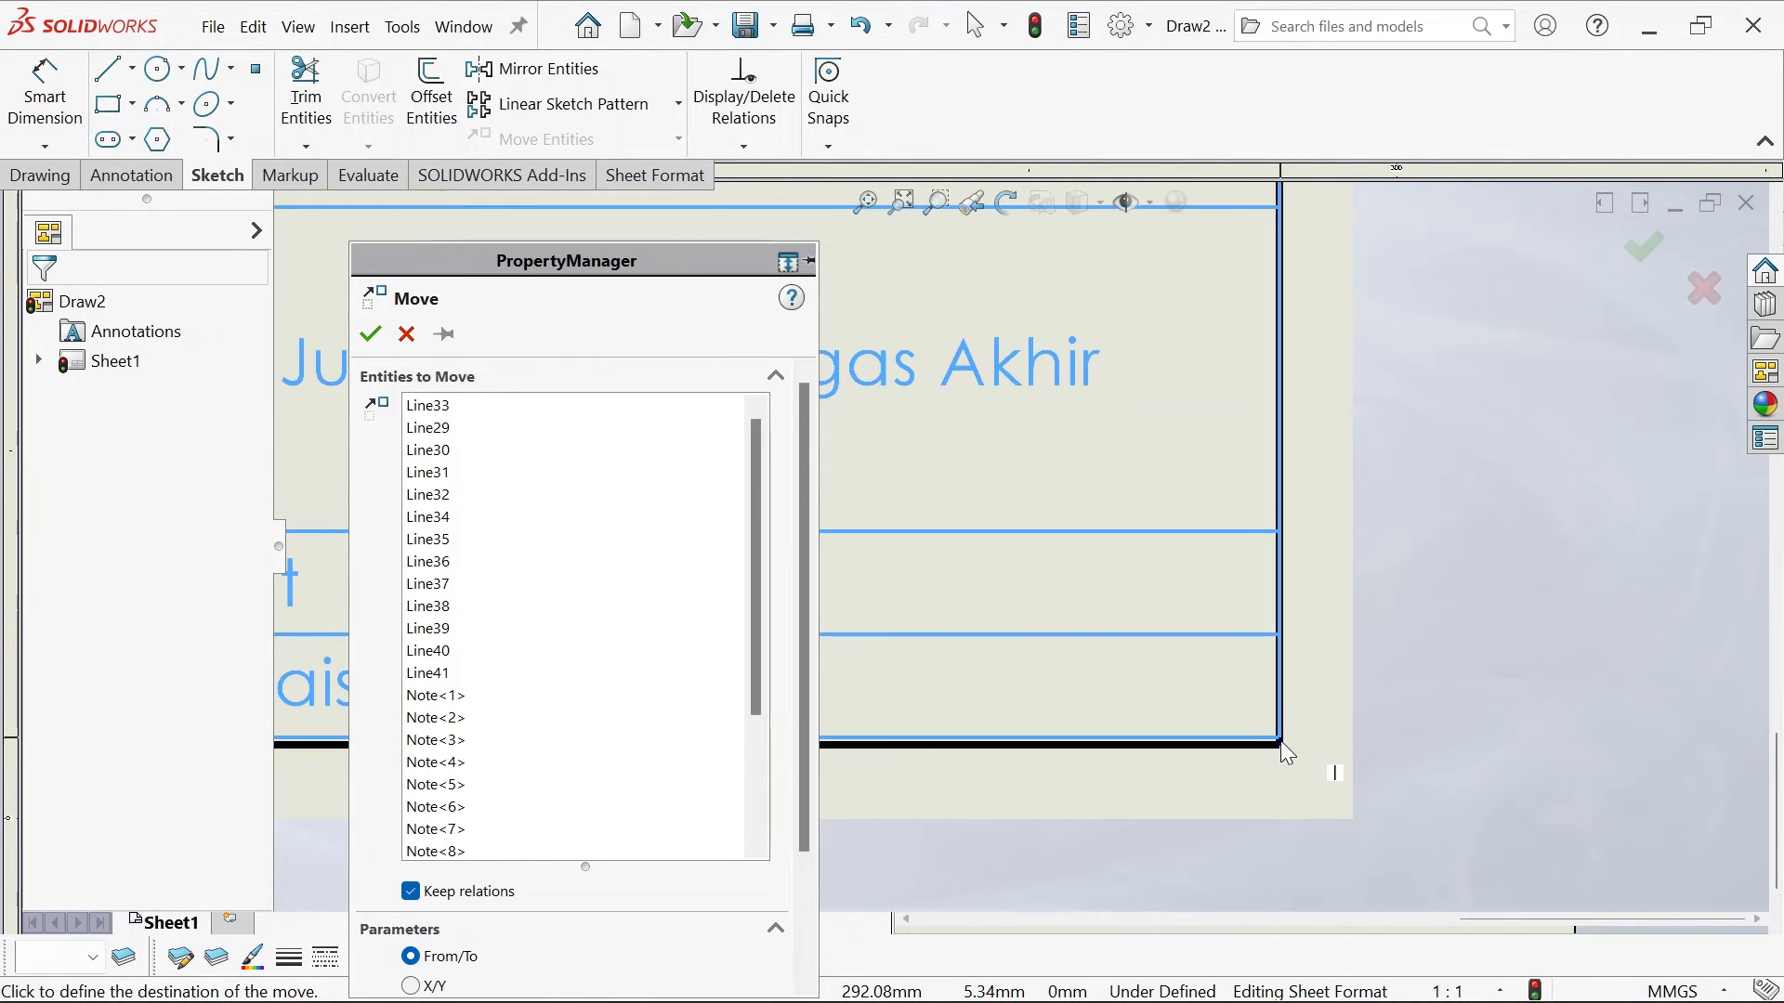
{"action": "left_click", "coordinate": [1287, 750]}
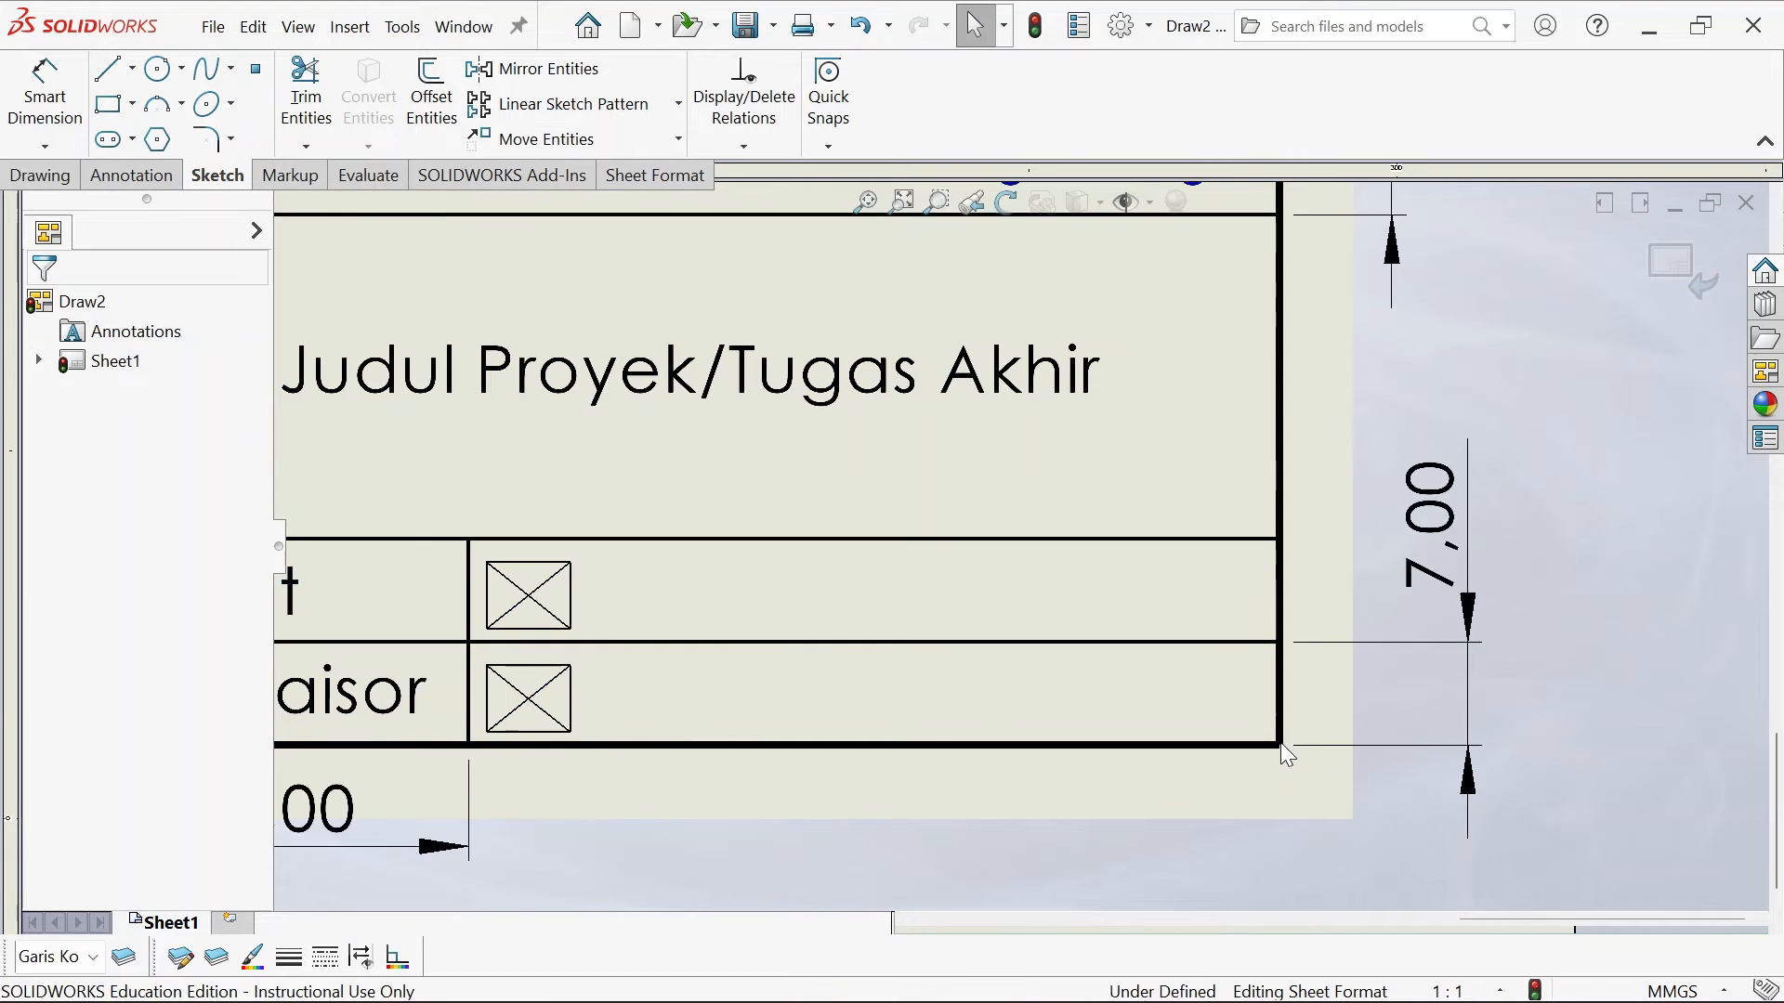
Delete the 14 mm and 7 mm height dimensions outside the title block's right edge
{"action": "scroll", "coordinate": [1107, 557], "scroll_direction": "up", "scroll_amount": 5}
{"action": "scroll", "coordinate": [756, 477], "scroll_direction": "down", "scroll_amount": 2}
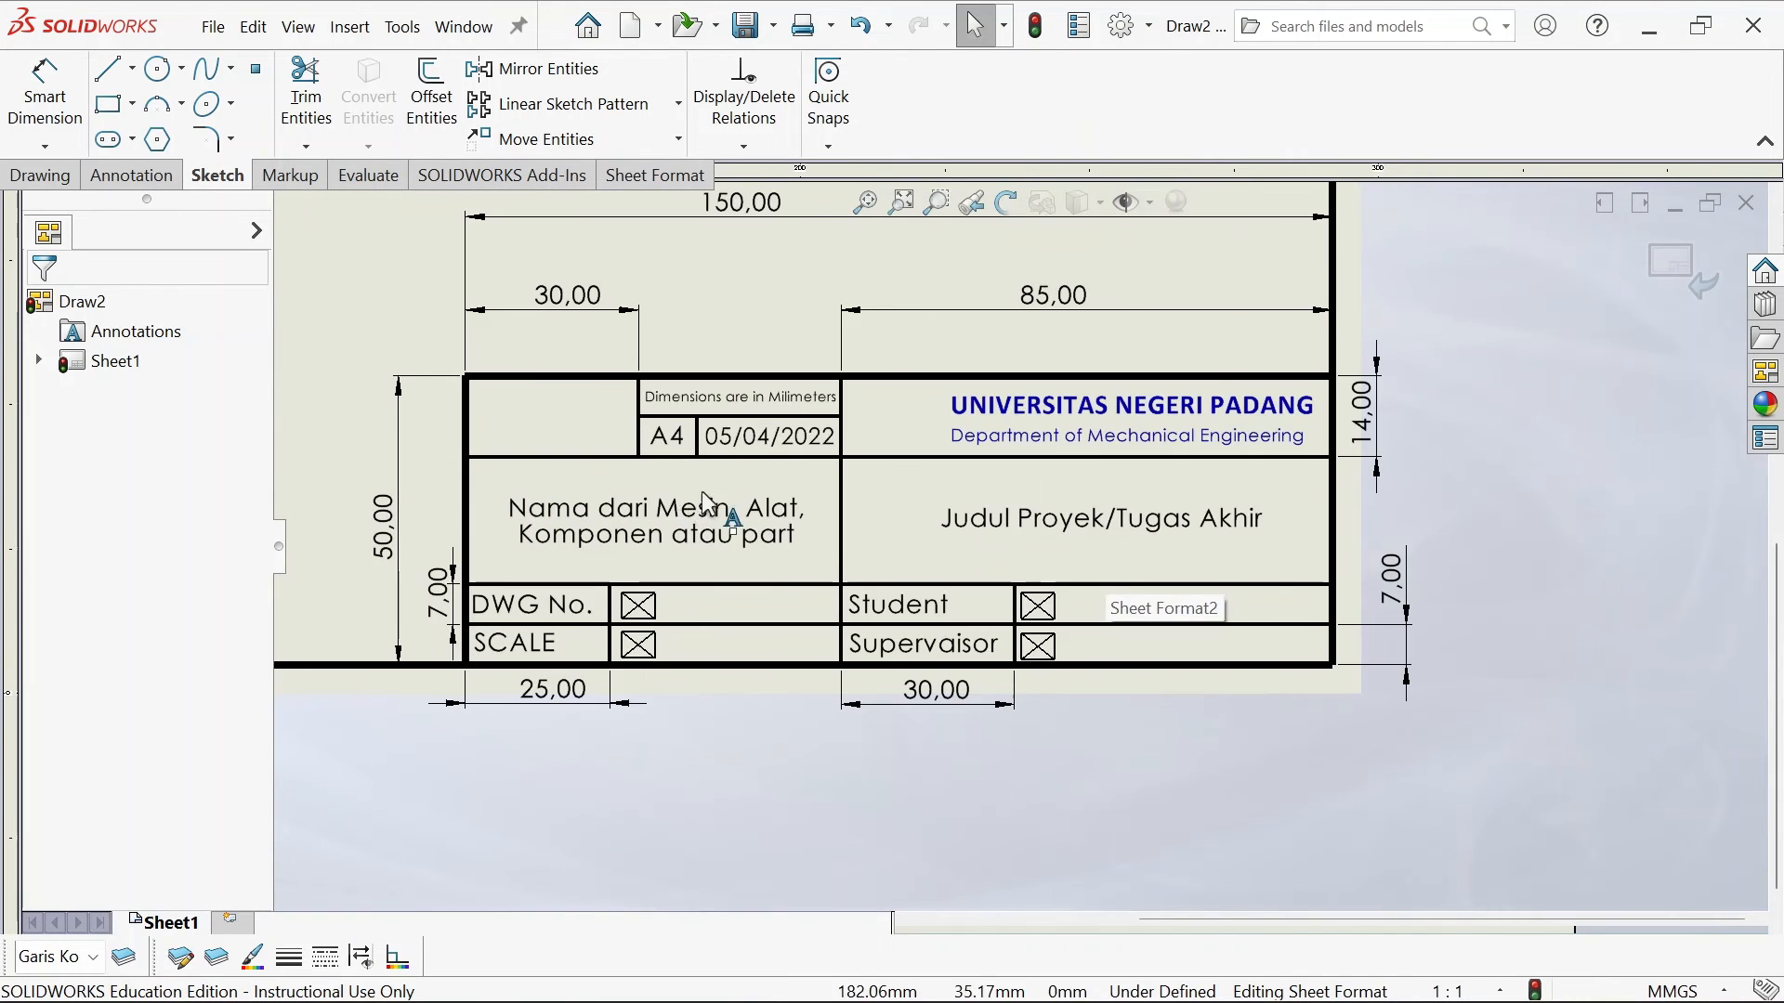
{"action": "scroll", "coordinate": [670, 510], "scroll_direction": "up", "scroll_amount": 5}
{"action": "scroll", "coordinate": [670, 510], "scroll_direction": "down", "scroll_amount": 4}
{"action": "scroll", "coordinate": [989, 397], "scroll_direction": "down", "scroll_amount": 1}
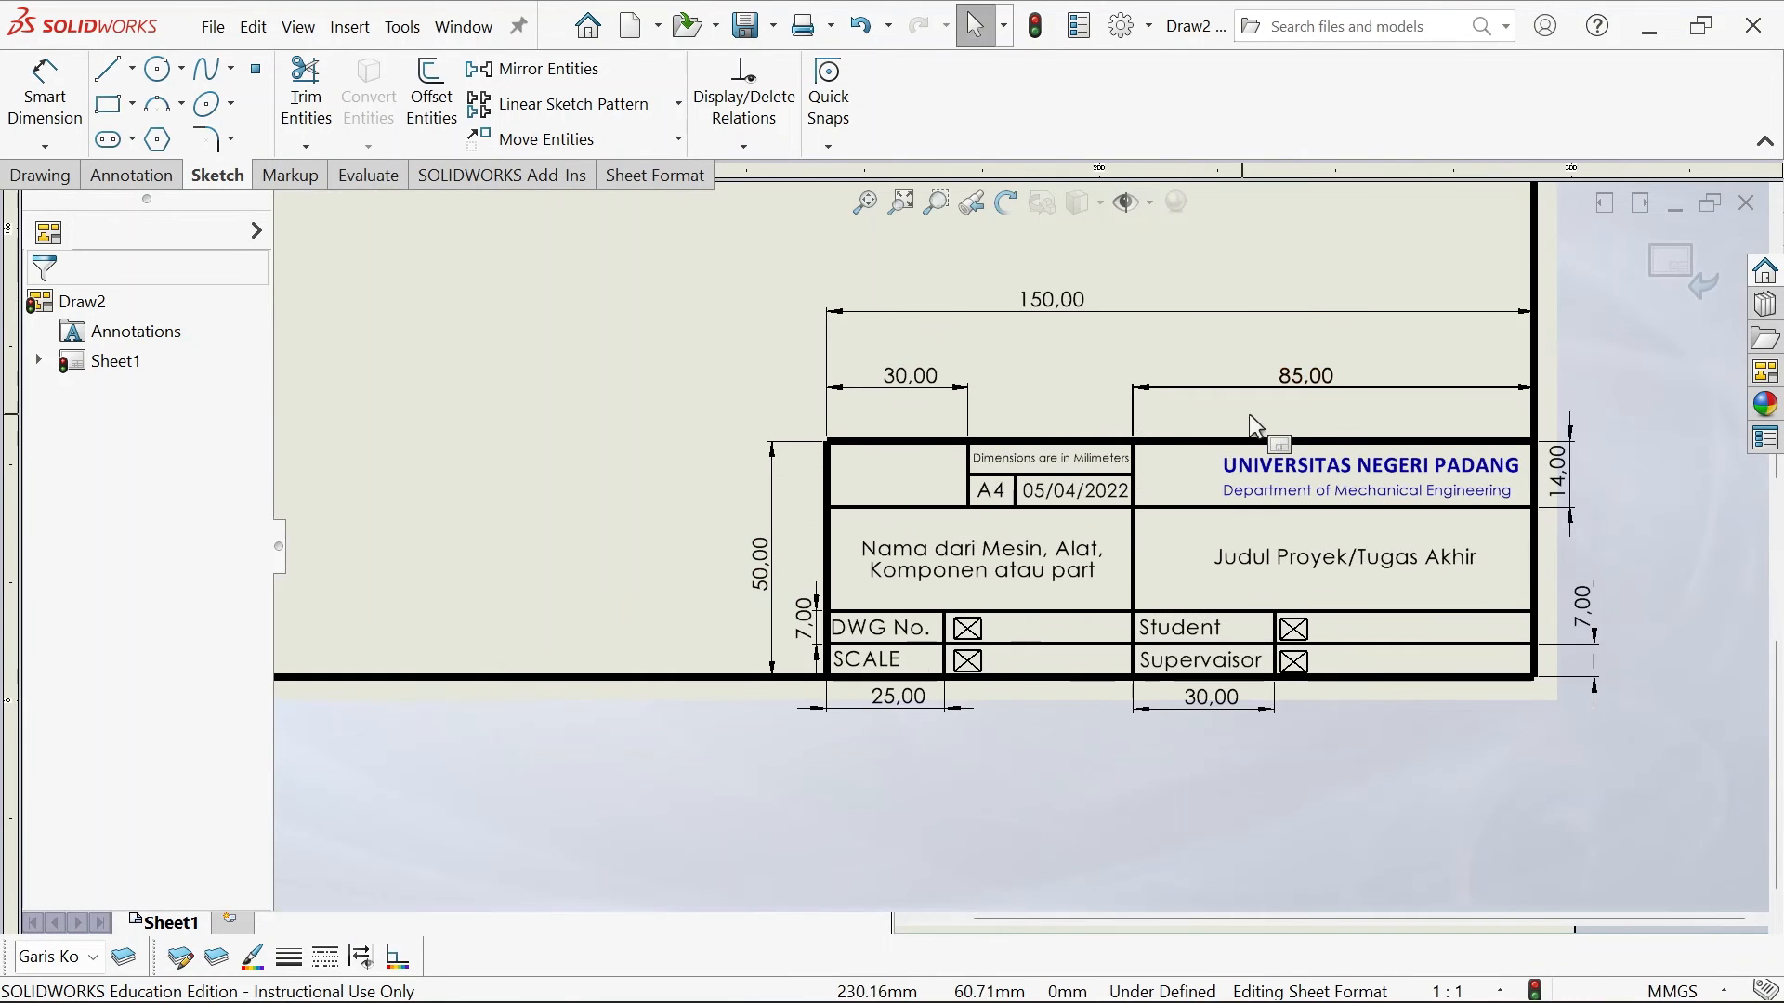
{"action": "left_click", "coordinate": [1561, 478]}
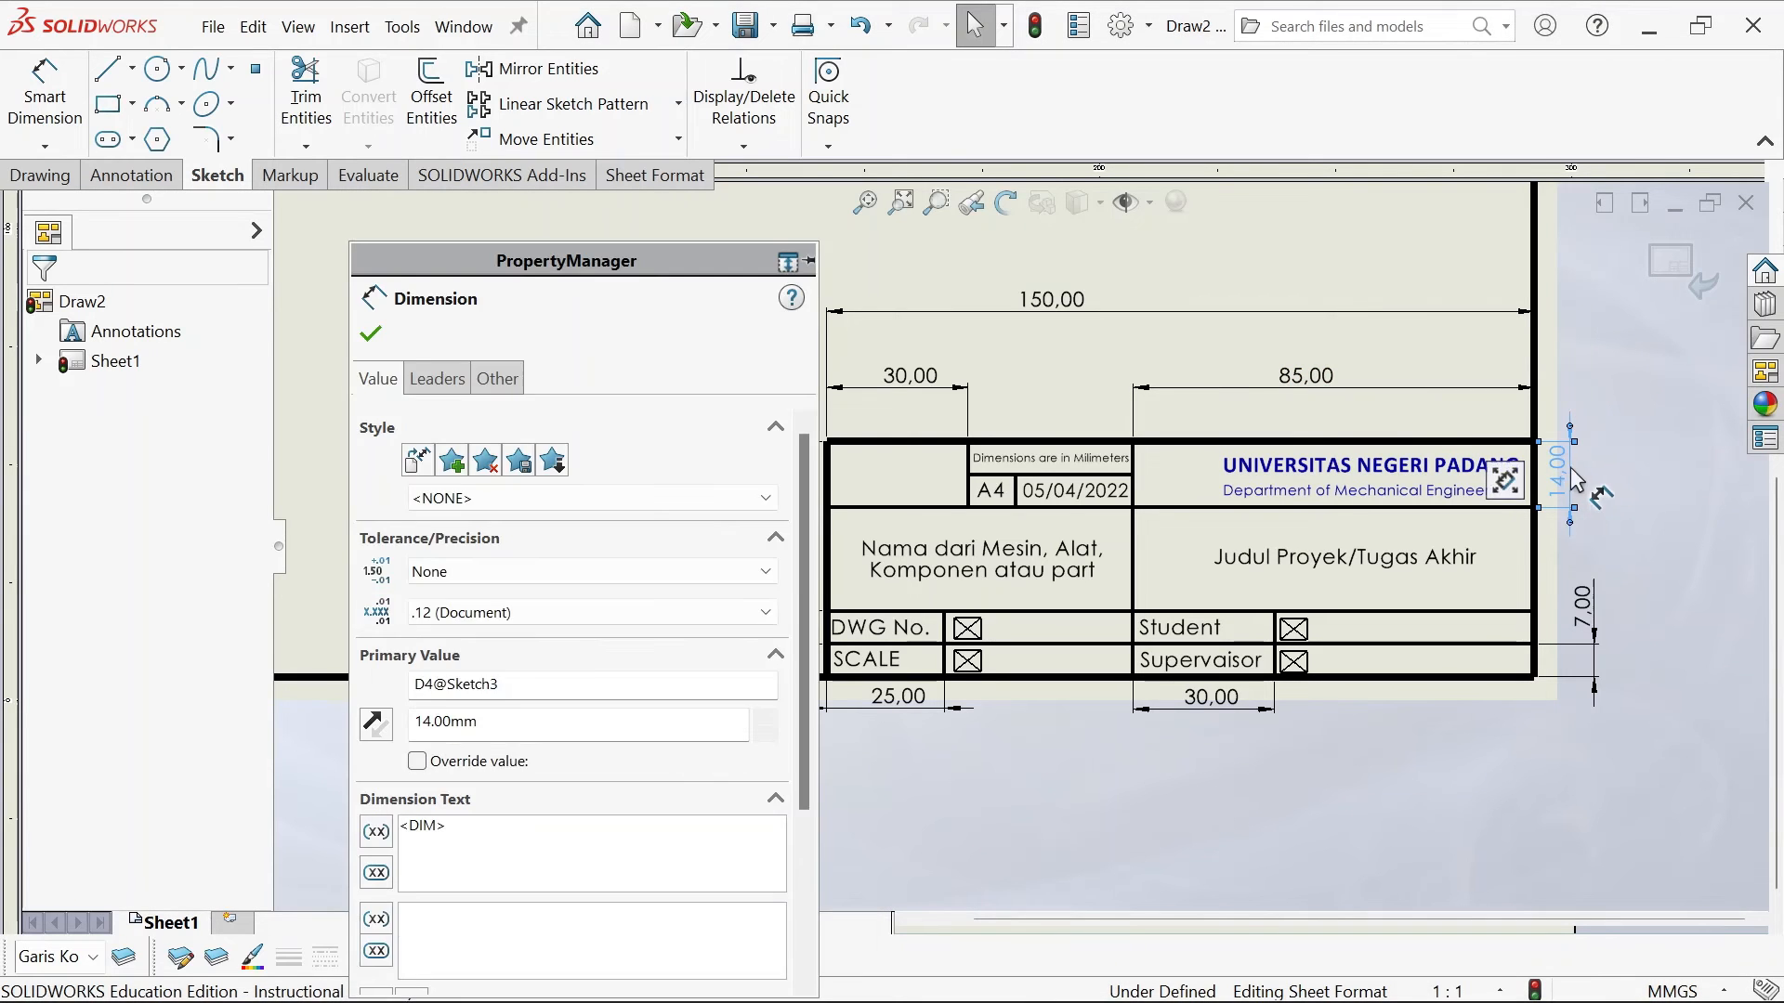
{"action": "key", "text": "Delete"}
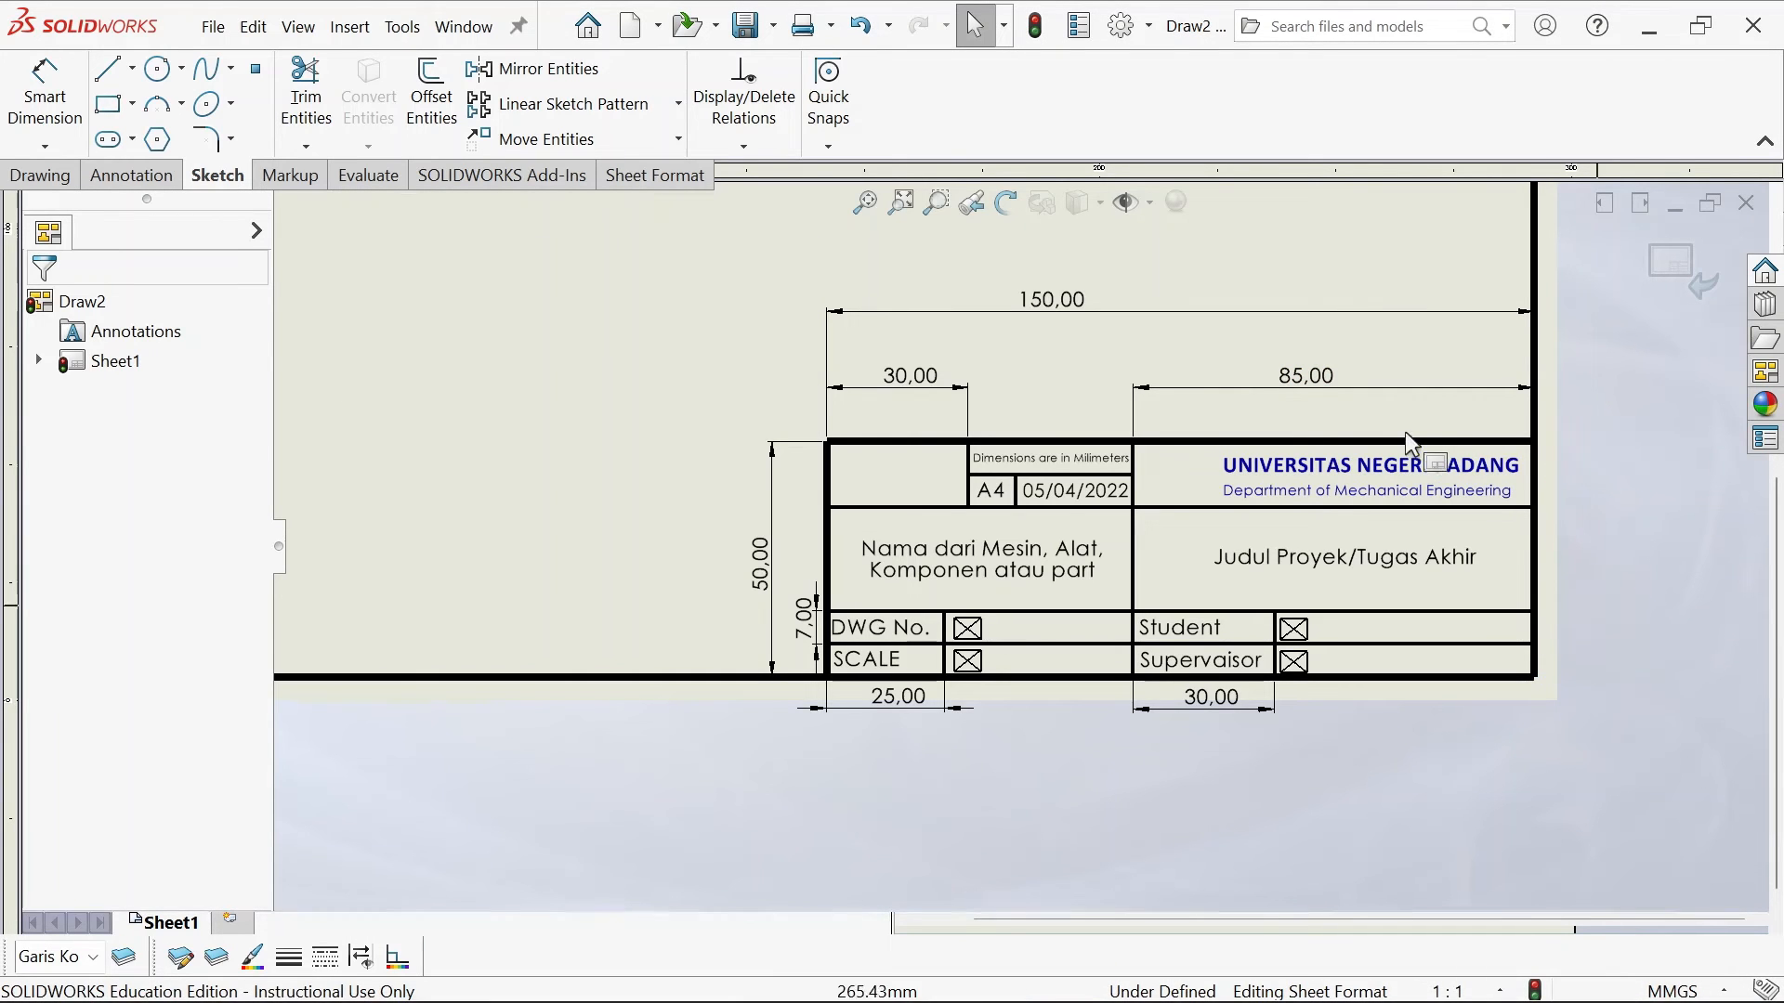
Delete the 85 mm, 150 mm and 30 mm width dimensions above the title block
{"action": "left_click", "coordinate": [1382, 390]}
{"action": "left_click", "coordinate": [1173, 320]}
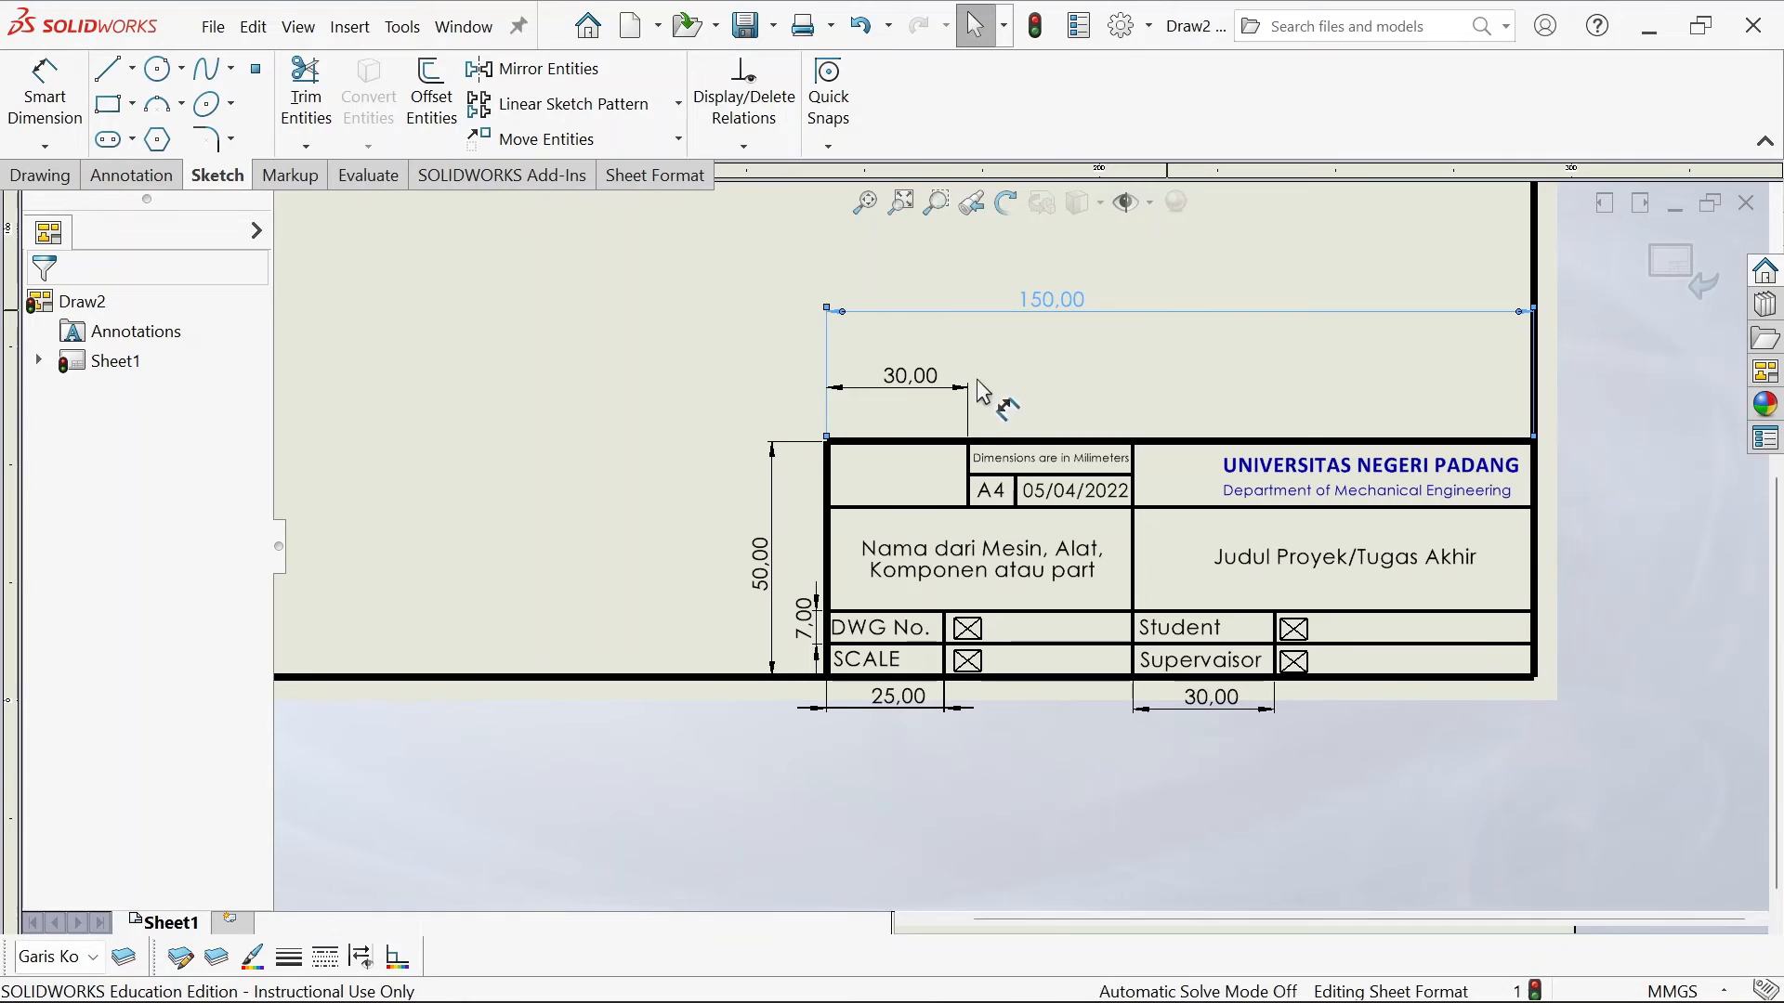
{"action": "key", "text": "Delete"}
{"action": "left_click", "coordinate": [980, 405]}
{"action": "key", "text": "Delete"}
Delete the 50 mm and 7 mm height dimensions beside the title block and the 25 mm and 30 mm width dimensions below it
{"action": "left_click", "coordinate": [778, 510]}
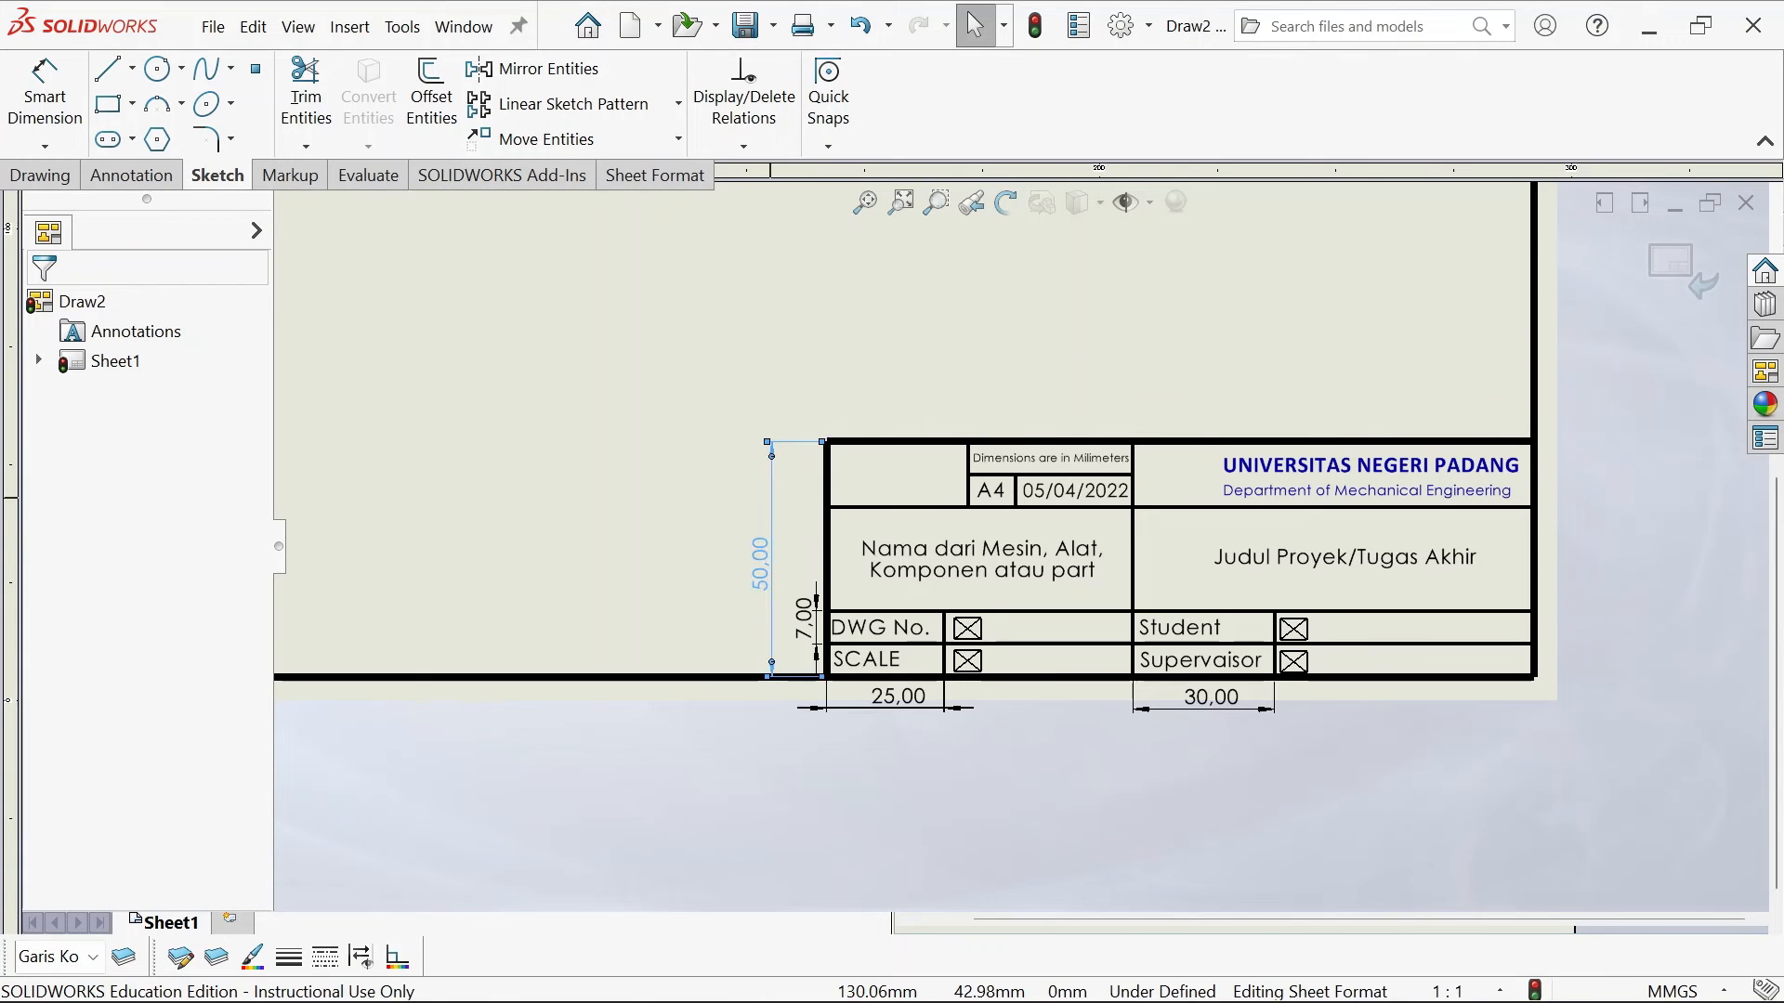
{"action": "key", "text": "Delete"}
{"action": "left_click", "coordinate": [813, 632]}
{"action": "key", "text": "Delete"}
{"action": "left_click", "coordinate": [894, 713]}
{"action": "key", "text": "Delete"}
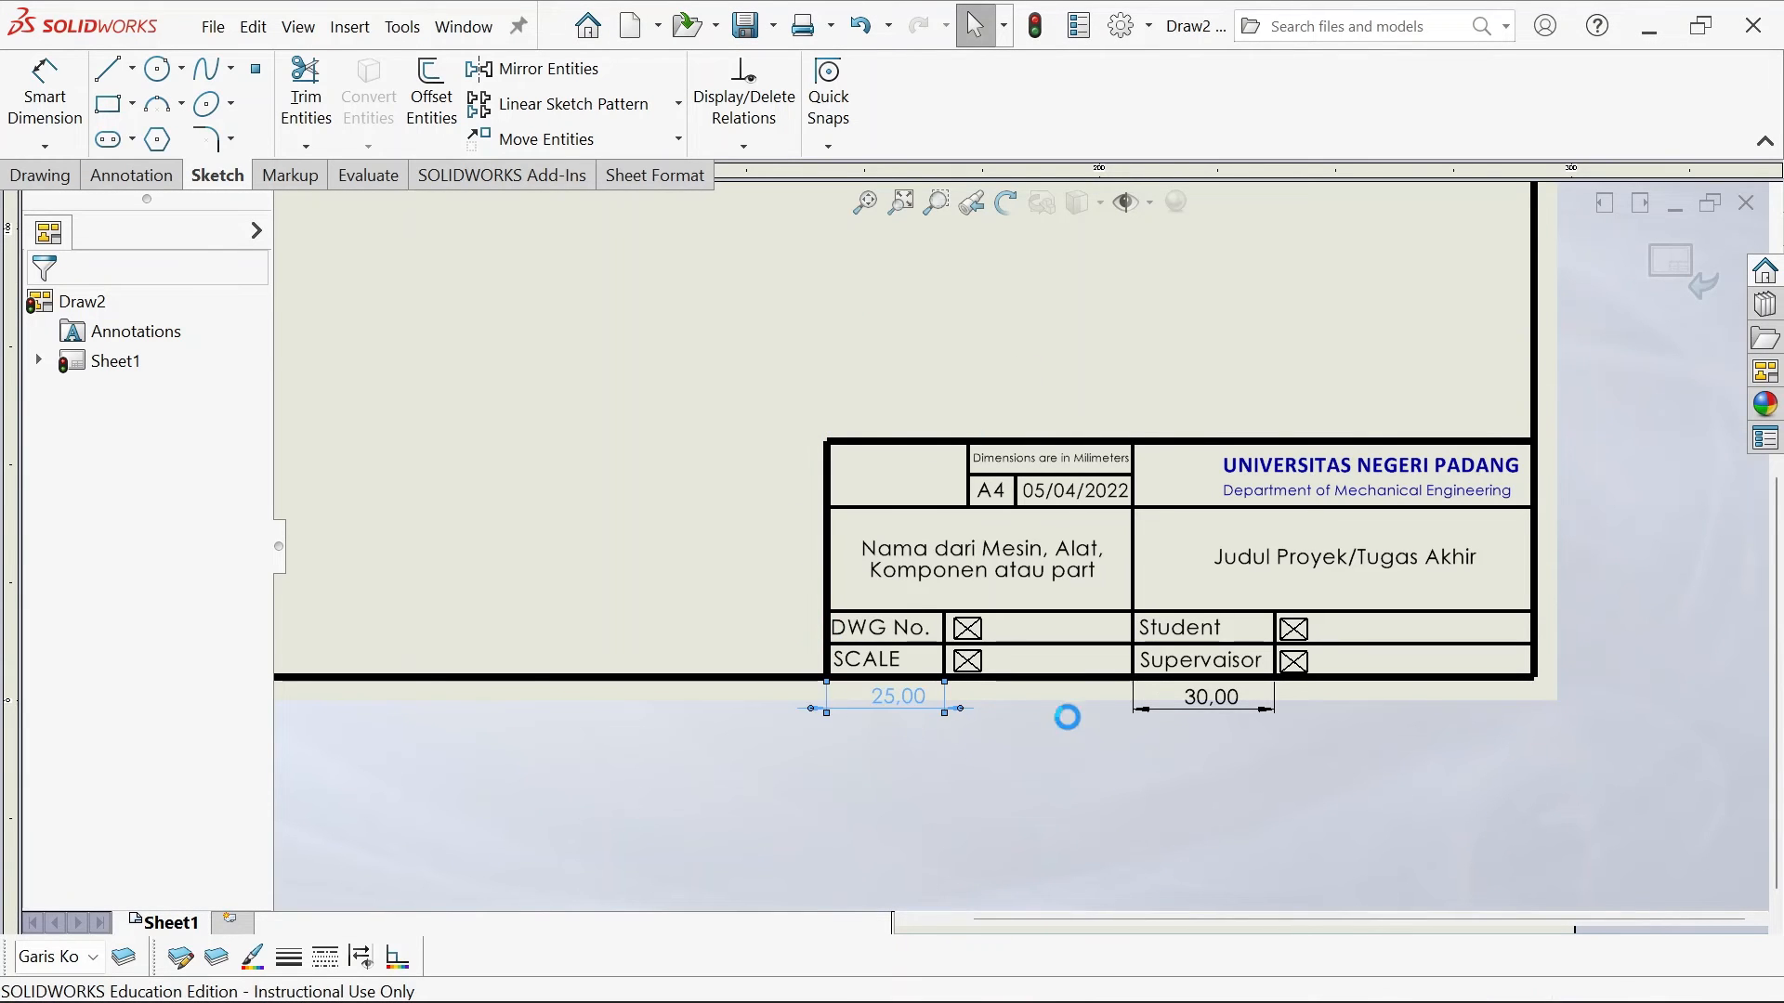
{"action": "left_click", "coordinate": [1196, 712]}
{"action": "key", "text": "Delete"}
Insert the picture logo UNP Yang Benar.png from the Logo UNP yang sesuai statuta folder on drive D into the sheet format
{"action": "scroll", "coordinate": [992, 683], "scroll_direction": "down", "scroll_amount": 3}
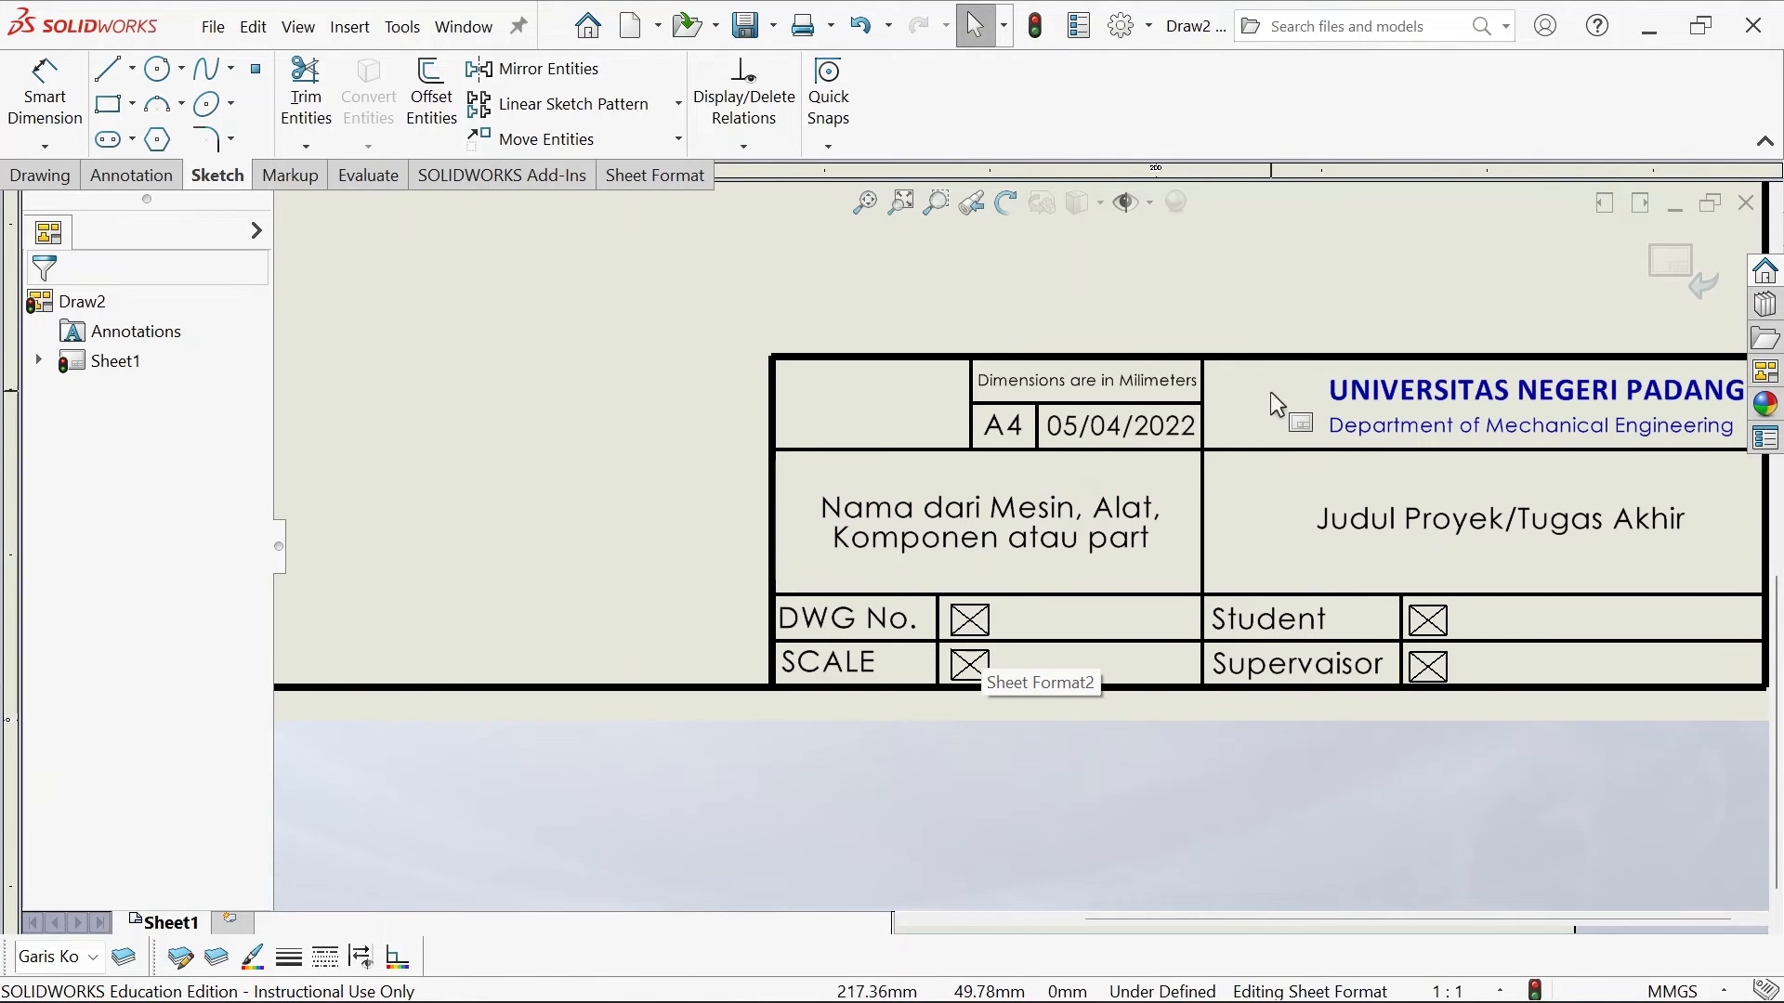
{"action": "scroll", "coordinate": [1271, 395], "scroll_direction": "up", "scroll_amount": 2}
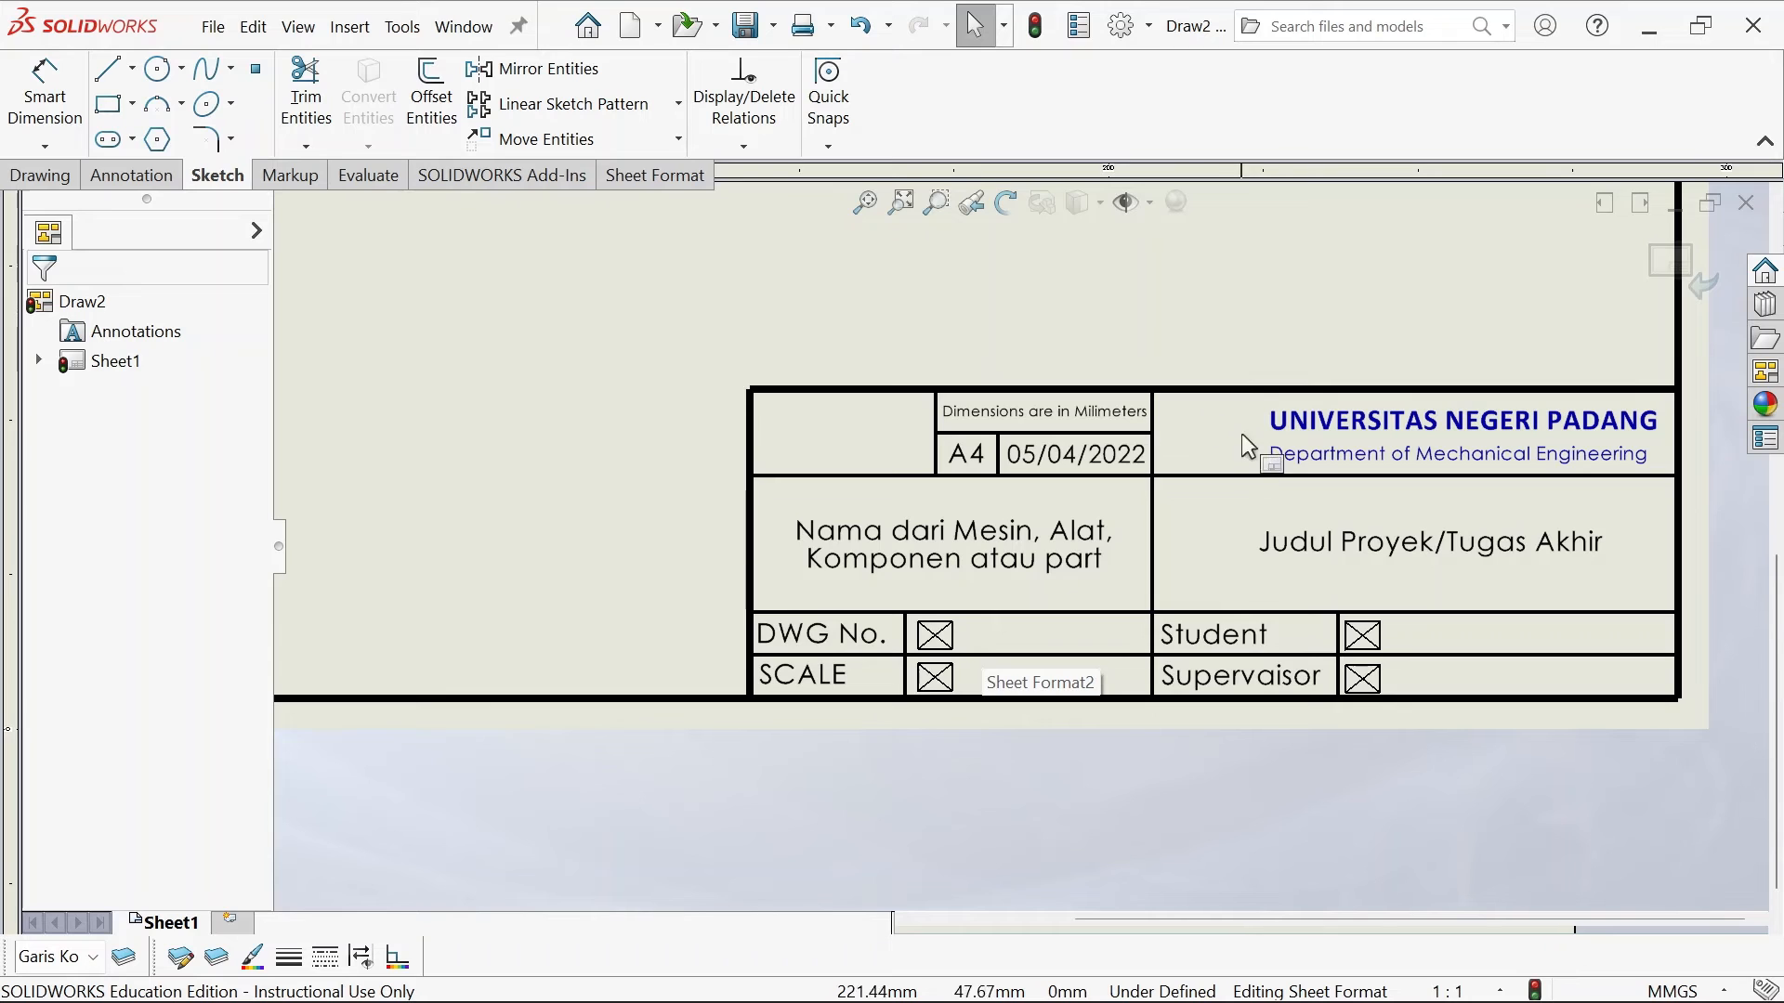
{"action": "left_click", "coordinate": [355, 30]}
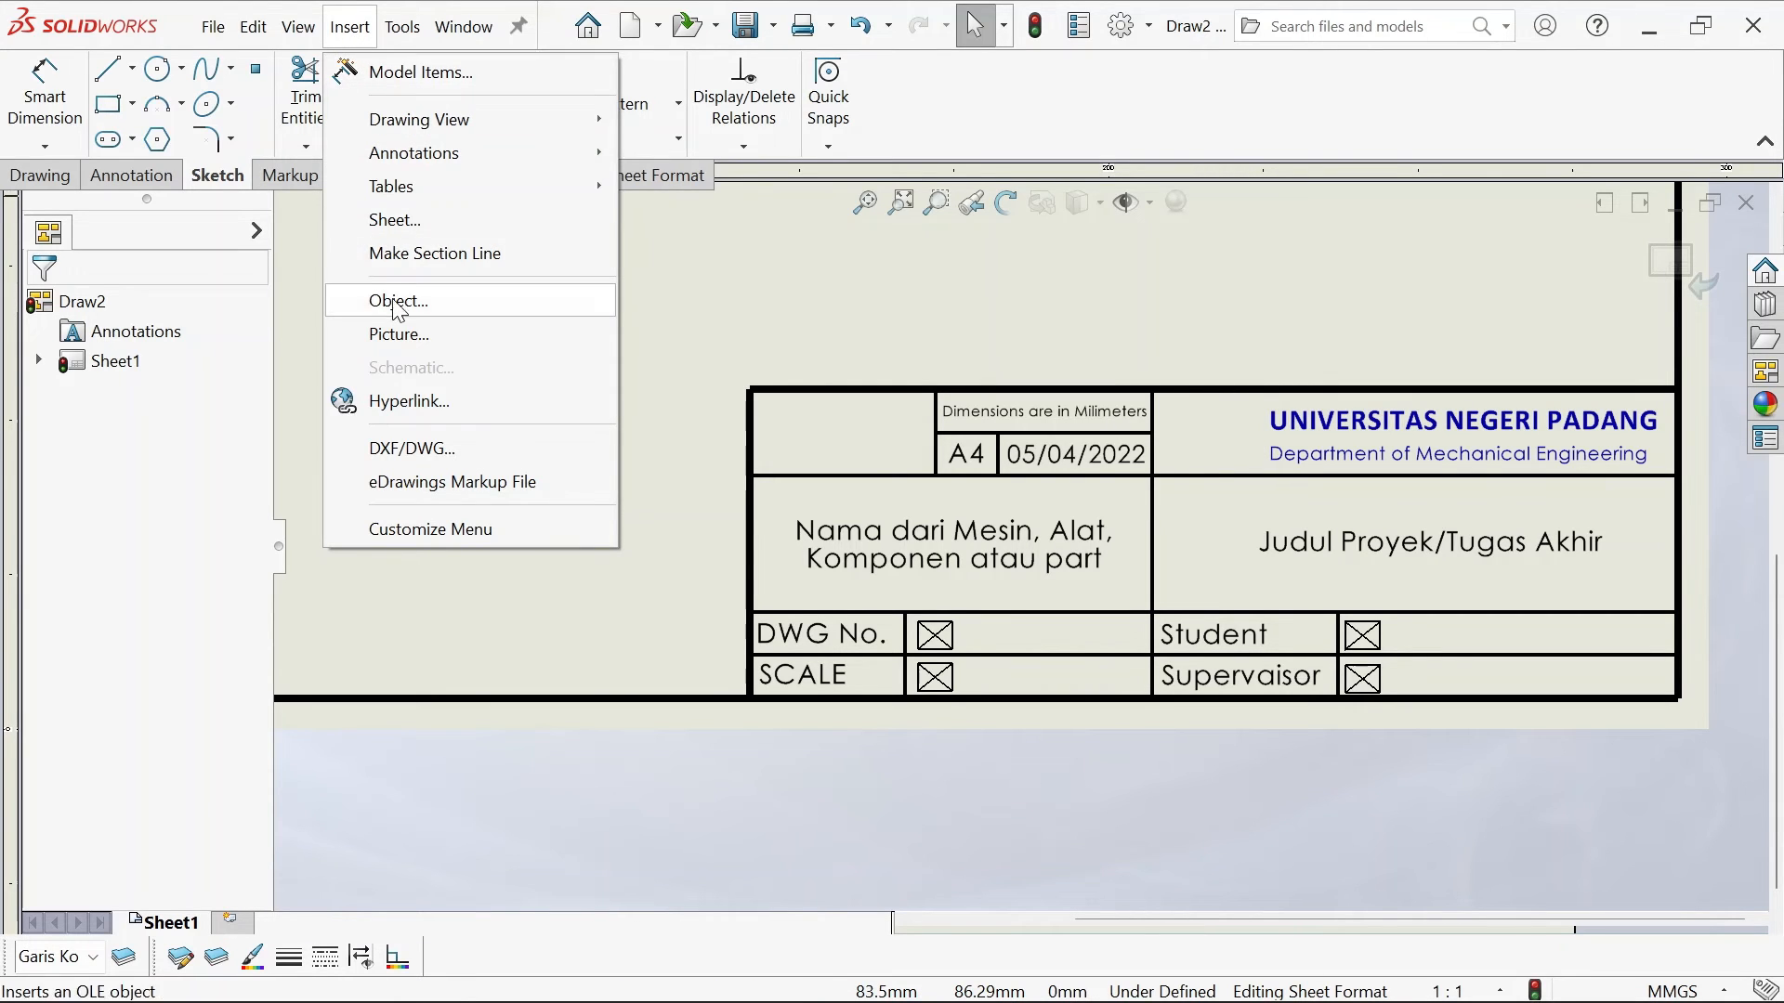
{"action": "left_click", "coordinate": [418, 332]}
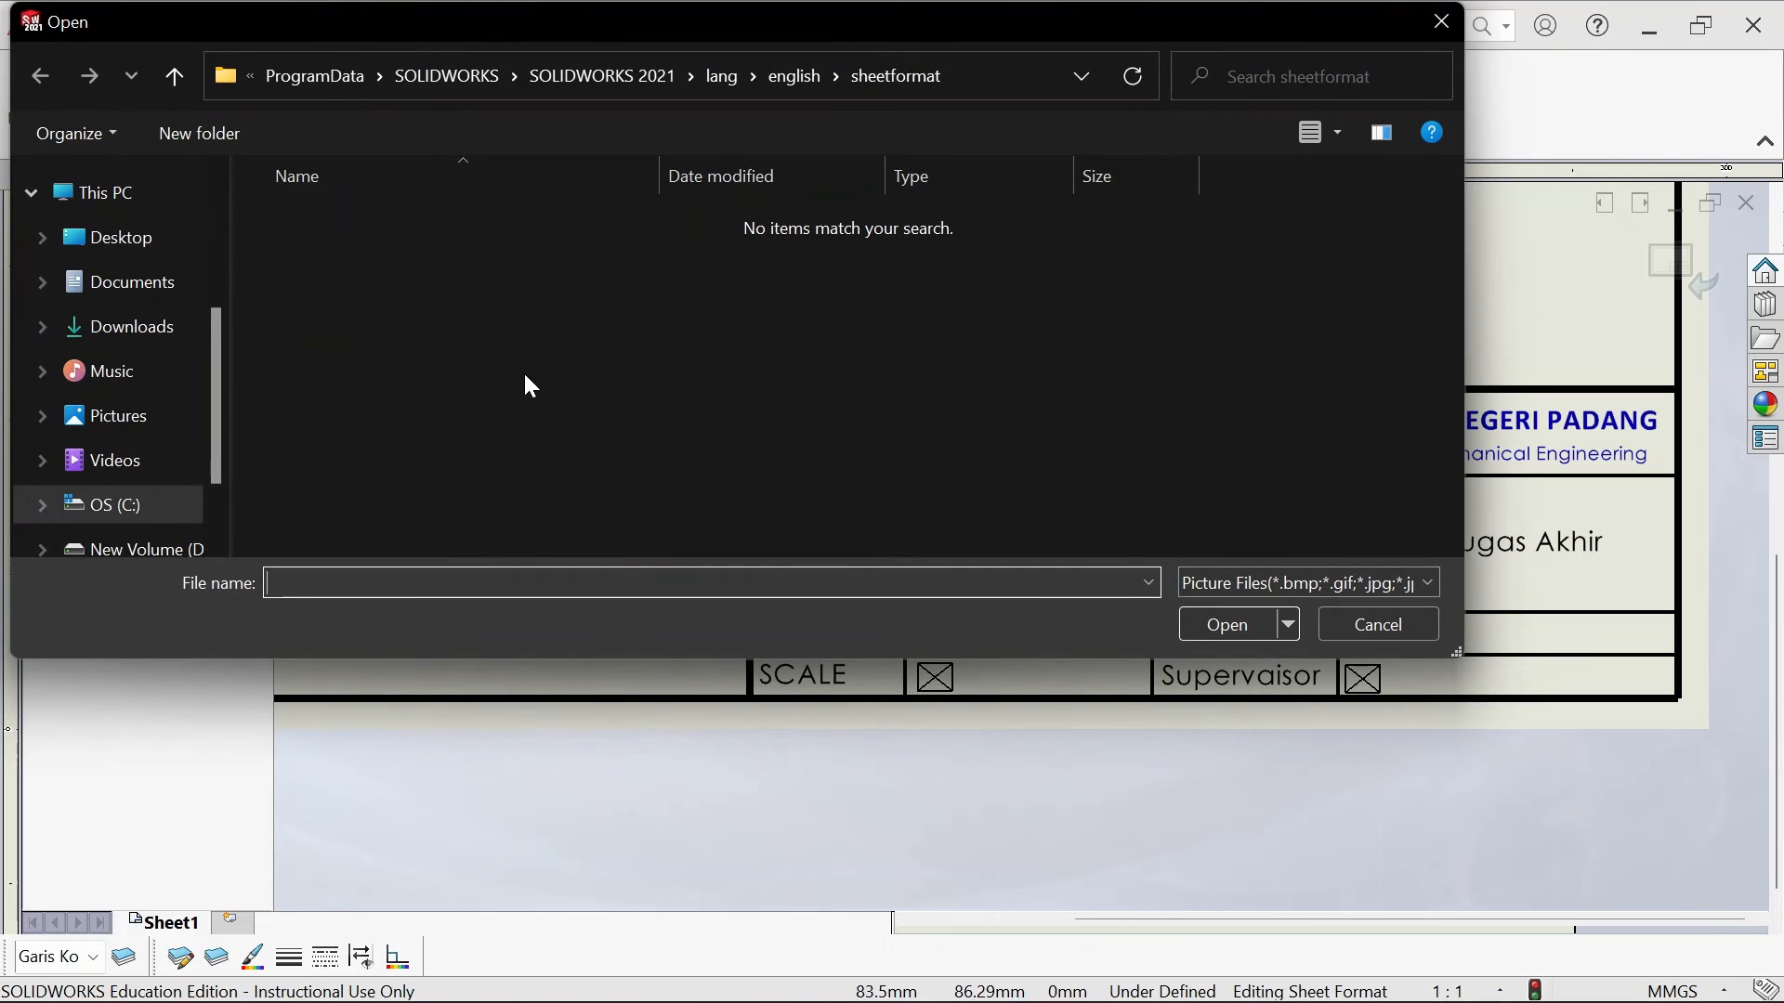
{"action": "scroll", "coordinate": [174, 520], "scroll_direction": "down", "scroll_amount": 1}
{"action": "left_click", "coordinate": [139, 497]}
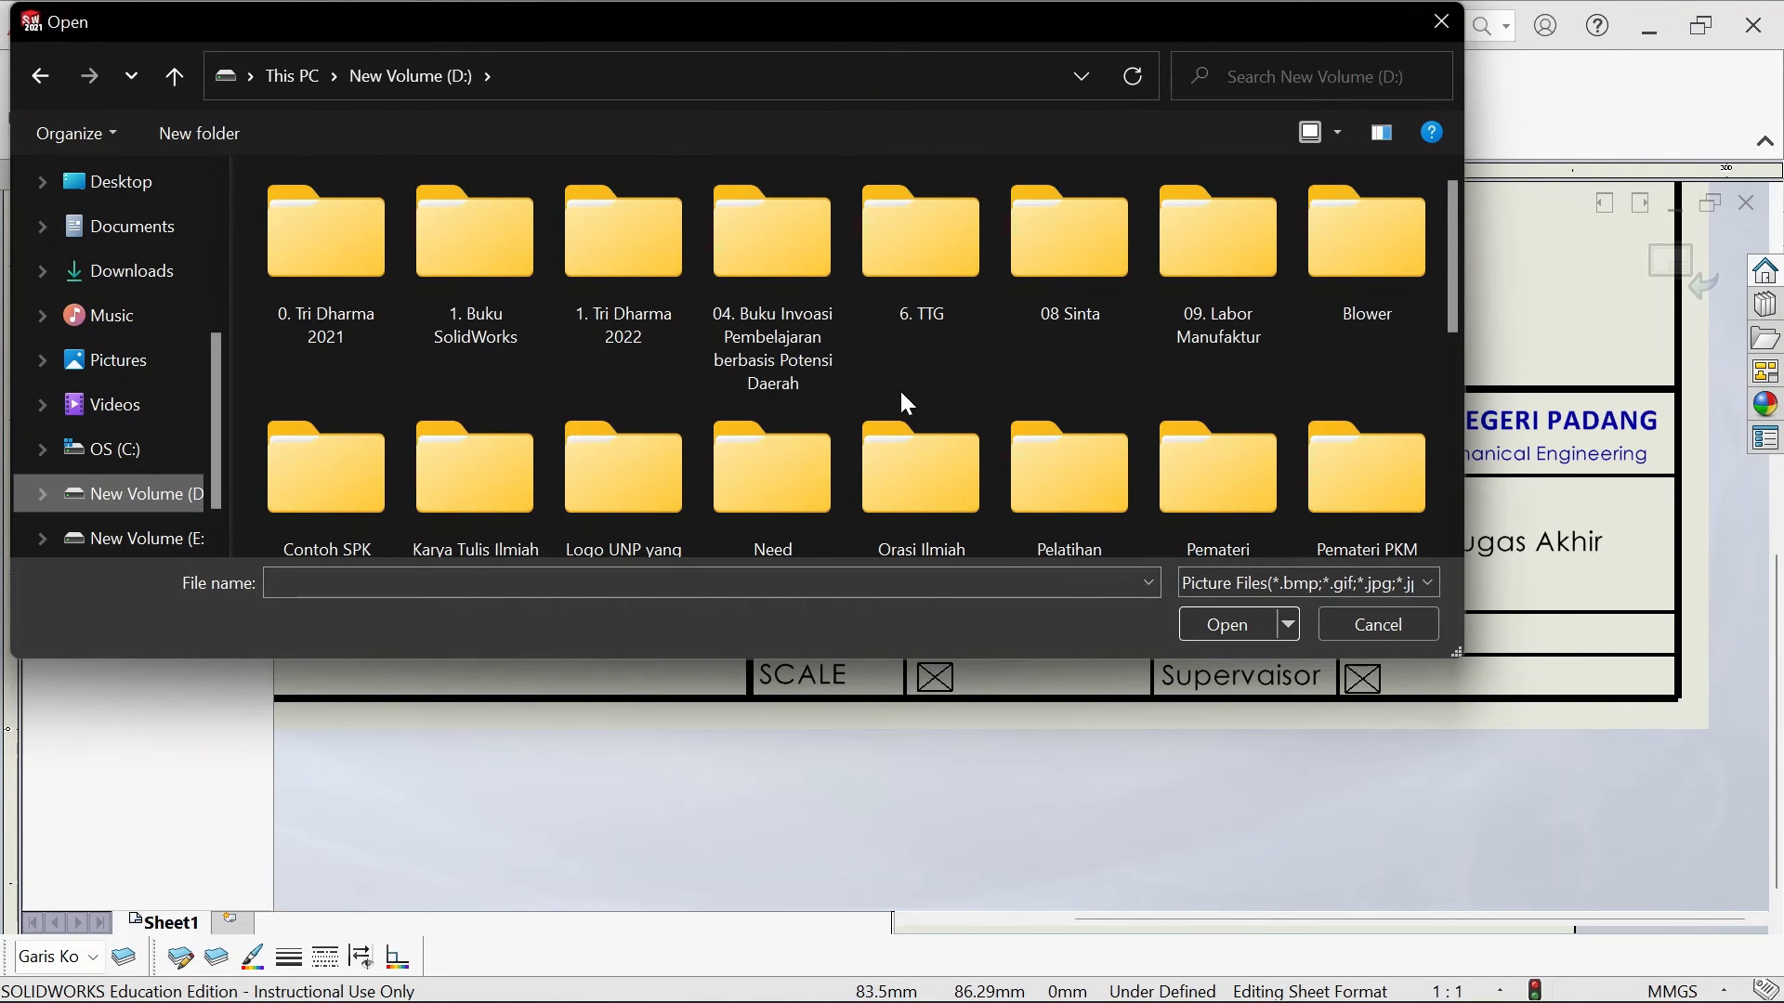
{"action": "scroll", "coordinate": [901, 393], "scroll_direction": "down", "scroll_amount": 1}
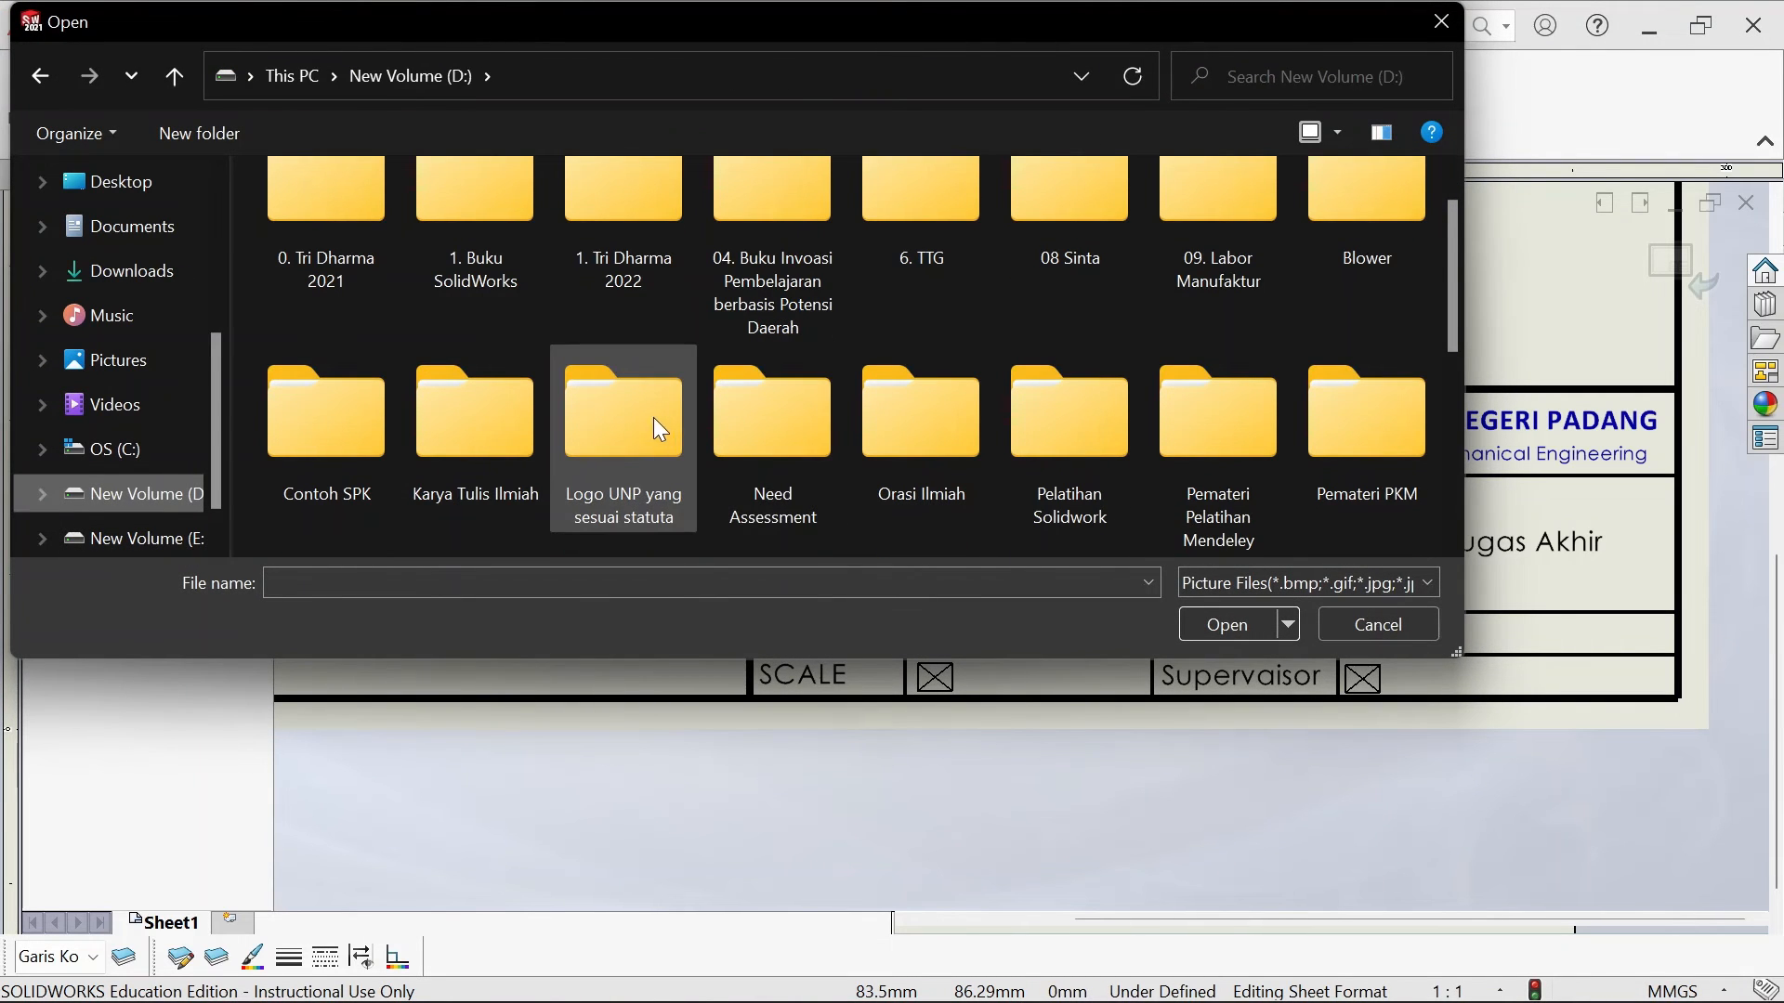
{"action": "double_click", "coordinate": [589, 425]}
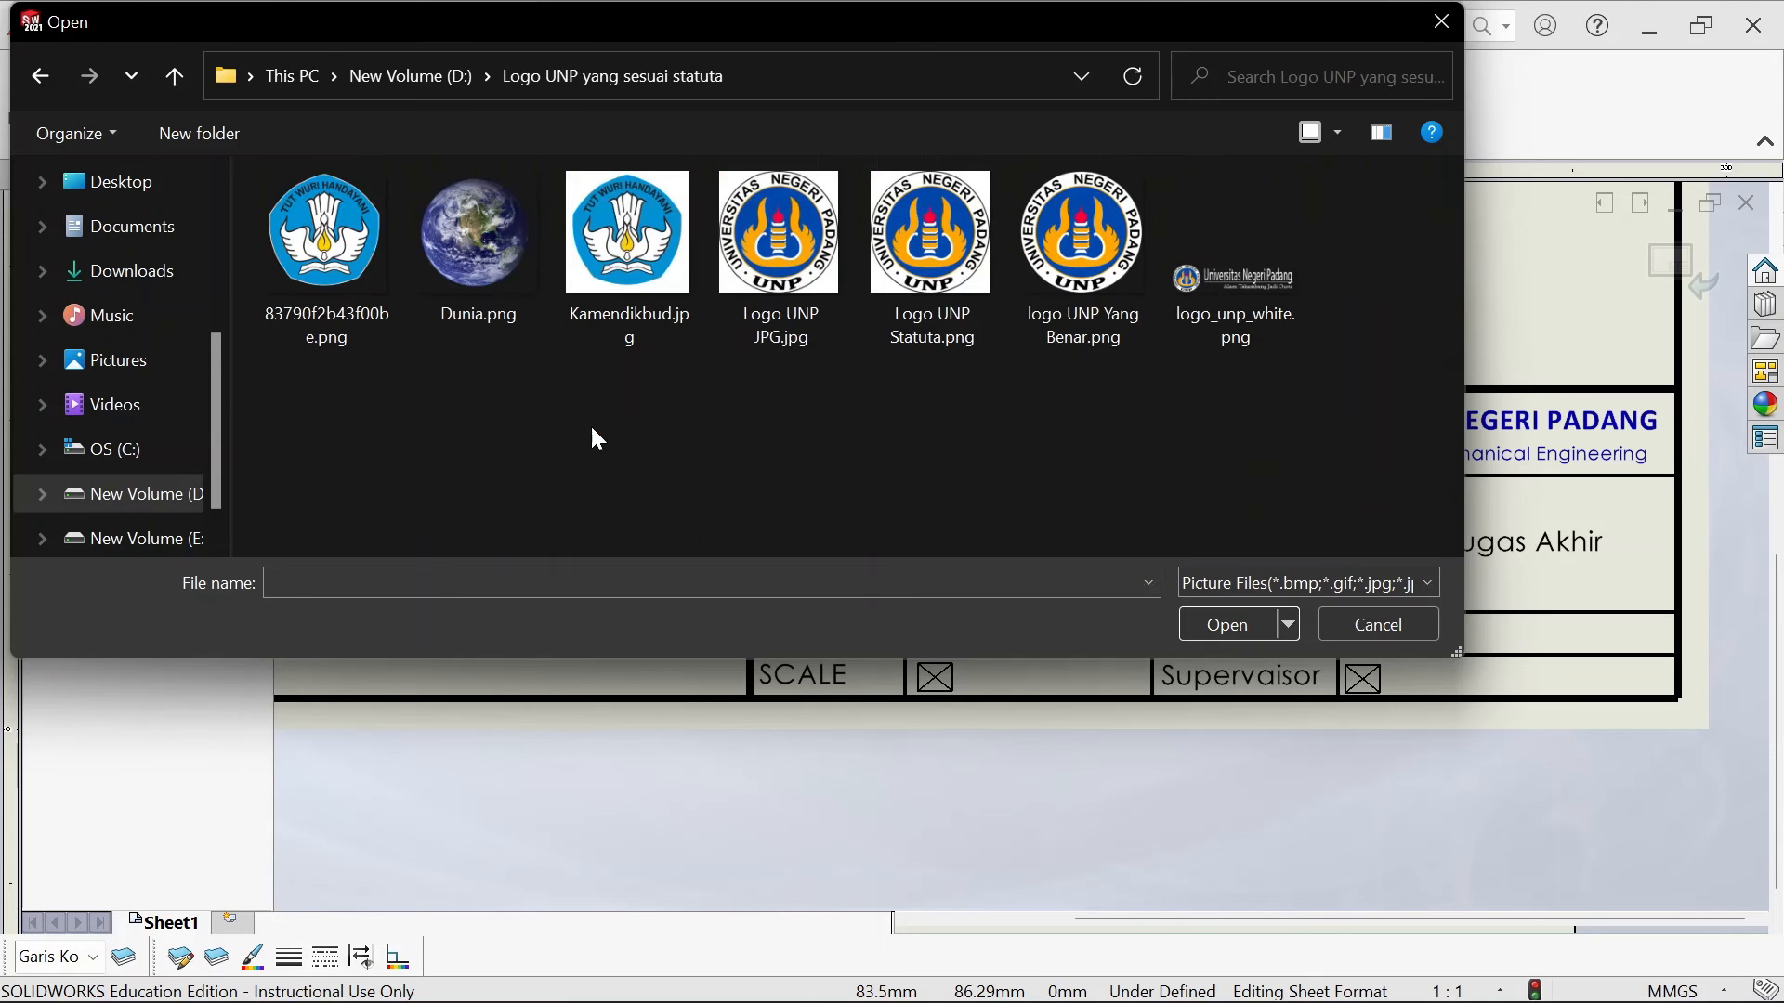
{"action": "double_click", "coordinate": [1033, 265]}
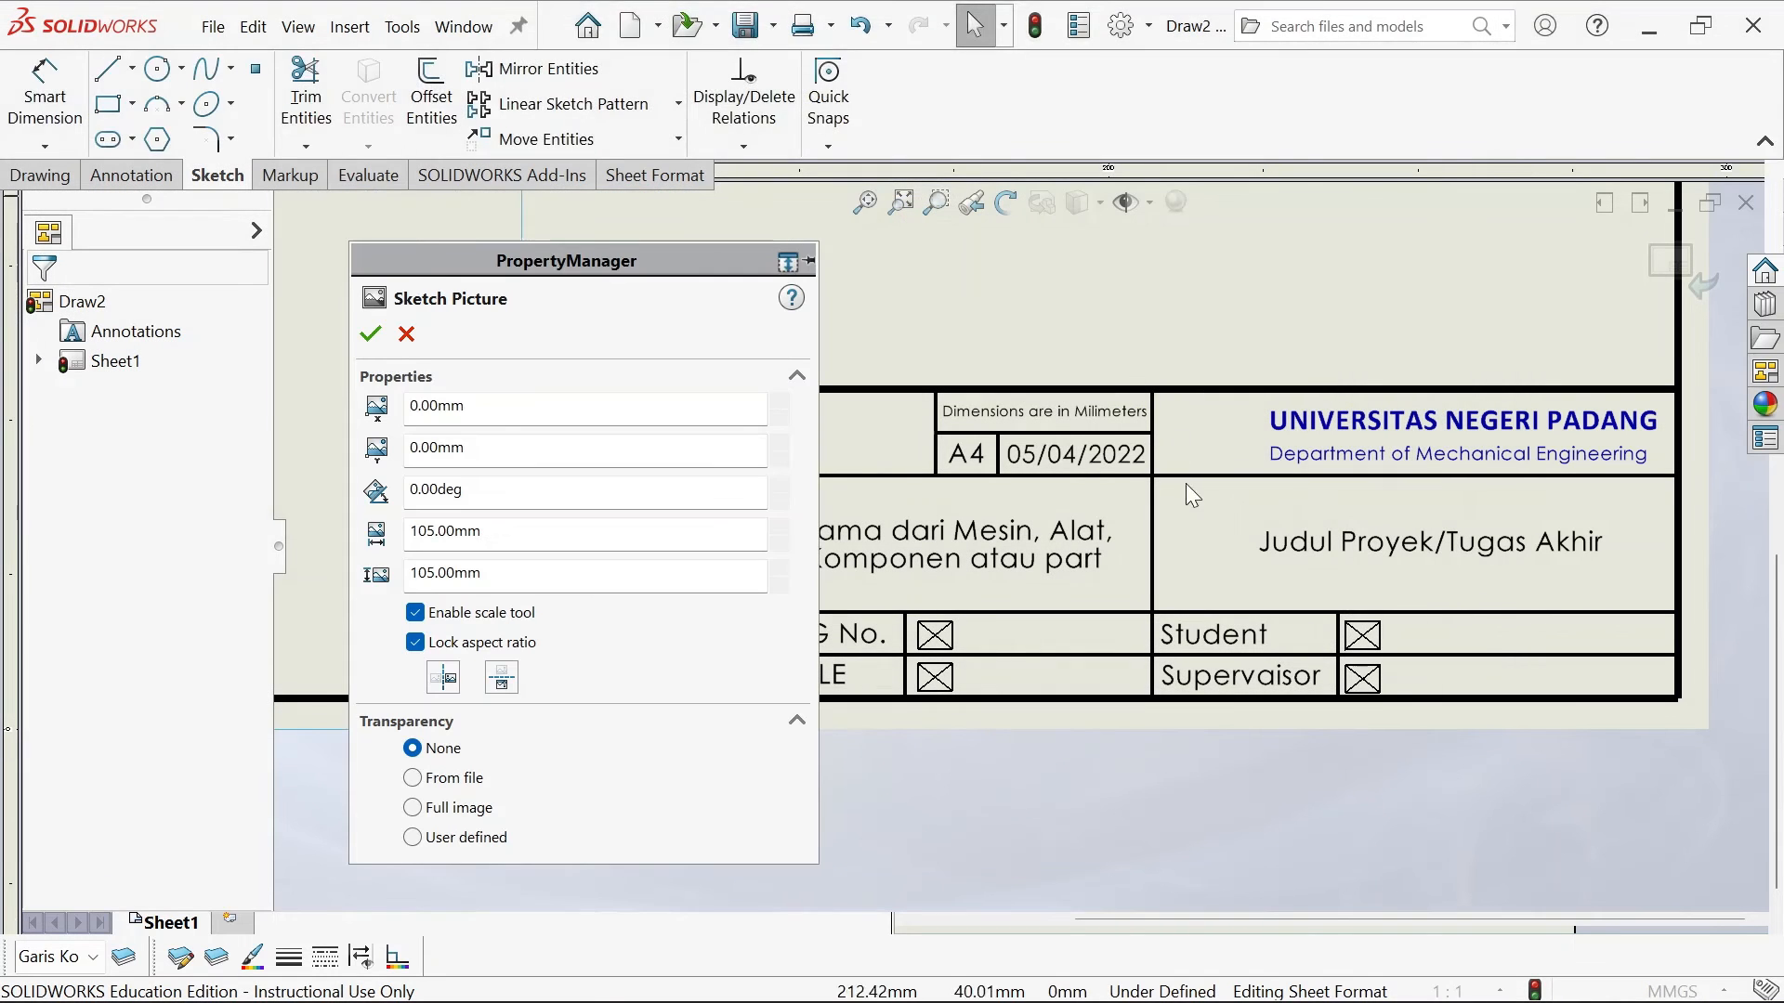
Set the logo's transparency to From file, shrink it to about 30 mm square, and disable its scale tool and aspect ratio lock
{"action": "scroll", "coordinate": [853, 408], "scroll_direction": "up", "scroll_amount": 3}
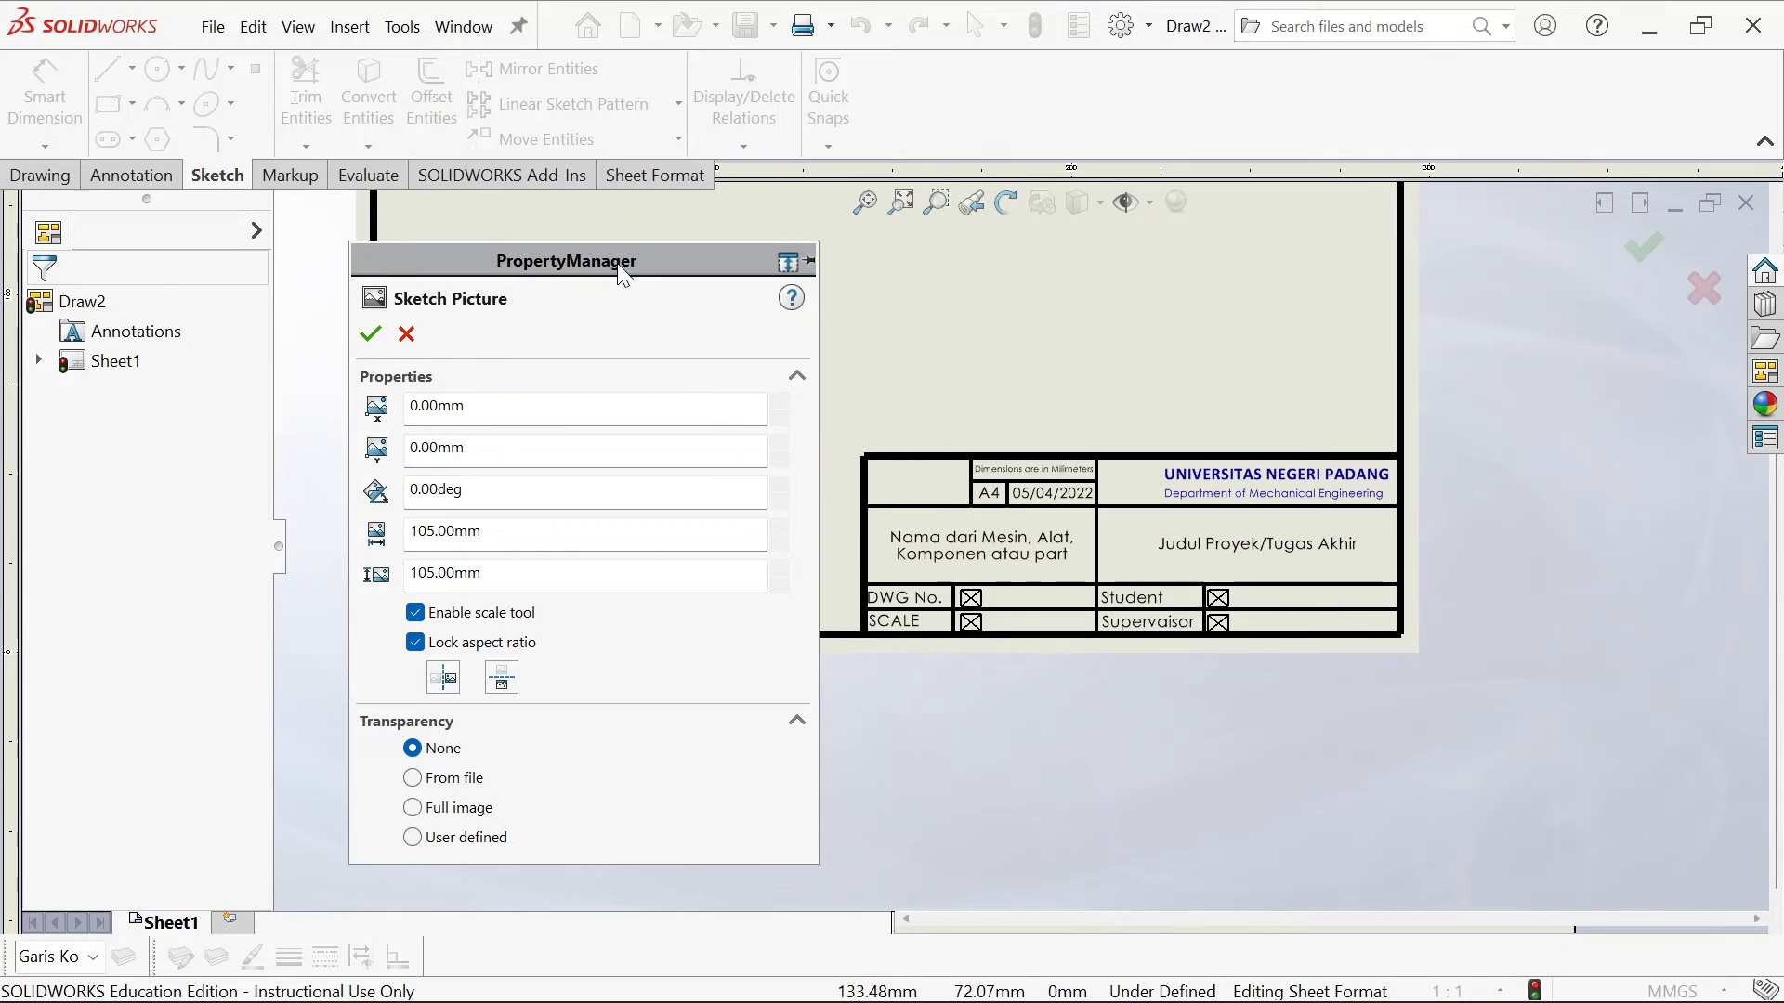
{"action": "mouse_move", "coordinate": [620, 264]}
{"action": "left_mouse_down"}
{"action": "mouse_move", "coordinate": [1022, 301]}
{"action": "mouse_move", "coordinate": [1201, 243]}
{"action": "left_mouse_up"}
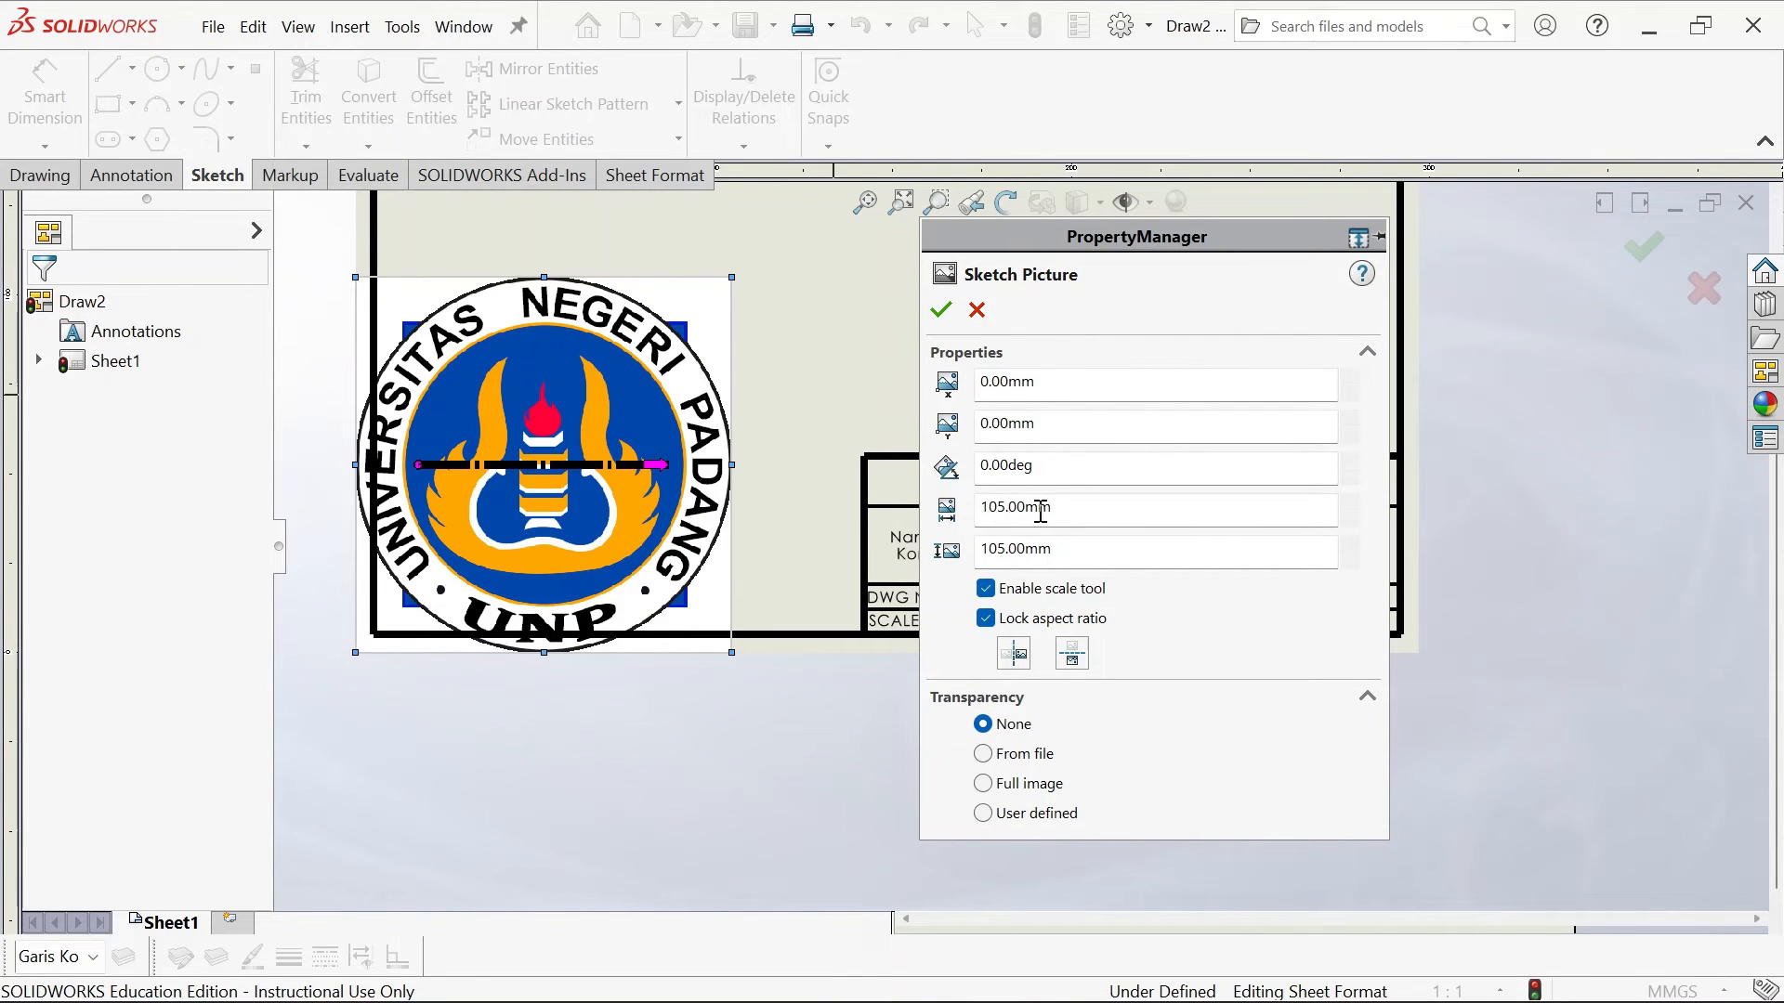
{"action": "left_click", "coordinate": [1007, 757]}
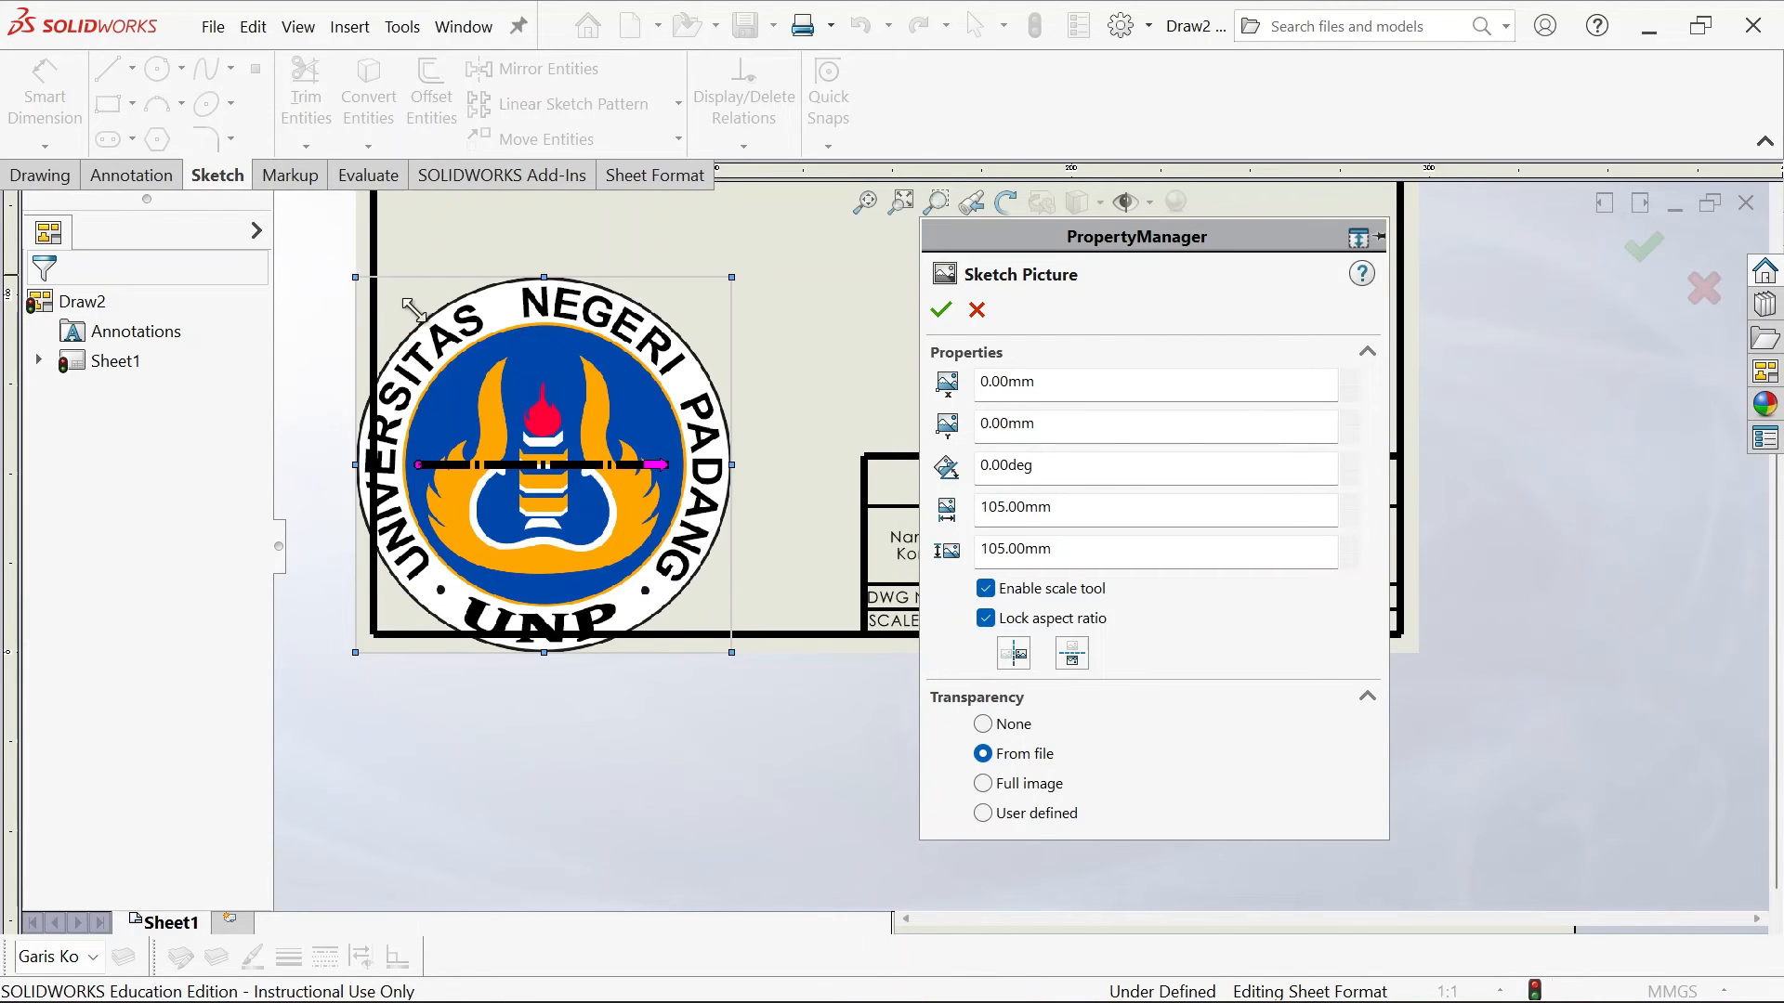
{"action": "left_click_drag", "start_coordinate": [355, 277], "coordinate": [622, 543]}
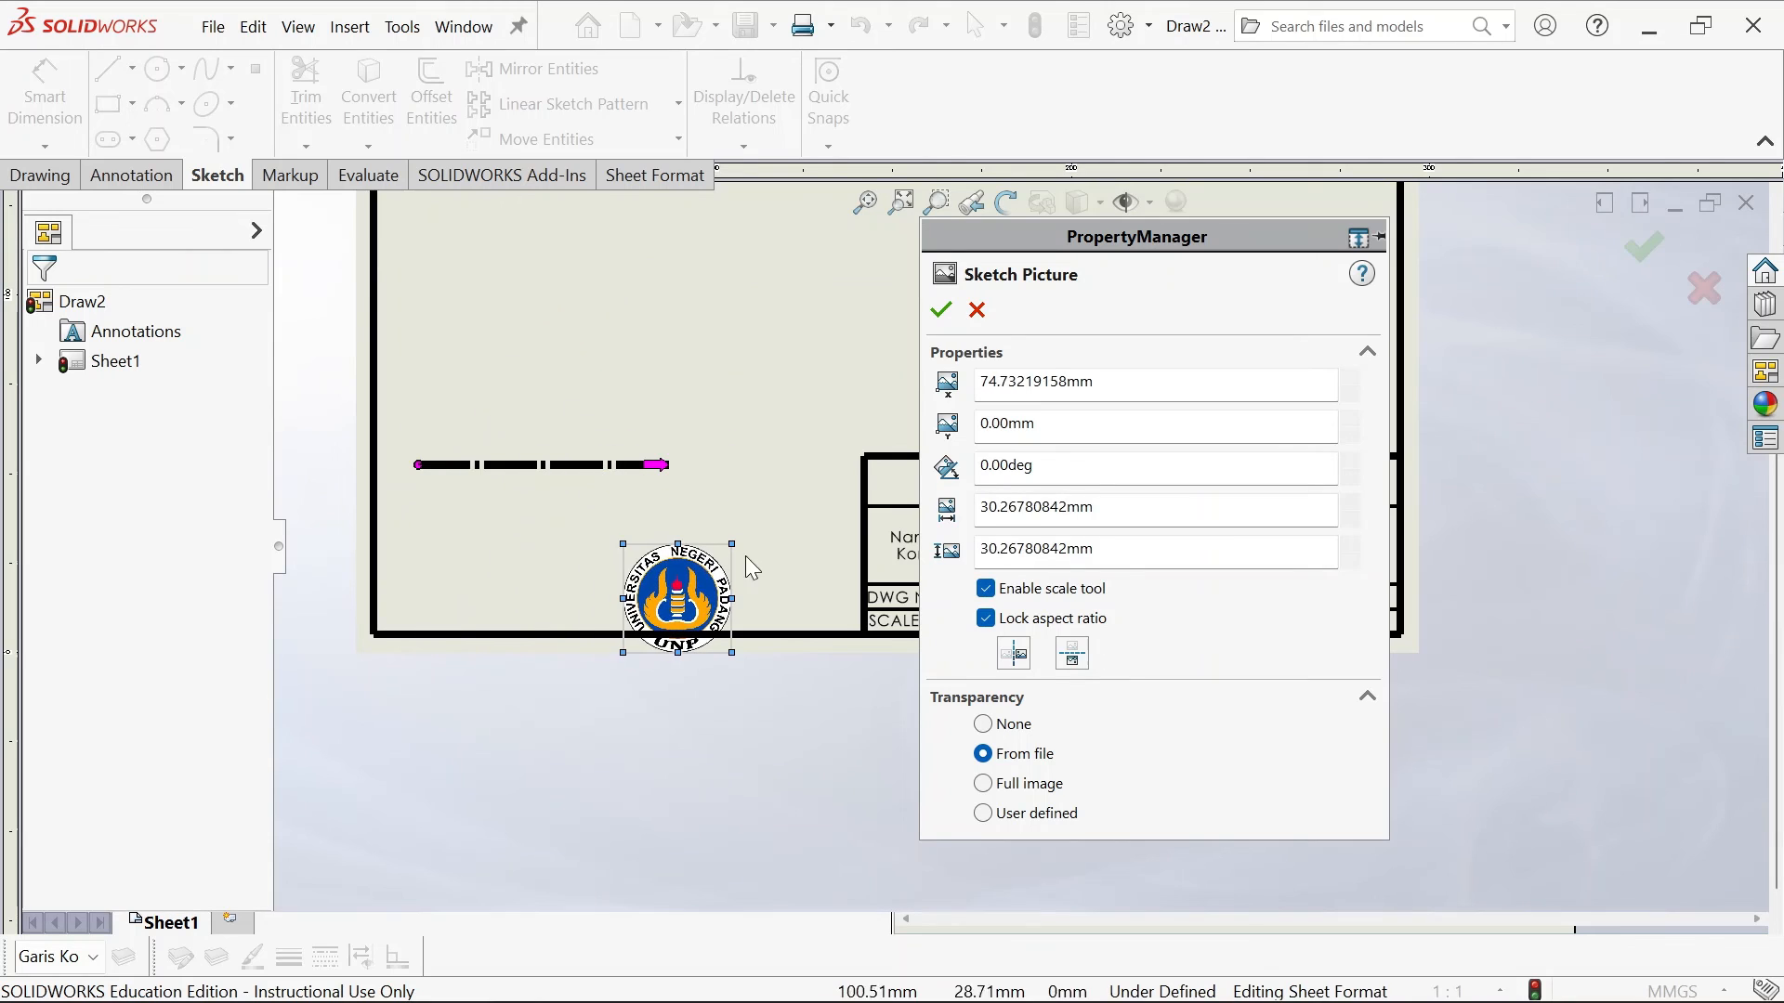
{"action": "left_click", "coordinate": [986, 588]}
{"action": "left_click", "coordinate": [985, 618]}
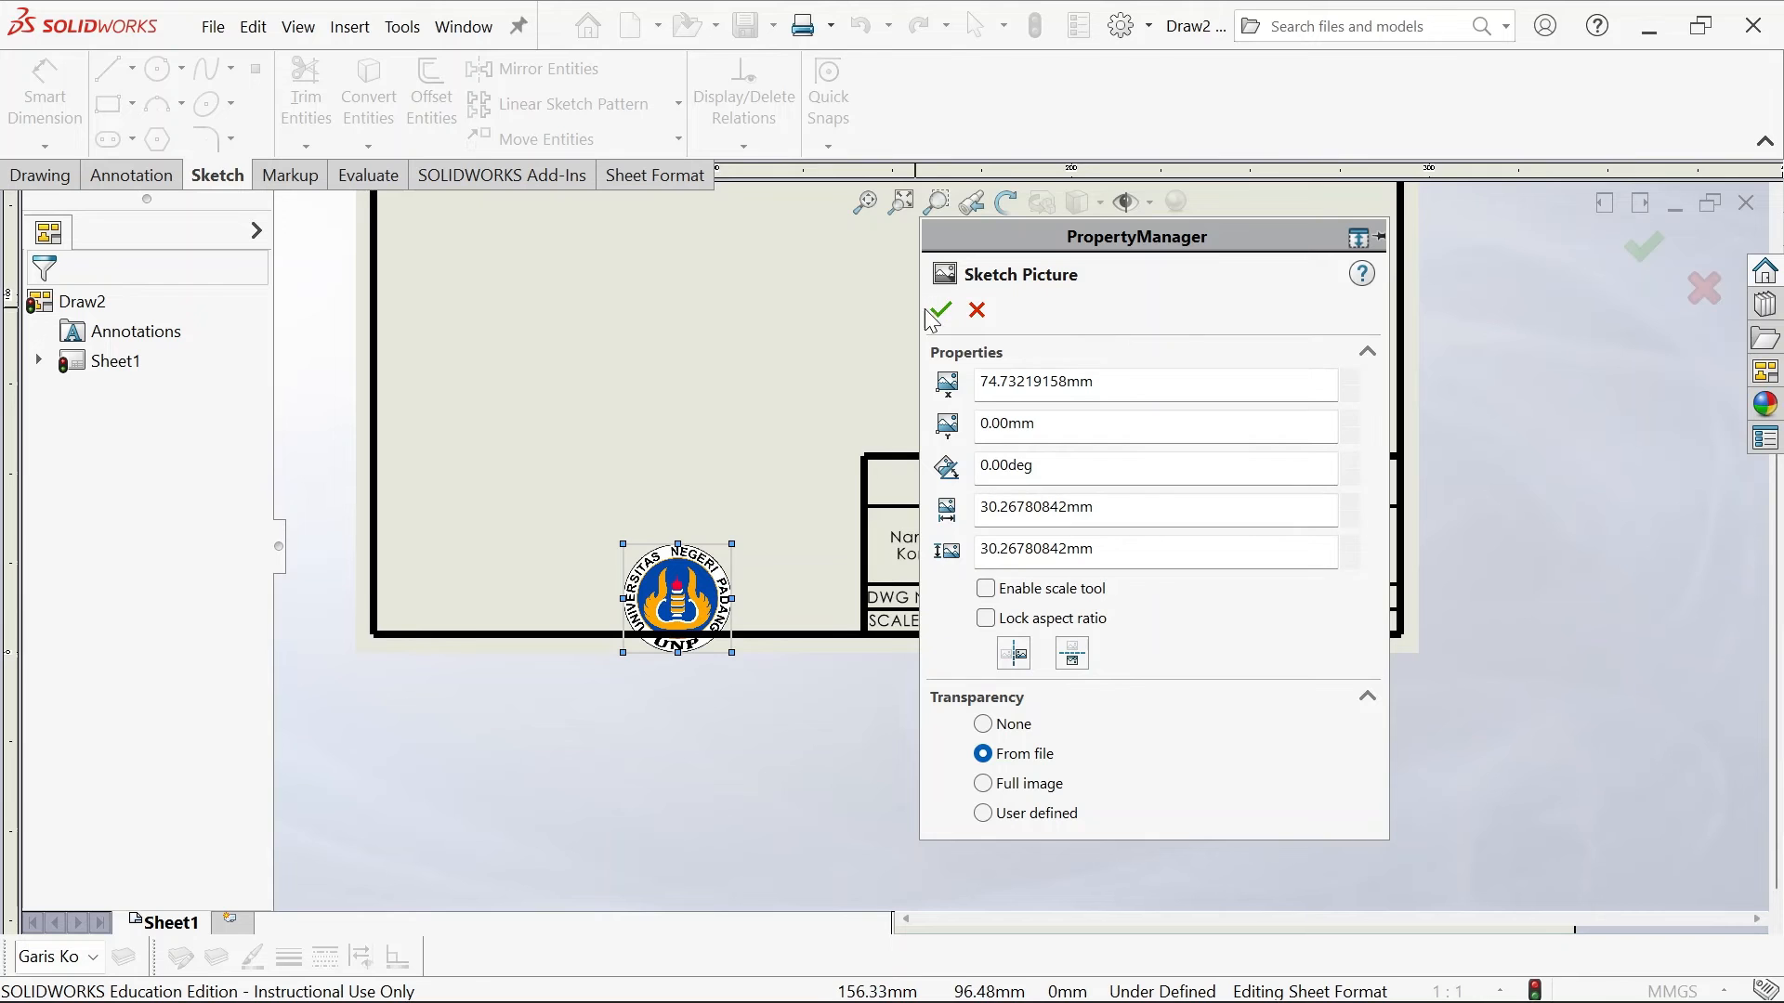
Move the logo onto the title block, over the left part of the UNIVERSITAS NEGERI PADANG cell
{"action": "mouse_move", "coordinate": [1079, 255]}
{"action": "left_mouse_down"}
{"action": "mouse_move", "coordinate": [326, 268]}
{"action": "mouse_move", "coordinate": [423, 286]}
{"action": "left_mouse_up"}
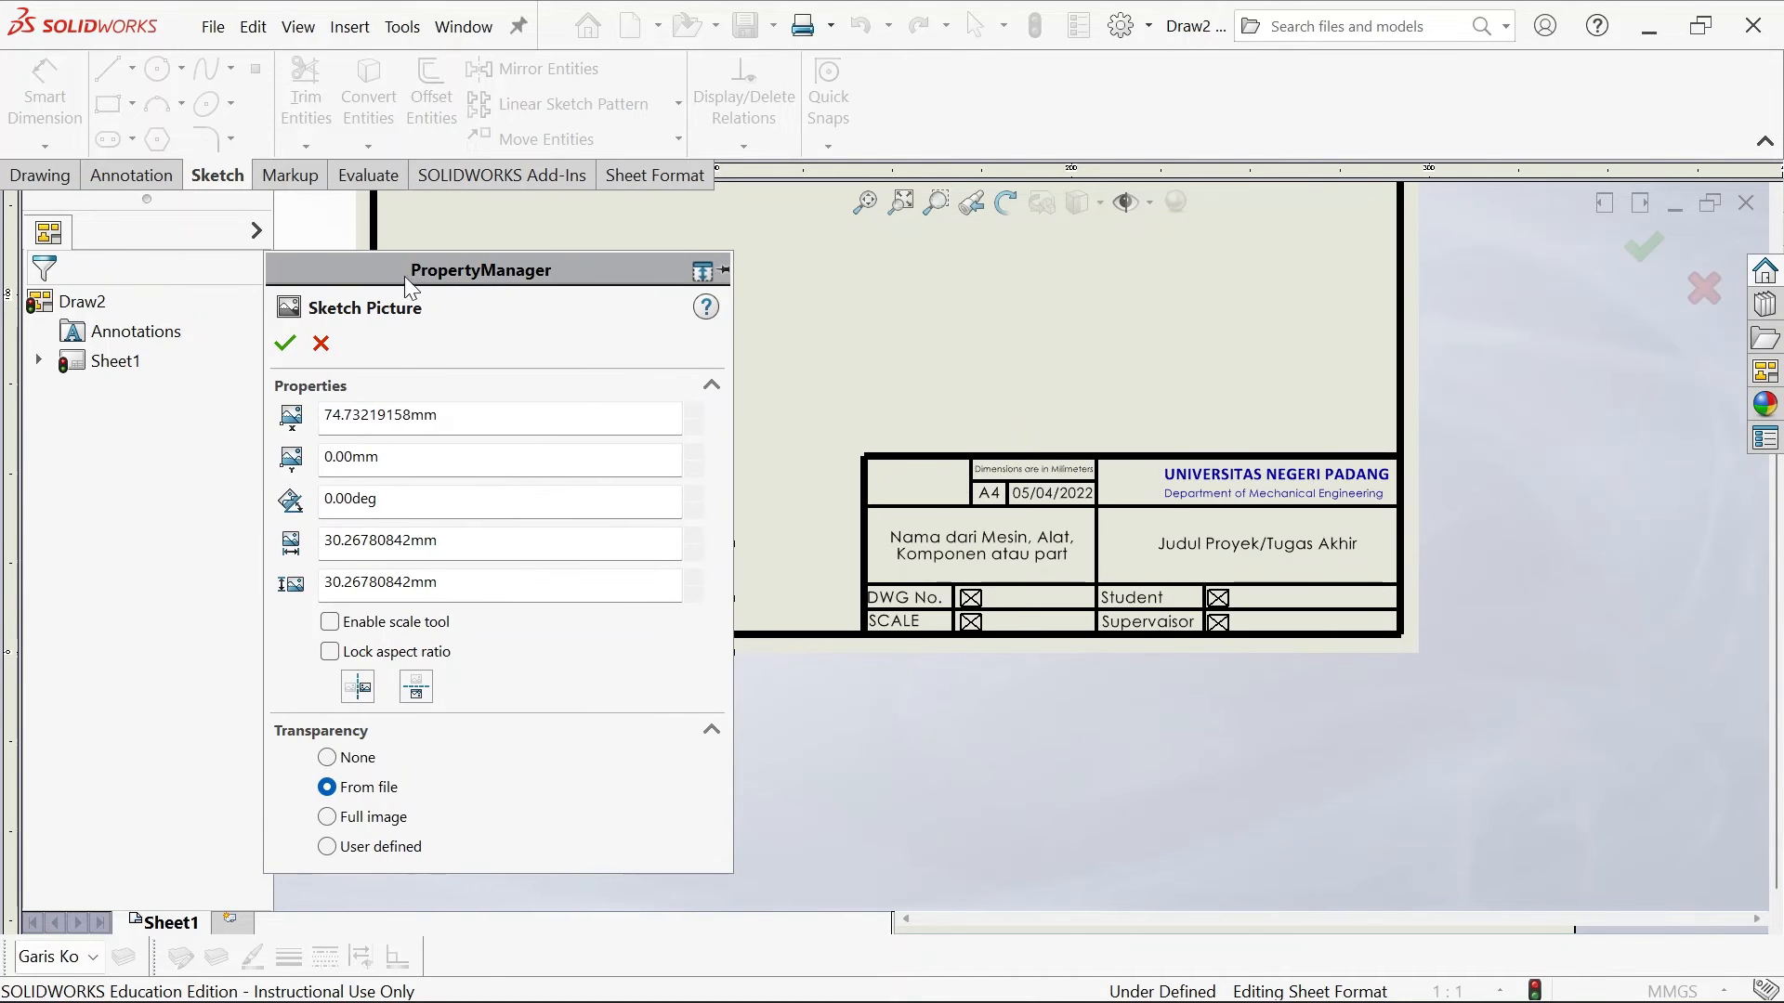
{"action": "scroll", "coordinate": [1022, 547], "scroll_direction": "up", "scroll_amount": 3}
{"action": "scroll", "coordinate": [844, 558], "scroll_direction": "down", "scroll_amount": 5}
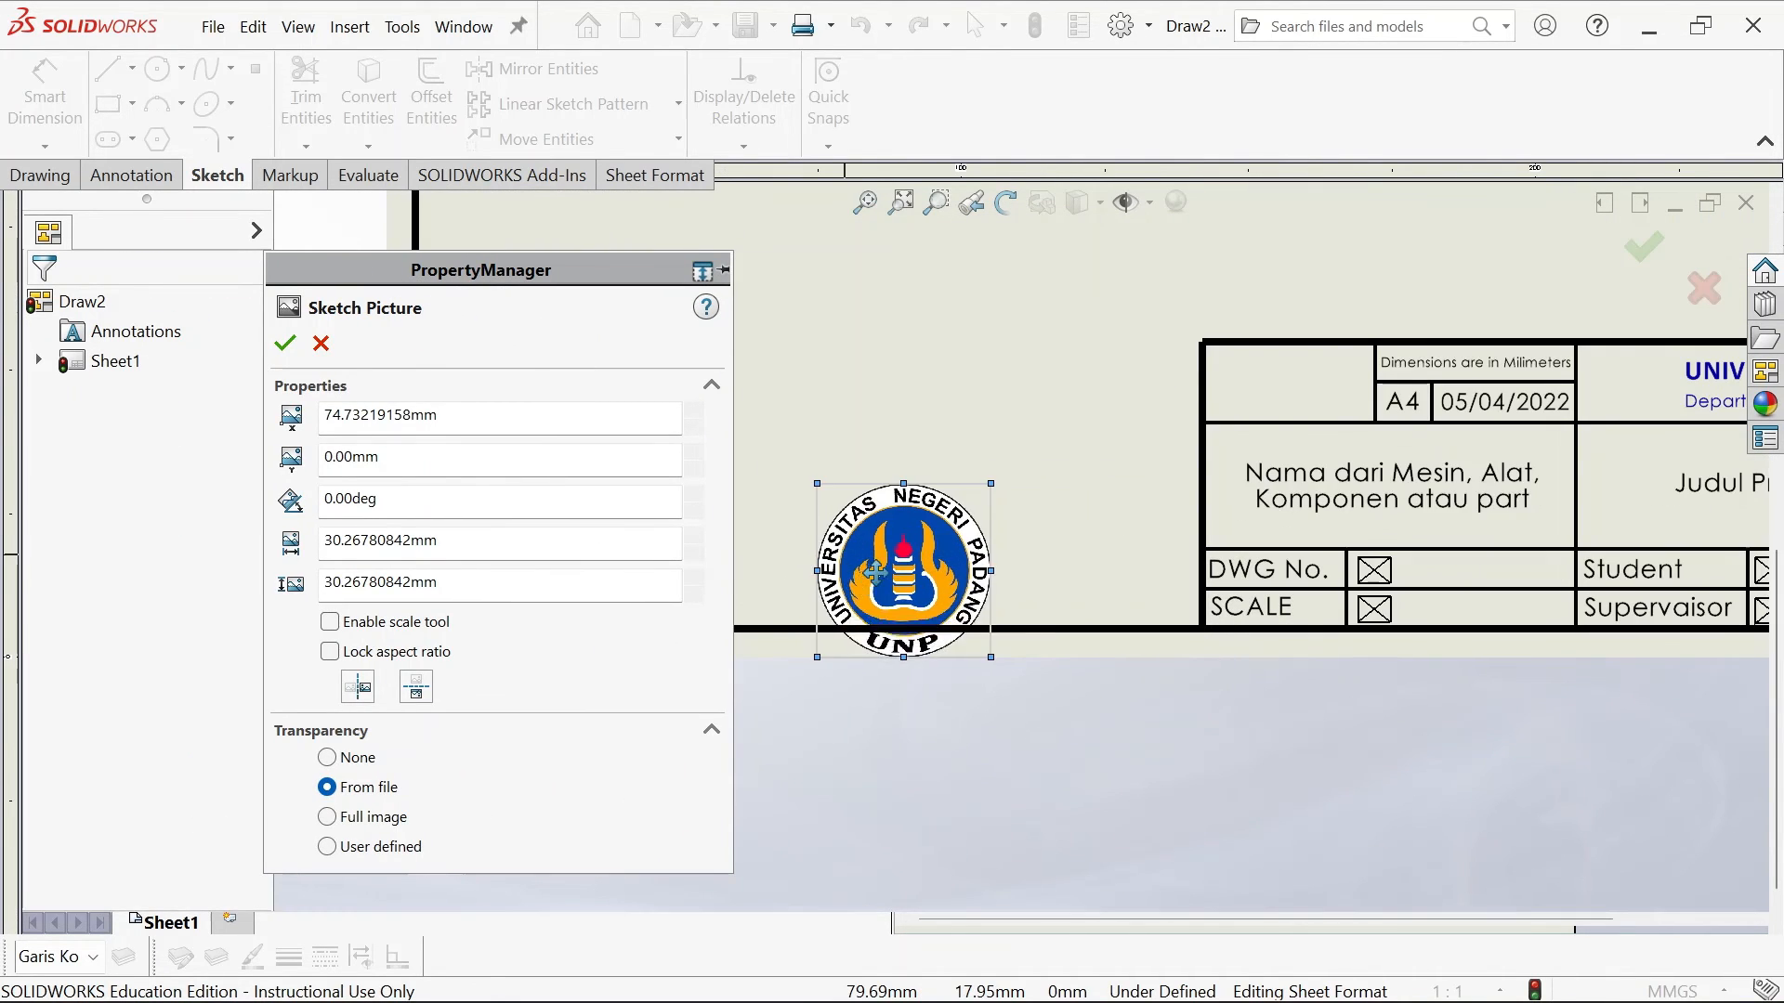
{"action": "left_click_drag", "start_coordinate": [840, 555], "coordinate": [1392, 414]}
{"action": "scroll", "coordinate": [1227, 422], "scroll_direction": "up", "scroll_amount": 2}
{"action": "scroll", "coordinate": [1483, 451], "scroll_direction": "down", "scroll_amount": 6}
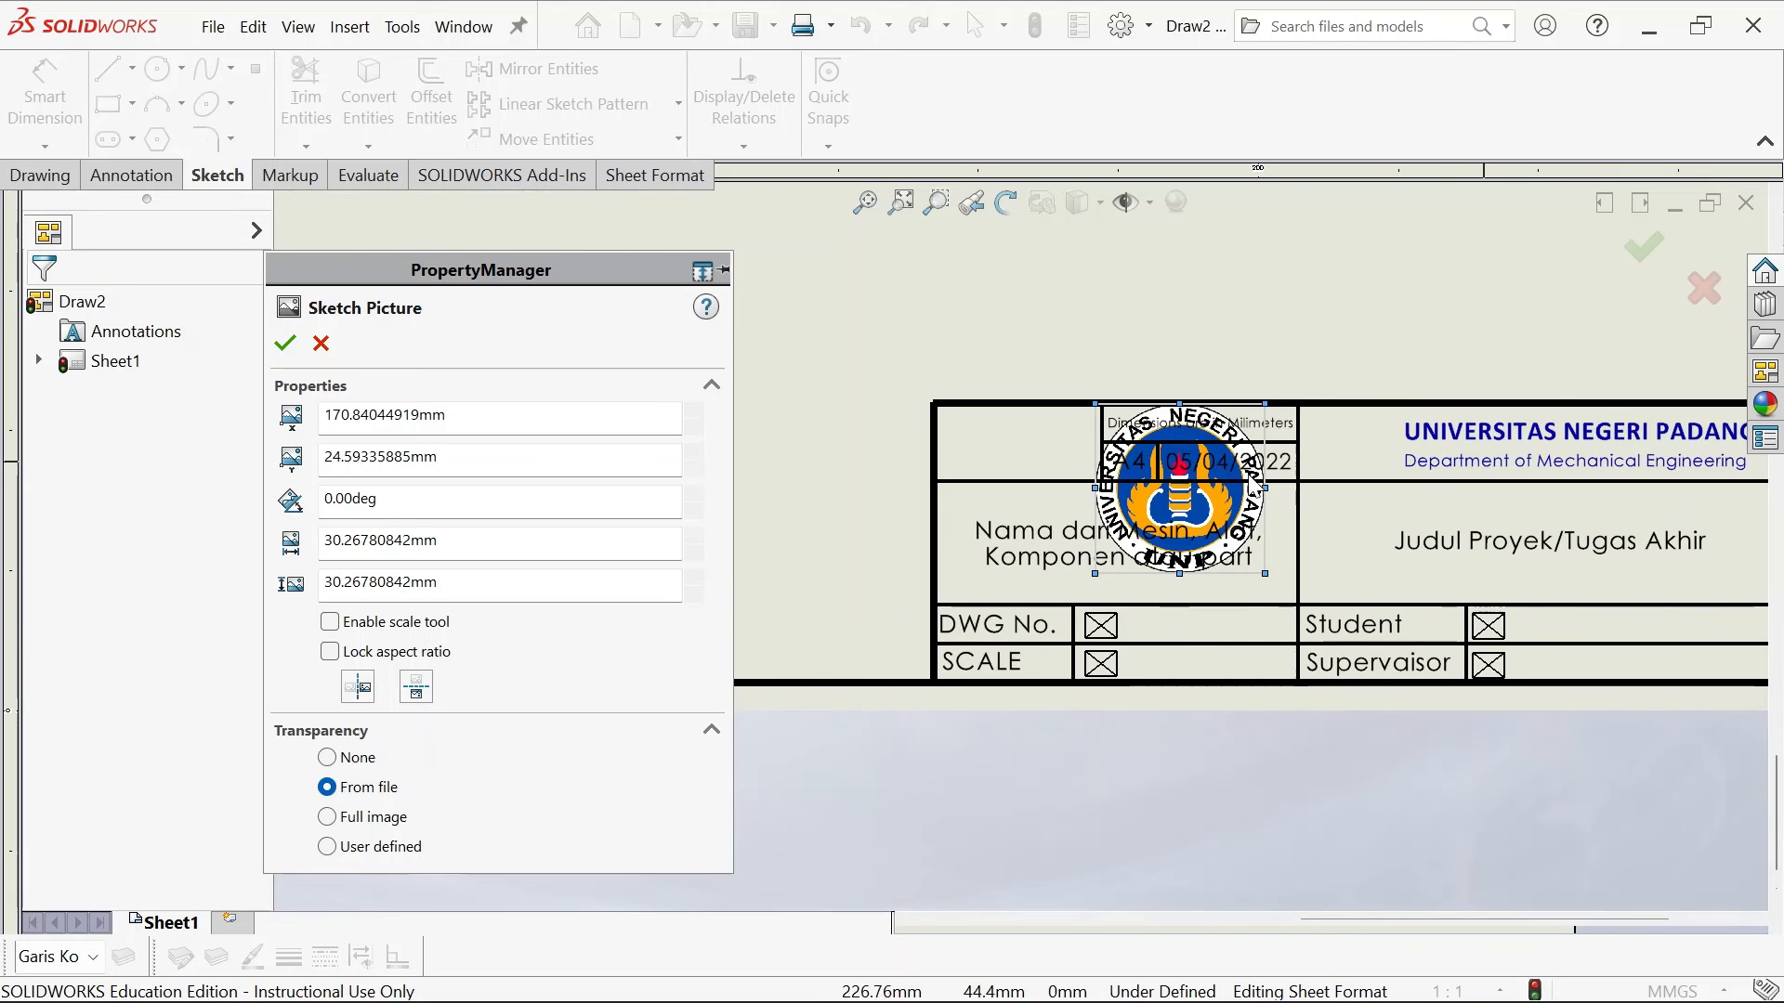
{"action": "left_click_drag", "start_coordinate": [880, 605], "coordinate": [1056, 390]}
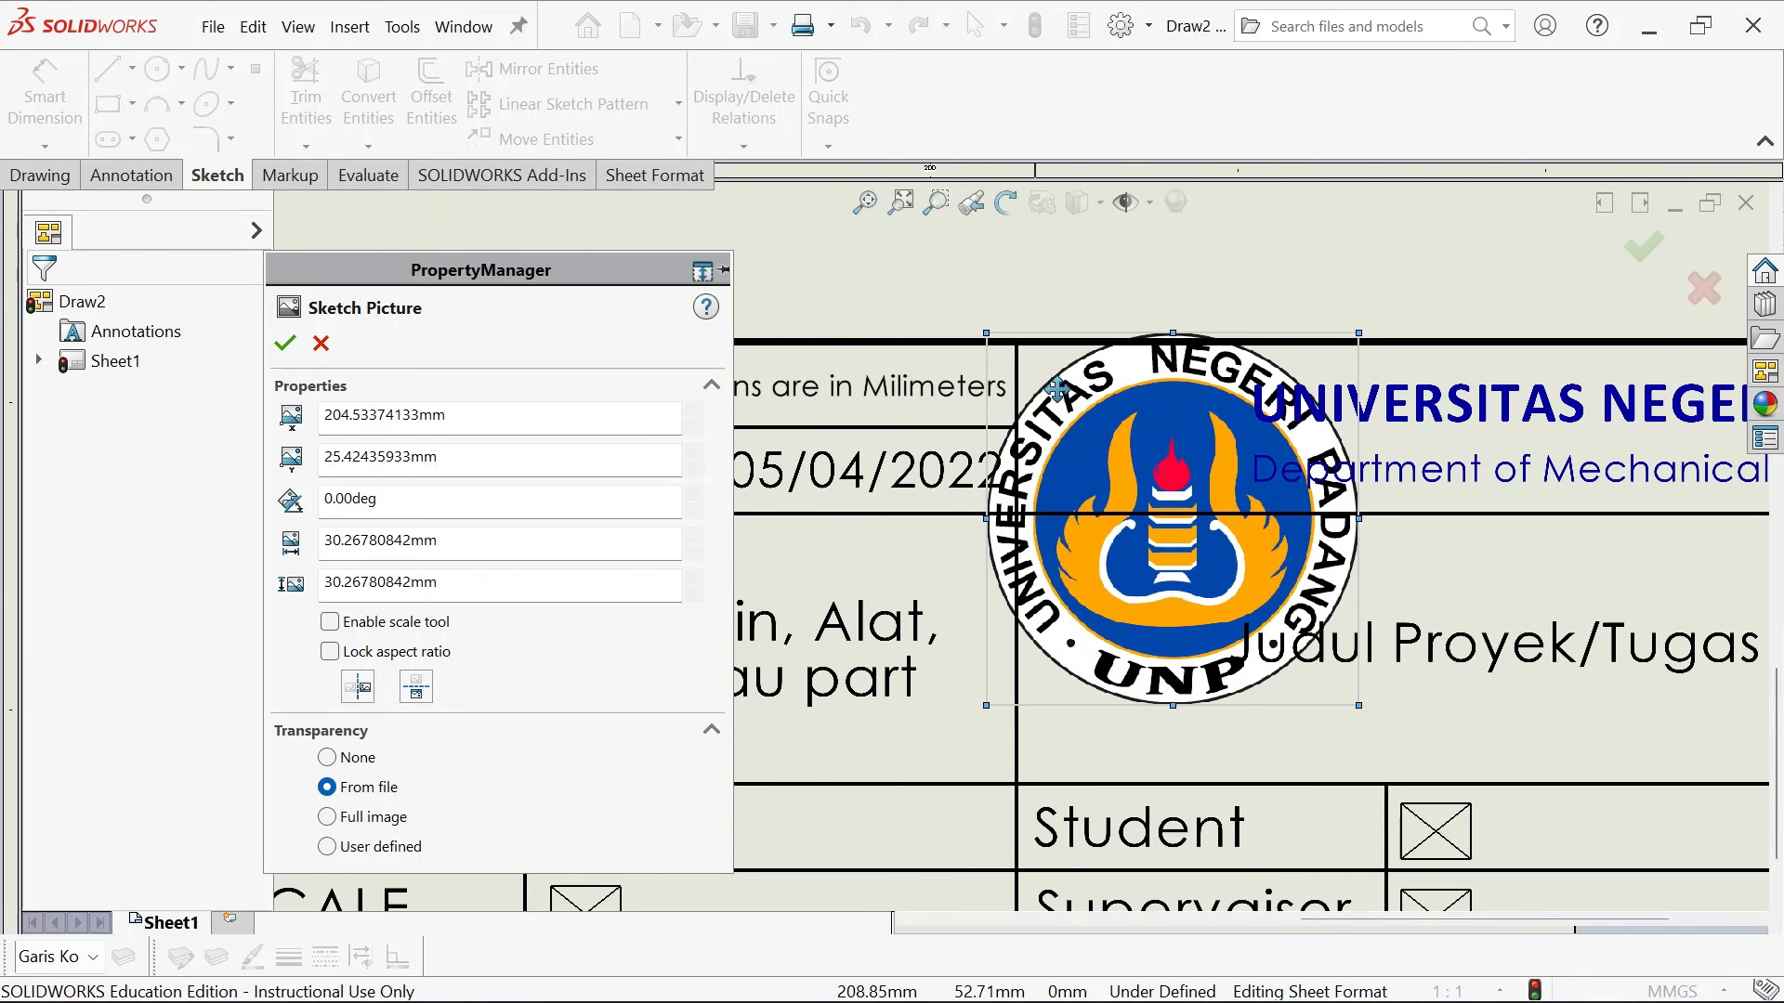
Shrink the logo to about 12 mm and fit it inside the cell, left of the UNIVERSITAS NEGERI PADANG text
{"action": "mouse_move", "coordinate": [986, 332]}
{"action": "left_mouse_down"}
{"action": "mouse_move", "coordinate": [1106, 498]}
{"action": "mouse_move", "coordinate": [1167, 517]}
{"action": "left_mouse_up"}
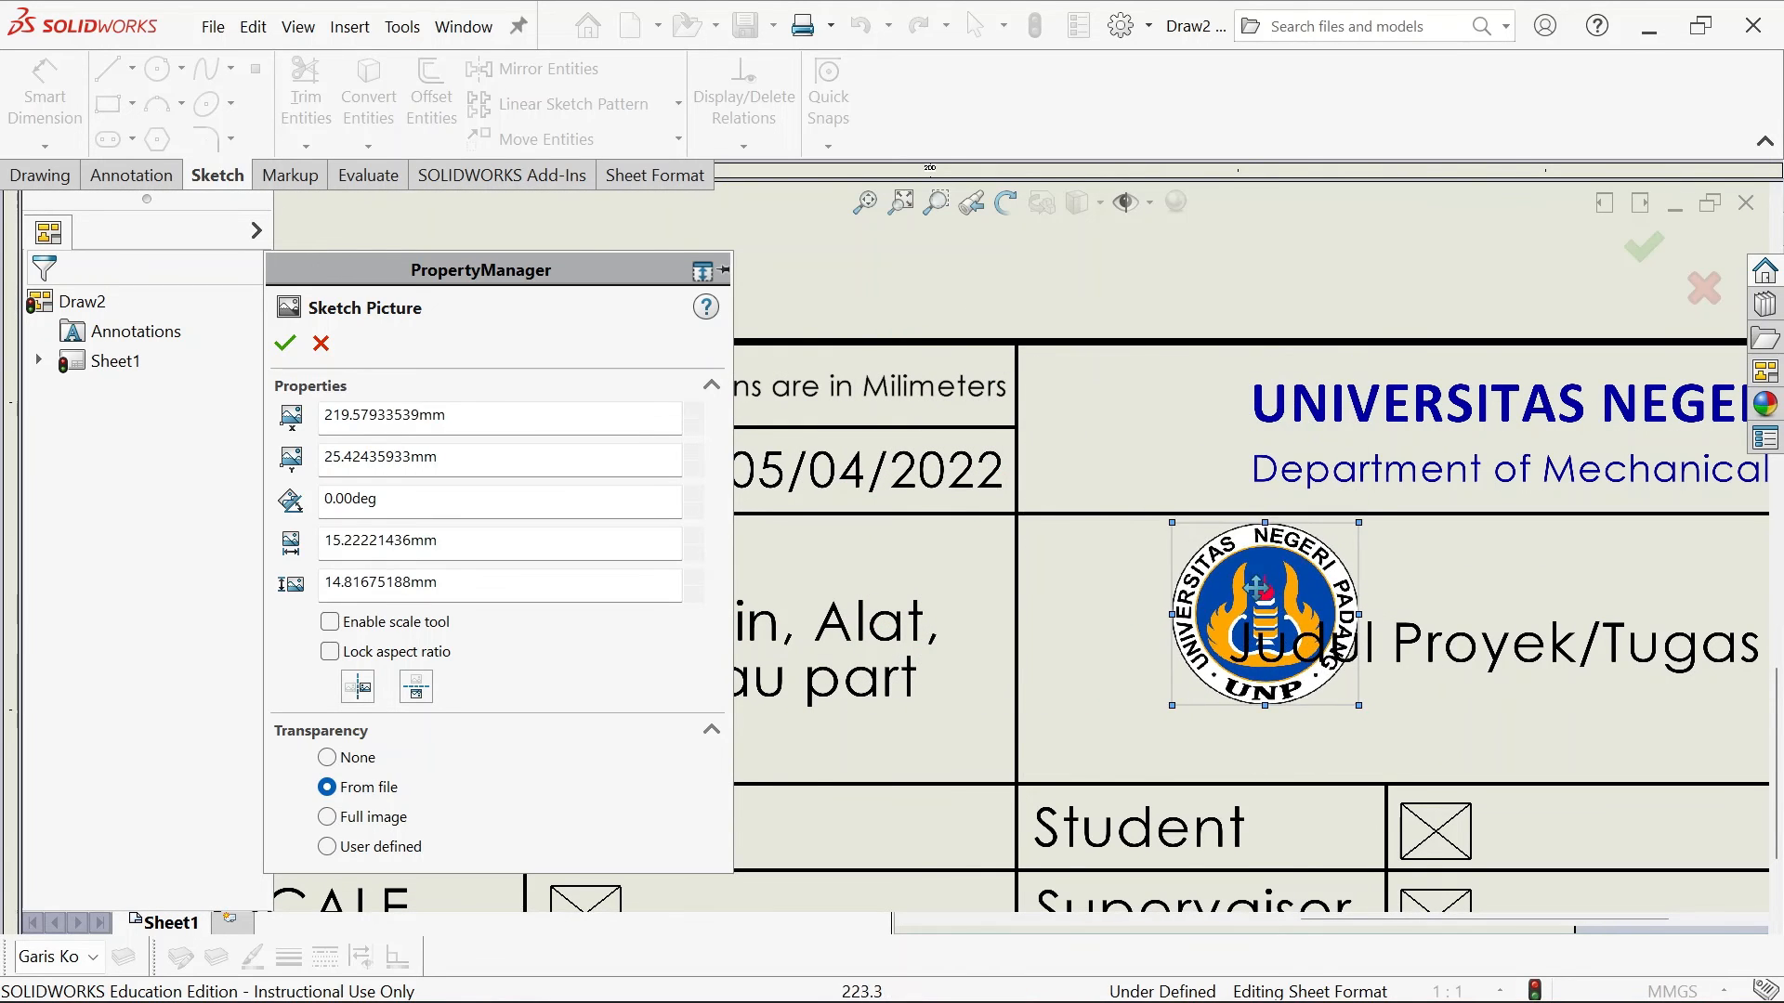
{"action": "left_click_drag", "start_coordinate": [1273, 594], "coordinate": [1150, 436]}
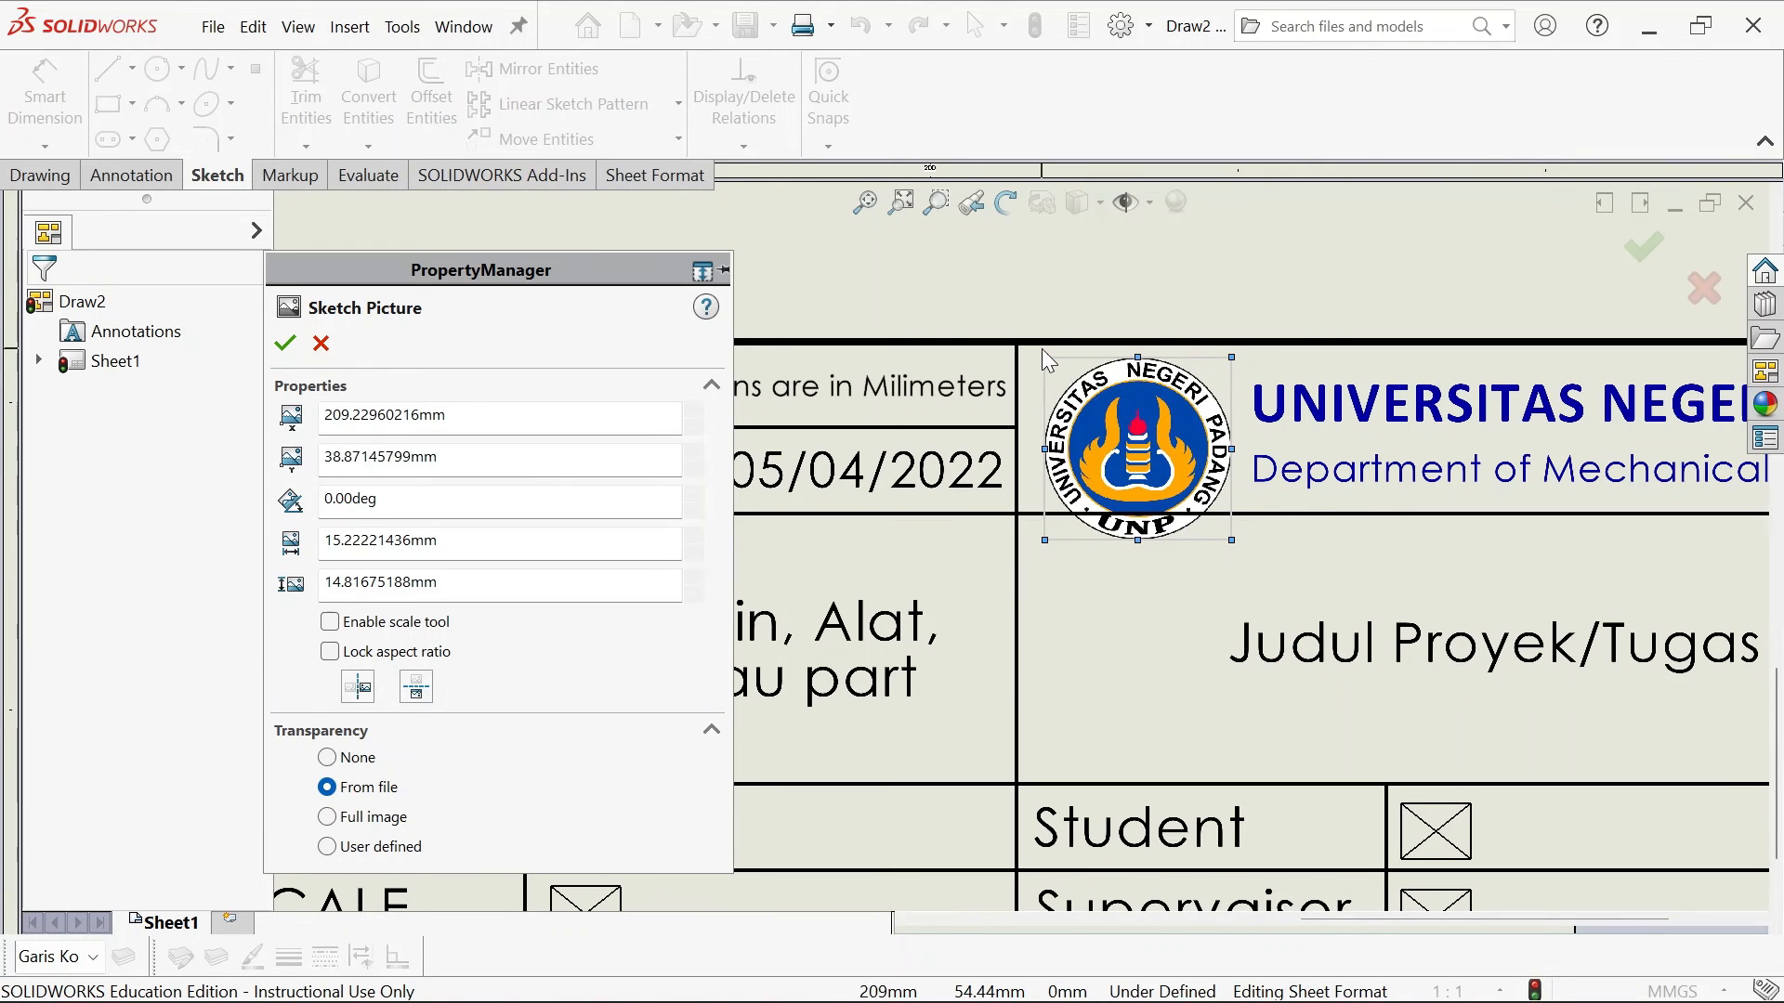
{"action": "left_click_drag", "start_coordinate": [1046, 354], "coordinate": [1076, 393]}
{"action": "left_click_drag", "start_coordinate": [1156, 465], "coordinate": [1139, 429]}
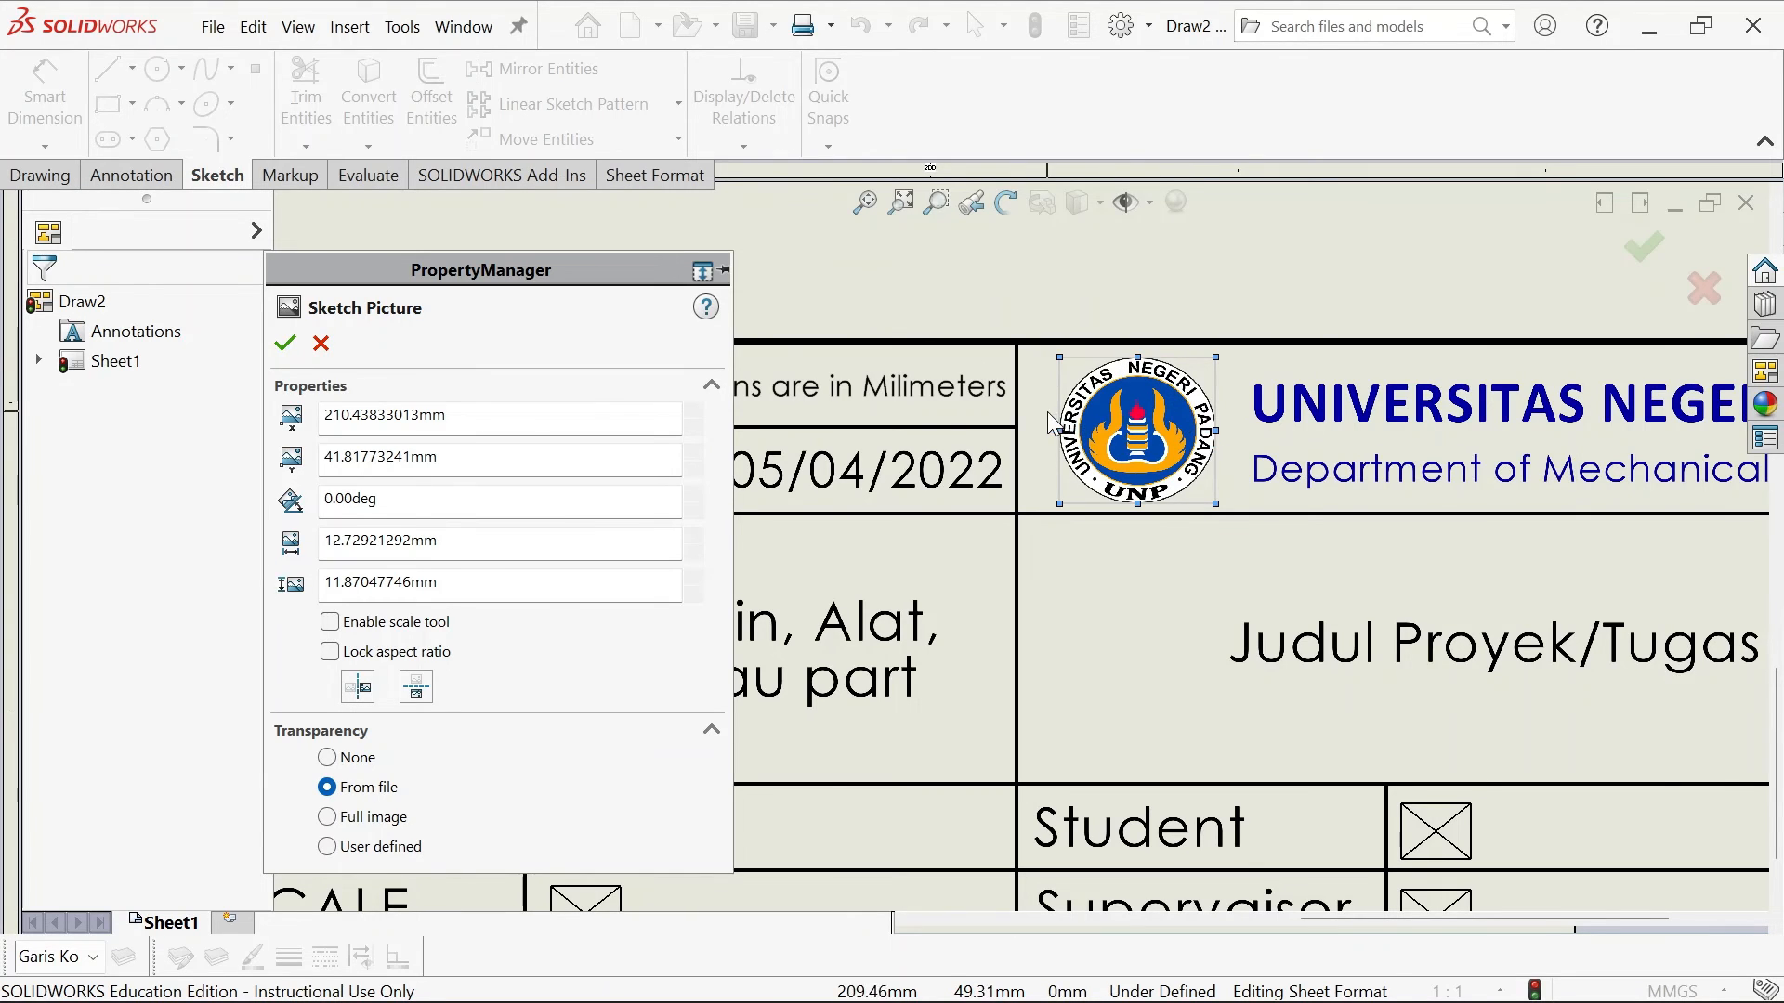
{"action": "left_click_drag", "start_coordinate": [1059, 430], "coordinate": [1145, 453]}
{"action": "left_click", "coordinate": [294, 346]}
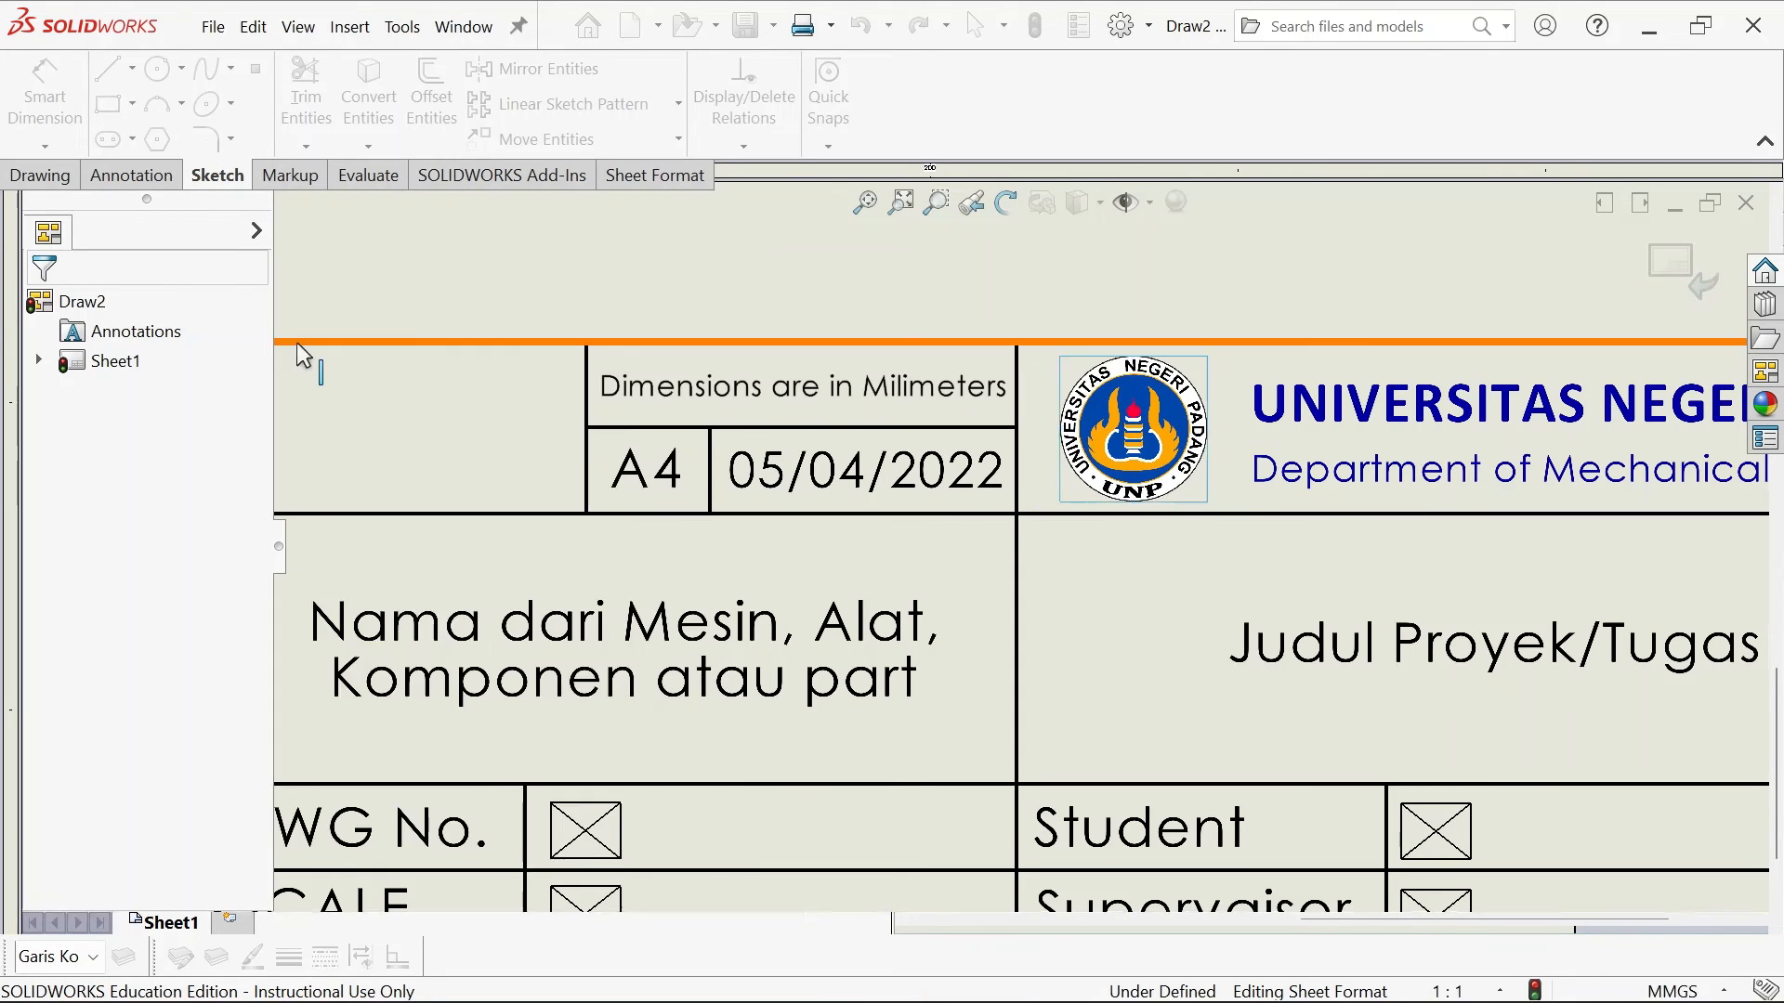
Insert the picture First Angle Projection Symbol .png from the Pelatihan Solidwork folder on drive D into the sheet format
{"action": "scroll", "coordinate": [940, 426], "scroll_direction": "up", "scroll_amount": 5}
{"action": "scroll", "coordinate": [911, 551], "scroll_direction": "down", "scroll_amount": 3}
{"action": "scroll", "coordinate": [761, 553], "scroll_direction": "down", "scroll_amount": 1}
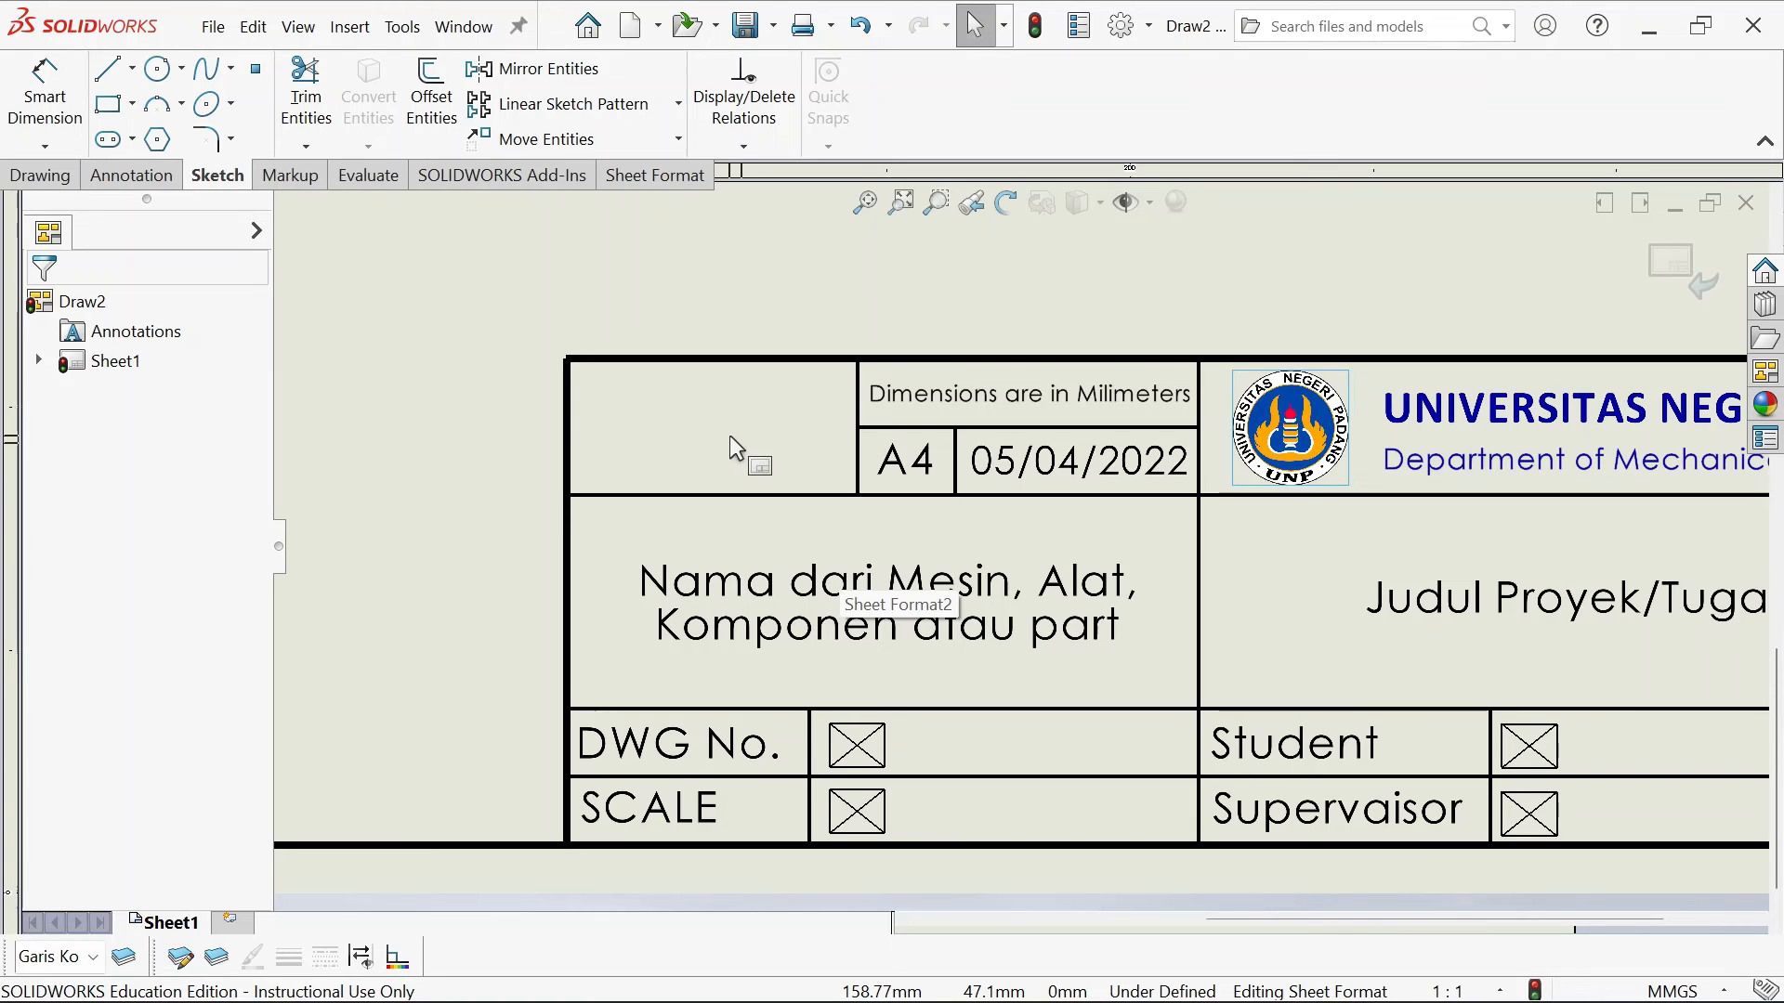
{"action": "left_click", "coordinate": [344, 39]}
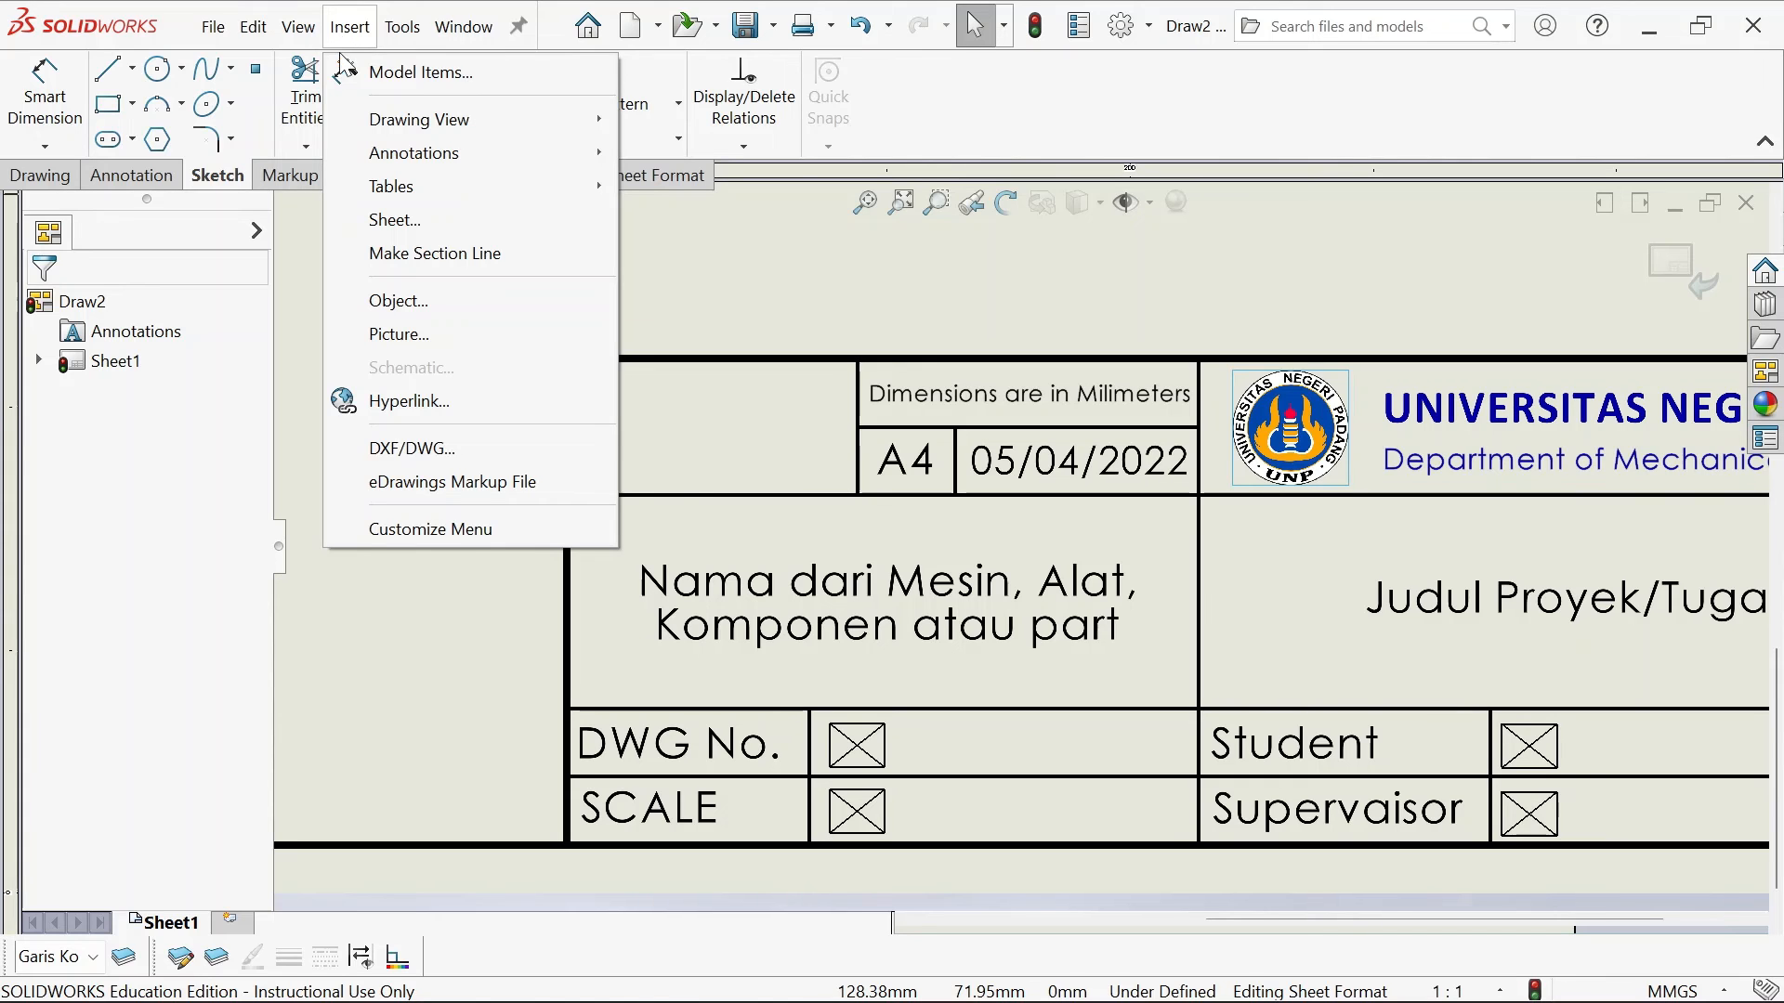
{"action": "left_click", "coordinate": [427, 335]}
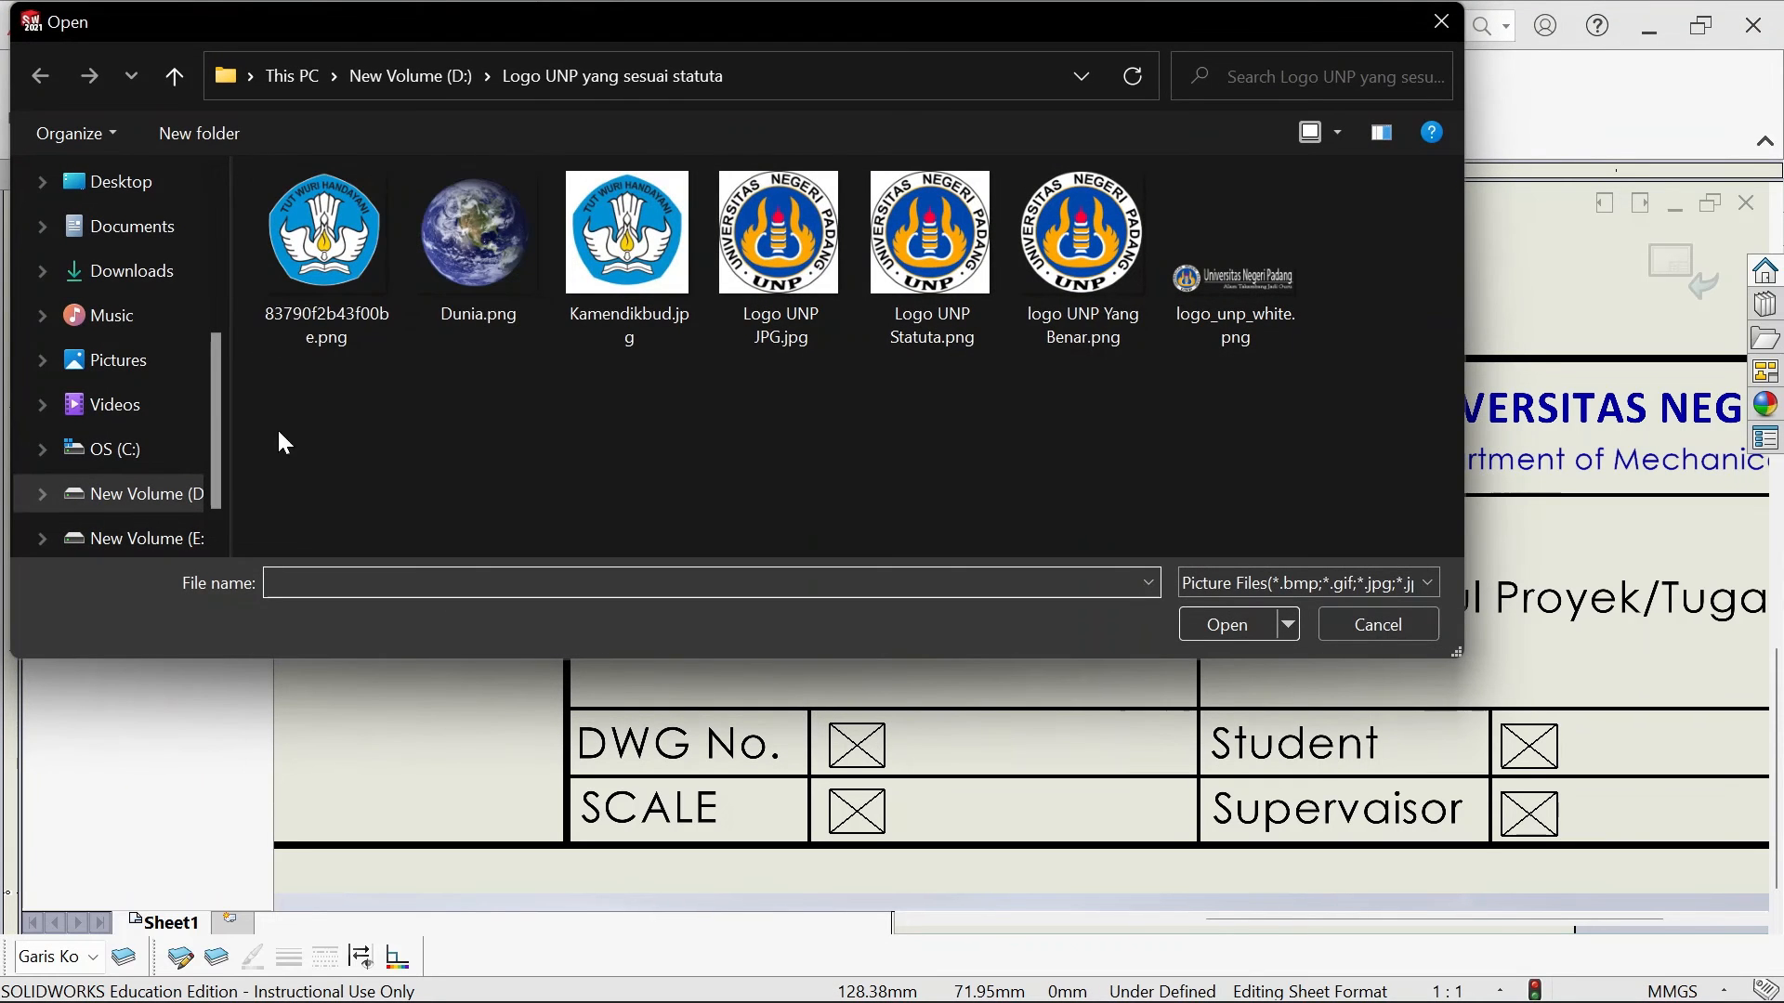
{"action": "left_click", "coordinate": [193, 503]}
{"action": "scroll", "coordinate": [539, 446], "scroll_direction": "down", "scroll_amount": 3}
{"action": "scroll", "coordinate": [534, 415], "scroll_direction": "up", "scroll_amount": 1}
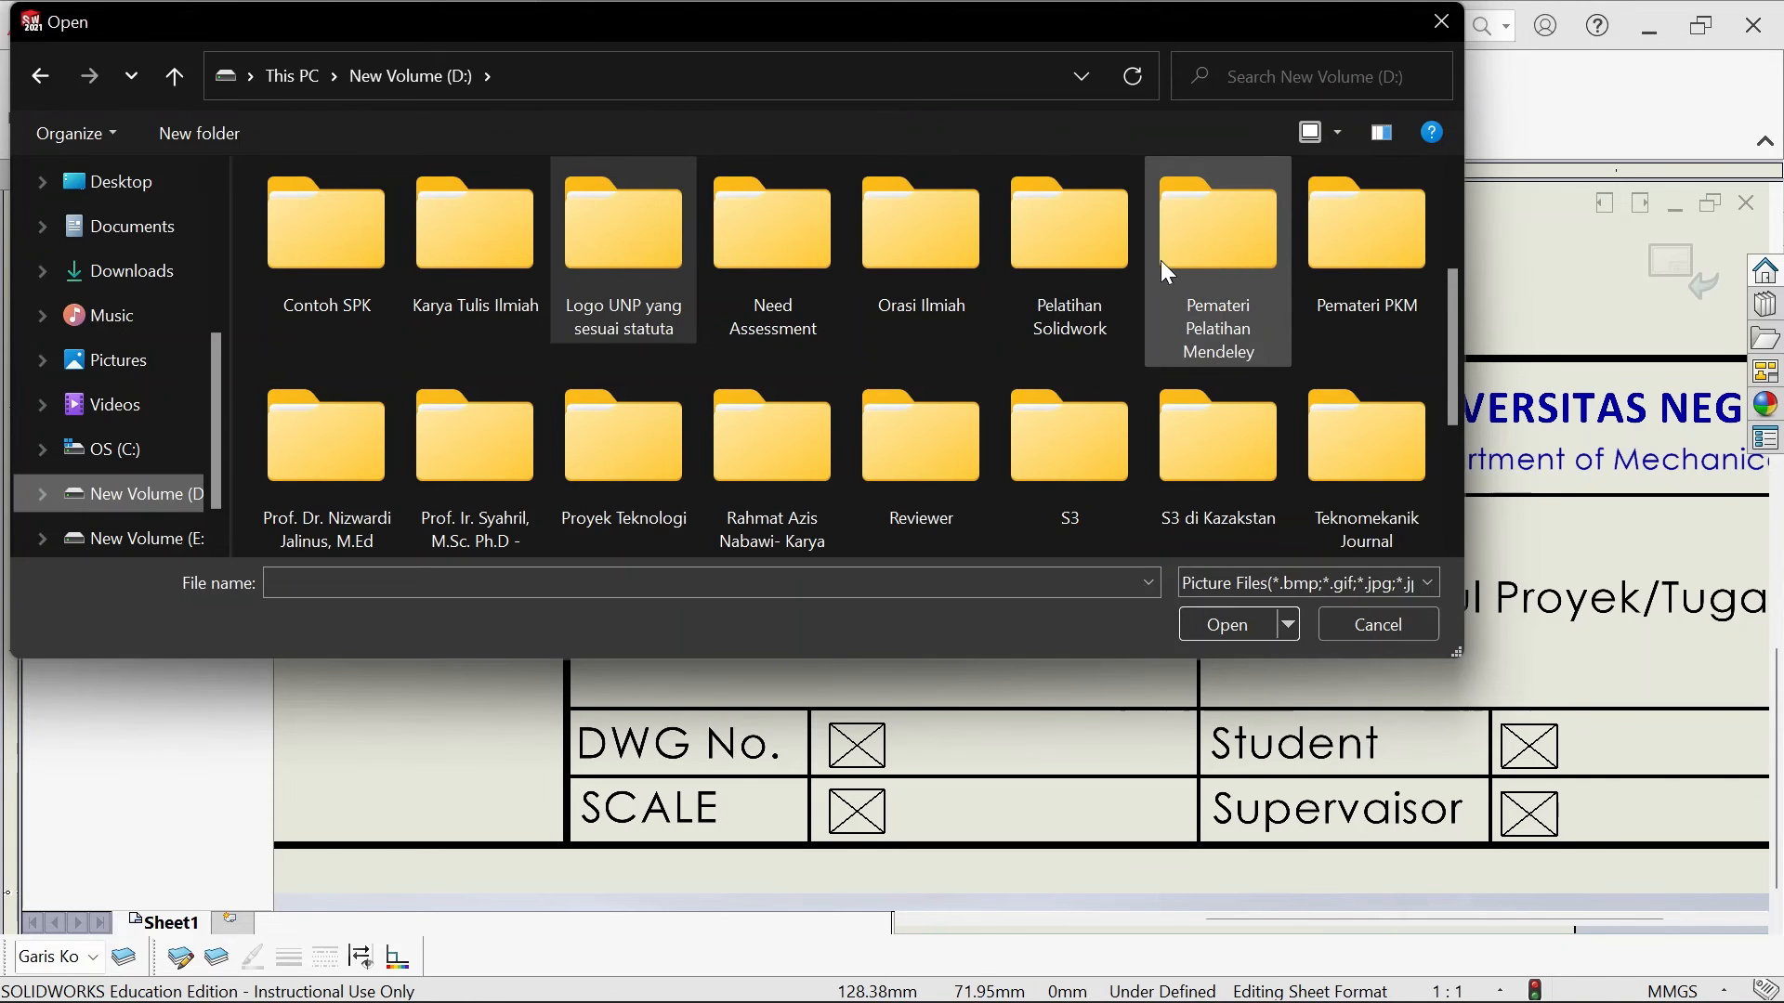
{"action": "double_click", "coordinate": [1081, 253]}
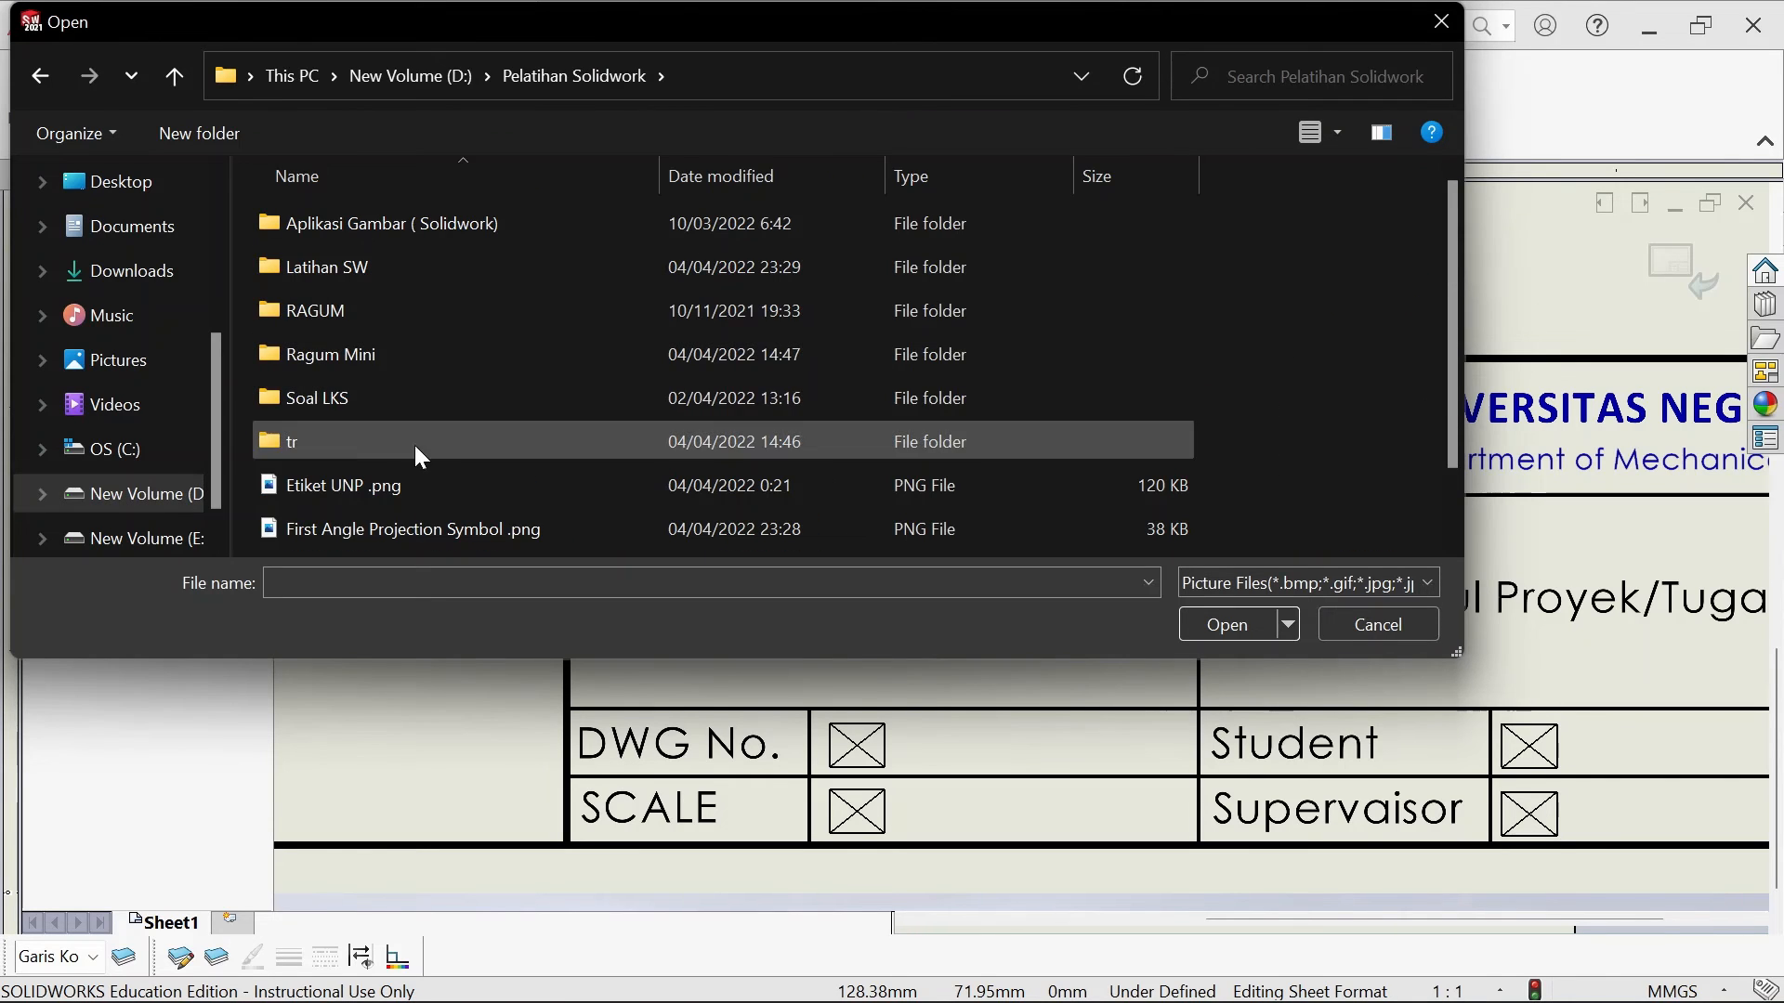
{"action": "scroll", "coordinate": [469, 452], "scroll_direction": "down", "scroll_amount": 2}
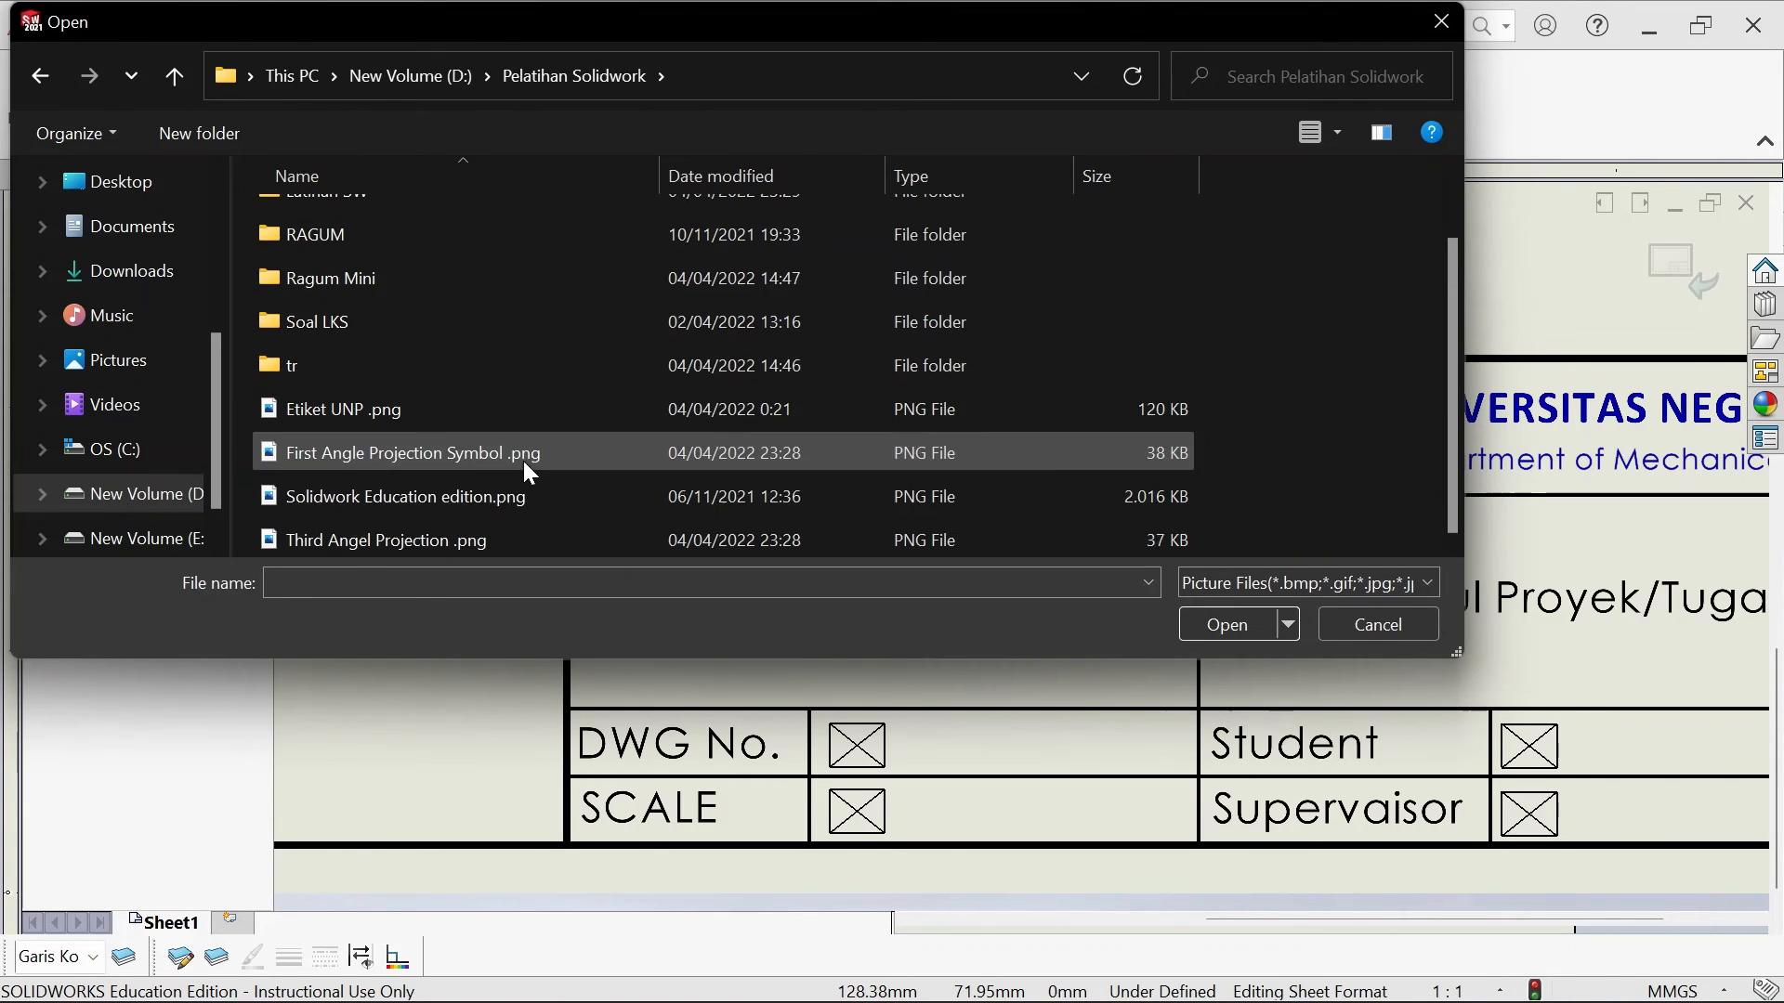
{"action": "left_click", "coordinate": [362, 463]}
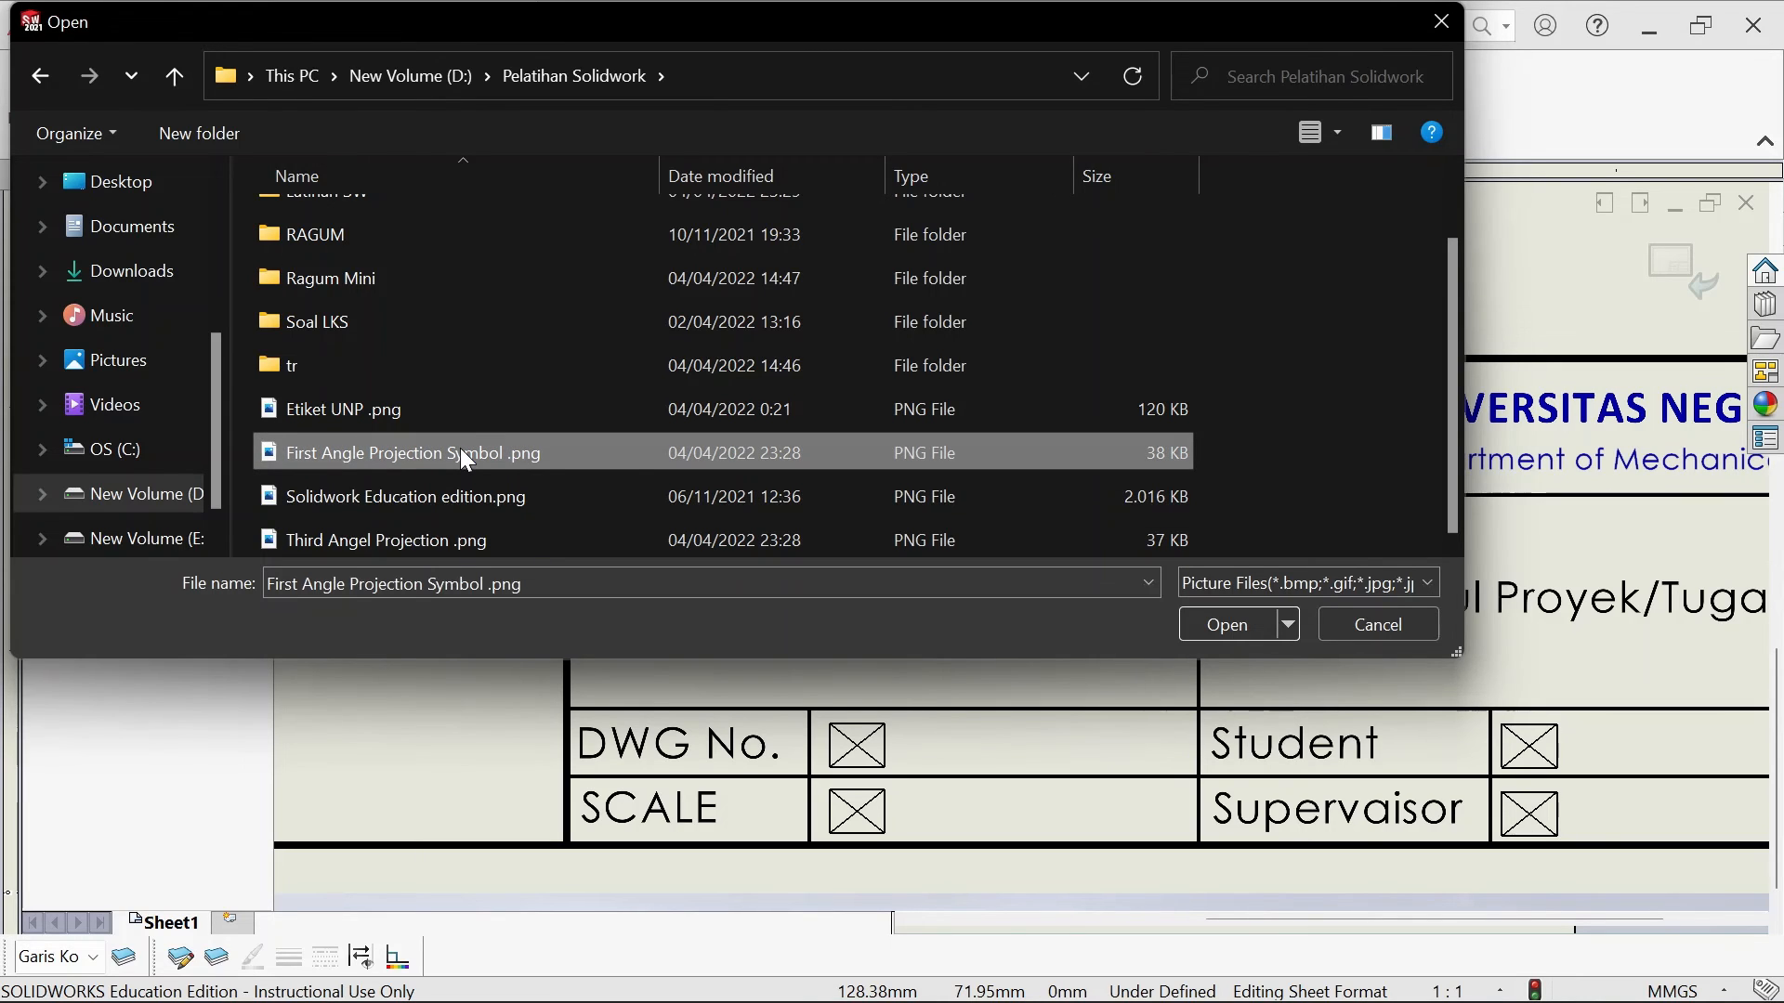
{"action": "left_click", "coordinate": [1213, 626]}
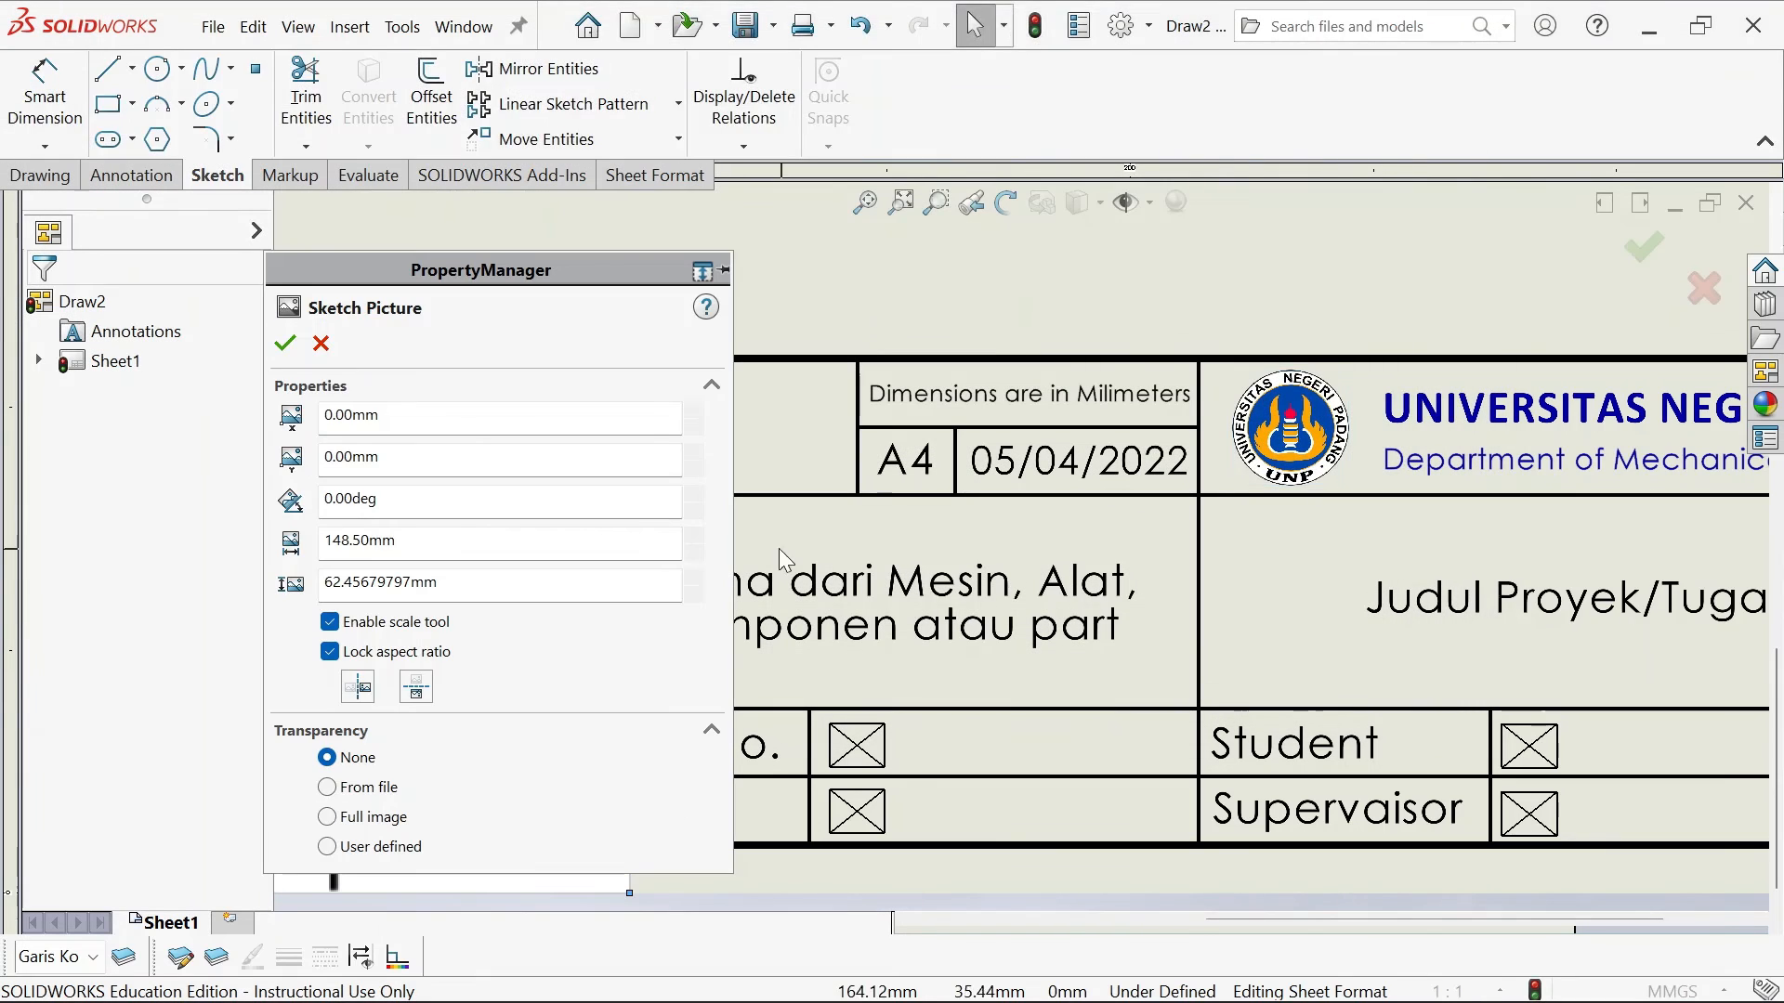
Shrink the projection symbol picture to about 46 by 19 mm and disable its scale tool and aspect ratio lock
{"action": "scroll", "coordinate": [990, 537], "scroll_direction": "up", "scroll_amount": 4}
{"action": "scroll", "coordinate": [1012, 569], "scroll_direction": "up", "scroll_amount": 3}
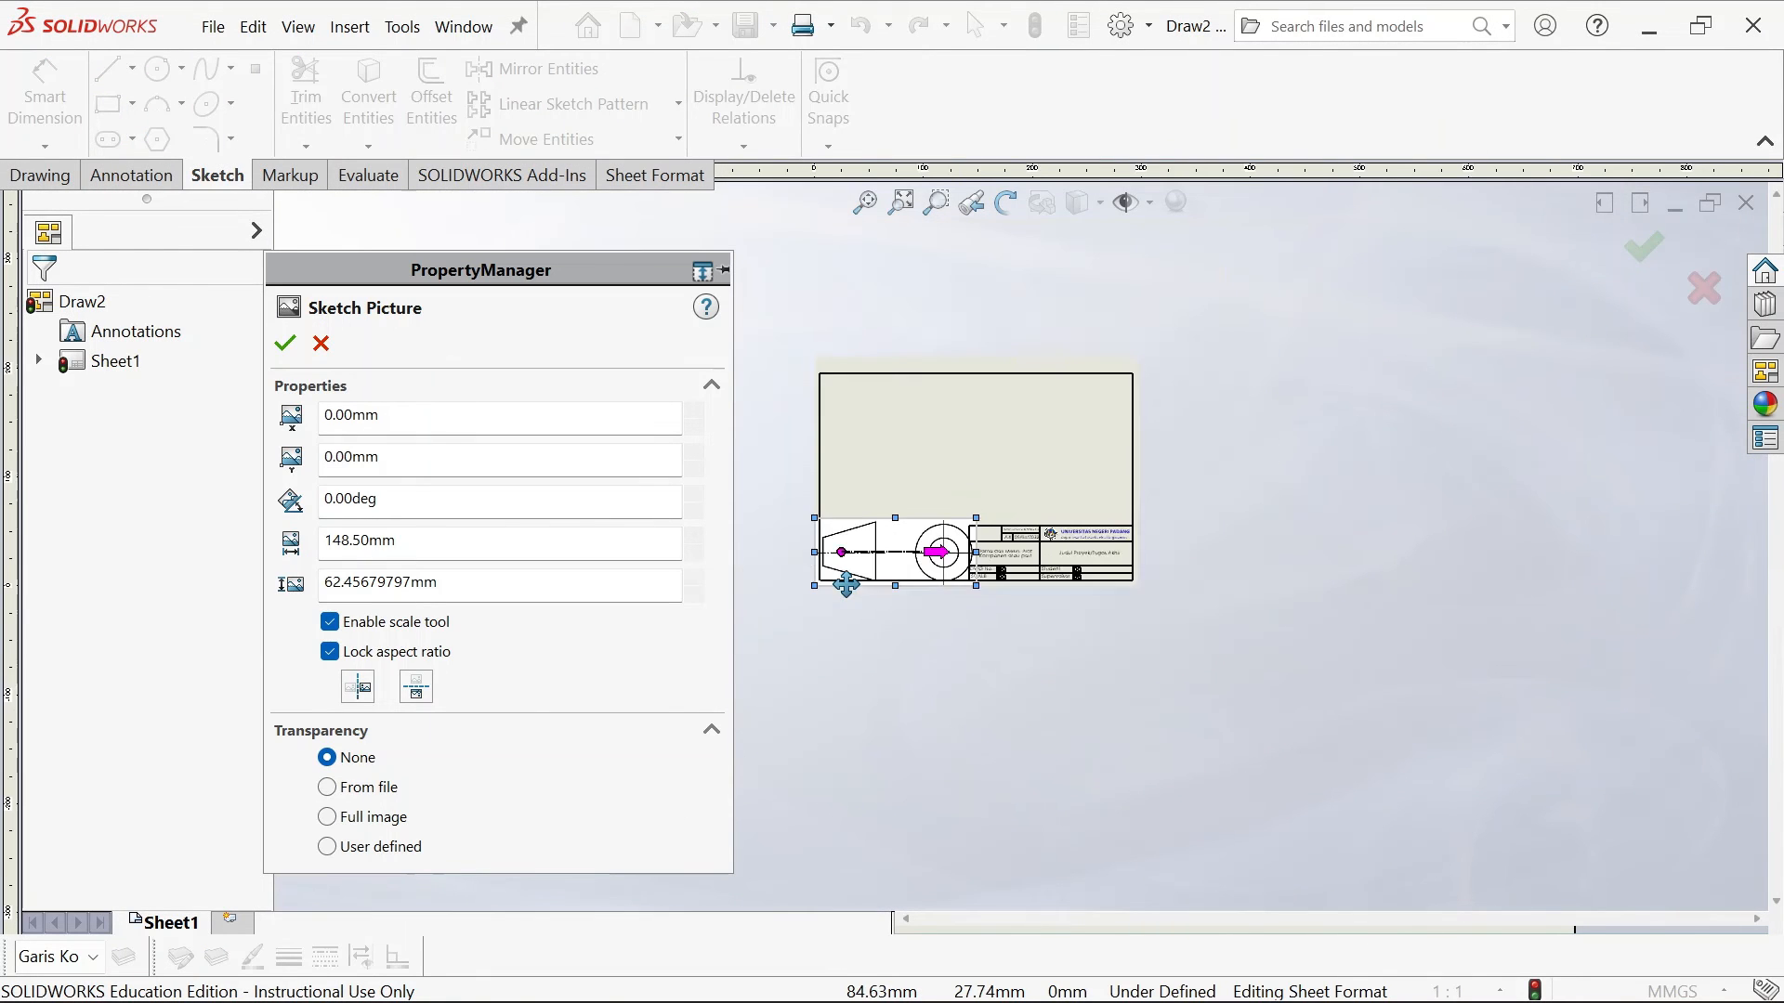
{"action": "scroll", "coordinate": [817, 576], "scroll_direction": "down", "scroll_amount": 6}
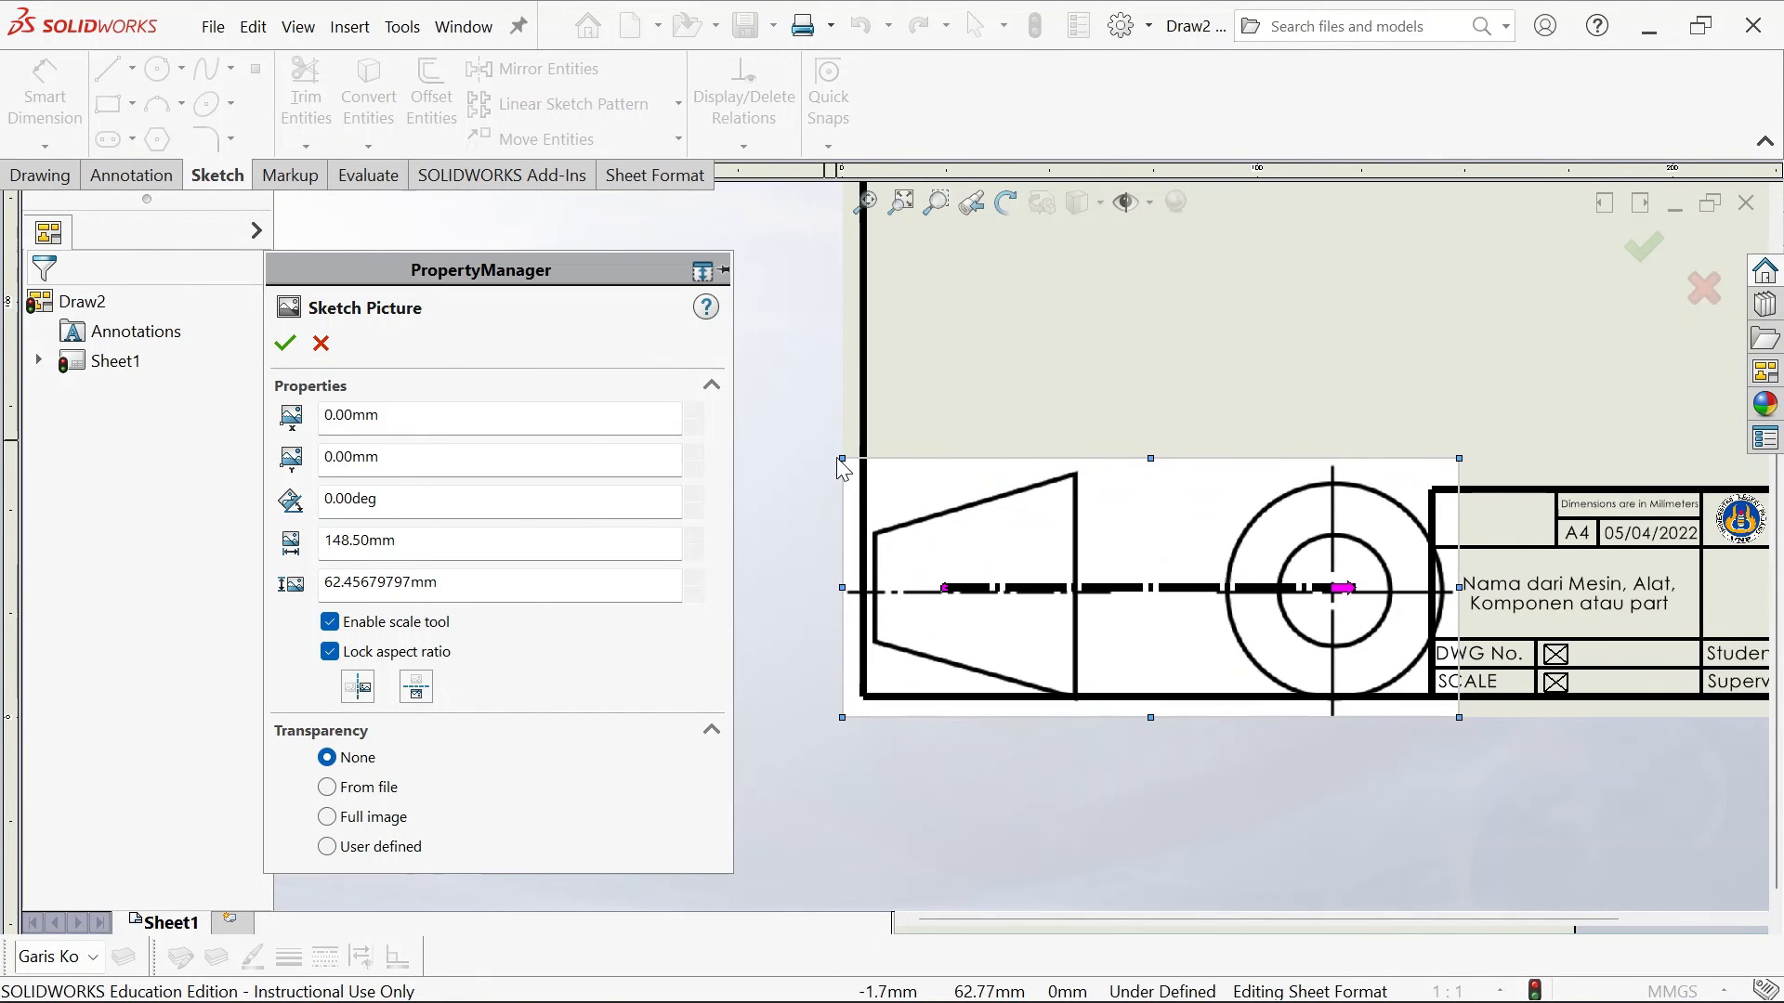
{"action": "left_click_drag", "start_coordinate": [842, 459], "coordinate": [1269, 638]}
{"action": "left_click", "coordinate": [333, 623]}
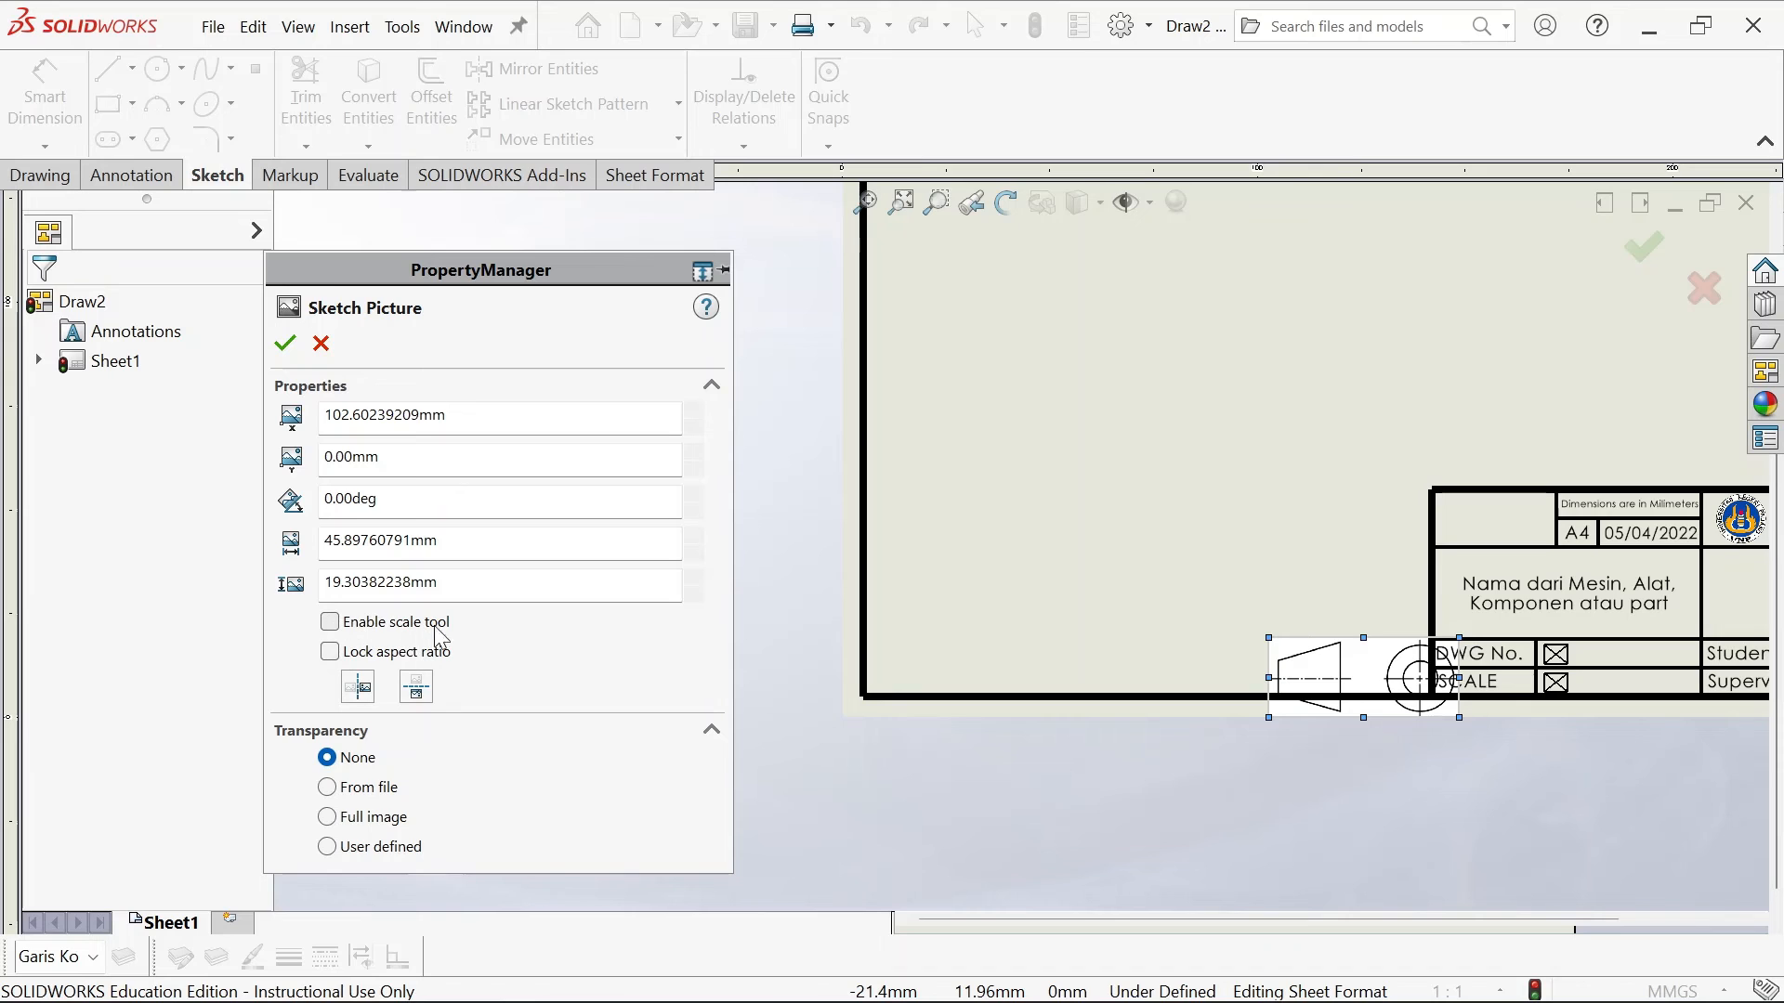
Move the projection symbol picture onto the title block and shrink it to fit the empty cell beside the Dimensions are in Milimeters note
{"action": "scroll", "coordinate": [1486, 678], "scroll_direction": "down", "scroll_amount": 3}
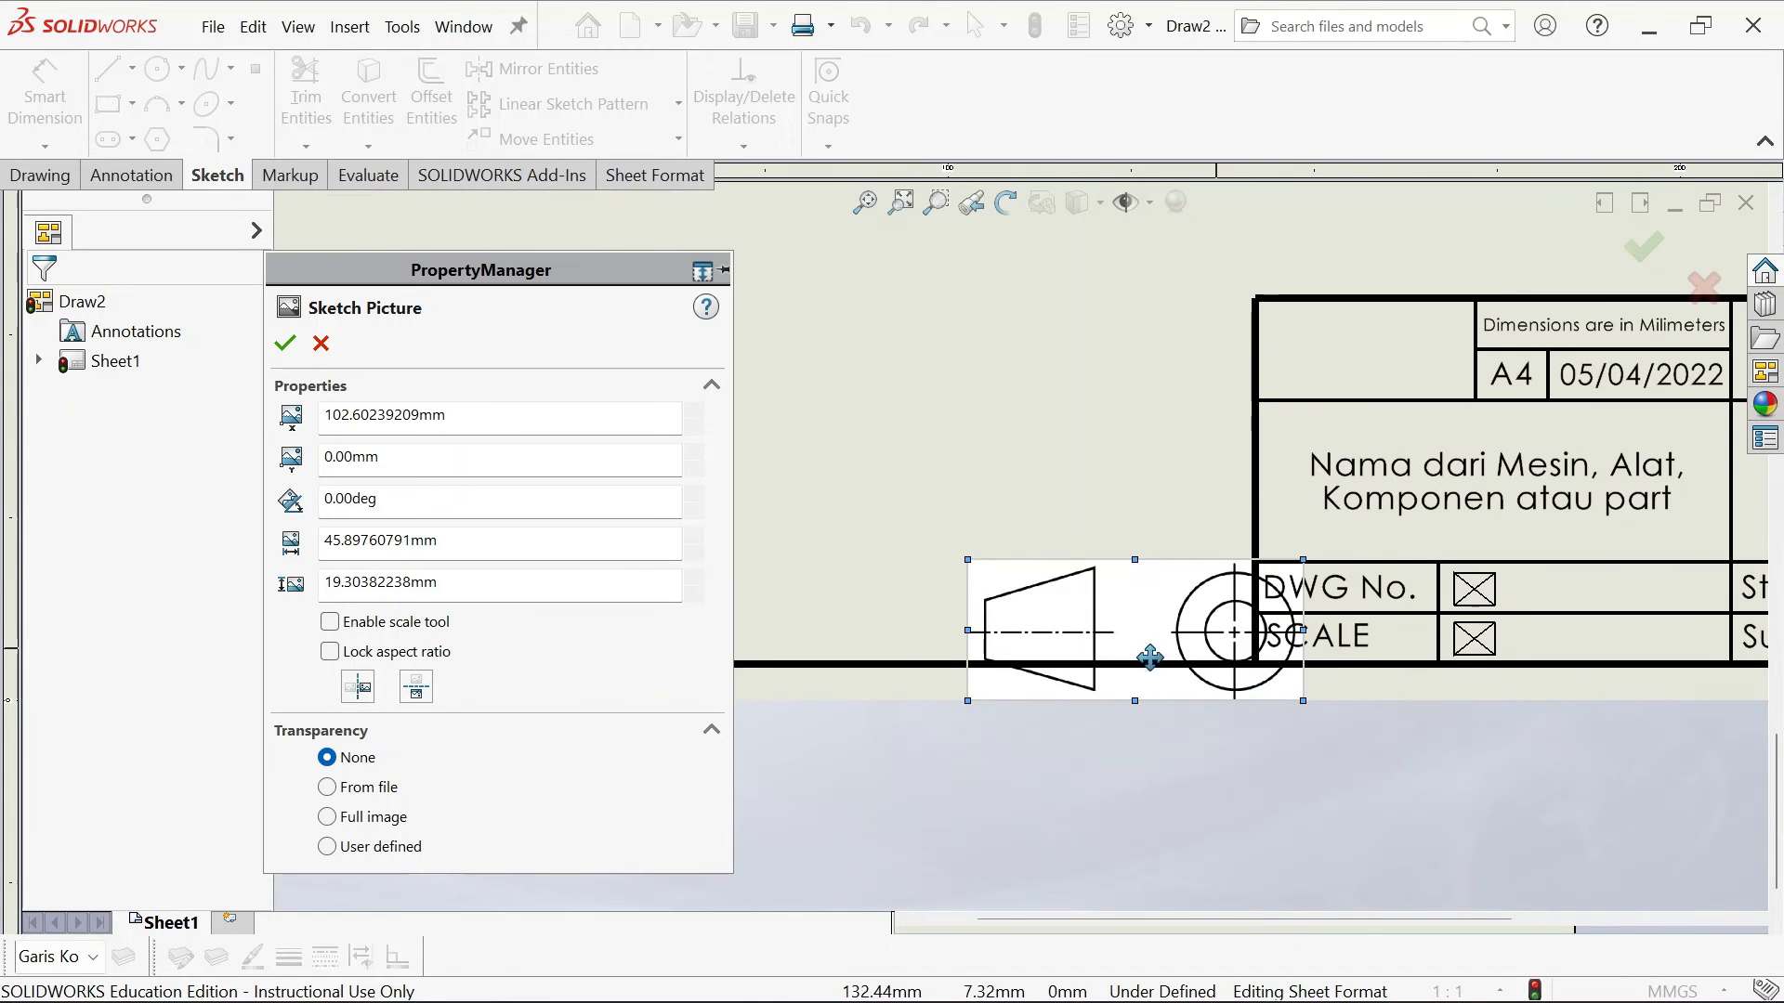
{"action": "scroll", "coordinate": [1151, 660], "scroll_direction": "down", "scroll_amount": 1}
{"action": "mouse_move", "coordinate": [1057, 612]}
{"action": "left_mouse_down"}
{"action": "mouse_move", "coordinate": [1323, 391]}
{"action": "mouse_move", "coordinate": [1360, 385]}
{"action": "left_mouse_up"}
{"action": "scroll", "coordinate": [1337, 474], "scroll_direction": "up", "scroll_amount": 3}
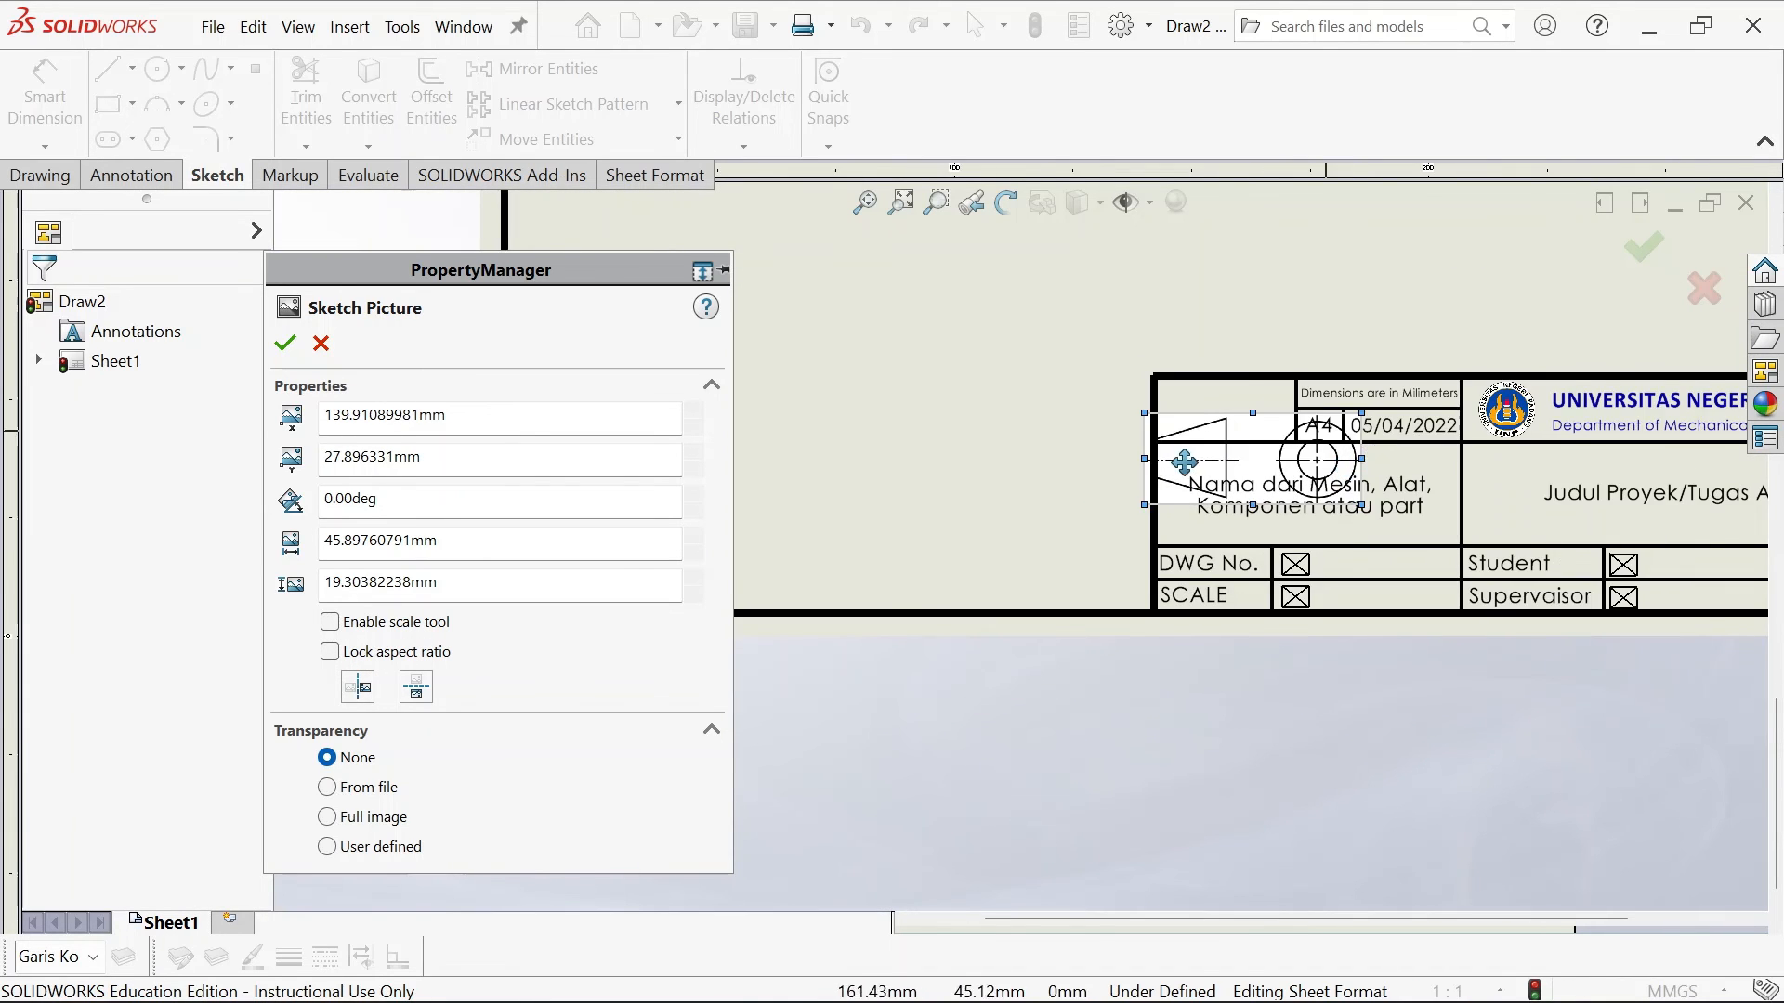
{"action": "scroll", "coordinate": [1182, 462], "scroll_direction": "down", "scroll_amount": 4}
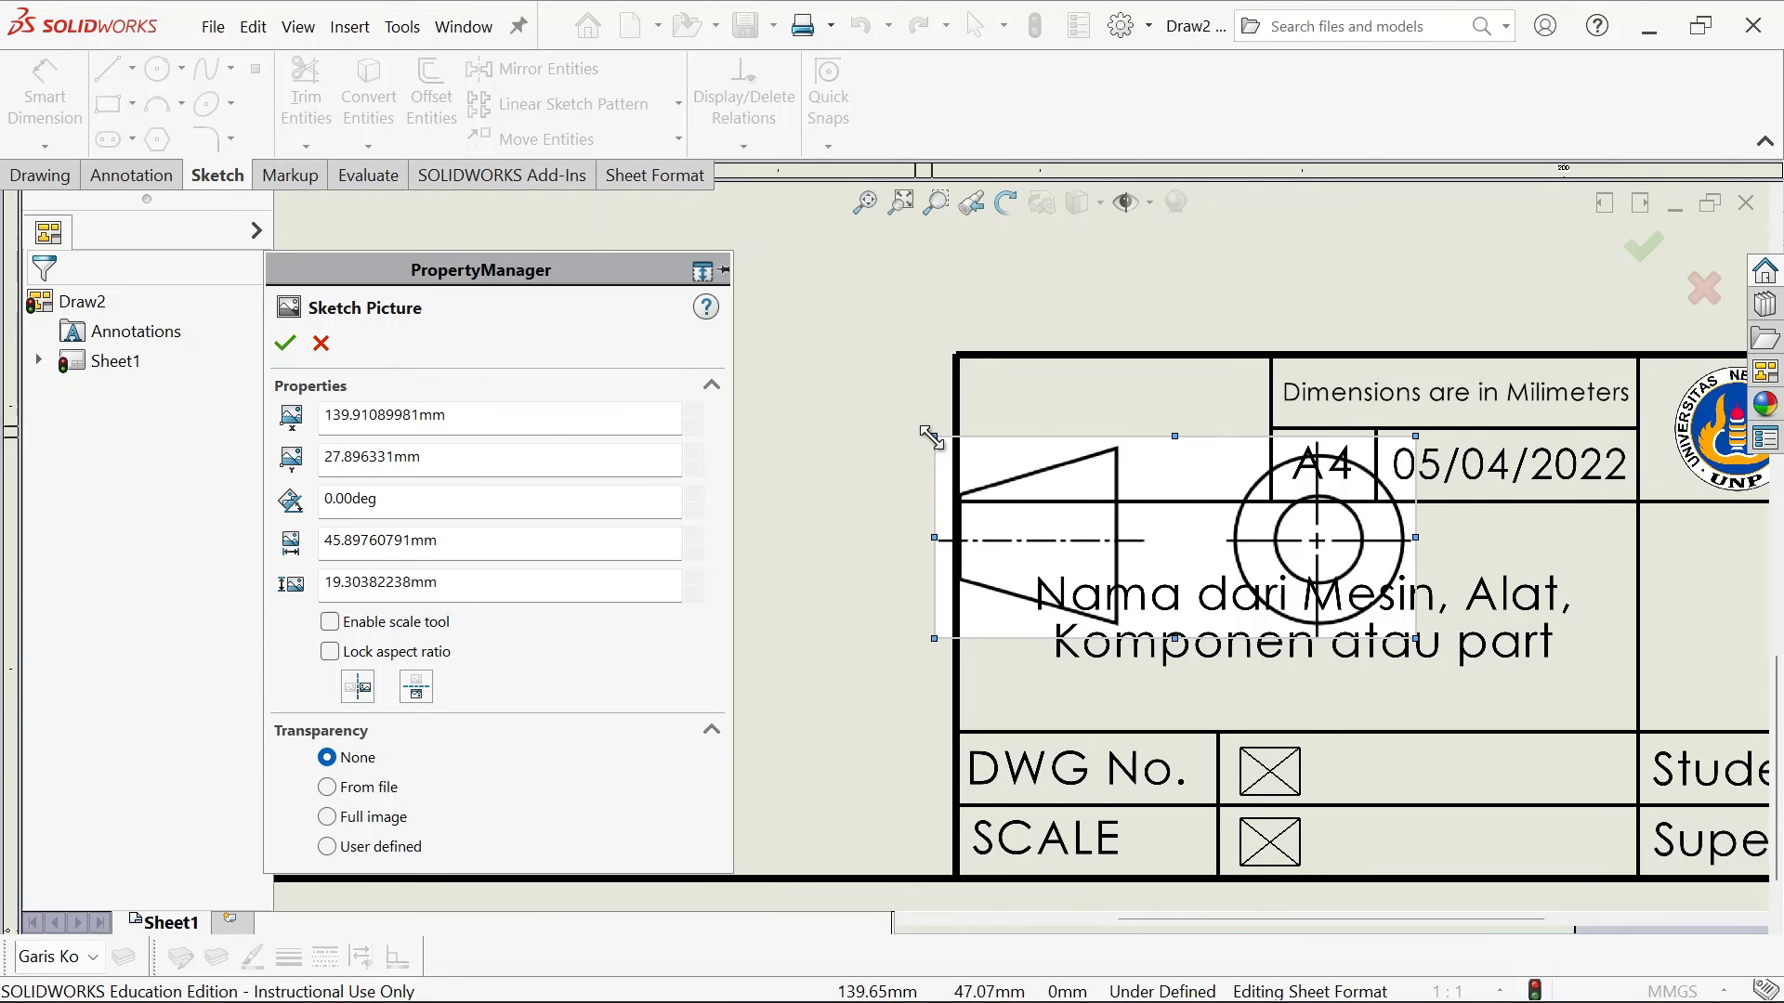
{"action": "mouse_move", "coordinate": [934, 436]}
{"action": "left_mouse_down"}
{"action": "mouse_move", "coordinate": [1111, 510]}
{"action": "mouse_move", "coordinate": [1144, 543]}
{"action": "left_mouse_up"}
{"action": "mouse_move", "coordinate": [1301, 579]}
{"action": "left_mouse_down"}
{"action": "mouse_move", "coordinate": [1132, 421]}
{"action": "mouse_move", "coordinate": [1122, 377]}
{"action": "mouse_move", "coordinate": [1139, 429]}
{"action": "left_mouse_up"}
{"action": "left_click", "coordinate": [288, 346]}
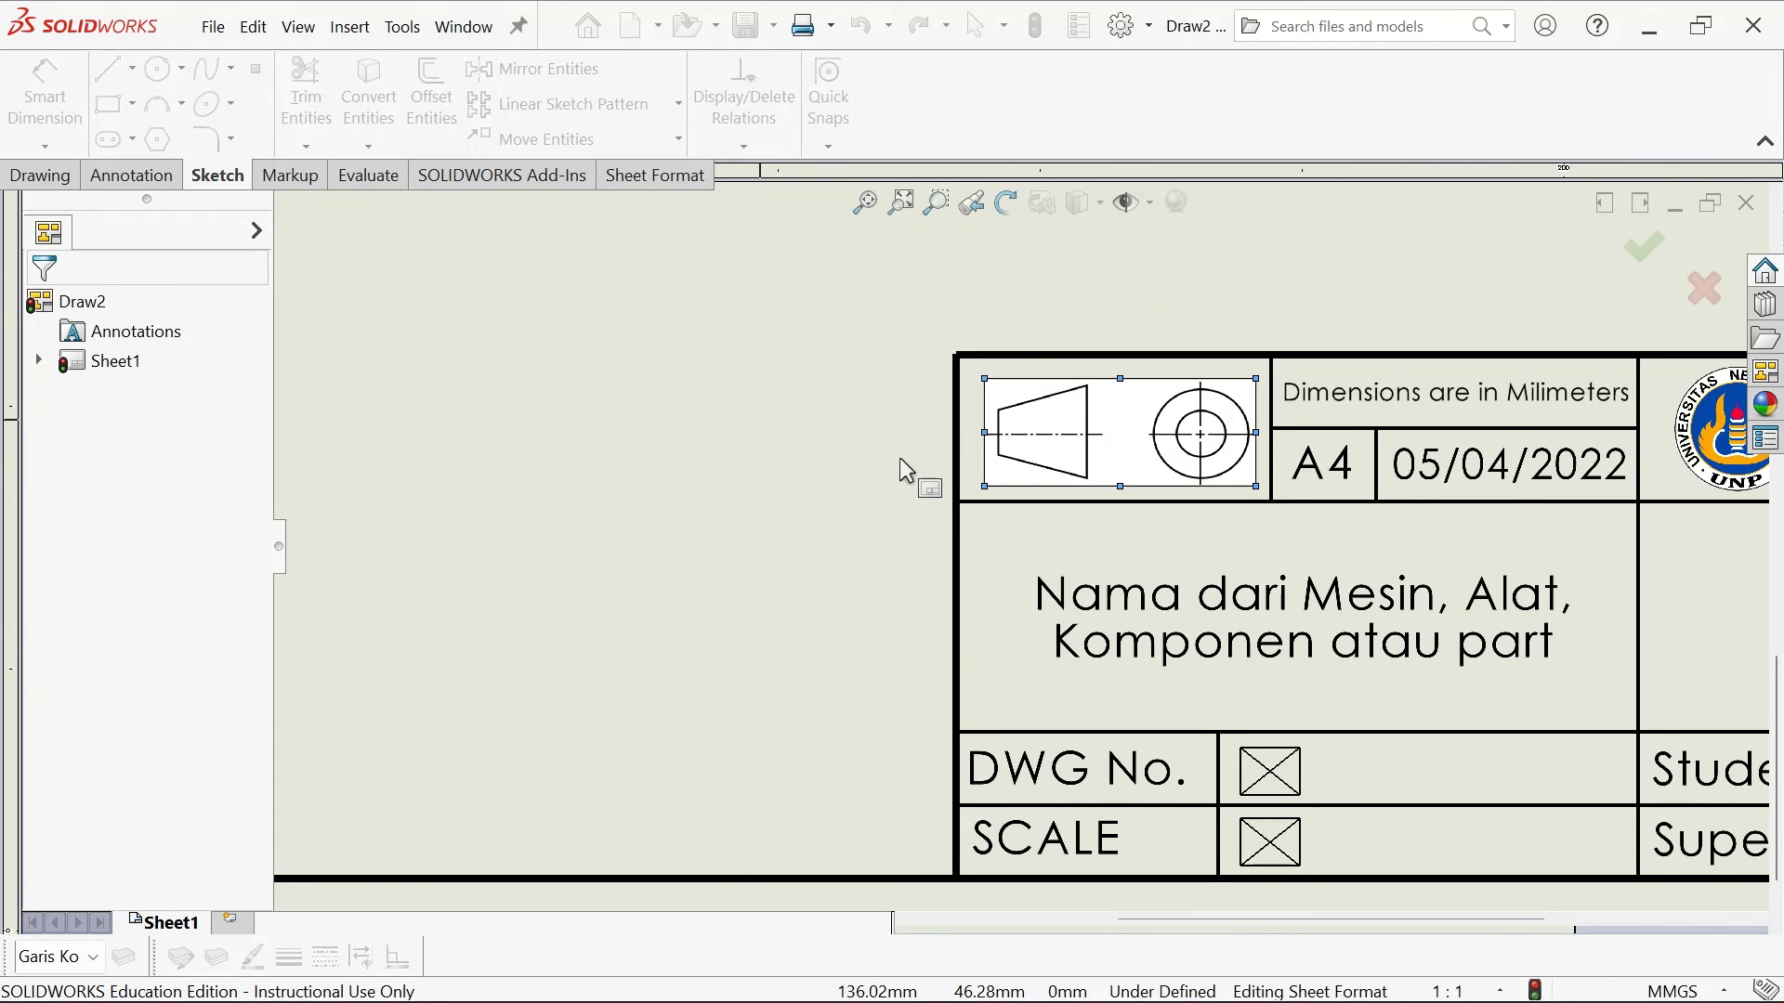
Examine the title block's pictures, notes and cells, both up close and in relation to the whole sheet
{"action": "scroll", "coordinate": [900, 457], "scroll_direction": "up", "scroll_amount": 5}
{"action": "scroll", "coordinate": [1202, 498], "scroll_direction": "down", "scroll_amount": 3}
{"action": "scroll", "coordinate": [1163, 506], "scroll_direction": "up", "scroll_amount": 5}
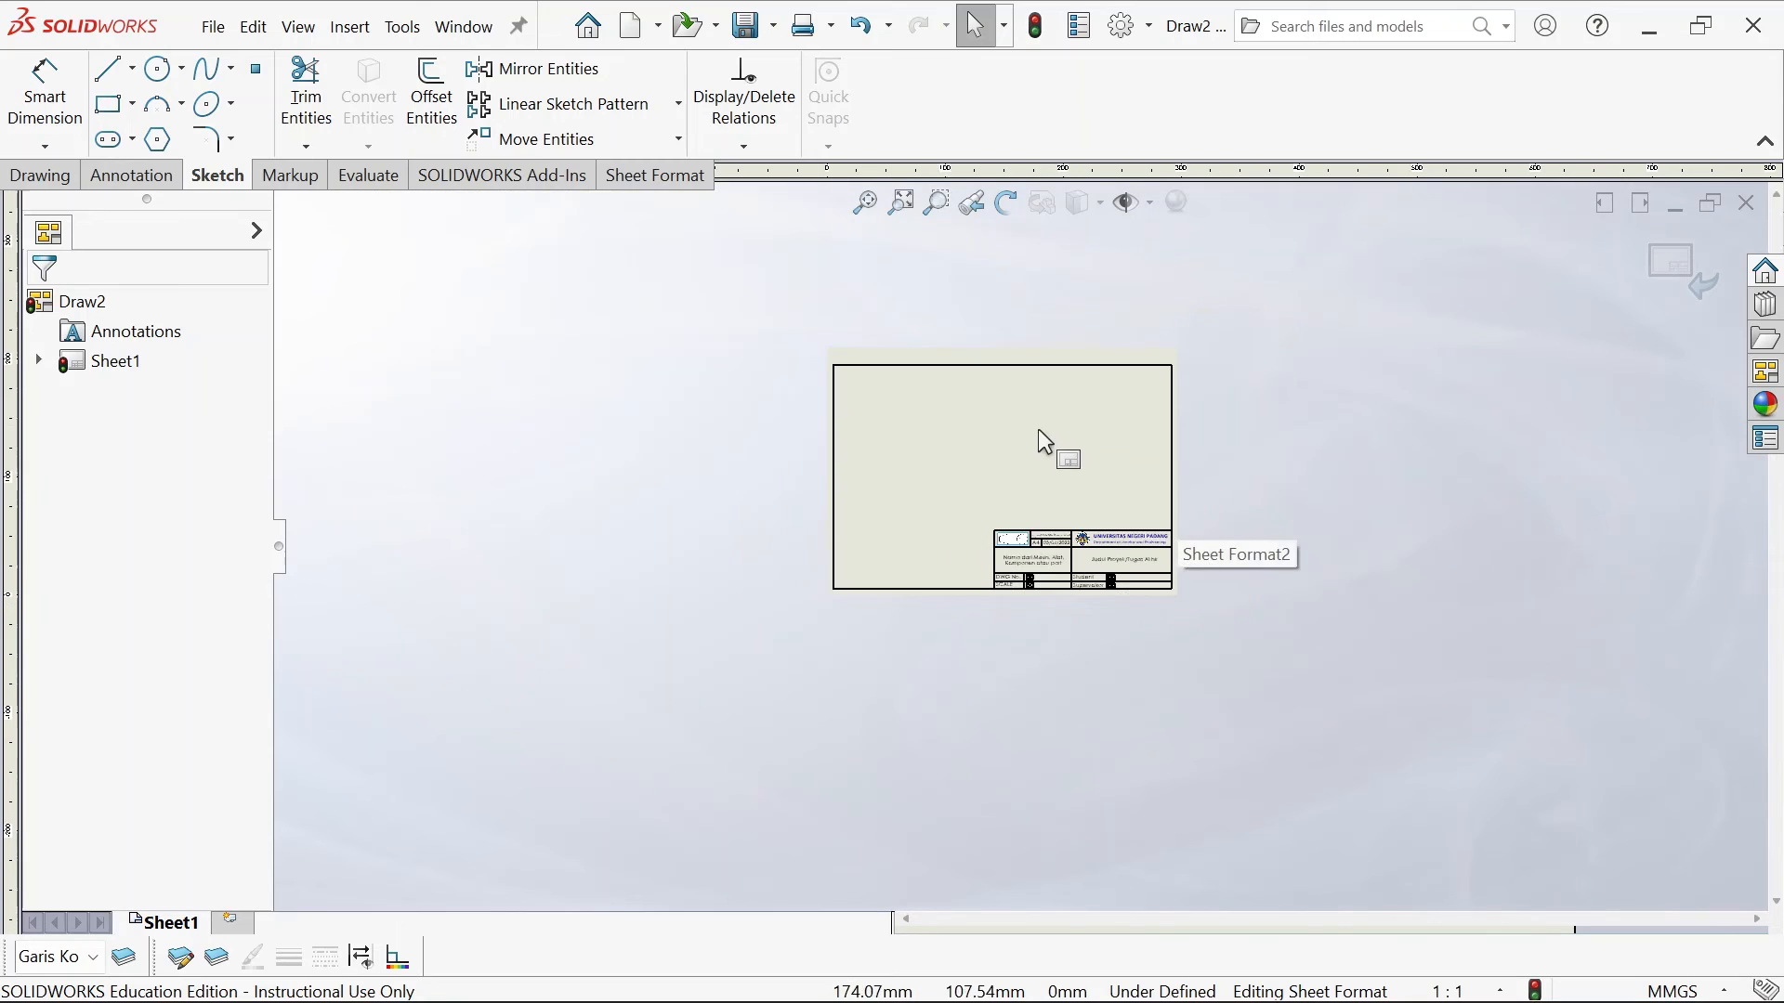
{"action": "scroll", "coordinate": [1032, 545], "scroll_direction": "down", "scroll_amount": 5}
{"action": "scroll", "coordinate": [1059, 557], "scroll_direction": "up", "scroll_amount": 1}
{"action": "scroll", "coordinate": [1059, 549], "scroll_direction": "down", "scroll_amount": 2}
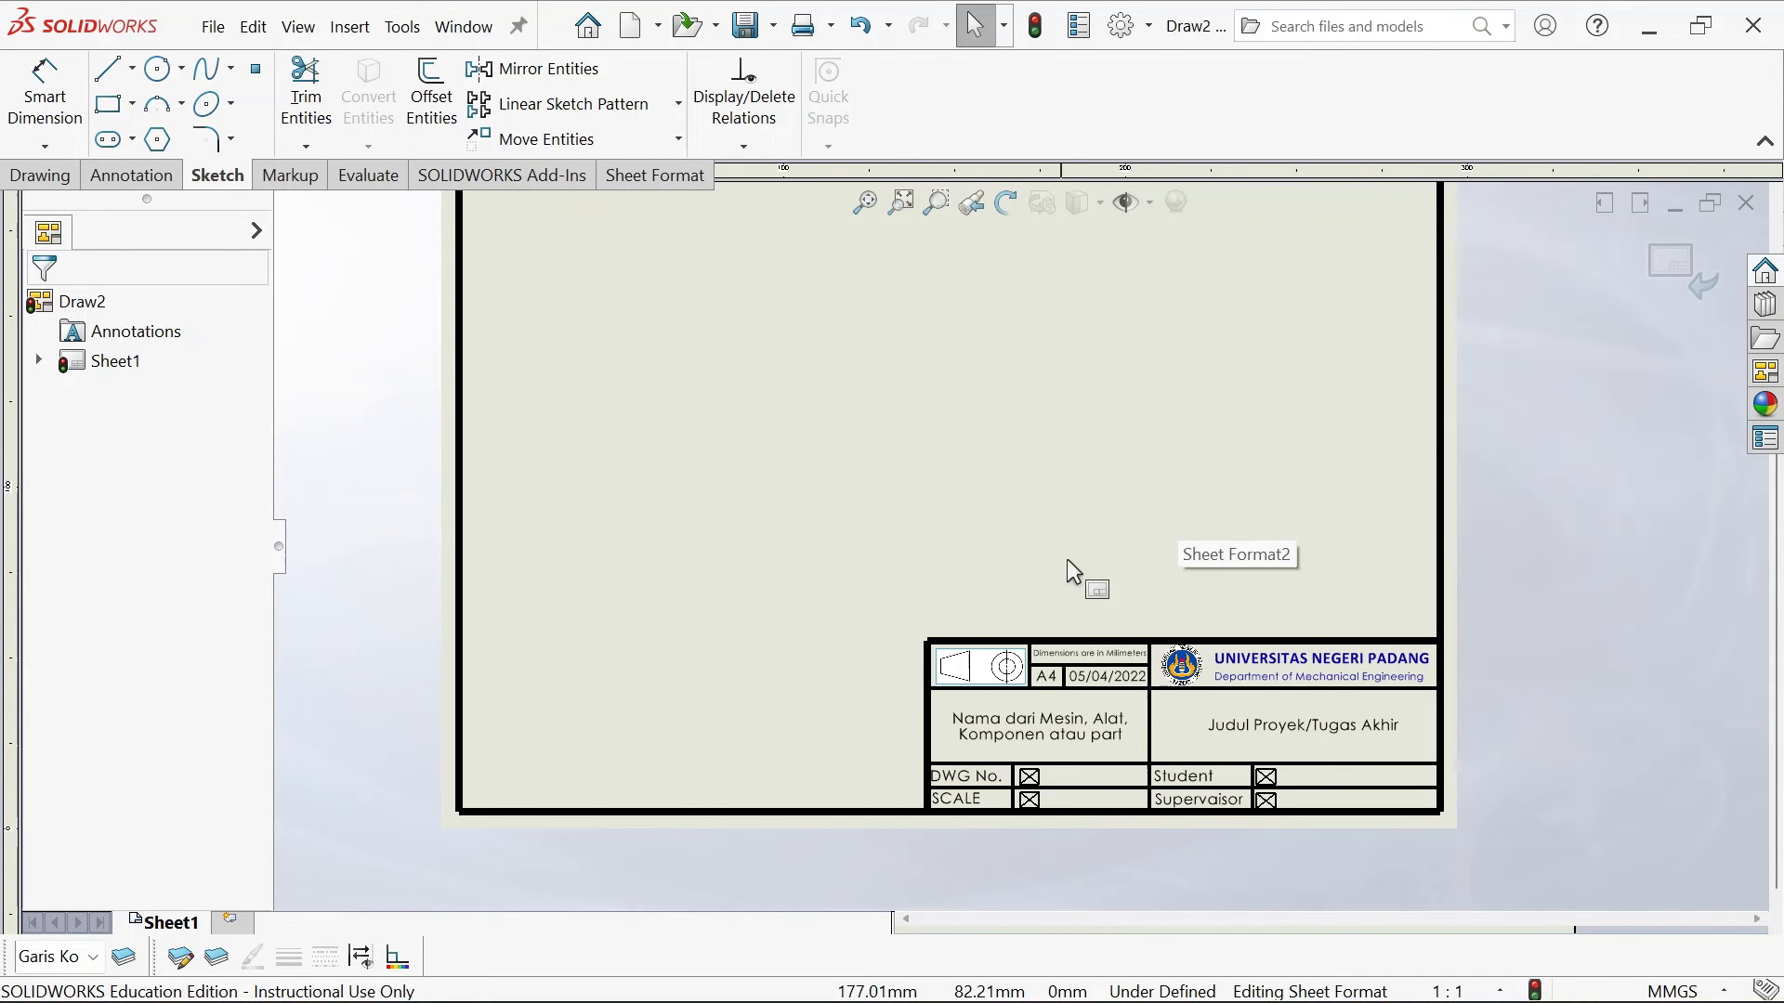
{"action": "scroll", "coordinate": [1163, 705], "scroll_direction": "down", "scroll_amount": 3}
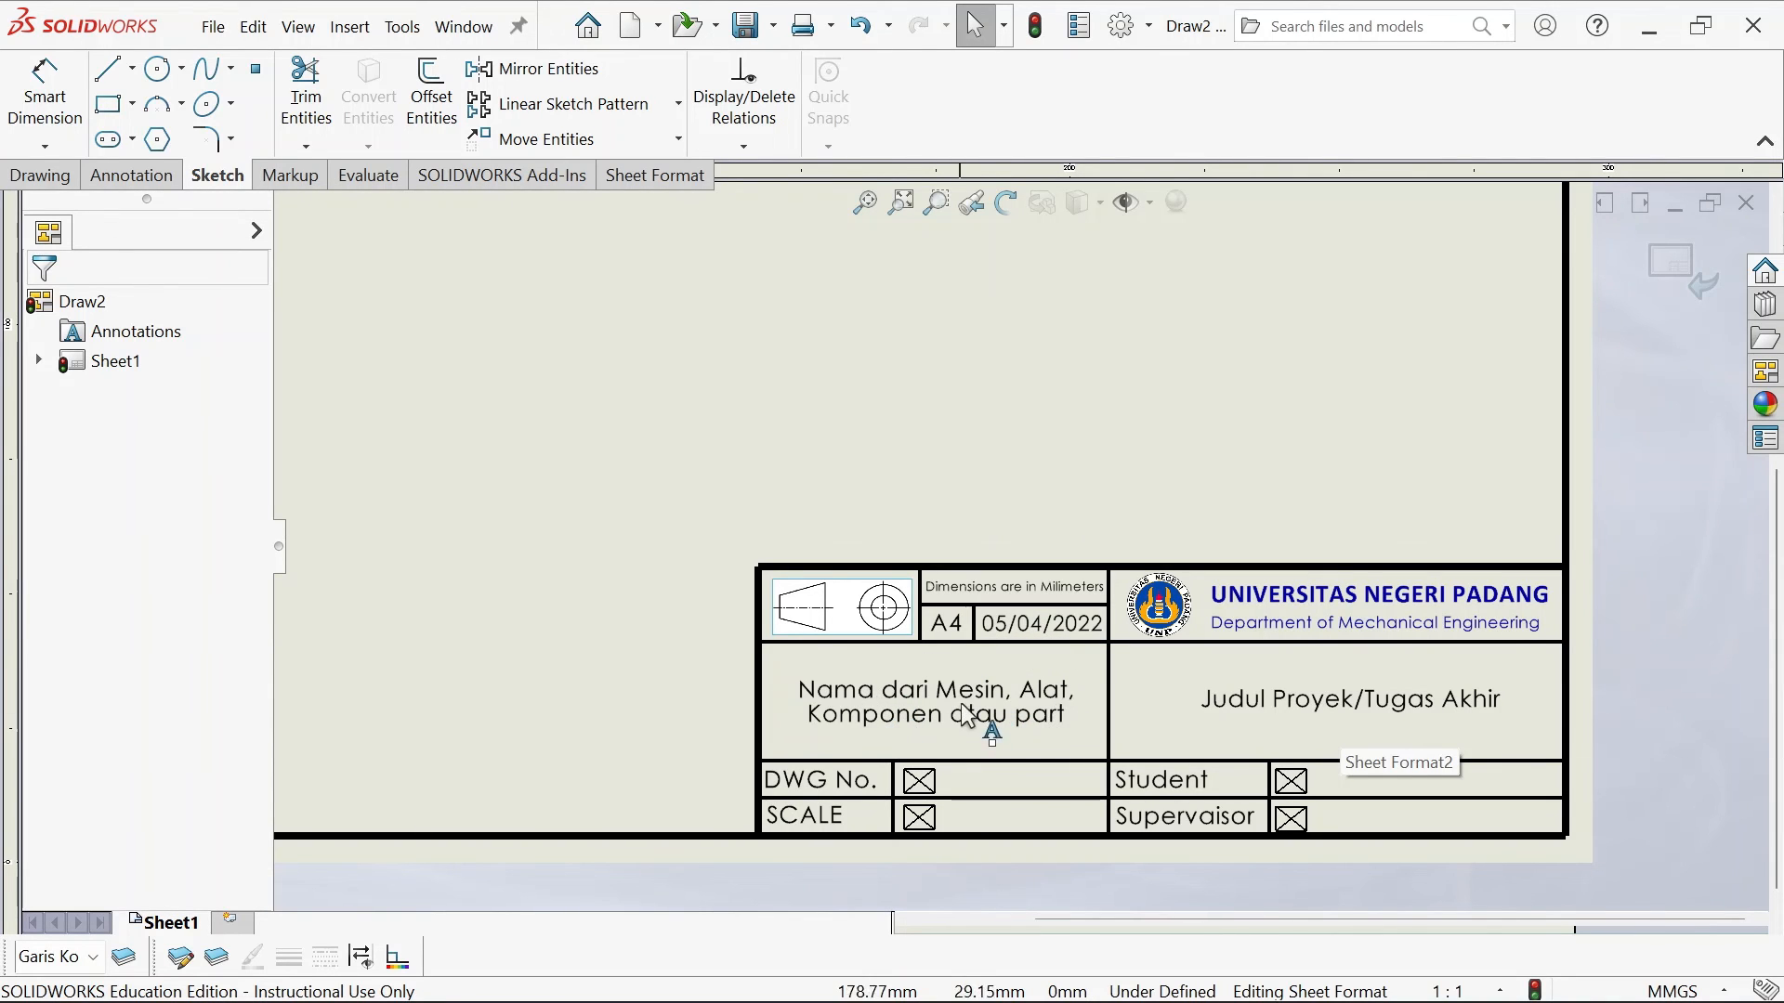
{"action": "scroll", "coordinate": [1012, 604], "scroll_direction": "up", "scroll_amount": 4}
{"action": "scroll", "coordinate": [883, 454], "scroll_direction": "down", "scroll_amount": 1}
{"action": "scroll", "coordinate": [1011, 461], "scroll_direction": "up", "scroll_amount": 1}
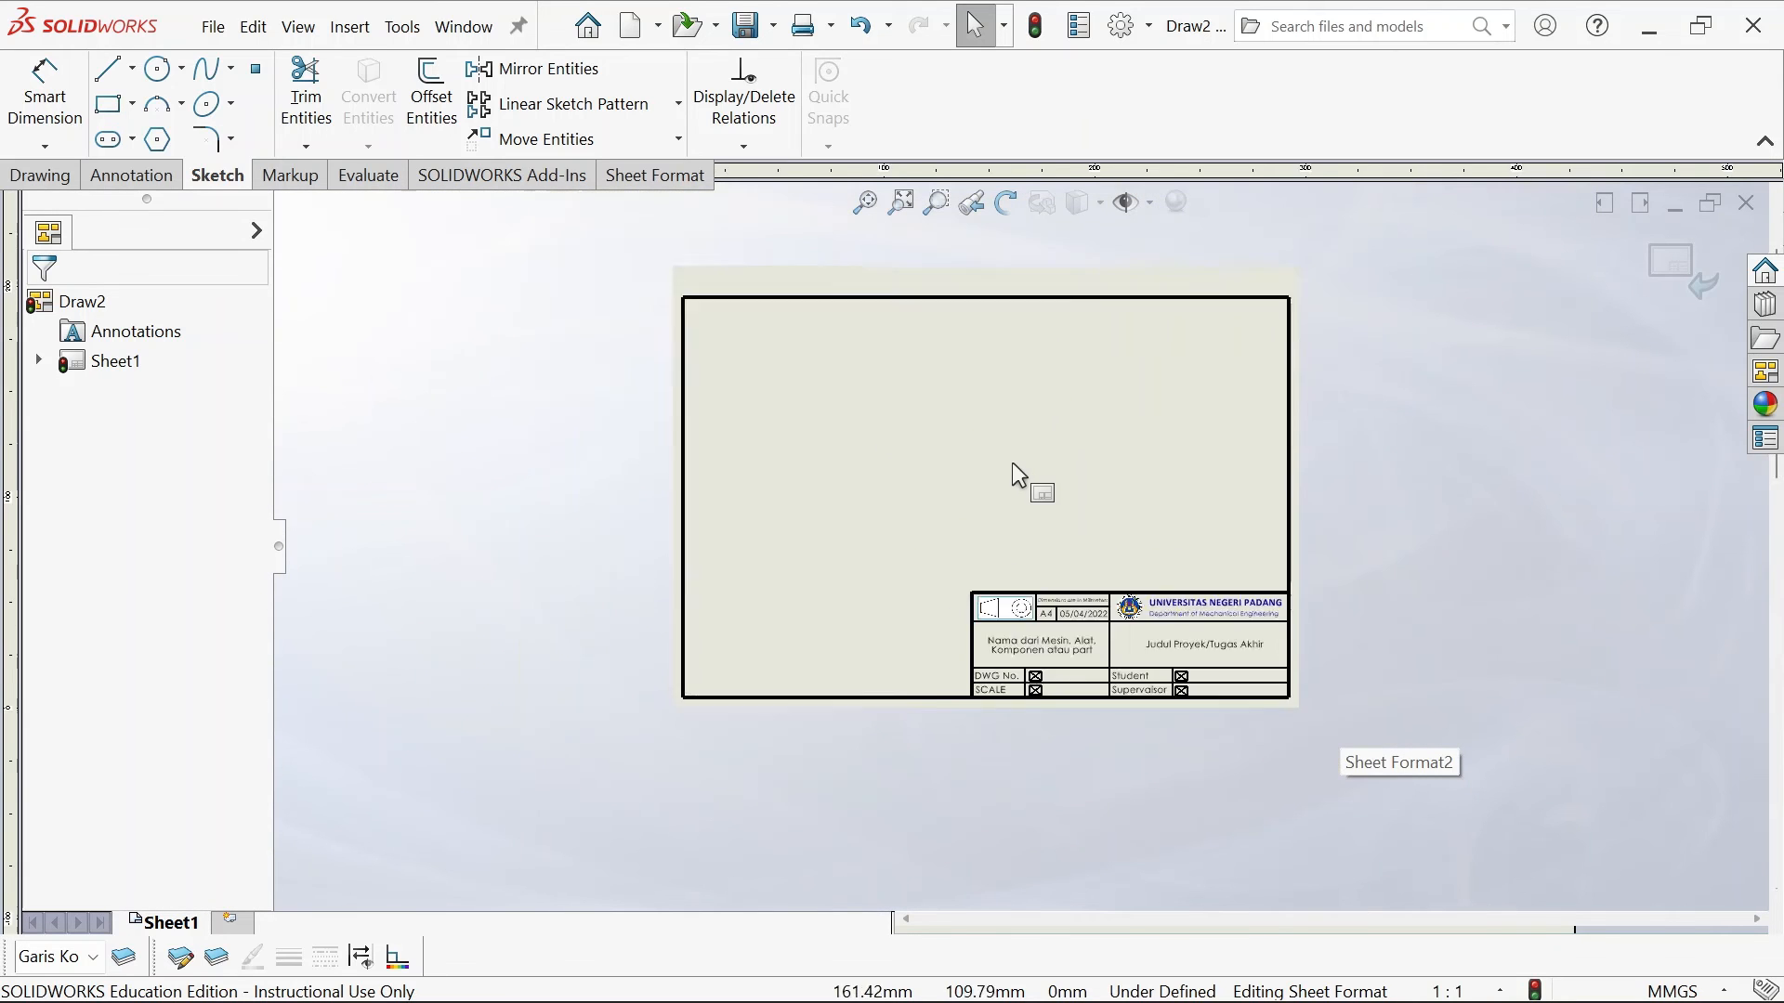
{"action": "scroll", "coordinate": [1015, 473], "scroll_direction": "down", "scroll_amount": 1}
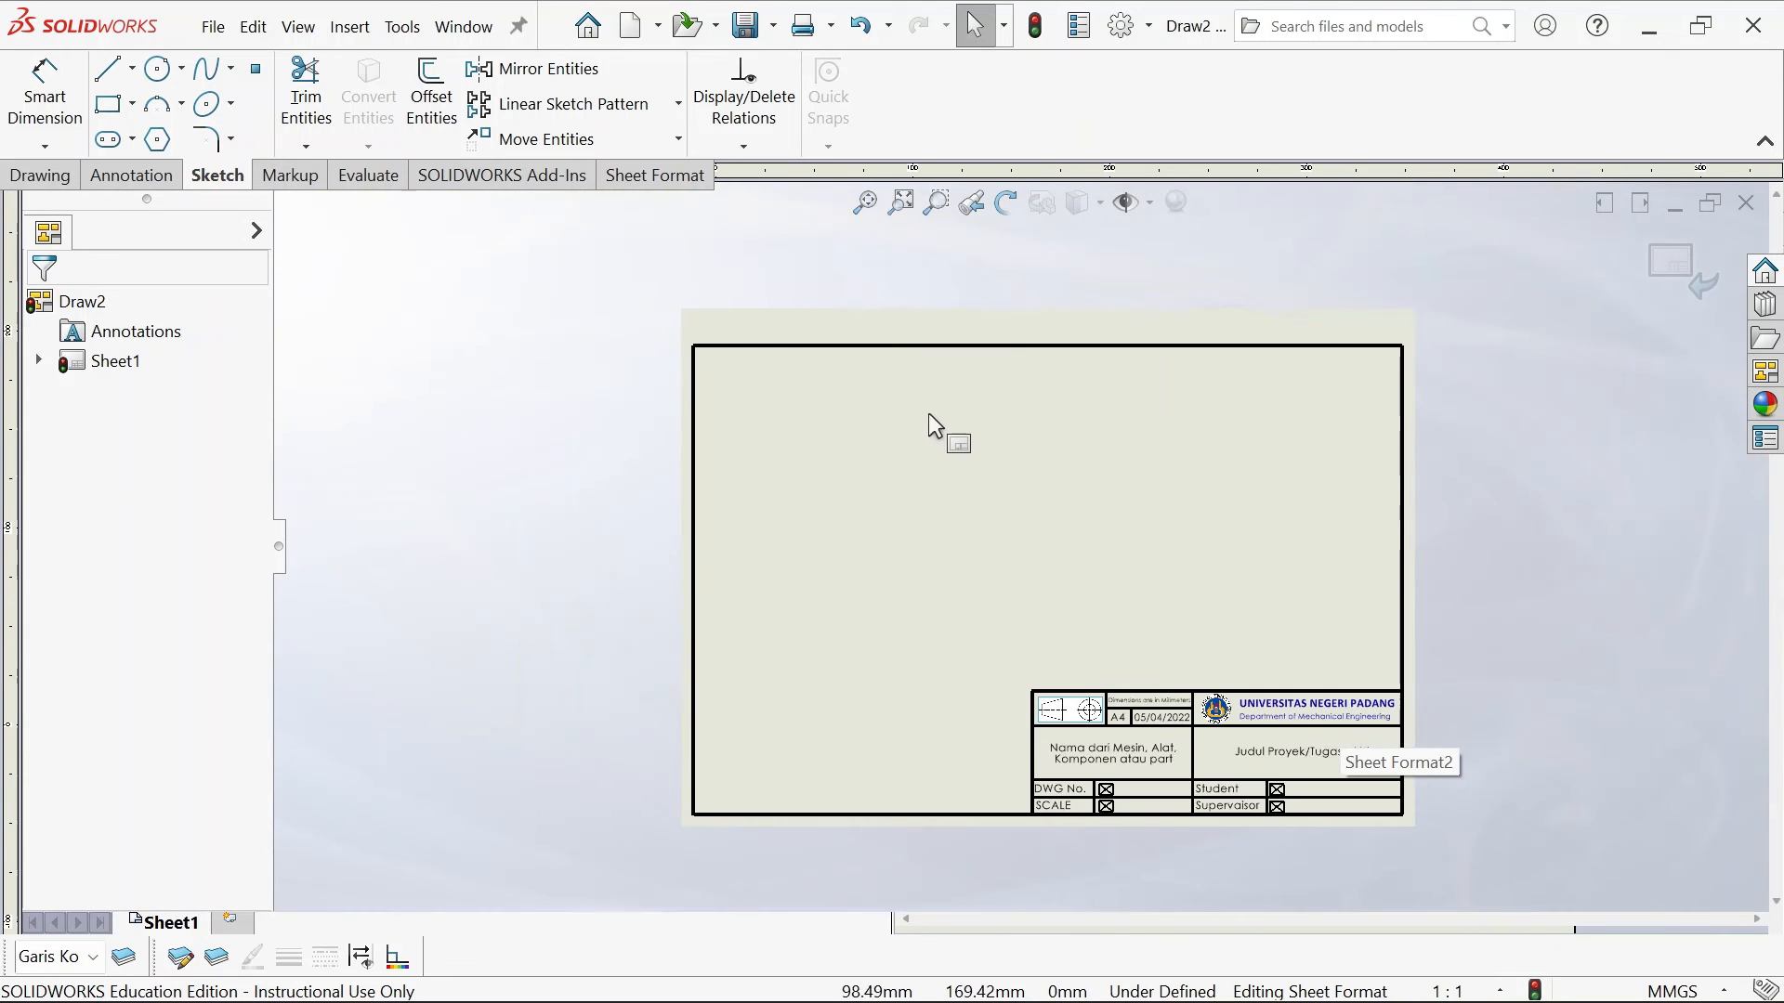
Exit sheet format editing and save the sheet format as Kepala Gambar UNP.slddrt in the sheetformat folder
{"action": "left_click", "coordinate": [1676, 264]}
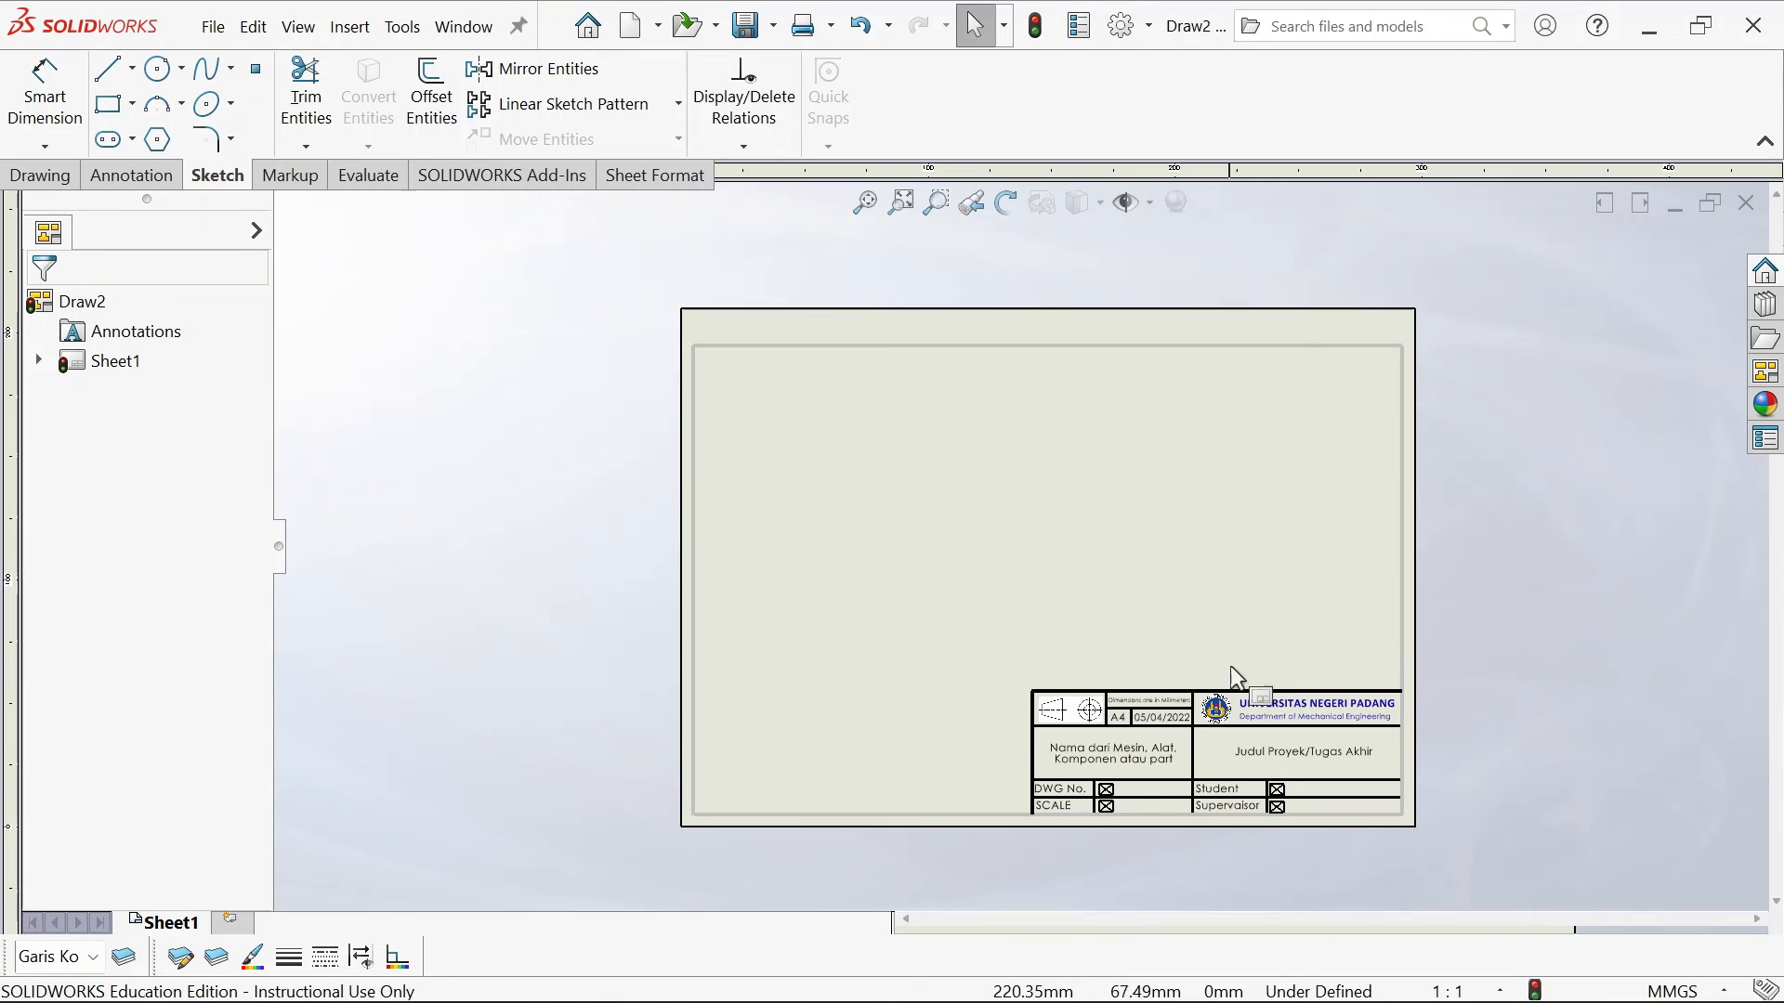
{"action": "scroll", "coordinate": [1217, 712], "scroll_direction": "down", "scroll_amount": 1}
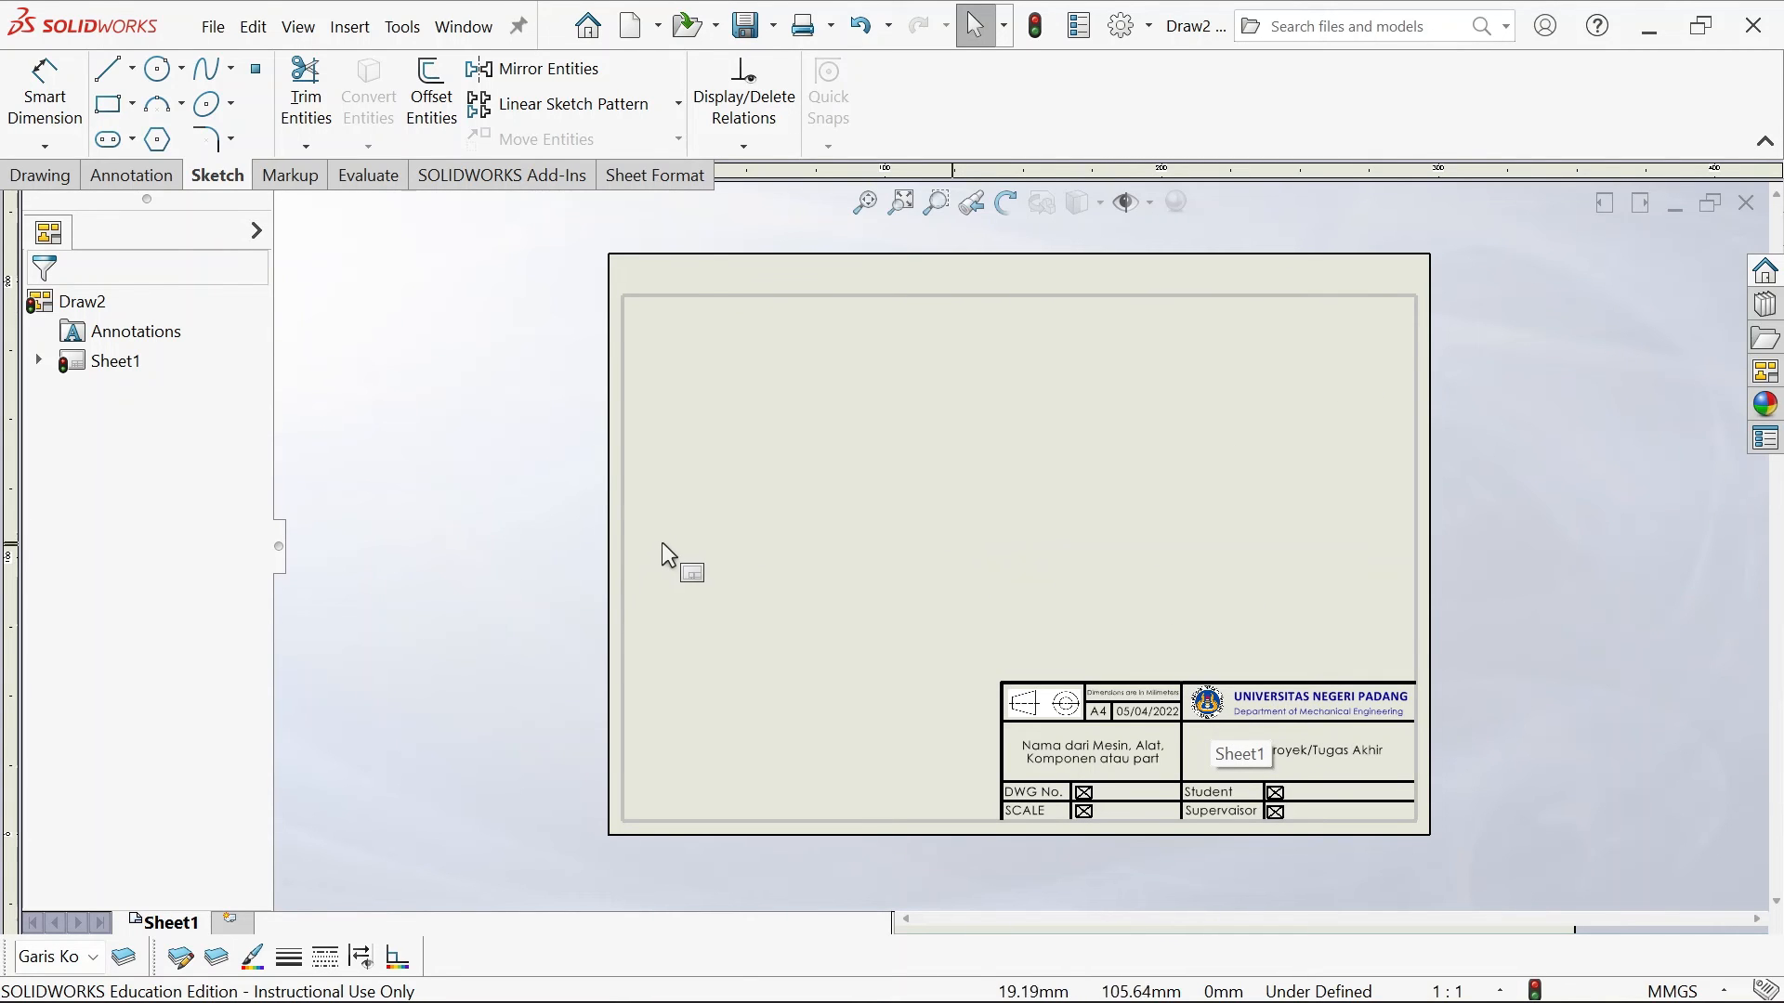
{"action": "left_click", "coordinate": [228, 34]}
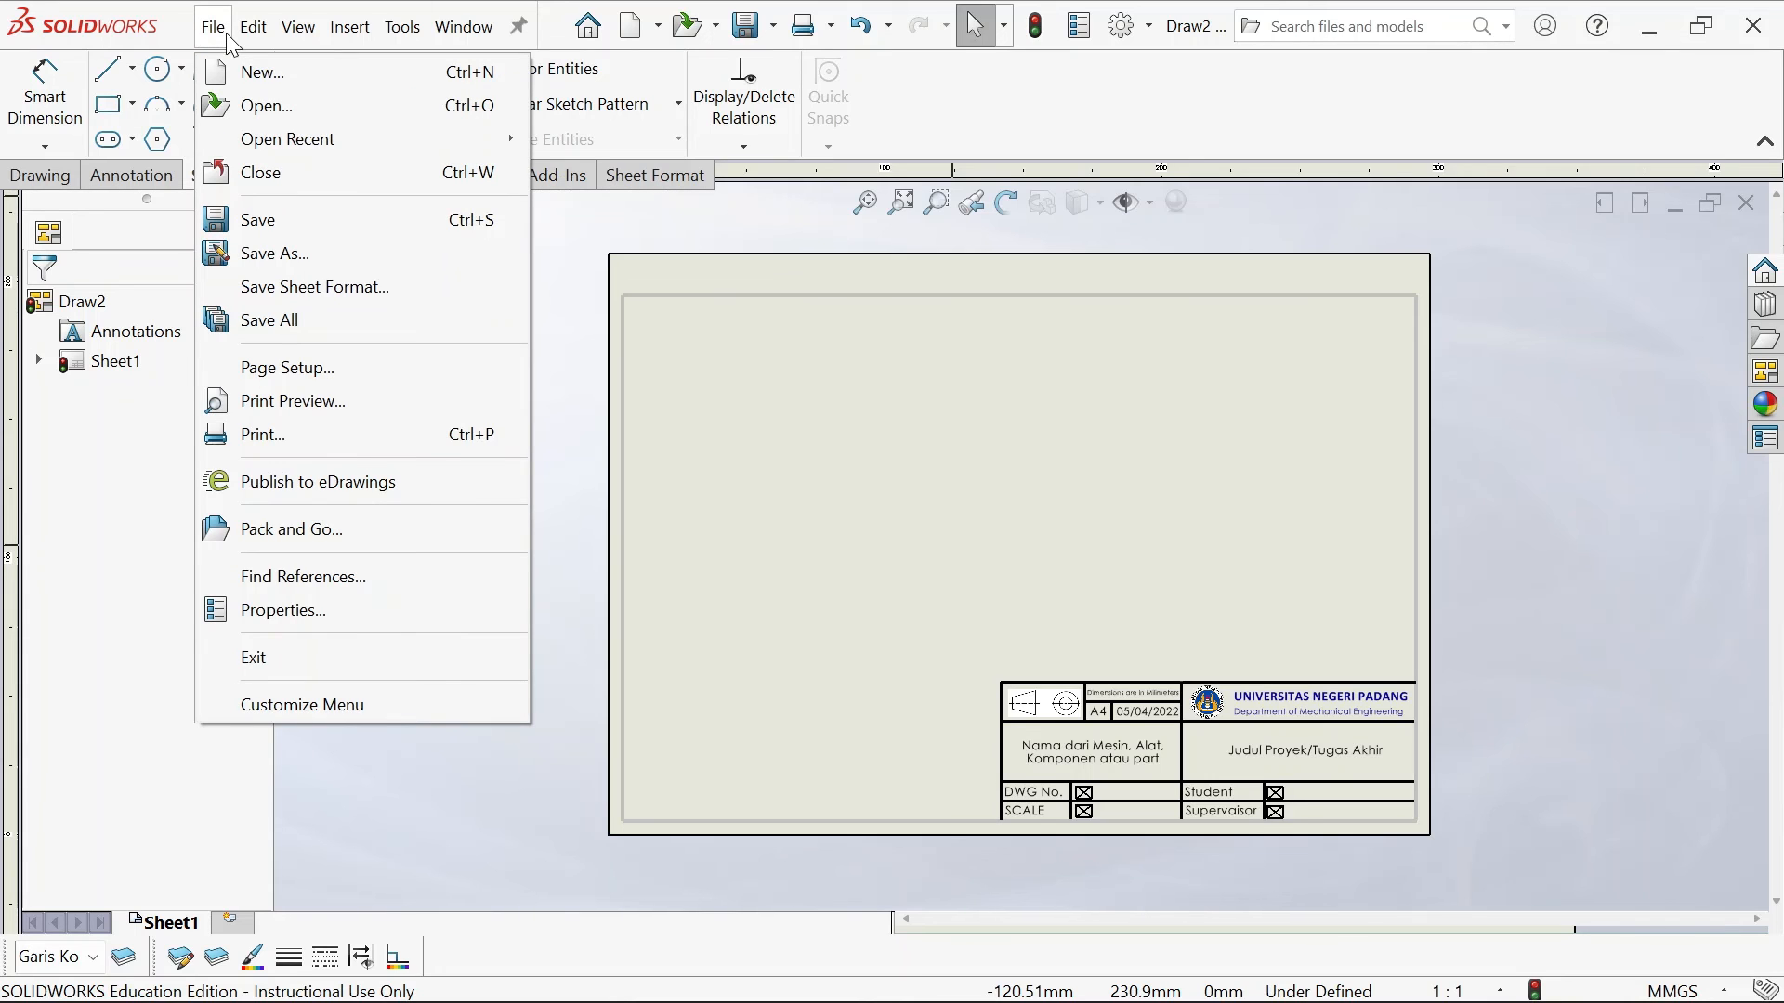
{"action": "left_click", "coordinate": [298, 295]}
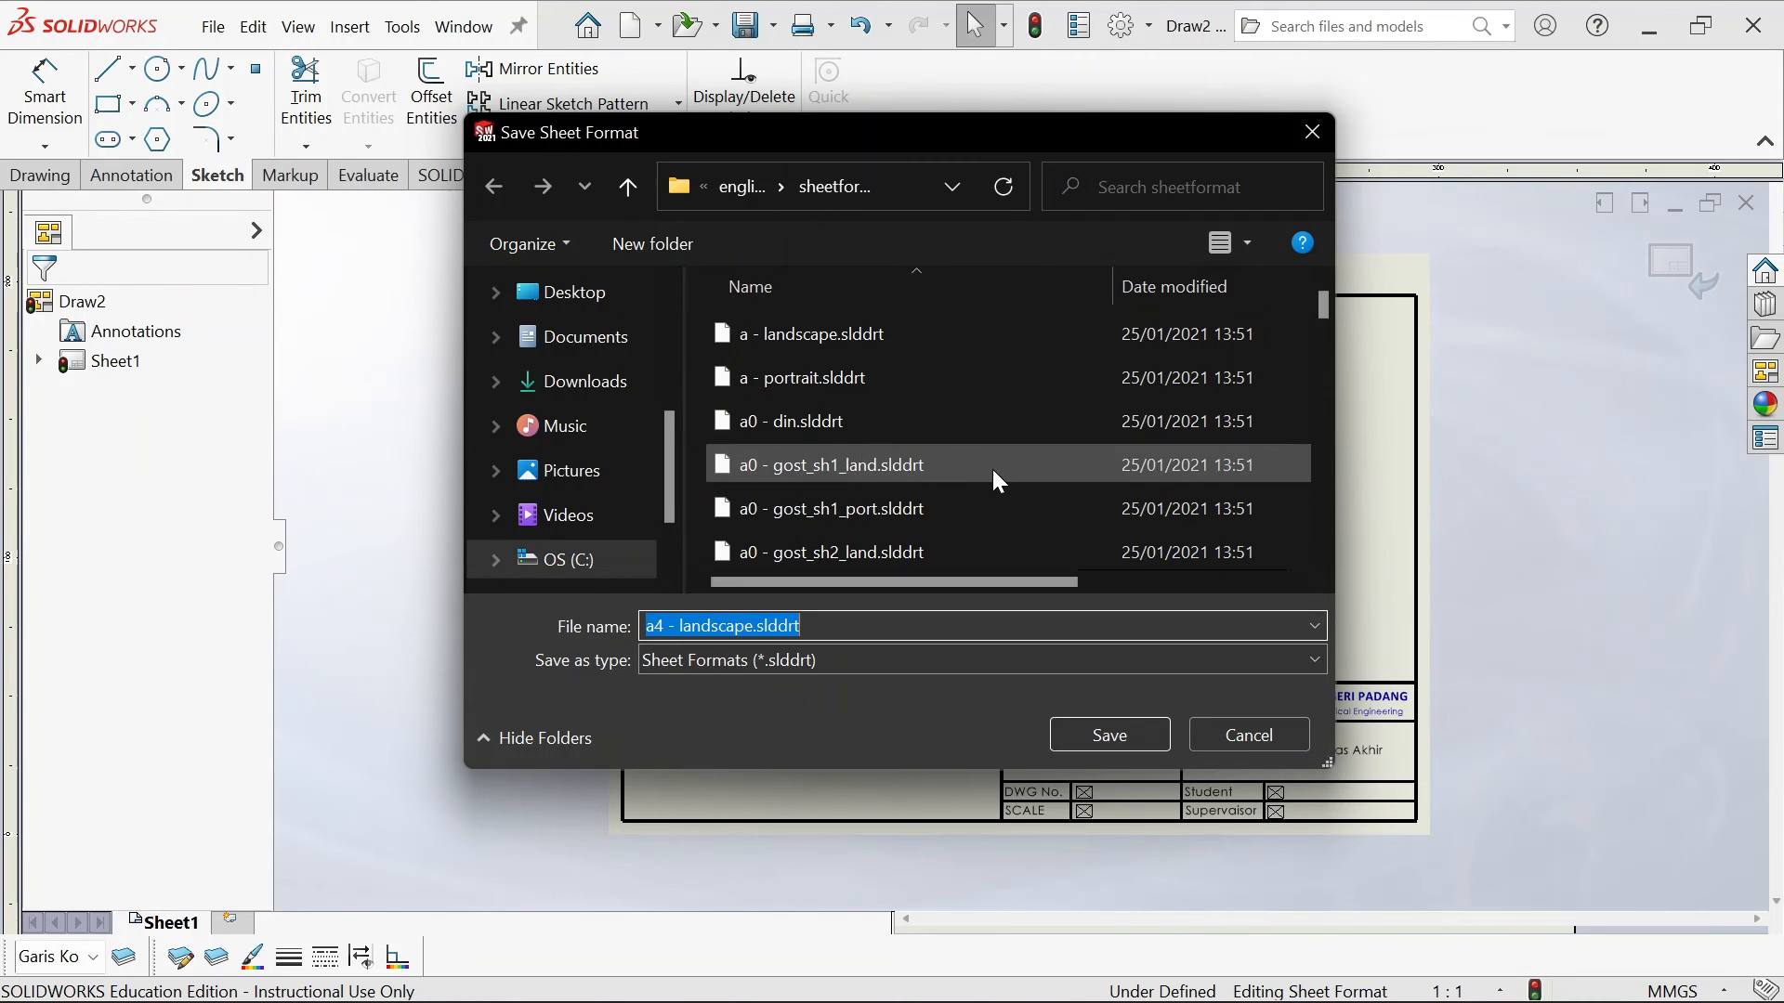
{"action": "left_click", "coordinate": [753, 628]}
{"action": "left_click_drag", "start_coordinate": [753, 628], "coordinate": [609, 624]}
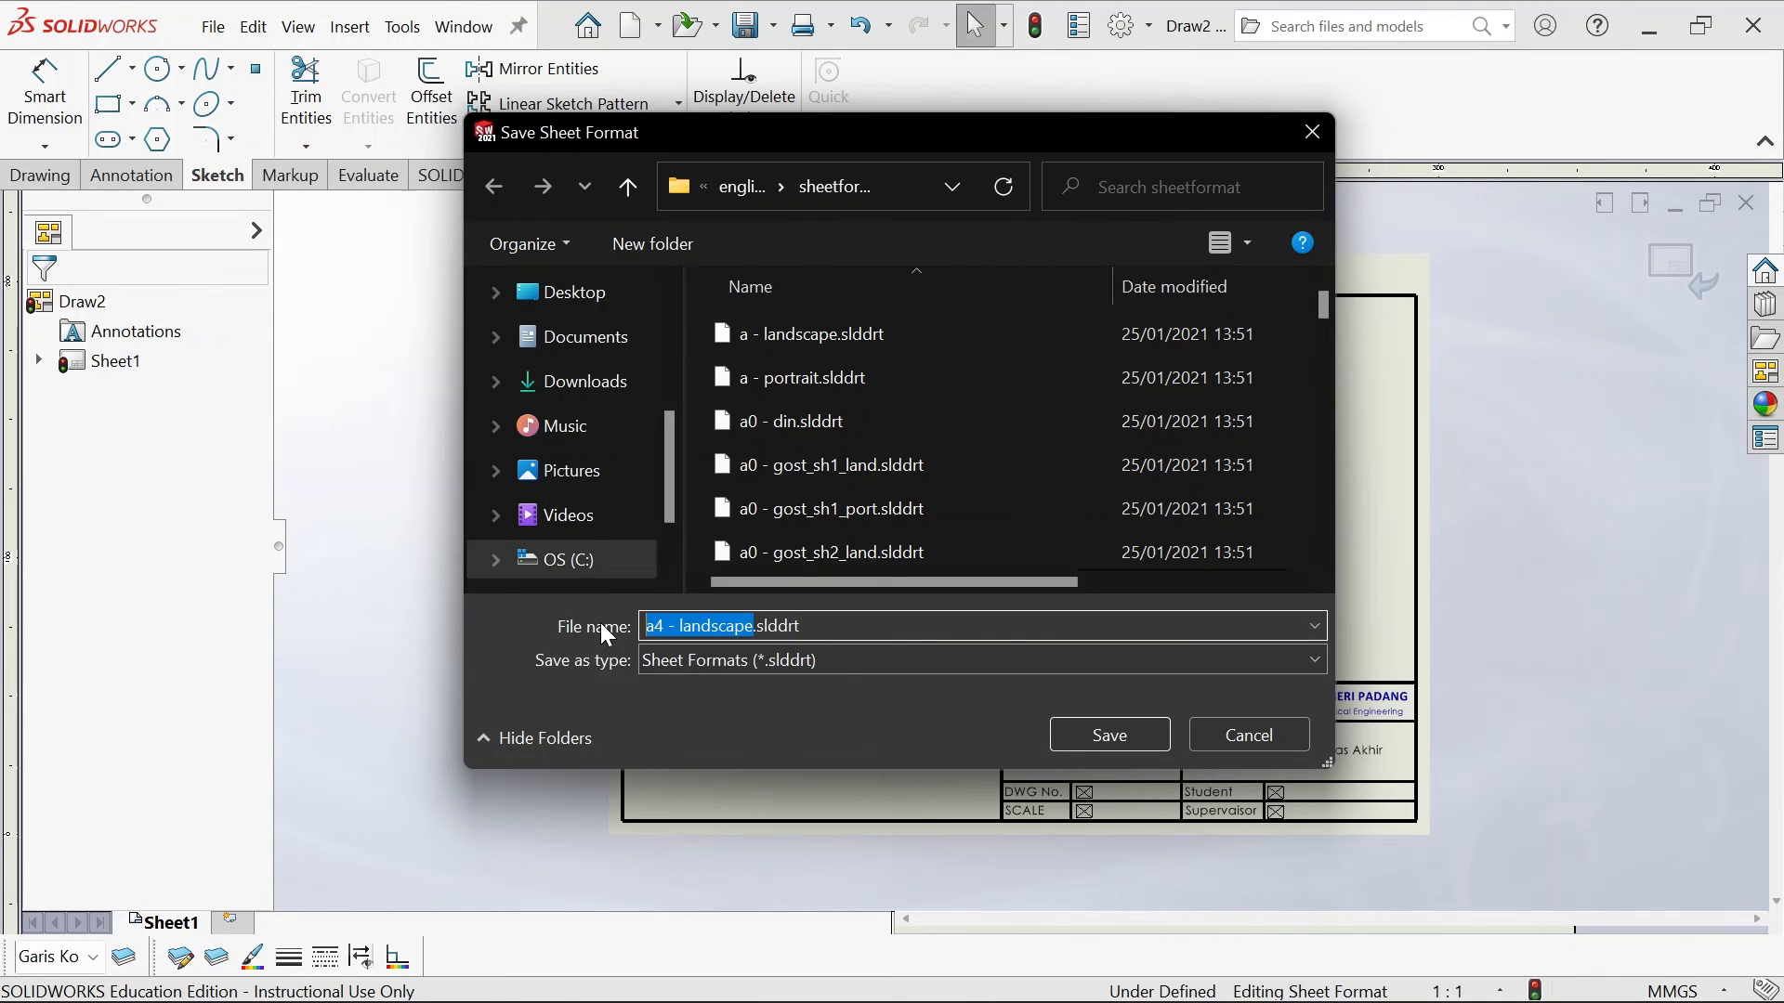
{"action": "type", "text": "Kepala"}
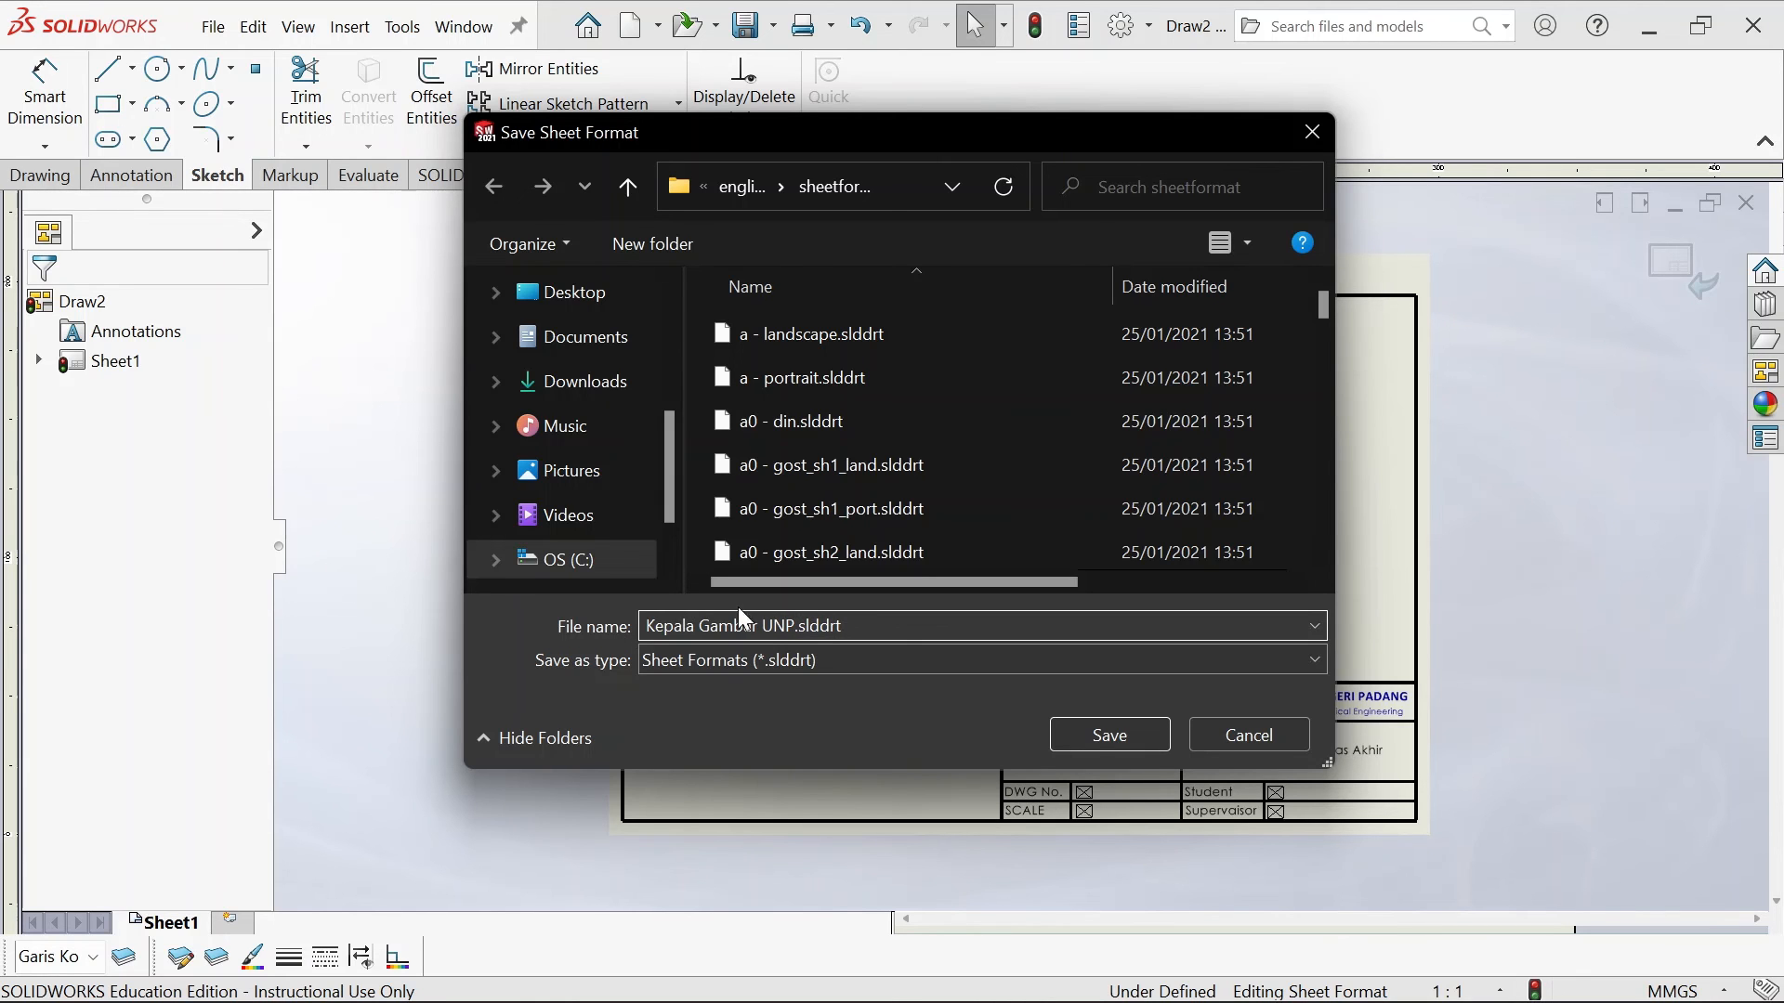
{"action": "left_click", "coordinate": [1102, 730]}
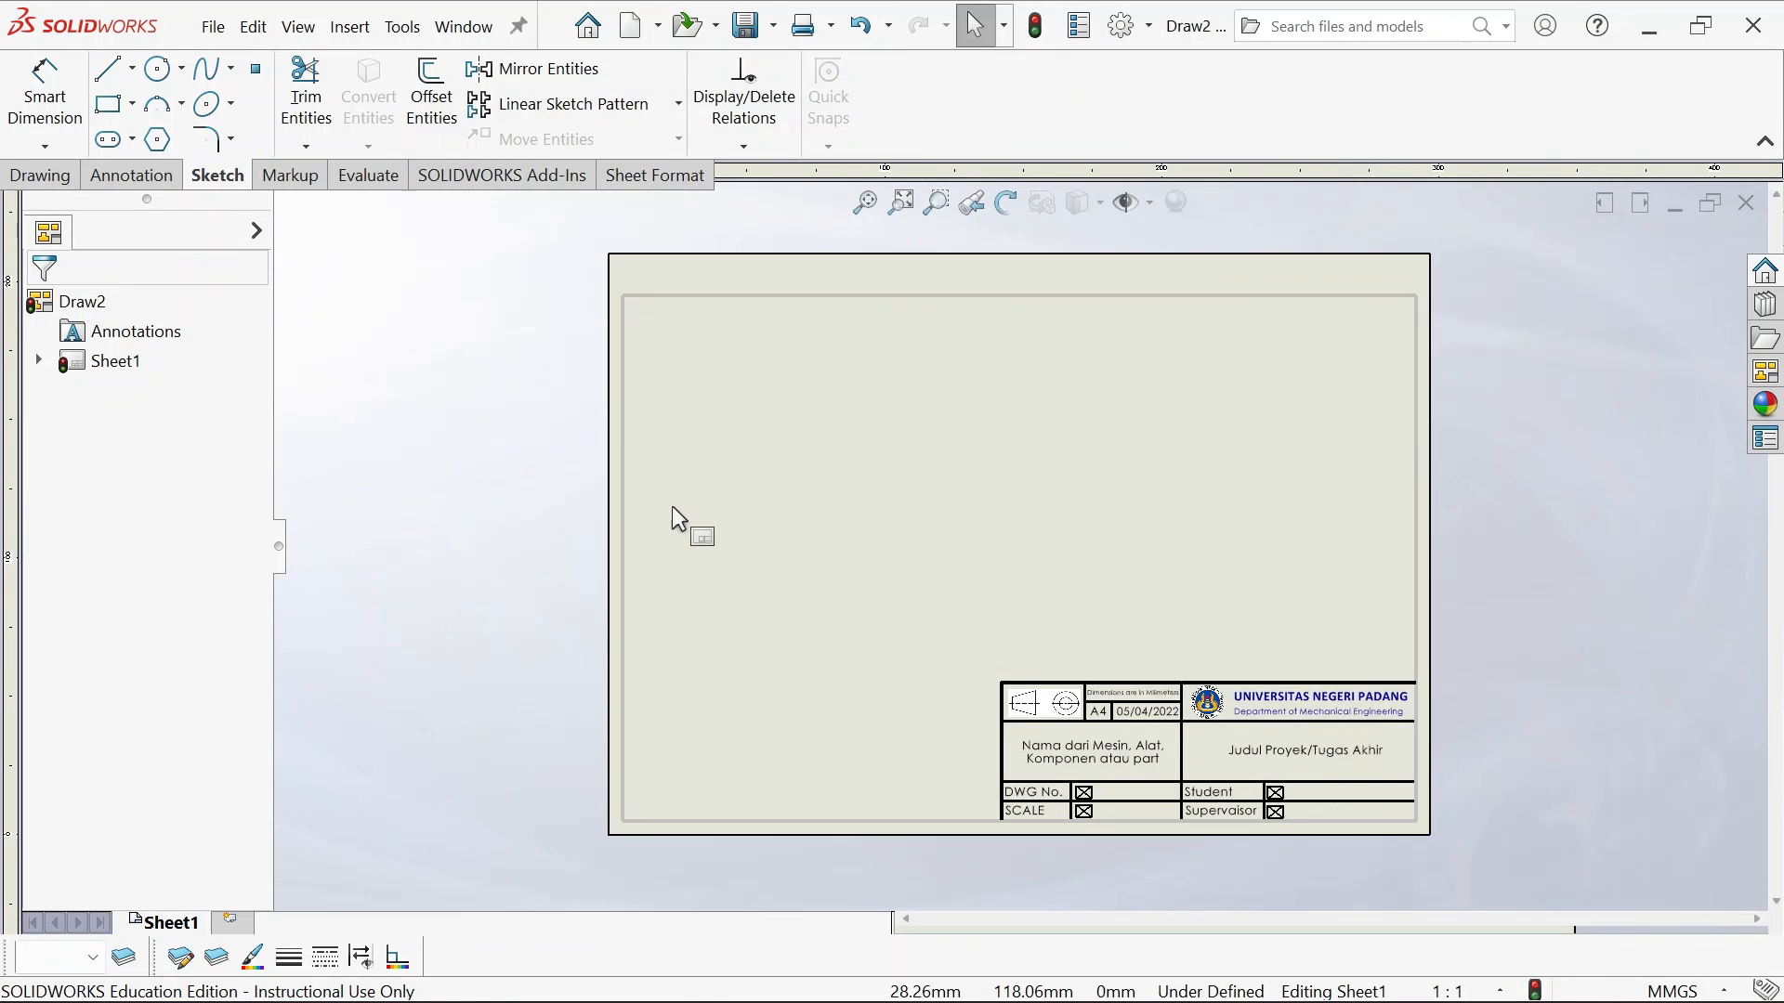
Save the drawing as the drawing template Kepala Gambar UNP.DRWDOT in the SOLIDWORKS 2021 templates folder
{"action": "left_click", "coordinate": [219, 32]}
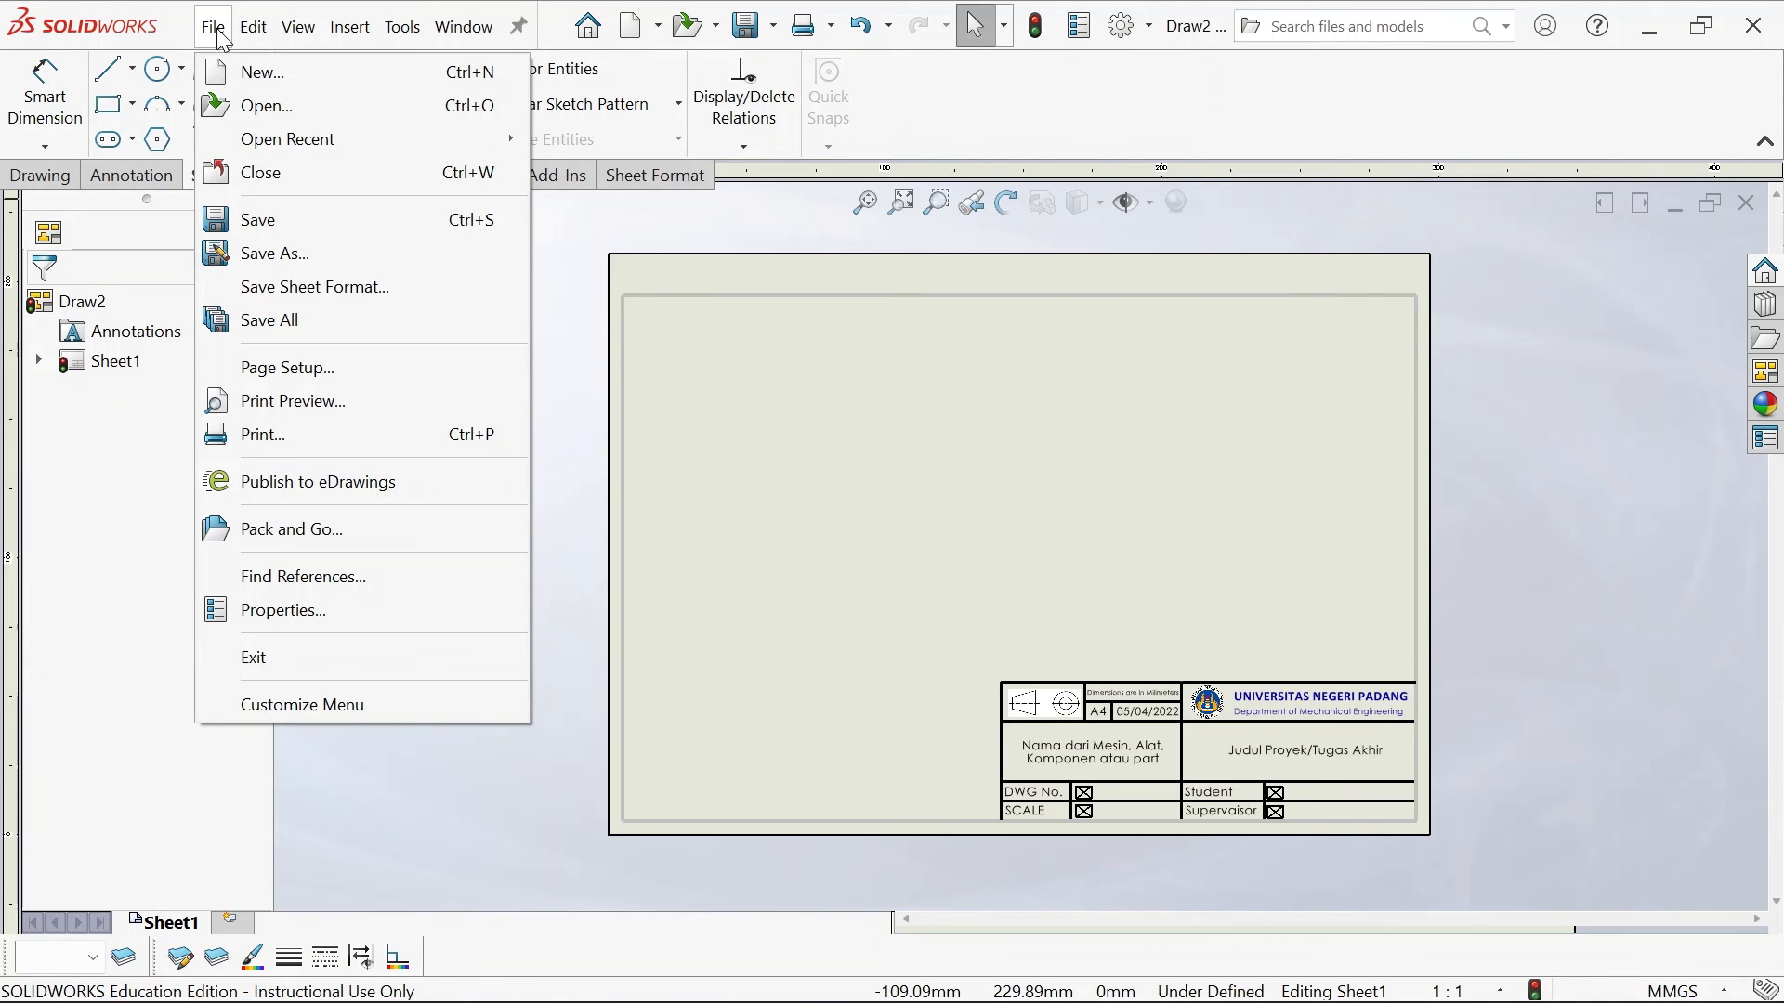
{"action": "left_click", "coordinate": [283, 254]}
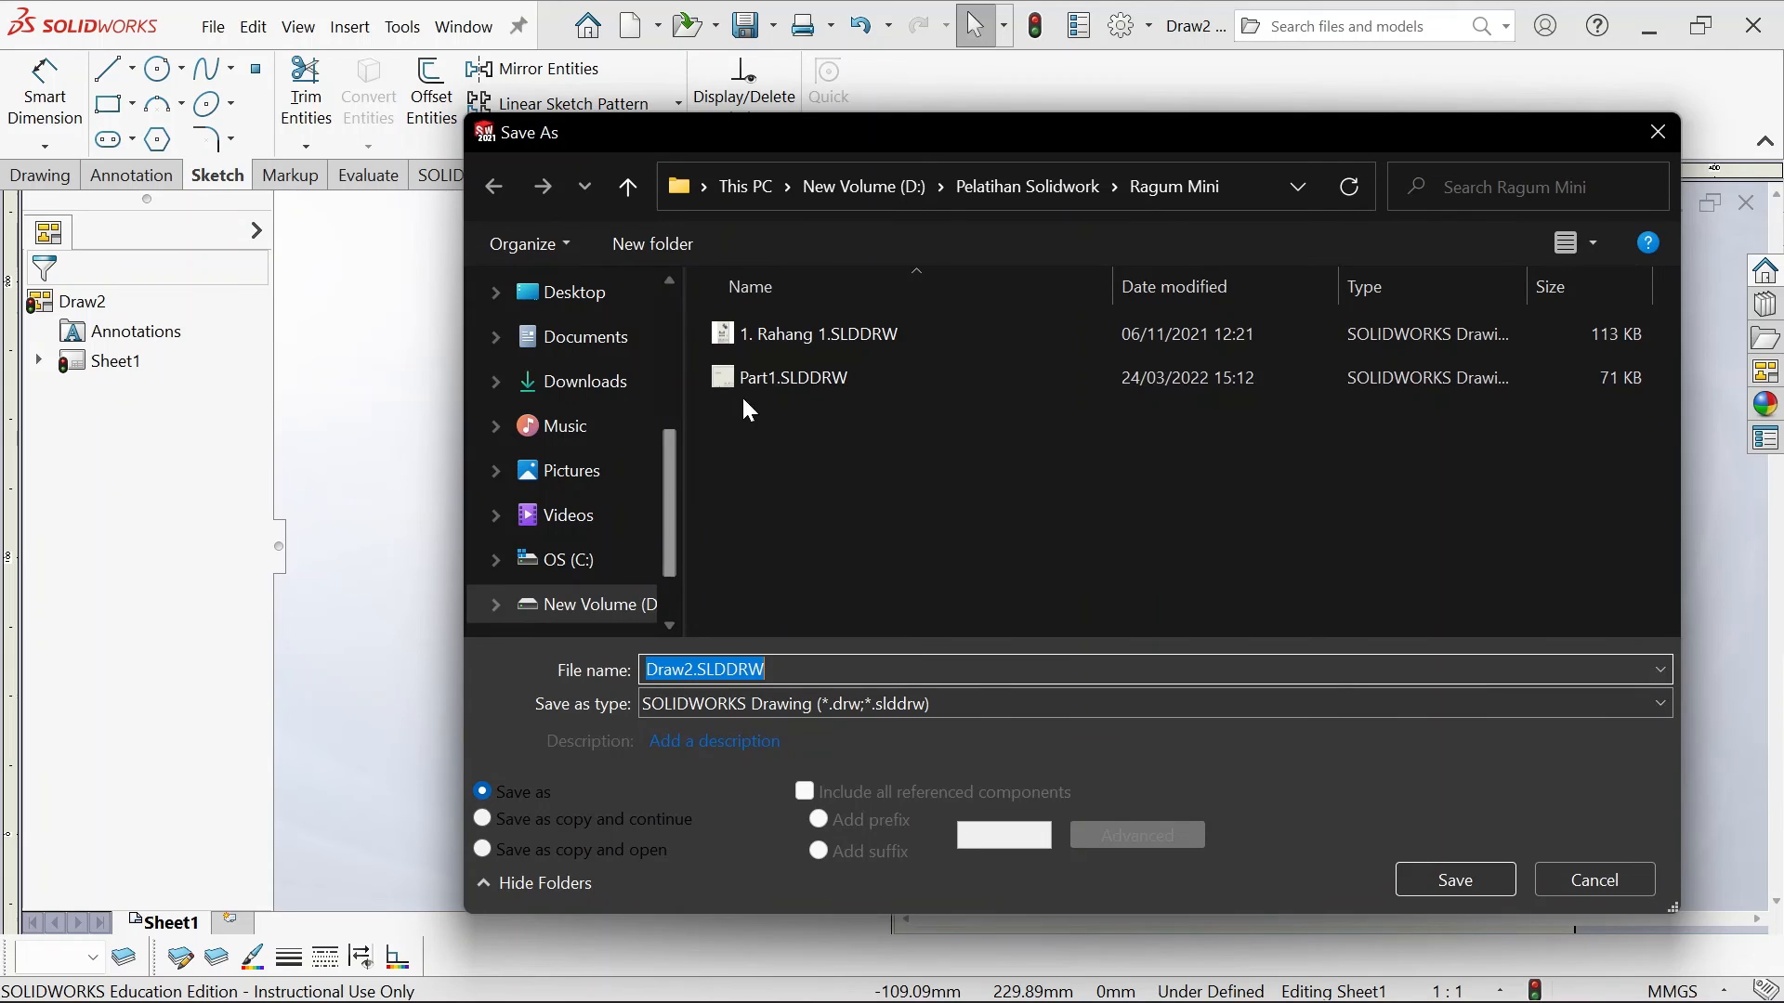
{"action": "left_click", "coordinate": [1000, 196]}
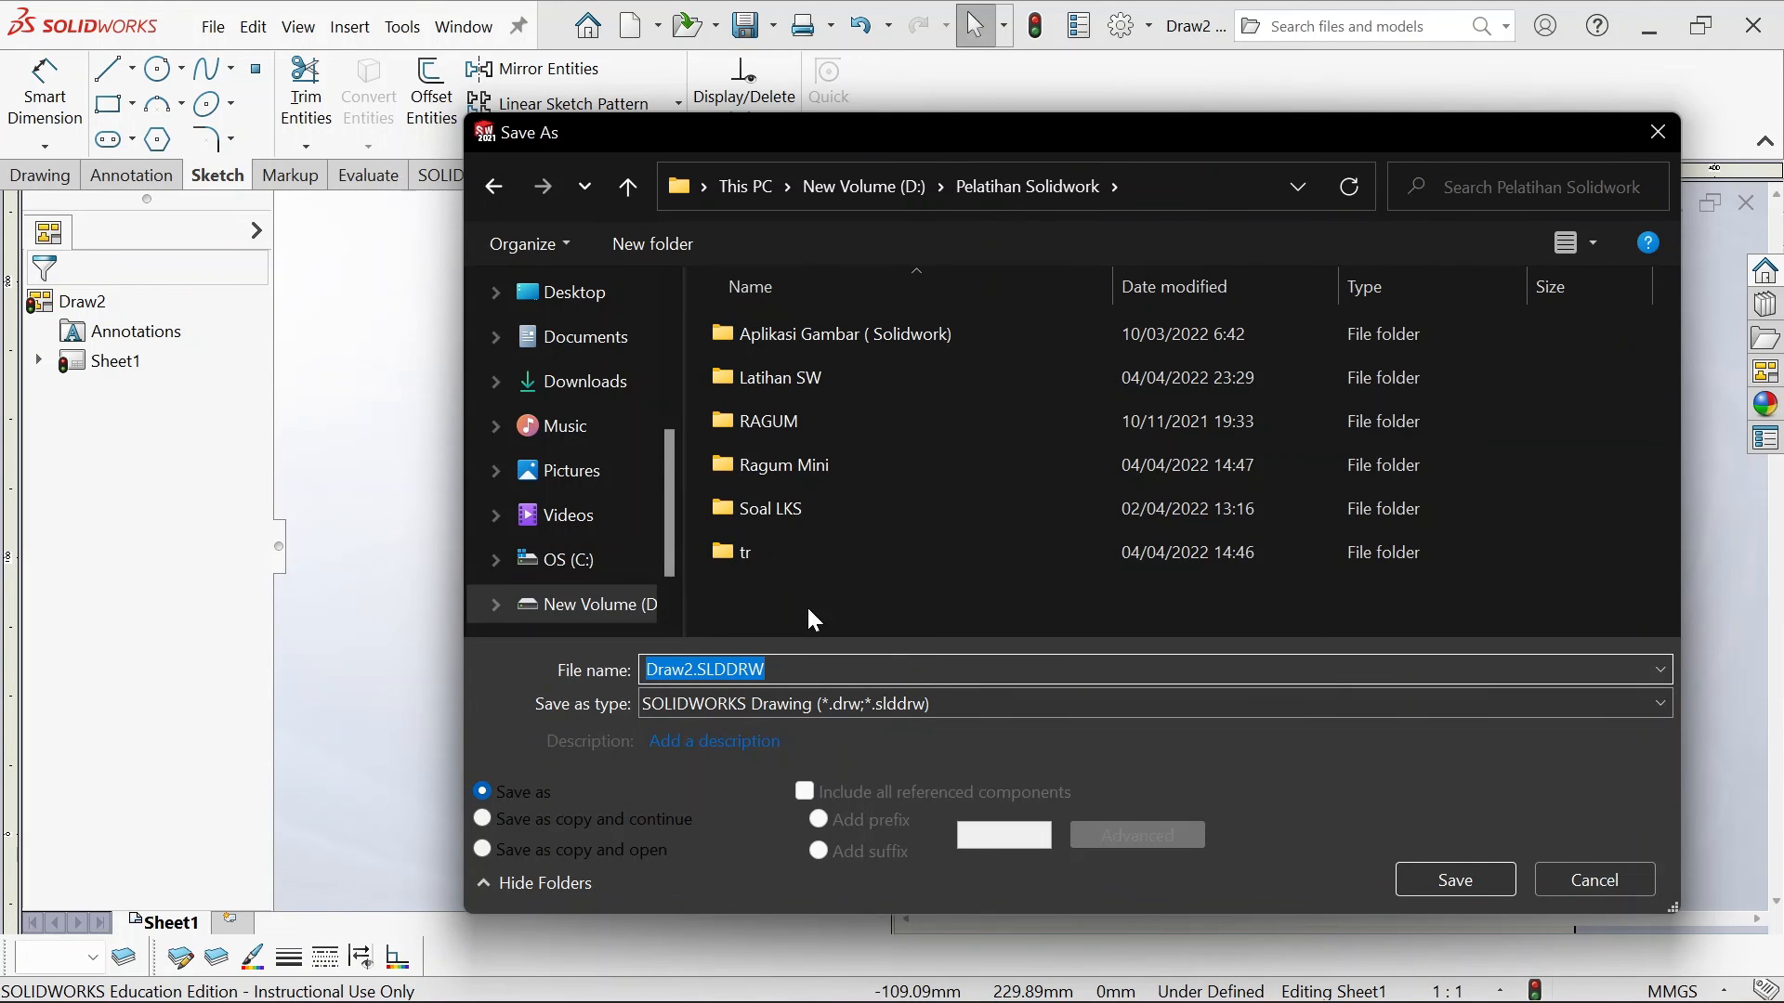
{"action": "left_click", "coordinate": [702, 671]}
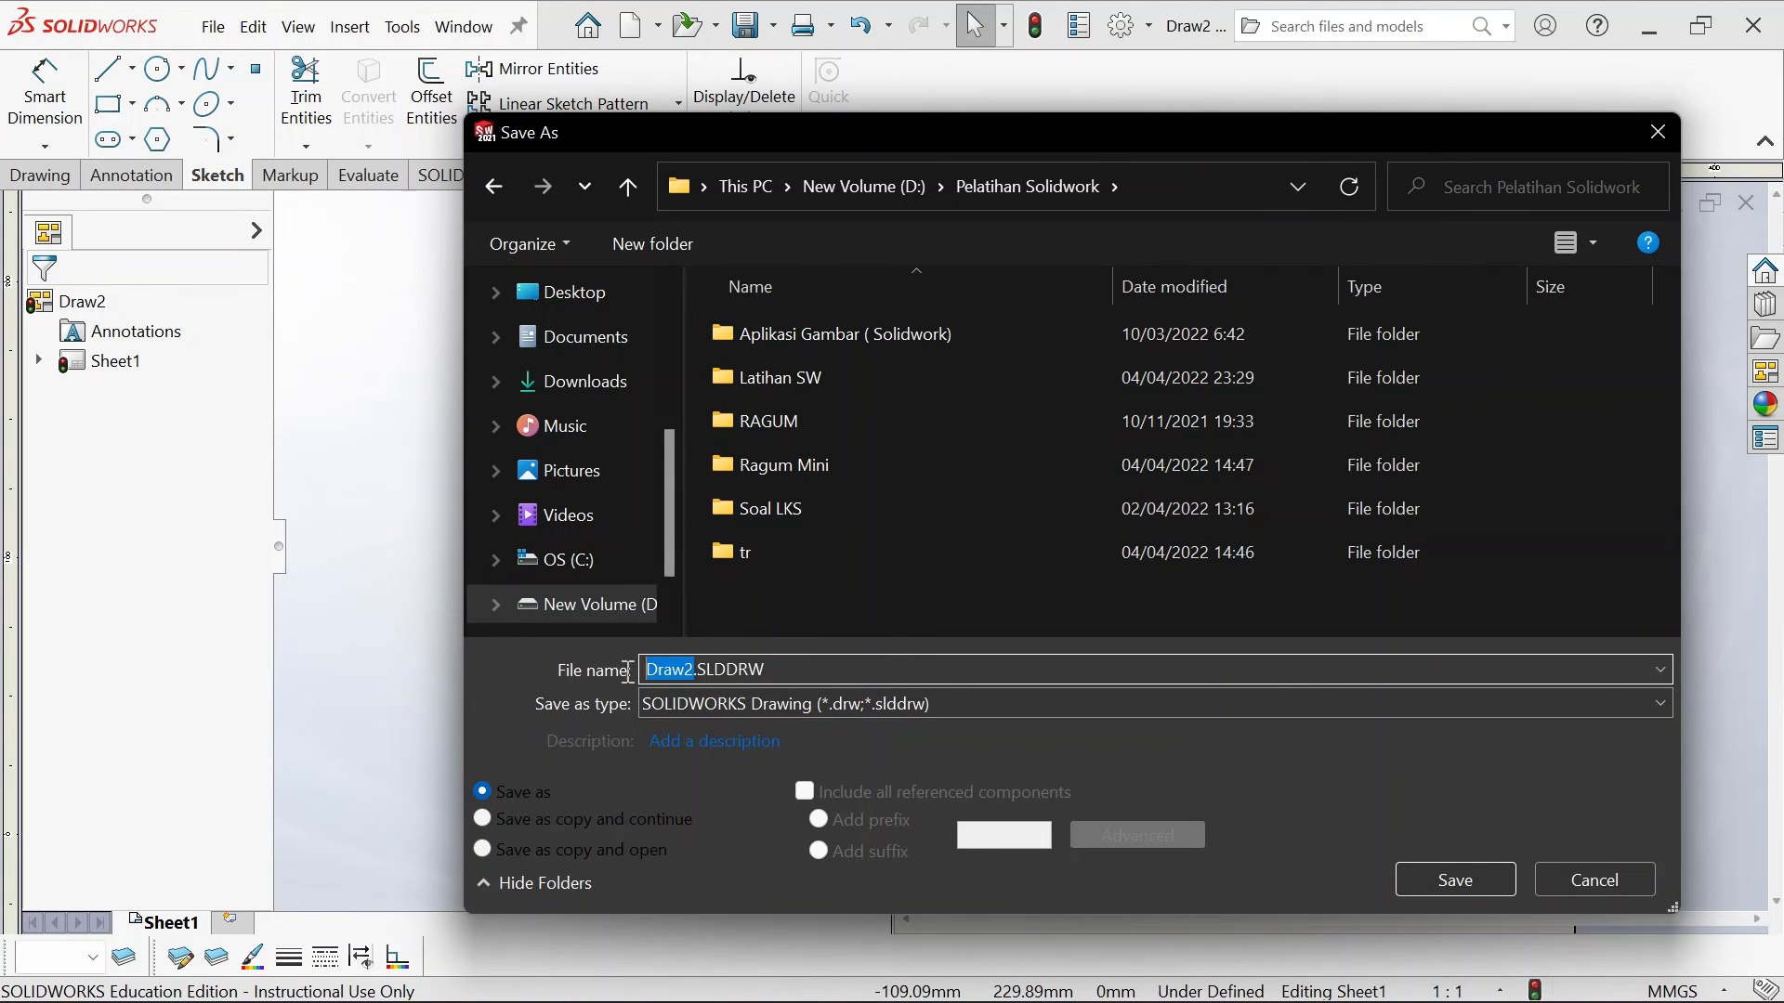
{"action": "type", "text": "Kepala"}
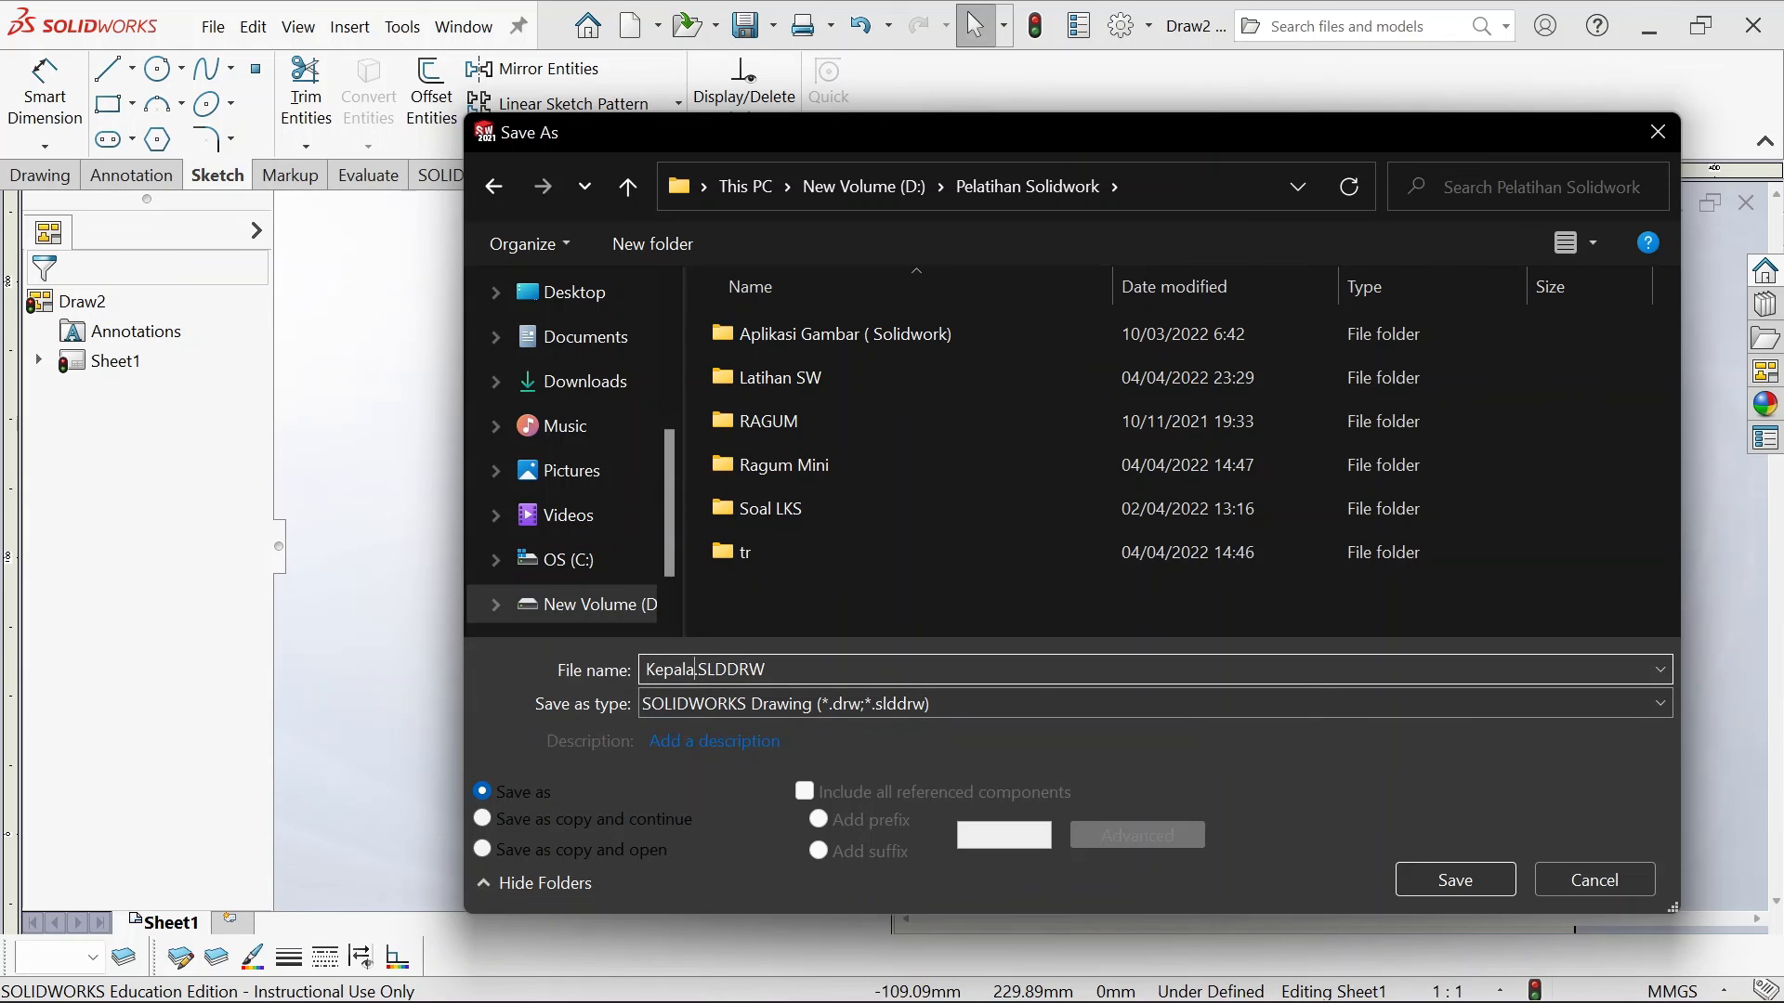
{"action": "type", "text": "P"}
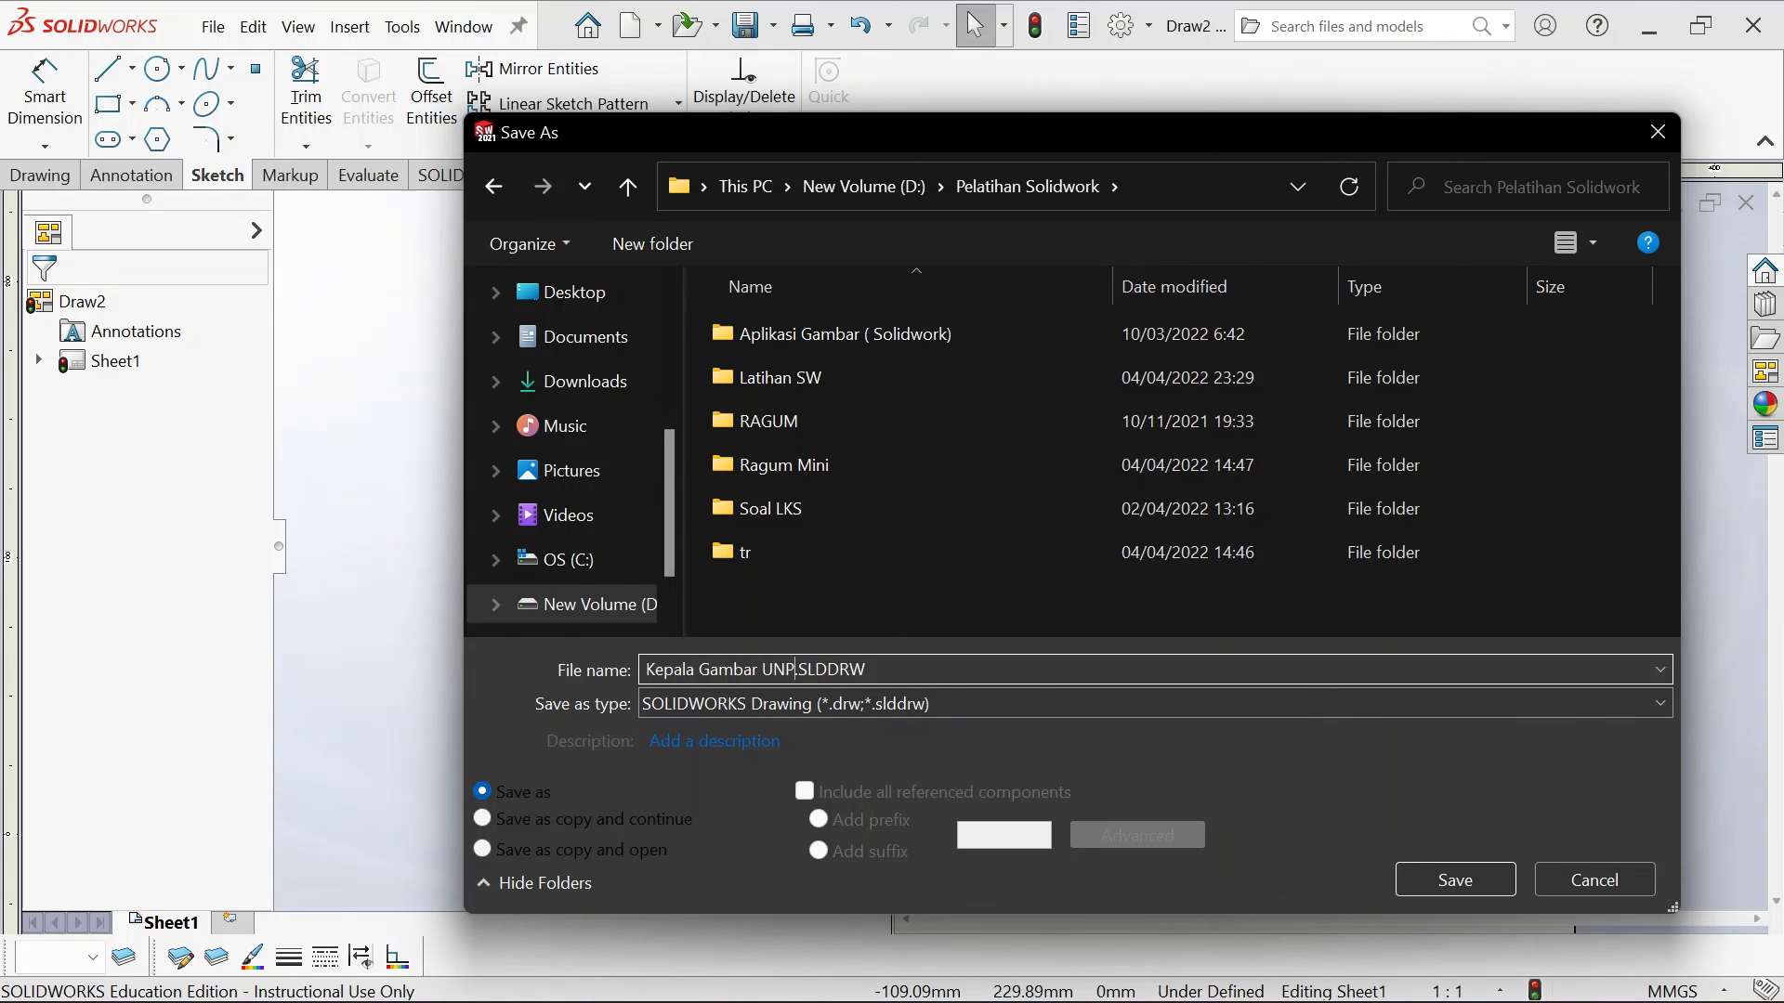
{"action": "left_click", "coordinate": [730, 706]}
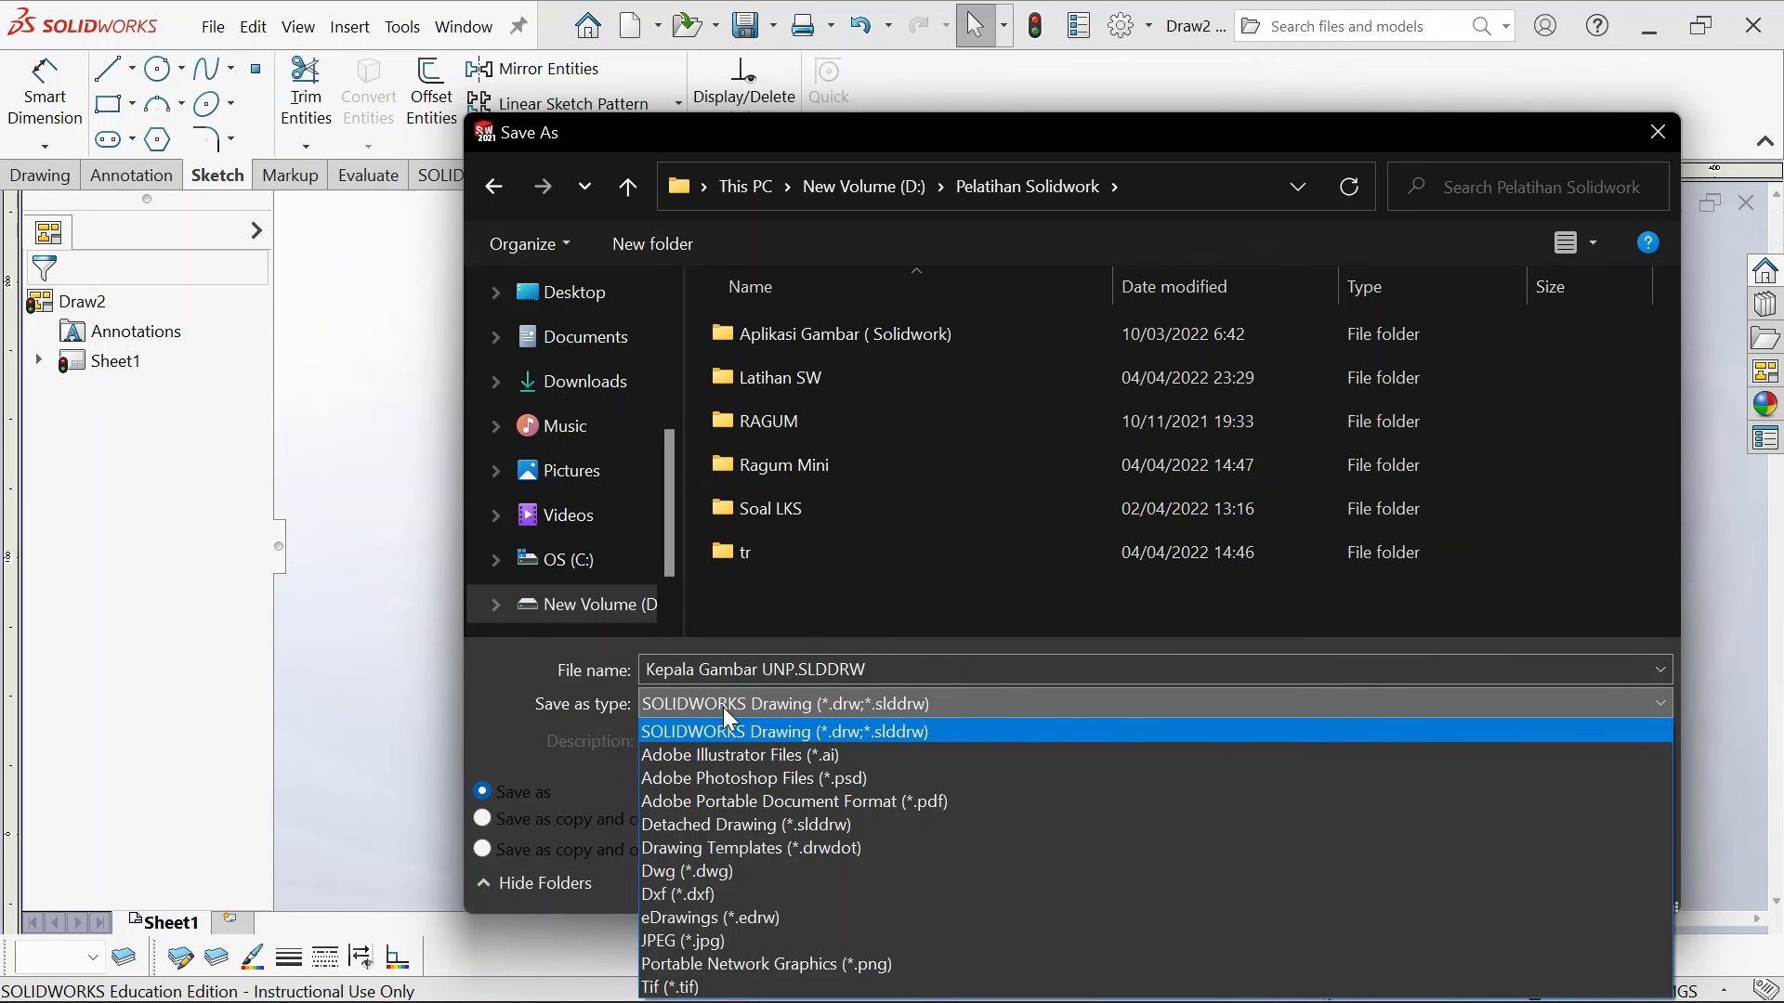
{"action": "left_click", "coordinate": [833, 850]}
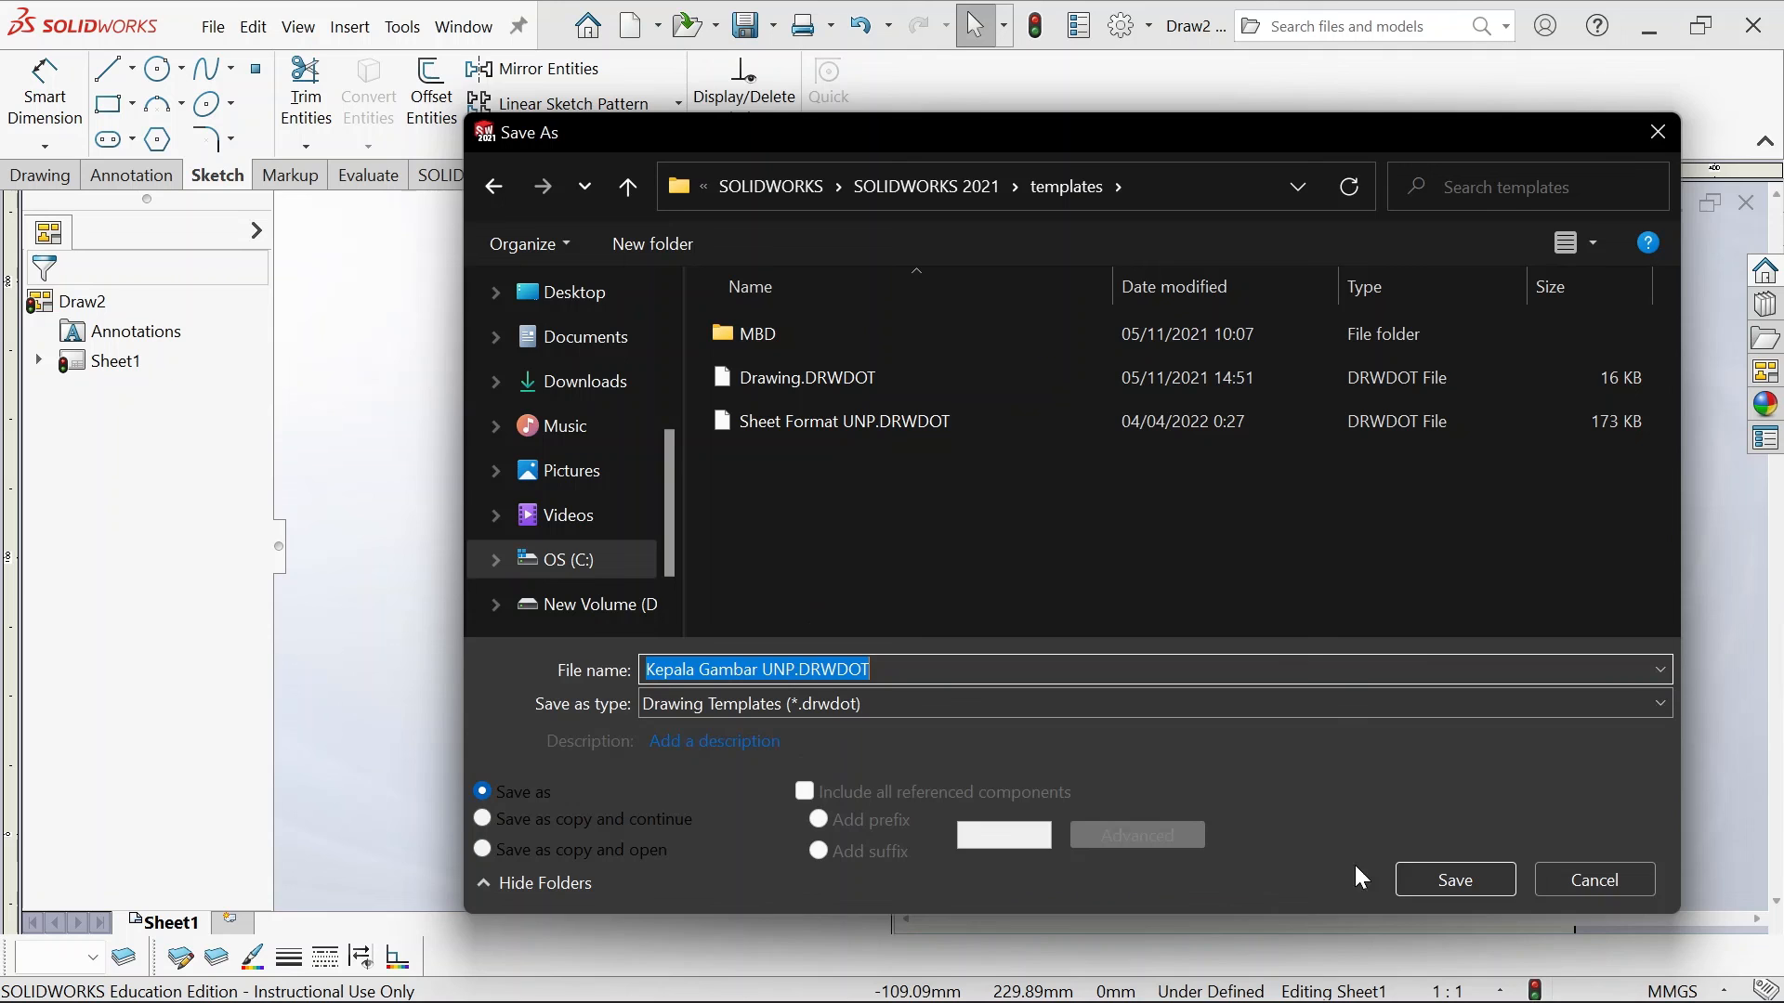
{"action": "left_click", "coordinate": [1426, 876]}
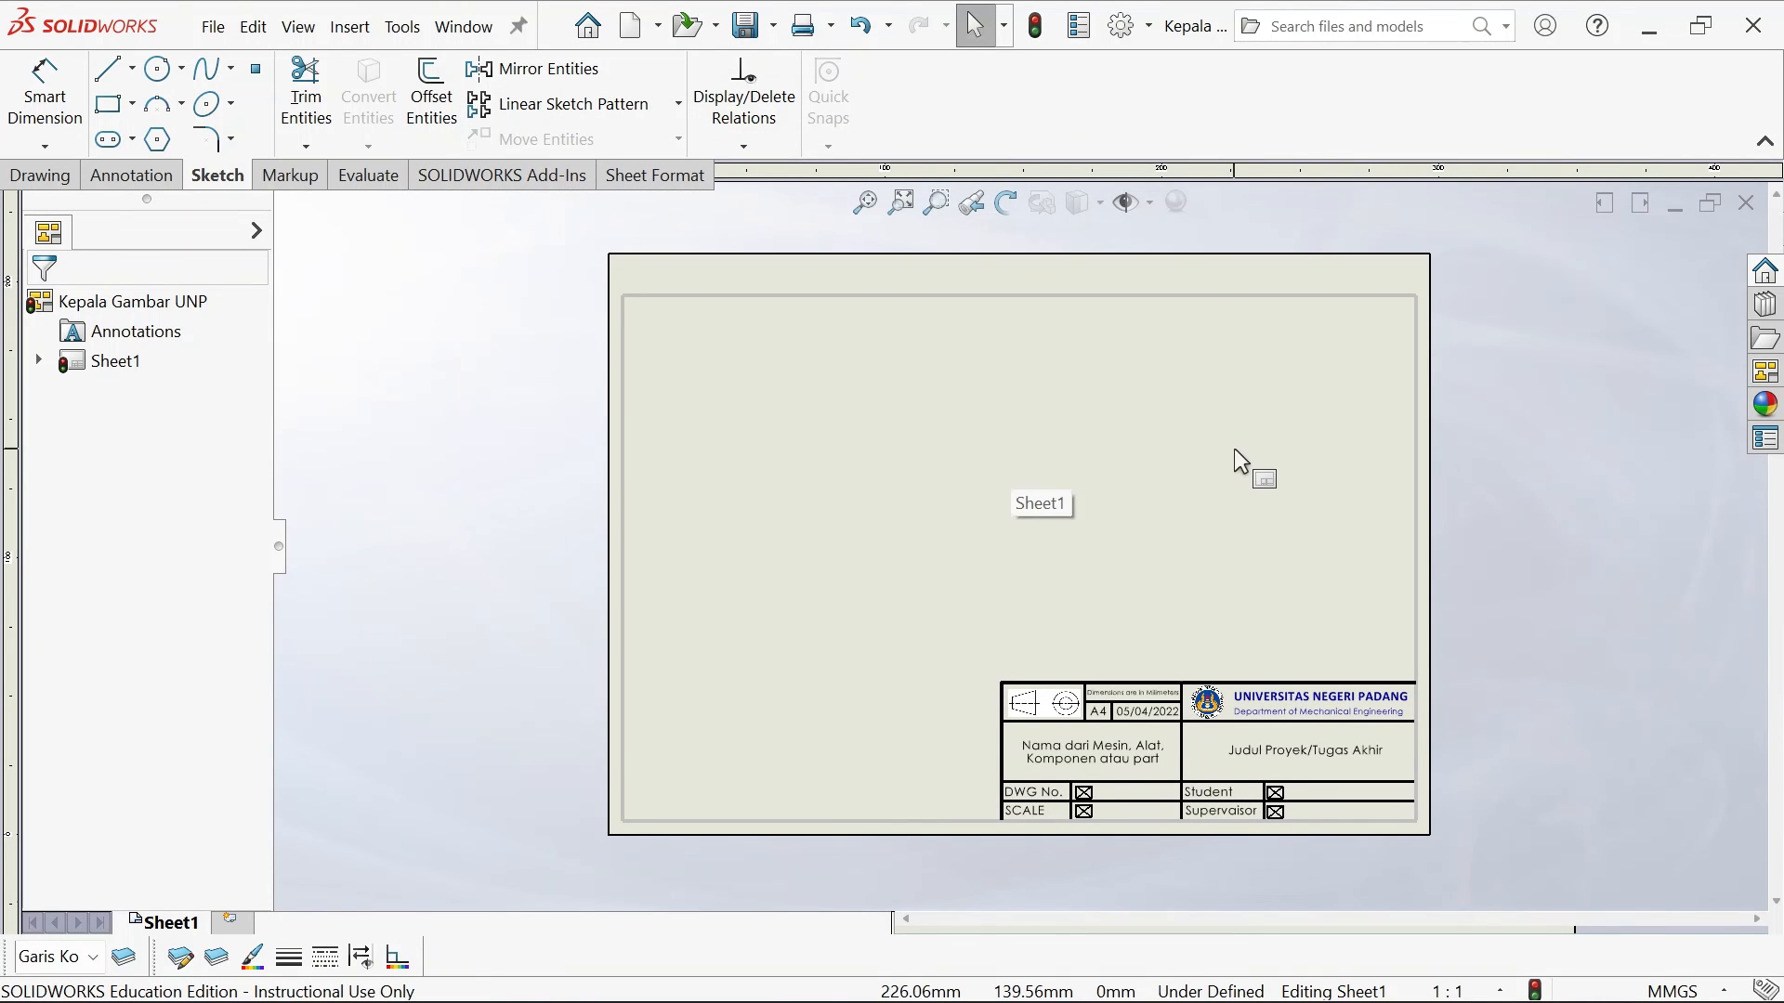
Check the title block on the sheet and close the Kepala Gambar UNP drawing
{"action": "scroll", "coordinate": [1199, 721], "scroll_direction": "down", "scroll_amount": 3}
{"action": "scroll", "coordinate": [1155, 677], "scroll_direction": "up", "scroll_amount": 3}
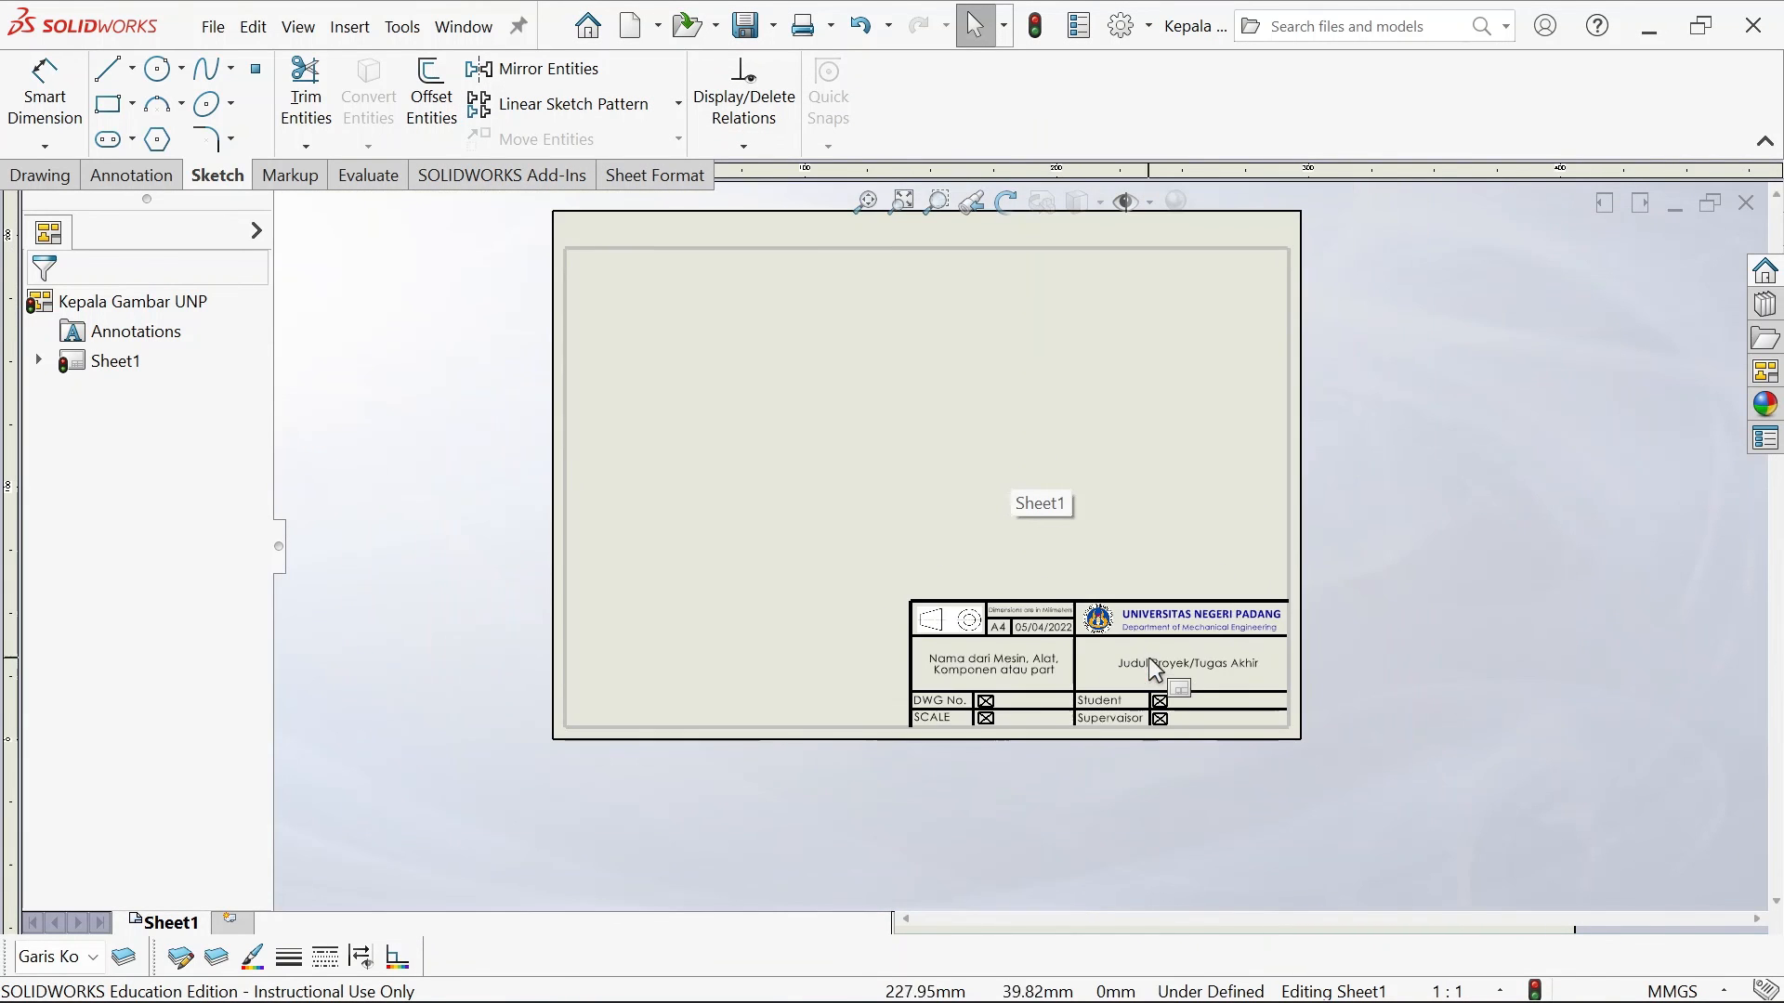
{"action": "scroll", "coordinate": [884, 669], "scroll_direction": "down", "scroll_amount": 2}
{"action": "scroll", "coordinate": [1273, 677], "scroll_direction": "down", "scroll_amount": 2}
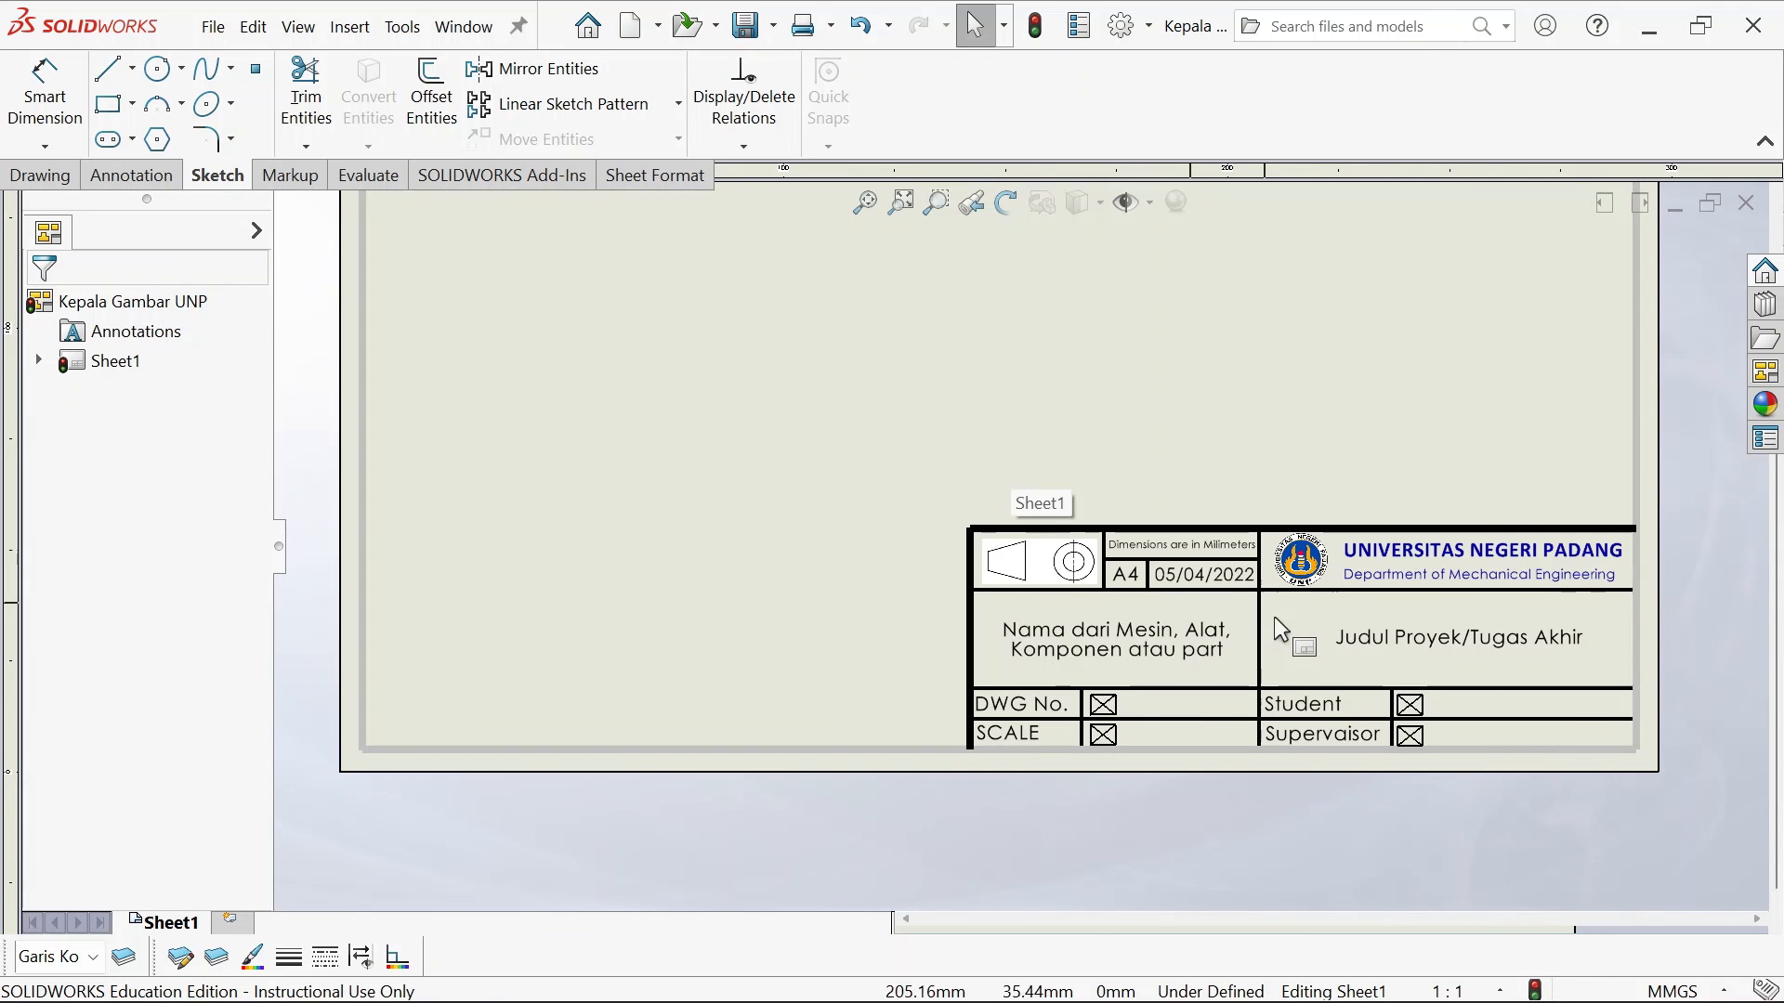
{"action": "scroll", "coordinate": [1431, 527], "scroll_direction": "up", "scroll_amount": 2}
{"action": "scroll", "coordinate": [1189, 483], "scroll_direction": "up", "scroll_amount": 3}
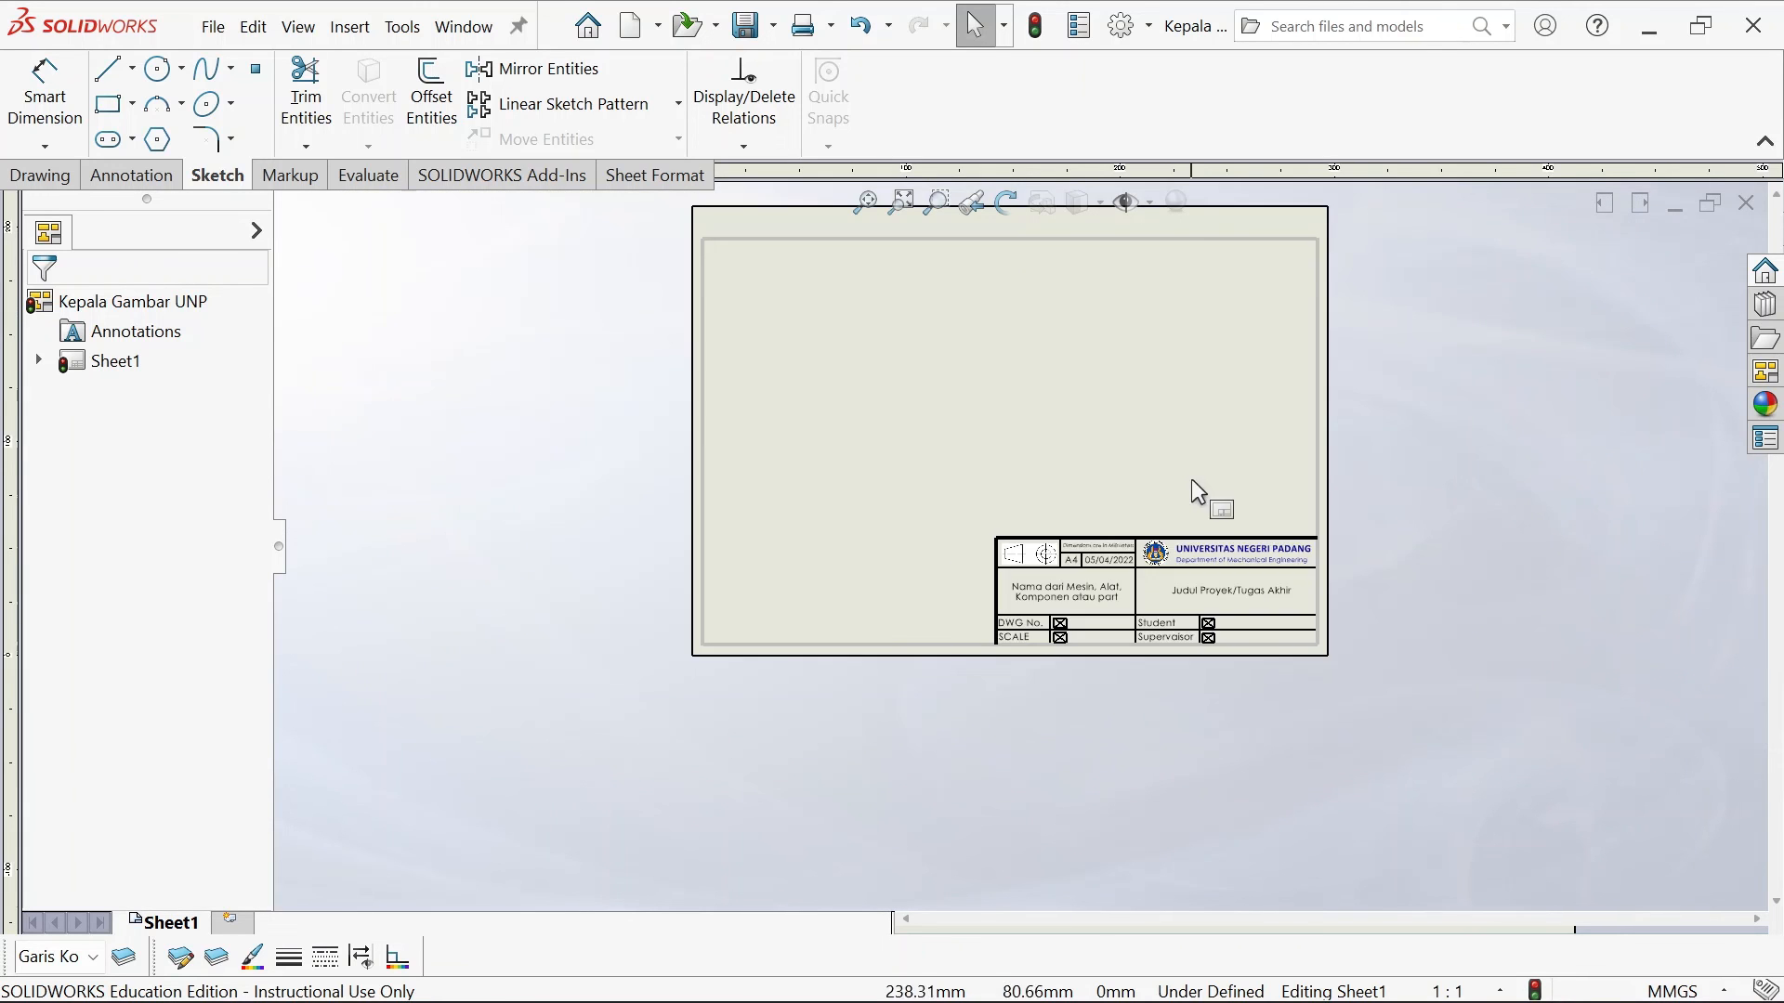
{"action": "scroll", "coordinate": [1068, 446], "scroll_direction": "down", "scroll_amount": 2}
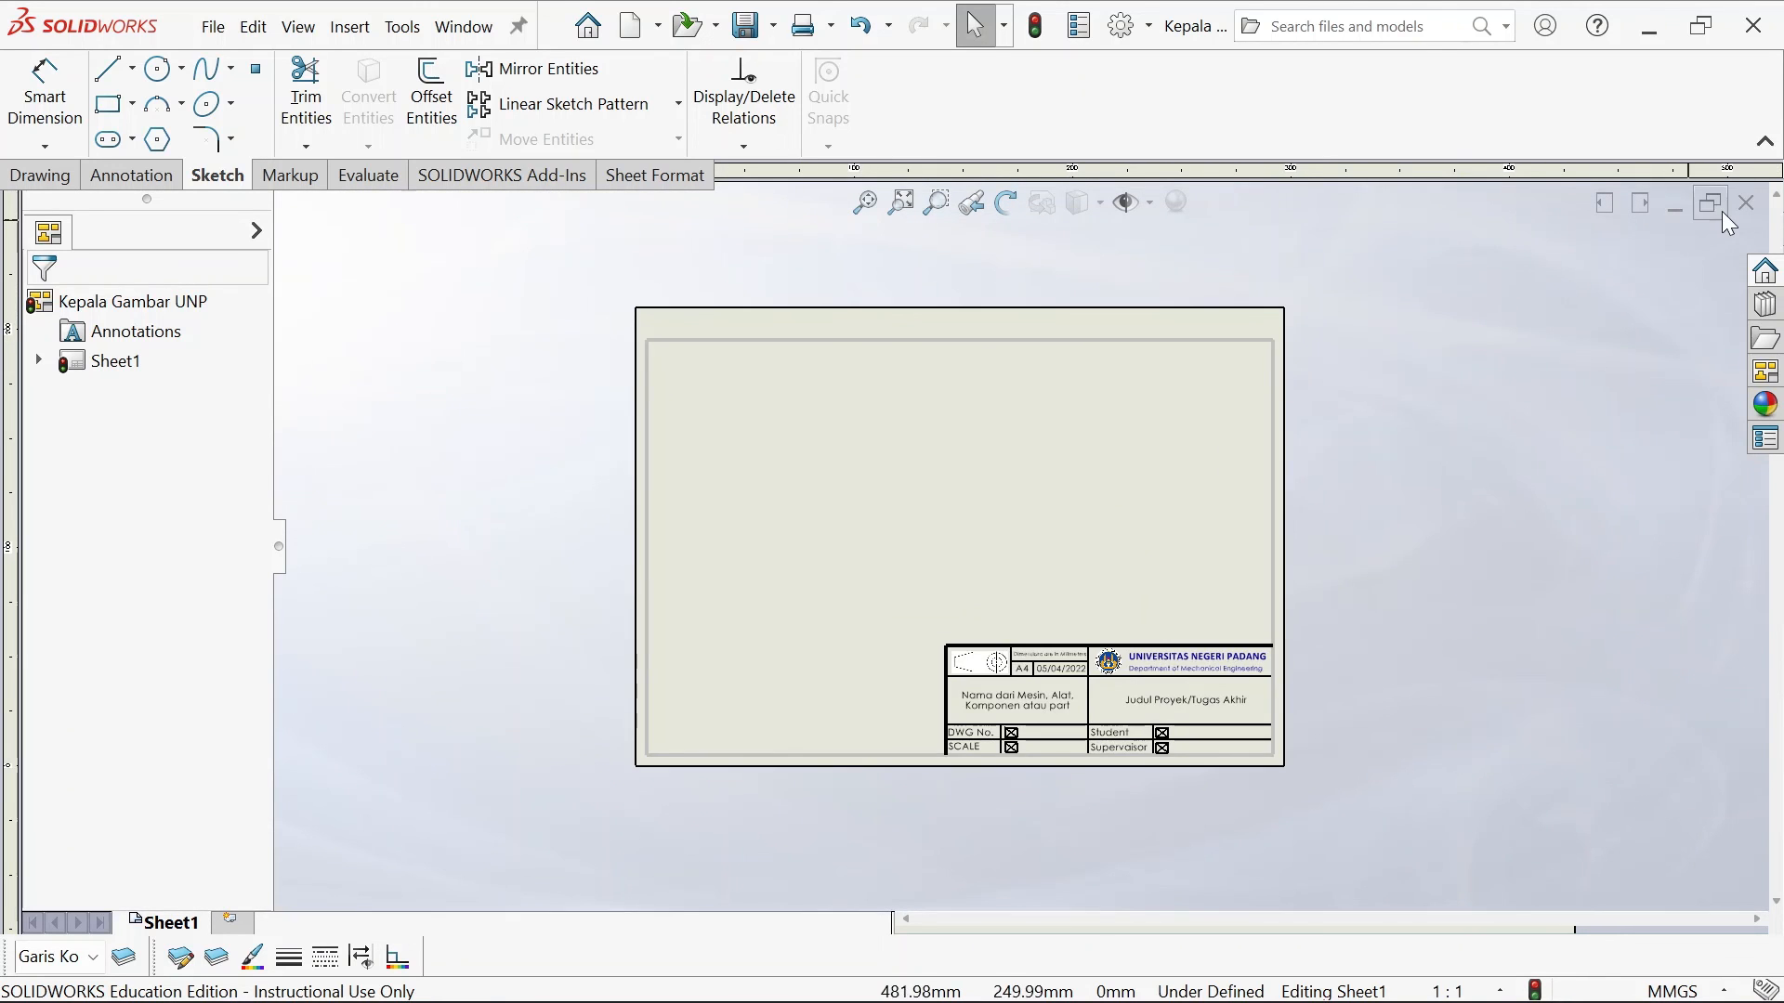
{"action": "left_click", "coordinate": [1745, 204]}
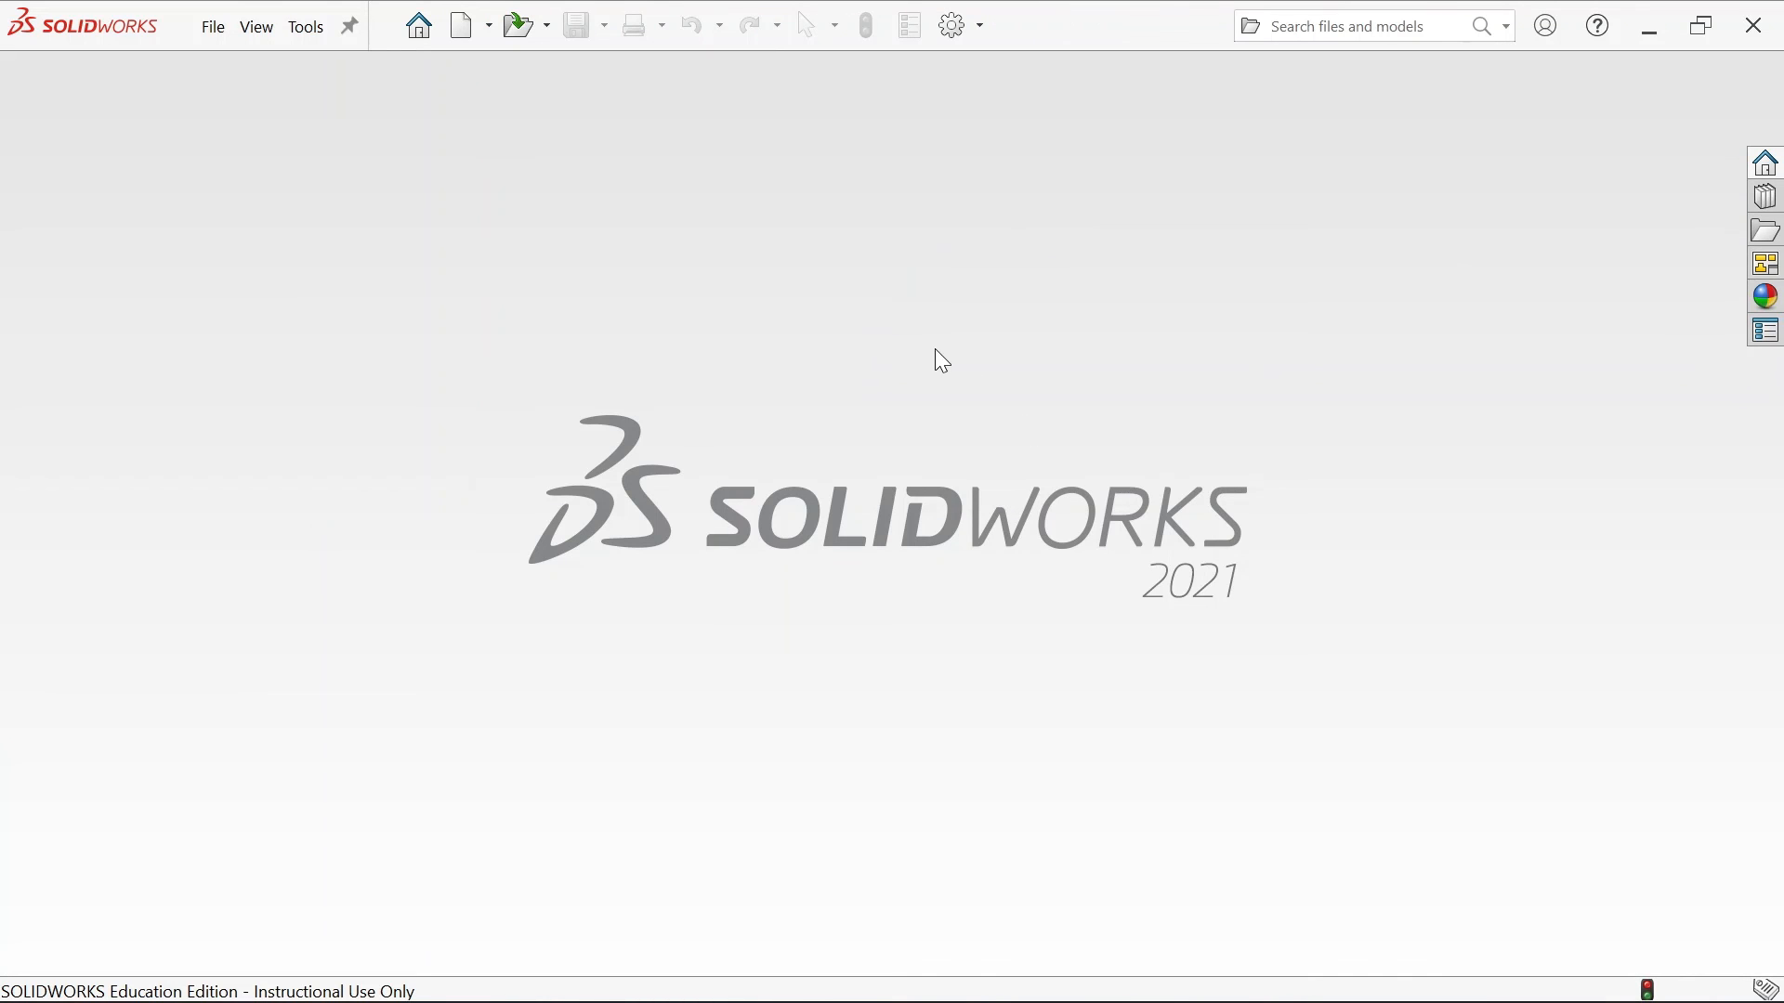
Start a new drawing and load Kepala Gambar UNP.slddrt from the sheetformat folder as its sheet format
{"action": "left_click", "coordinate": [467, 28]}
{"action": "double_click", "coordinate": [1244, 321]}
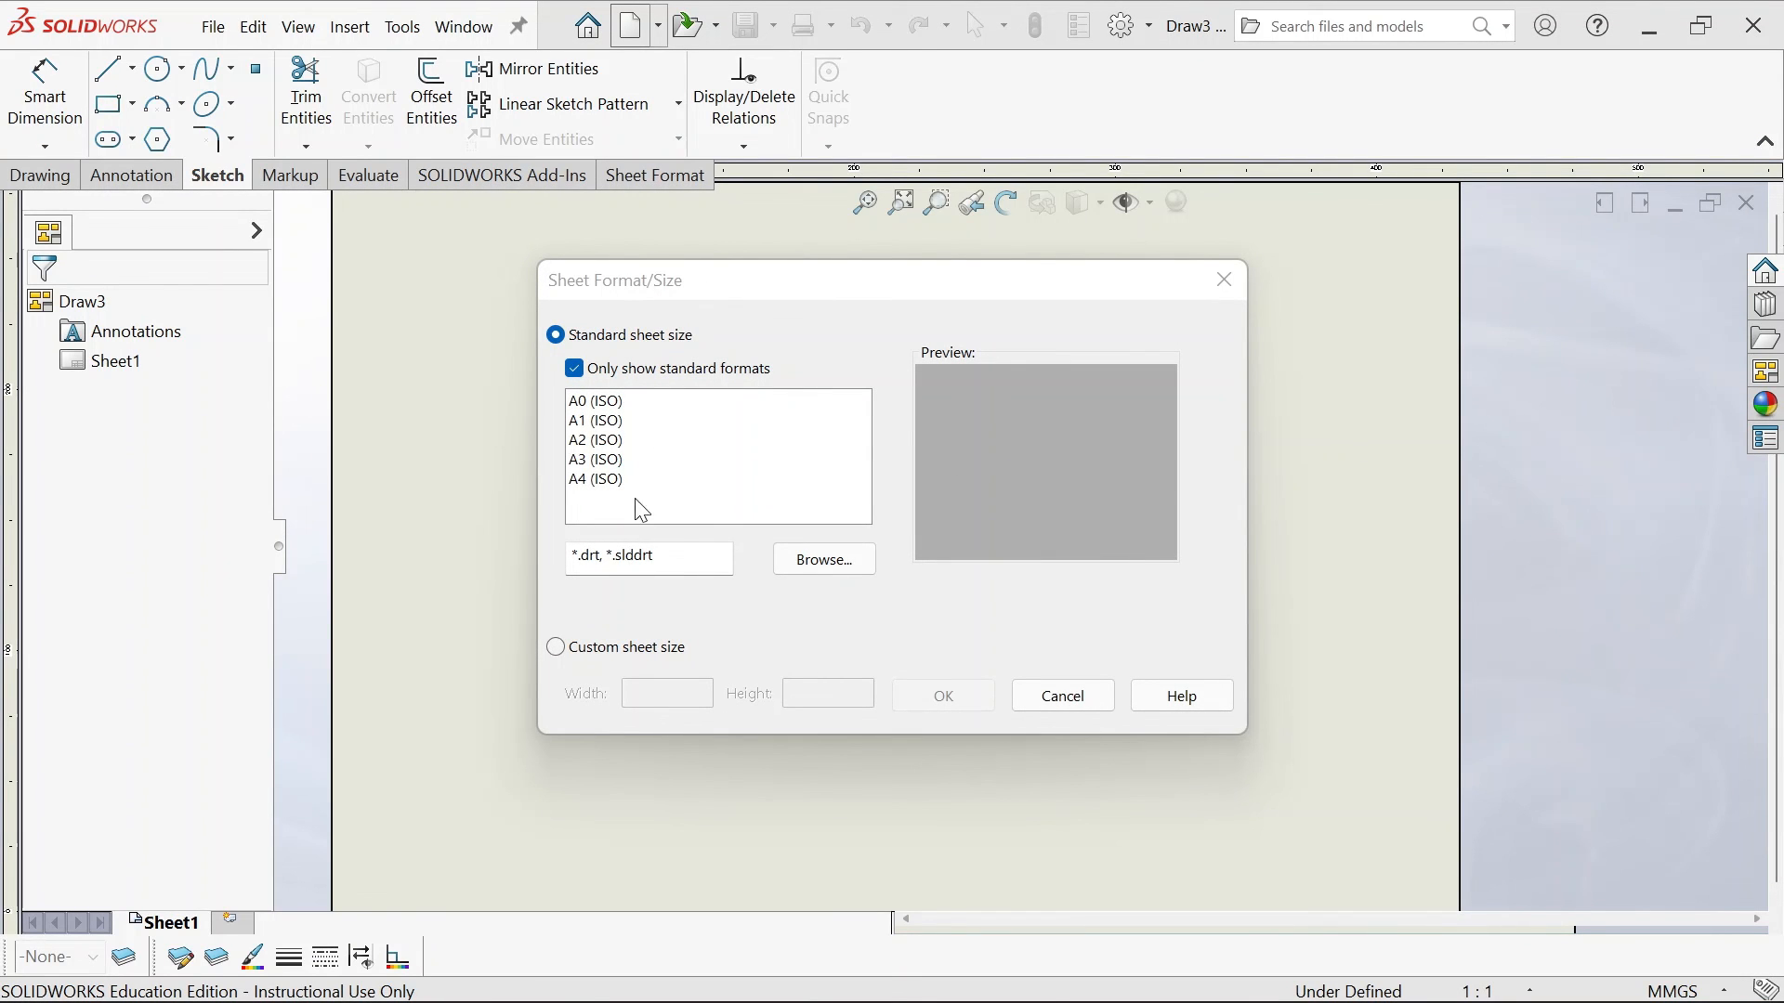
{"action": "left_click", "coordinate": [835, 562]}
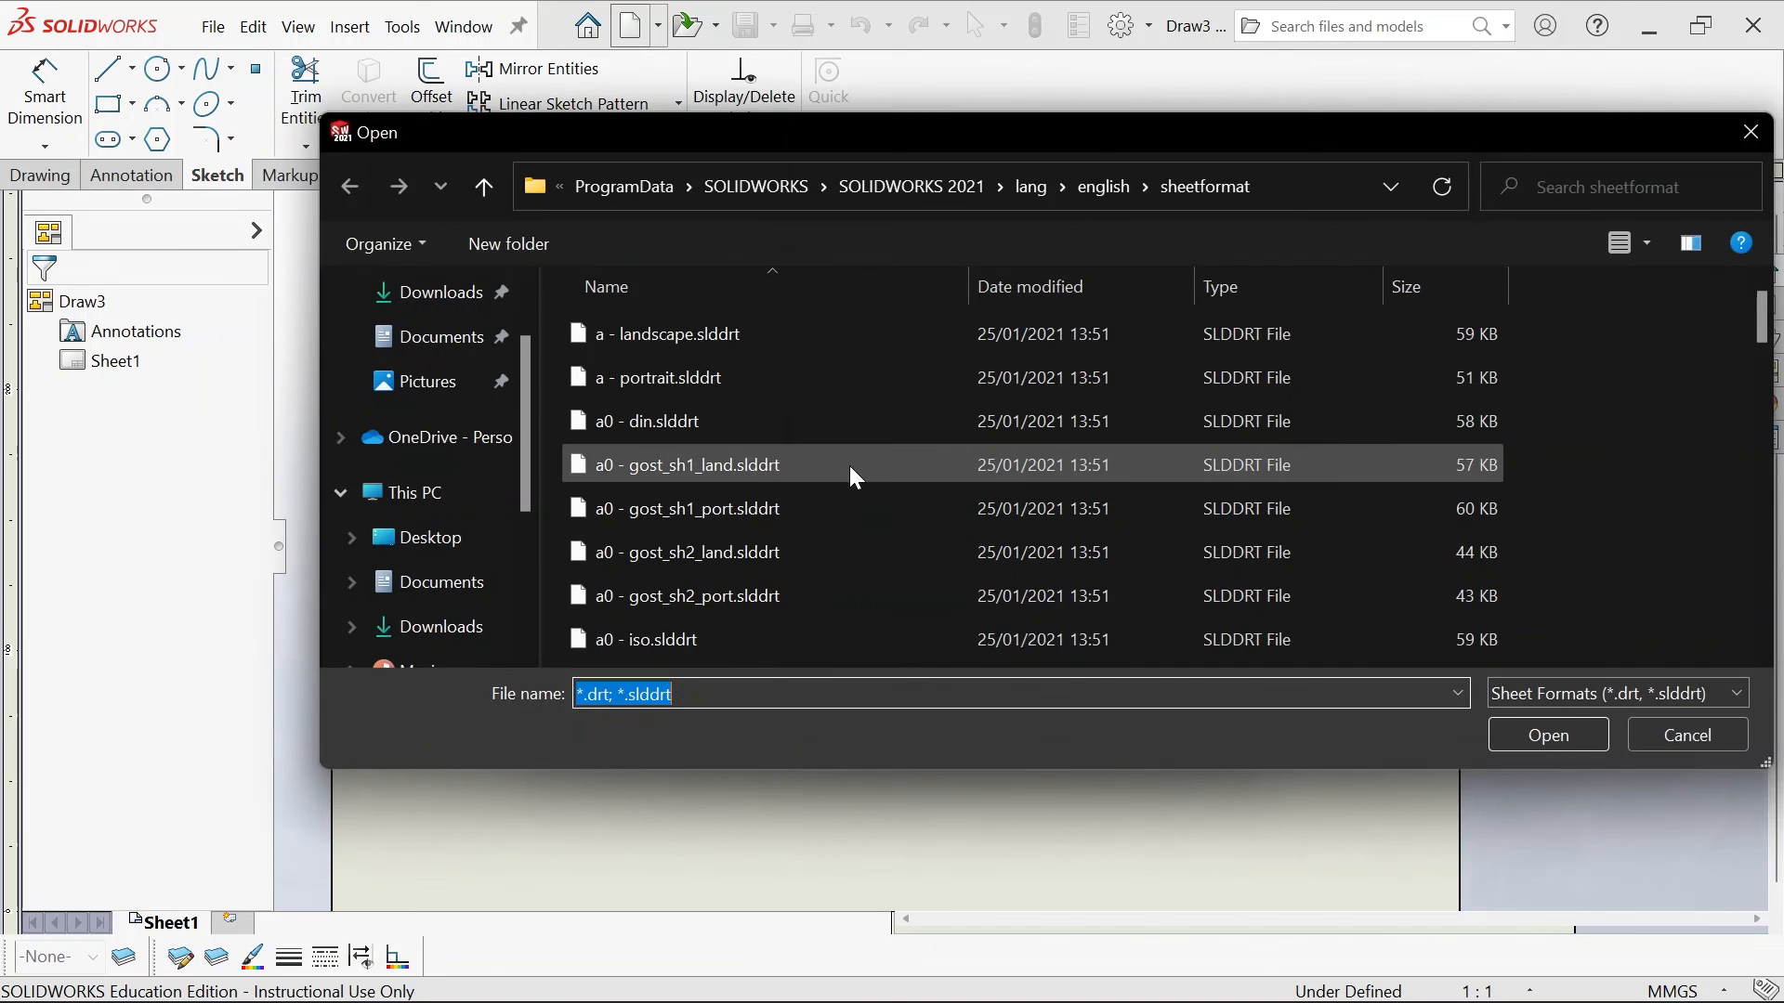
{"action": "scroll", "coordinate": [745, 460], "scroll_direction": "down", "scroll_amount": 5}
{"action": "scroll", "coordinate": [740, 479], "scroll_direction": "down", "scroll_amount": 5}
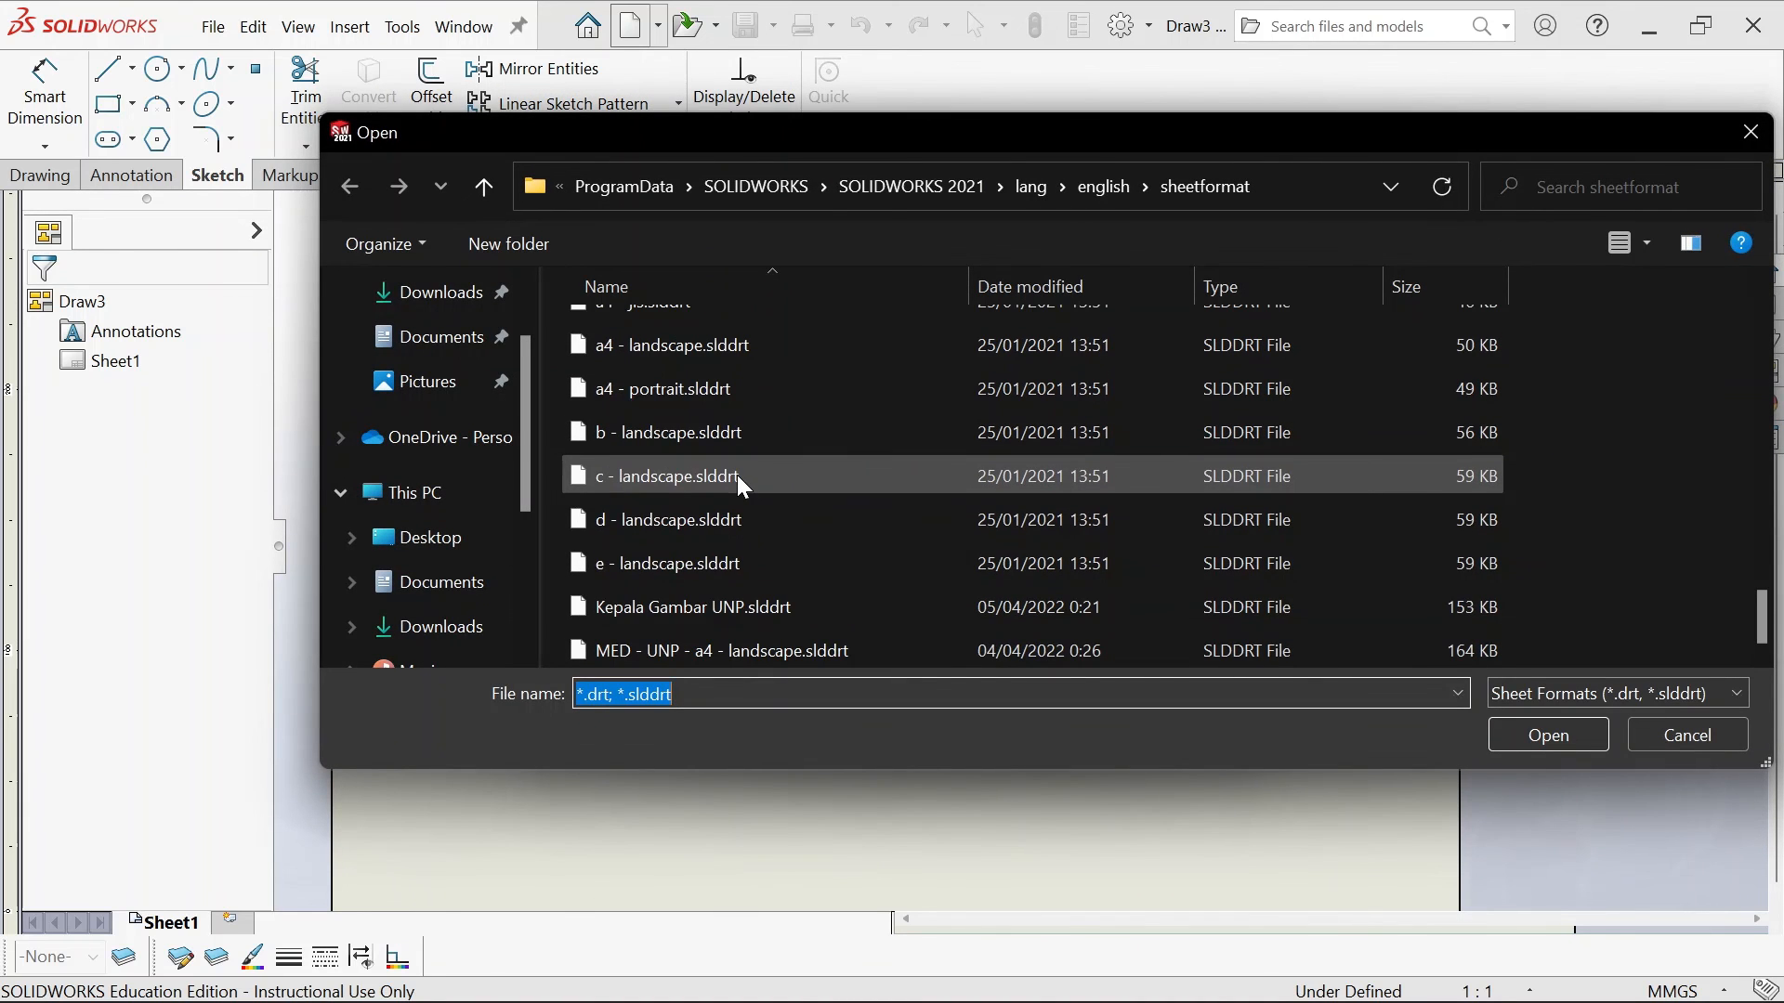
{"action": "left_click", "coordinate": [704, 609]}
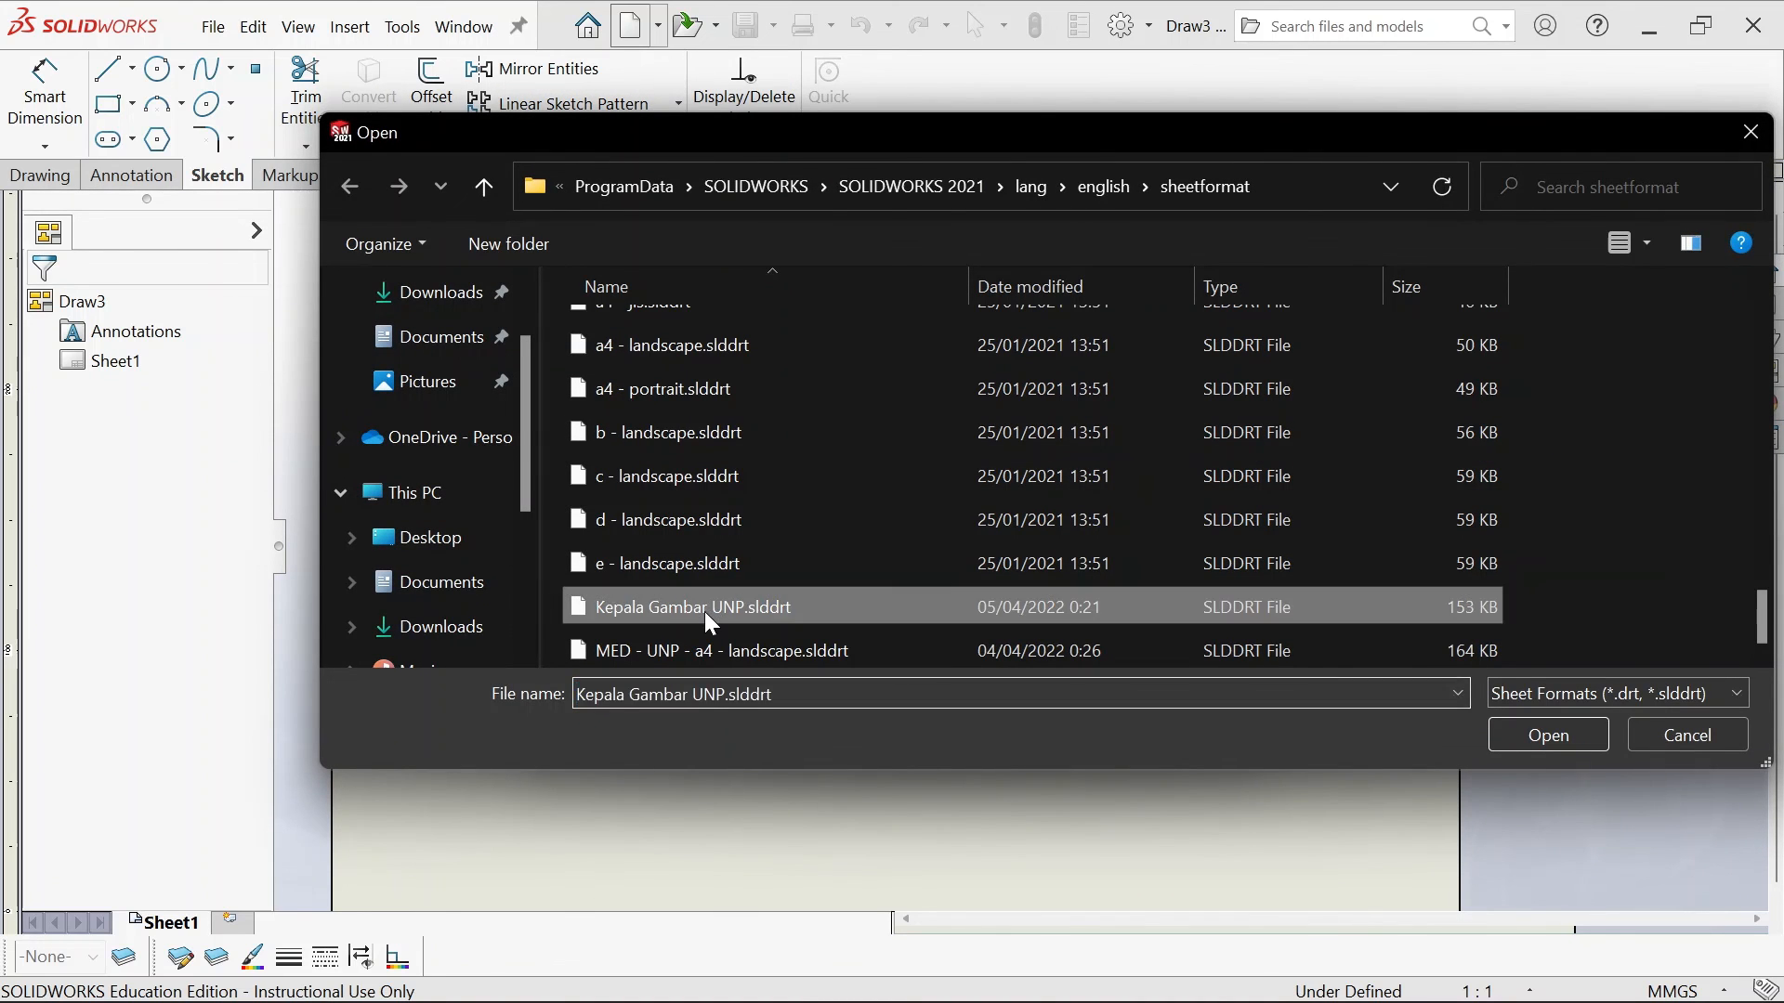
{"action": "left_click", "coordinate": [1531, 736]}
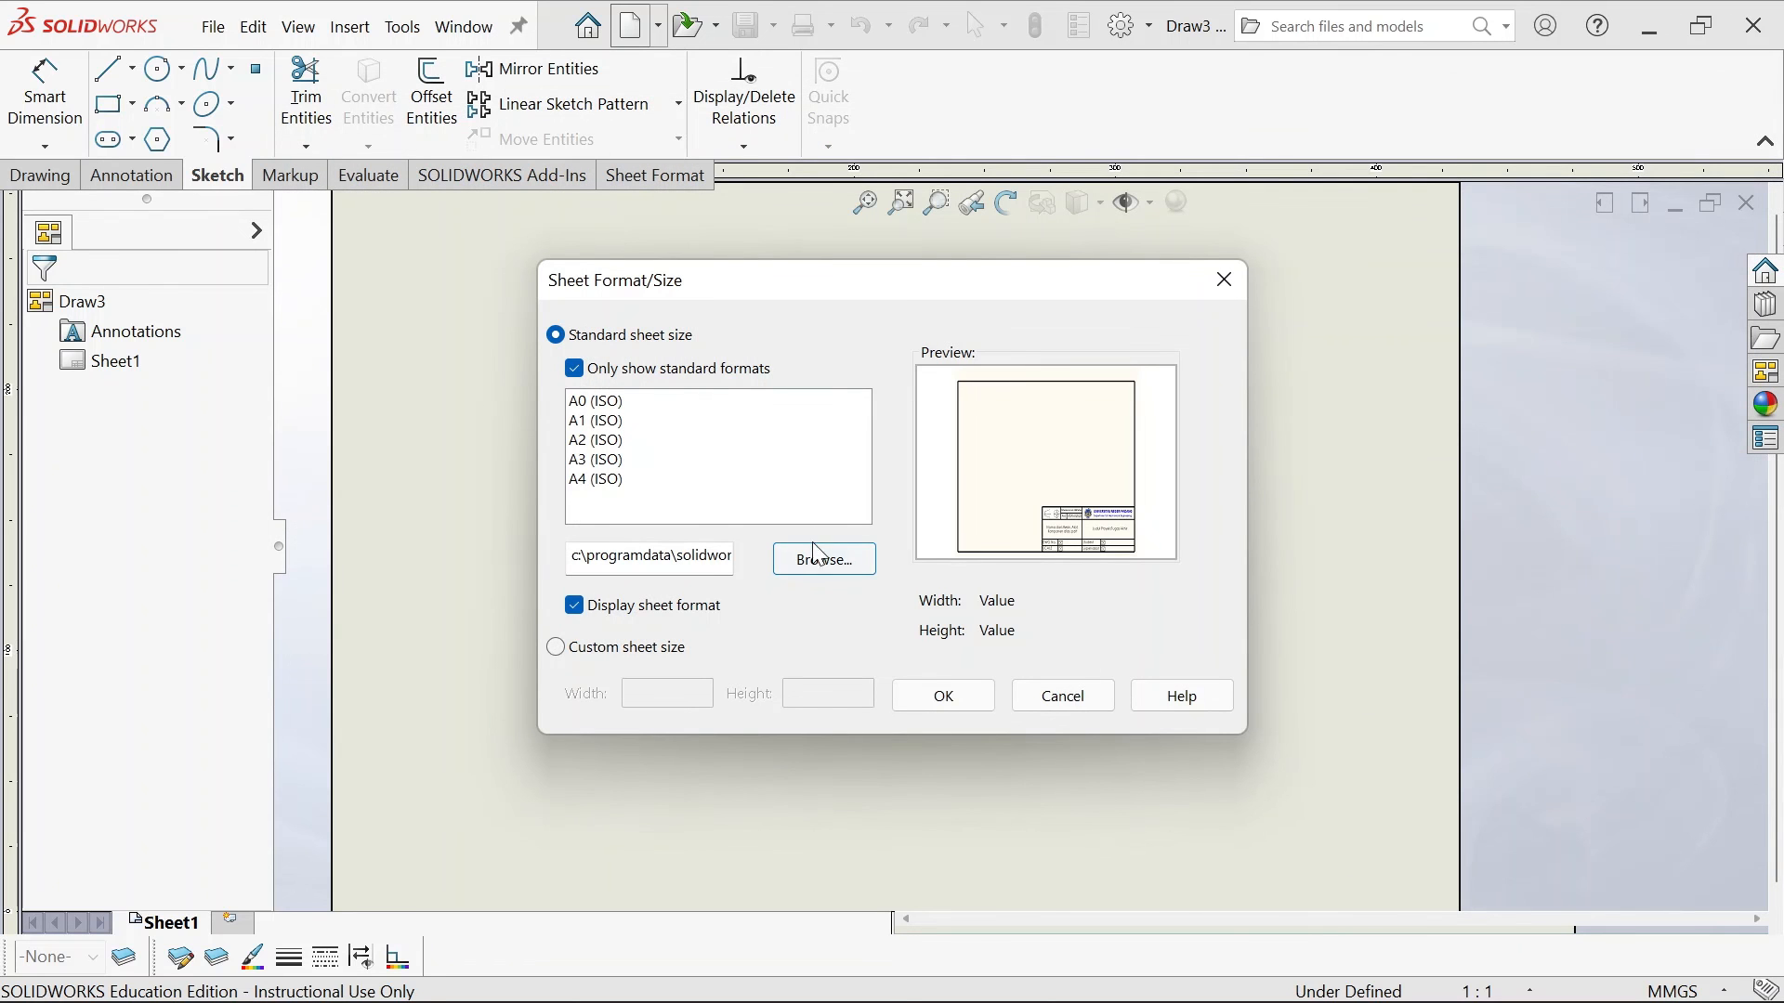
Create the drawing with the loaded sheet format, dismiss the Model View command and check the title block on the sheet
{"action": "left_click", "coordinate": [955, 694]}
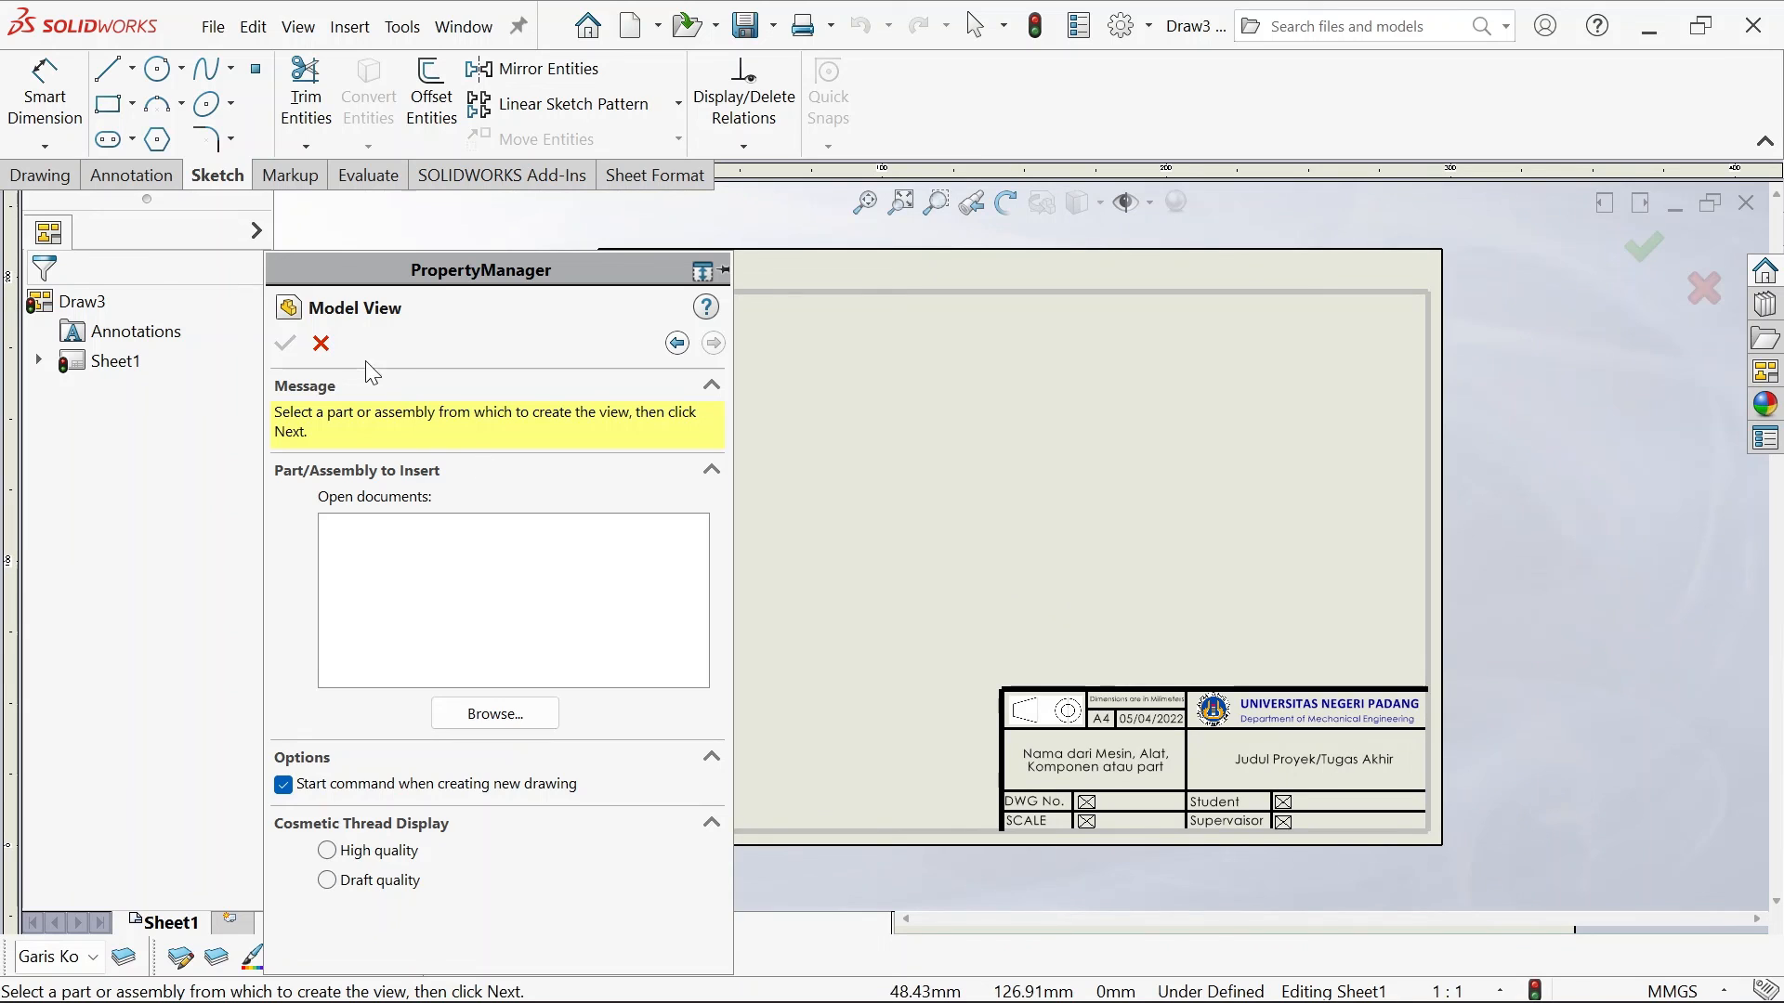
{"action": "left_click", "coordinate": [321, 343]}
{"action": "scroll", "coordinate": [1138, 711], "scroll_direction": "down", "scroll_amount": 2}
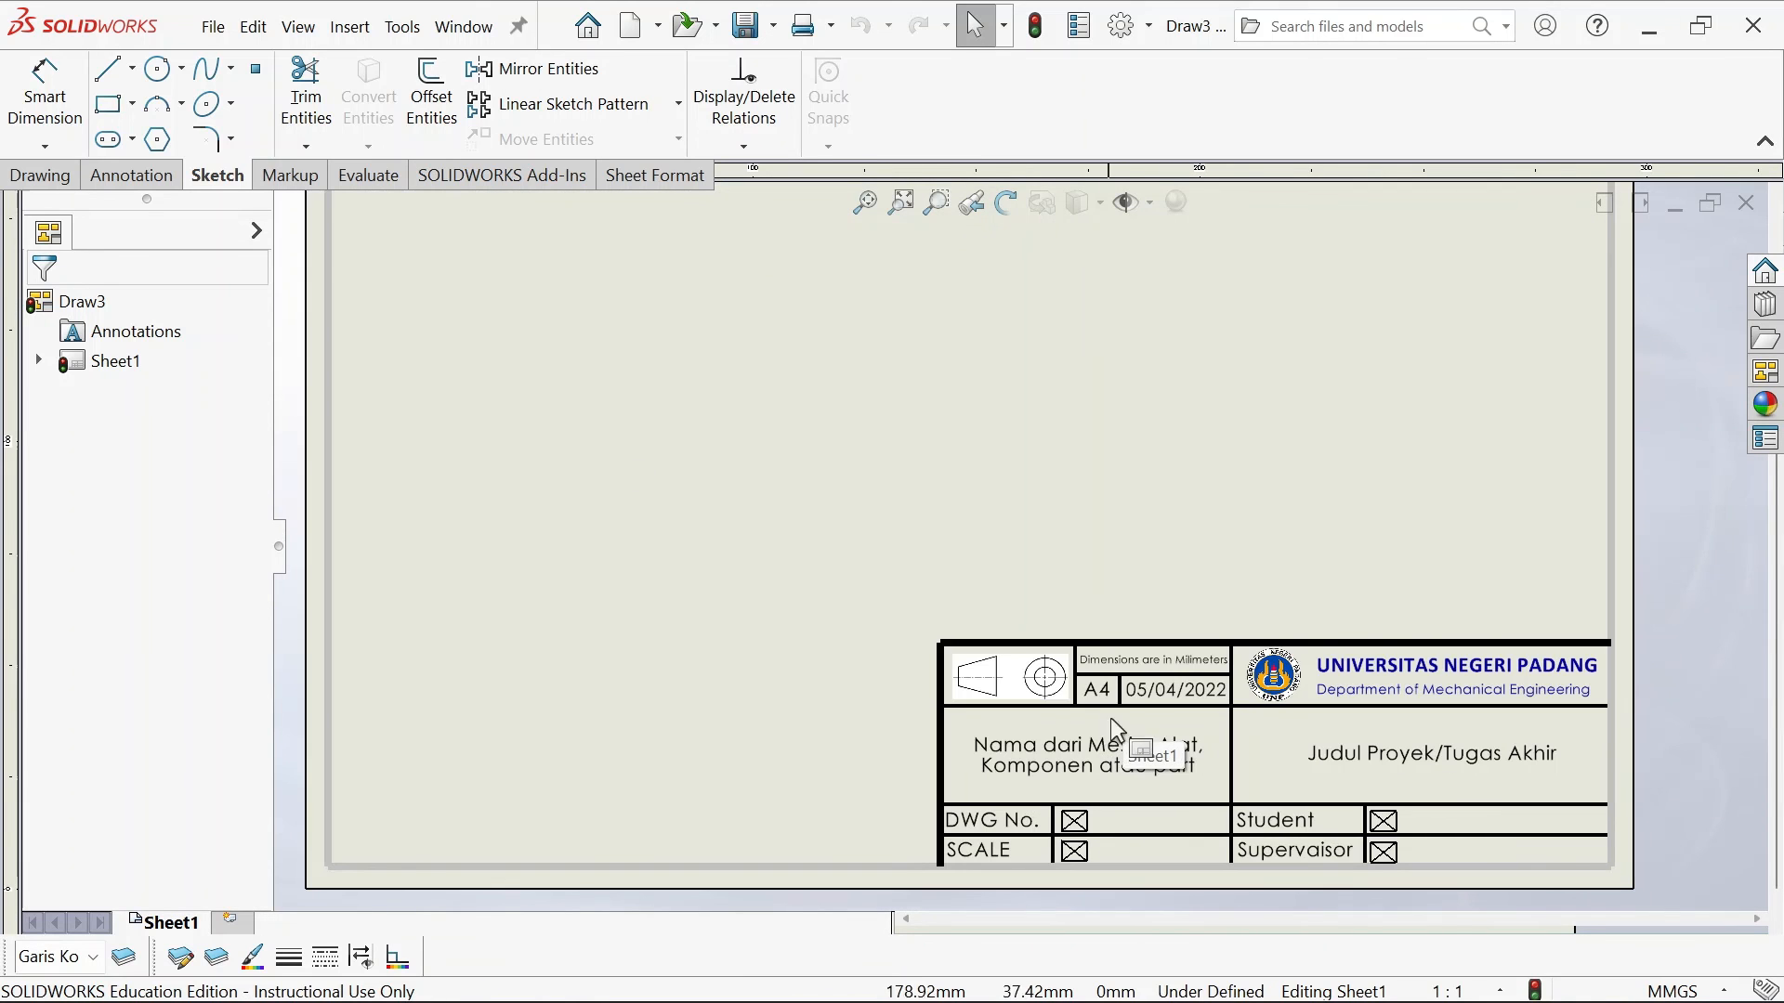
{"action": "scroll", "coordinate": [1150, 692], "scroll_direction": "down", "scroll_amount": 1}
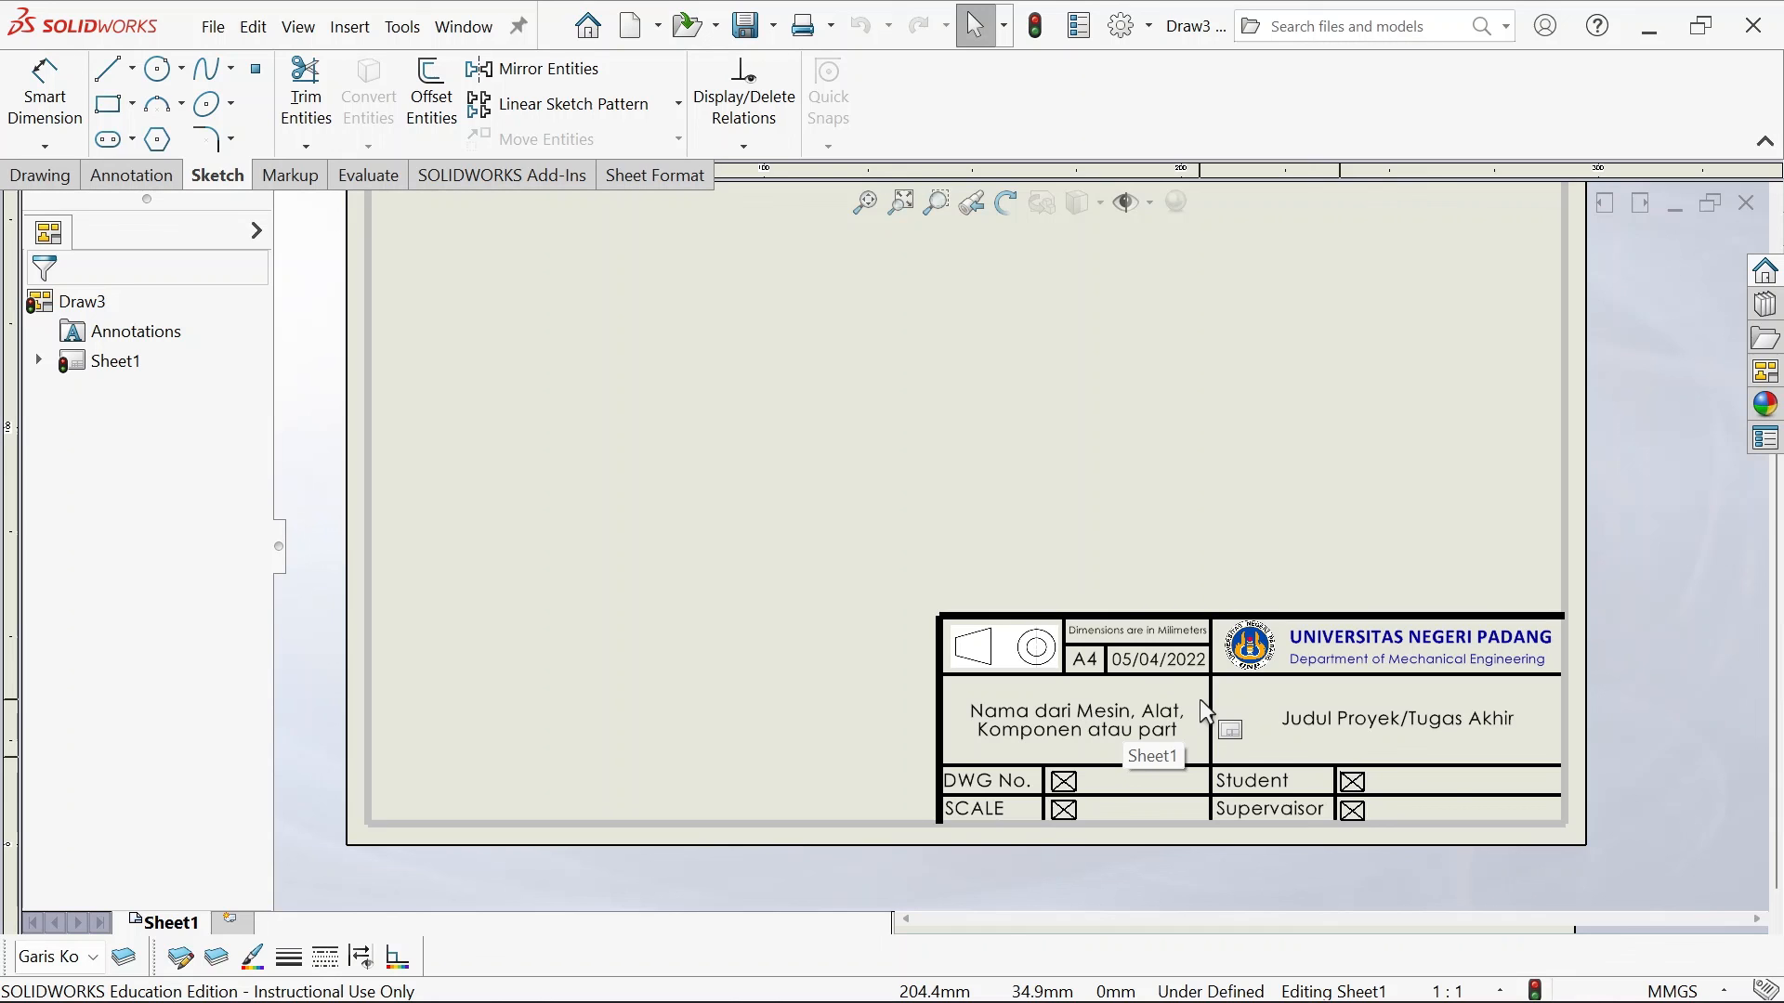
{"action": "scroll", "coordinate": [1205, 711], "scroll_direction": "up", "scroll_amount": 3}
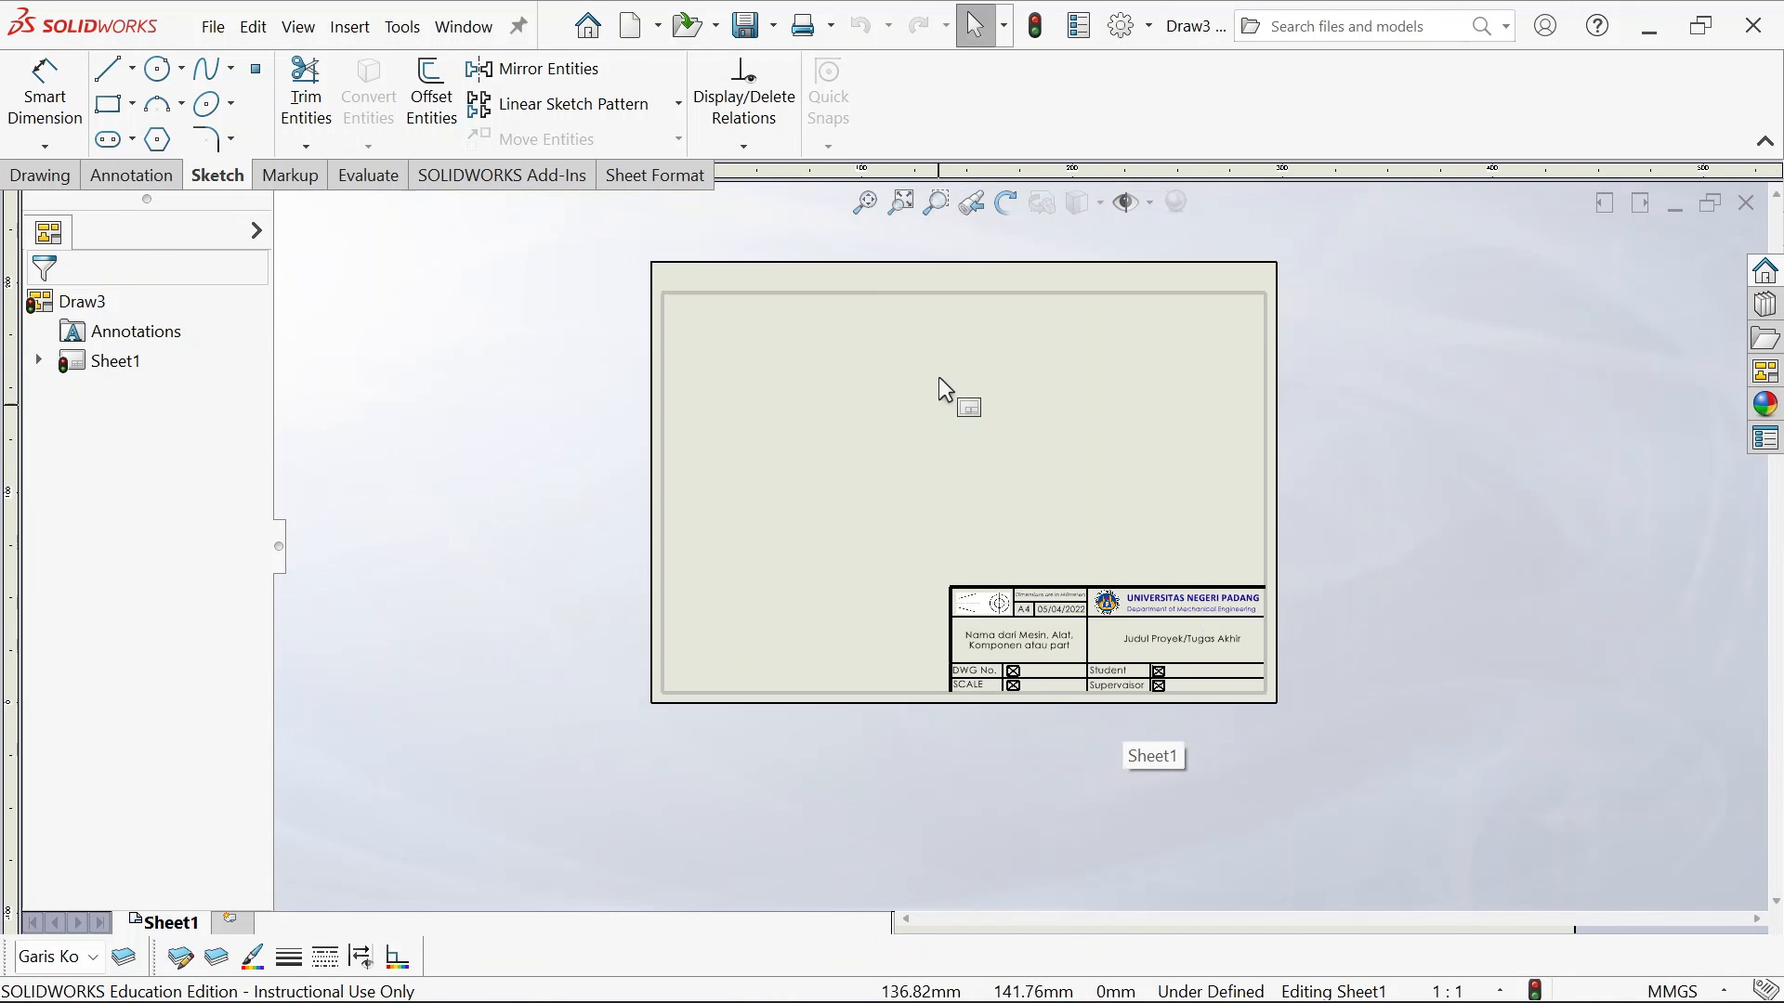
Preview how the current sheet prints with Microsoft Print to PDF, and close the preview
{"action": "left_click", "coordinate": [803, 25]}
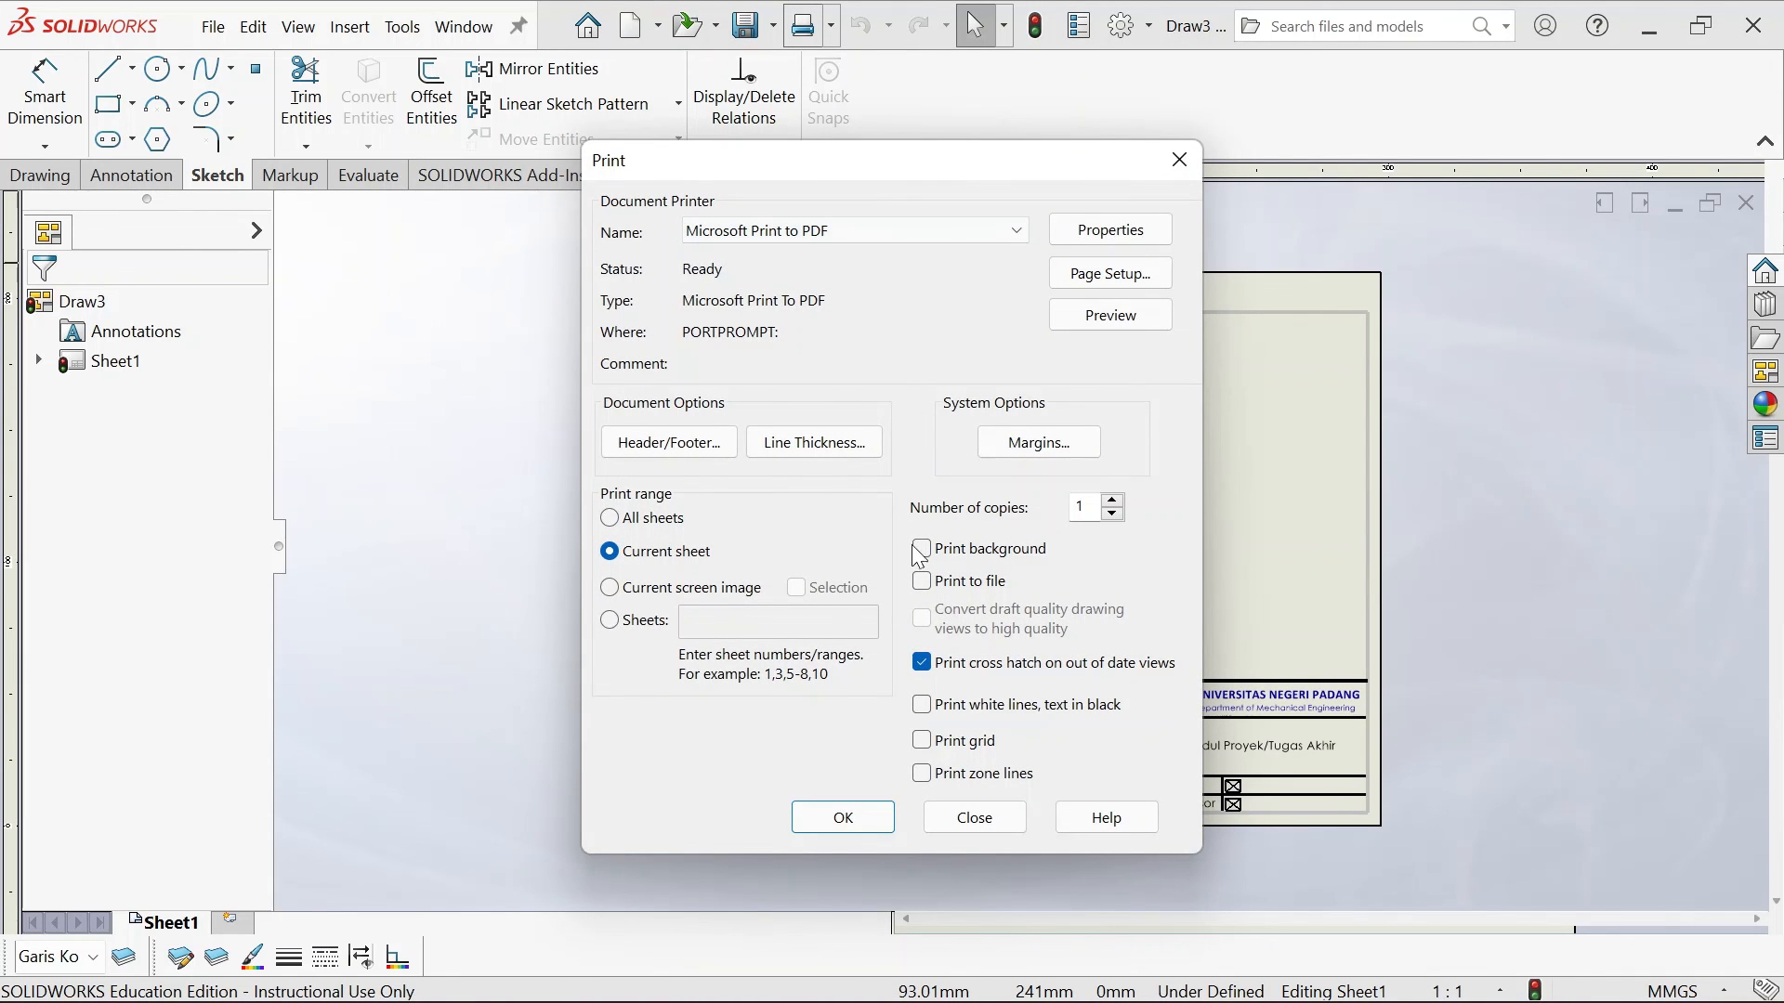
{"action": "left_click", "coordinate": [1113, 312]}
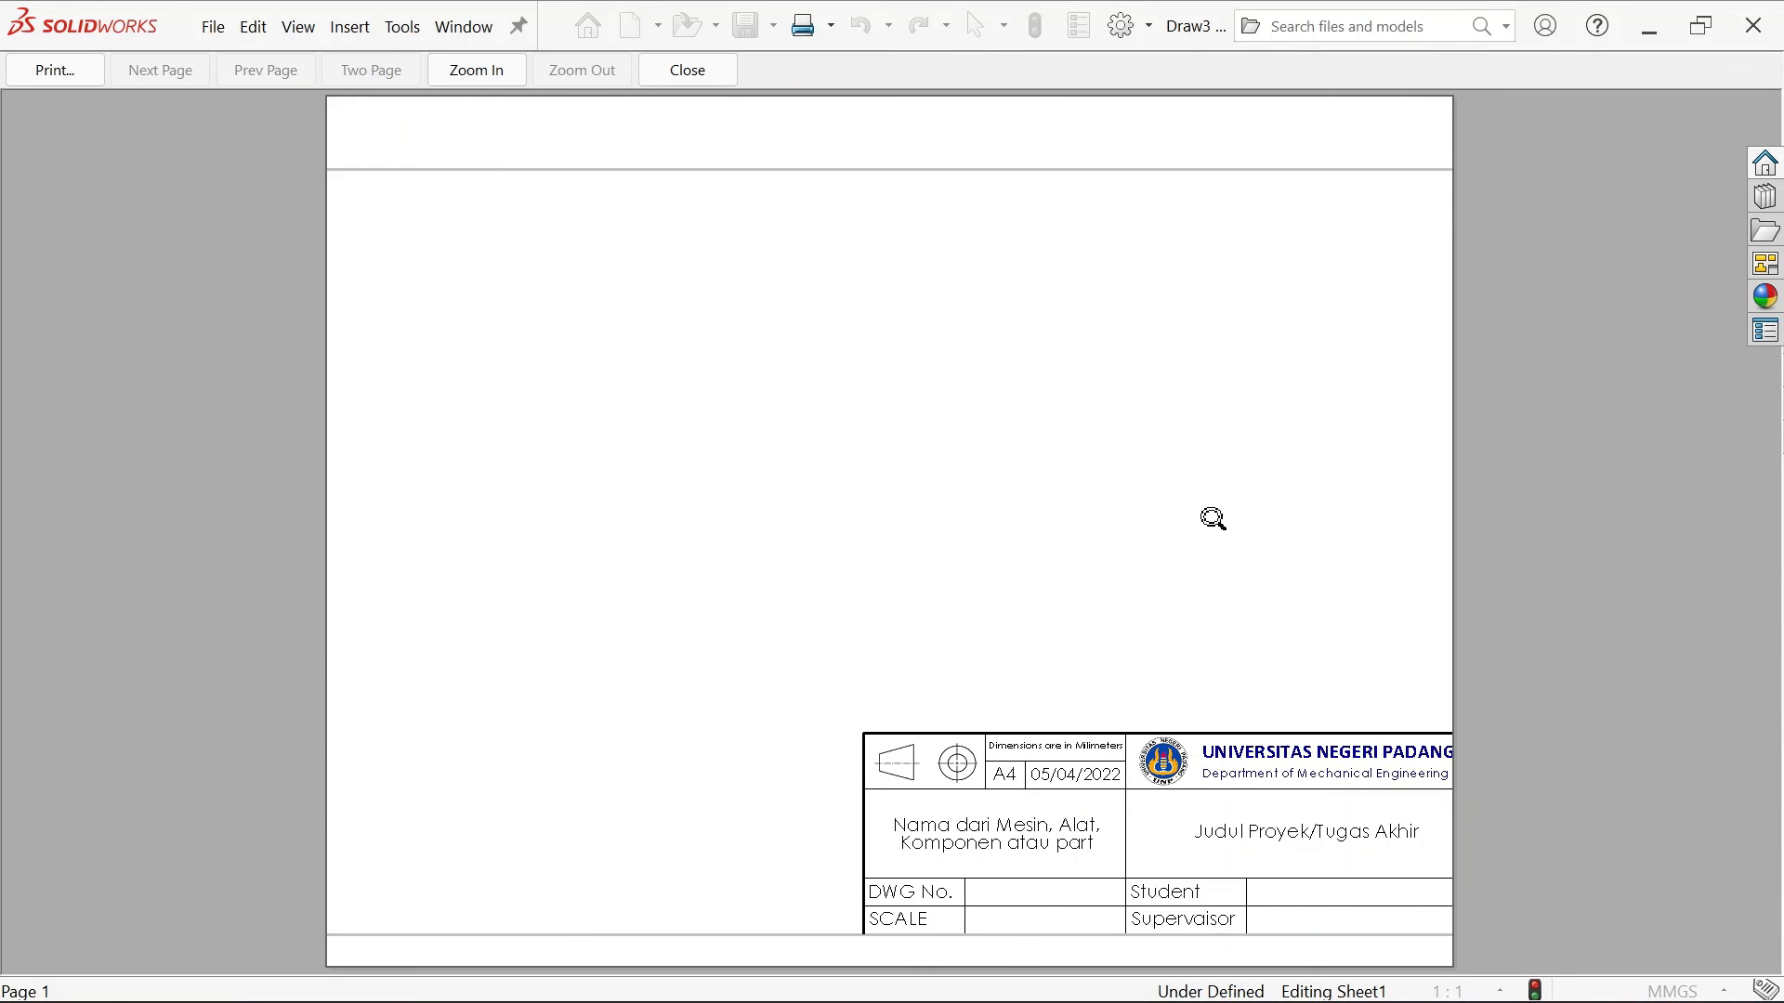
{"action": "left_click", "coordinate": [709, 81]}
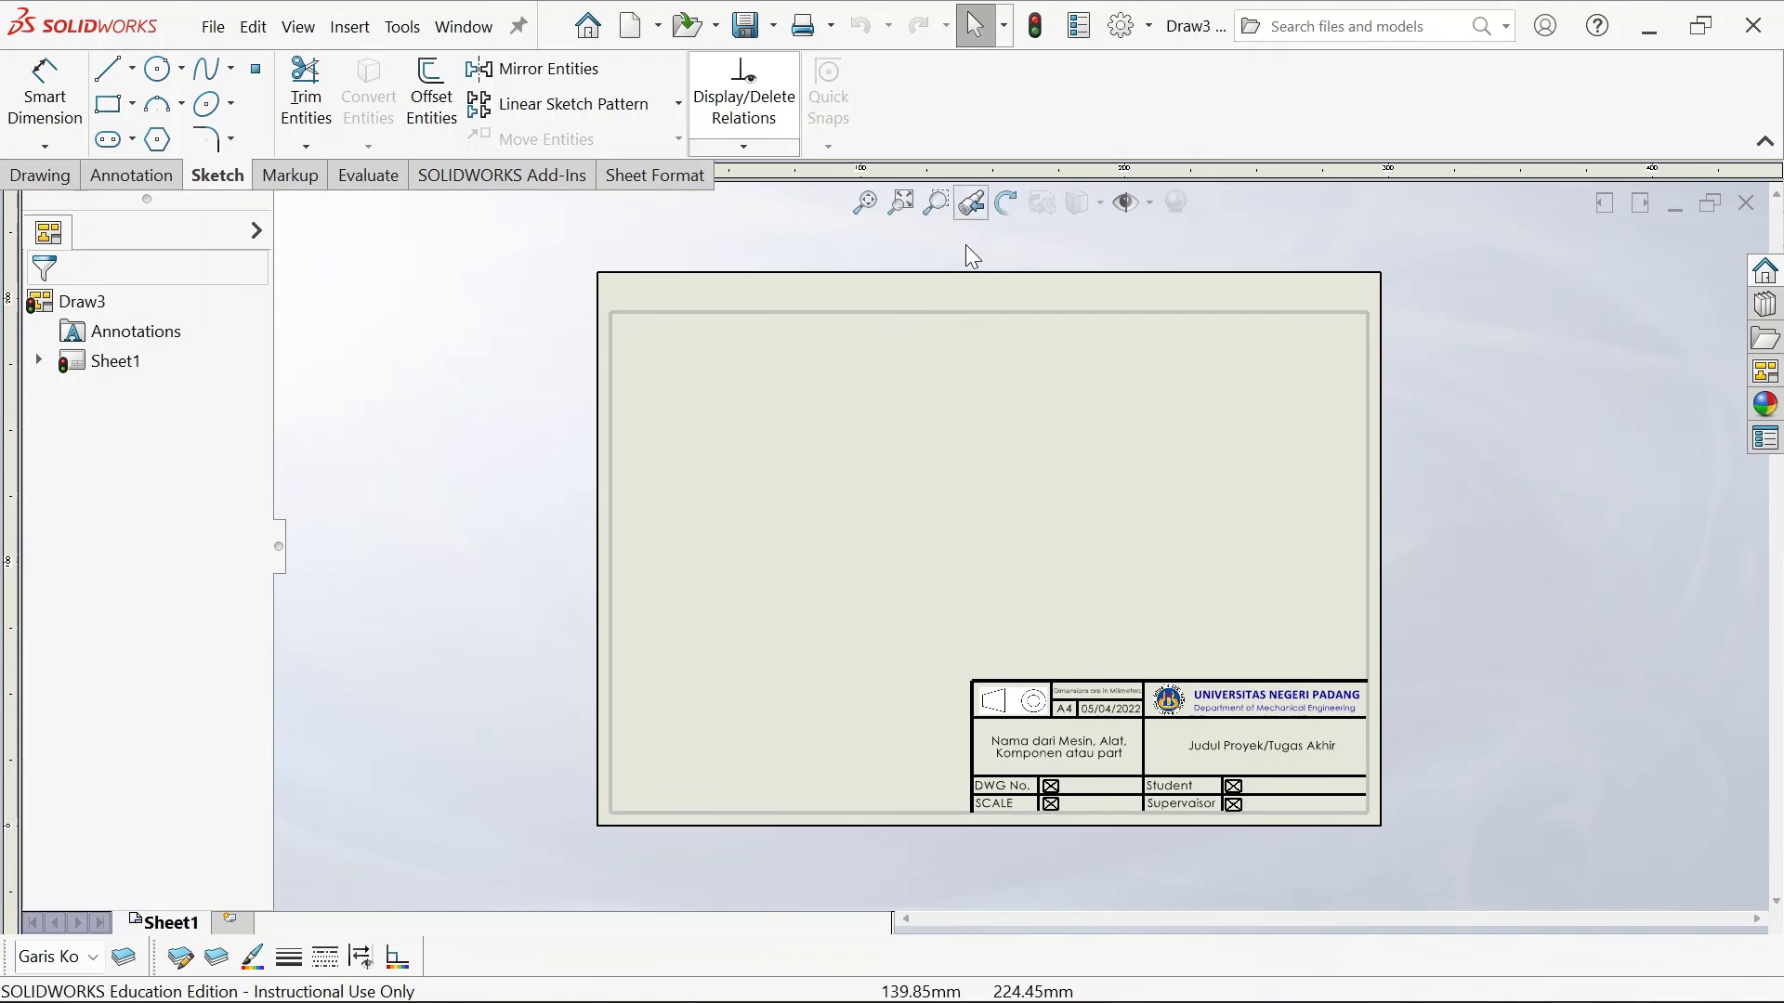
Set the print paper size to A4 in the page setup, and check the sheet in the print preview
{"action": "left_click", "coordinate": [803, 26]}
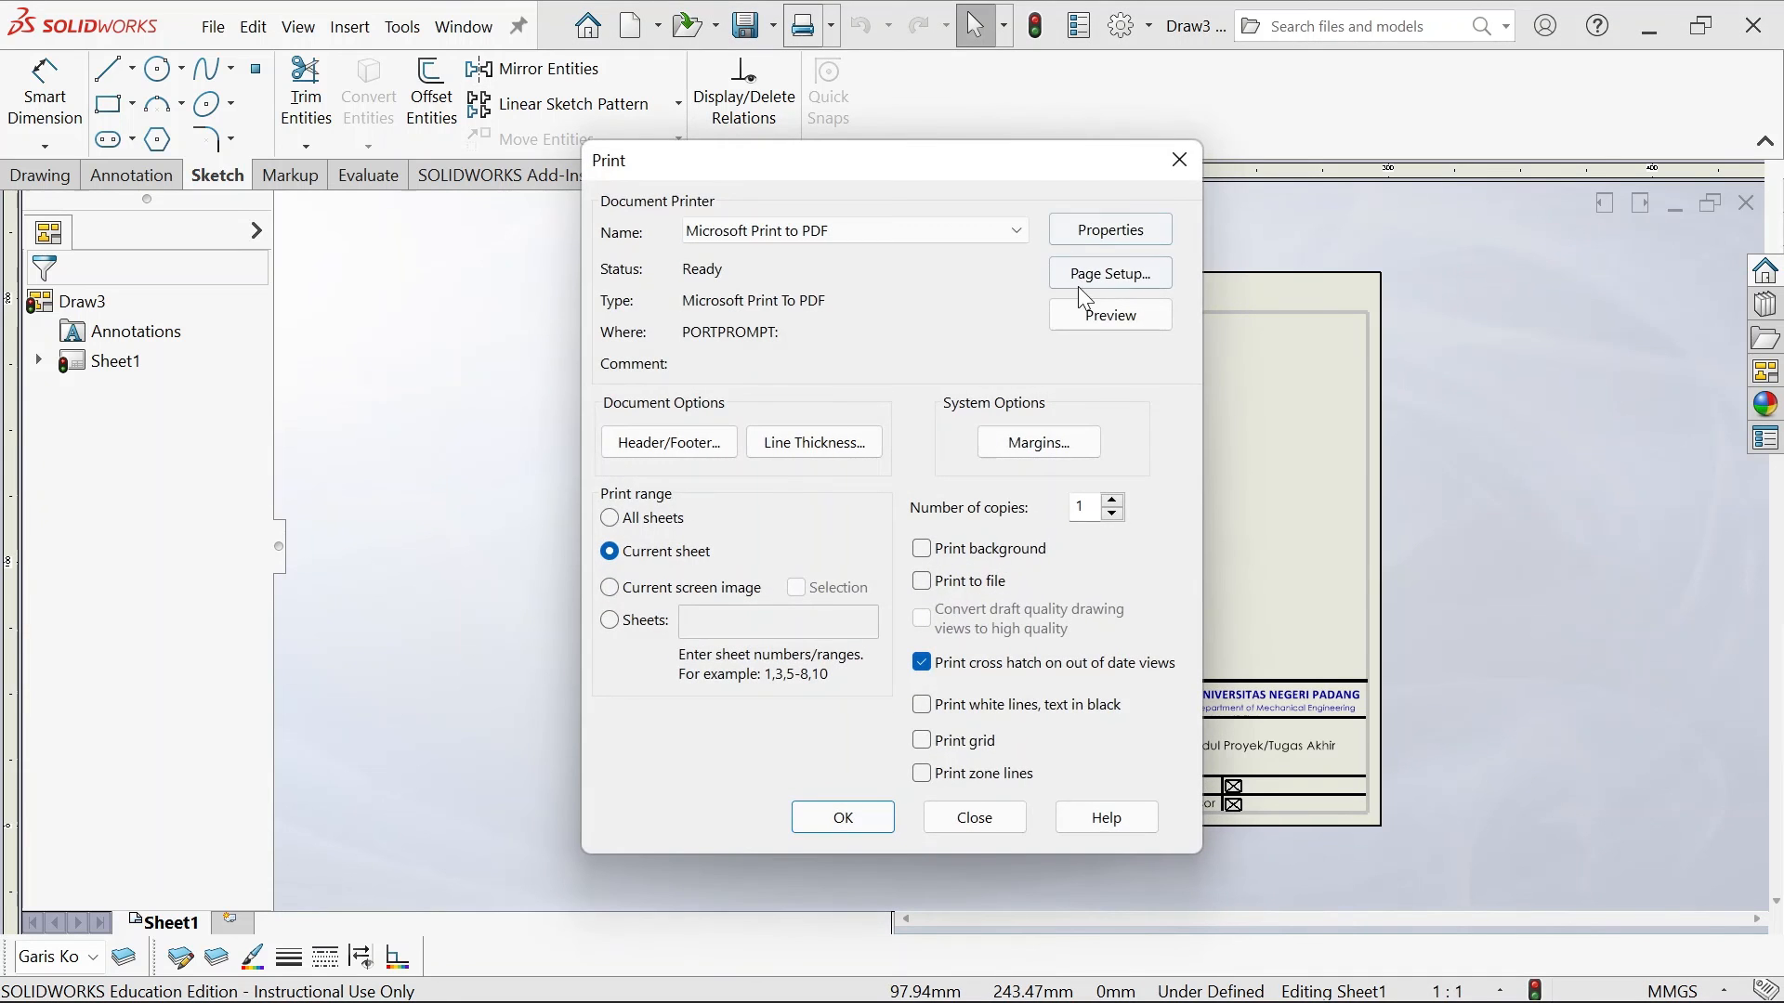
{"action": "left_click", "coordinate": [1103, 275]}
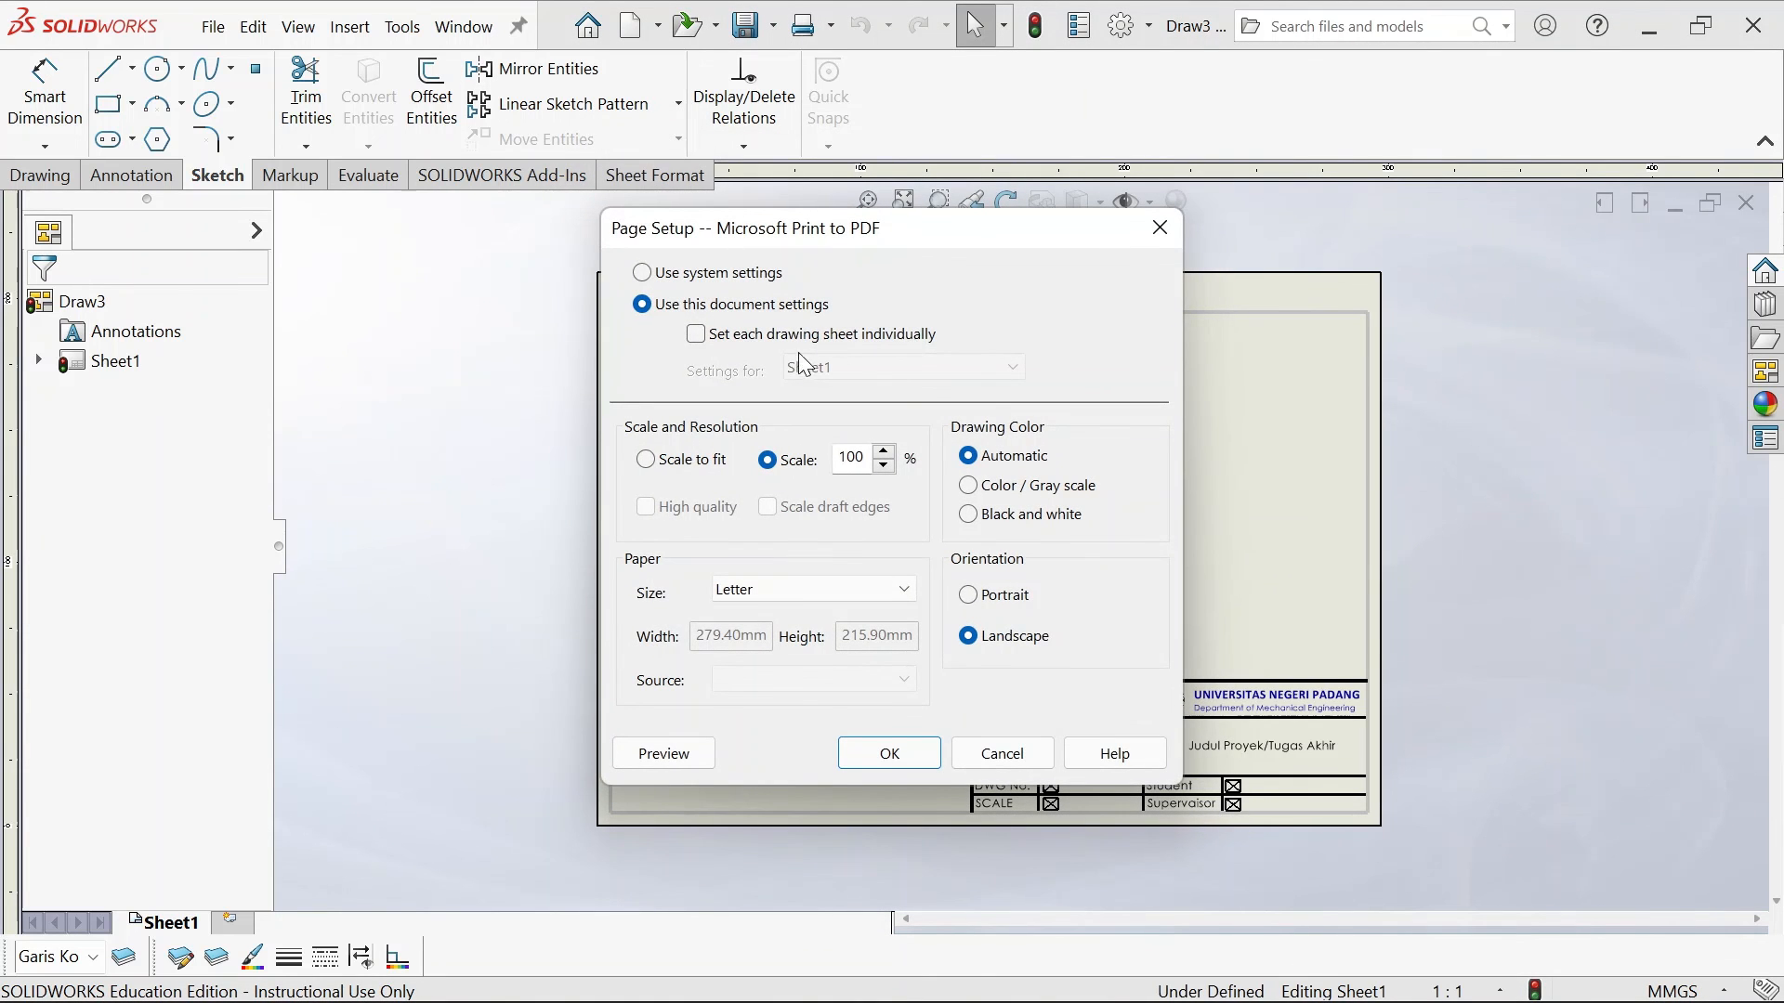
{"action": "left_click", "coordinate": [814, 587]}
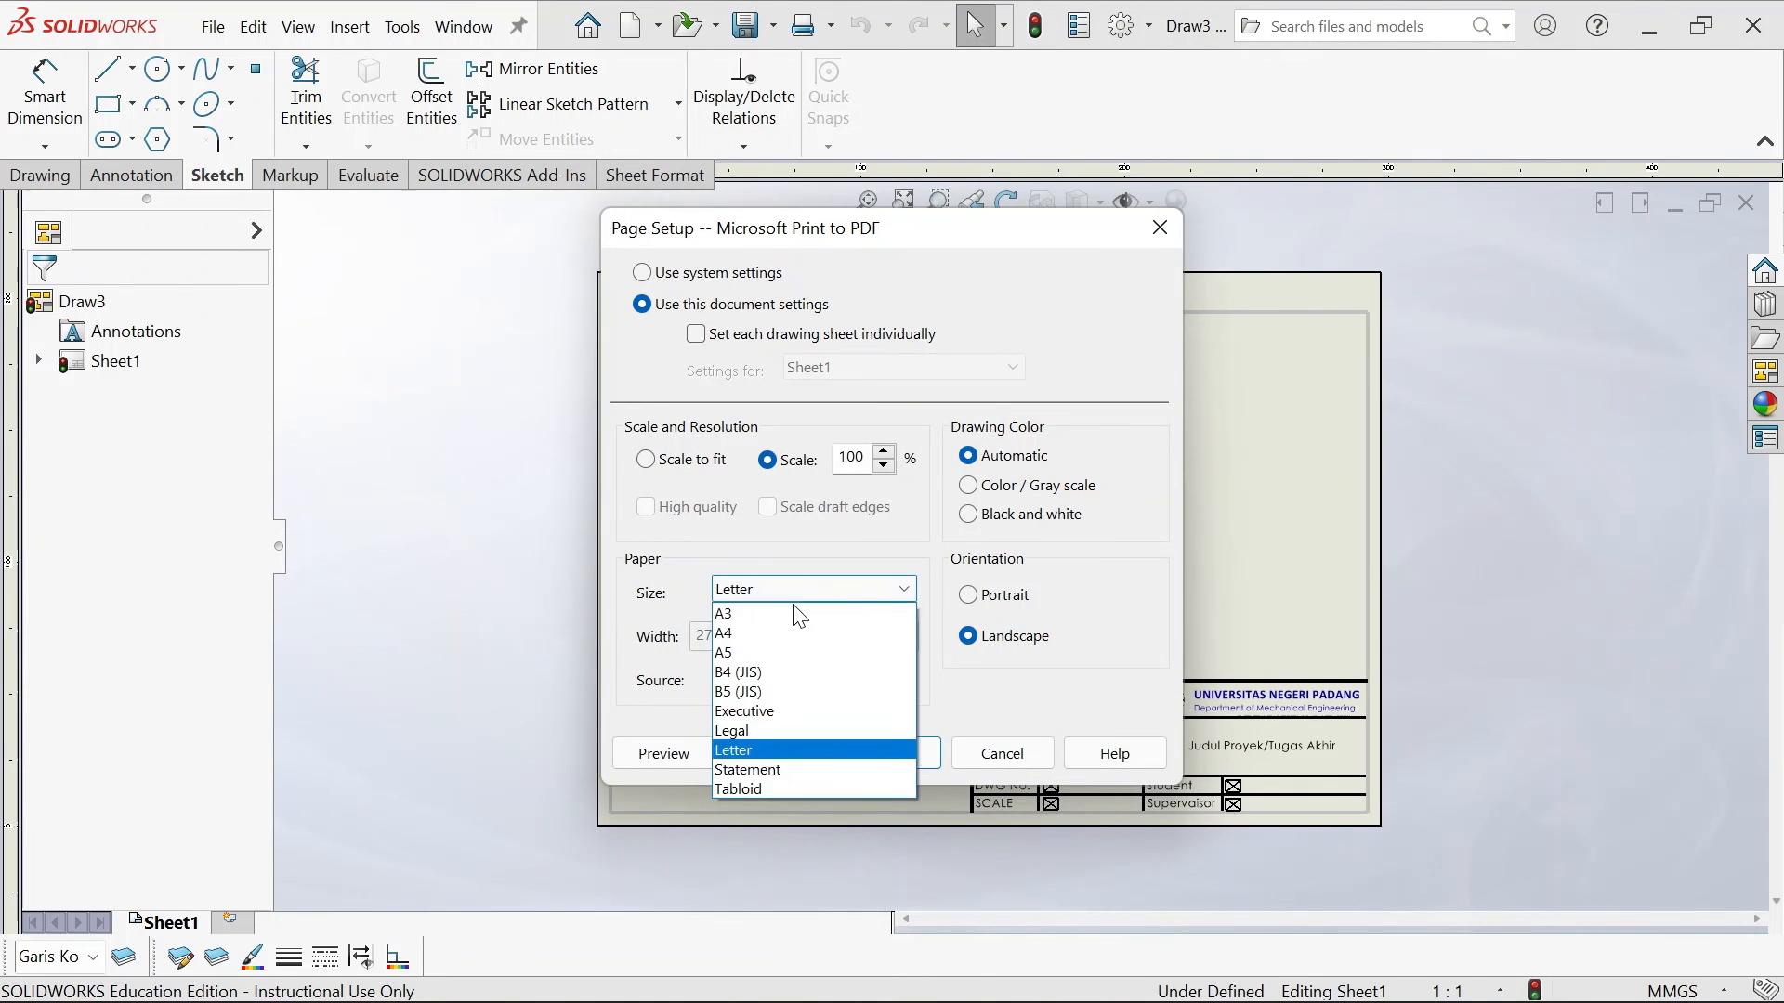
{"action": "left_click", "coordinate": [758, 648]}
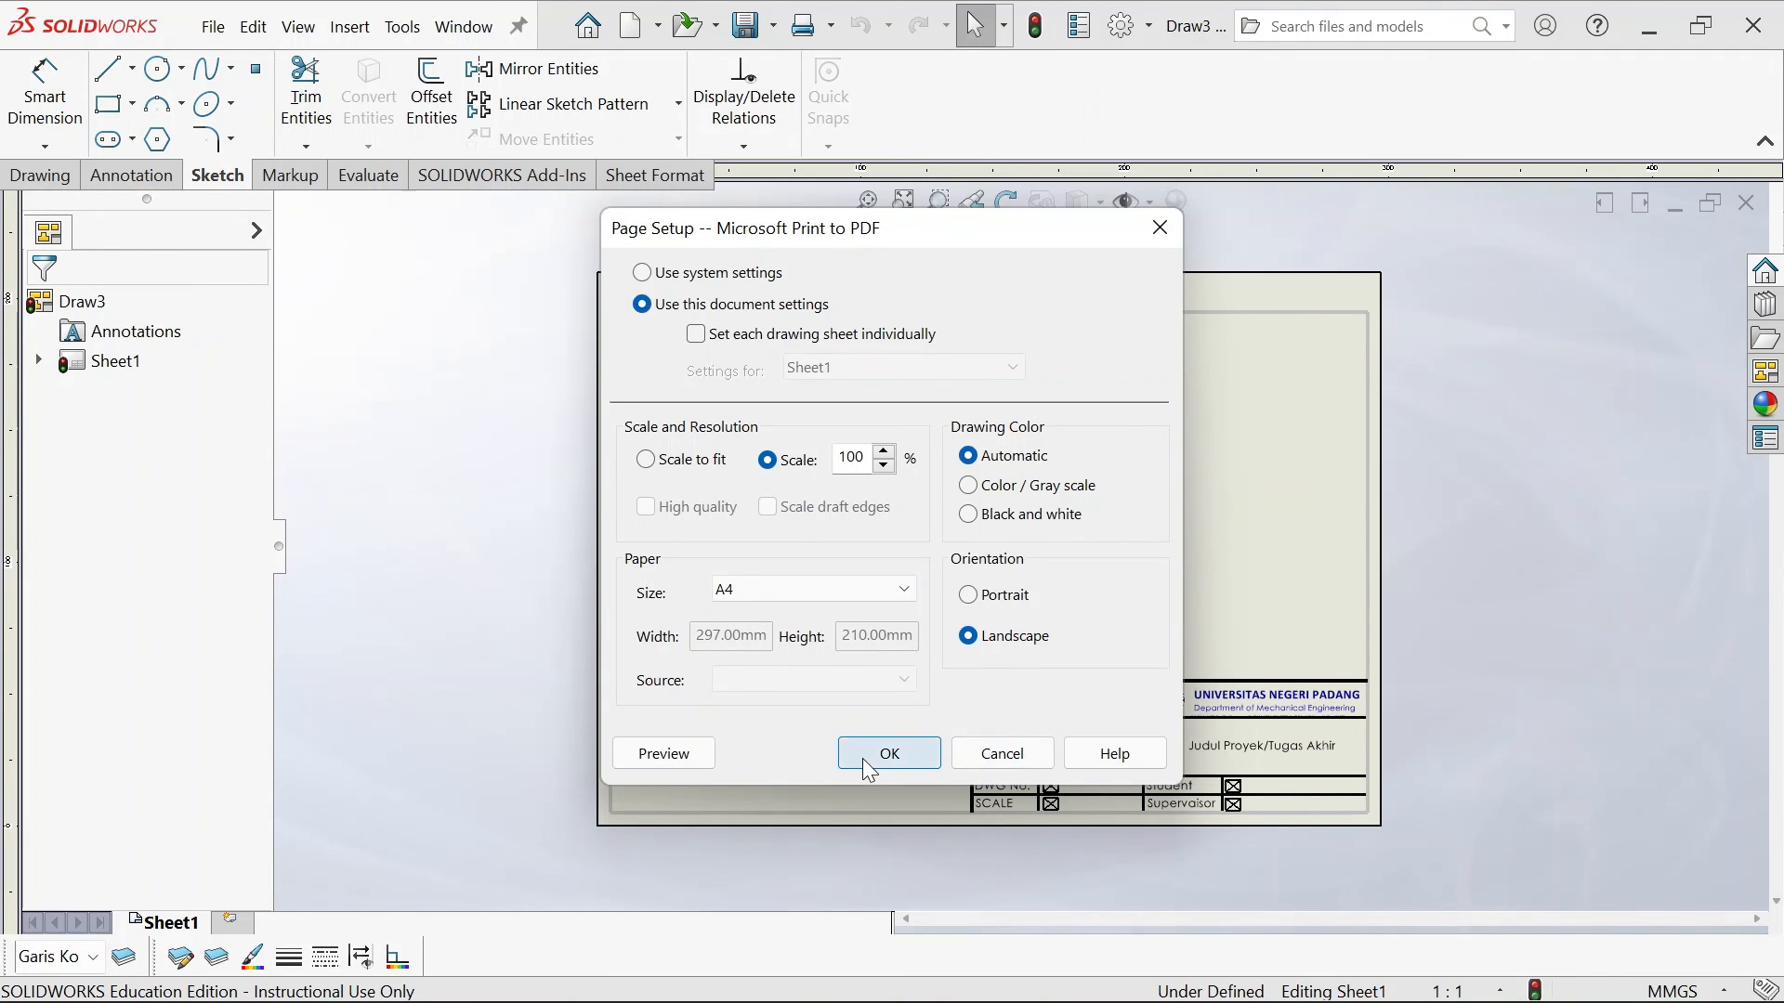
{"action": "left_click", "coordinate": [650, 748]}
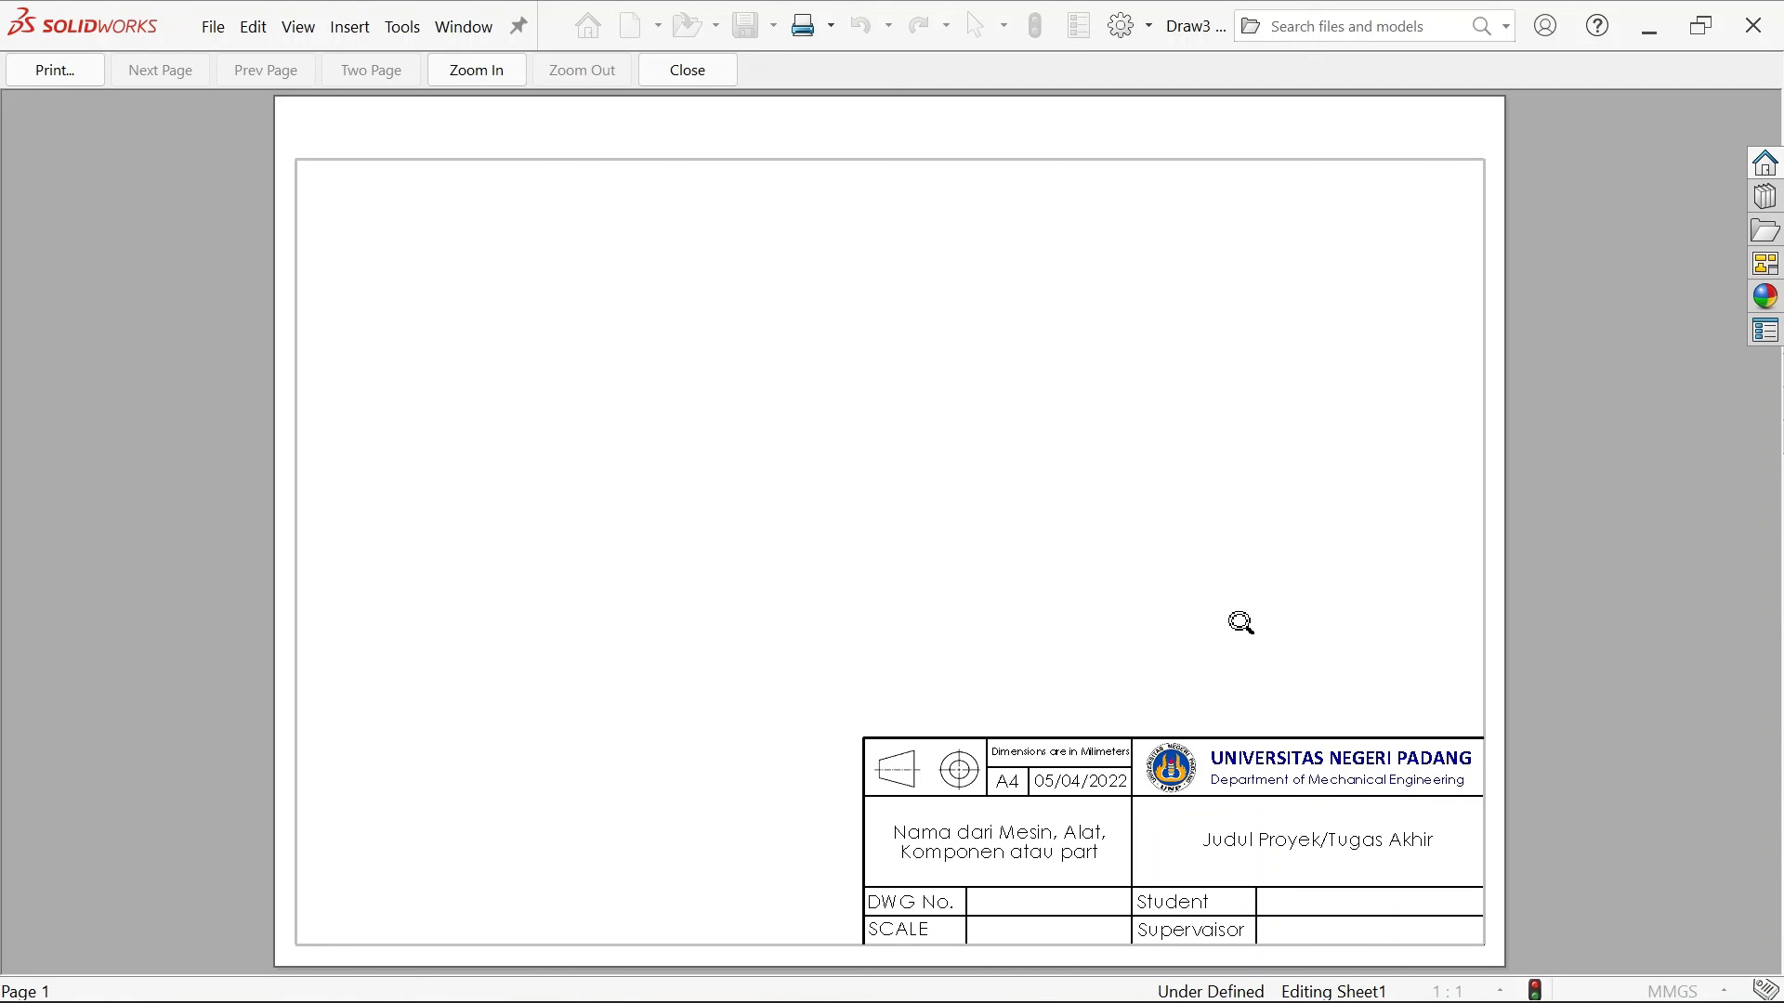
{"action": "left_click", "coordinate": [723, 81]}
{"action": "scroll", "coordinate": [1043, 528], "scroll_direction": "down", "scroll_amount": 1}
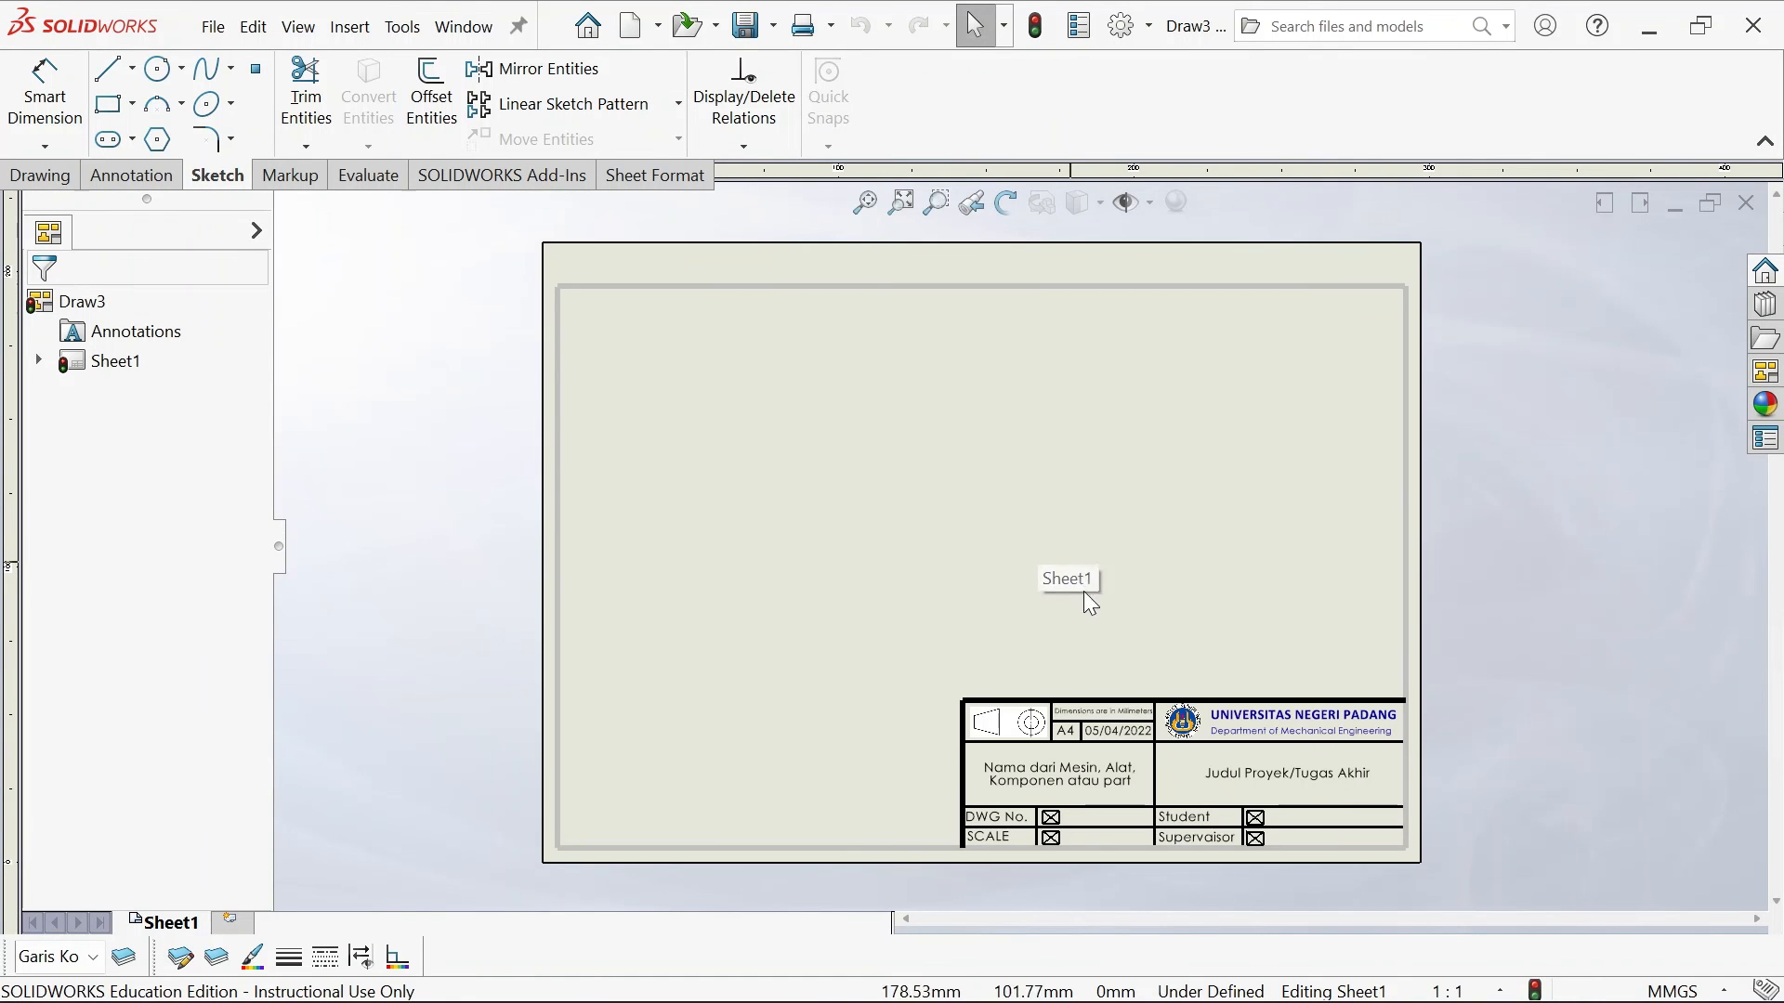